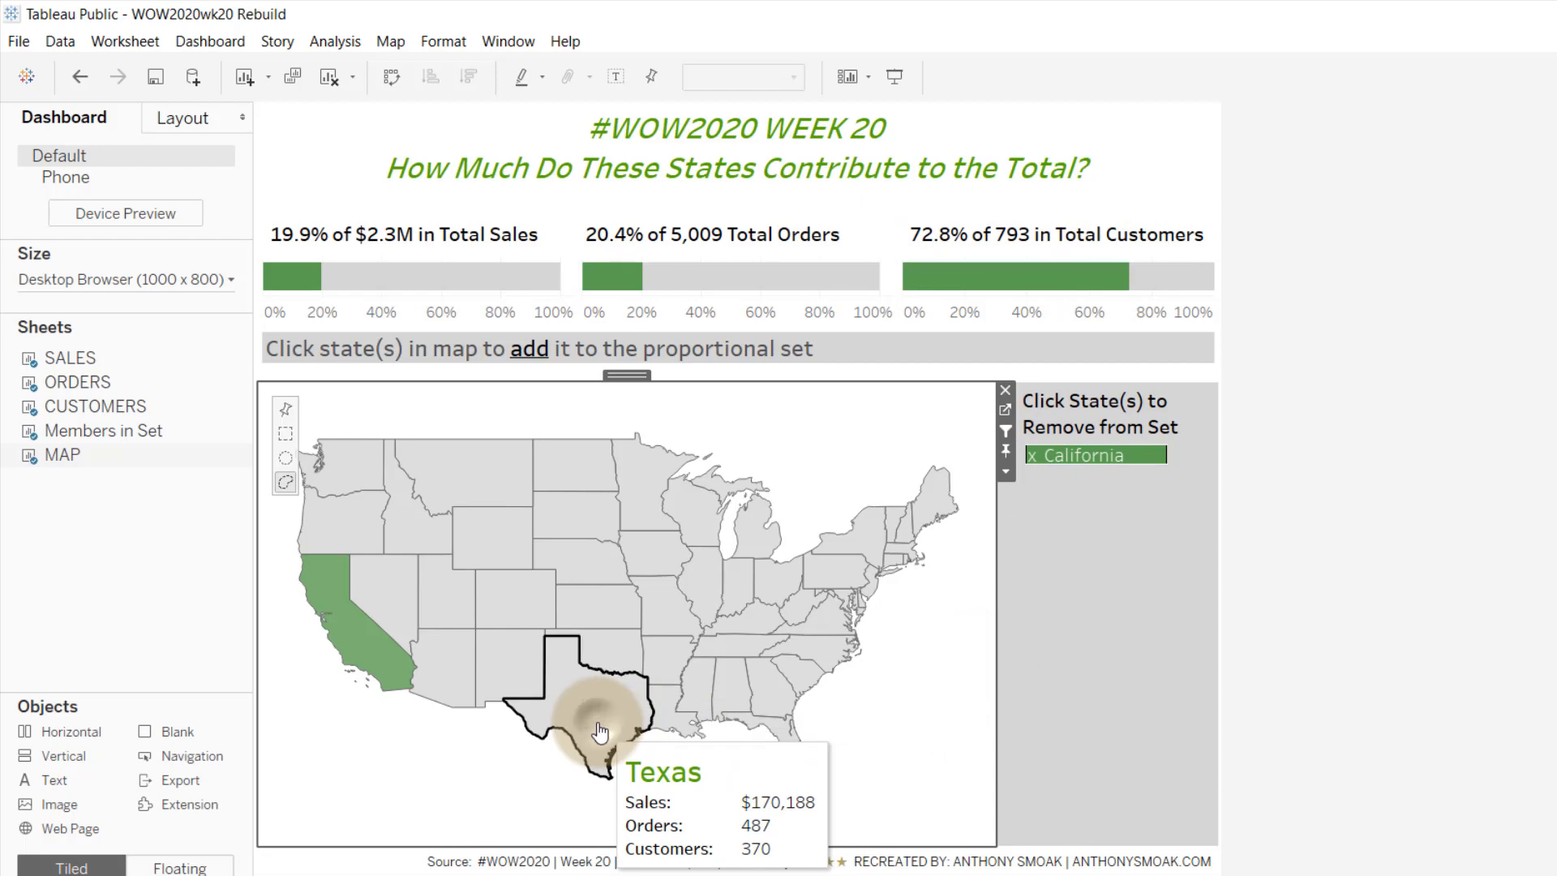
Step: Add Texas, Florida and New York to the proportional set from the dashboard's map
{"action": "left_click", "coordinate": [600, 732]}
{"action": "left_click", "coordinate": [796, 774]}
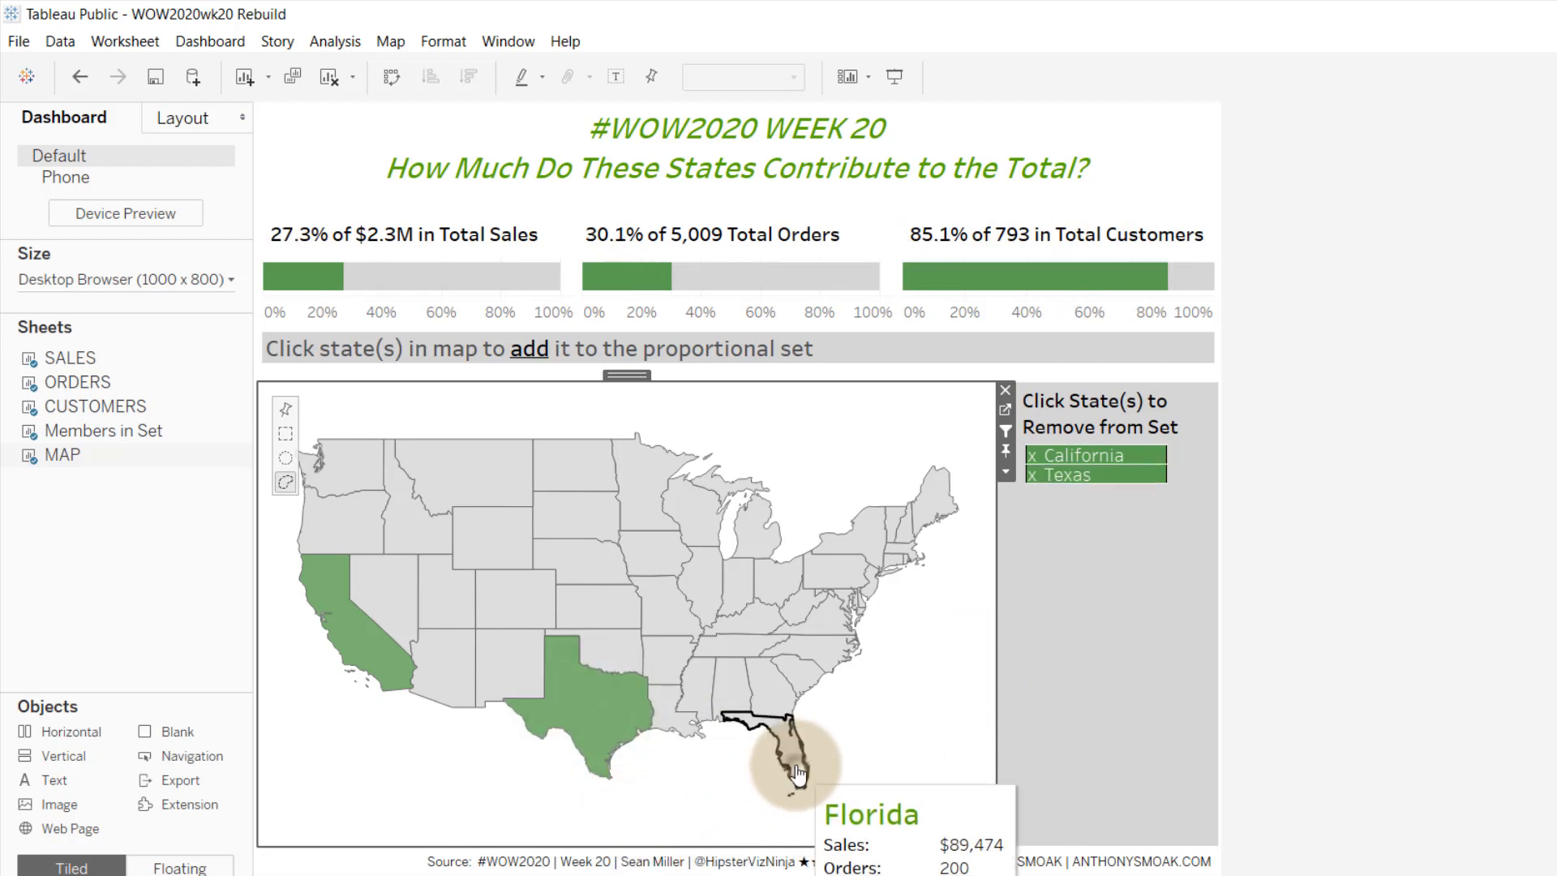
{"action": "left_click", "coordinate": [862, 545]}
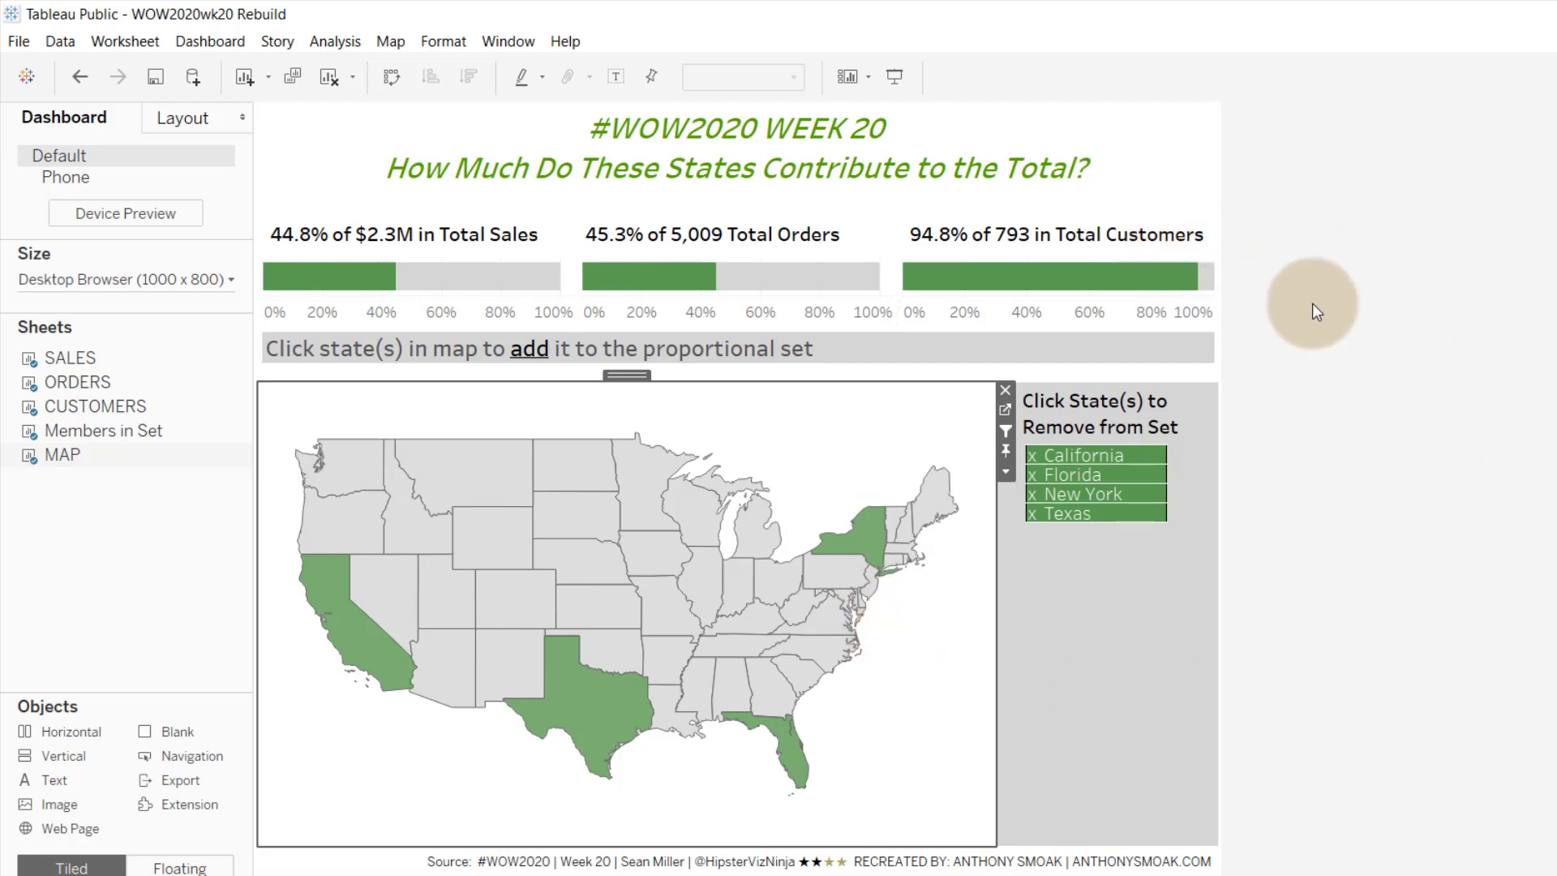
Step: Review the 2020 Week 20 challenge page in the browser, from its introduction through the requirements, formatting, dataset and attribution sections
{"action": "mouse_move", "coordinate": [403, 270]}
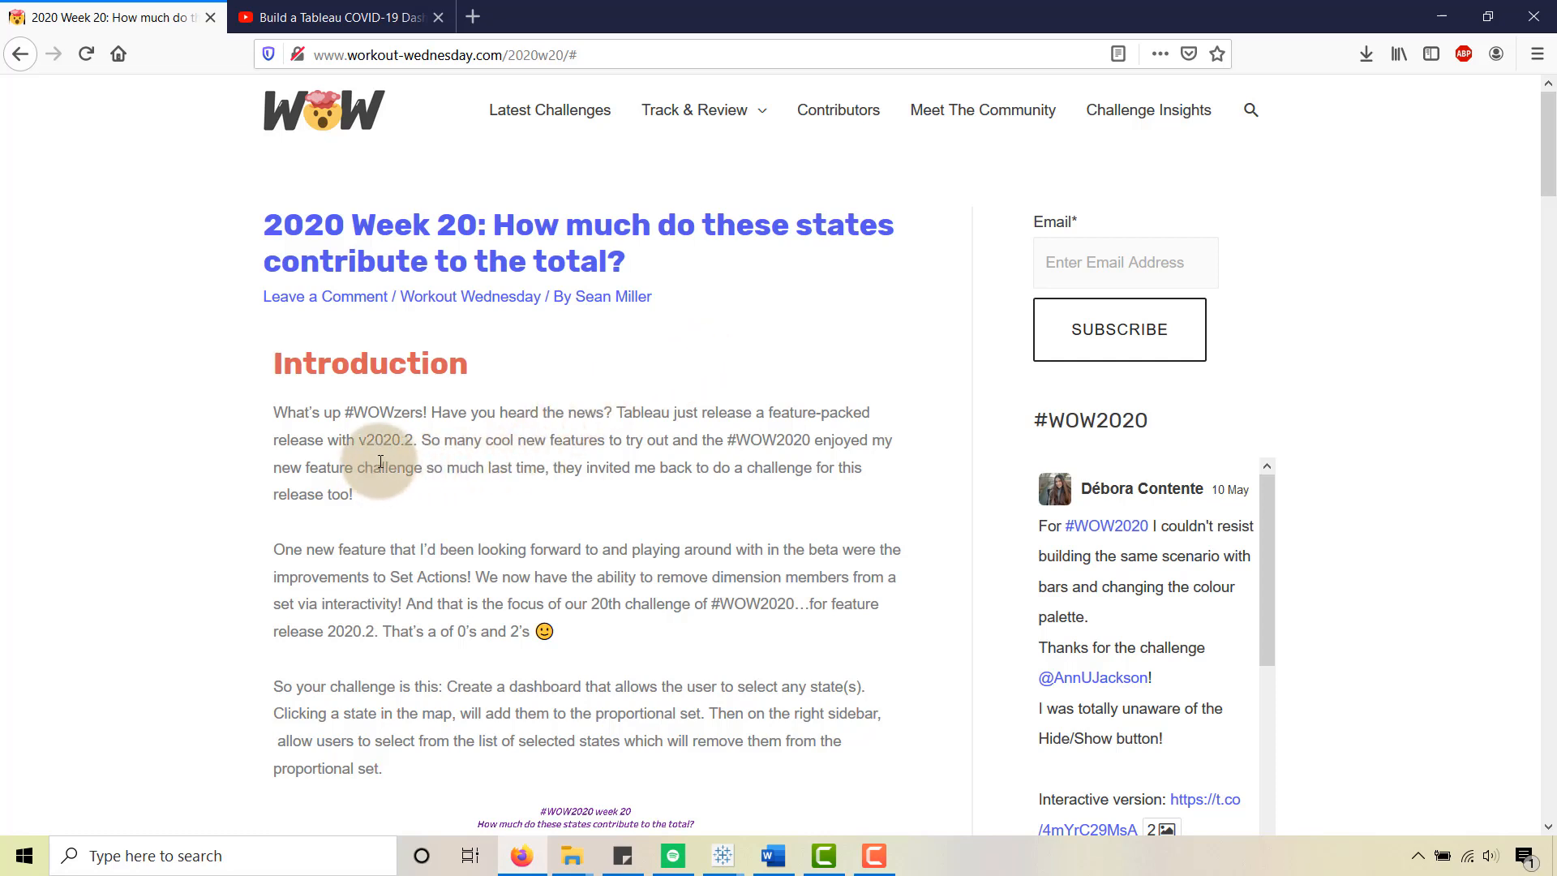
{"action": "scroll", "coordinate": [576, 454], "scroll_direction": "down", "scroll_amount": 4}
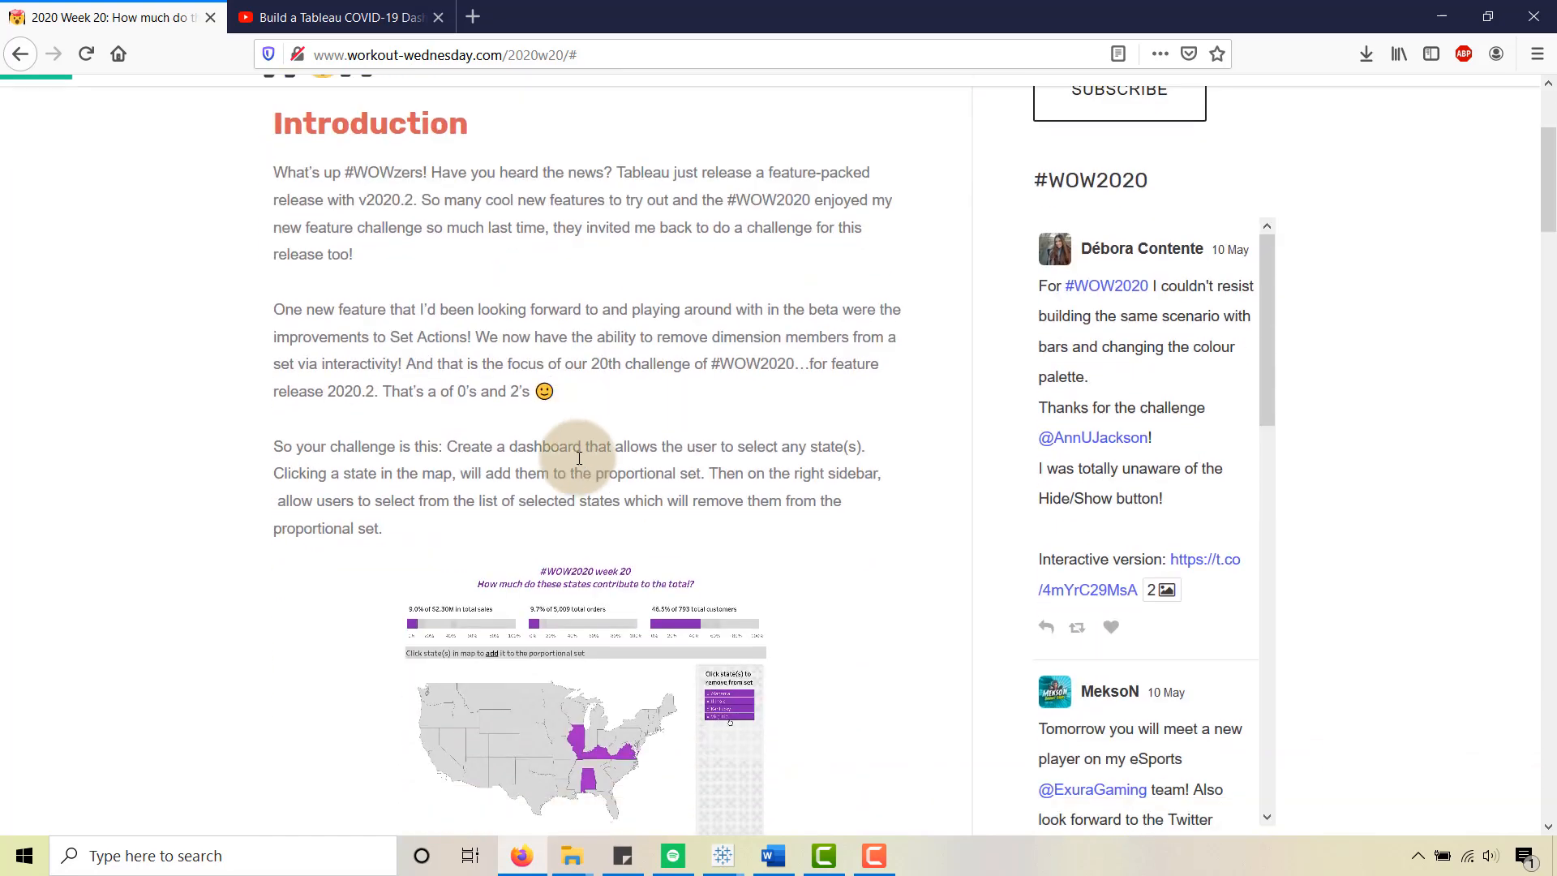
{"action": "scroll", "coordinate": [772, 362], "scroll_direction": "down", "scroll_amount": 1}
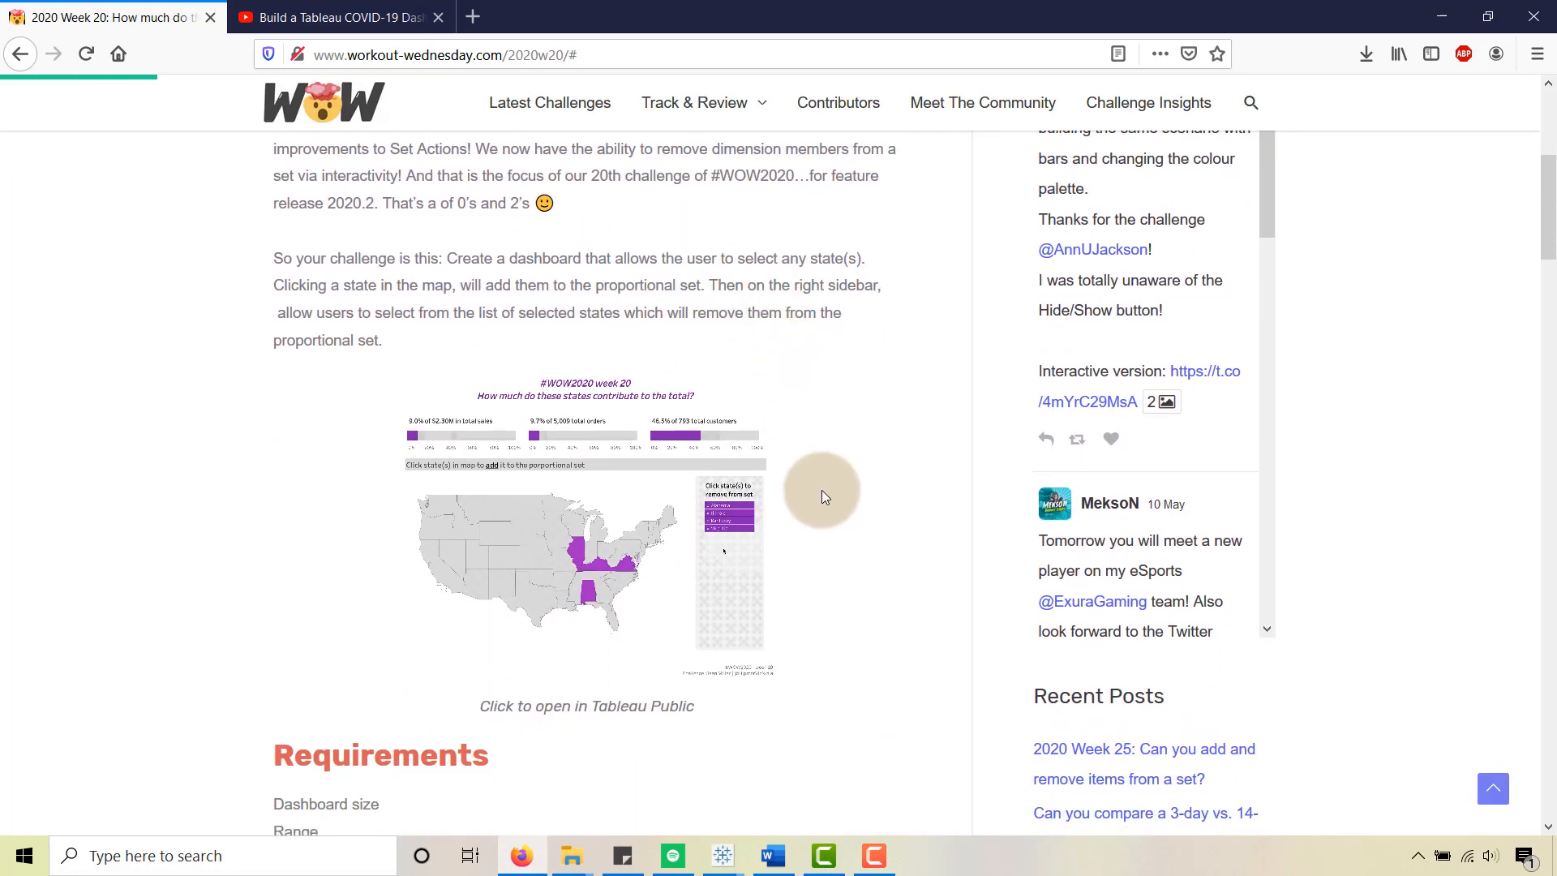
{"action": "scroll", "coordinate": [294, 525], "scroll_direction": "down", "scroll_amount": 2}
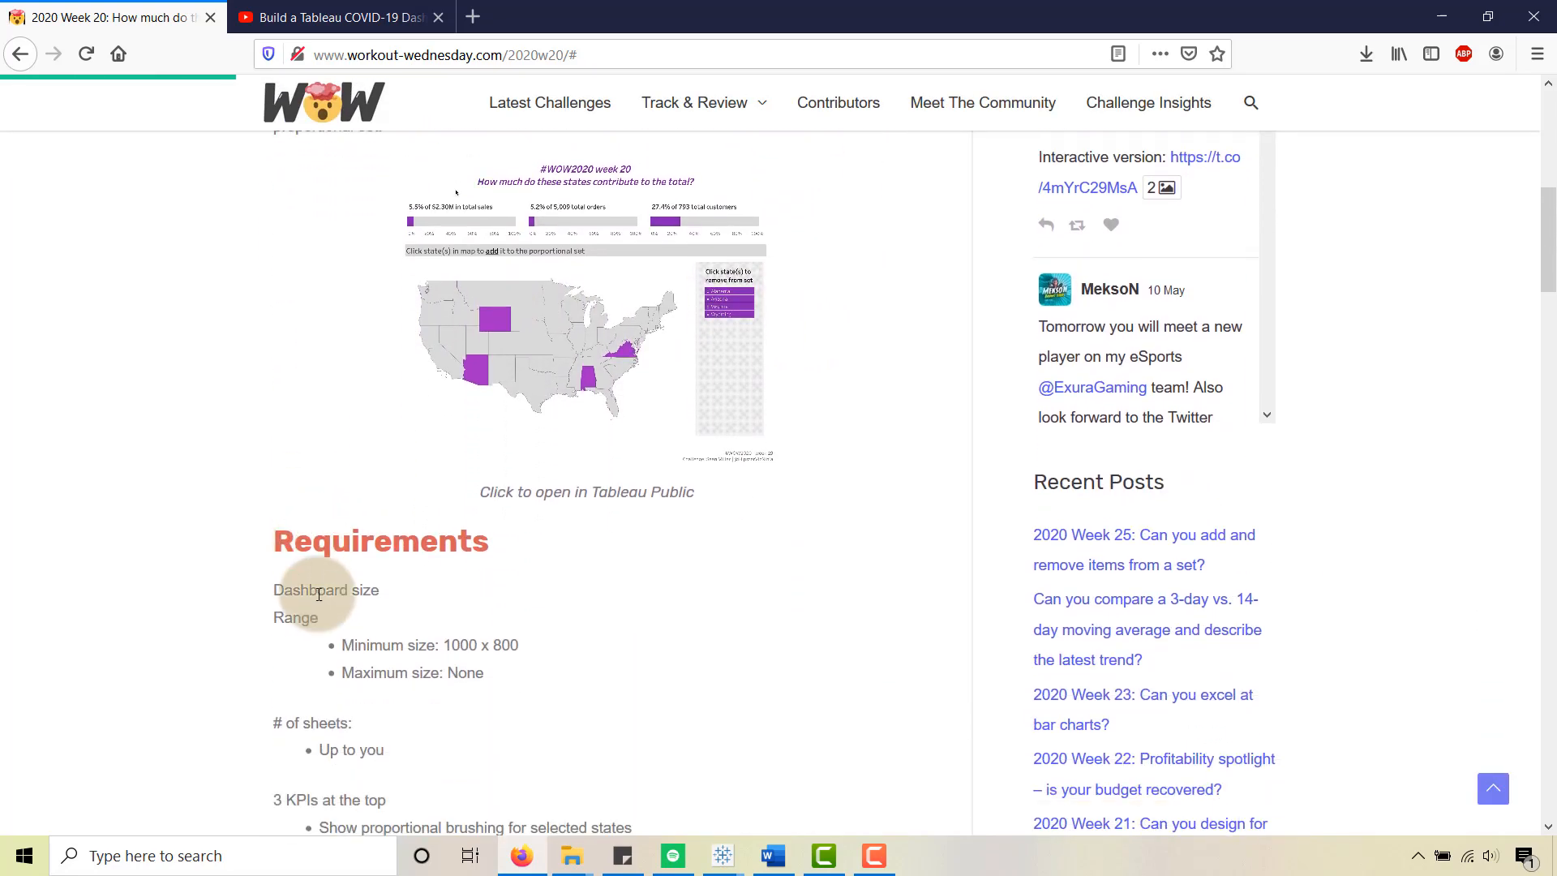
{"action": "scroll", "coordinate": [319, 595], "scroll_direction": "down", "scroll_amount": 4}
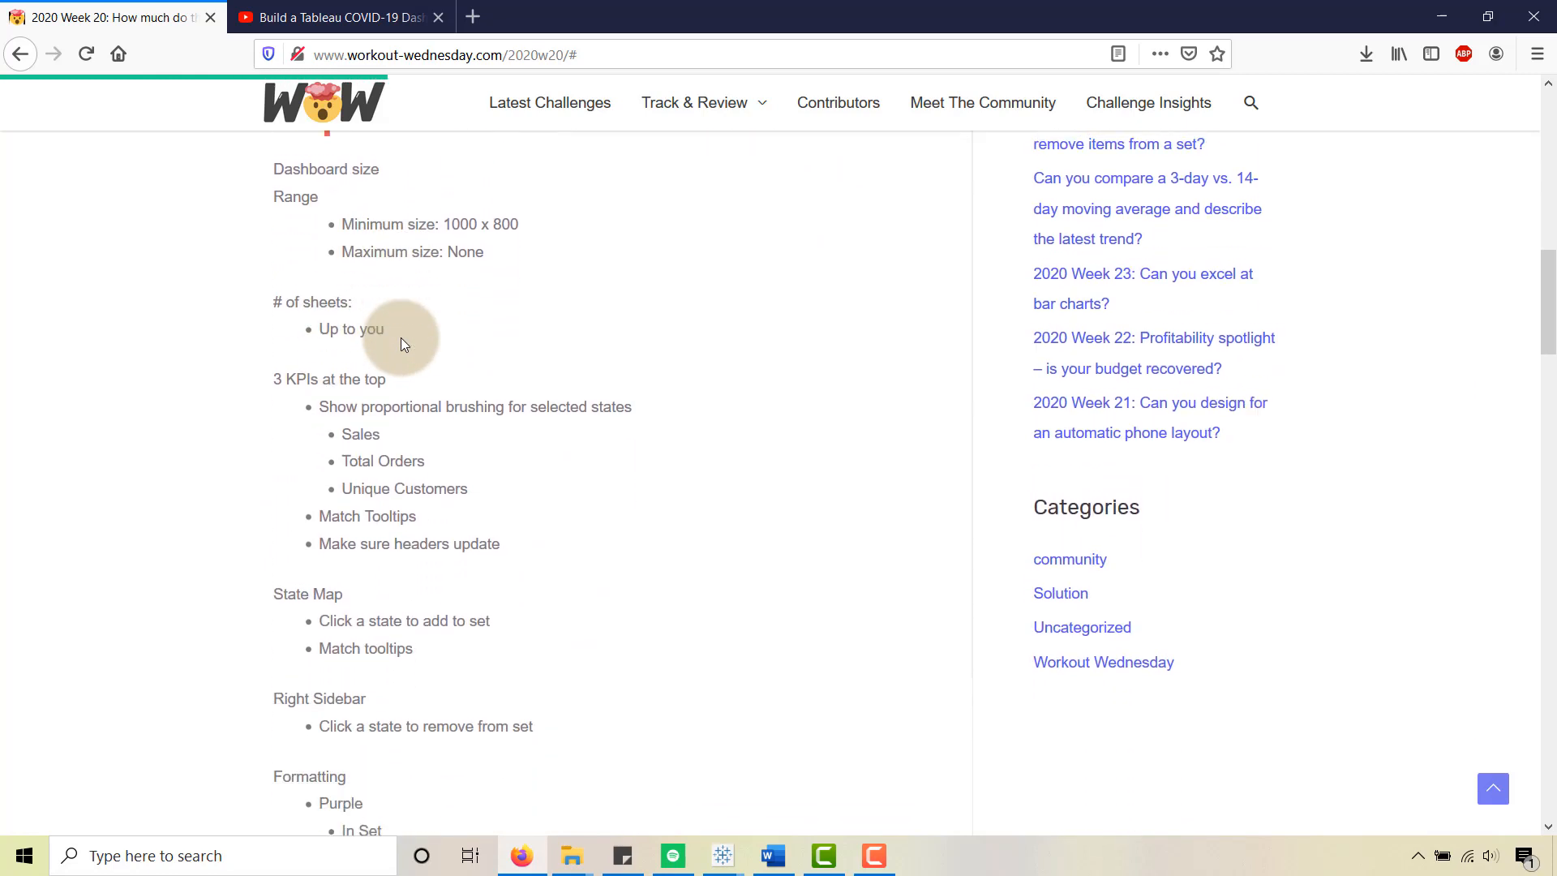
{"action": "scroll", "coordinate": [400, 338], "scroll_direction": "down", "scroll_amount": 3}
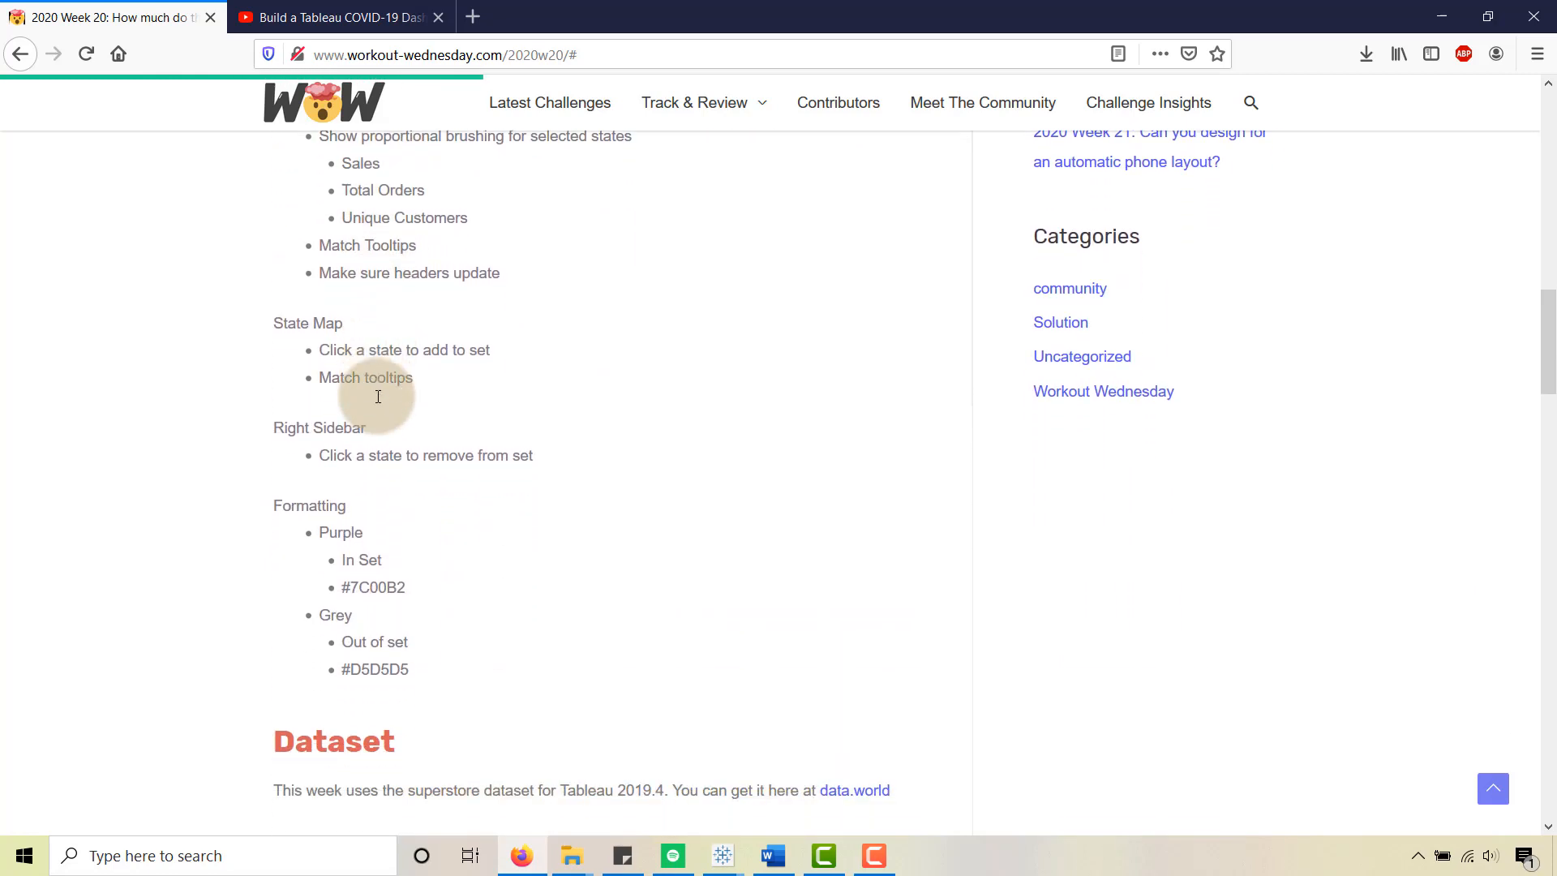
{"action": "scroll", "coordinate": [477, 629], "scroll_direction": "down", "scroll_amount": 1}
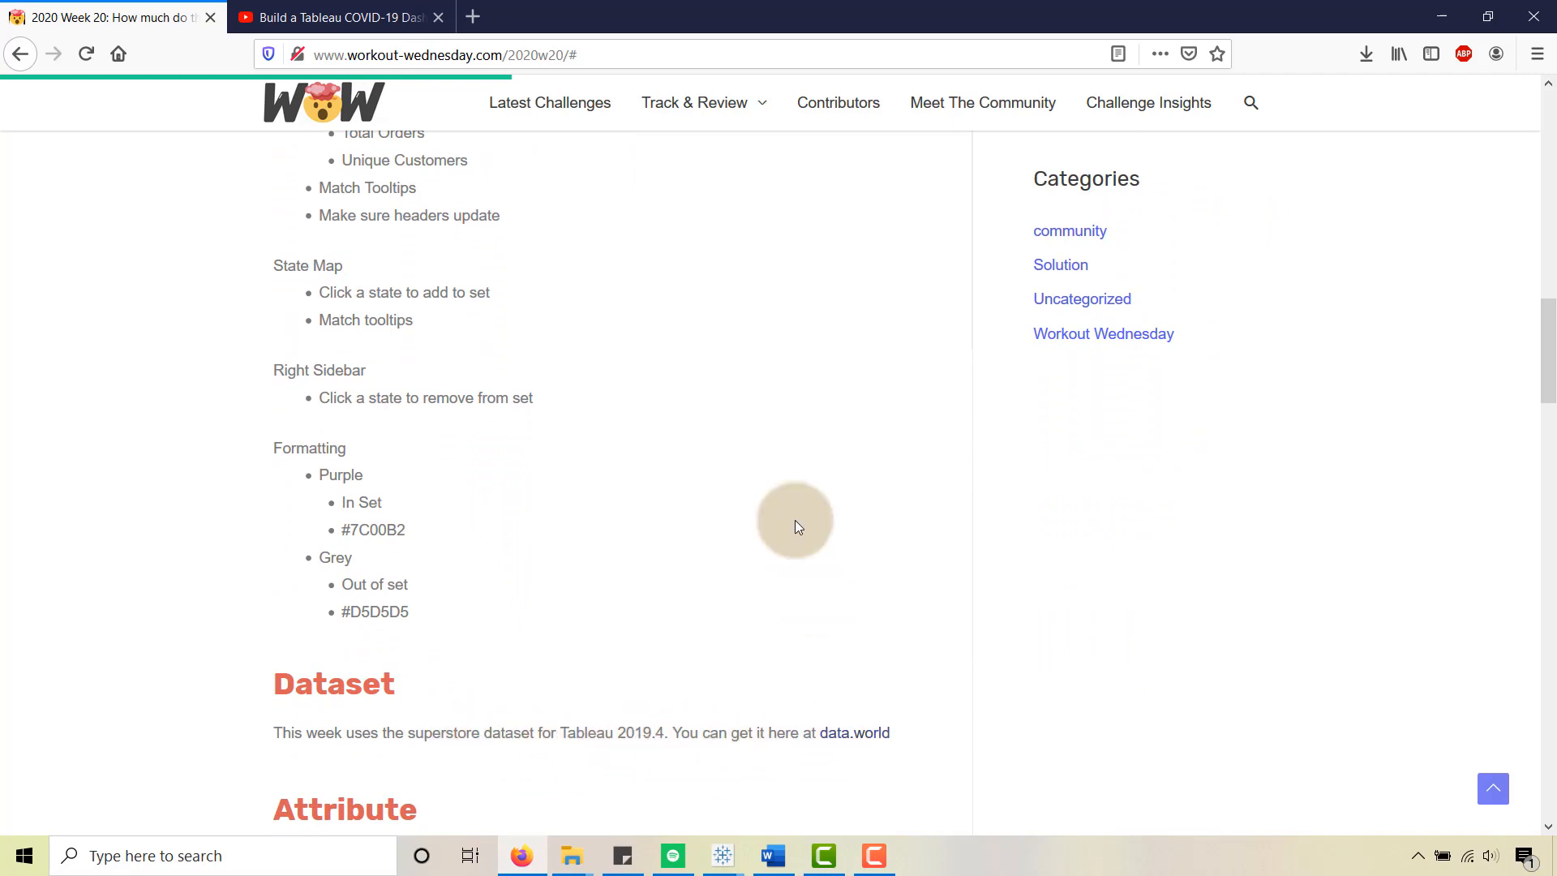
{"action": "scroll", "coordinate": [771, 435], "scroll_direction": "up", "scroll_amount": 1}
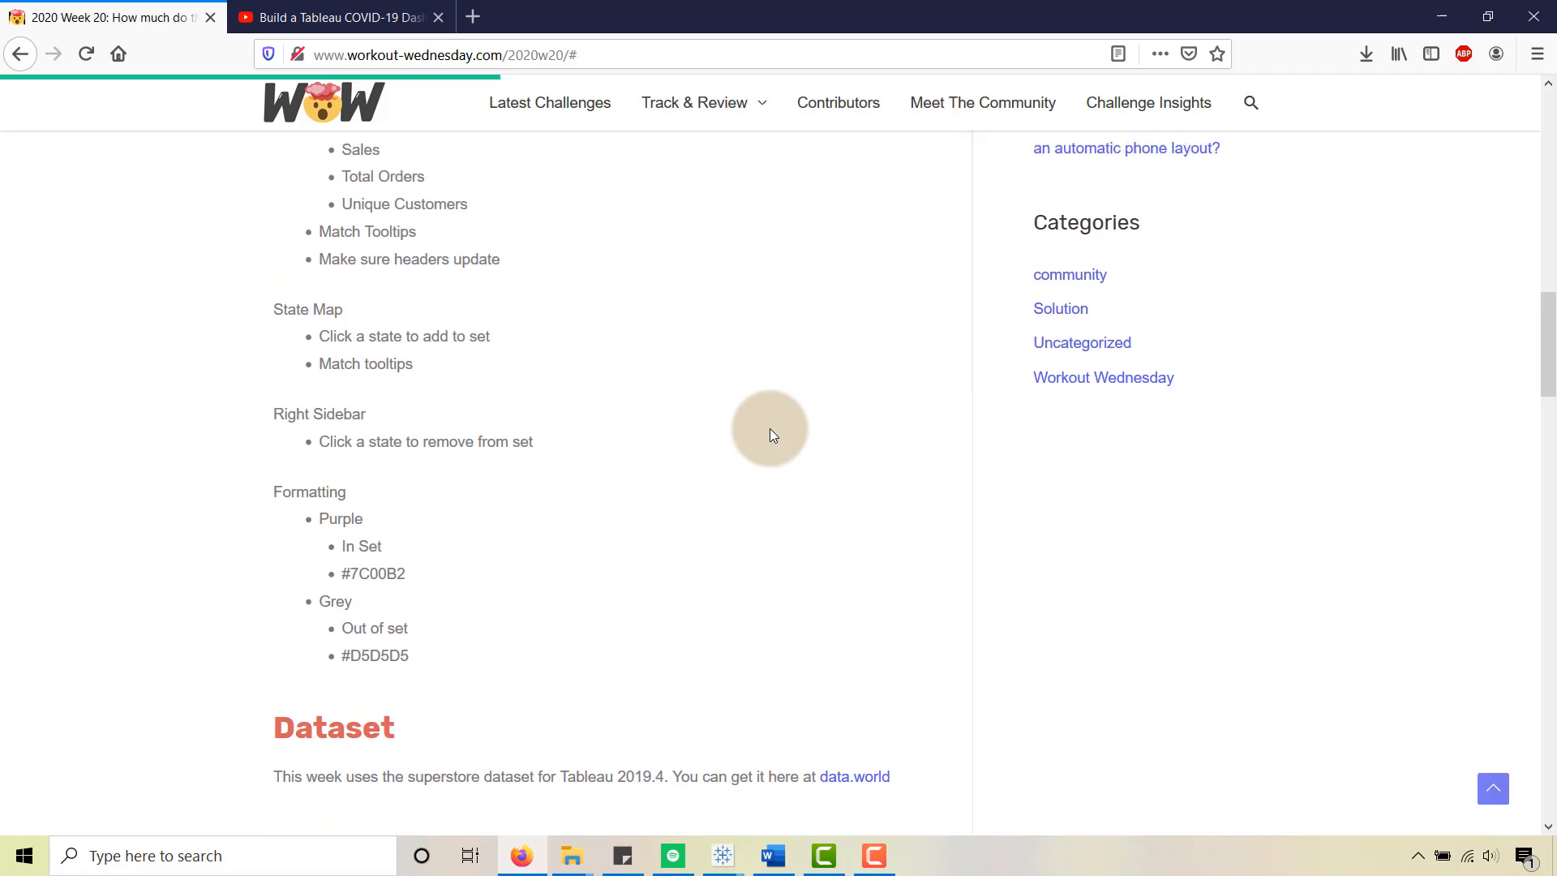
{"action": "scroll", "coordinate": [770, 435], "scroll_direction": "down", "scroll_amount": 2}
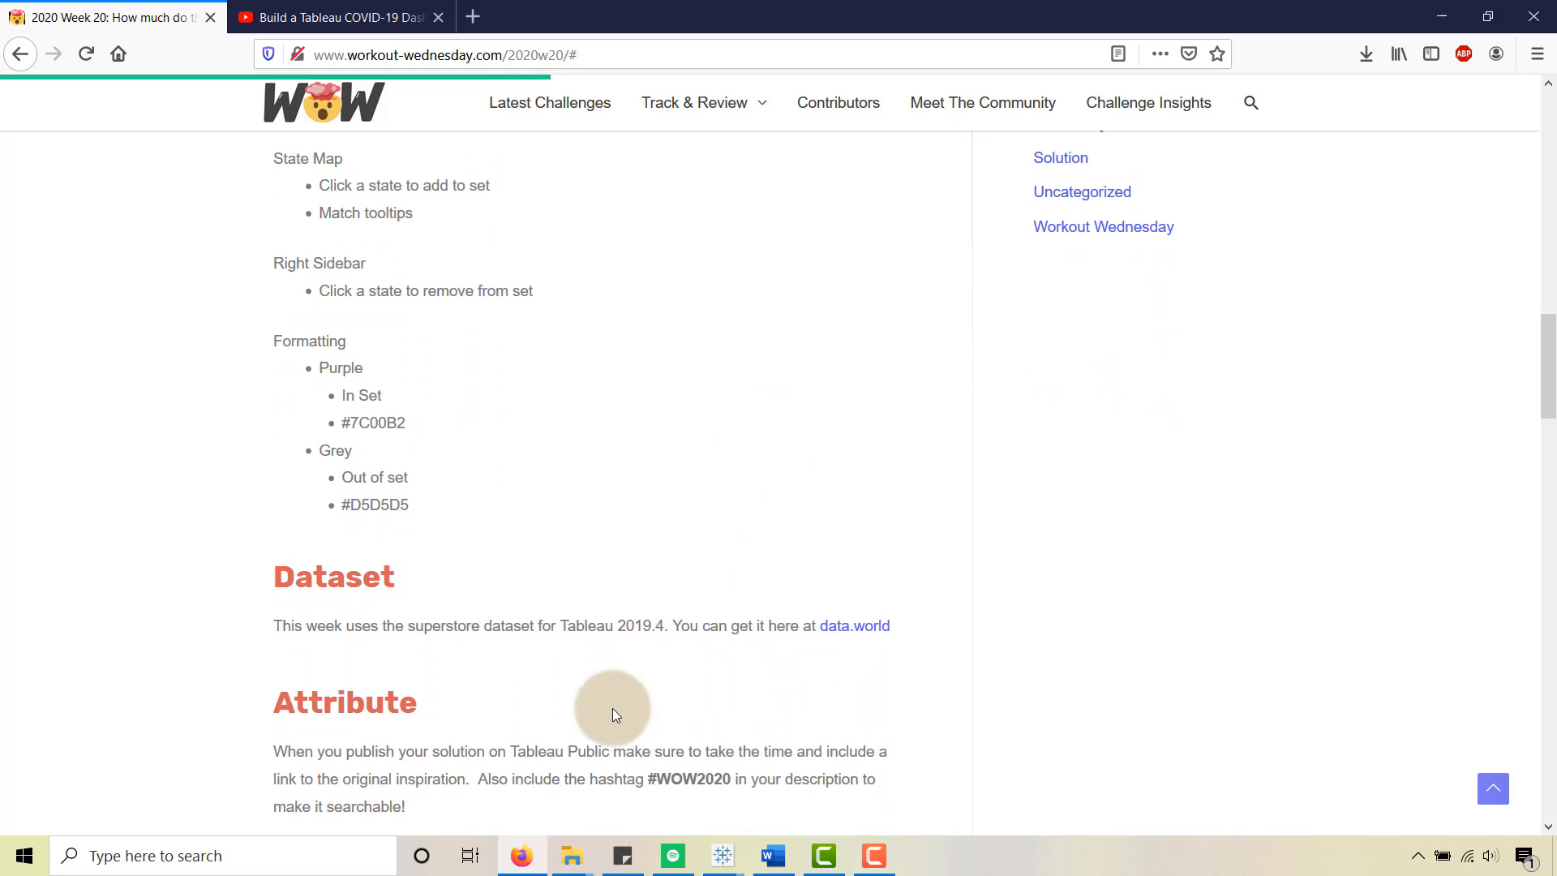
{"action": "scroll", "coordinate": [374, 659], "scroll_direction": "down", "scroll_amount": 3}
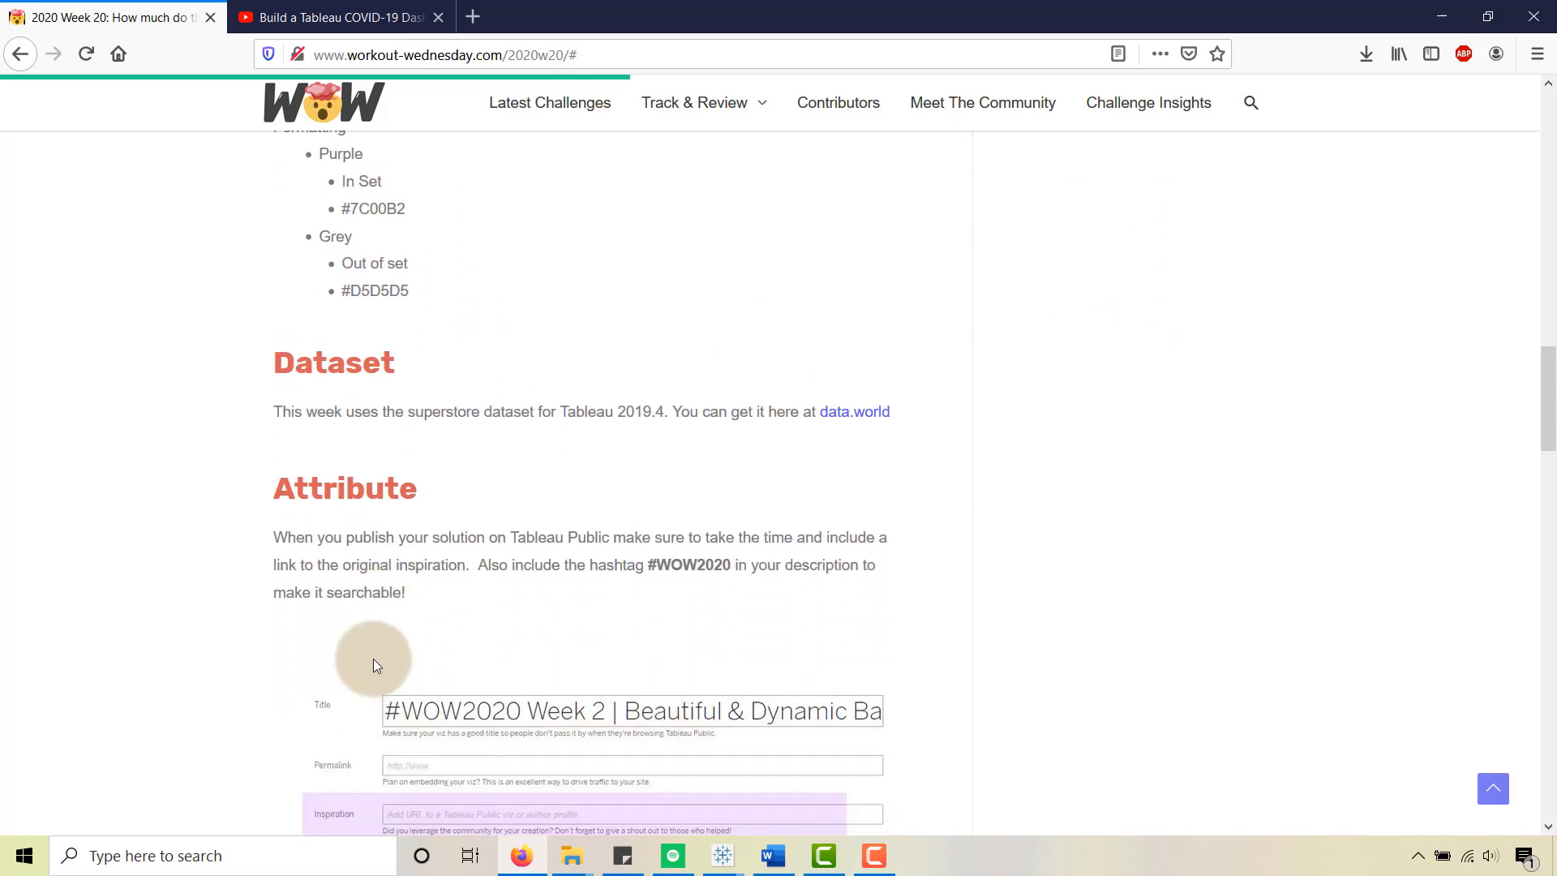
{"action": "scroll", "coordinate": [498, 712], "scroll_direction": "down", "scroll_amount": 4}
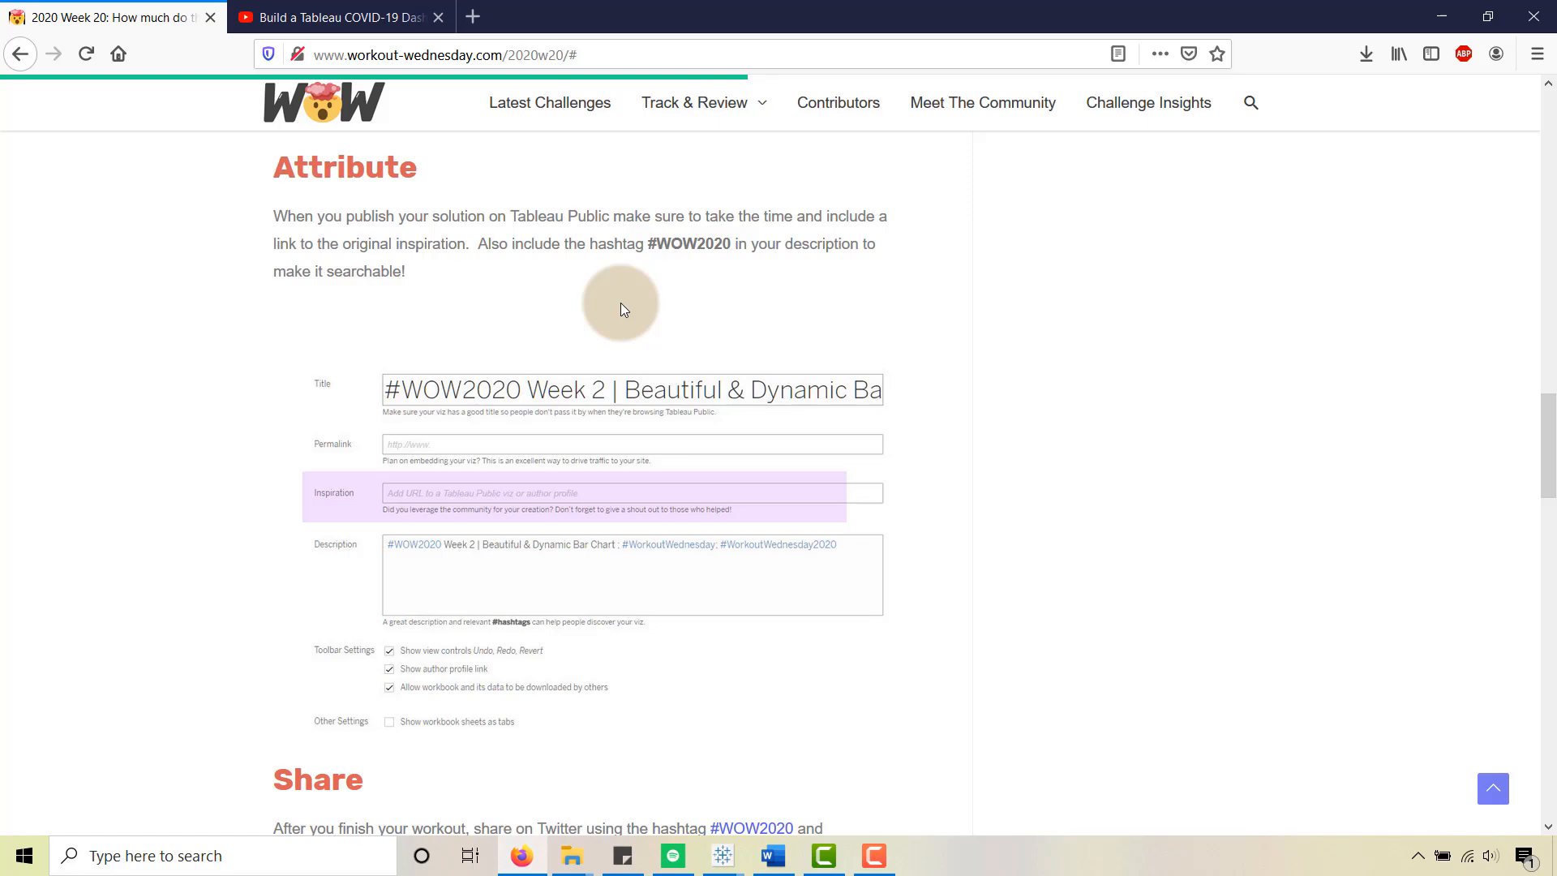
{"action": "scroll", "coordinate": [620, 303], "scroll_direction": "up", "scroll_amount": 15}
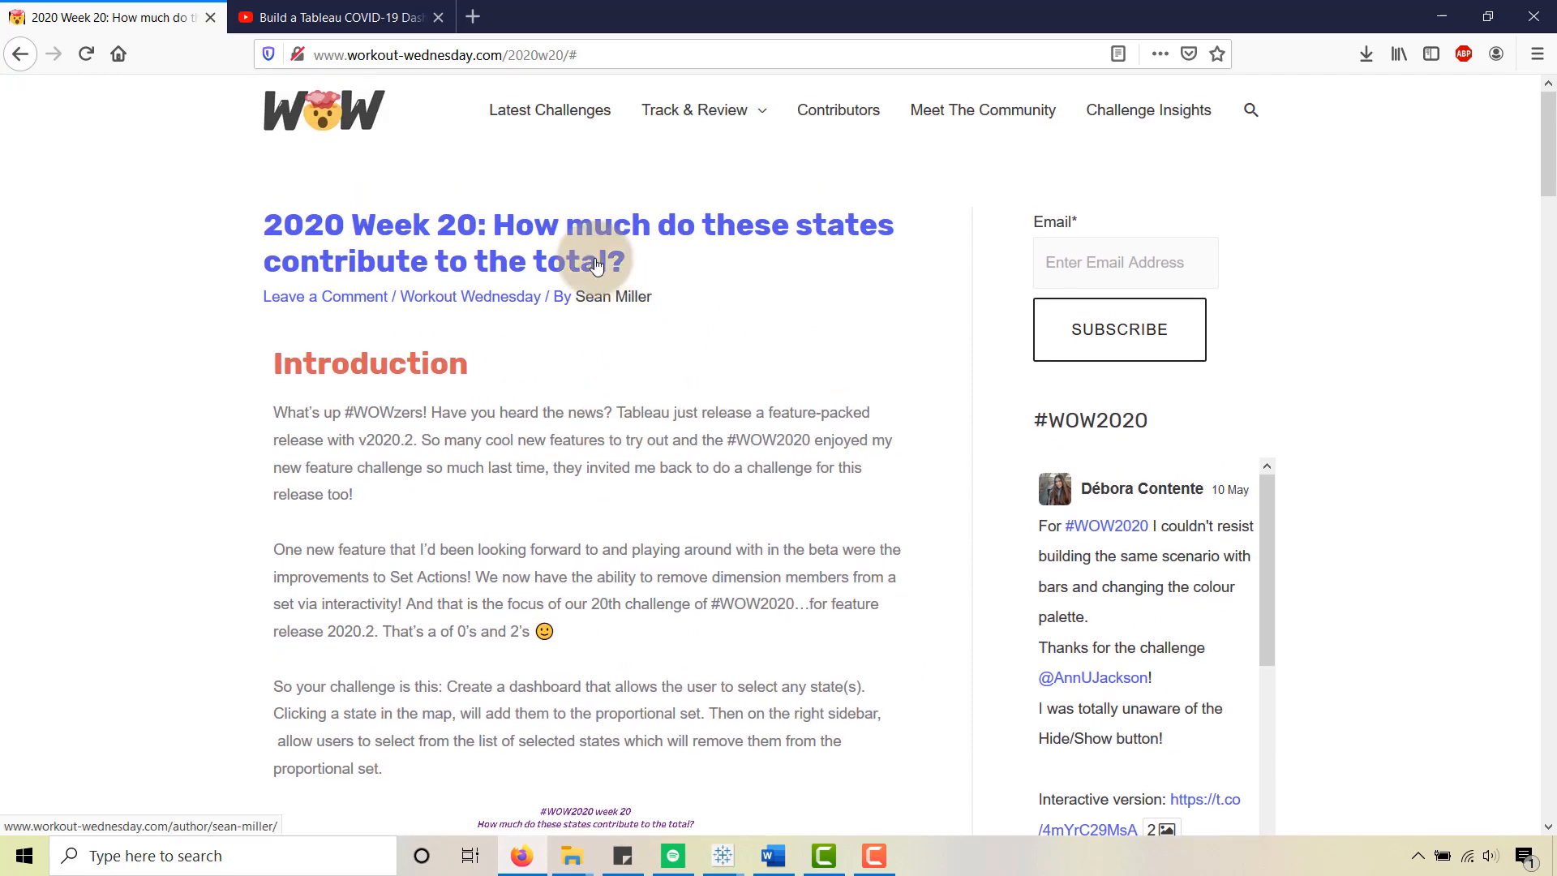
Step: Return to the Tableau Public dashboard and remove California, Florida, New York and Texas from the proportional set
{"action": "left_click", "coordinate": [1441, 16]}
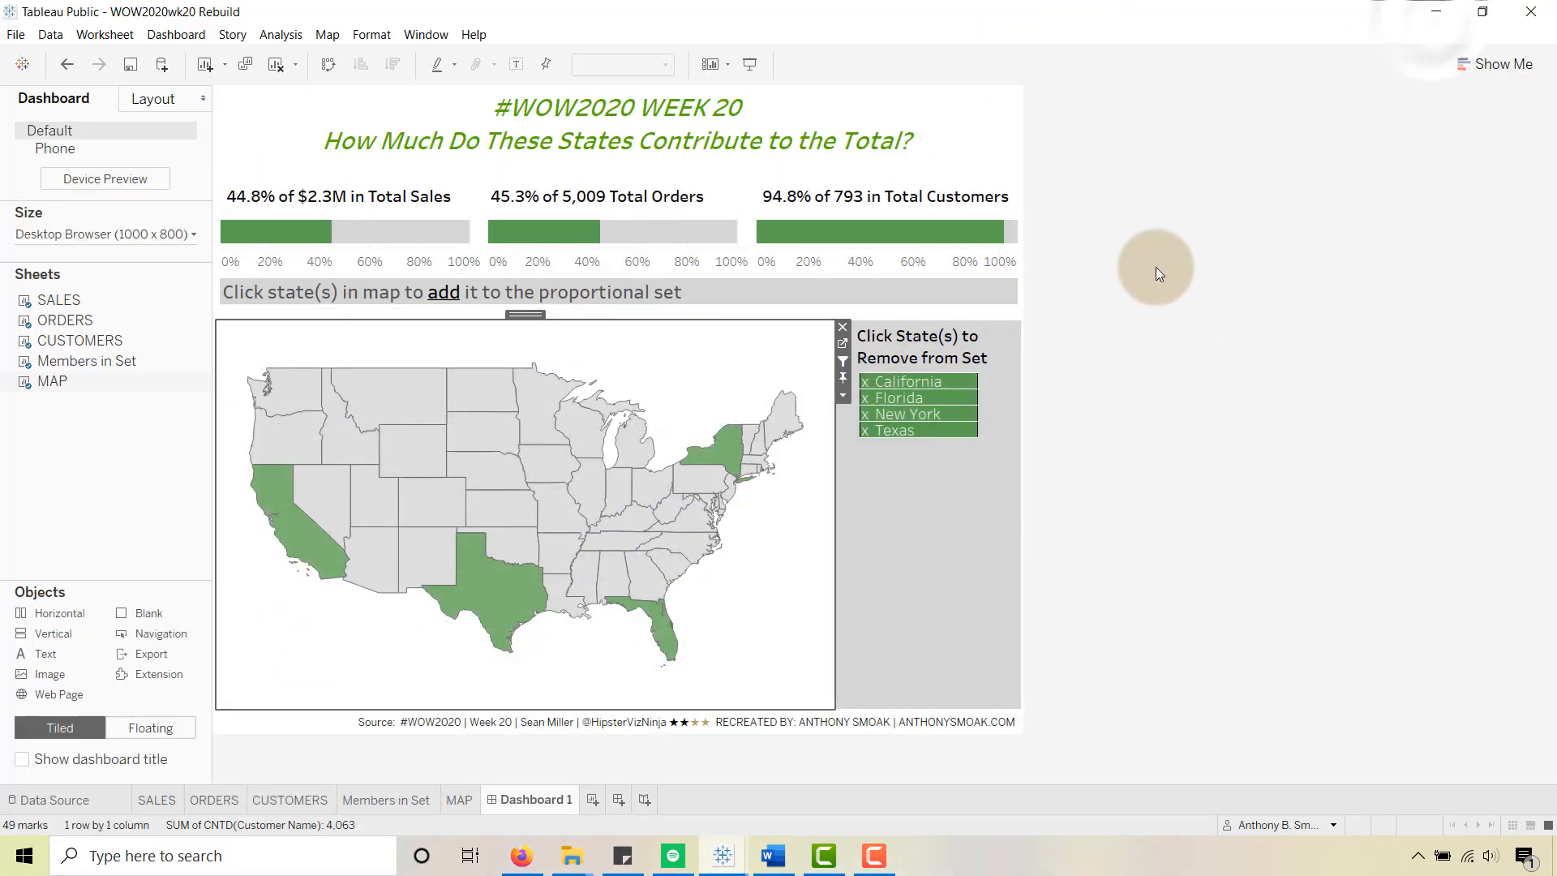
{"action": "left_click", "coordinate": [1155, 266]}
{"action": "left_click", "coordinate": [868, 389]}
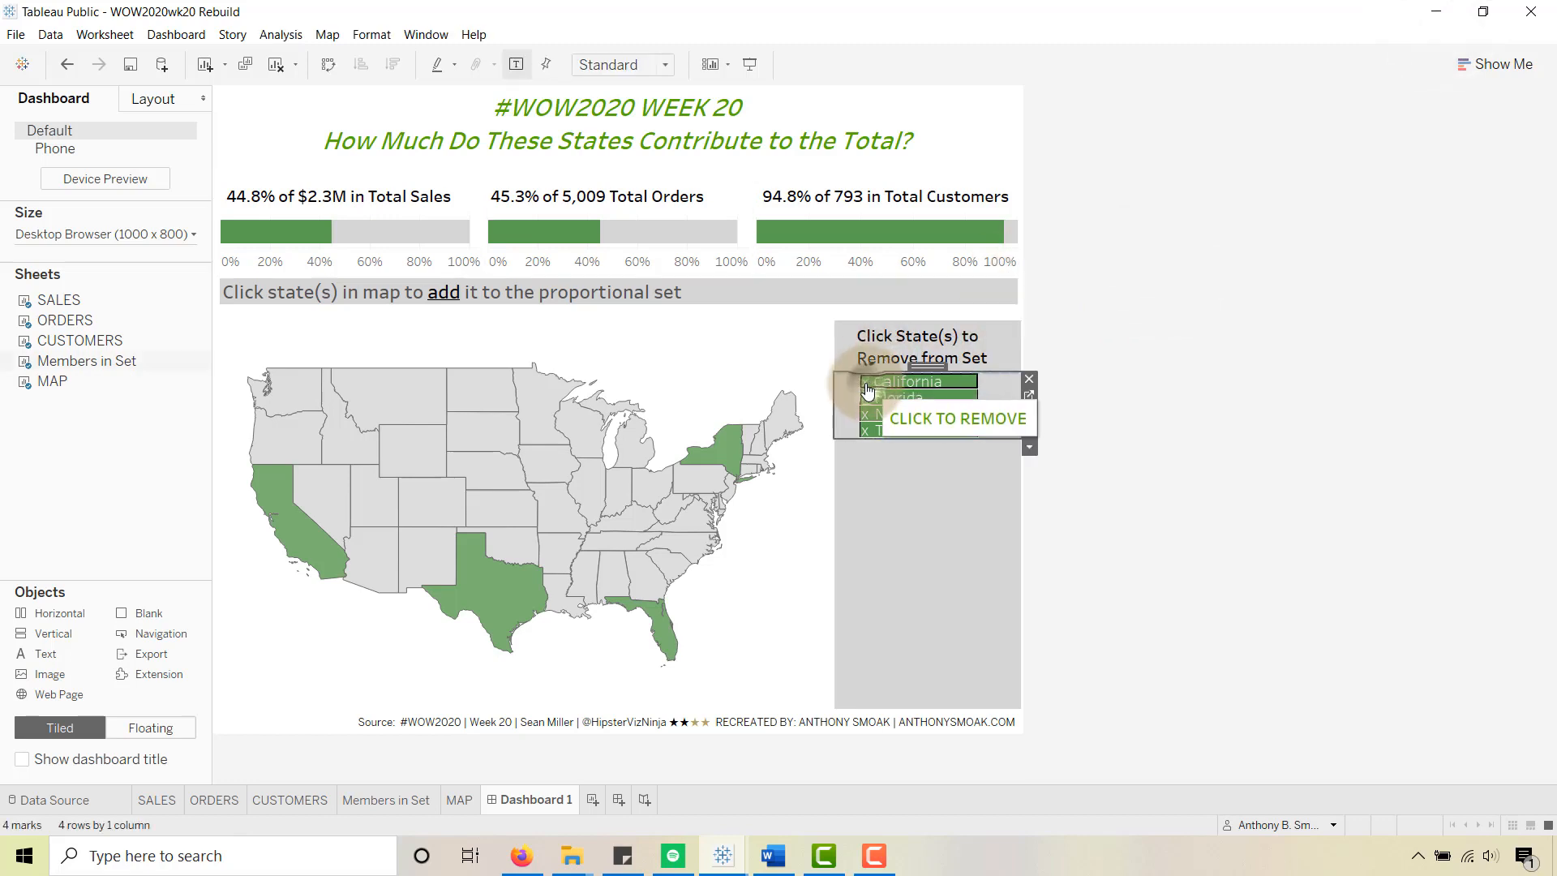
{"action": "left_click", "coordinate": [868, 389]}
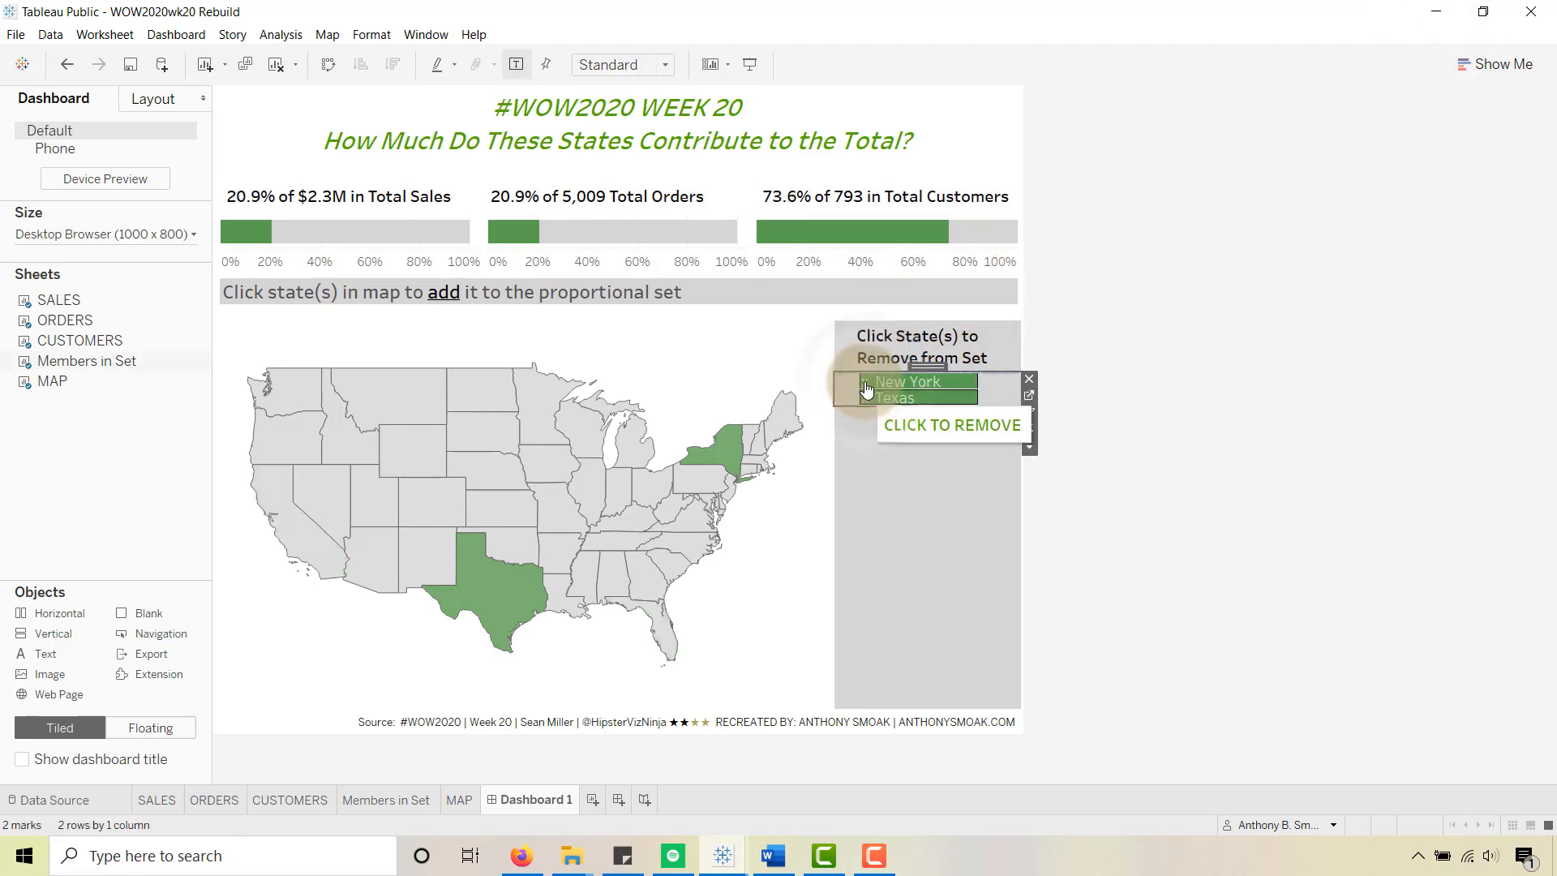
{"action": "left_click", "coordinate": [867, 389]}
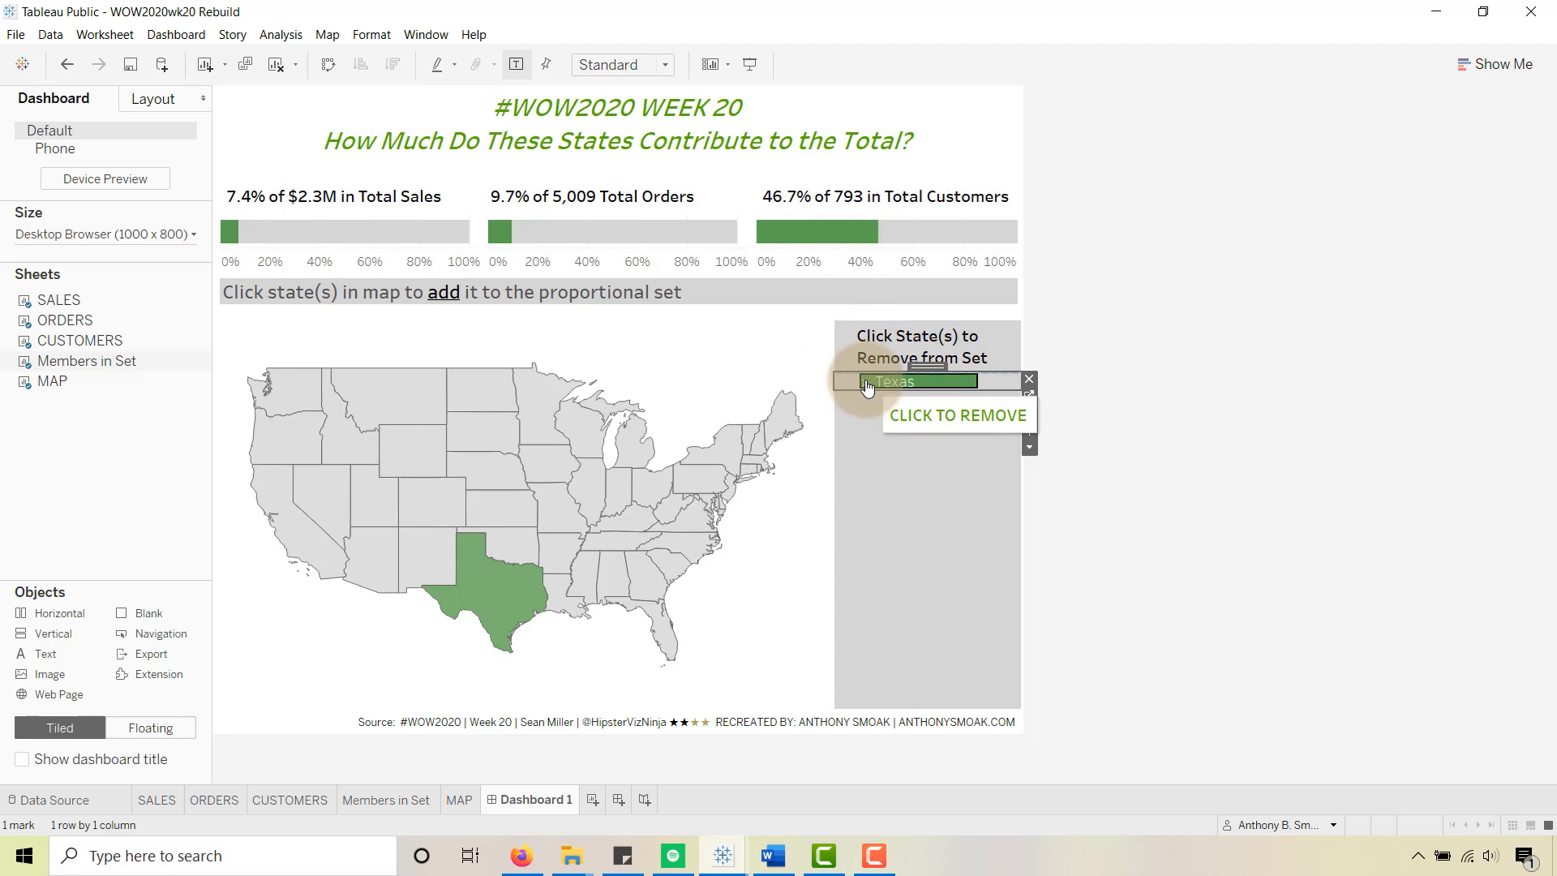
{"action": "left_click", "coordinate": [867, 388]}
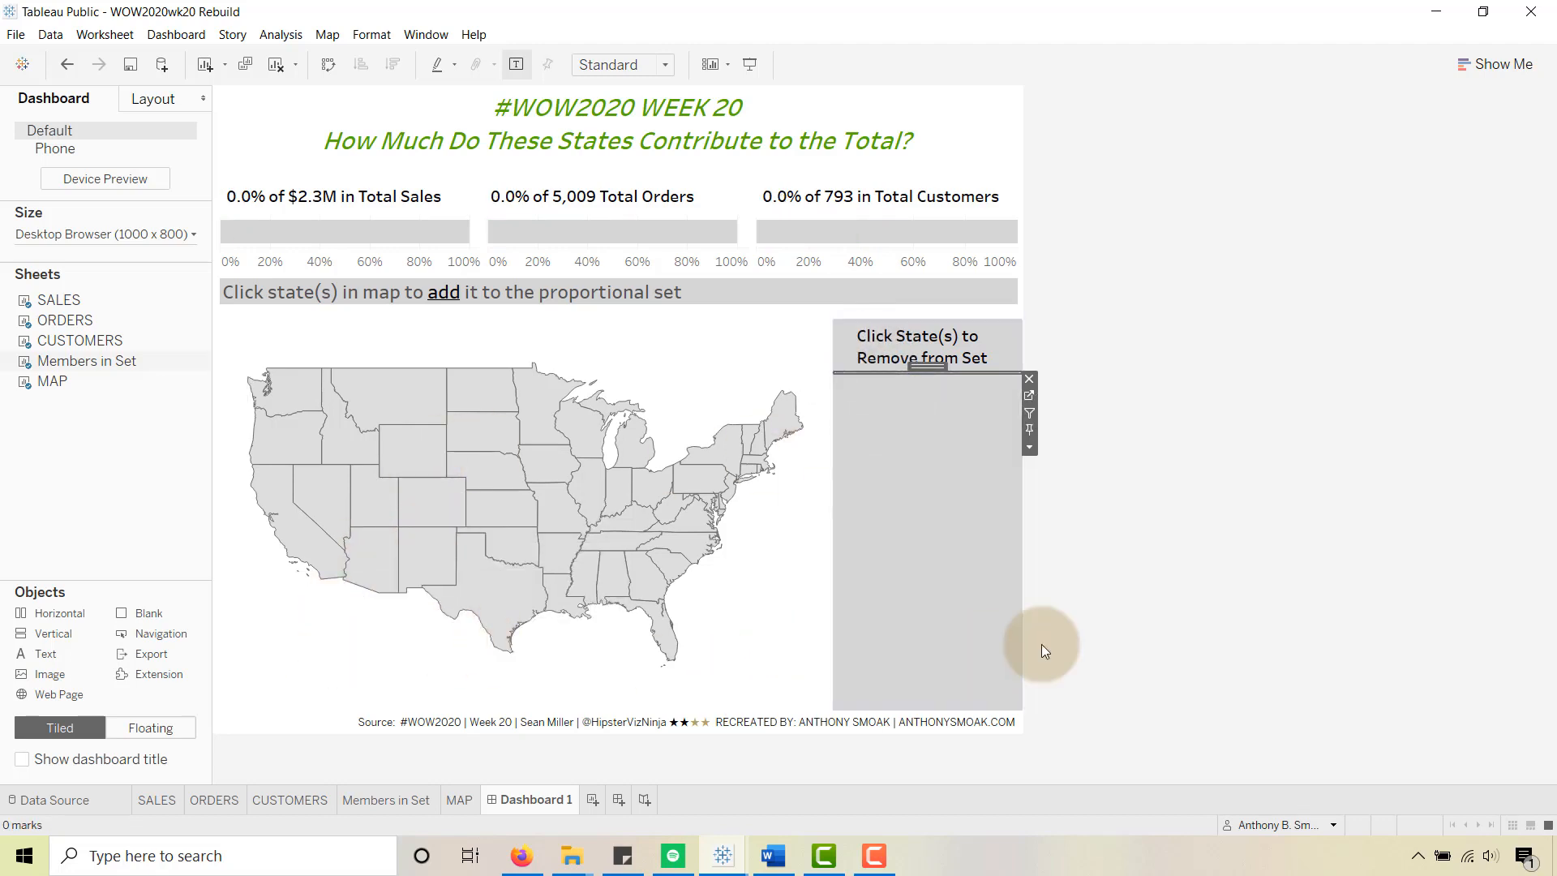
Step: Test the set interaction by adding Maine from the map and removing it through the sidebar list
{"action": "mouse_move", "coordinate": [284, 246]}
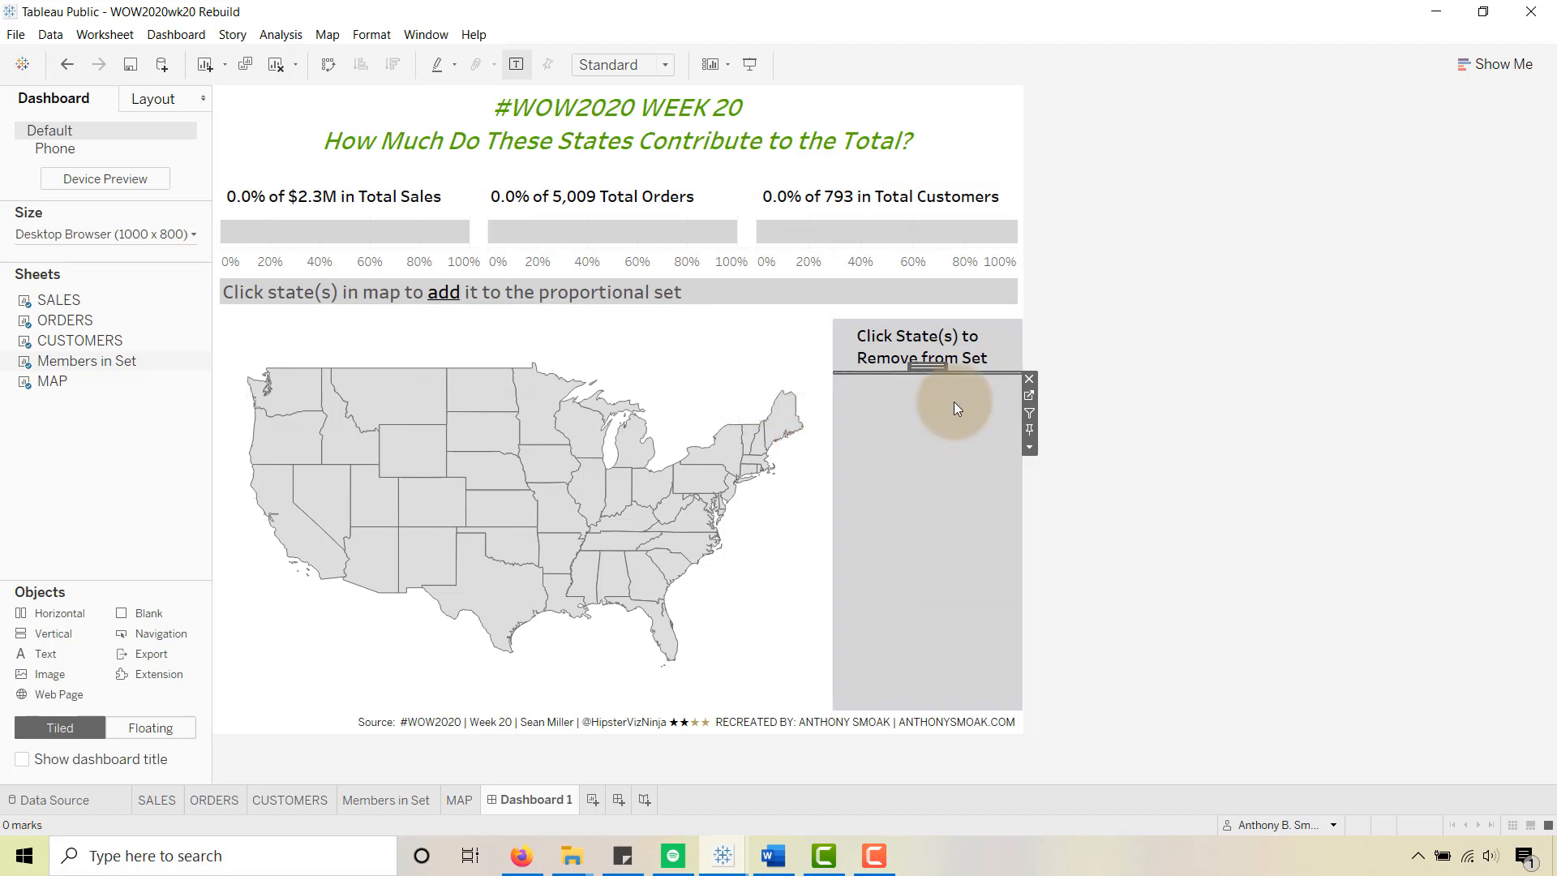
{"action": "left_click", "coordinate": [783, 417]}
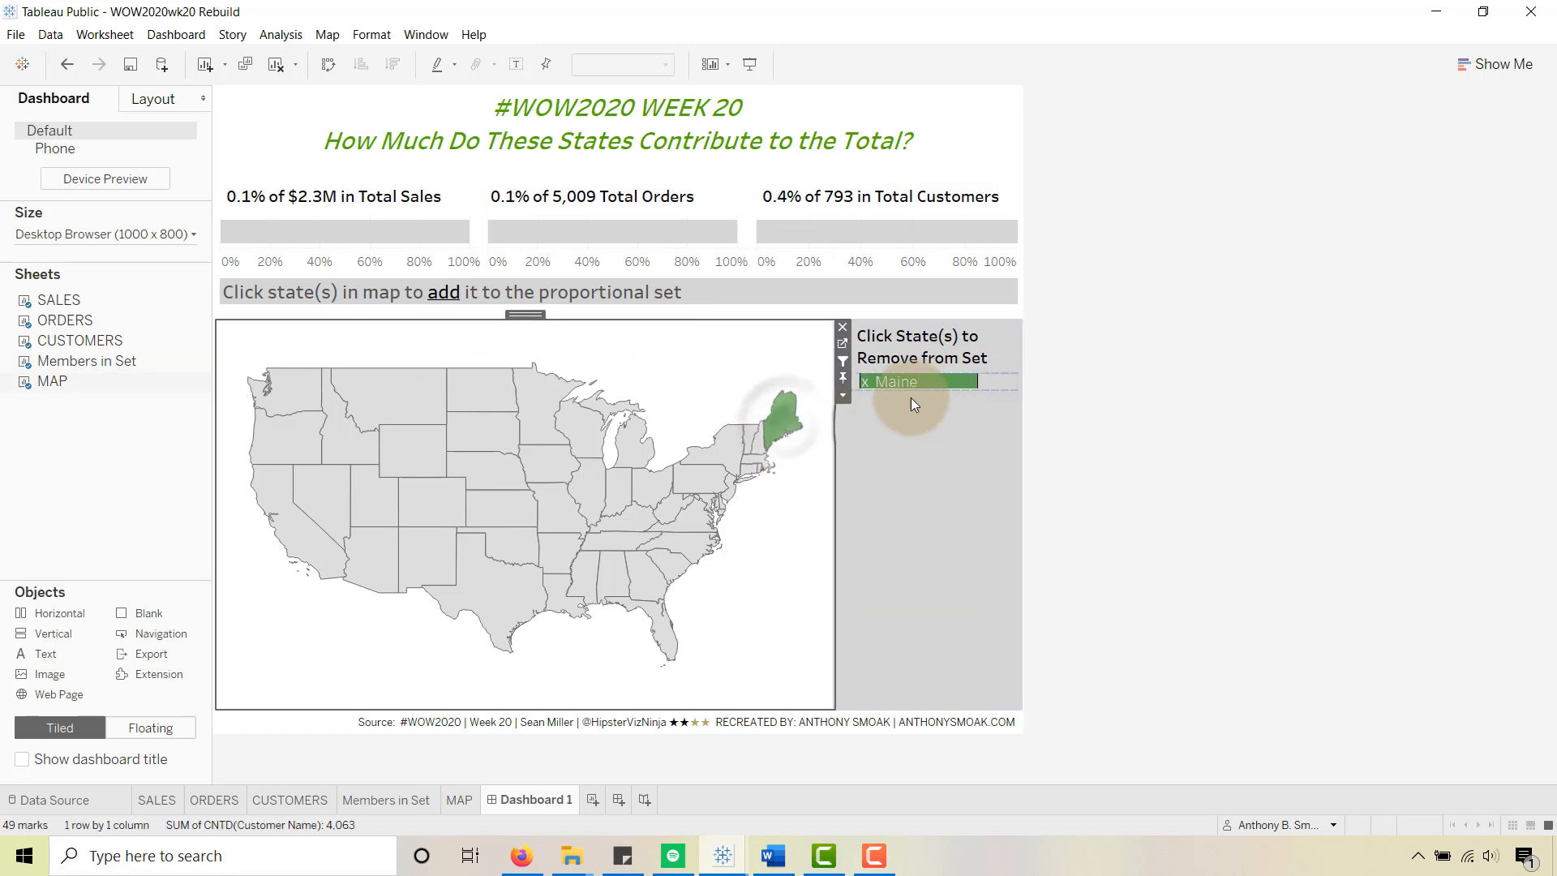
{"action": "left_click", "coordinate": [865, 387]}
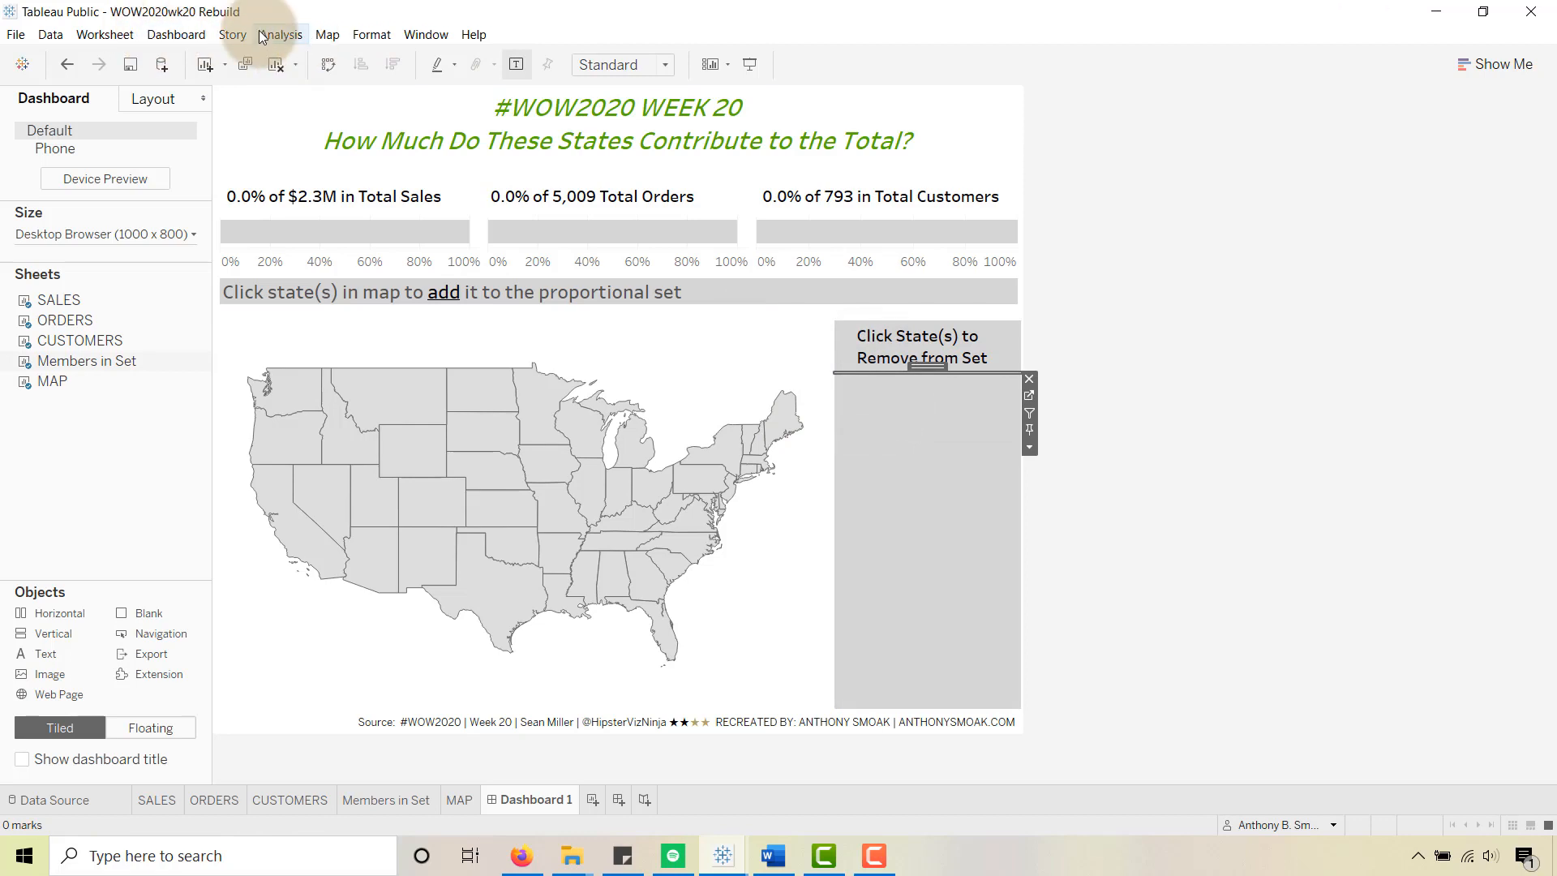
Step: Review the dashboard's configured filter and set actions
{"action": "left_click", "coordinate": [181, 34]}
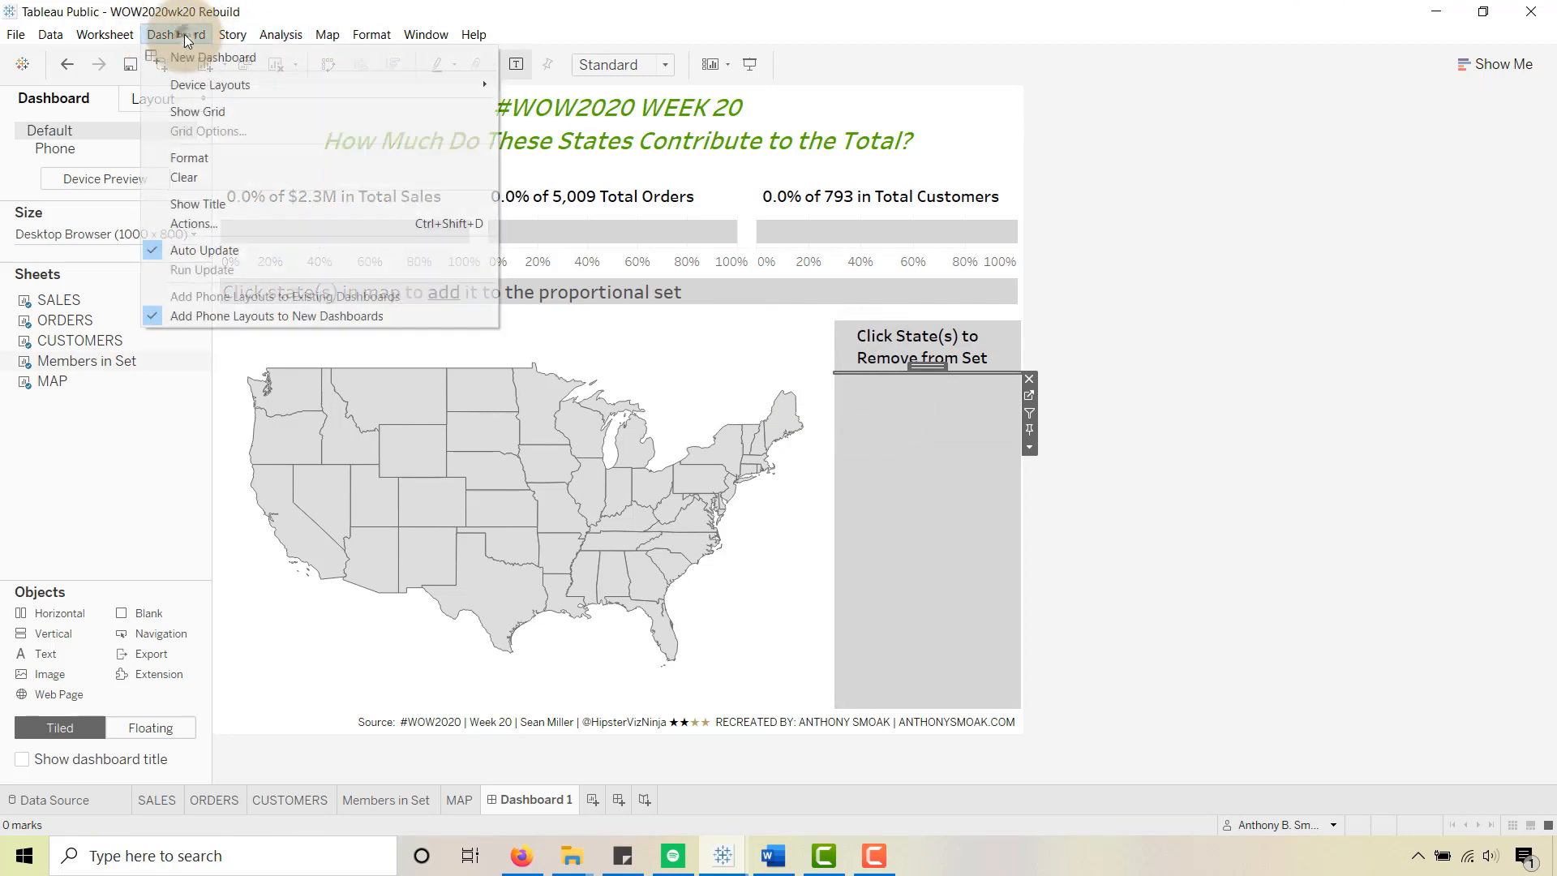
{"action": "left_click", "coordinate": [184, 221]}
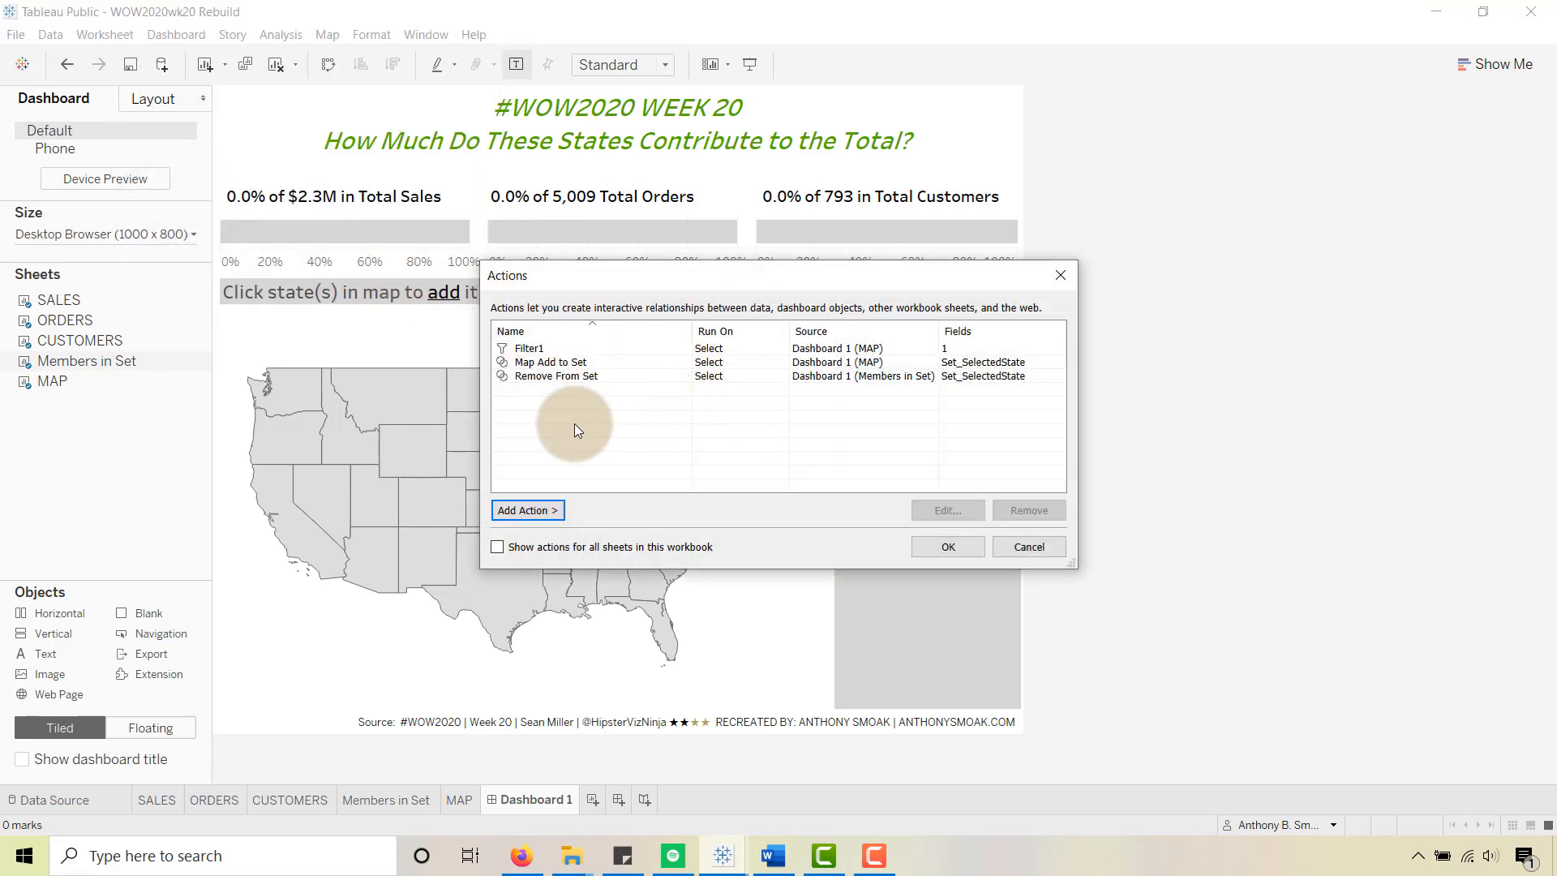
{"action": "left_click", "coordinate": [954, 546]}
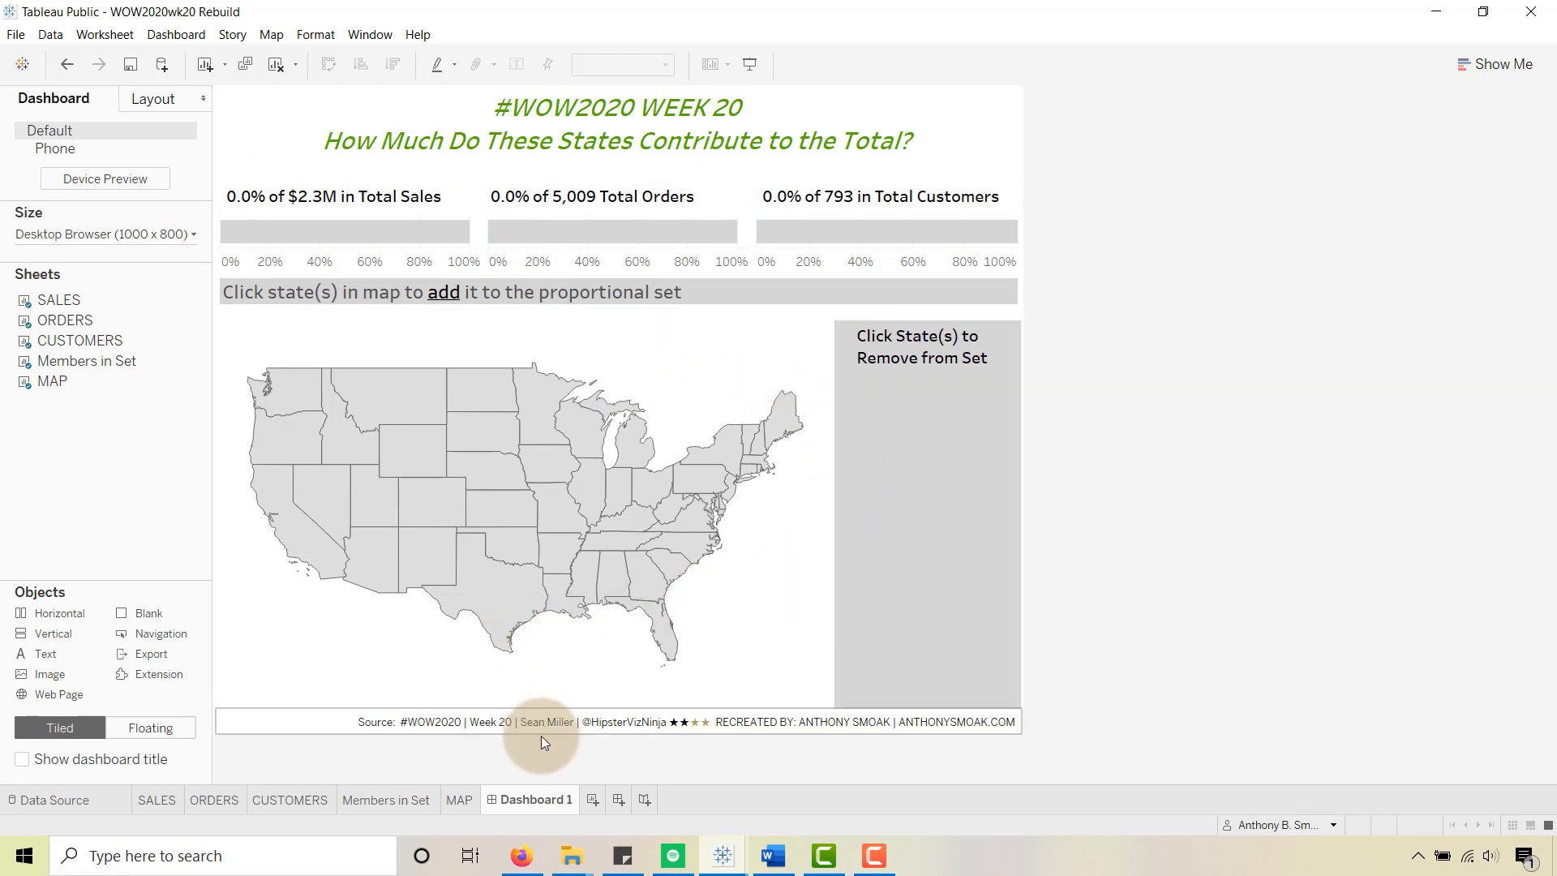
Step: Switch to the browser and view the YouTube page for Part 3 of the Tableau COVID-19 dashboard series
{"action": "key", "text": "alt+Tab"}
{"action": "left_click", "coordinate": [284, 17]}
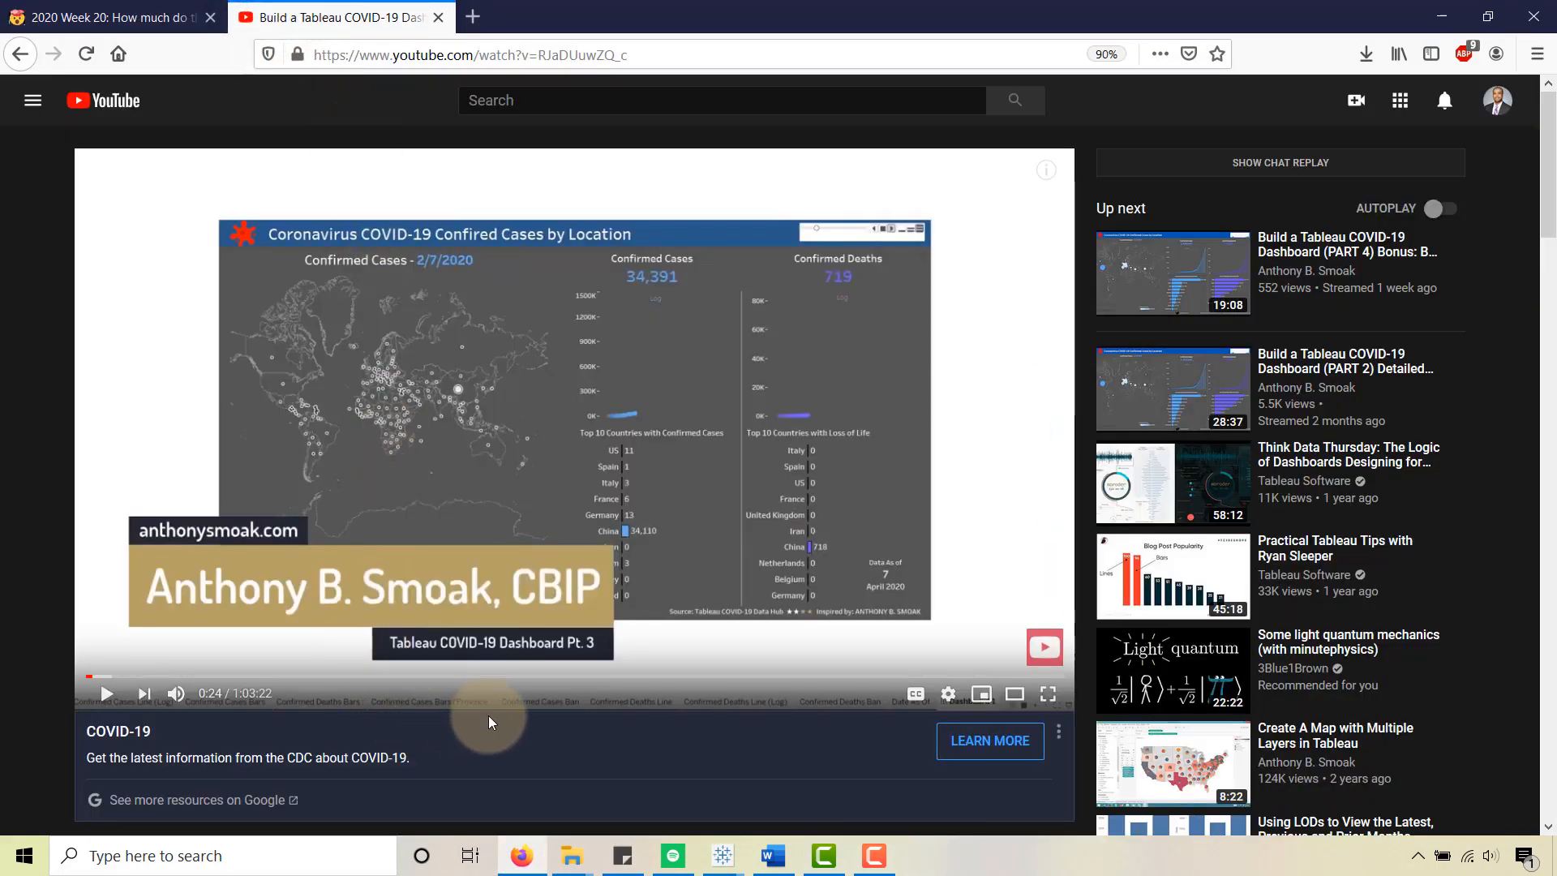
{"action": "scroll", "coordinate": [490, 718], "scroll_direction": "down", "scroll_amount": 3}
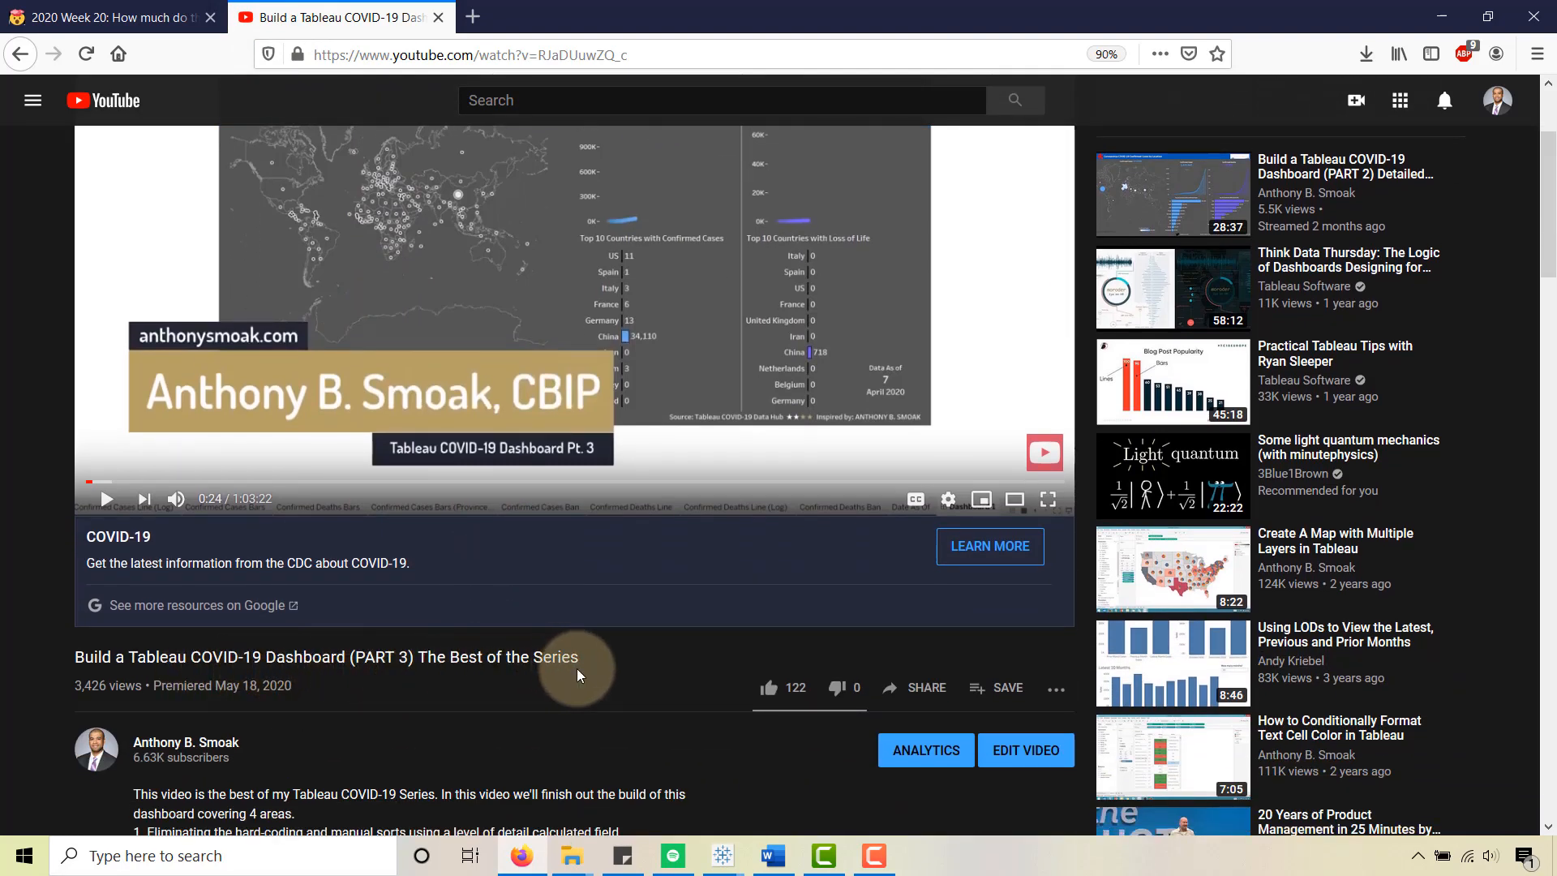
{"action": "scroll", "coordinate": [573, 664], "scroll_direction": "up", "scroll_amount": 1}
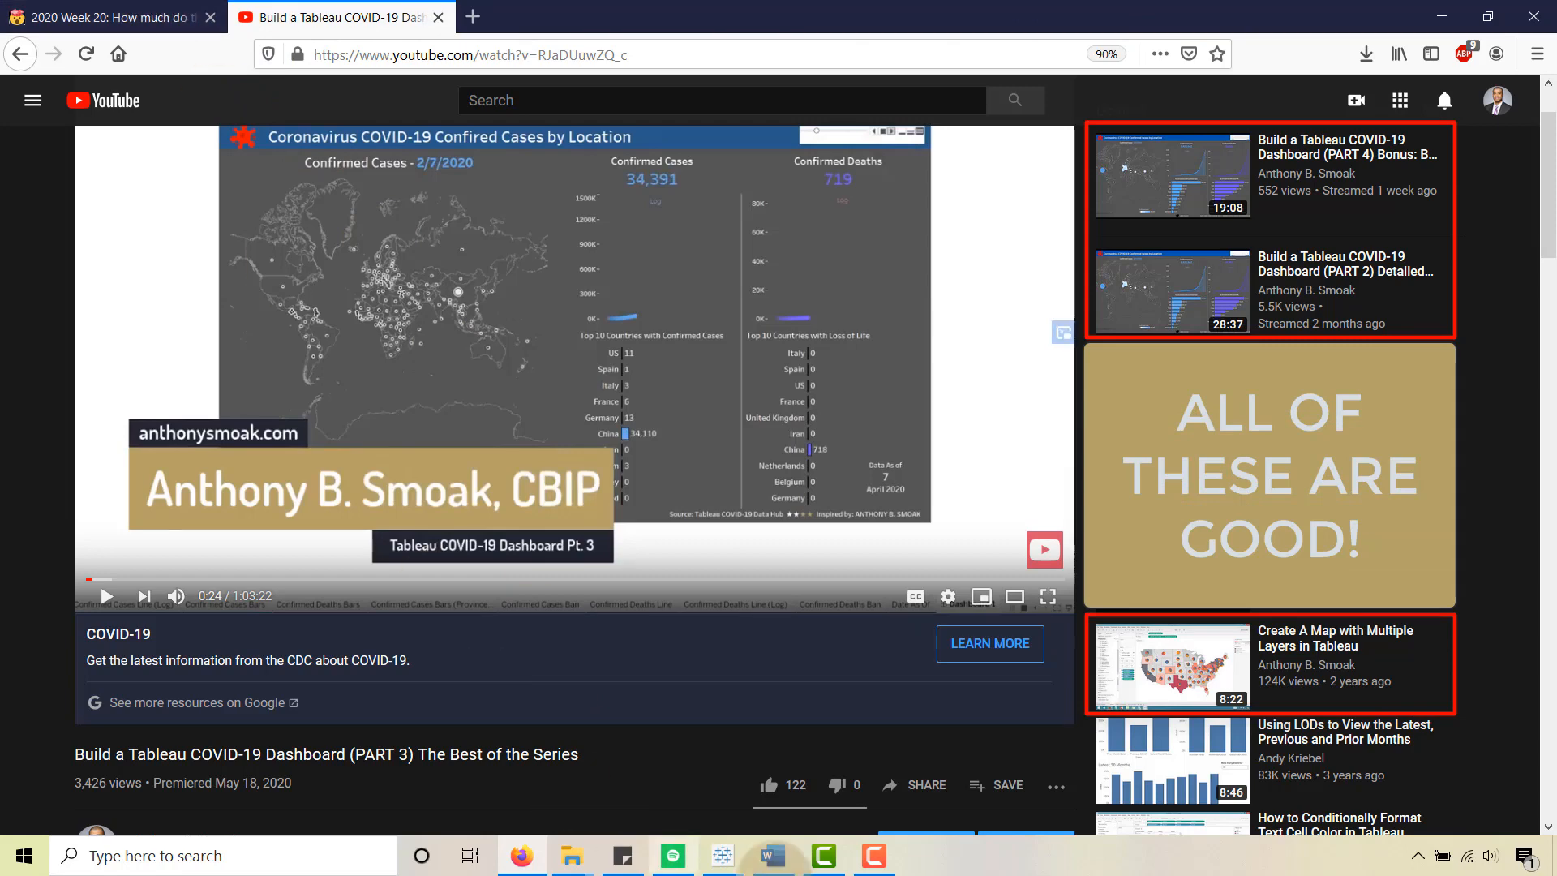
Step: Switch back to Tableau Public and bring up the Book2 workbook with the empty SALES sheet
{"action": "mouse_move", "coordinate": [722, 853]}
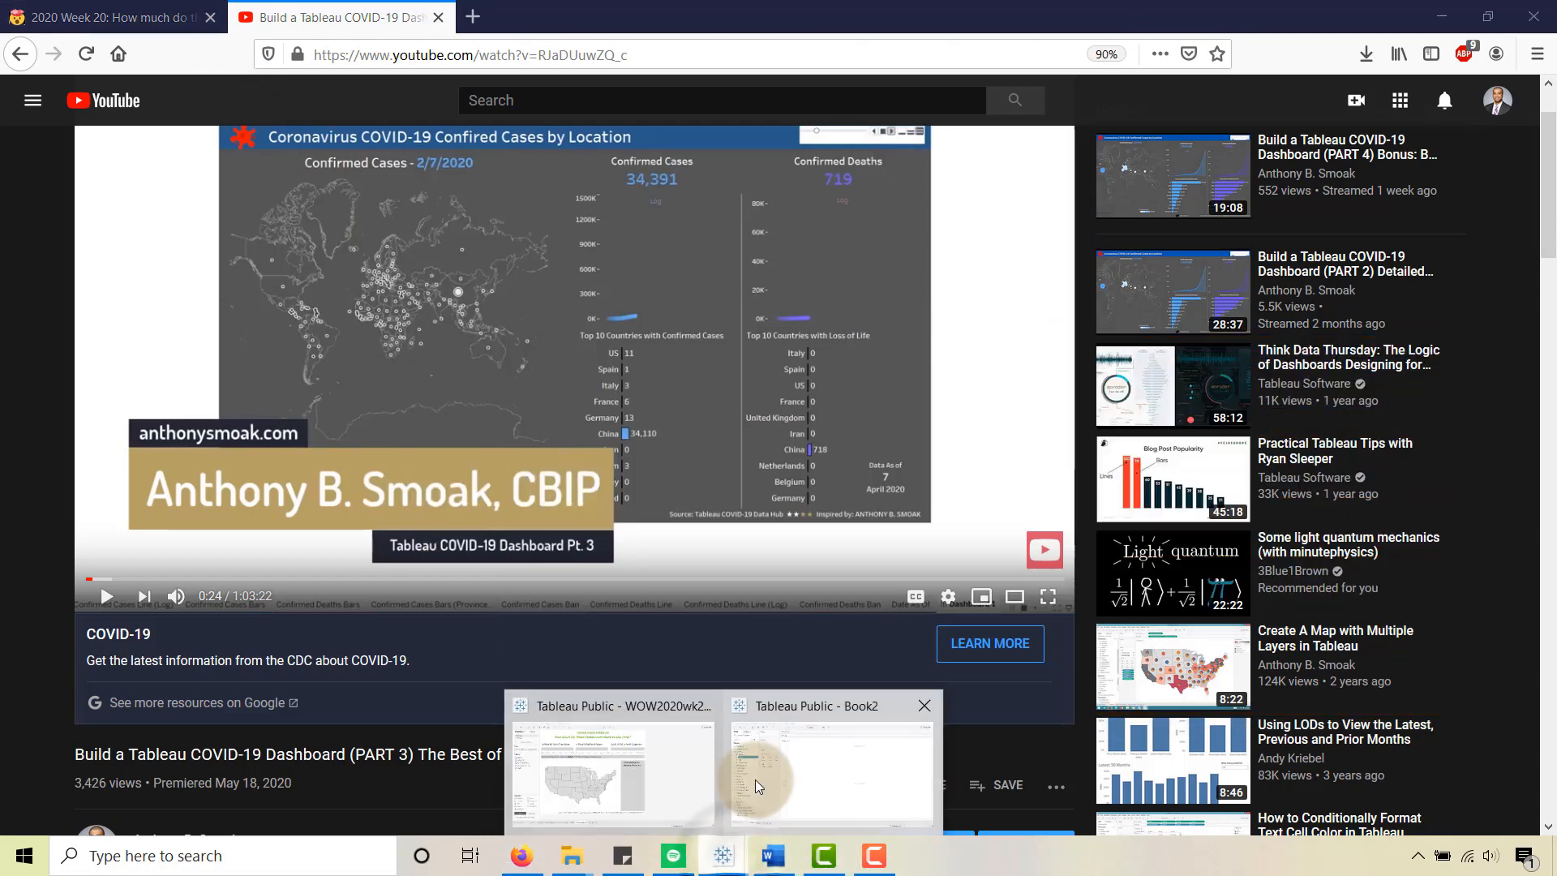
{"action": "left_click", "coordinate": [657, 772]}
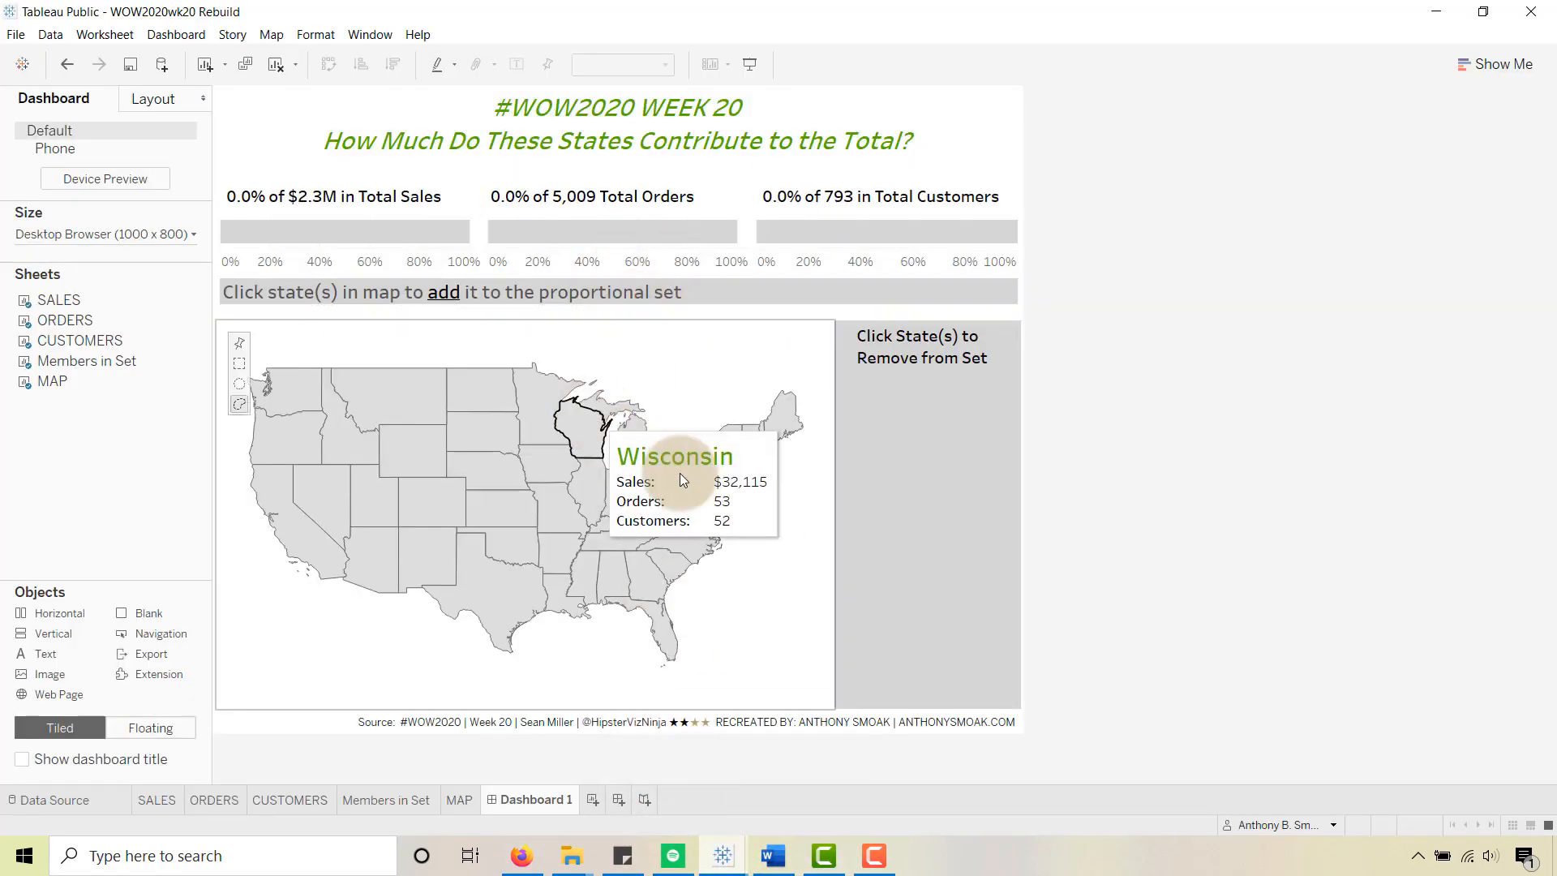
{"action": "mouse_move", "coordinate": [726, 870]}
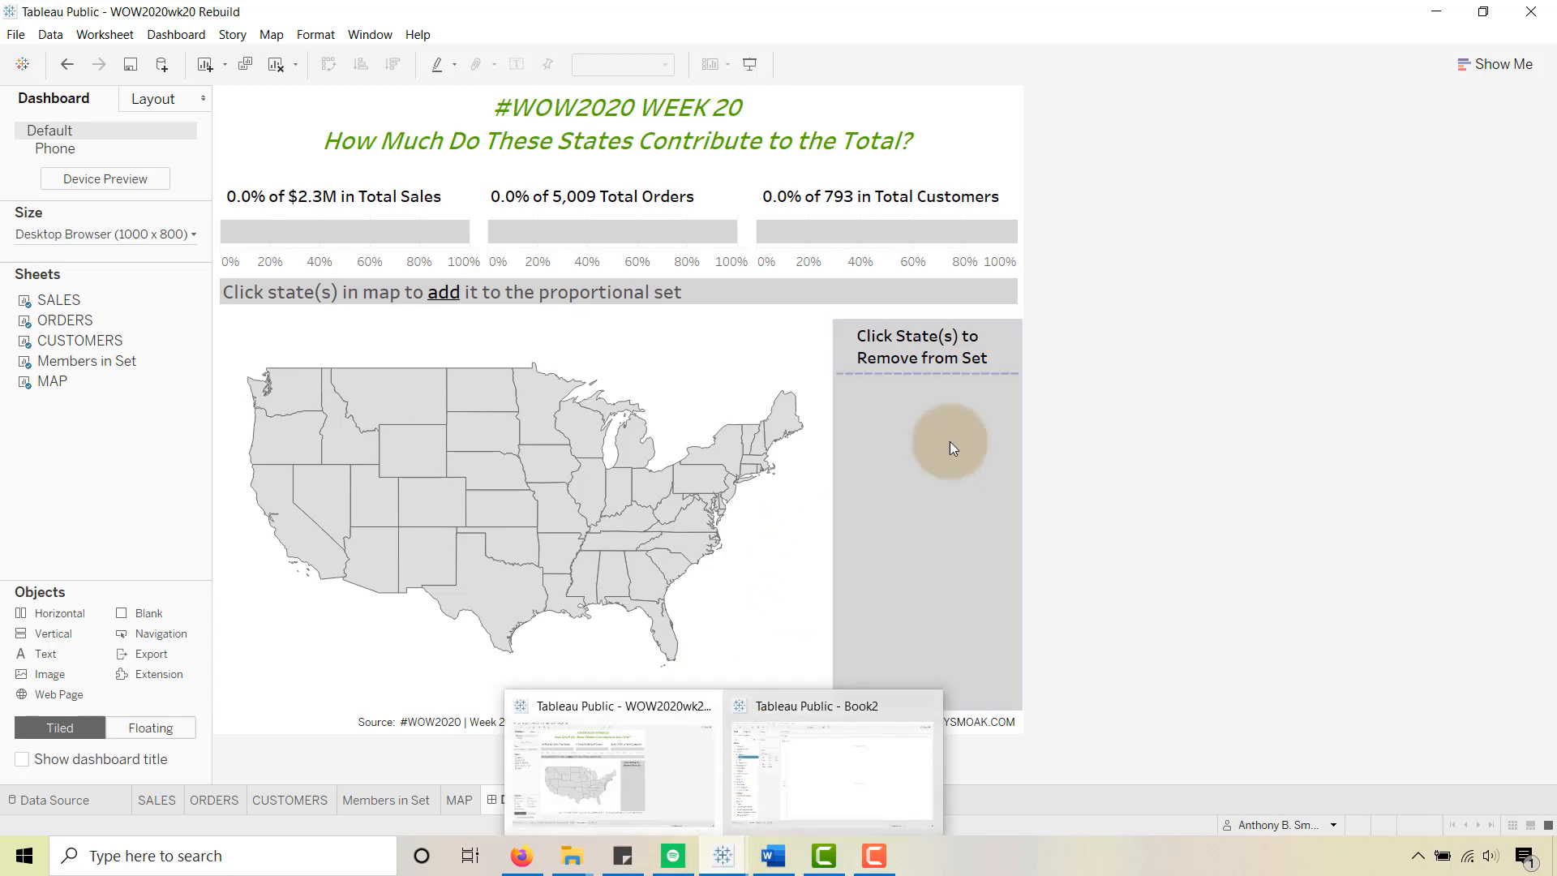
{"action": "left_click", "coordinate": [1169, 404]}
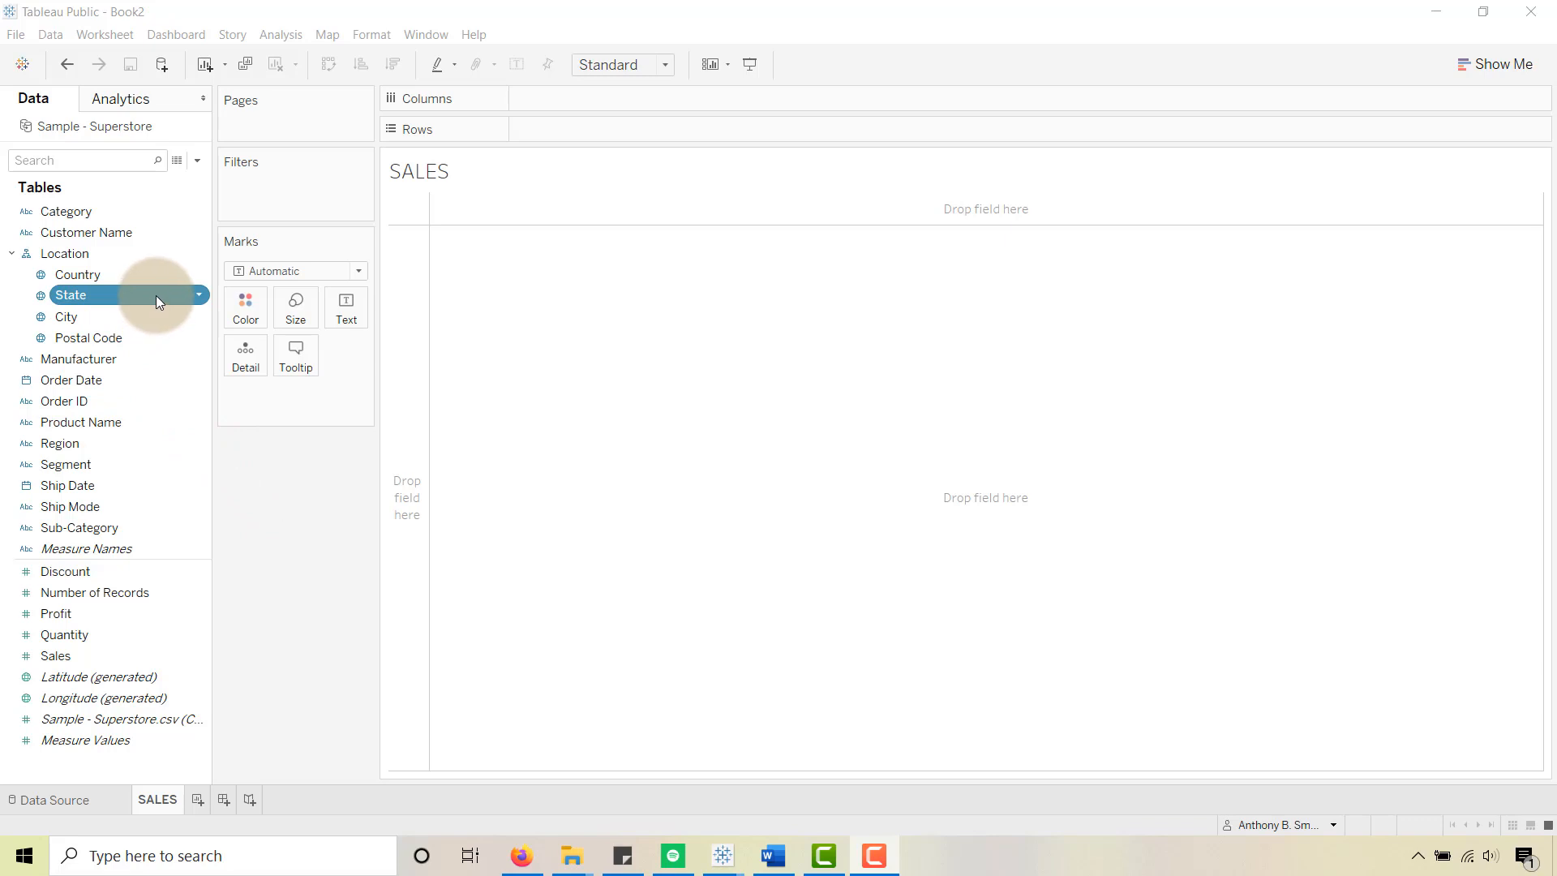
Step: Create a set from the State field named Set_SelectedState, with no states selected
{"action": "left_click", "coordinate": [200, 298]}
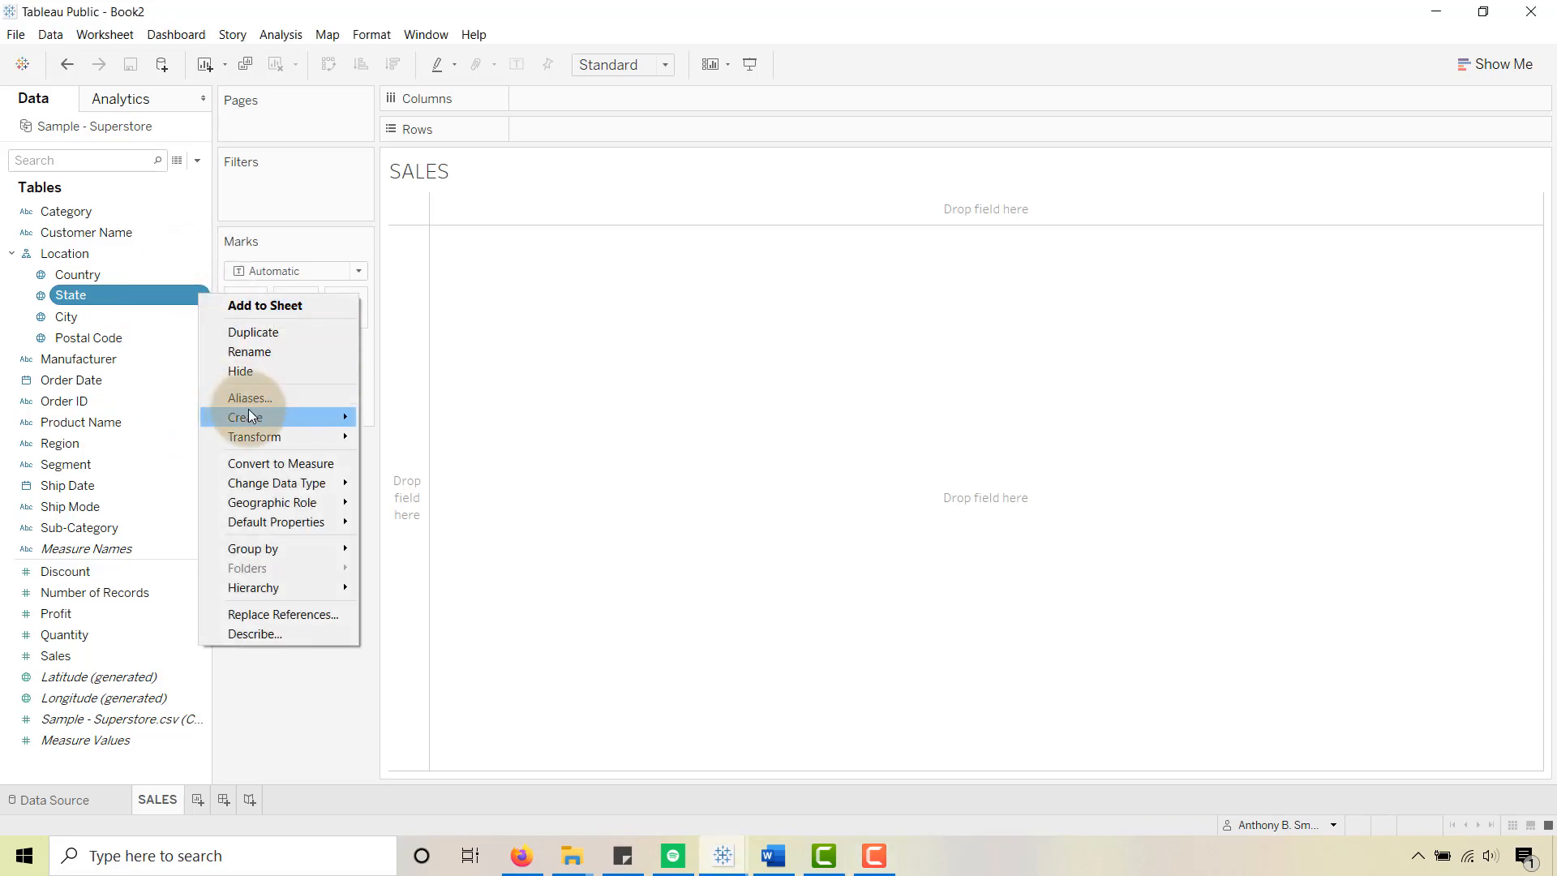
{"action": "mouse_move", "coordinate": [253, 418]}
{"action": "left_click", "coordinate": [402, 460]}
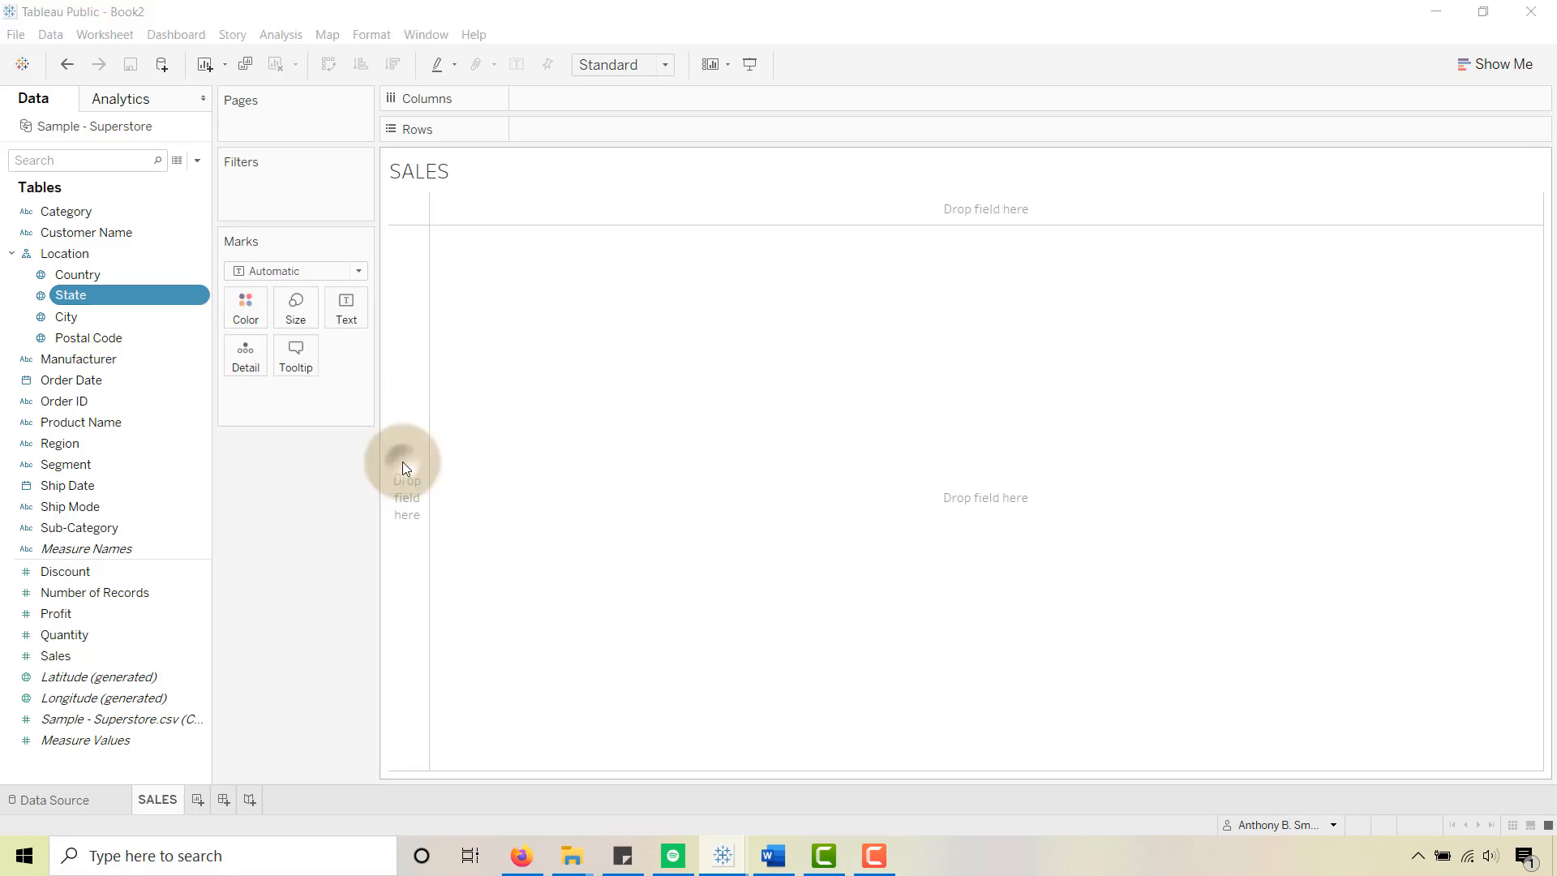
{"action": "left_click_drag", "start_coordinate": [682, 171], "coordinate": [632, 168]}
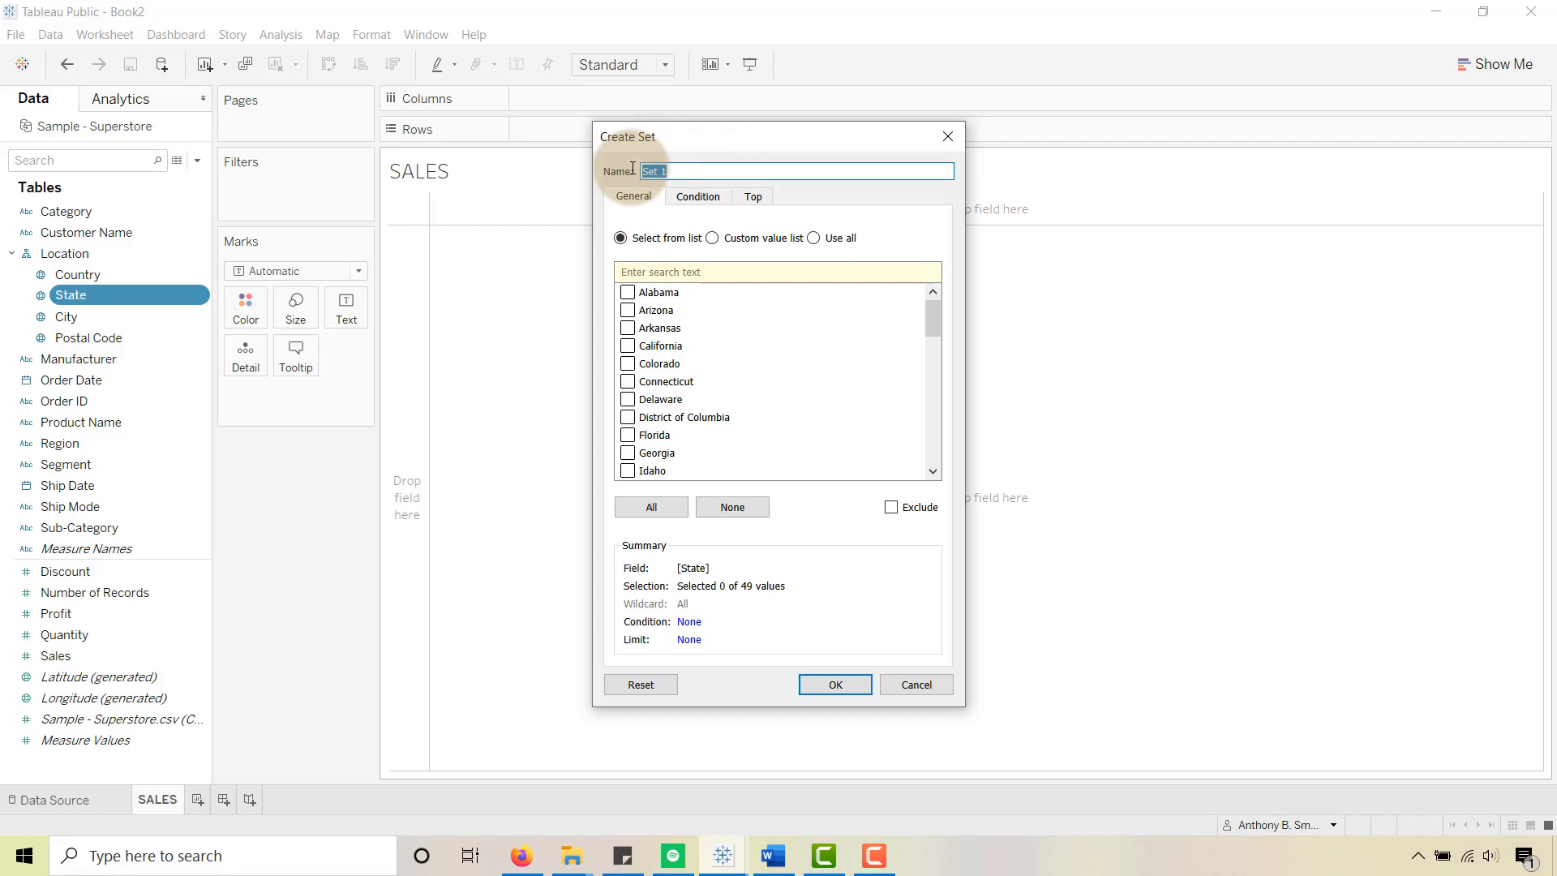
{"action": "type", "text": "Set_SelectedState"}
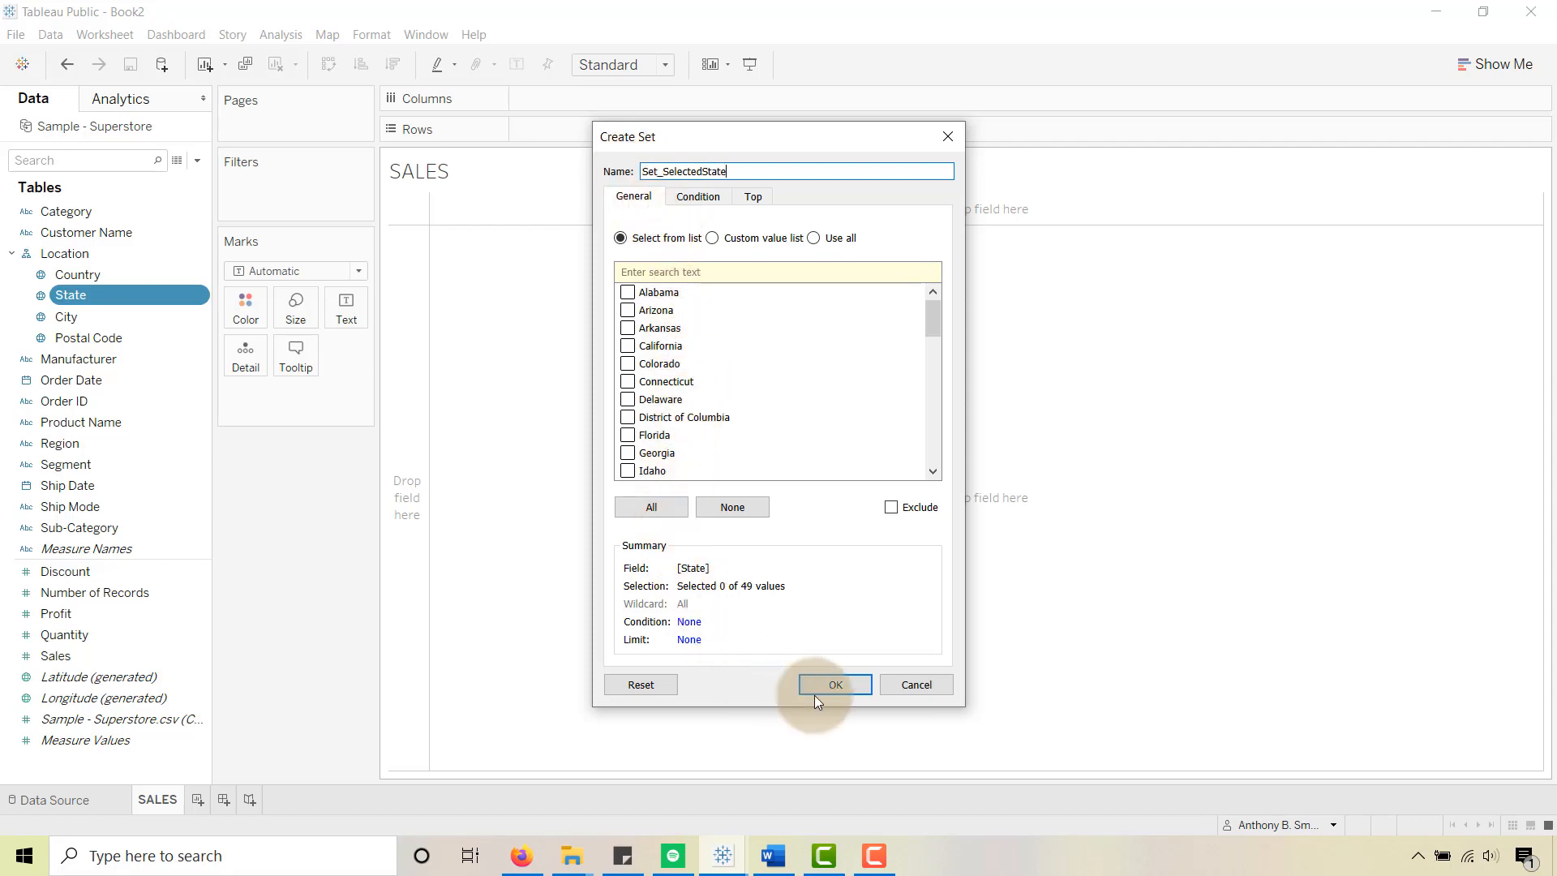
{"action": "left_click", "coordinate": [839, 684]}
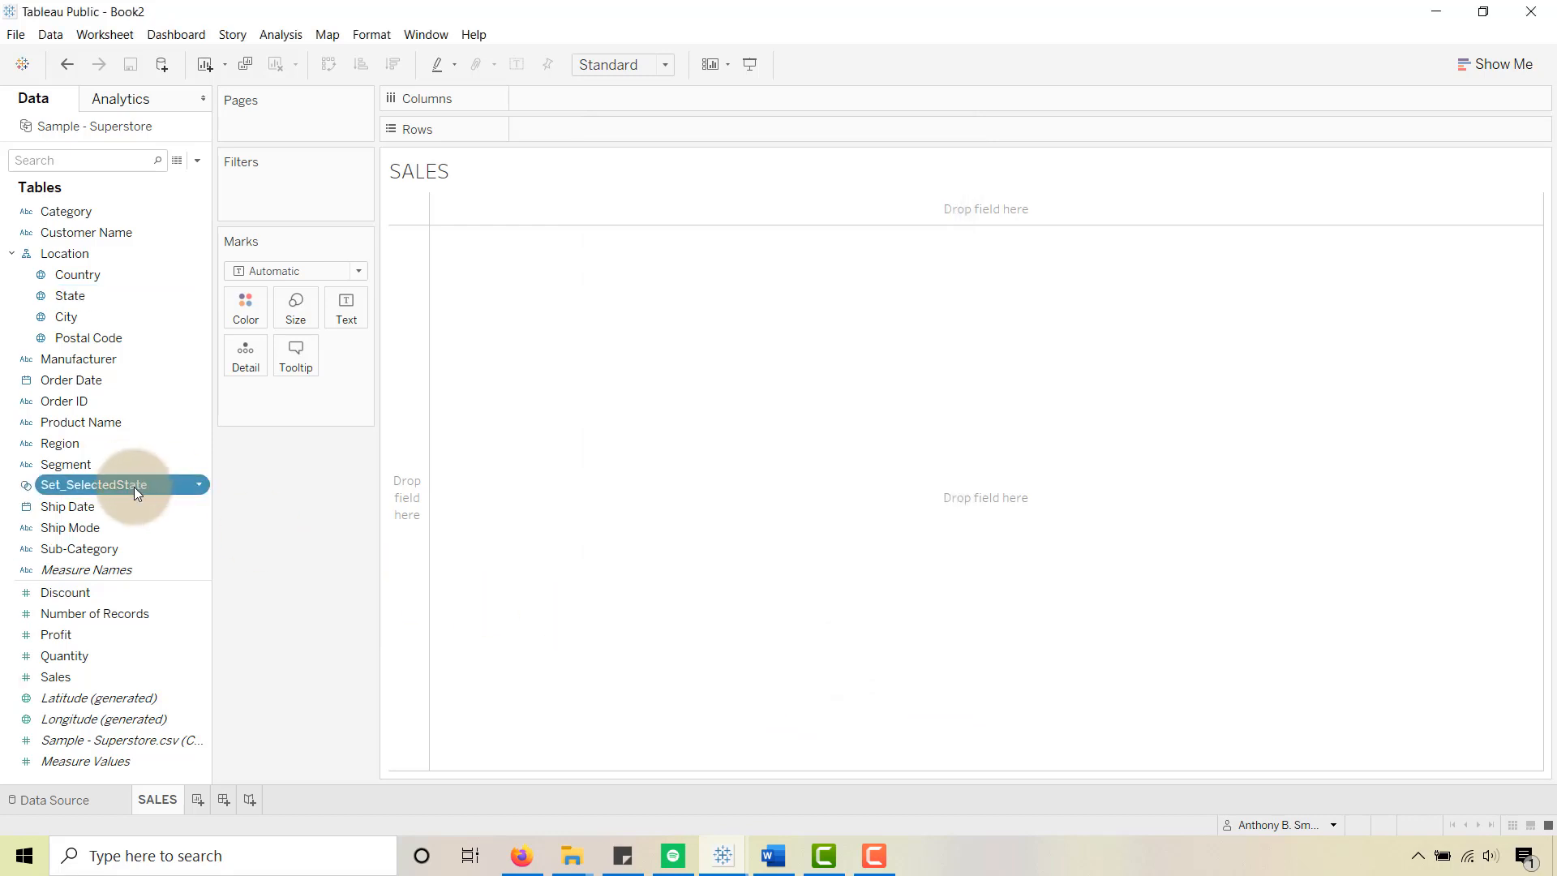
{"action": "left_click", "coordinate": [289, 472]}
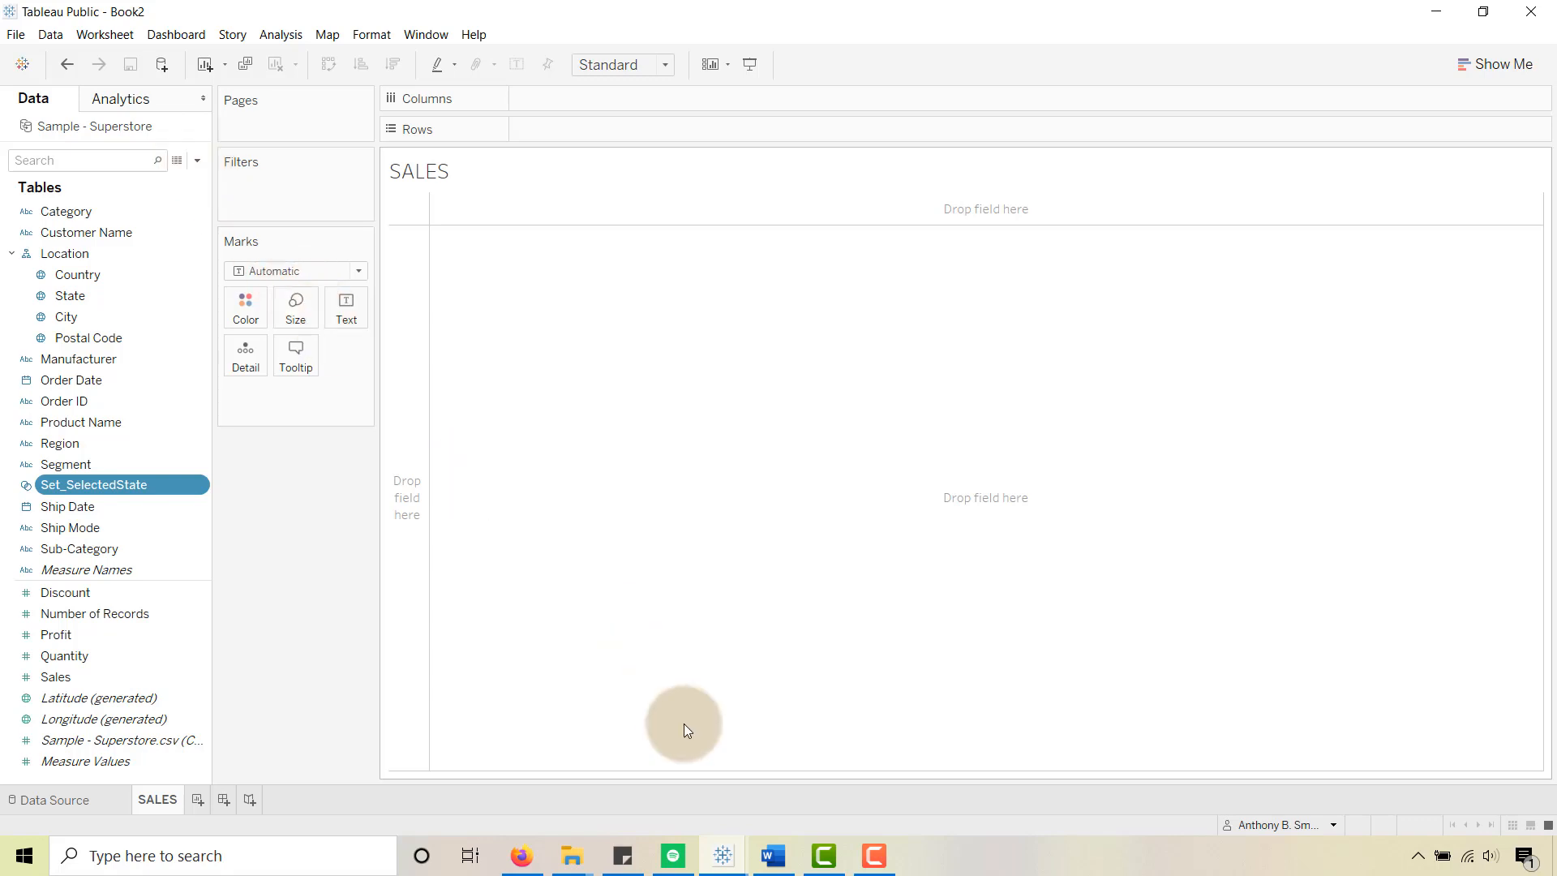
Step: Switch to the WOW2020wk20 Rebuild dashboard, add Texas to the set from the map, and inspect the Total Sales bar's tooltip
{"action": "left_click", "coordinate": [723, 861]}
{"action": "left_click", "coordinate": [681, 780]}
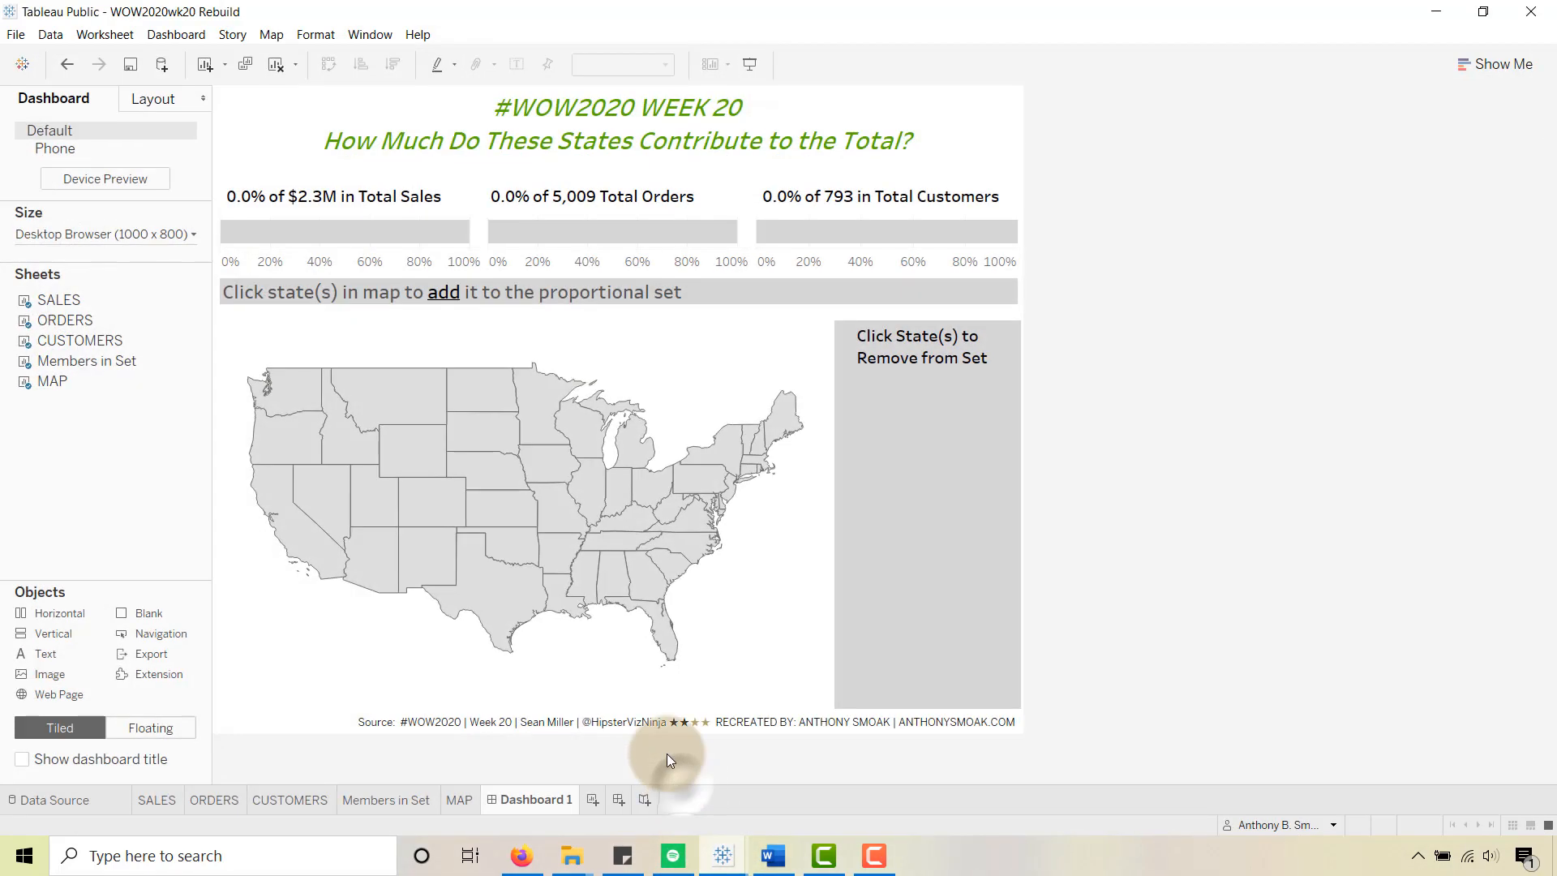
{"action": "left_click", "coordinate": [475, 590]}
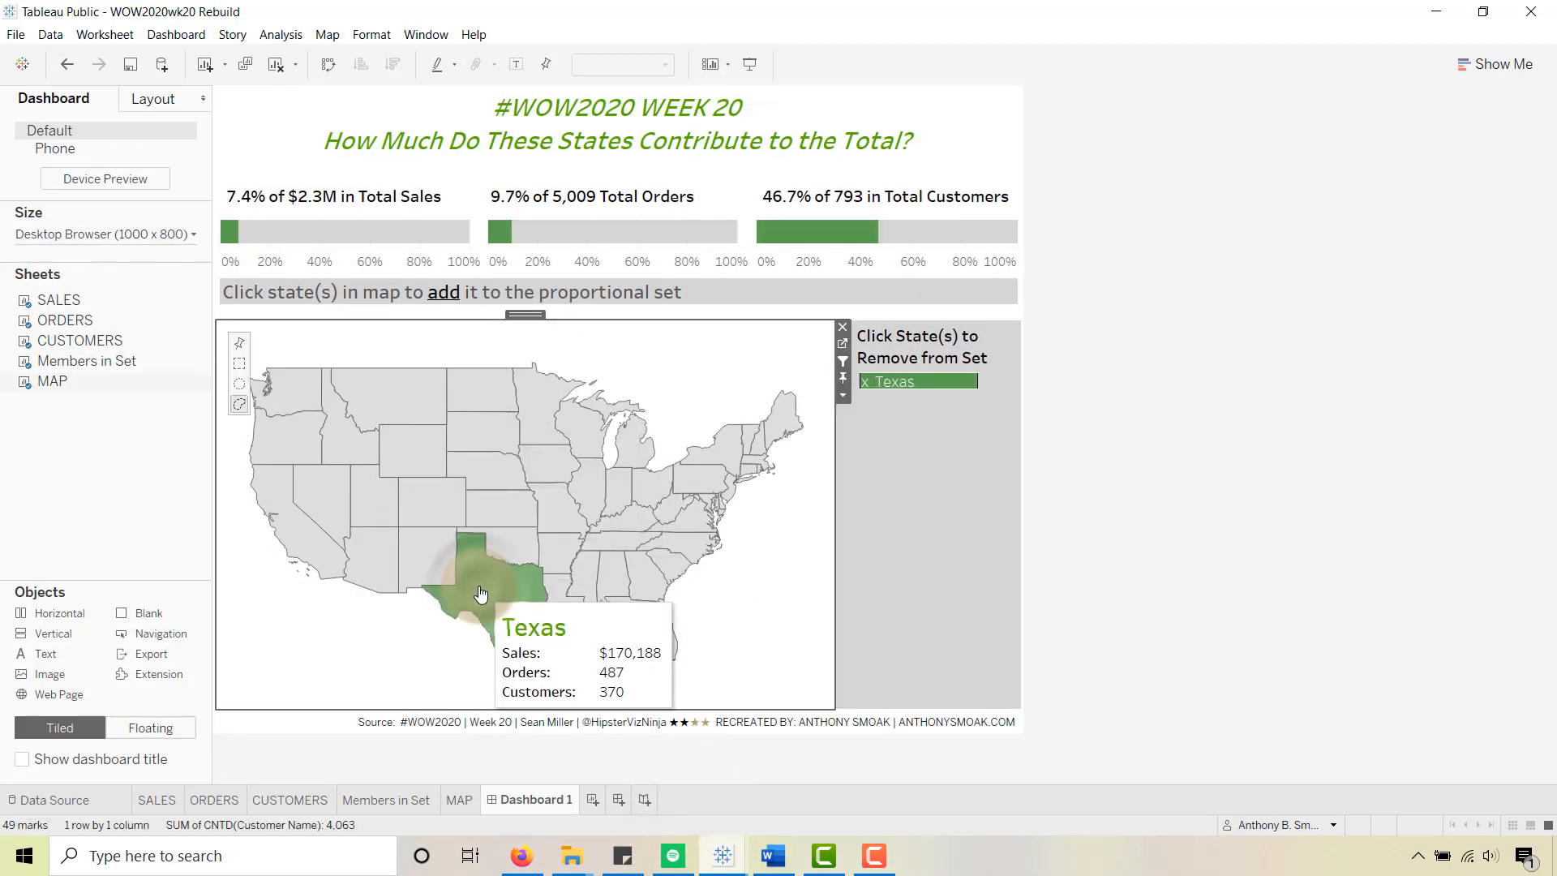
{"action": "mouse_move", "coordinate": [230, 235]}
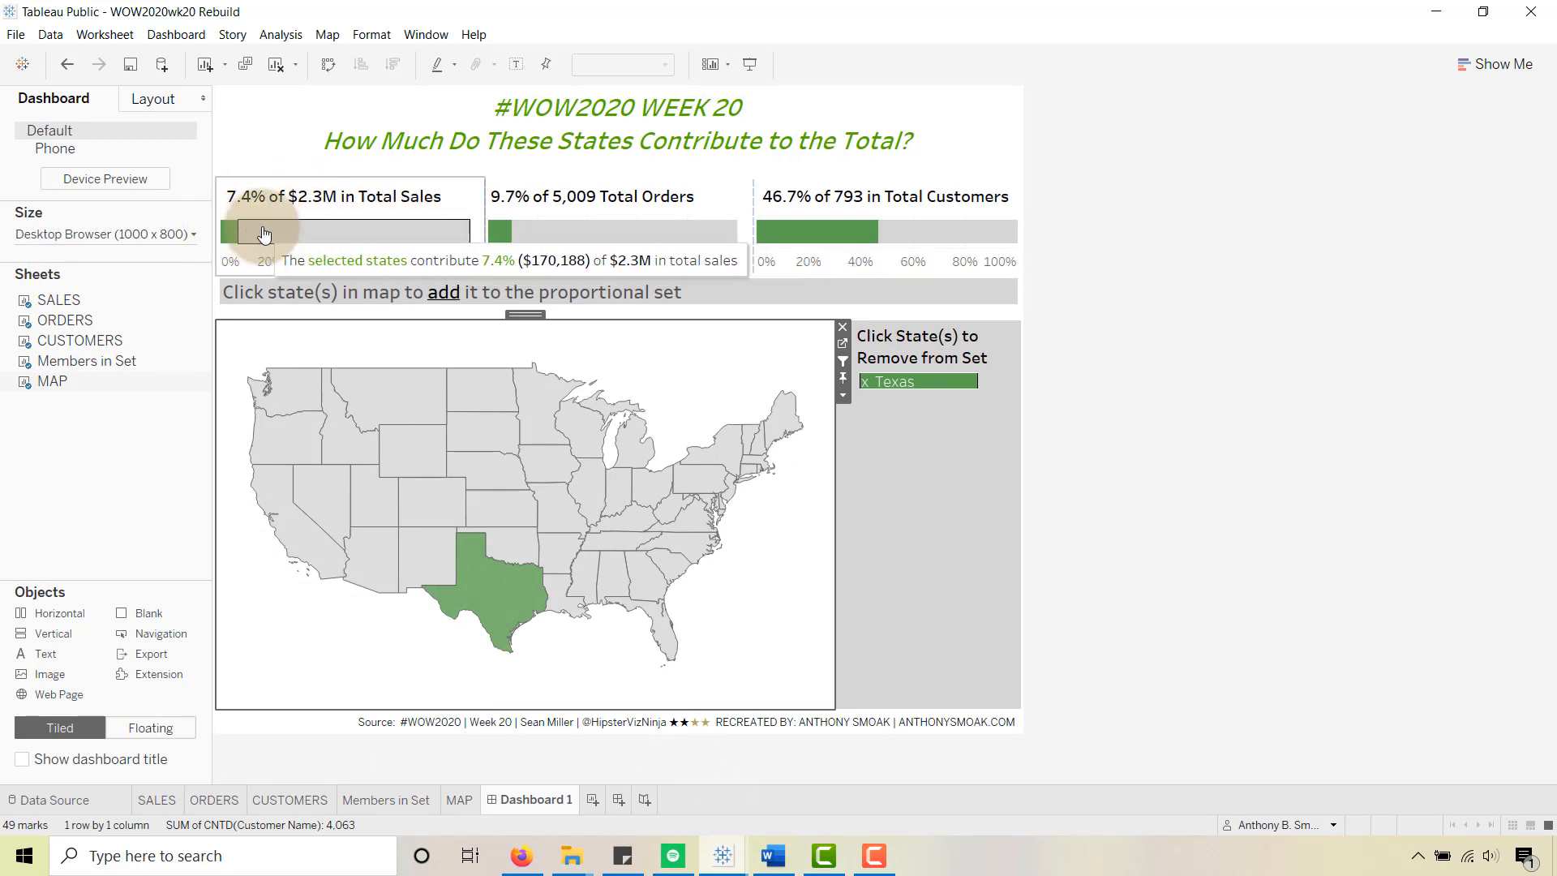
{"action": "left_click", "coordinate": [1436, 20]}
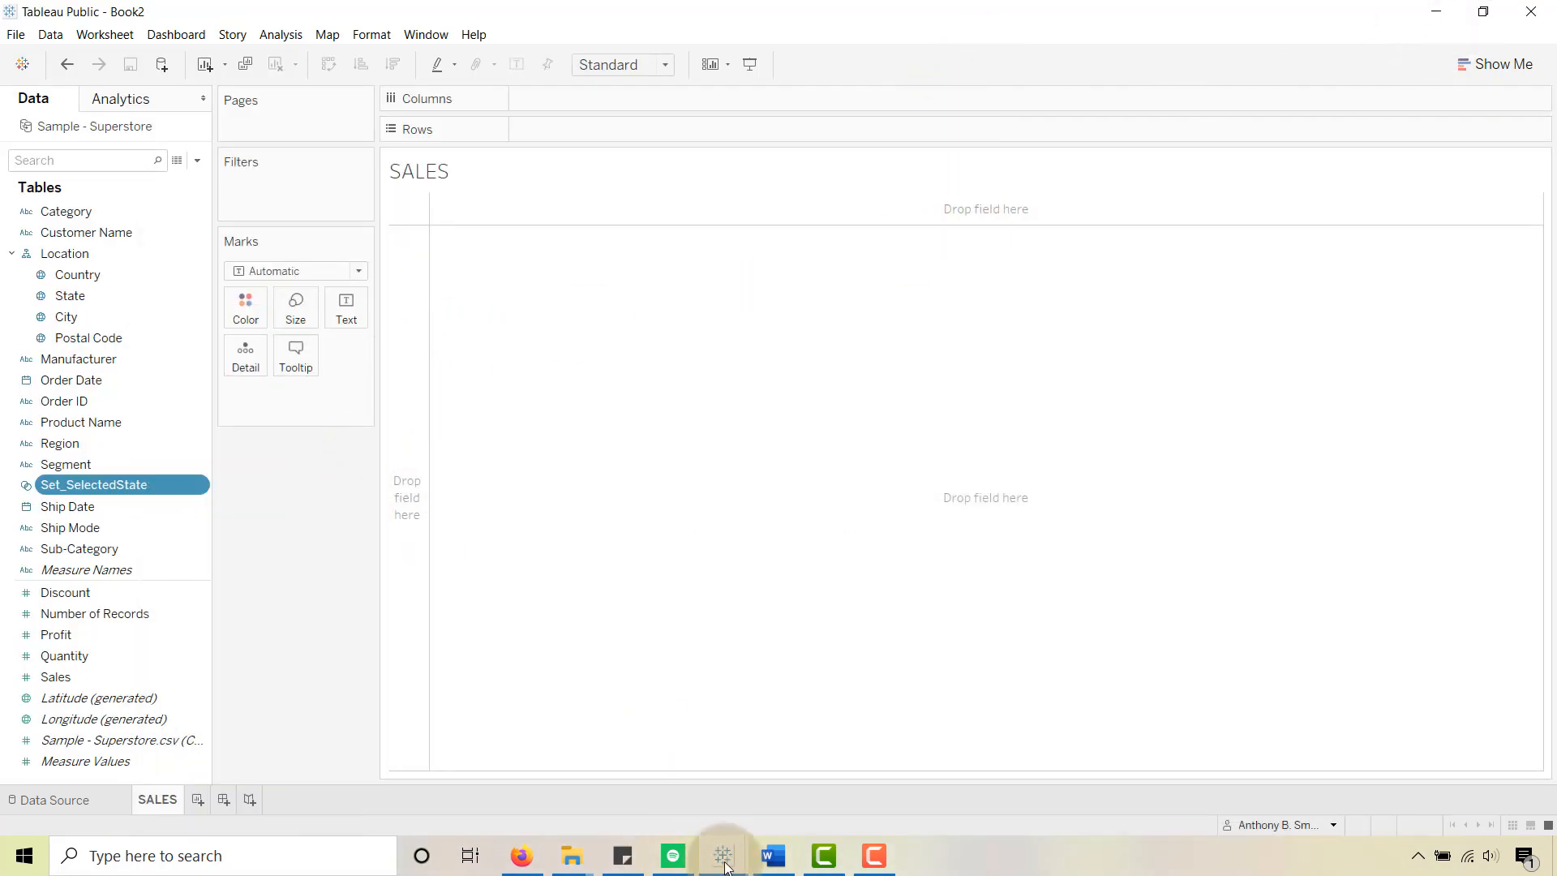
Step: Look over the WOW2020wk20 Rebuild dashboard again with Texas selected, and return to the Book2 workbook
{"action": "mouse_move", "coordinate": [718, 848]}
{"action": "left_click", "coordinate": [659, 770]}
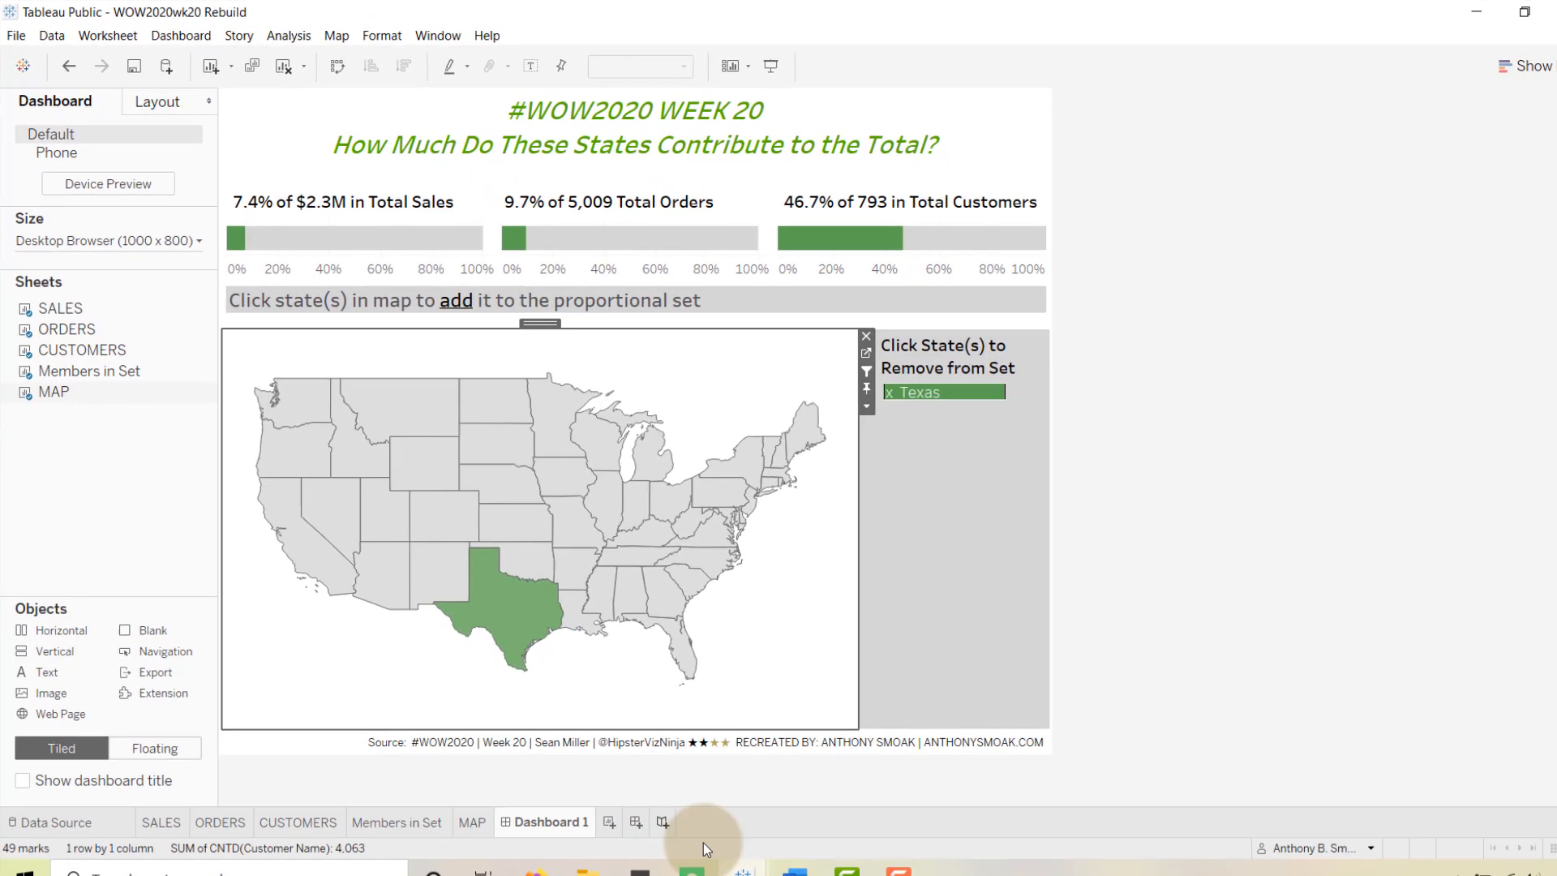
{"action": "mouse_move", "coordinate": [724, 860]}
{"action": "left_click", "coordinate": [800, 791]}
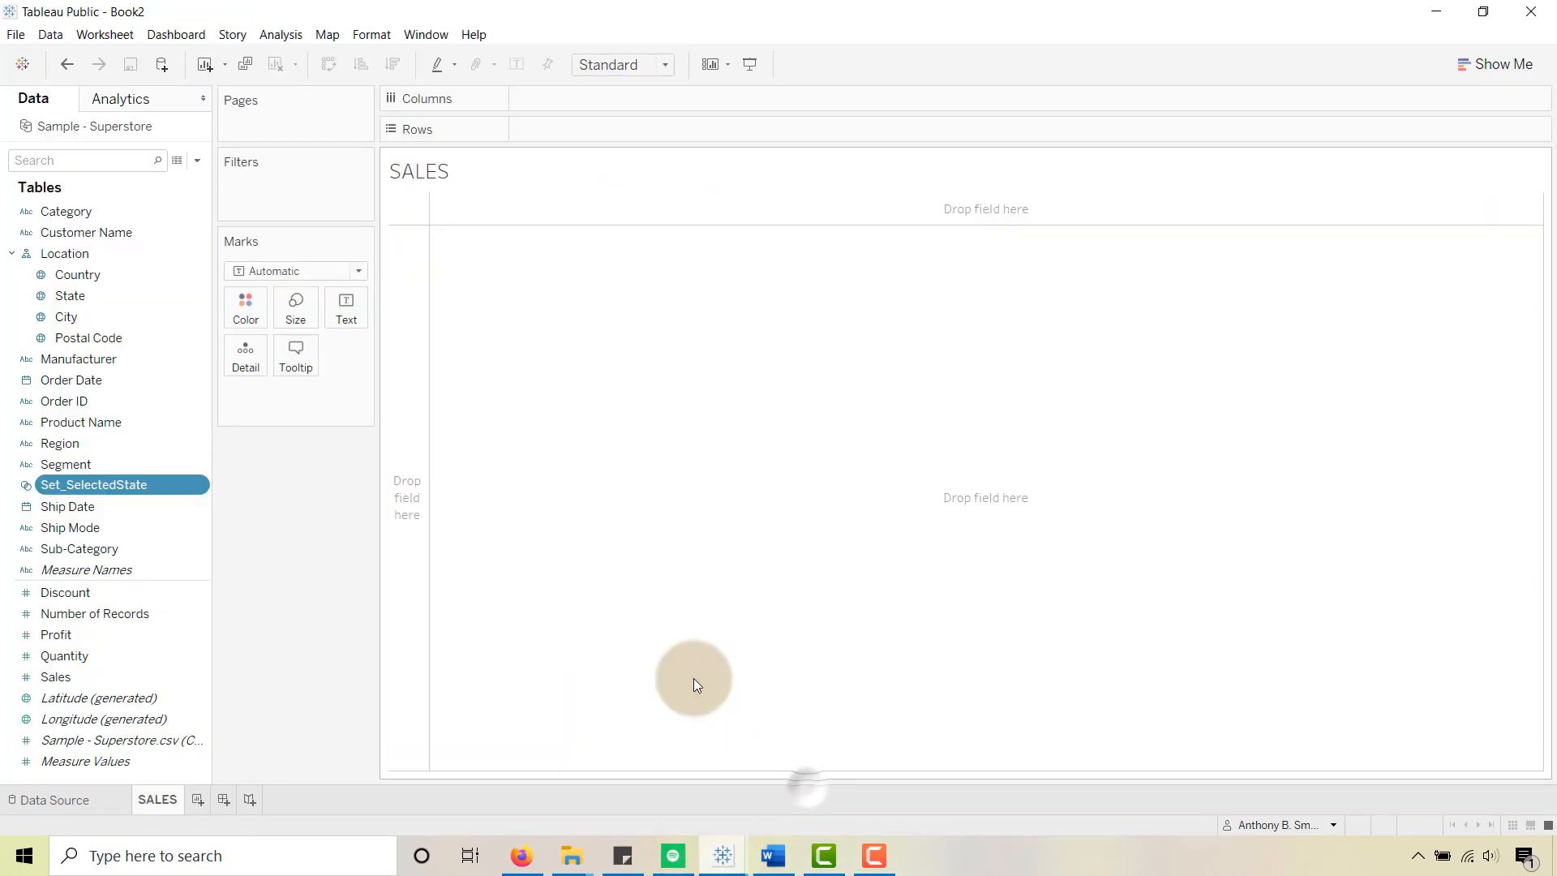
Step: Start a new calculated field and name it Calc_Sales_In
{"action": "left_click", "coordinate": [197, 160]}
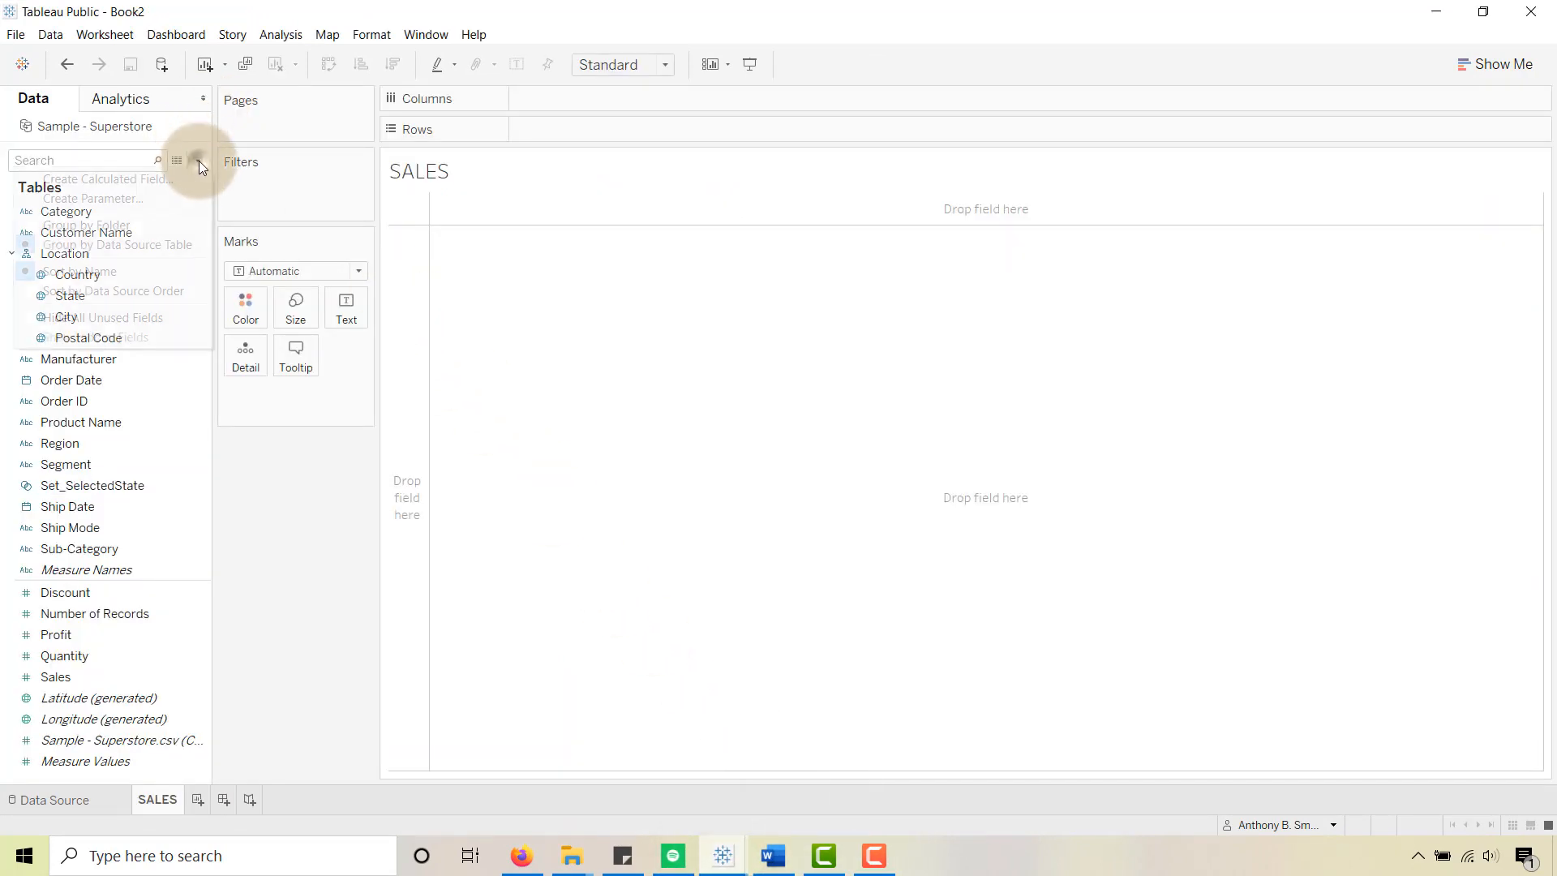
{"action": "left_click", "coordinate": [180, 176]}
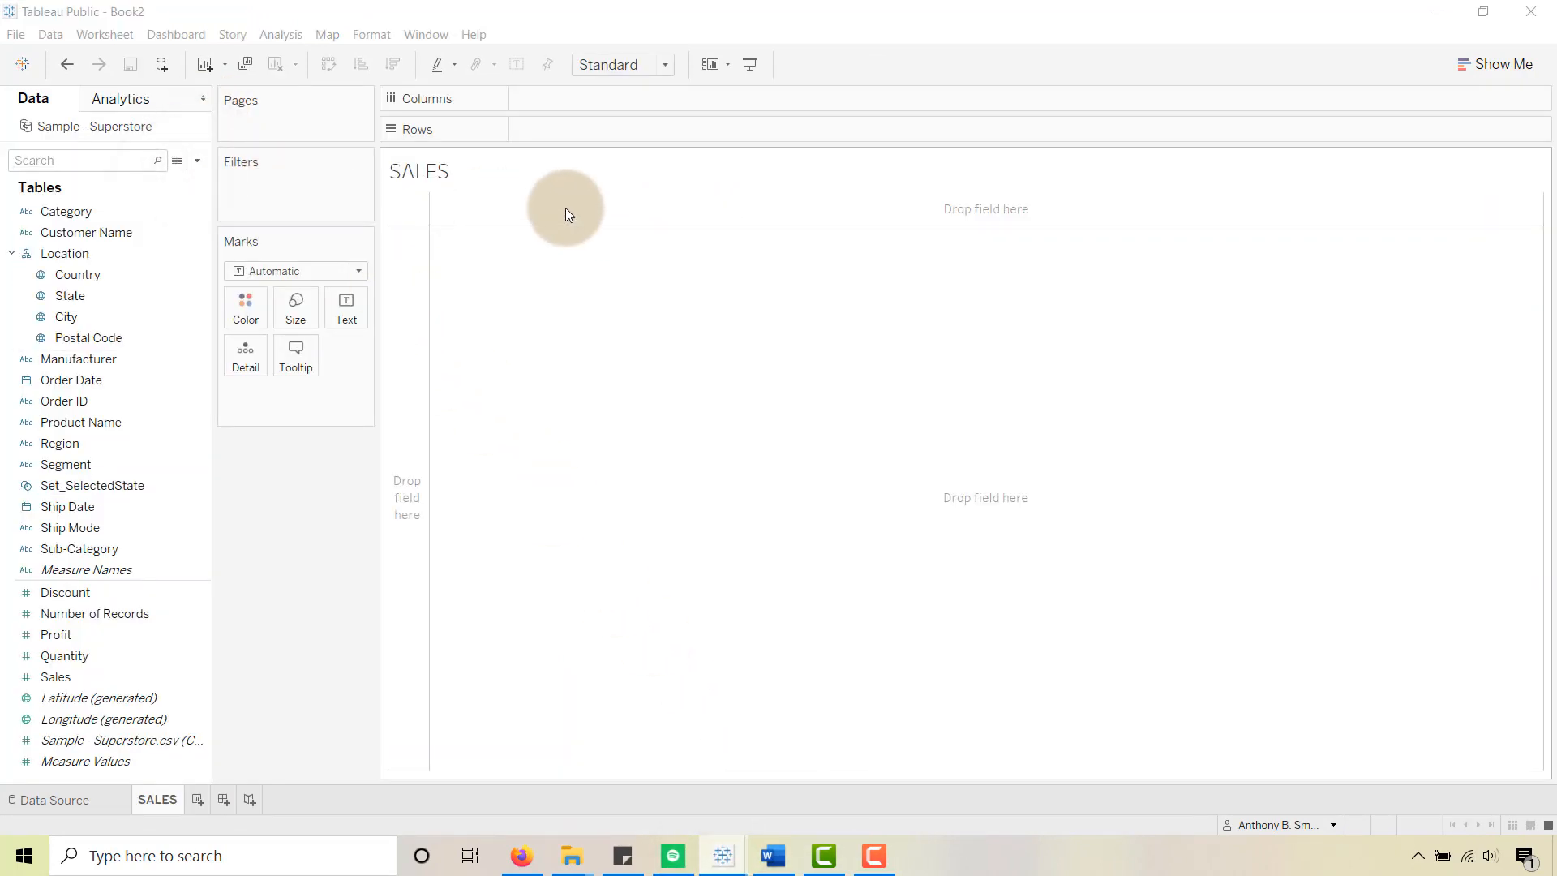
{"action": "left_click_drag", "start_coordinate": [1556, 389], "coordinate": [514, 207]}
{"action": "left_click", "coordinate": [397, 204]}
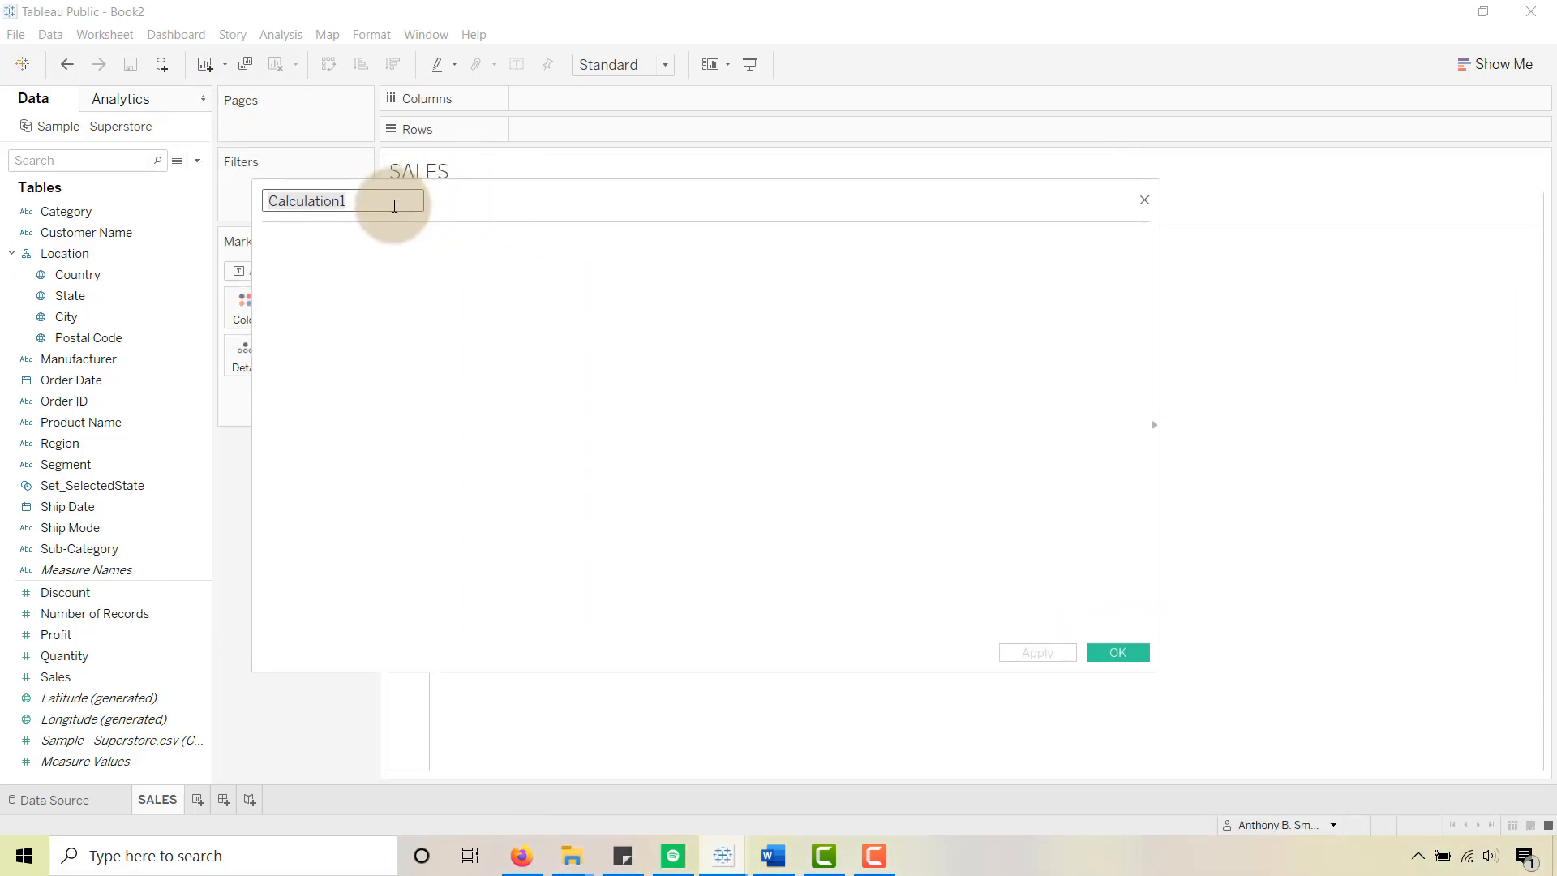
{"action": "key", "text": "ctrl+a"}
{"action": "type", "text": "Calc_"}
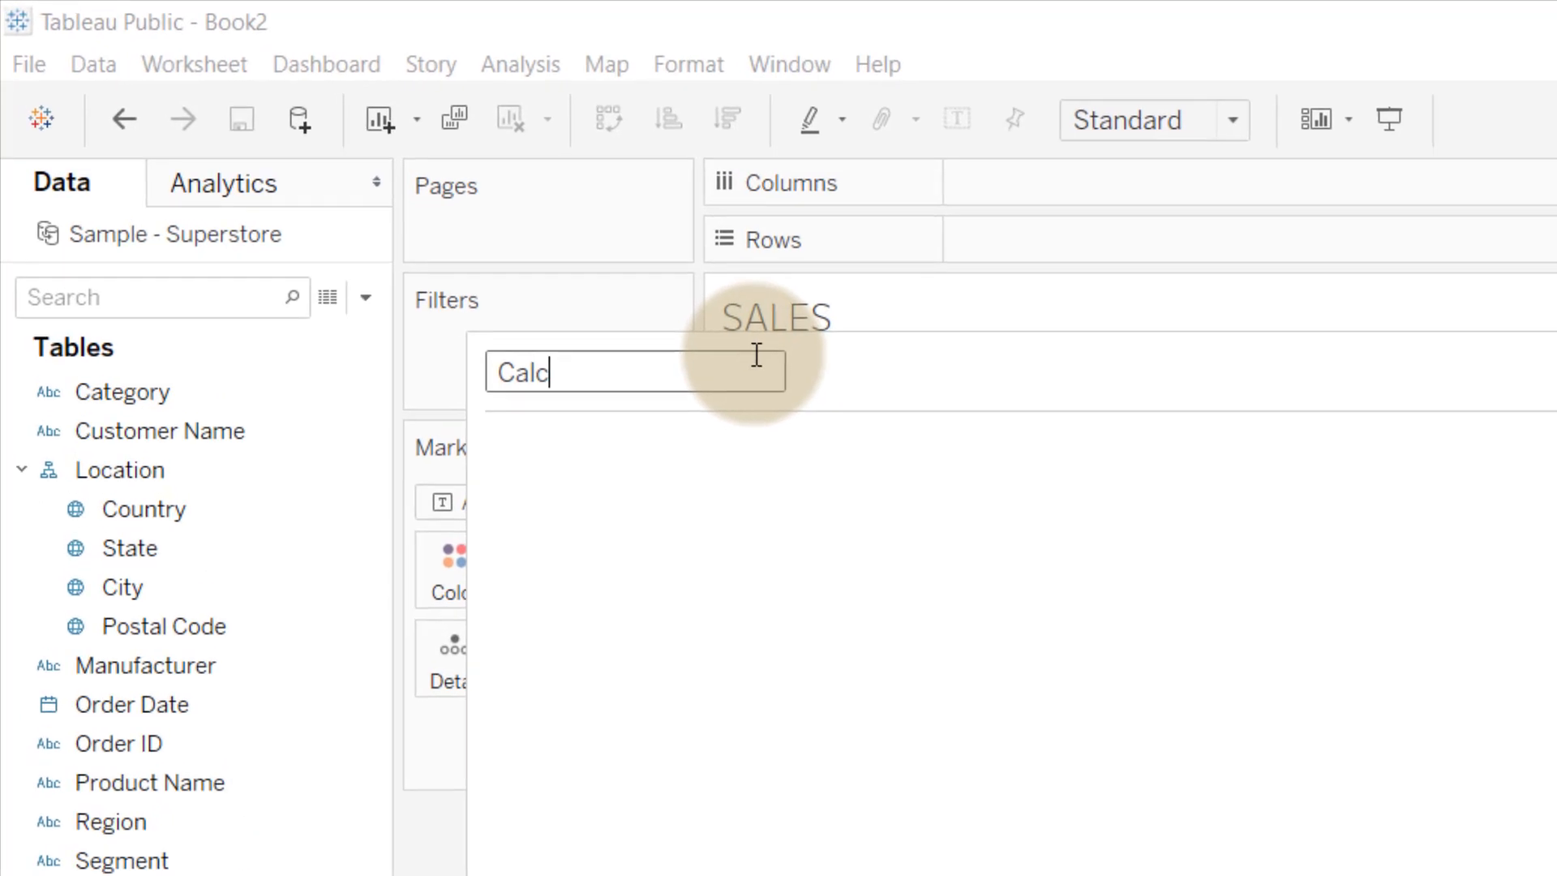
{"action": "type", "text": "Sales_In"}
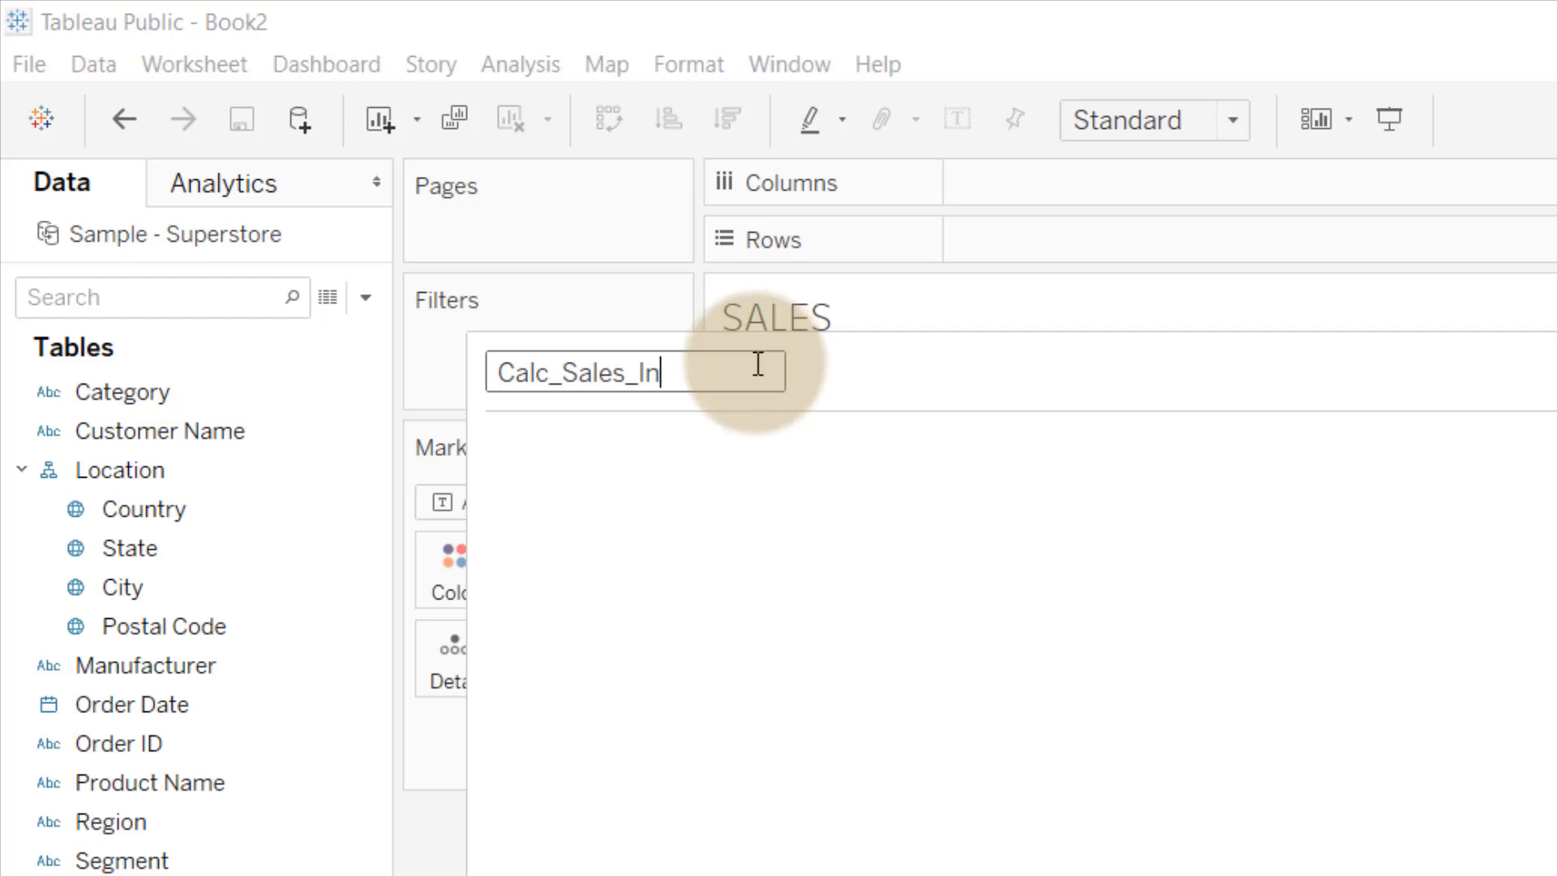
Step: Enter the formula sum(IF [Set_SelectedState] Then [Sales] End) in the Calc_Sales_In calculation
{"action": "left_click", "coordinate": [635, 480]}
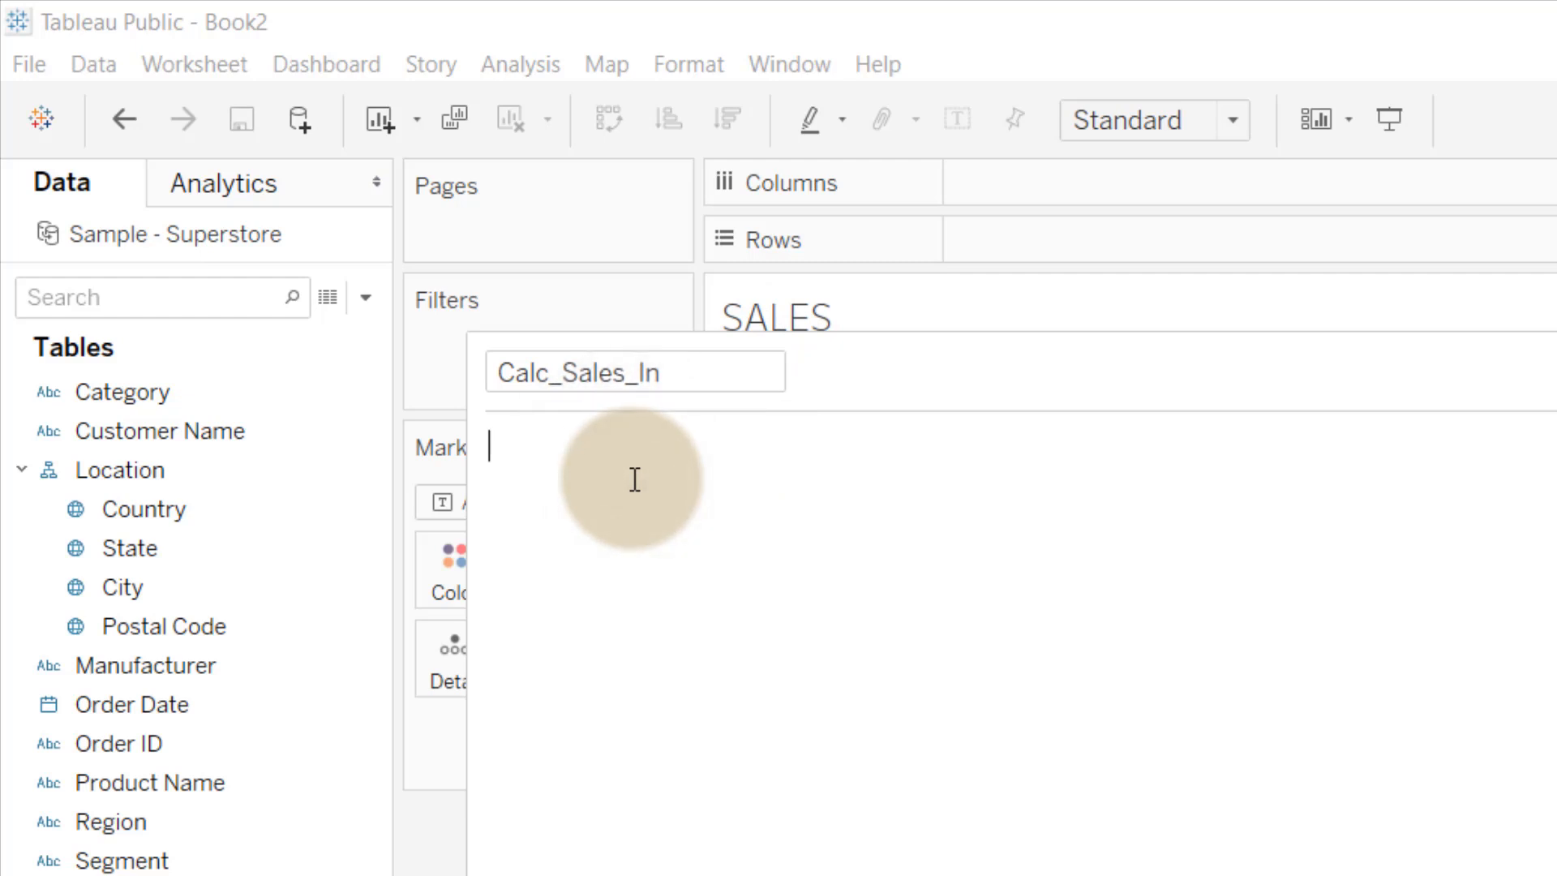
{"action": "type", "text": "sum("}
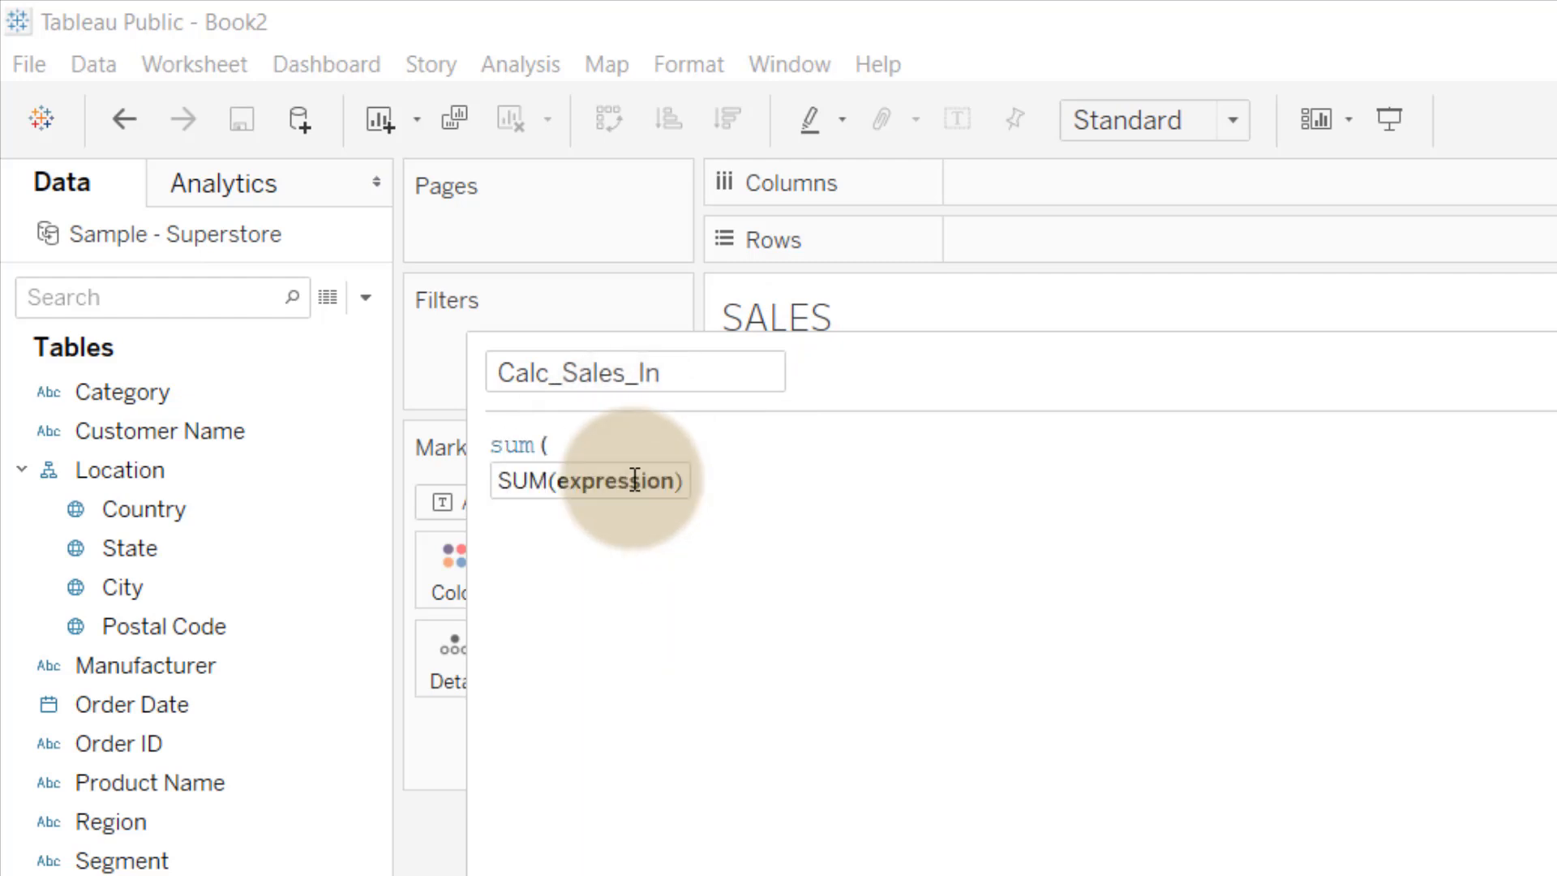
{"action": "type", "text": "IF"}
{"action": "type", "text": " [Set"}
{"action": "key", "text": "Return"}
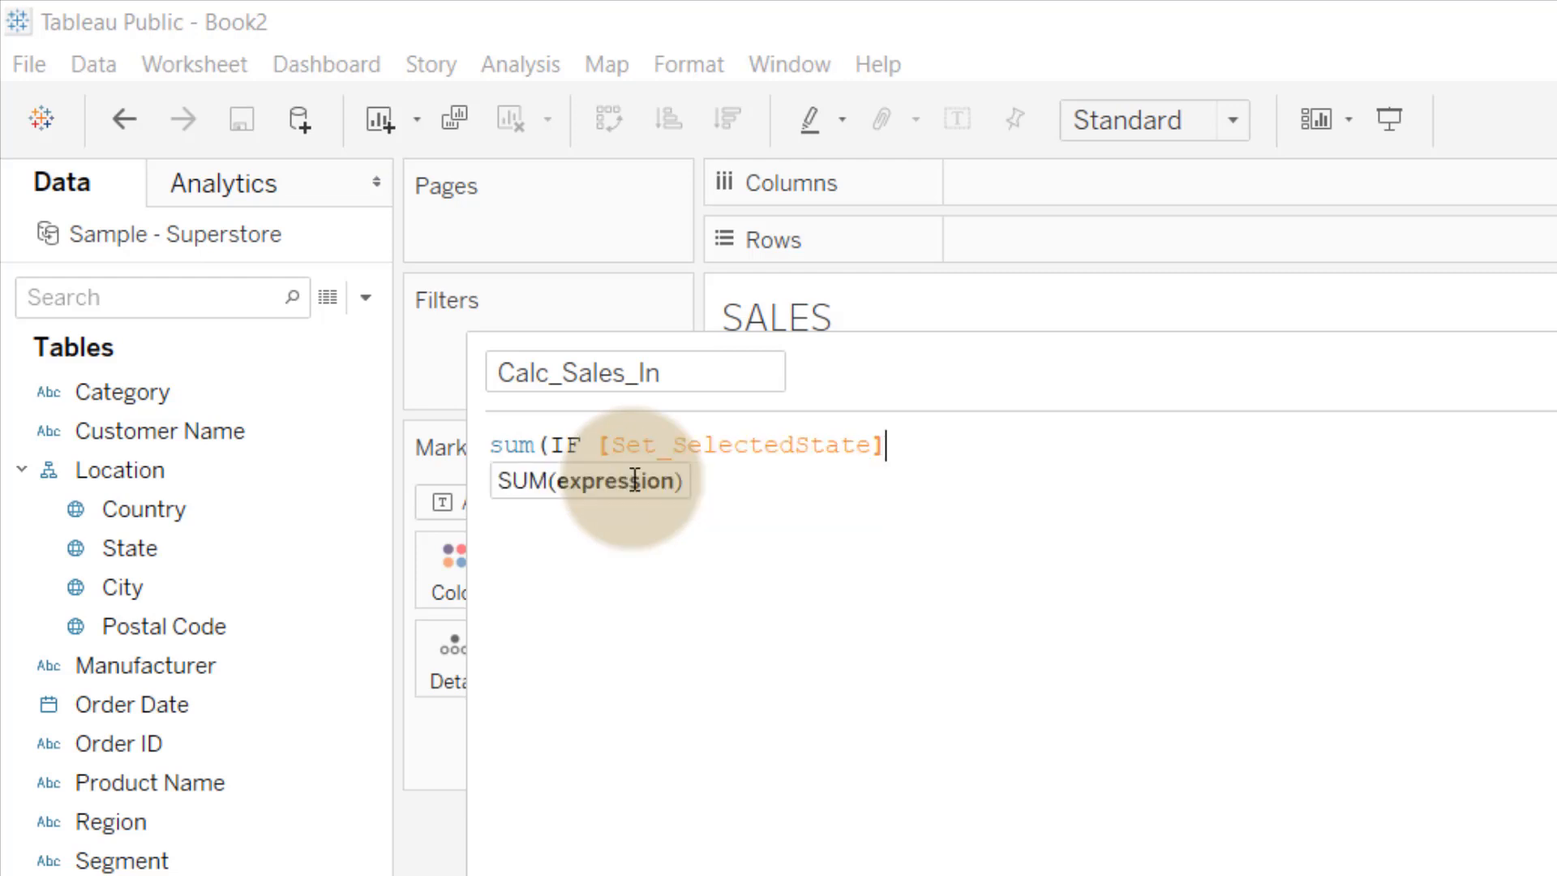
{"action": "type", "text": "T"}
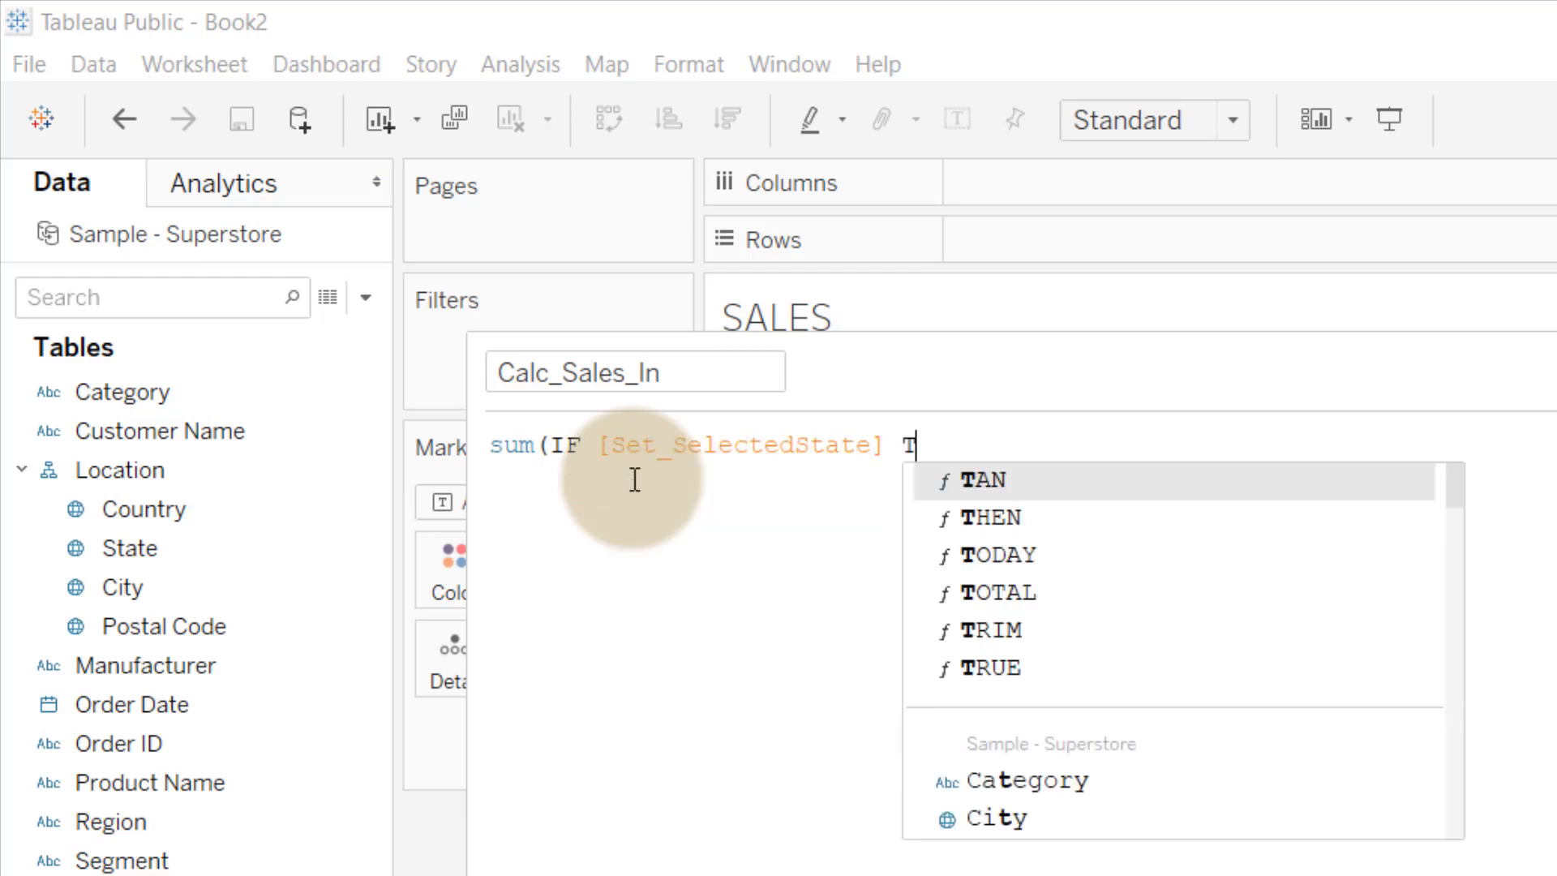
{"action": "type", "text": "hen"}
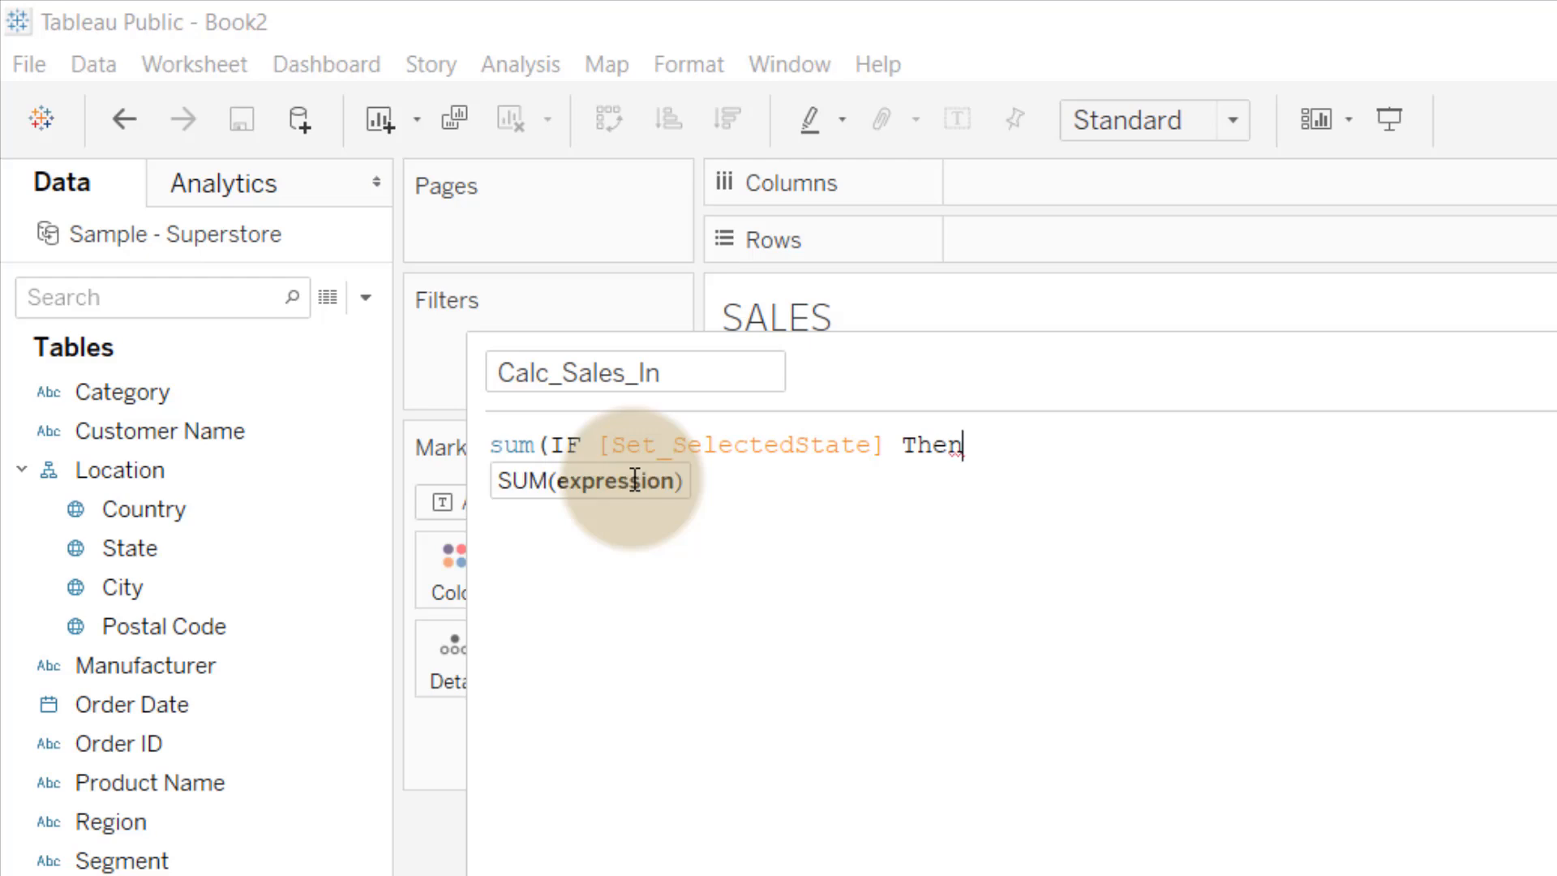
{"action": "type", "text": " [Sales"}
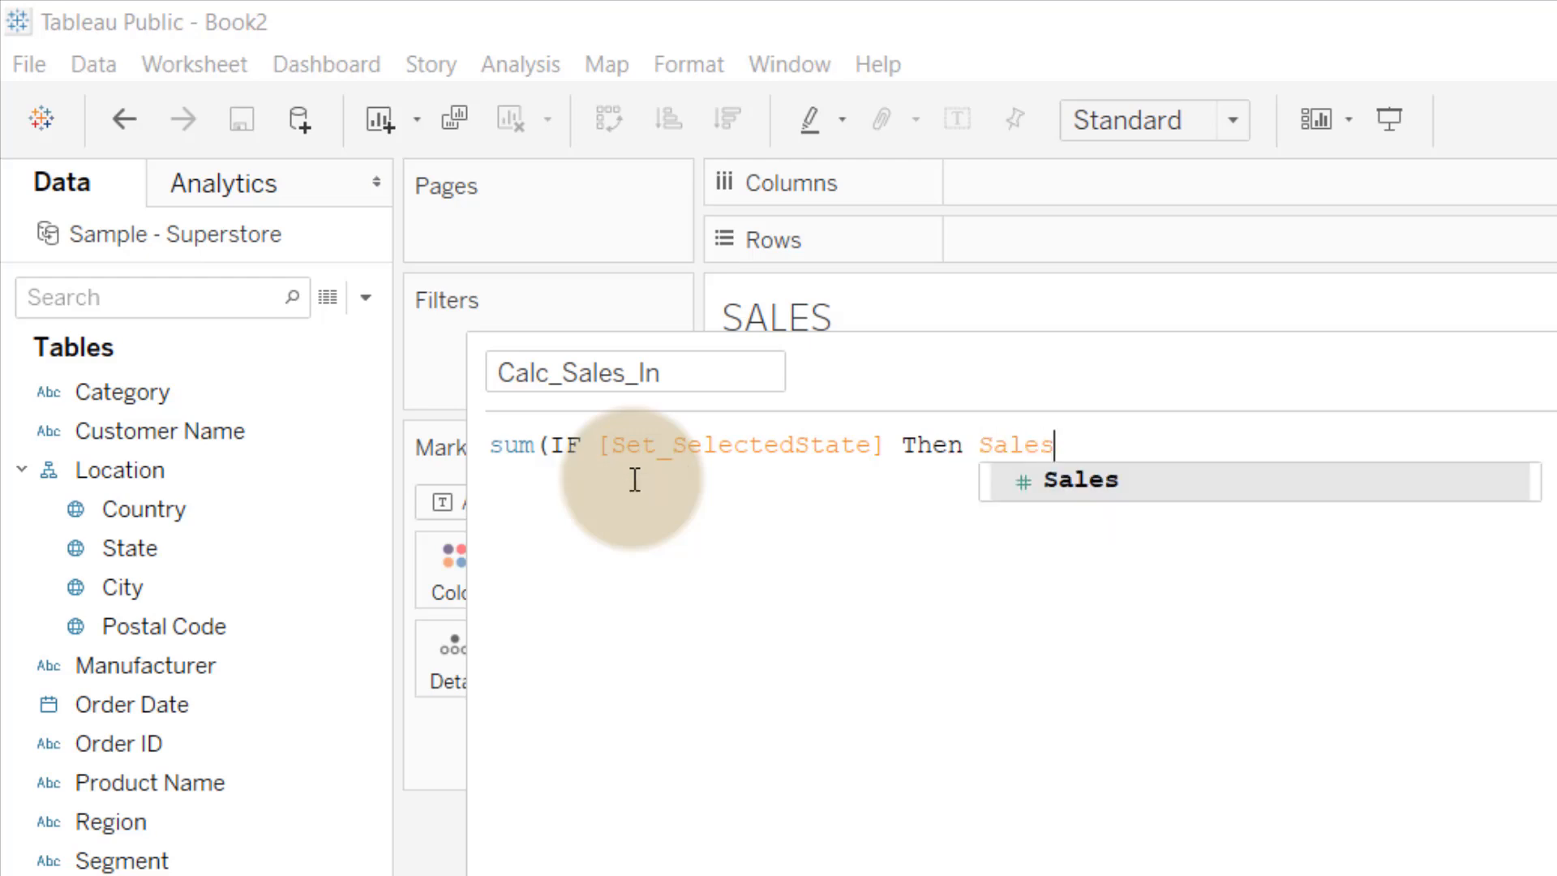
{"action": "key", "text": "Return"}
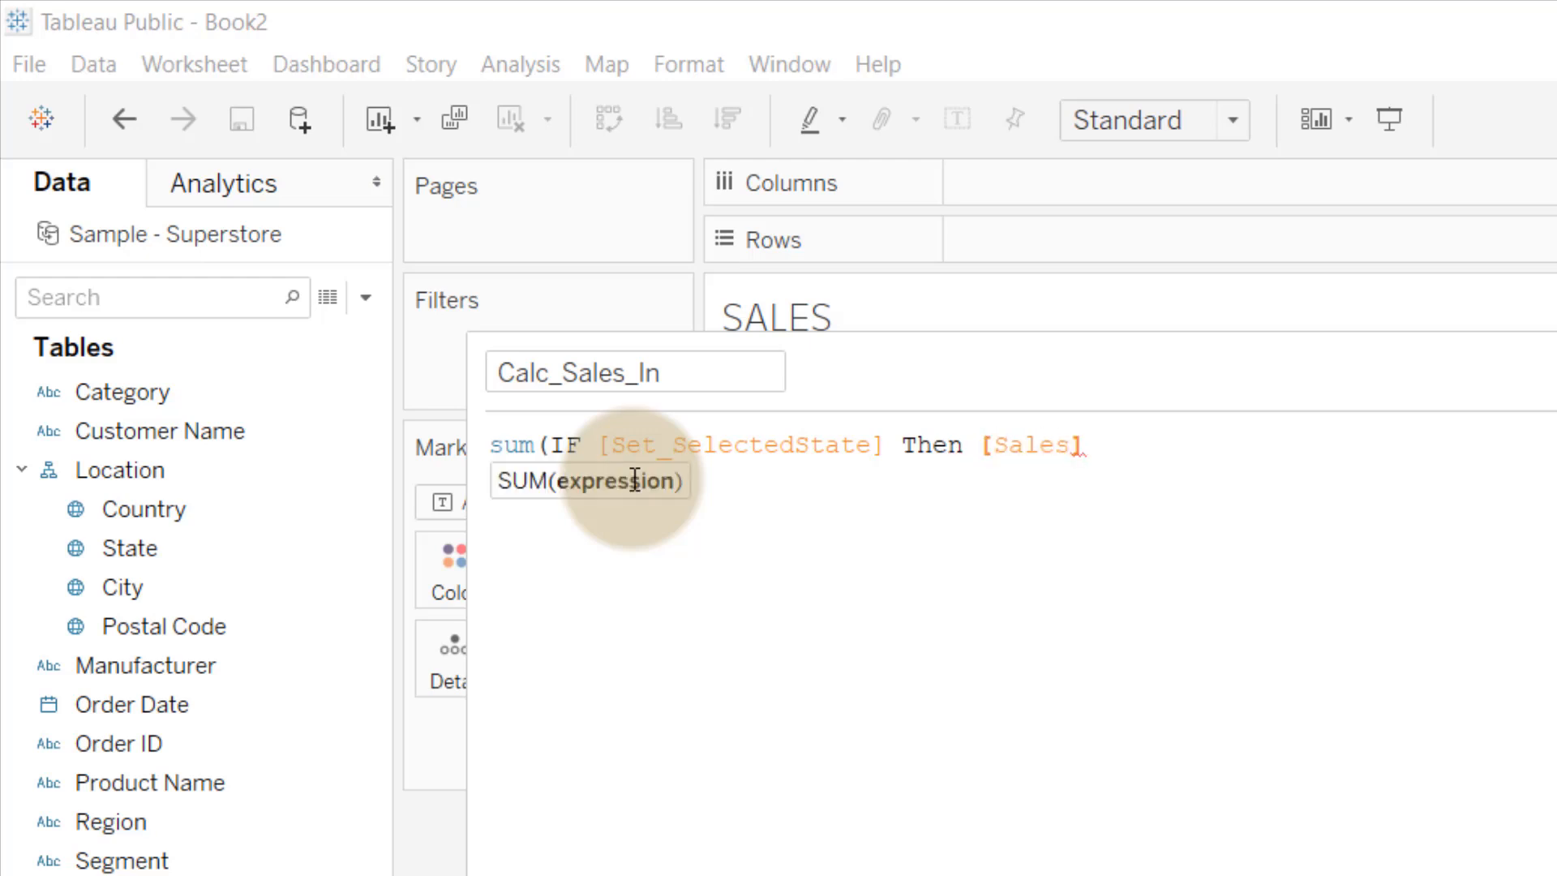
{"action": "type", "text": "End)"}
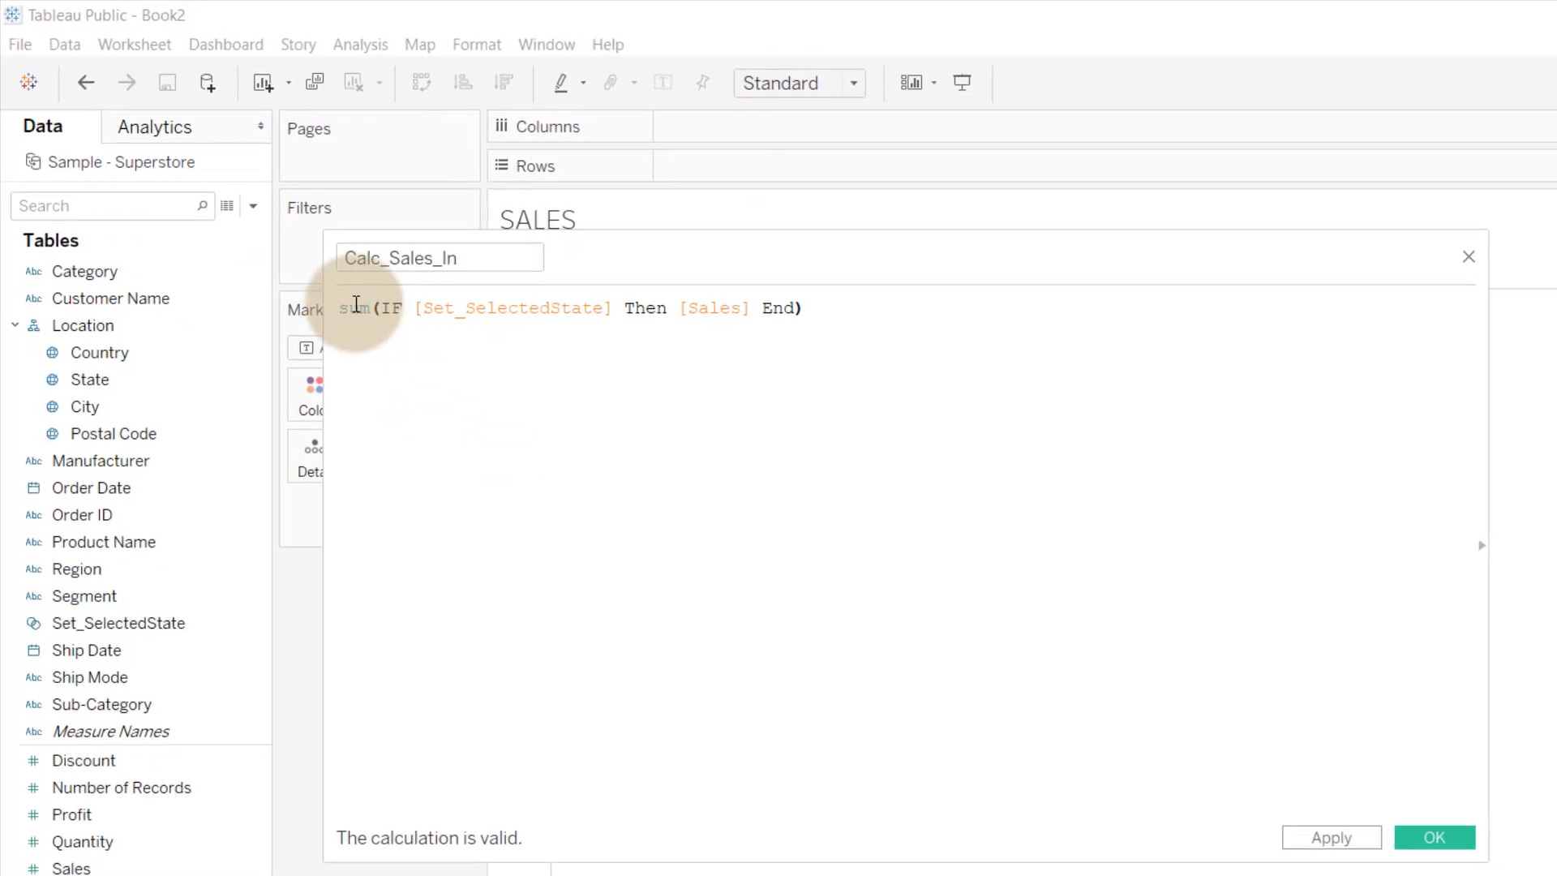
Step: Wrap the sum expression in a level-of-detail calculation using {fixed: ... }
{"action": "left_click", "coordinate": [341, 312]}
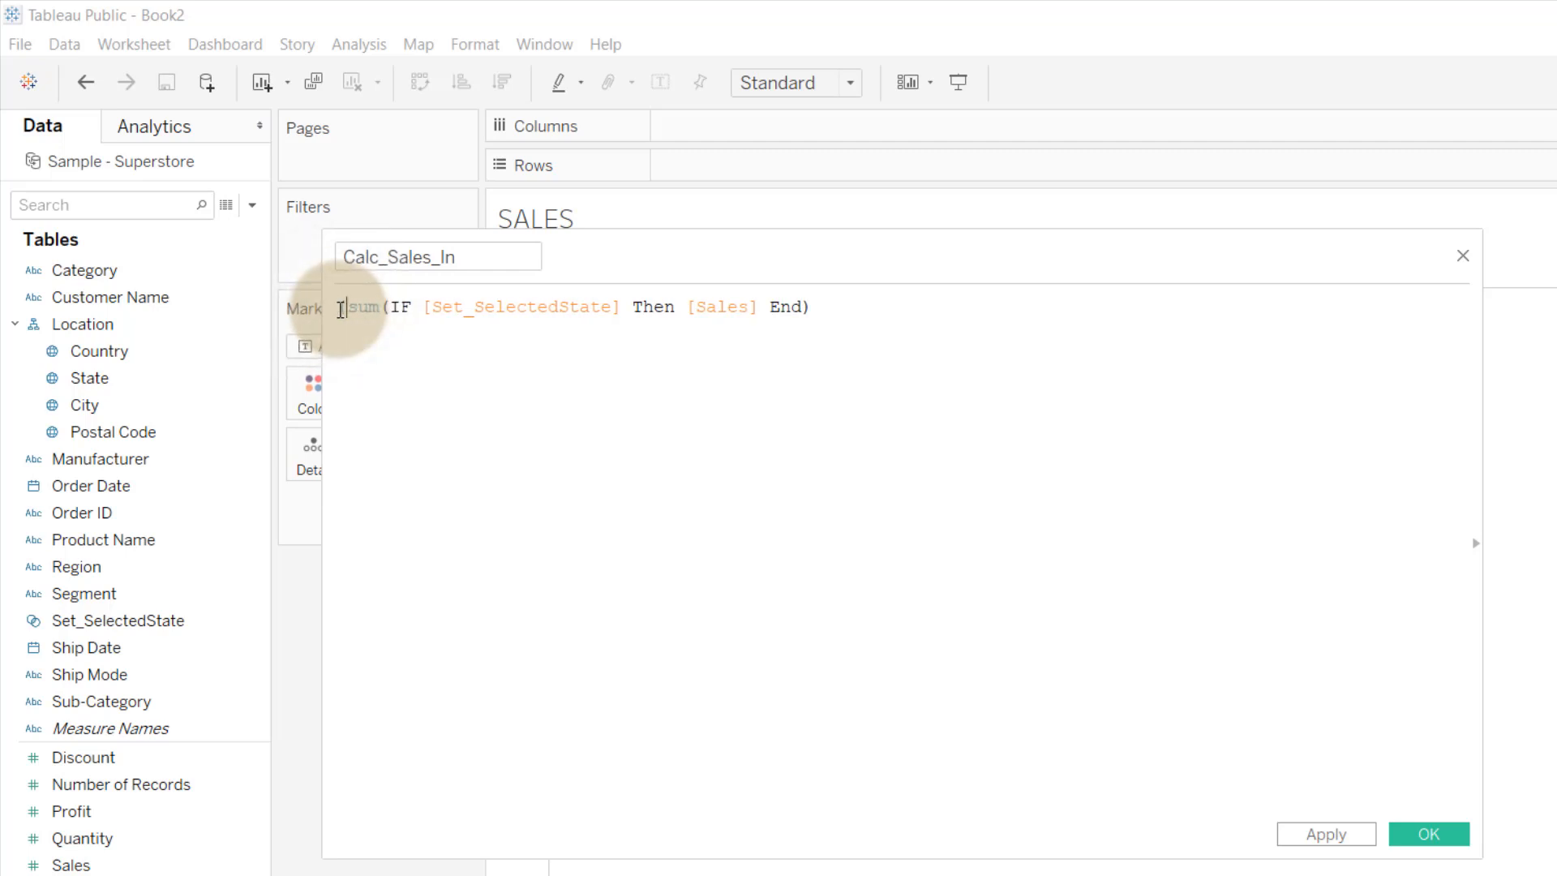
{"action": "type", "text": "fixed"}
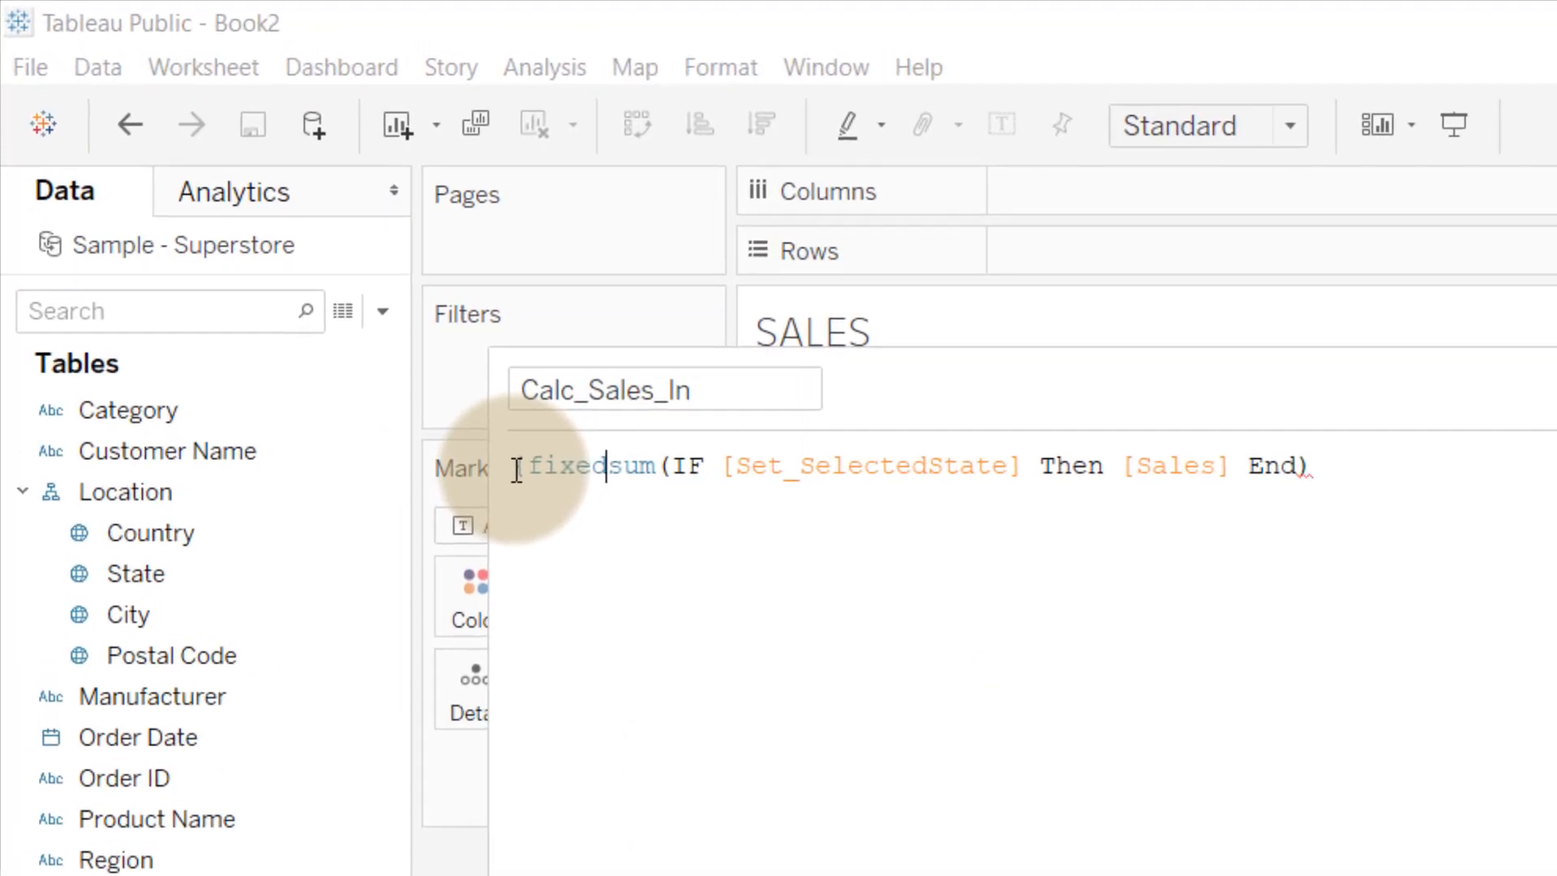
{"action": "type", "text": ":"}
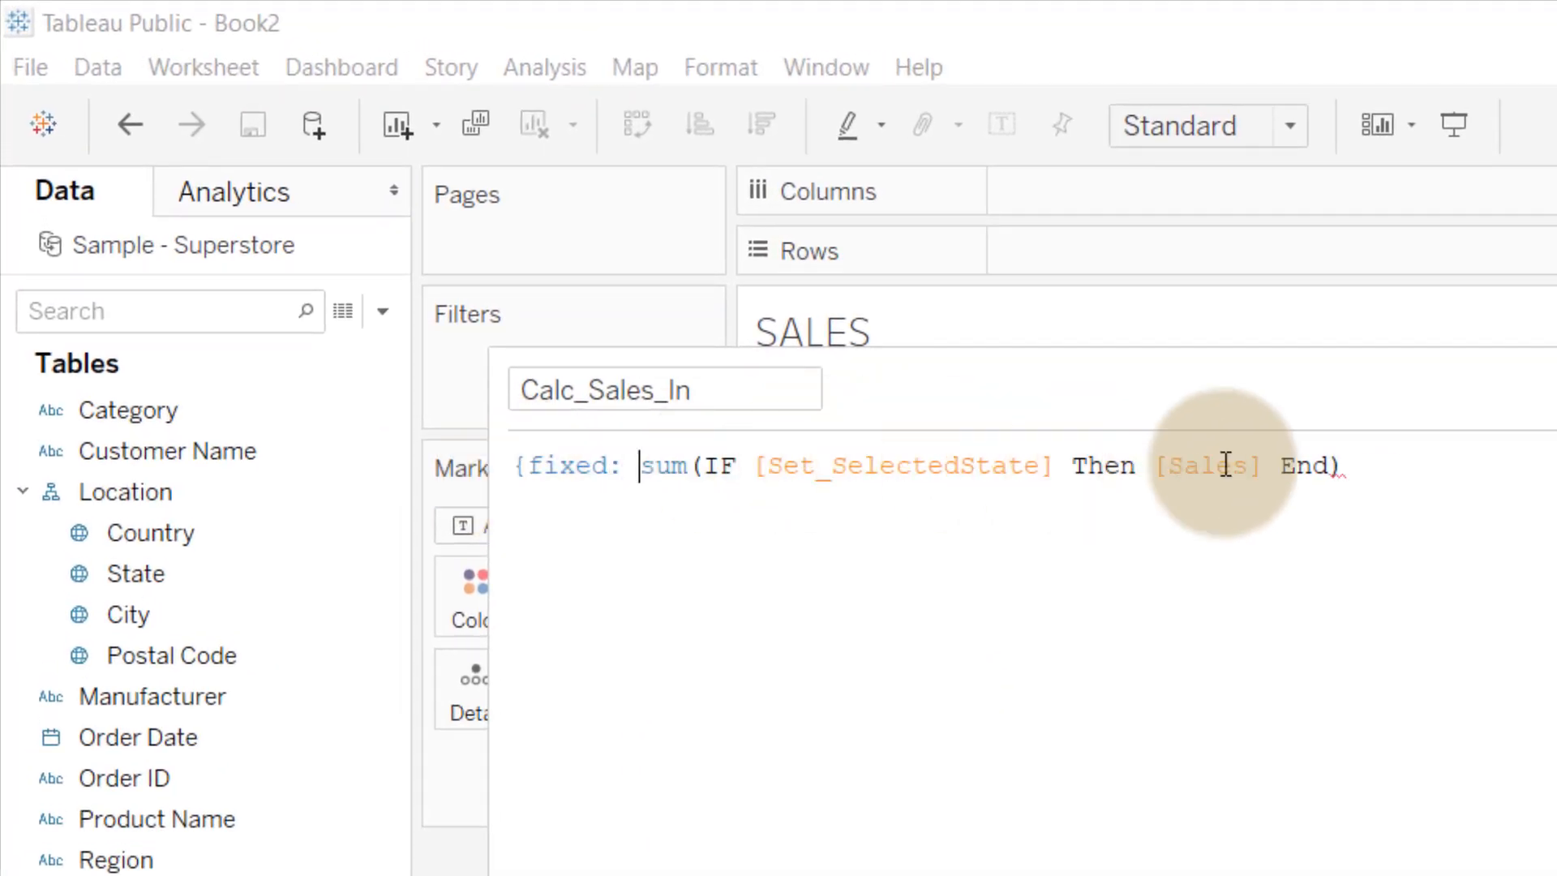
{"action": "left_click", "coordinate": [1408, 478]}
{"action": "type", "text": "}"}
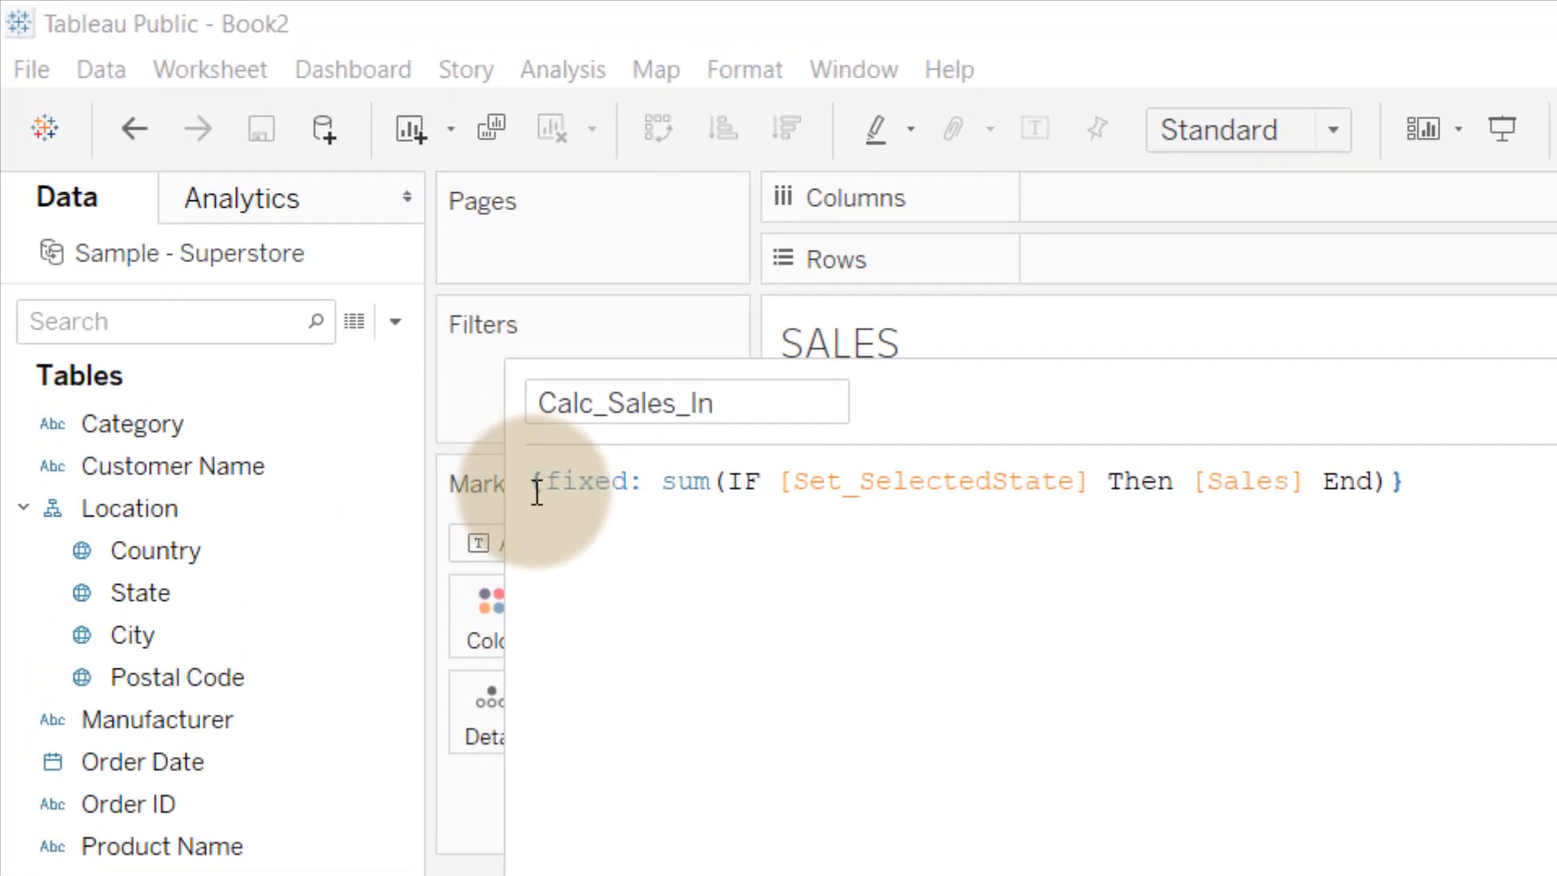
Step: Enclose the whole fixed expression in zn( ) and save the Calc_Sales_In calculated field
{"action": "left_click", "coordinate": [535, 493]}
{"action": "type", "text": "zn"}
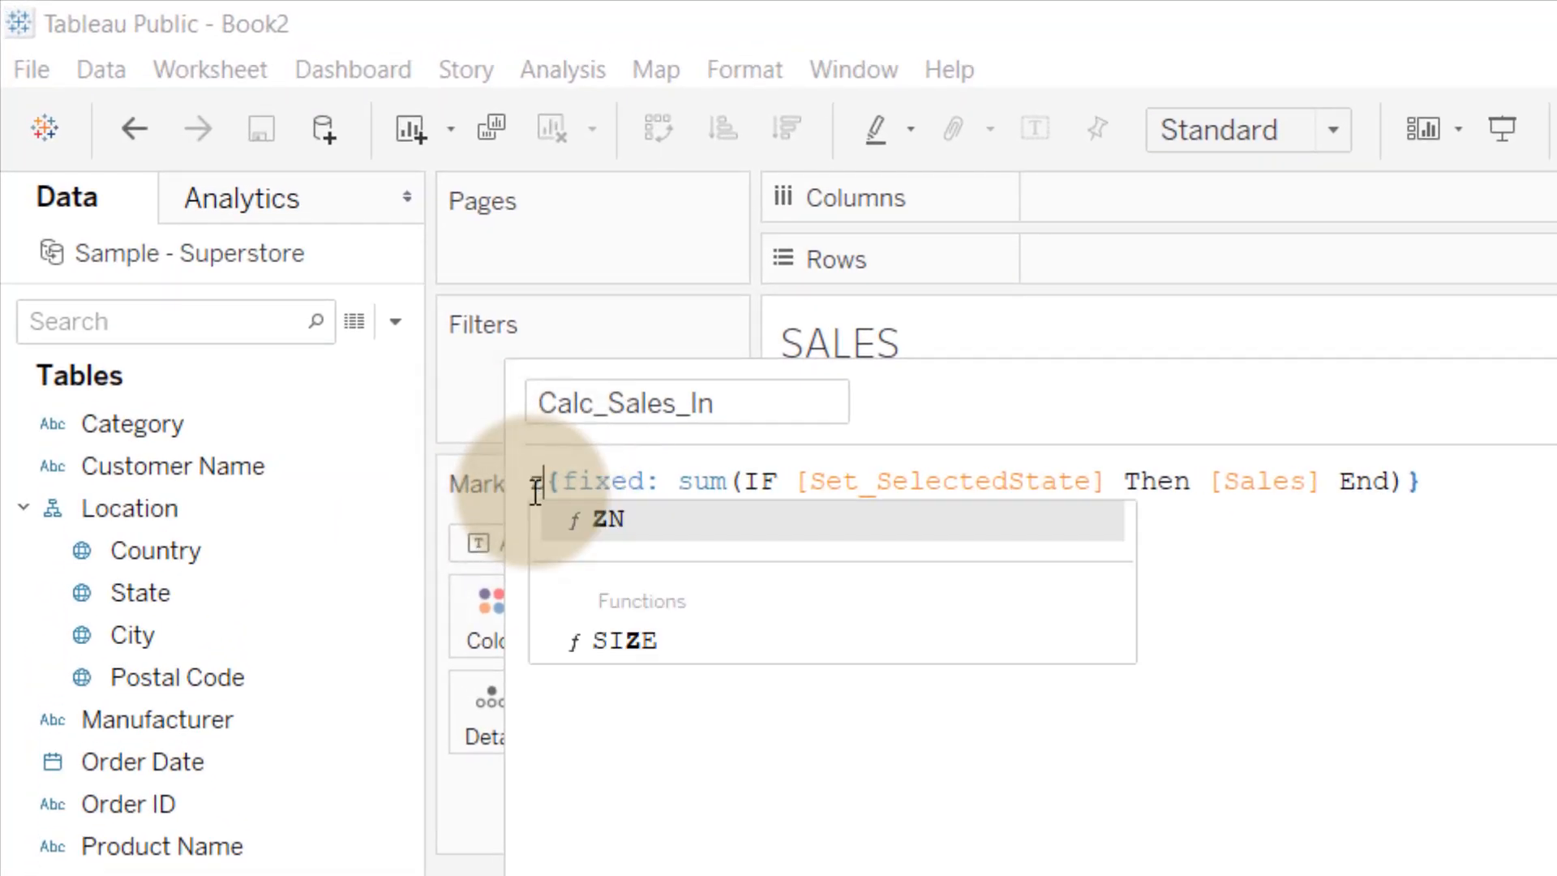
{"action": "type", "text": "("}
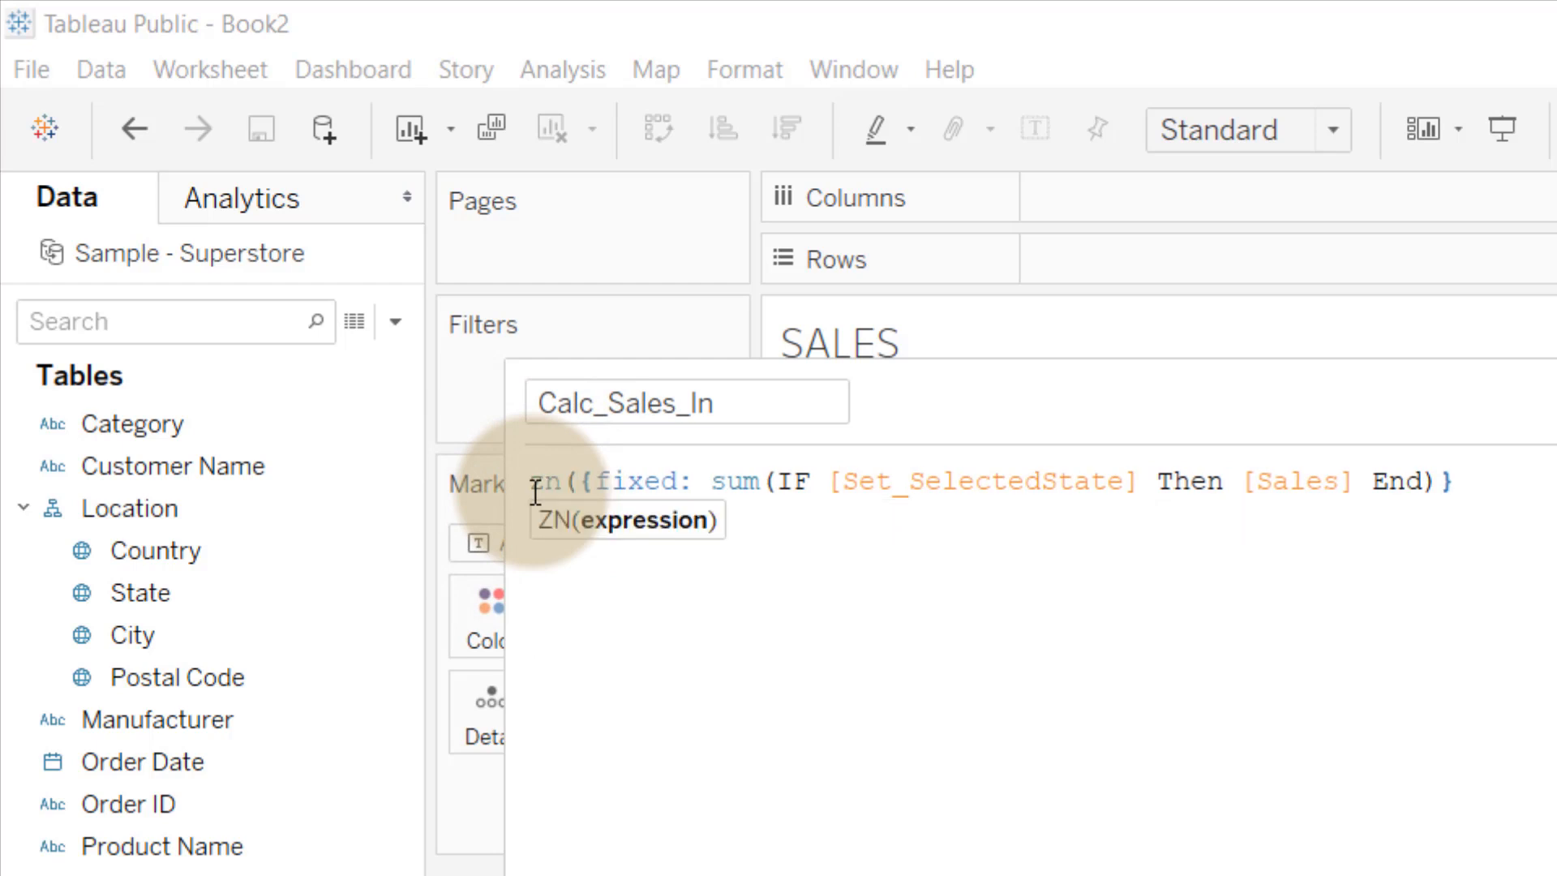
{"action": "left_click", "coordinate": [1514, 489]}
{"action": "type", "text": ")"}
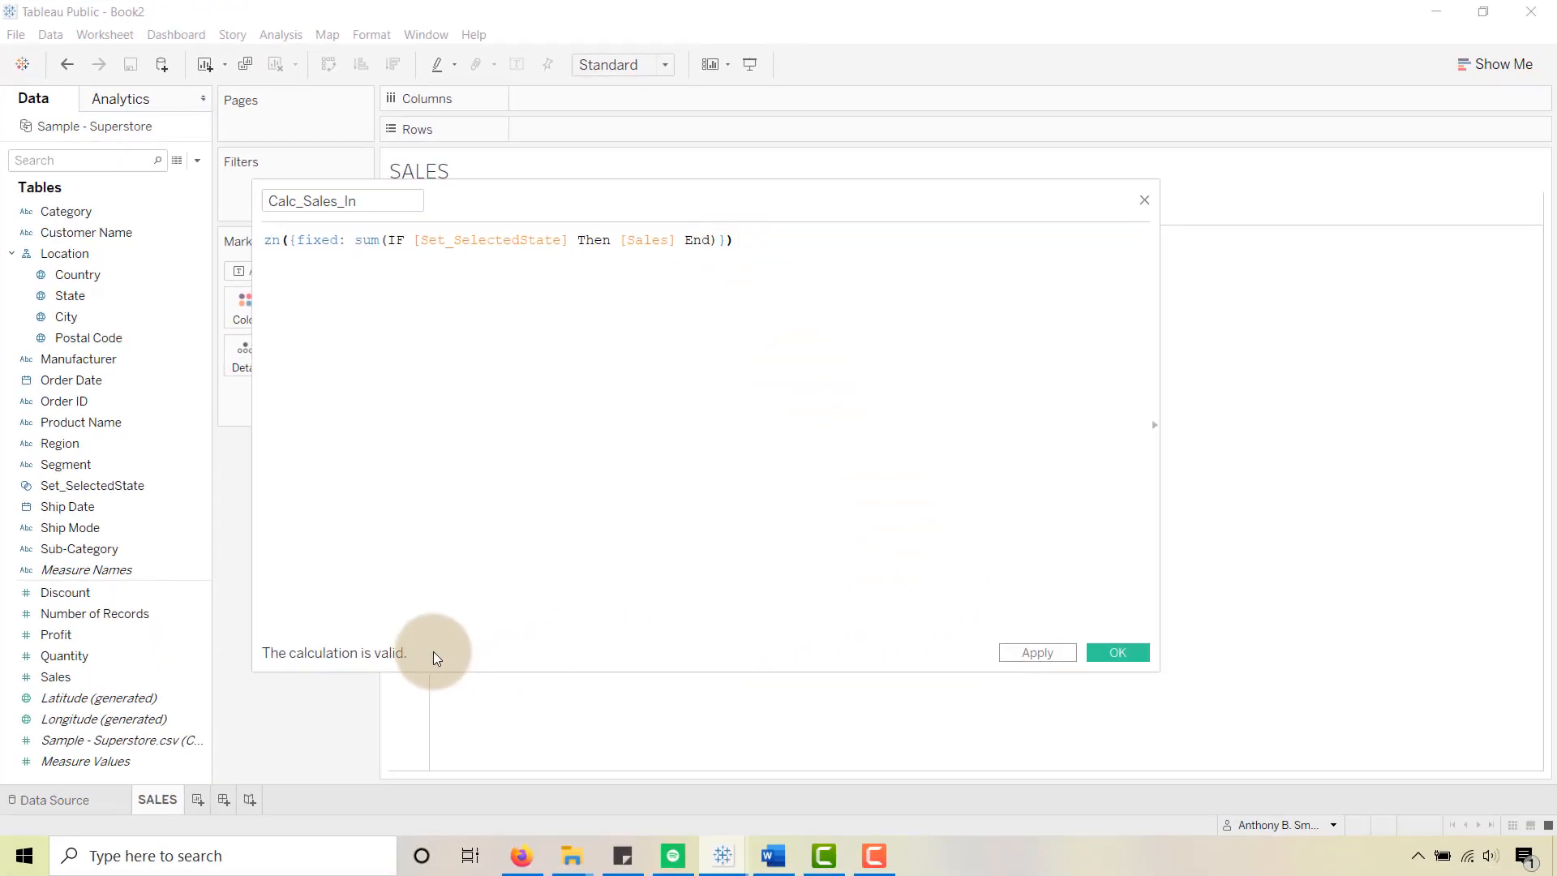
{"action": "left_click", "coordinate": [1126, 652]}
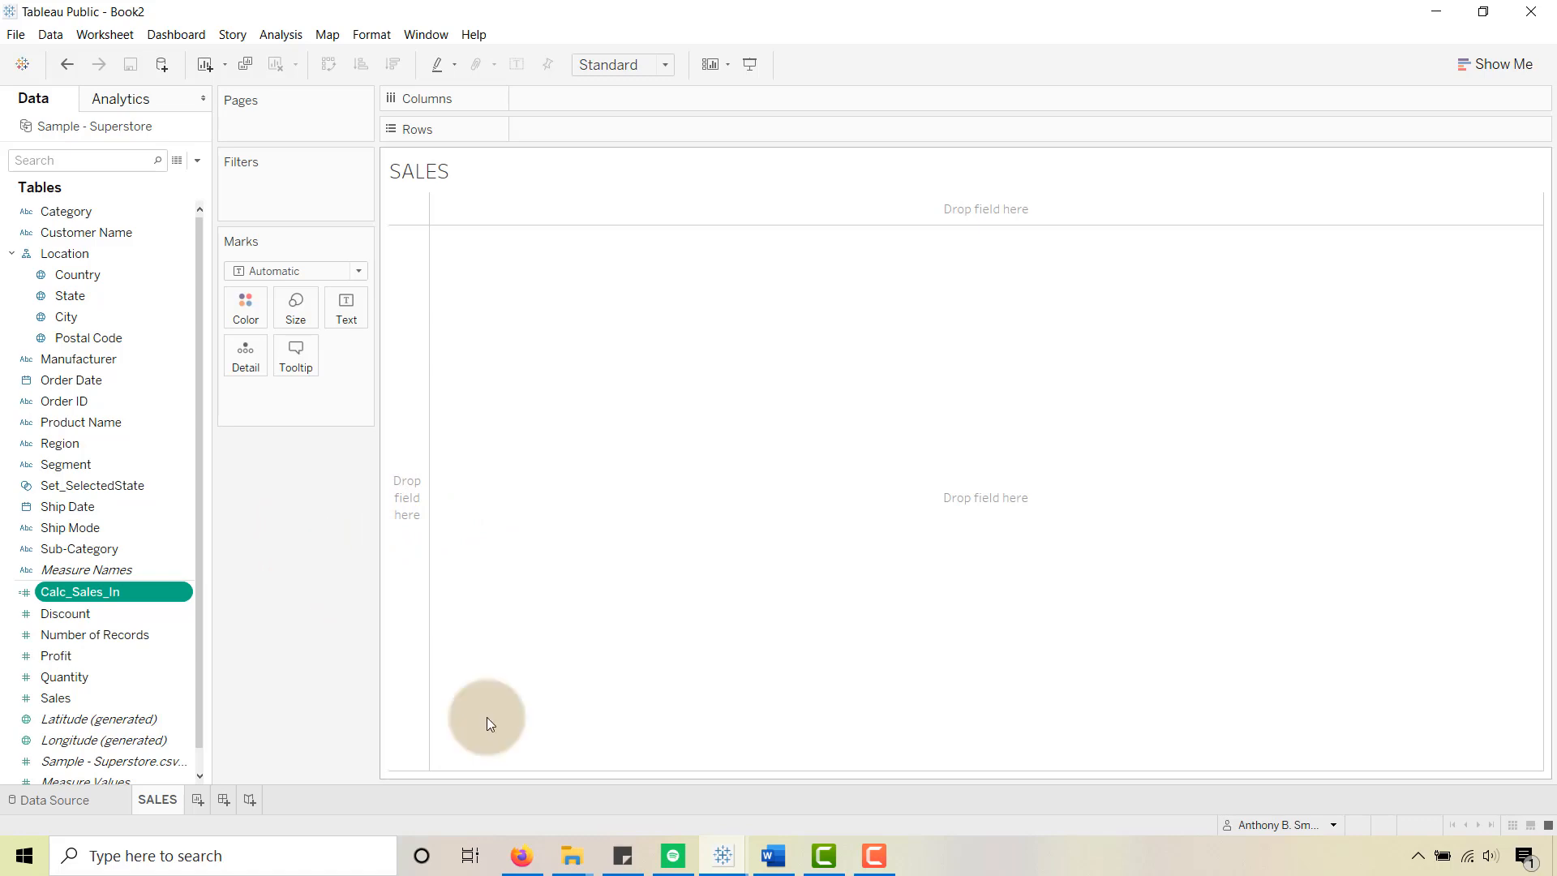
Step: Switch to the WOW2020wk20 Rebuild dashboard and examine the selected states' share in the Total Sales bar
{"action": "mouse_move", "coordinate": [719, 848]}
{"action": "left_click", "coordinate": [660, 785]}
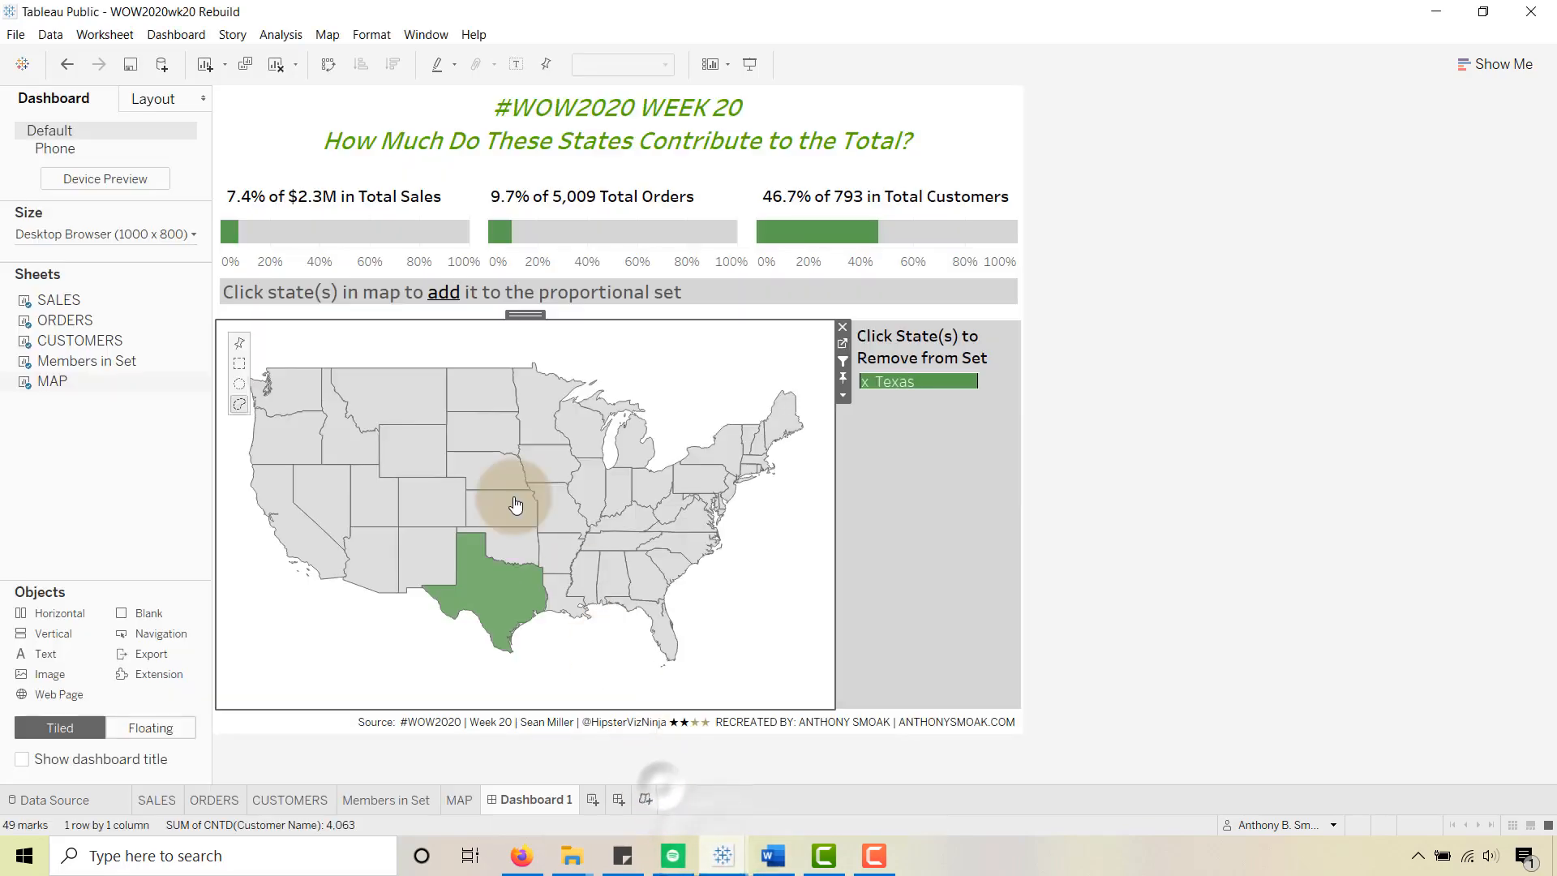
{"action": "mouse_move", "coordinate": [316, 235]}
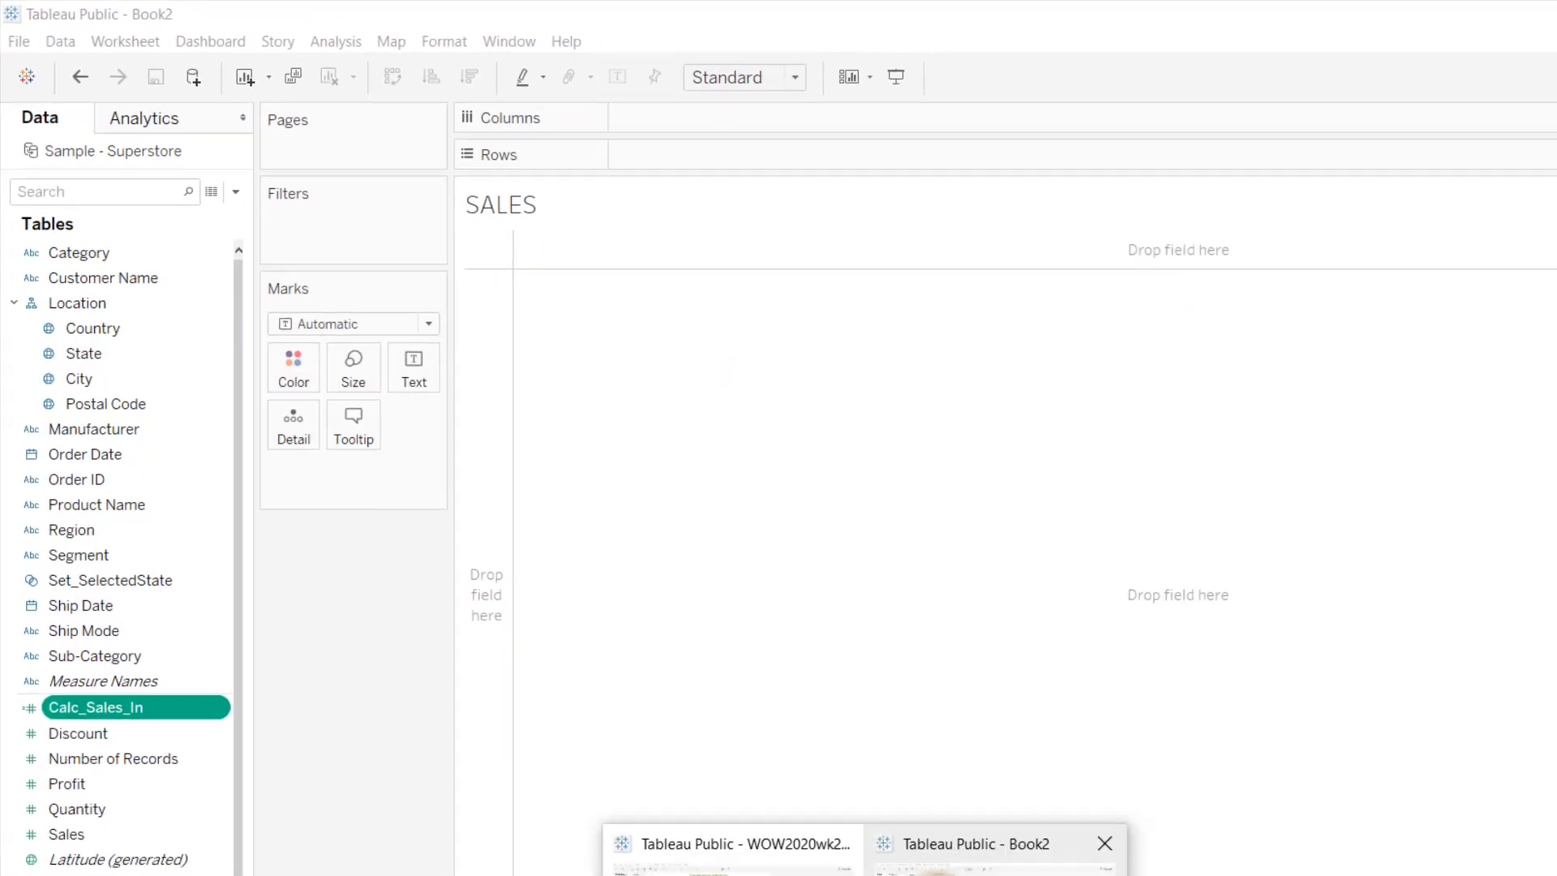
Step: Return to the Book2 workbook and start a new calculated field named Calc_Sales_Total
{"action": "left_click", "coordinate": [973, 841]}
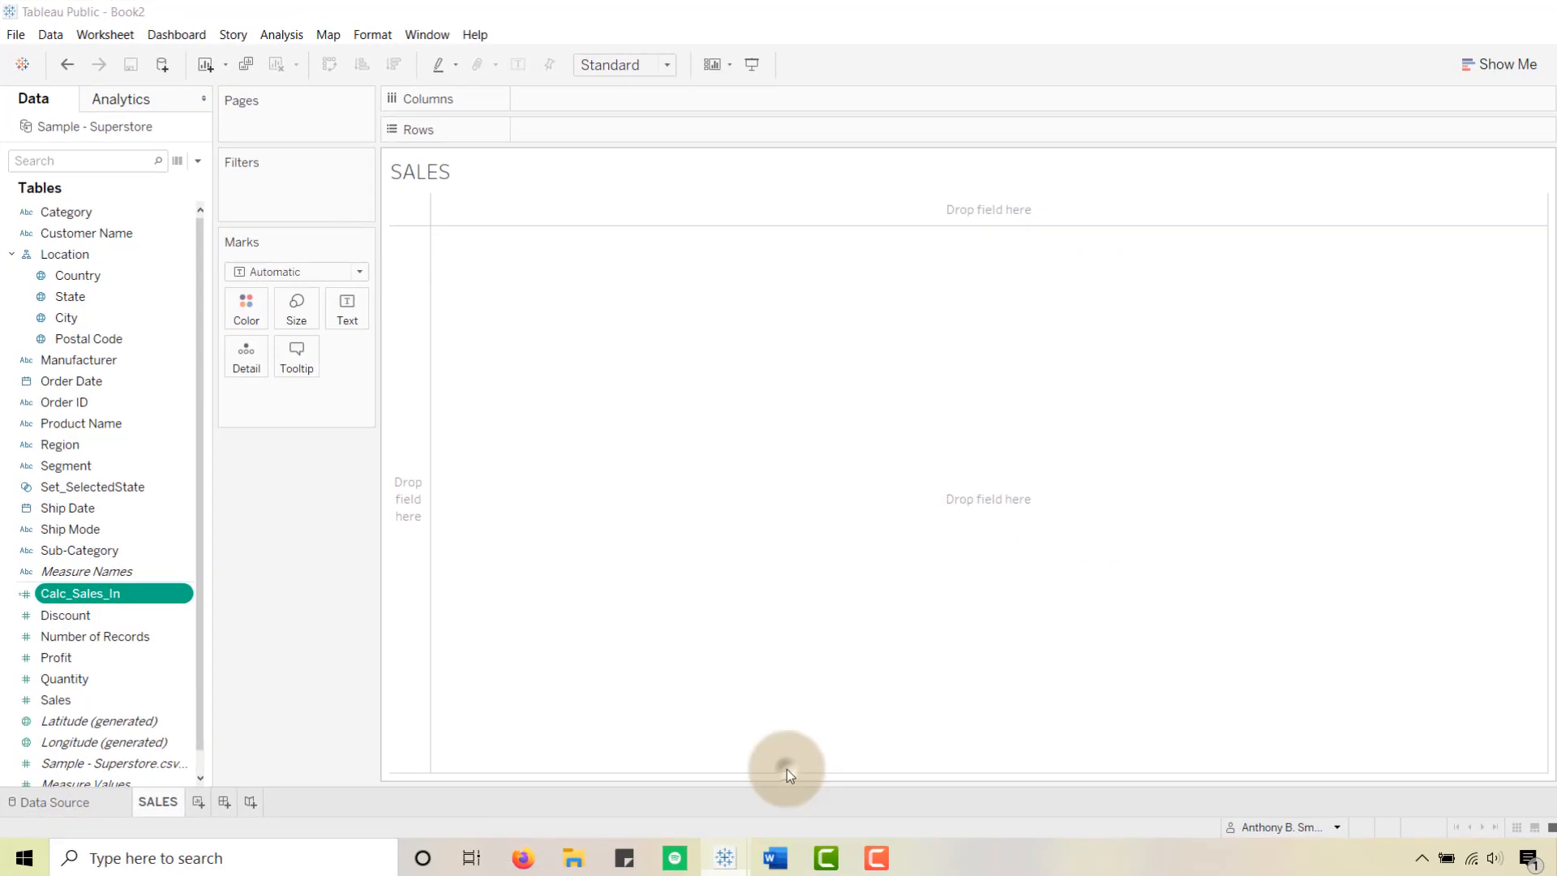
{"action": "left_click", "coordinate": [323, 527]}
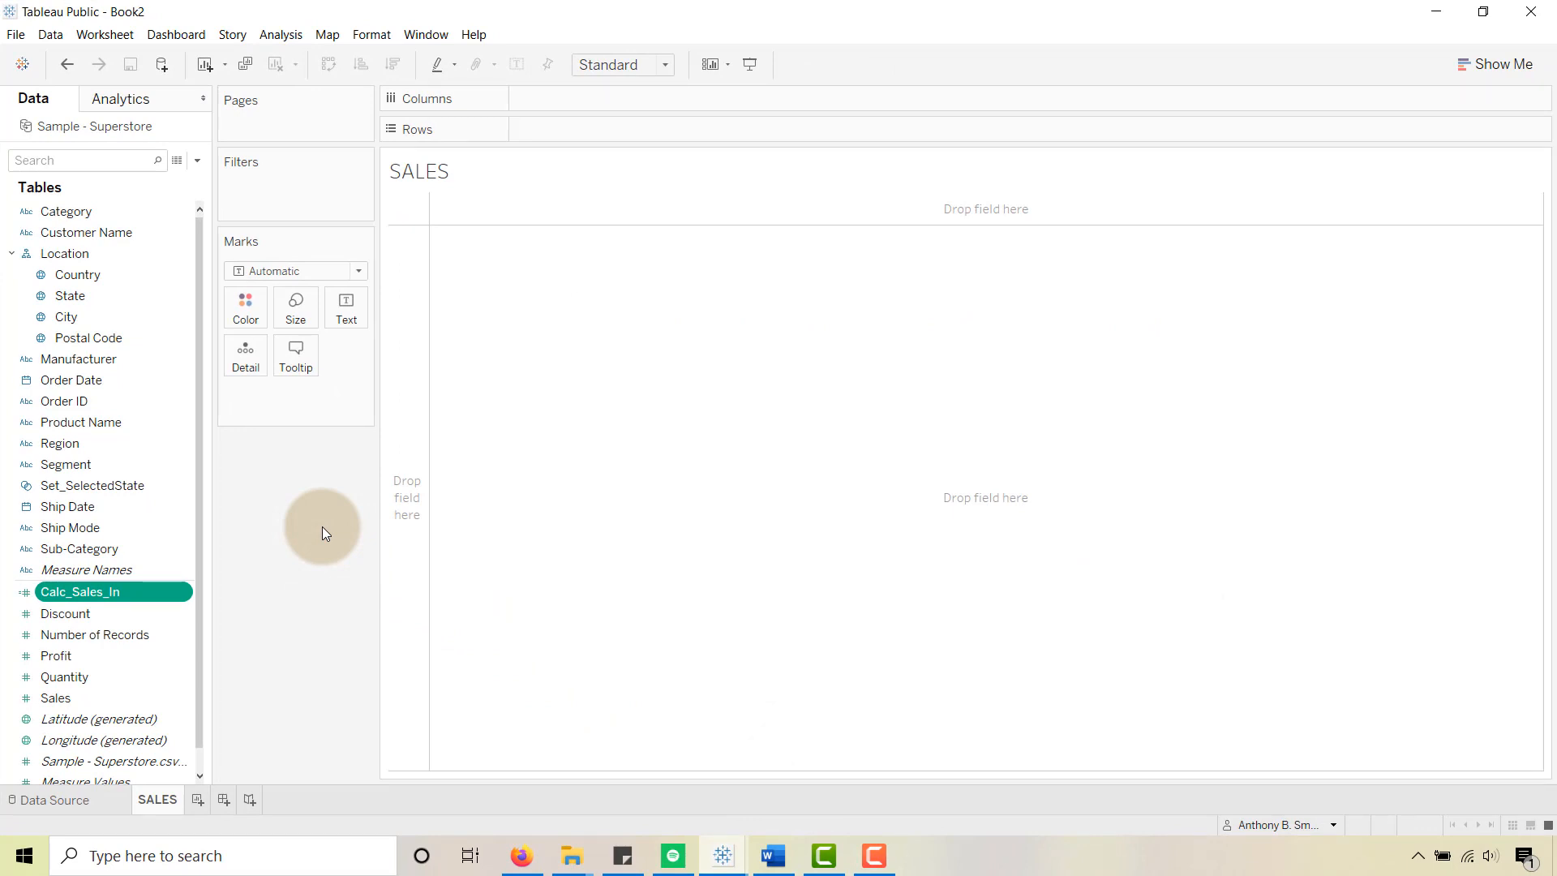
{"action": "left_click", "coordinate": [198, 159]}
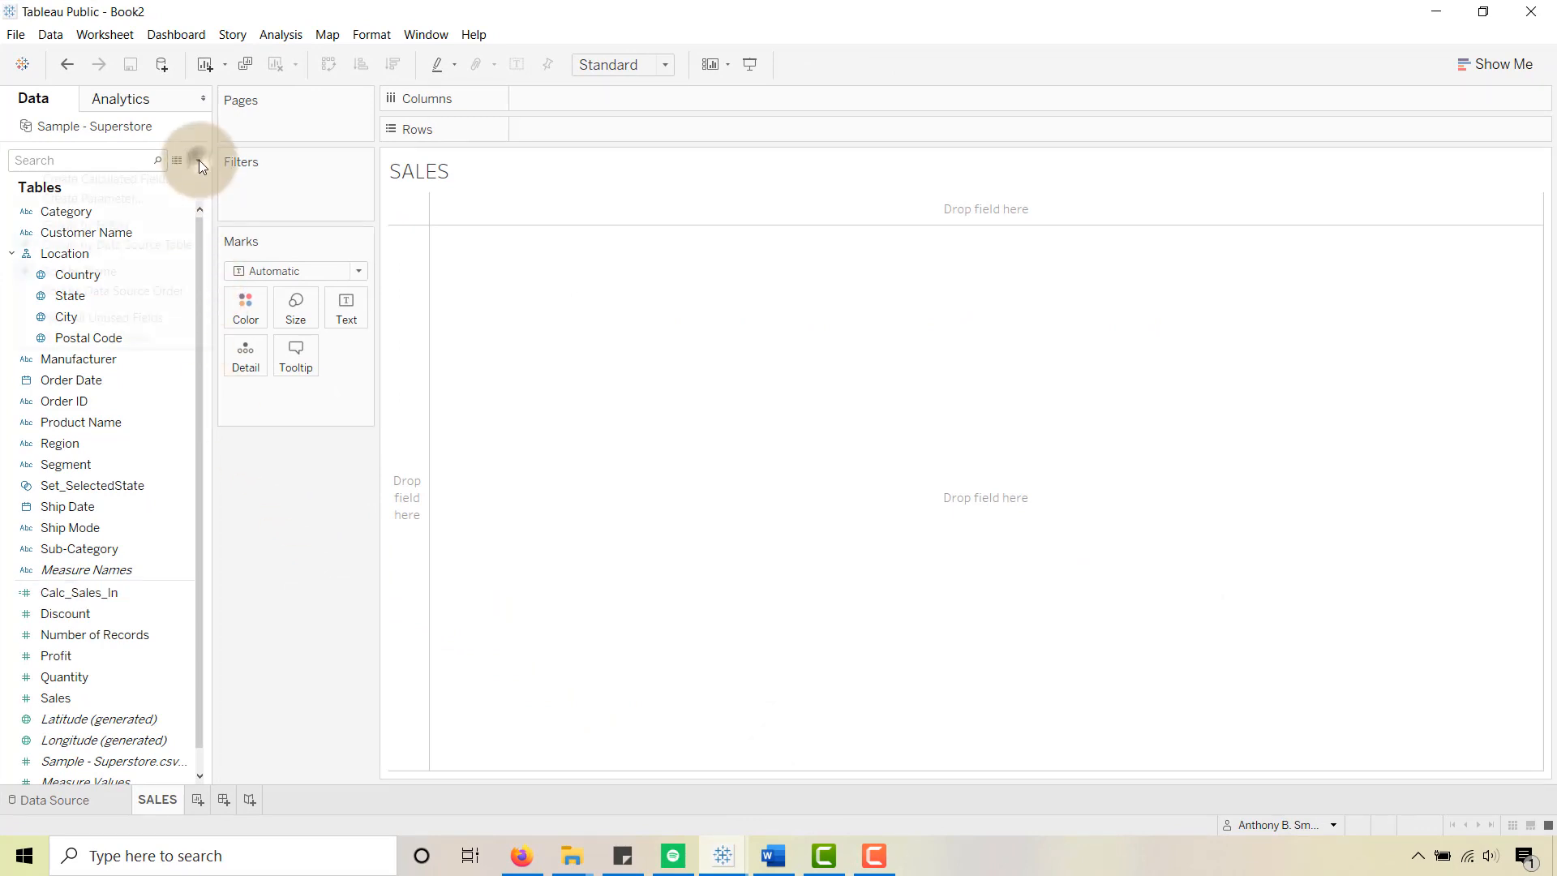
{"action": "left_click", "coordinate": [193, 175]}
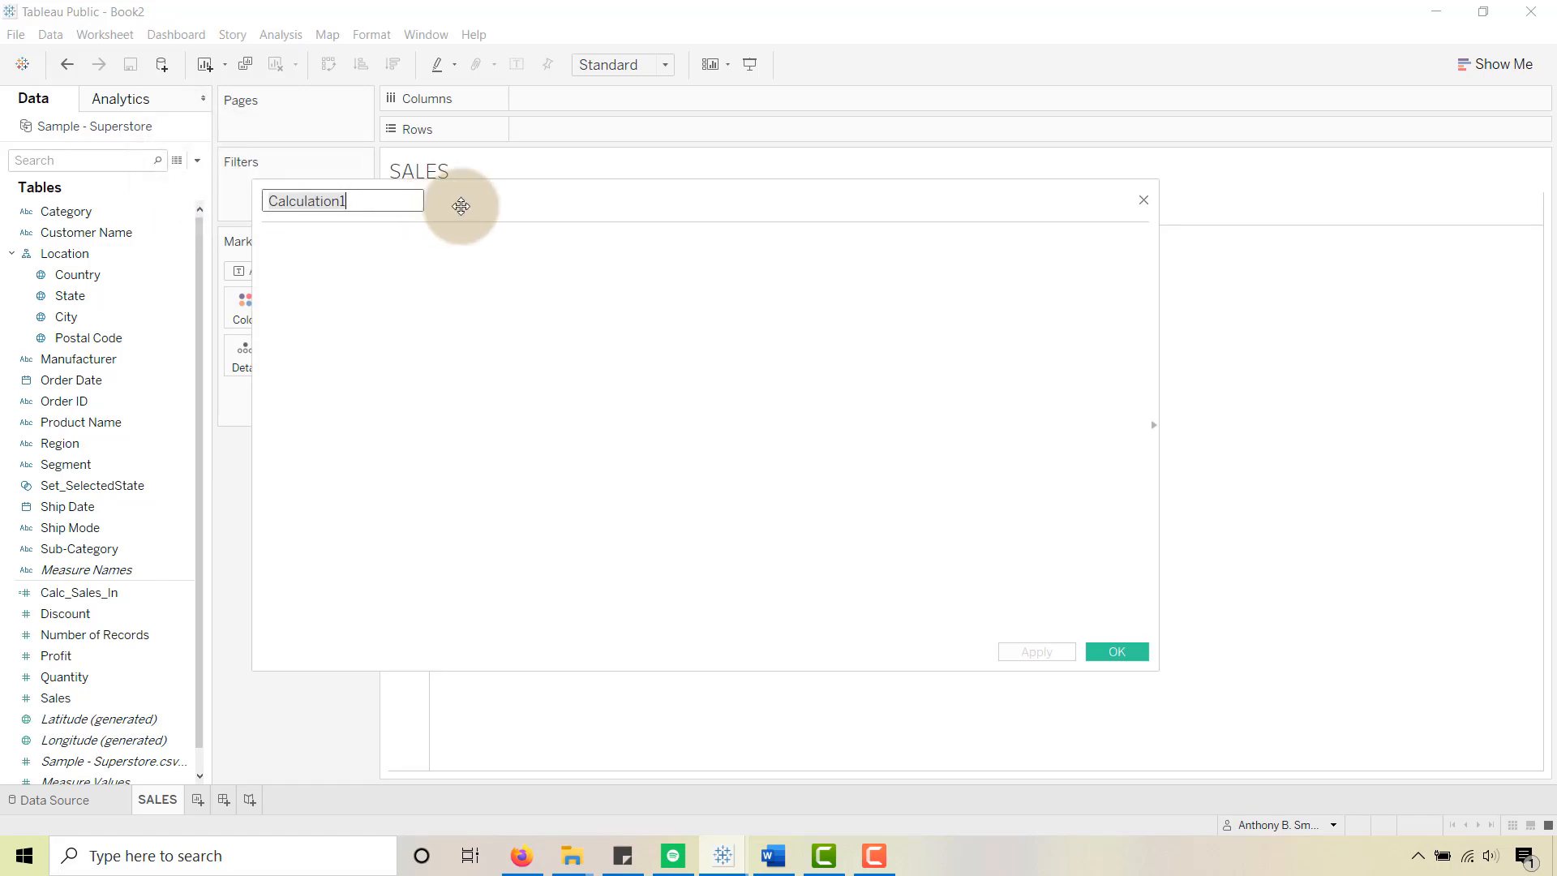
{"action": "type", "text": "Calc"}
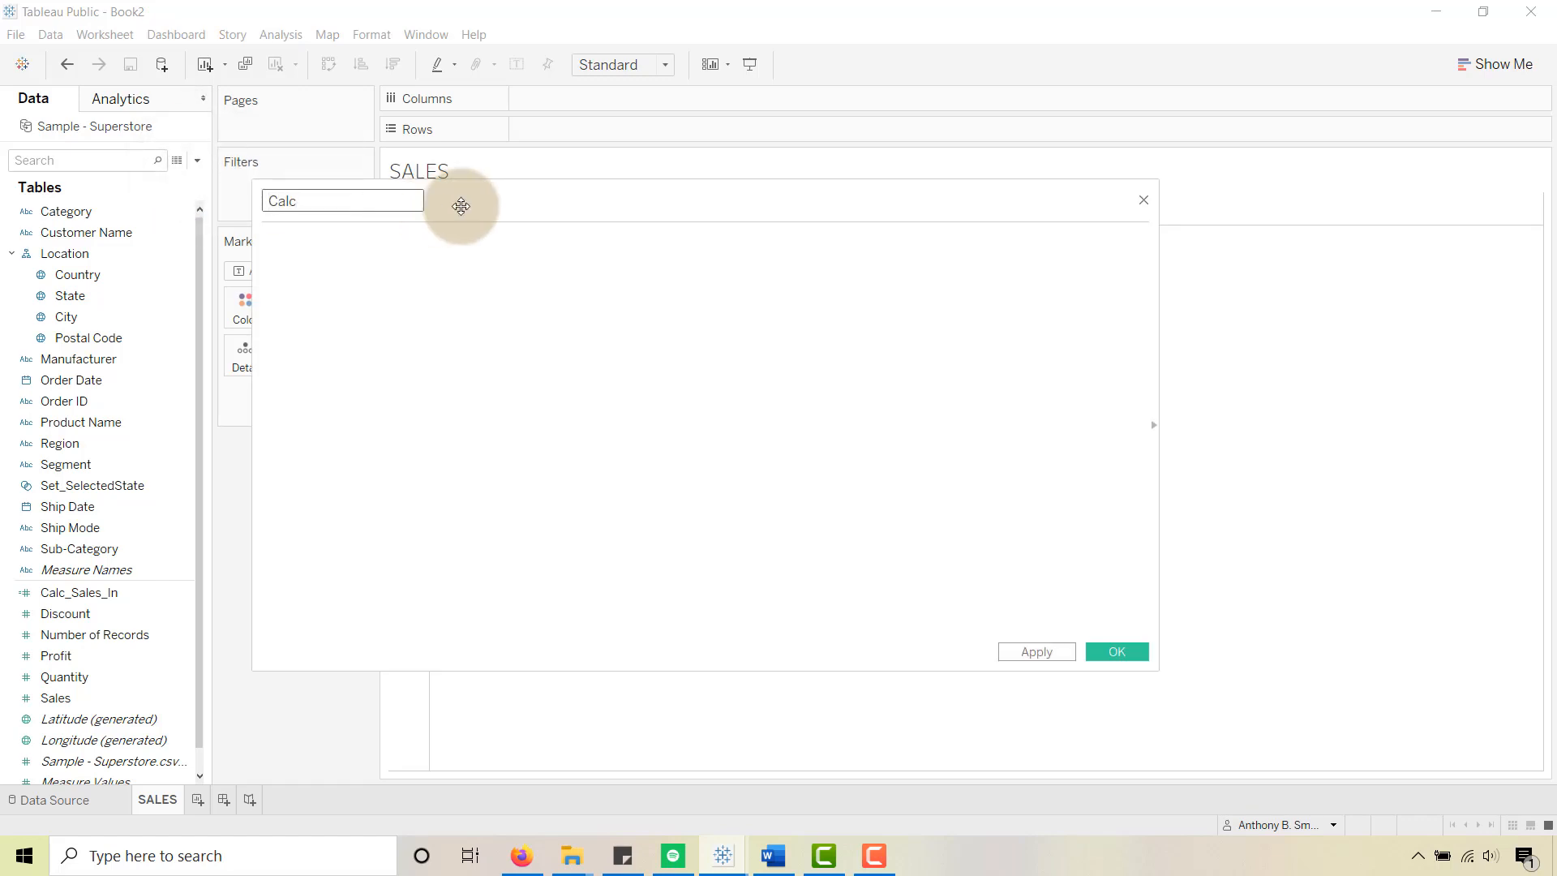
{"action": "type", "text": "_Sale"}
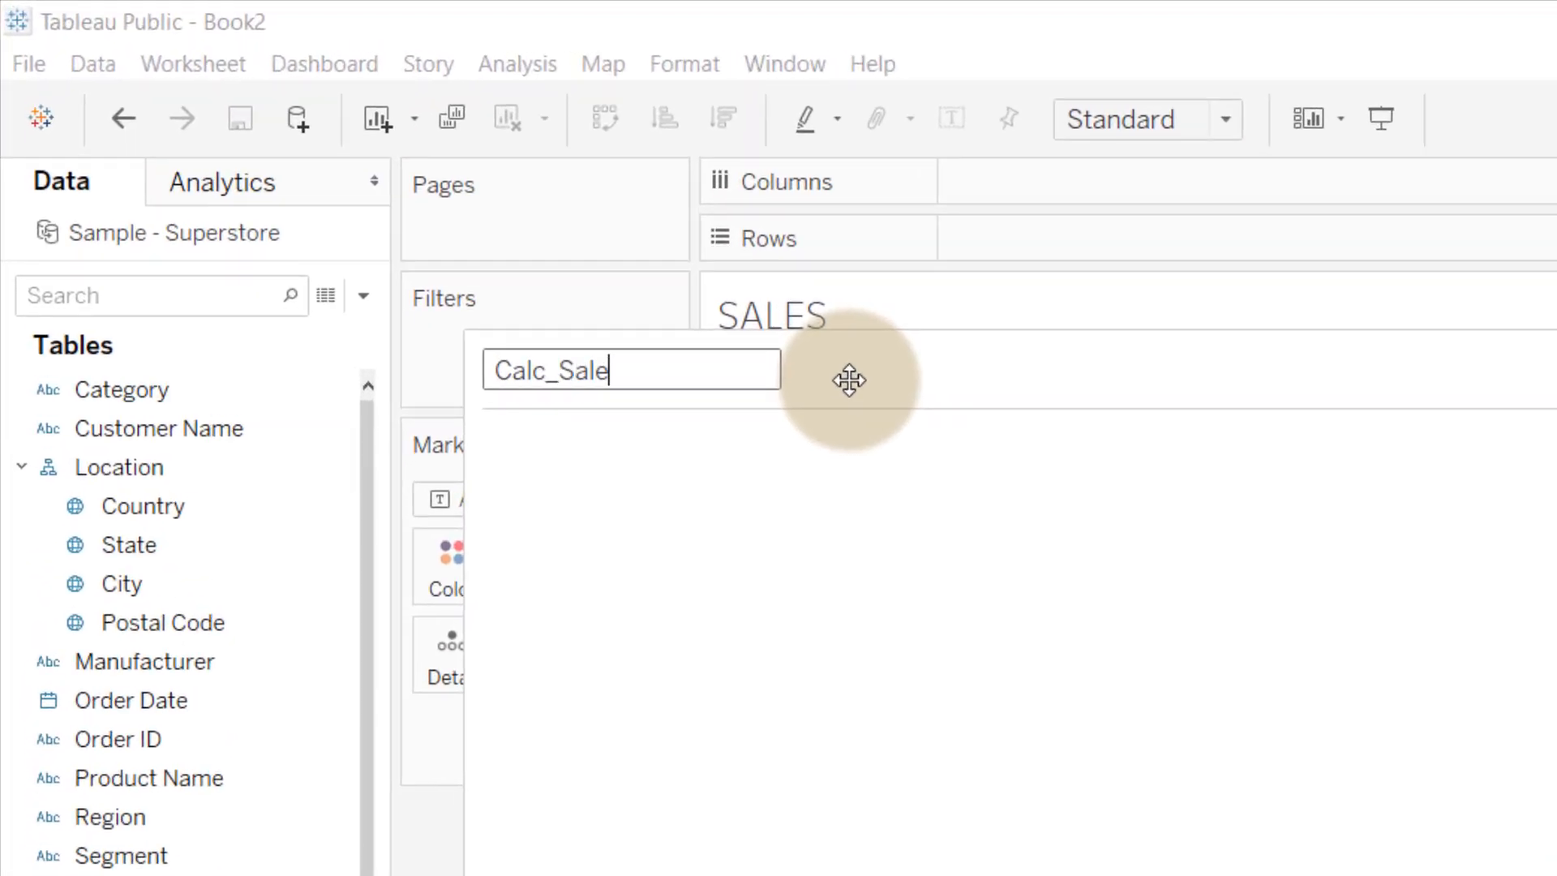
{"action": "type", "text": "s_Total"}
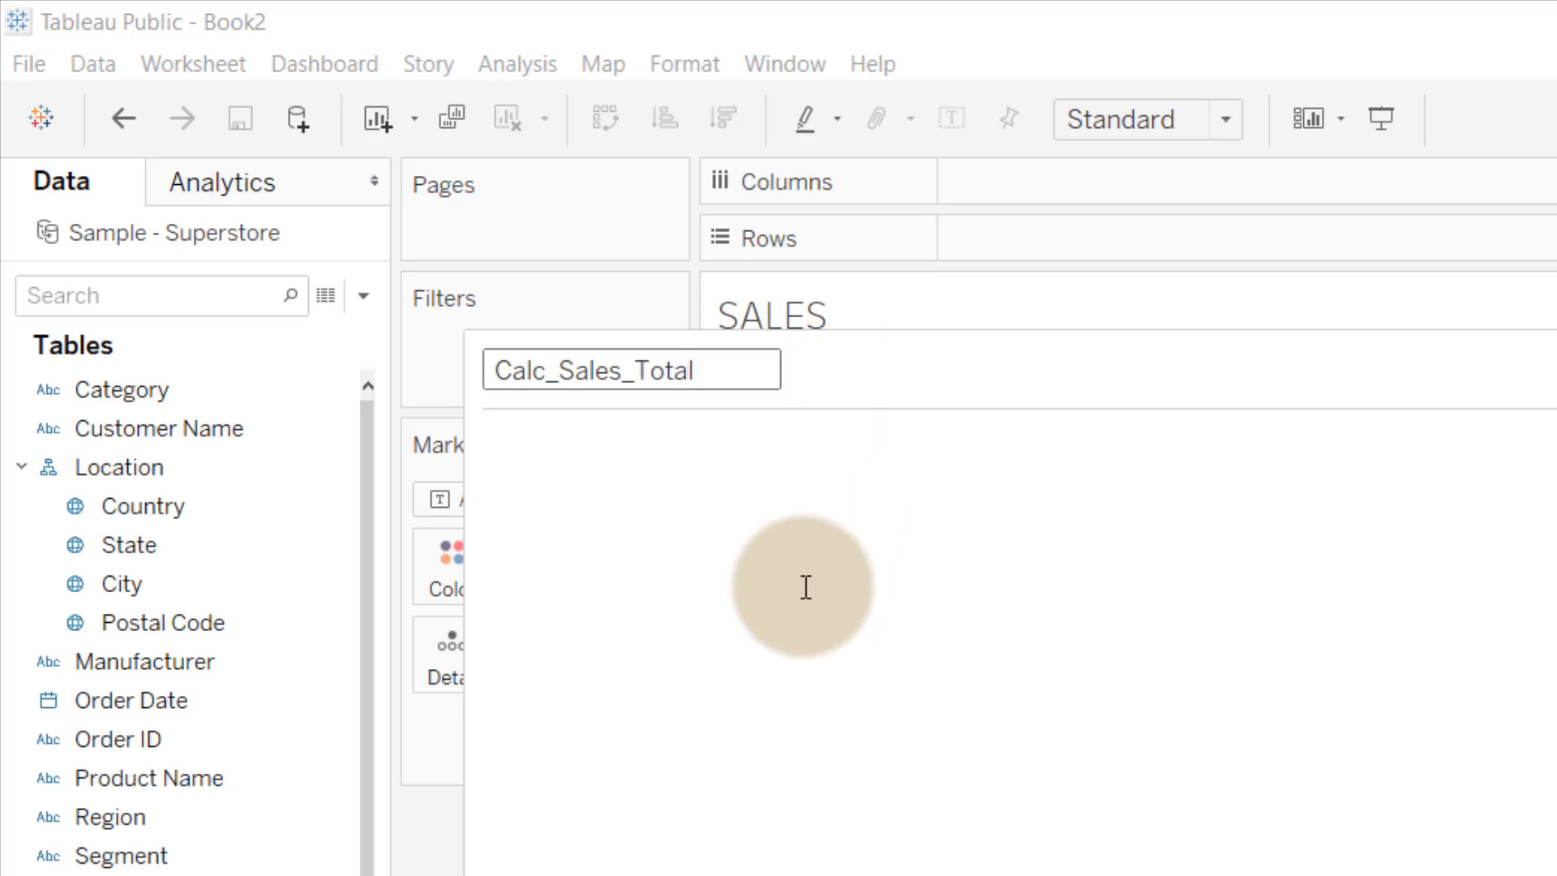
Step: Enter the formula {fixed:sum(Sales)} in the Calc_Sales_Total calculation and save the field
{"action": "left_click", "coordinate": [805, 587]}
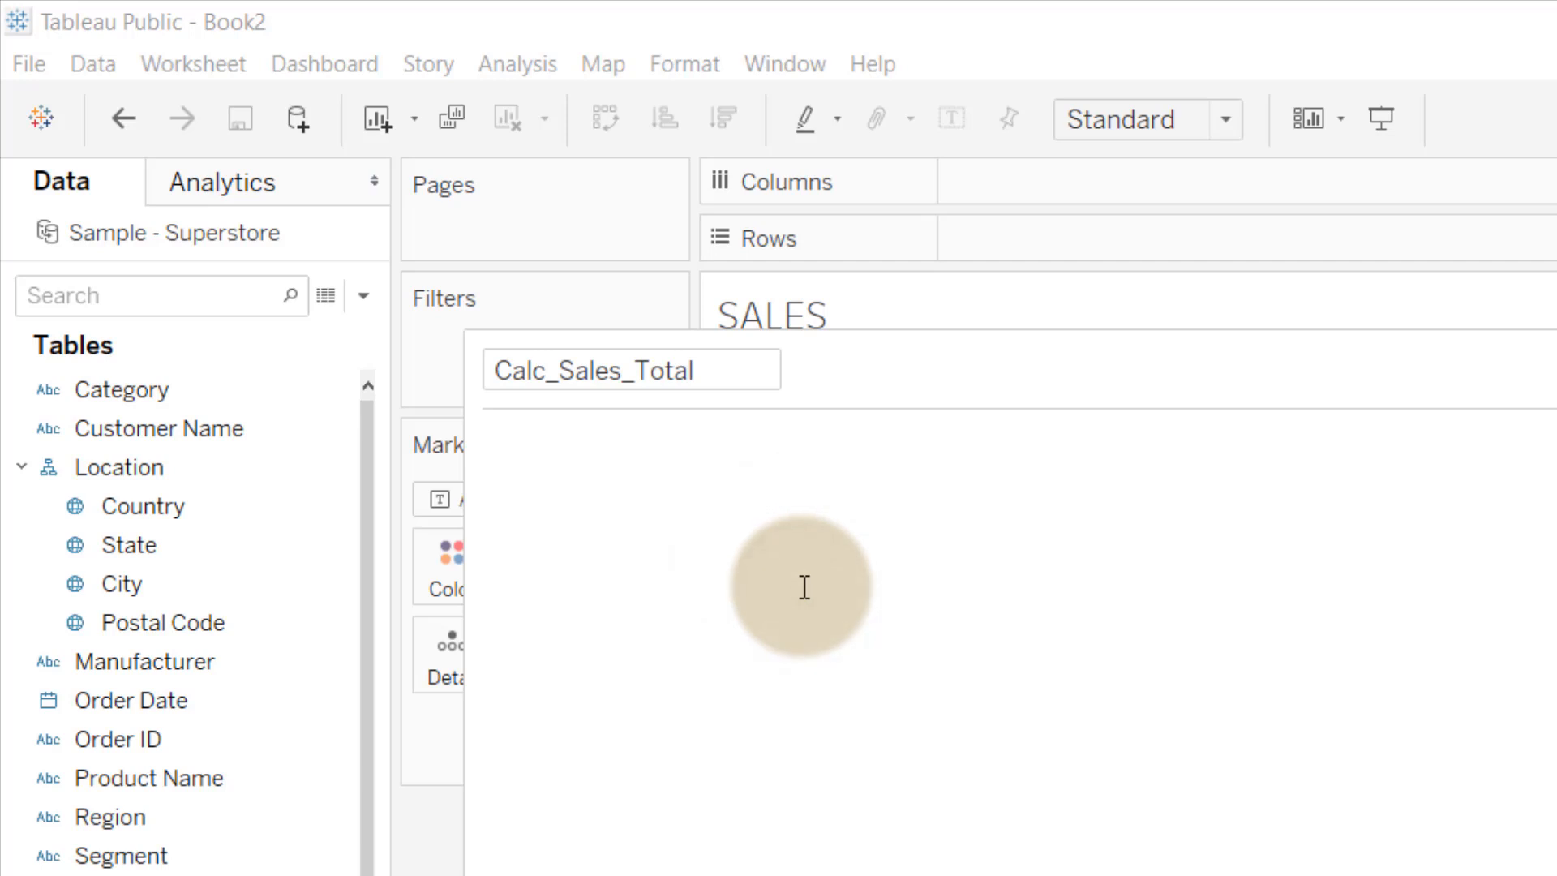
{"action": "type", "text": "{"}
{"action": "type", "text": "fixed"}
{"action": "type", "text": ";"}
{"action": "type", "text": "sum(S"}
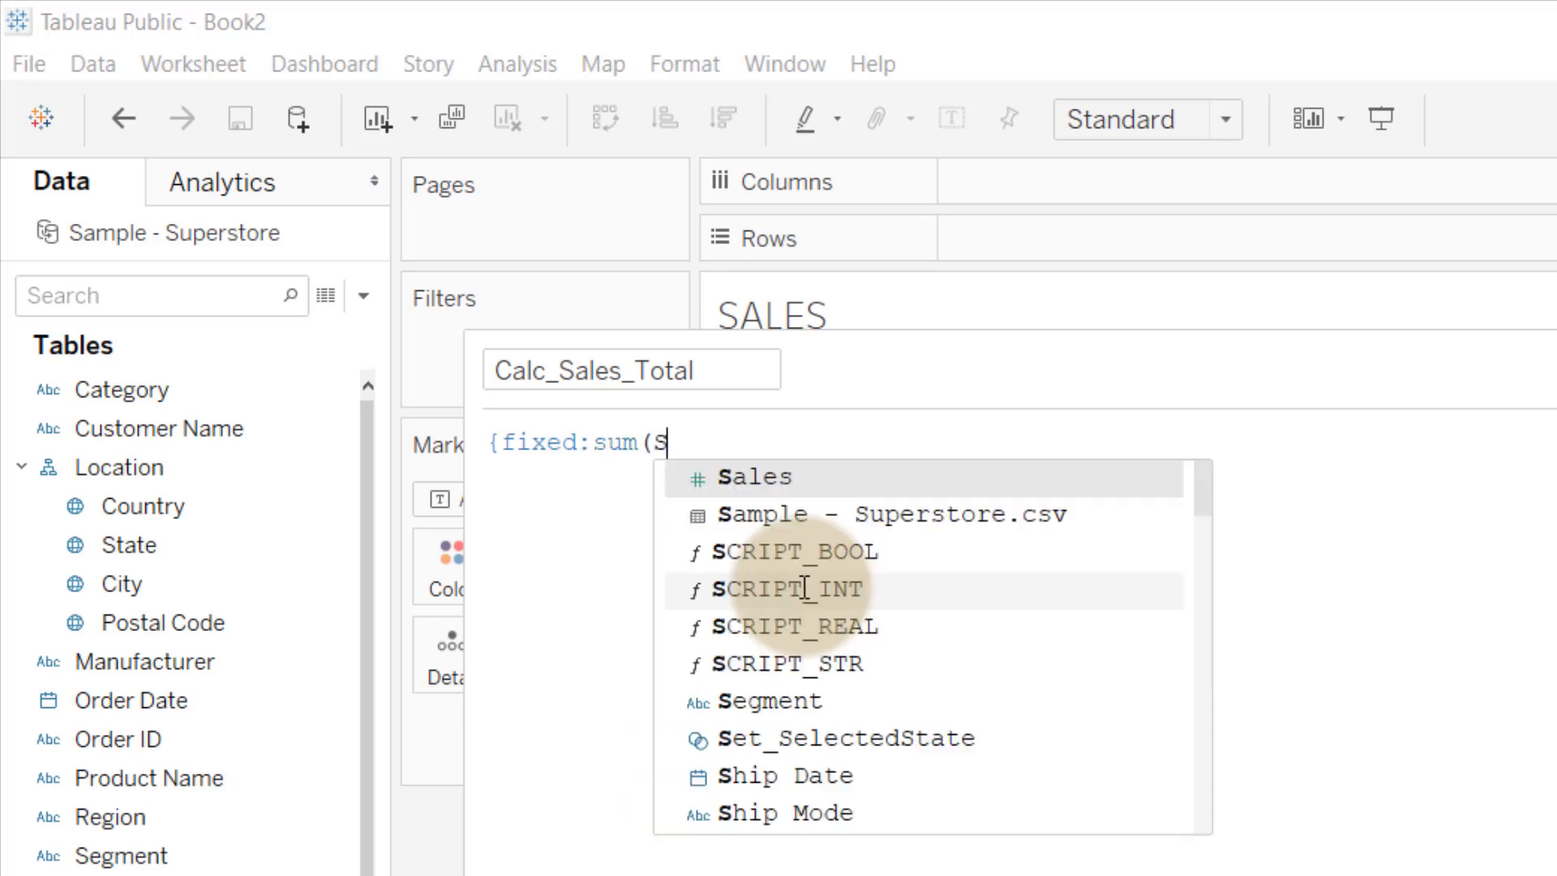
{"action": "type", "text": "ales)"}
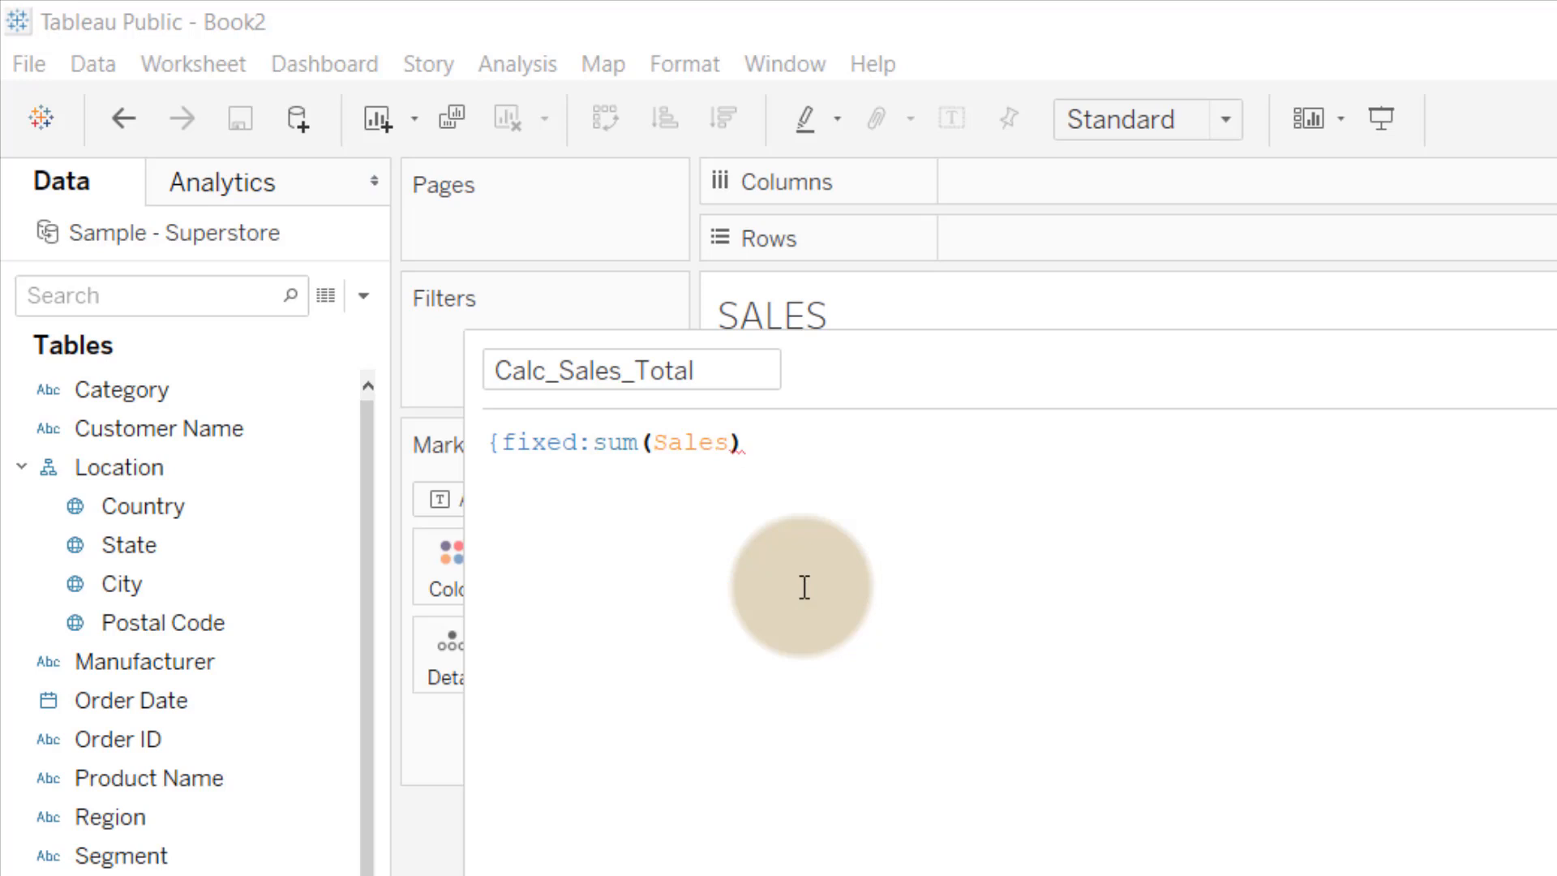
{"action": "type", "text": "}"}
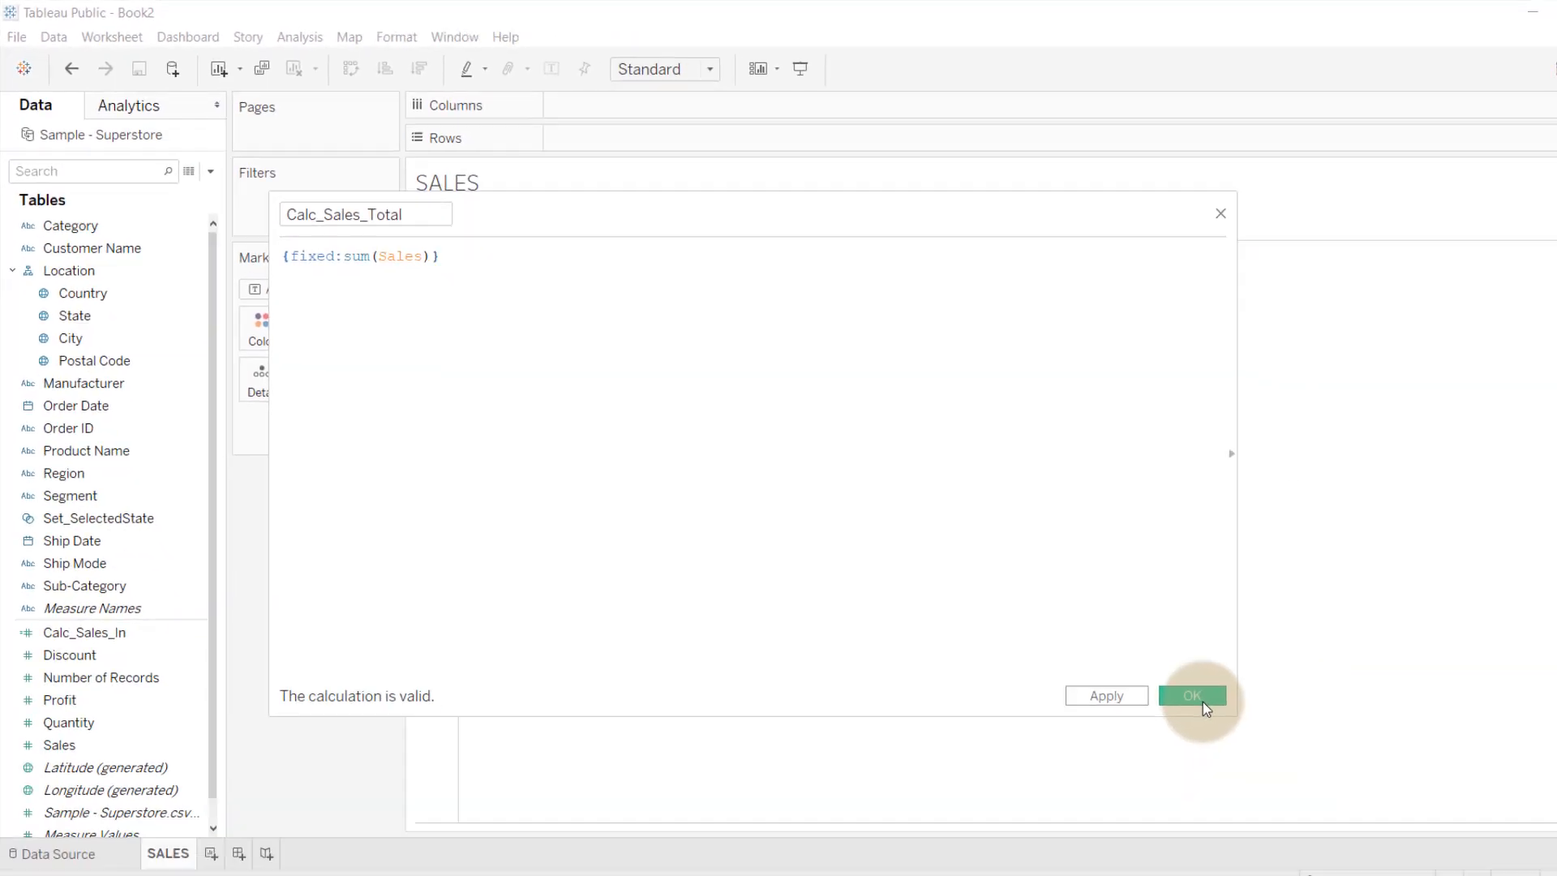
{"action": "left_click", "coordinate": [1204, 700]}
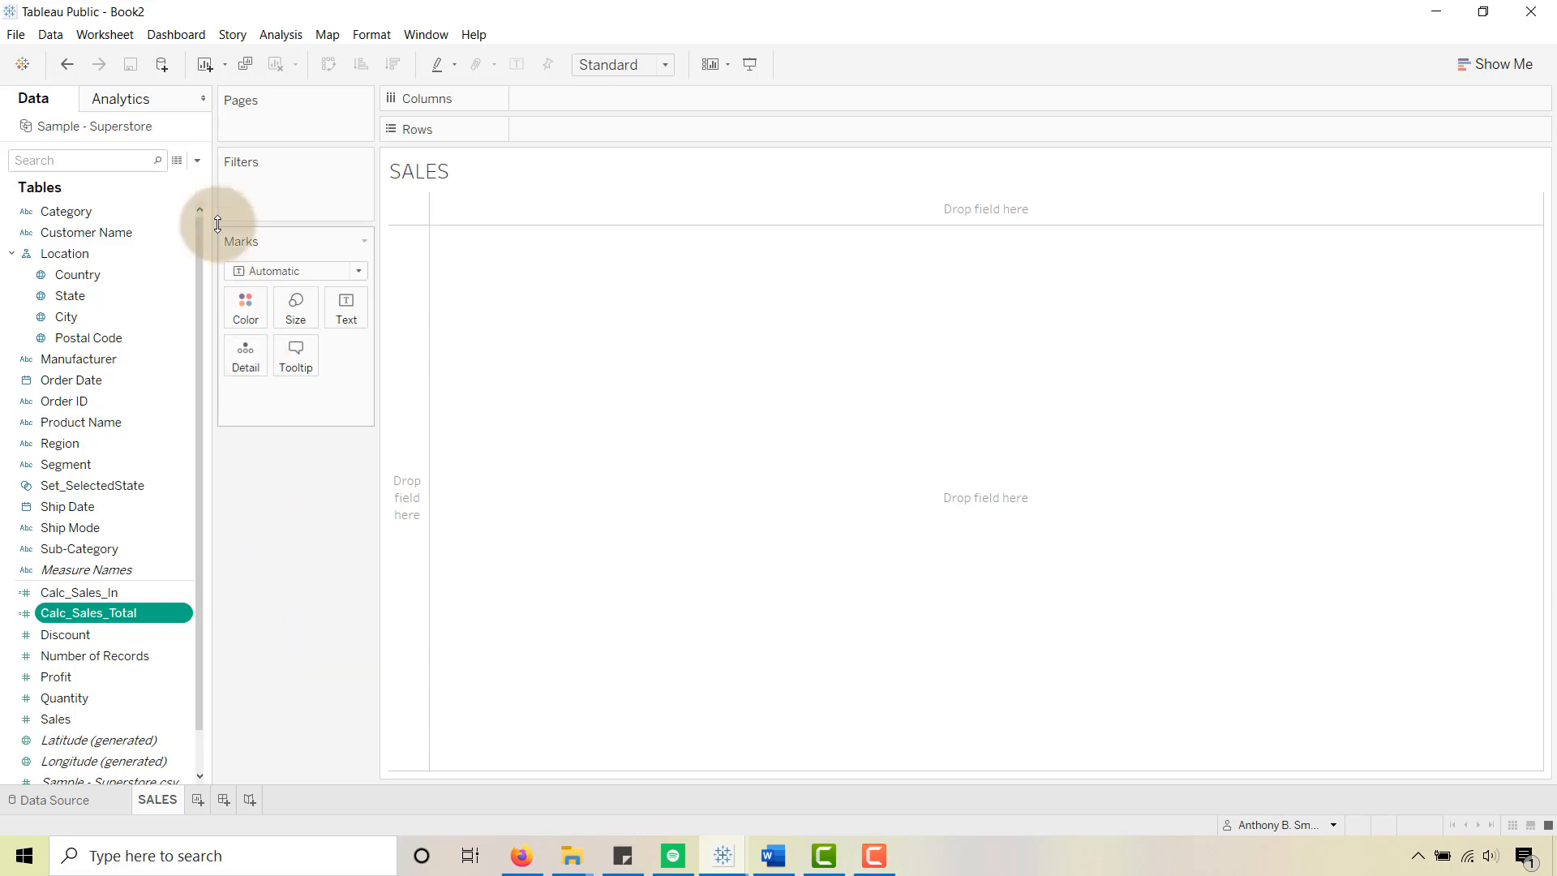
Step: Start another calculated field and name it Calc_Sales_Pct_In
{"action": "left_click", "coordinate": [197, 160]}
{"action": "left_click", "coordinate": [188, 178]}
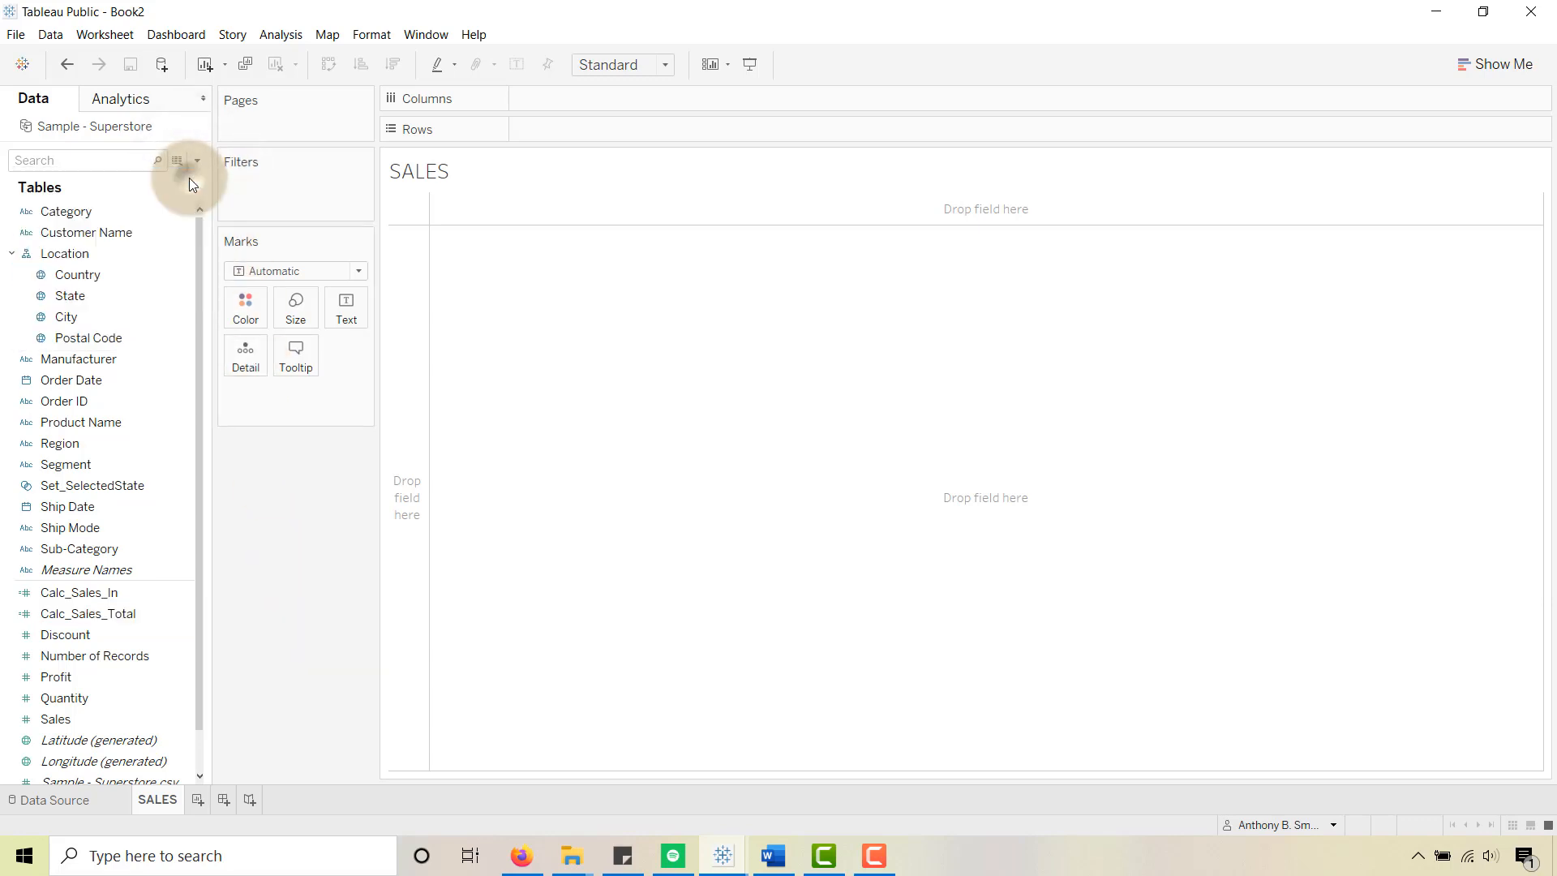
{"action": "left_click_drag", "start_coordinate": [362, 202], "coordinate": [267, 205]}
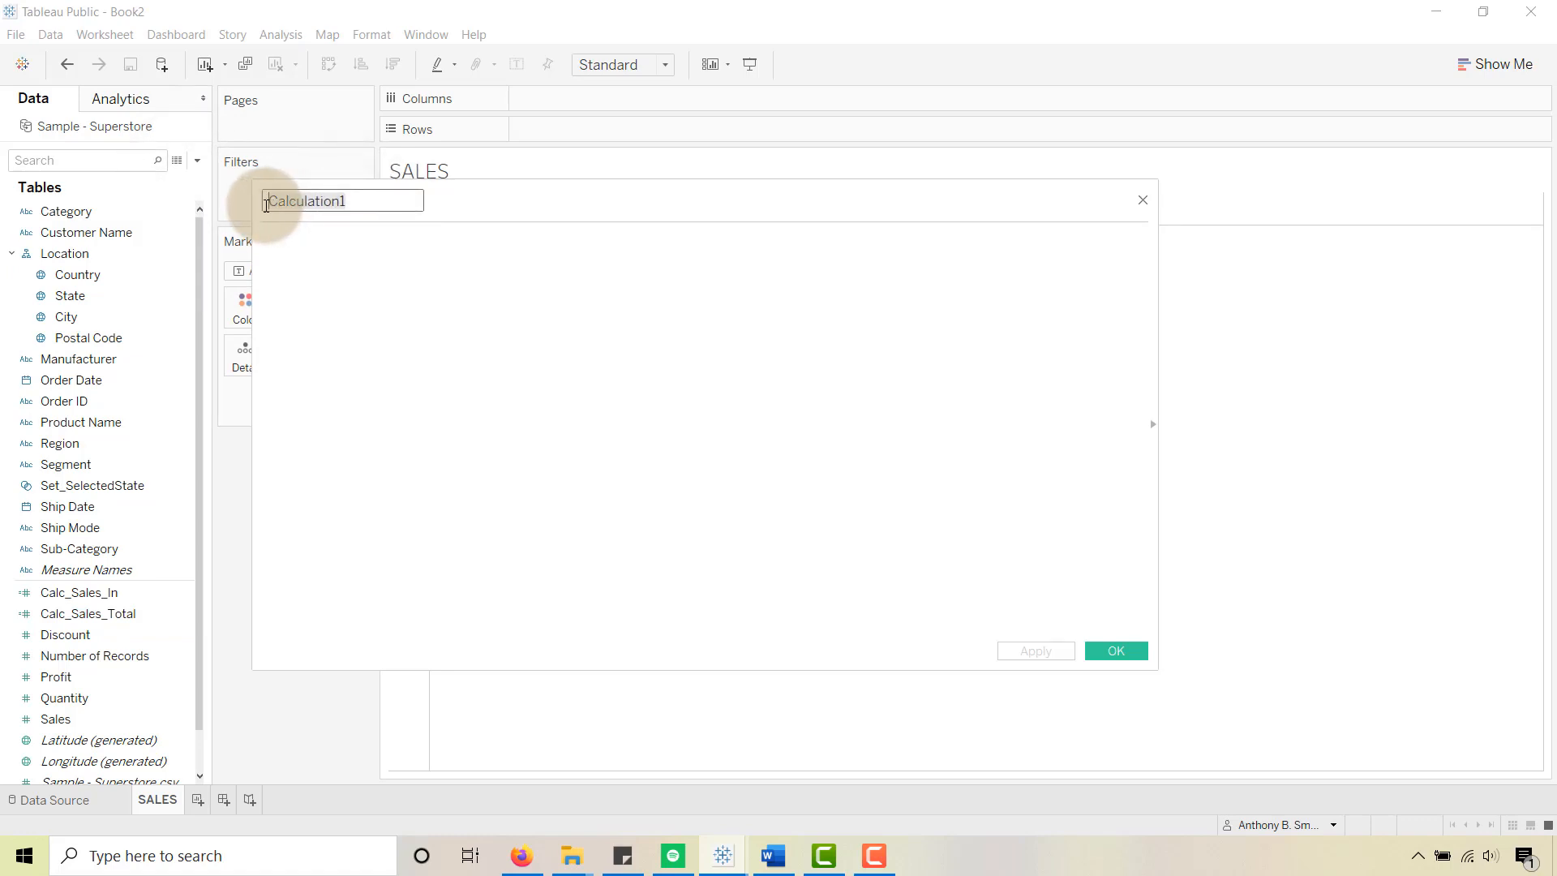
{"action": "type", "text": "Calc_"}
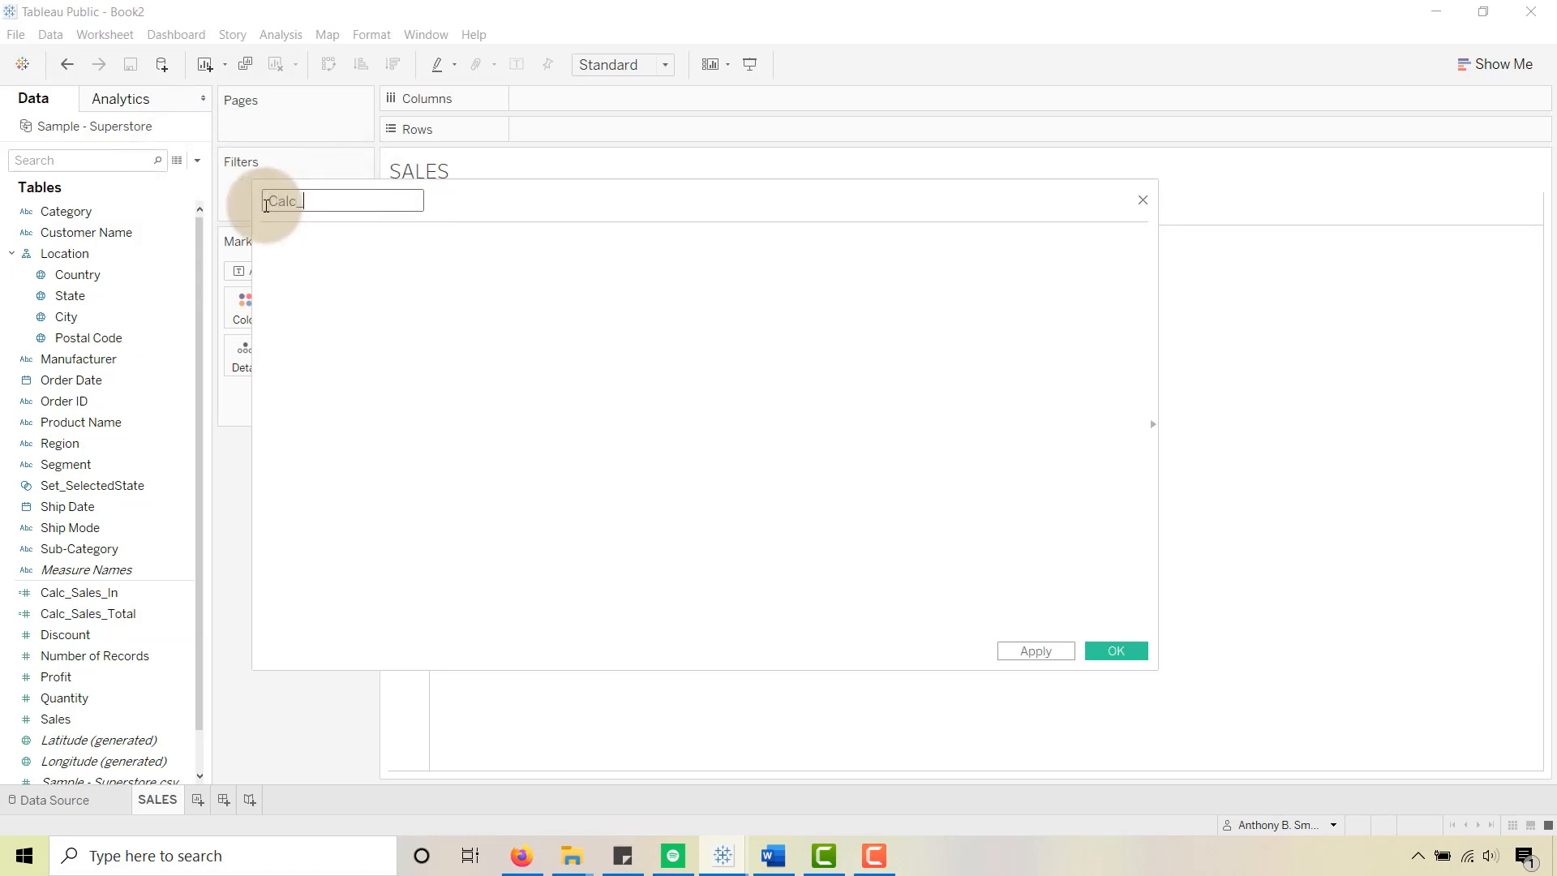
{"action": "type", "text": "Sales_Pct_In"}
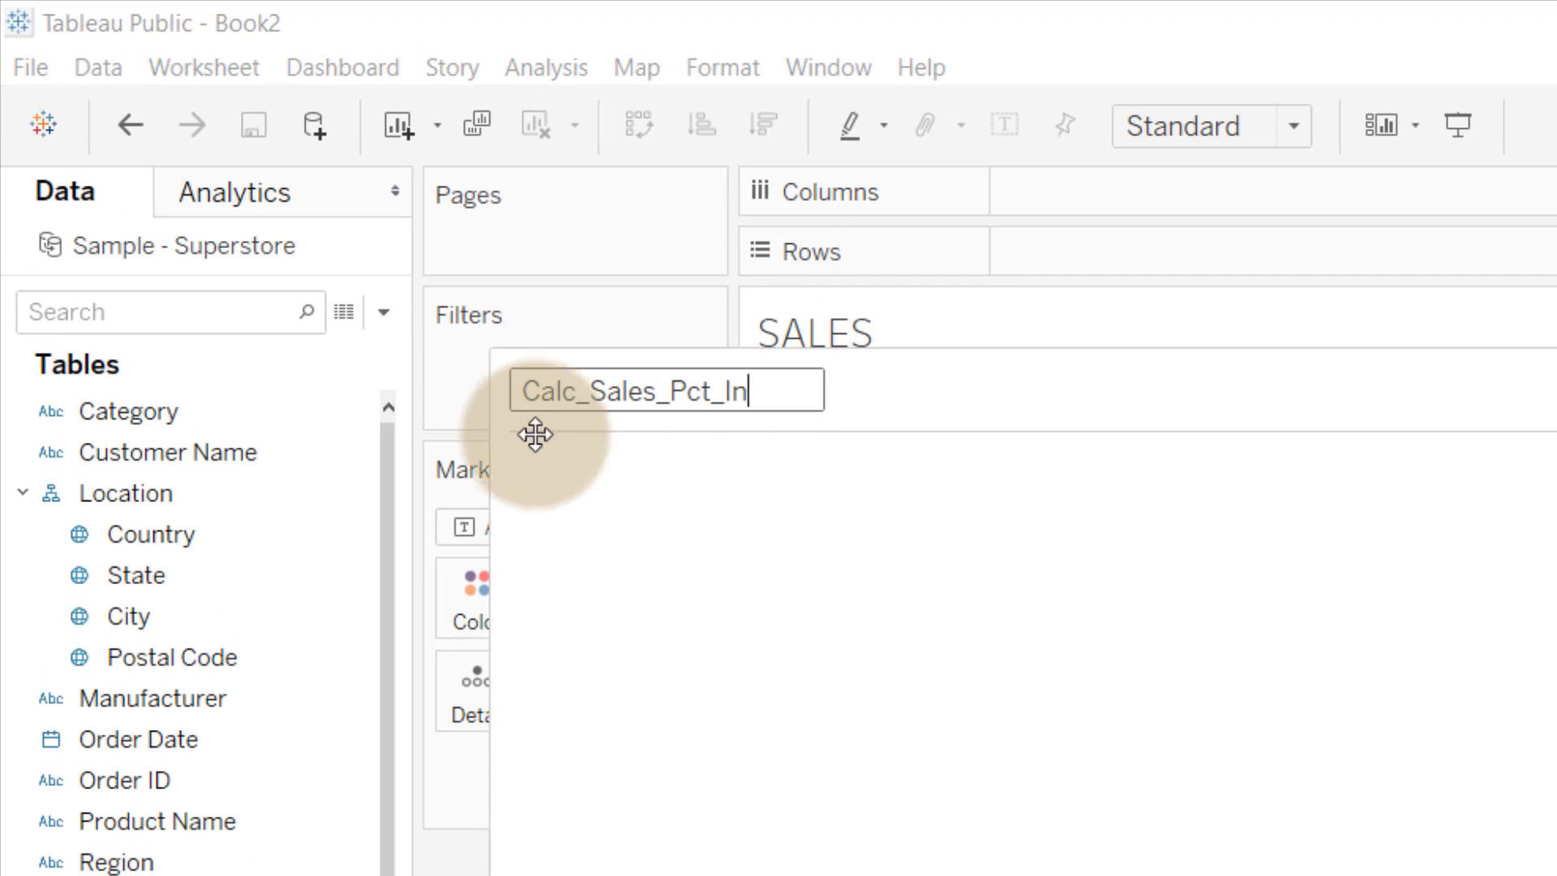
Step: Define Calc_Sales_Pct_In as [Calc_Sales_In] / [Calc_Sales_Total] and save the calculated field
{"action": "left_click_drag", "start_coordinate": [535, 435], "coordinate": [1206, 421]}
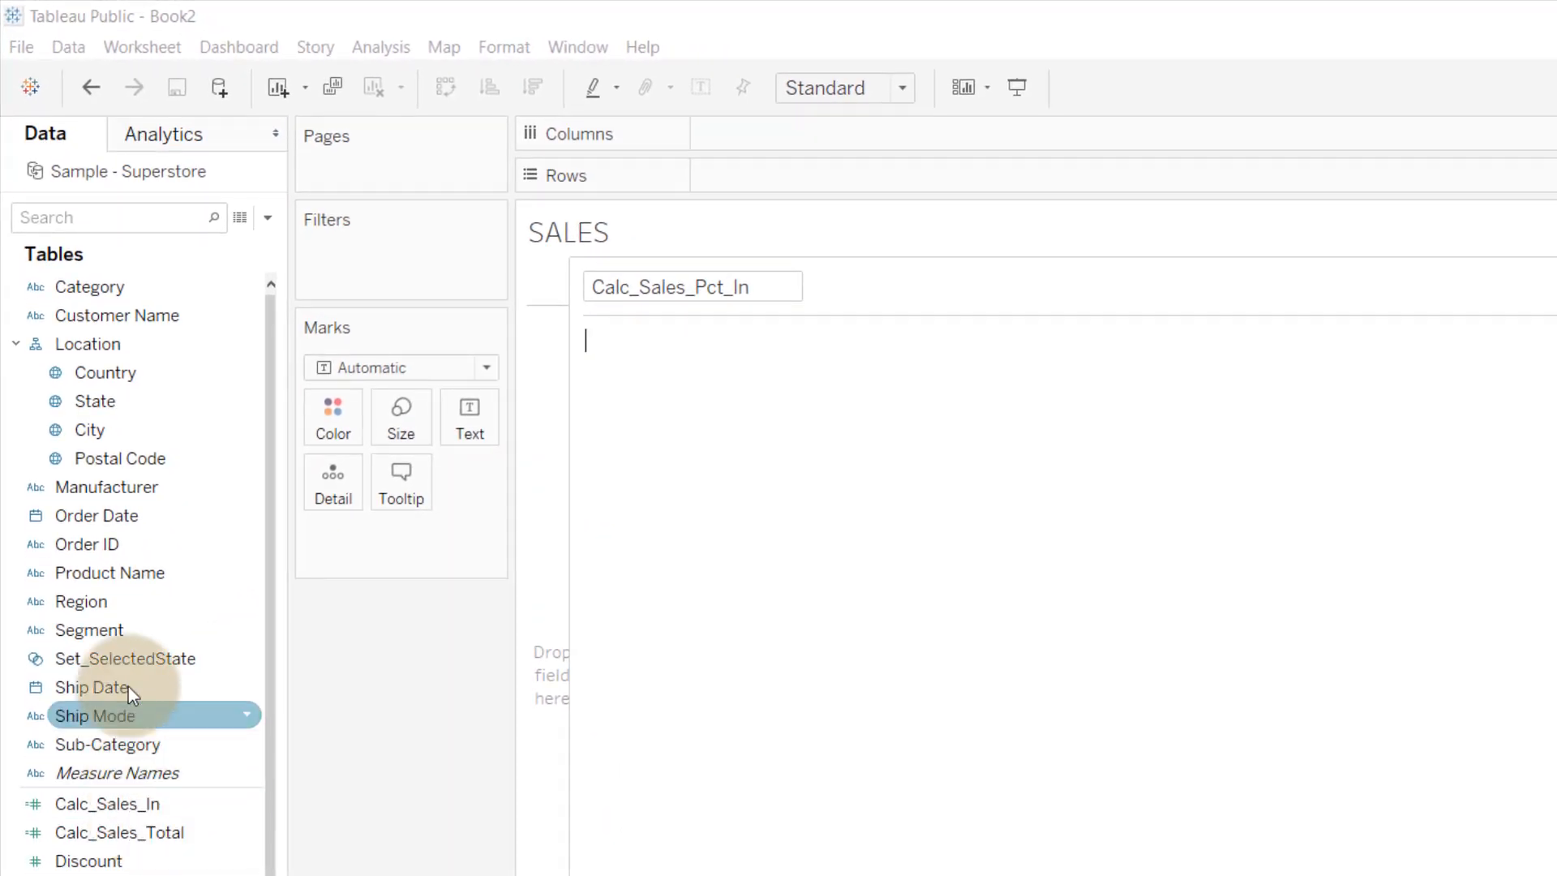
{"action": "scroll", "coordinate": [146, 570], "scroll_direction": "down", "scroll_amount": 1}
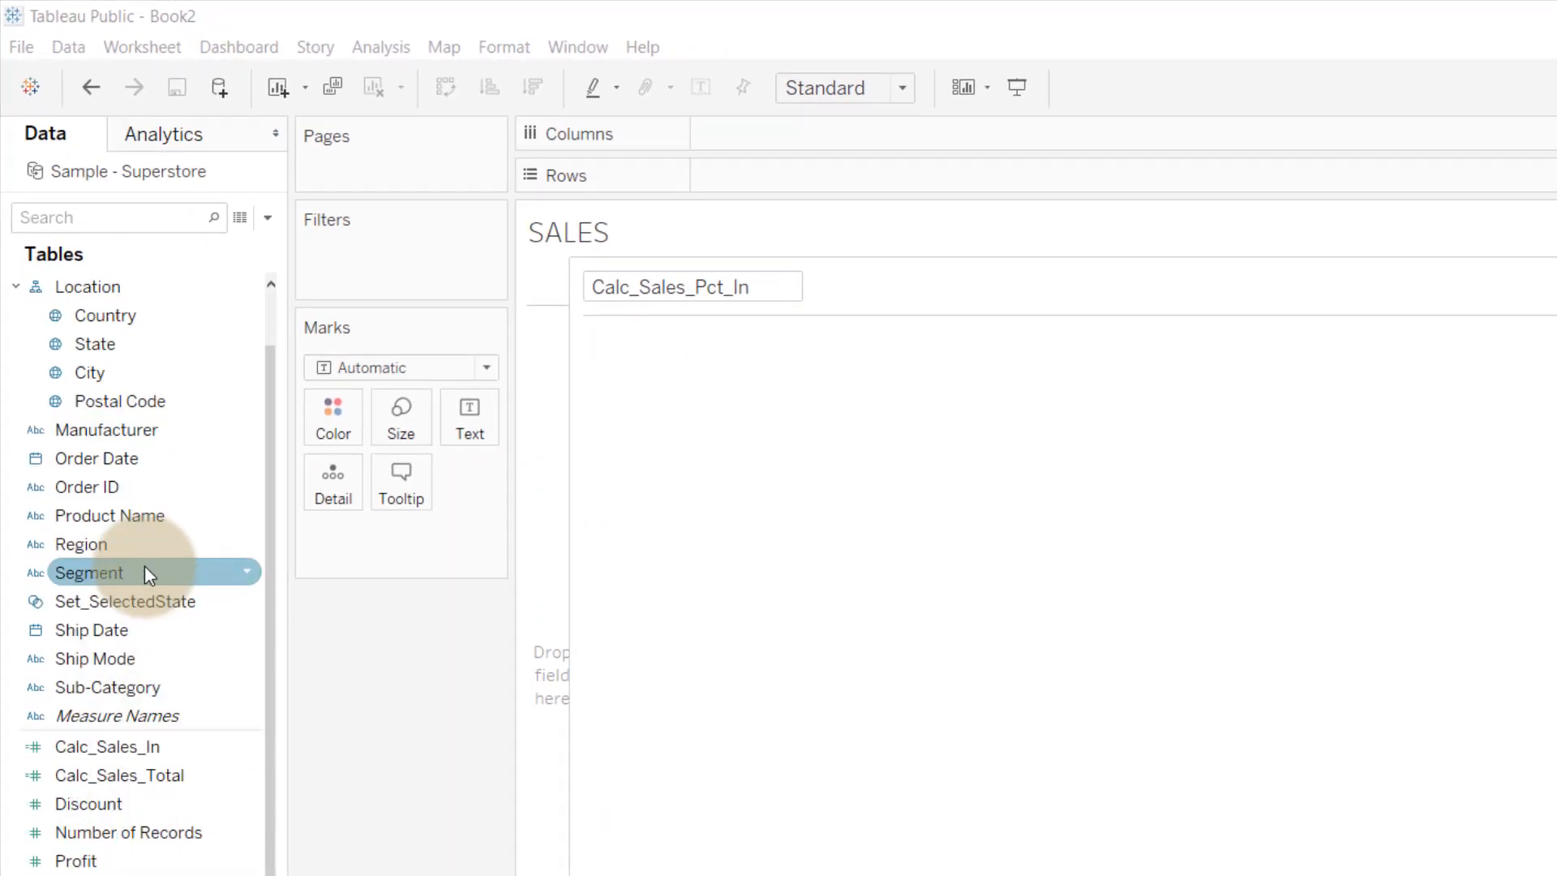
{"action": "left_click_drag", "start_coordinate": [118, 754], "coordinate": [771, 389]}
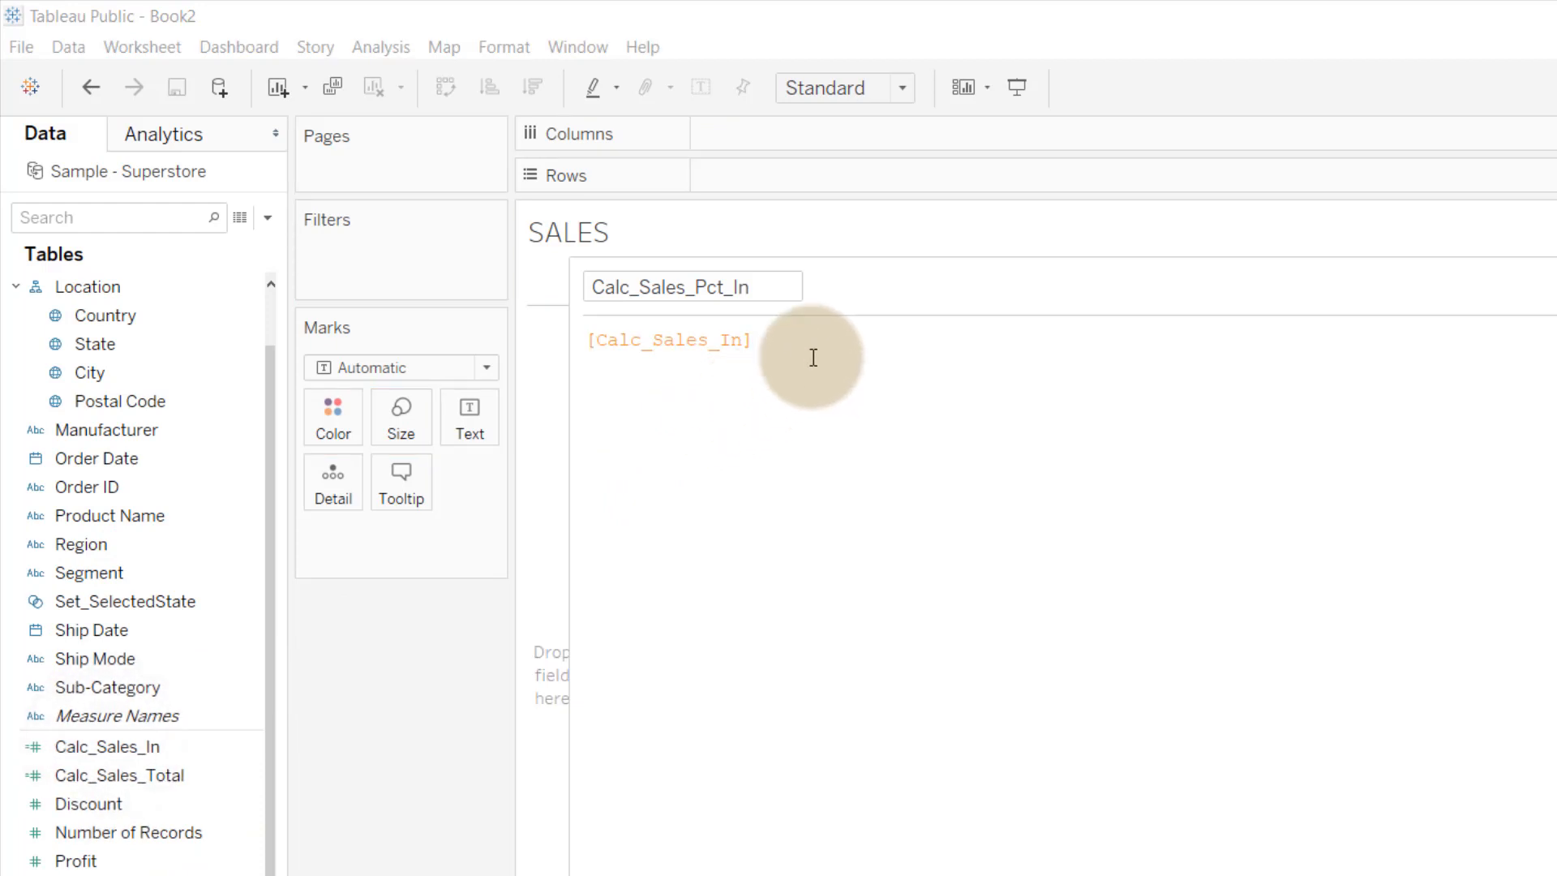
{"action": "type", "text": "/"}
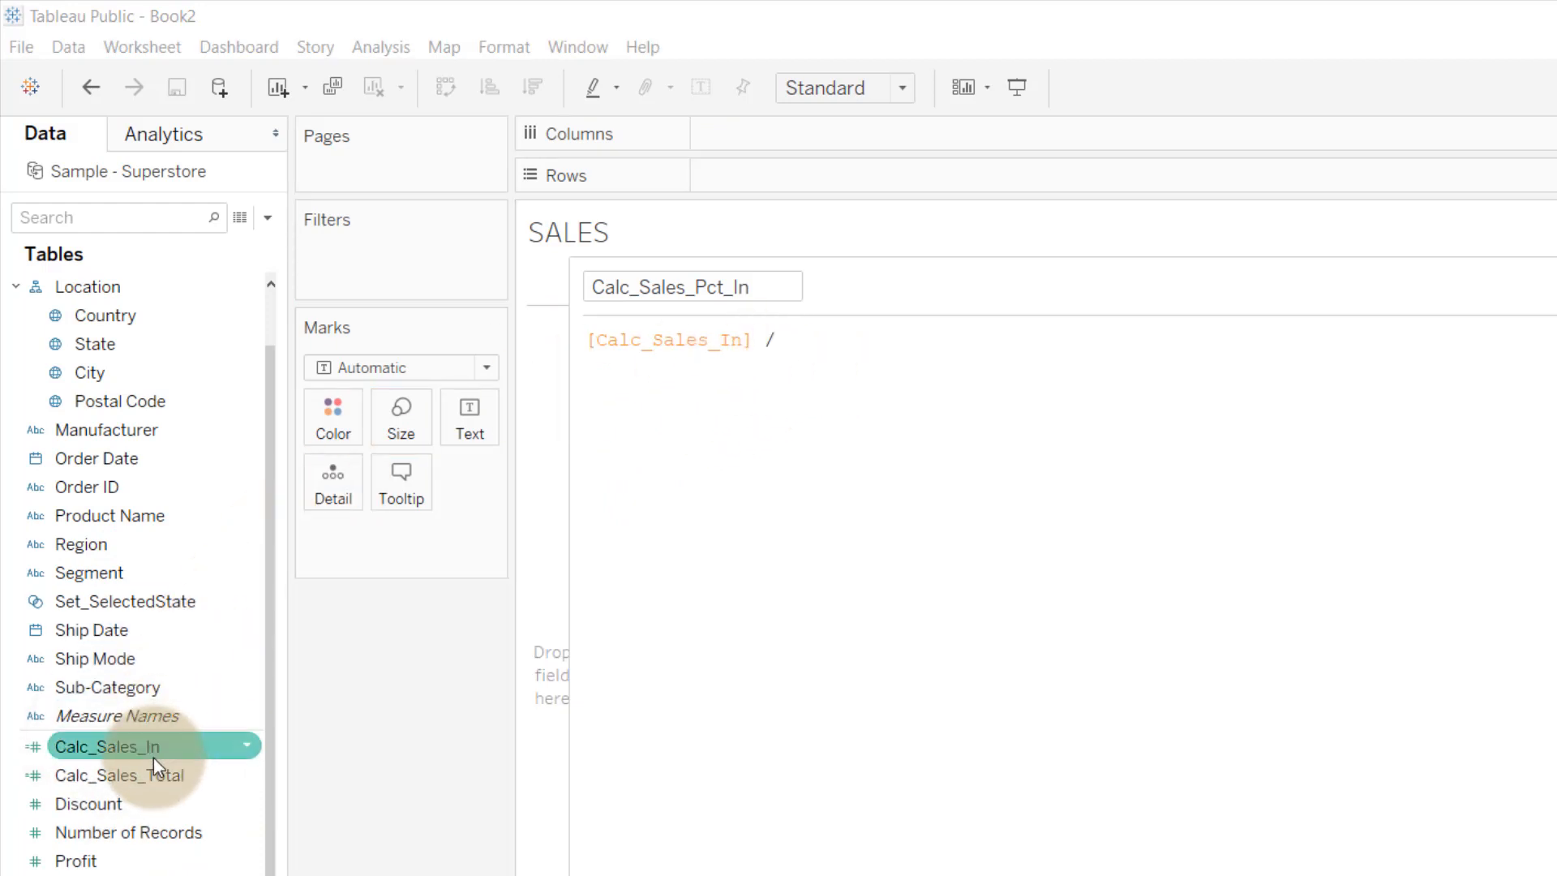
{"action": "left_click_drag", "start_coordinate": [149, 779], "coordinate": [983, 386]}
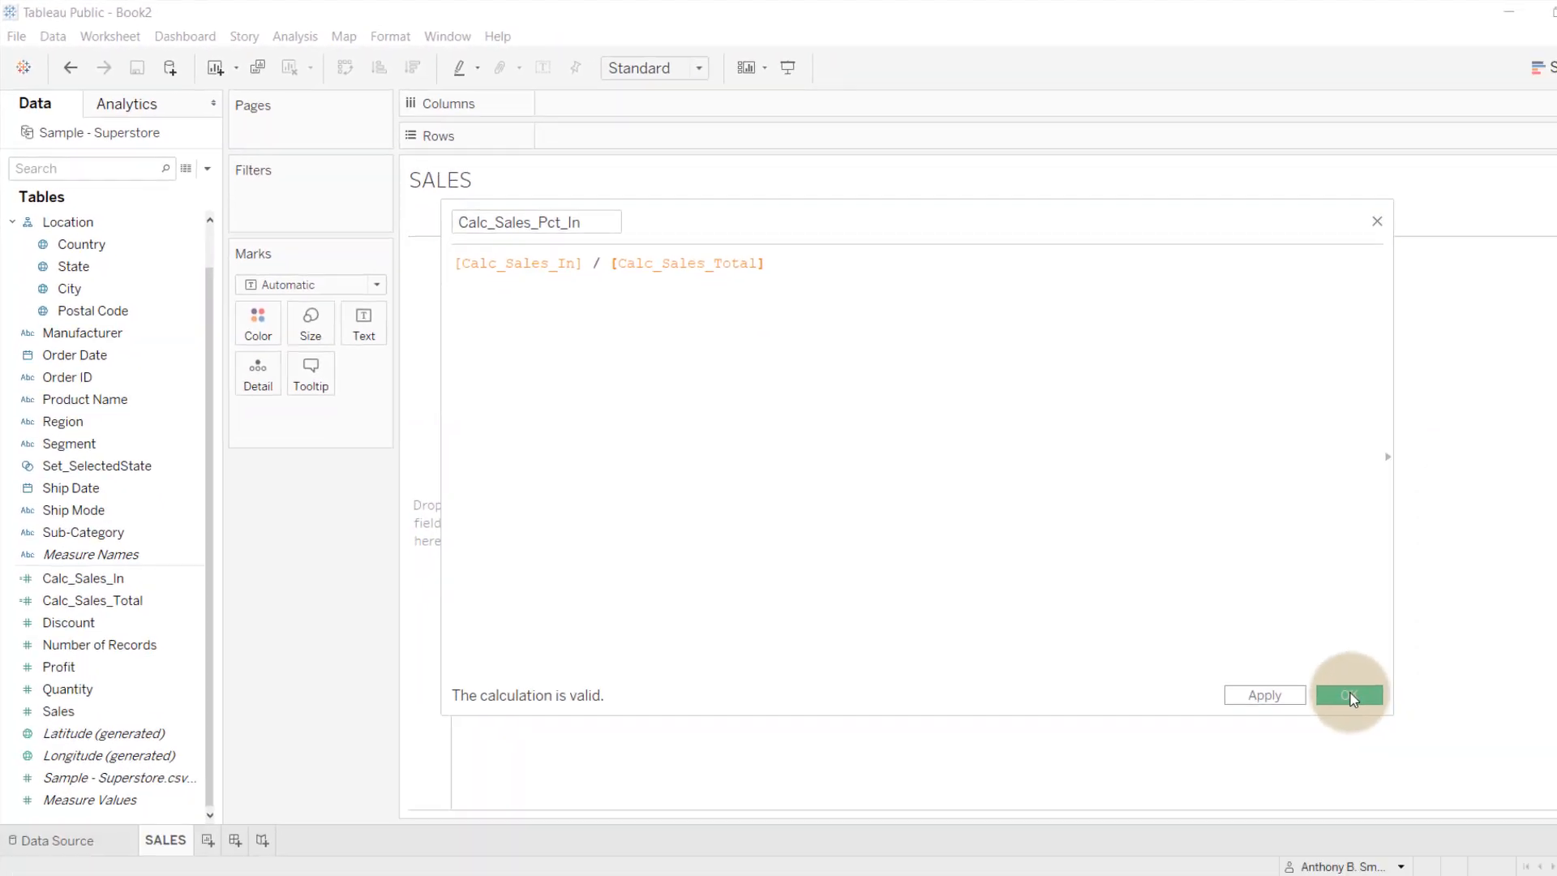
{"action": "left_click", "coordinate": [1349, 696]}
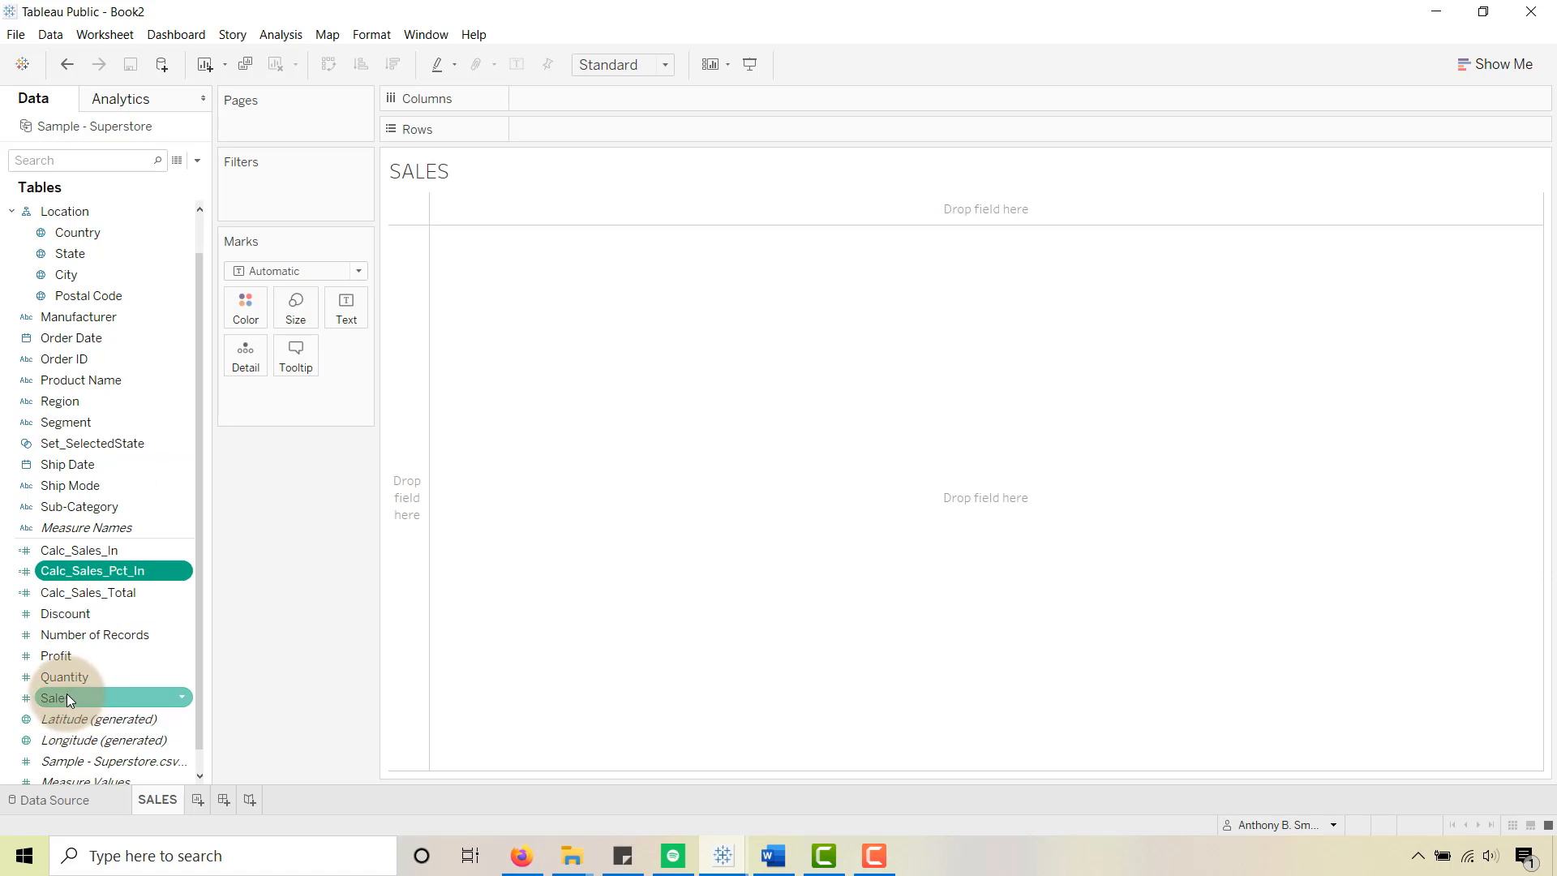
Step: Build a horizontal bar of total Sales on the SALES sheet and color it by Set_SelectedState
{"action": "left_click_drag", "start_coordinate": [66, 696], "coordinate": [552, 90]}
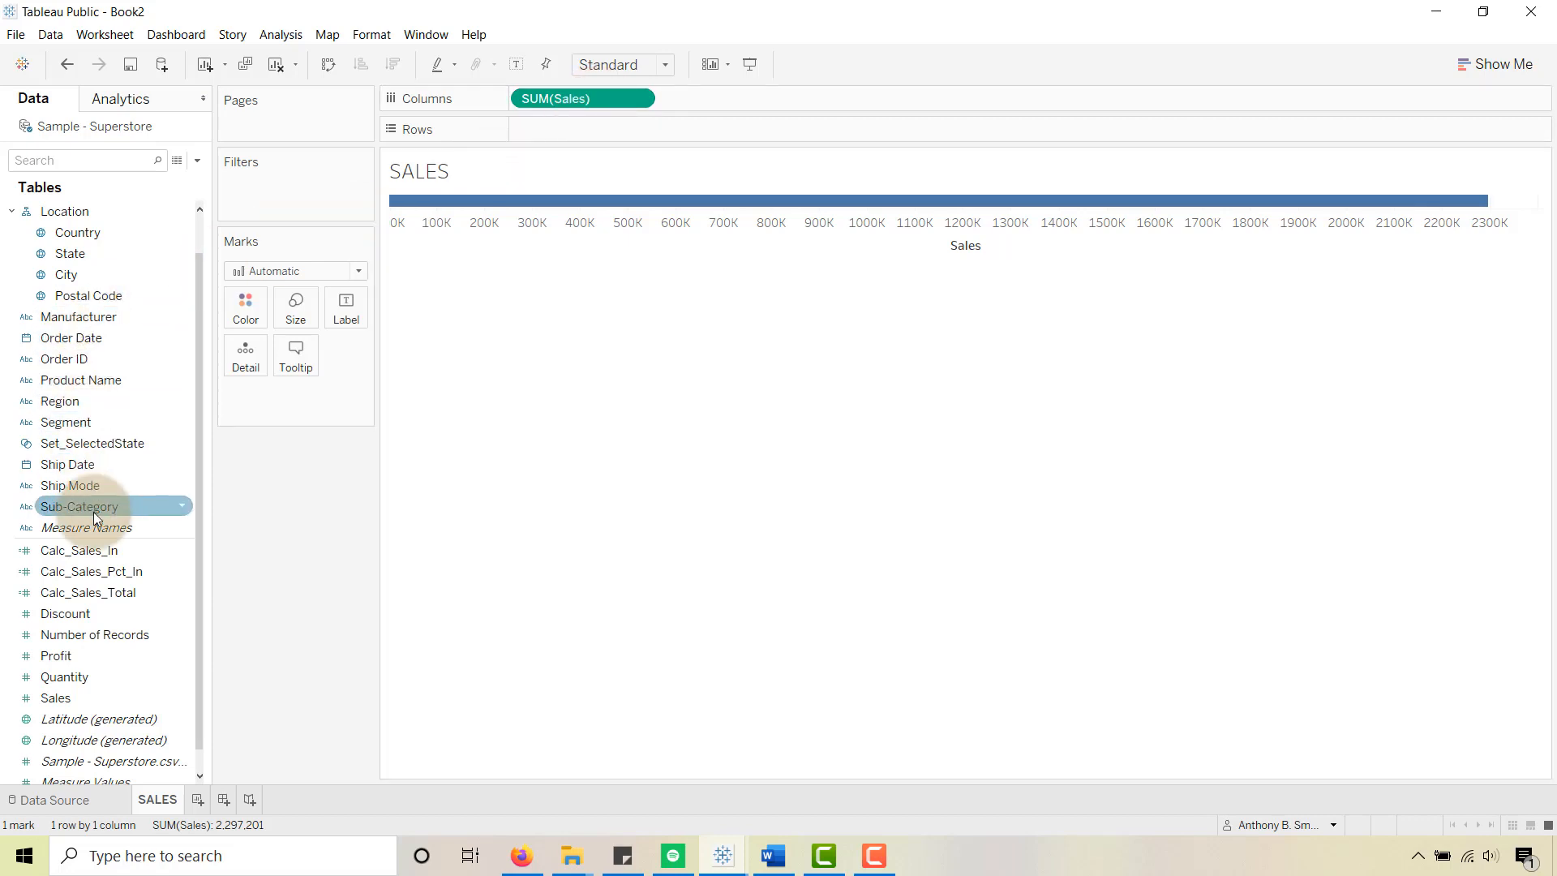
{"action": "left_click", "coordinate": [81, 556]}
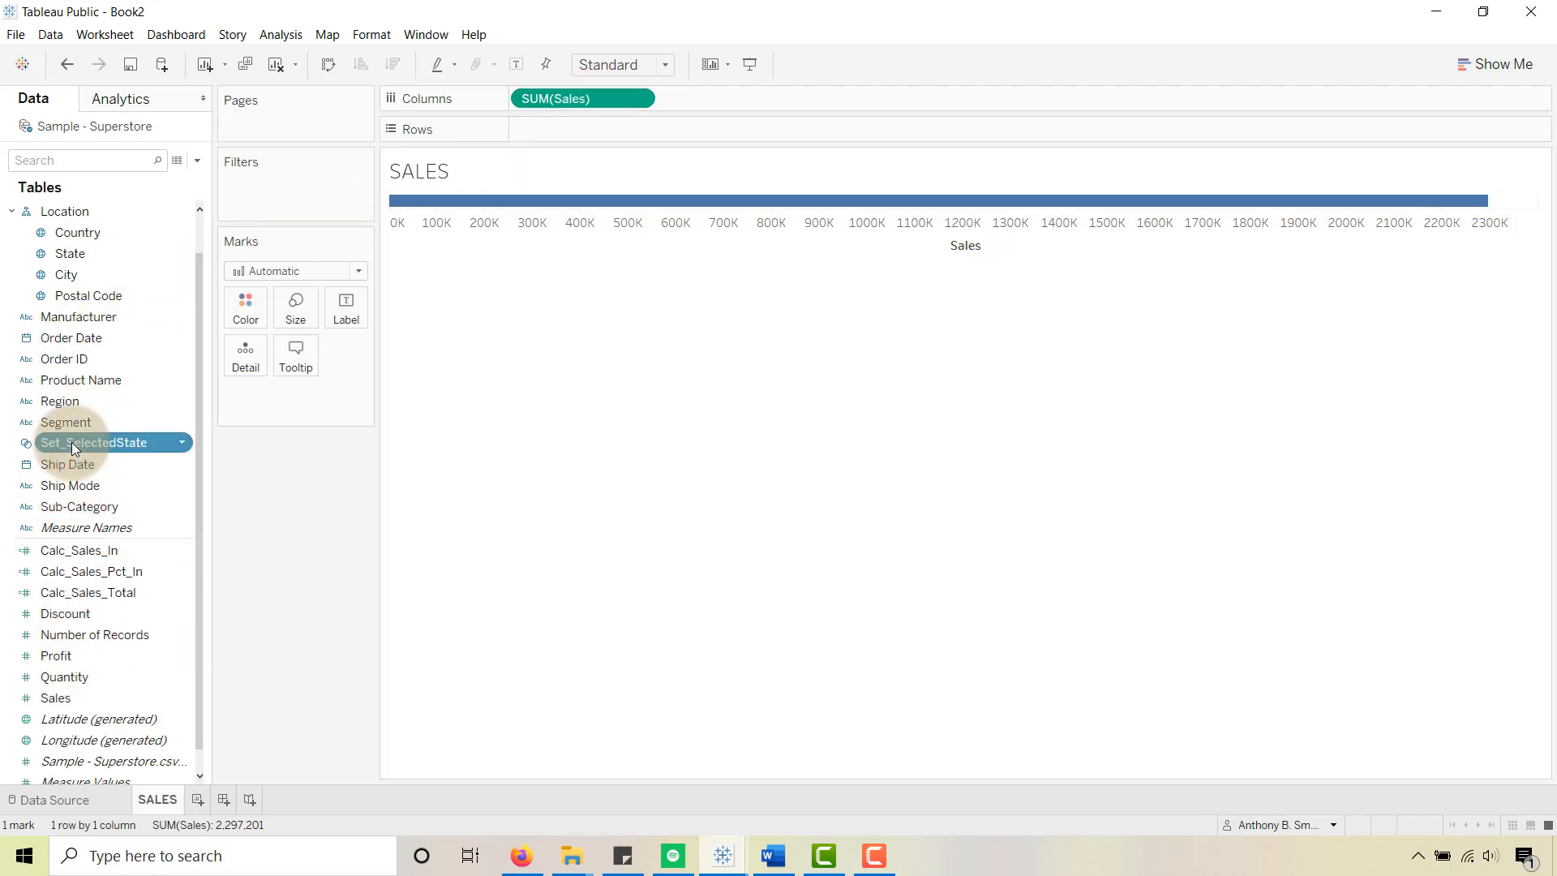
{"action": "left_click_drag", "start_coordinate": [72, 442], "coordinate": [245, 309]}
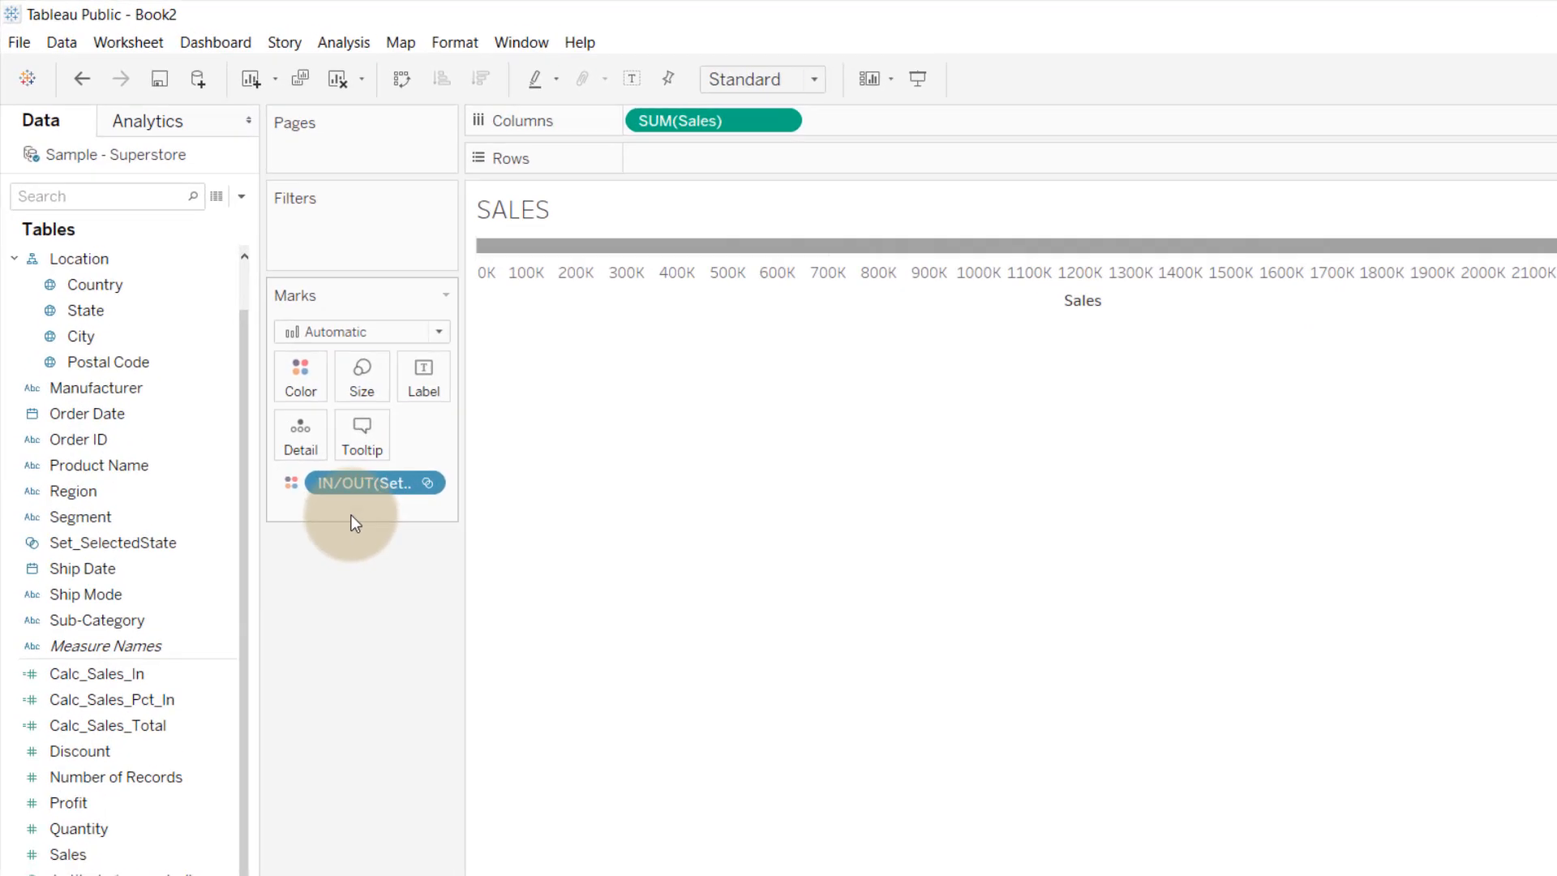
Step: Show the Set_SelectedState control on the sheet and include California, Georgia and Illinois in the set
{"action": "right_click", "coordinate": [287, 392]}
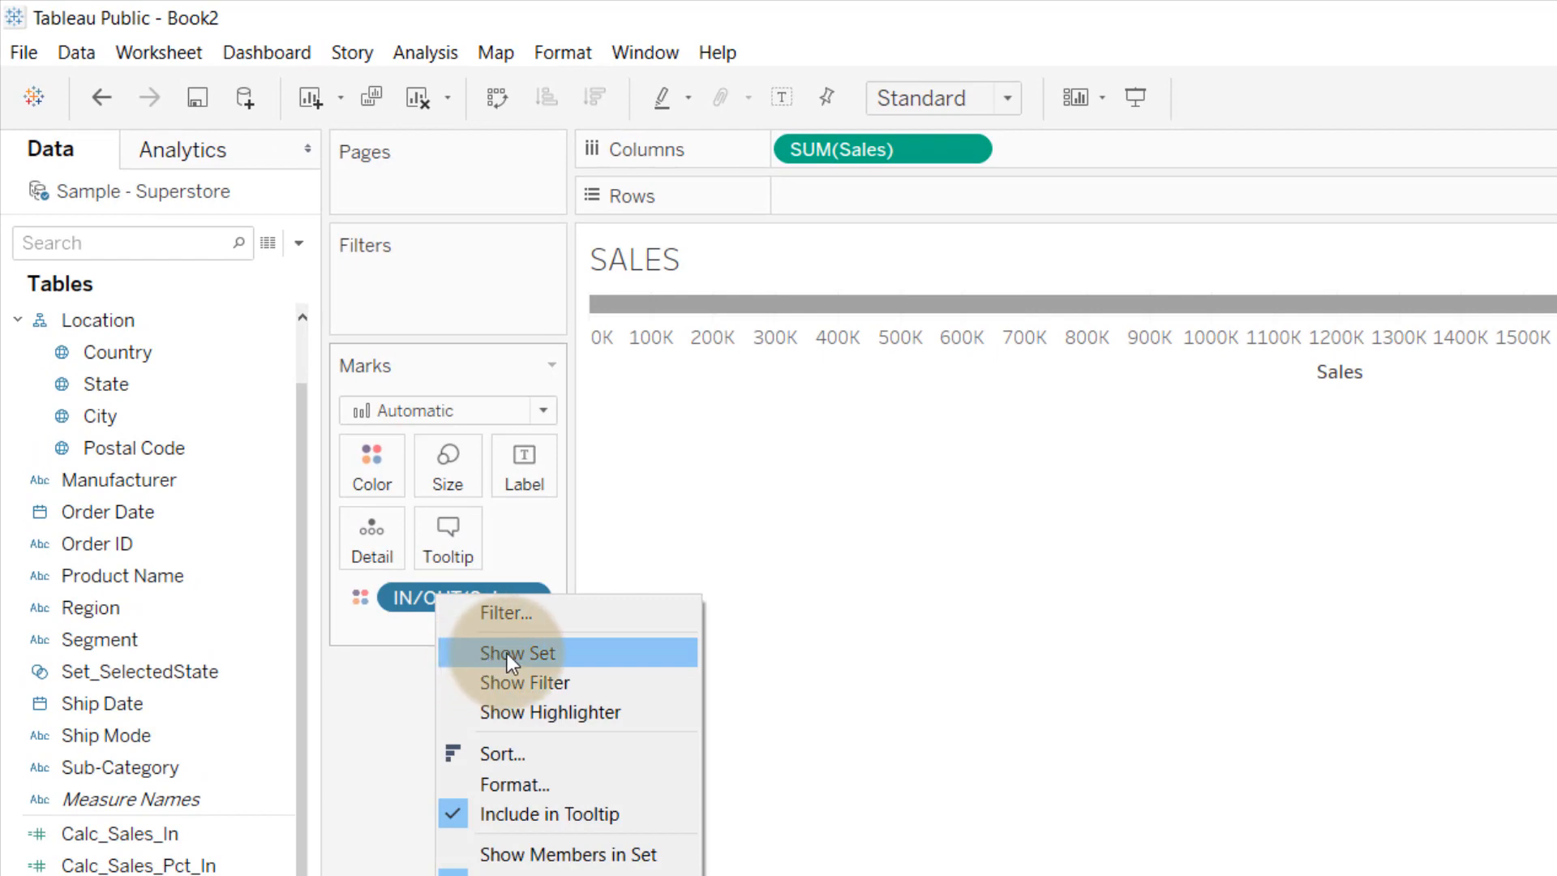
{"action": "left_click", "coordinate": [507, 653]}
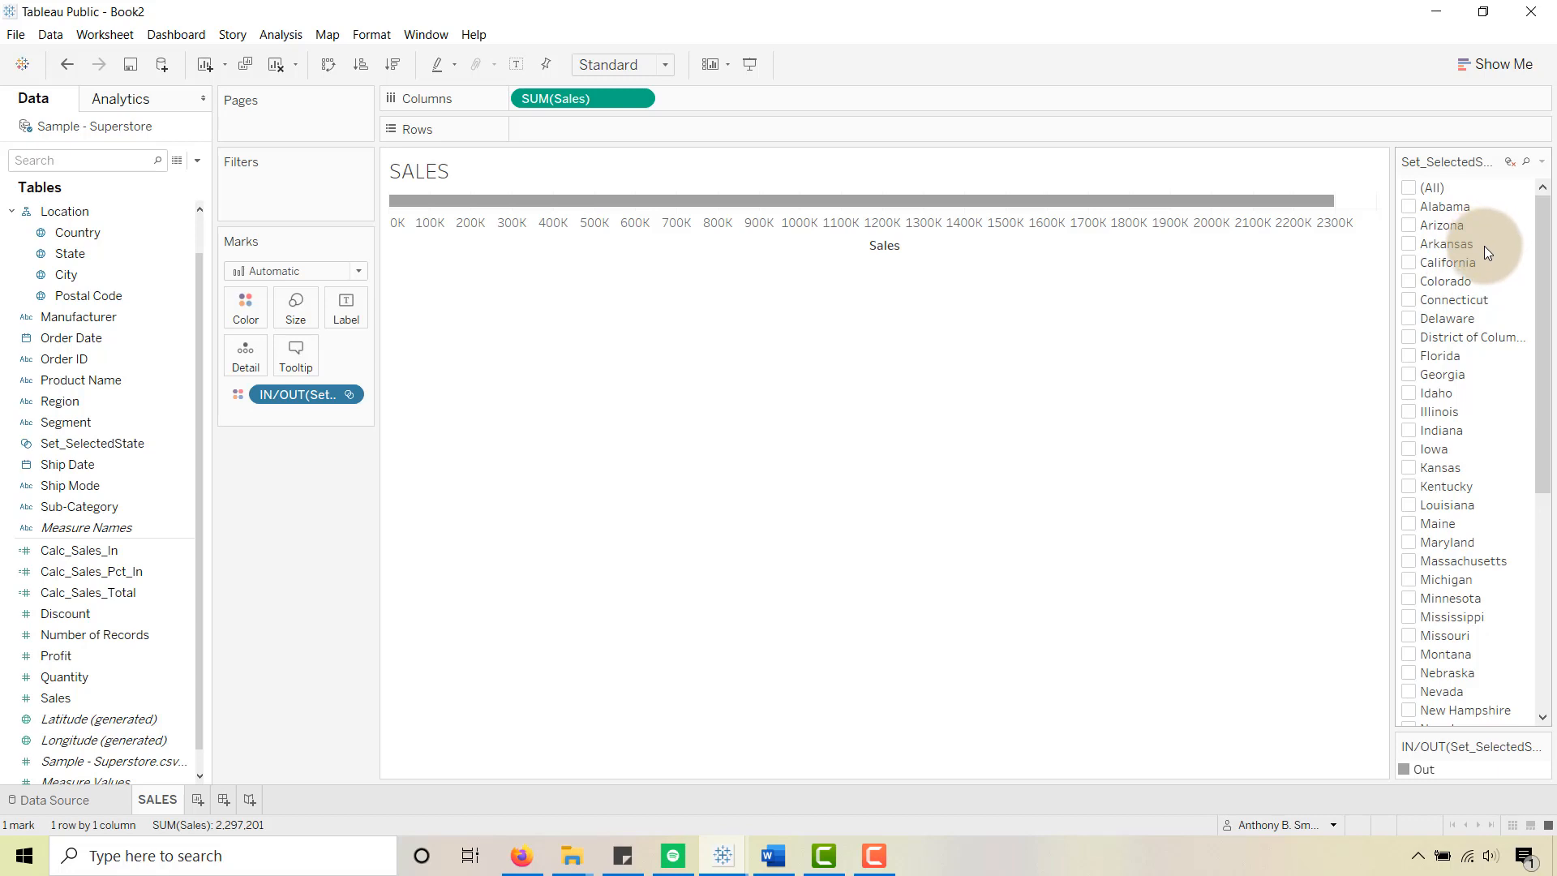
{"action": "left_click", "coordinate": [1407, 262]}
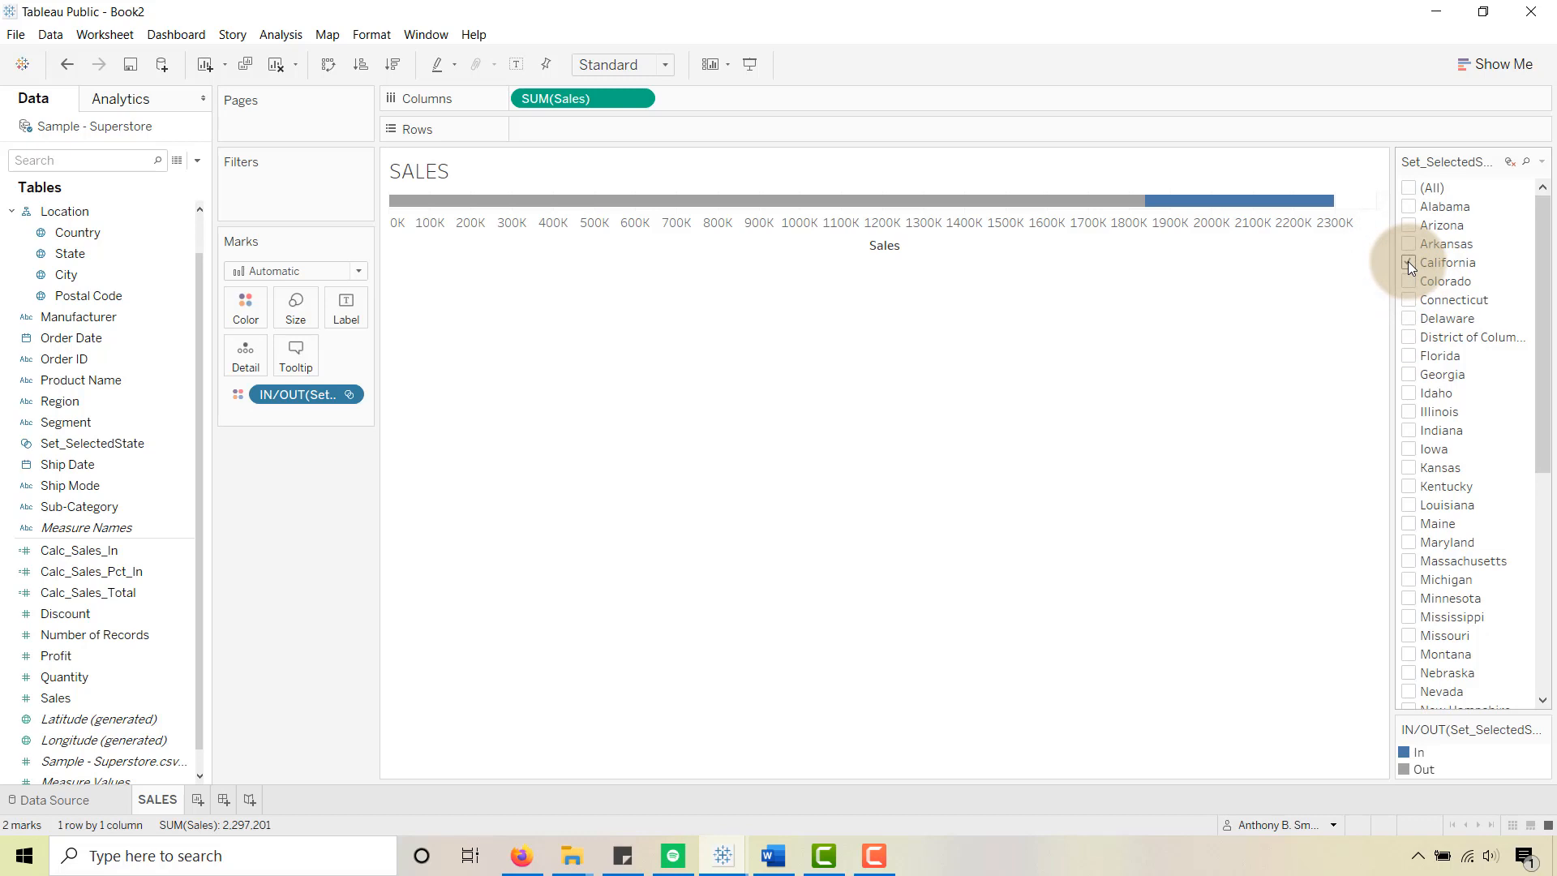
{"action": "left_click", "coordinate": [1408, 375]}
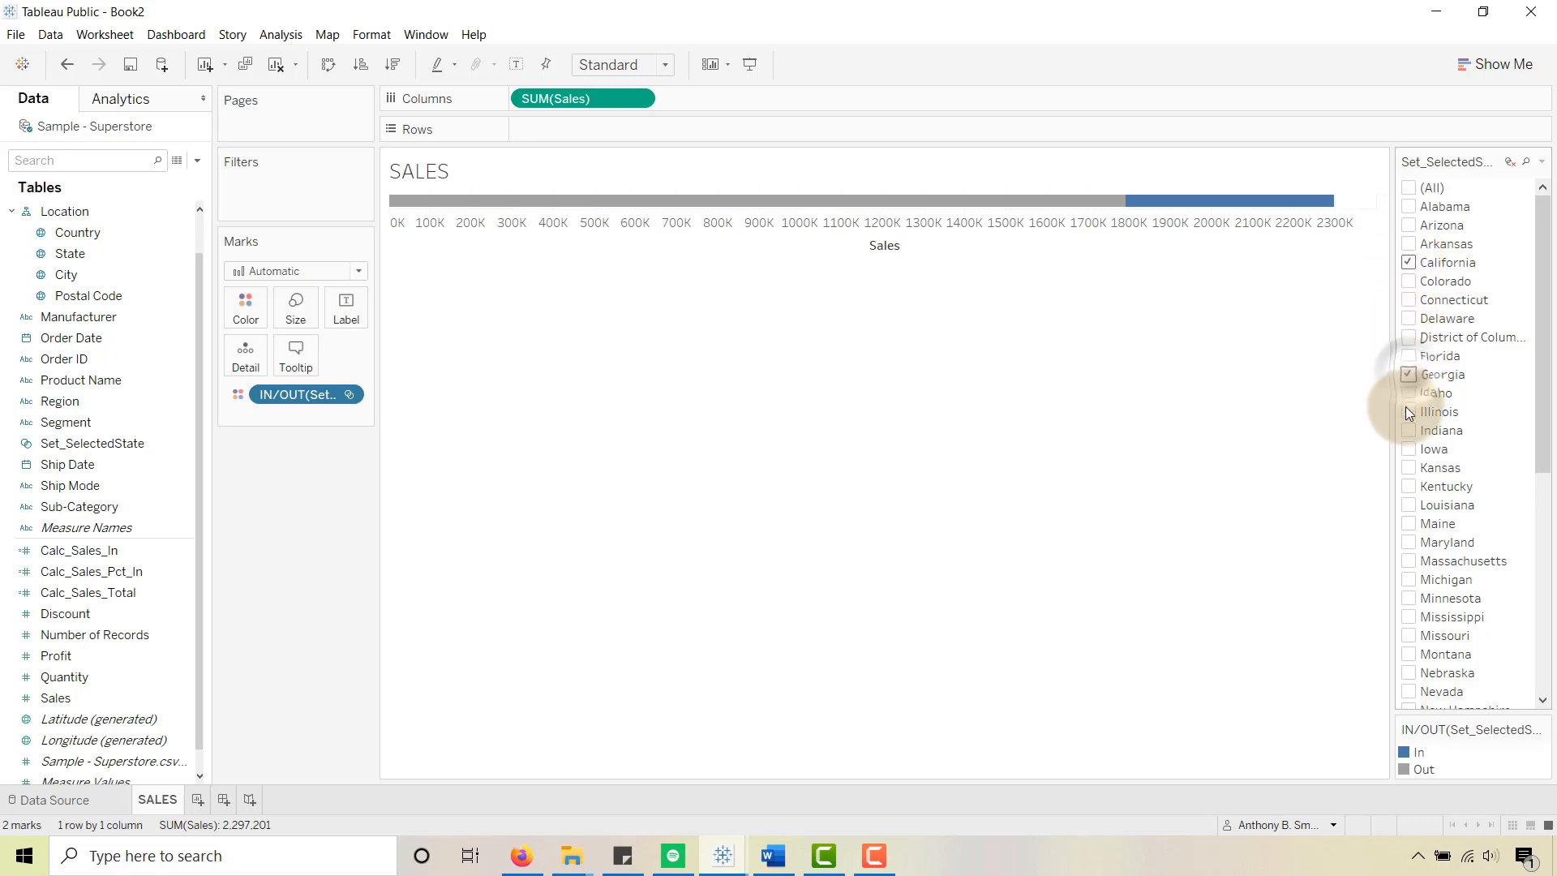
{"action": "left_click", "coordinate": [1408, 411]}
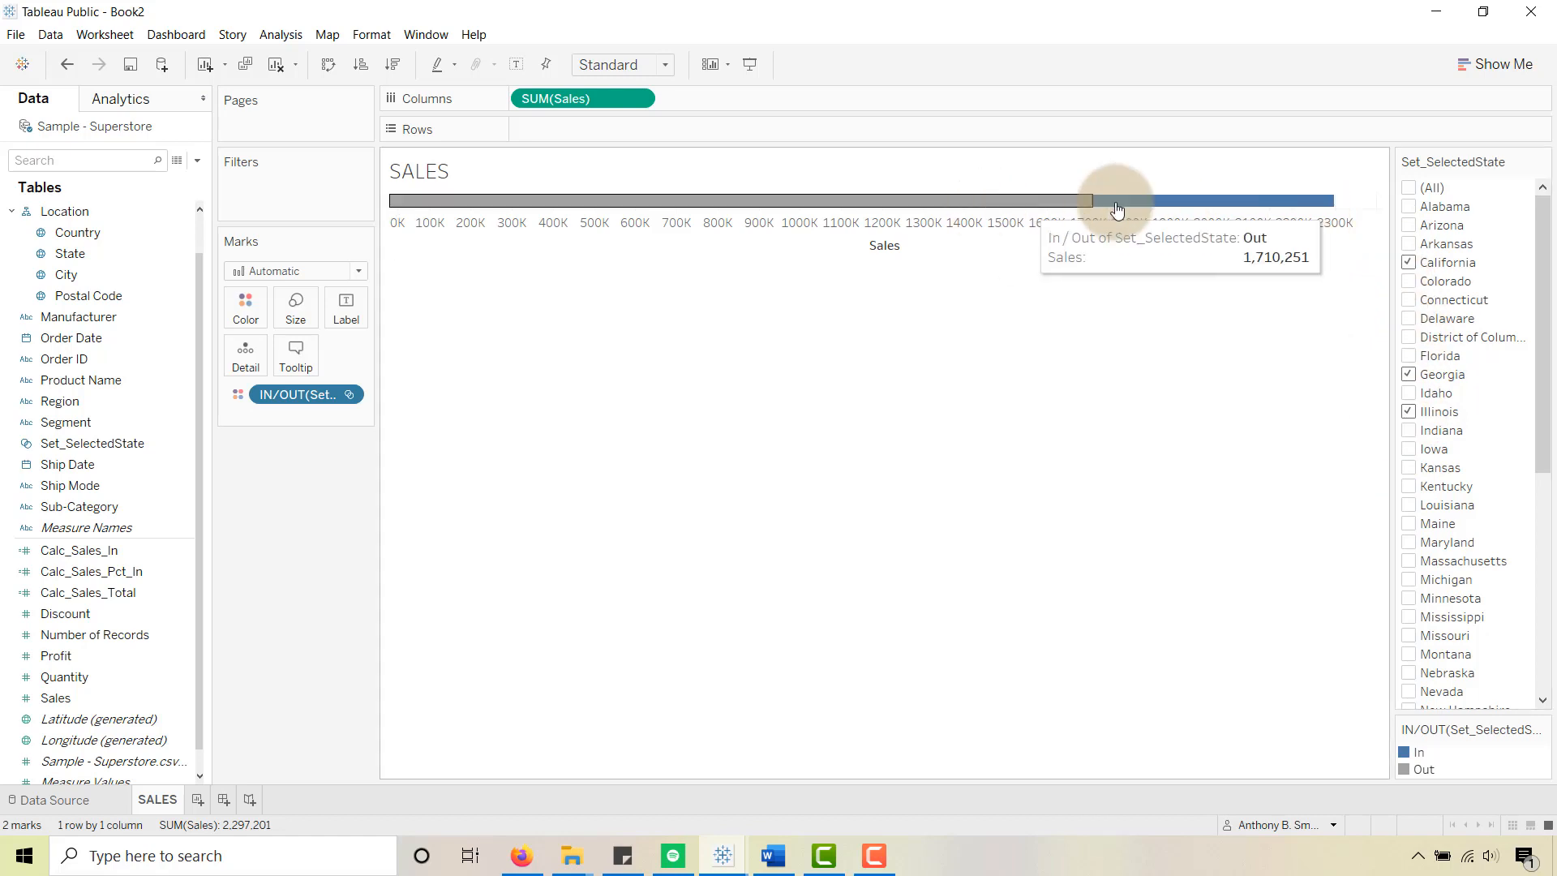
{"action": "mouse_move", "coordinate": [1120, 212]}
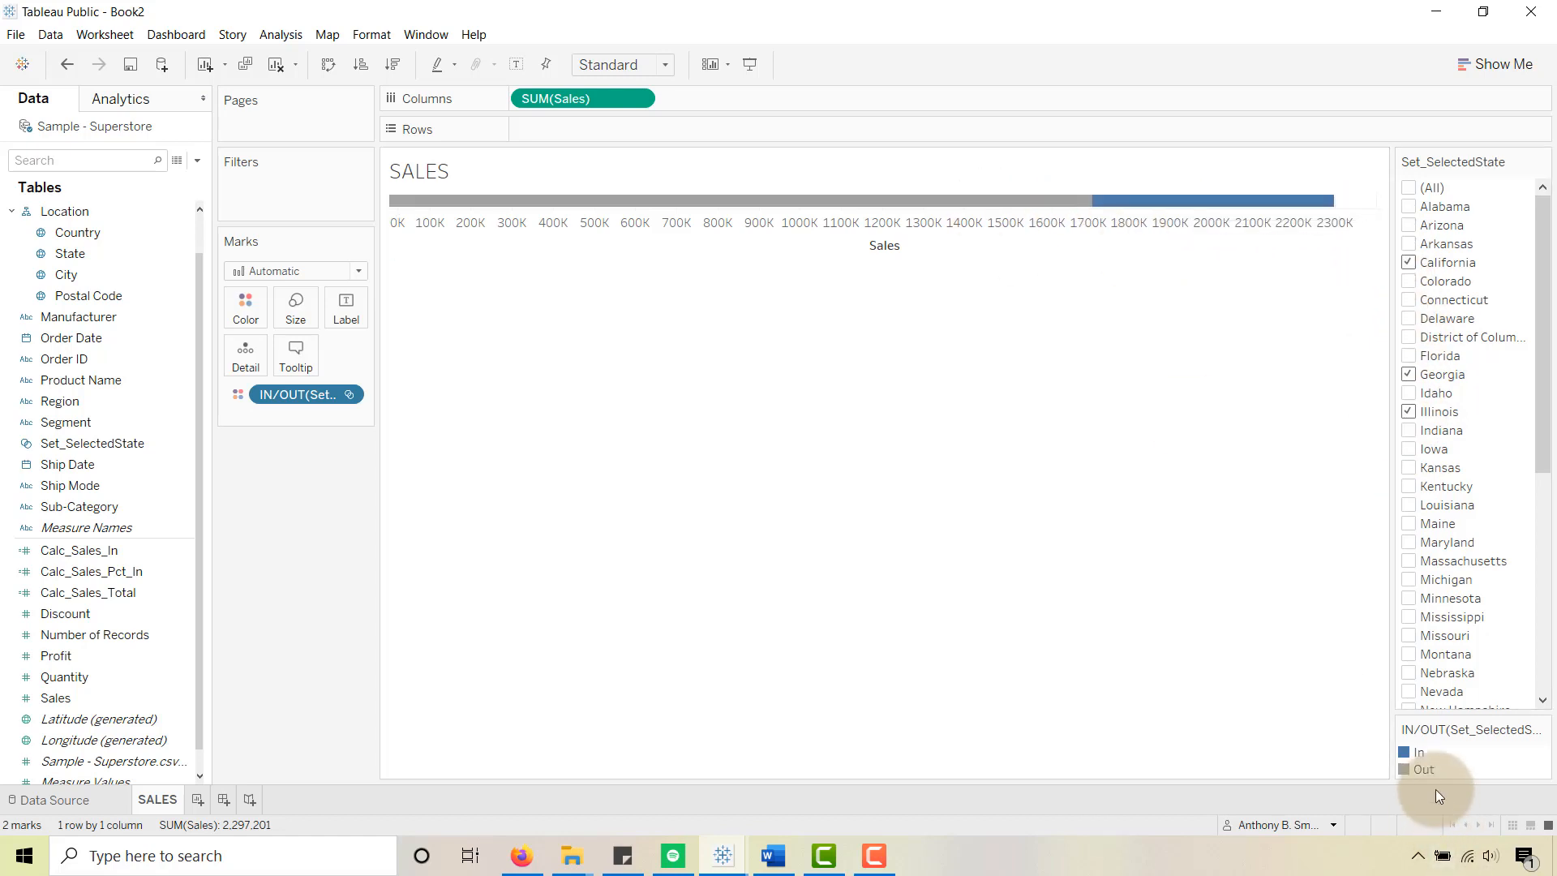
Step: Reorder the color legend so In comes below Out, and remove Illinois from the selected states
{"action": "left_click", "coordinate": [1407, 751]}
{"action": "left_click_drag", "start_coordinate": [1409, 766], "coordinate": [1409, 773]}
{"action": "mouse_move", "coordinate": [533, 209]}
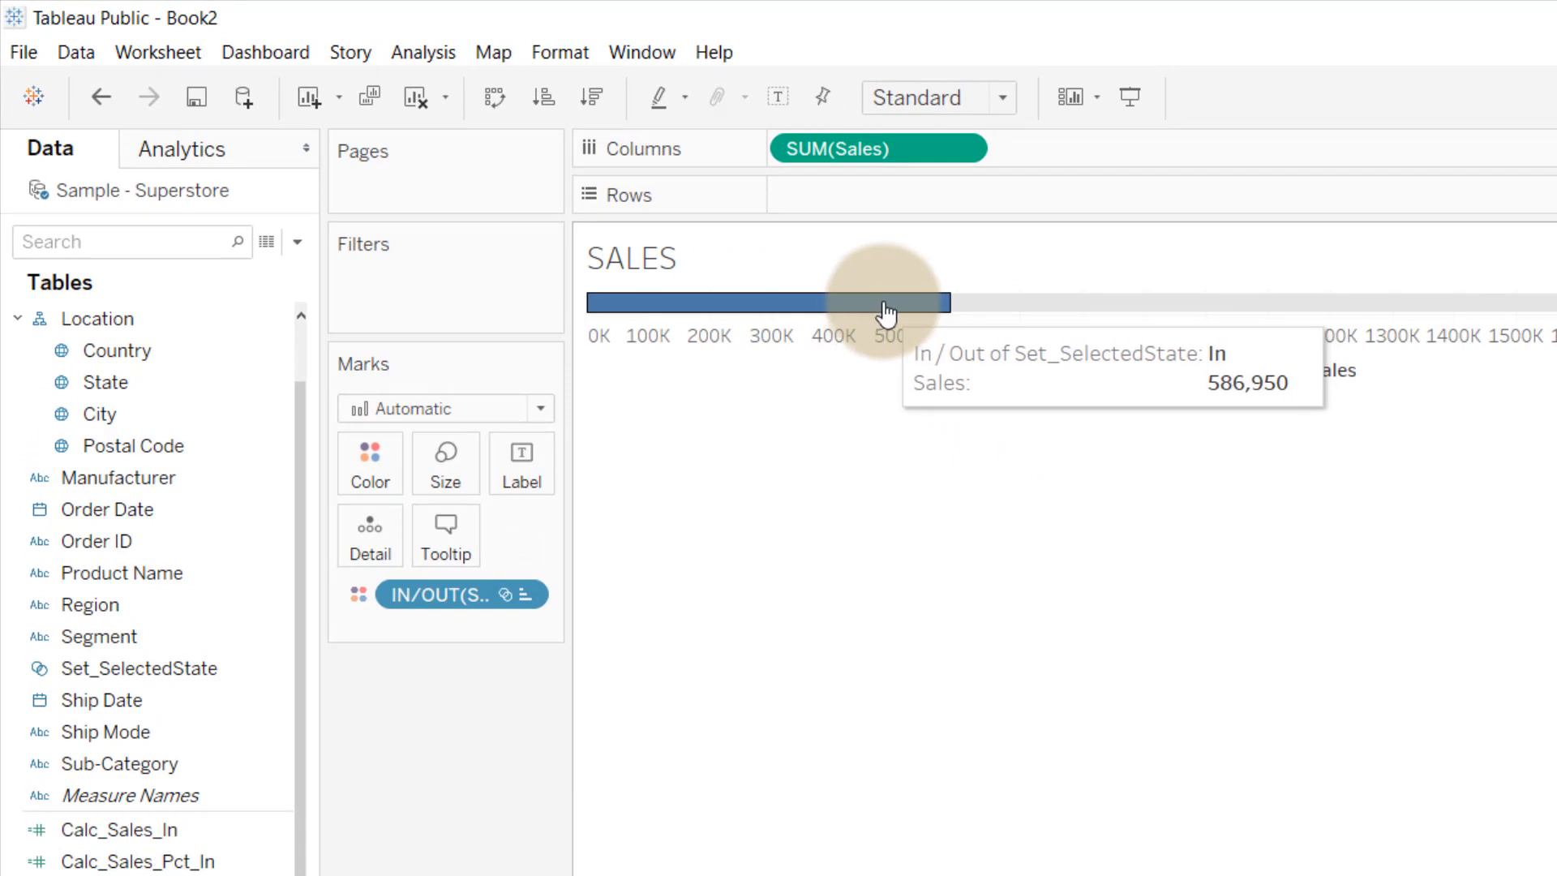
{"action": "mouse_move", "coordinate": [983, 308]}
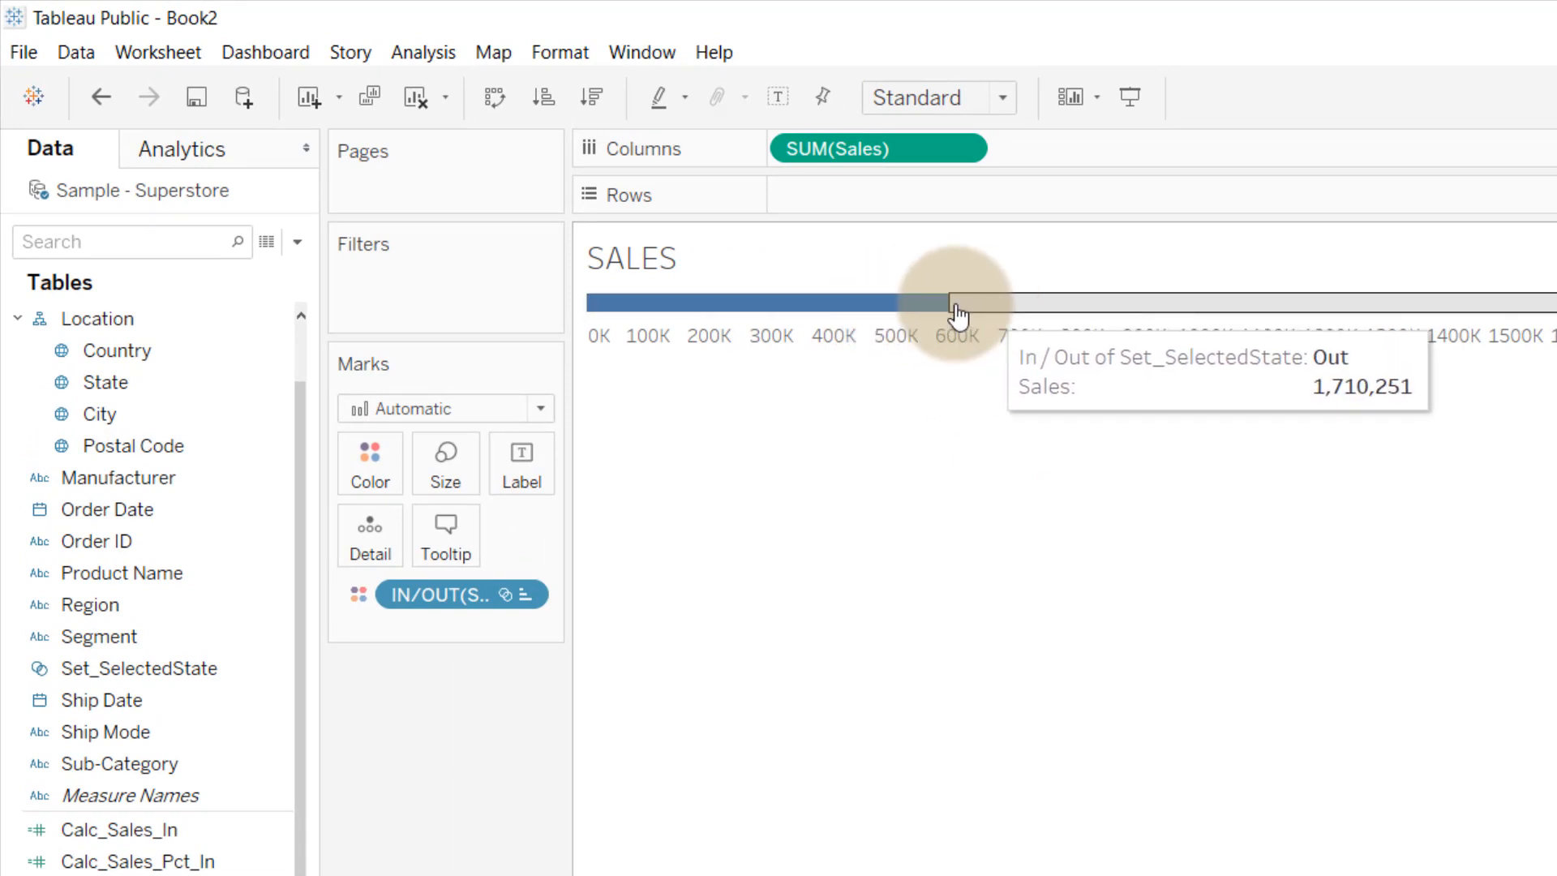
{"action": "mouse_move", "coordinate": [910, 326]}
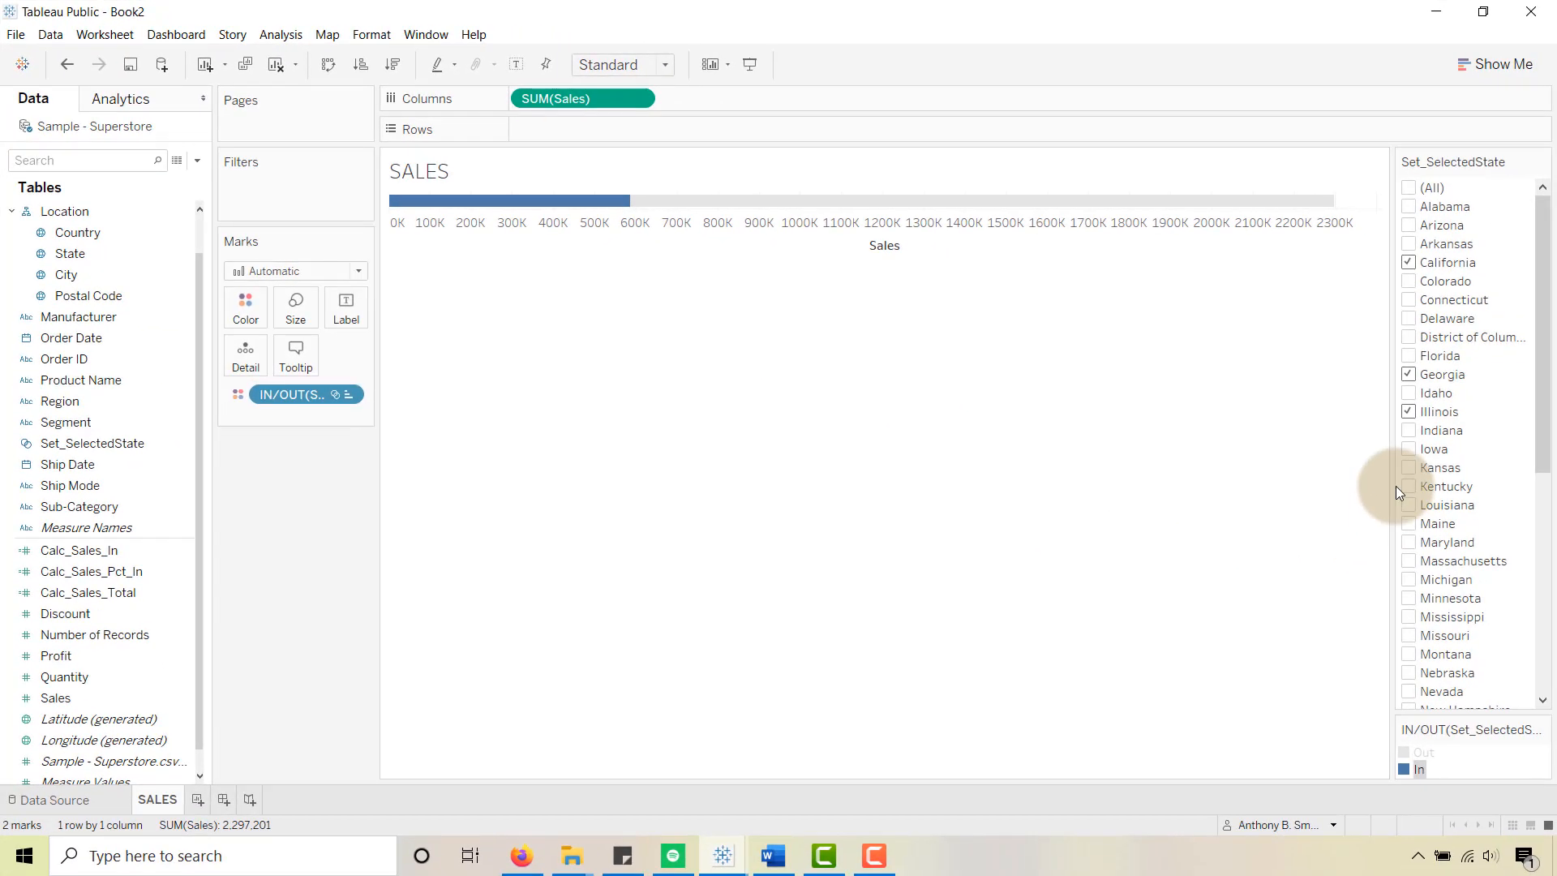
{"action": "left_click", "coordinate": [1408, 411]}
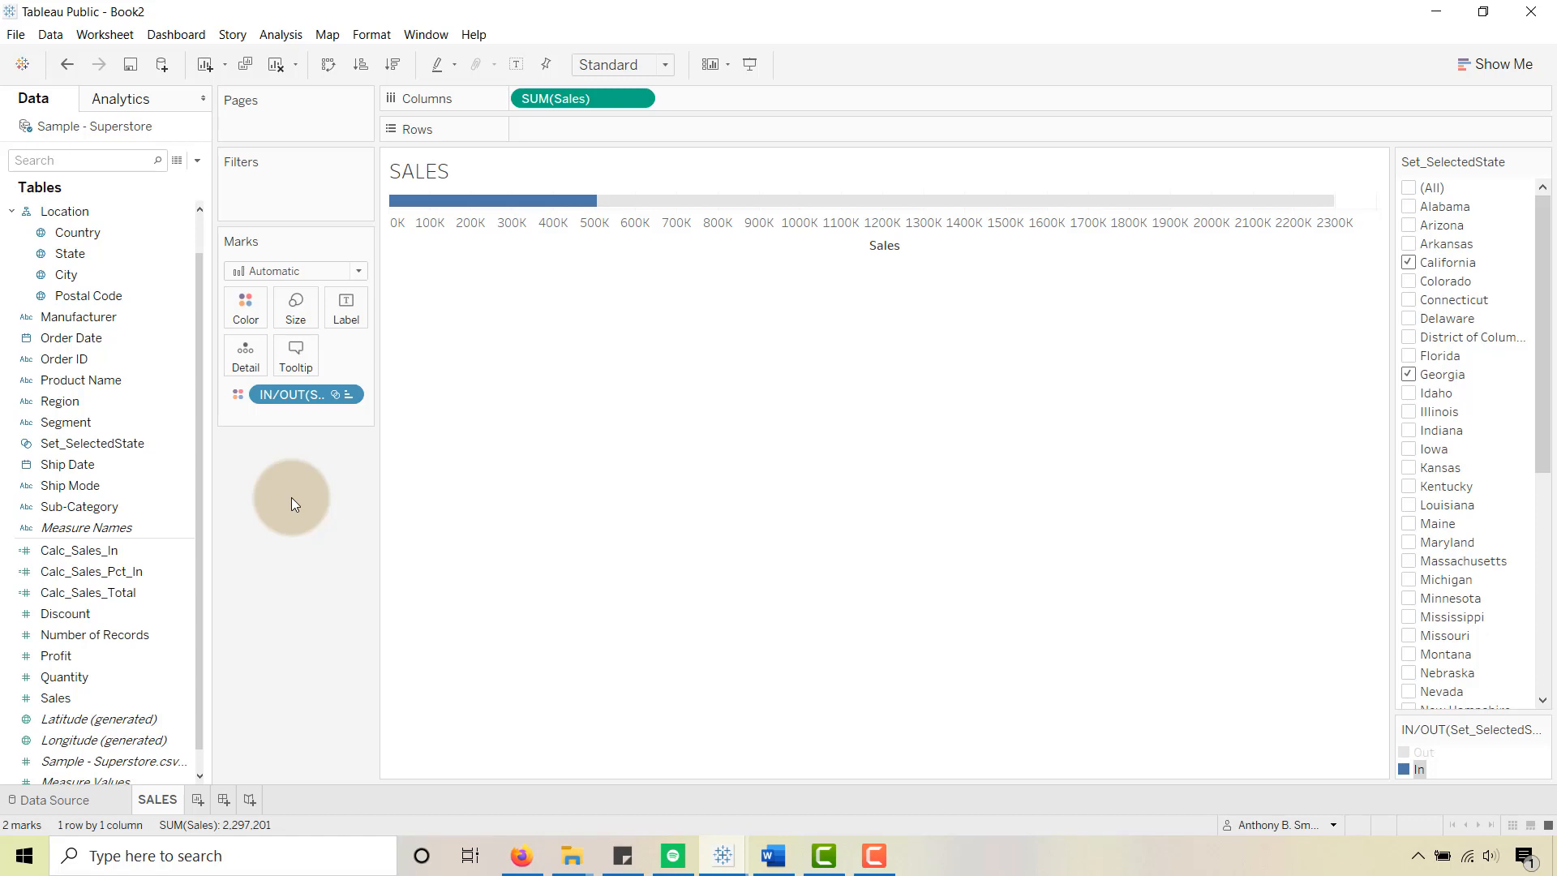
Step: Fit the SALES chart to the entire view and assign the palette's green to the In members of Set_SelectedState
{"action": "left_click", "coordinate": [665, 64]}
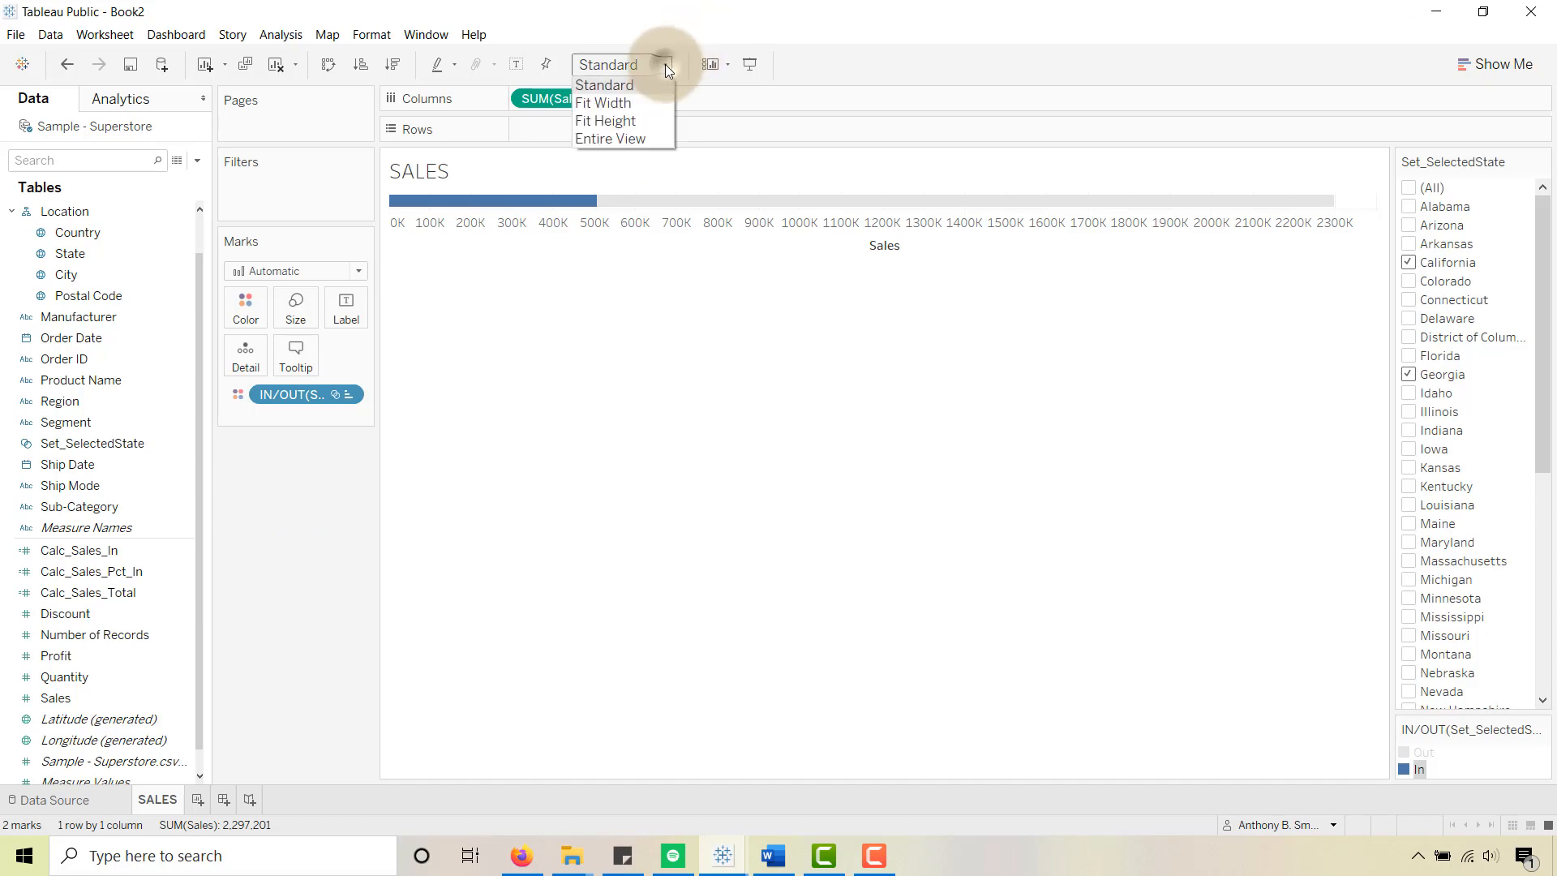
{"action": "left_click", "coordinate": [608, 139]}
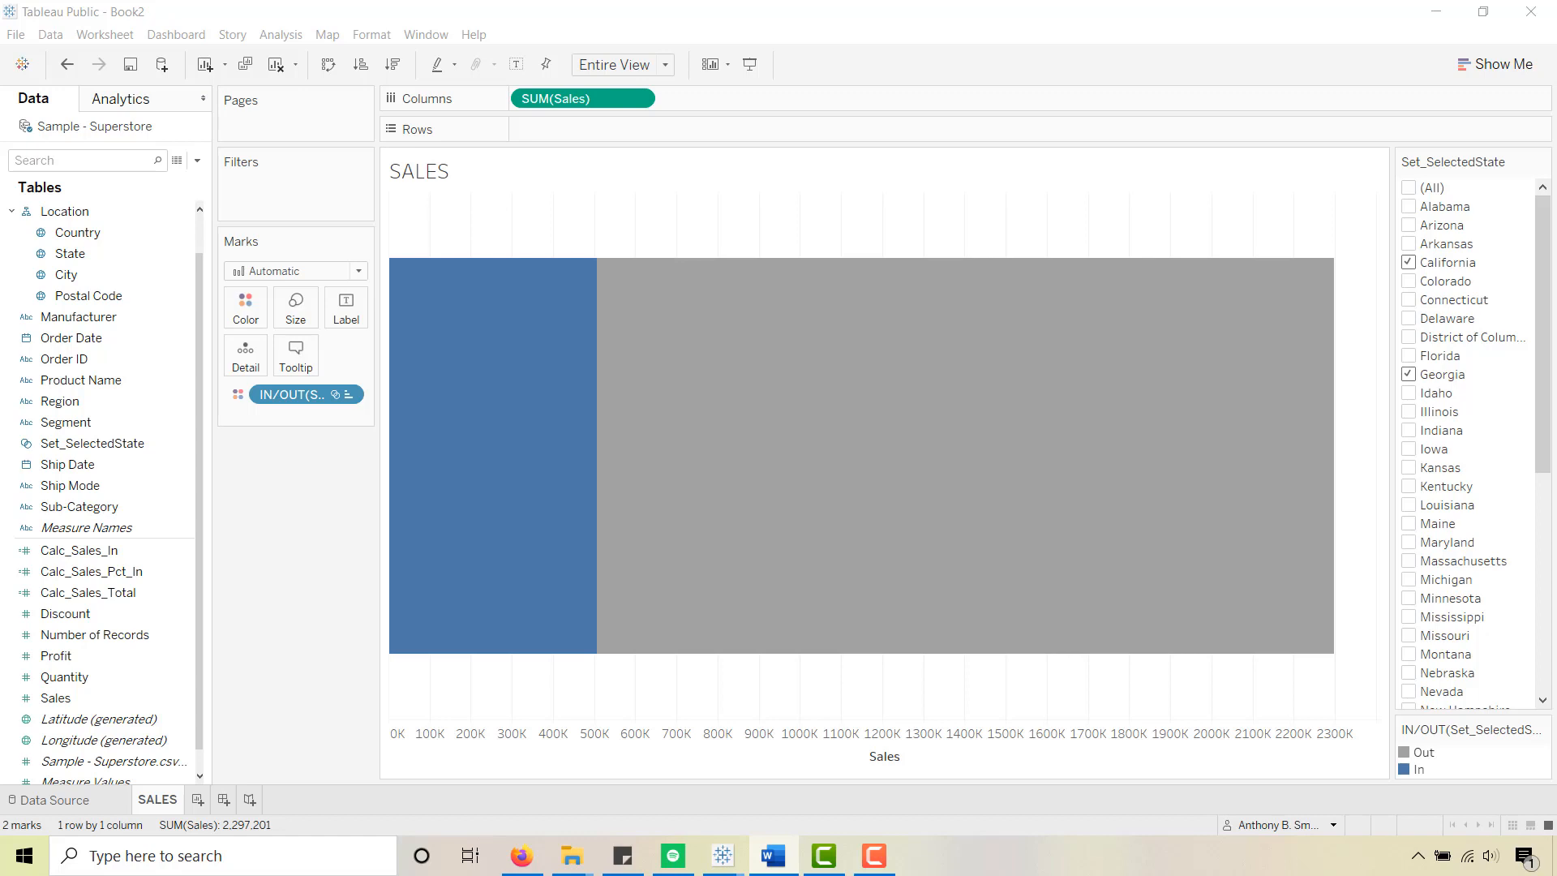
{"action": "left_click", "coordinate": [245, 309]}
{"action": "left_click", "coordinate": [269, 369]}
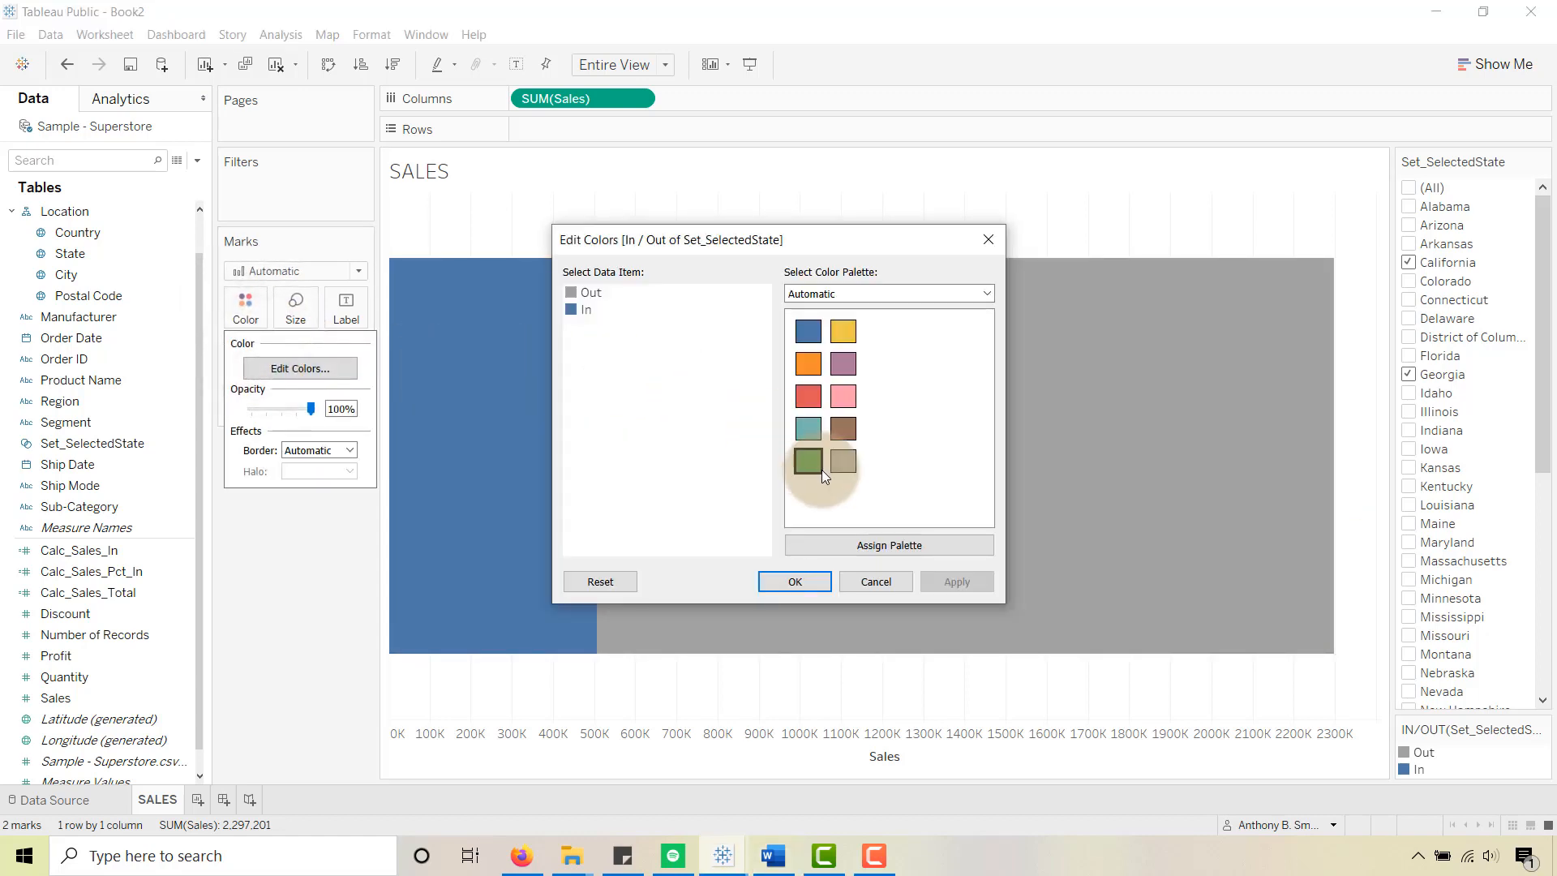
{"action": "left_click", "coordinate": [596, 322]}
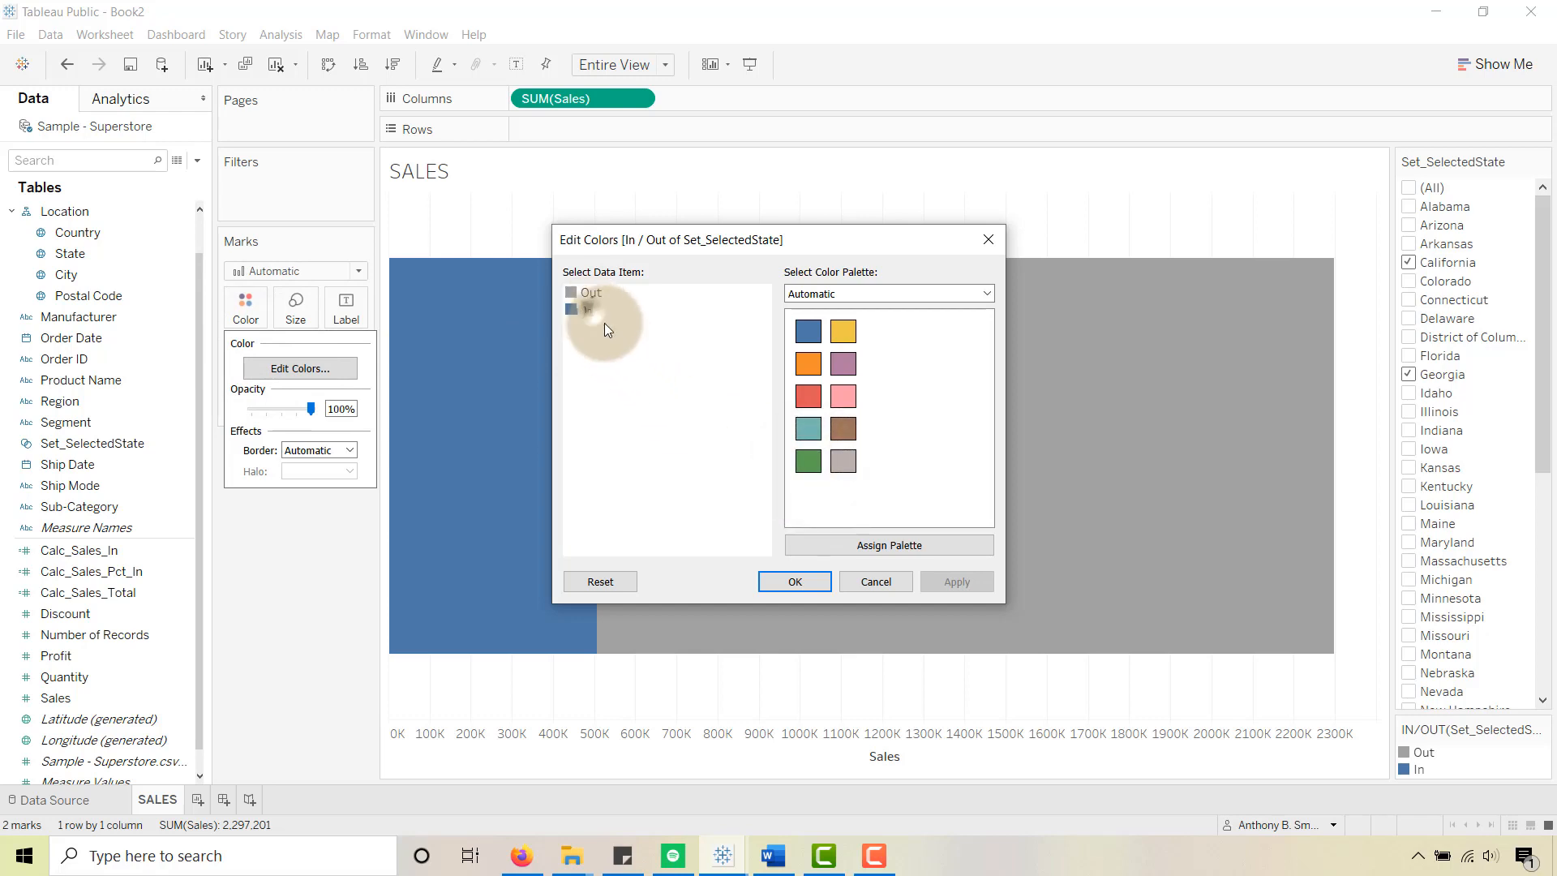
{"action": "left_click", "coordinate": [805, 464]}
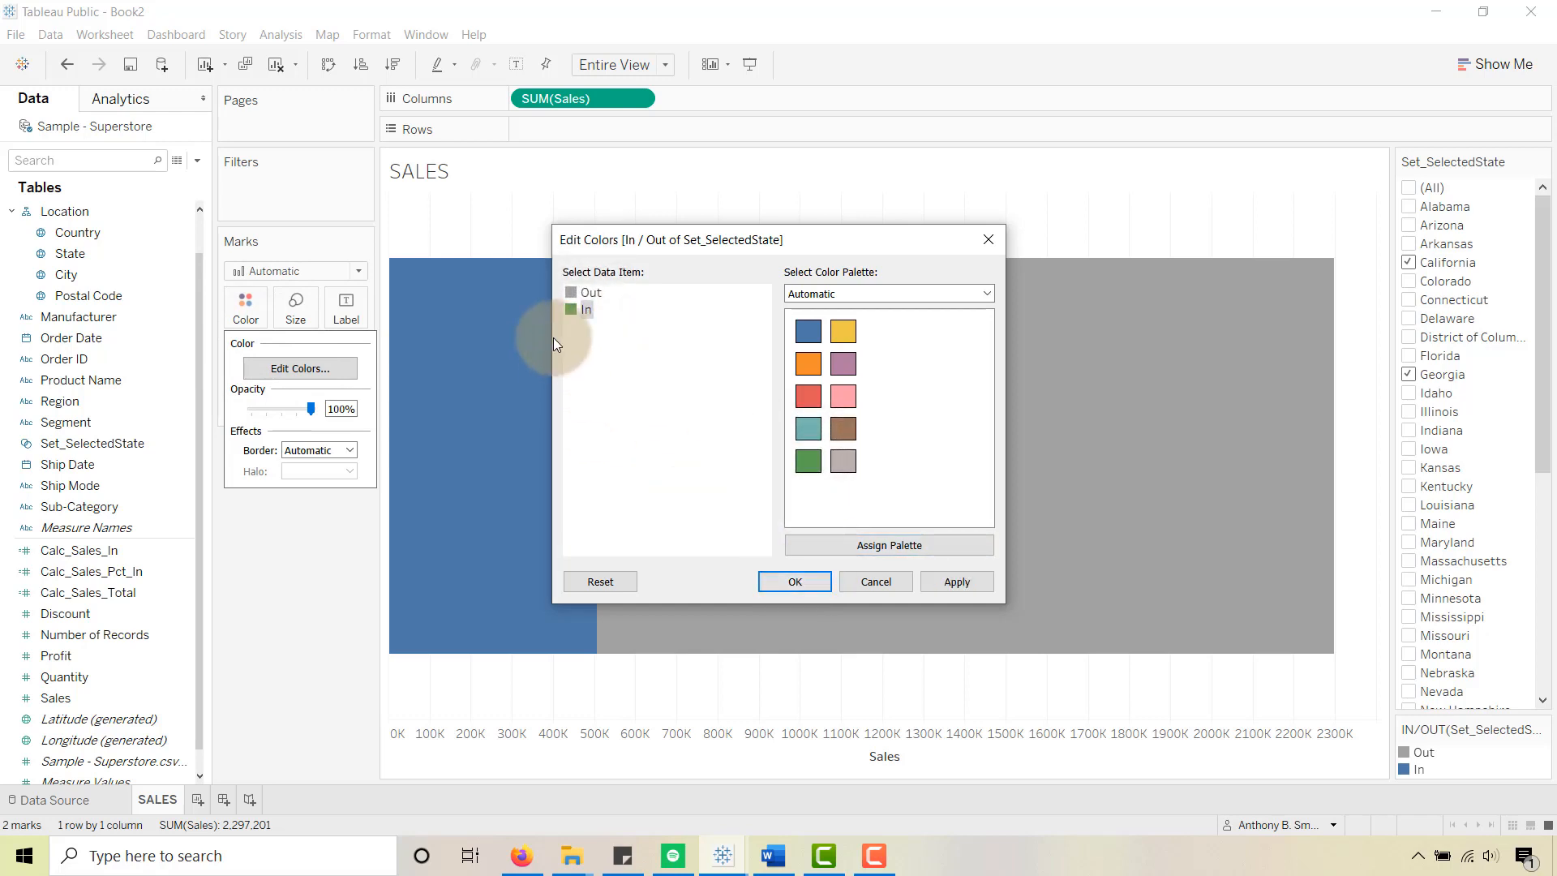
Step: Set the color of the Out members to #d5d5d5 and apply the edited colors to the bar
{"action": "double_click", "coordinate": [571, 292]}
{"action": "left_click", "coordinate": [906, 542]}
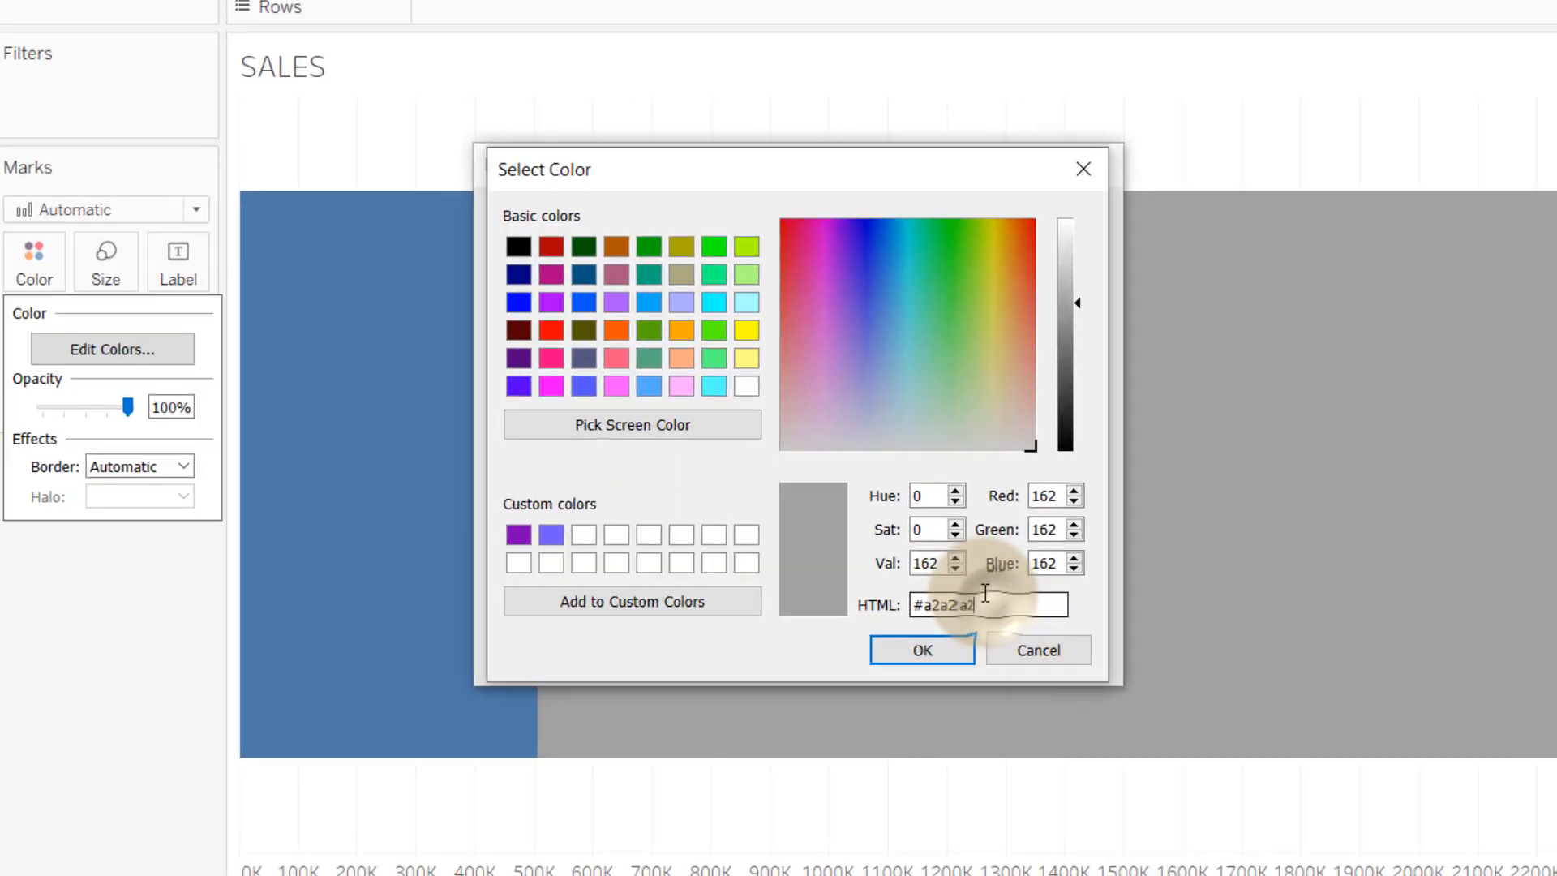
{"action": "key", "text": "BackSpace"}
{"action": "key", "text": "BackSpace"}
{"action": "key", "text": "BackSpace"}
{"action": "key", "text": "BackSpace"}
{"action": "key", "text": "BackSpace"}
{"action": "key", "text": "BackSpace"}
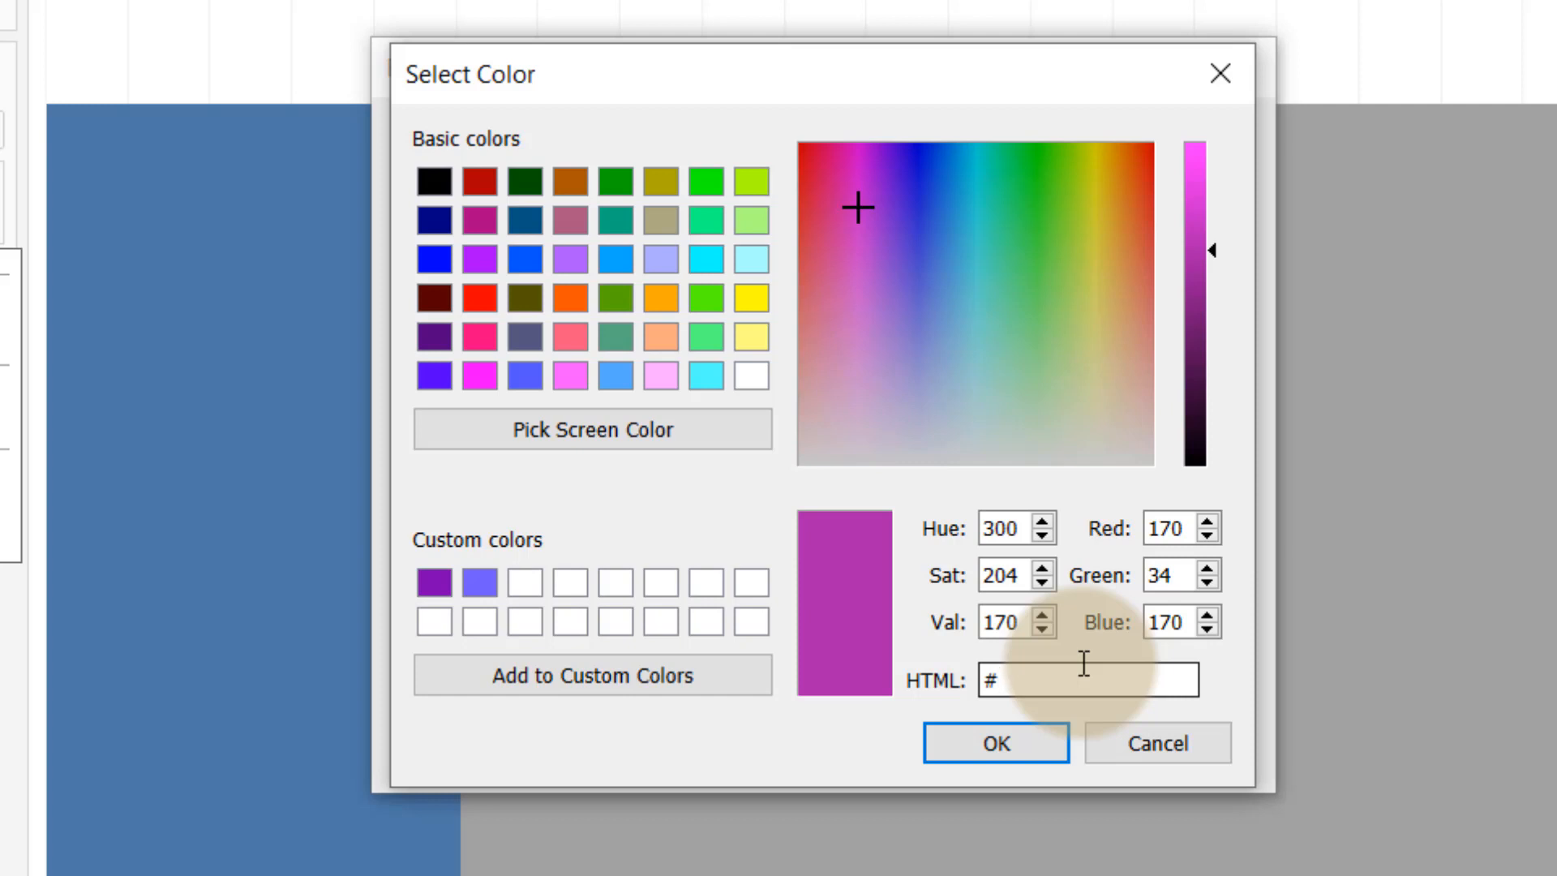
{"action": "type", "text": "d5d5"}
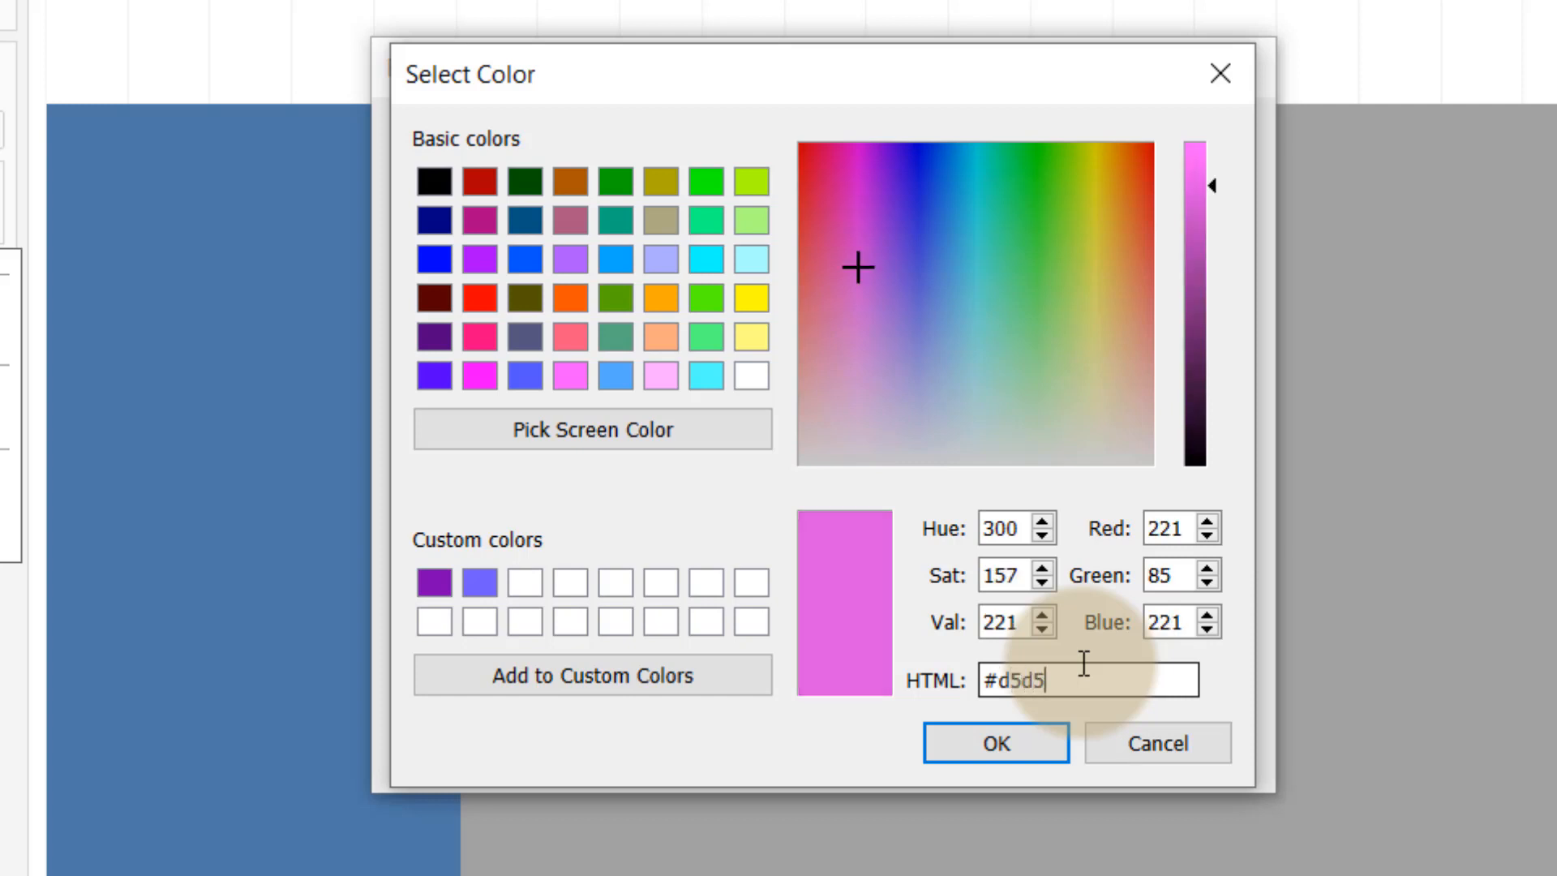
{"action": "type", "text": "d5"}
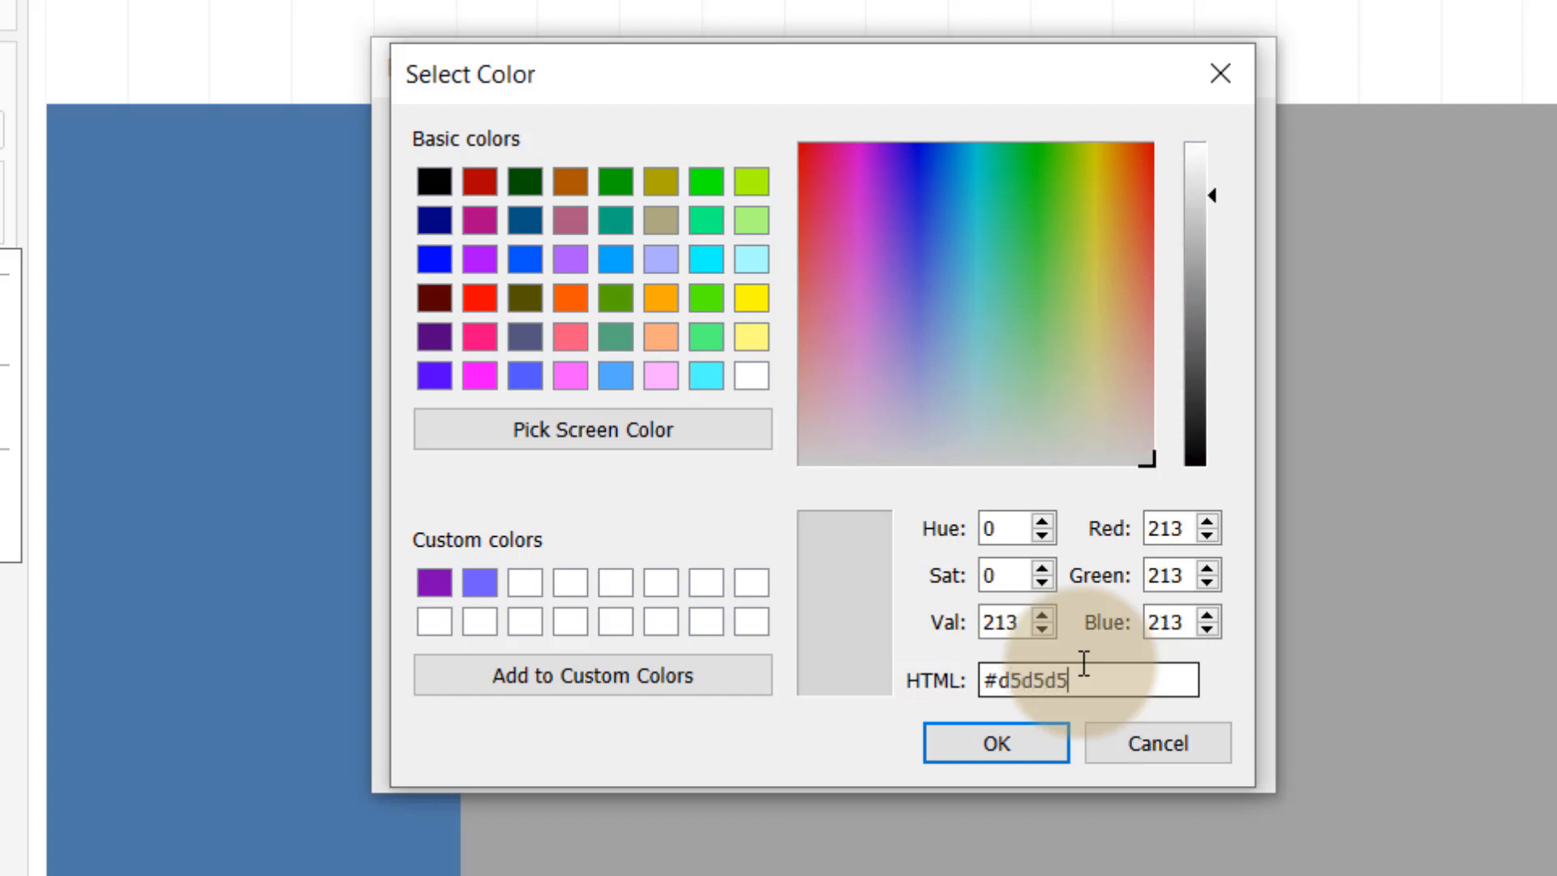
{"action": "left_click", "coordinate": [1010, 747]}
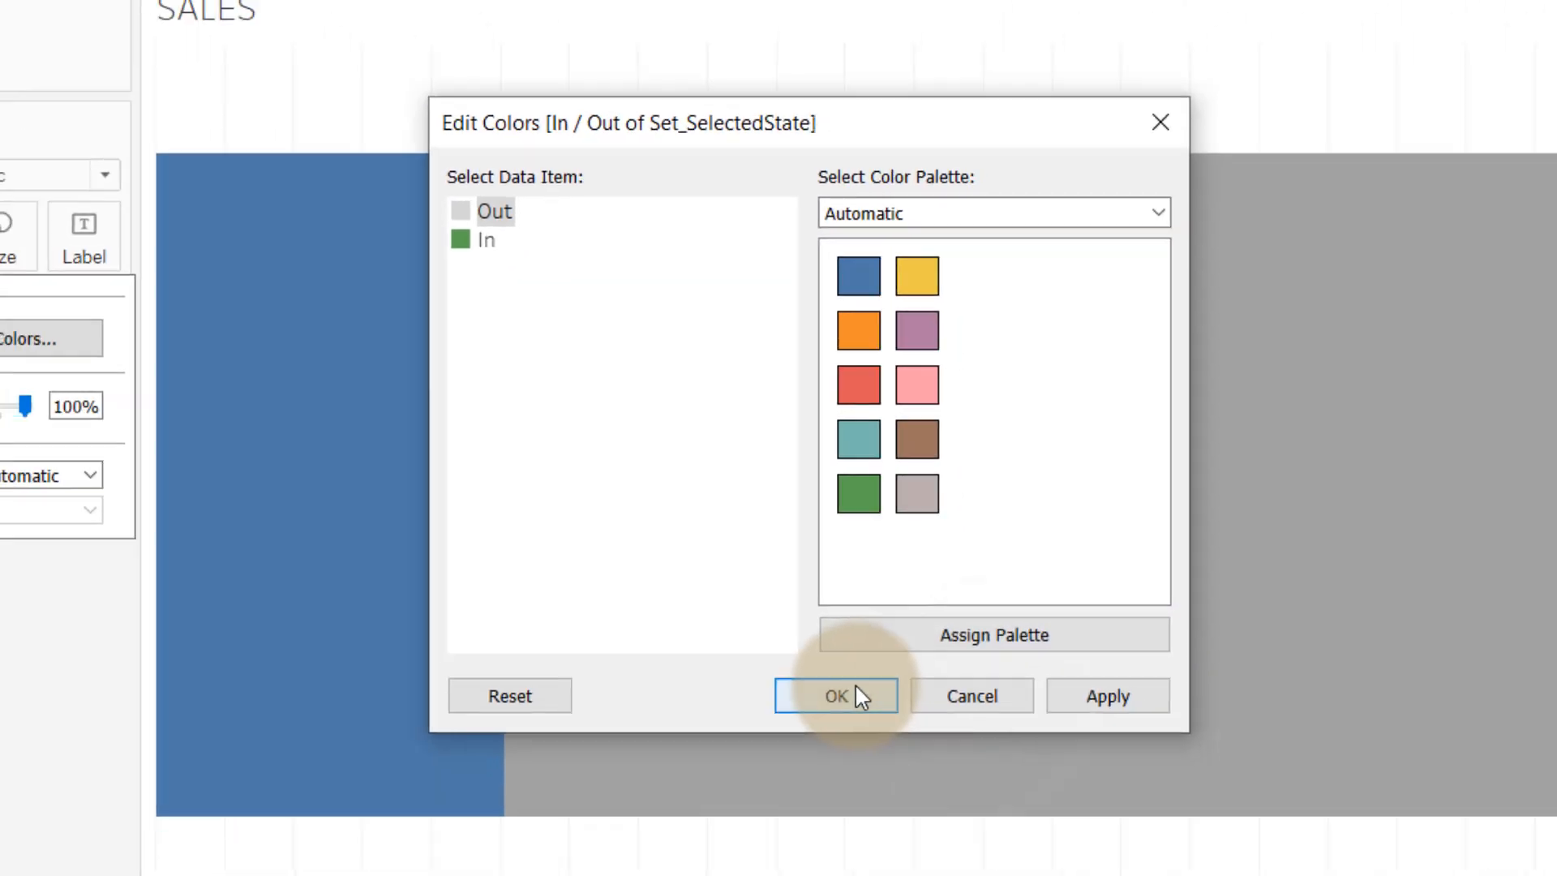
{"action": "left_click", "coordinate": [858, 695]}
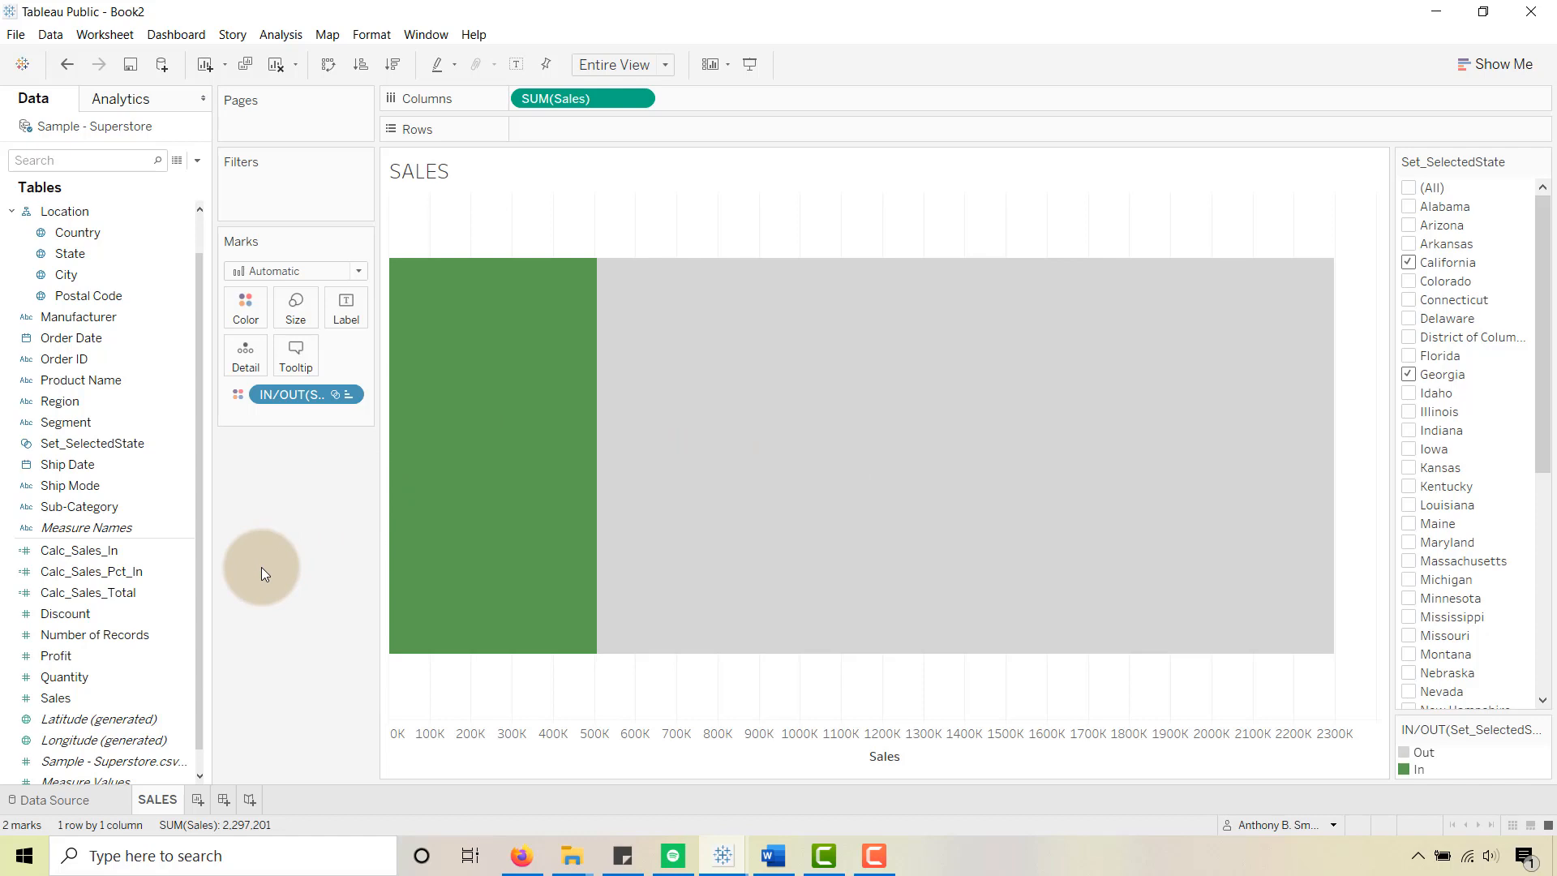
Step: Add Calc_Sales_In, Calc_Sales_Pct_In and Calc_Sales_Total to the bar's marks as detail
{"action": "left_click", "coordinate": [197, 160]}
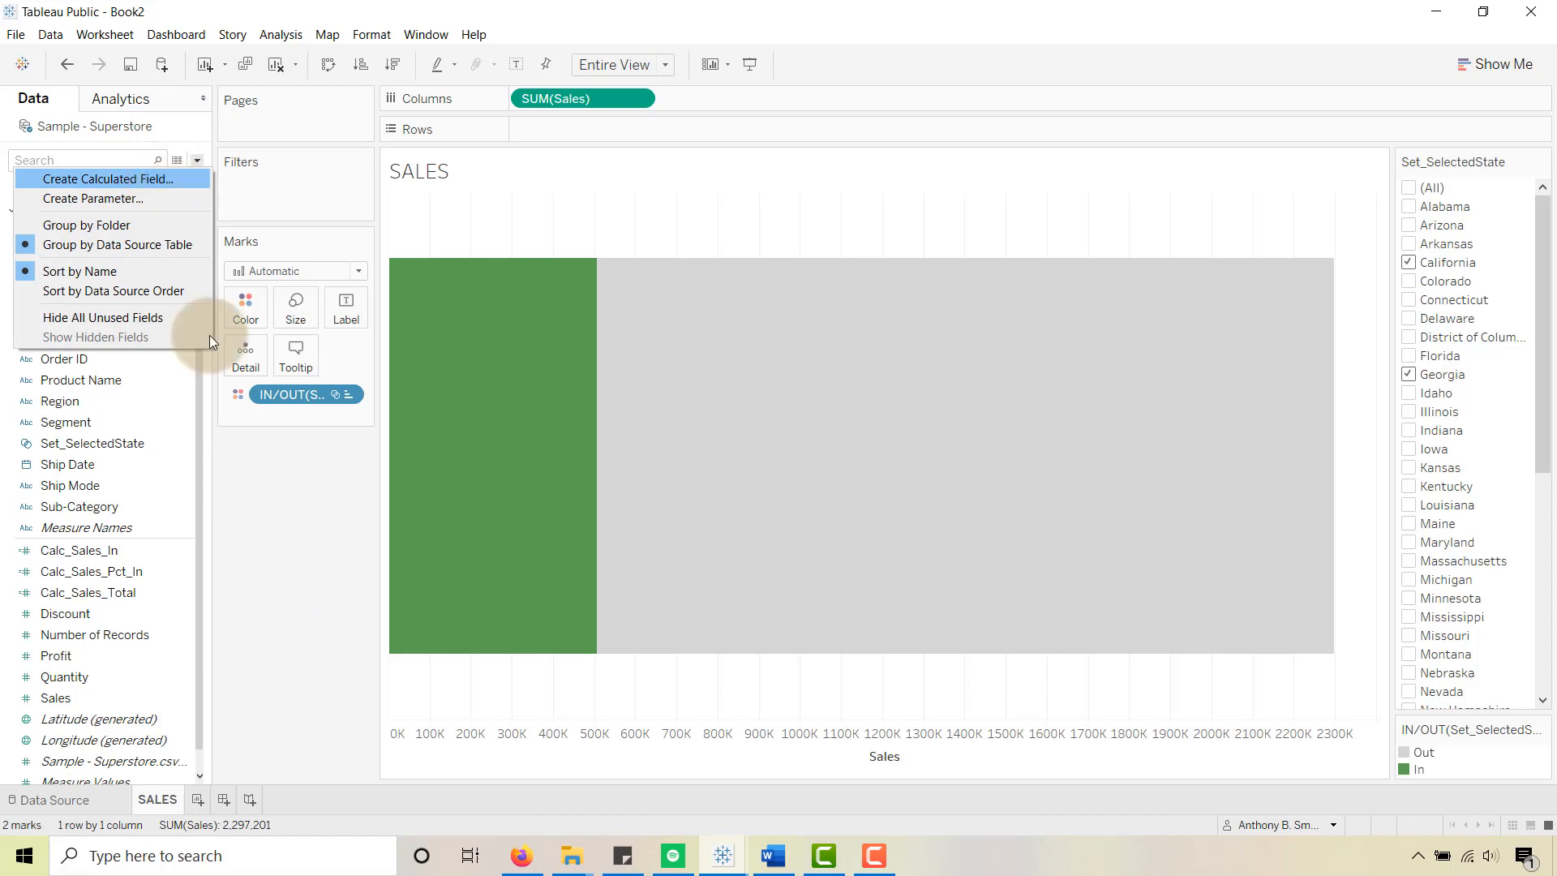
{"action": "left_click", "coordinate": [296, 568]}
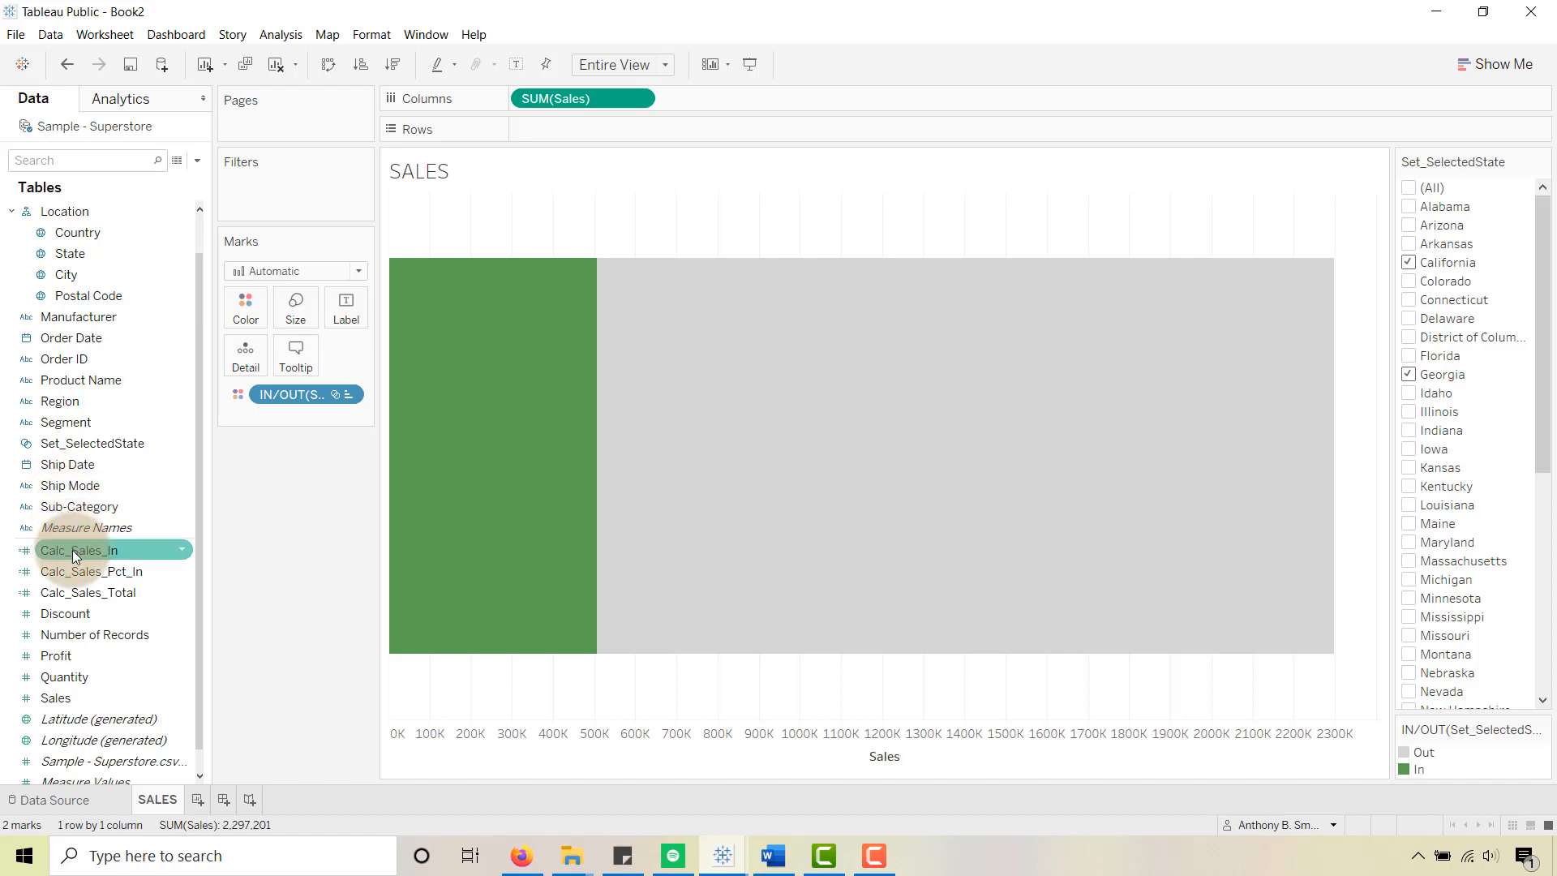
{"action": "left_click_drag", "start_coordinate": [70, 574], "coordinate": [245, 358]}
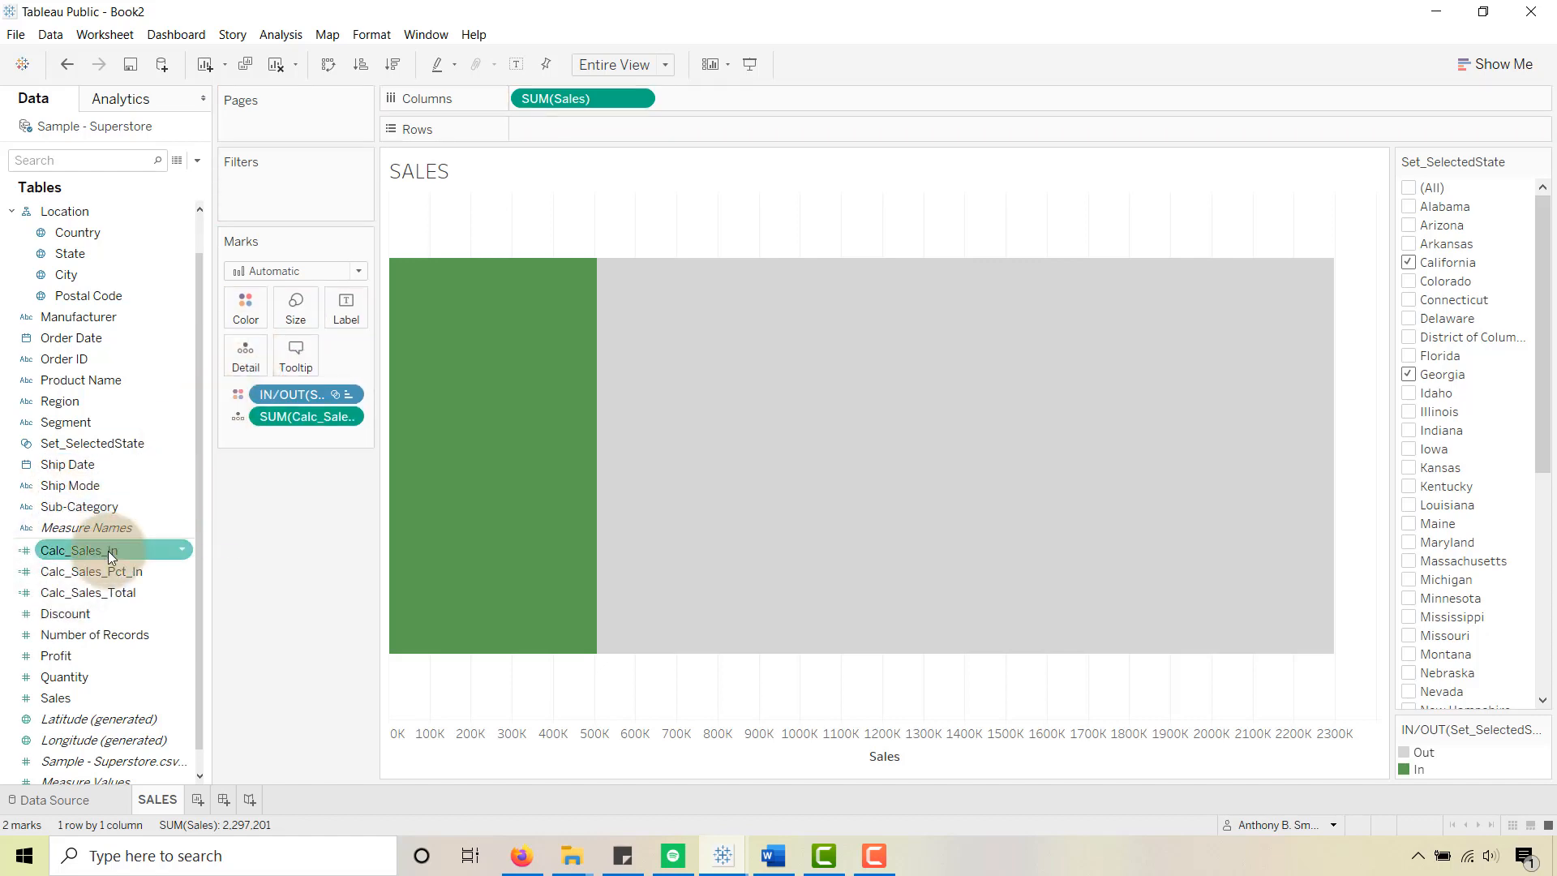
{"action": "left_click", "coordinate": [104, 571]}
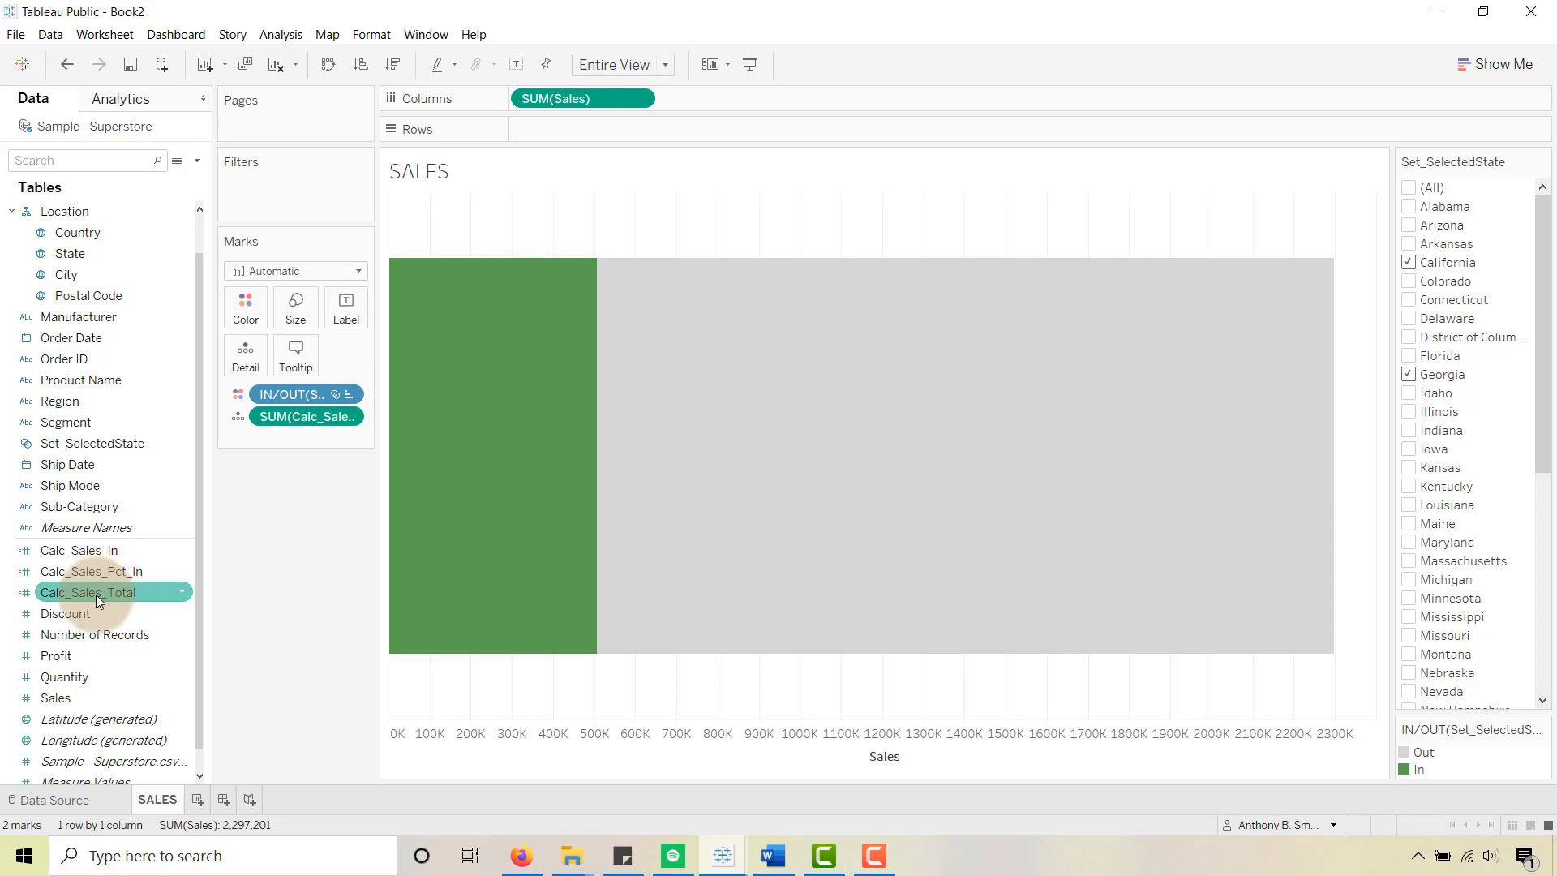
{"action": "left_click_drag", "start_coordinate": [85, 551], "coordinate": [242, 355]}
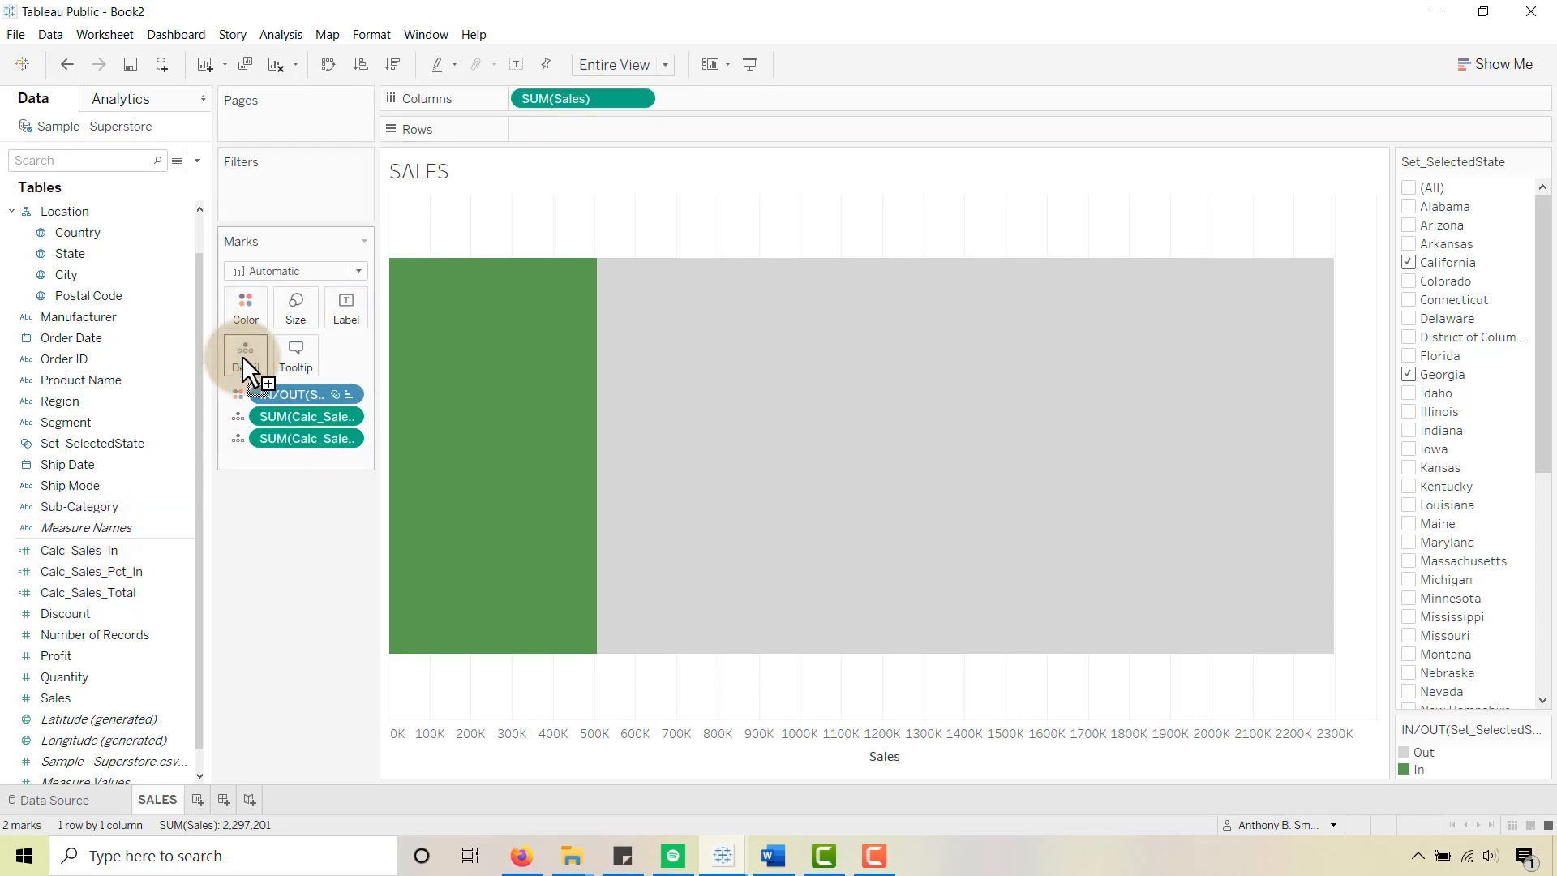
{"action": "left_click", "coordinate": [78, 591]}
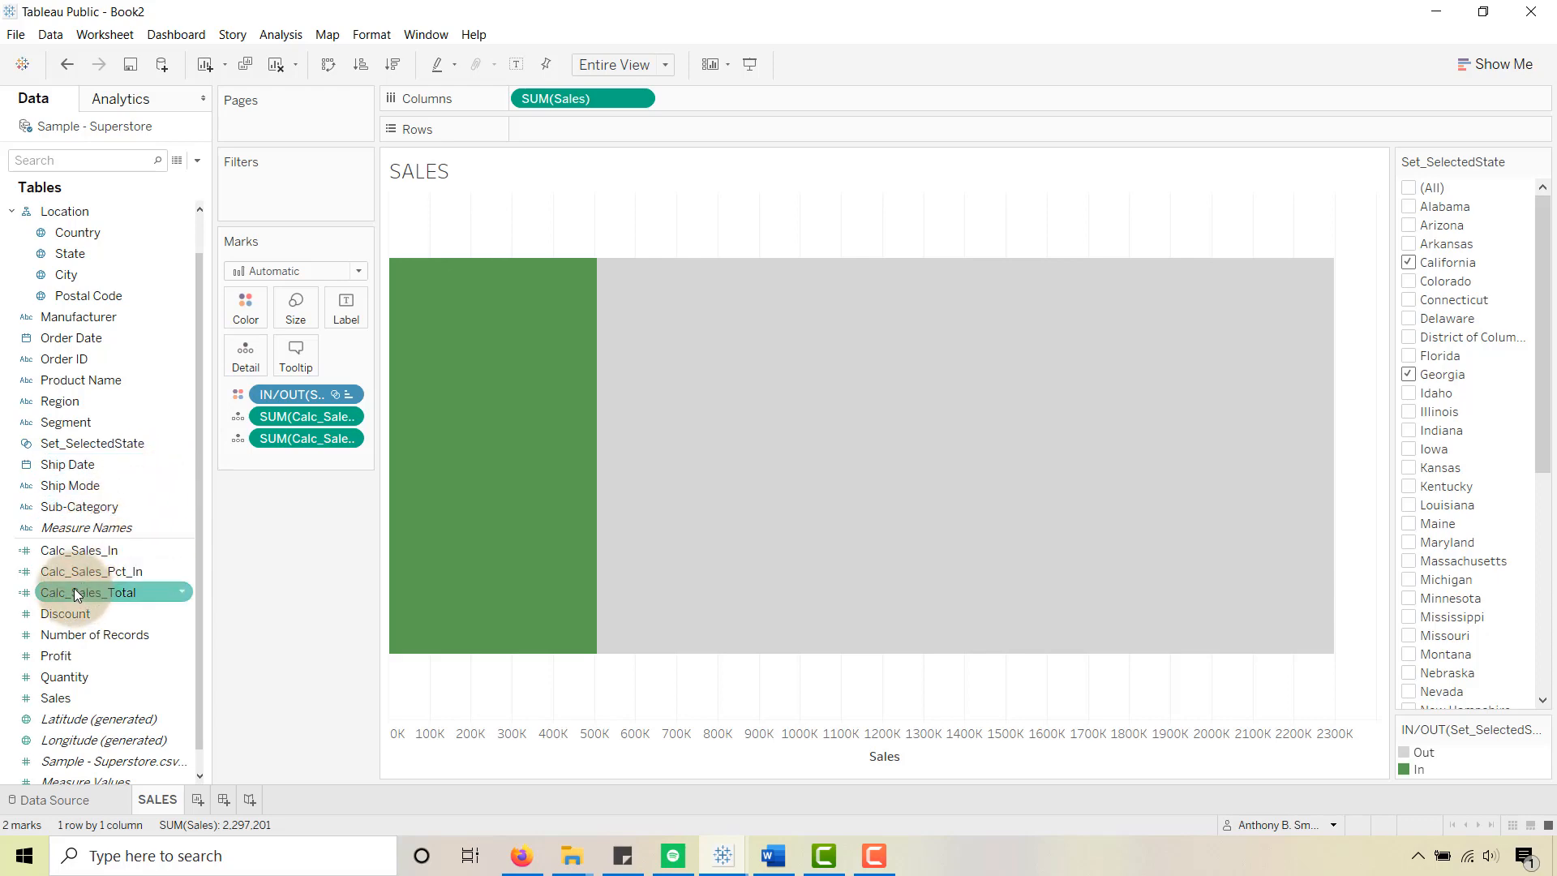
{"action": "left_click_drag", "start_coordinate": [74, 592], "coordinate": [241, 348]}
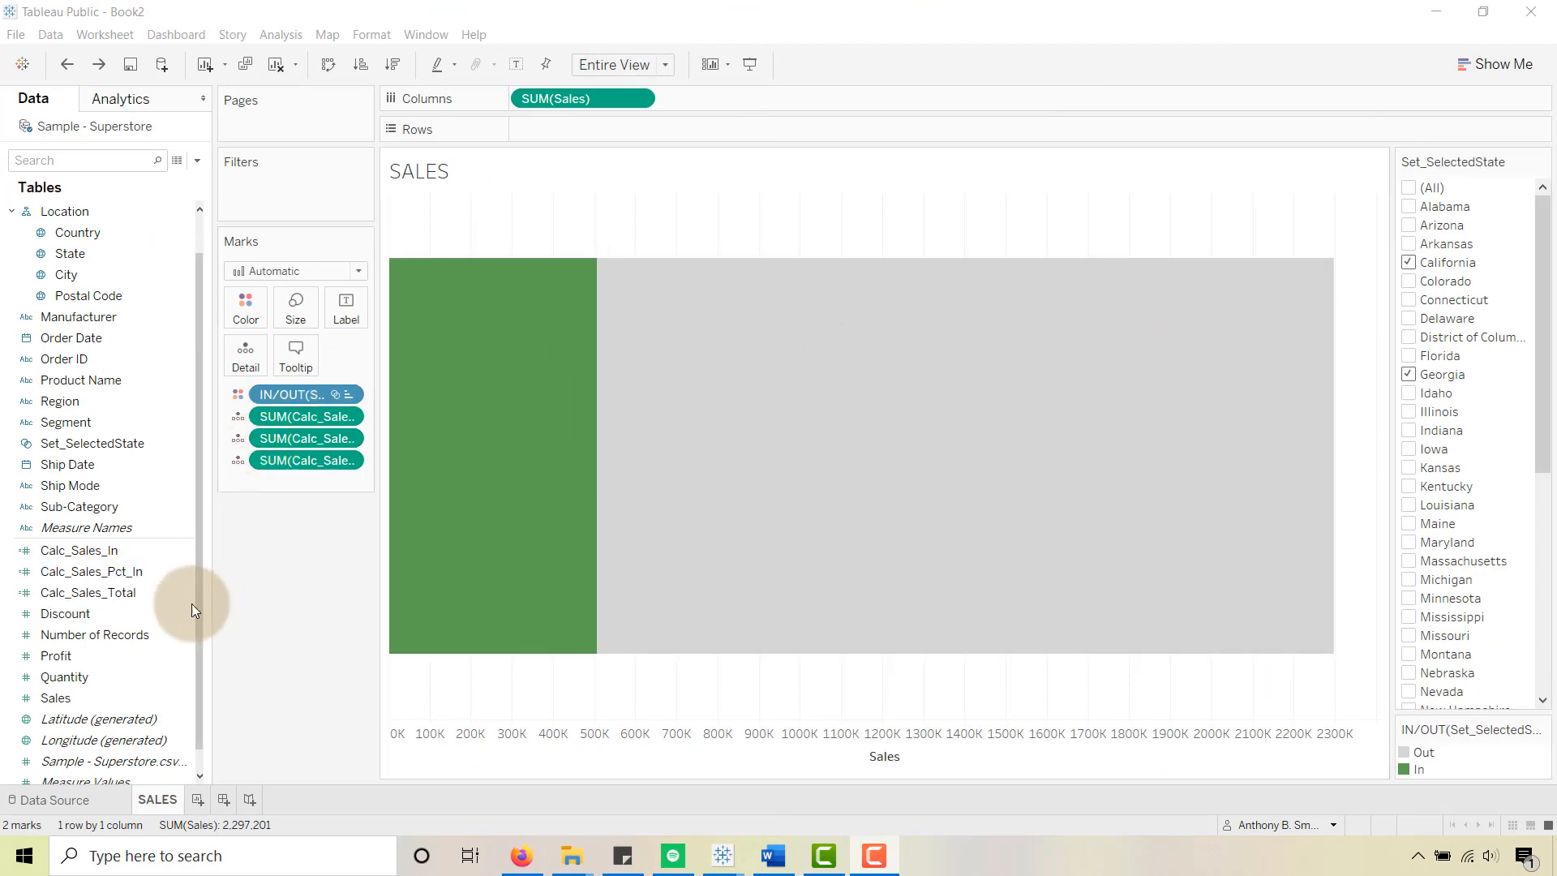
Step: Apply the Percent of Total quick table calculation to the SUM(Sales) measure in Columns
{"action": "left_click", "coordinate": [118, 572]}
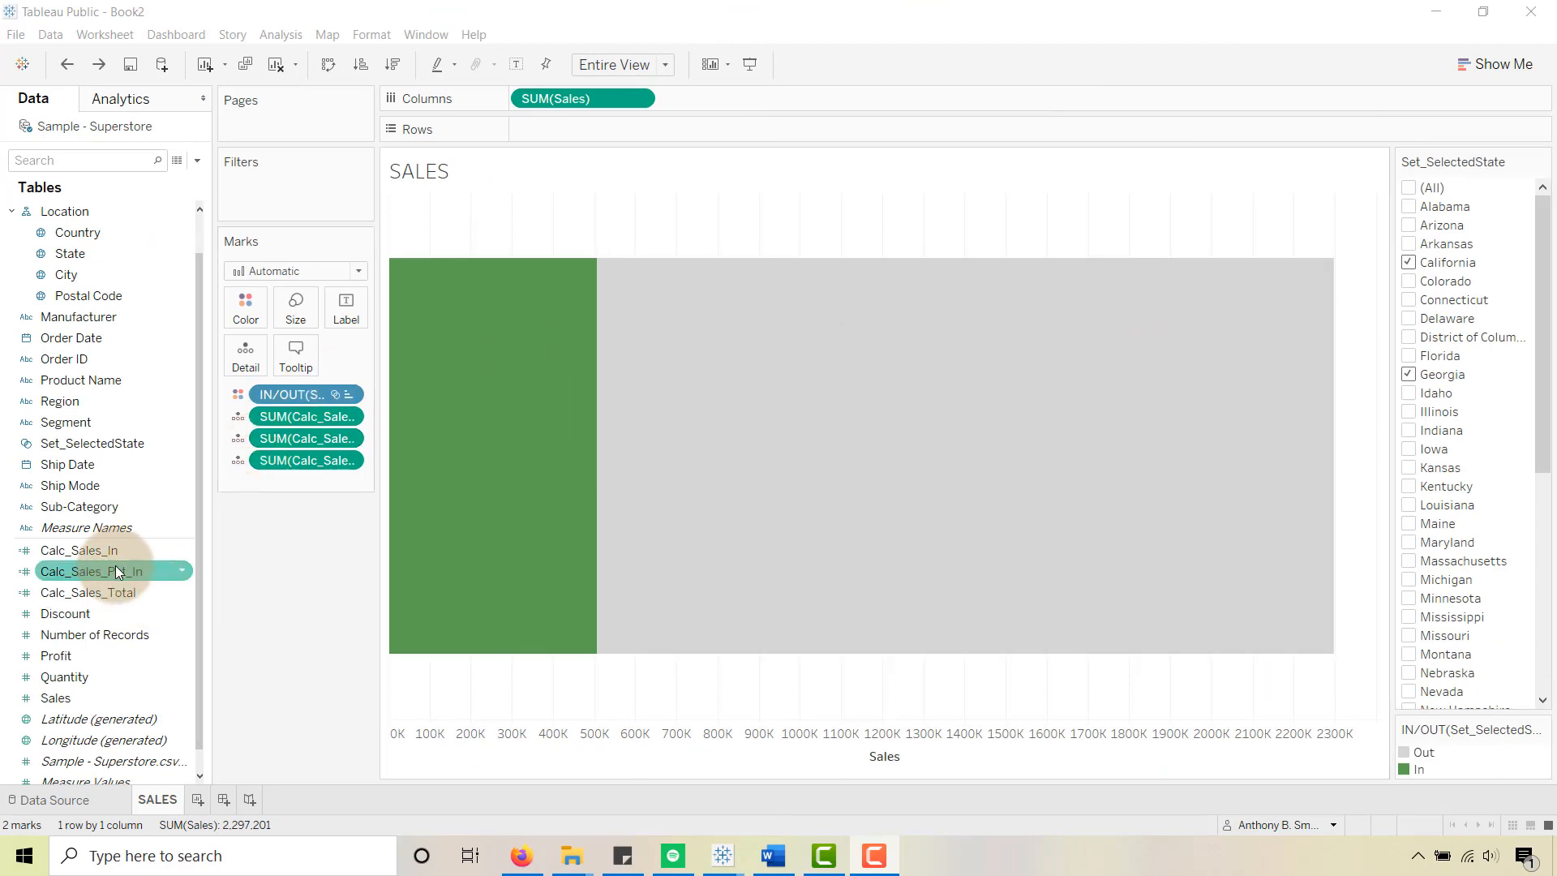
{"action": "left_click", "coordinate": [637, 99]}
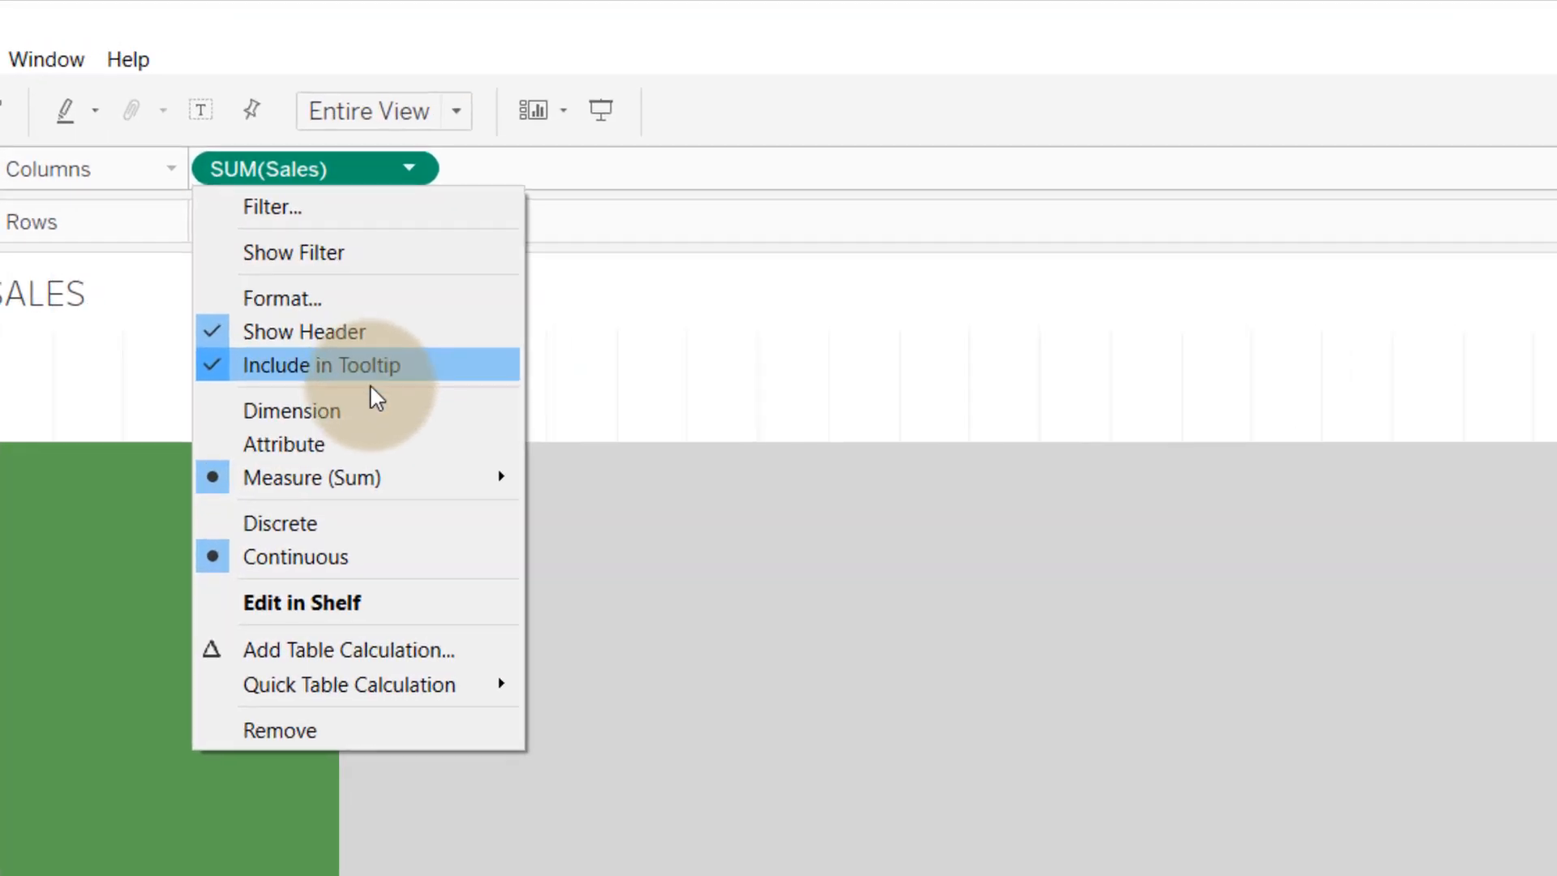
{"action": "mouse_move", "coordinate": [300, 732]}
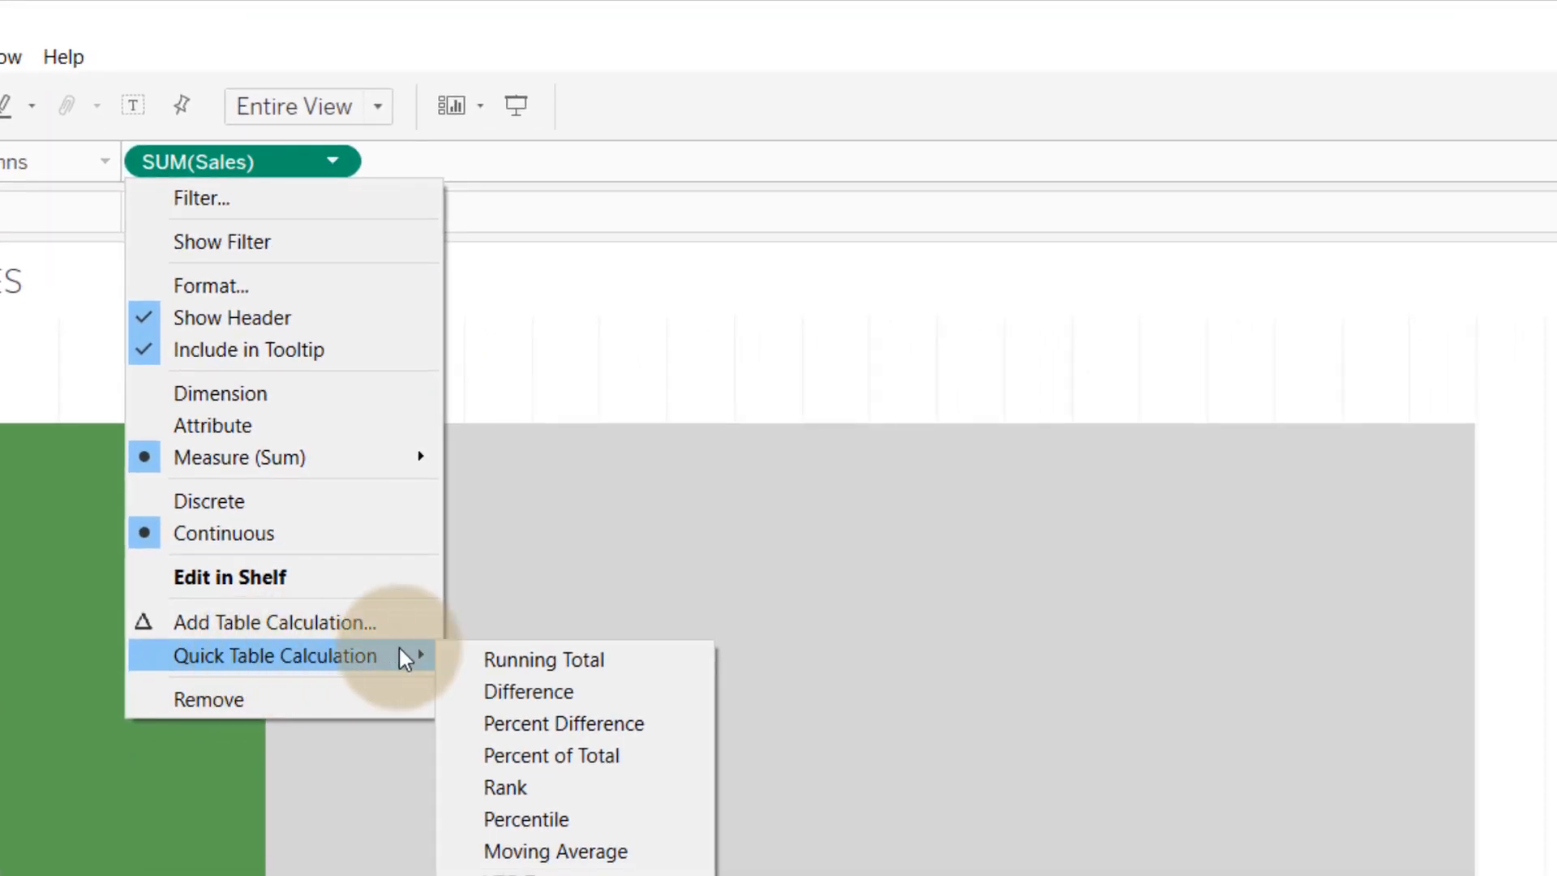
{"action": "left_click", "coordinate": [500, 754]}
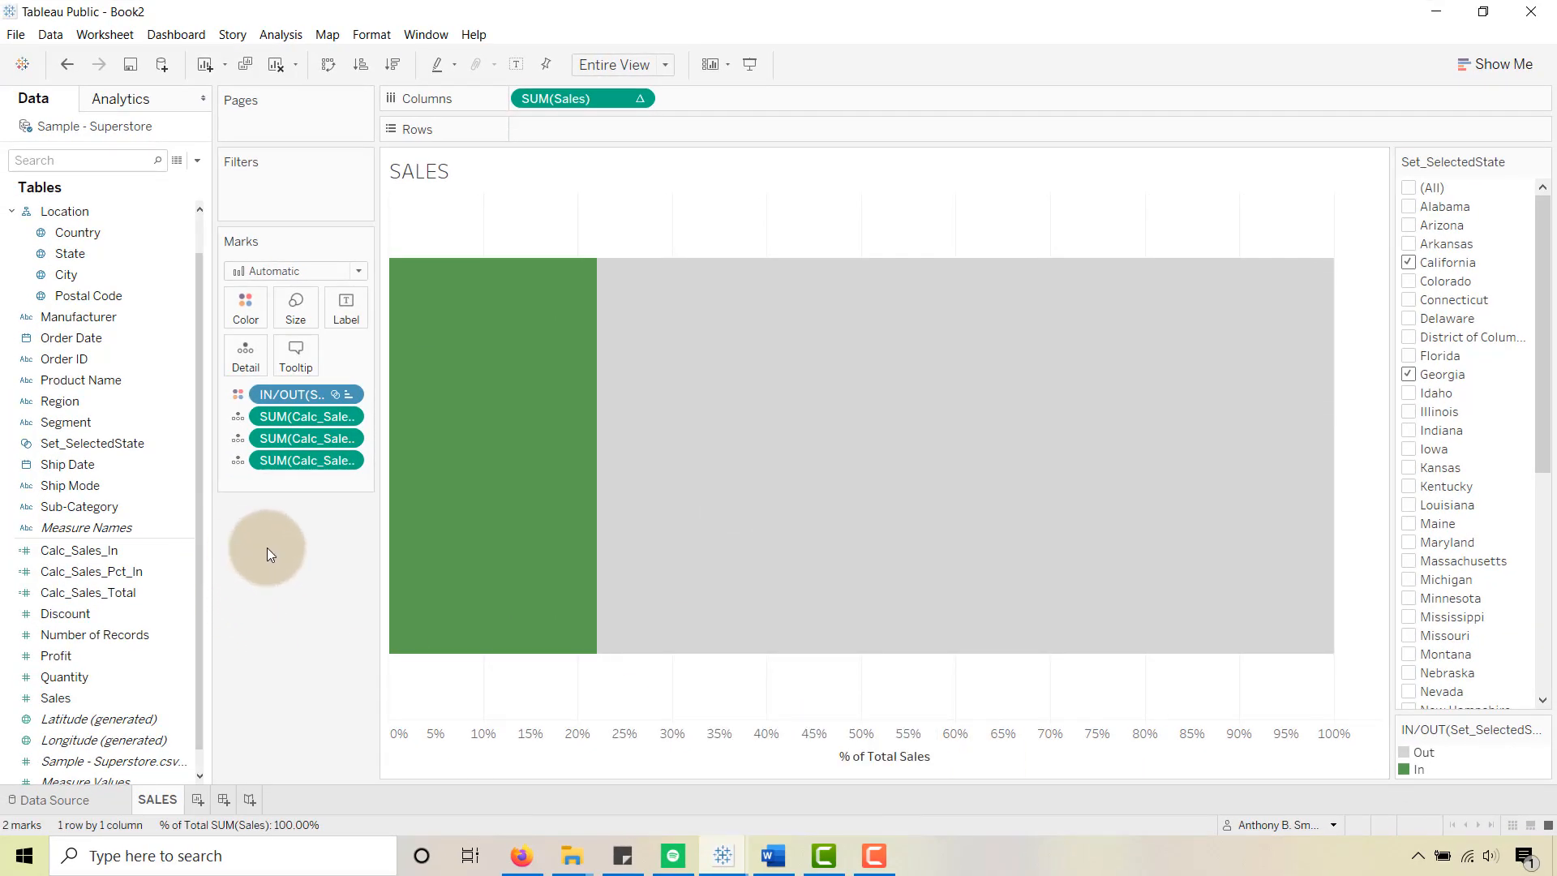
Step: Set the default number format of Calc_Sales_Pct_In to Percentage with 1 decimal place
{"action": "left_click", "coordinate": [89, 550]}
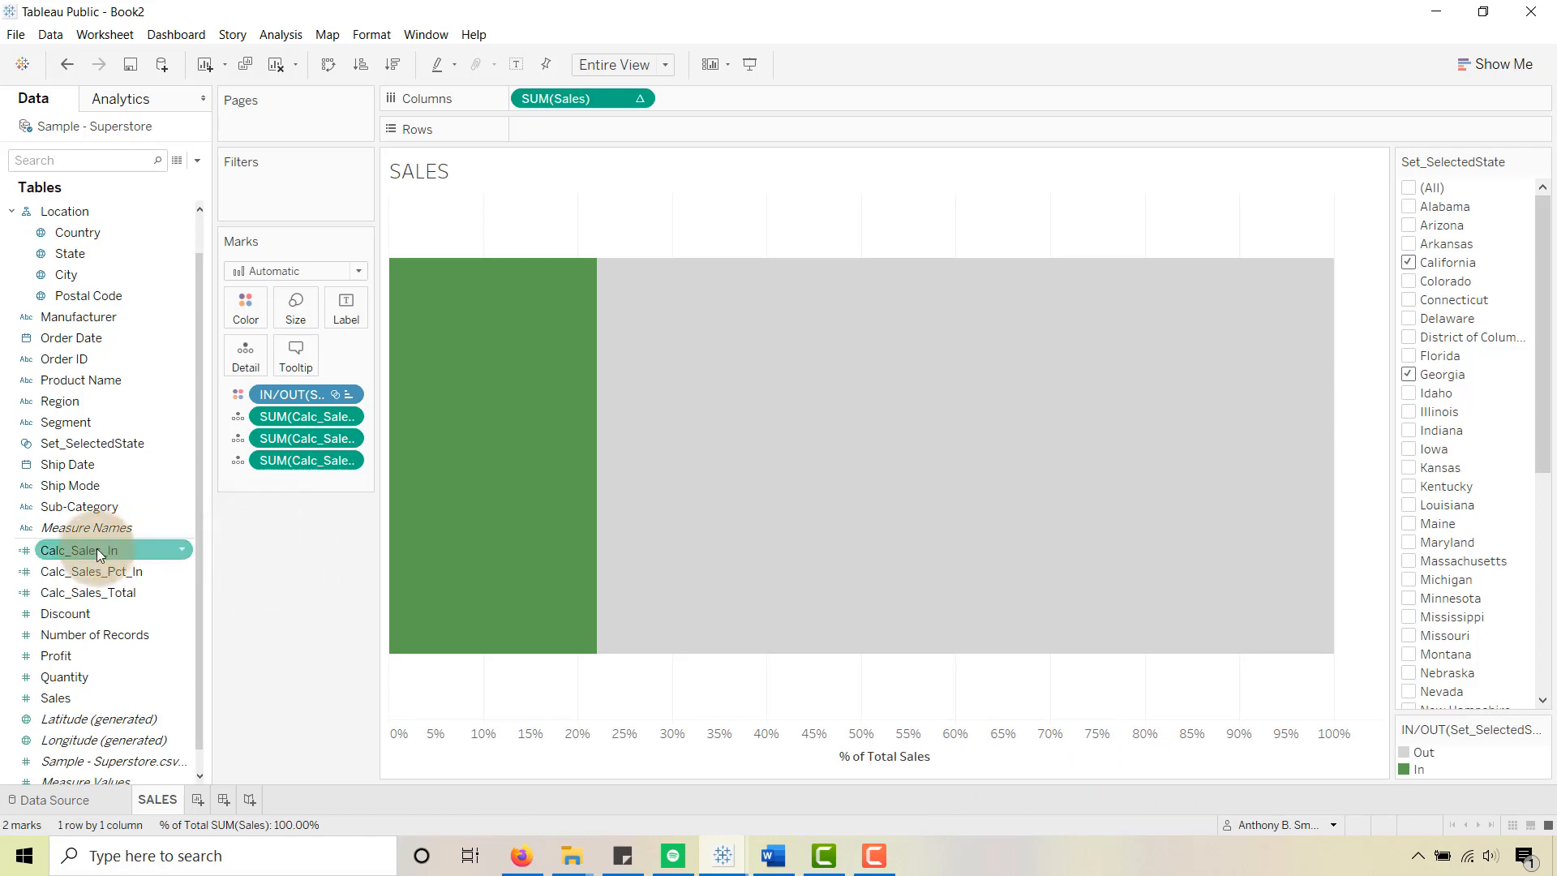
{"action": "left_click", "coordinate": [86, 569]}
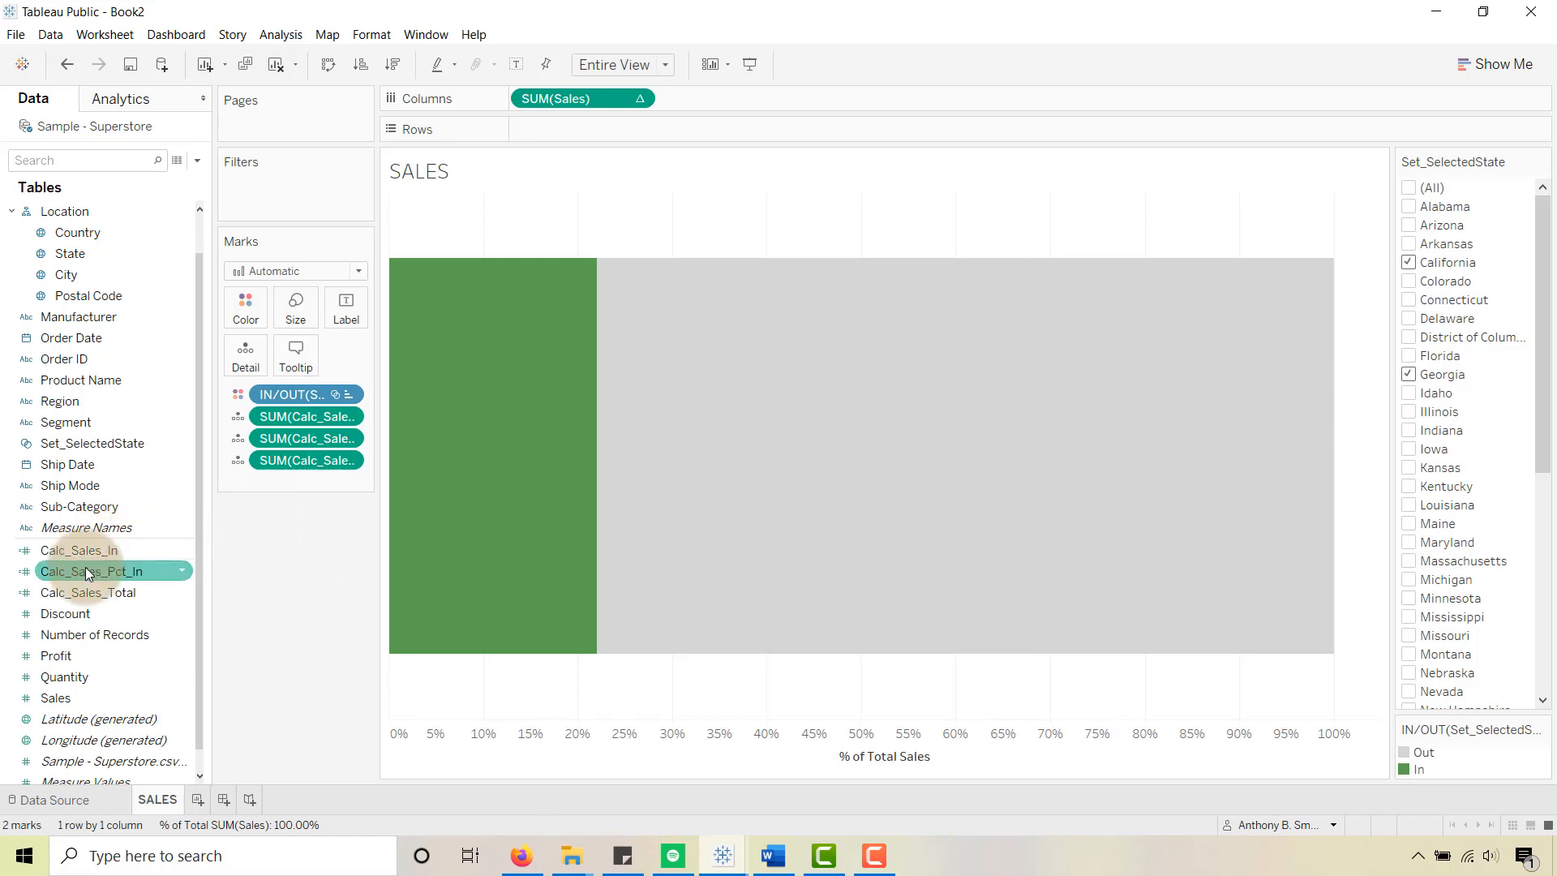
{"action": "right_click", "coordinate": [88, 572]}
{"action": "left_click", "coordinate": [159, 463]}
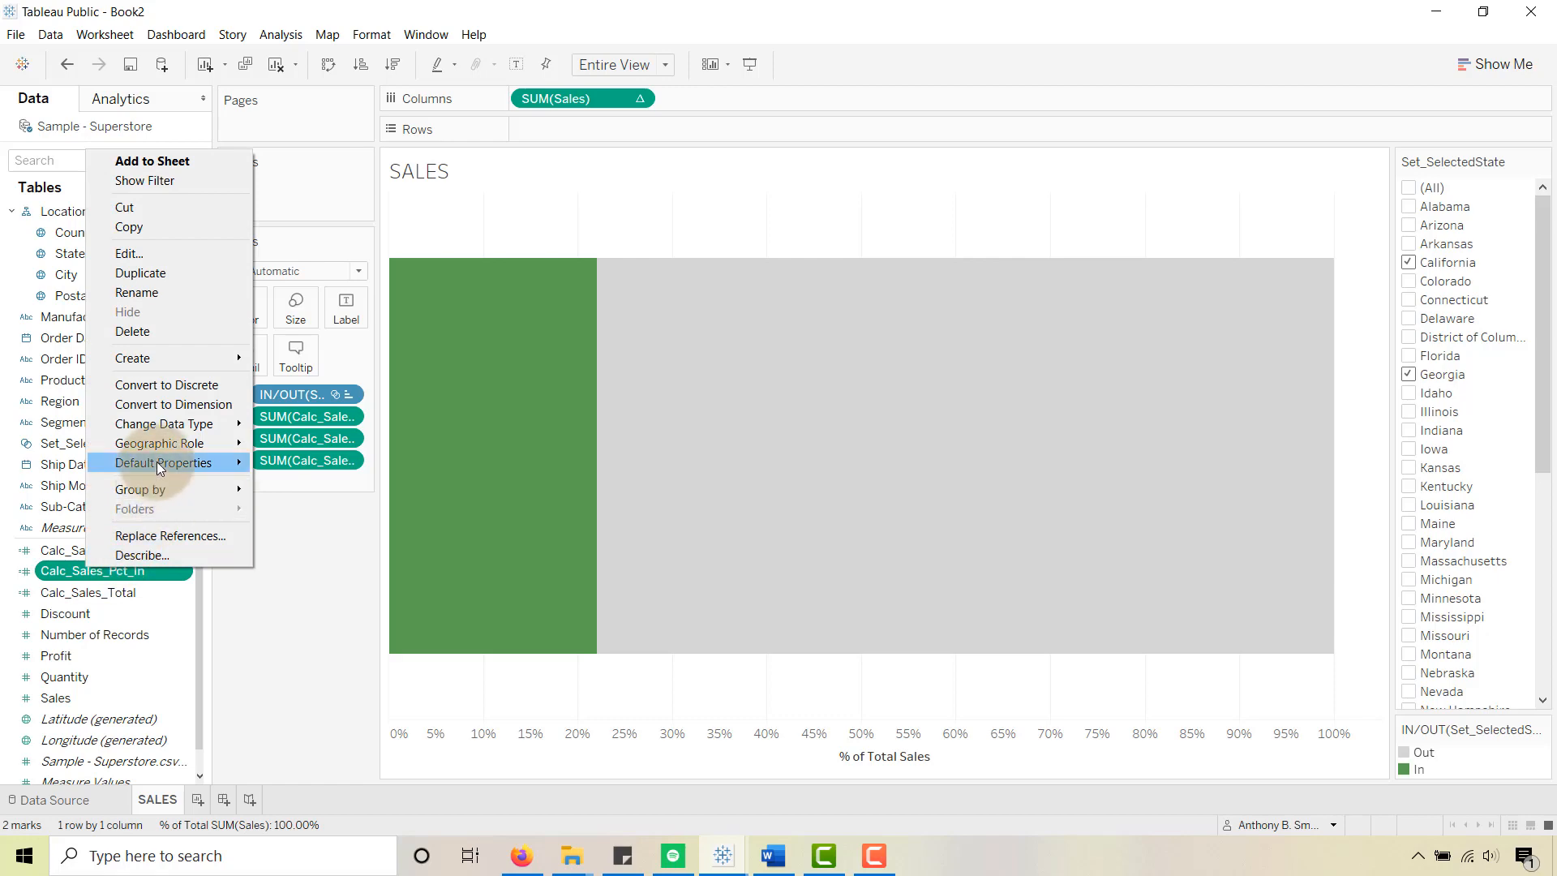
{"action": "left_click", "coordinate": [304, 504]}
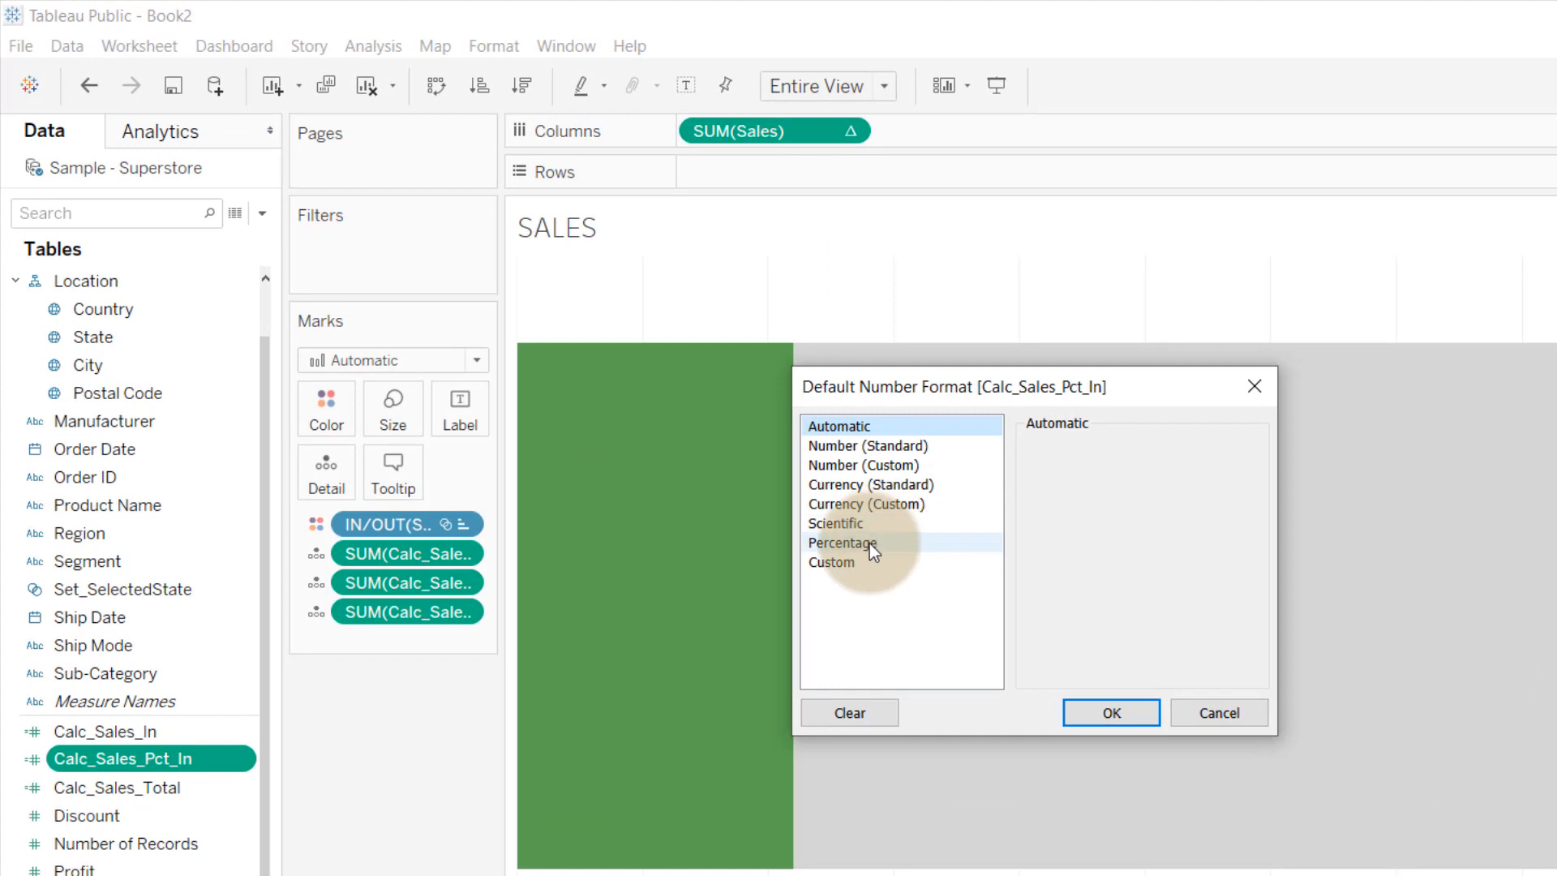
{"action": "left_click", "coordinate": [651, 410]}
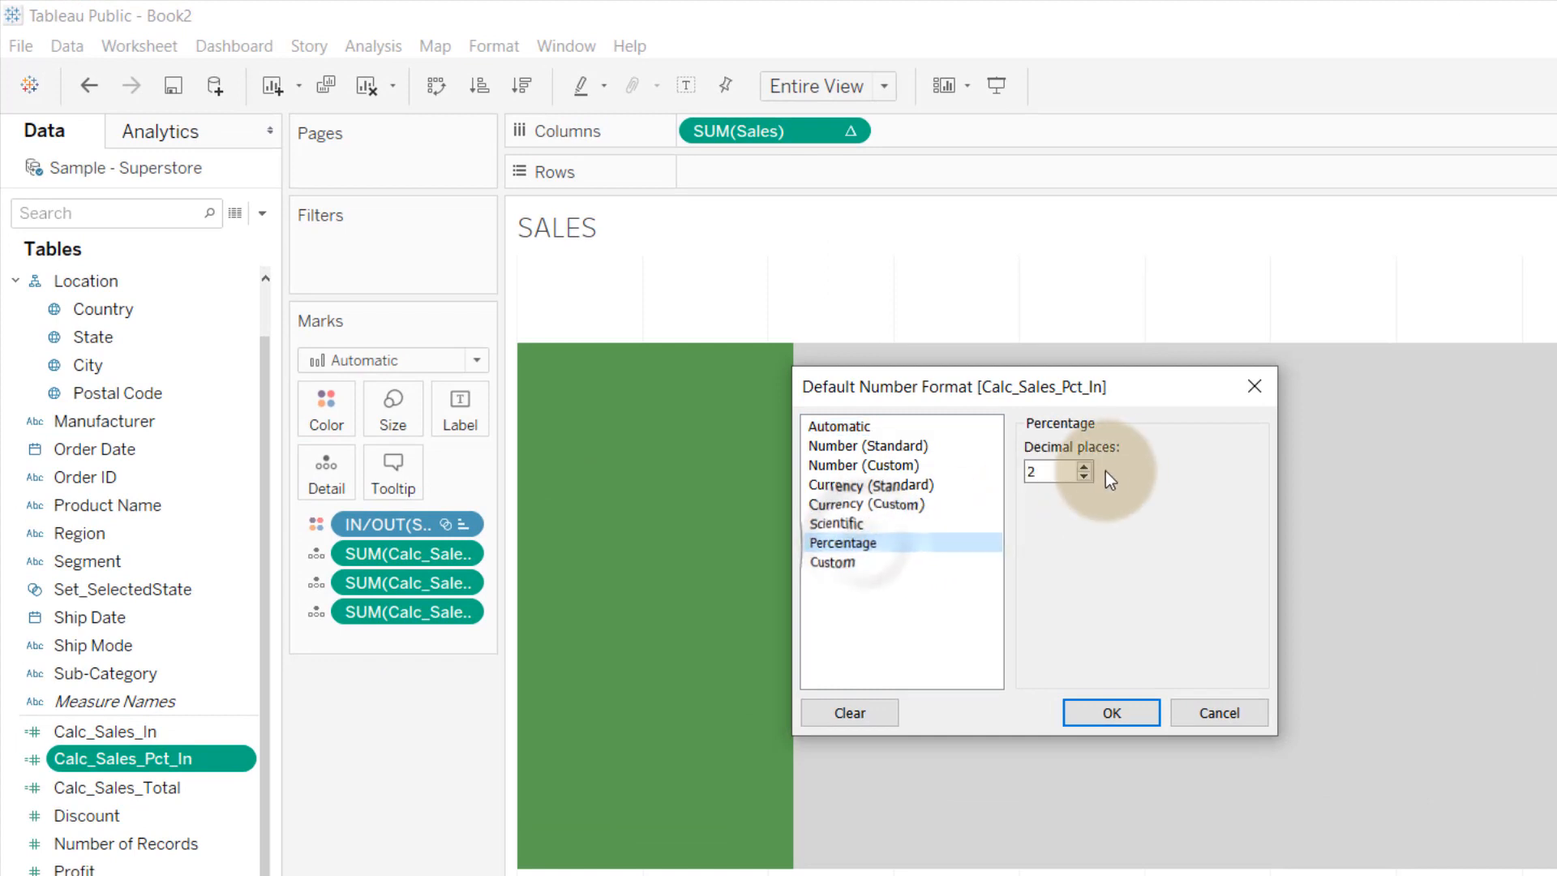
{"action": "left_click", "coordinate": [1084, 475]}
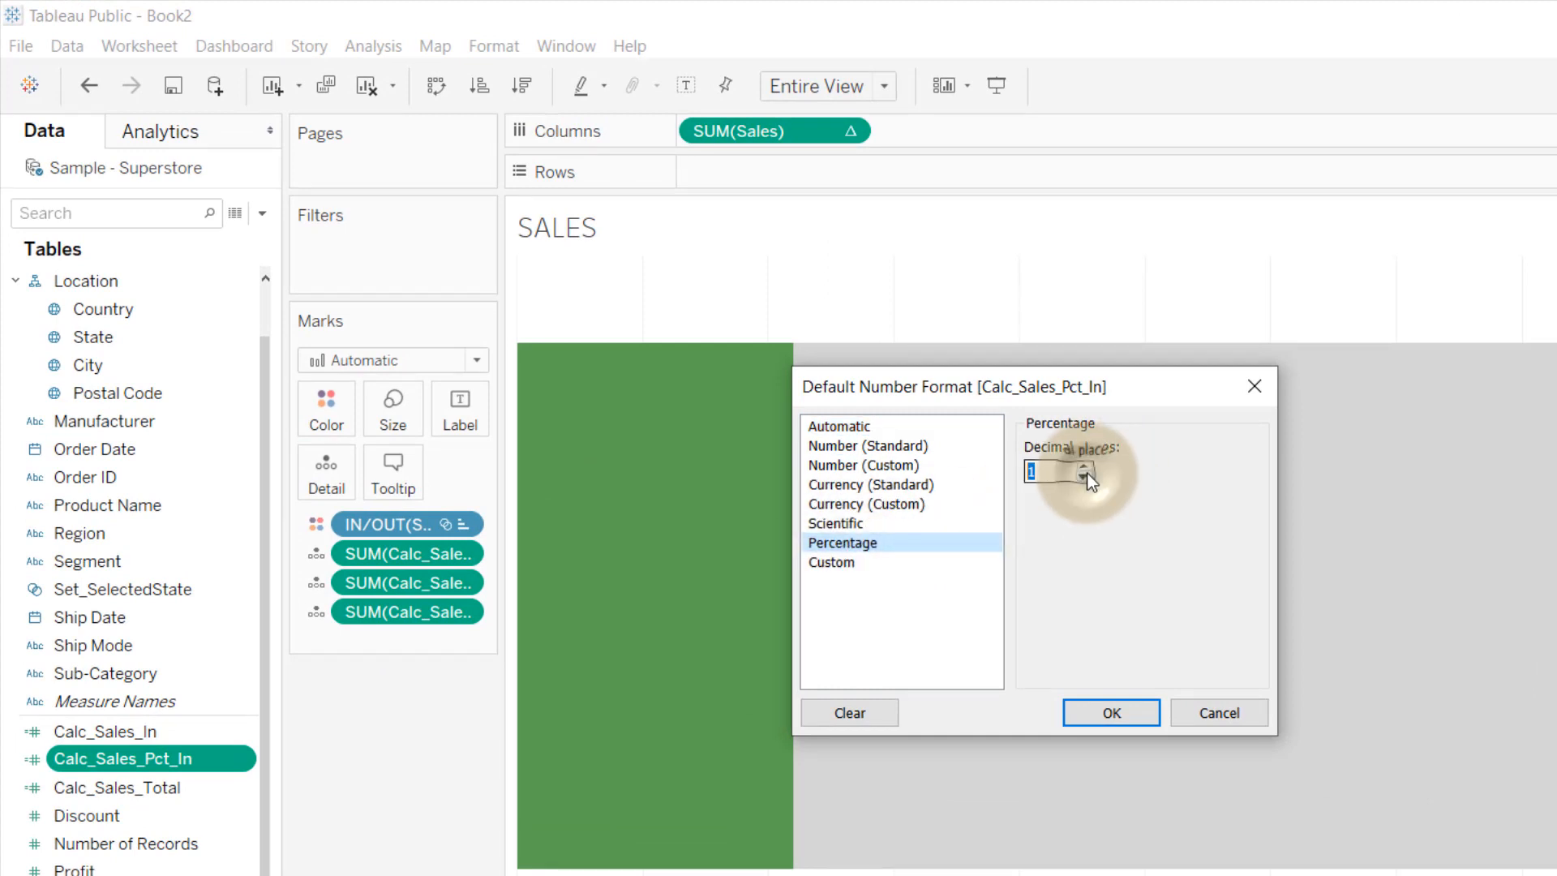
{"action": "left_click", "coordinate": [1092, 708]}
Step: Set the default number format of Calc_Sales_In to Currency (Custom) with 1 decimal place and display units of Millions (M)
{"action": "left_click", "coordinate": [135, 732]}
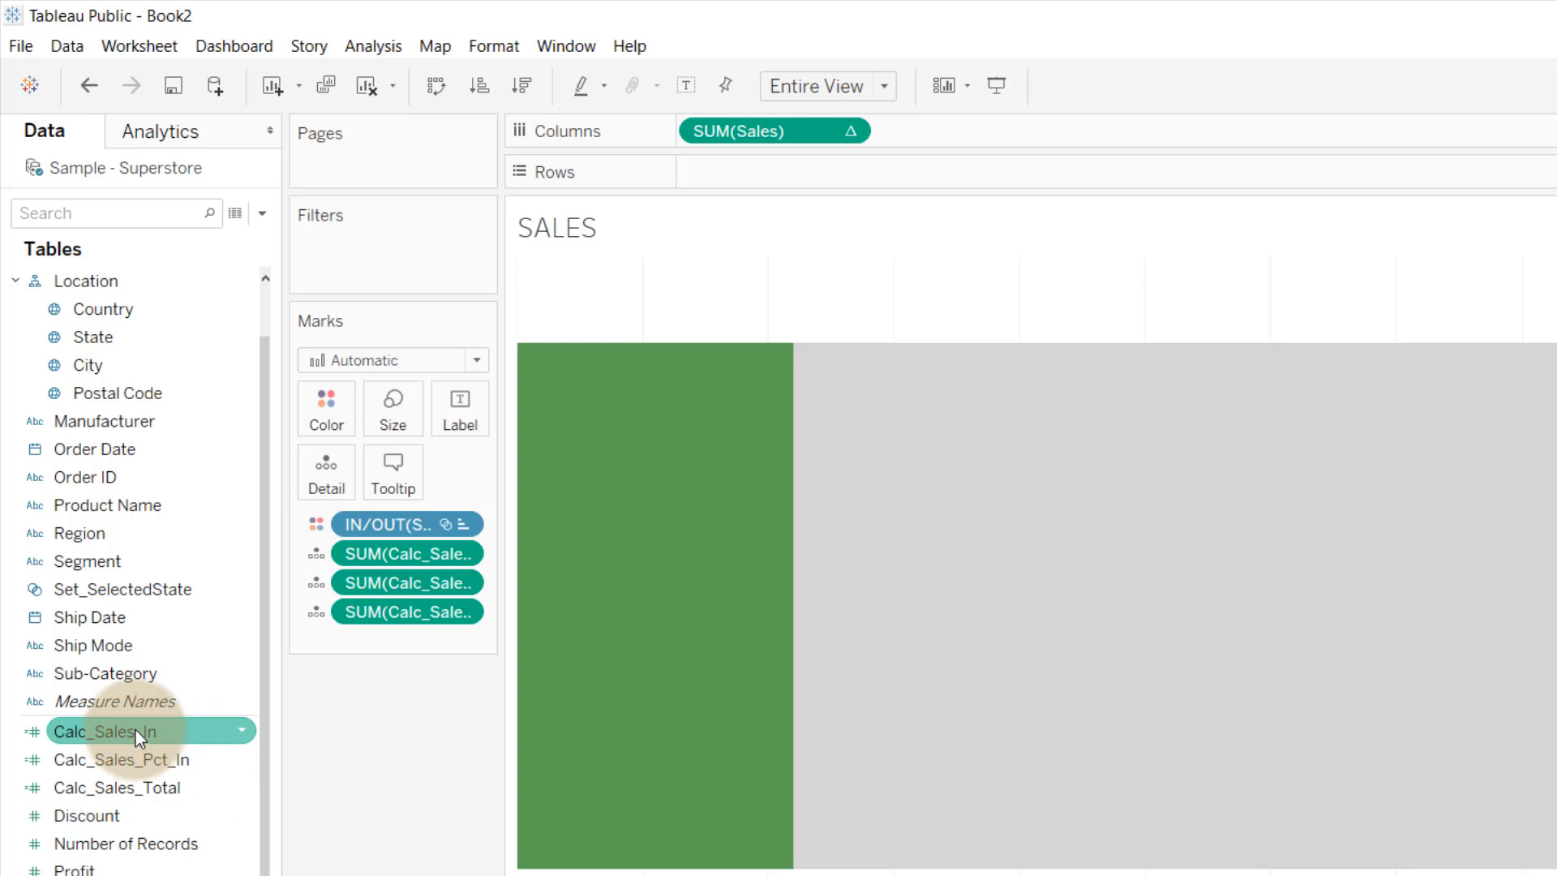
{"action": "right_click", "coordinate": [134, 729]}
{"action": "mouse_move", "coordinate": [270, 584]}
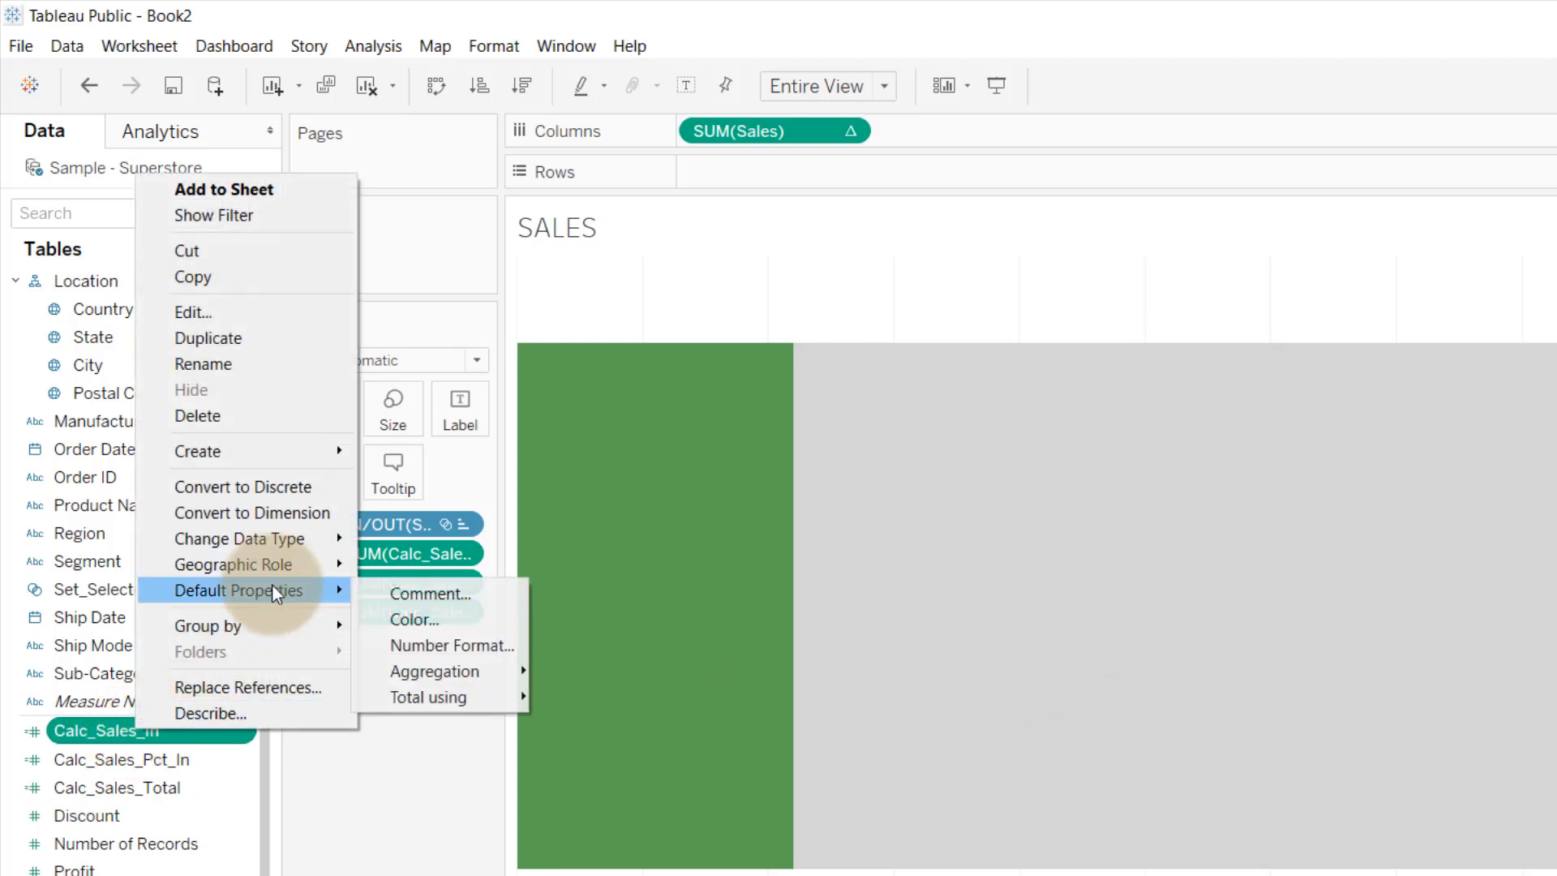
{"action": "left_click", "coordinate": [454, 644]}
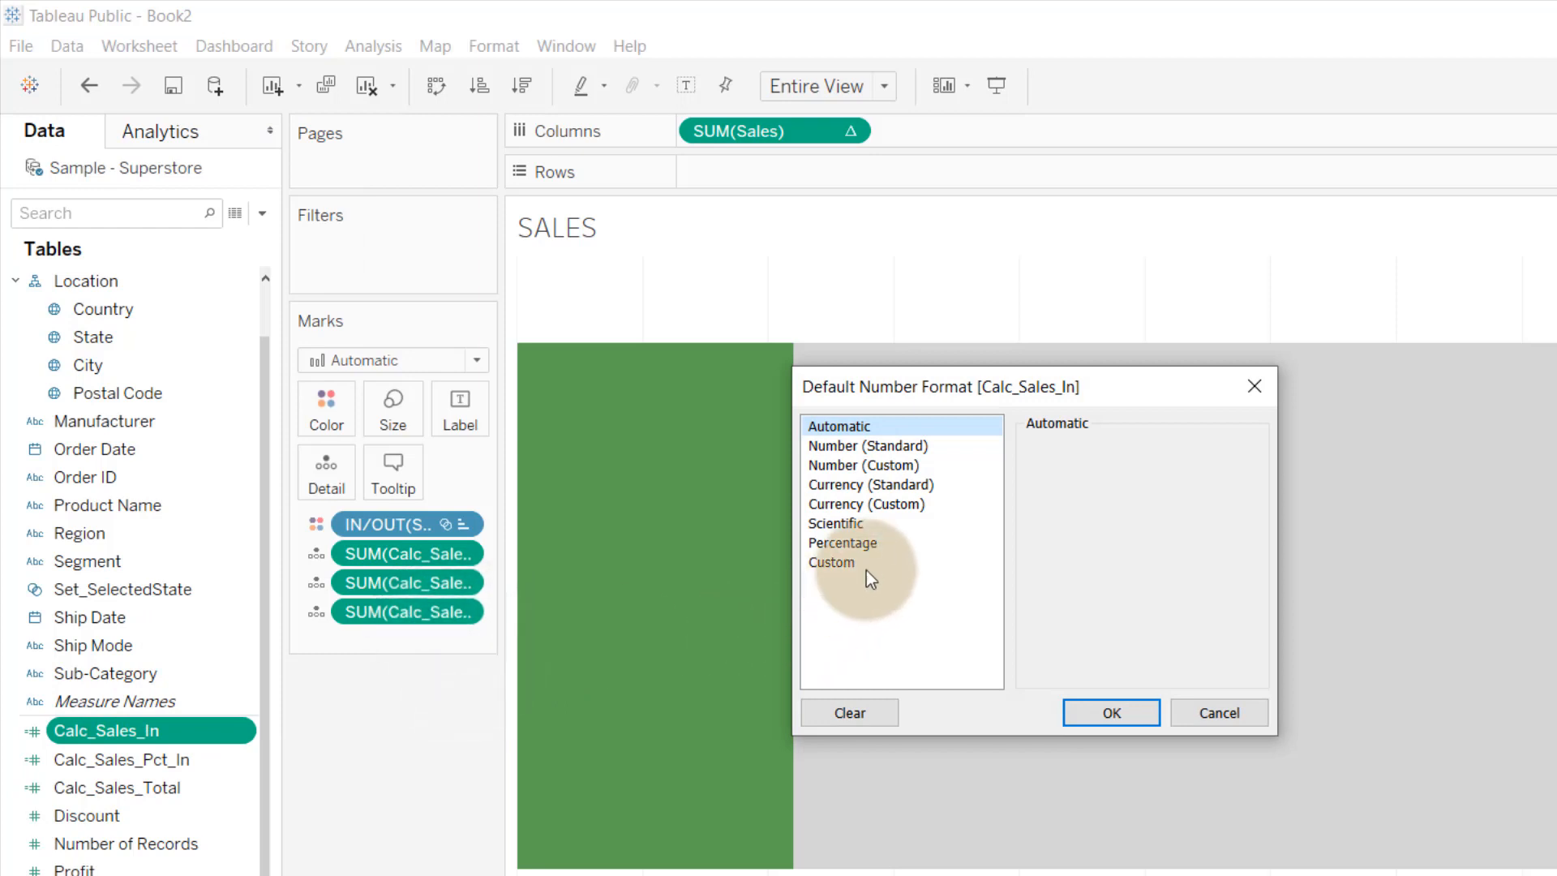
{"action": "left_click", "coordinate": [876, 508]}
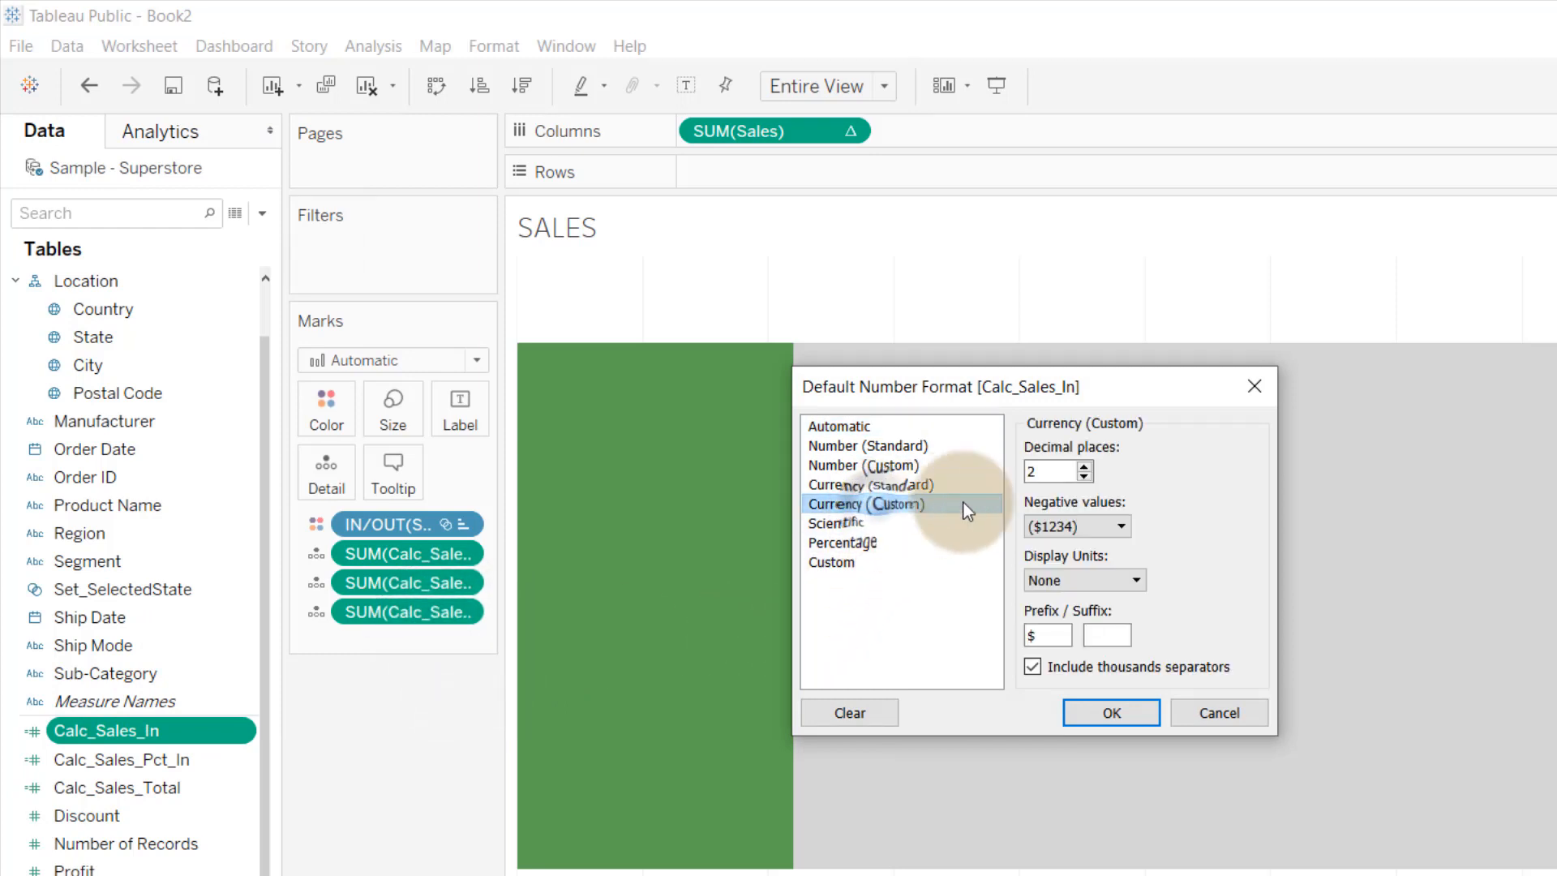
{"action": "left_click", "coordinate": [1087, 475]}
{"action": "left_click", "coordinate": [1086, 475]}
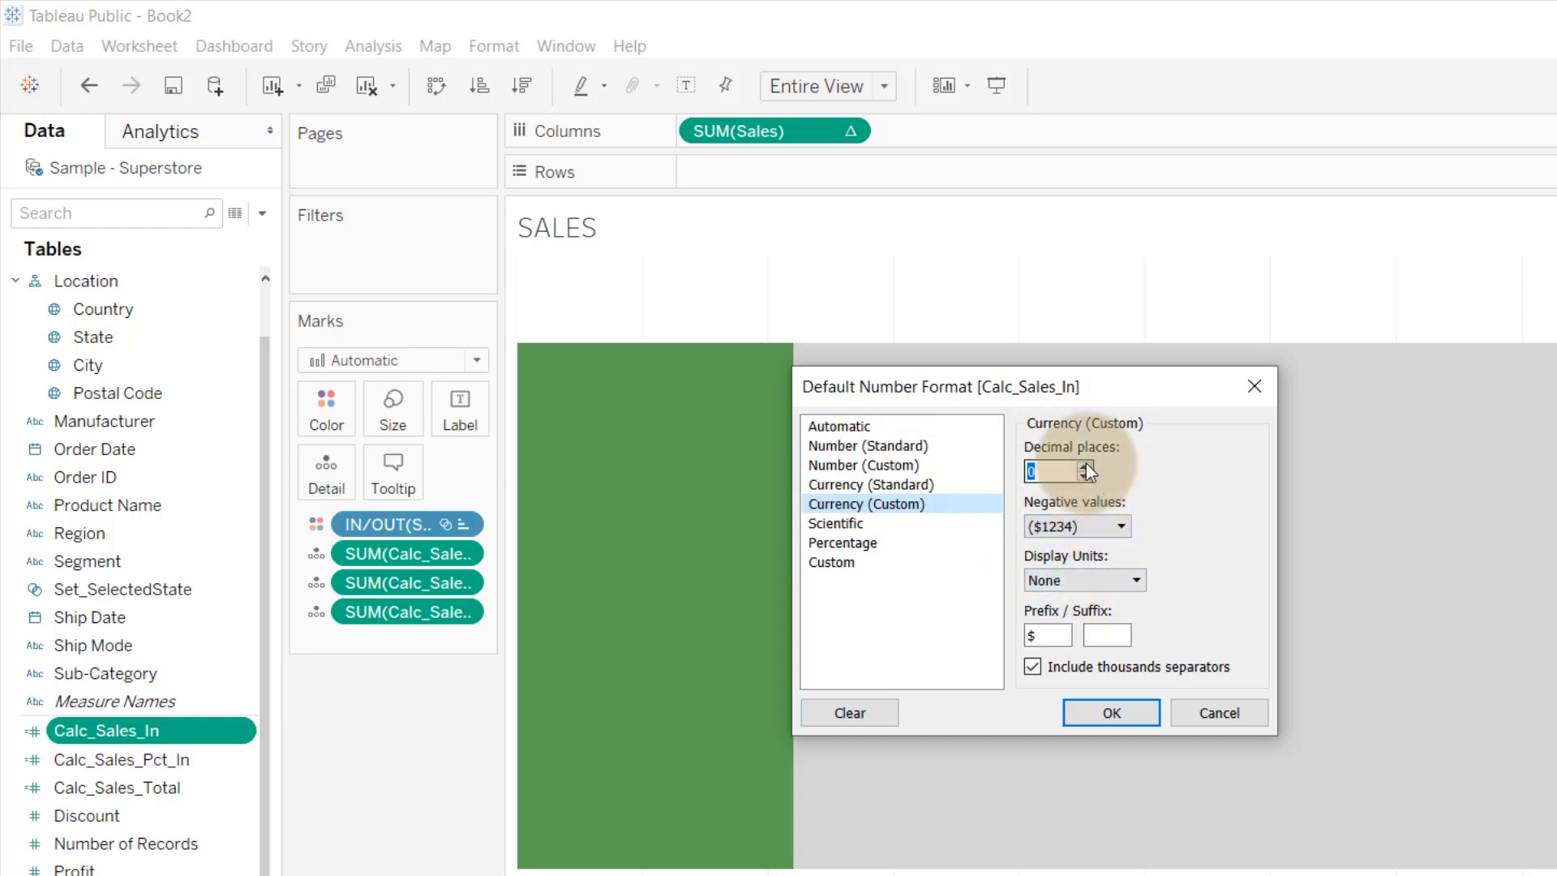
{"action": "left_click", "coordinate": [1087, 464]}
{"action": "left_click", "coordinate": [1098, 578]}
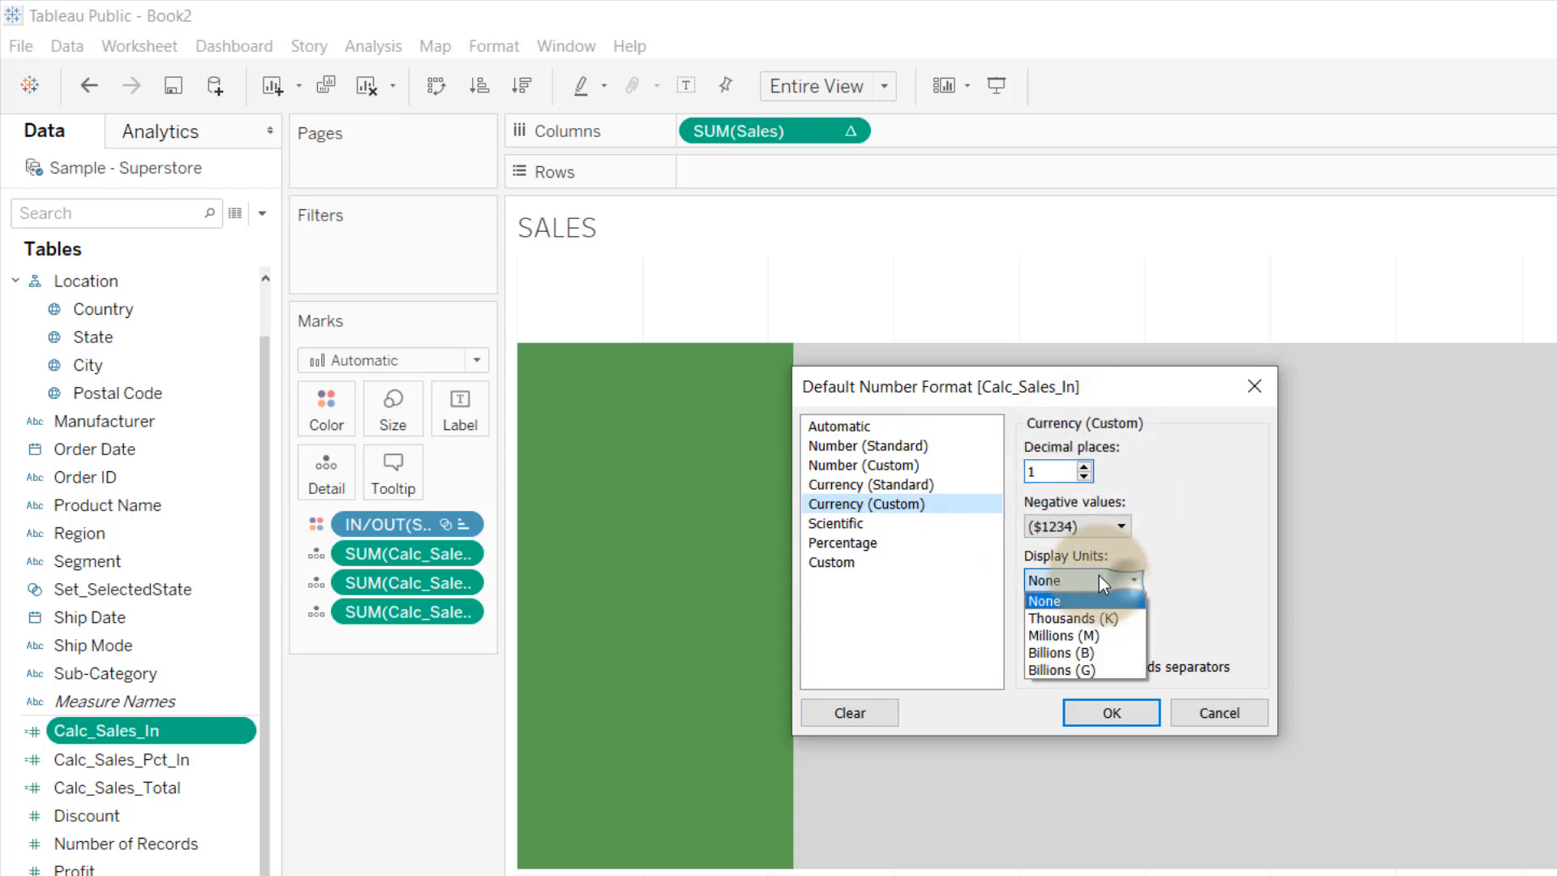
{"action": "left_click", "coordinate": [1064, 636]}
{"action": "left_click", "coordinate": [1101, 707]}
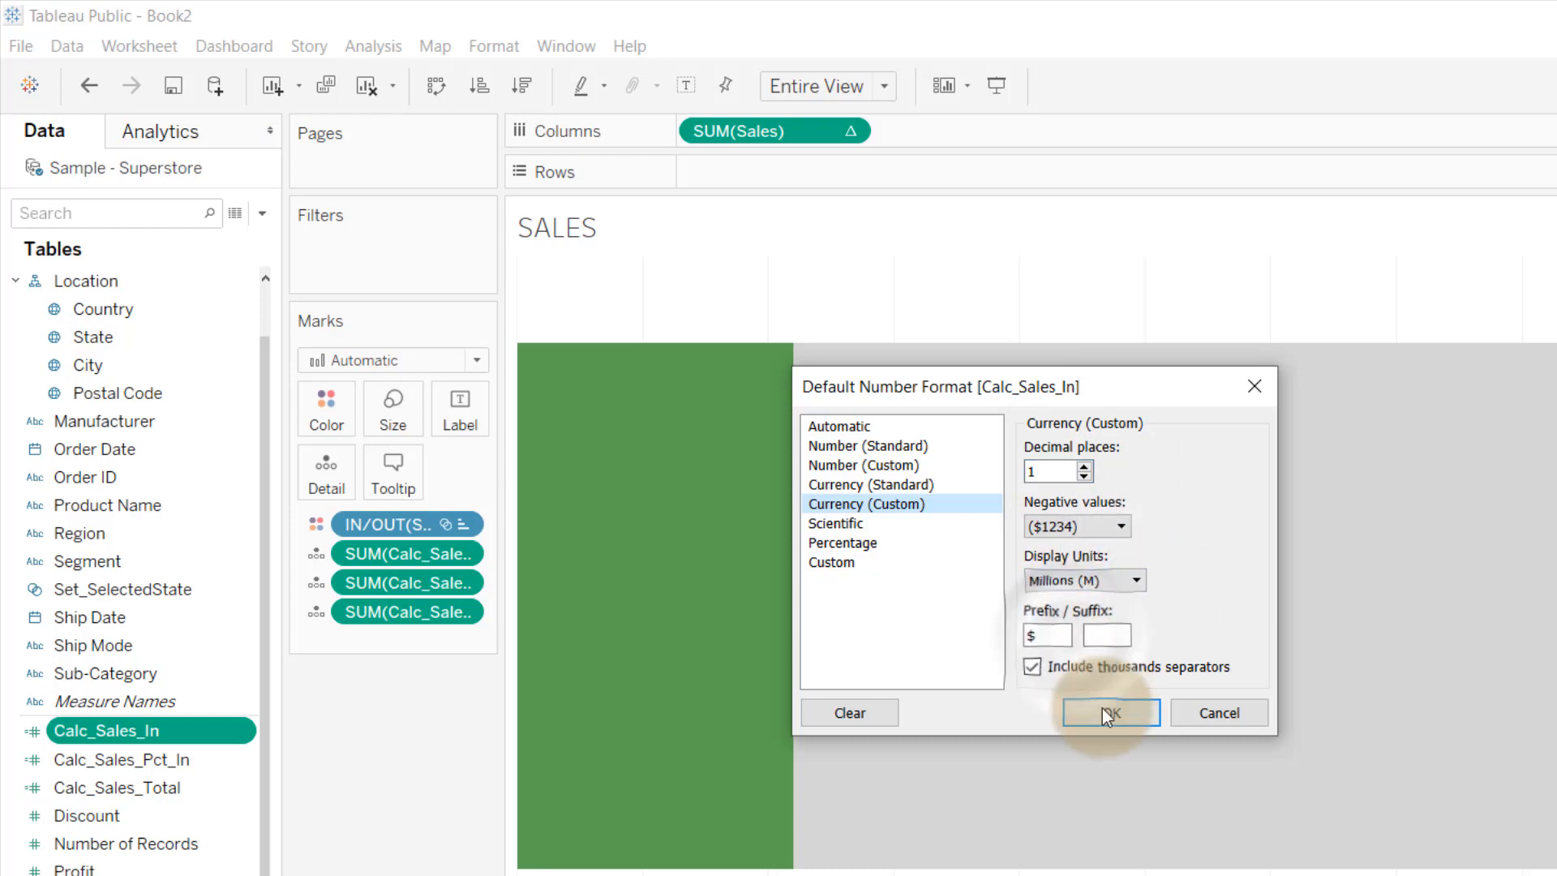
Step: Set the default number format of Calc_Sales_Total to Currency (Custom) with 0 decimal places and no display units
{"action": "left_click", "coordinate": [88, 785]}
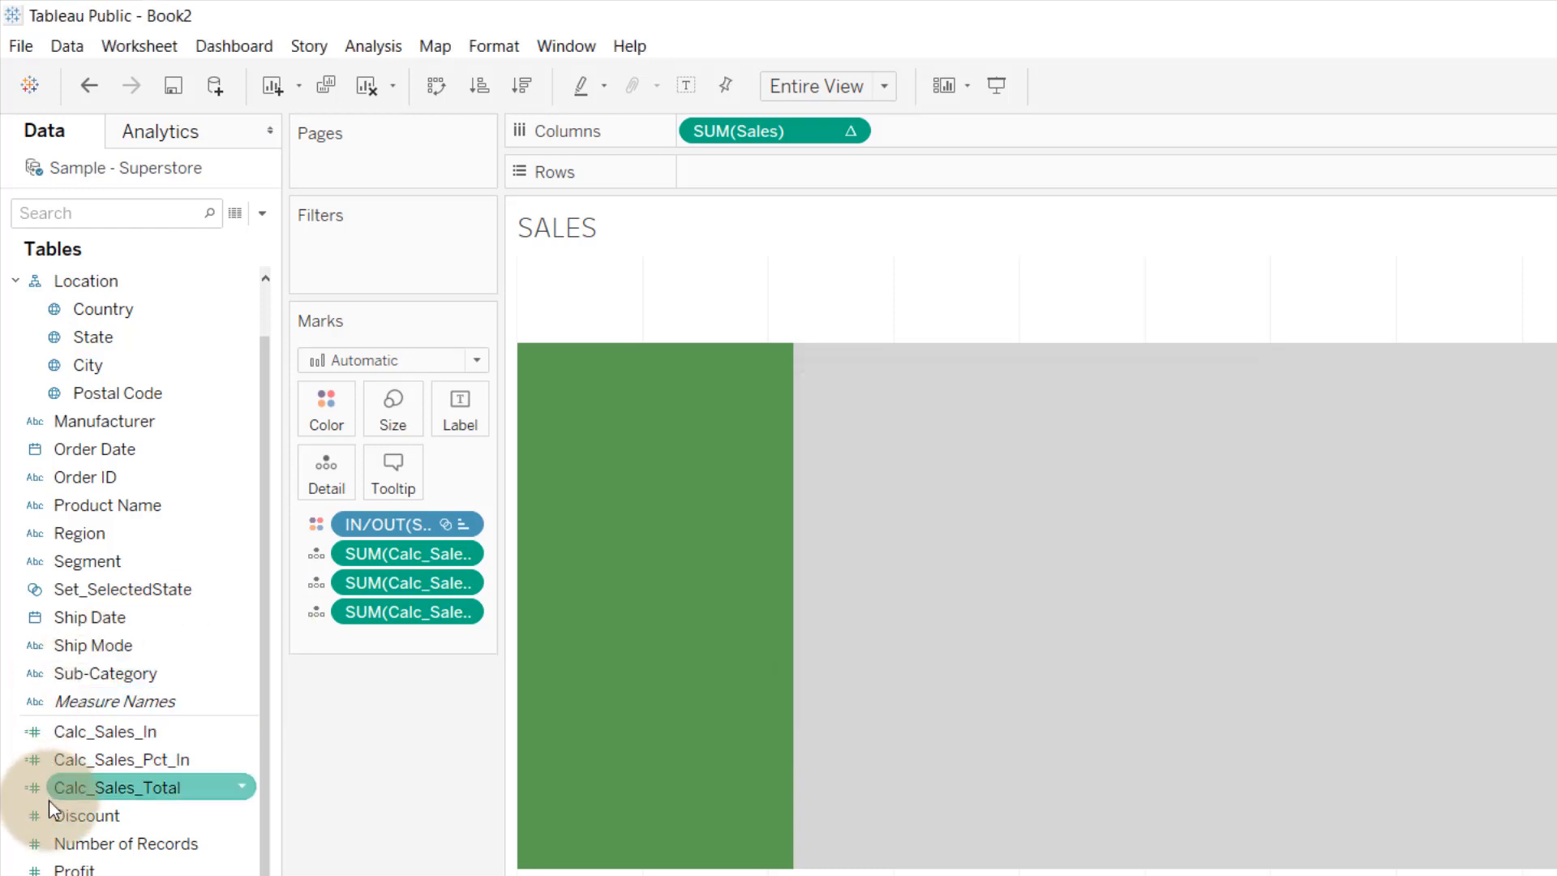
{"action": "right_click", "coordinate": [88, 786]}
{"action": "mouse_move", "coordinate": [191, 650]}
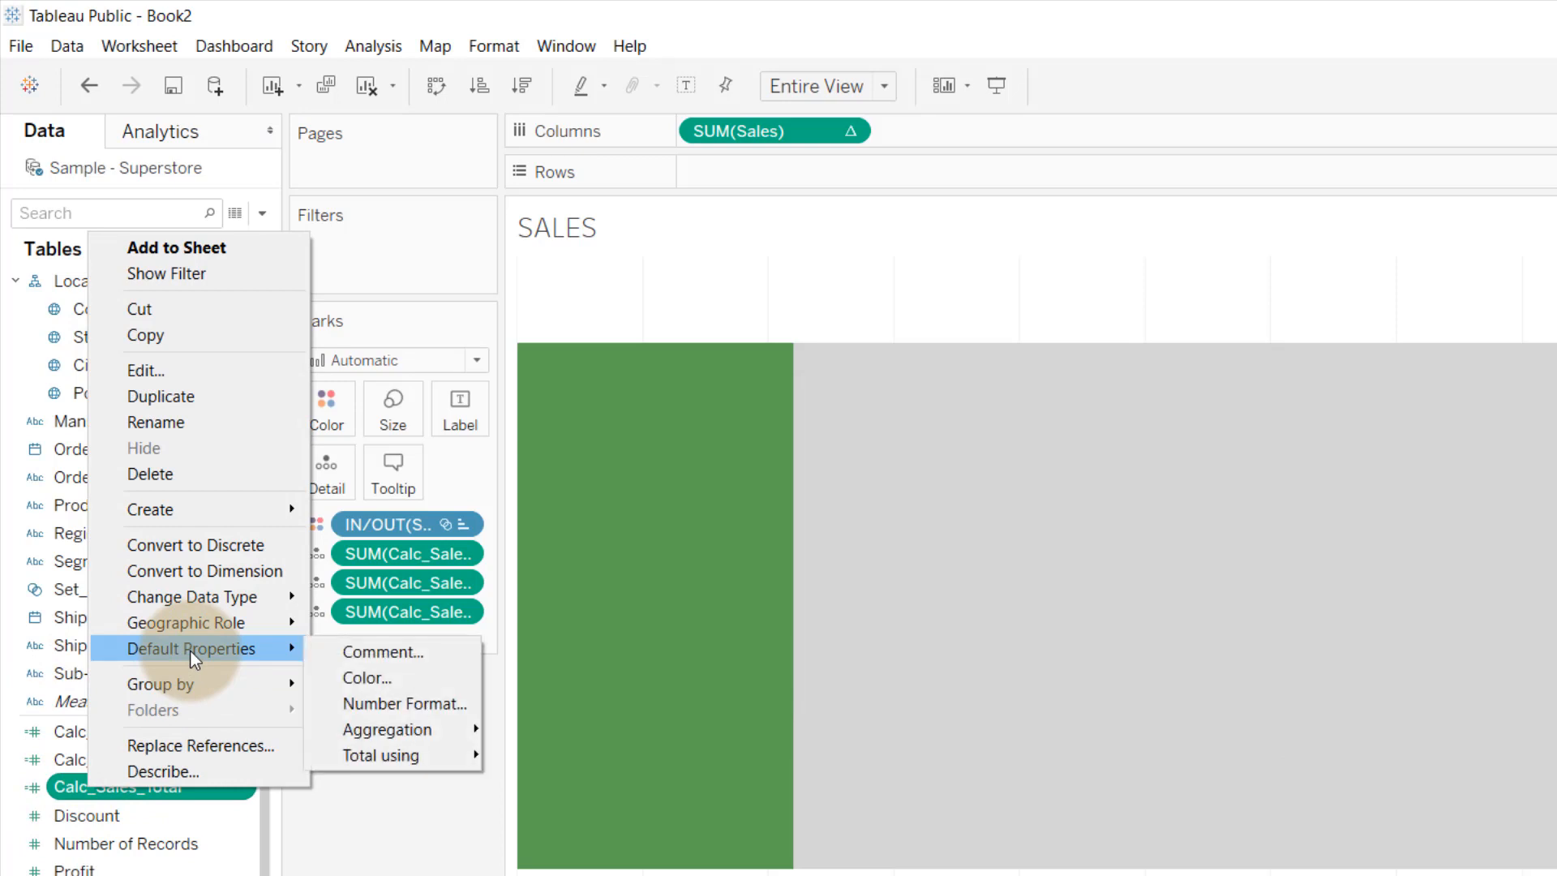
{"action": "left_click", "coordinate": [357, 703]}
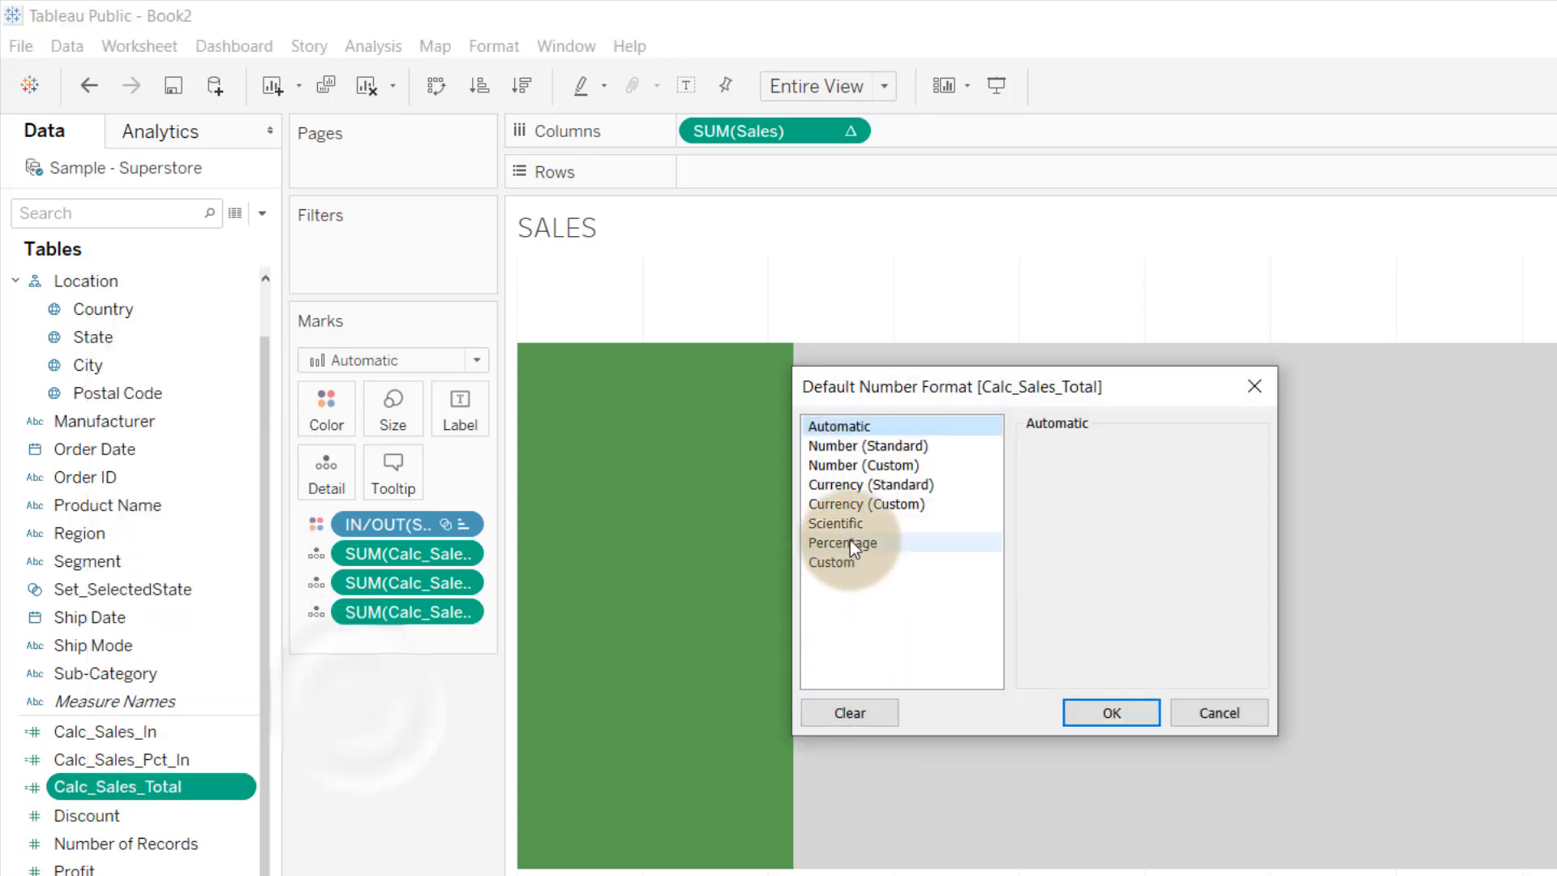
{"action": "left_click", "coordinate": [853, 504]}
{"action": "left_click", "coordinate": [1085, 477]}
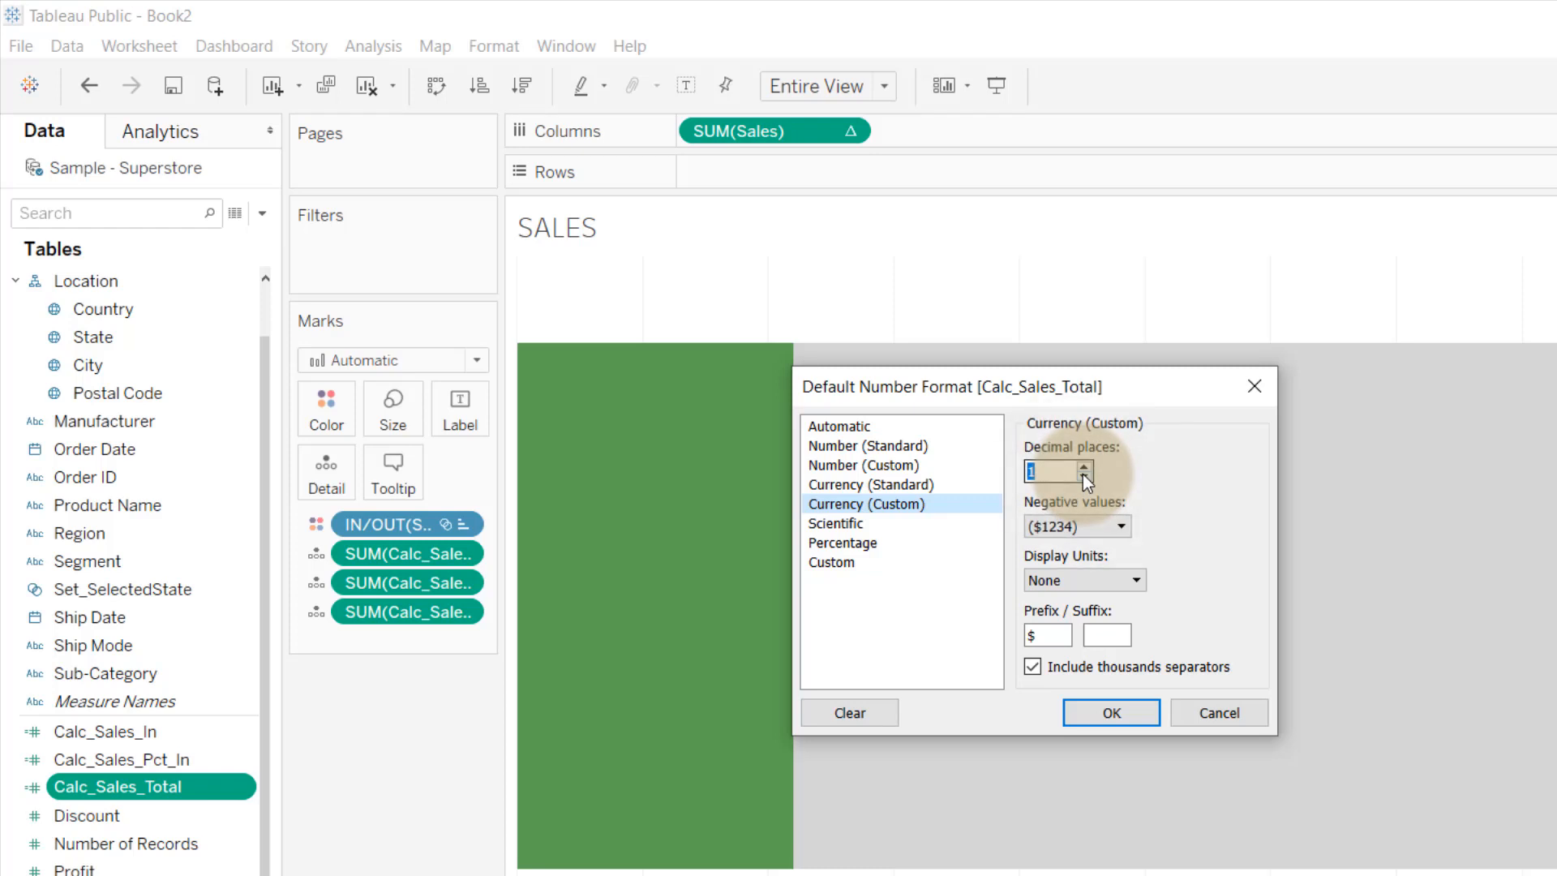
{"action": "left_click", "coordinate": [1084, 476]}
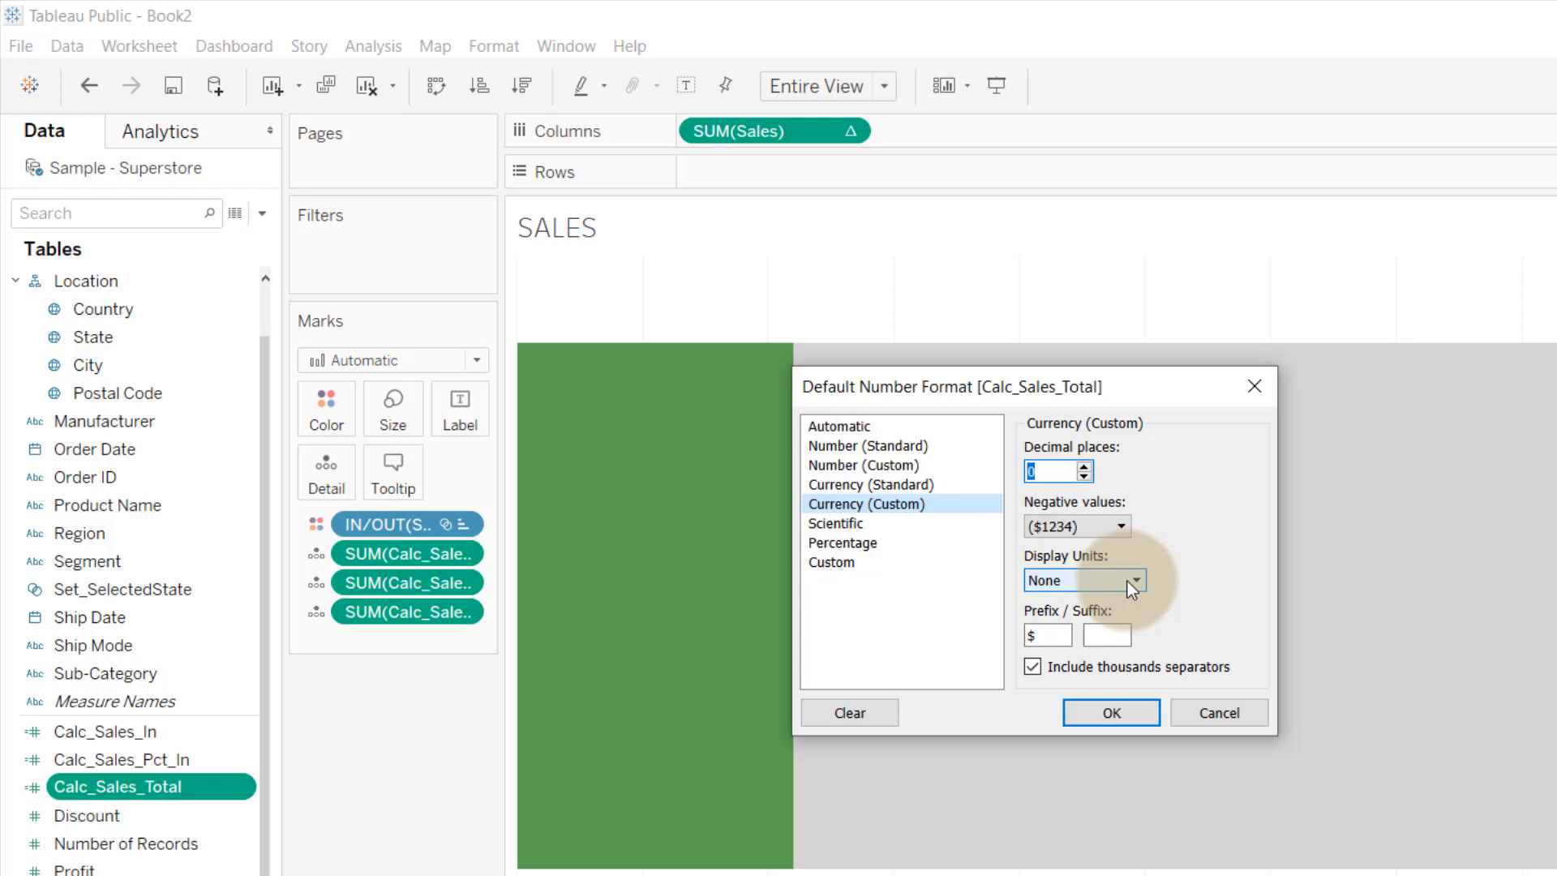
{"action": "left_click", "coordinate": [1099, 712]}
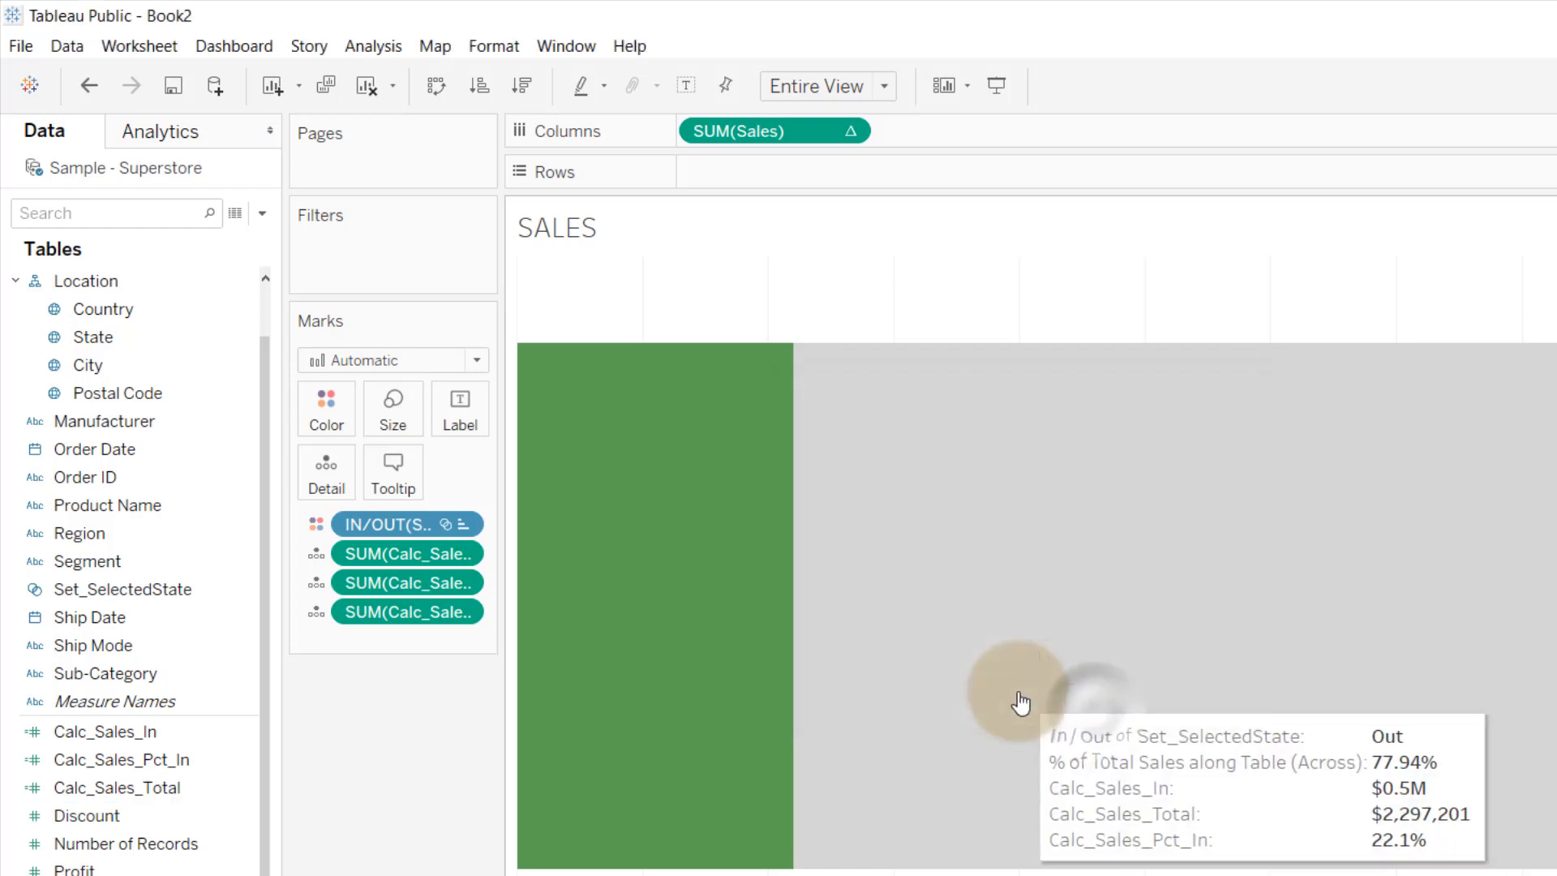
{"action": "mouse_move", "coordinate": [643, 642]}
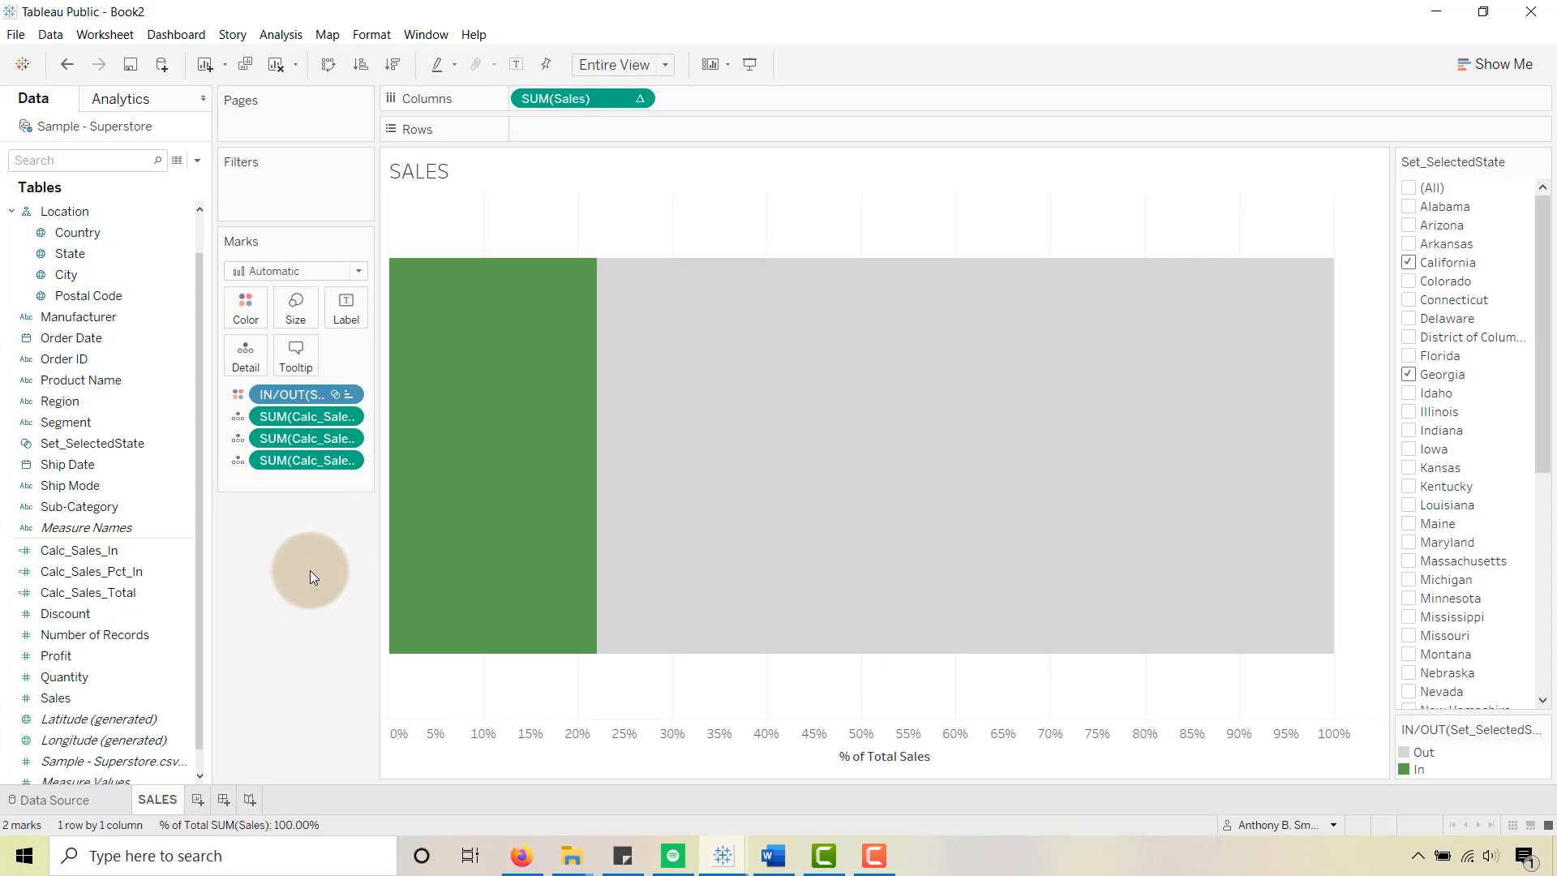
Step: Replace the sheet title with "<SUM(Calc_Sales_Pct_In)> of <SUM(Calc_Sales_Total)> in Total Sales", inserting both calculations as dynamic fields
{"action": "double_click", "coordinate": [439, 172]}
{"action": "left_click_drag", "start_coordinate": [566, 306], "coordinate": [450, 306]}
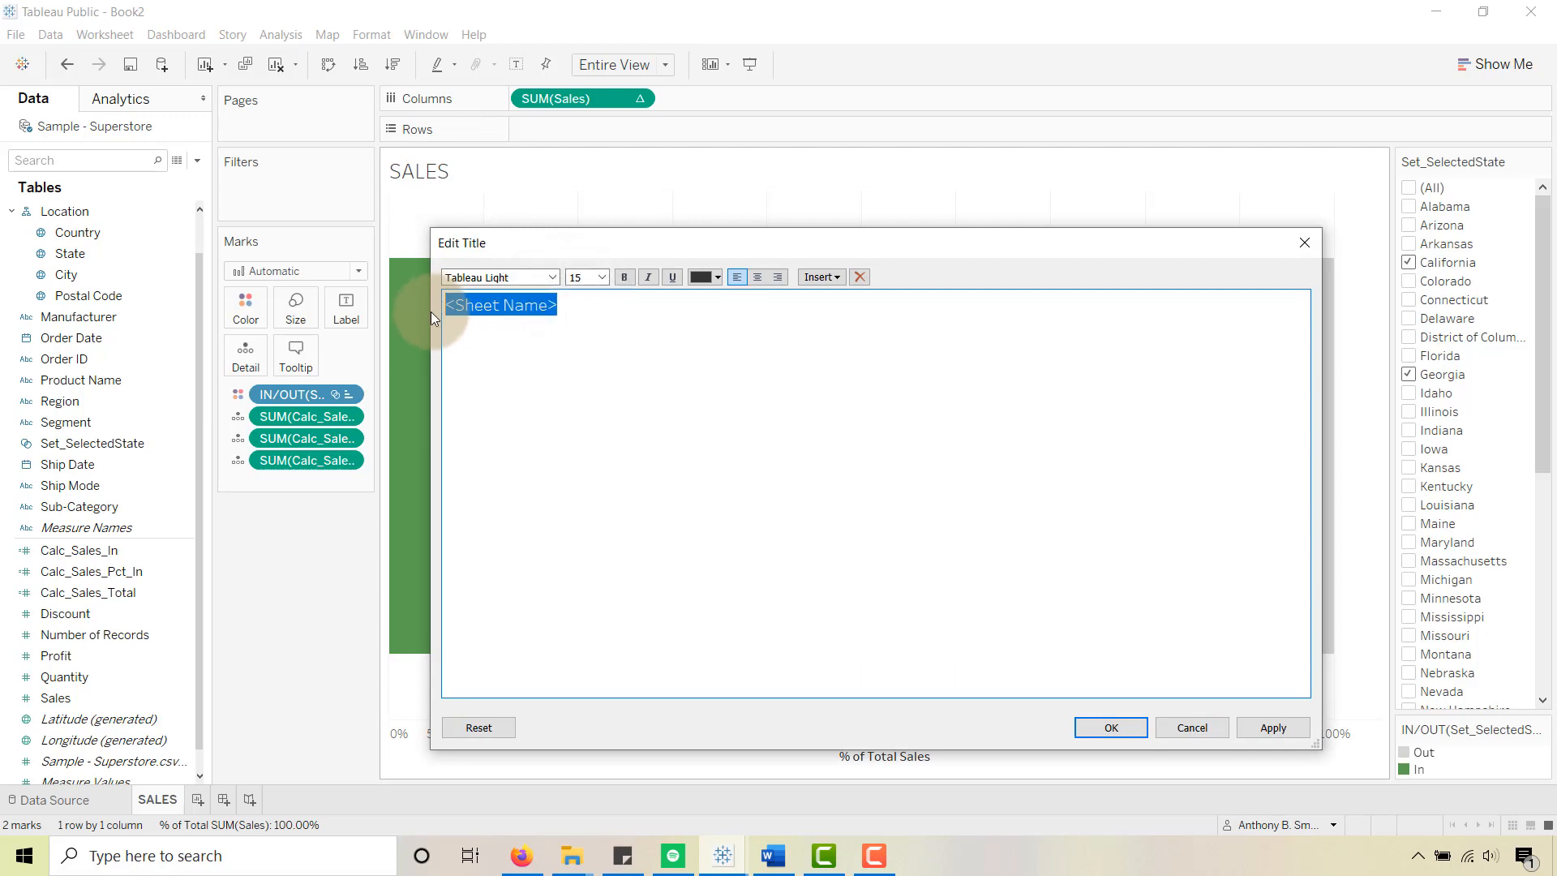
{"action": "key", "text": "BackSpace"}
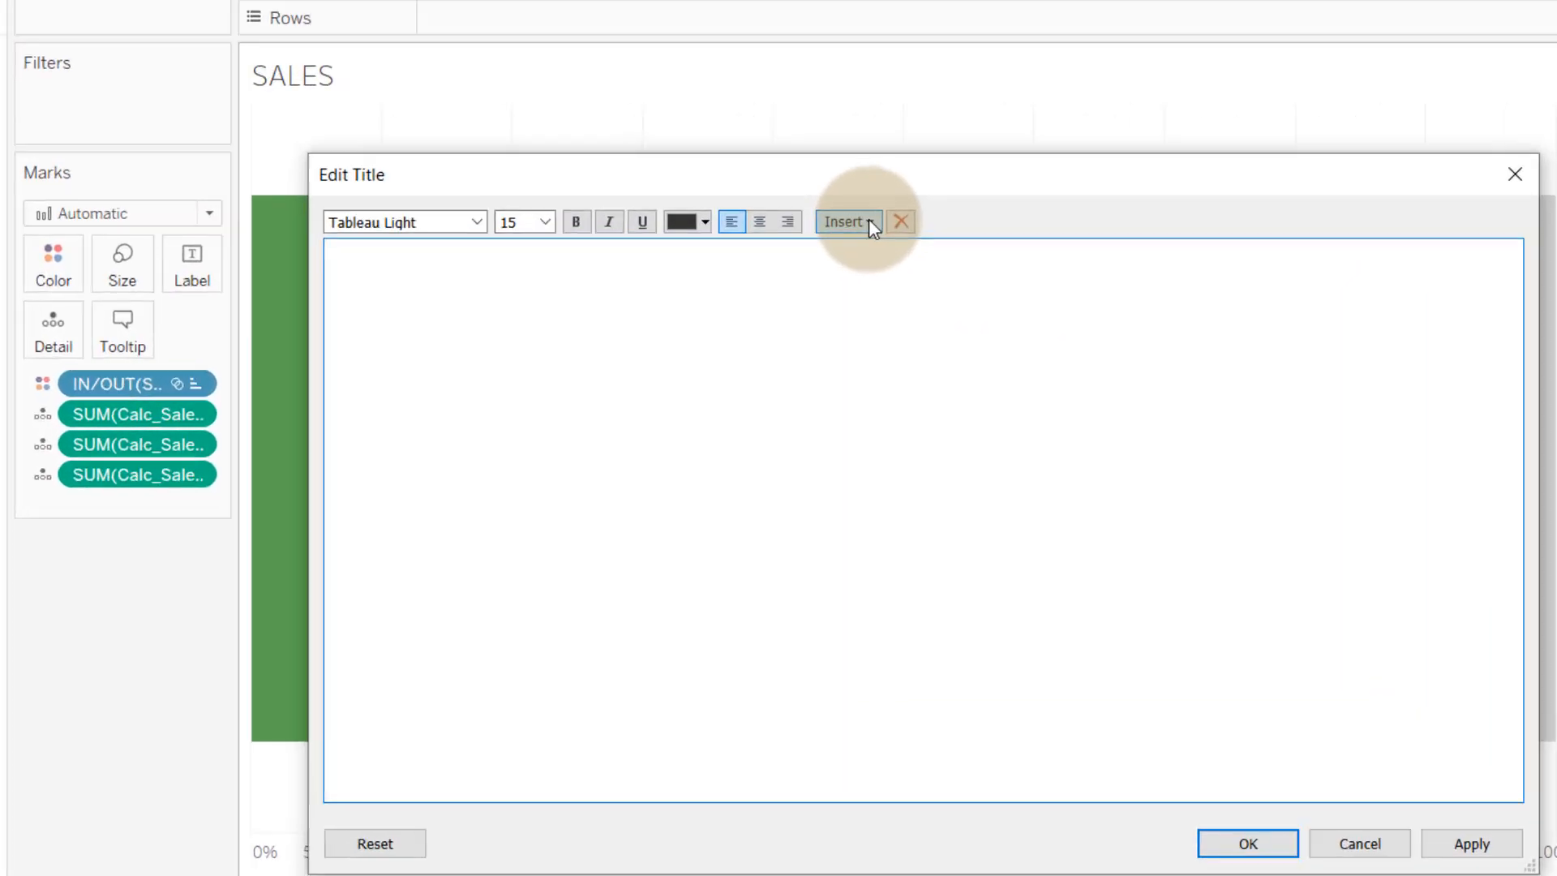
{"action": "left_click", "coordinate": [824, 276]}
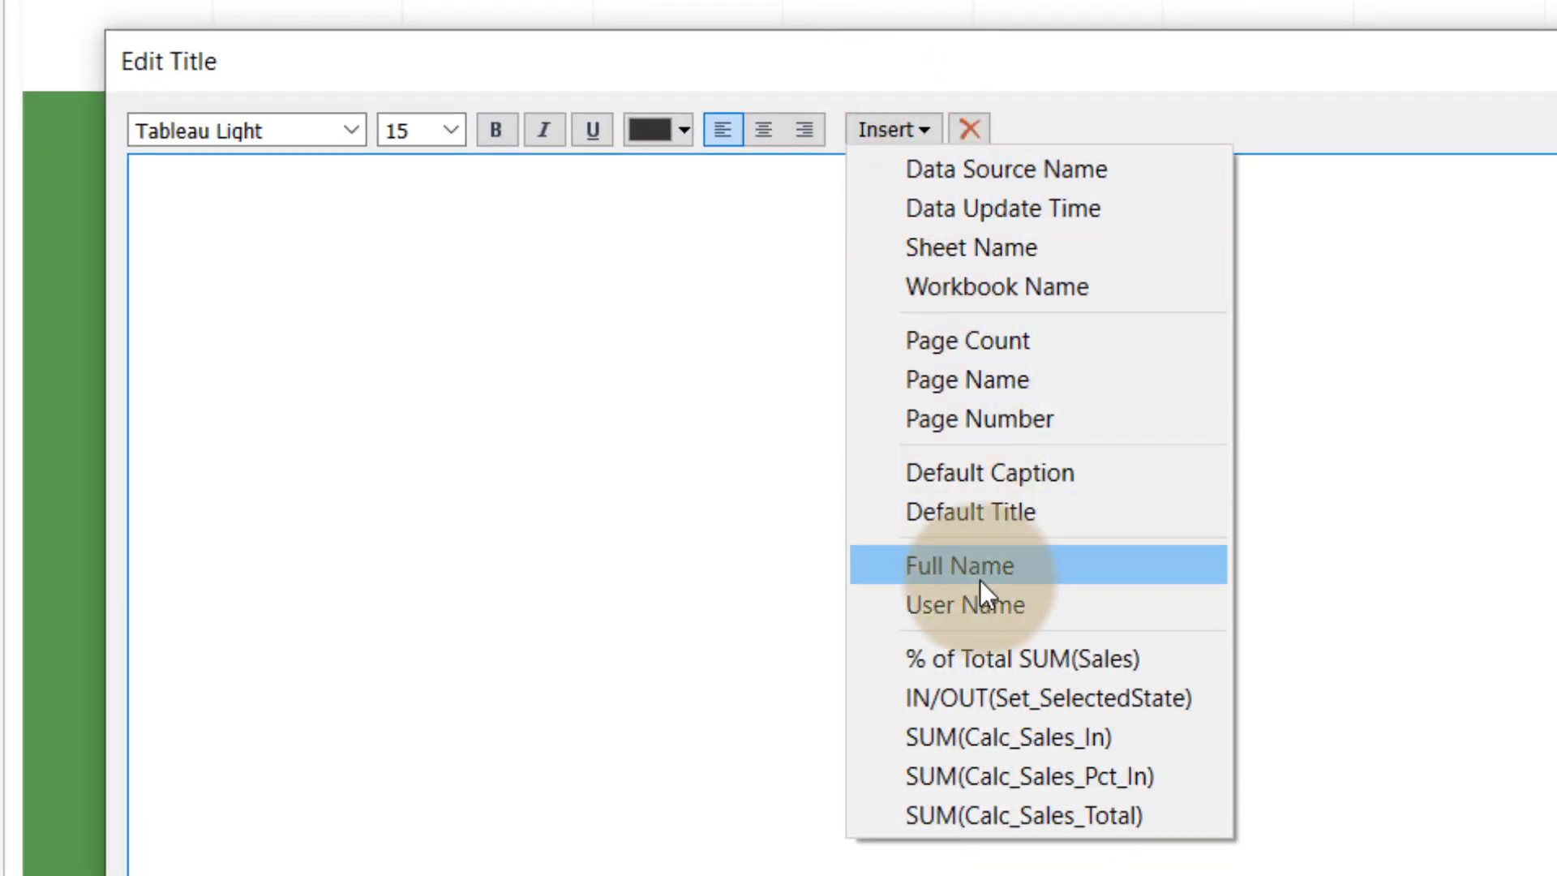
{"action": "left_click", "coordinate": [997, 775]}
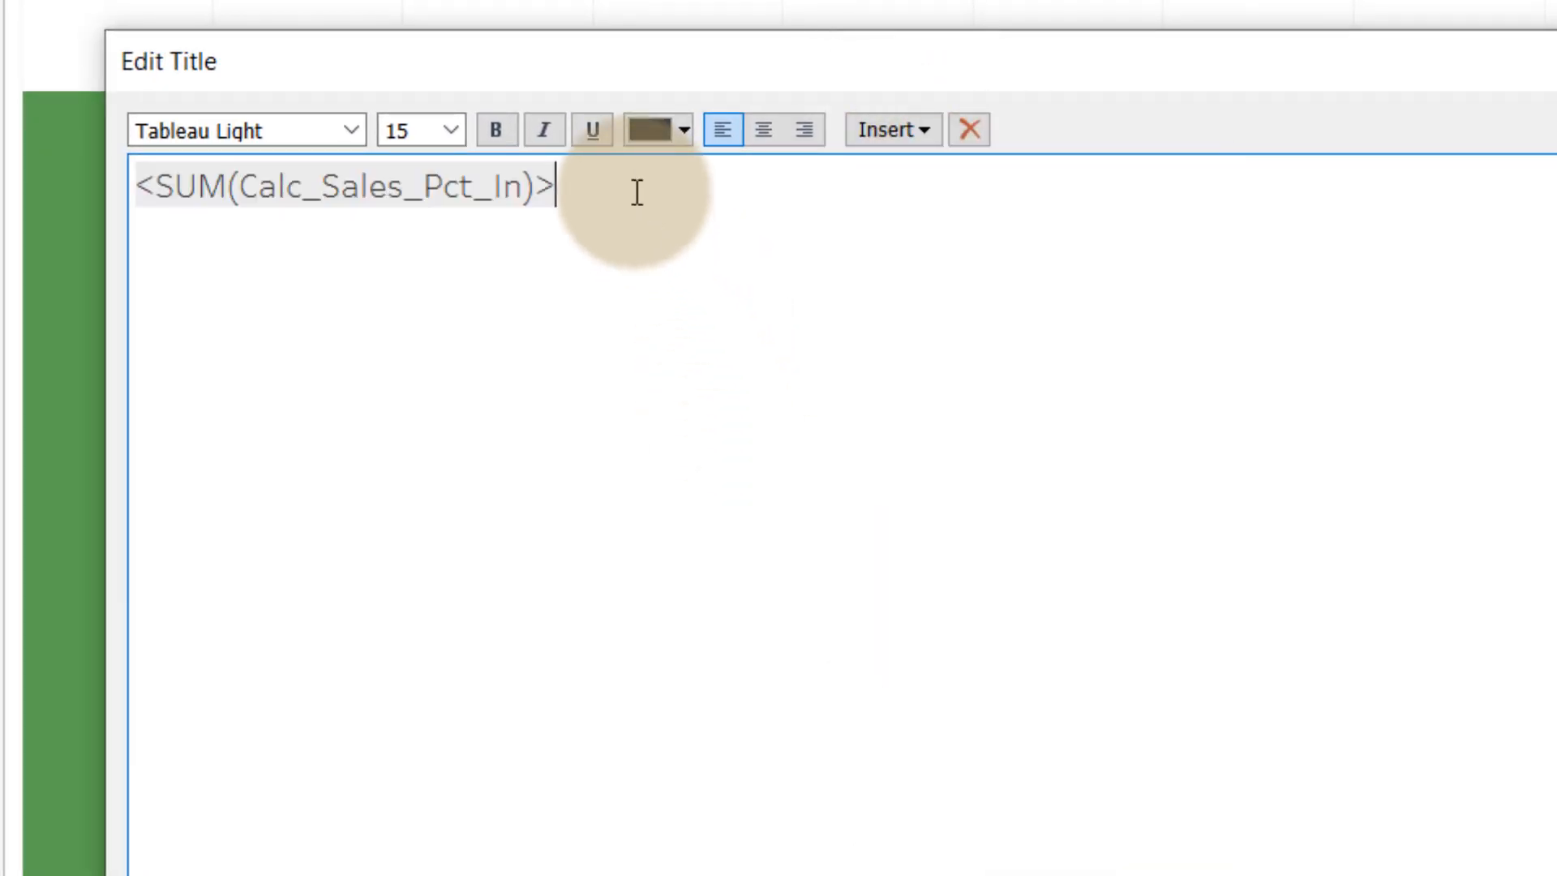
{"action": "type", "text": "of"}
{"action": "left_click", "coordinate": [918, 133]}
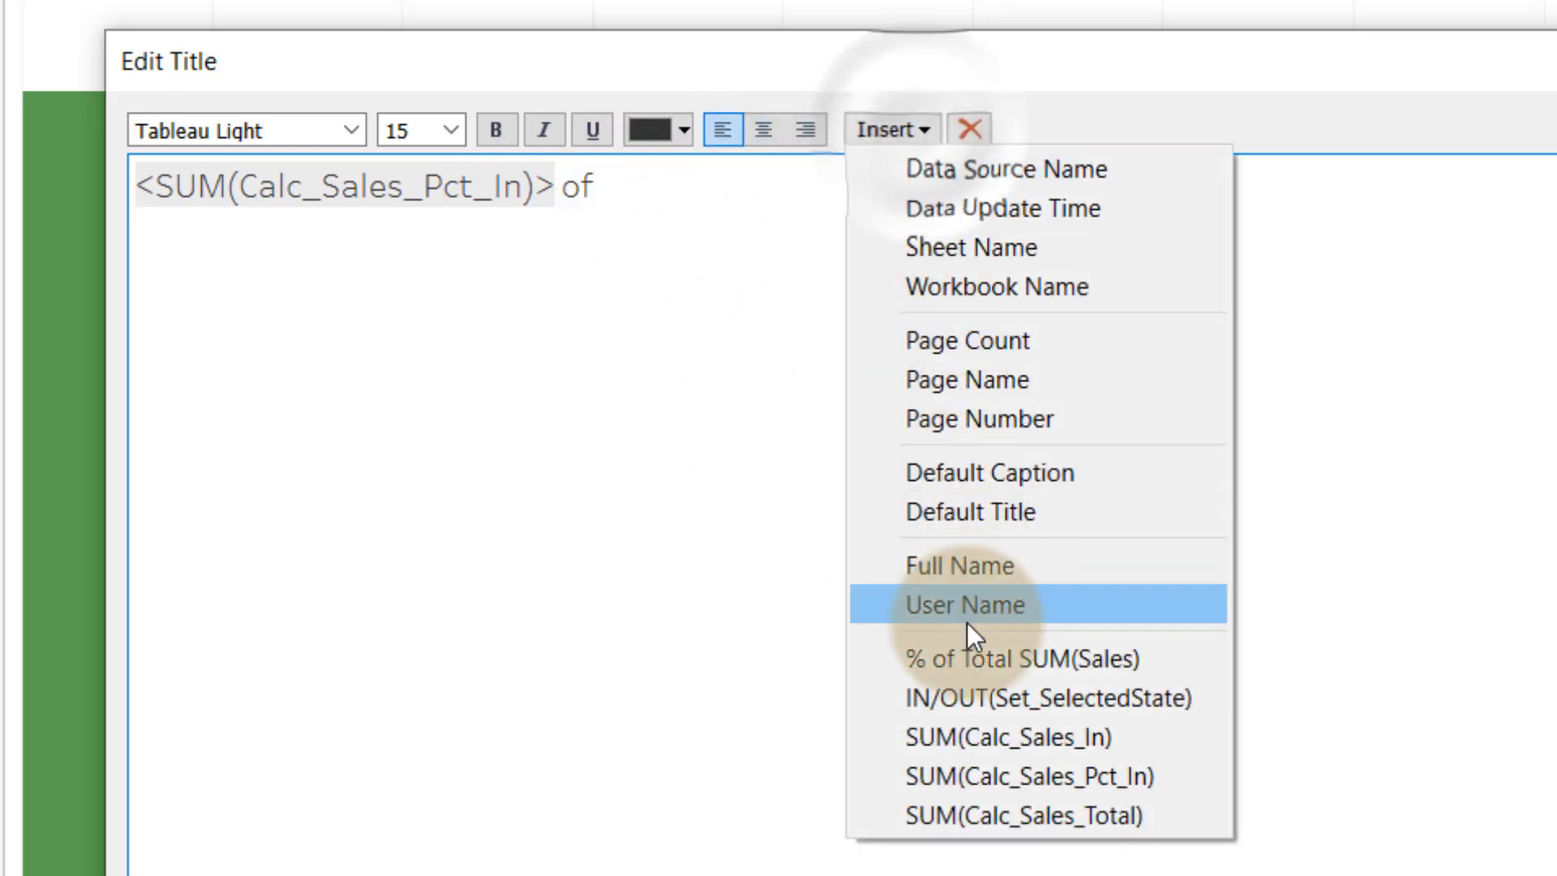
{"action": "left_click", "coordinate": [983, 810]}
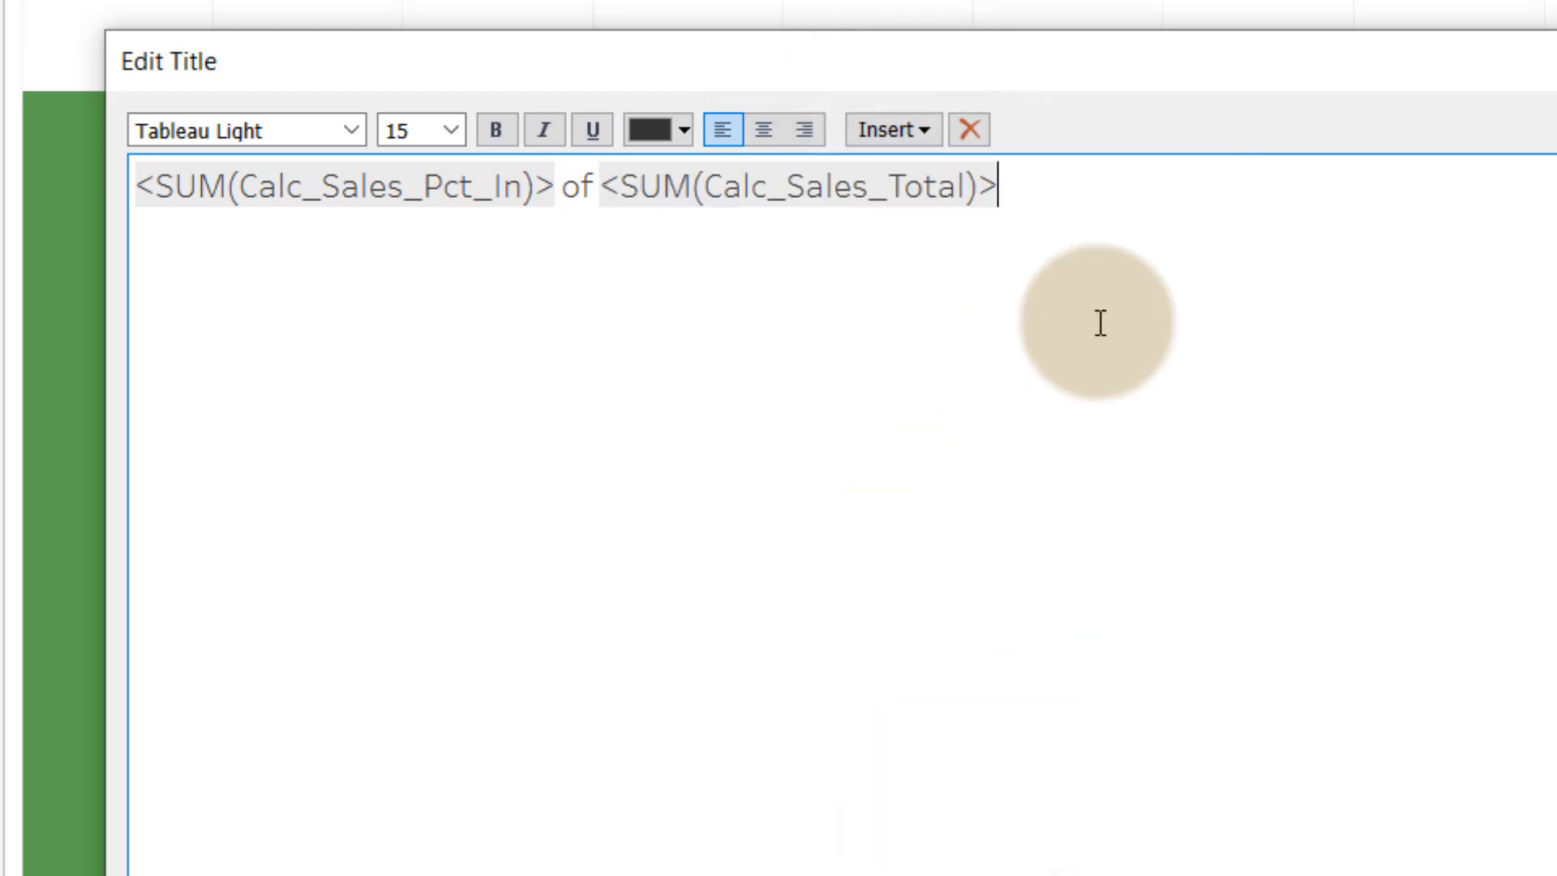
{"action": "type", "text": "in Total"}
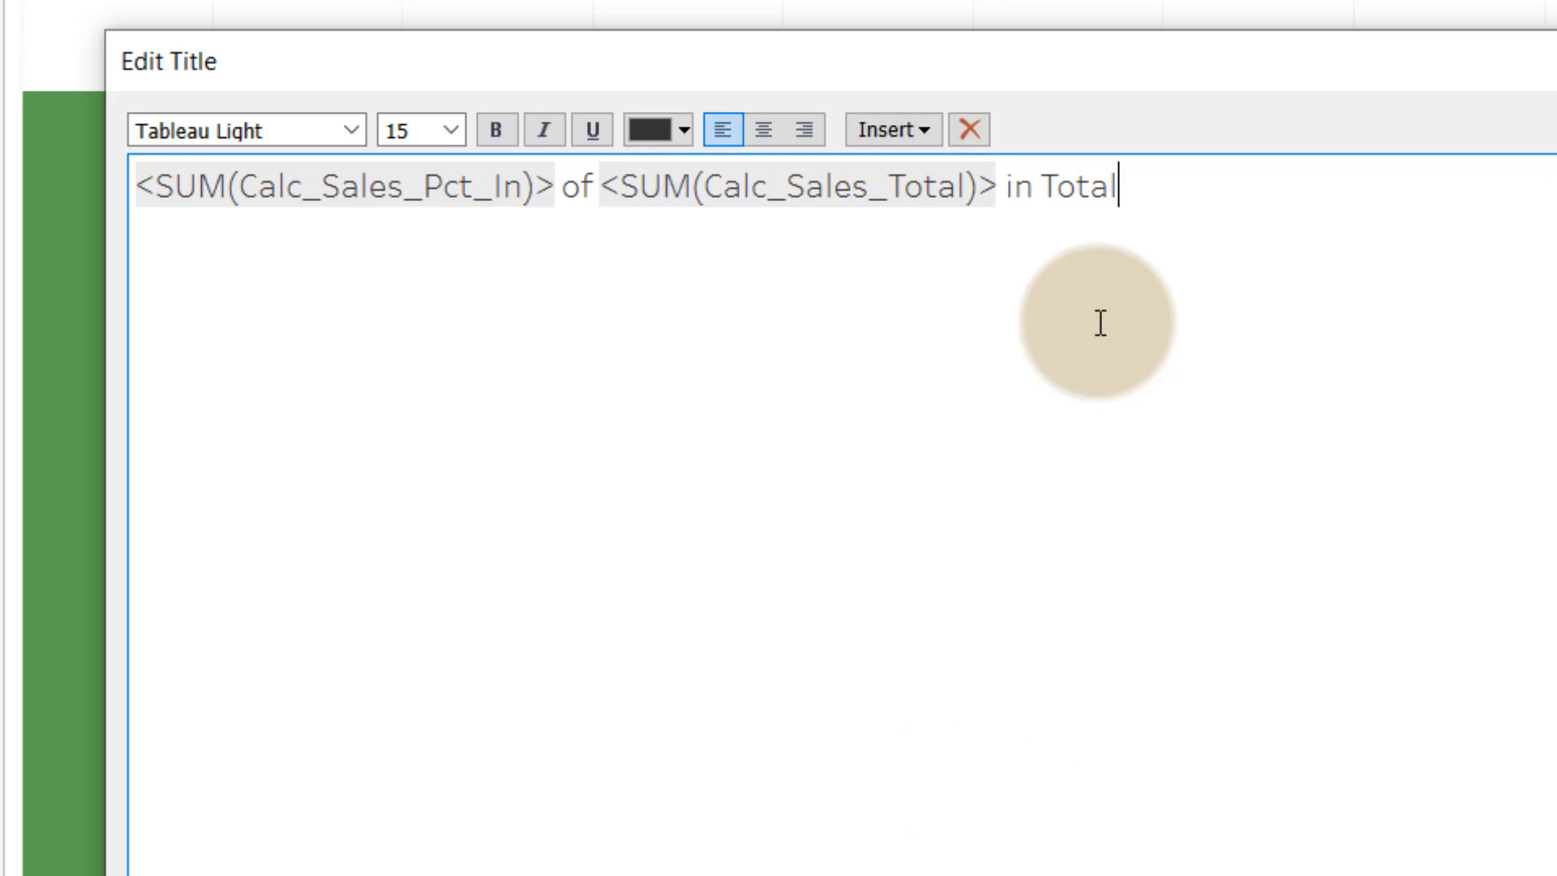
{"action": "type", "text": " Sales"}
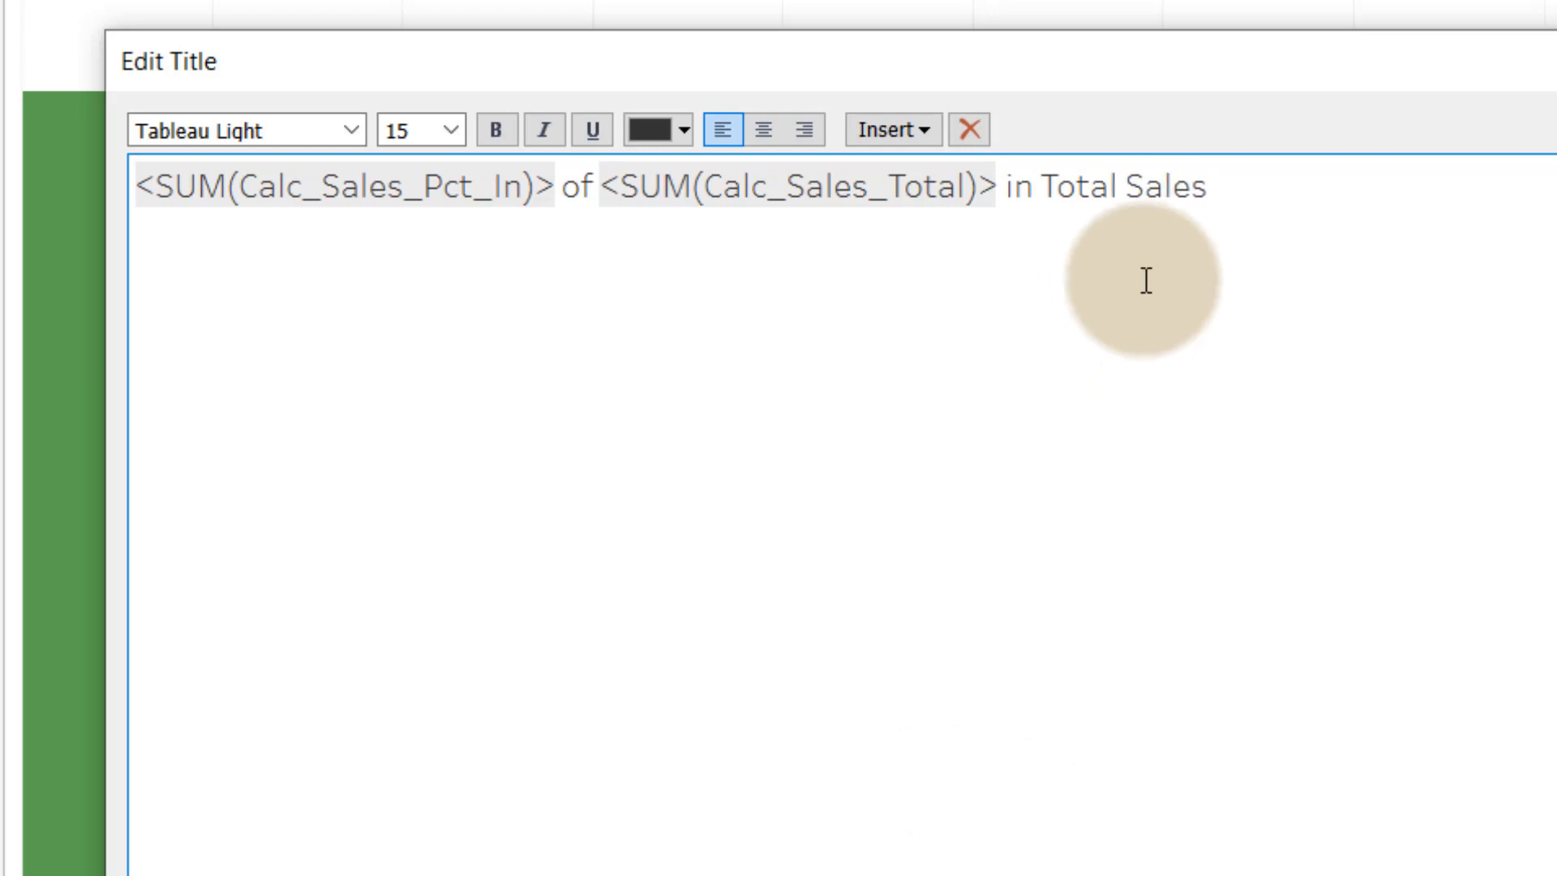
Step: Format the whole title text as bold Tableau Book at size 12
{"action": "left_click_drag", "start_coordinate": [1202, 181], "coordinate": [279, 197]}
{"action": "left_click", "coordinate": [122, 208]}
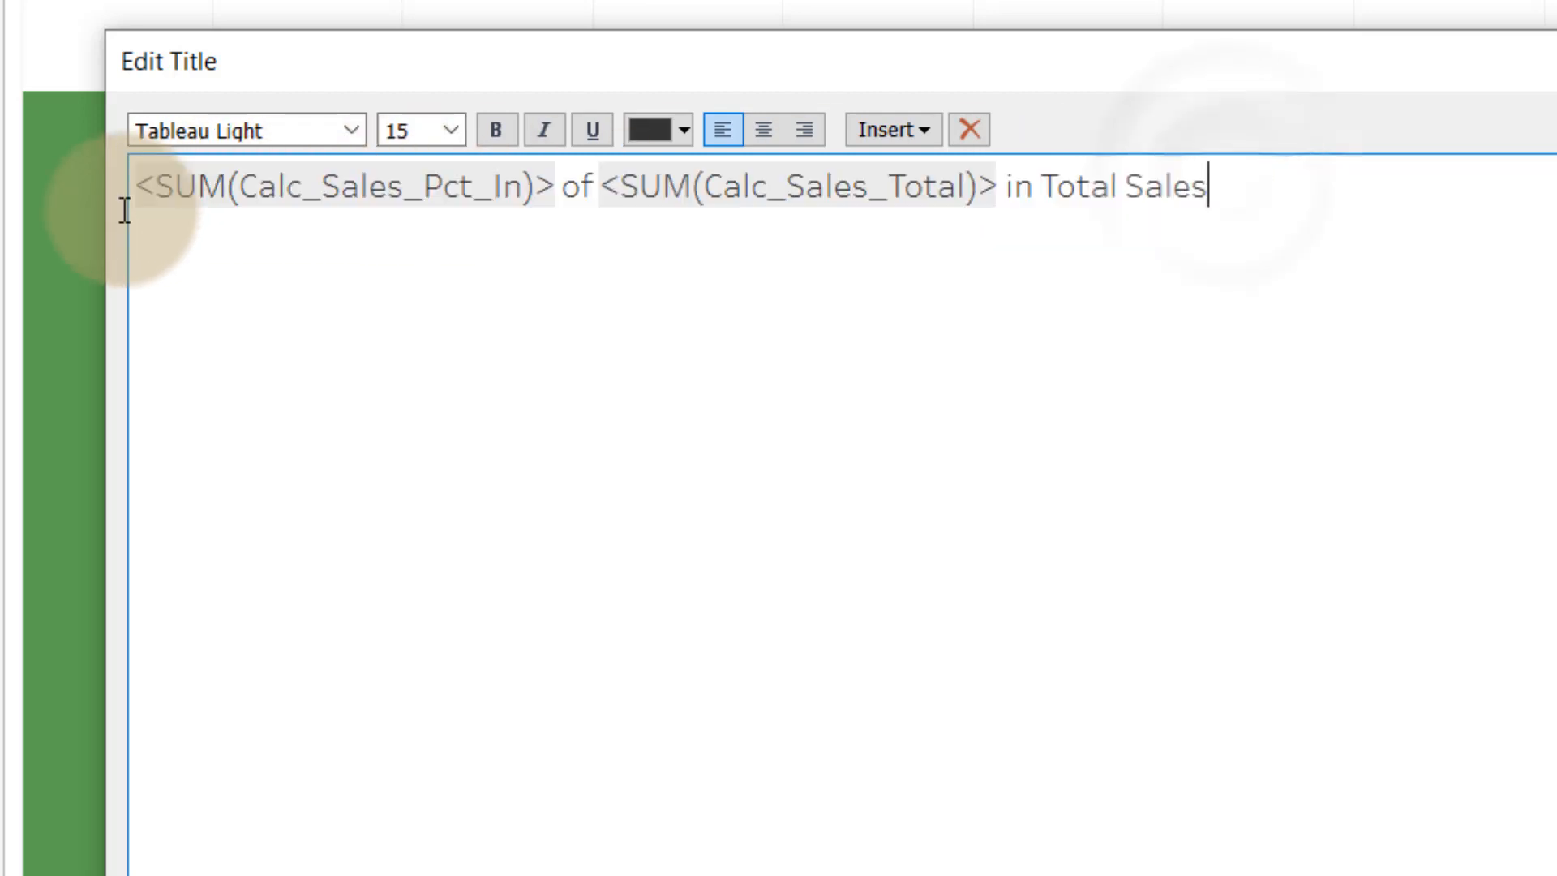
{"action": "left_click", "coordinate": [138, 192], "text": "shift"}
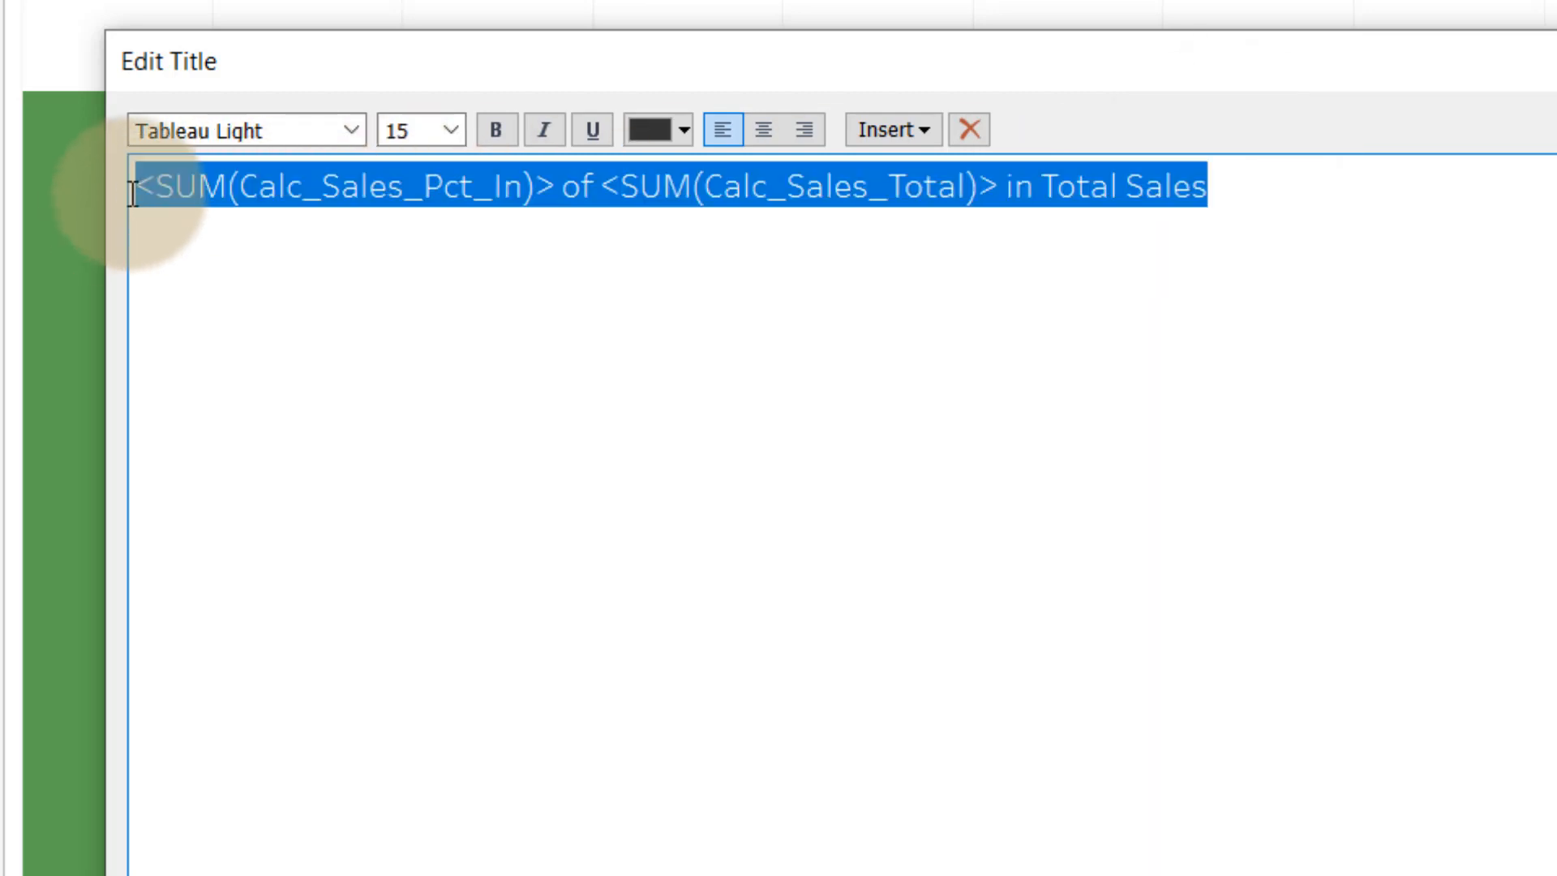
{"action": "left_click", "coordinate": [493, 131]}
{"action": "left_click", "coordinate": [354, 131]}
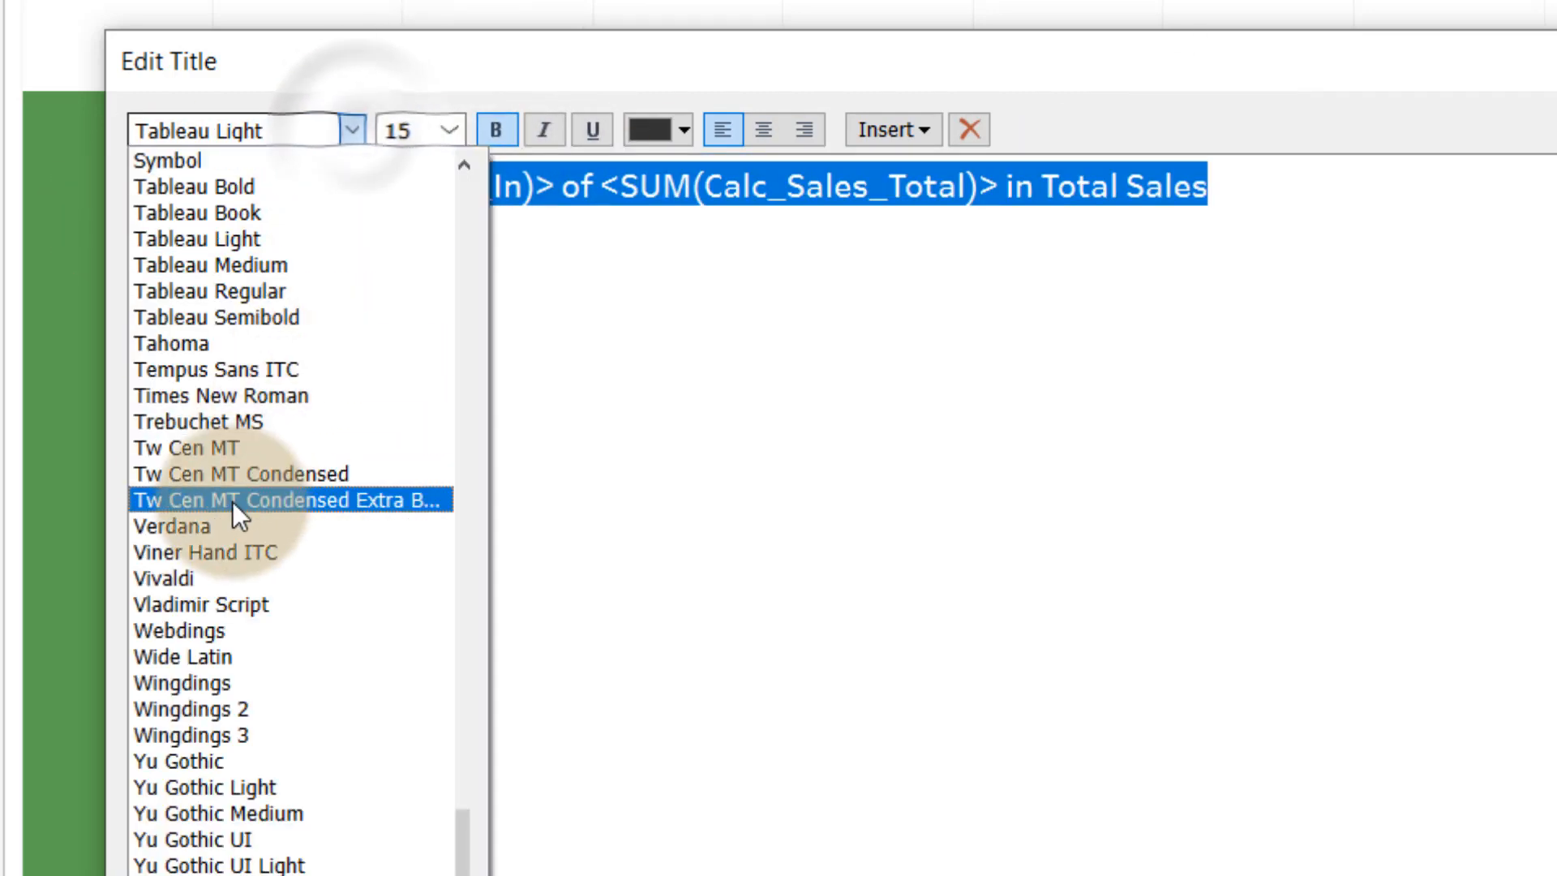
{"action": "scroll", "coordinate": [231, 502], "scroll_direction": "up", "scroll_amount": 1}
{"action": "left_click", "coordinate": [229, 291]}
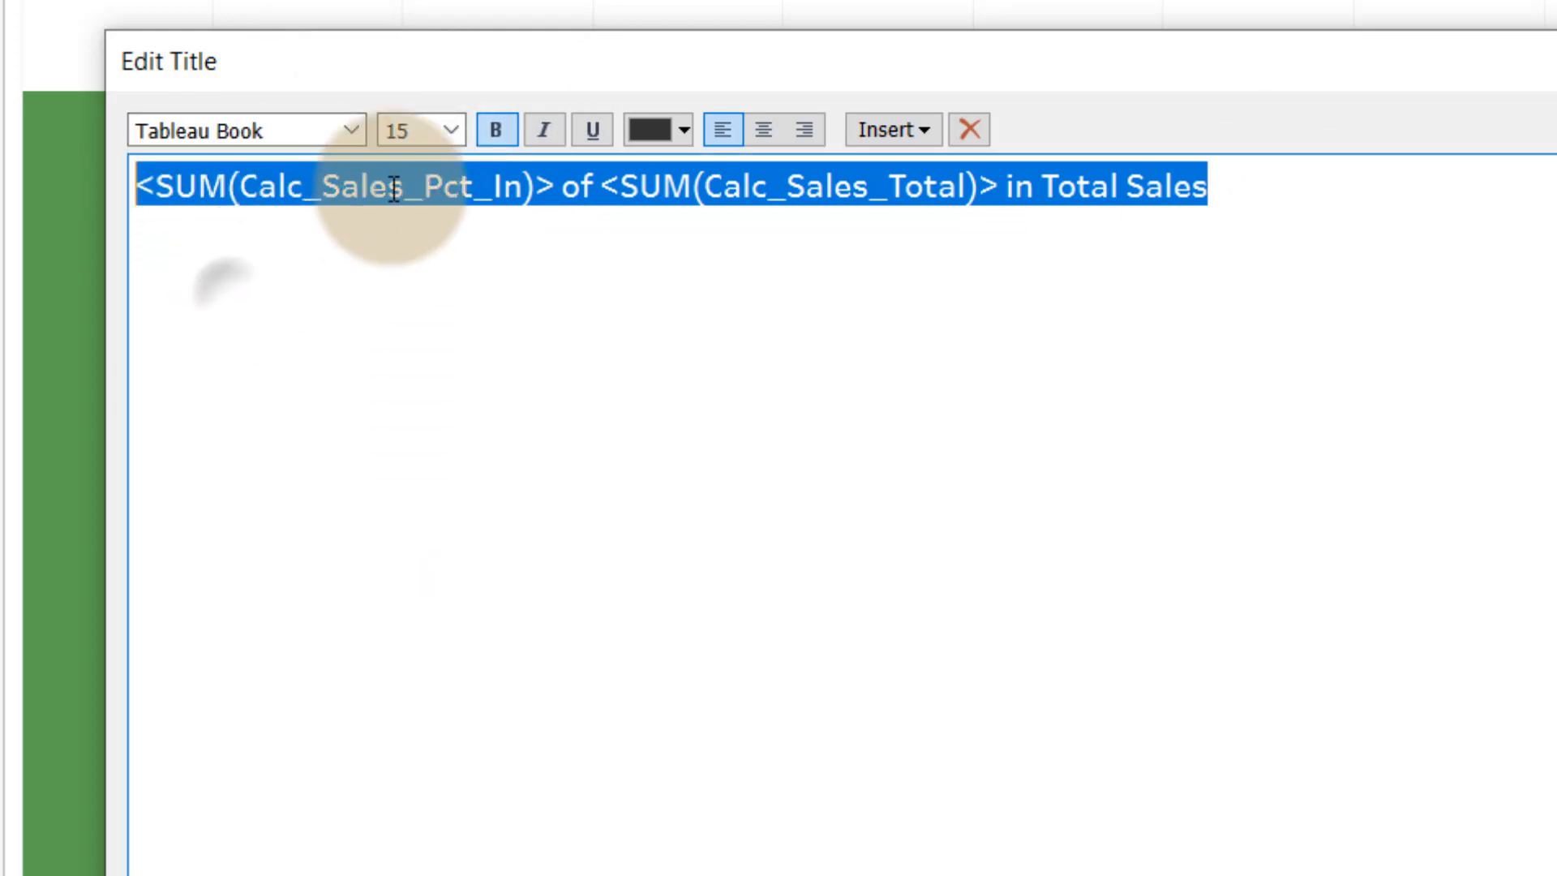
{"action": "left_click", "coordinate": [451, 132]}
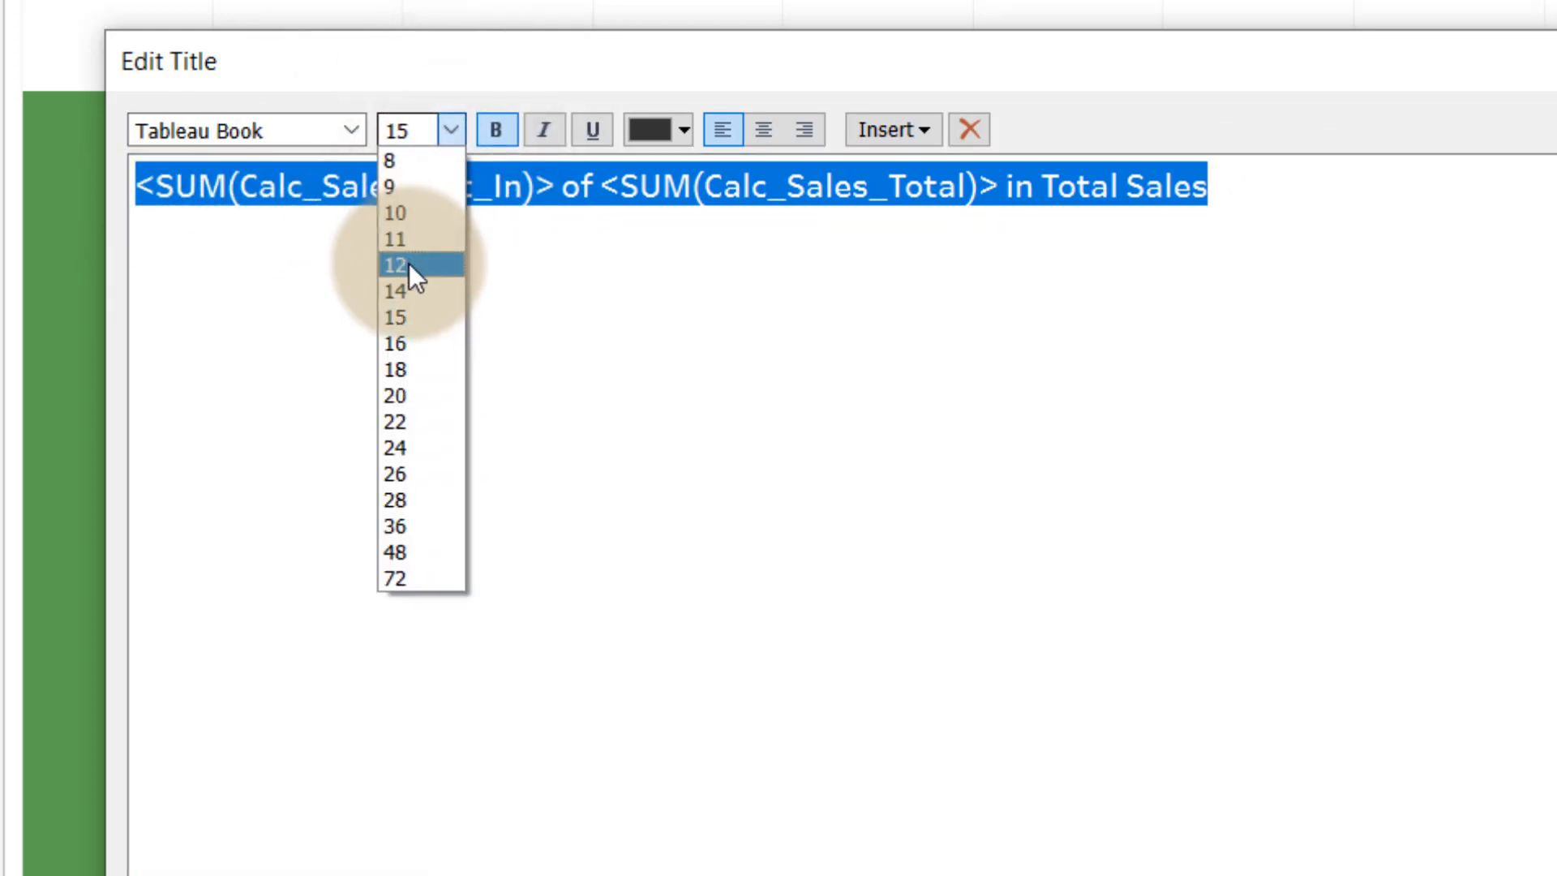
{"action": "left_click", "coordinate": [416, 265]}
{"action": "left_click", "coordinate": [415, 357]}
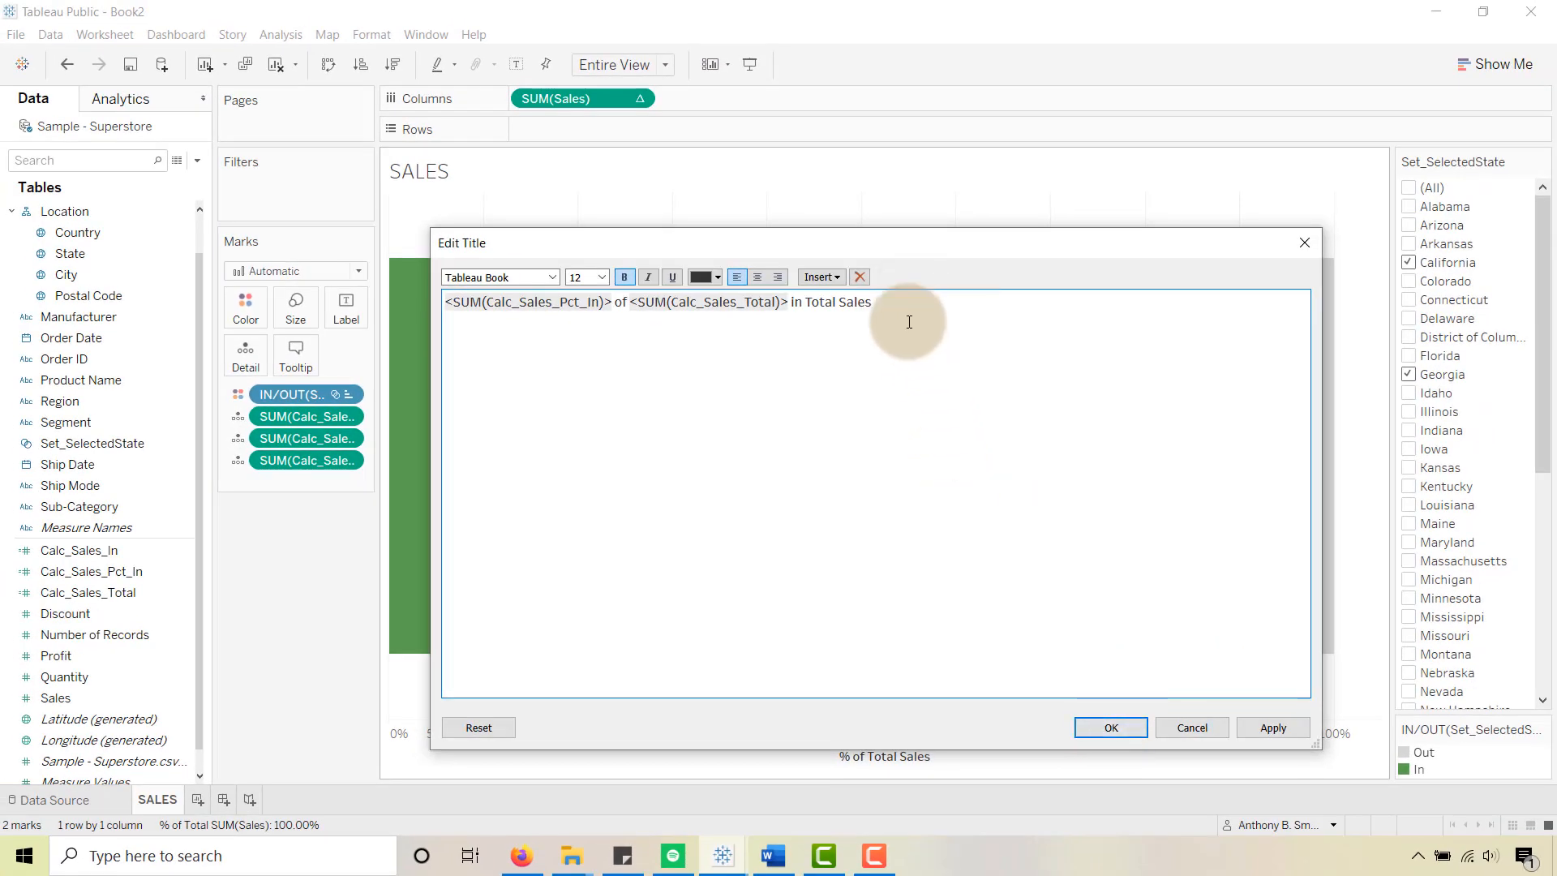
Step: Change the whole title's text colour to black and accept the edited title
{"action": "left_click_drag", "start_coordinate": [1002, 190], "coordinate": [778, 187]}
{"action": "left_click_drag", "start_coordinate": [765, 302], "coordinate": [442, 299]}
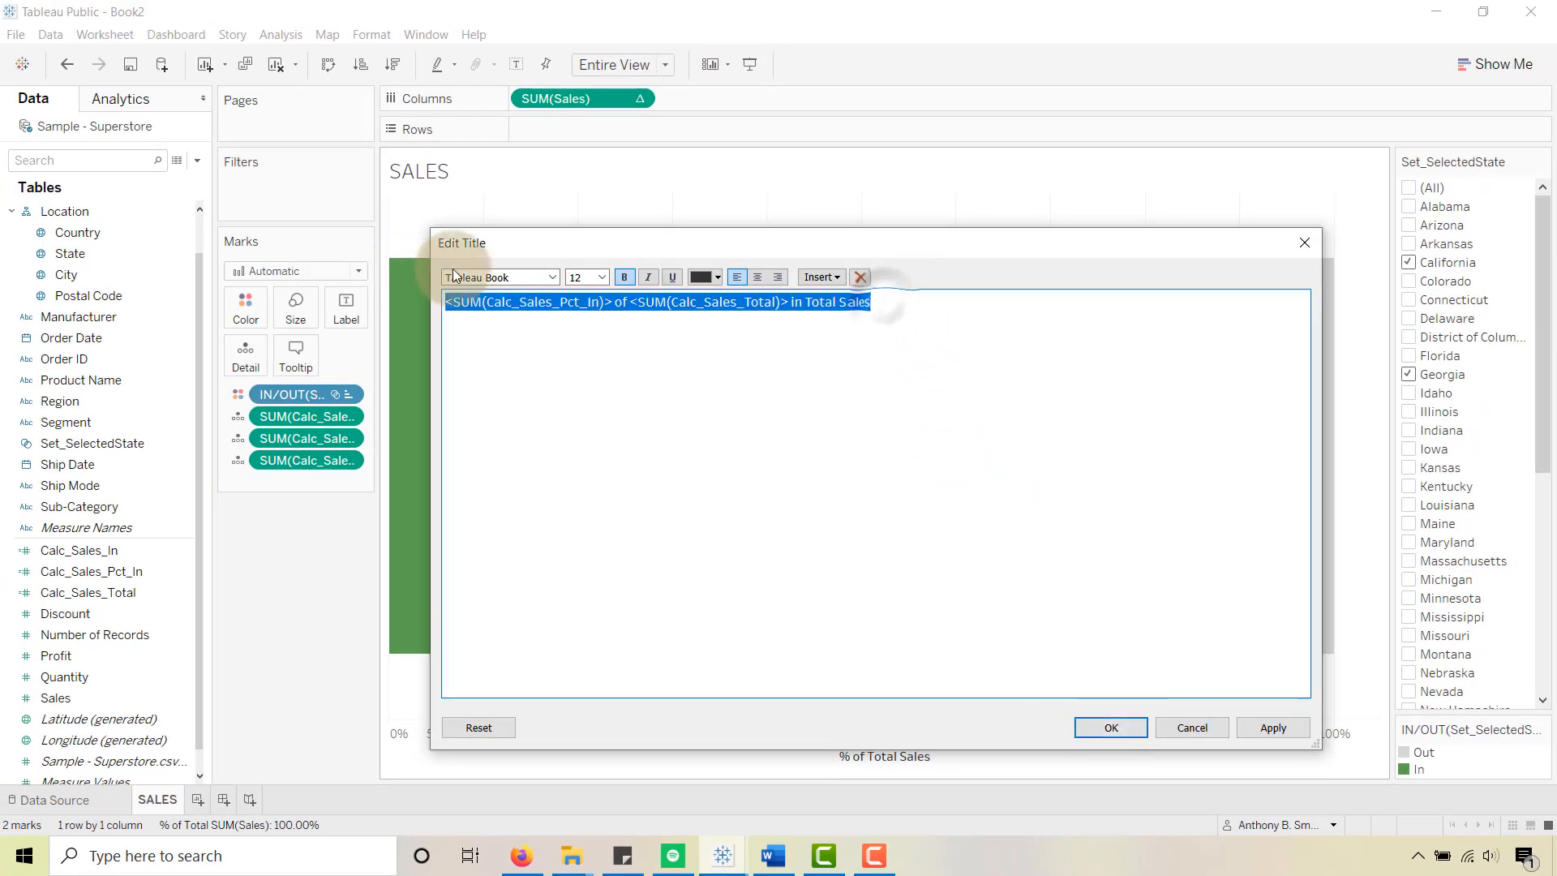
{"action": "left_click", "coordinate": [713, 277]}
{"action": "left_click", "coordinate": [702, 294]}
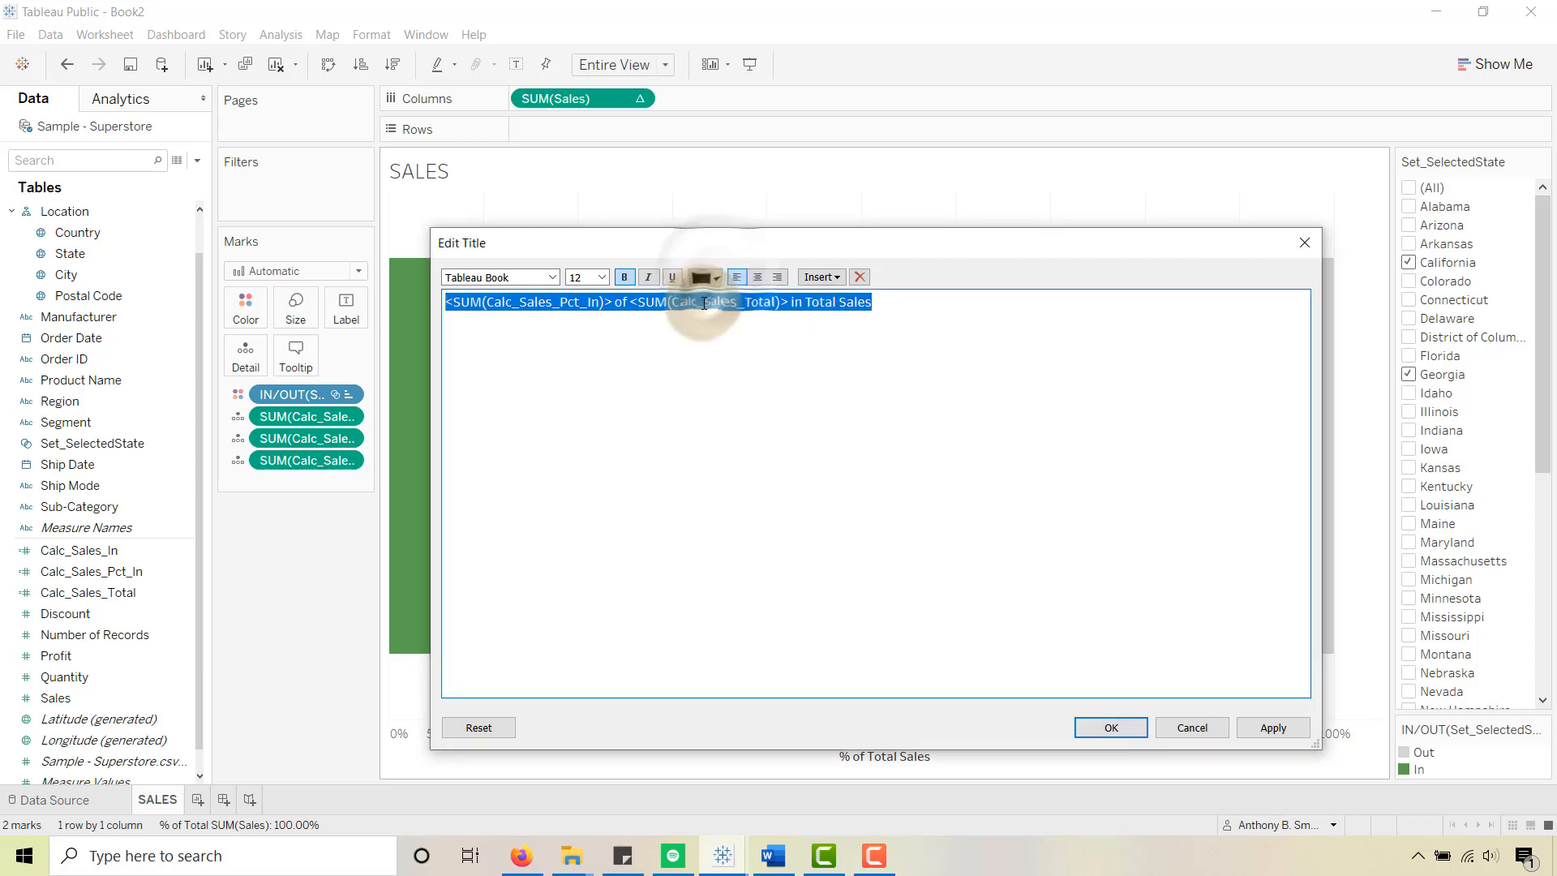
{"action": "left_click", "coordinate": [694, 450]}
{"action": "left_click", "coordinate": [1104, 728]}
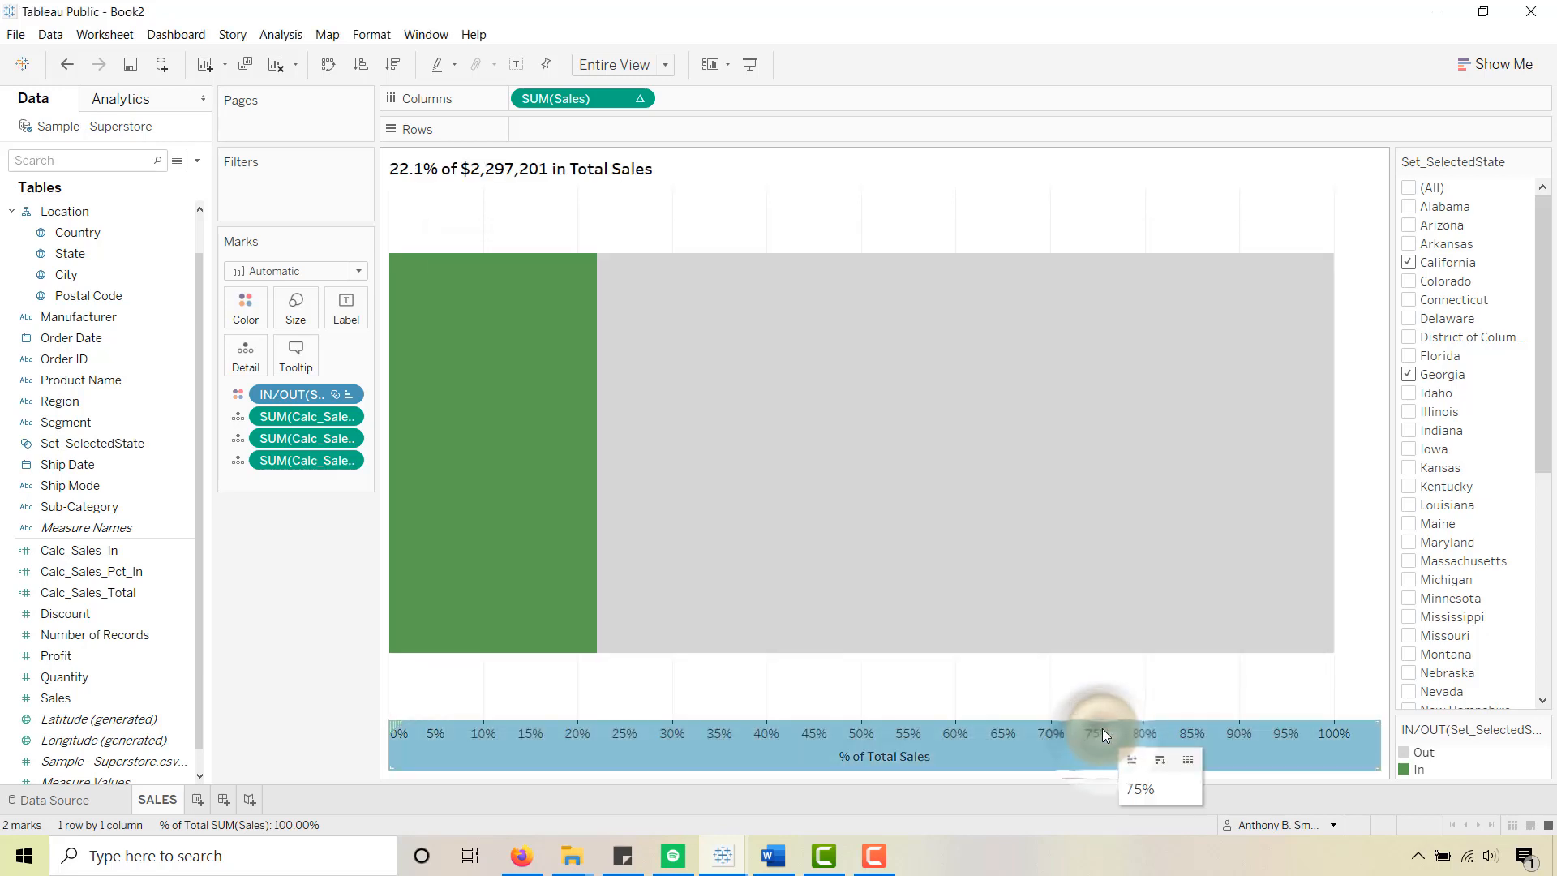
Step: Remove Georgia from the Set_SelectedState selection and add it back to check that the title and bar update
{"action": "left_click", "coordinate": [412, 180]}
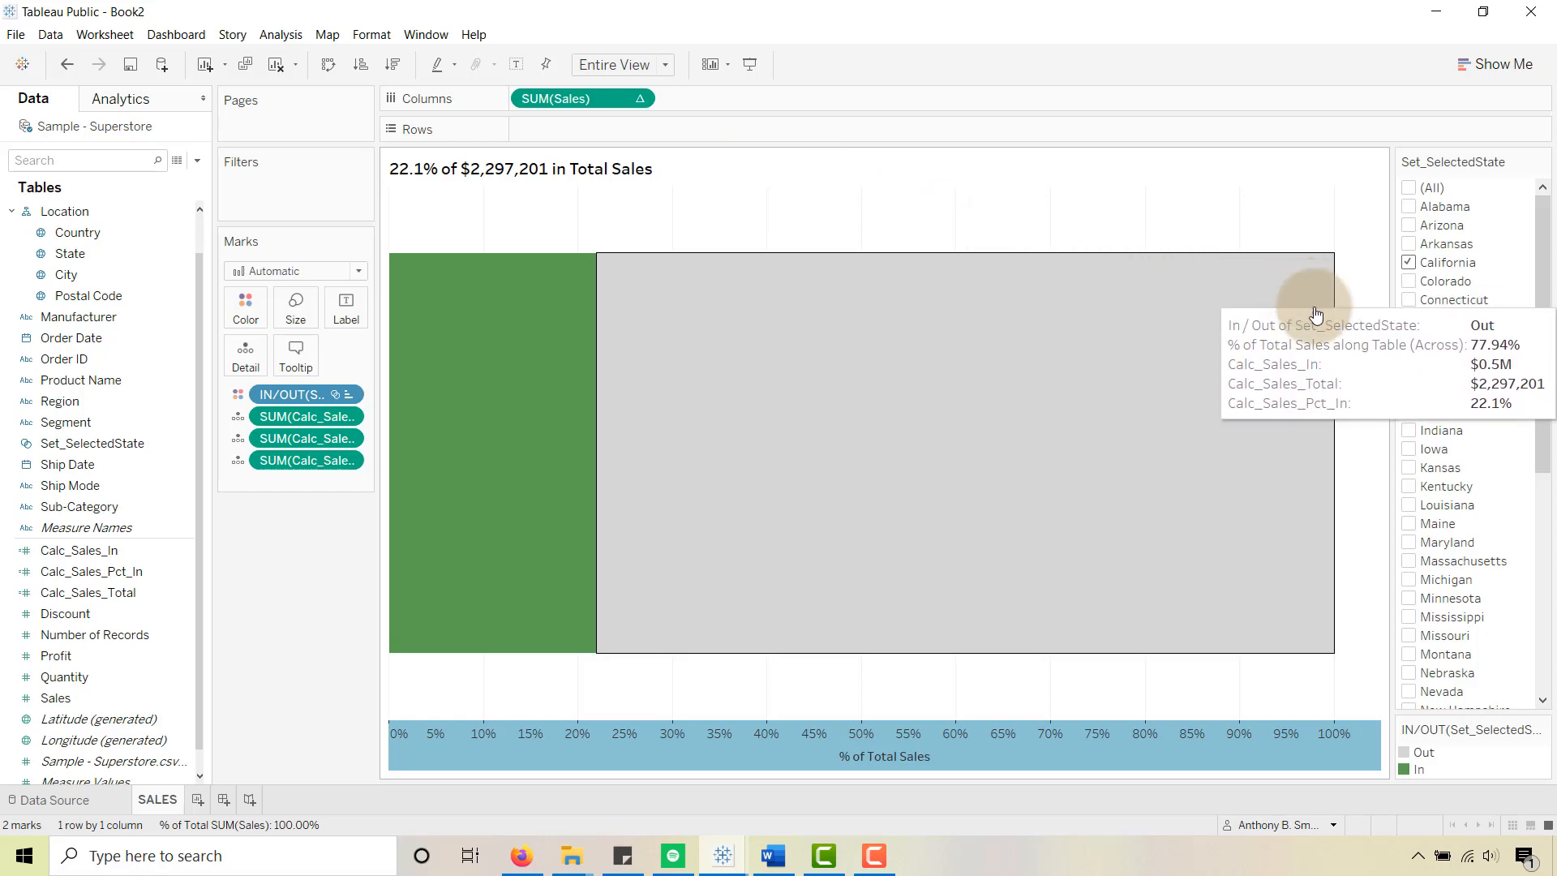
{"action": "left_click", "coordinate": [1409, 375]}
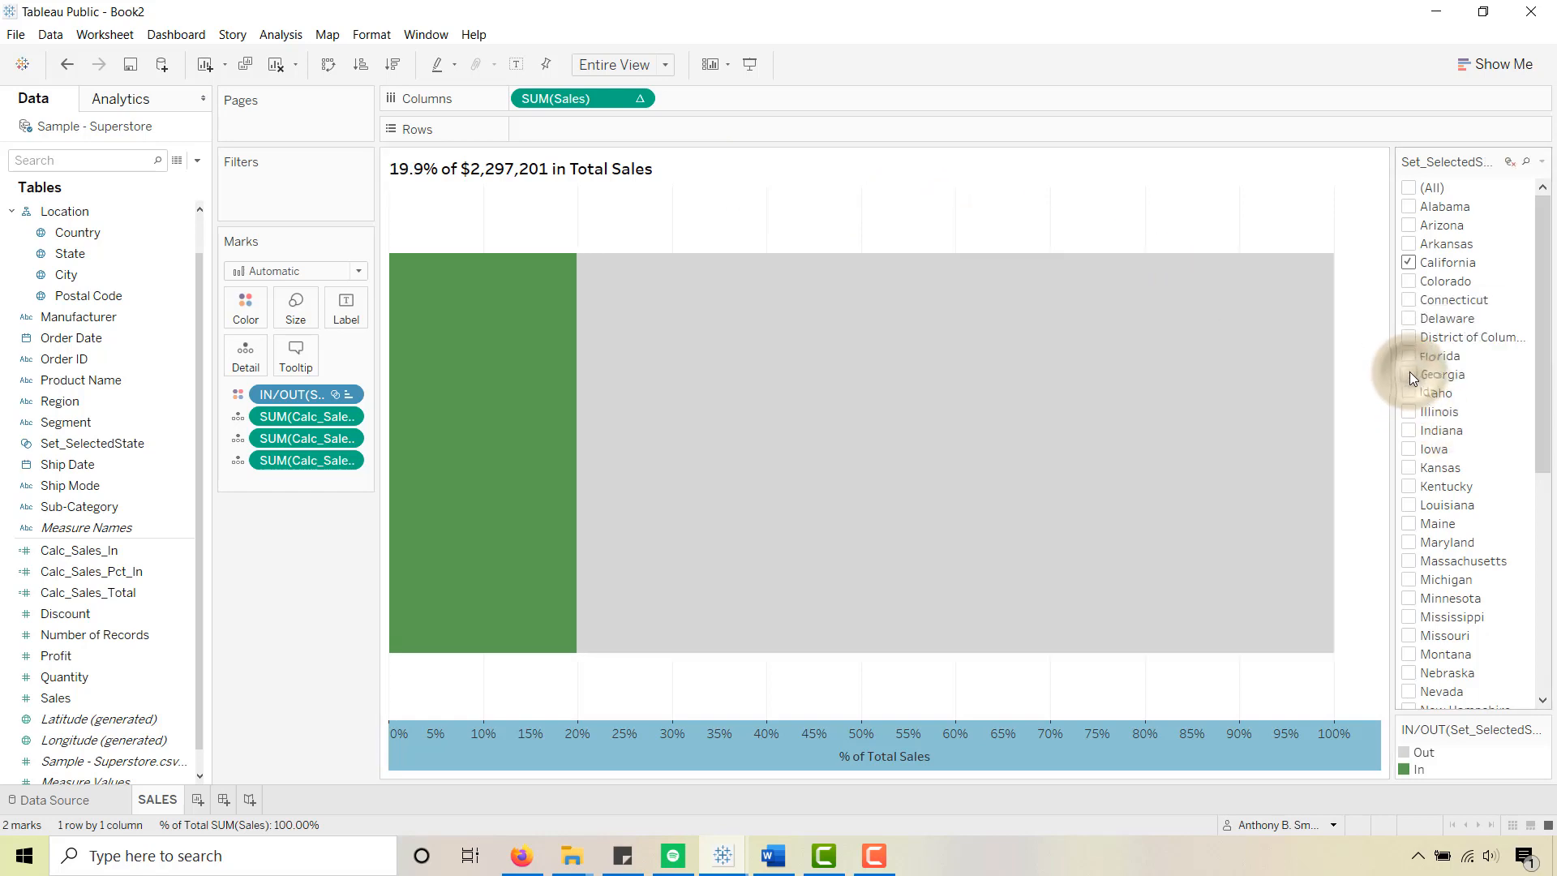
{"action": "left_click", "coordinate": [1409, 375]}
{"action": "left_click", "coordinate": [1409, 375]}
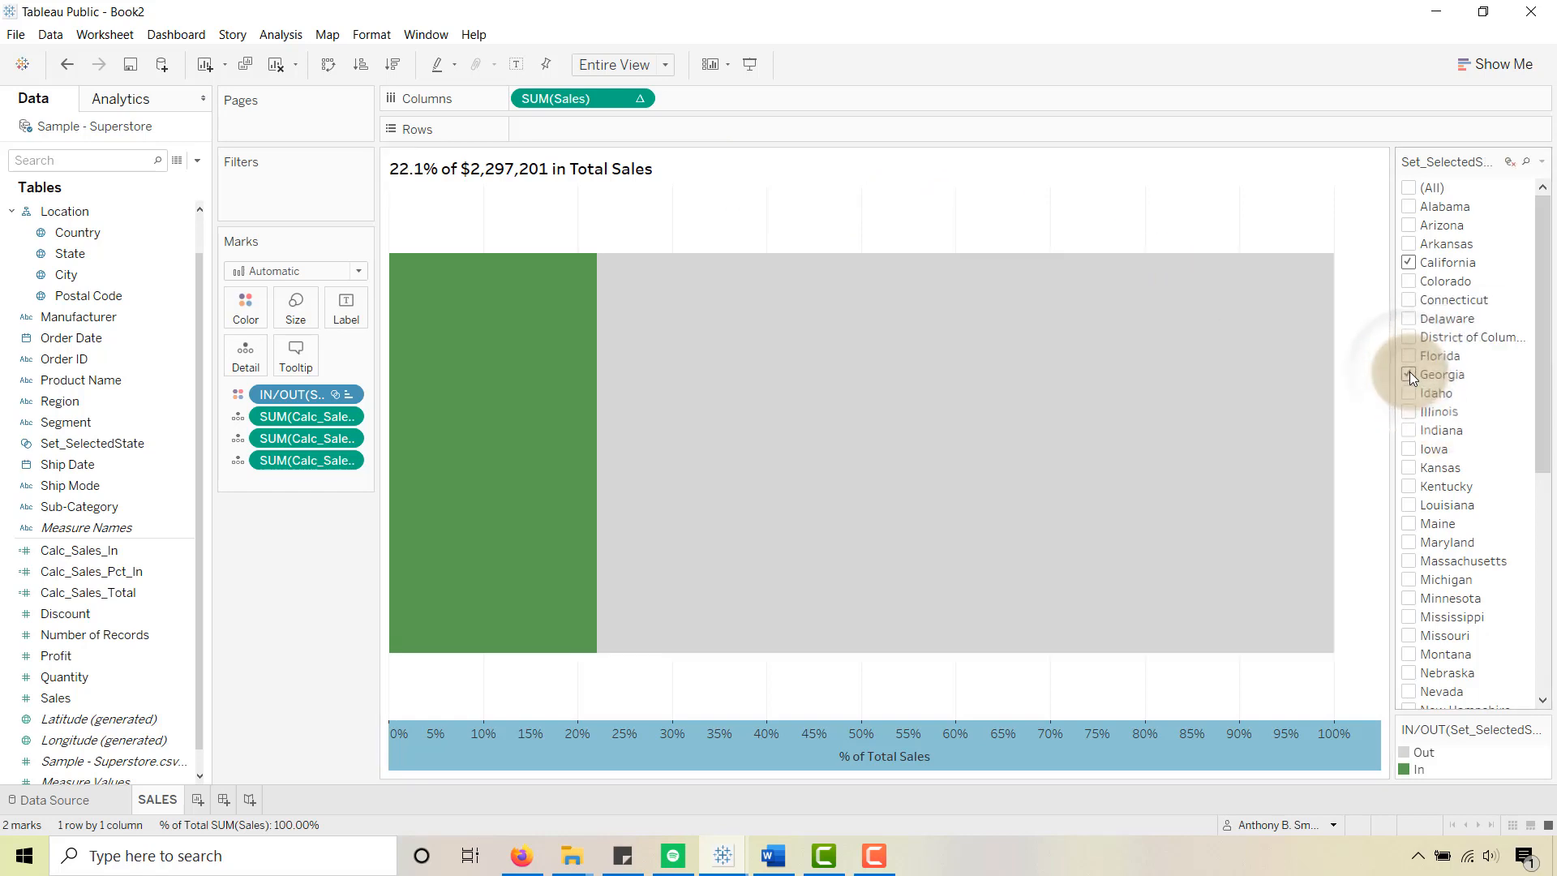
{"action": "left_click", "coordinate": [1409, 375]}
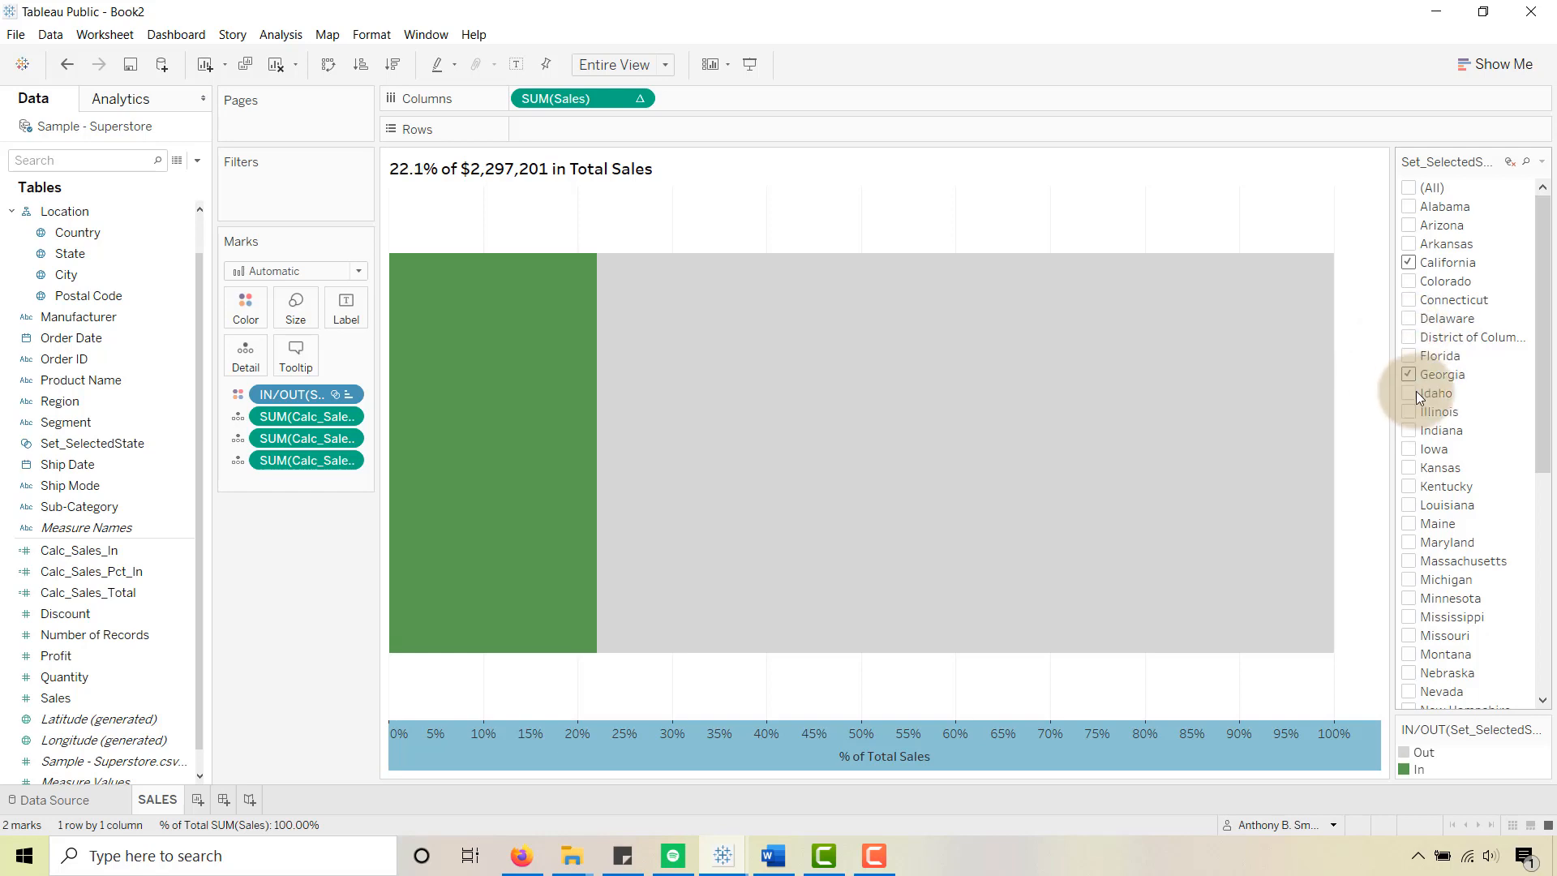
{"action": "left_click", "coordinate": [295, 598]}
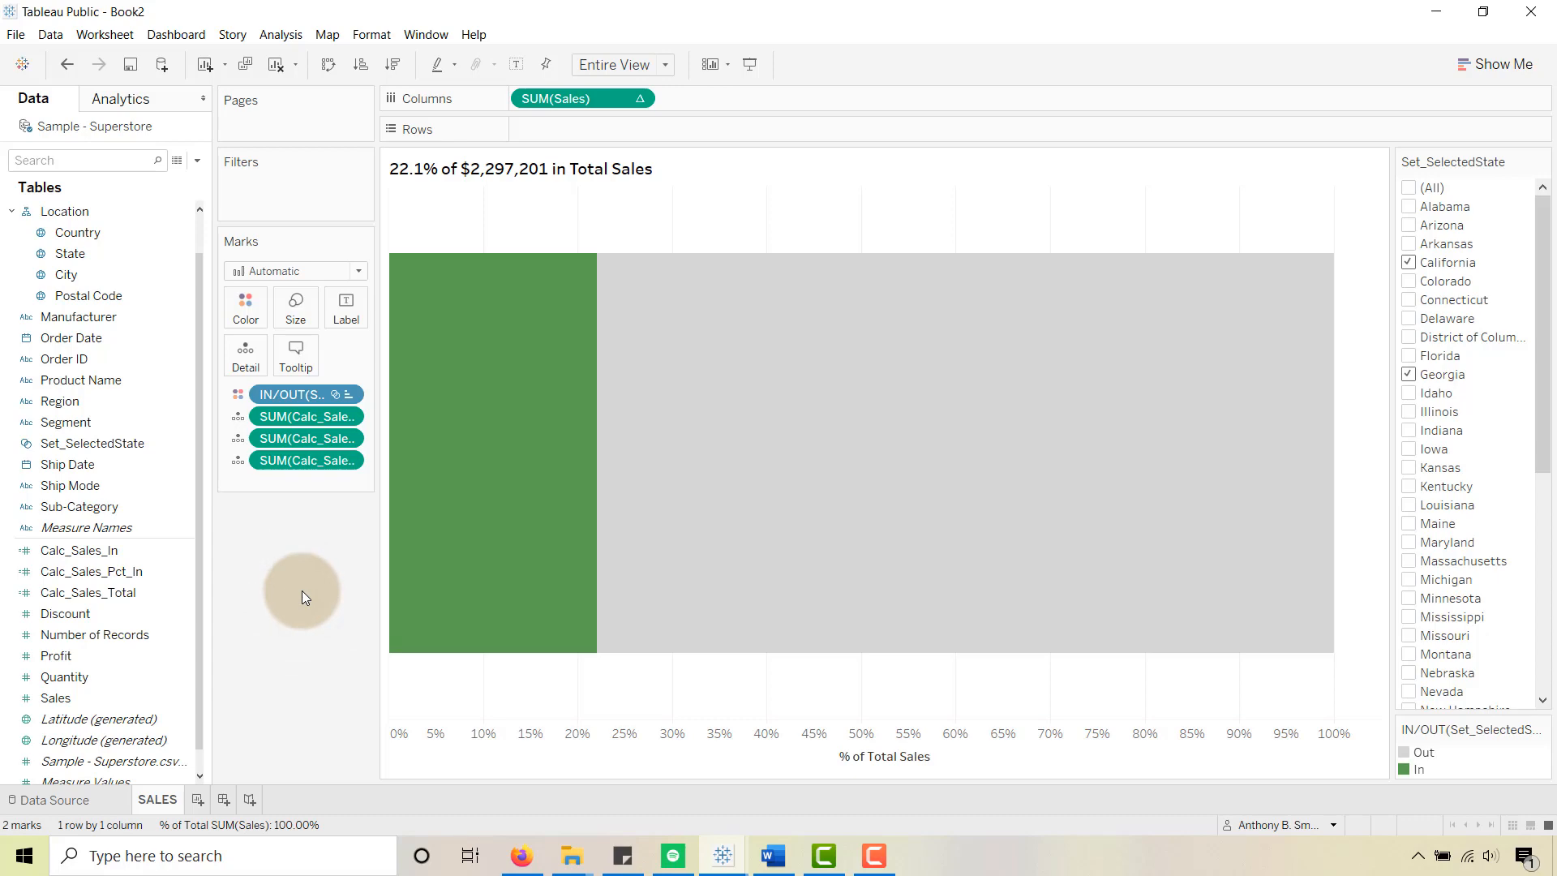
Step: Open the SALES bar's tooltip for editing and clear all of its default text
{"action": "mouse_move", "coordinate": [480, 497]}
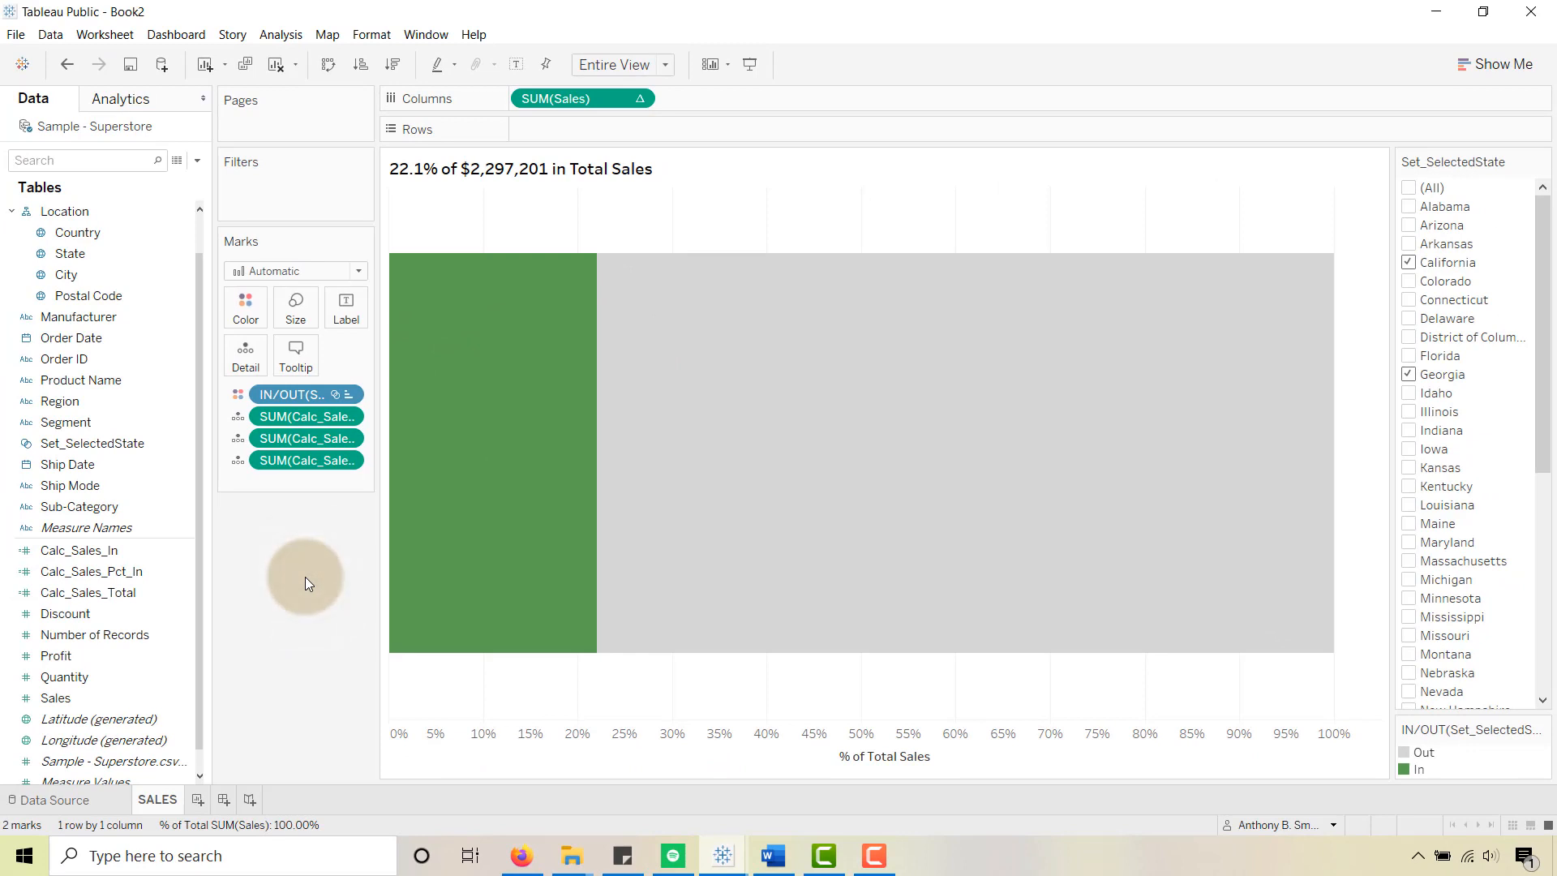
{"action": "left_click", "coordinate": [299, 363]}
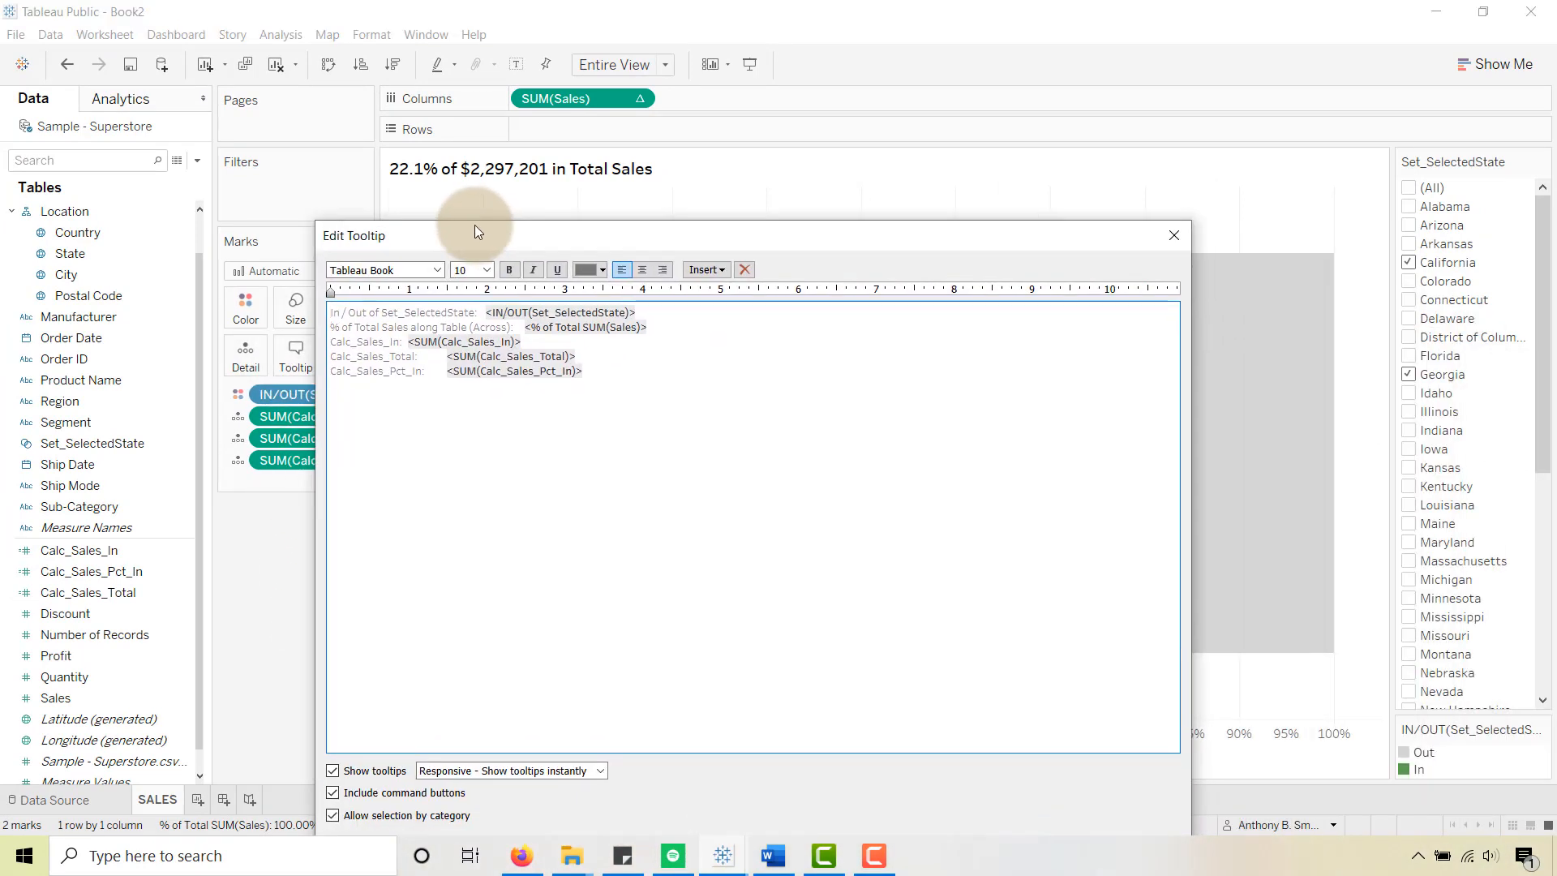
{"action": "left_click_drag", "start_coordinate": [469, 223], "coordinate": [436, 192]}
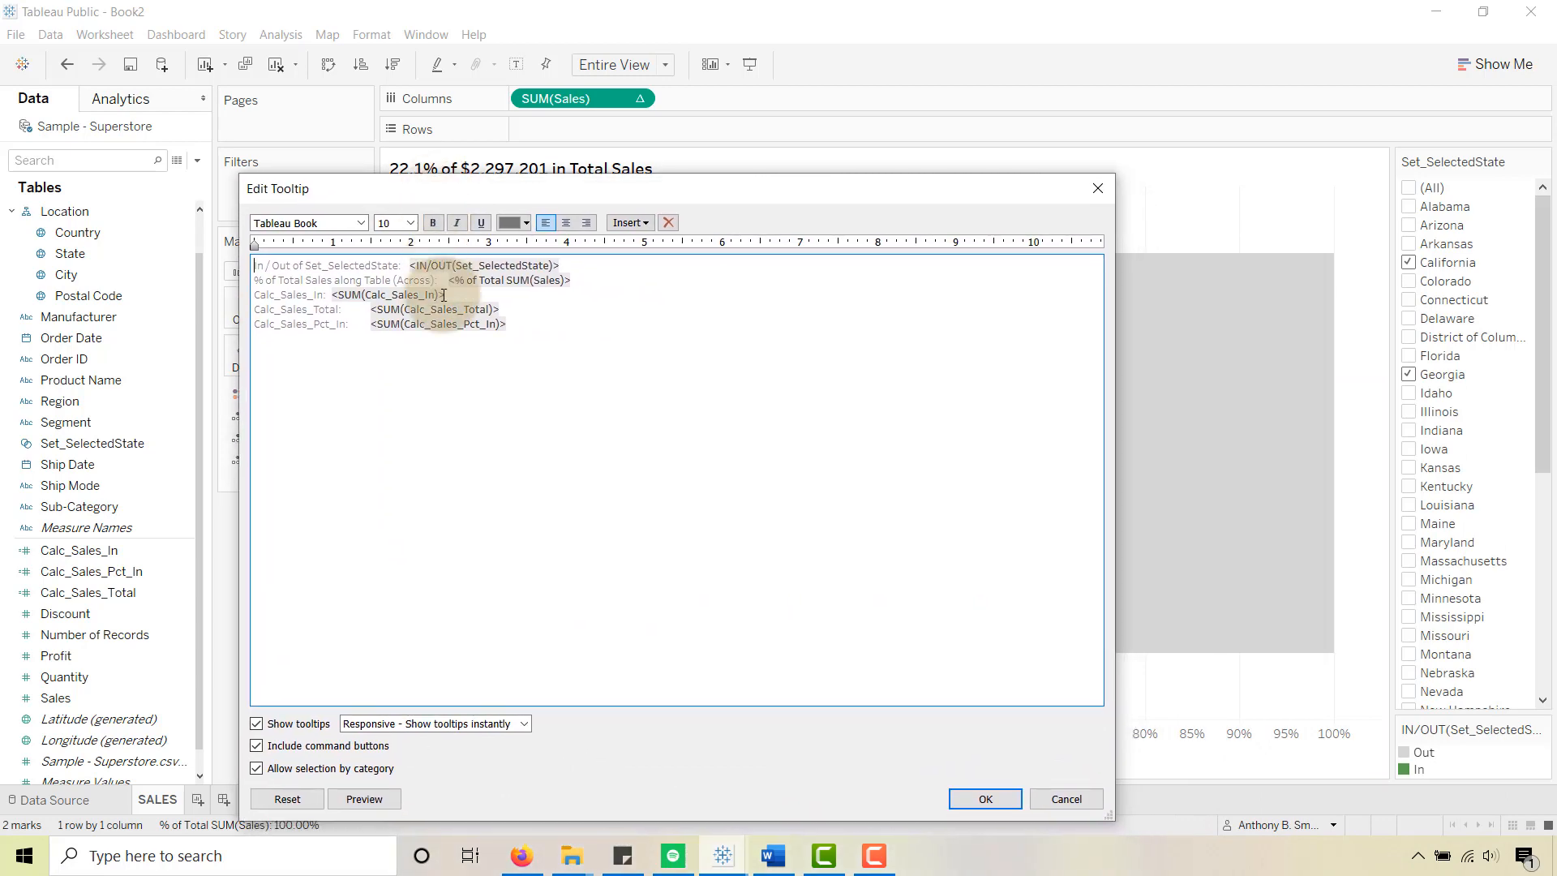
{"action": "left_click", "coordinate": [526, 327]}
{"action": "key", "text": "ctrl+a"}
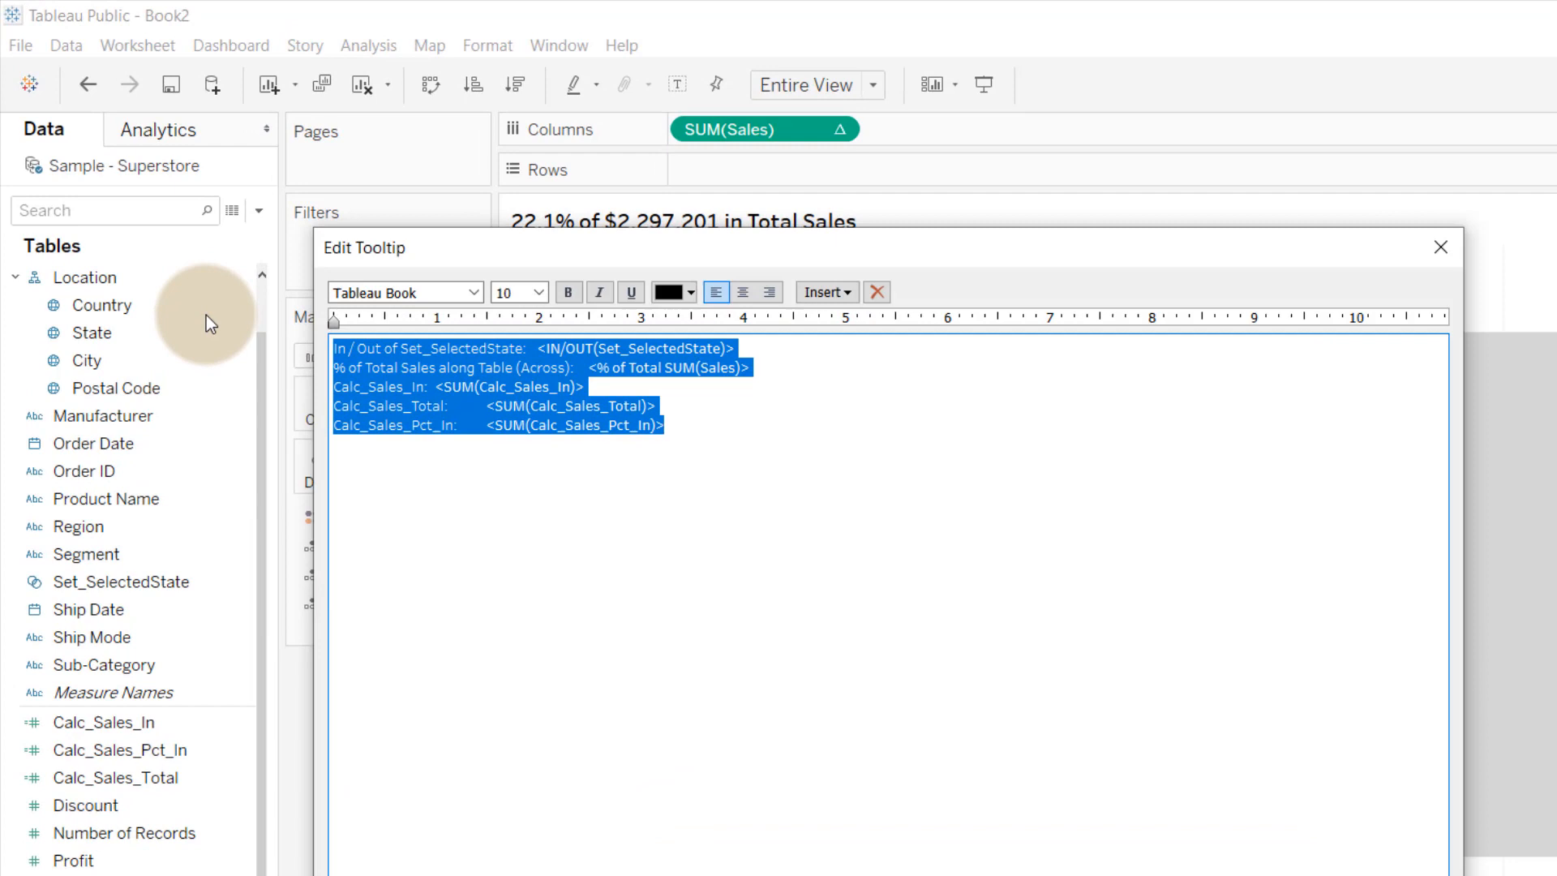
{"action": "key", "text": "BackSpace"}
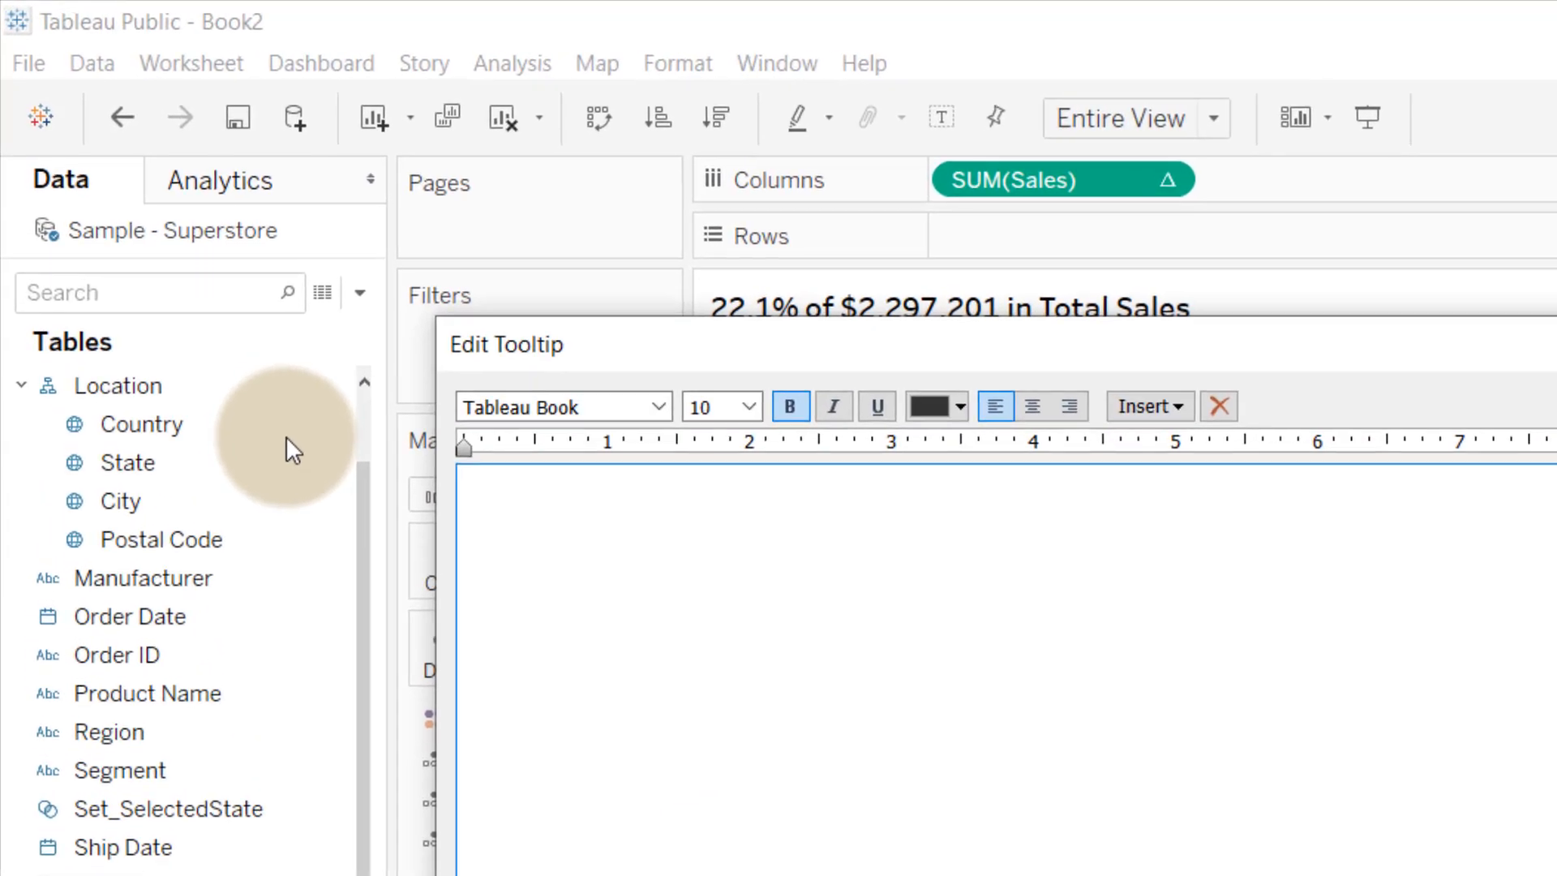
Step: Write the tooltip "The selected states contribute <SUM(Calc_Sales_Pct_In)> (<SUM(Calc_Sales_In)>) of <SUM(Calc_Sales_Total)> in total sales.", inserting the three calculations as dynamic fields
{"action": "type", "text": "The"}
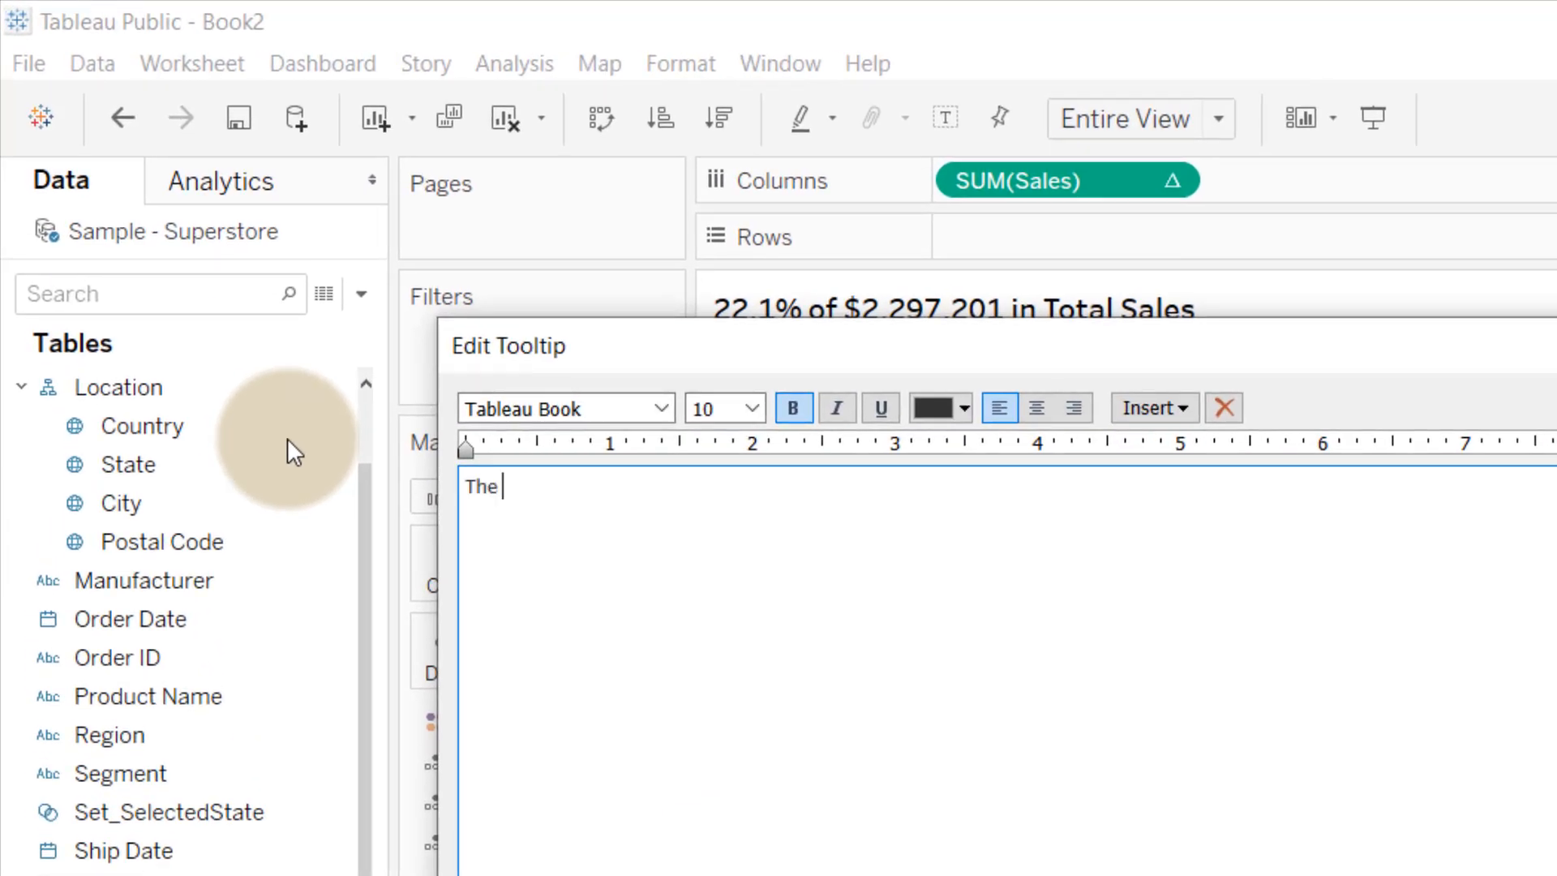
{"action": "type", "text": " selected states contribute"}
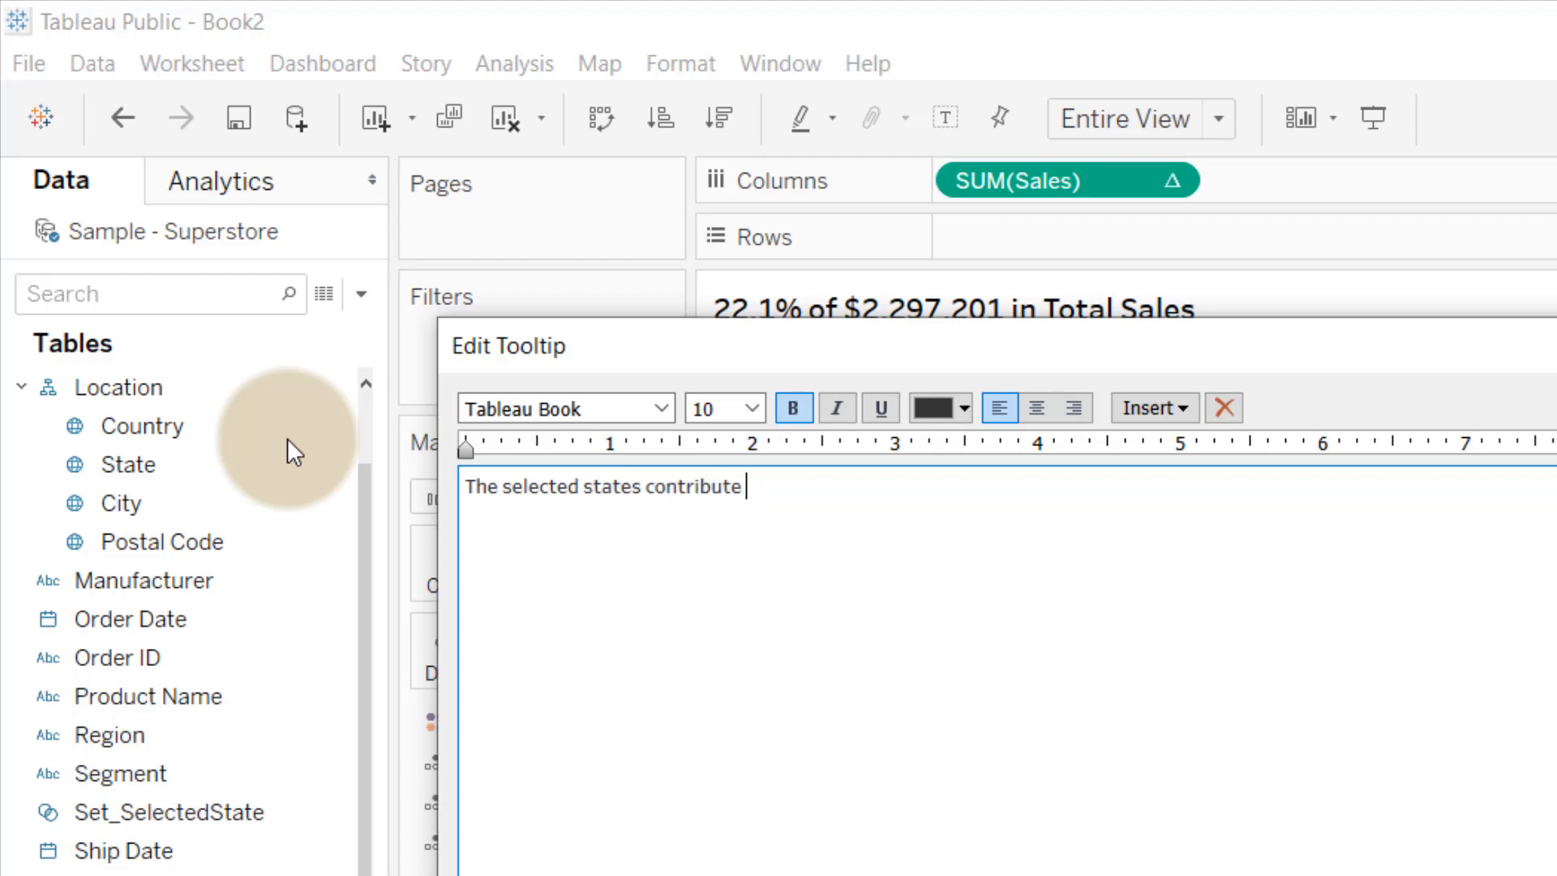
{"action": "left_click", "coordinate": [1168, 409]}
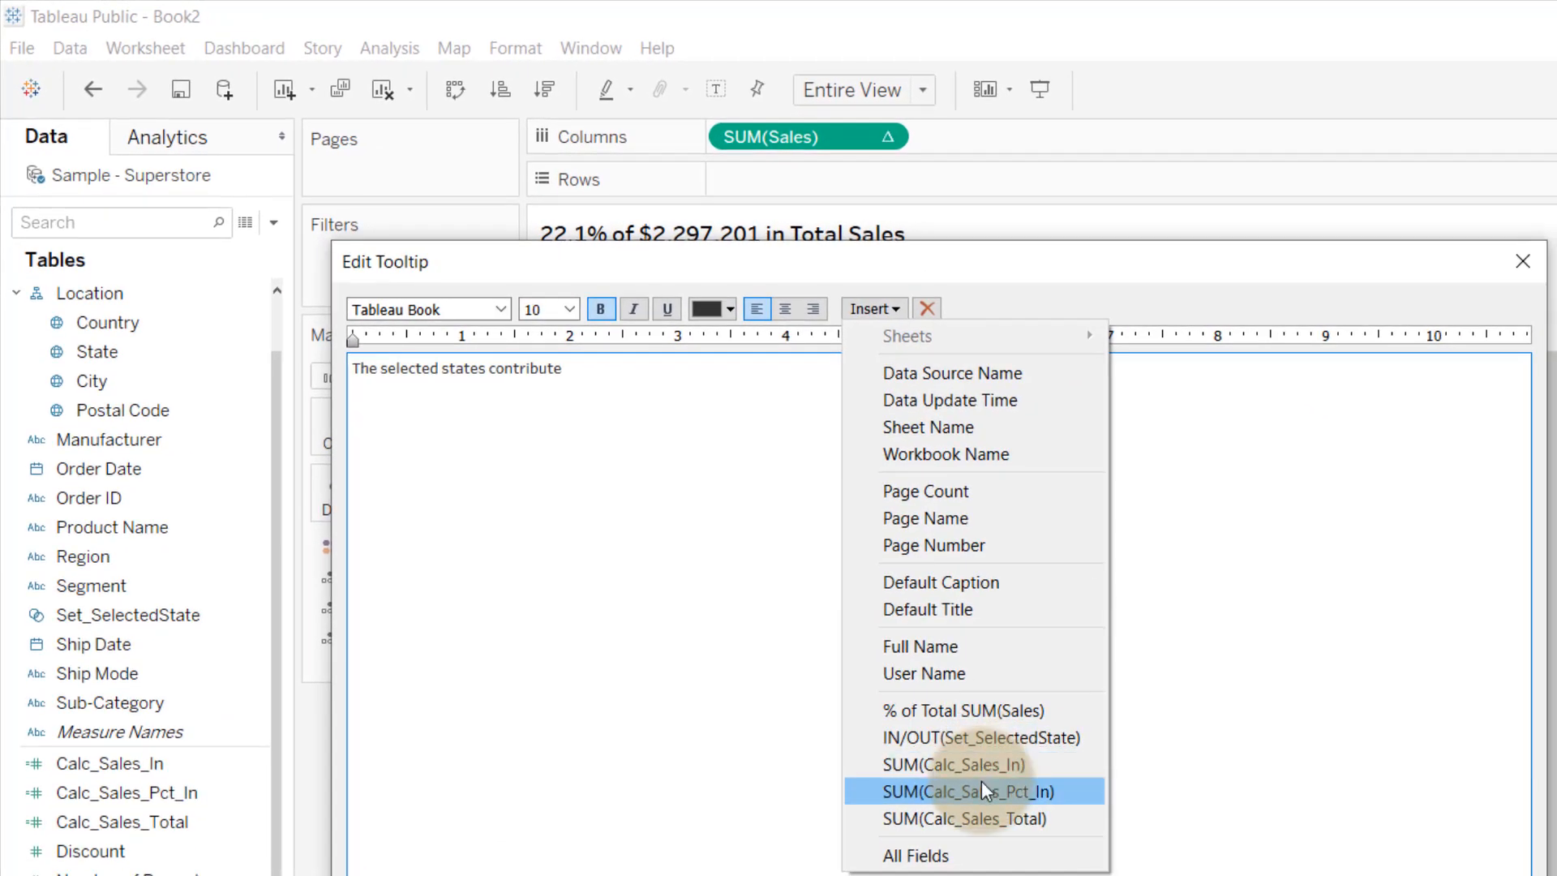
{"action": "left_click", "coordinate": [981, 787]}
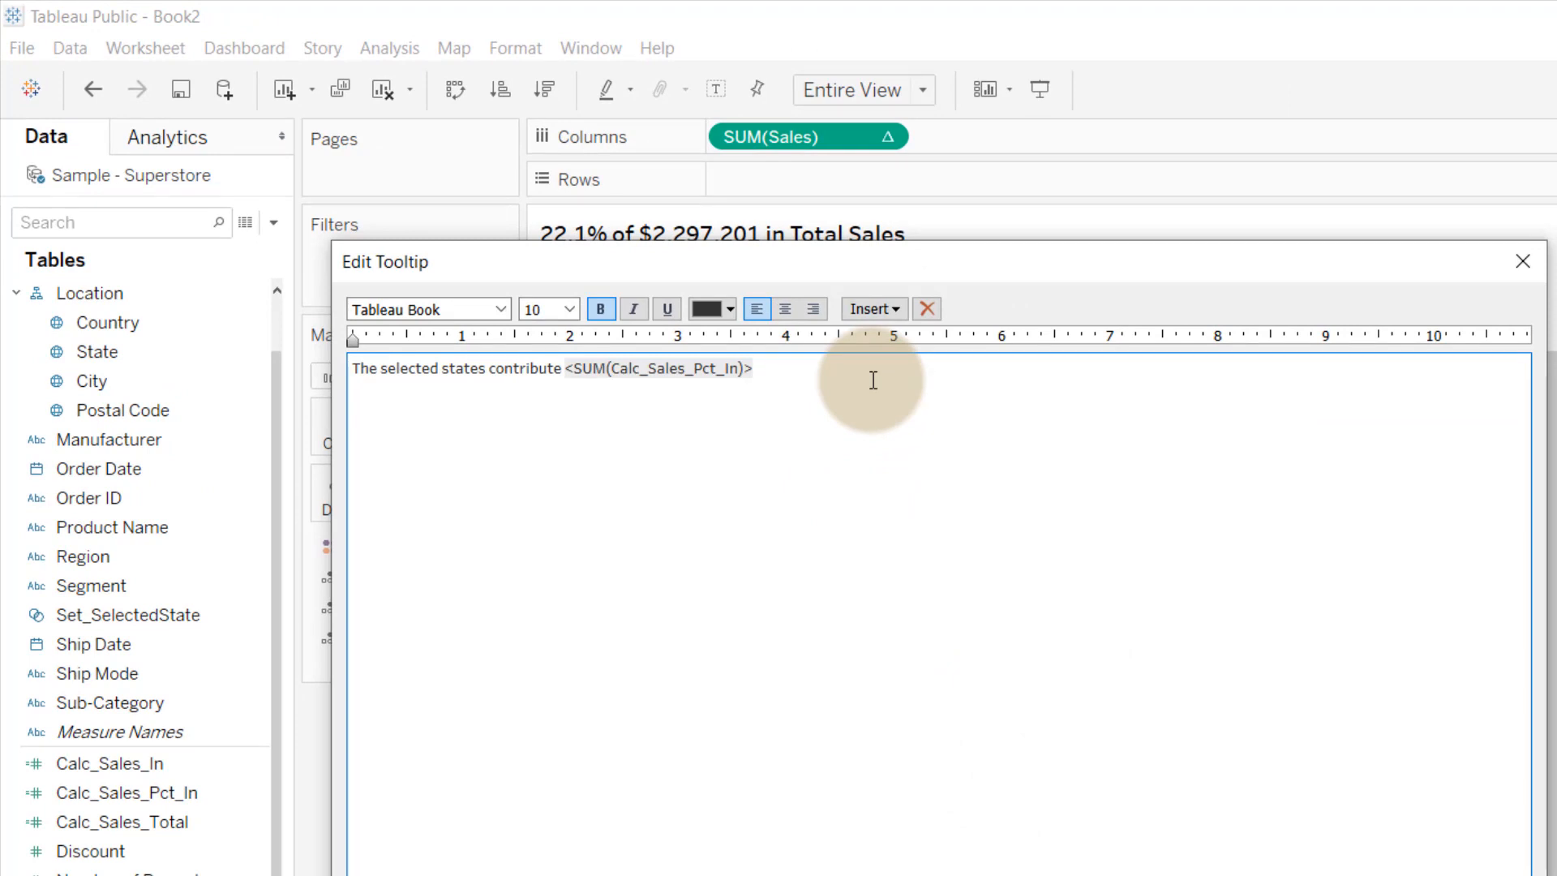
{"action": "left_click", "coordinate": [897, 309]}
{"action": "left_click", "coordinate": [965, 765]}
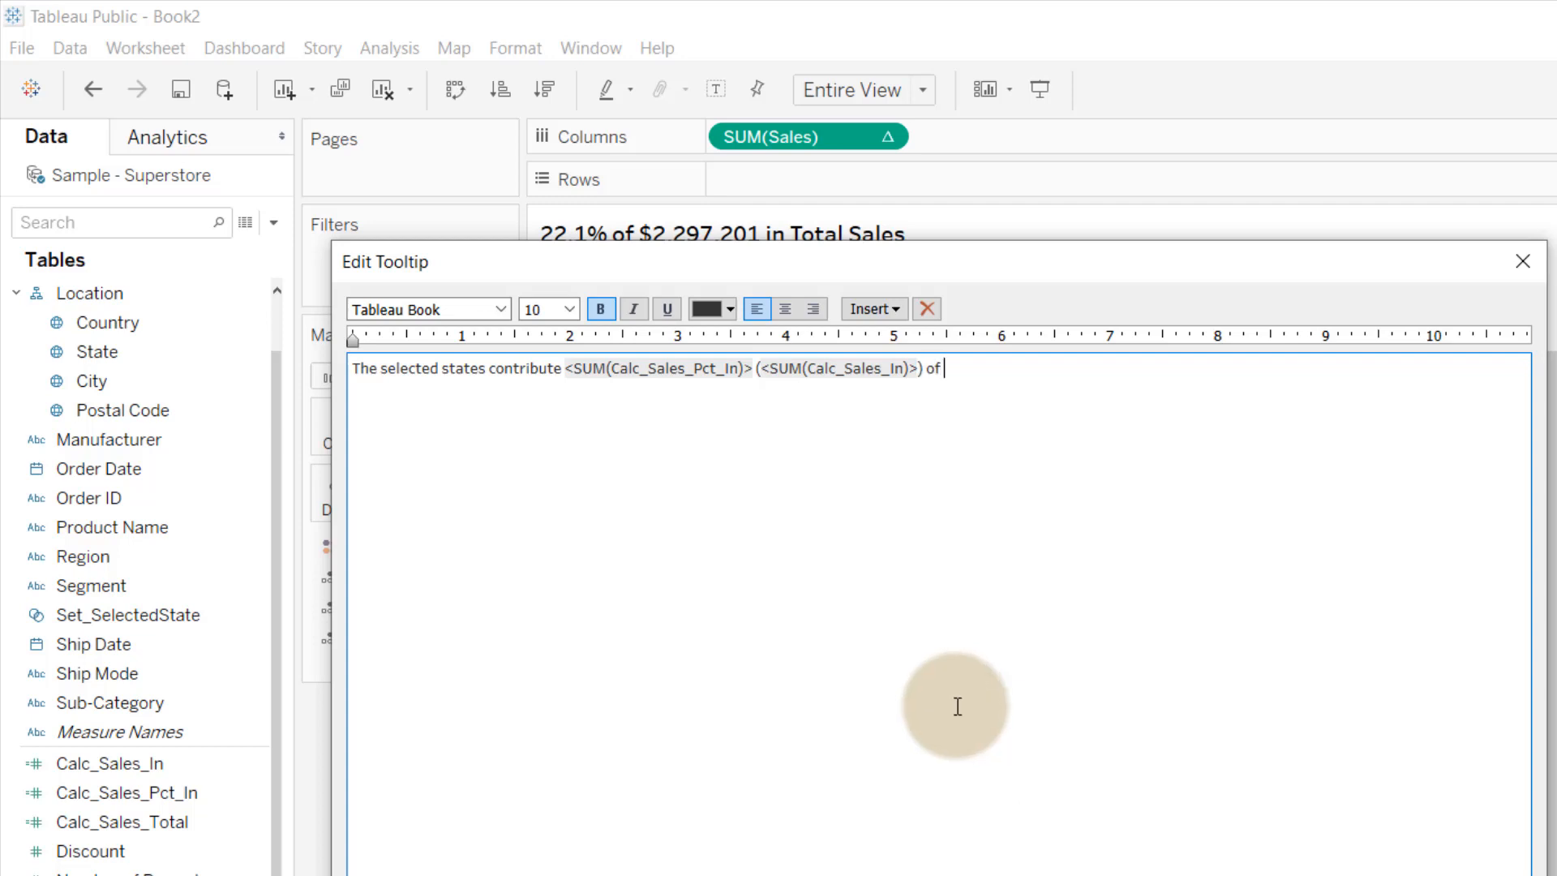
{"action": "left_click", "coordinate": [891, 309]}
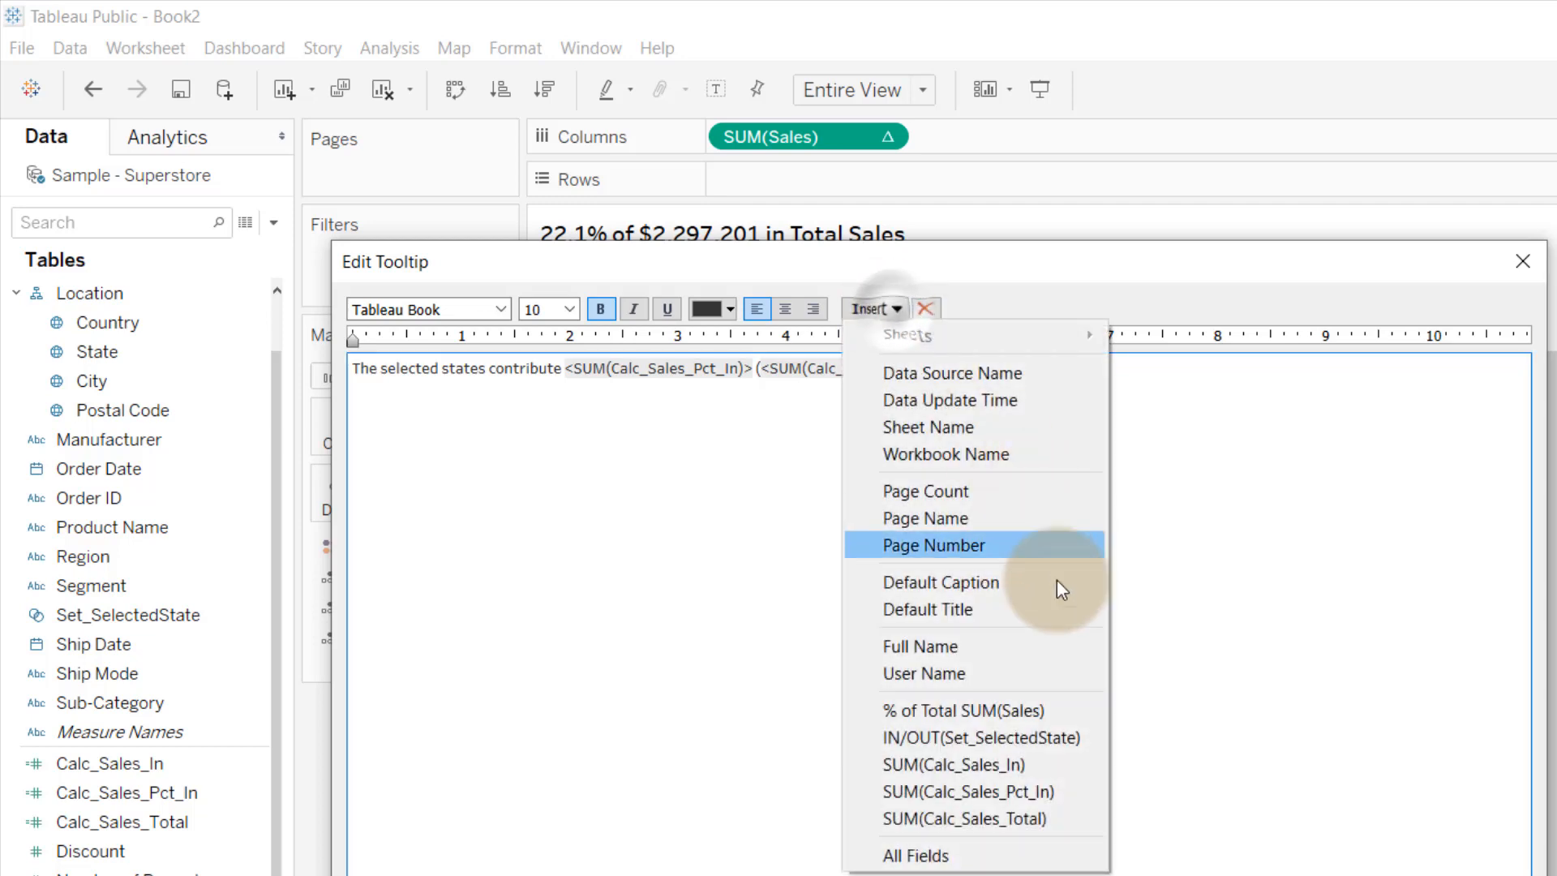
{"action": "left_click", "coordinate": [1032, 817]}
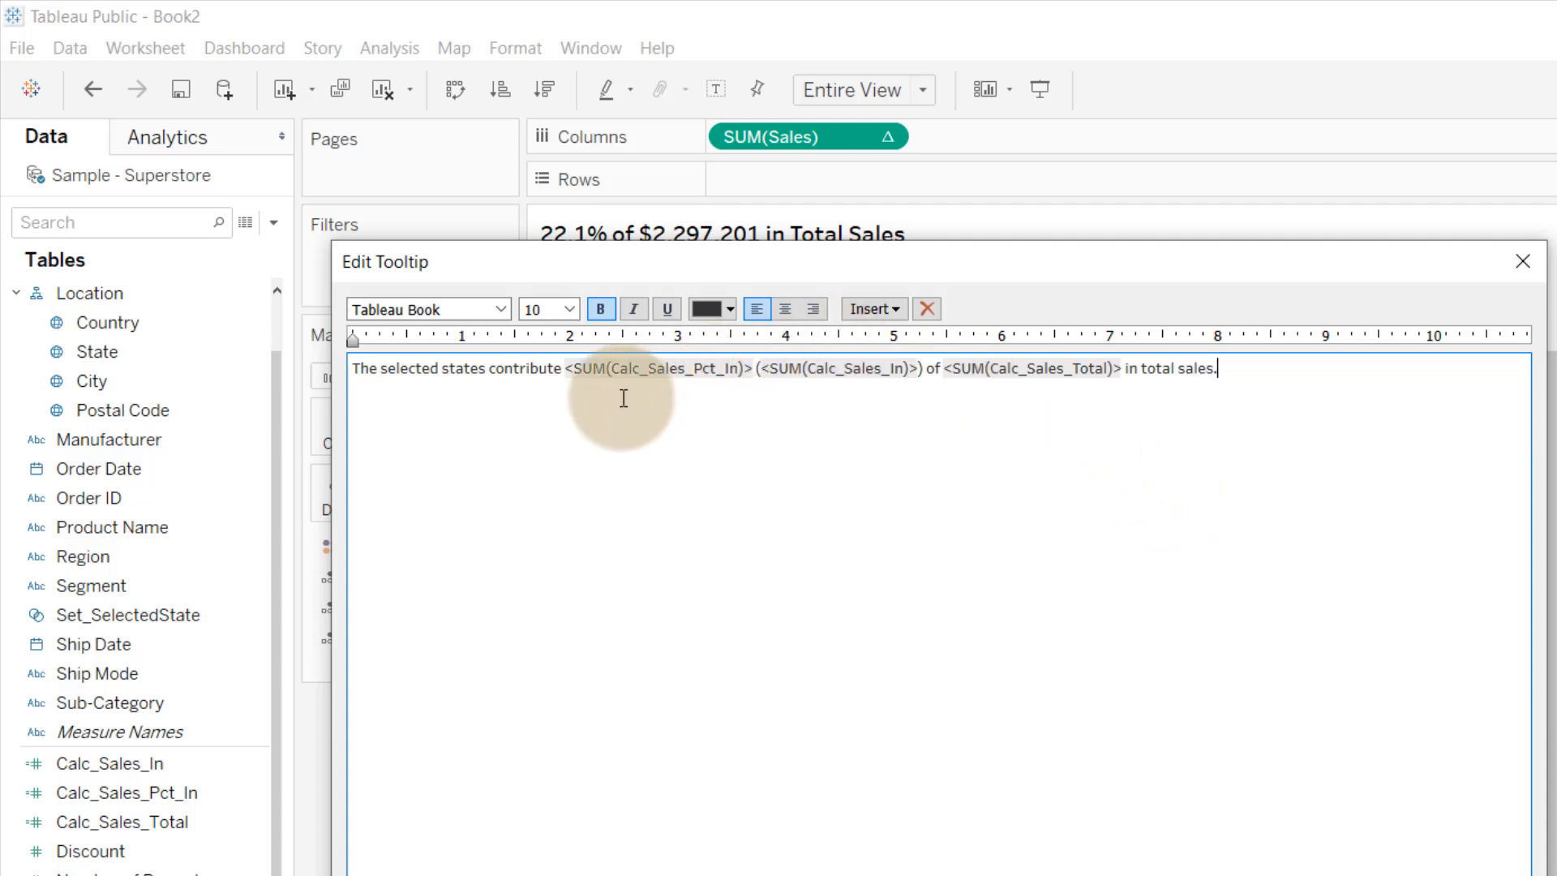
Step: Colour "selected states" and the <SUM(Calc_Sales_Pct_In)> field green in the tooltip text and accept the edited tooltip
{"action": "left_click_drag", "start_coordinate": [352, 369], "coordinate": [491, 368]}
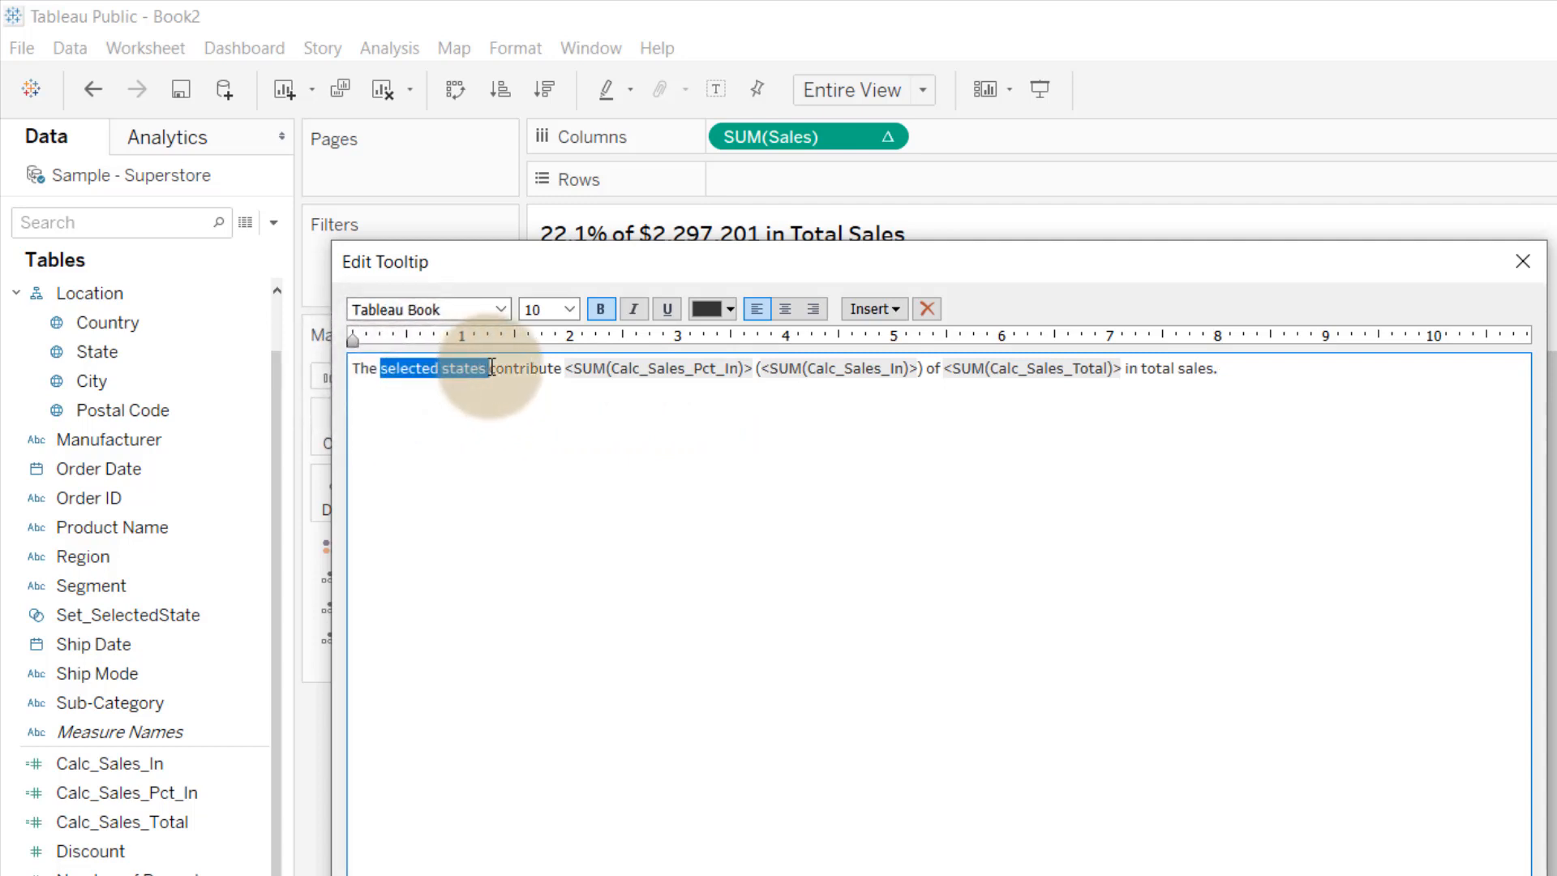
{"action": "left_click", "coordinate": [710, 309]}
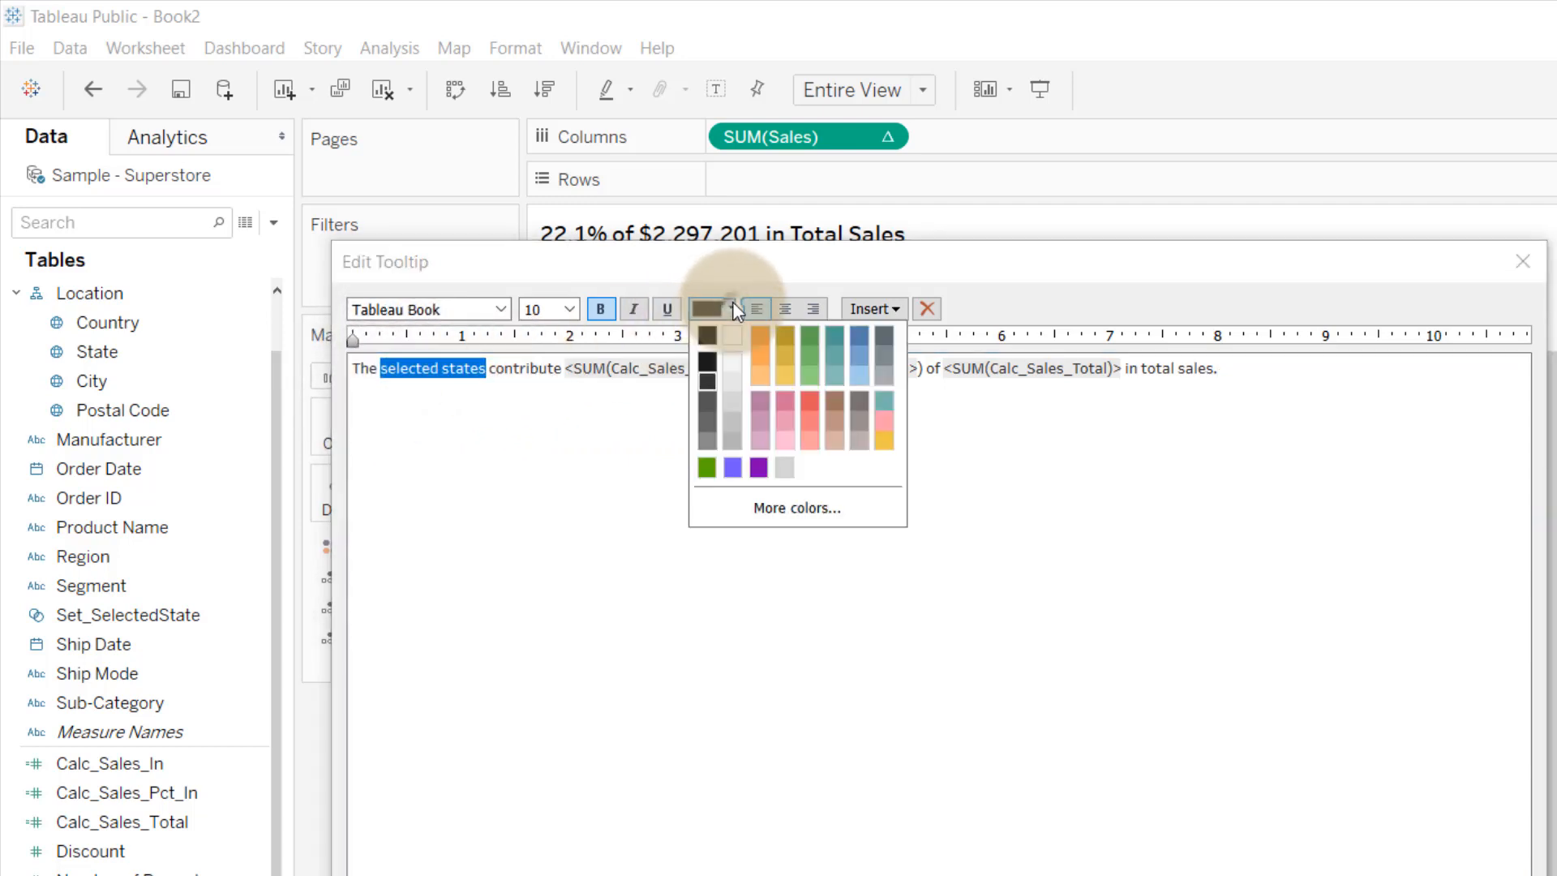
{"action": "left_click", "coordinate": [707, 468]}
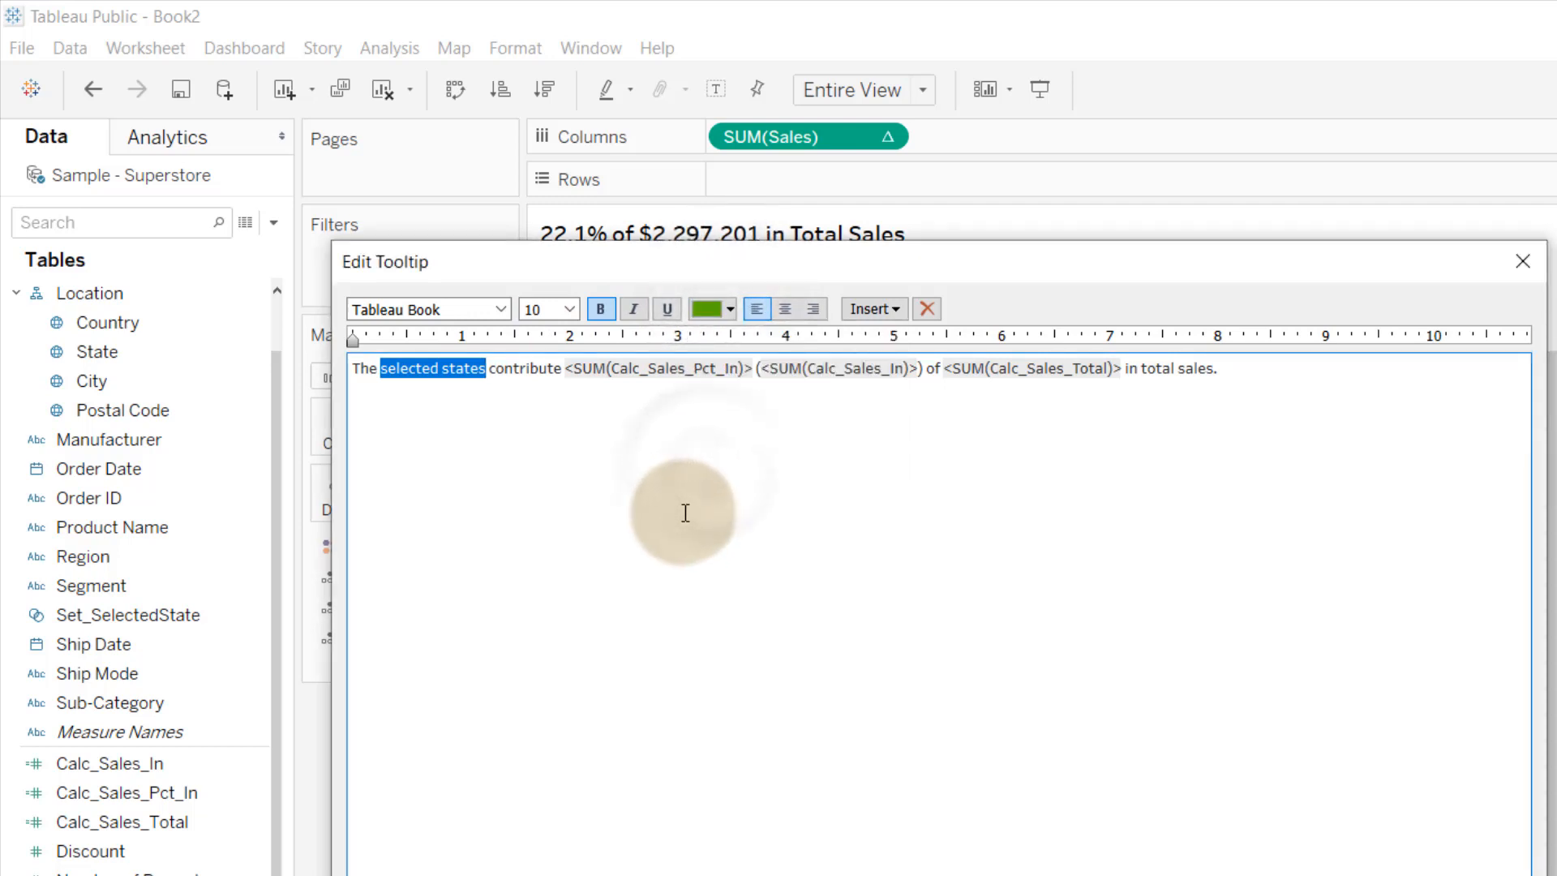
{"action": "left_click", "coordinate": [707, 501]}
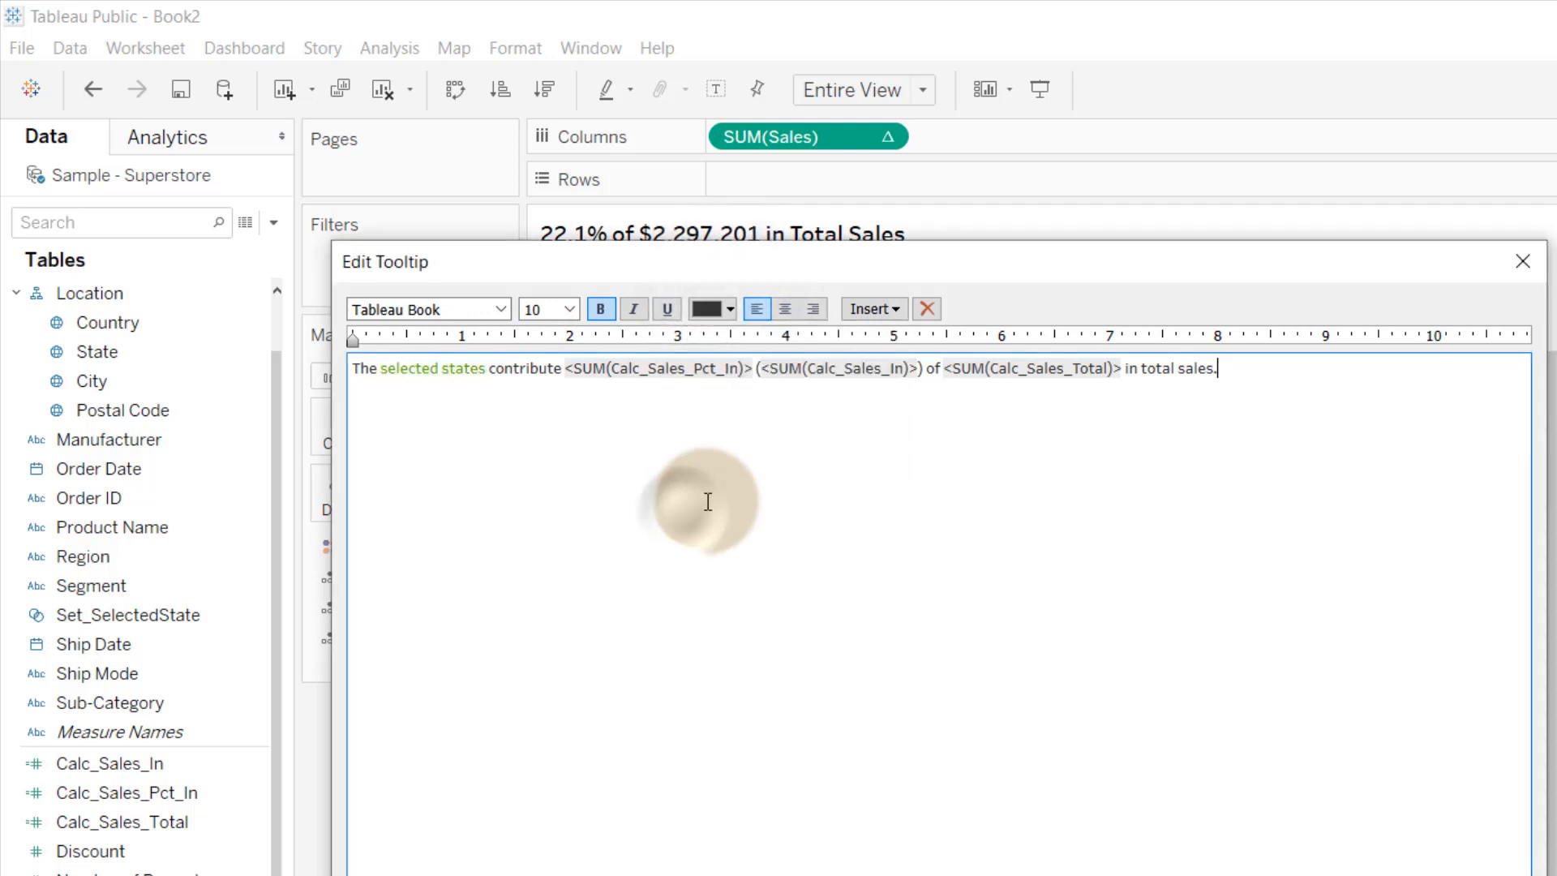
{"action": "double_click", "coordinate": [591, 370]}
{"action": "left_click", "coordinate": [731, 308]}
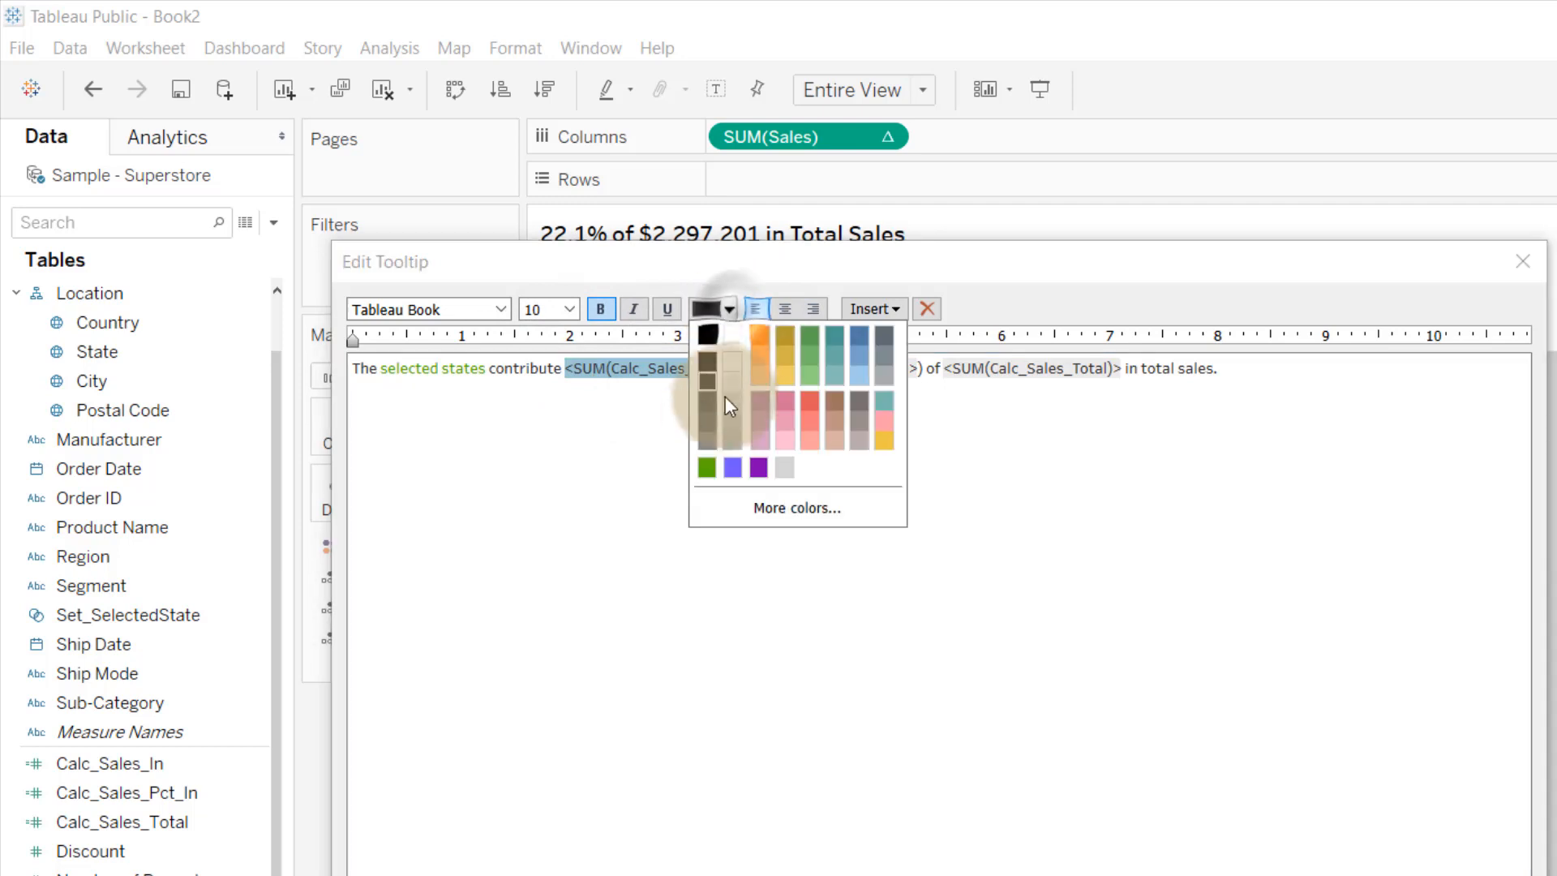
{"action": "left_click", "coordinate": [709, 470]}
{"action": "left_click", "coordinate": [719, 577]}
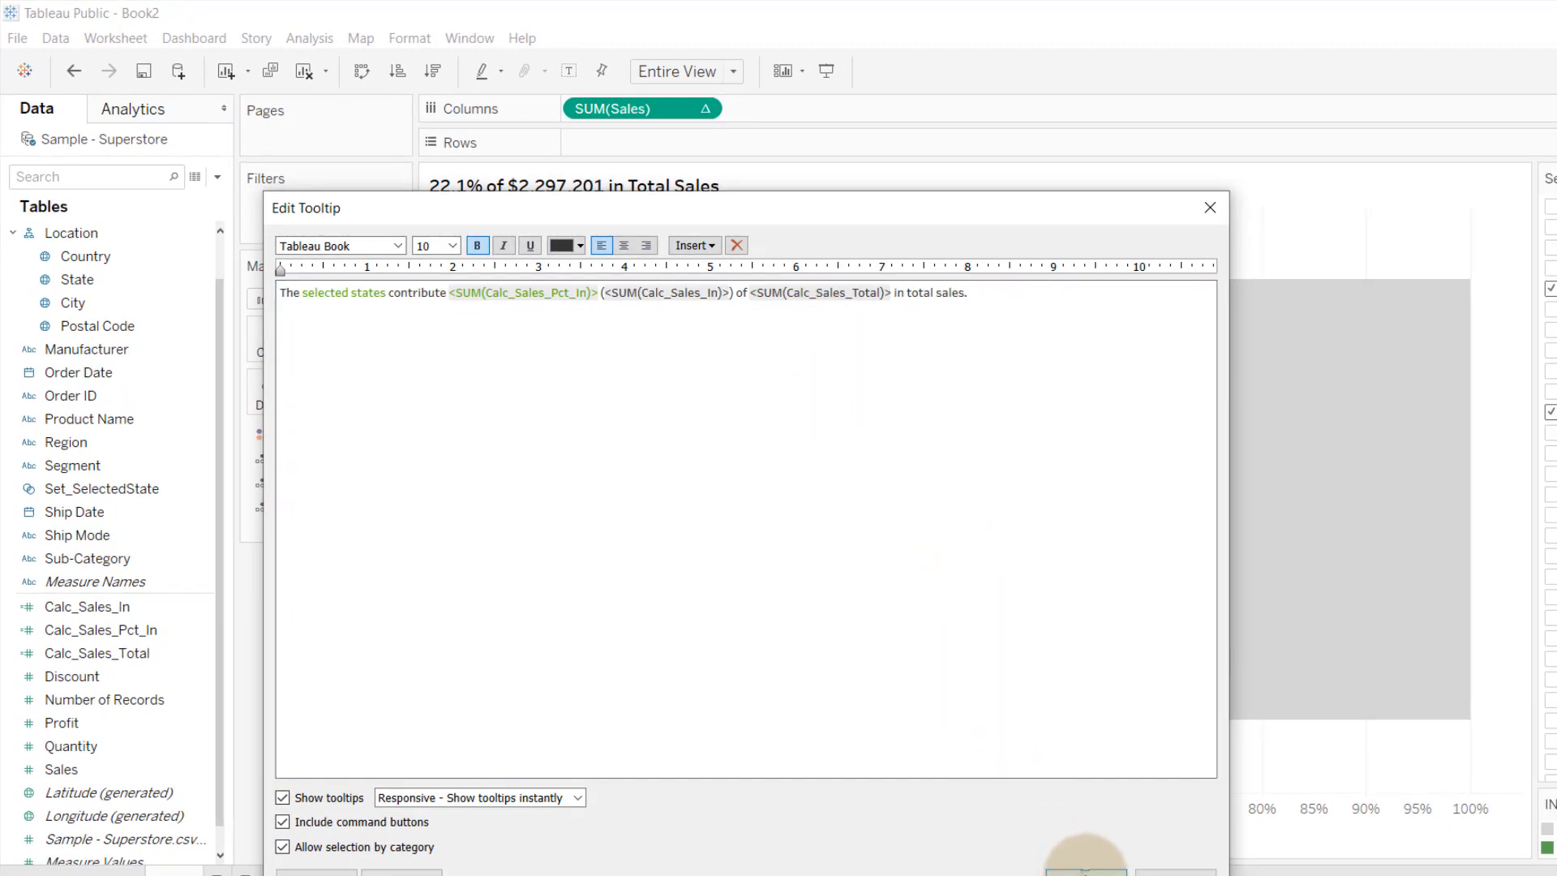
{"action": "left_click", "coordinate": [1085, 869]}
Step: Add Florida, Idaho, Illinois, Massachusetts and Michigan to the Set_SelectedState selection
{"action": "mouse_move", "coordinate": [886, 497]}
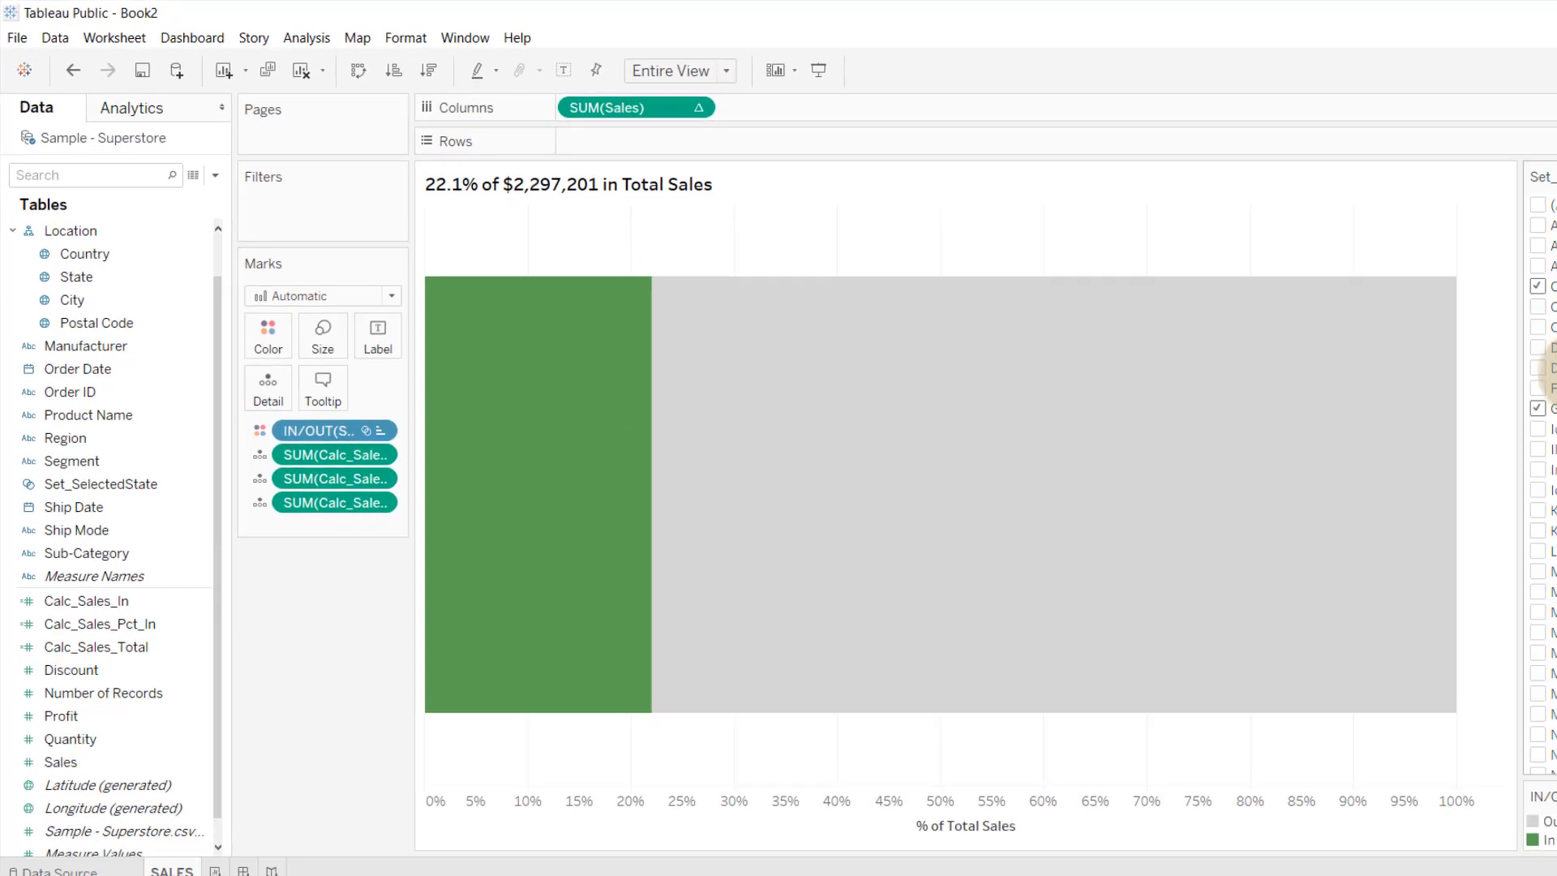
{"action": "left_click", "coordinate": [1408, 354]}
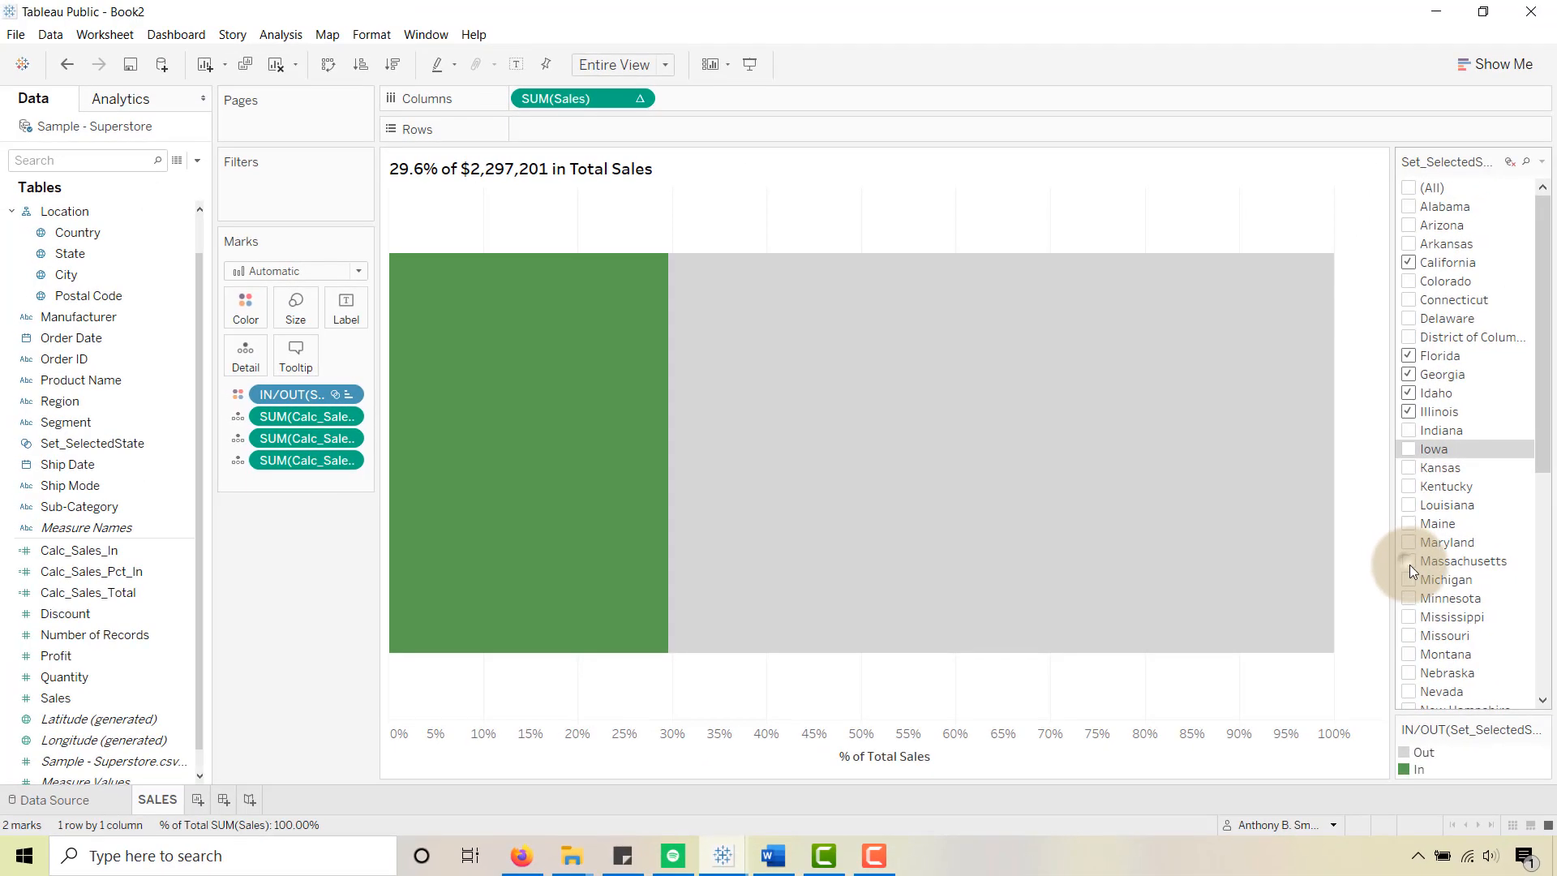
{"action": "left_click", "coordinate": [1409, 561]}
{"action": "left_click", "coordinate": [1404, 579]}
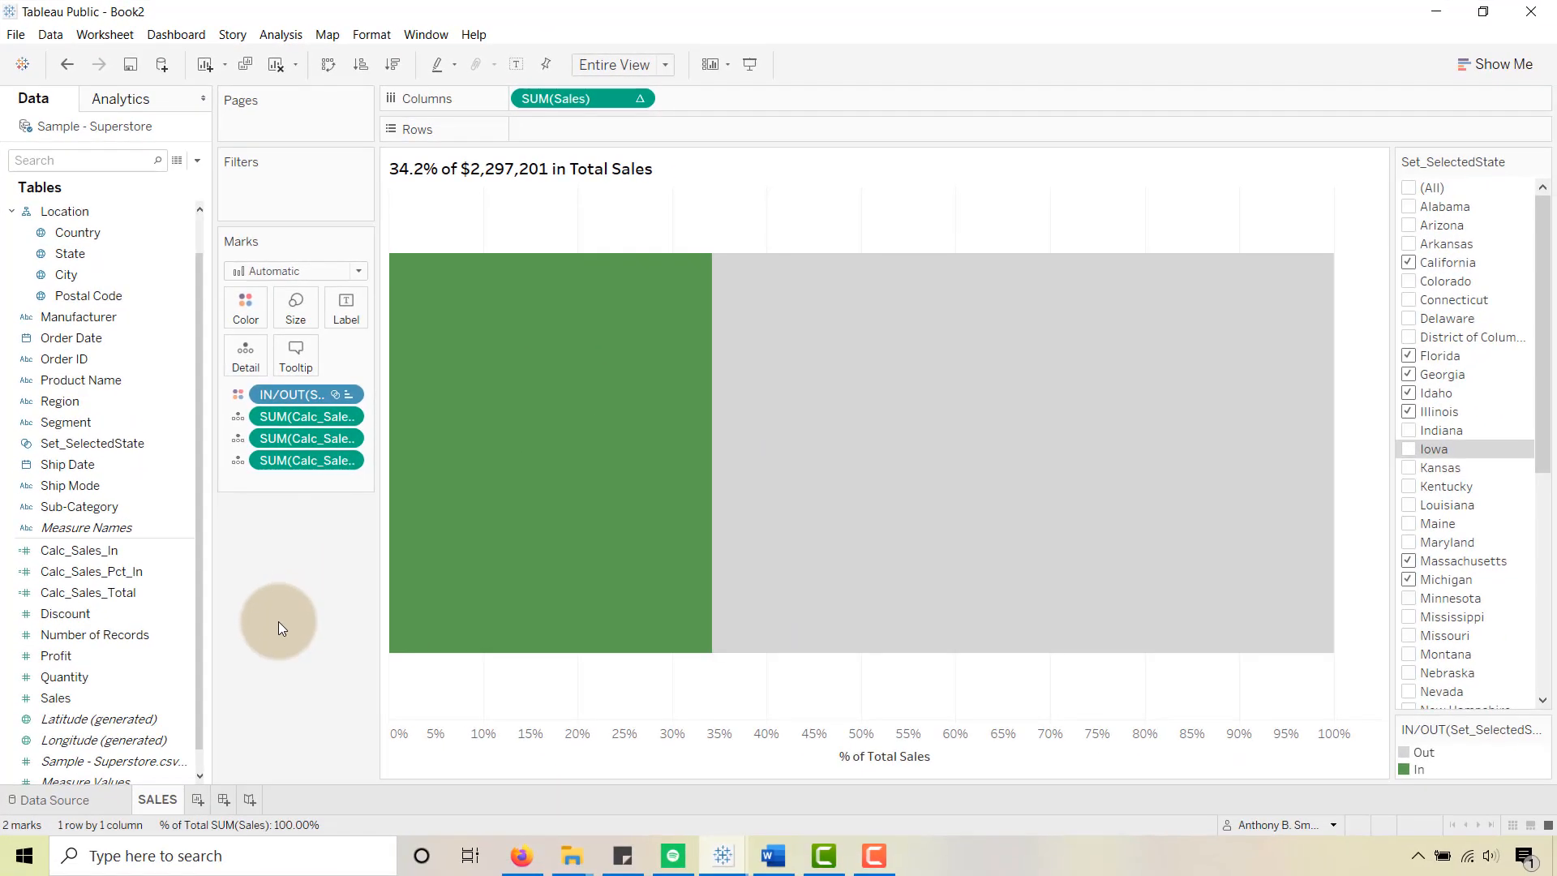
Step: Remove the title from the % of Total Sales axis
{"action": "right_click", "coordinate": [576, 748]}
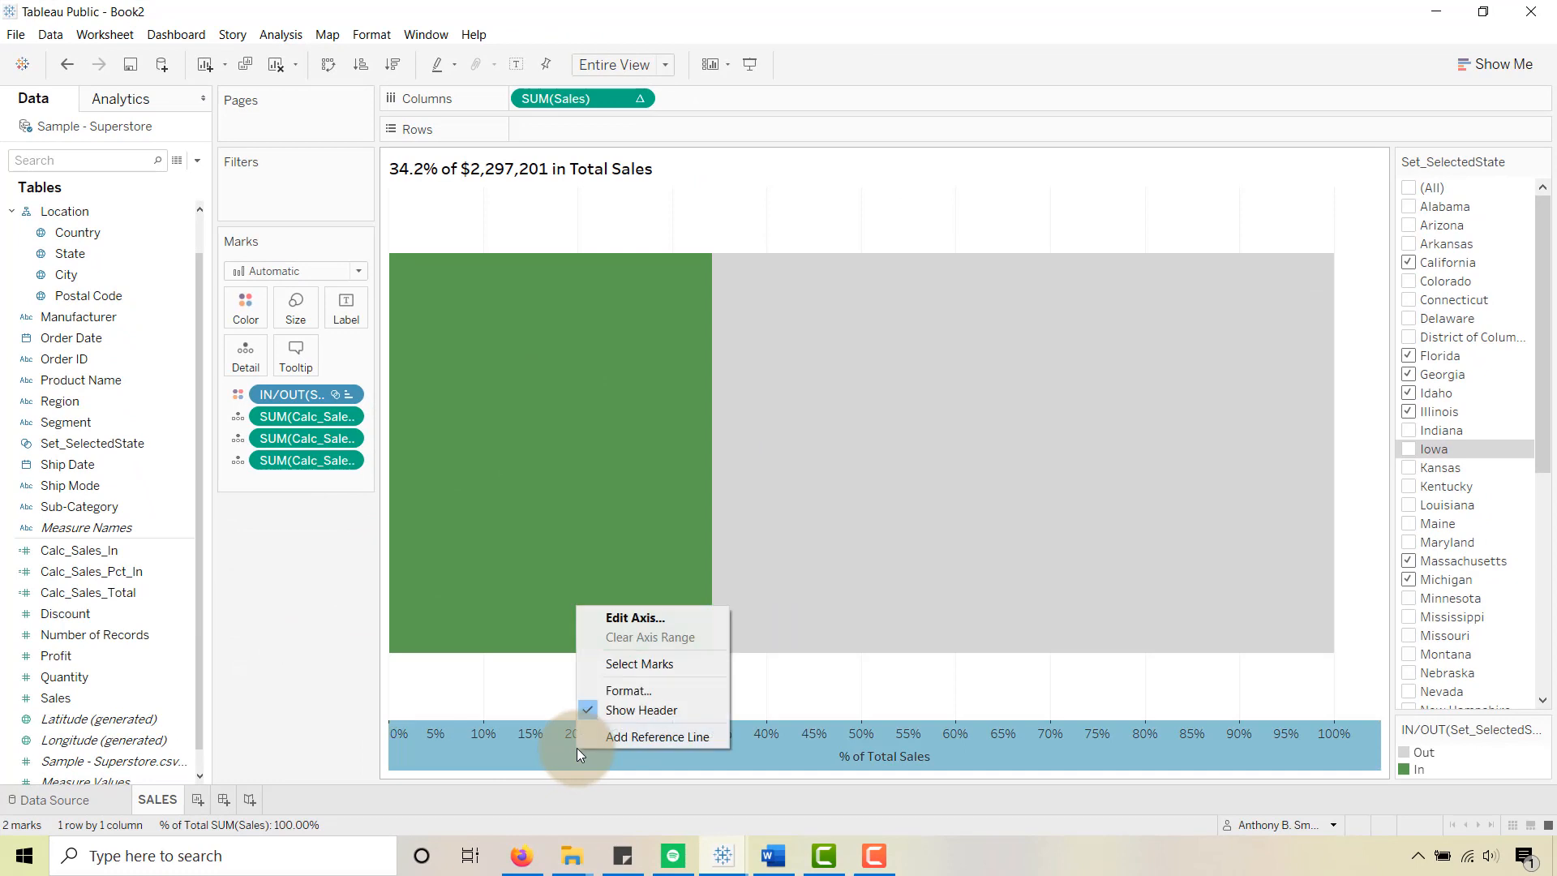
{"action": "left_click", "coordinate": [636, 619]}
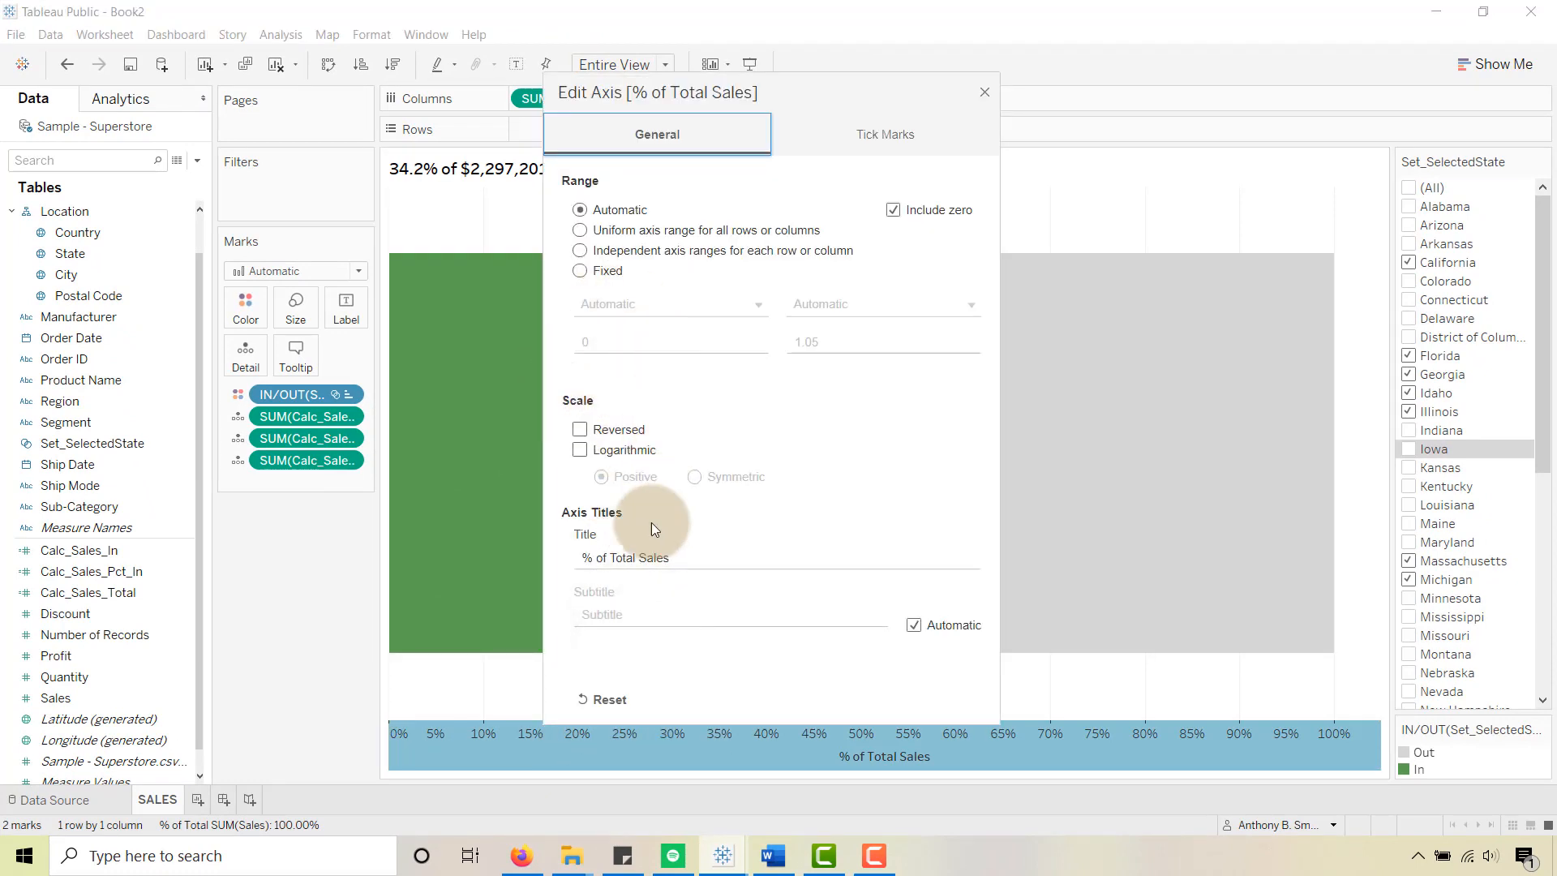
{"action": "left_click_drag", "start_coordinate": [695, 558], "coordinate": [563, 559]}
{"action": "key", "text": "BackSpace"}
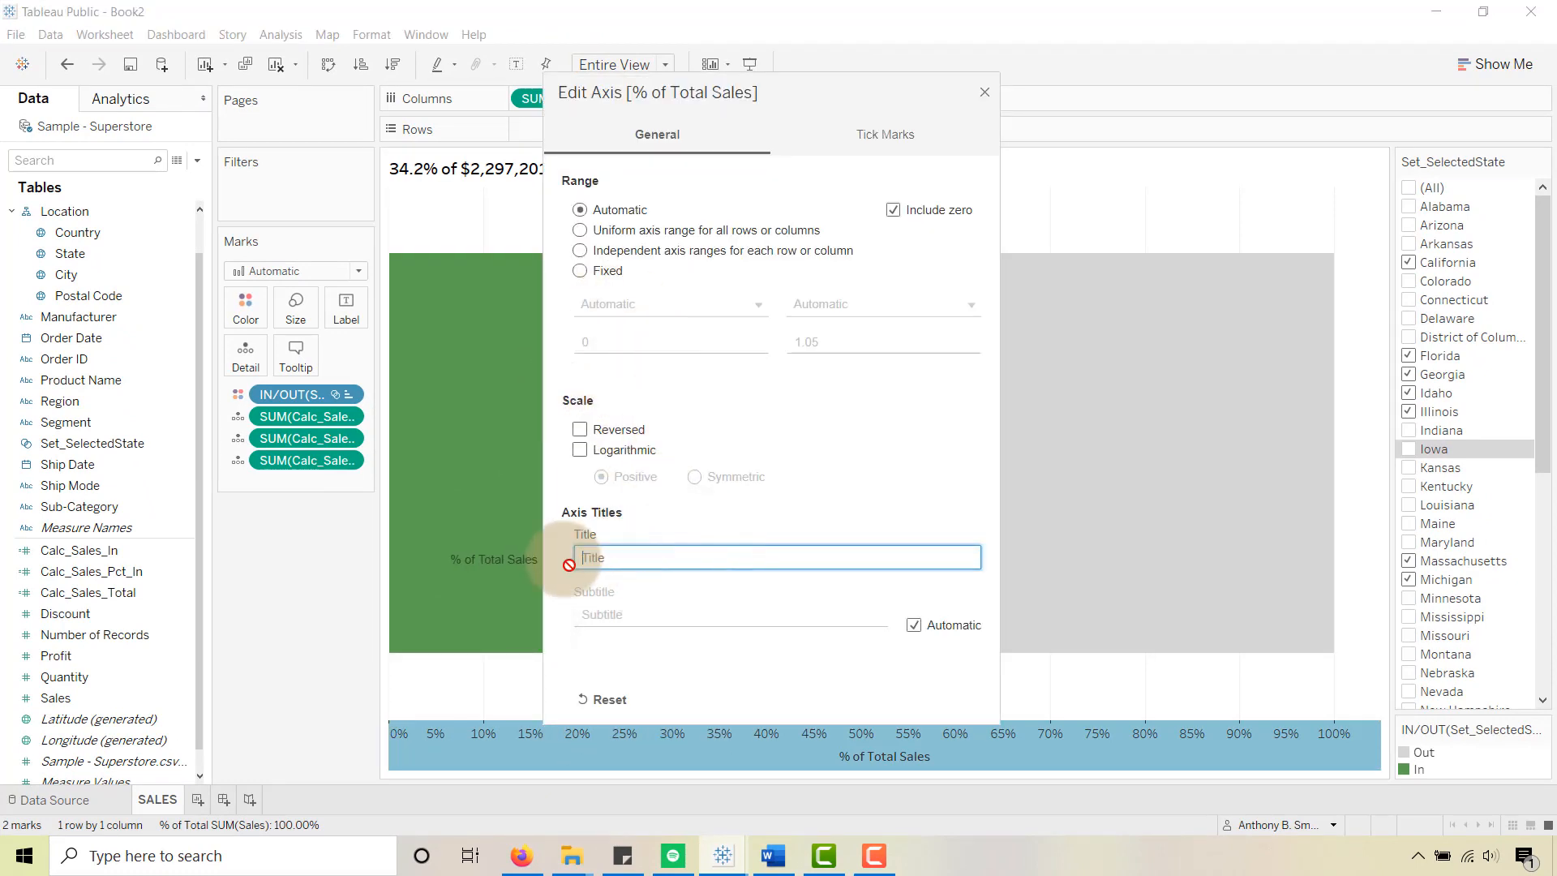
Step: Fix the axis's major tick marks at an interval of .2 and close the axis settings
{"action": "left_click", "coordinate": [892, 137]}
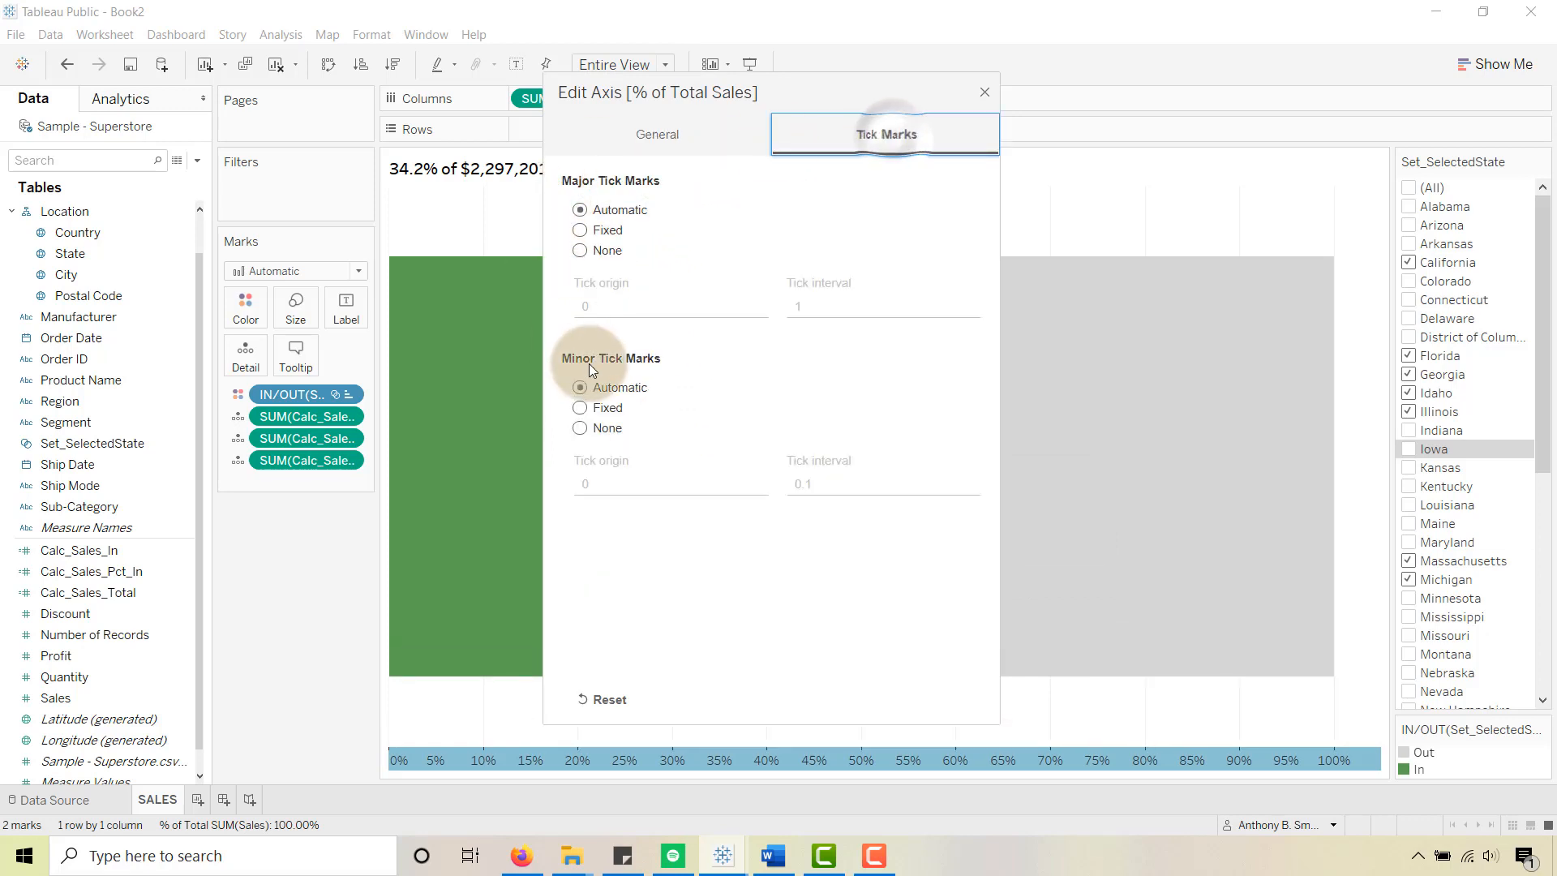
{"action": "left_click", "coordinate": [579, 231]}
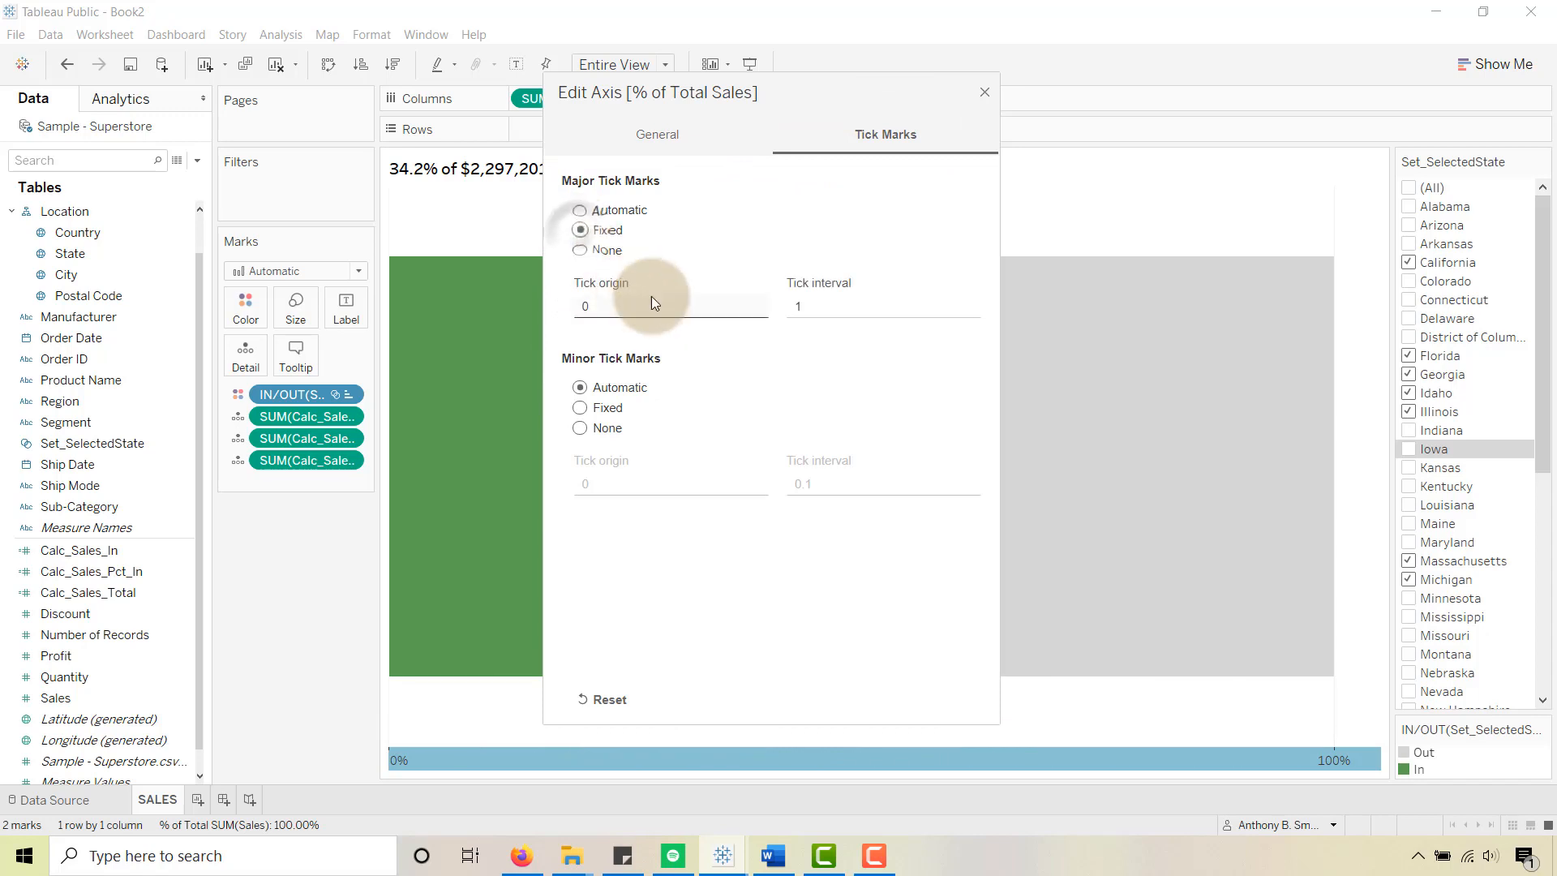
{"action": "double_click", "coordinate": [807, 302]}
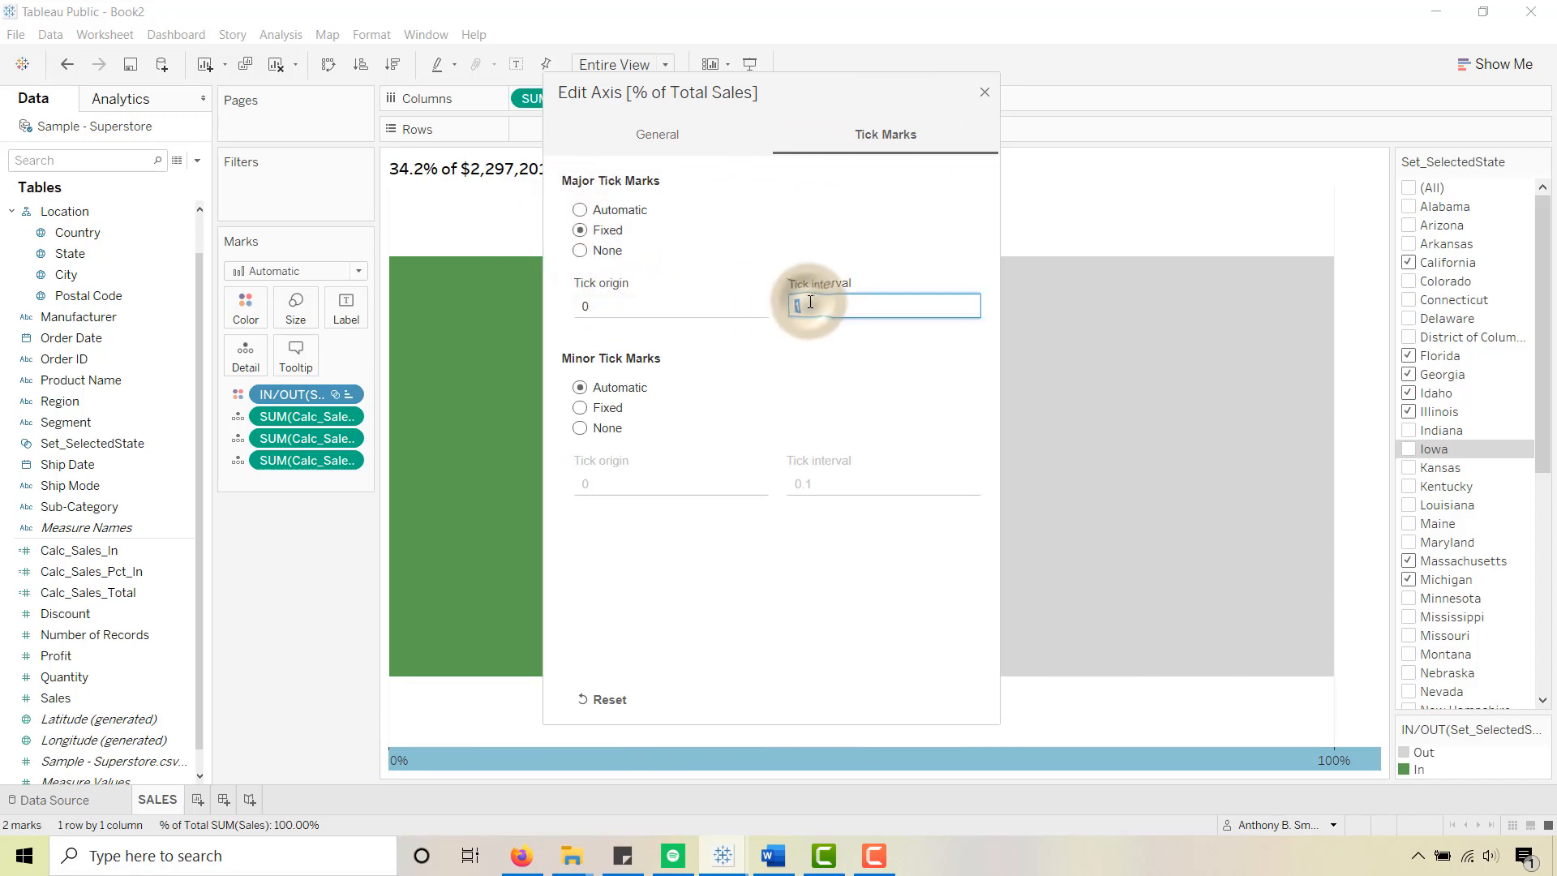
{"action": "type", "text": ".2"}
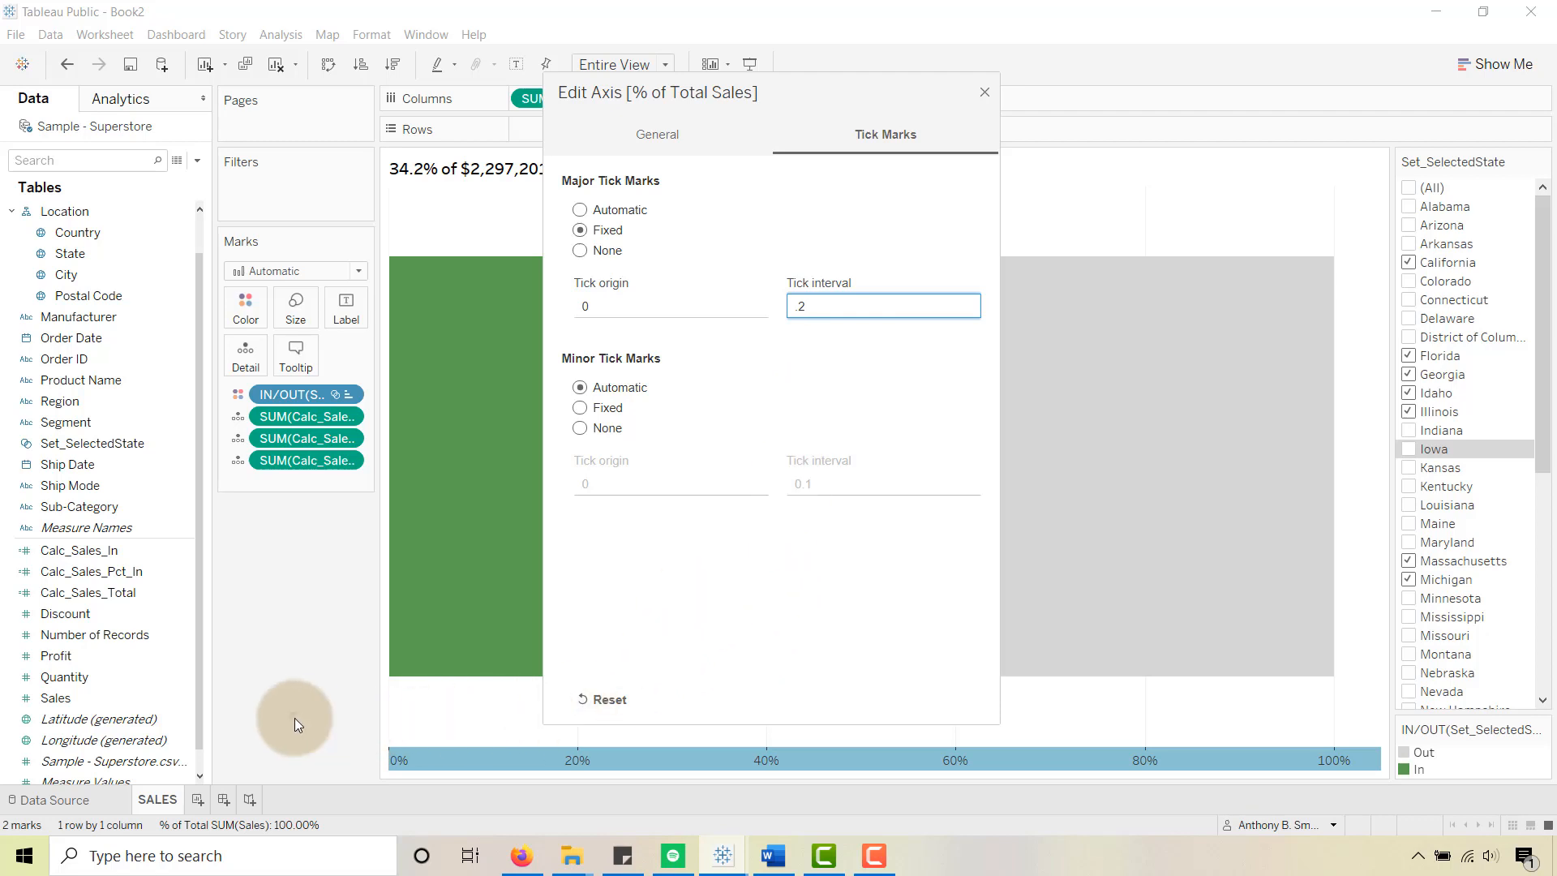
{"action": "left_click", "coordinate": [985, 92]}
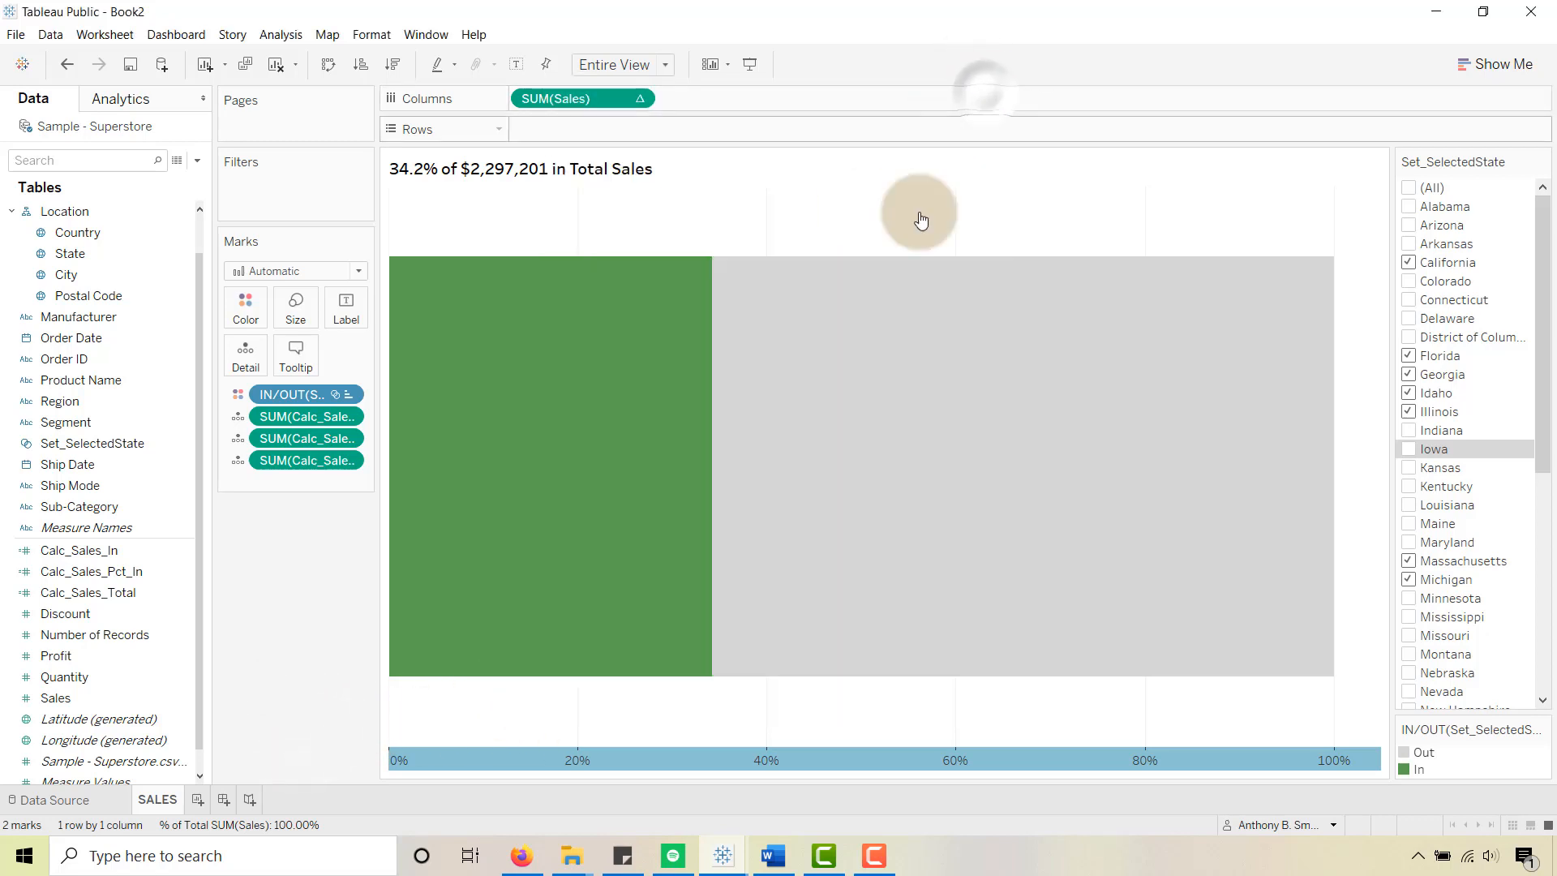
{"action": "left_click", "coordinate": [318, 700]}
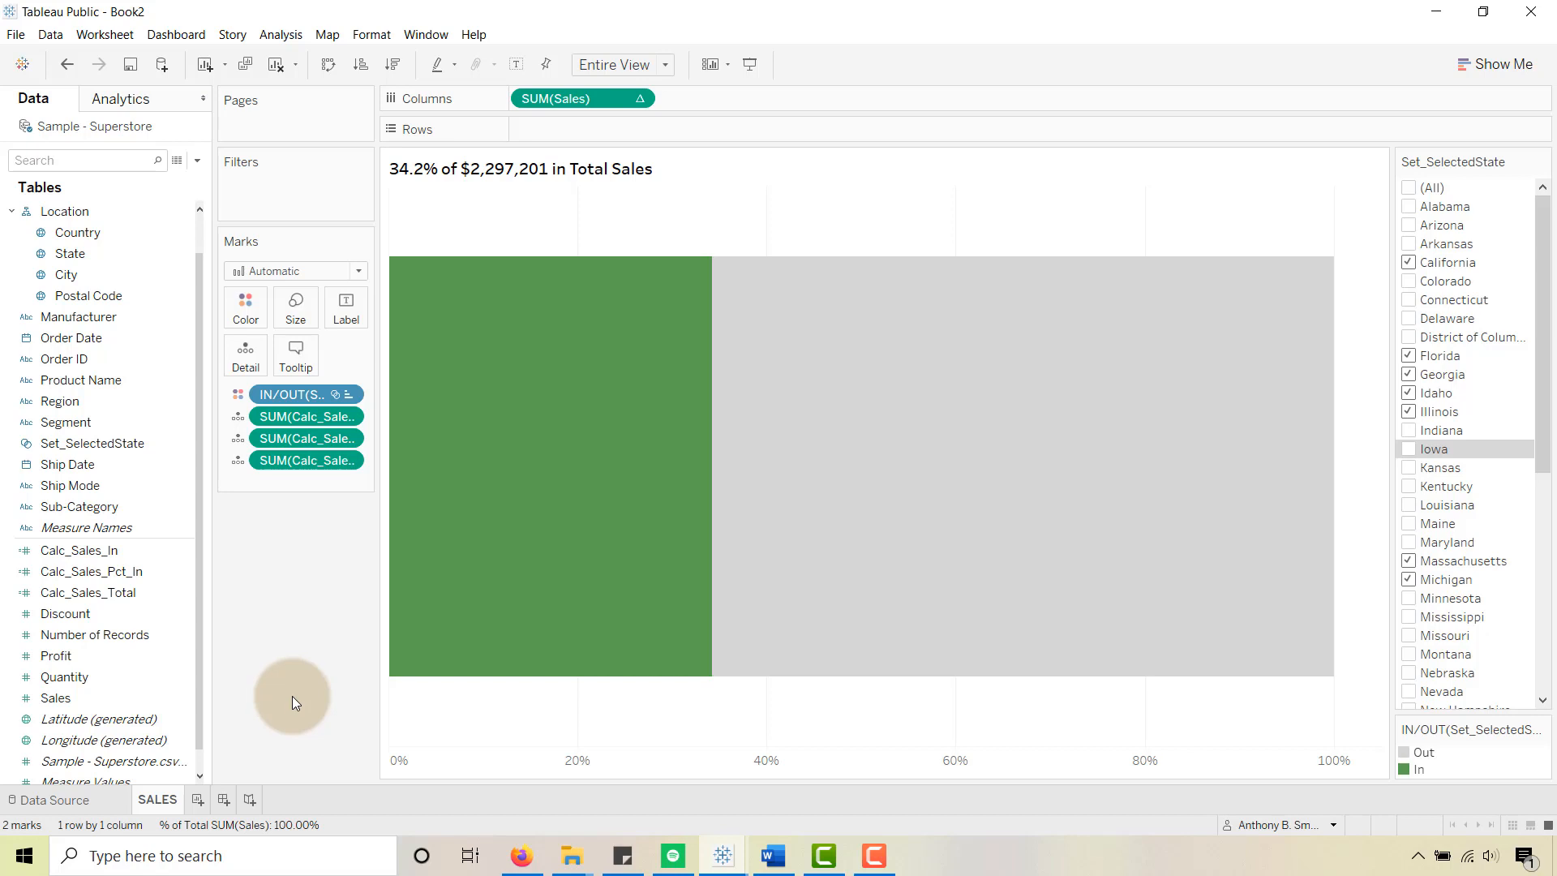
Step: Switch to the WOW2020wk20 Rebuild workbook and examine the sales, orders and customers bars on Dashboard 1
{"action": "left_click", "coordinate": [723, 853]}
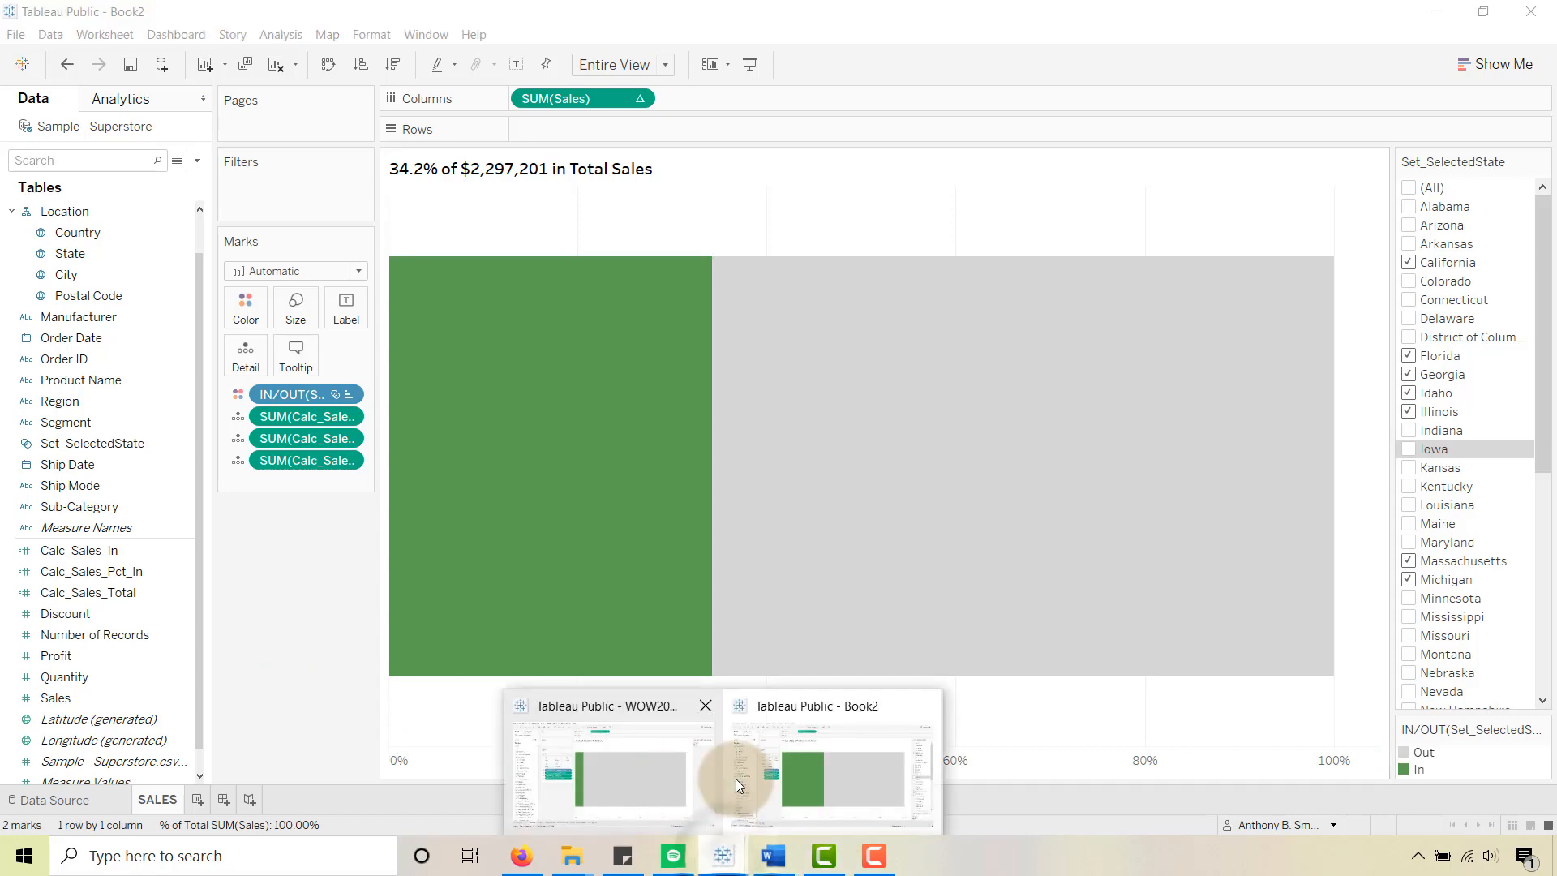
{"action": "left_click", "coordinate": [816, 782]}
{"action": "left_click", "coordinate": [730, 853]}
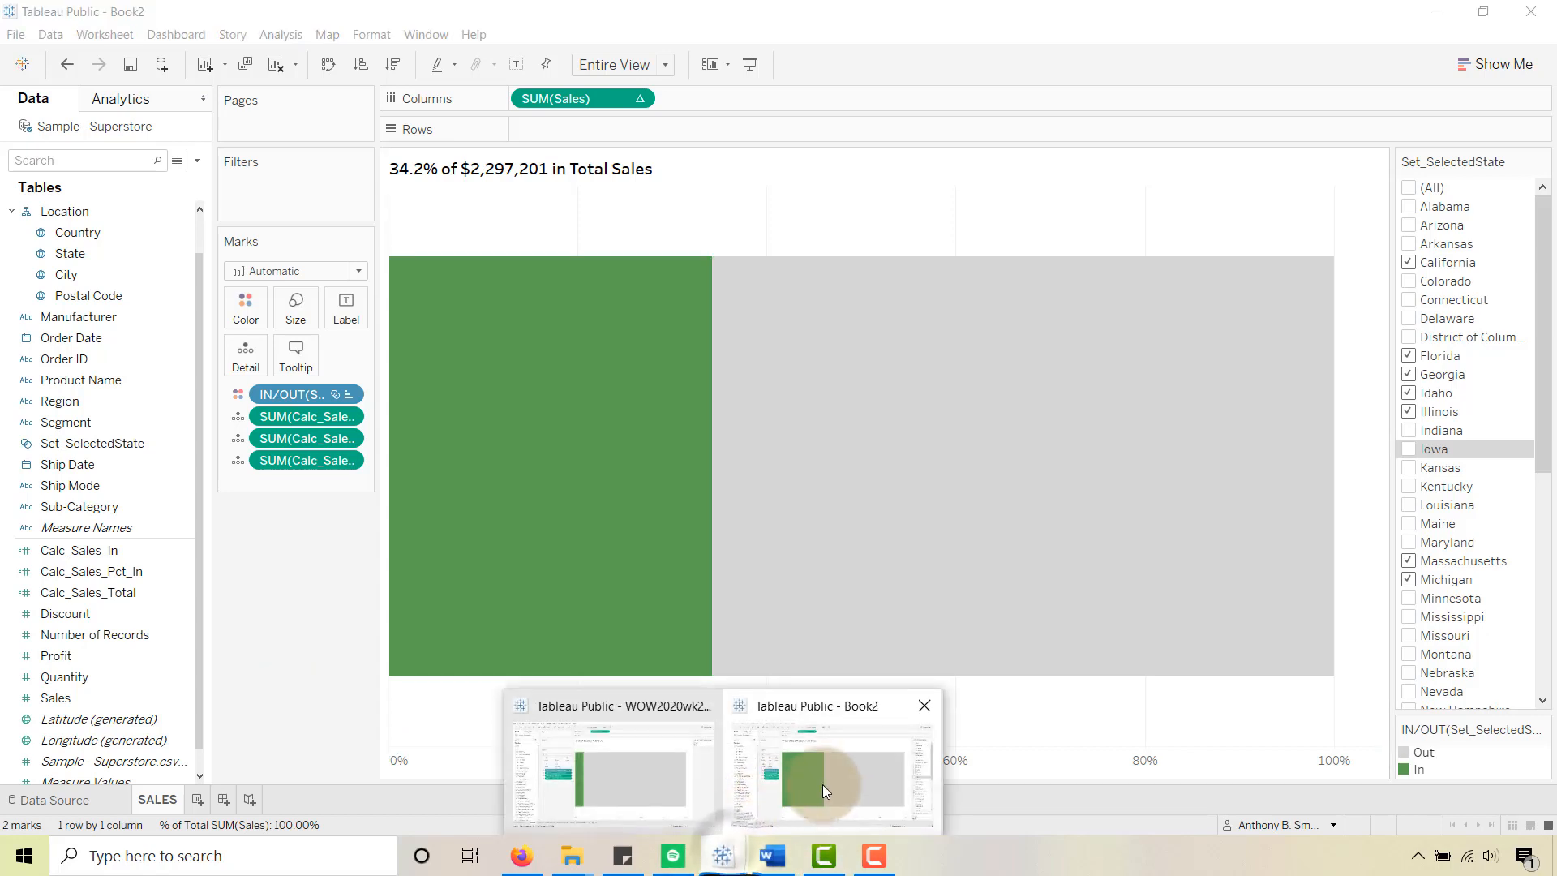
{"action": "left_click", "coordinate": [532, 720]}
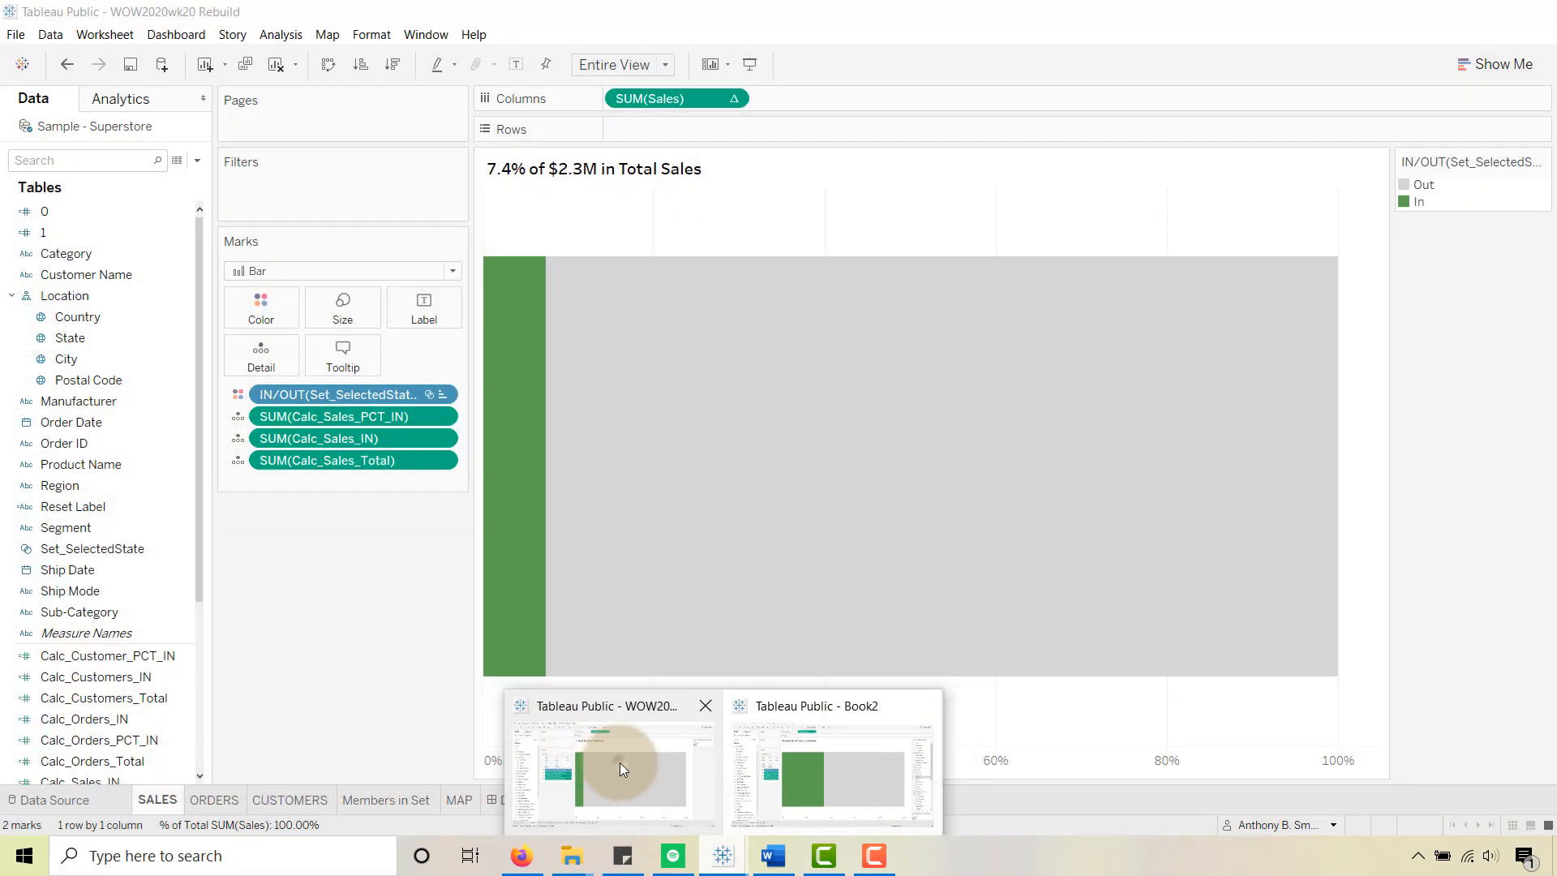
{"action": "left_click", "coordinate": [560, 799]}
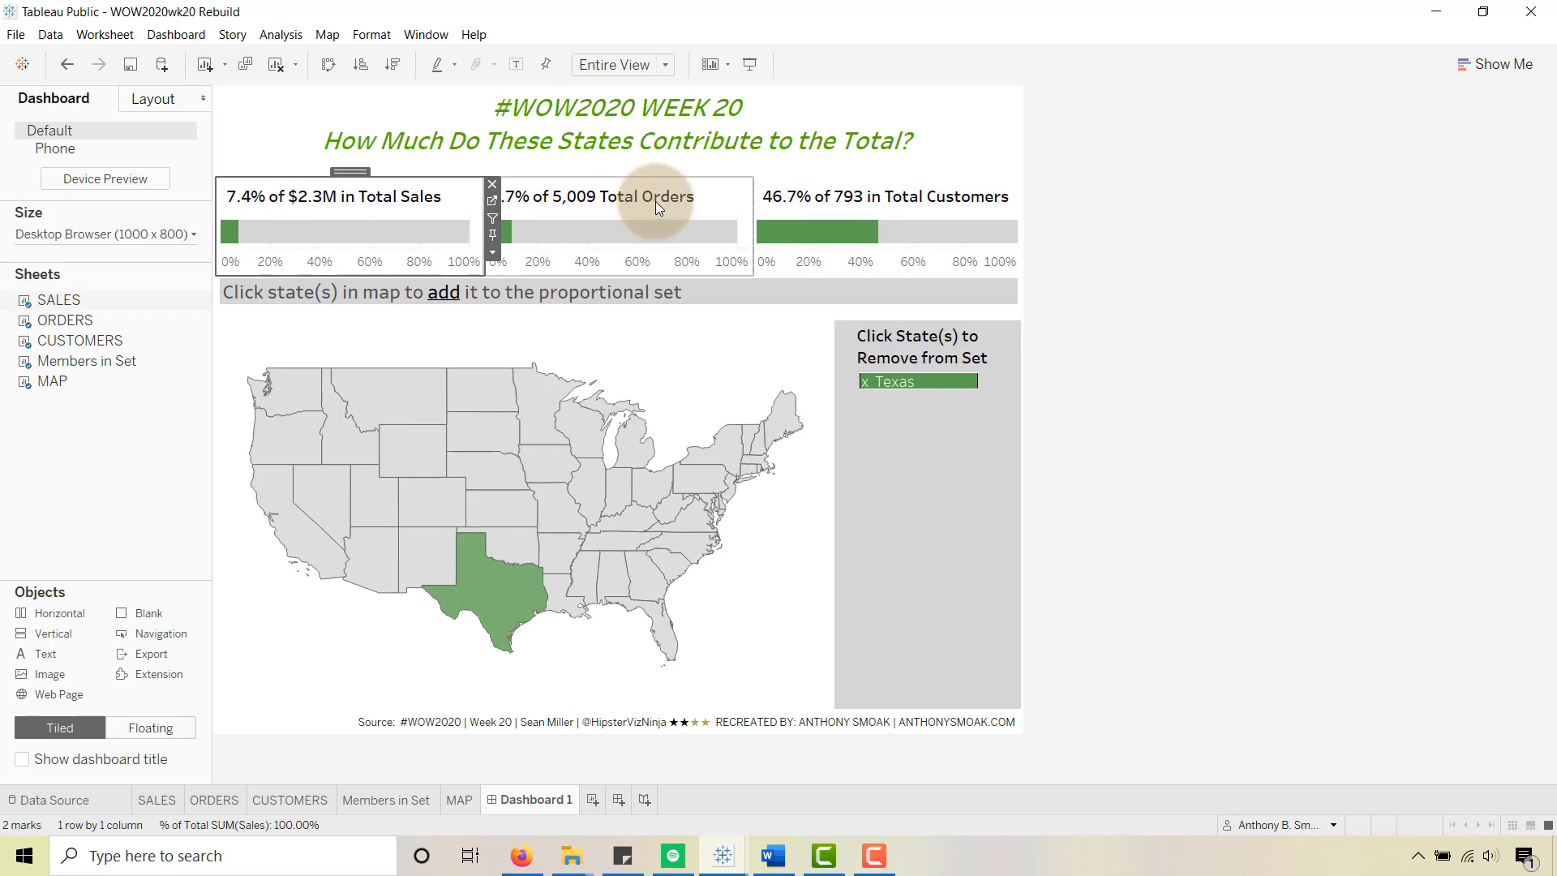
{"action": "left_click", "coordinate": [1194, 425]}
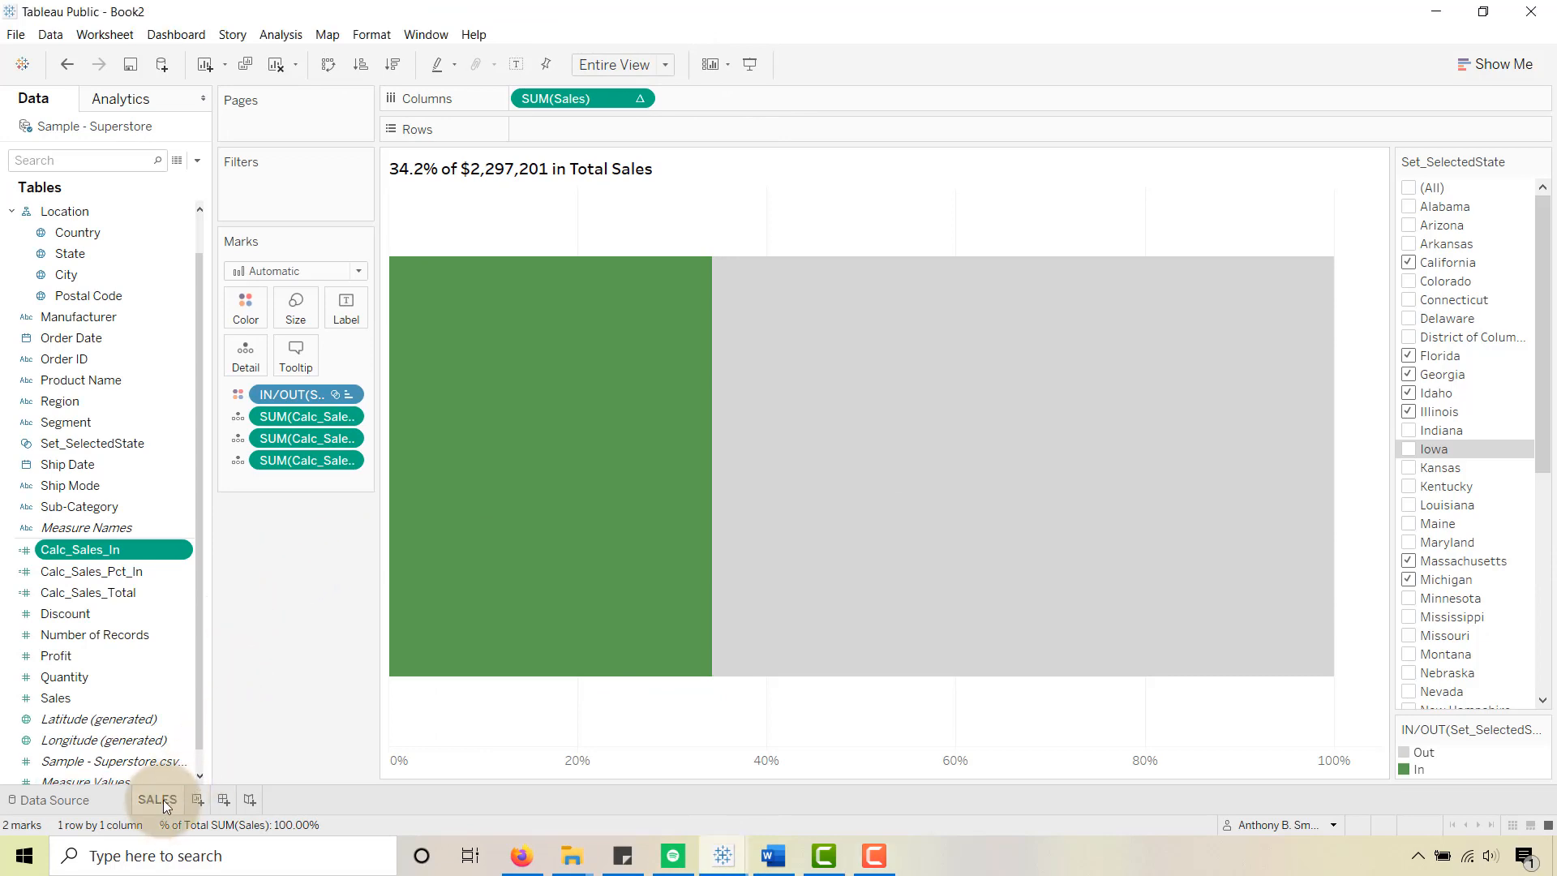
Step: Duplicate the SALES sheet and rename the copy ORDERS
{"action": "right_click", "coordinate": [163, 799]}
{"action": "left_click", "coordinate": [206, 651]}
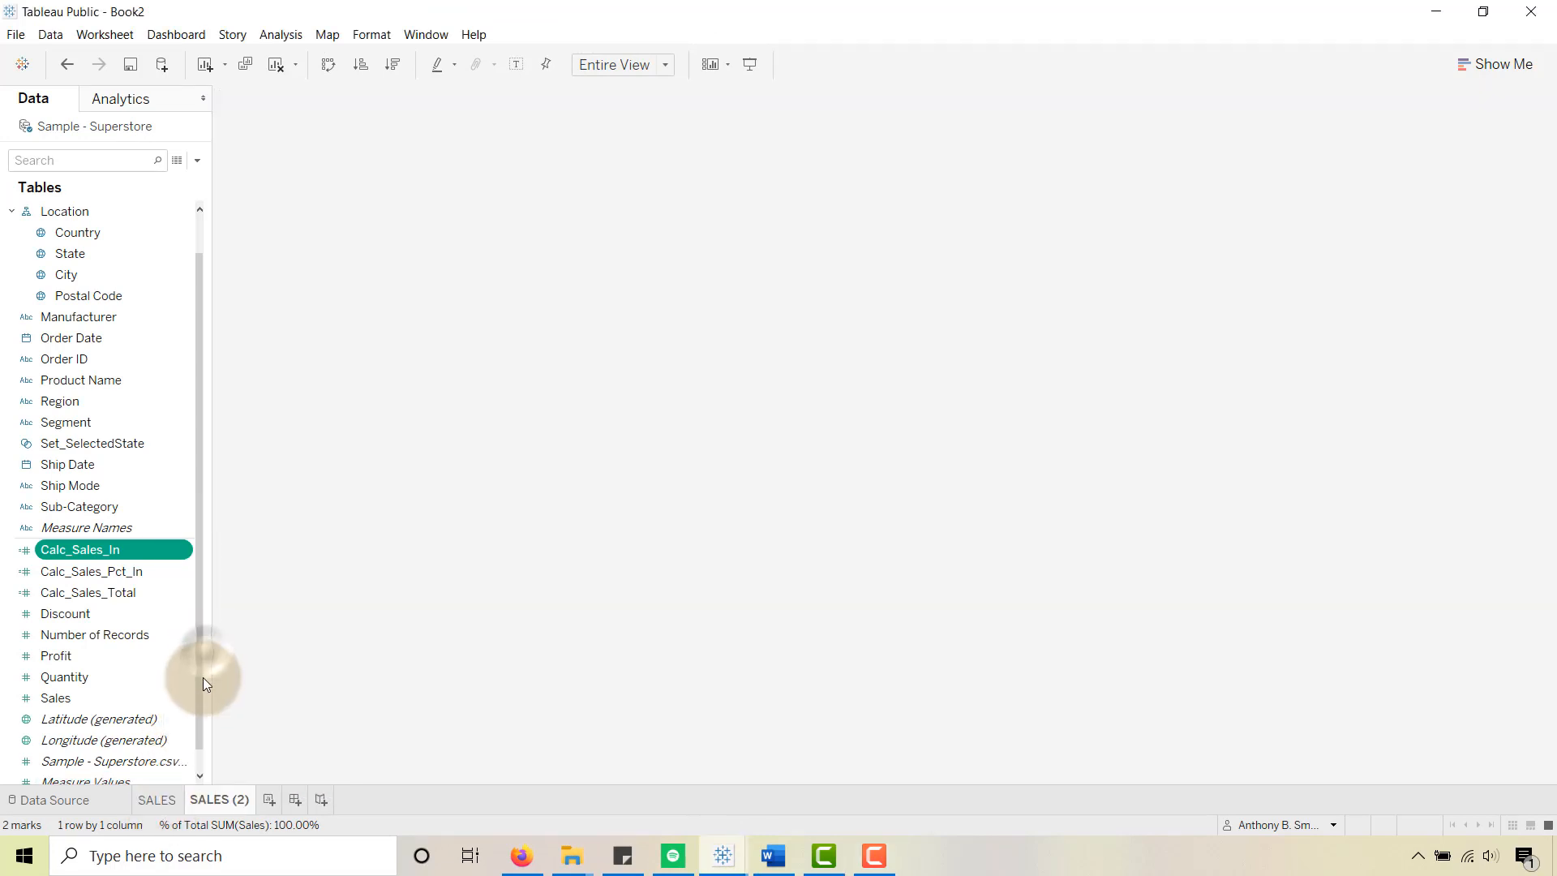
{"action": "double_click", "coordinate": [222, 798]}
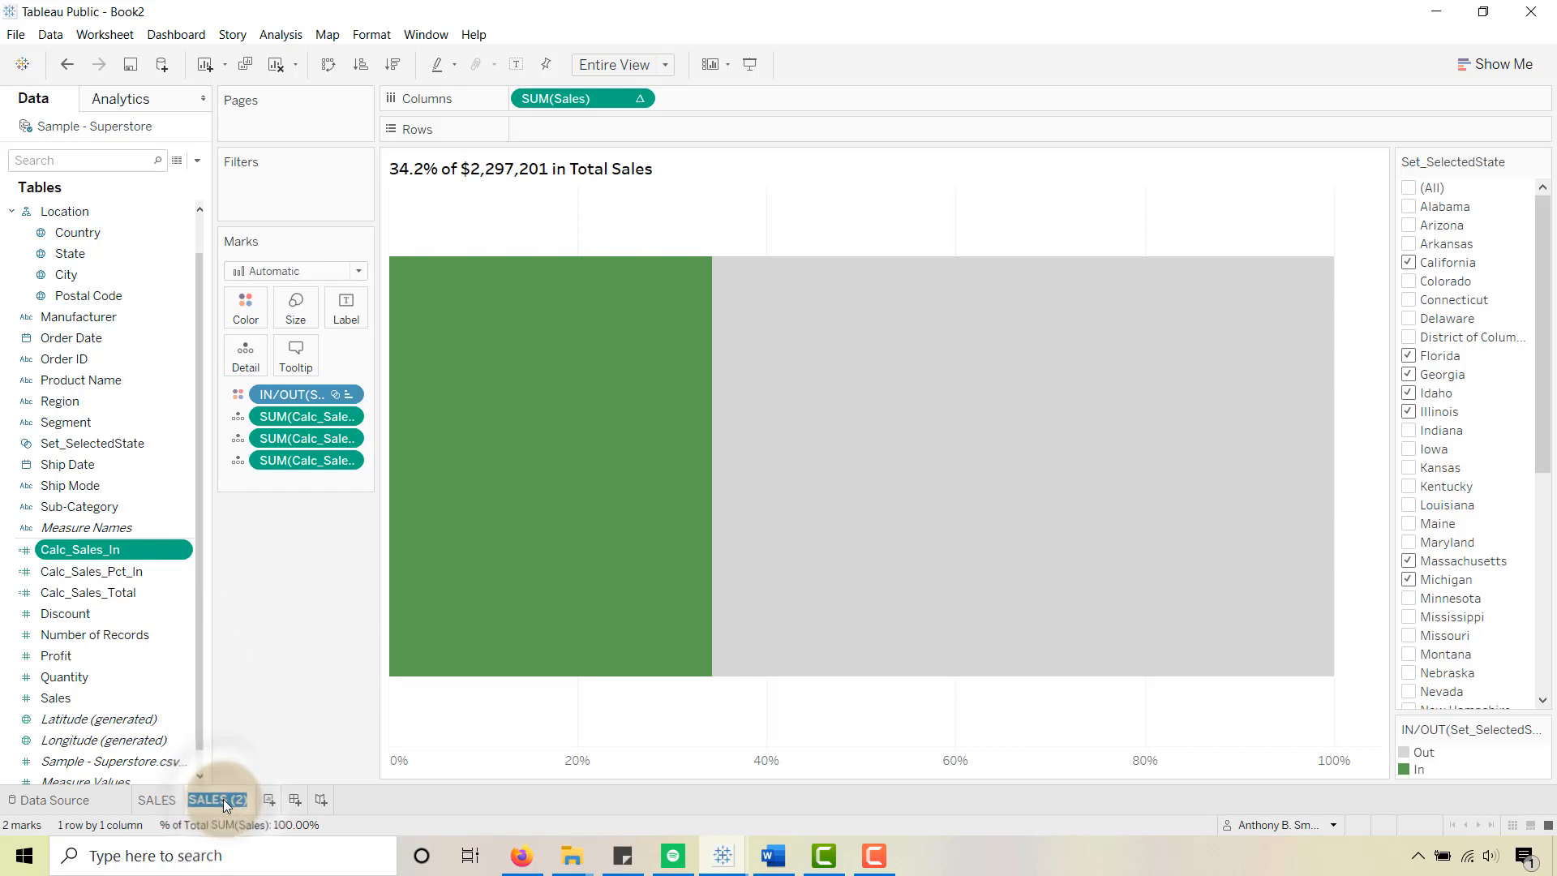
{"action": "type", "text": "ORDERS"}
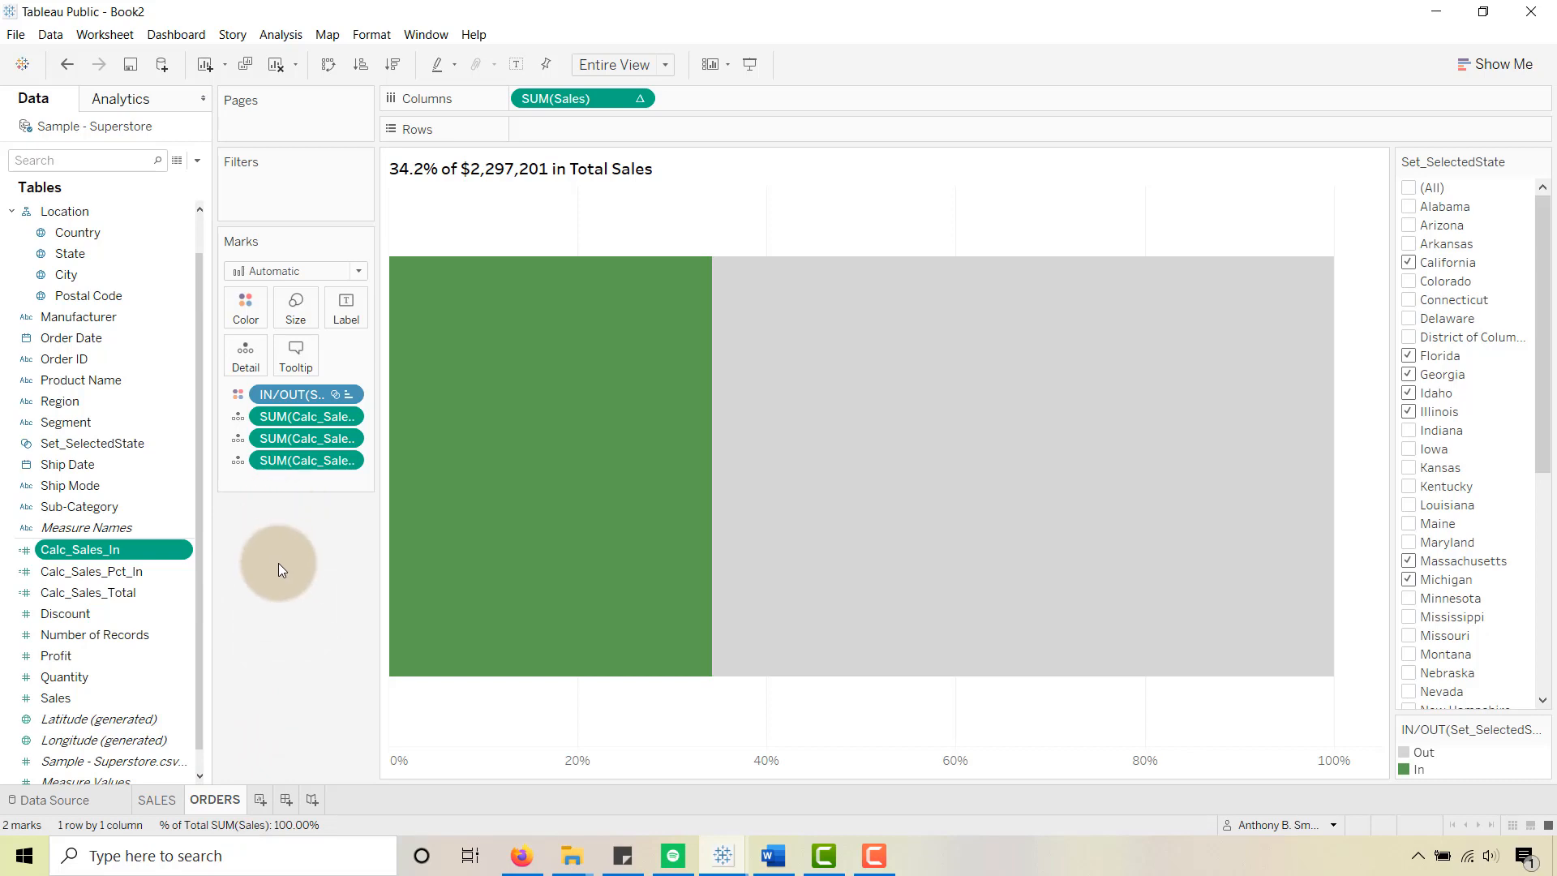
Step: Duplicate the Calc_Sales_In field and replace the sum function in the copy's formula with COUNTD
{"action": "right_click", "coordinate": [85, 548]}
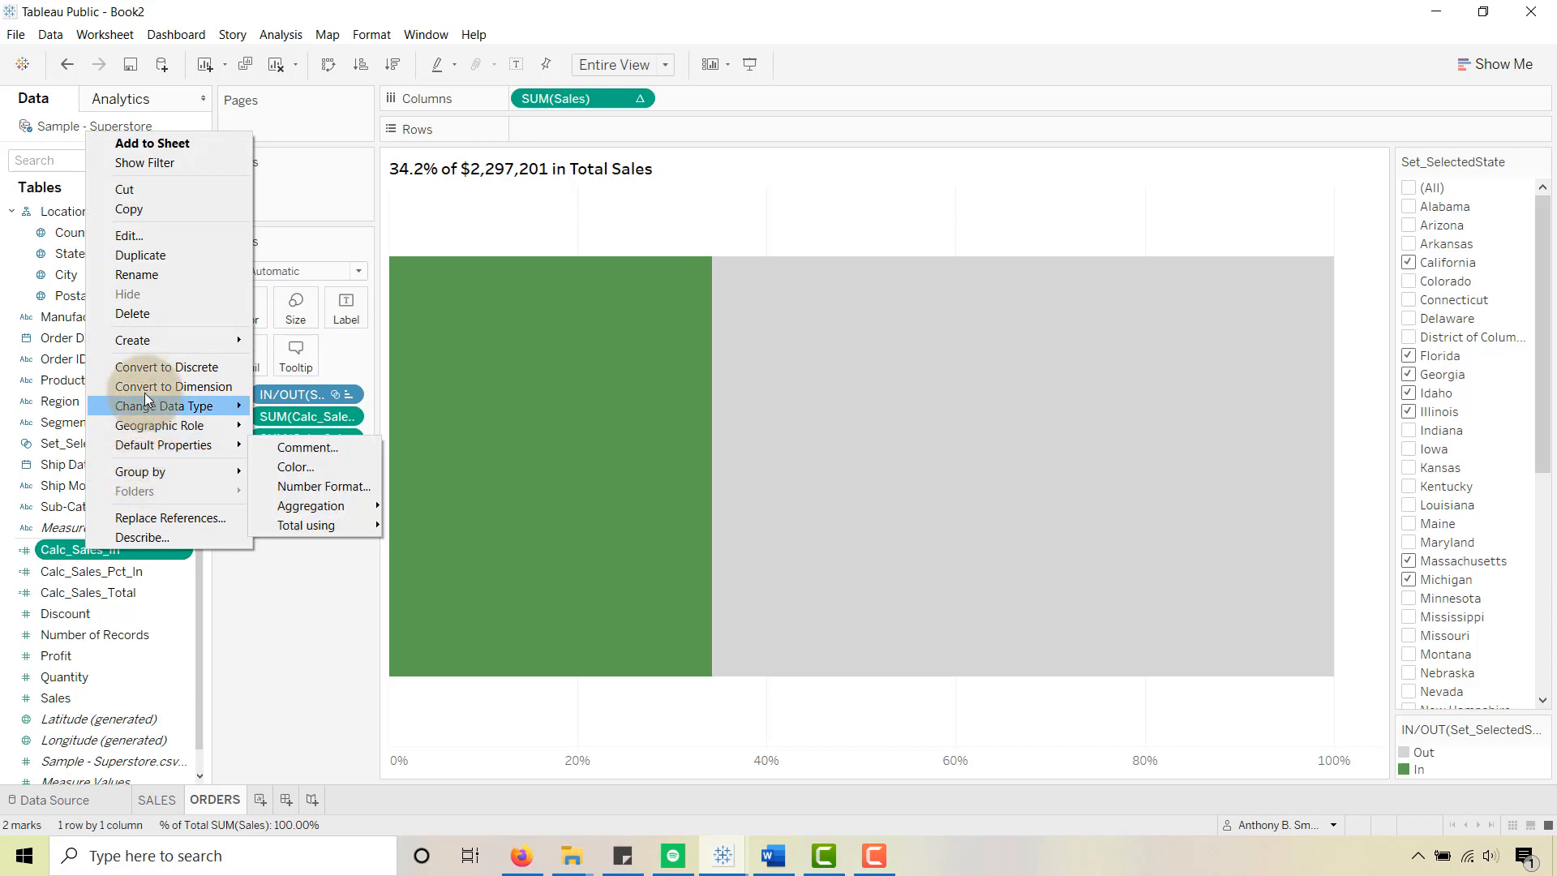
{"action": "left_click", "coordinate": [138, 255]}
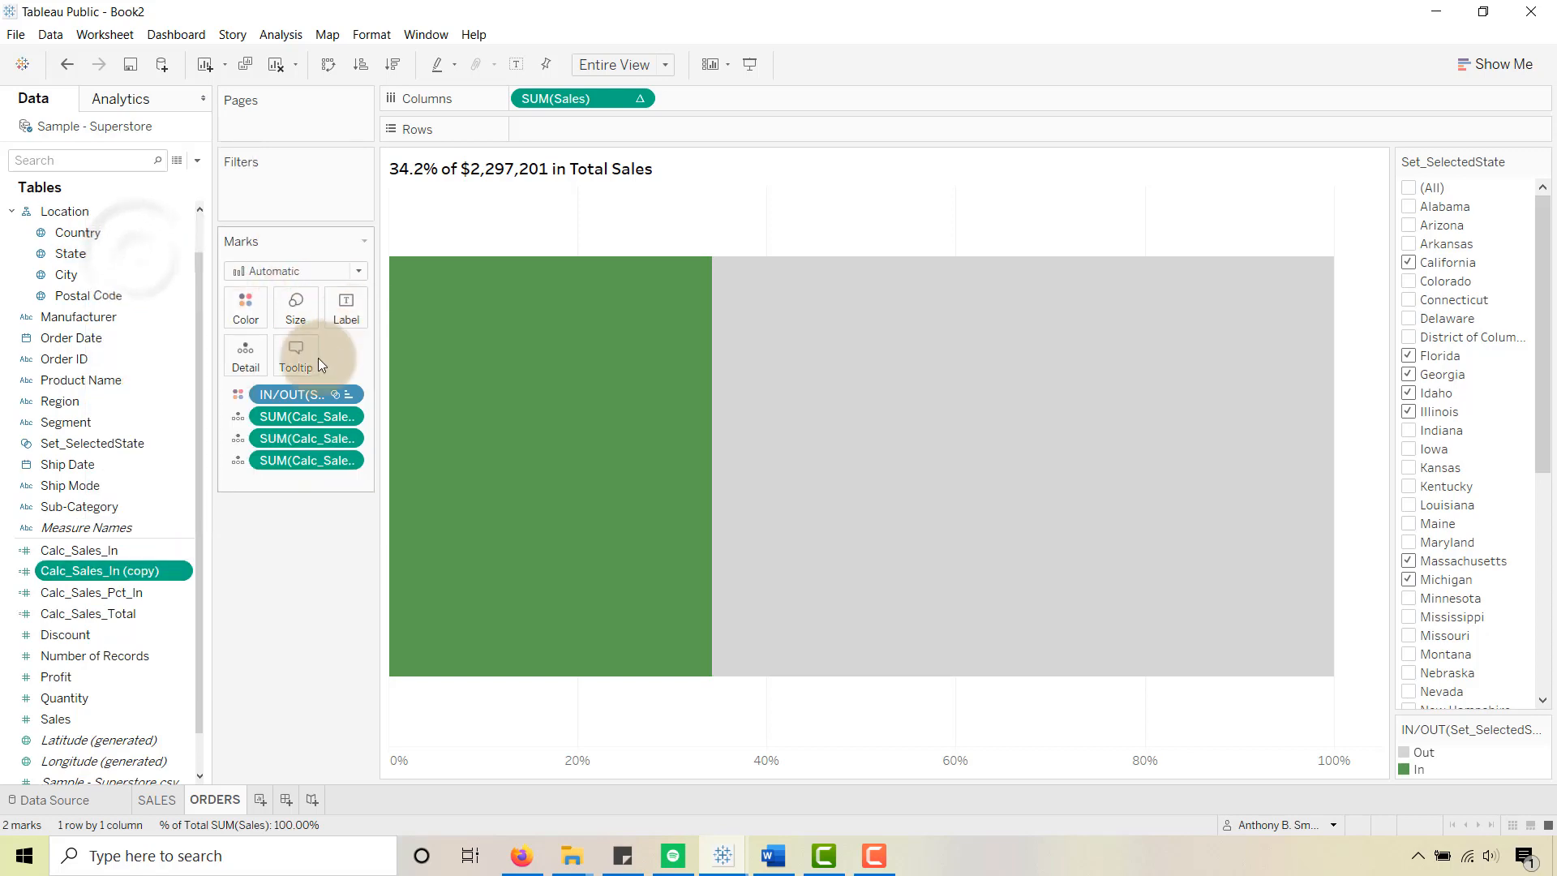
{"action": "right_click", "coordinate": [133, 573]}
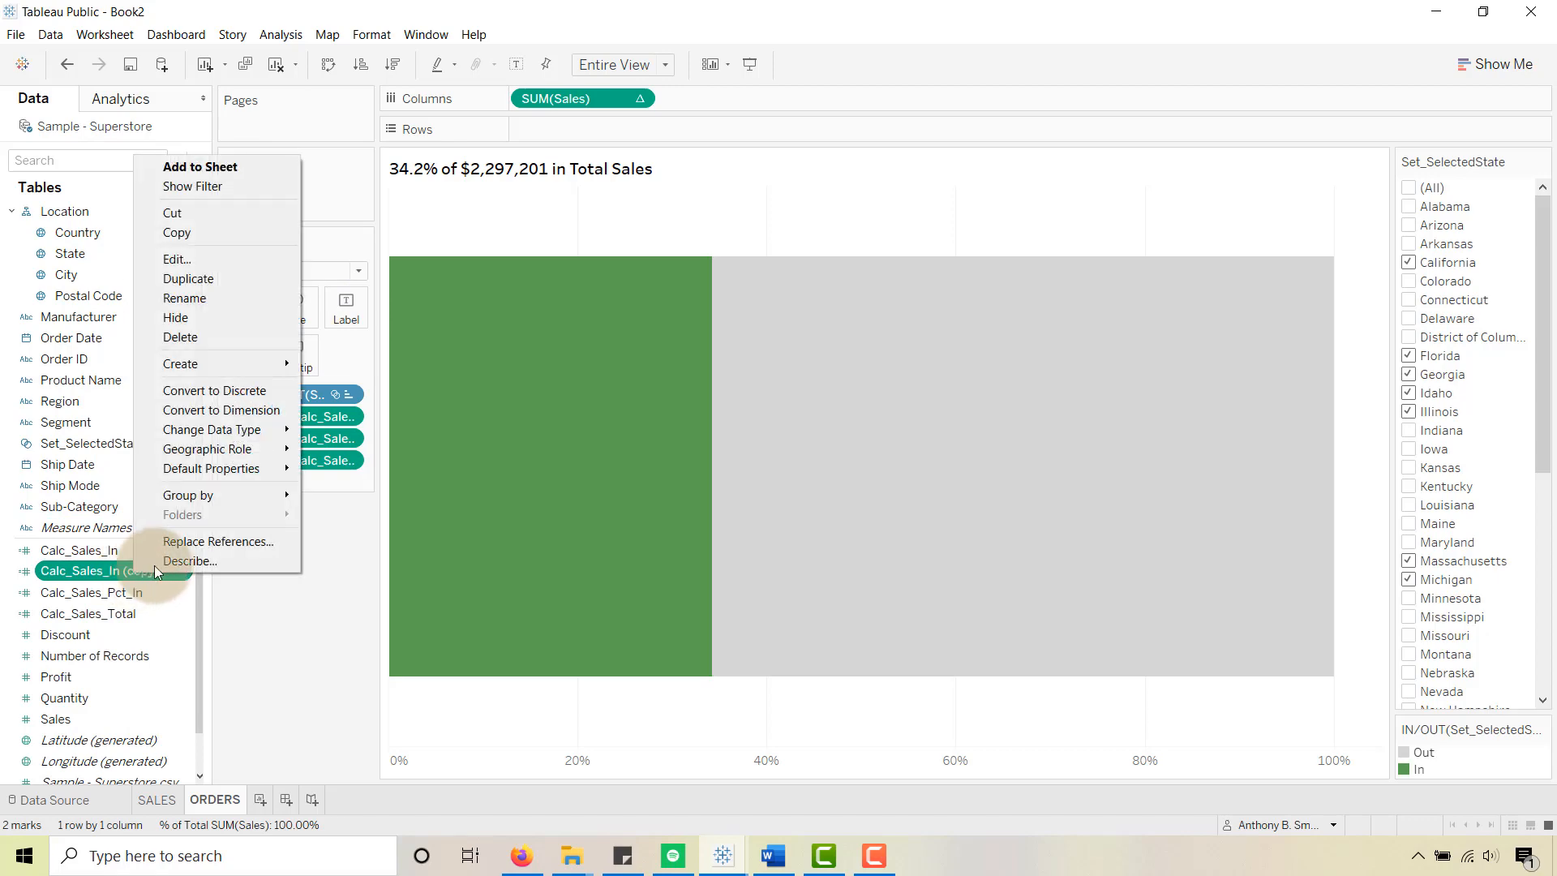
{"action": "left_click", "coordinate": [180, 261]}
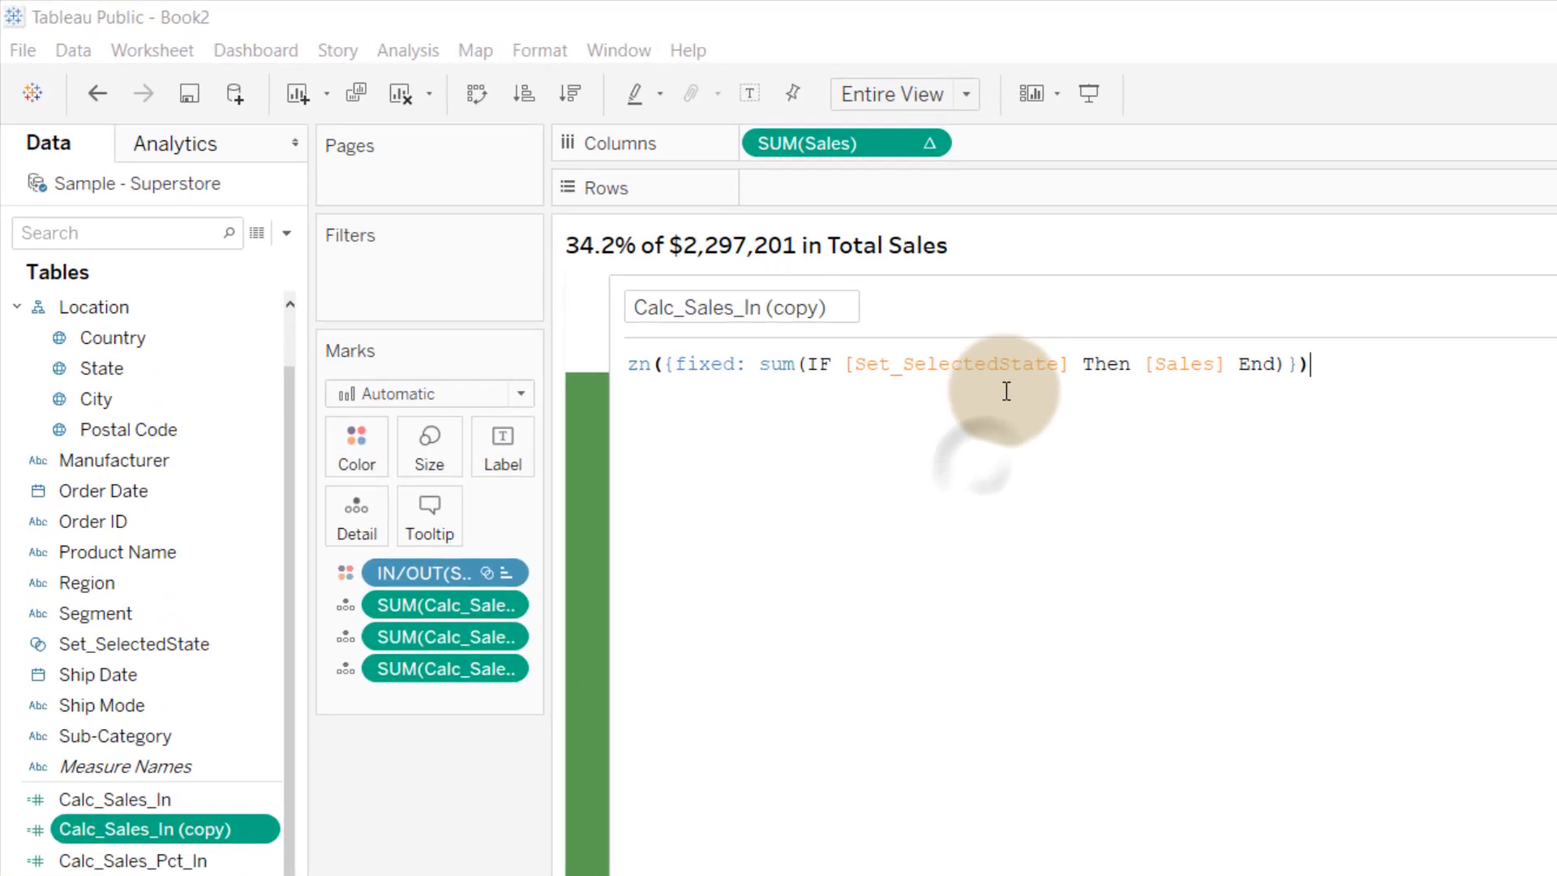
{"action": "left_click", "coordinate": [908, 392]}
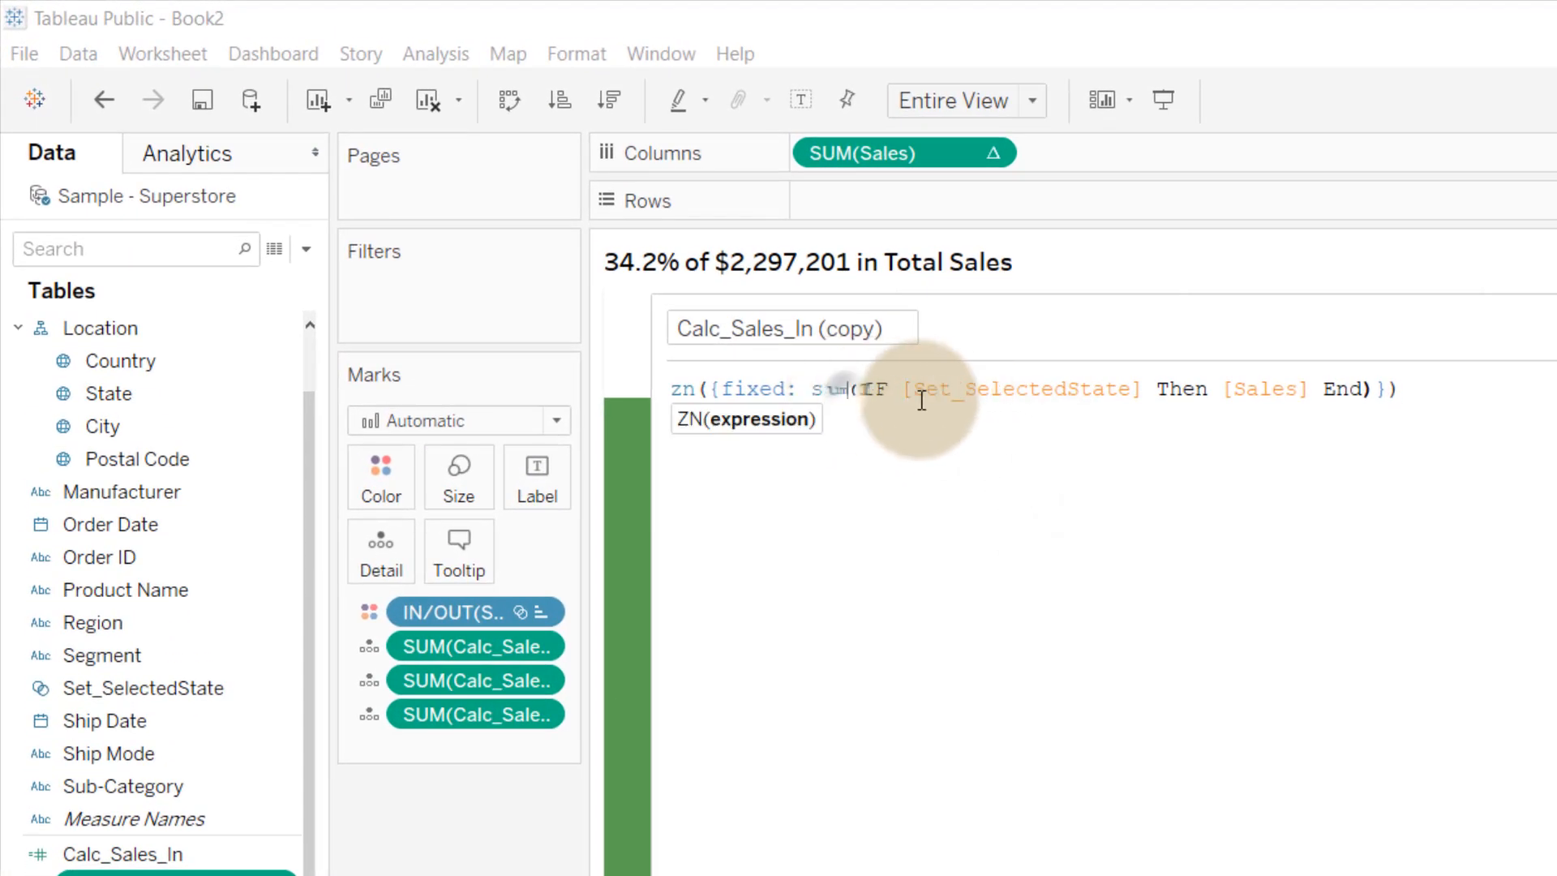
{"action": "key", "text": "BackSpace"}
{"action": "key", "text": "BackSpace"}
{"action": "key", "text": "BackSpace"}
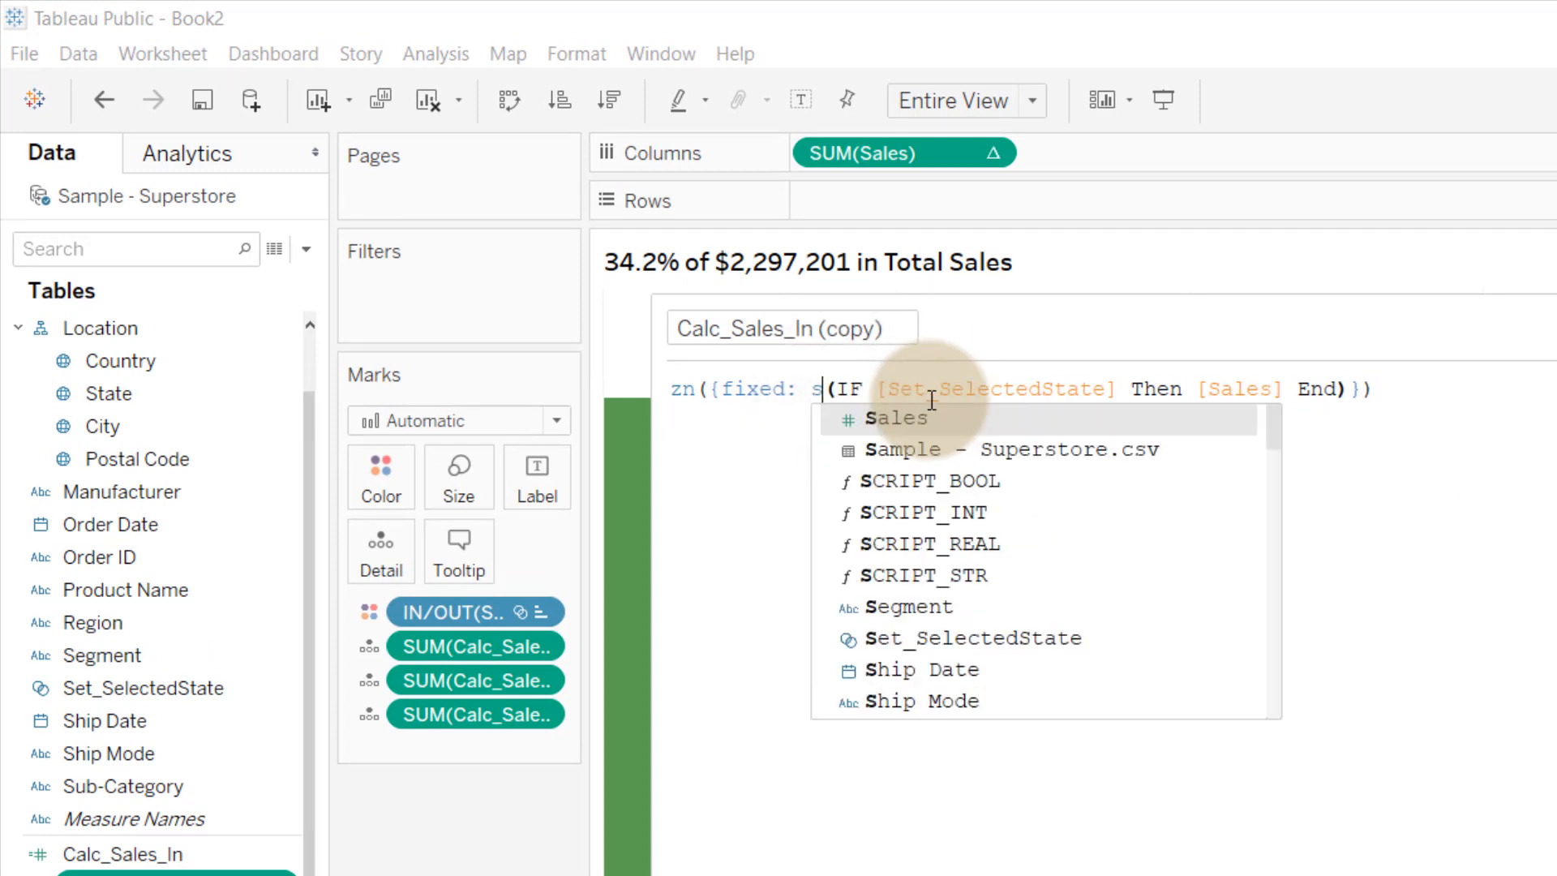
{"action": "type", "text": "COUNT"}
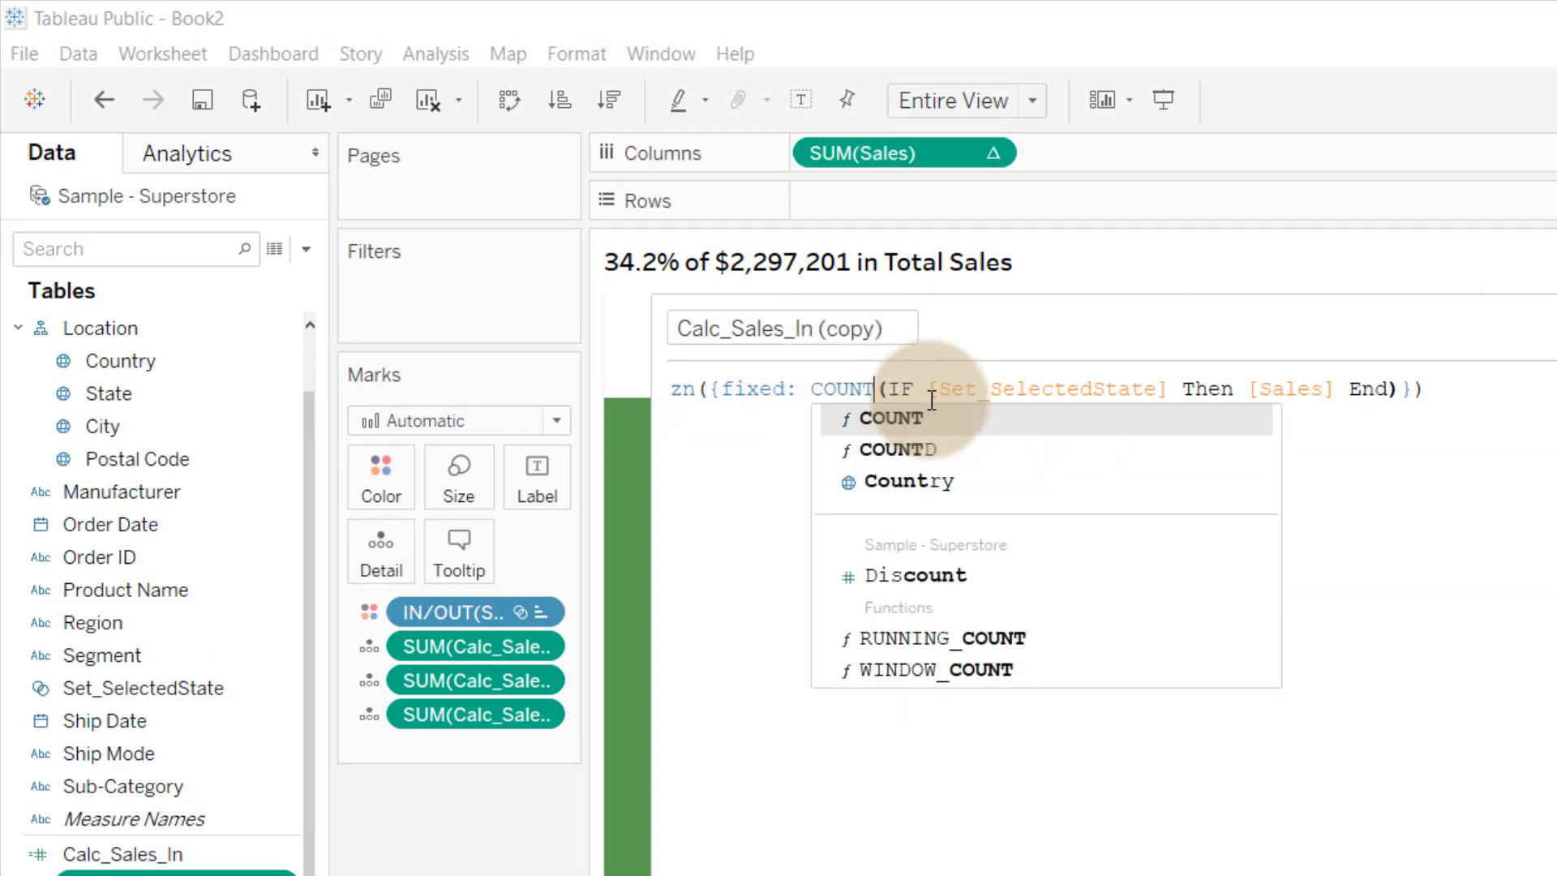
{"action": "type", "text": "D"}
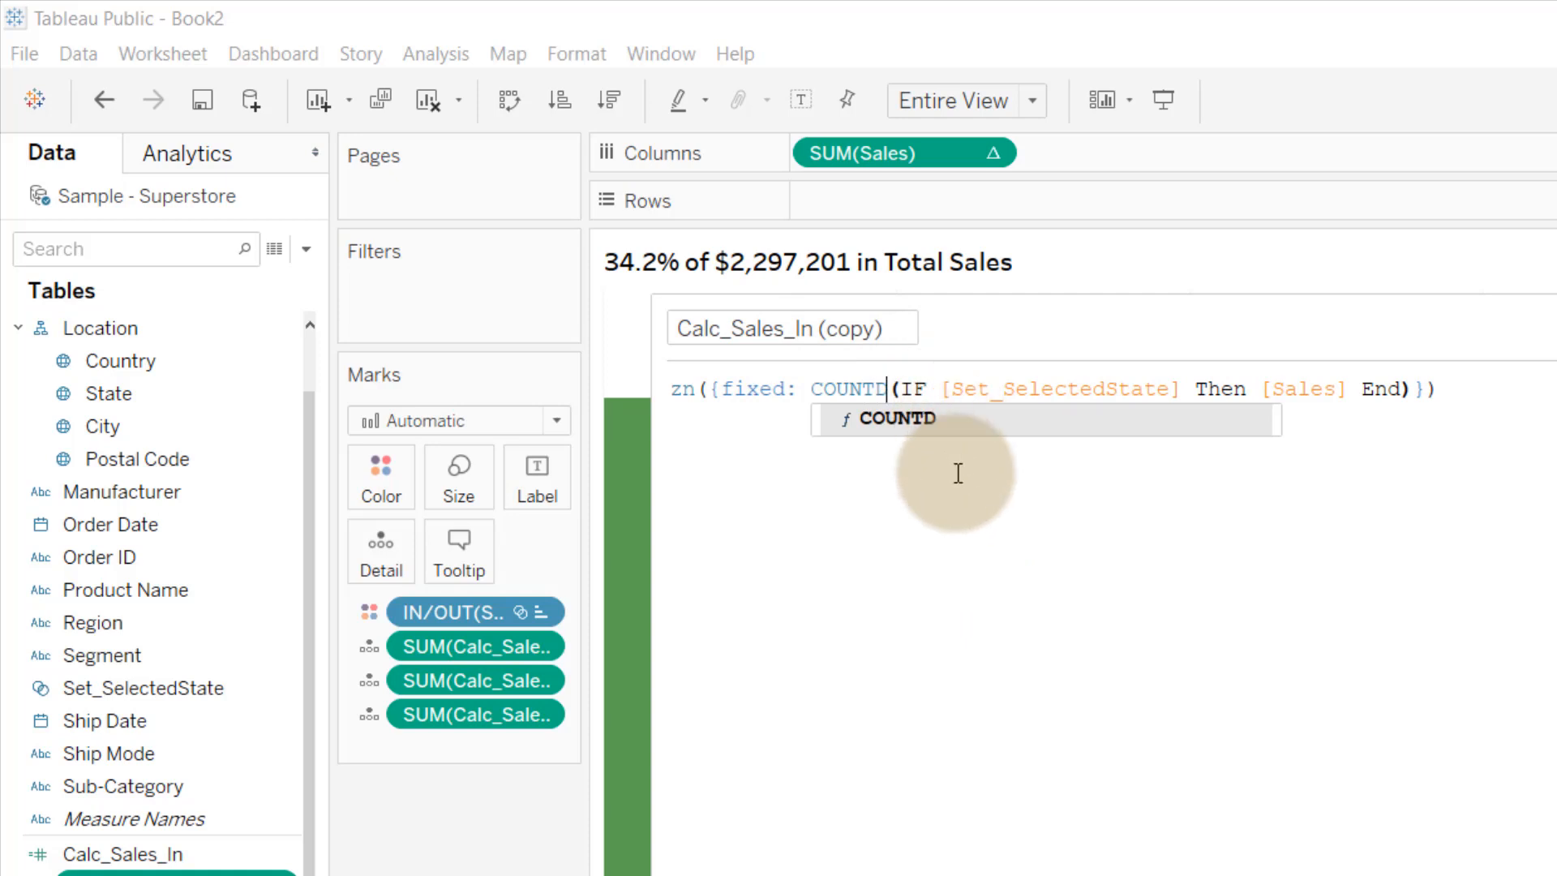
Step: Replace the [Sales] field in the copied formula with [Order ID]
{"action": "key", "text": "End"}
{"action": "left_click", "coordinate": [1347, 386]}
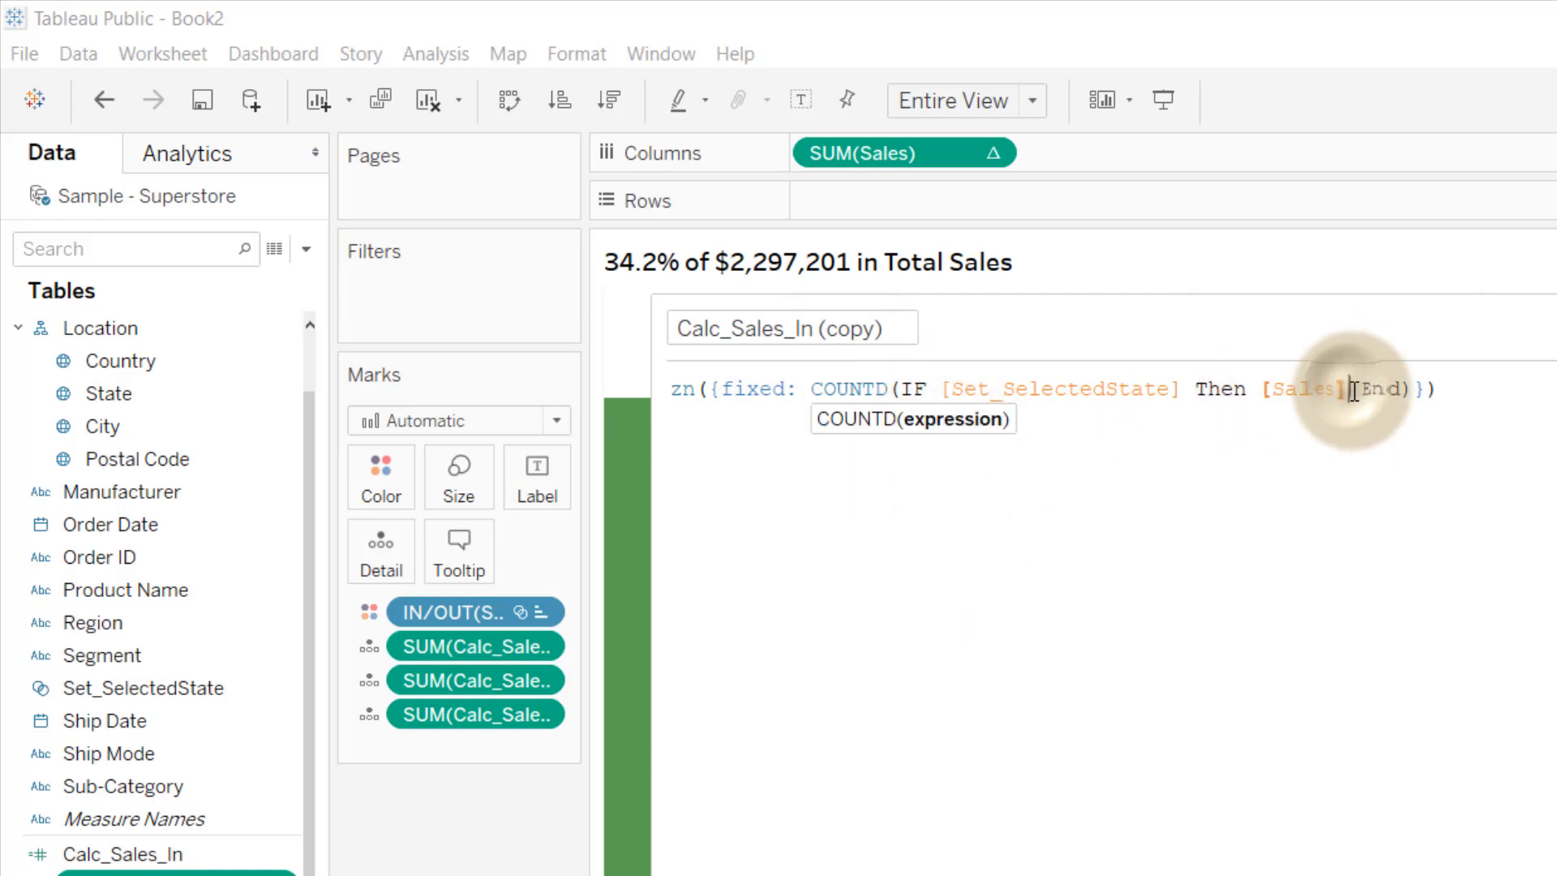
{"action": "key", "text": "BackSpace"}
{"action": "key", "text": "BackSpace"}
{"action": "key", "text": "BackSpace"}
{"action": "key", "text": "BackSpace"}
{"action": "key", "text": "BackSpace"}
{"action": "key", "text": "BackSpace"}
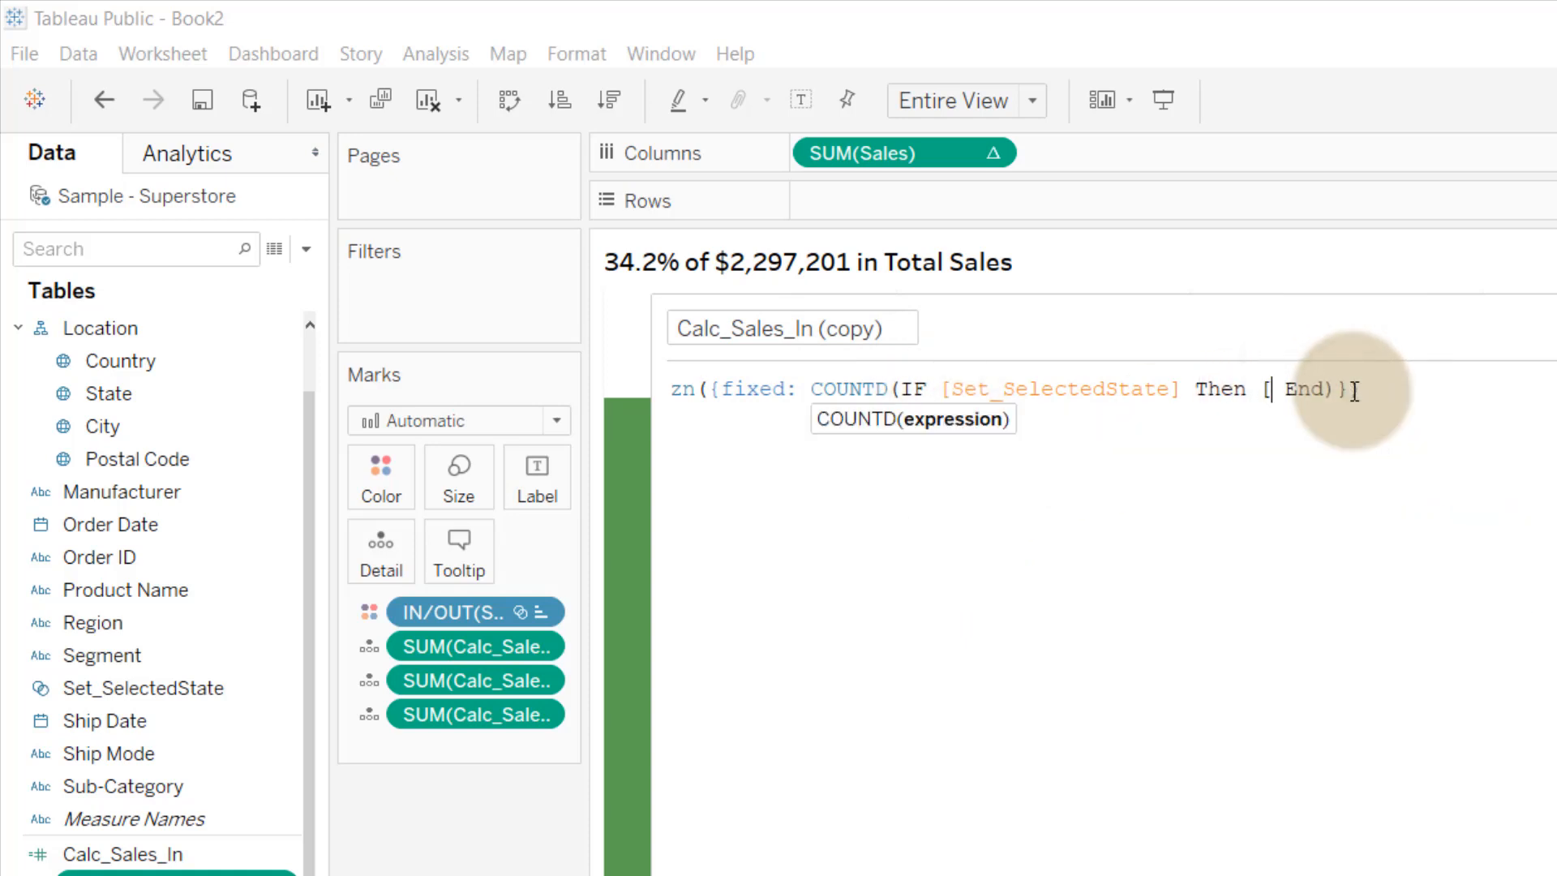
{"action": "type", "text": "Order"}
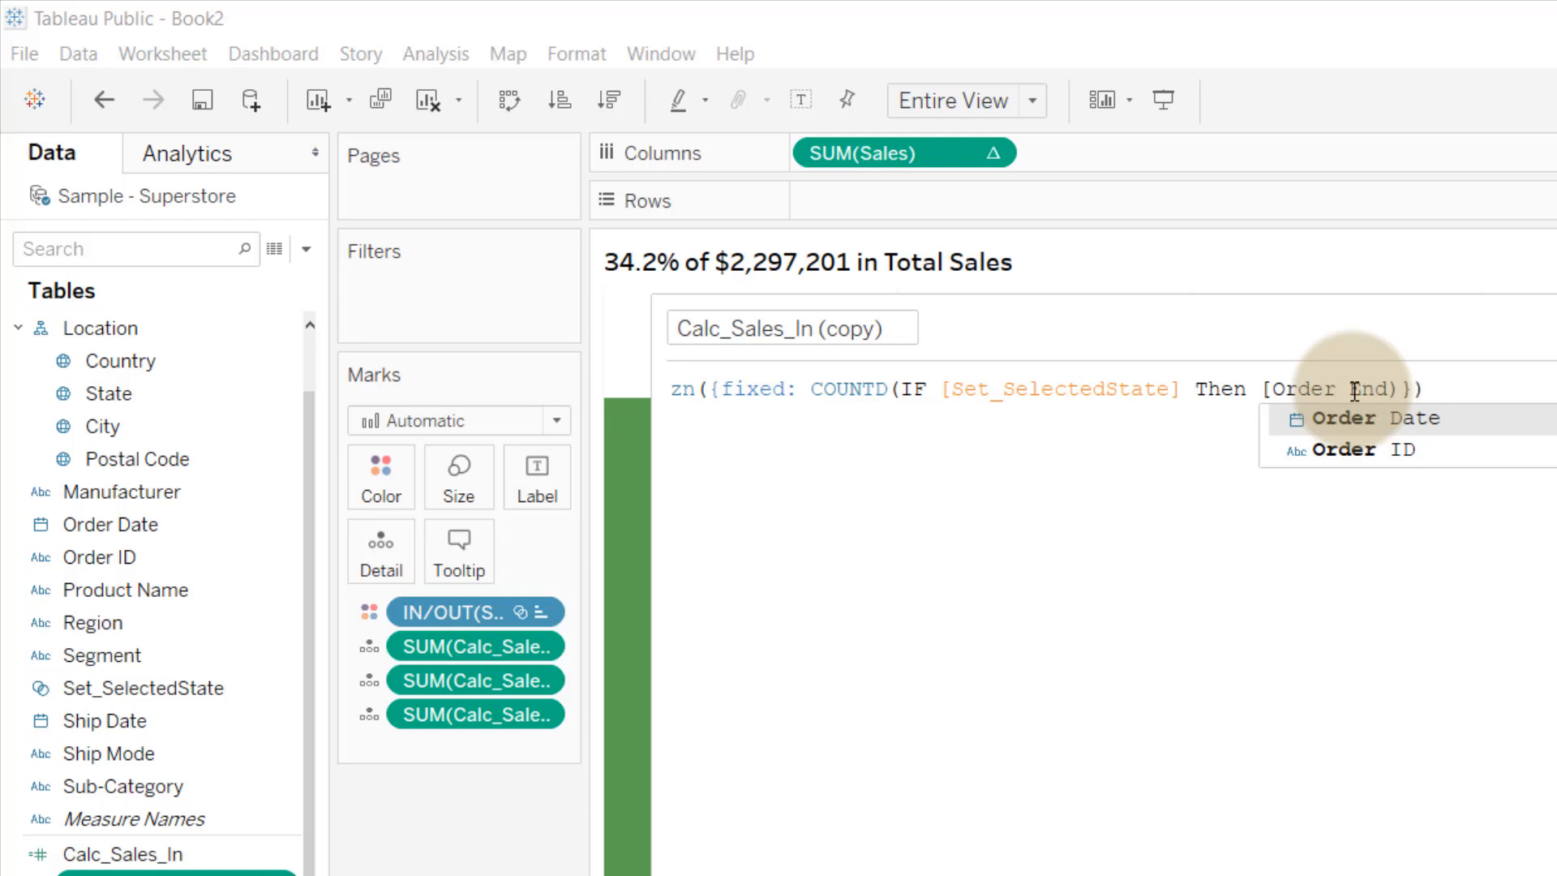
{"action": "key", "text": "Down"}
{"action": "key", "text": "Return"}
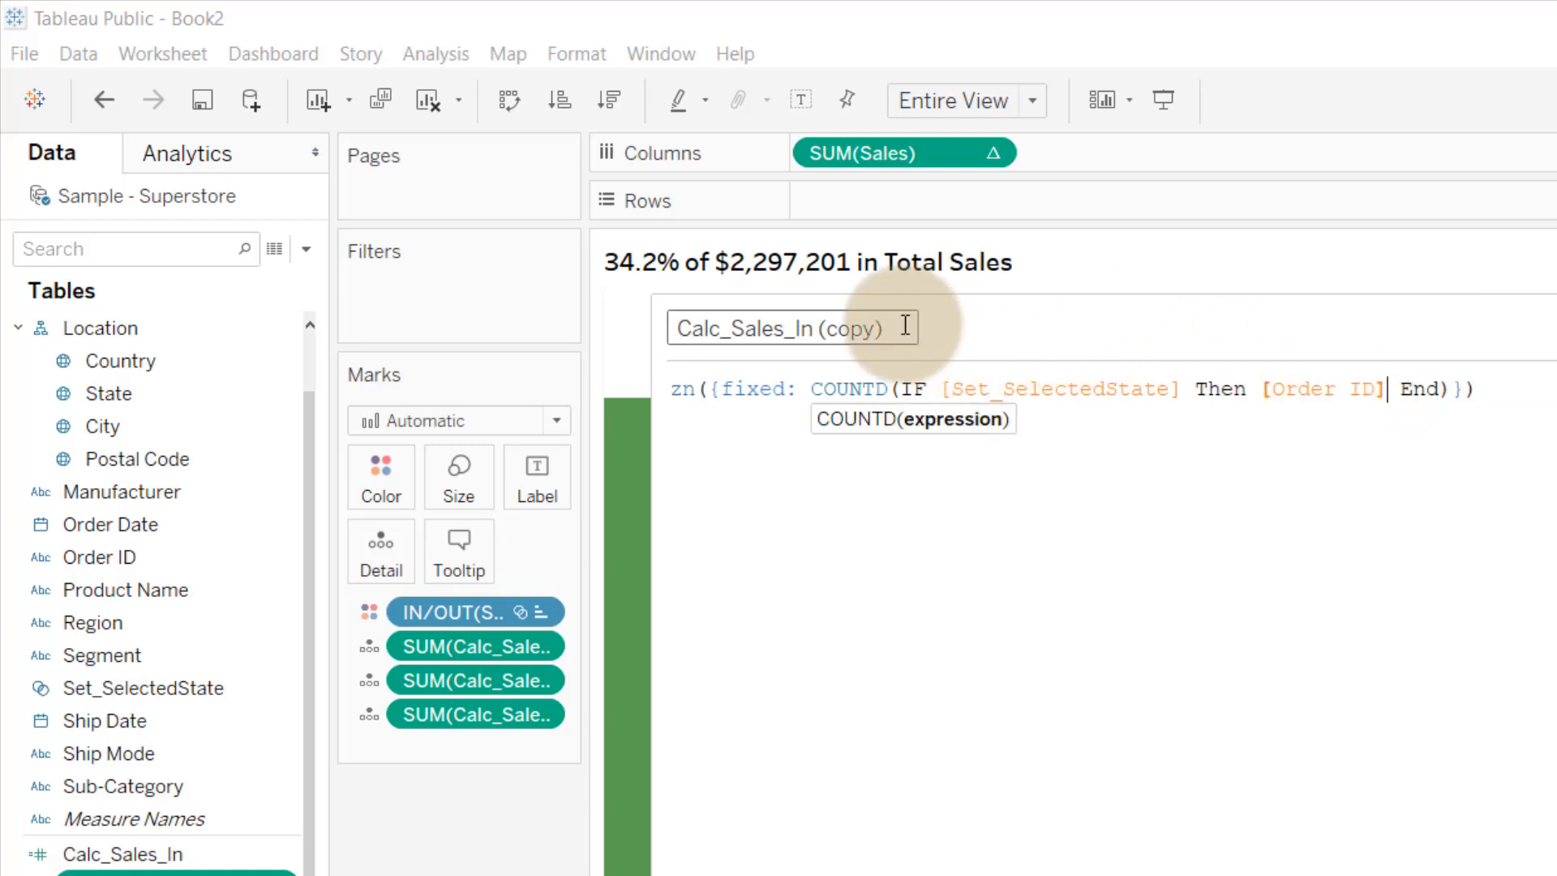
Step: Rename the copied calculation Calc_Orders_In and save it
{"action": "left_click", "coordinate": [904, 328]}
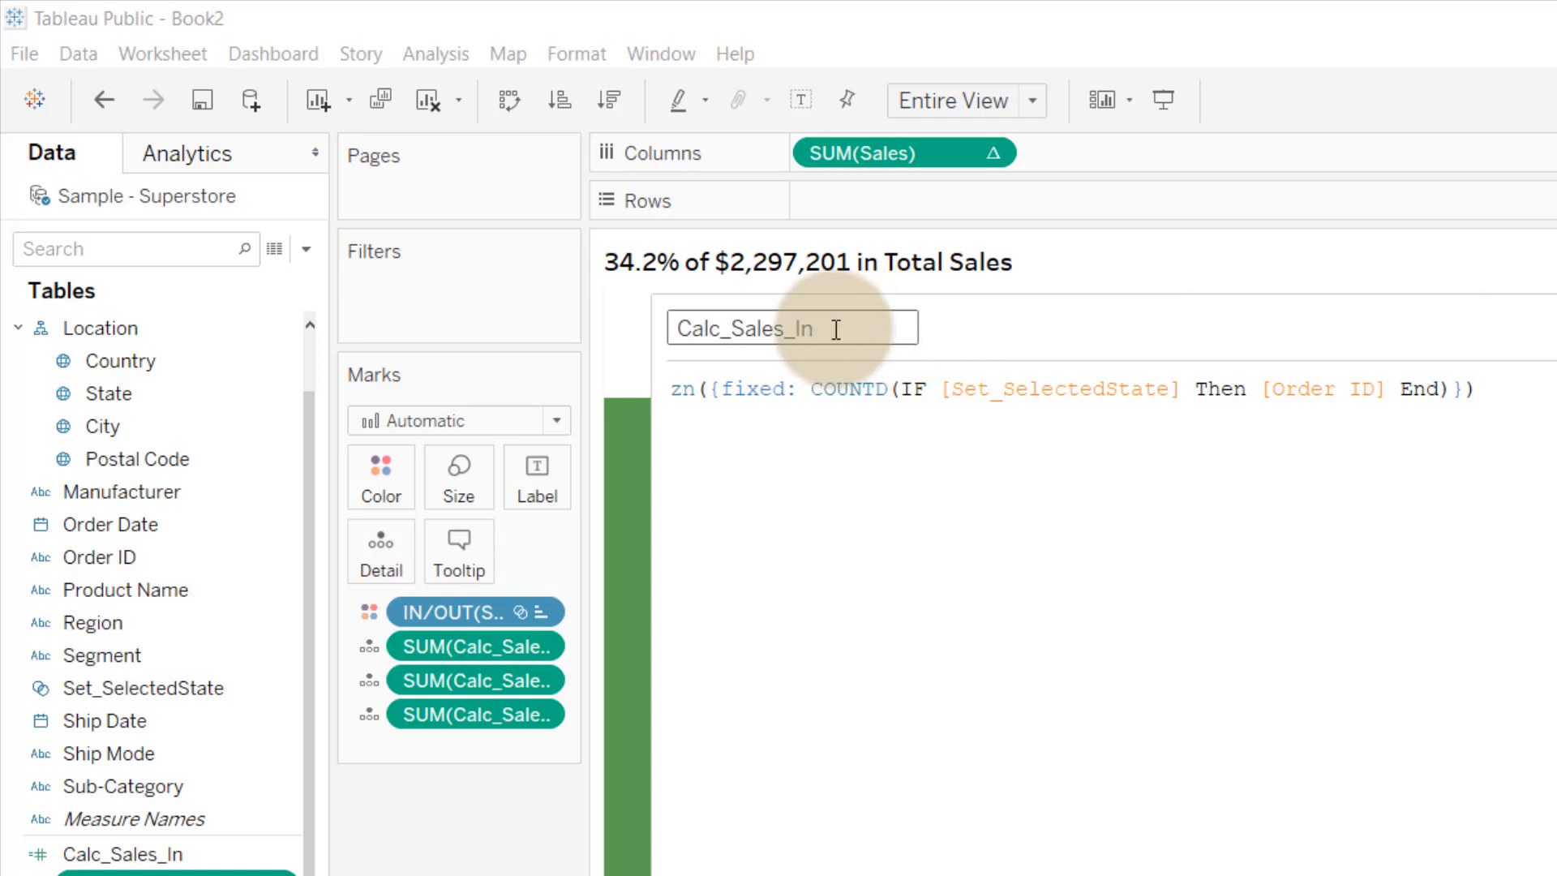
{"action": "left_click", "coordinate": [781, 333]}
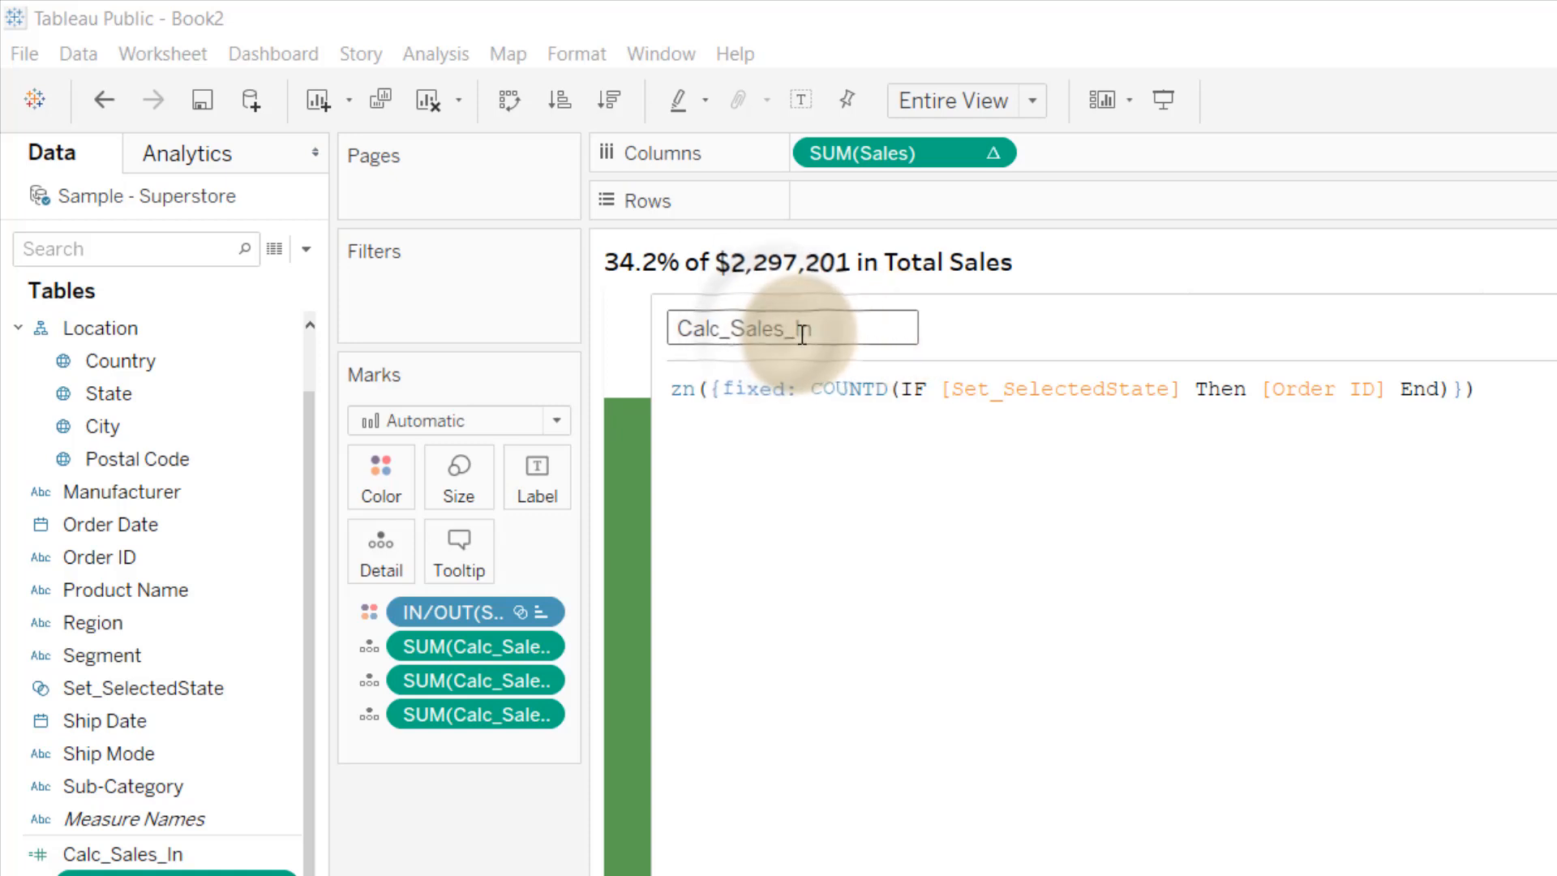
{"action": "key", "text": "BackSpace"}
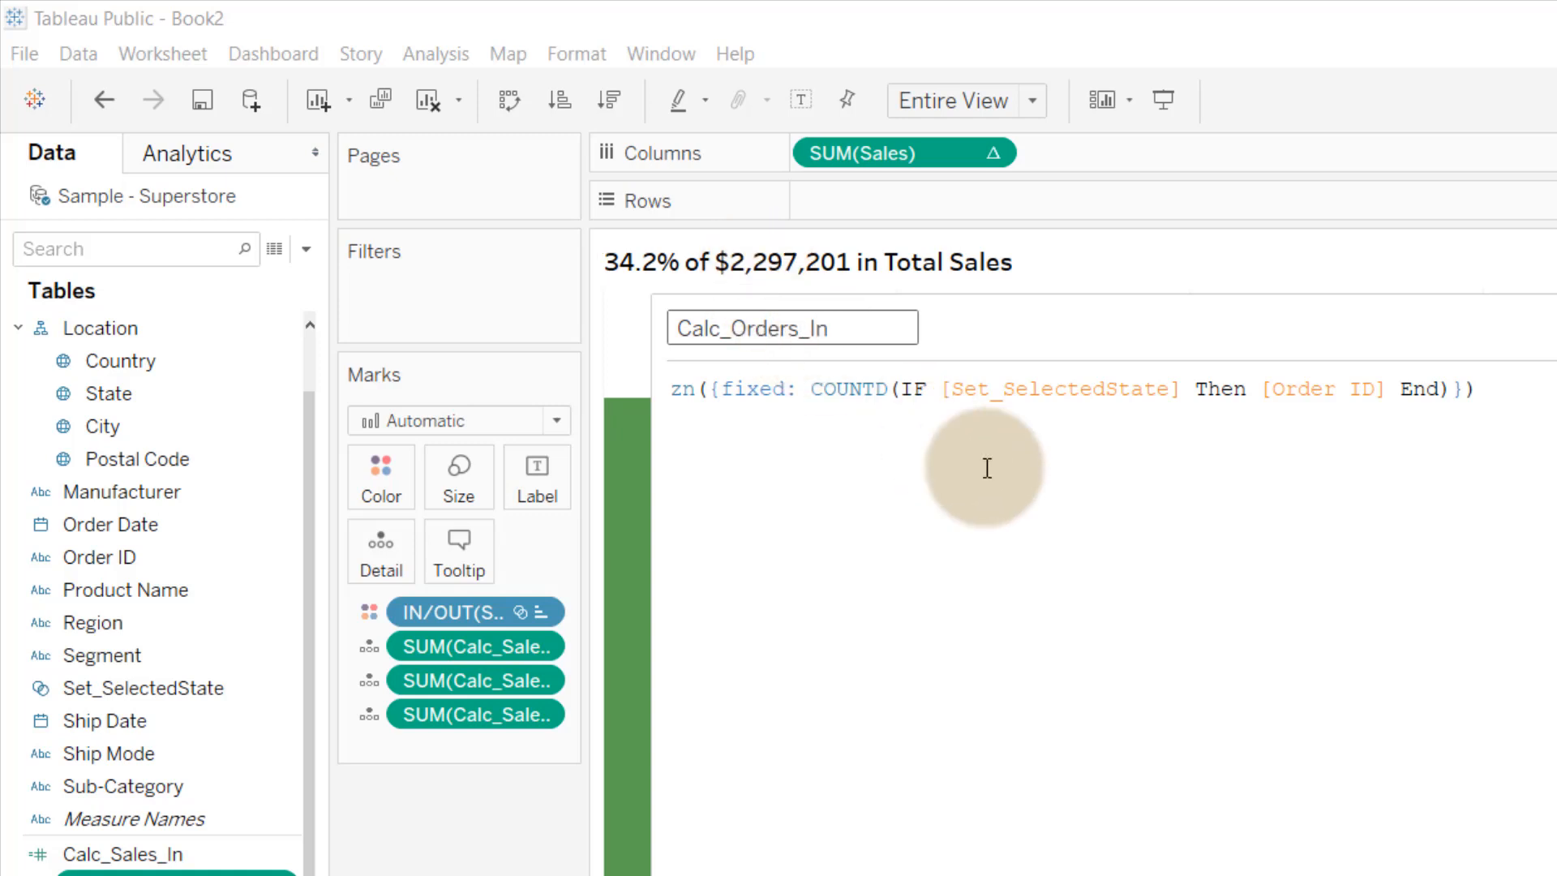
{"action": "left_click", "coordinate": [1050, 512]}
{"action": "left_click", "coordinate": [1050, 513]}
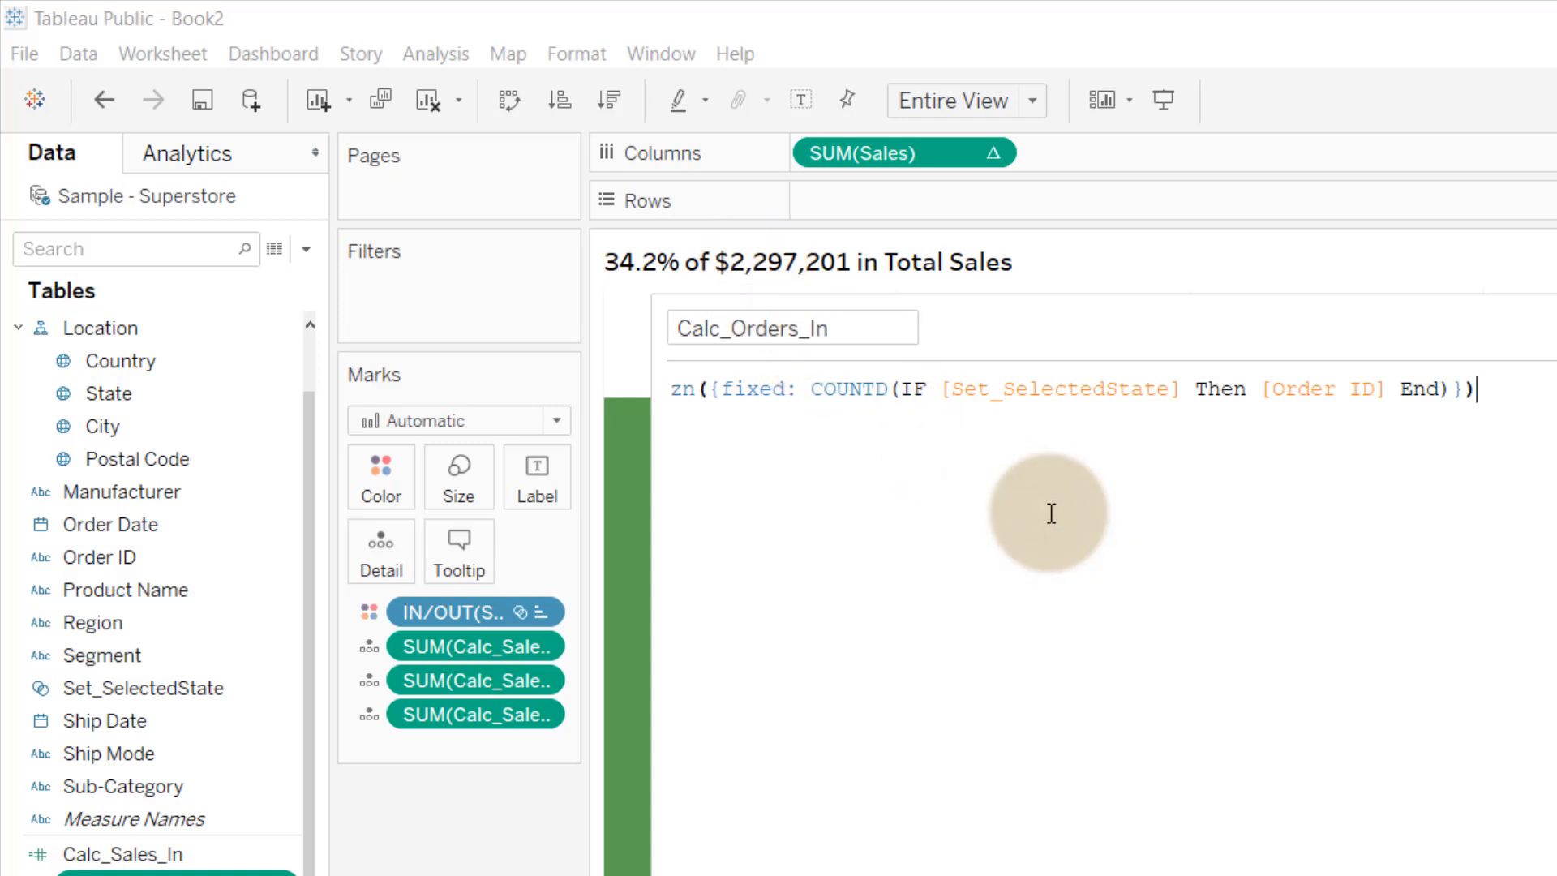
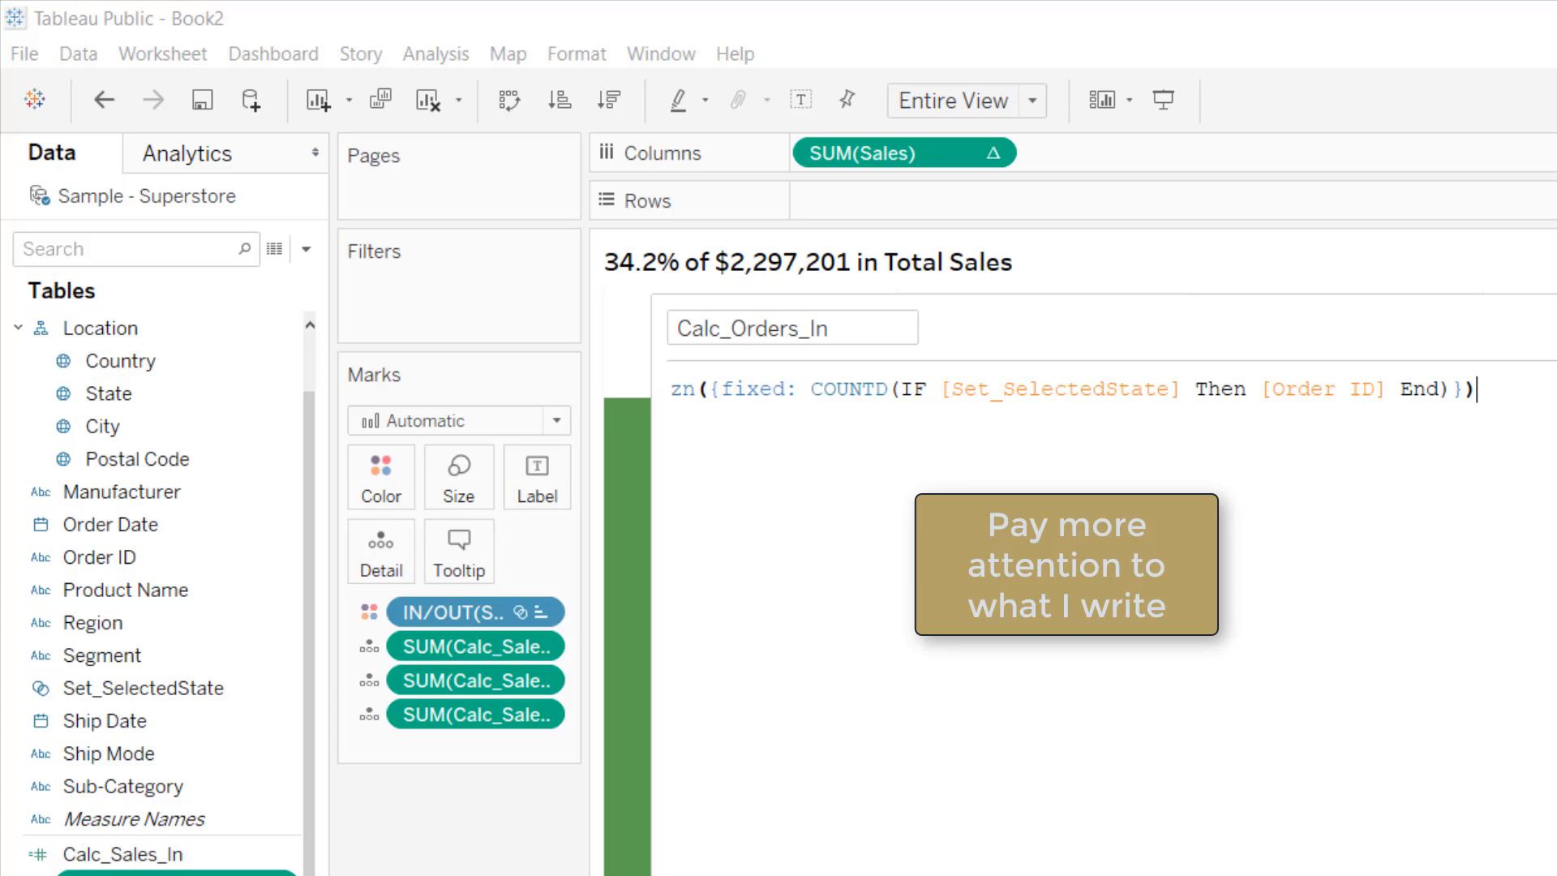
{"action": "left_click", "coordinate": [1553, 871]}
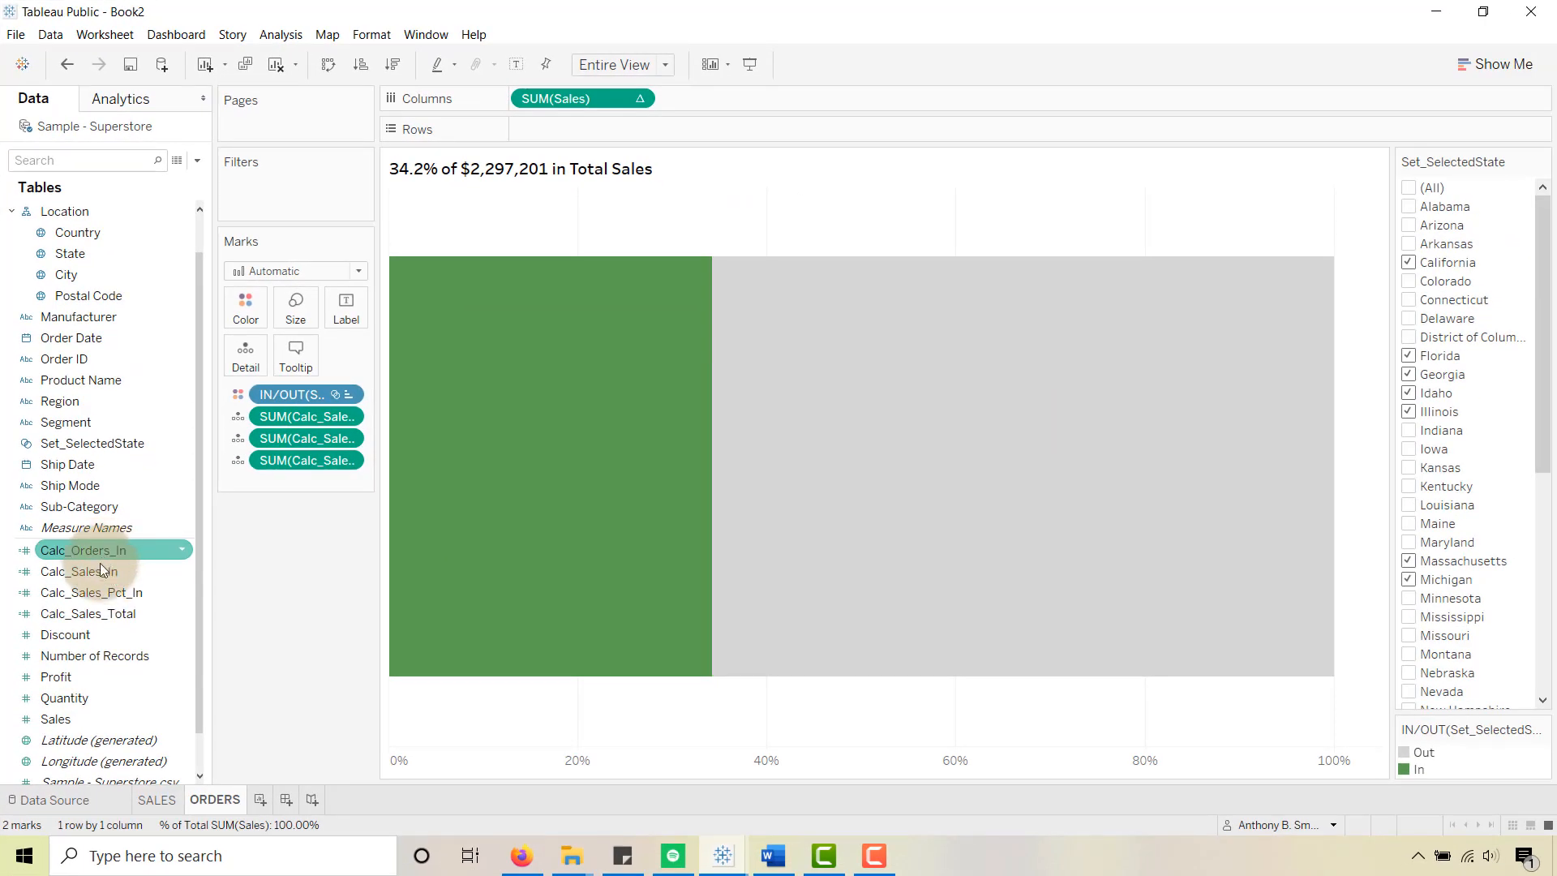
Step: Duplicate the Calc_Sales_Pct_In field, view the copy's formula and close it without editing
{"action": "right_click", "coordinate": [95, 590]}
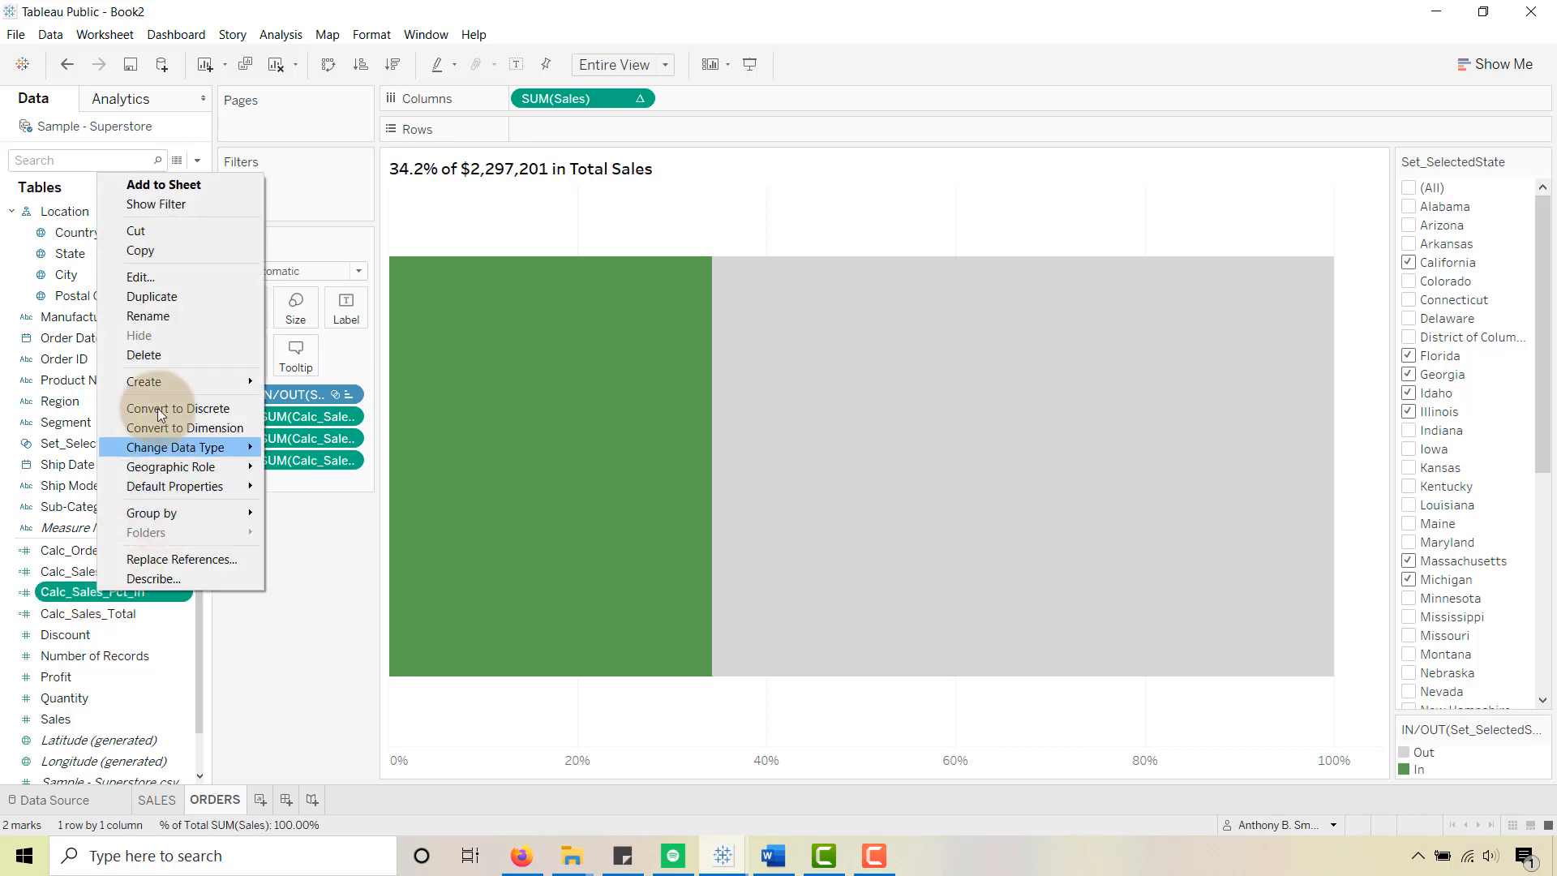
{"action": "left_click", "coordinate": [152, 298]}
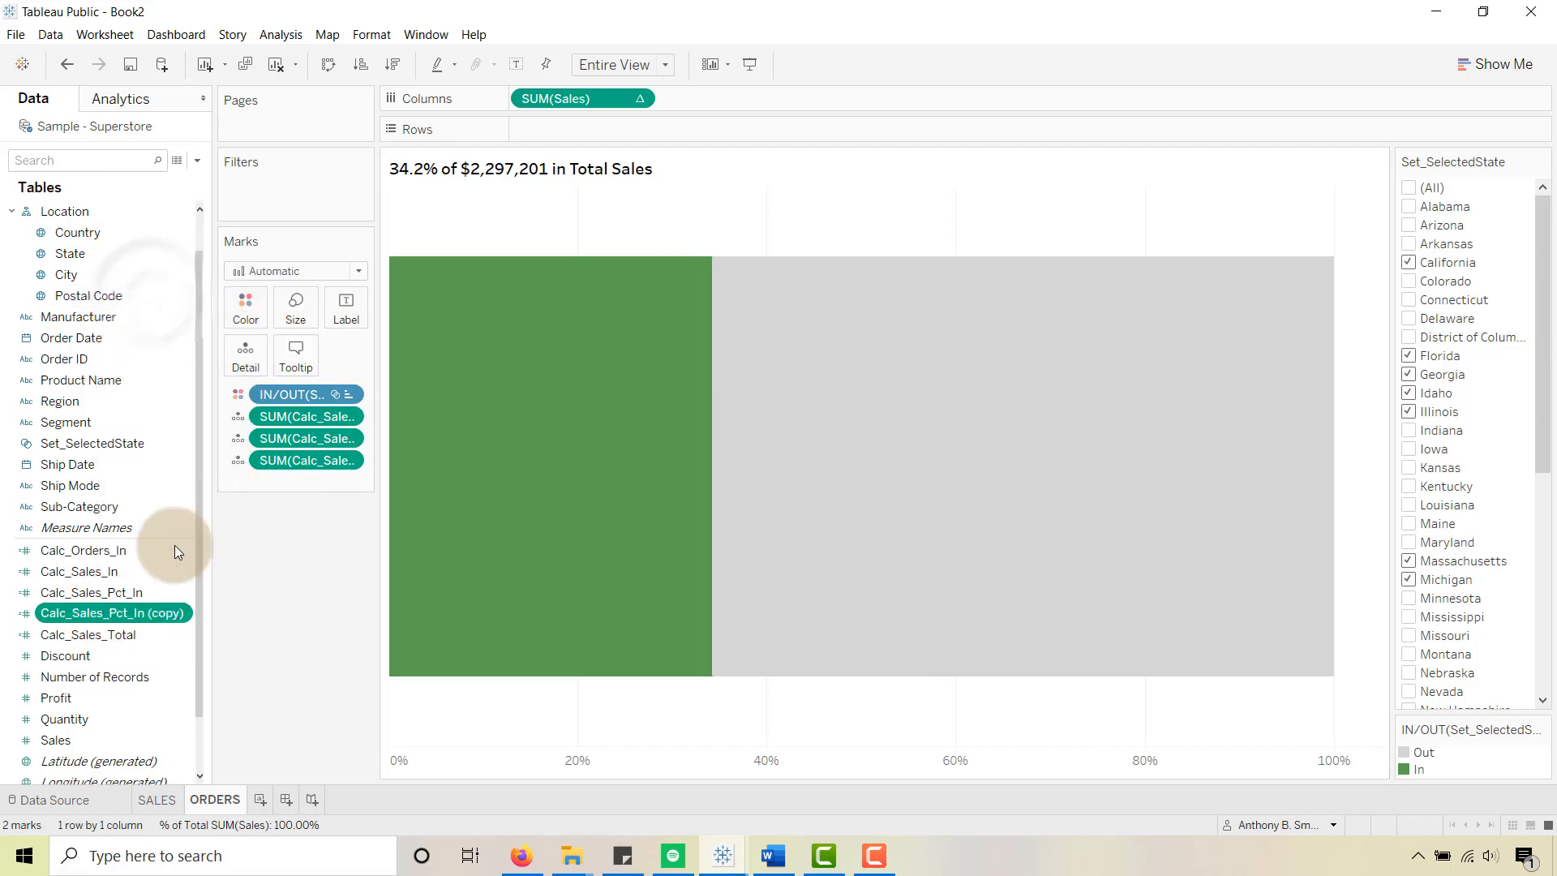
{"action": "right_click", "coordinate": [127, 615]}
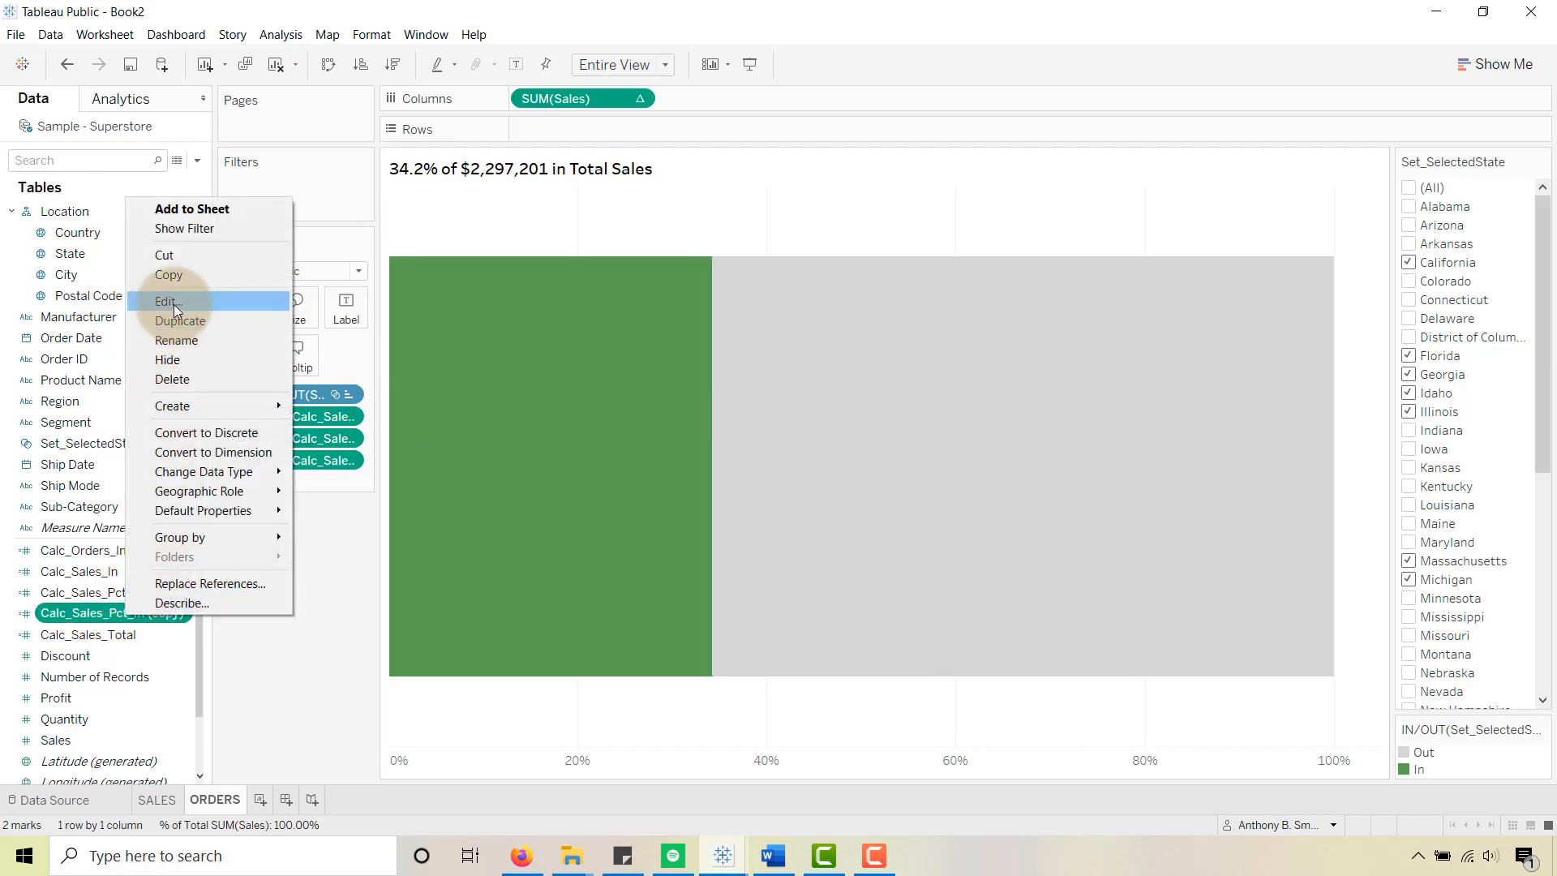
{"action": "left_click", "coordinate": [173, 302]}
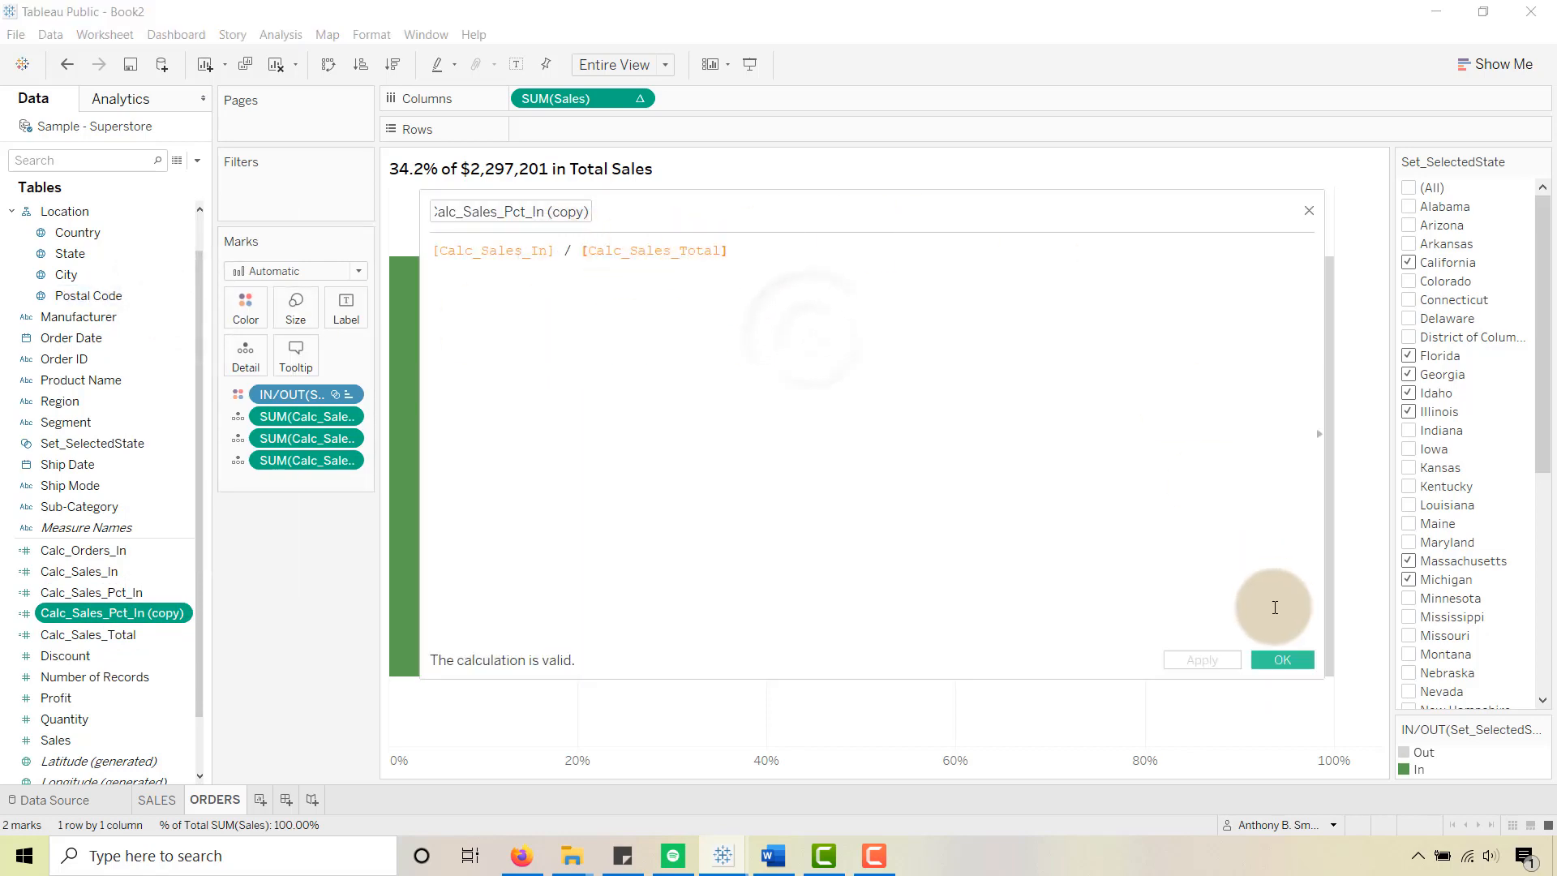
{"action": "left_click", "coordinate": [1309, 210]}
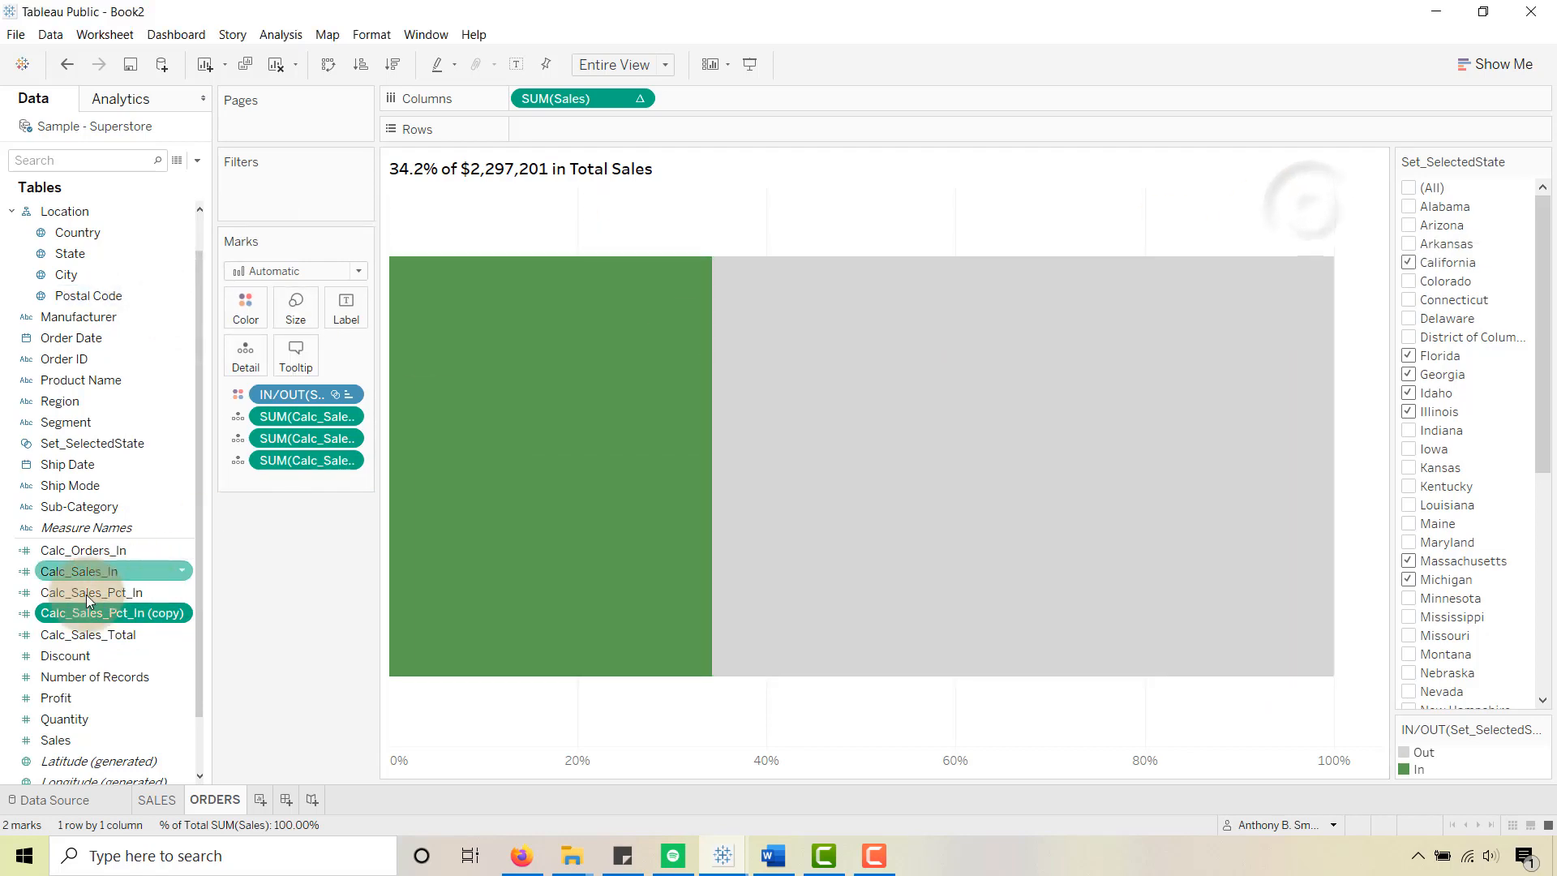
Step: Duplicate the Calc_Sales_Total field and open the copy for editing
{"action": "left_click", "coordinate": [89, 636]}
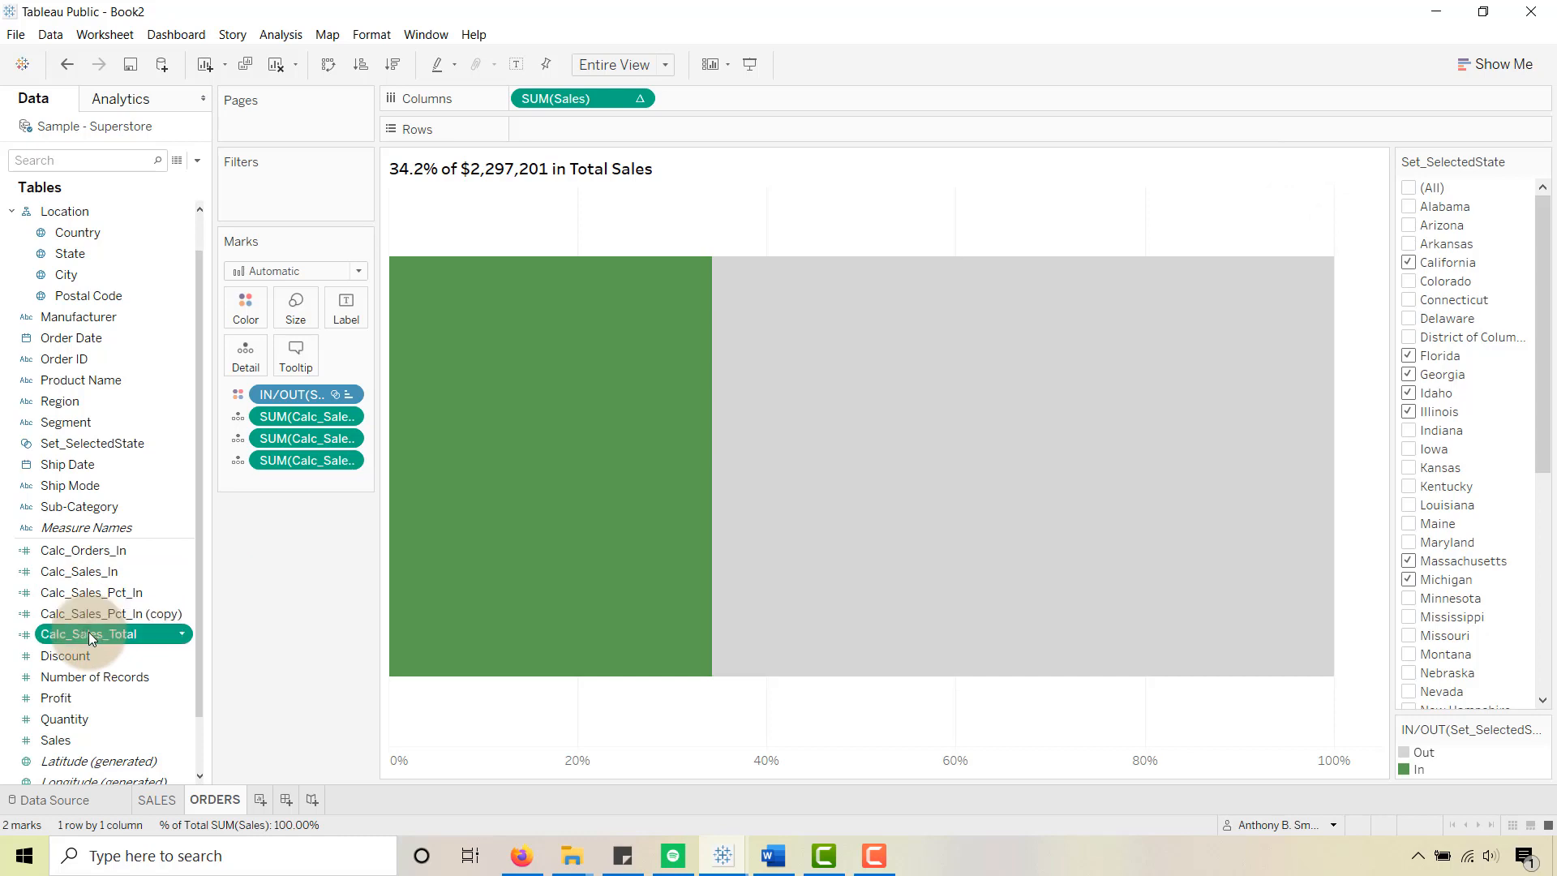
{"action": "right_click", "coordinate": [89, 637]}
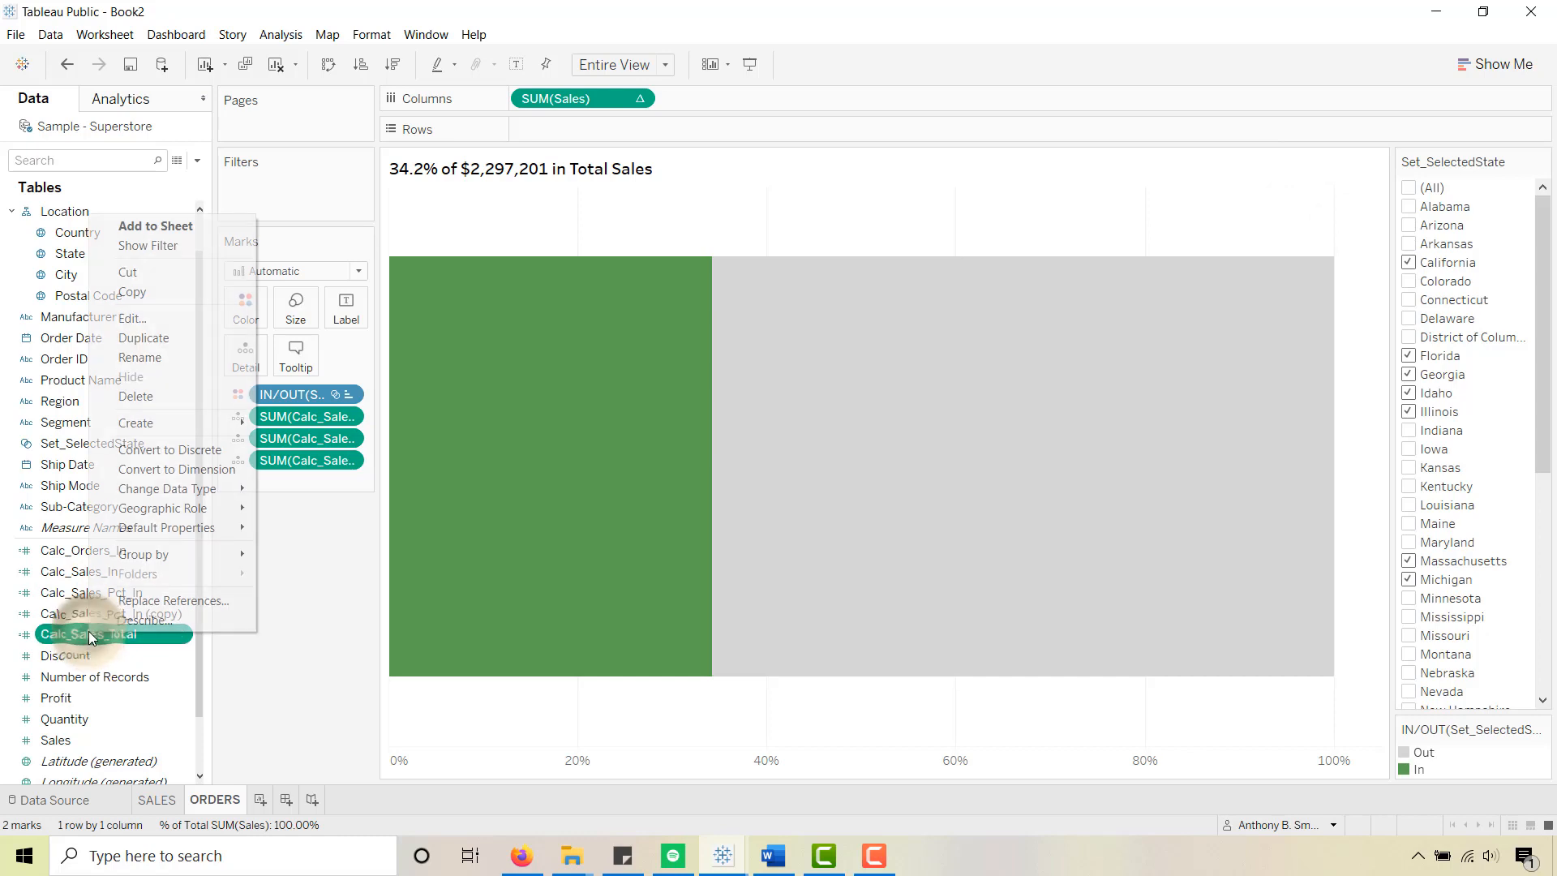
{"action": "left_click", "coordinate": [137, 338]}
{"action": "right_click", "coordinate": [148, 653]}
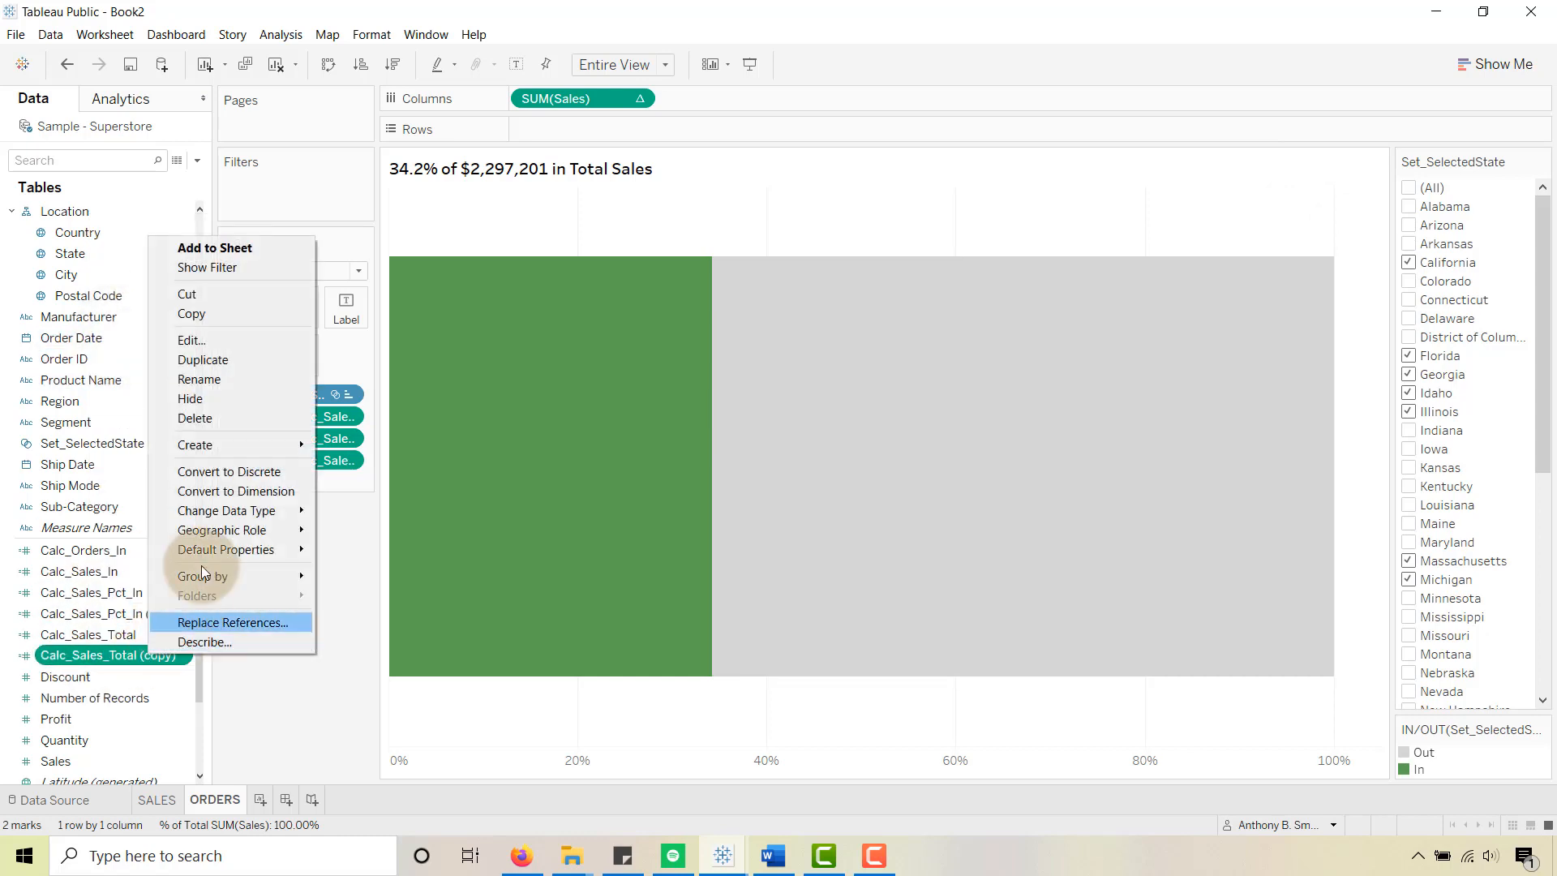
{"action": "left_click", "coordinate": [182, 337]}
Step: Rename the copied total calculation Calc_Orders_Total
{"action": "left_click", "coordinate": [507, 211]}
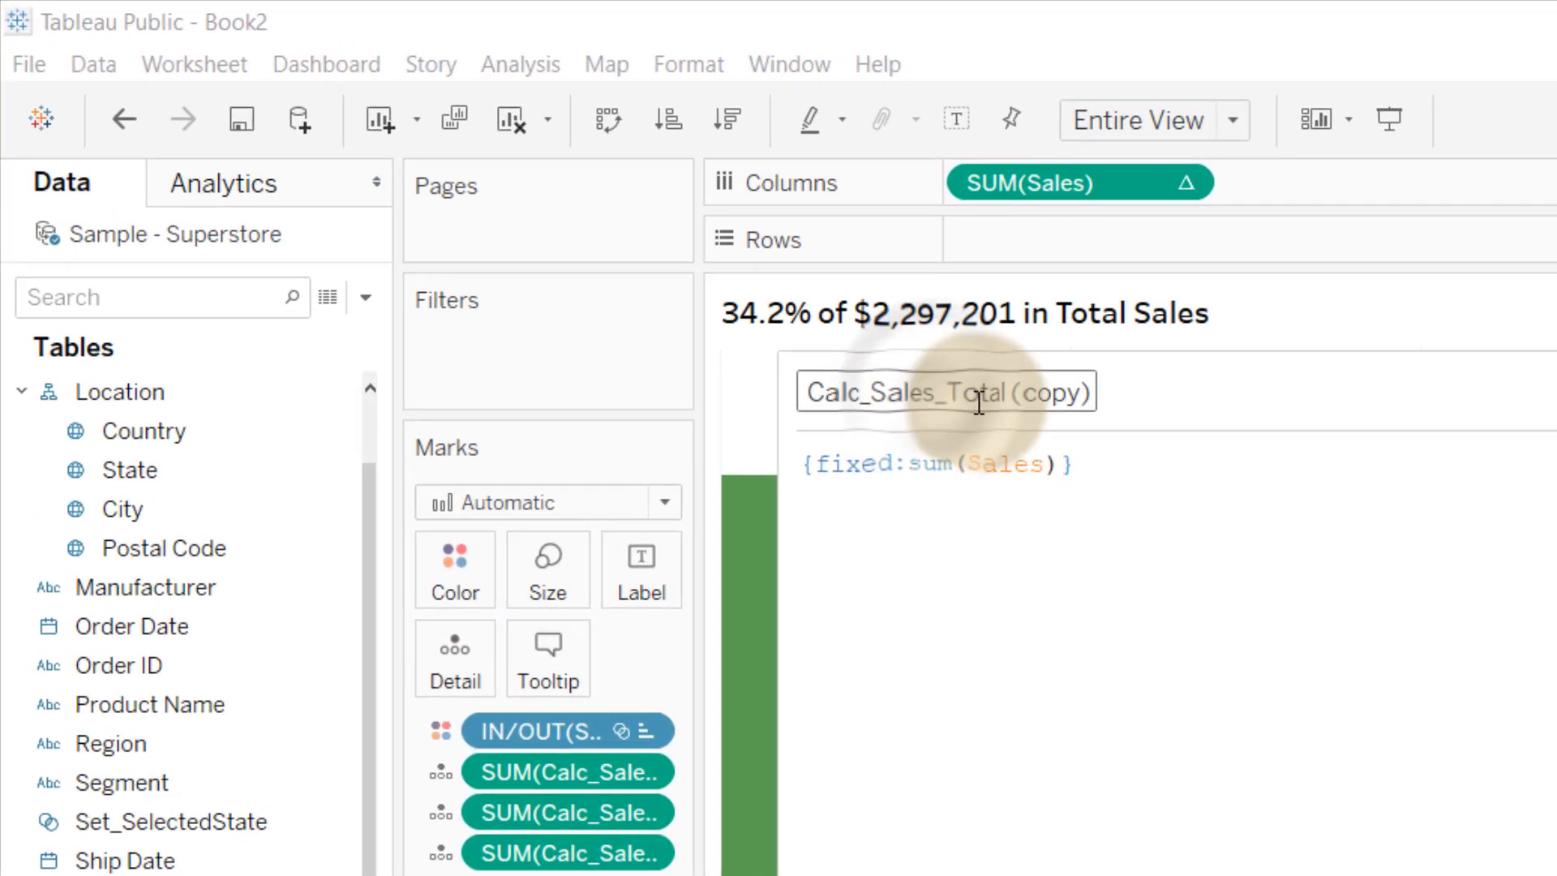
{"action": "key", "text": "BackSpace"}
{"action": "key", "text": "BackSpace"}
{"action": "key", "text": "BackSpace"}
{"action": "key", "text": "BackSpace"}
{"action": "key", "text": "BackSpace"}
{"action": "type", "text": "Orders"}
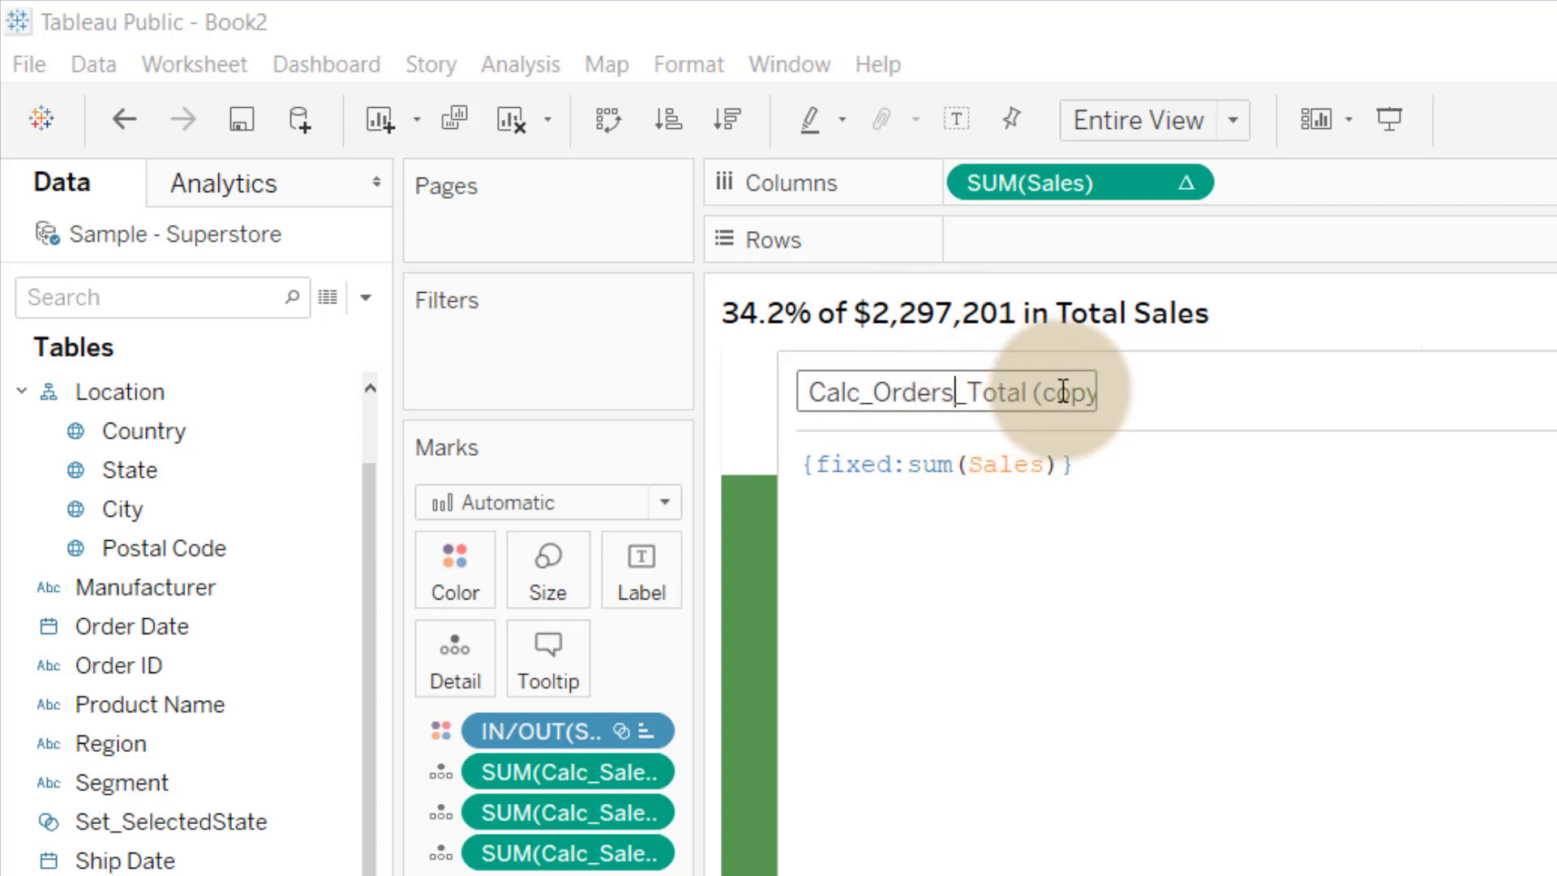
{"action": "key", "text": "End"}
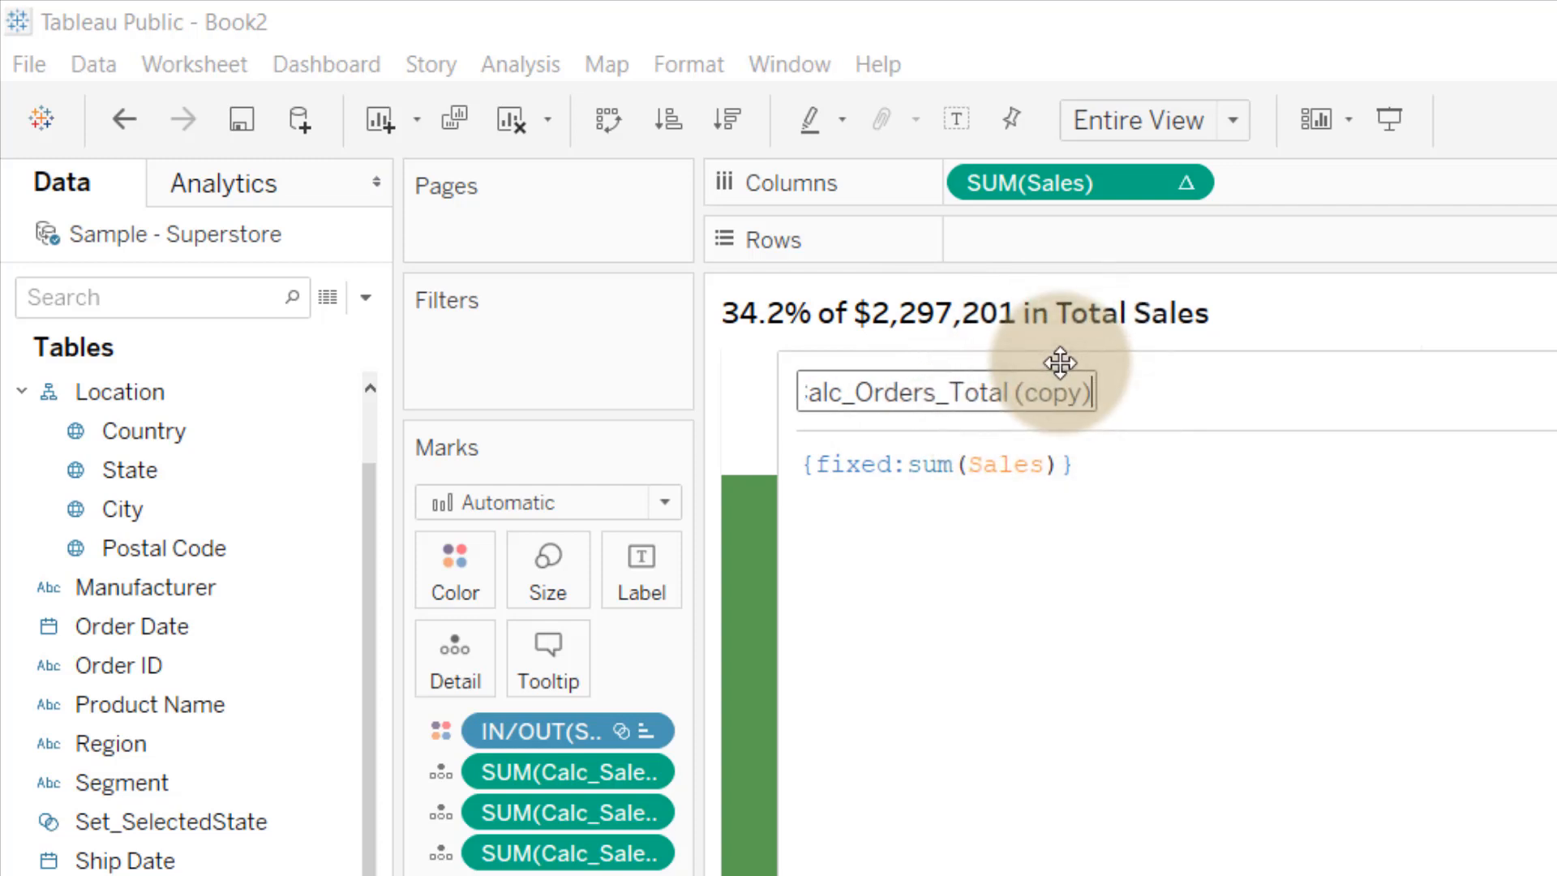
{"action": "key", "text": "BackSpace"}
{"action": "key", "text": "BackSpace"}
{"action": "key", "text": "BackSpace"}
{"action": "key", "text": "BackSpace"}
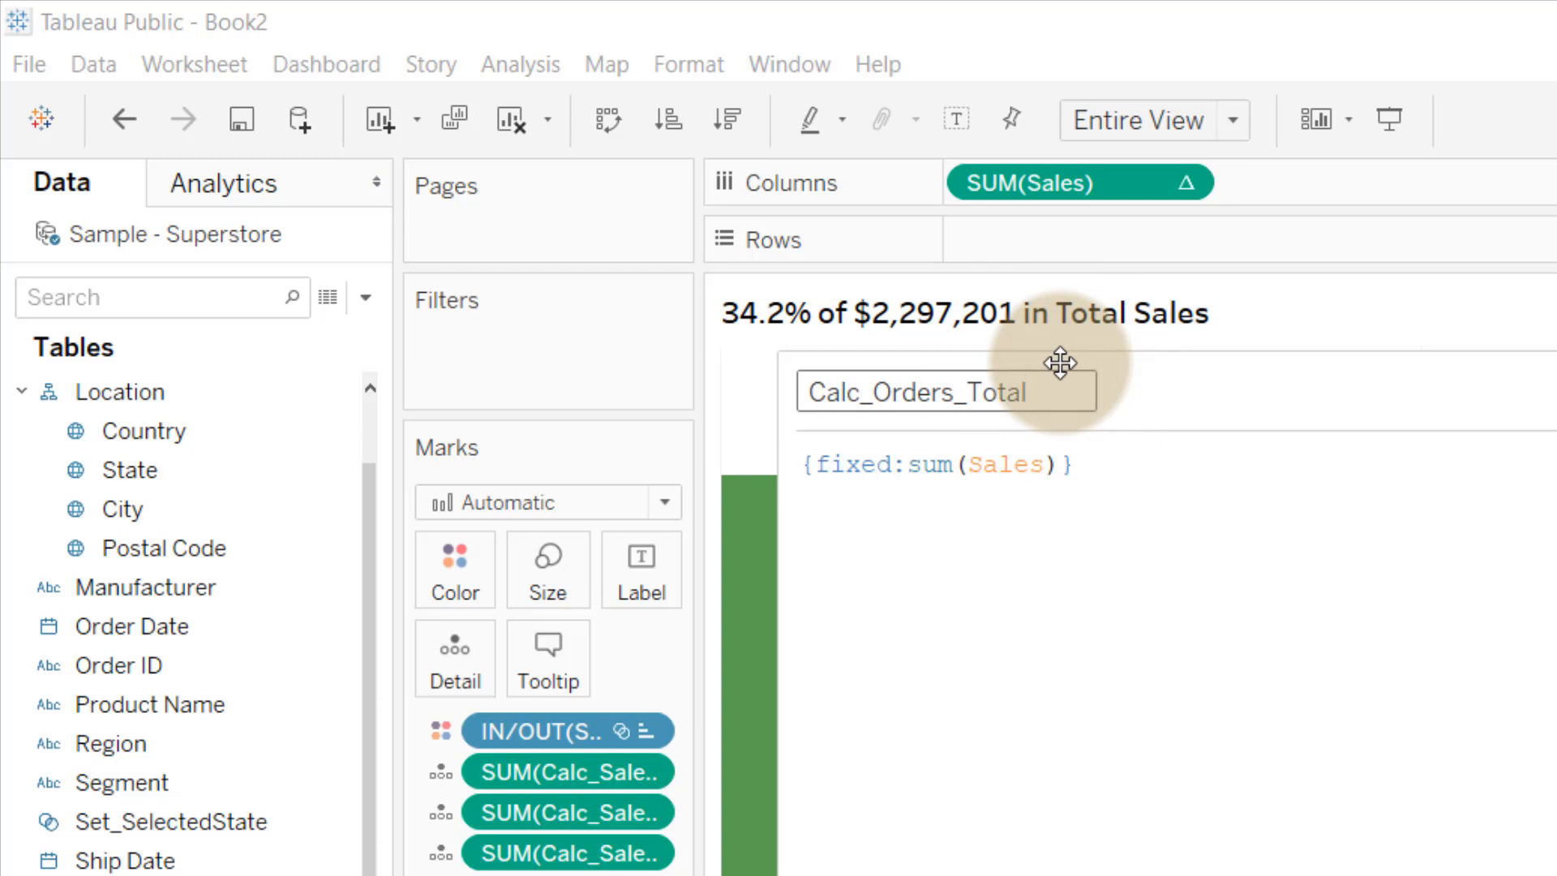
Step: Replace the sum function with countd in the Calc_Orders_Total formula
{"action": "left_click", "coordinate": [958, 464]}
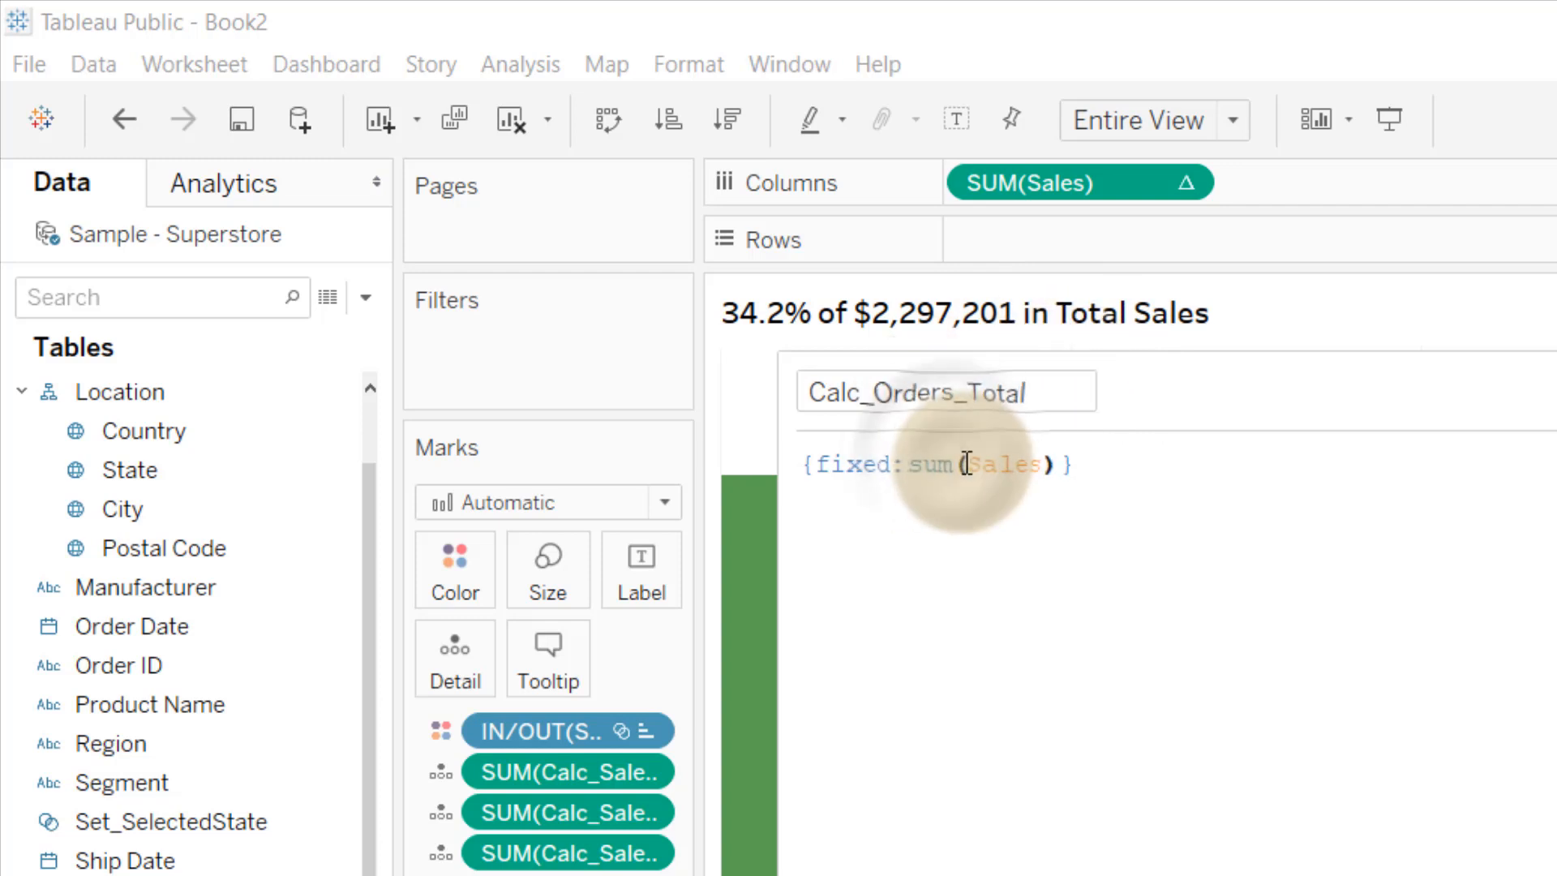
{"action": "key", "text": "BackSpace"}
{"action": "key", "text": "BackSpace"}
{"action": "key", "text": "BackSpace"}
{"action": "type", "text": "cou"}
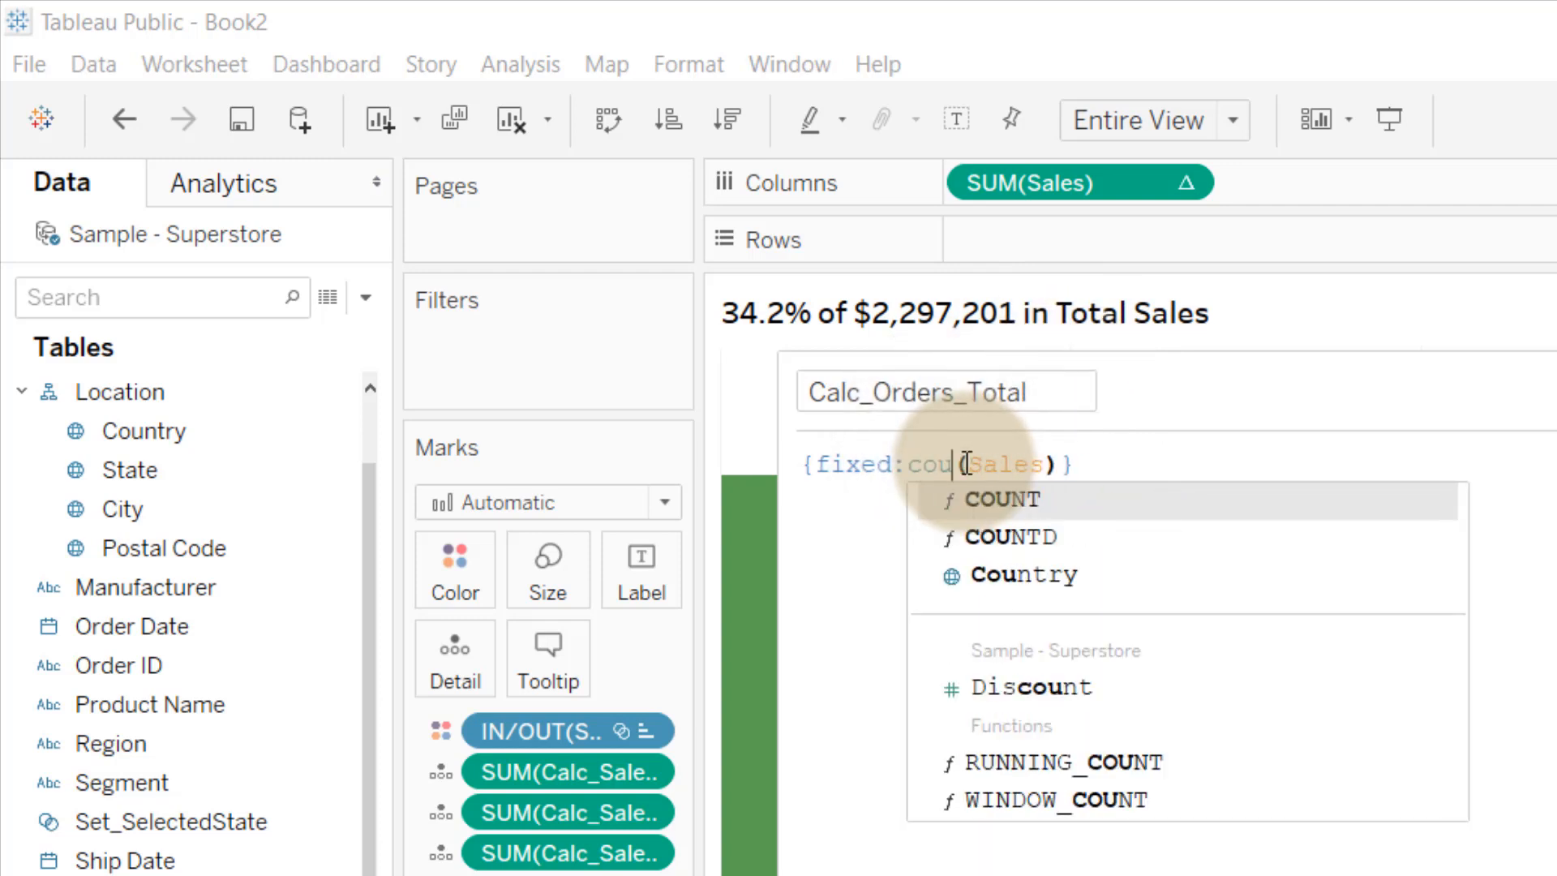
{"action": "type", "text": "ntd"}
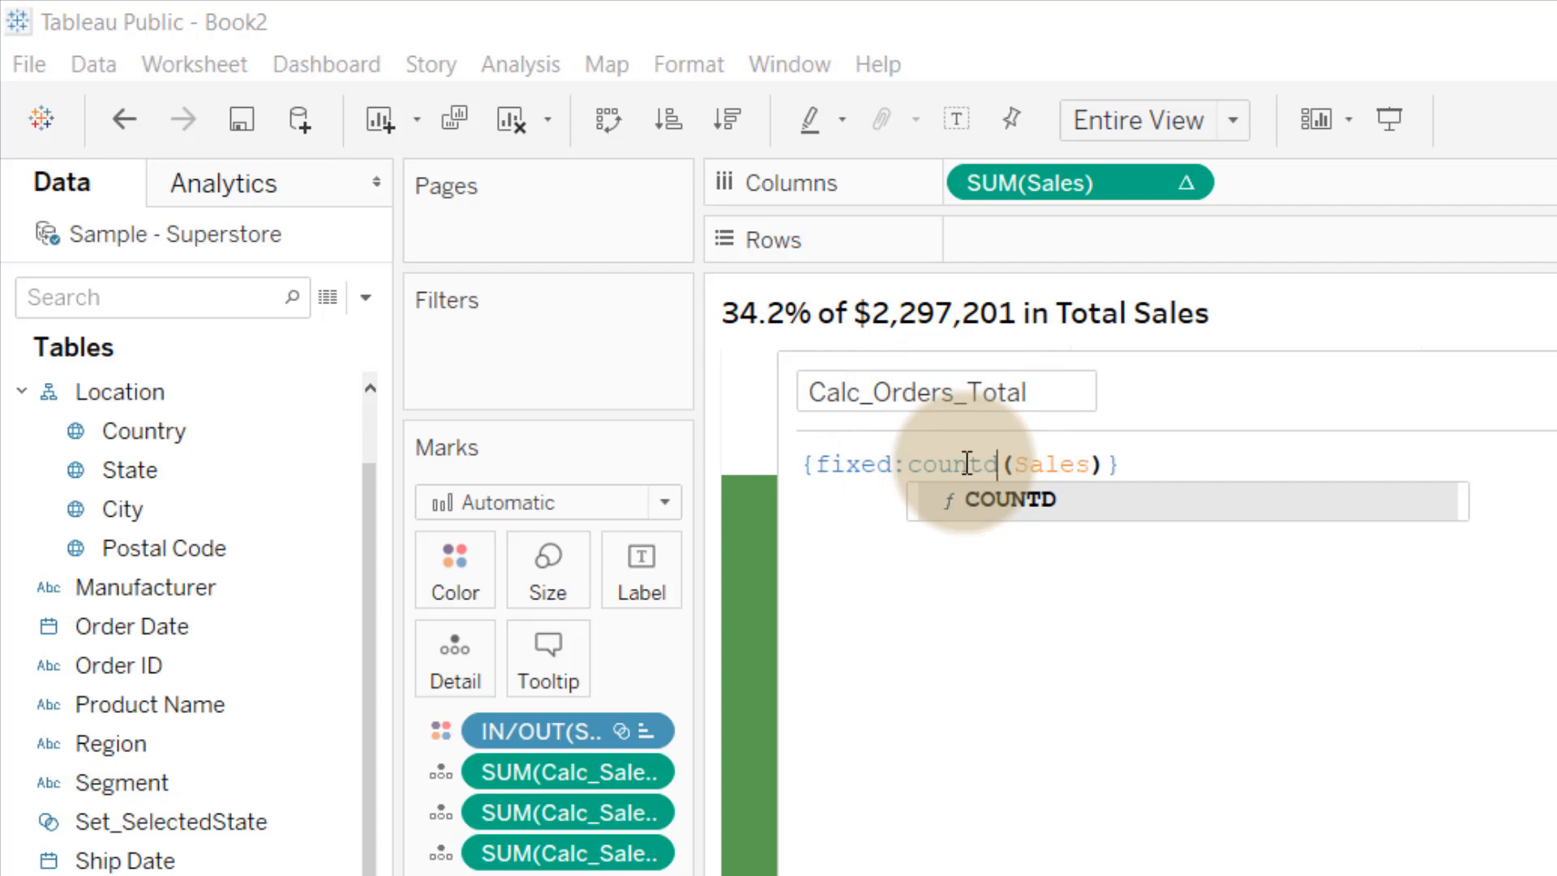
Step: Replace Sales with [Order ID] in the formula, making it {fixed:countd([Order ID])}, and save the calculation
{"action": "left_click", "coordinate": [1025, 464]}
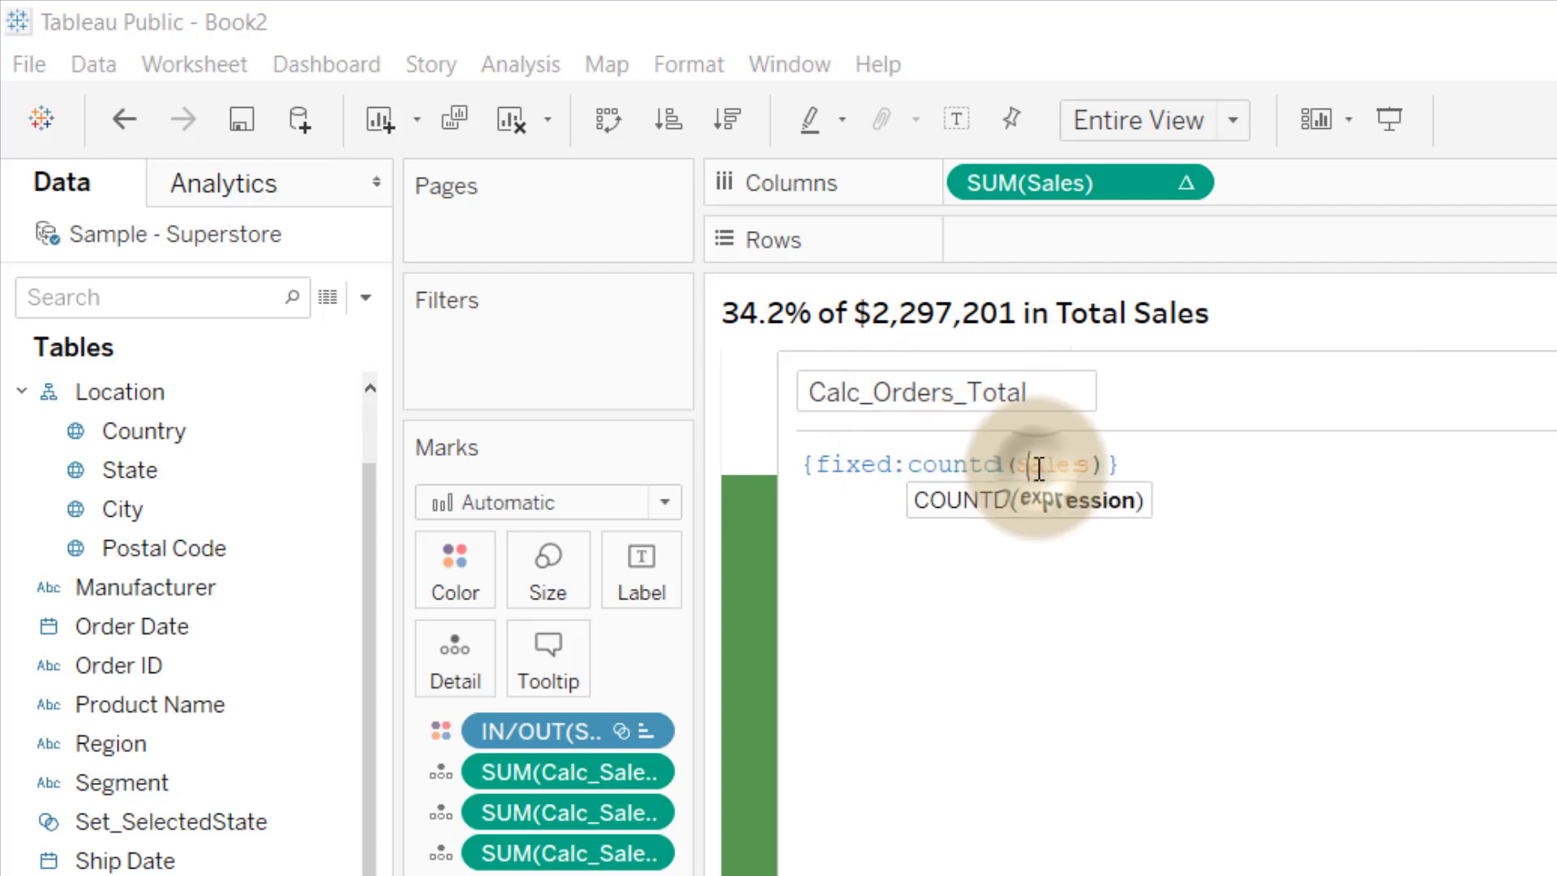
{"action": "double_click", "coordinate": [1097, 464]}
{"action": "type", "text": "Sa"}
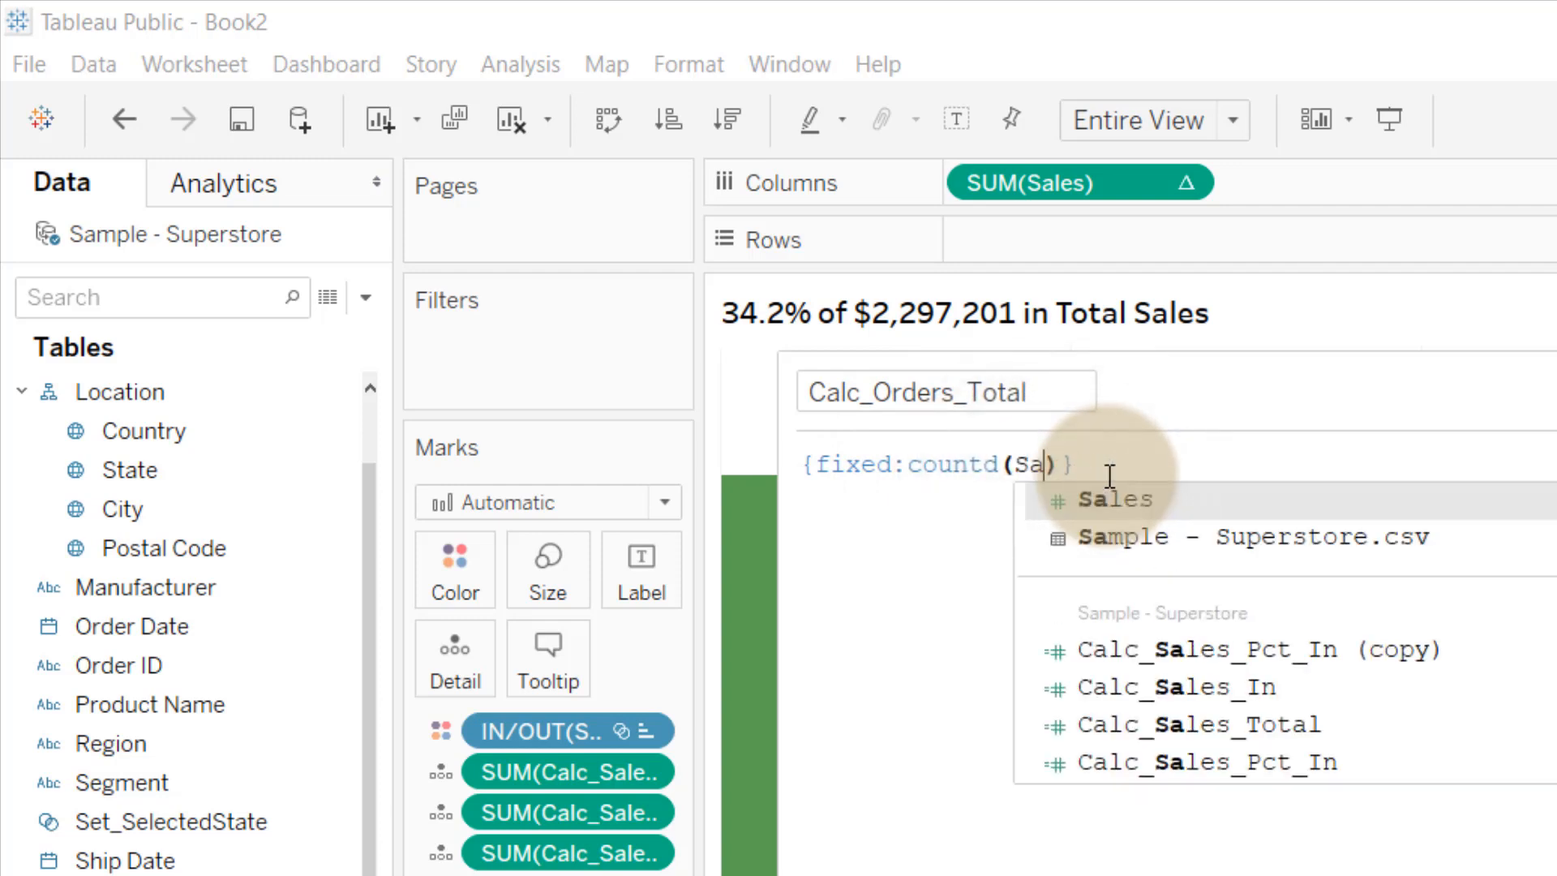
{"action": "key", "text": "BackSpace"}
{"action": "key", "text": "BackSpace"}
{"action": "type", "text": "Order"}
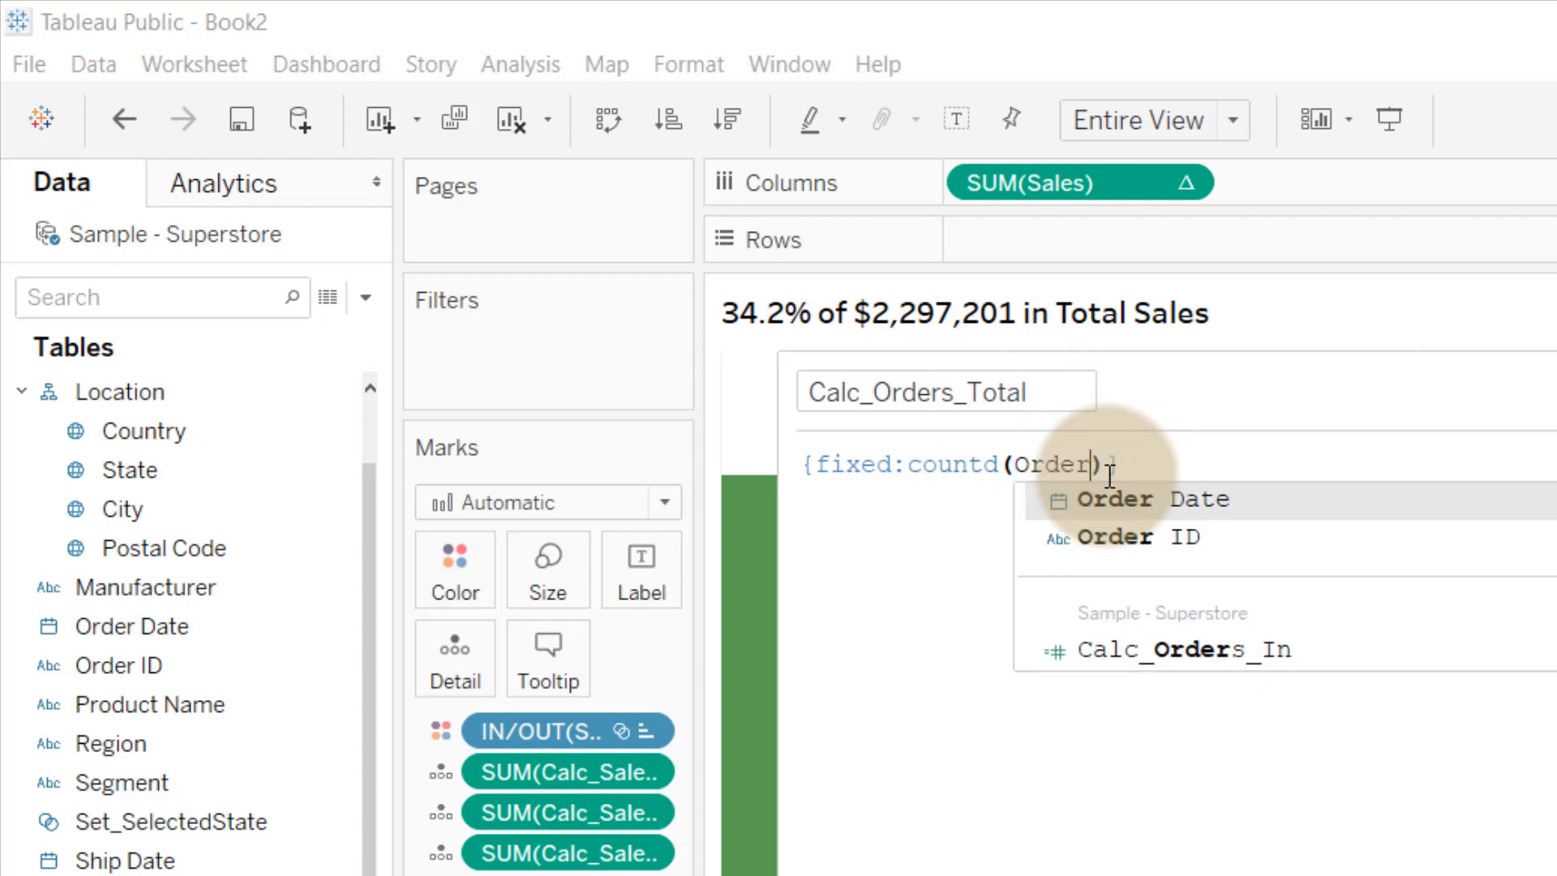
{"action": "key", "text": "Down"}
{"action": "key", "text": "Return"}
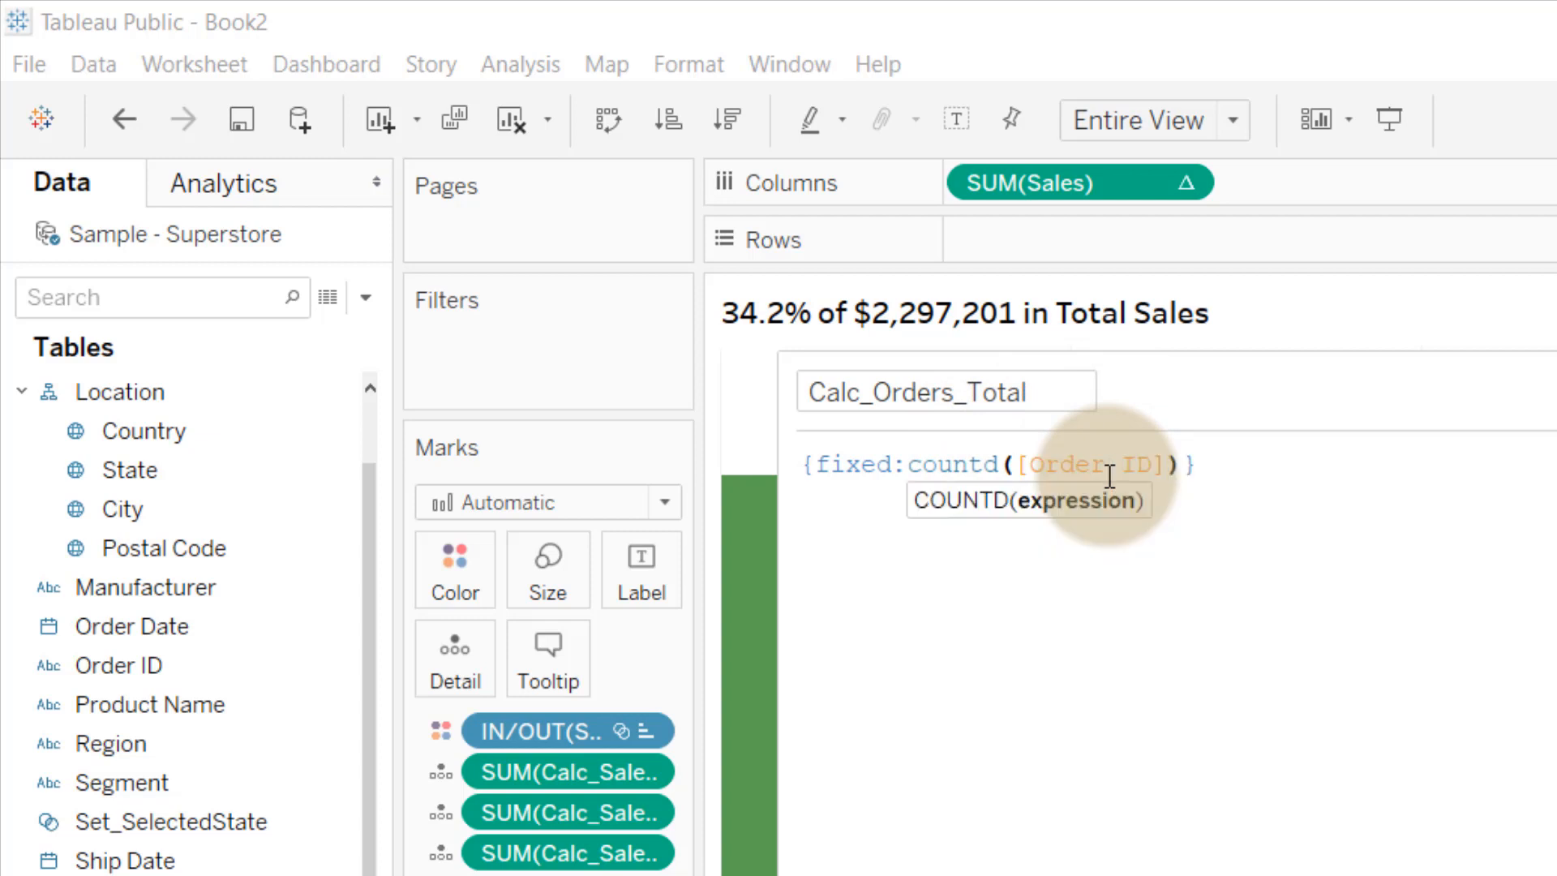
{"action": "left_click", "coordinate": [1476, 573]}
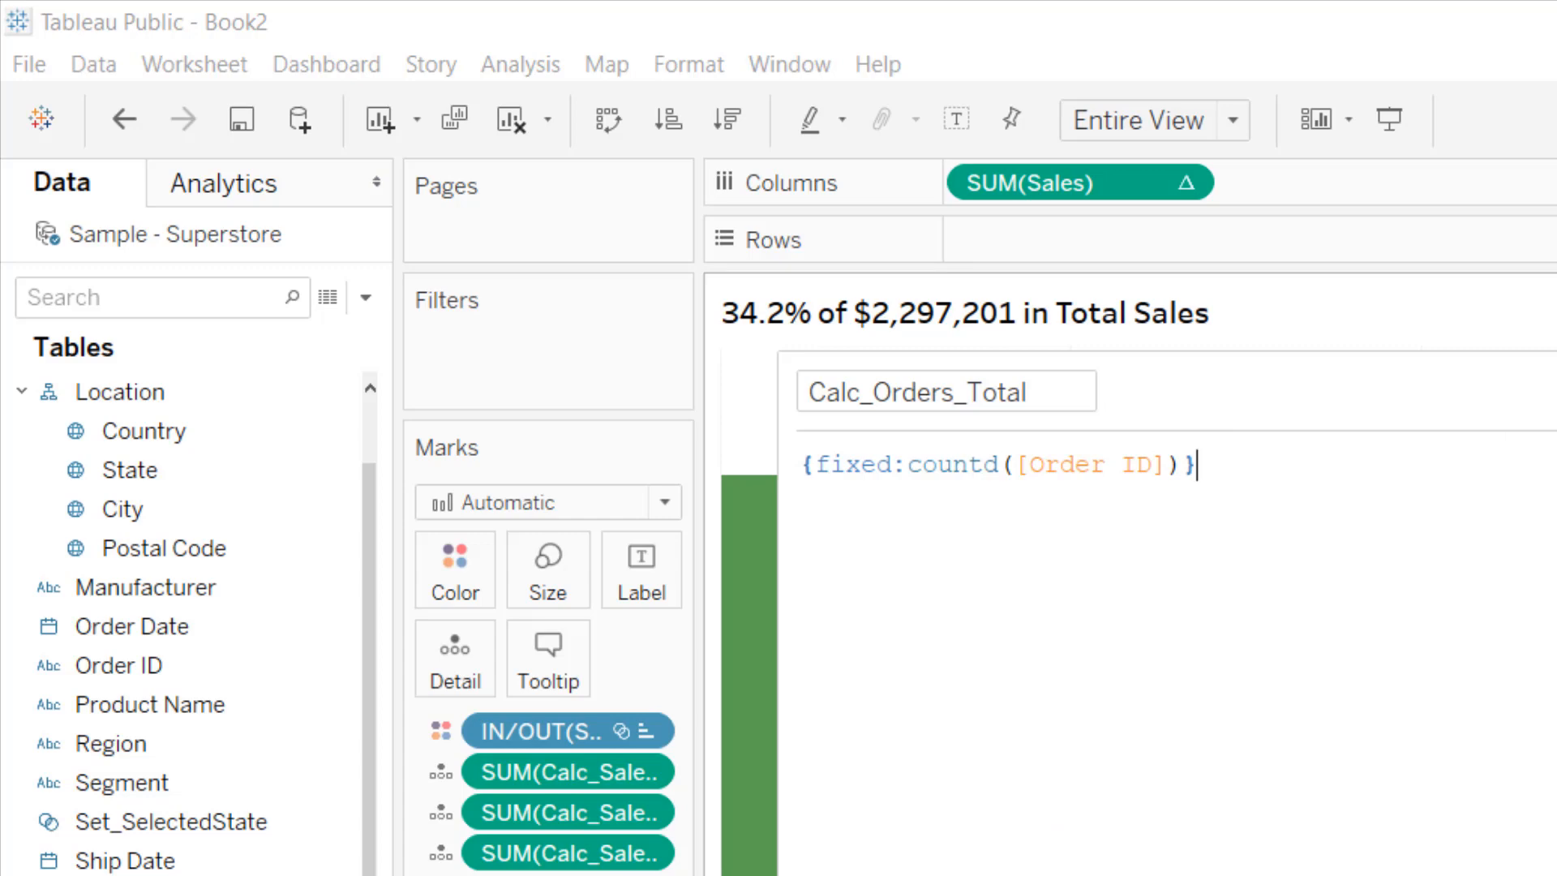
{"action": "left_click", "coordinate": [1495, 737]}
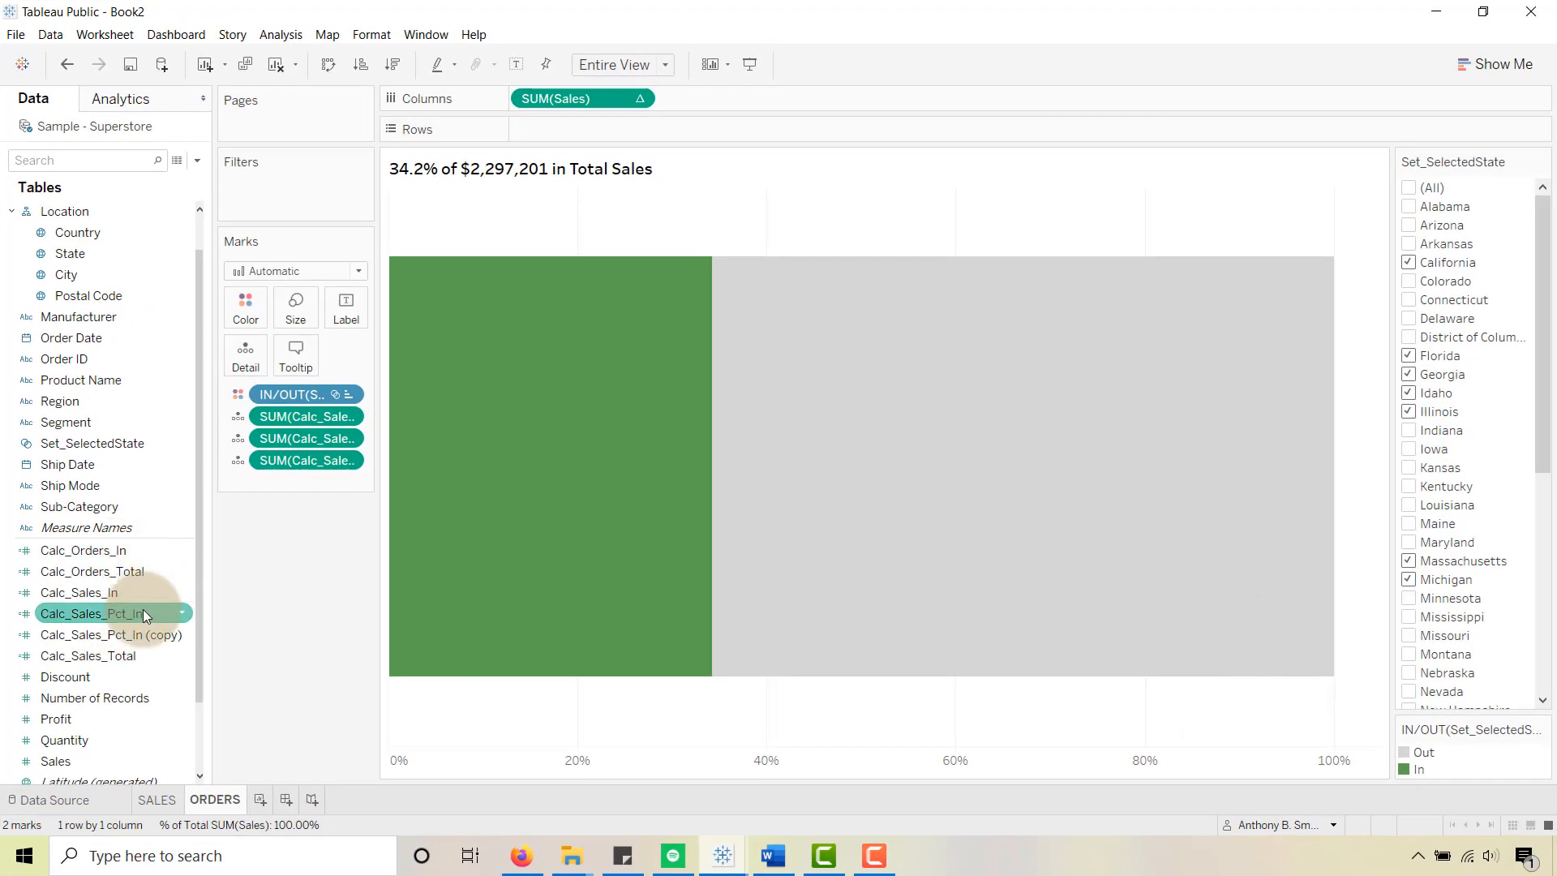
Step: Open Calc_Sales_Pct_In (copy) for editing and replace its formula with [Calc_Orders_In]/[Calc_Orders_Total]
{"action": "right_click", "coordinate": [85, 635]}
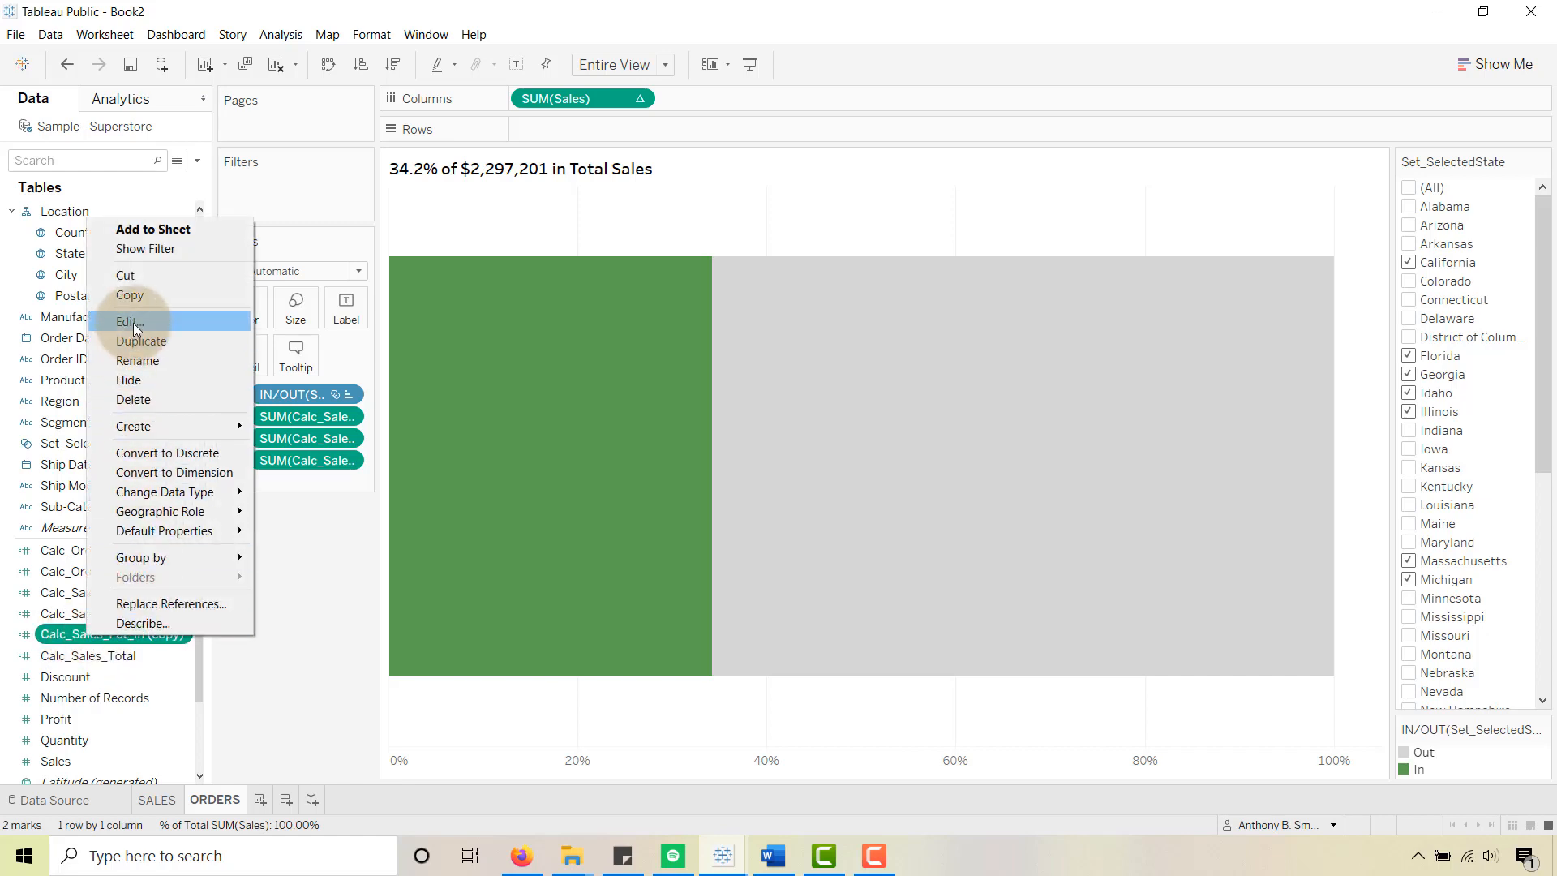
{"action": "left_click", "coordinate": [133, 323]}
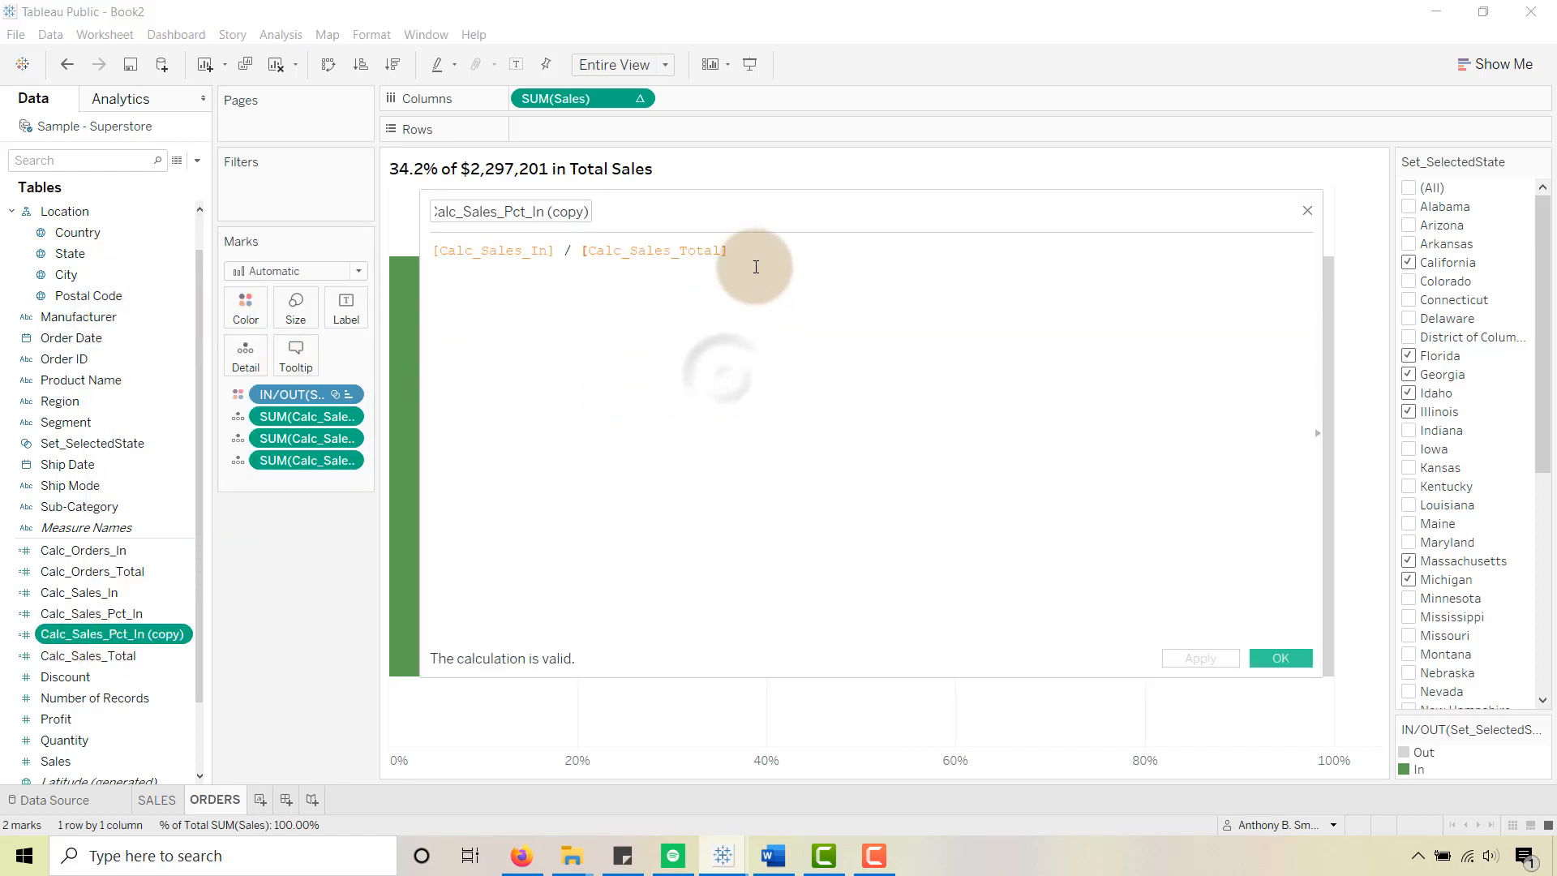
{"action": "left_click_drag", "start_coordinate": [765, 250], "coordinate": [407, 244]}
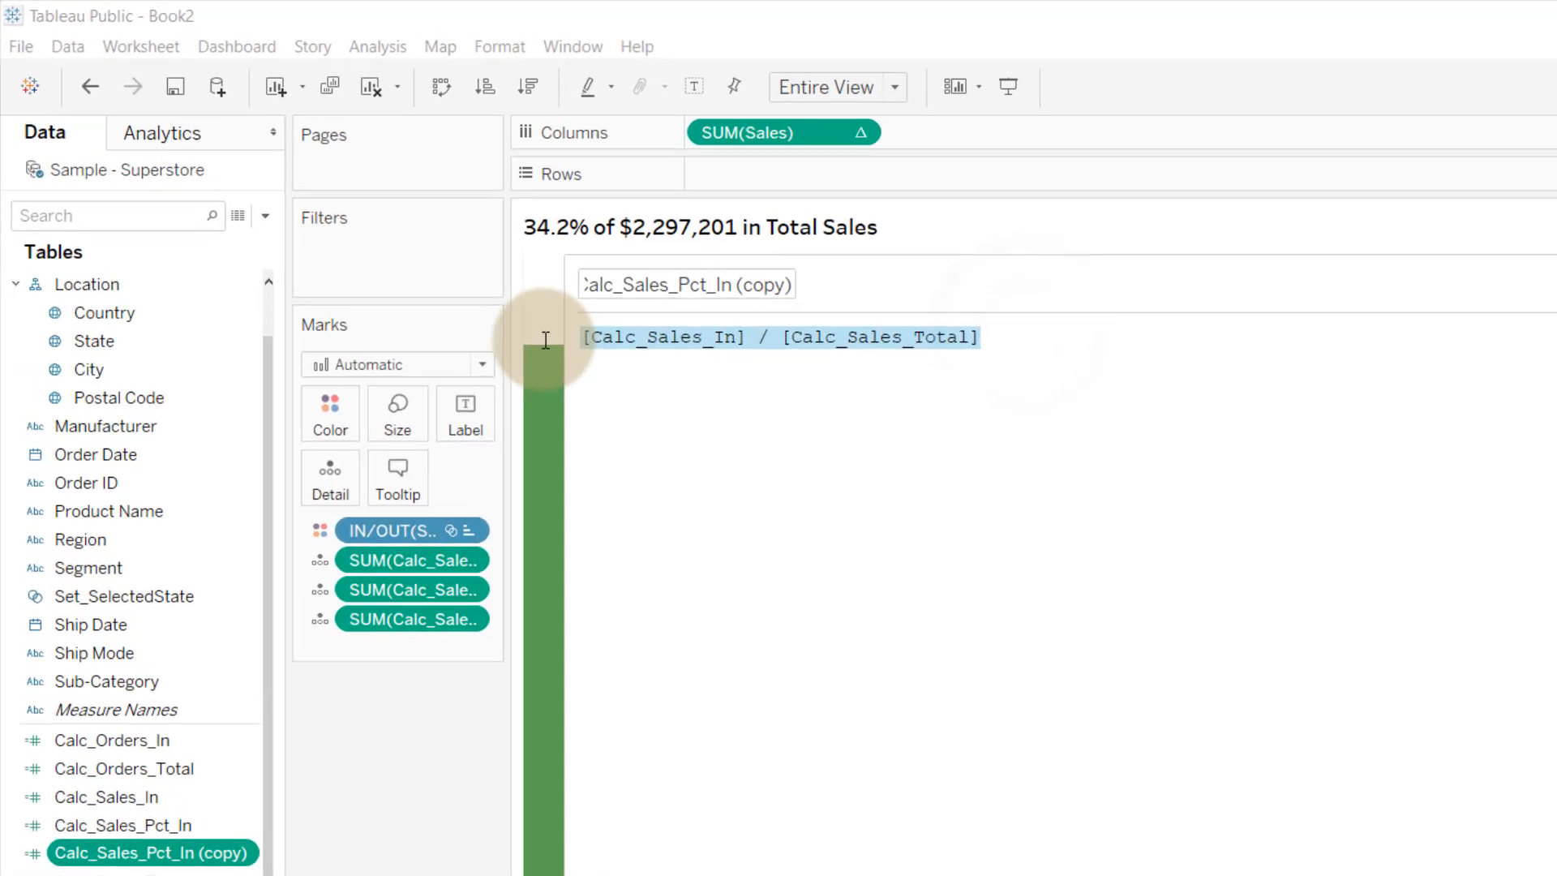
{"action": "key", "text": "BackSpace"}
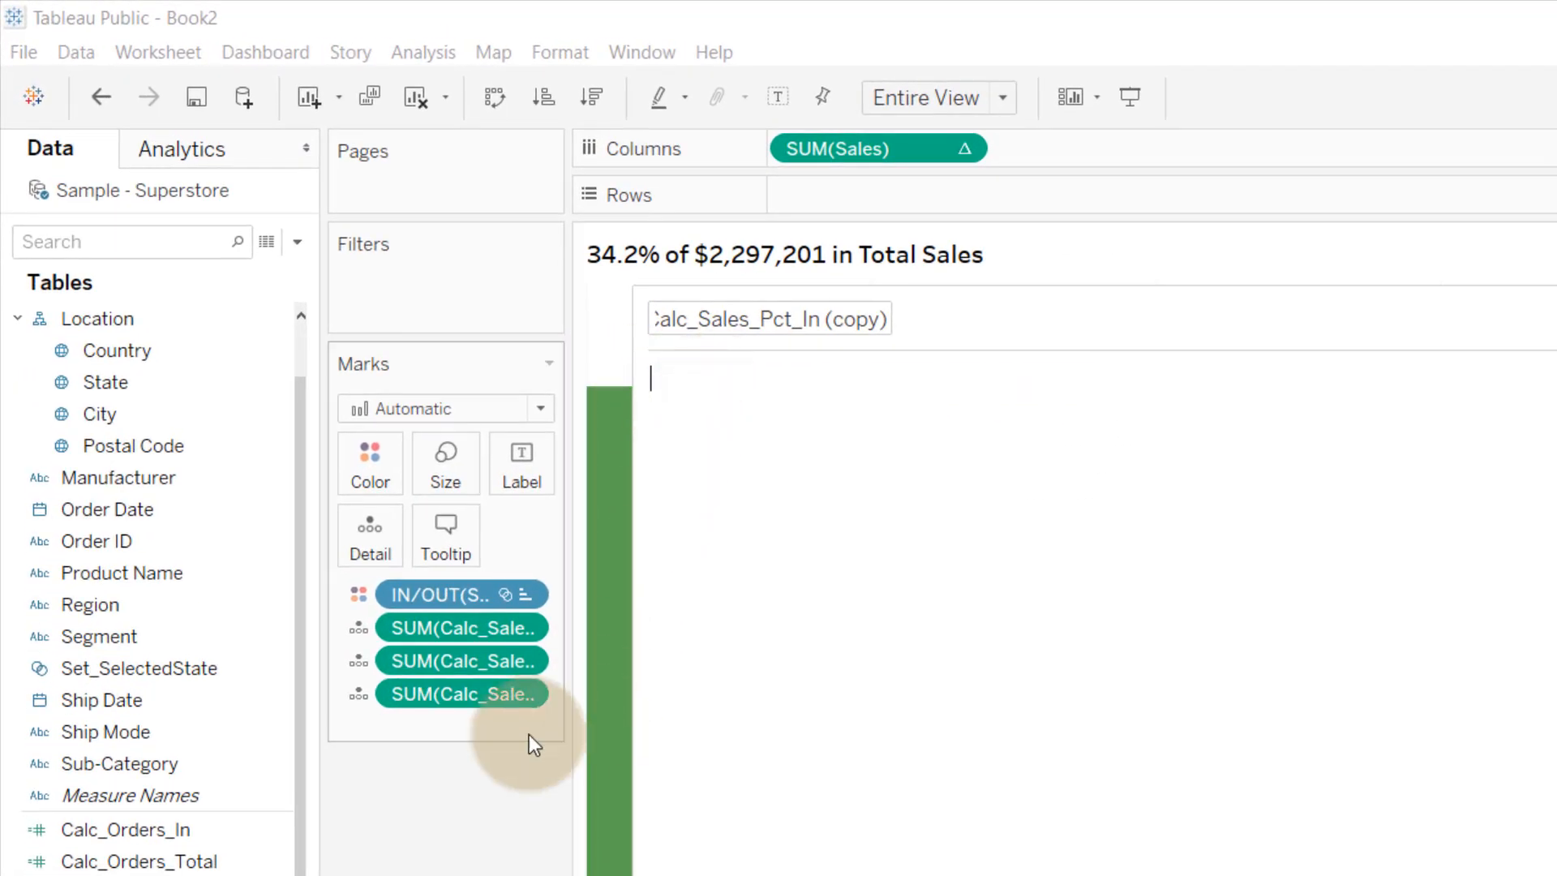
{"action": "left_click", "coordinate": [224, 861]}
{"action": "left_click_drag", "start_coordinate": [162, 828], "coordinate": [857, 503]}
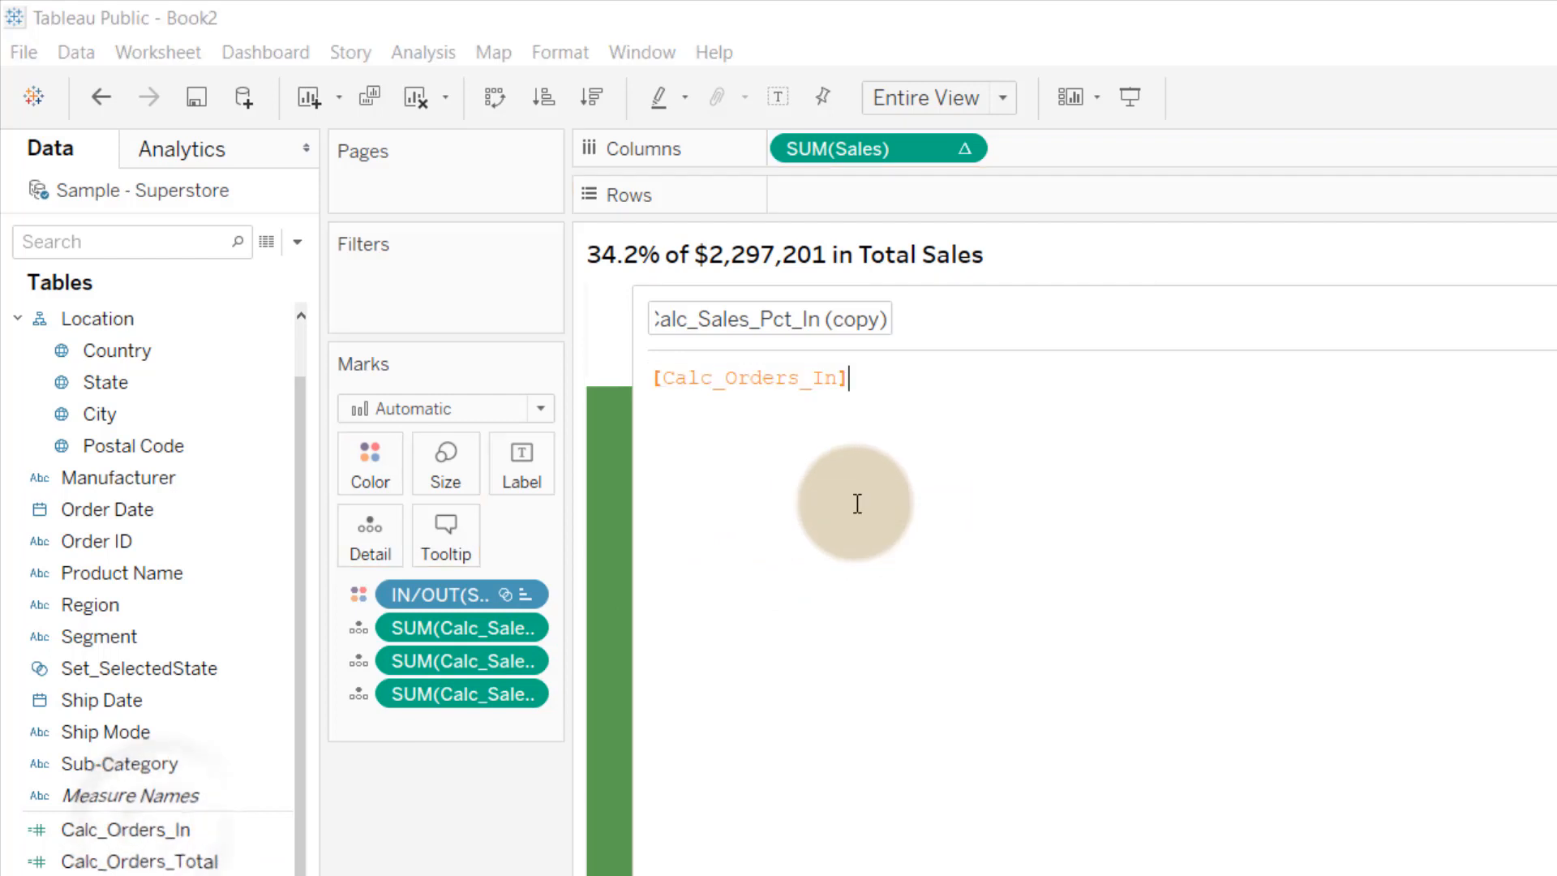
{"action": "type", "text": "/"}
{"action": "left_click_drag", "start_coordinate": [158, 861], "coordinate": [1230, 563]}
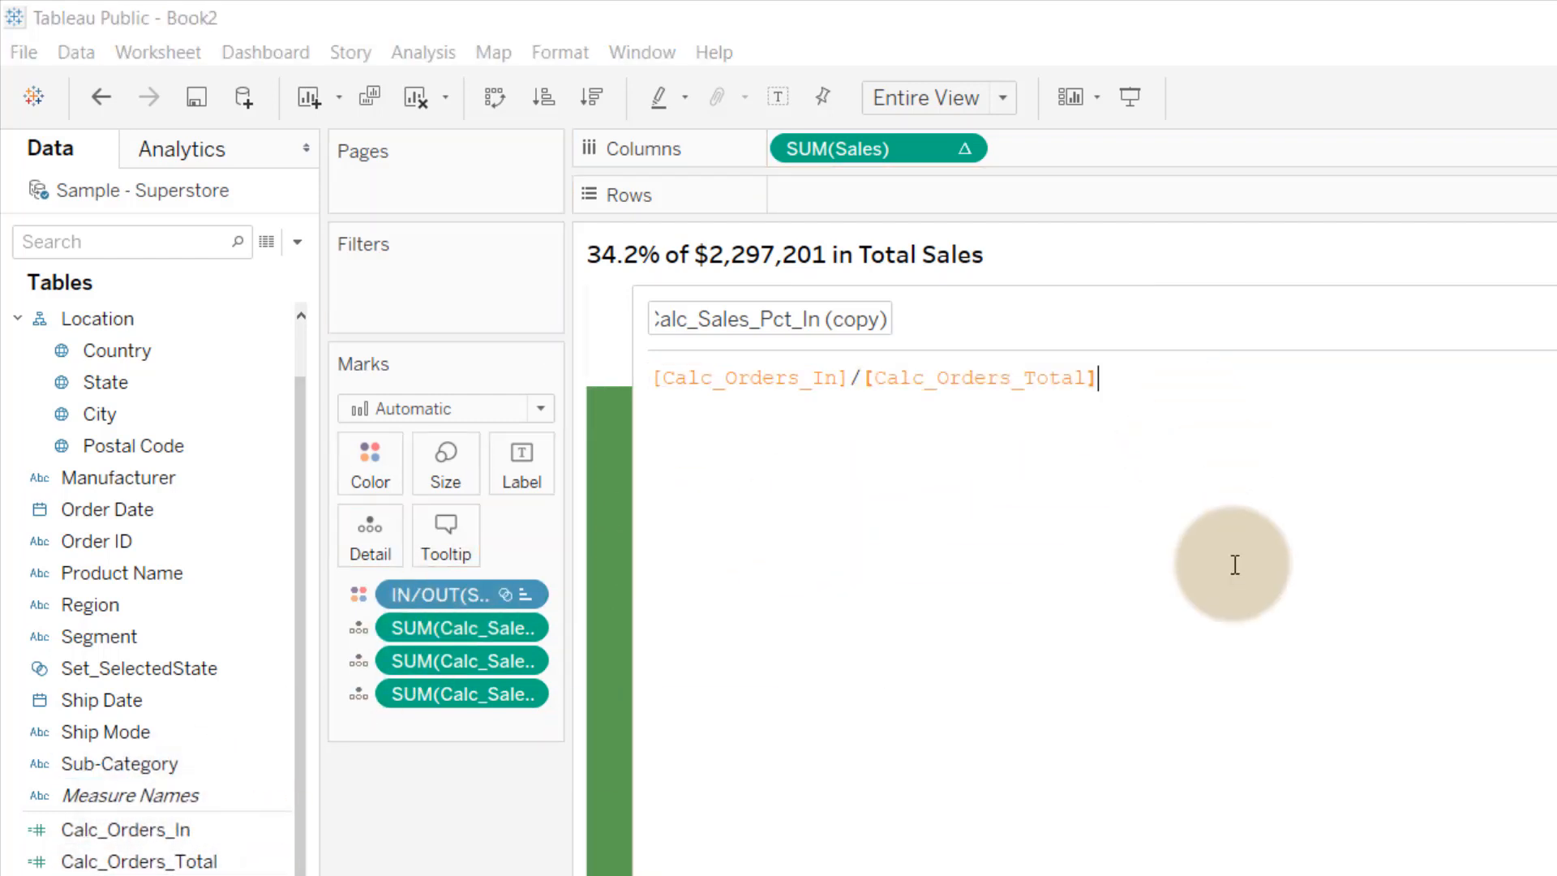
Step: Replace Pct with Orders in the copied percentage calculation's name
{"action": "left_click", "coordinate": [791, 314]}
{"action": "key", "text": "BackSpace"}
{"action": "key", "text": "BackSpace"}
{"action": "key", "text": "BackSpace"}
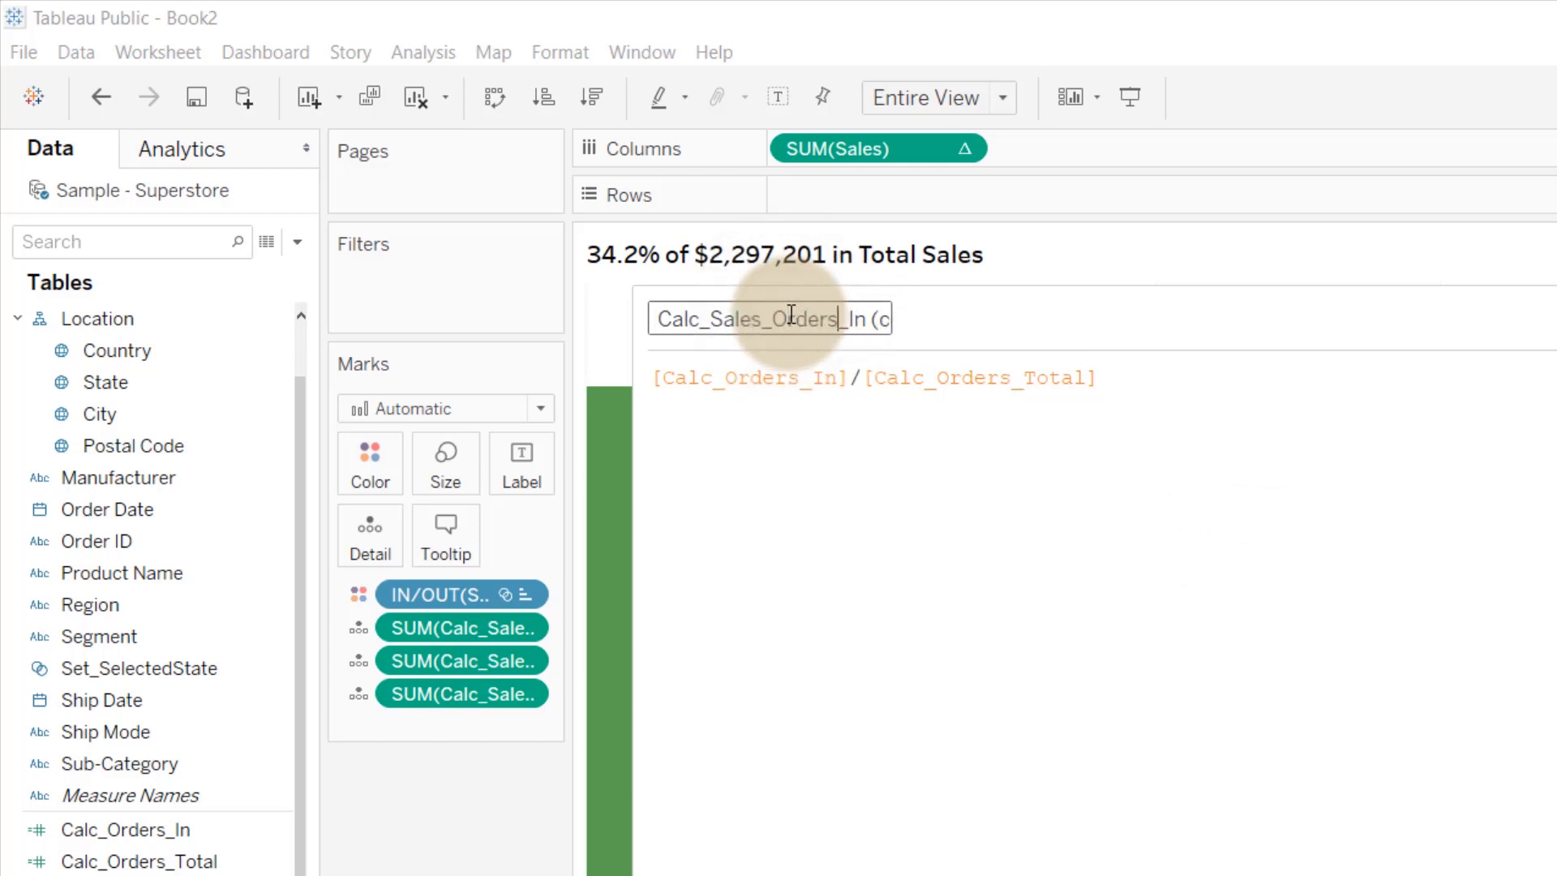
{"action": "key", "text": "Right"}
{"action": "key", "text": "Right"}
{"action": "key", "text": "Right"}
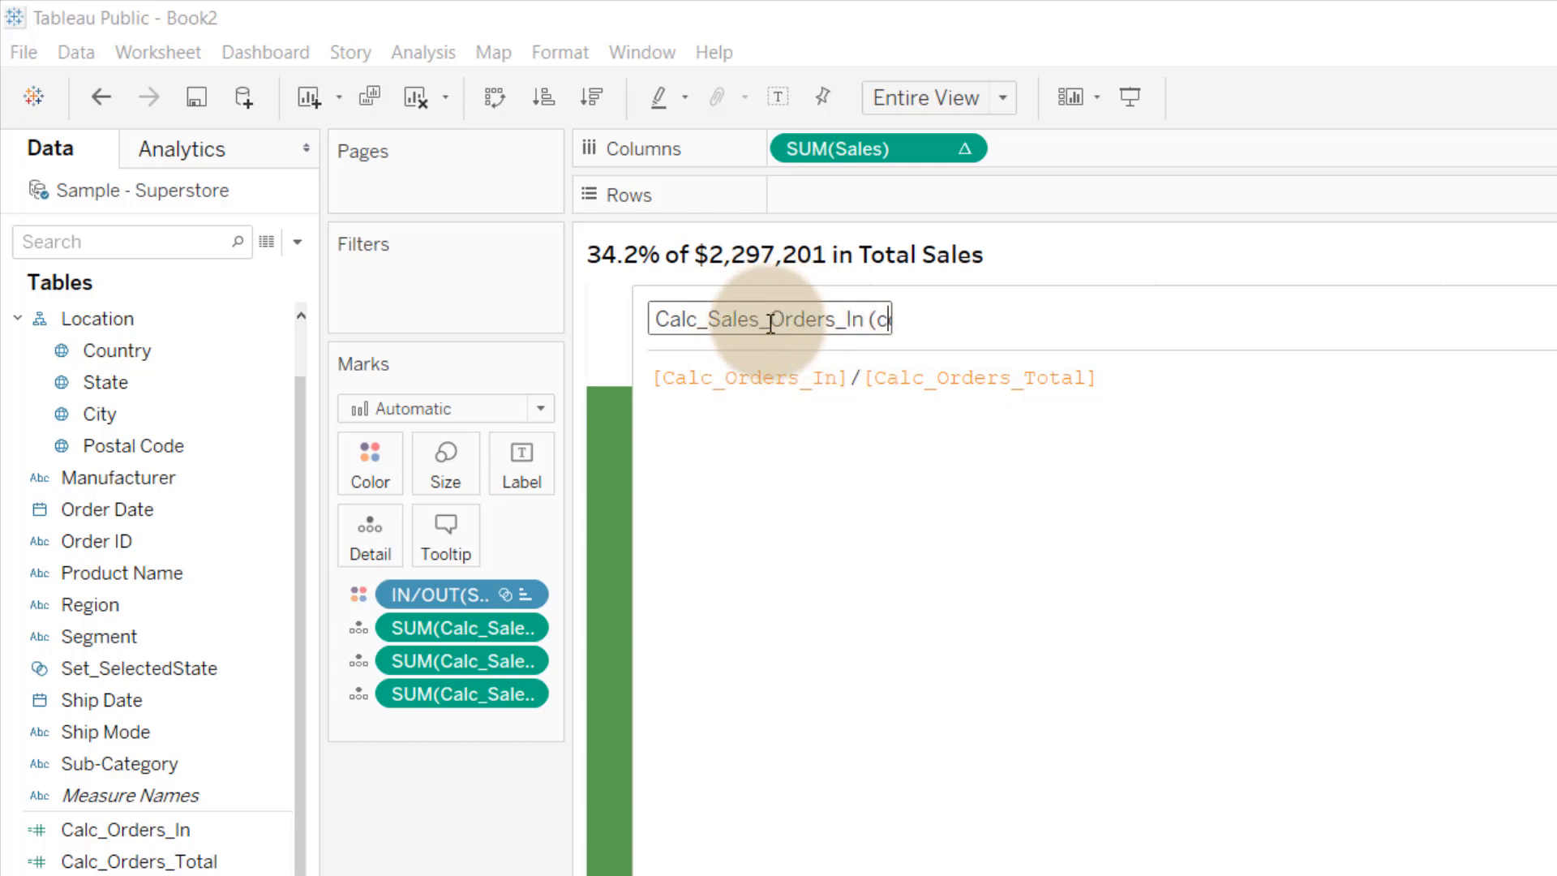
Step: Remove Sales_ and the (copy) suffix from the calculation's name, leaving Calc_Orders_In
{"action": "left_click", "coordinate": [770, 319]}
{"action": "key", "text": "BackSpace"}
{"action": "key", "text": "BackSpace"}
{"action": "key", "text": "BackSpace"}
{"action": "key", "text": "BackSpace"}
{"action": "key", "text": "BackSpace"}
{"action": "key", "text": "BackSpace"}
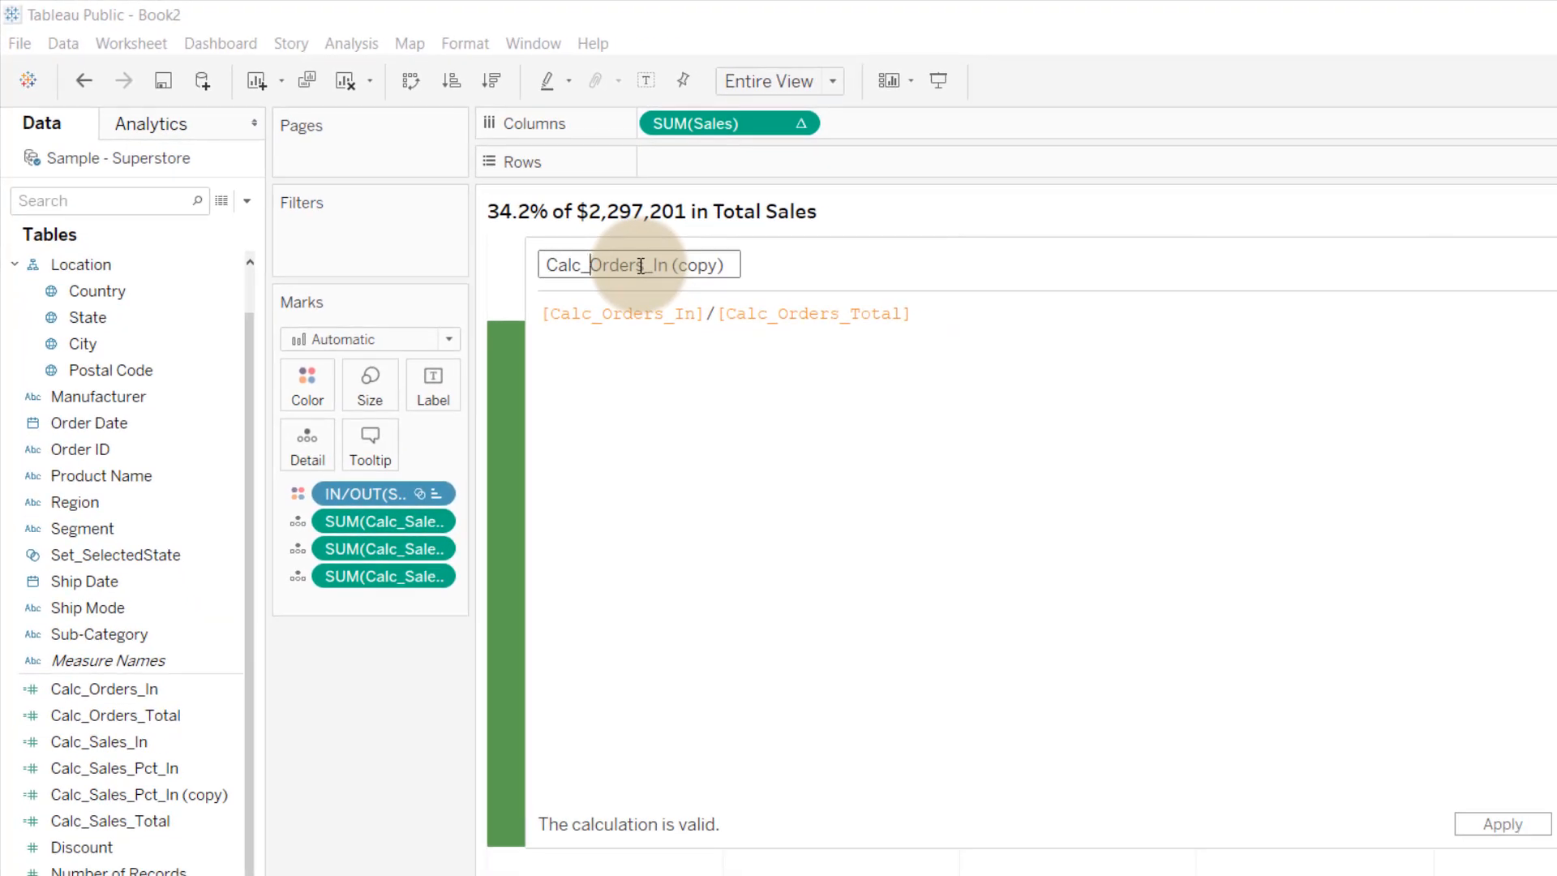
{"action": "left_click", "coordinate": [726, 265]}
{"action": "key", "text": "BackSpace"}
{"action": "key", "text": "BackSpace"}
{"action": "key", "text": "BackSpace"}
{"action": "key", "text": "BackSpace"}
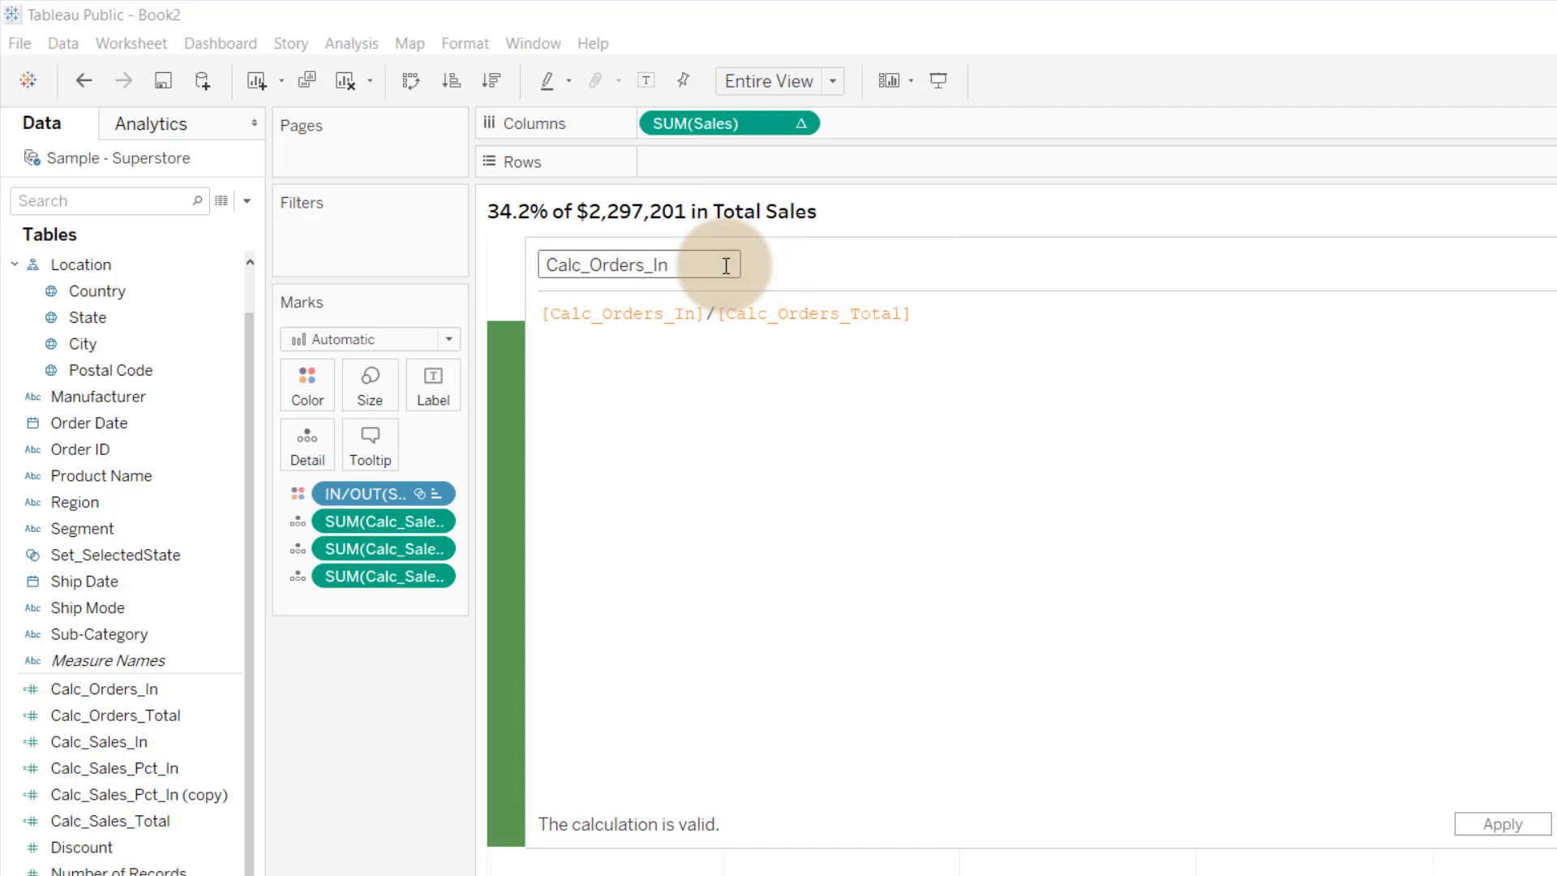
{"action": "left_click", "coordinate": [867, 493]}
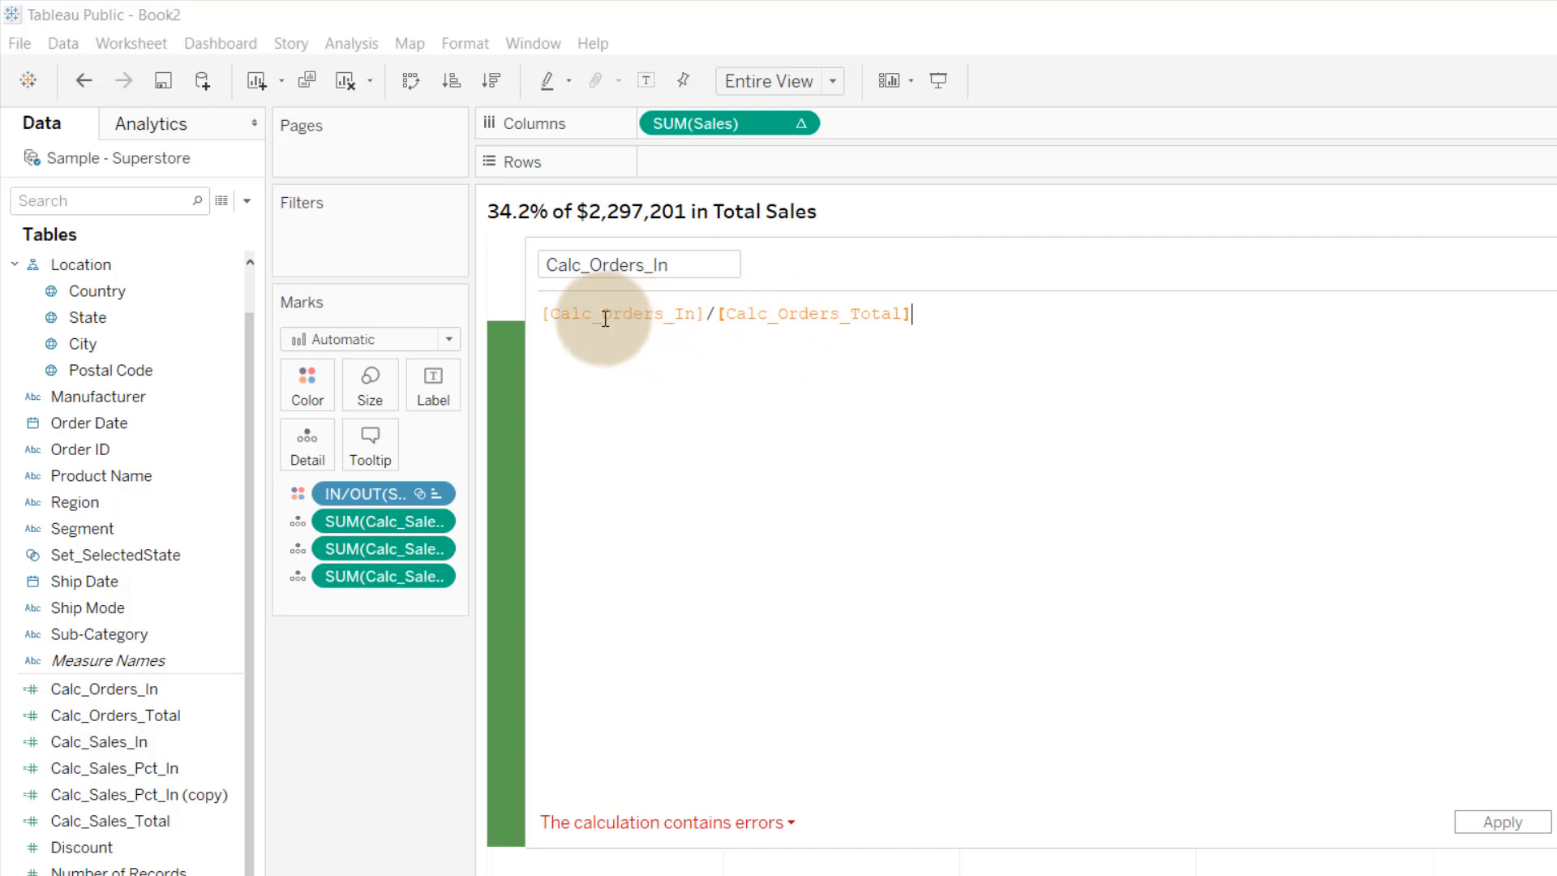
Step: Check the calculation's error details, rename it Calc_Orders_PCT_In and save it
{"action": "left_click", "coordinate": [703, 825]}
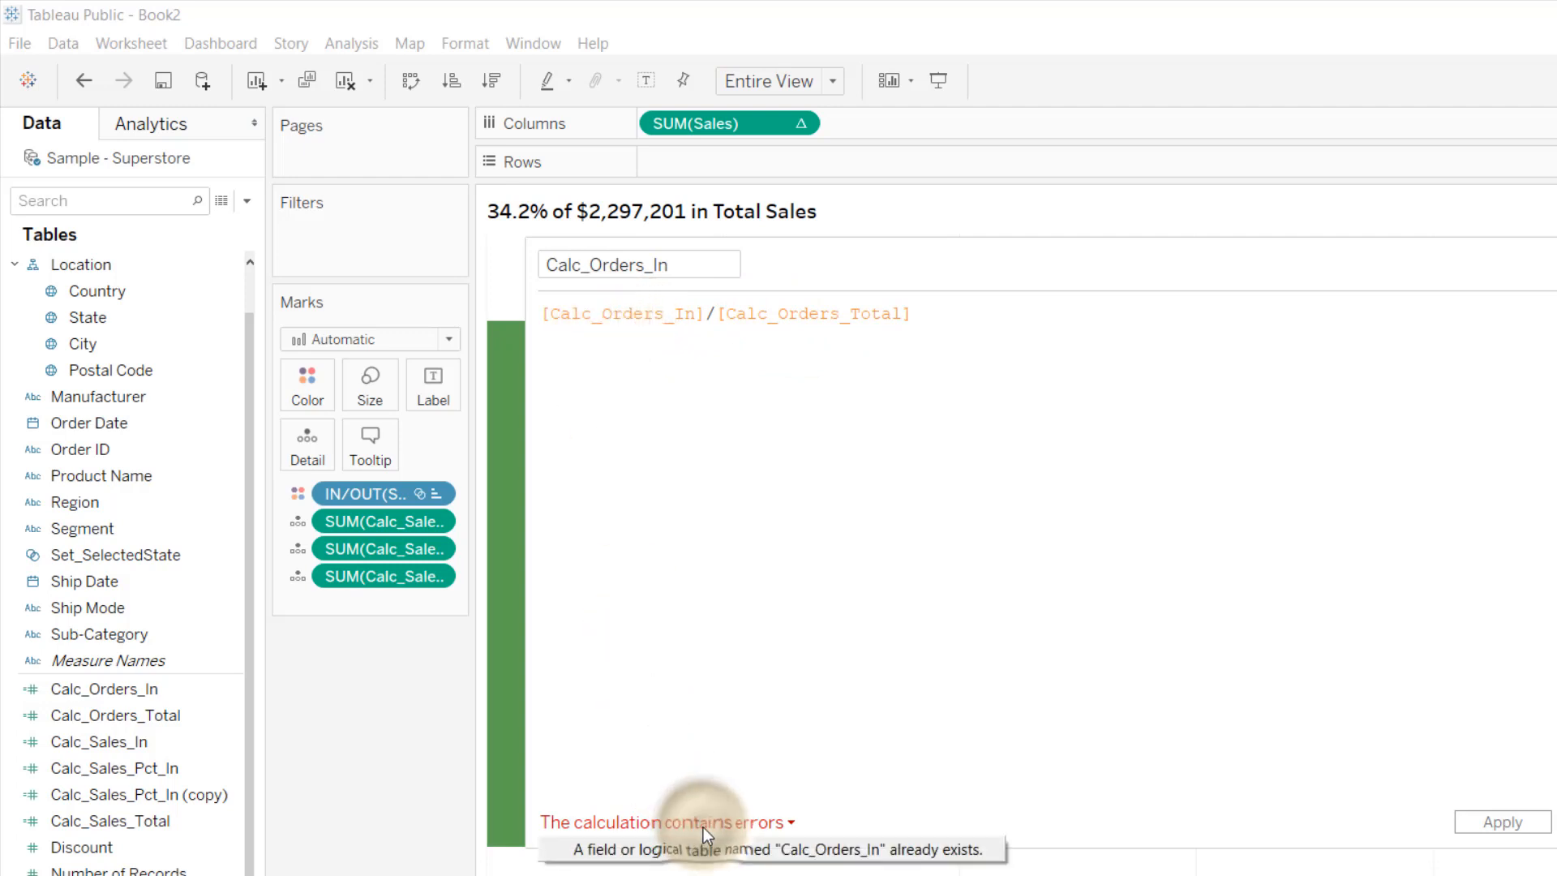
{"action": "left_click", "coordinate": [785, 585]}
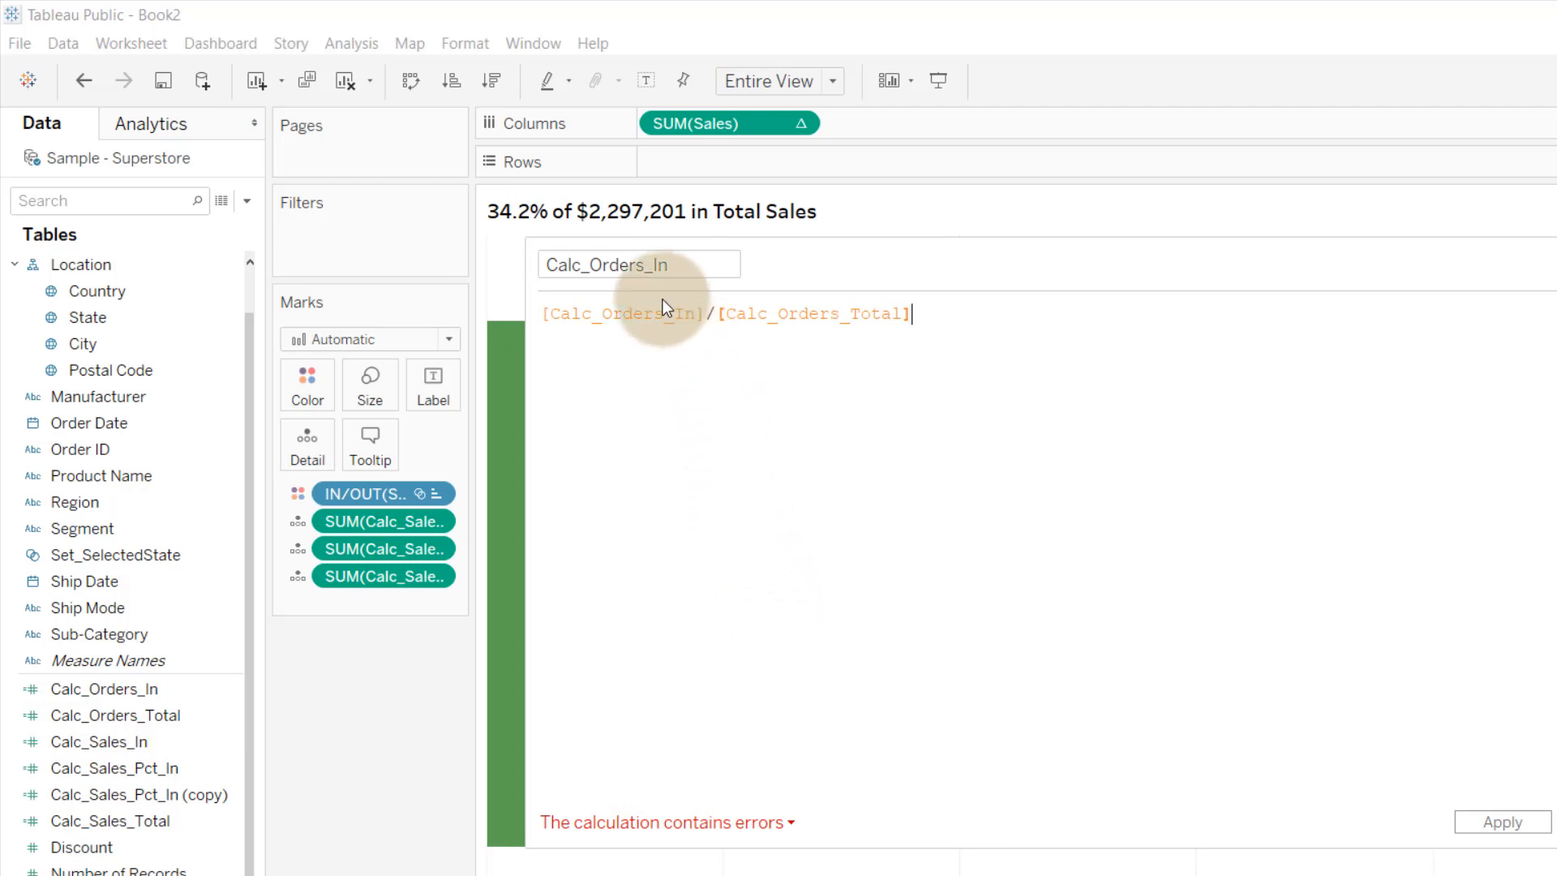
{"action": "left_click", "coordinate": [682, 266]}
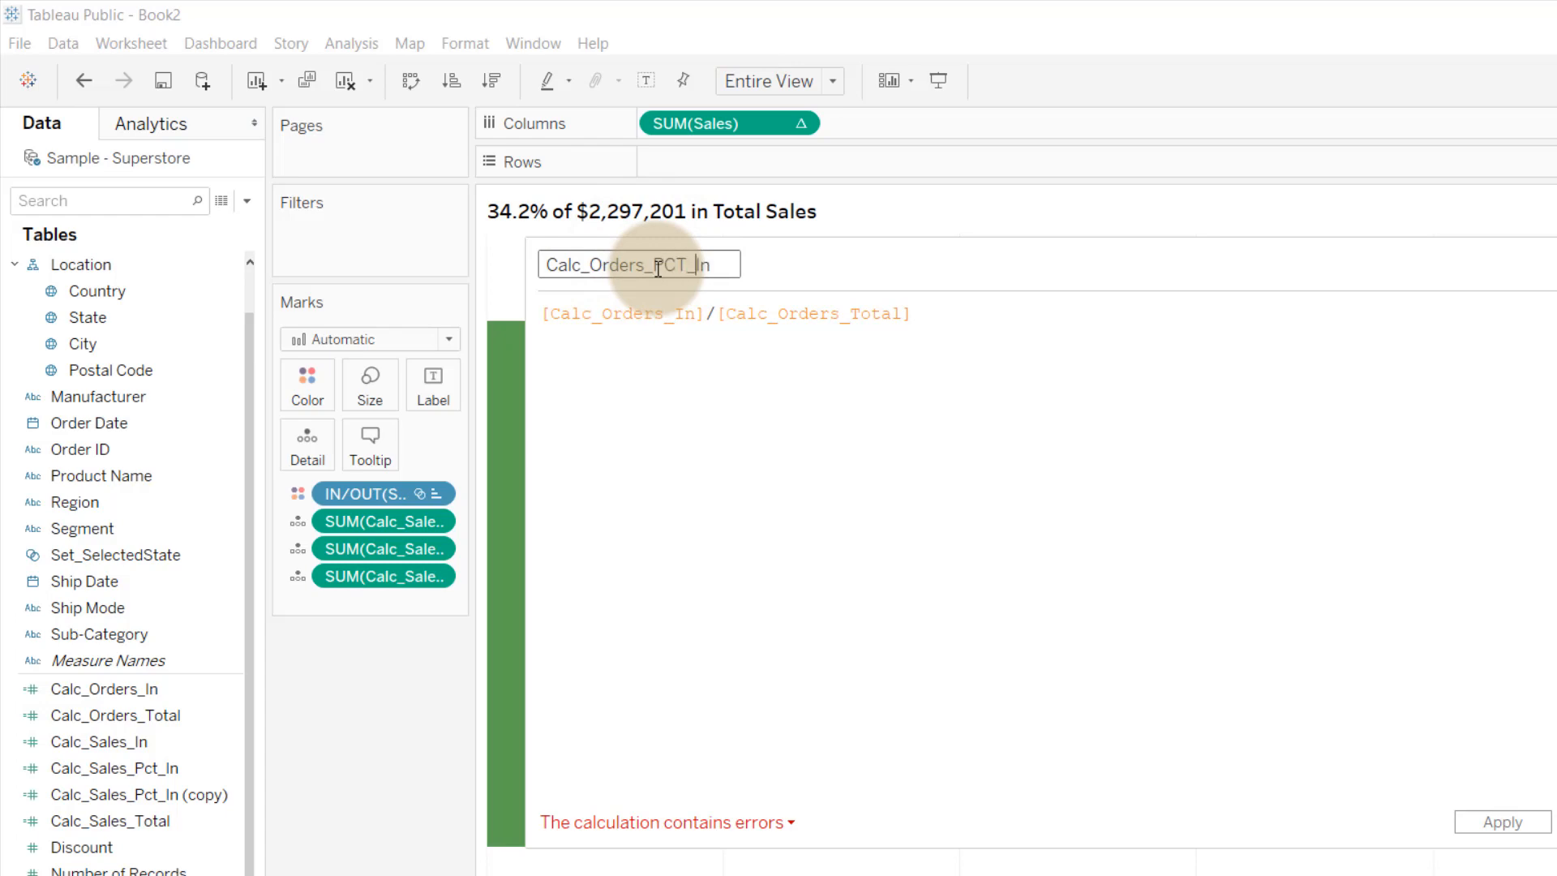
{"action": "left_click", "coordinate": [792, 488]}
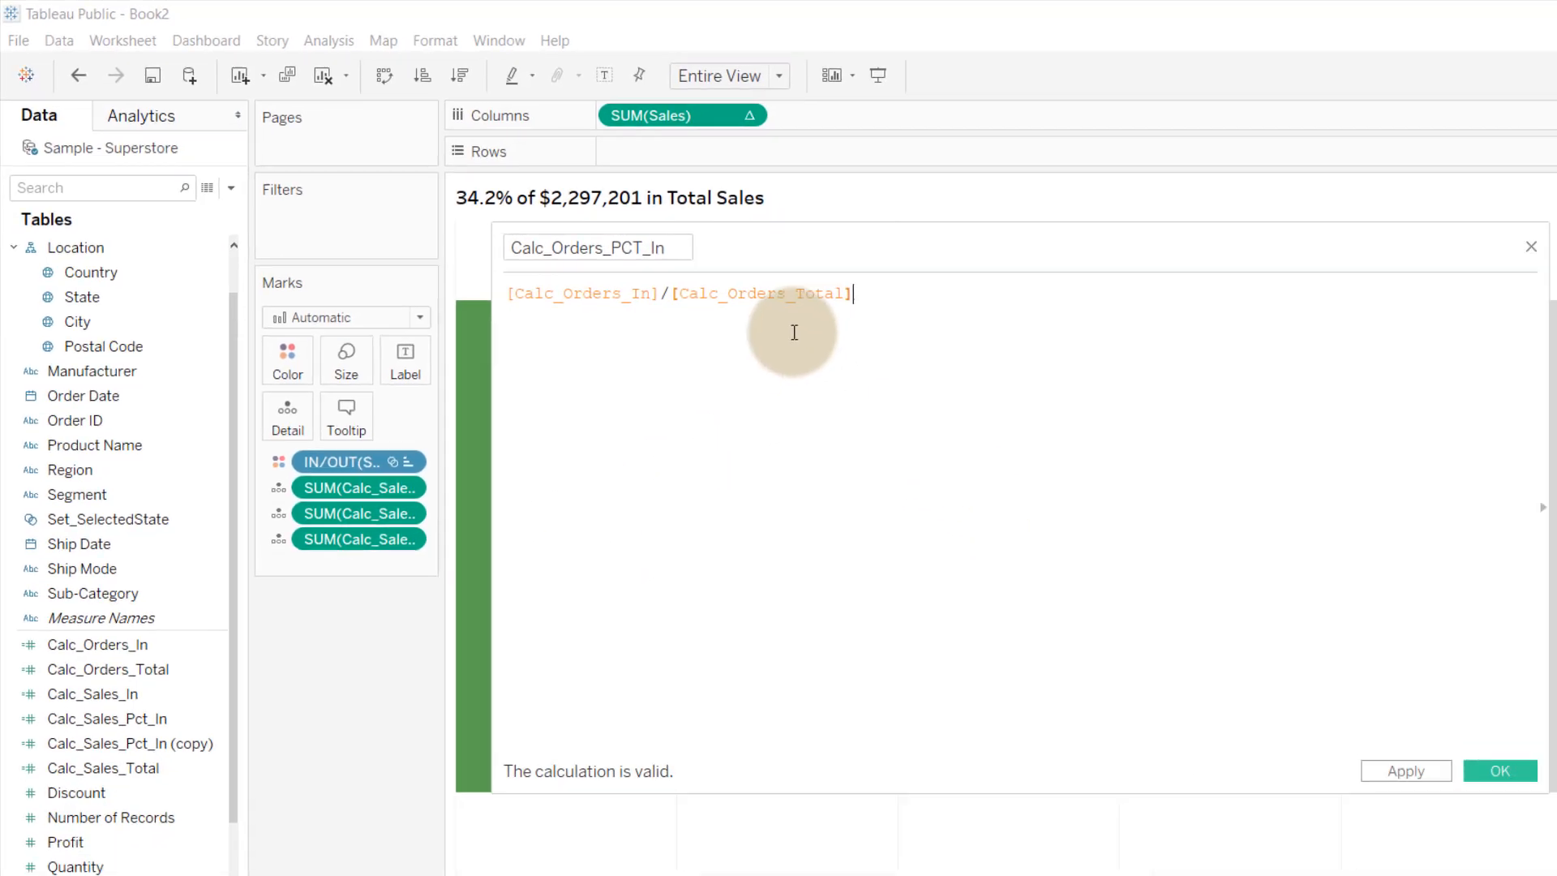
{"action": "left_click", "coordinate": [1499, 771]}
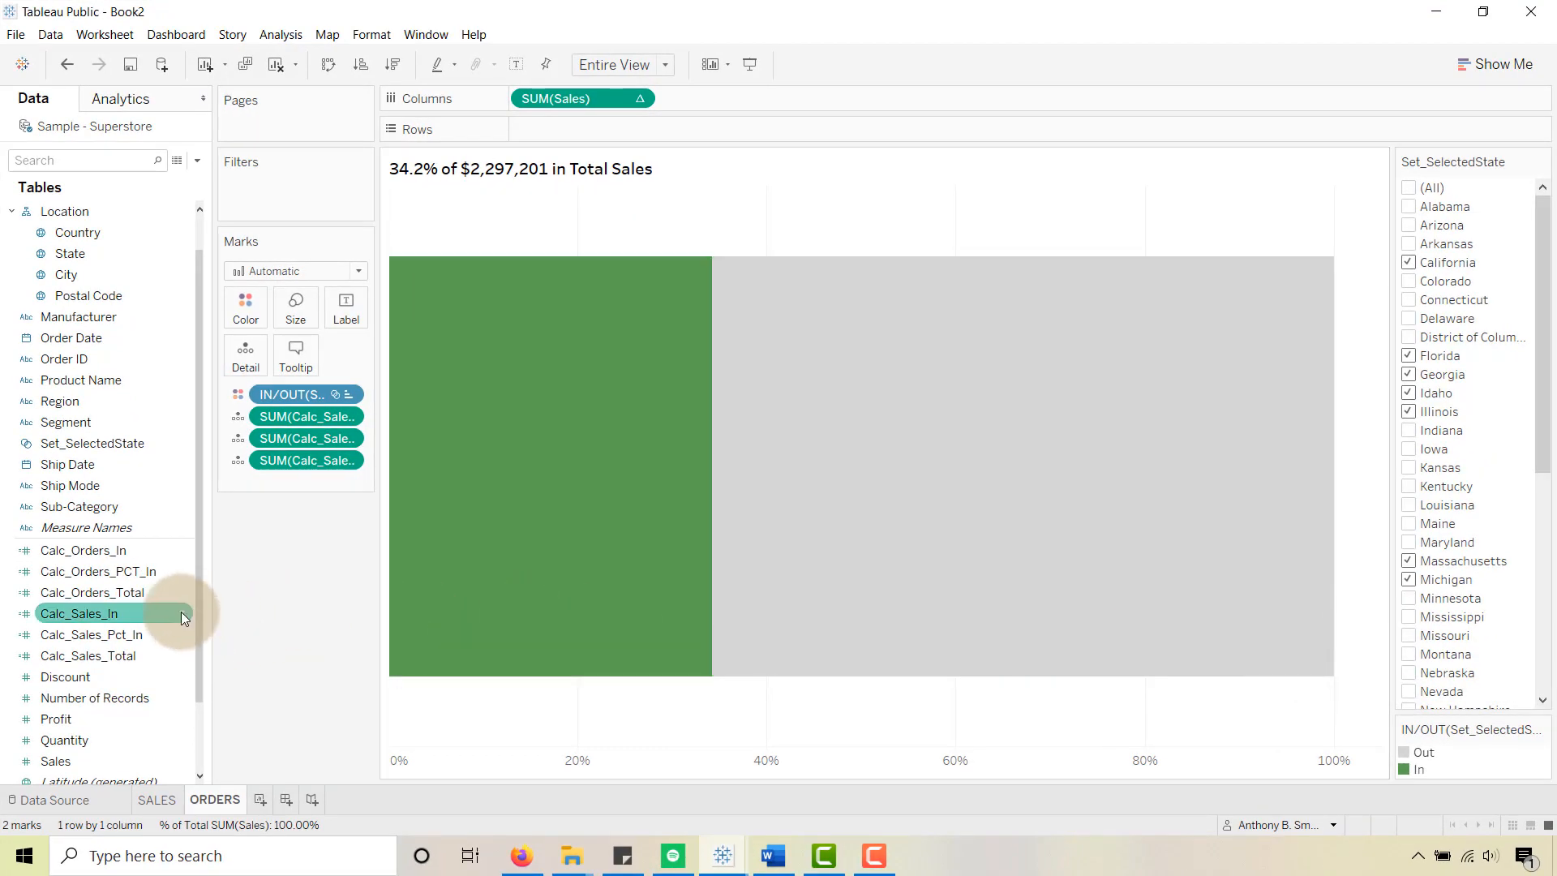
Step: Reopen the orders percentage calculation, change its name to Calc_Orders_Pct_In and save it
{"action": "right_click", "coordinate": [116, 570]}
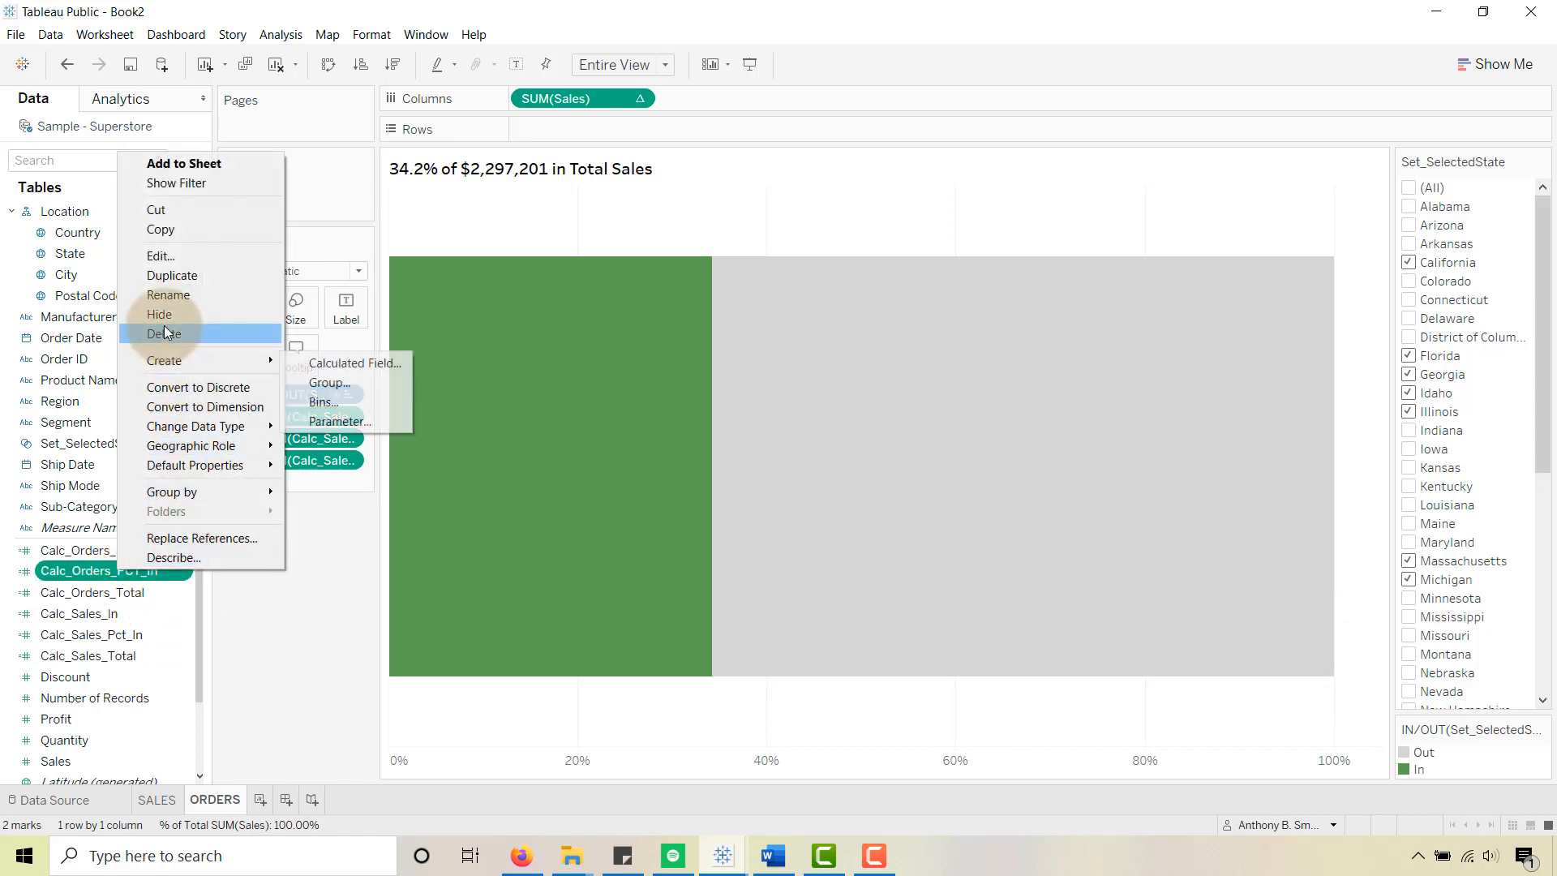
{"action": "left_click", "coordinate": [170, 256]}
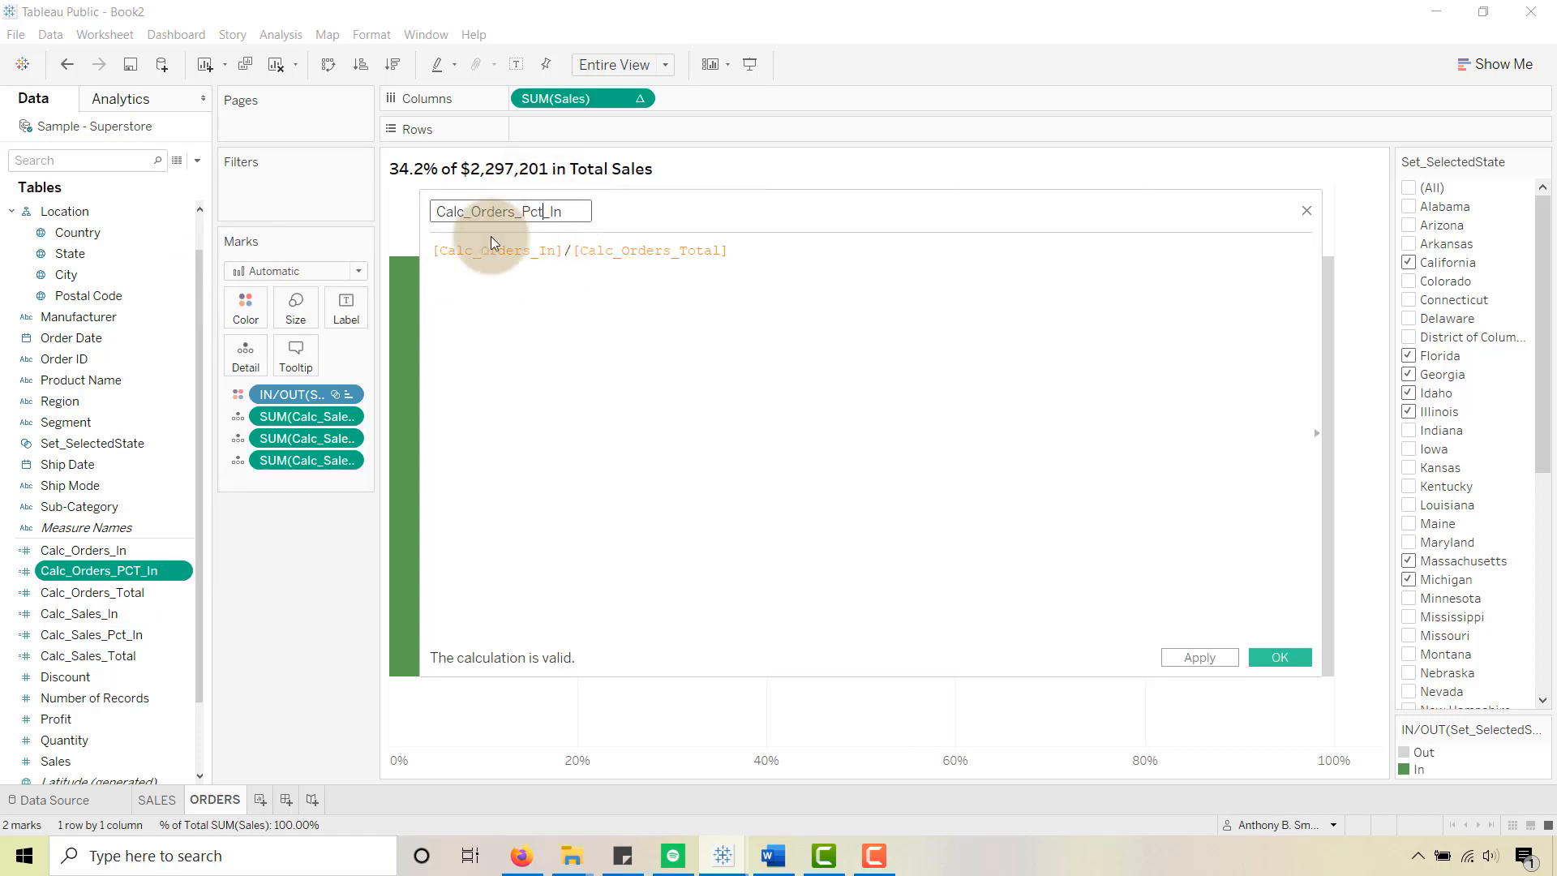
{"action": "left_click", "coordinate": [1273, 659]}
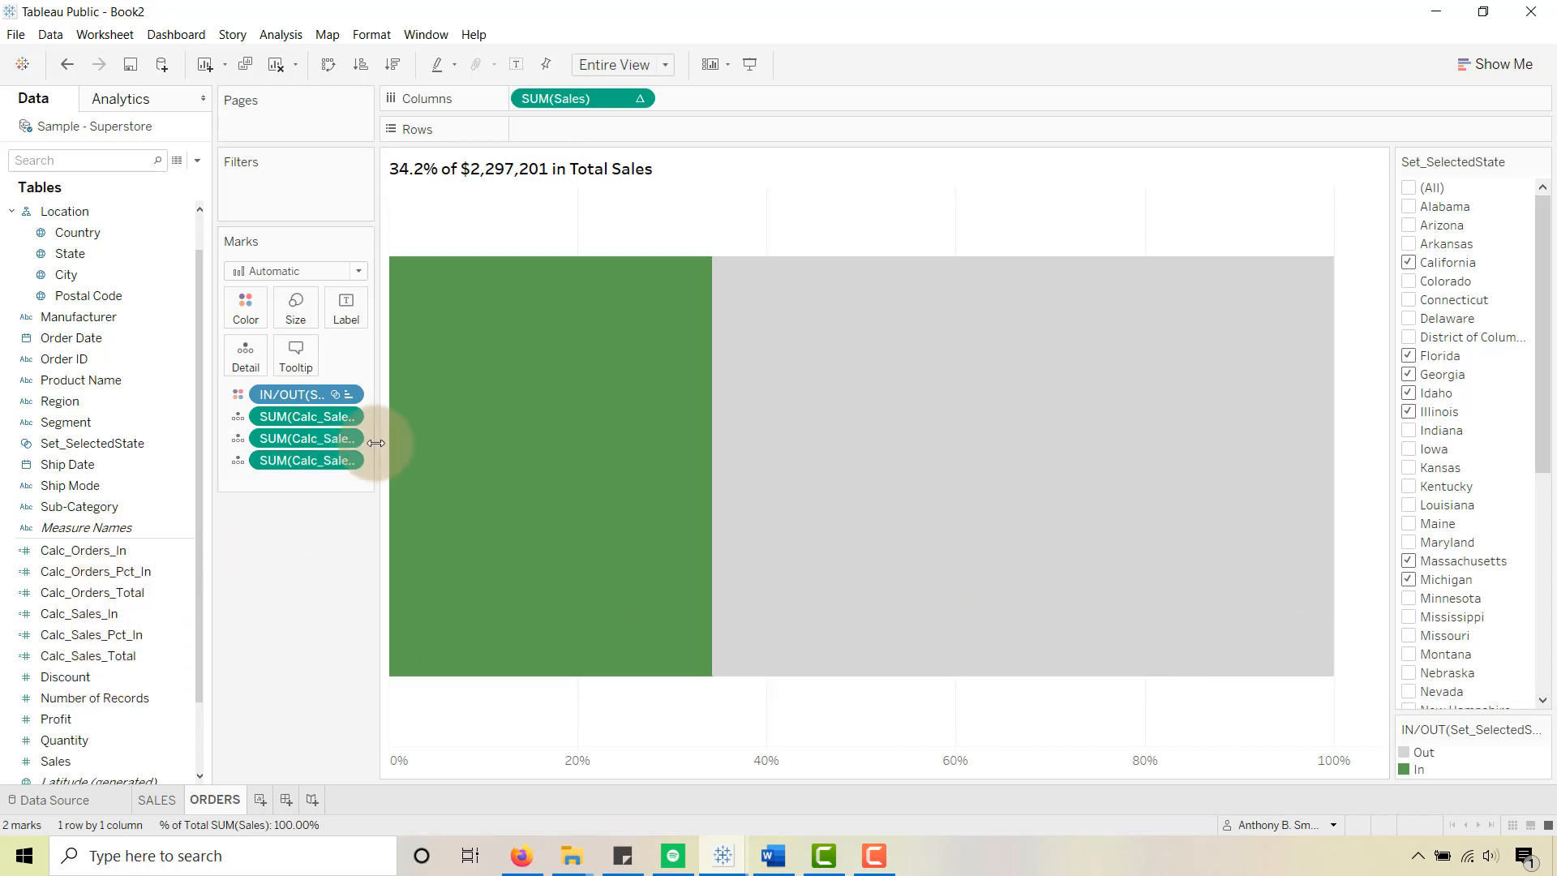
Step: Widen the Marks card and add Calc_Orders_Pct_In, Calc_Orders_In and Calc_Orders_Total to Detail
{"action": "mouse_move", "coordinate": [445, 306]}
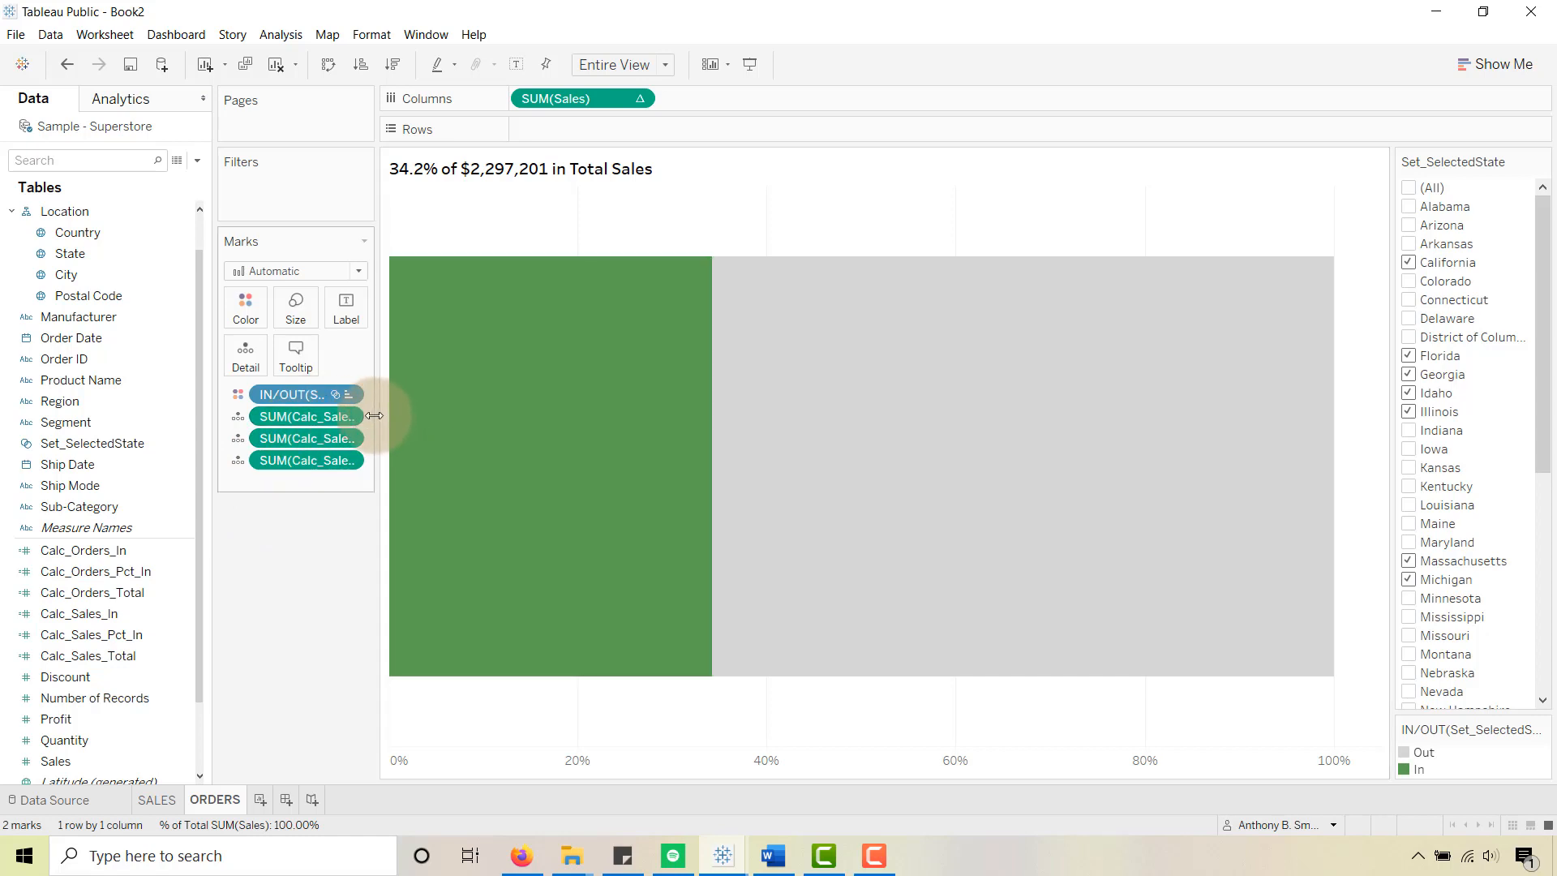
{"action": "left_click_drag", "start_coordinate": [376, 415], "coordinate": [454, 418]}
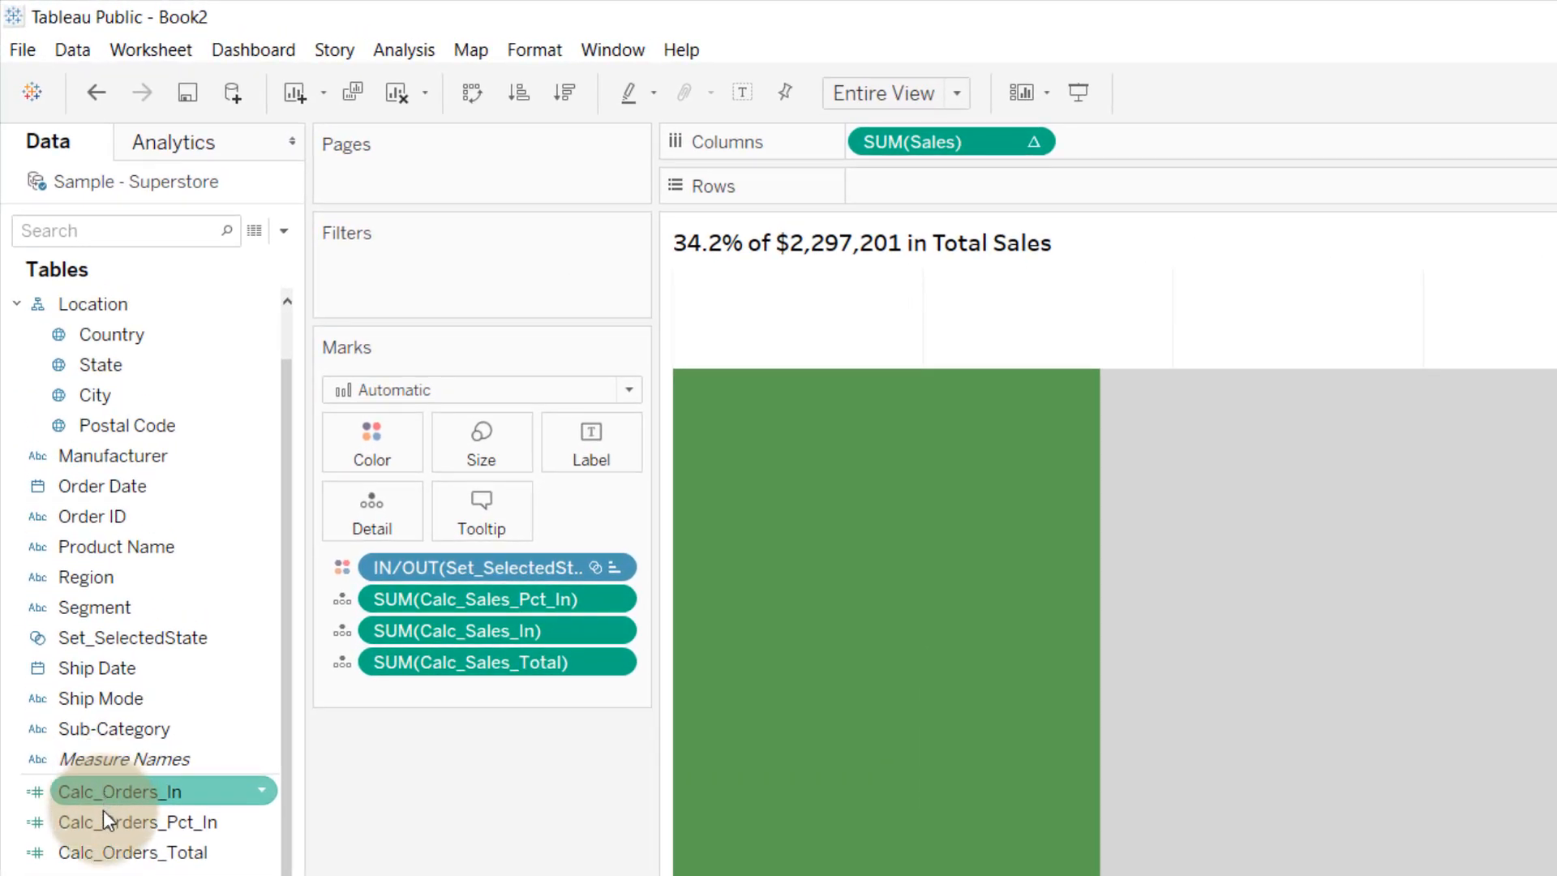
{"action": "left_click_drag", "start_coordinate": [96, 821], "coordinate": [369, 501]}
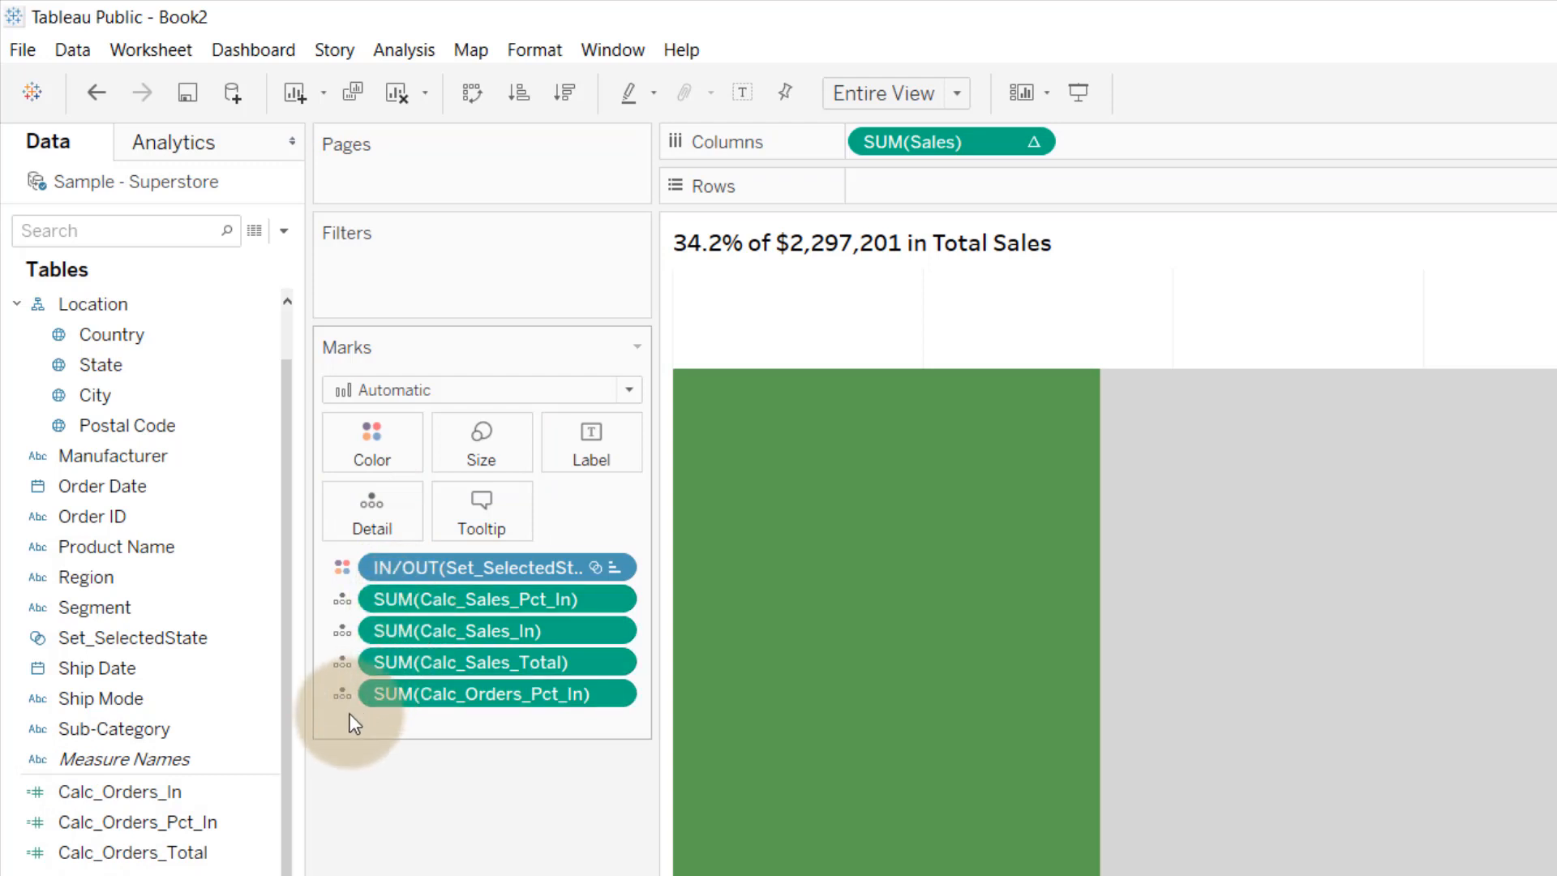
{"action": "left_click_drag", "start_coordinate": [125, 793], "coordinate": [381, 518]}
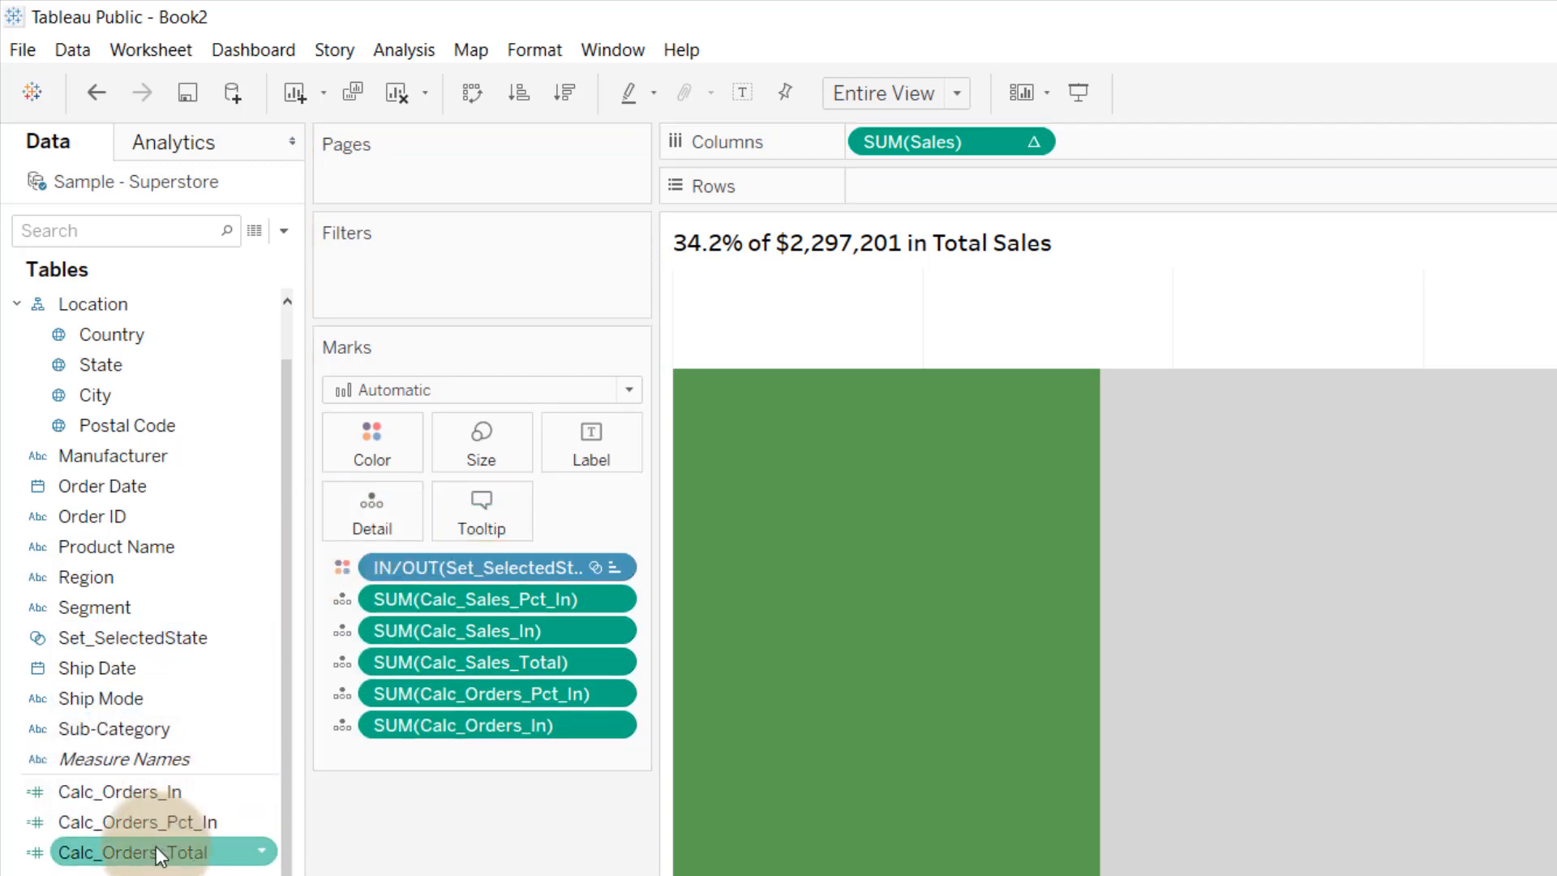
{"action": "left_click_drag", "start_coordinate": [158, 856], "coordinate": [379, 507]}
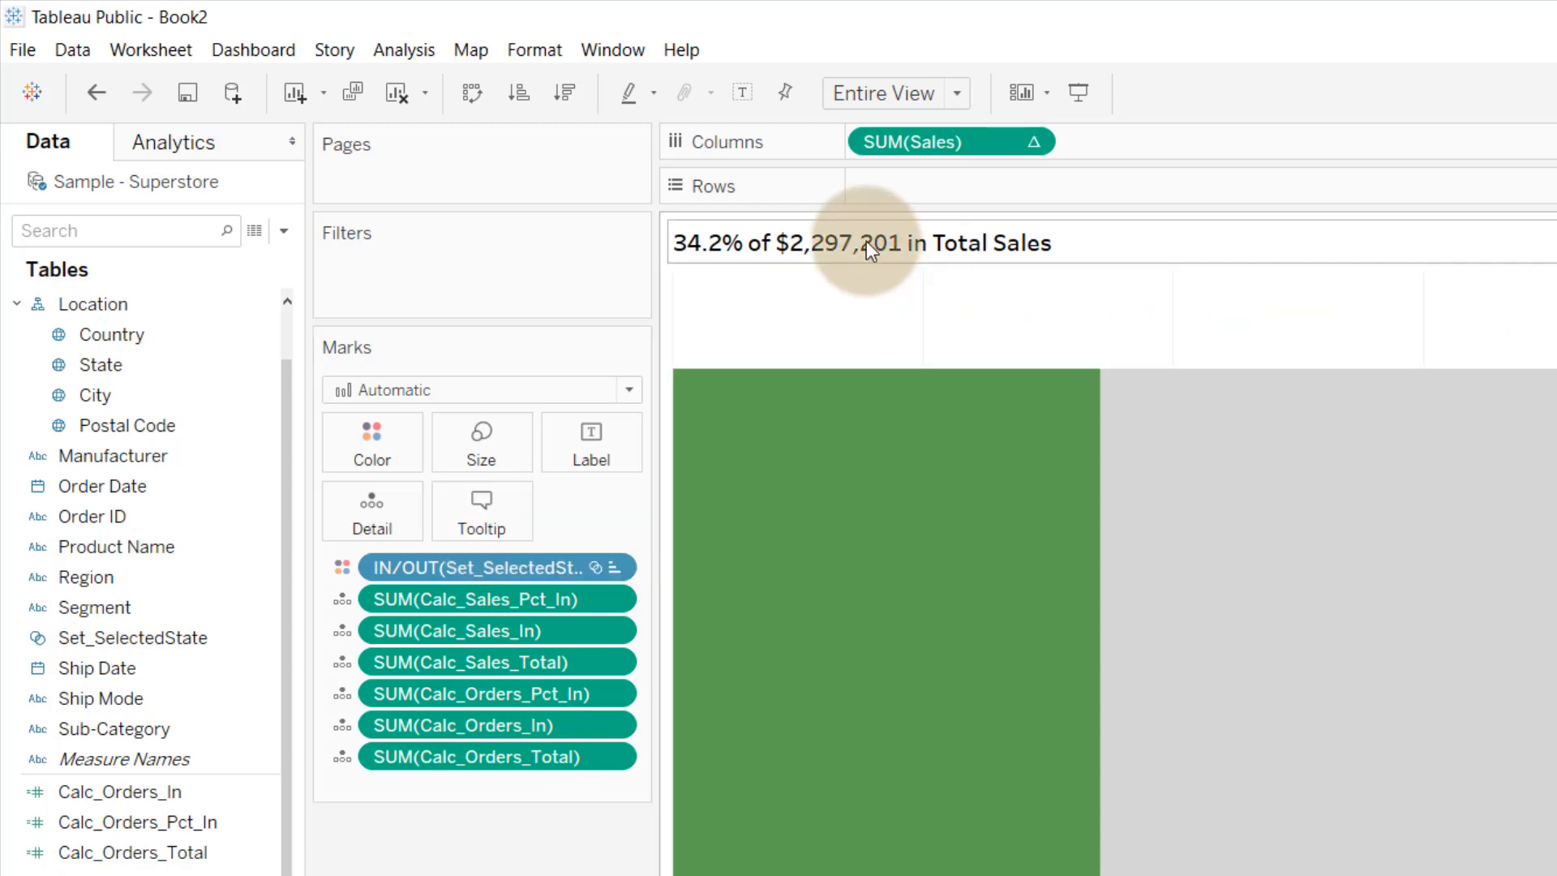
Step: Open the sheet title for editing and replace its sales percentage field with SUM(Calc_Orders_Pct_In)
{"action": "double_click", "coordinate": [1101, 233]}
{"action": "left_click", "coordinate": [862, 476]}
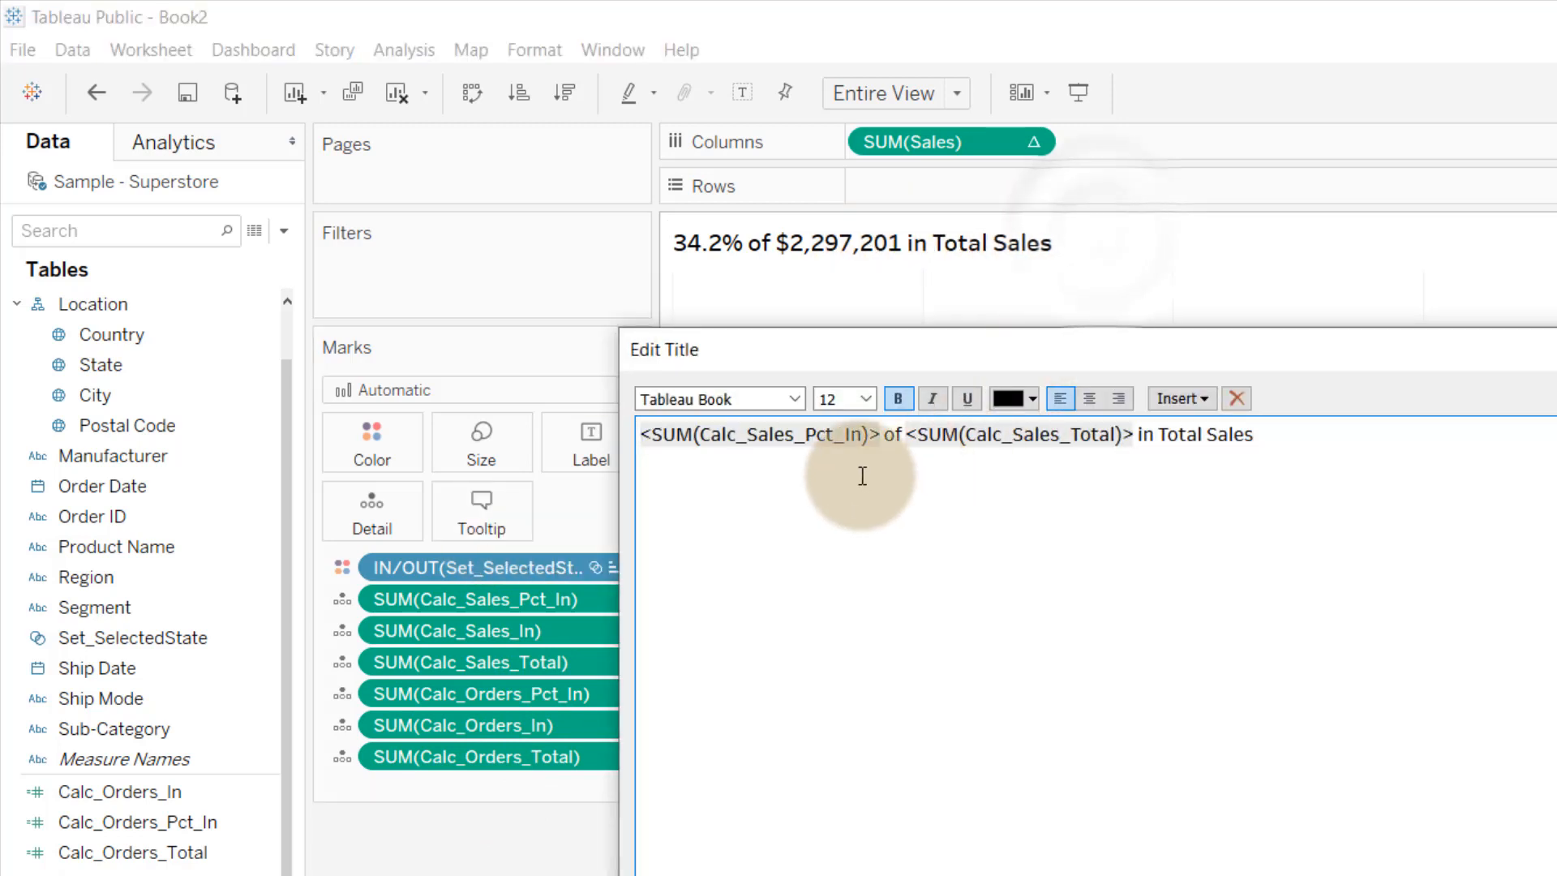
{"action": "left_click_drag", "start_coordinate": [649, 432], "coordinate": [760, 434]}
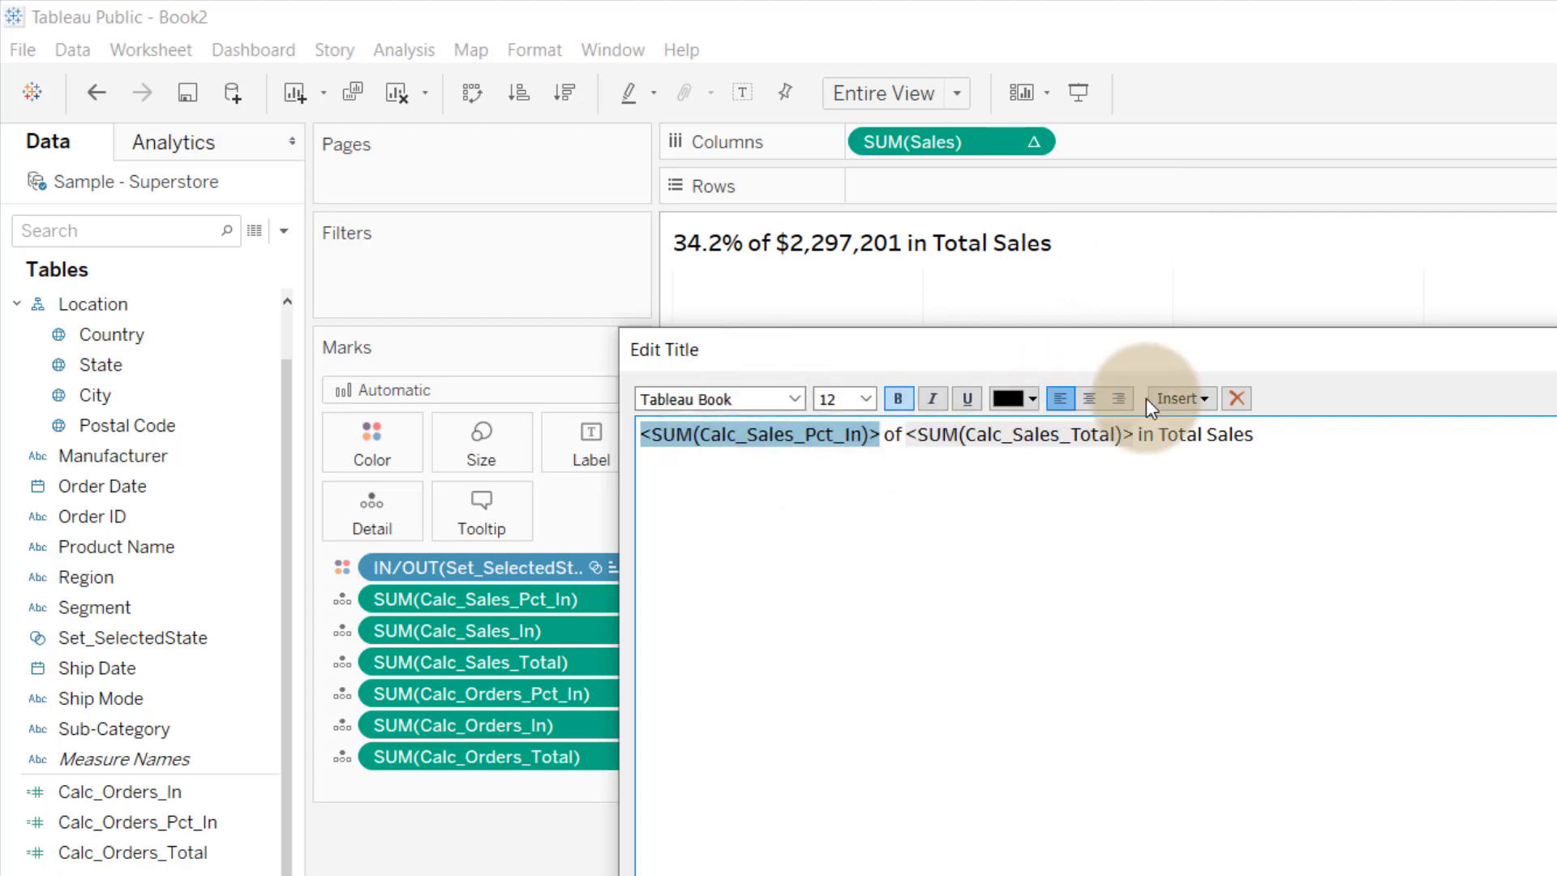
{"action": "left_click", "coordinate": [1205, 398]}
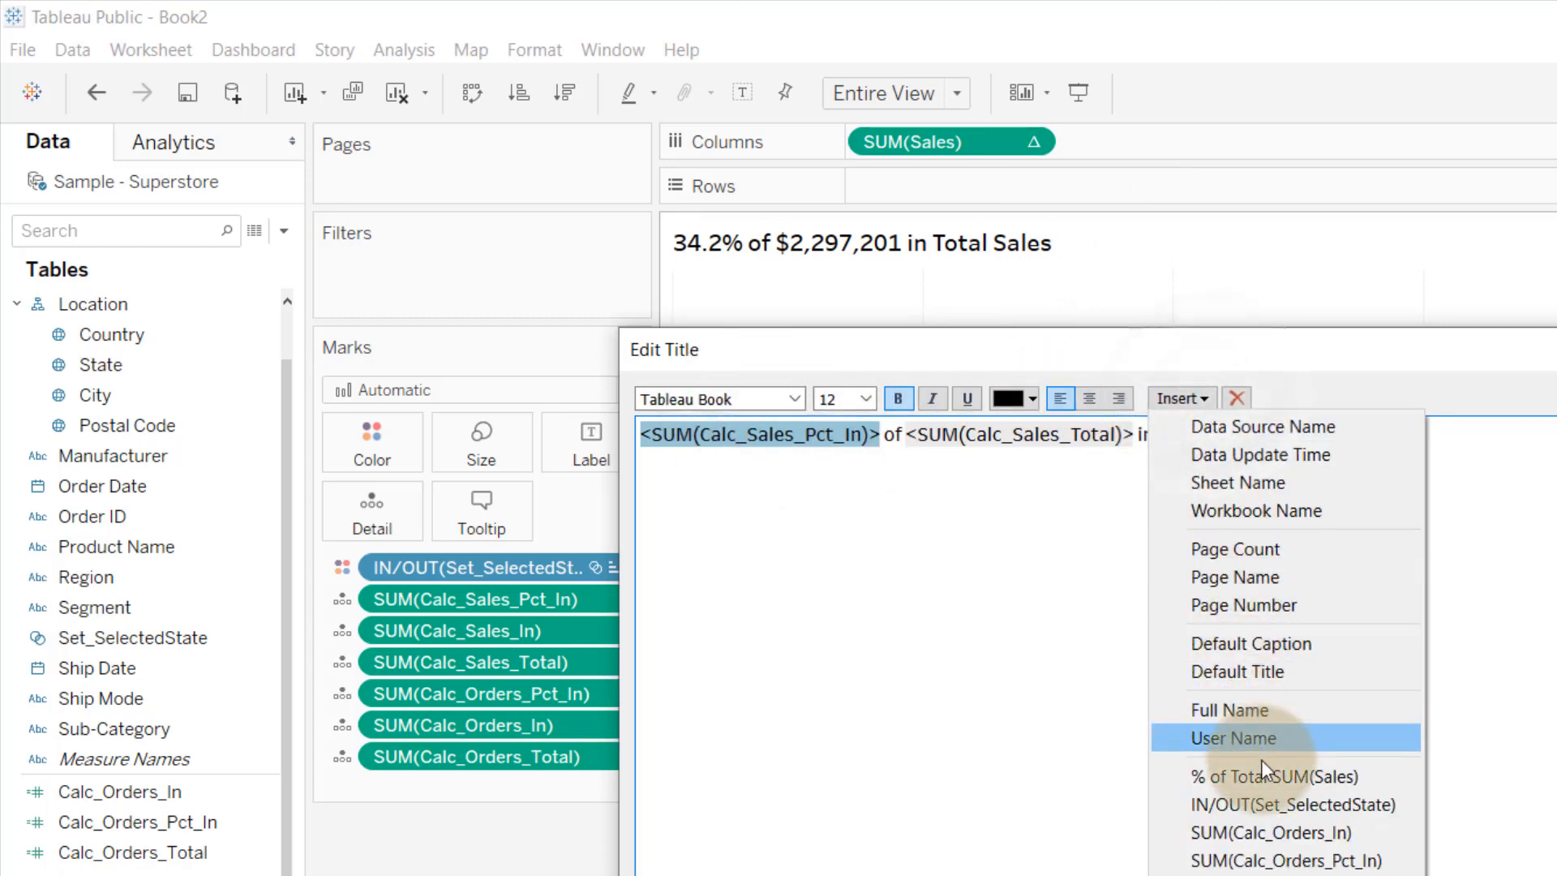
{"action": "left_click", "coordinate": [1259, 865]}
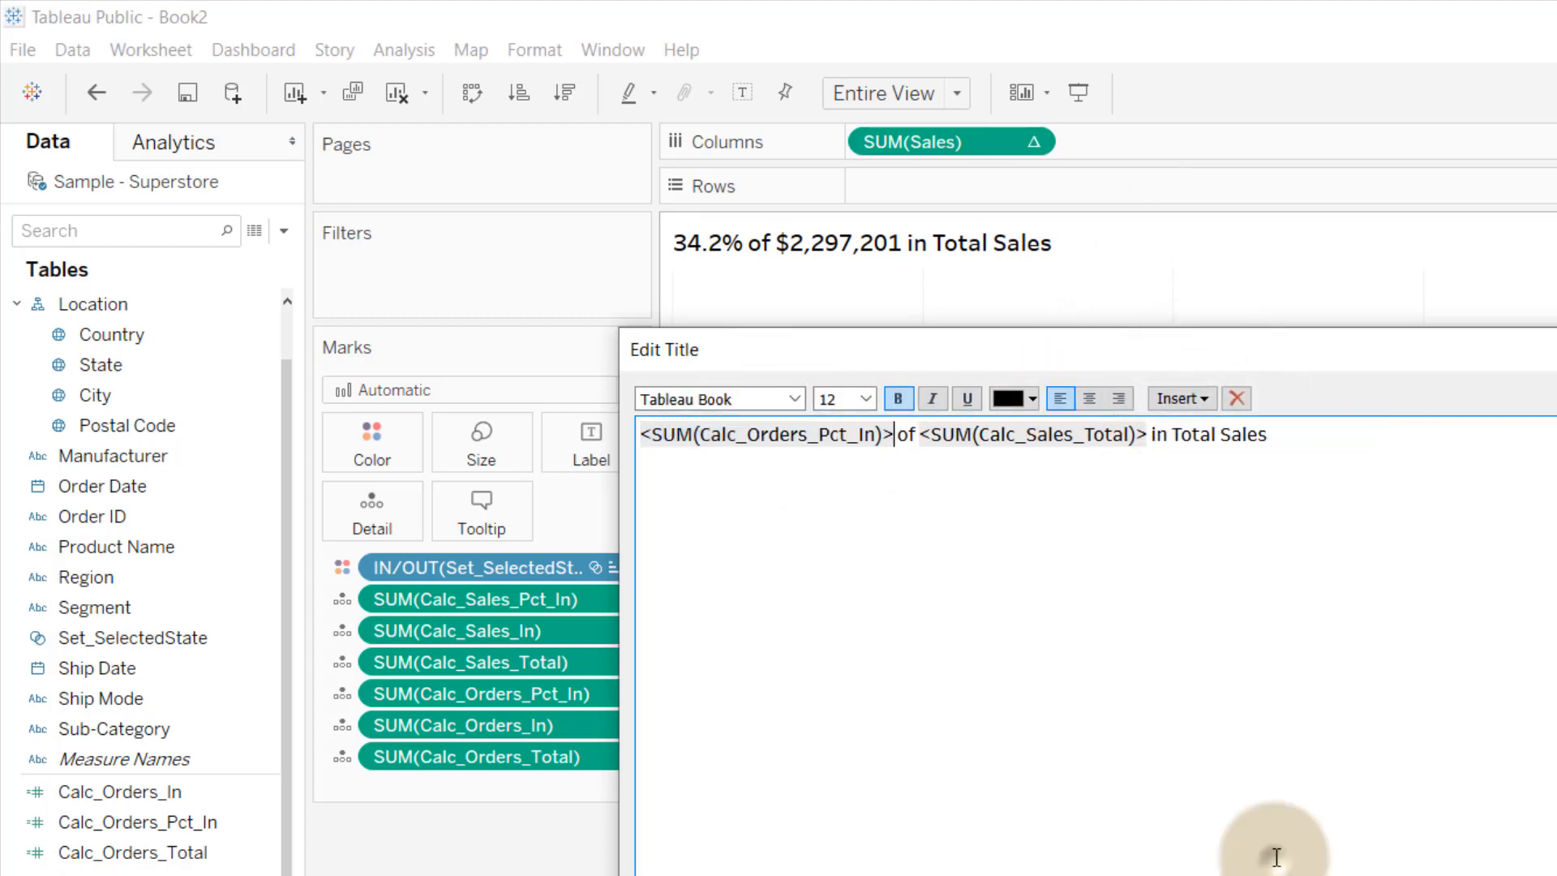
Step: Replace the Calc_Sales_Total field in the ORDERS sheet title with SUM(Calc_Orders_Total) and apply the title
{"action": "double_click", "coordinate": [1010, 446]}
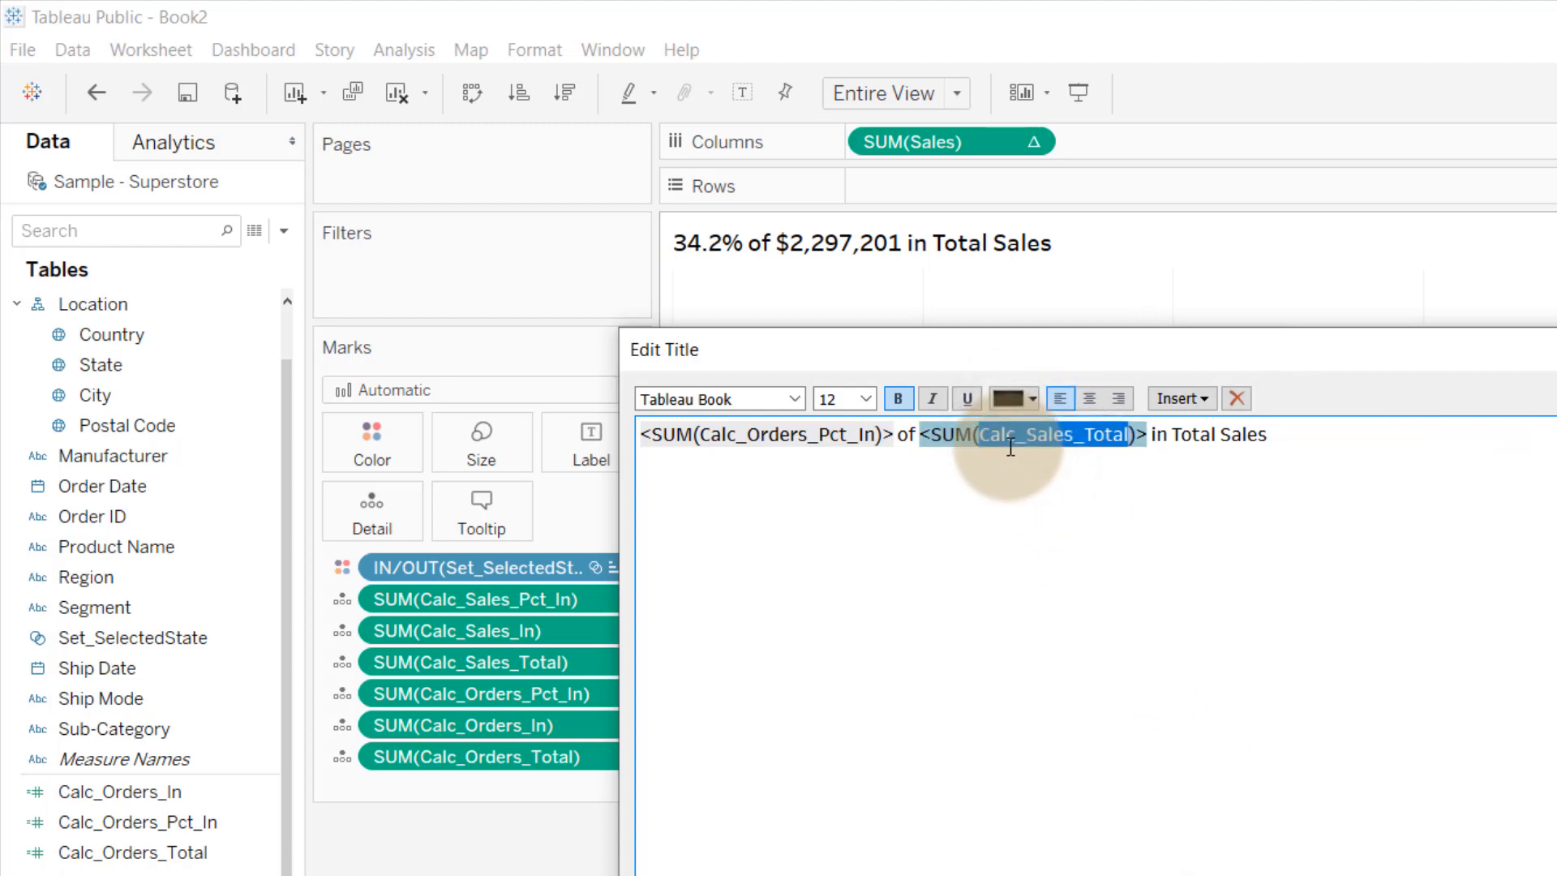
{"action": "left_click", "coordinate": [1200, 396]}
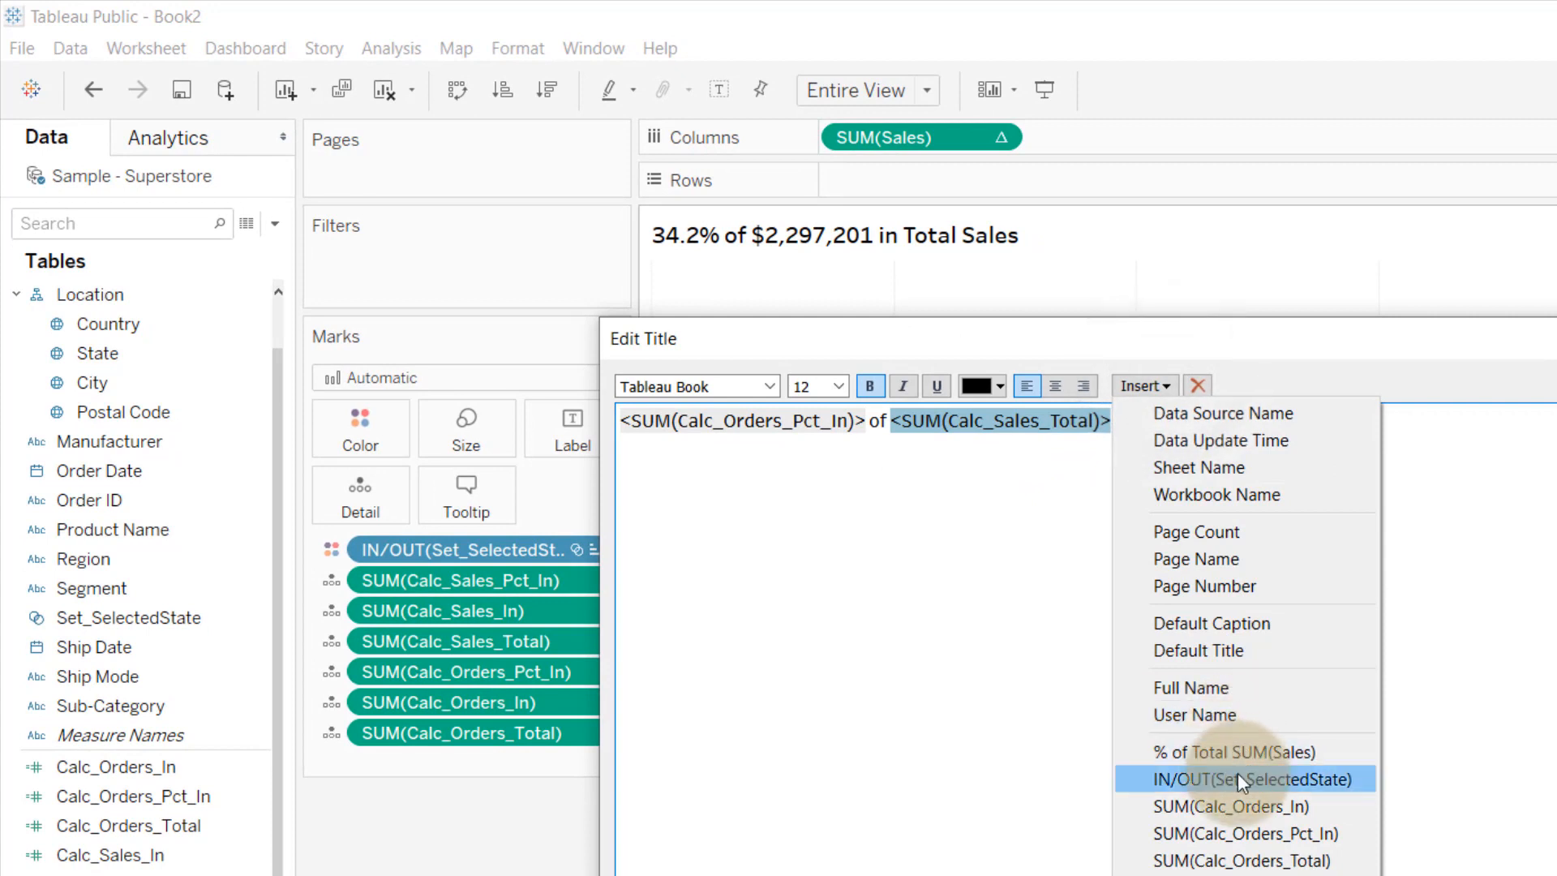
{"action": "left_click", "coordinate": [1246, 861]}
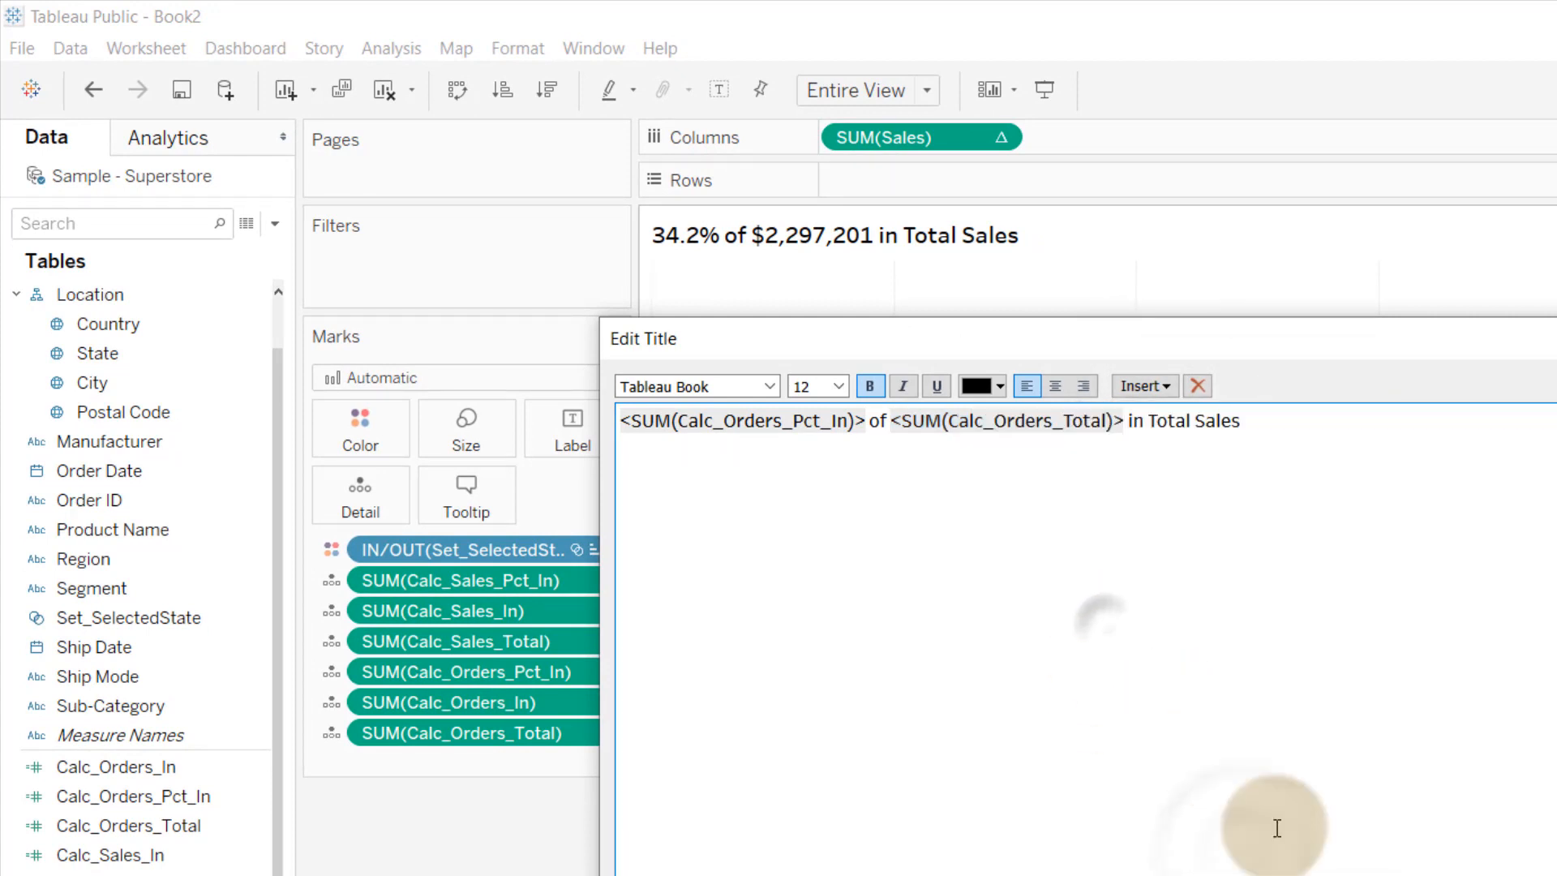
{"action": "left_click", "coordinate": [1540, 872]}
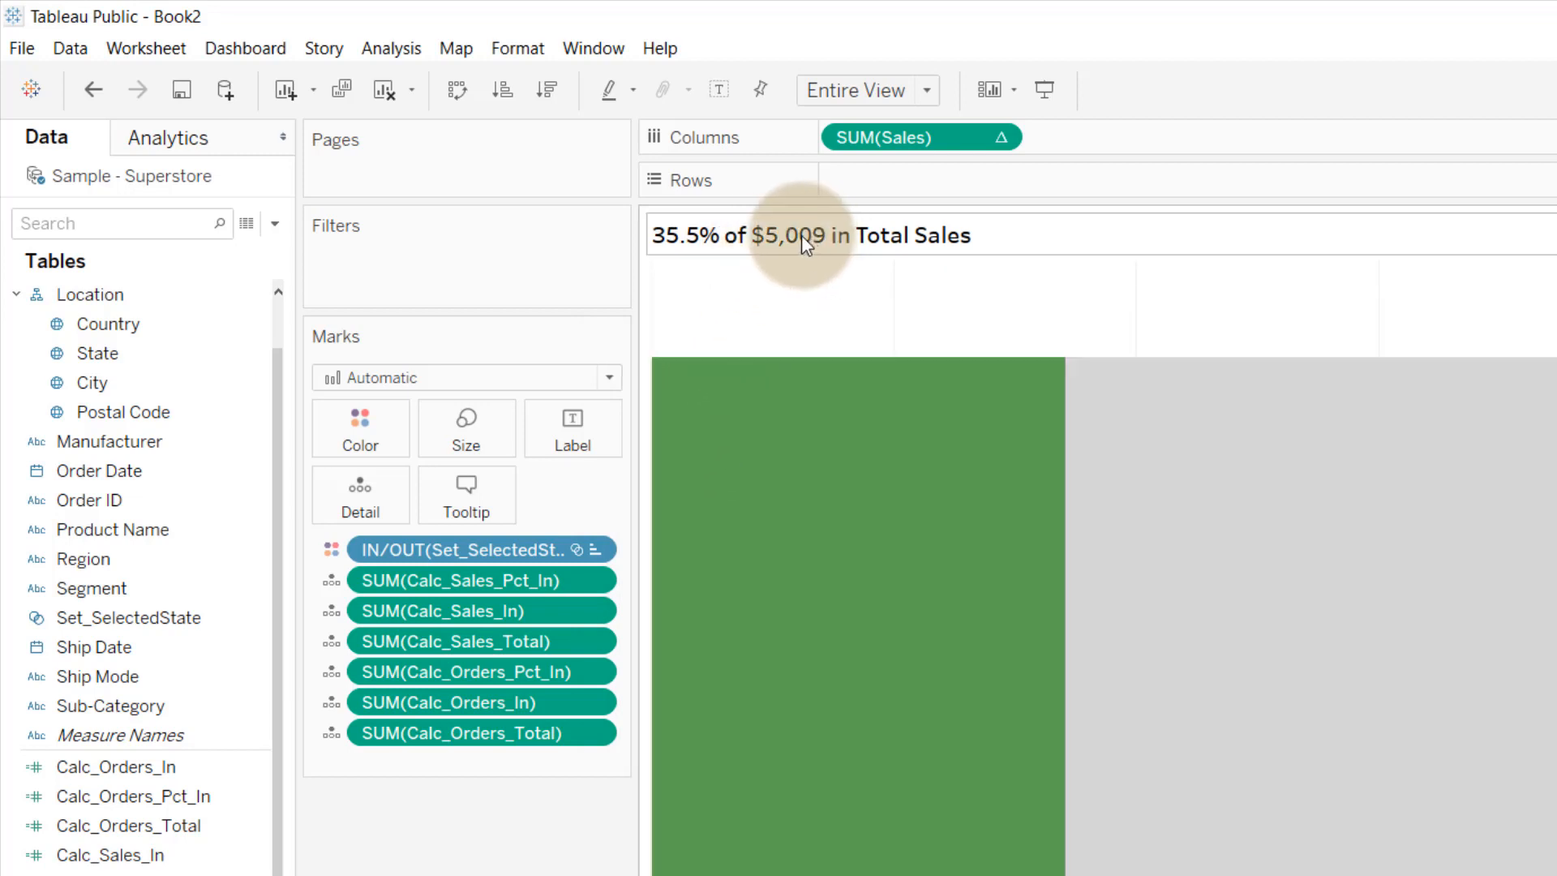
Step: Change the ending of the sheet title to "in Total Orders" and apply it
{"action": "double_click", "coordinate": [911, 235]}
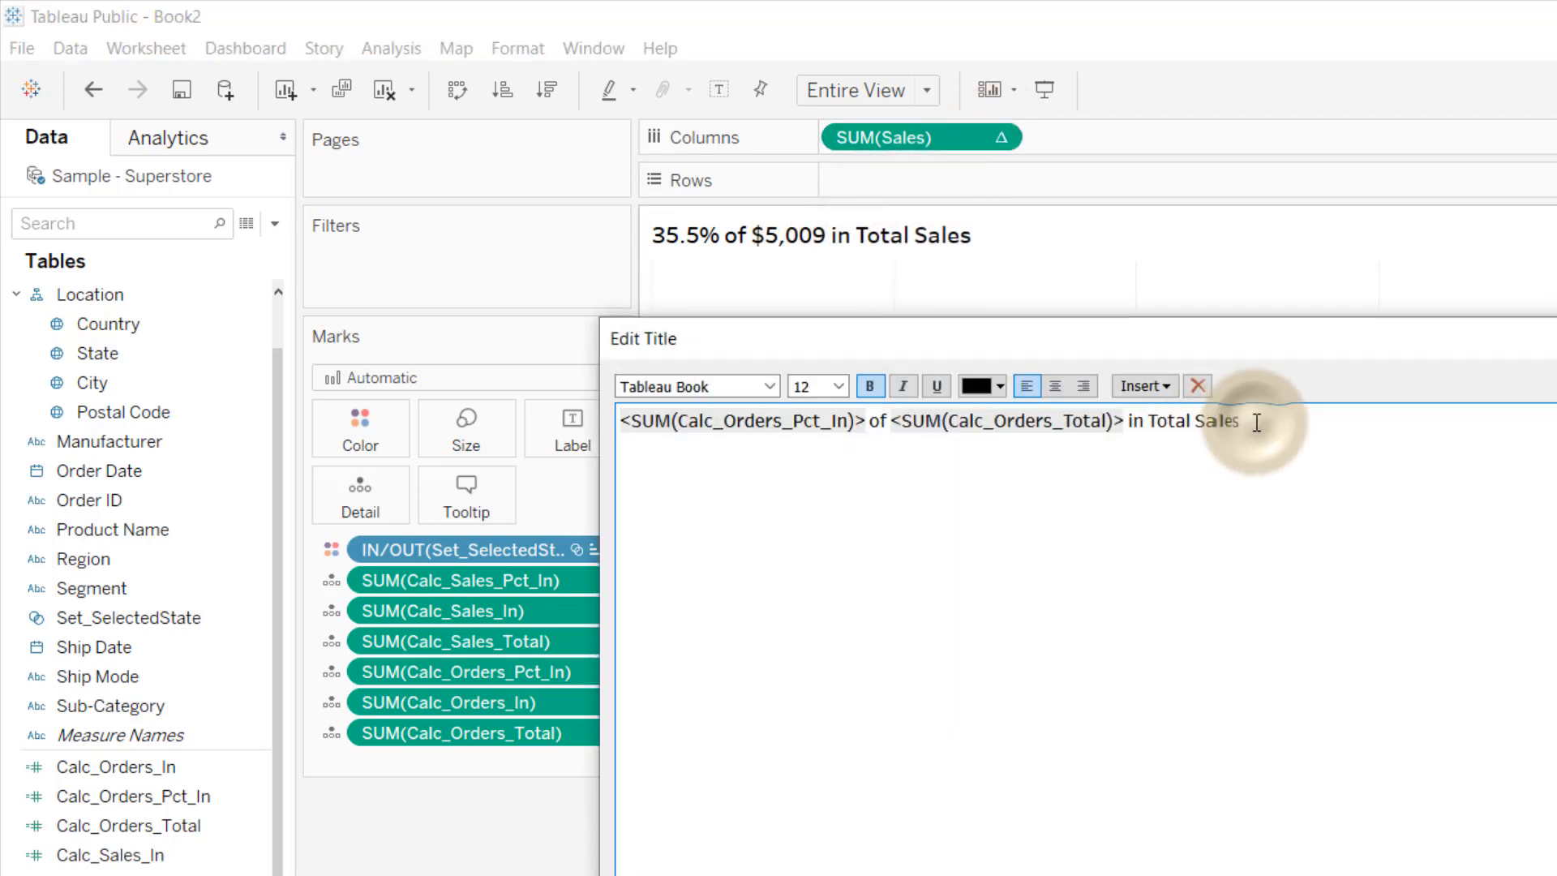
{"action": "left_click", "coordinate": [1256, 423]}
{"action": "key", "text": "BackSpace"}
{"action": "key", "text": "BackSpace"}
{"action": "key", "text": "BackSpace"}
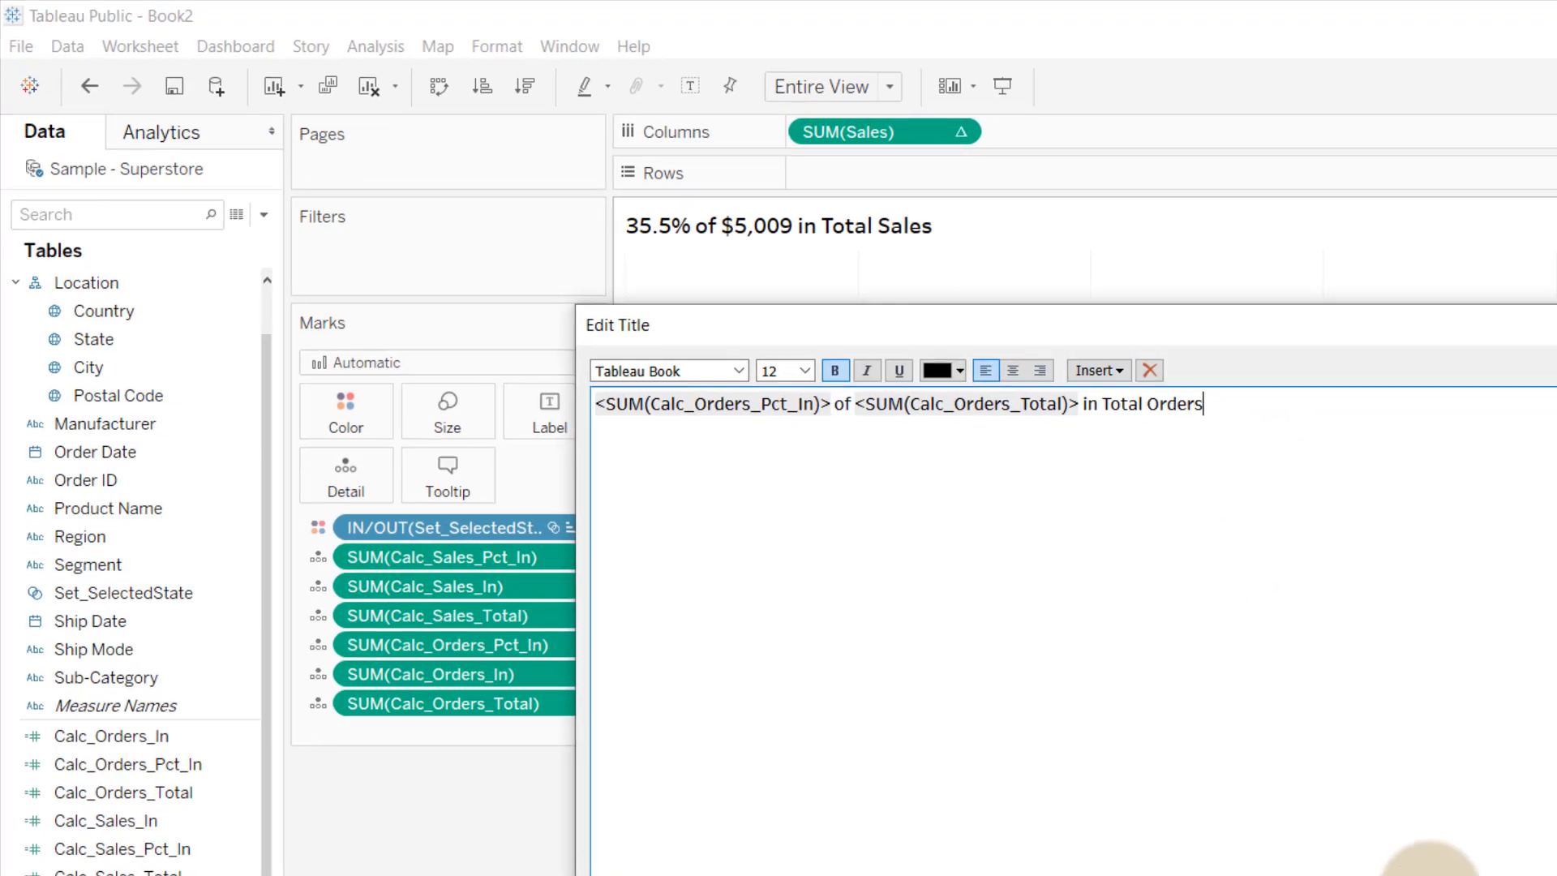
{"action": "left_click", "coordinate": [1157, 754]}
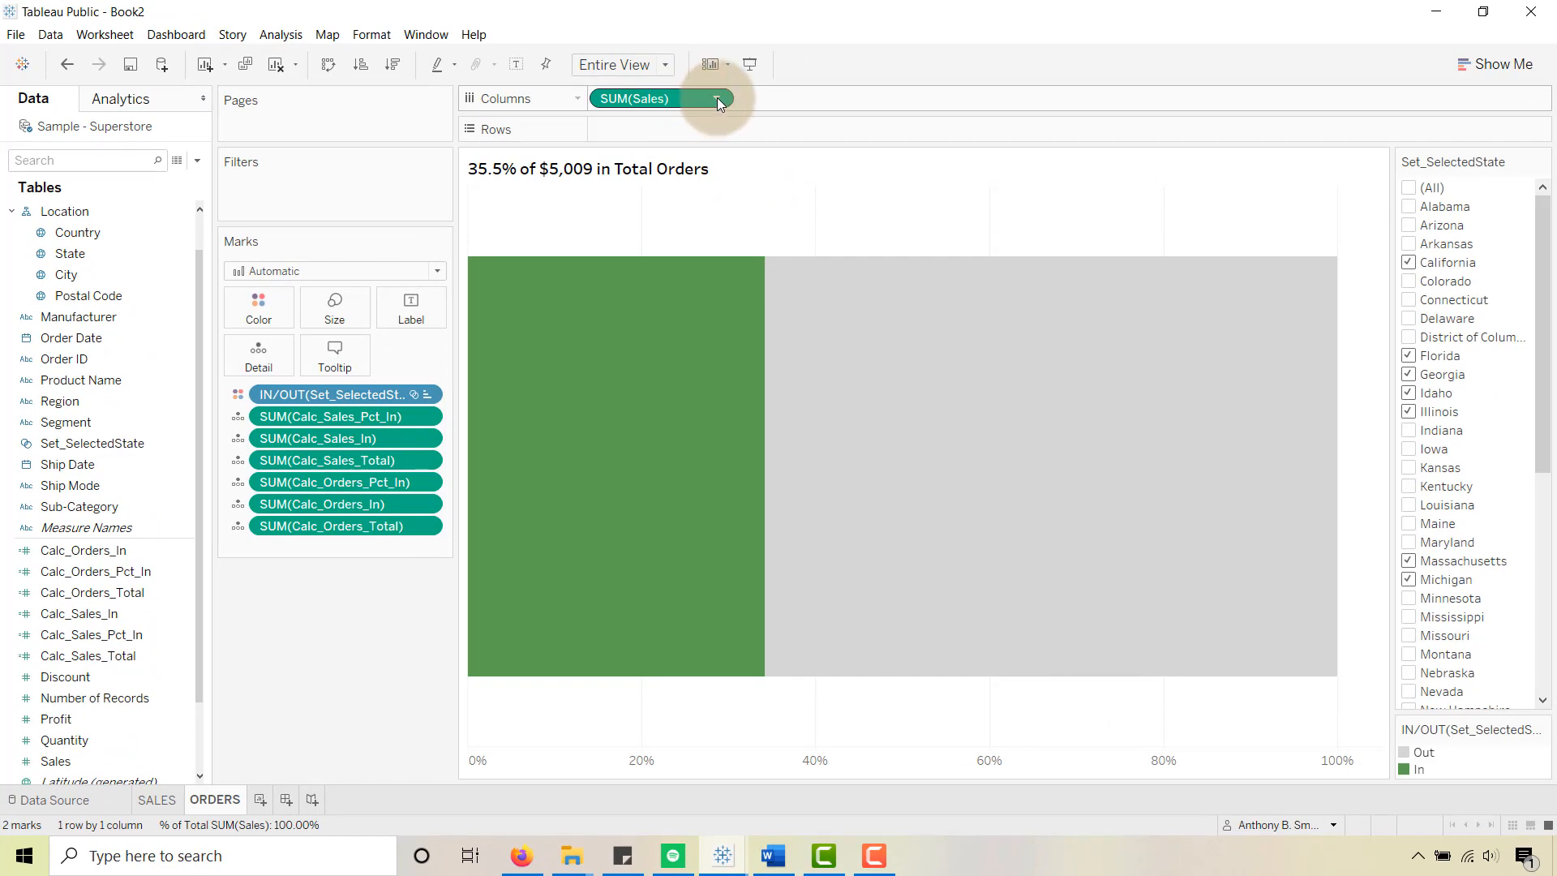
{"action": "mouse_move", "coordinate": [716, 100]}
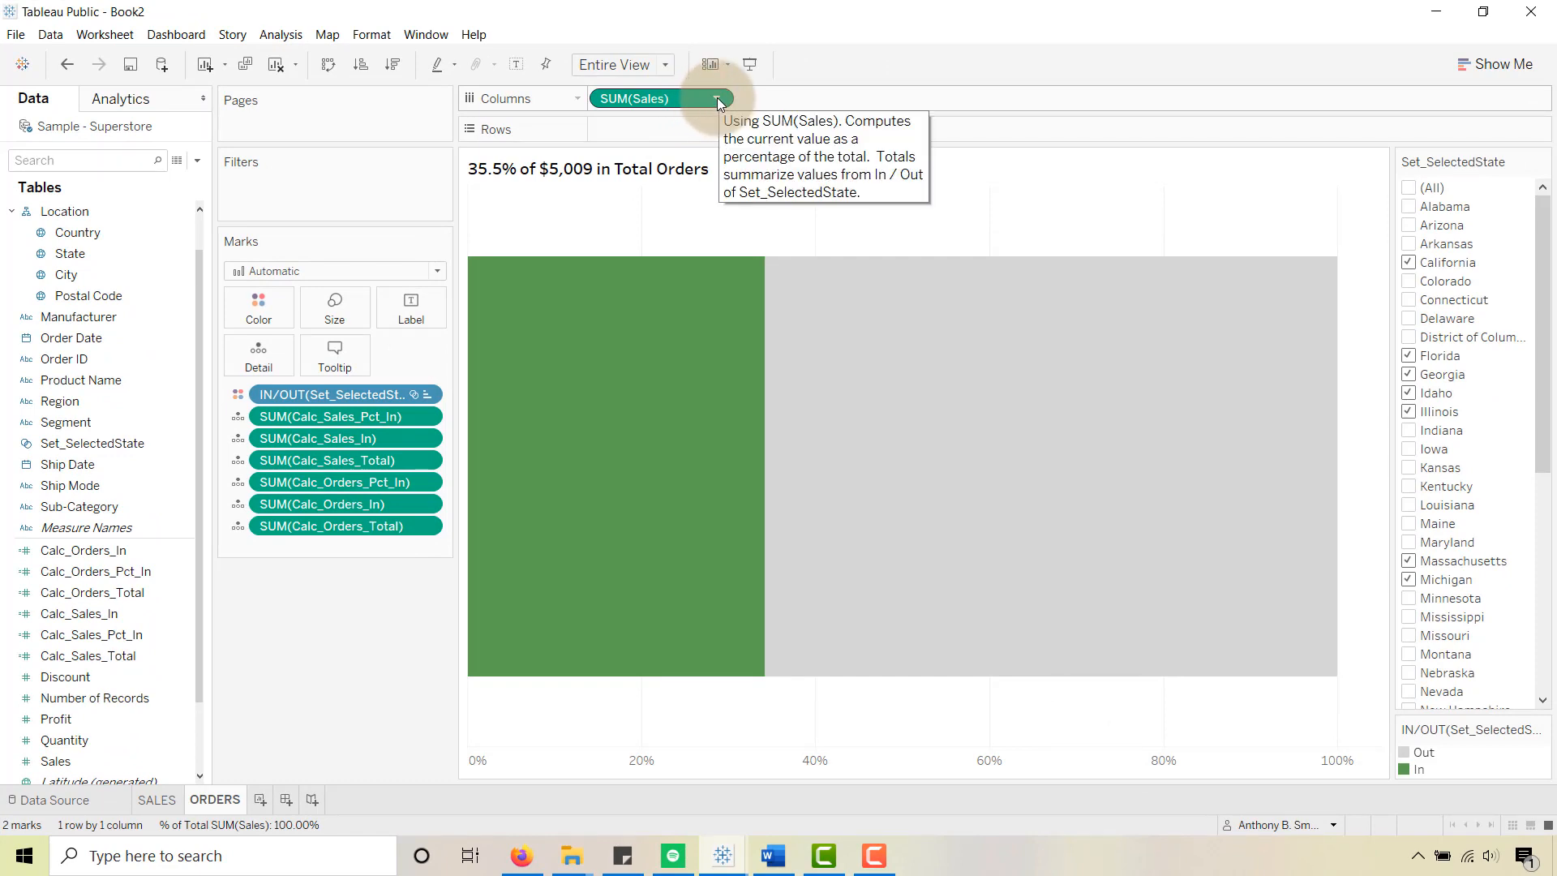
{"action": "double_click", "coordinate": [629, 98]}
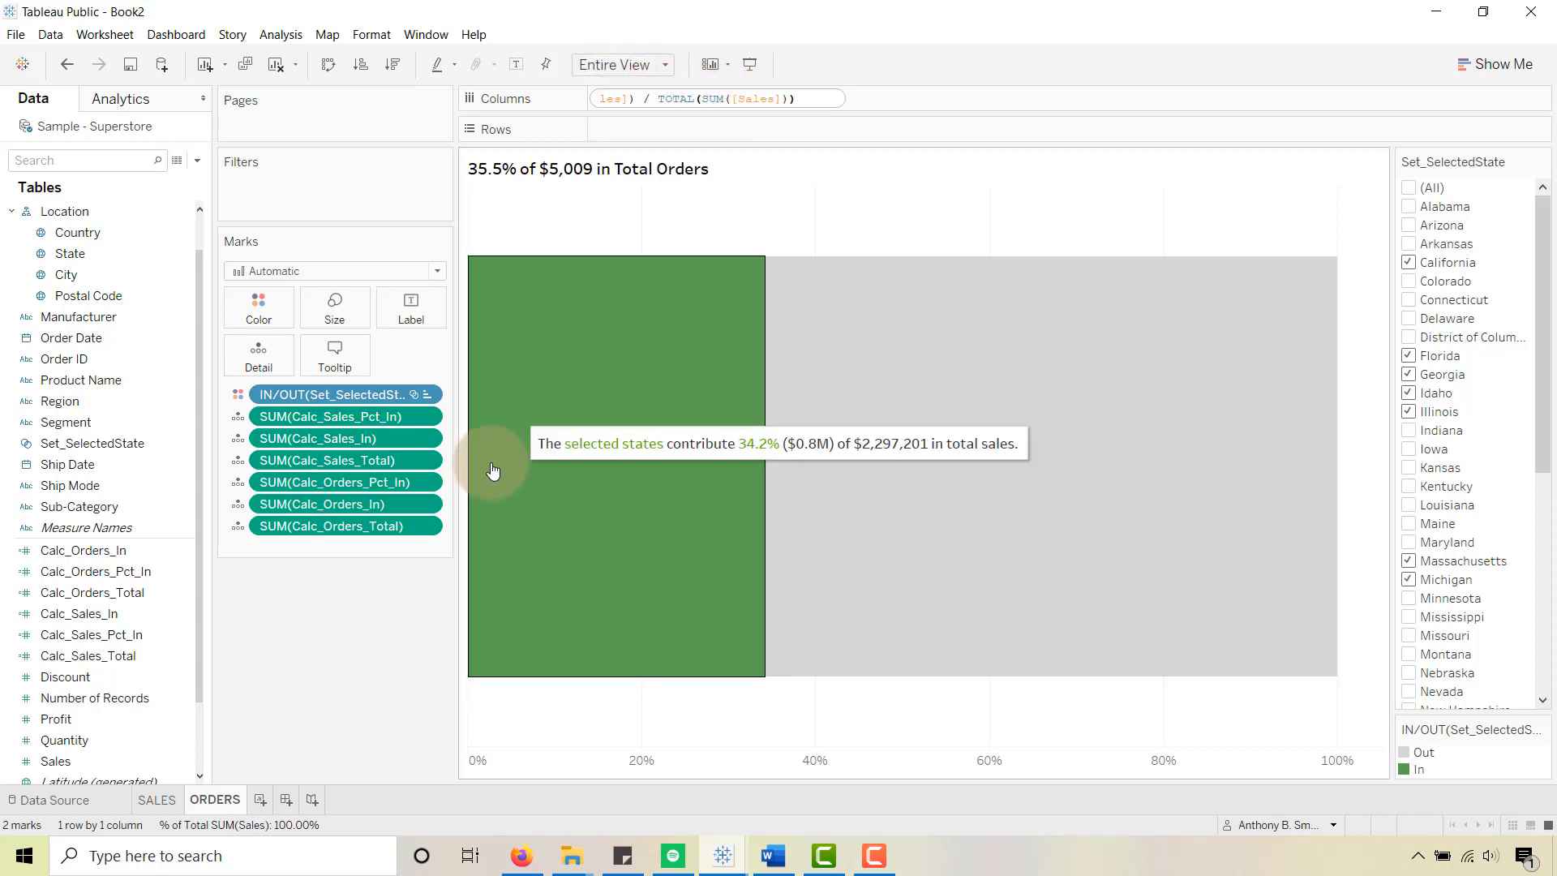
{"action": "left_click", "coordinate": [364, 618]}
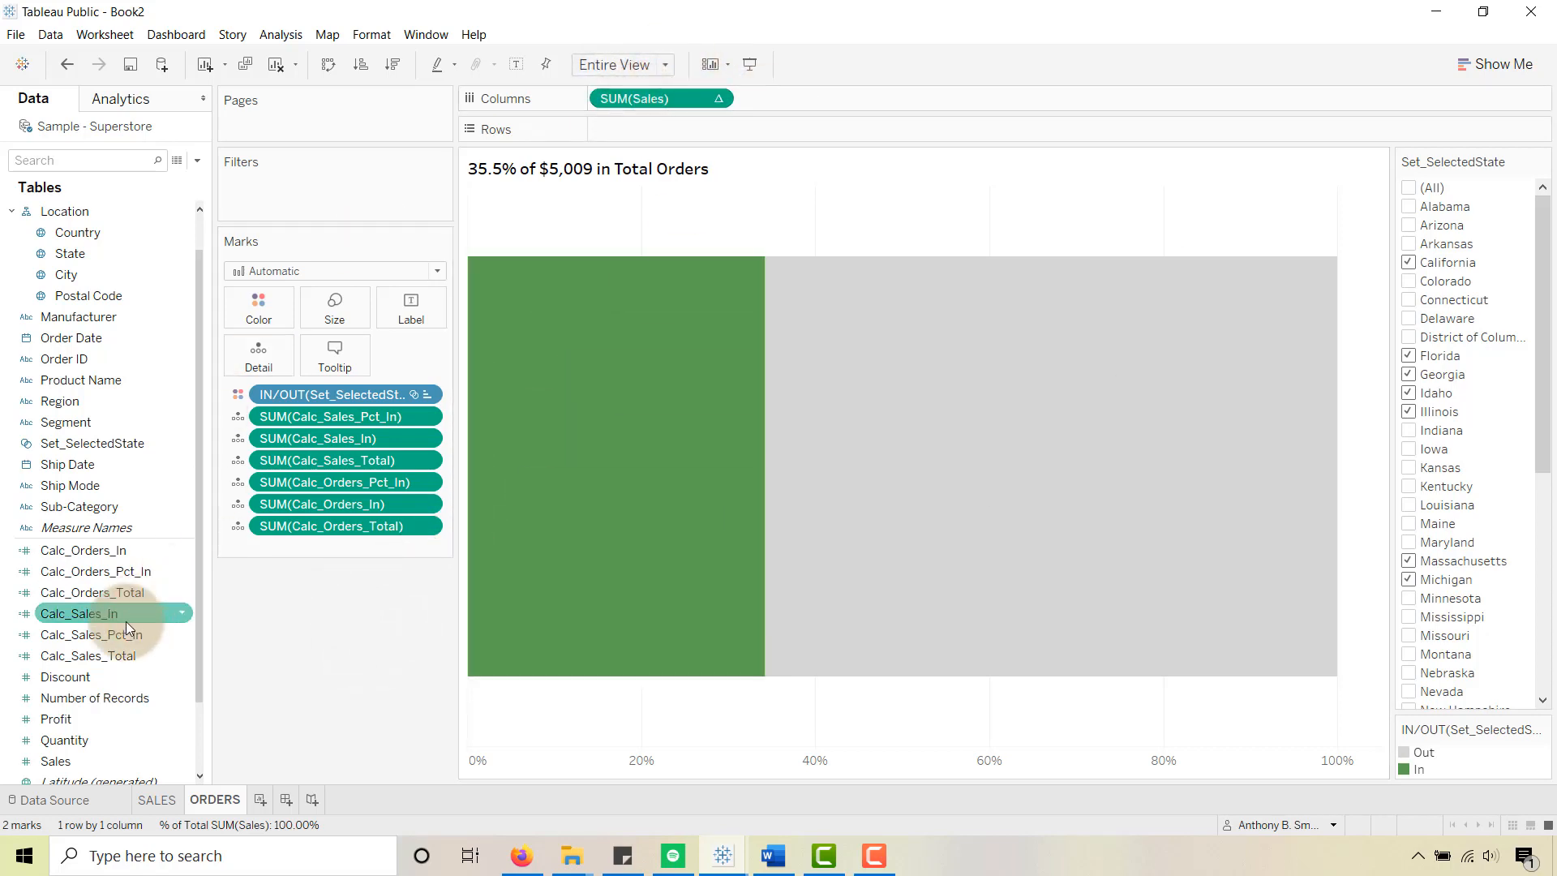
{"action": "left_click", "coordinate": [76, 657]}
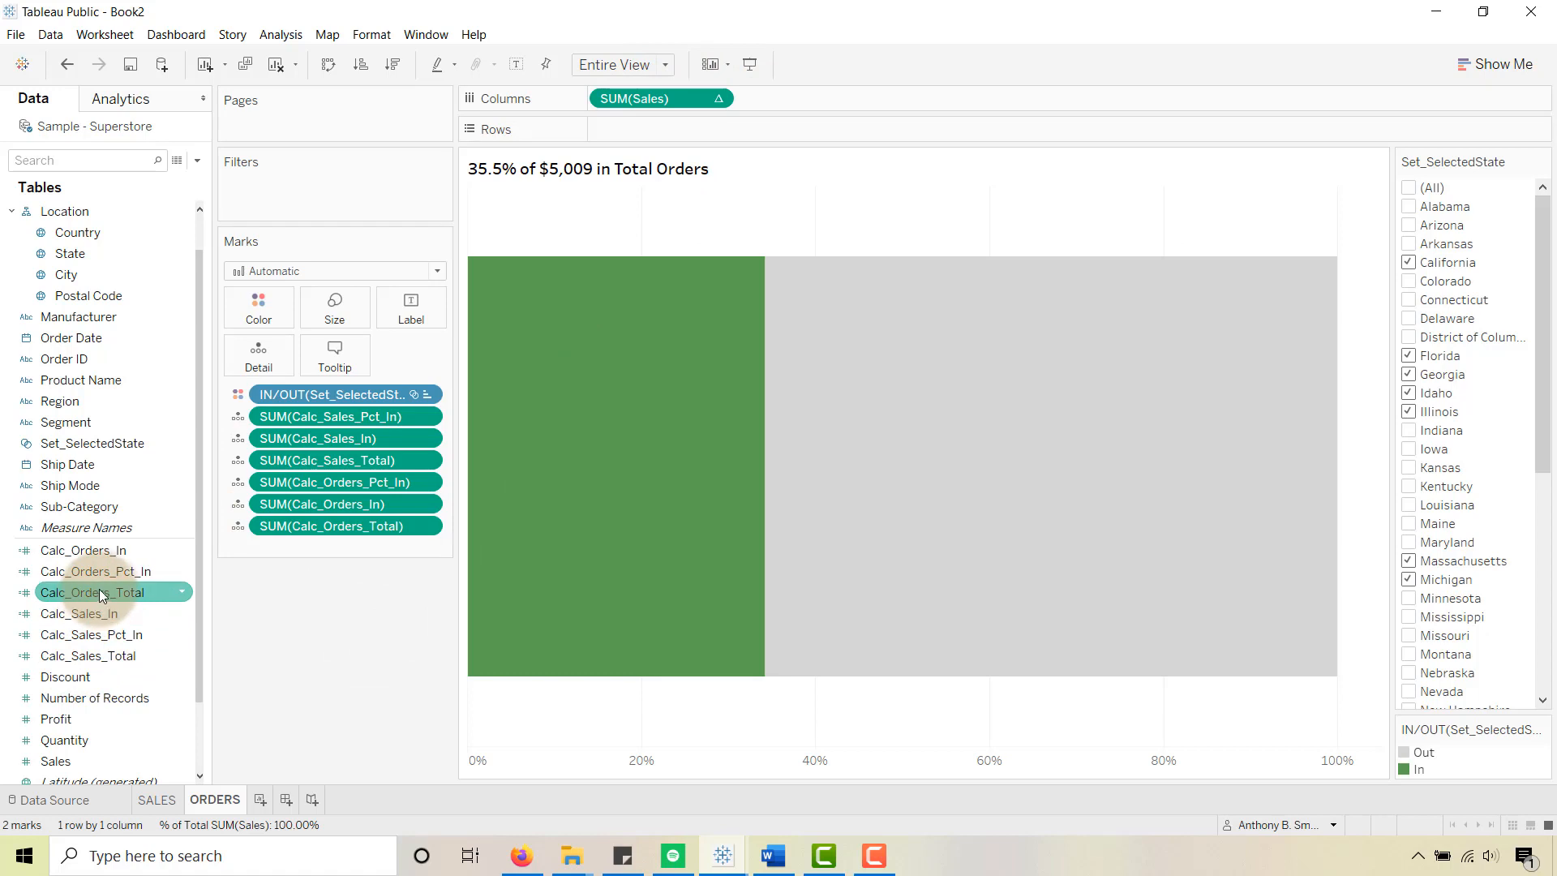
Step: Add Order ID with all its members to Columns and remove SUM(Sales) from there
{"action": "left_click_drag", "start_coordinate": [73, 361], "coordinate": [789, 104]}
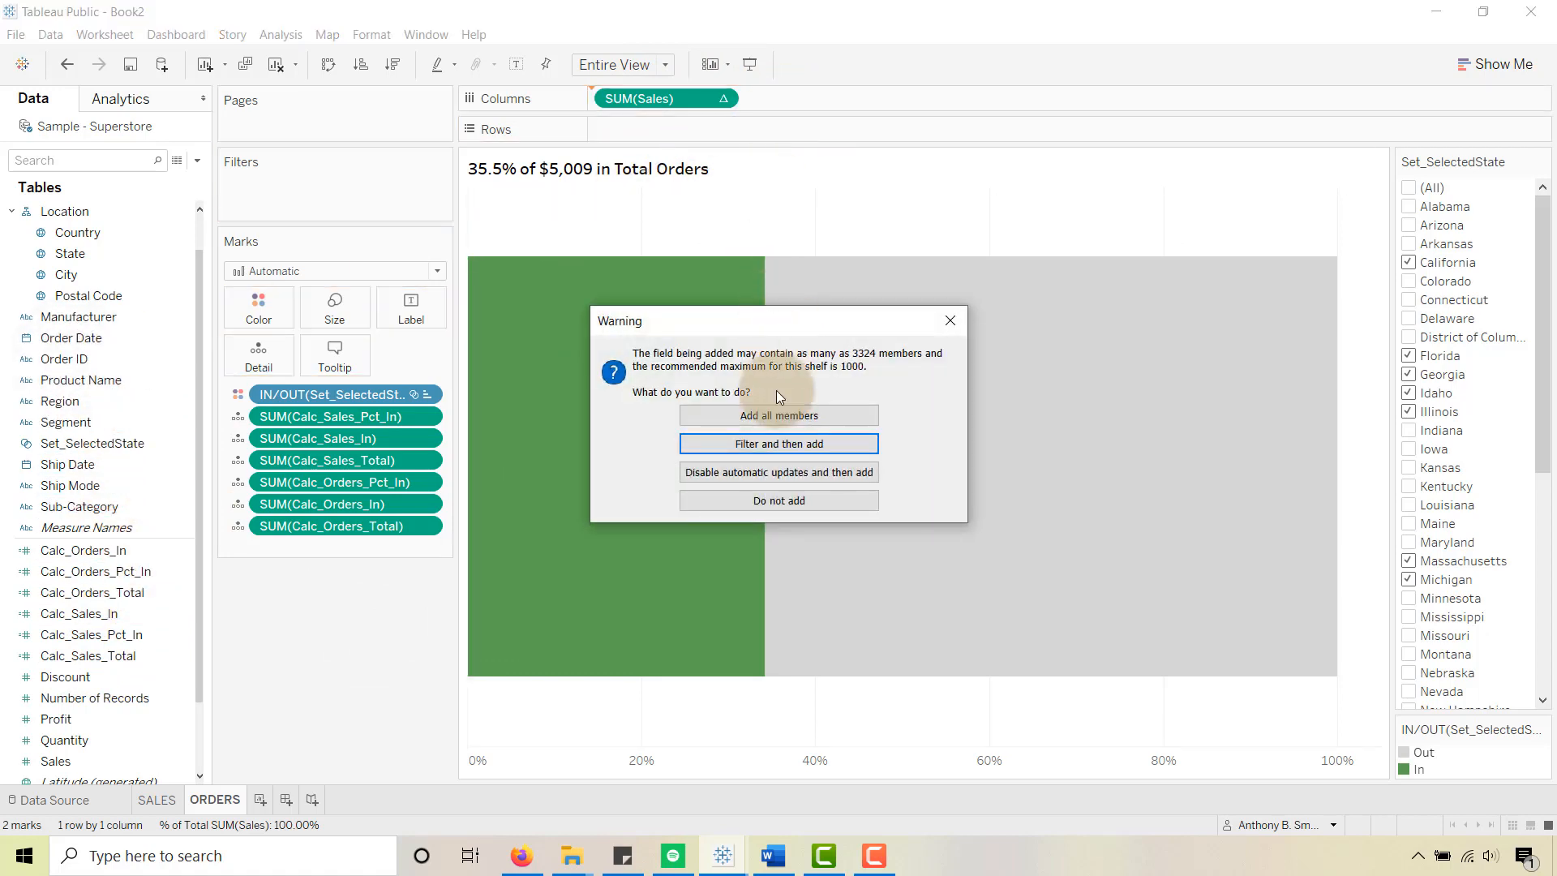
{"action": "left_click", "coordinate": [765, 420]}
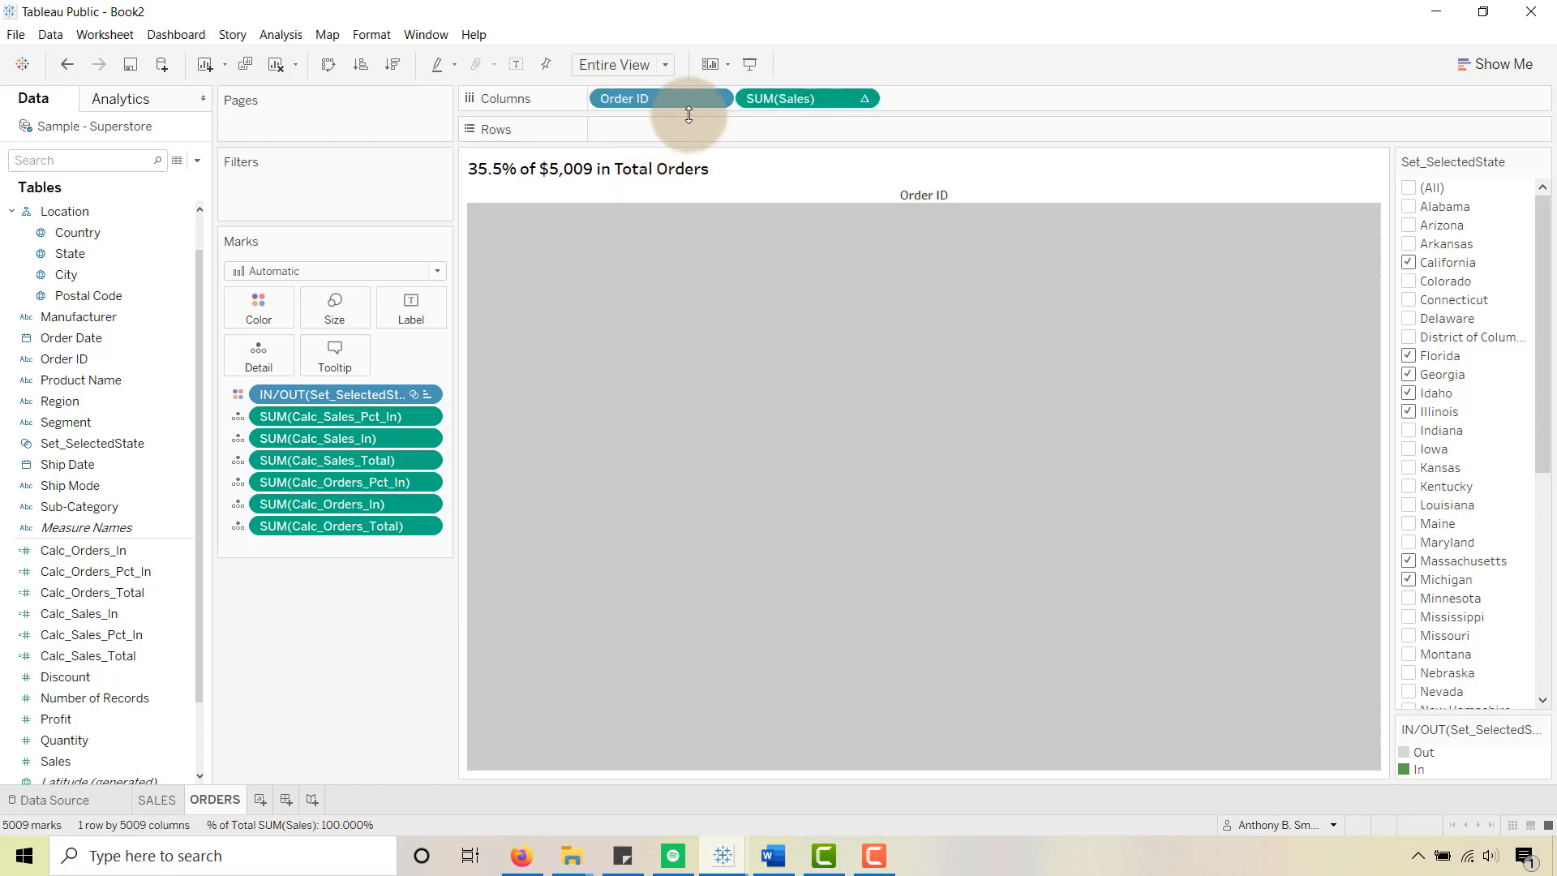
{"action": "left_click", "coordinate": [715, 95]}
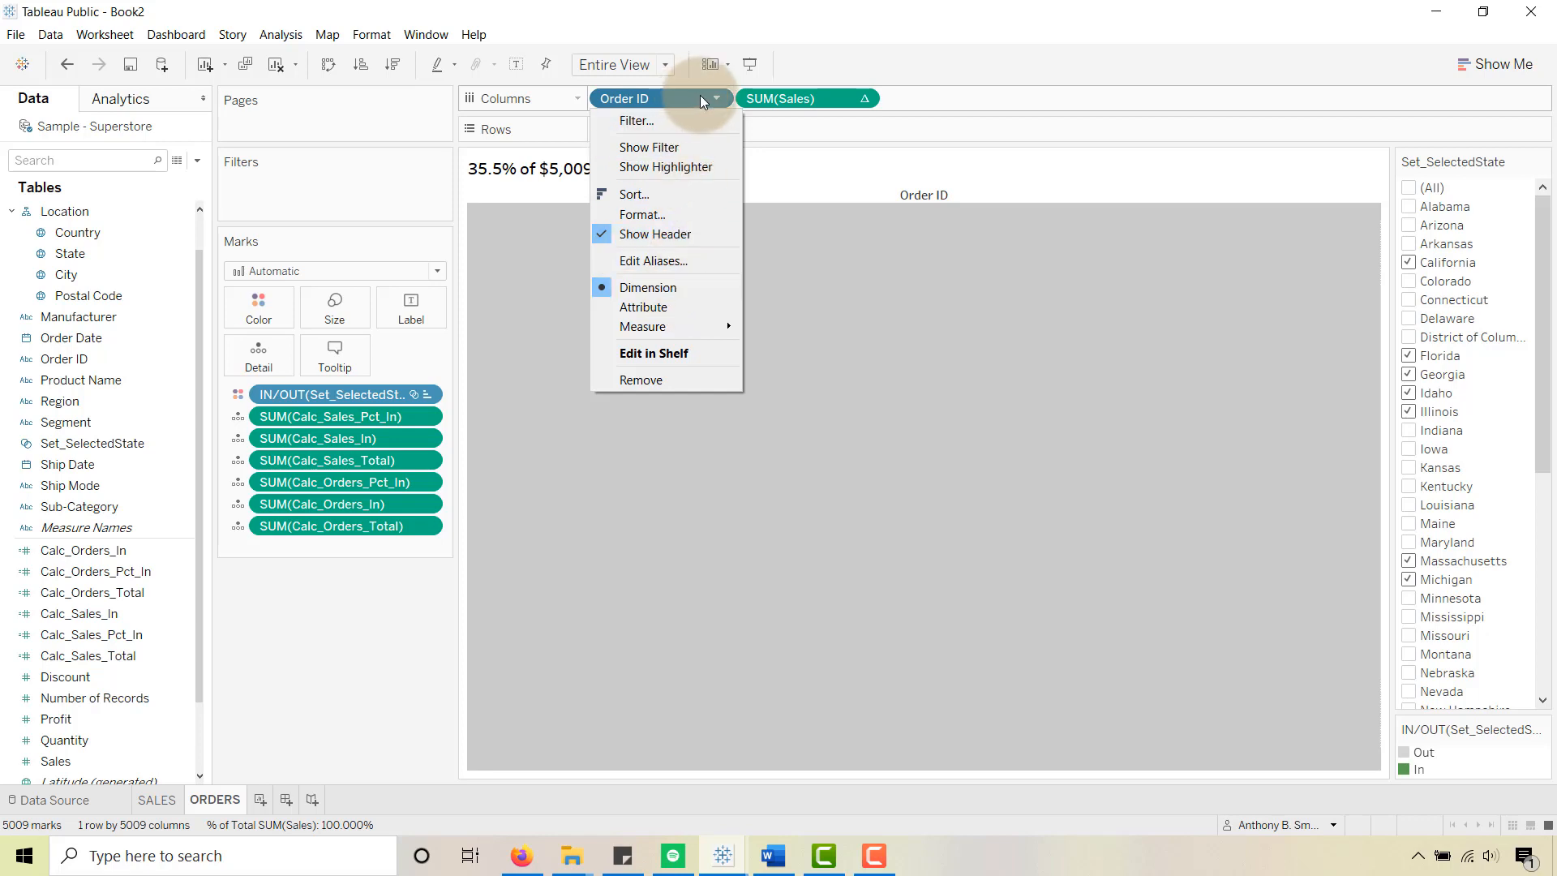
{"action": "left_click", "coordinate": [405, 569]}
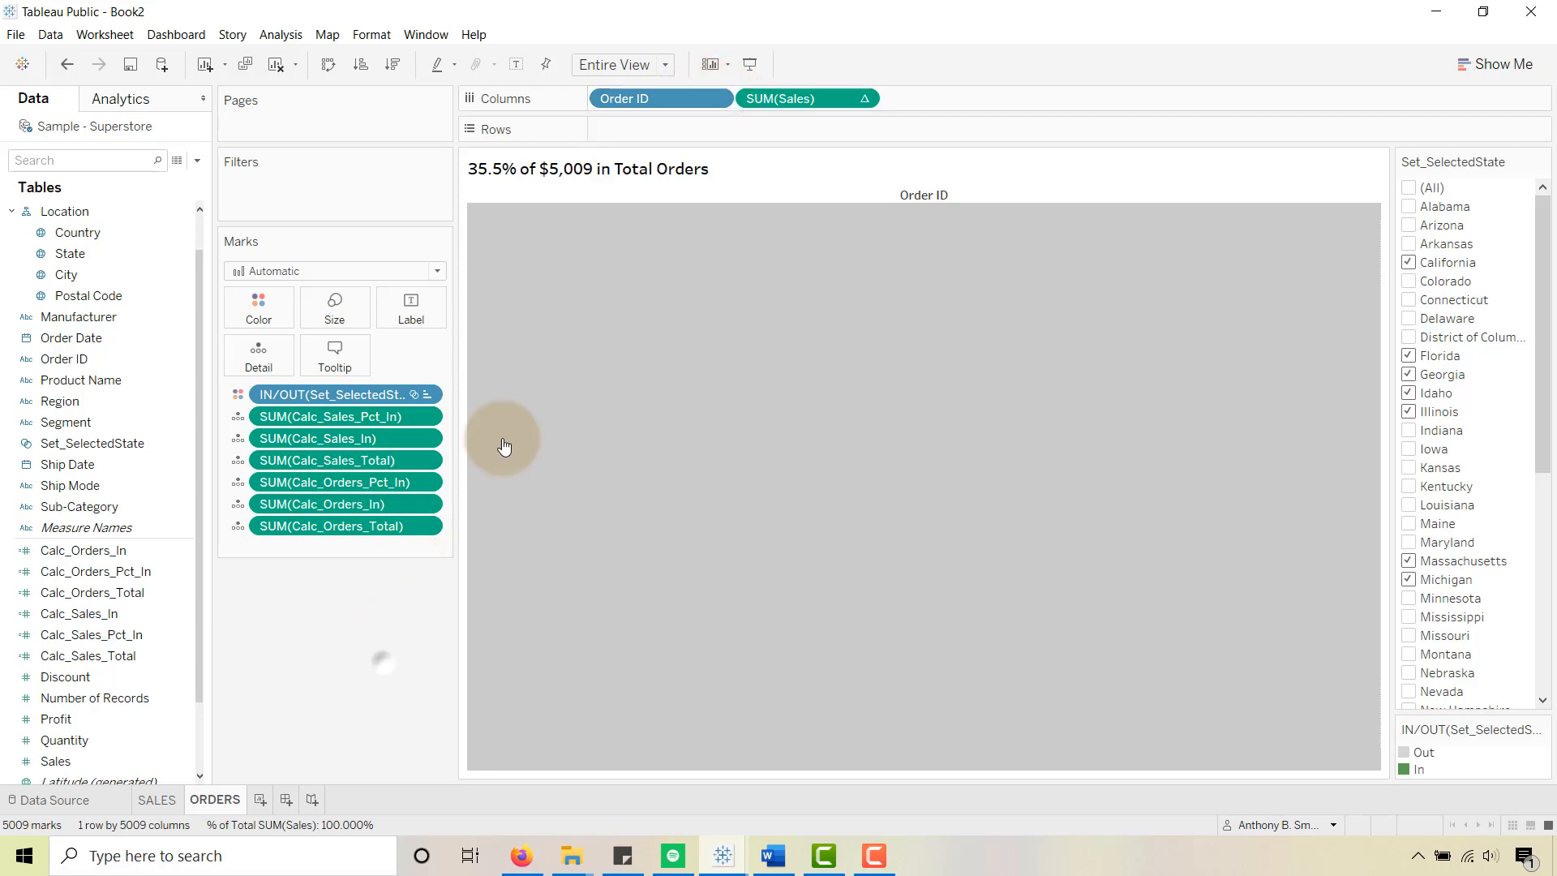
{"action": "left_click_drag", "start_coordinate": [751, 96], "coordinate": [309, 660]}
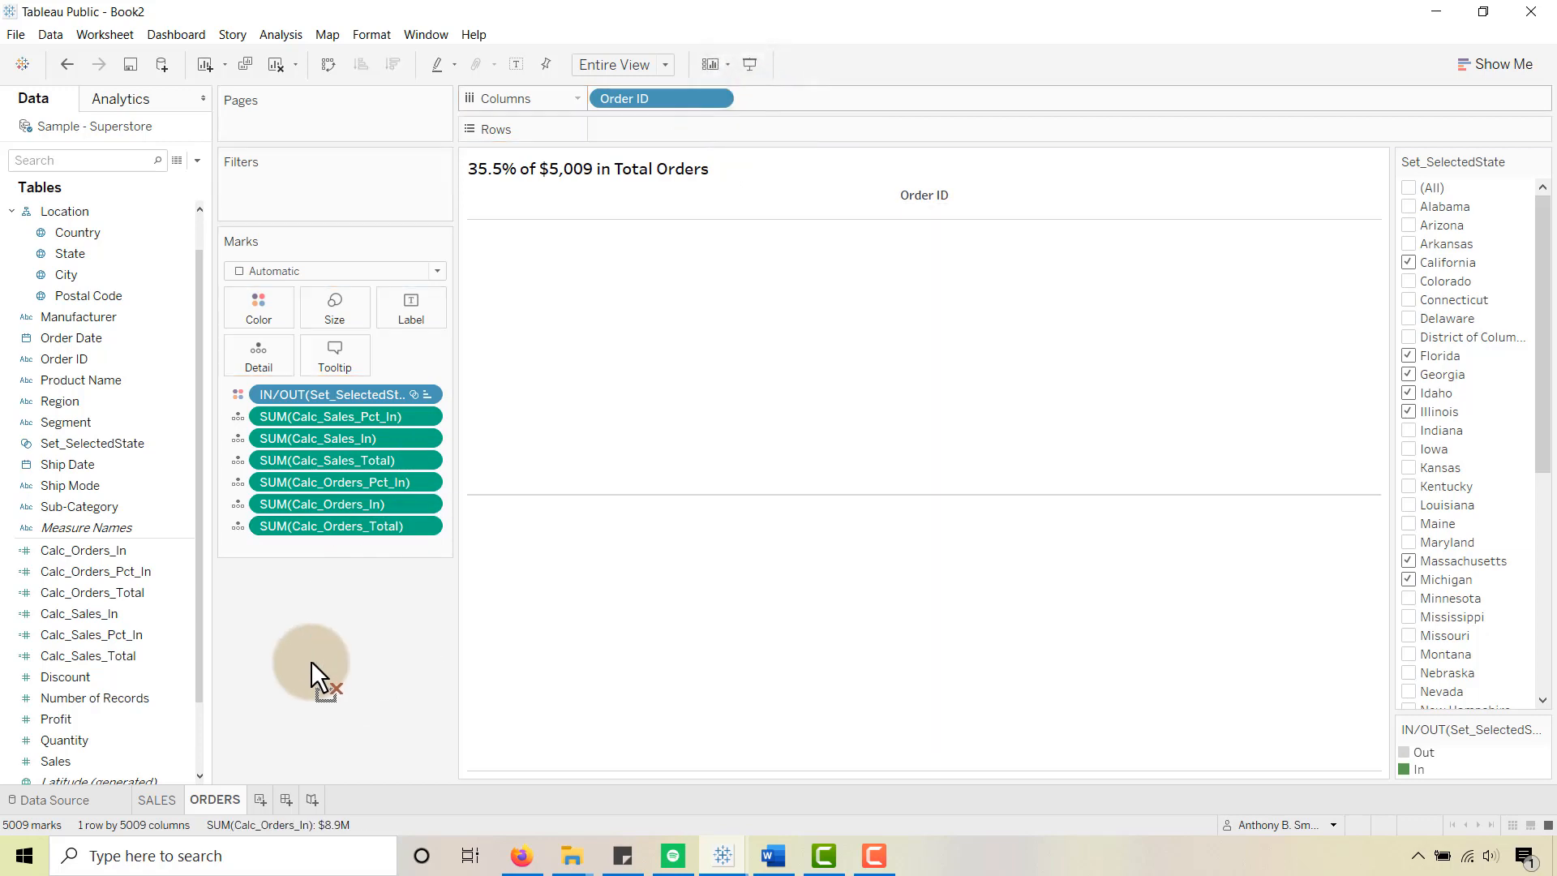
Step: Edit the Order ID field on Columns into the distinct count COUNTD([Order ID])
{"action": "left_click", "coordinate": [713, 97]}
{"action": "mouse_move", "coordinate": [669, 328]}
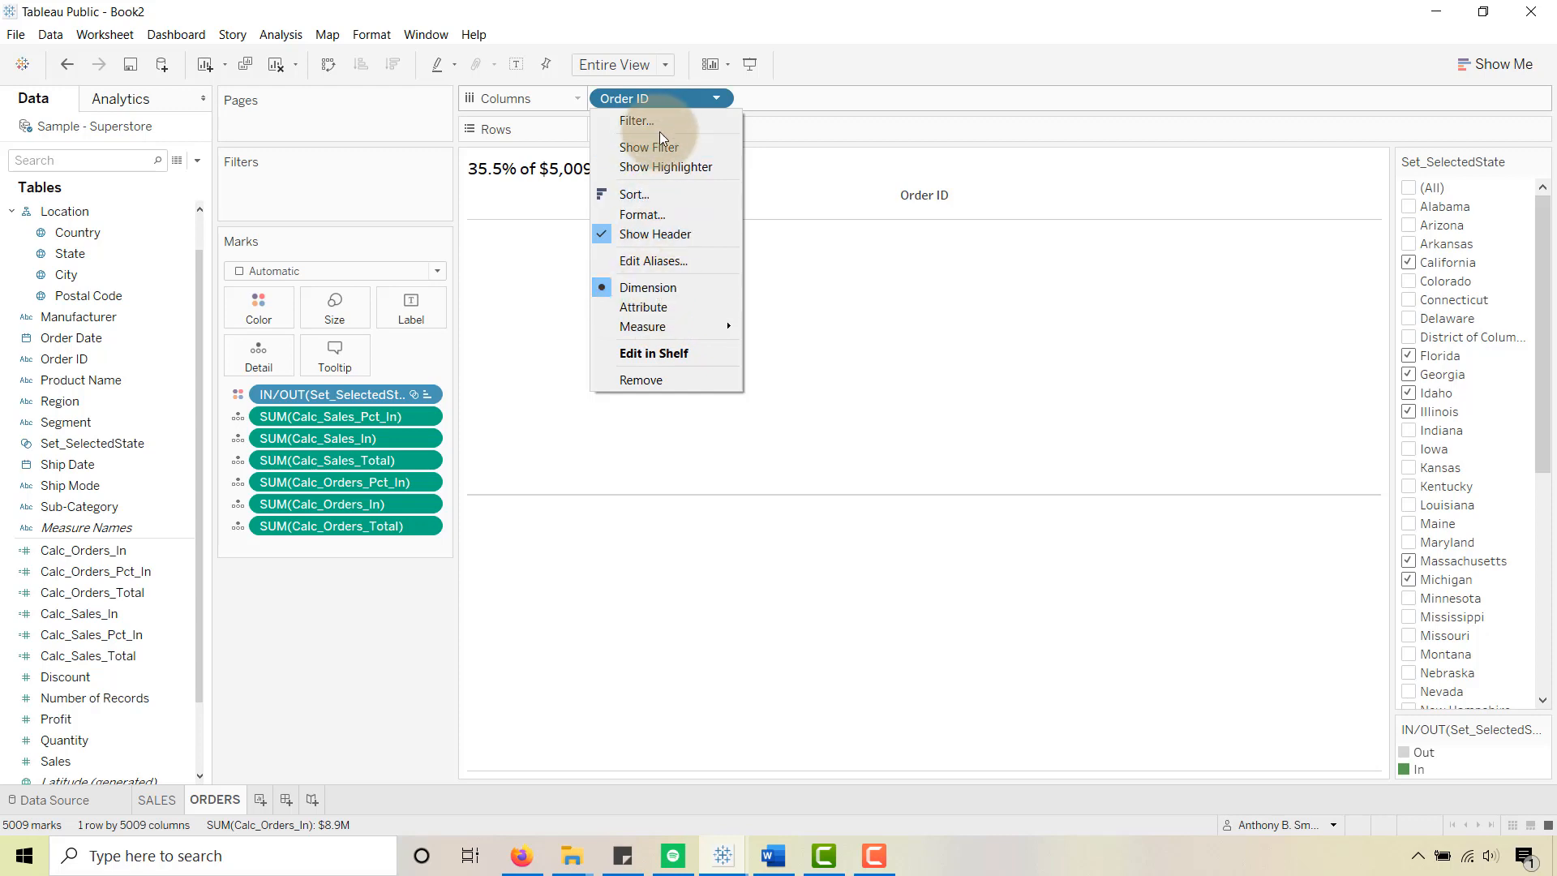
{"action": "double_click", "coordinate": [607, 98]}
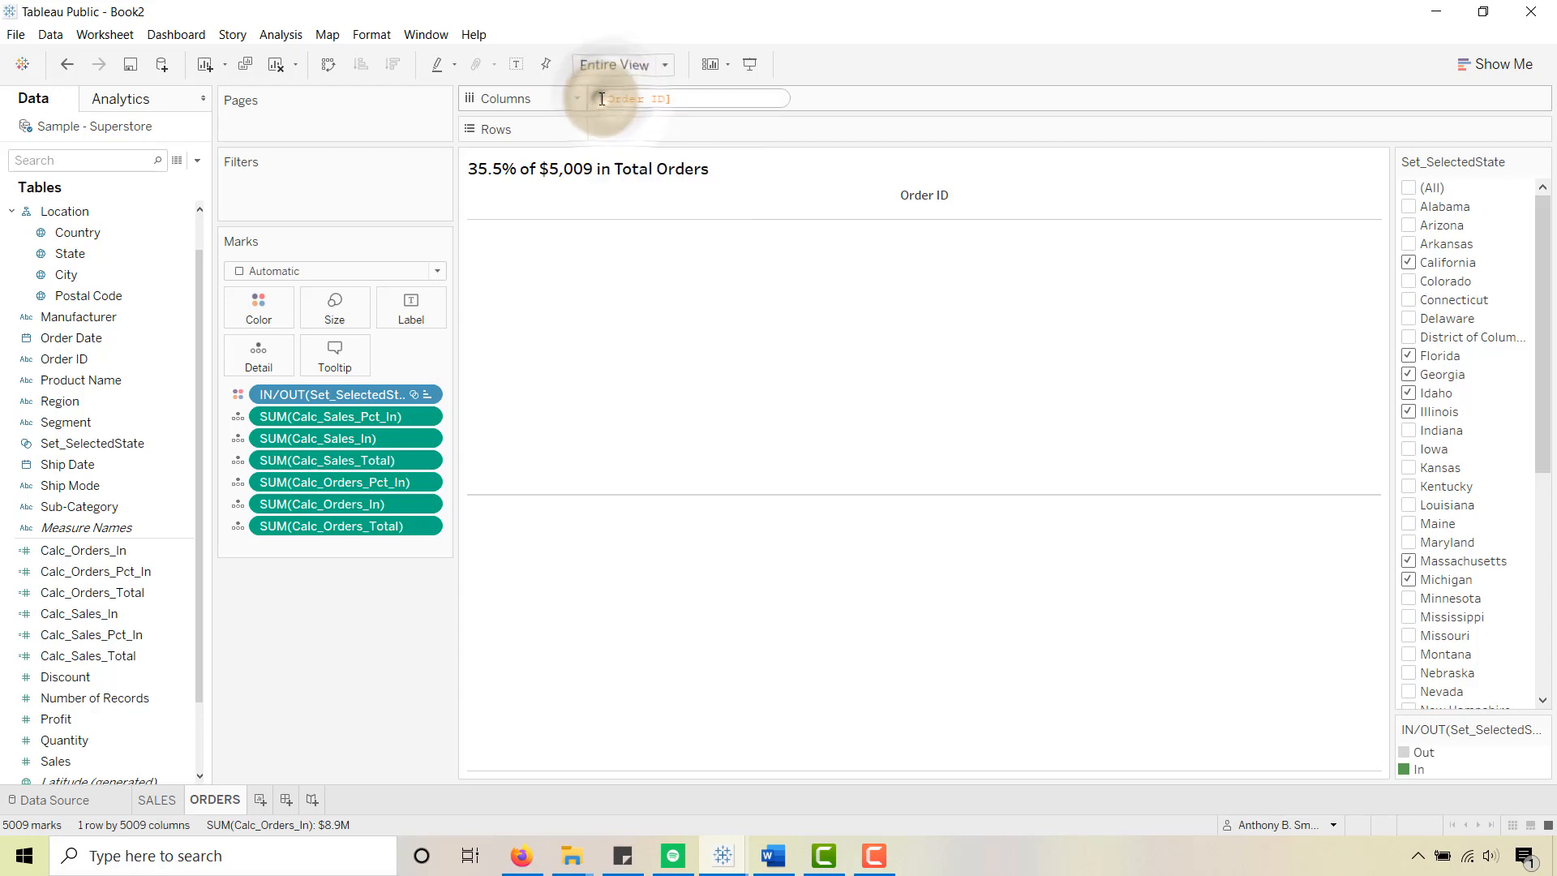
{"action": "type", "text": "COUNTD("}
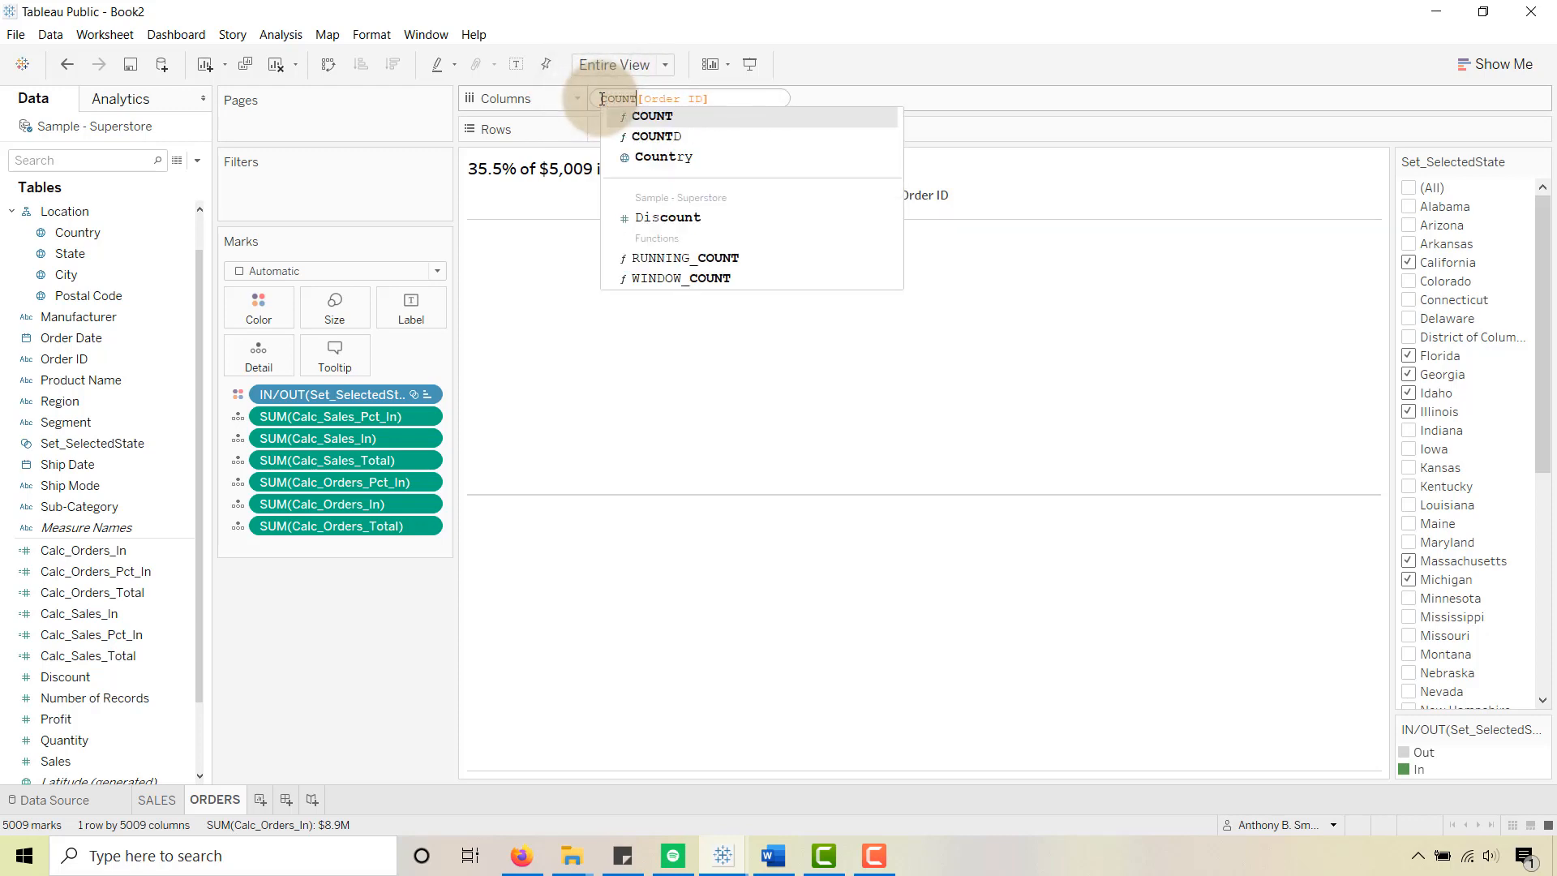
{"action": "left_click", "coordinate": [730, 97]}
{"action": "type", "text": ")"}
{"action": "key", "text": "Return"}
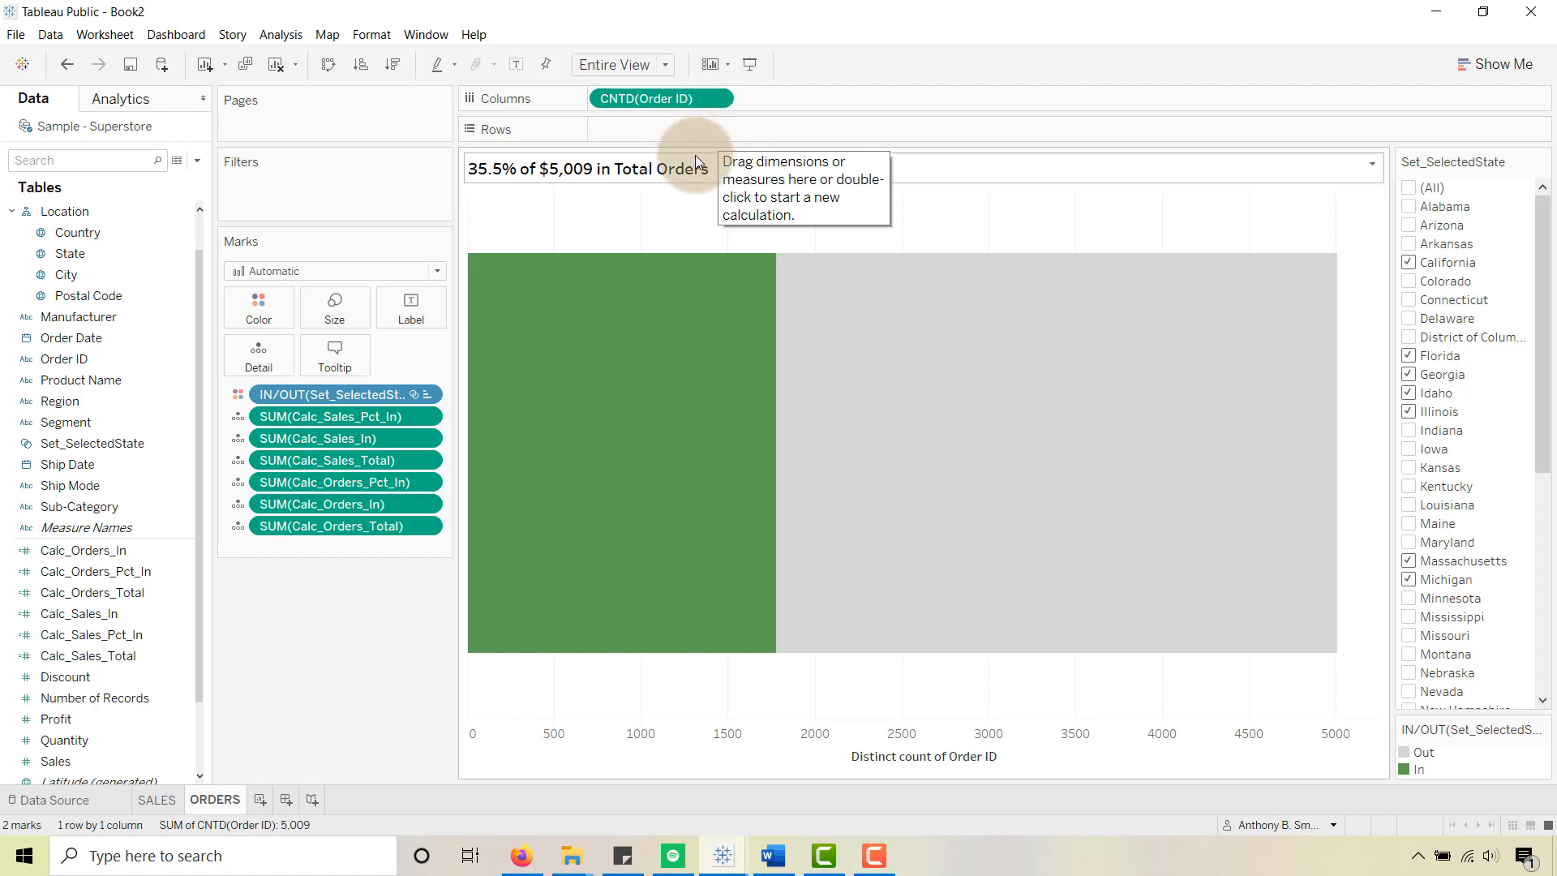
Step: Replace the Calc_Sales_Pct_In field in the chart's tooltip text with SUM(Calc_Orders_Pct_In)
{"action": "mouse_move", "coordinate": [723, 273]}
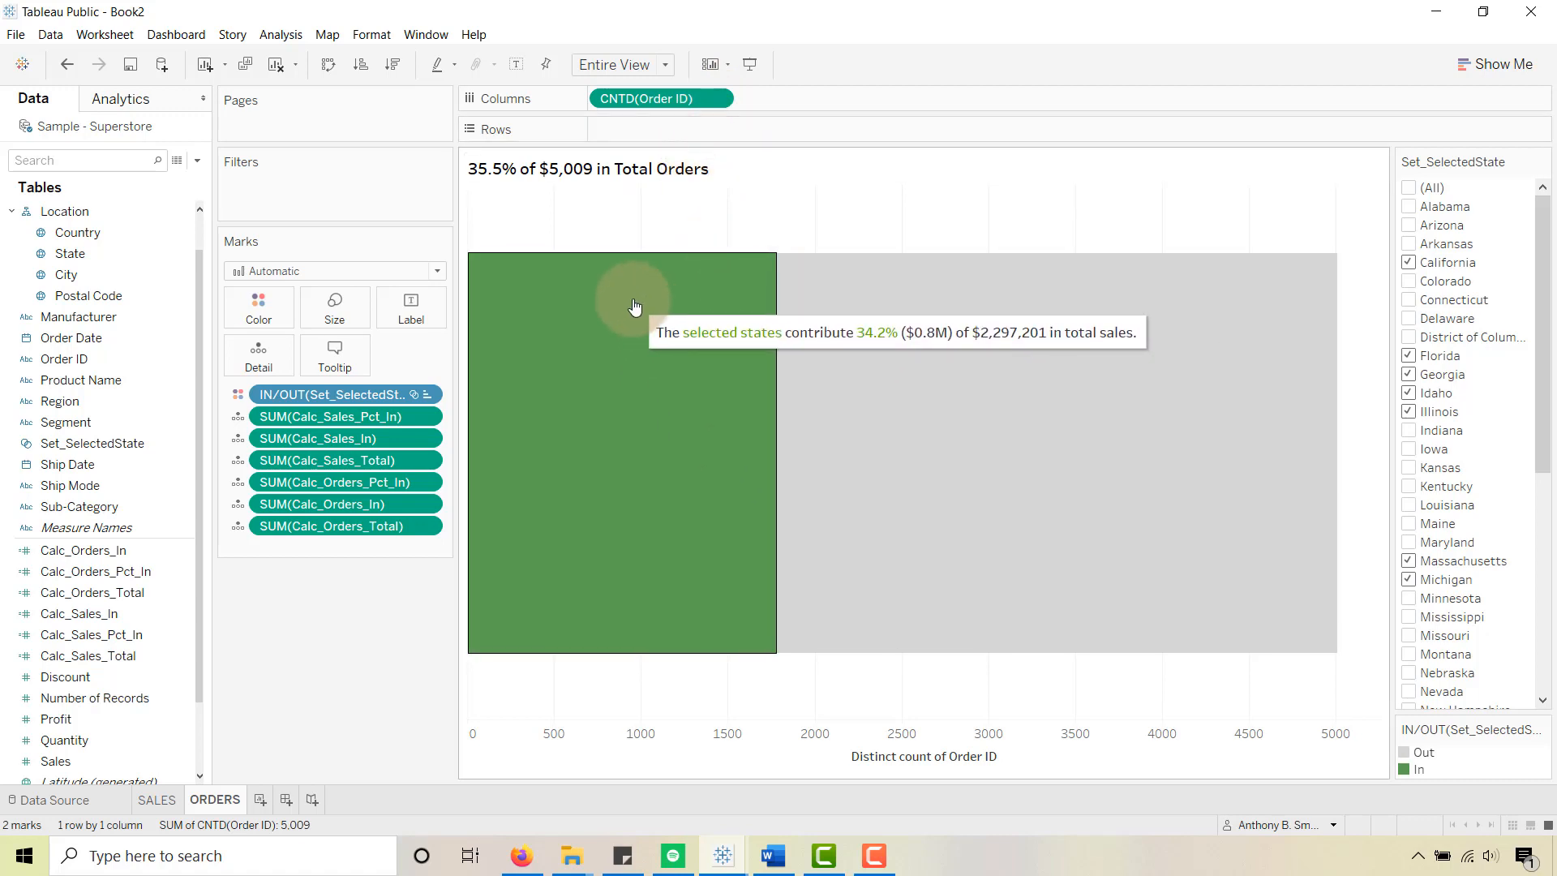
{"action": "left_click", "coordinate": [321, 364]}
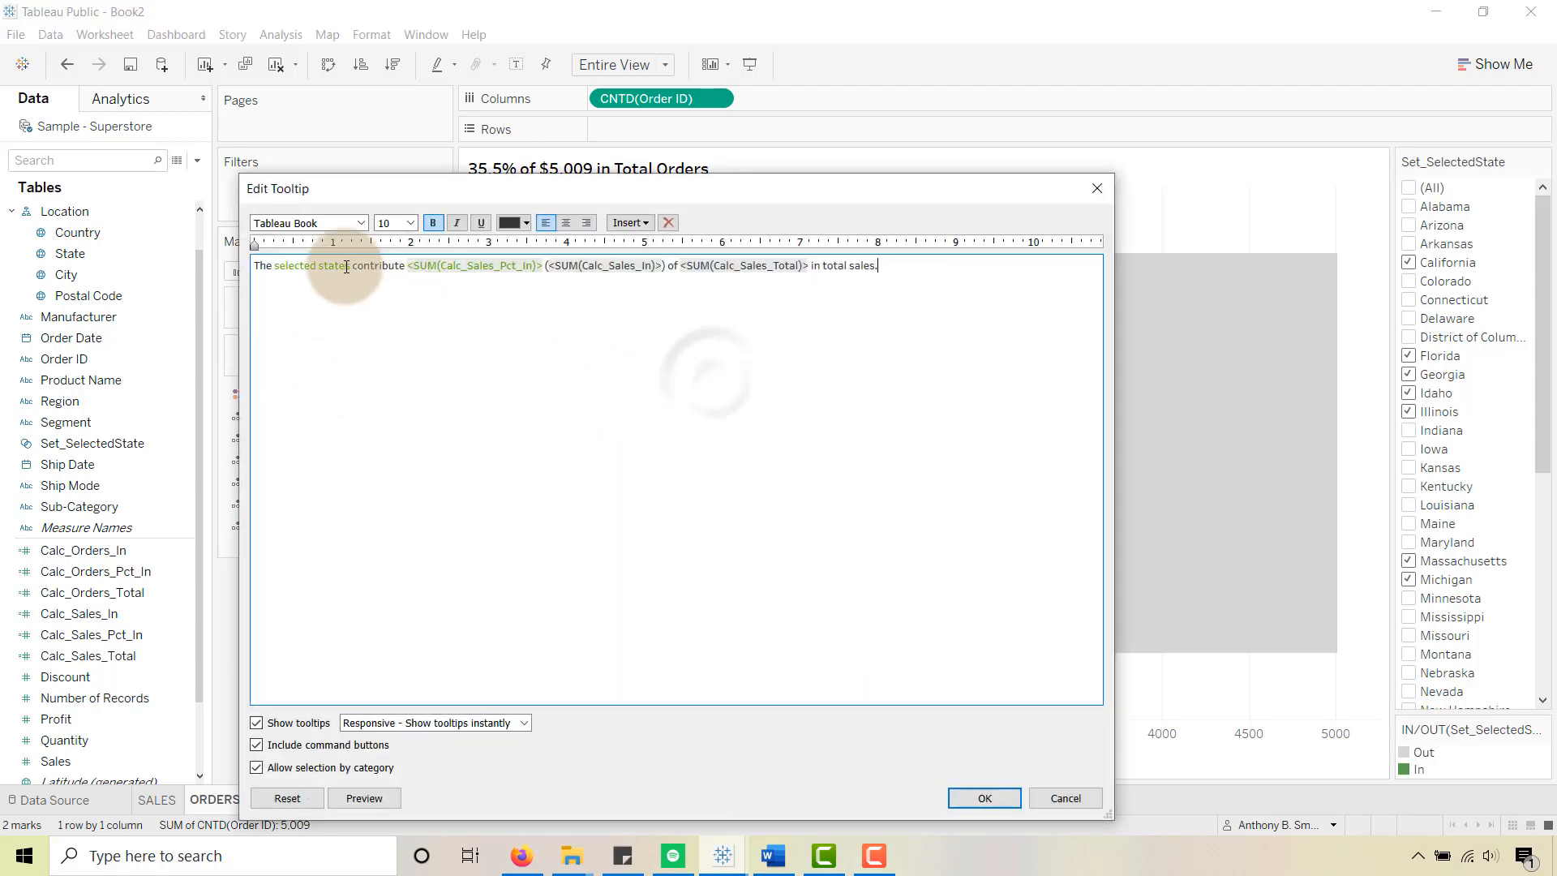
{"action": "double_click", "coordinate": [466, 267]}
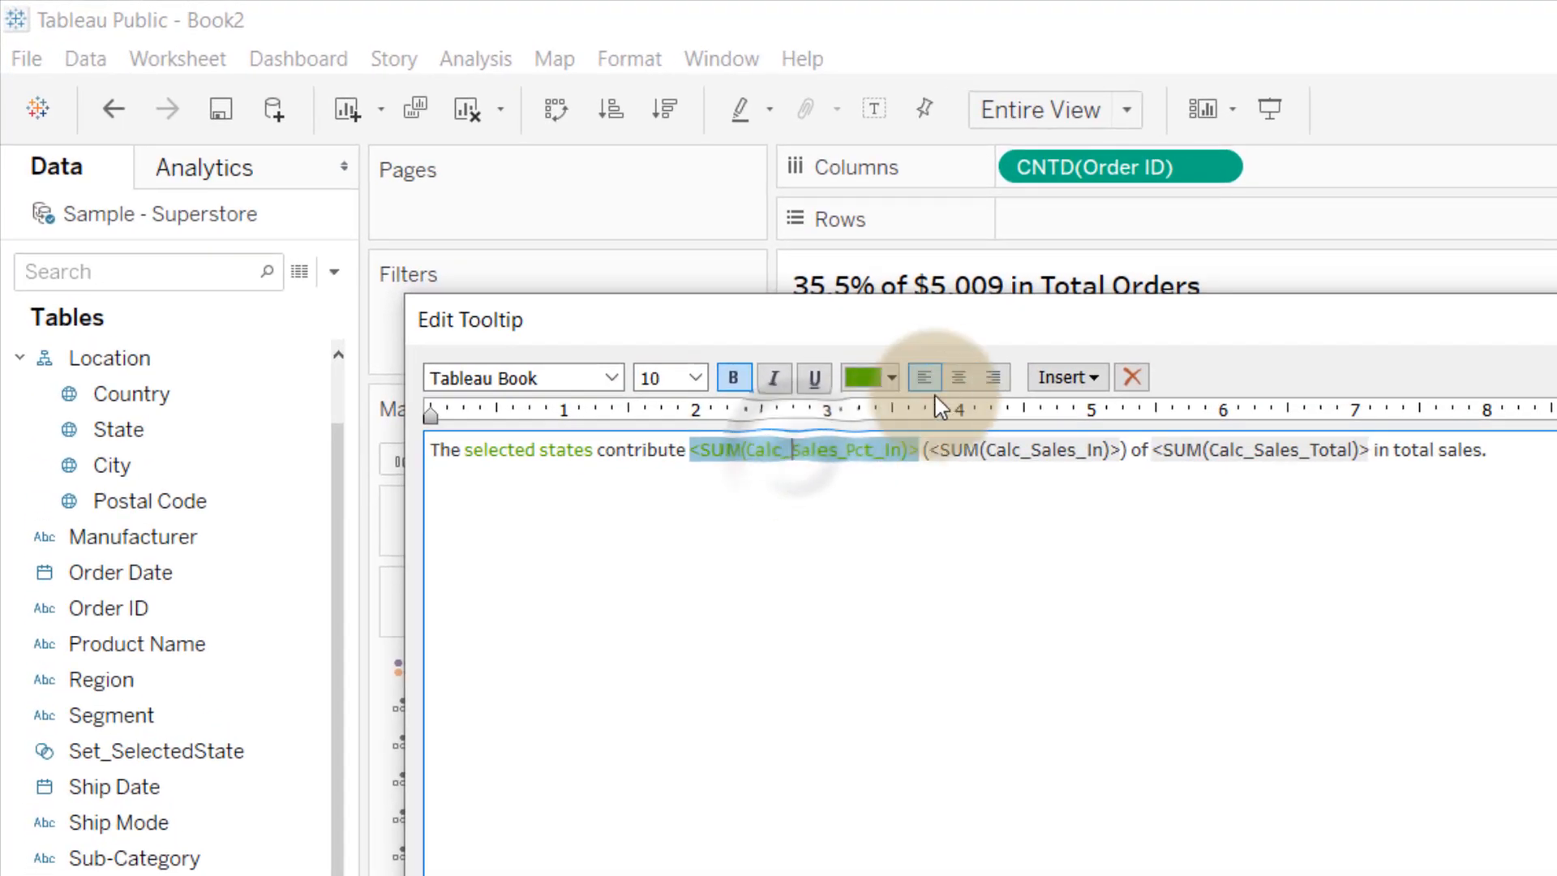
{"action": "left_click", "coordinate": [862, 365]}
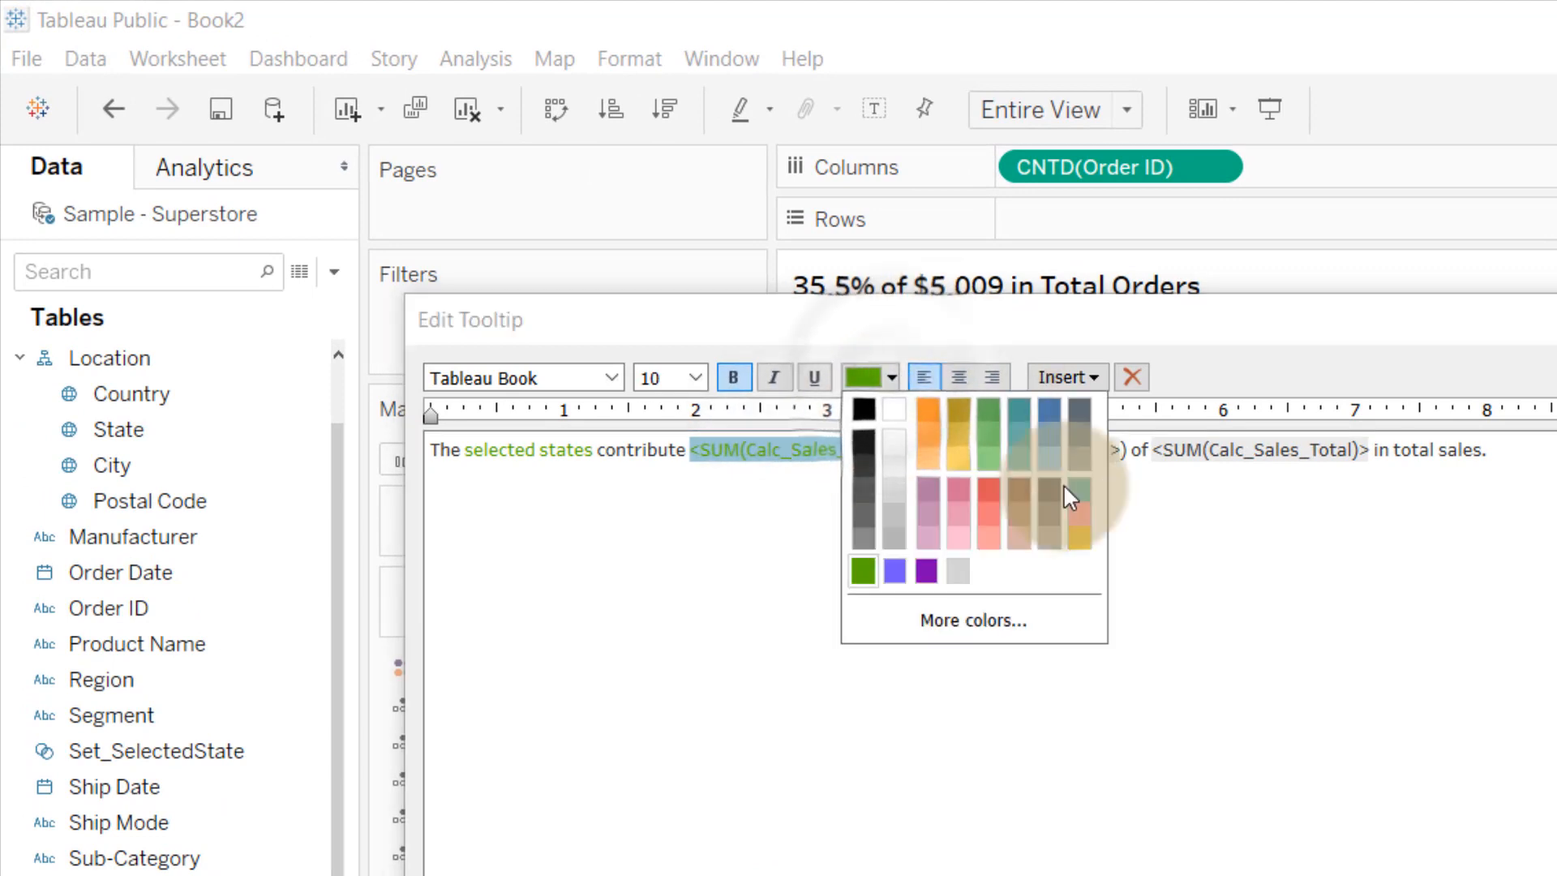
{"action": "left_click", "coordinate": [564, 689]}
{"action": "double_click", "coordinate": [789, 456]}
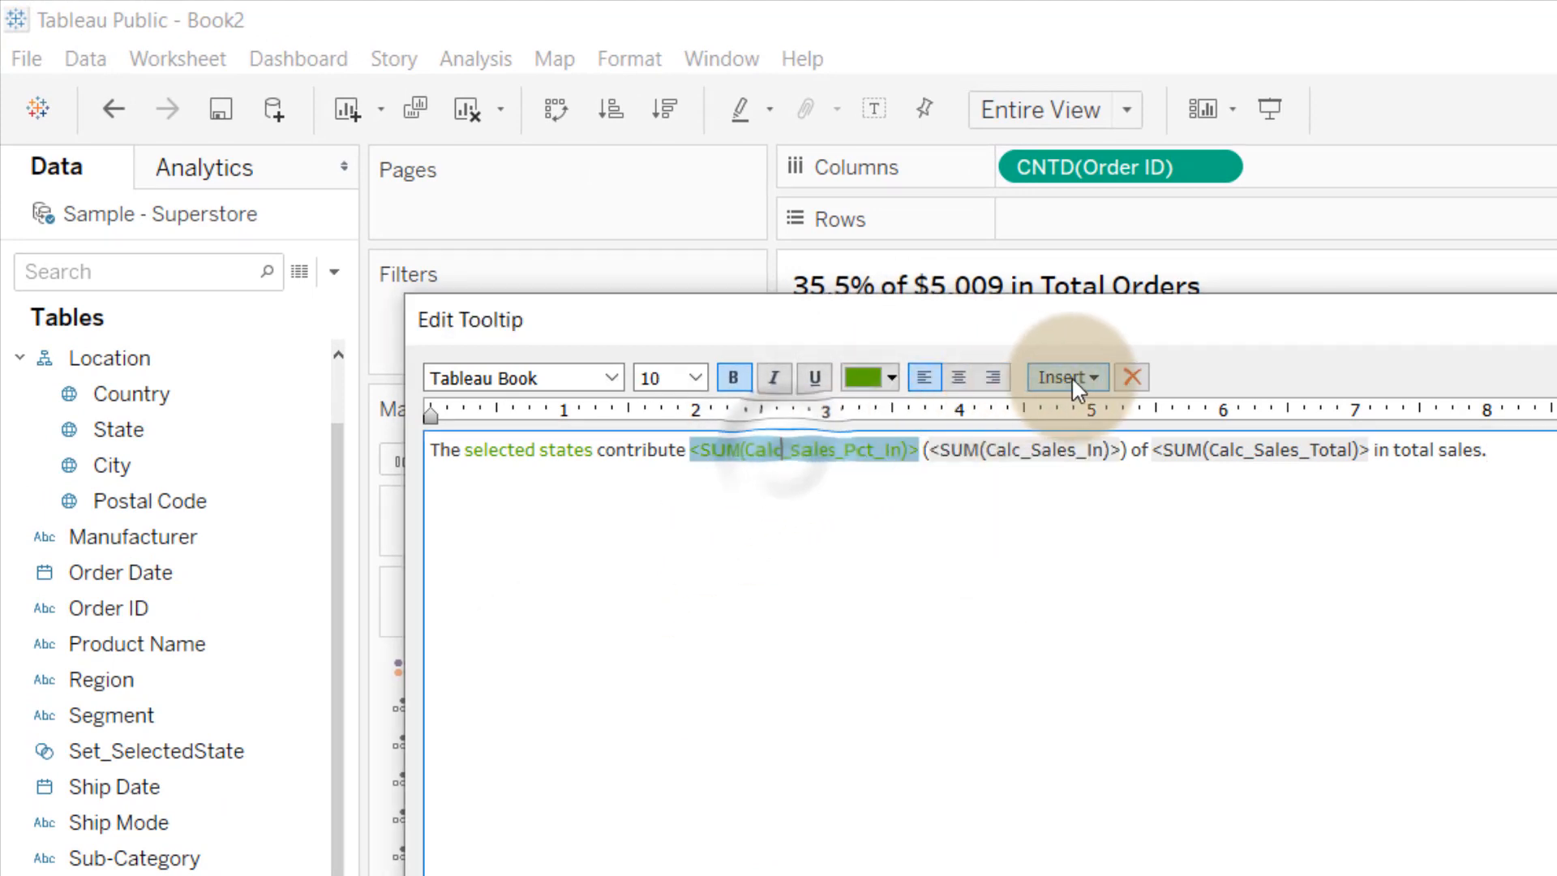
{"action": "left_click", "coordinate": [1093, 375]}
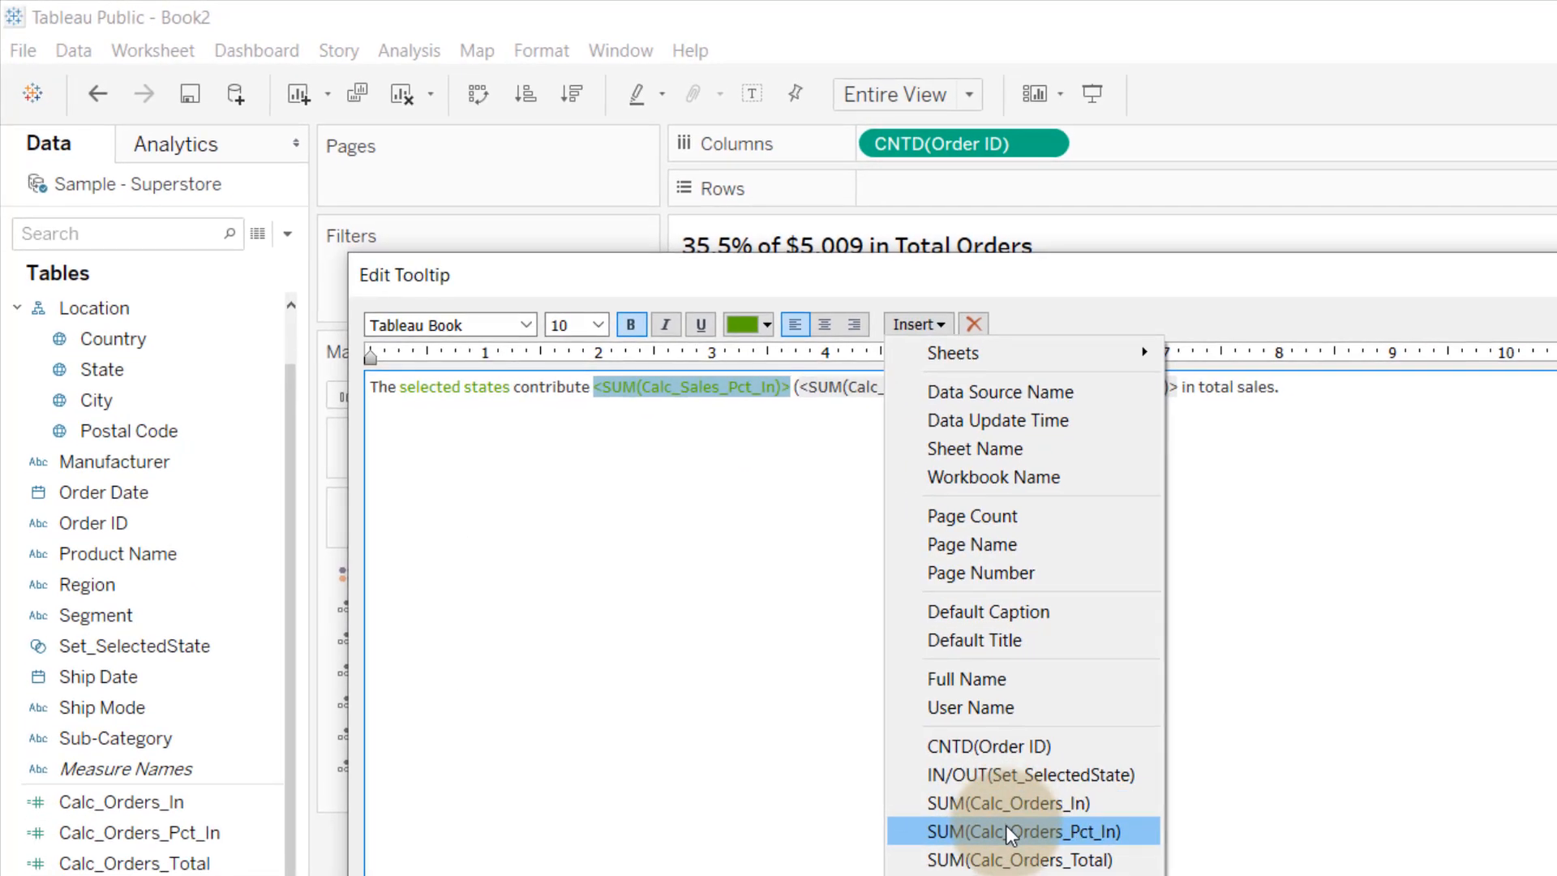
{"action": "left_click", "coordinate": [1006, 829]}
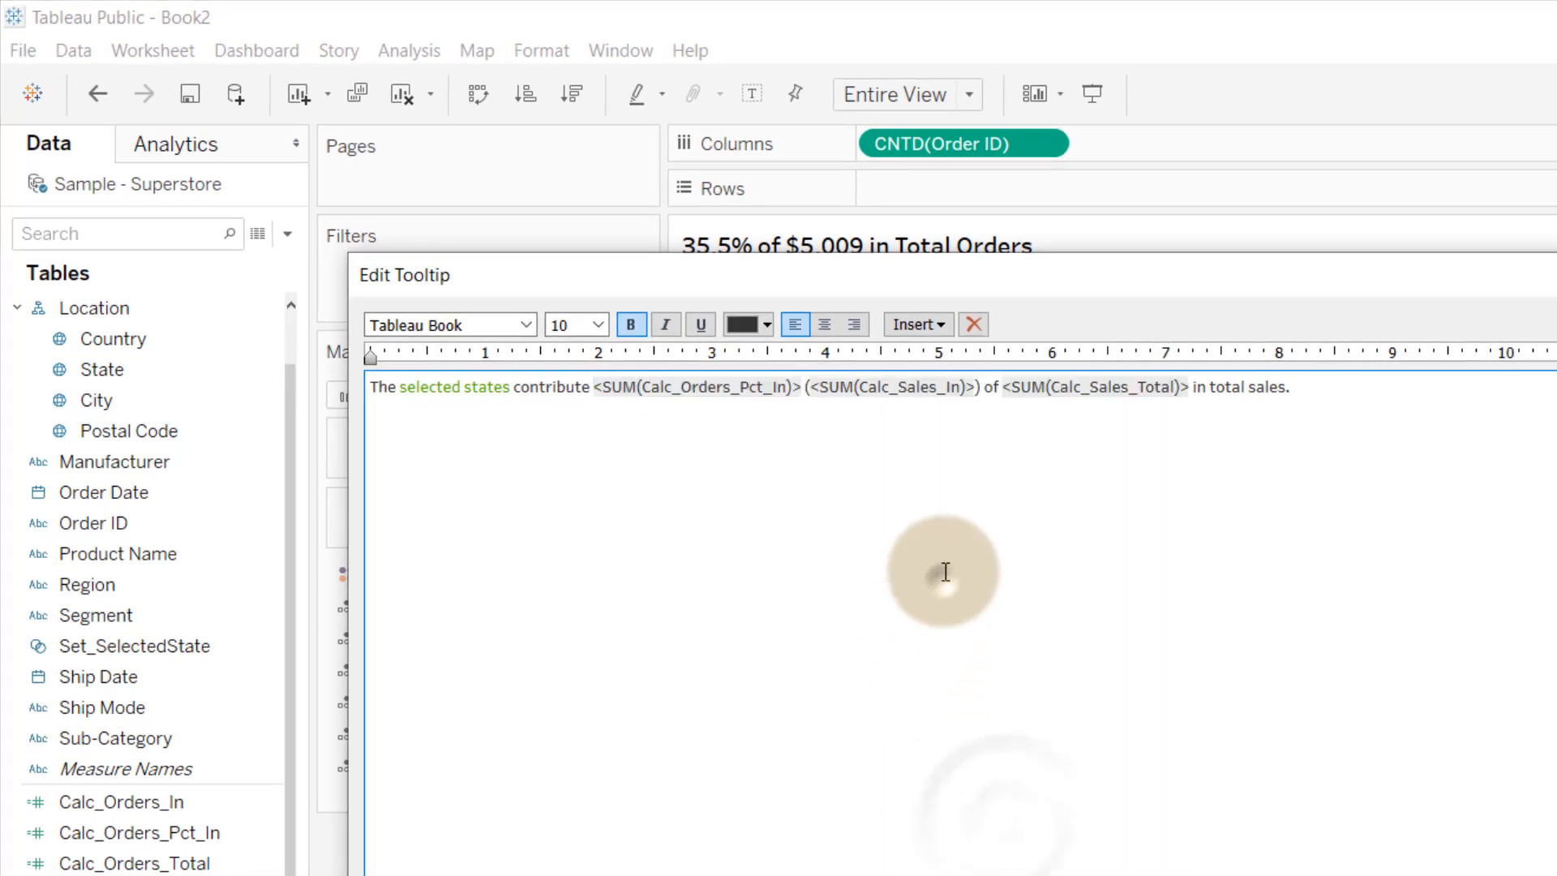
Step: Replace Calc_Sales_In and Calc_Sales_Total in the tooltip text with SUM(Calc_Orders_In) and SUM(Calc_Orders_Total)
{"action": "double_click", "coordinate": [892, 387]}
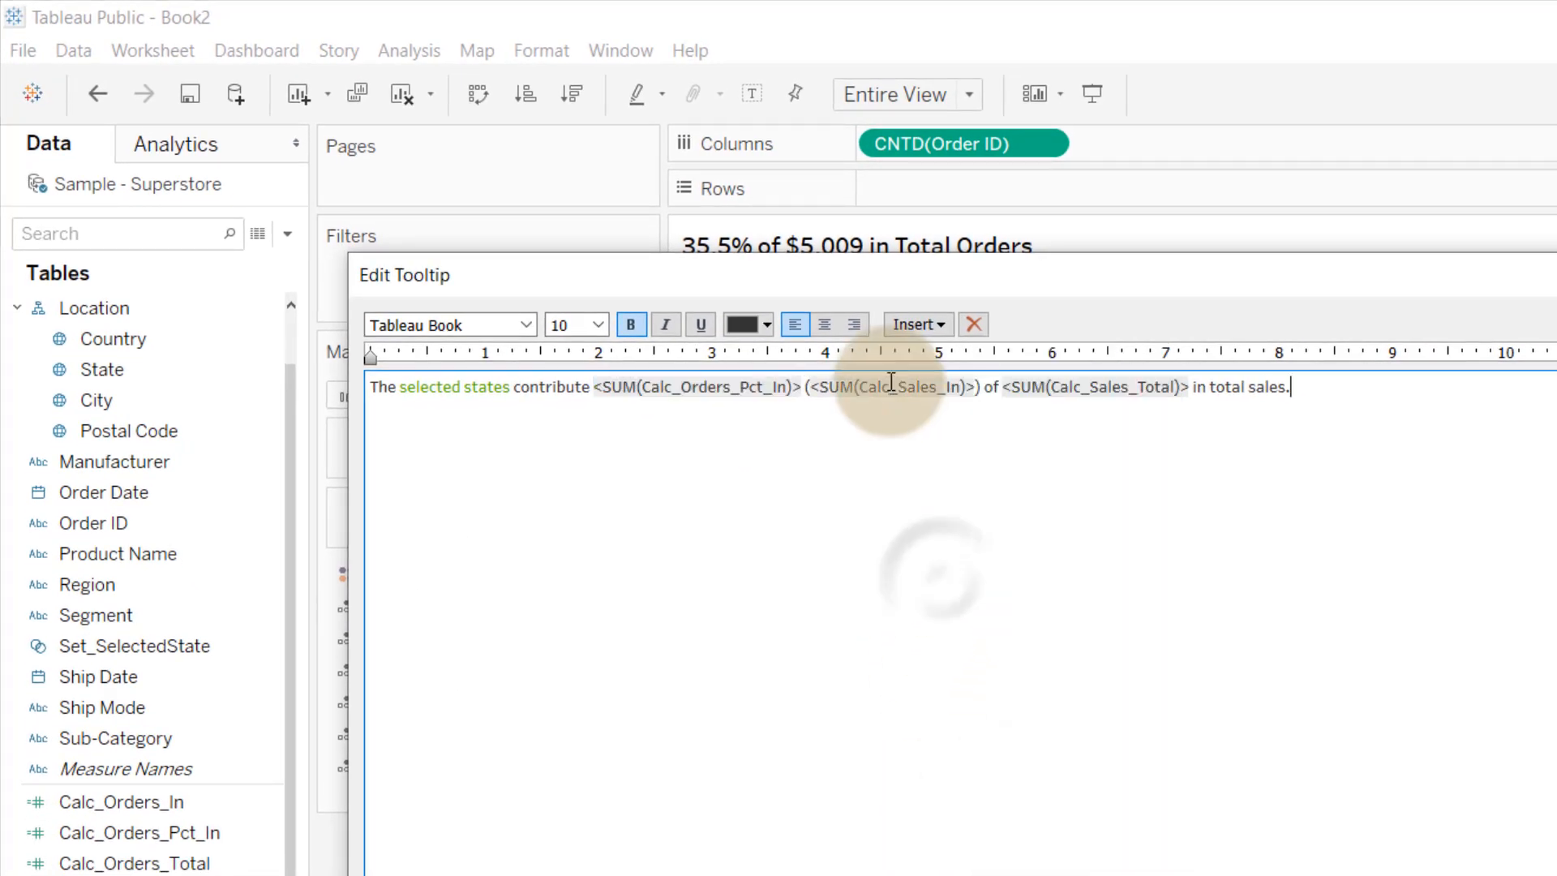
{"action": "left_click", "coordinate": [934, 324]}
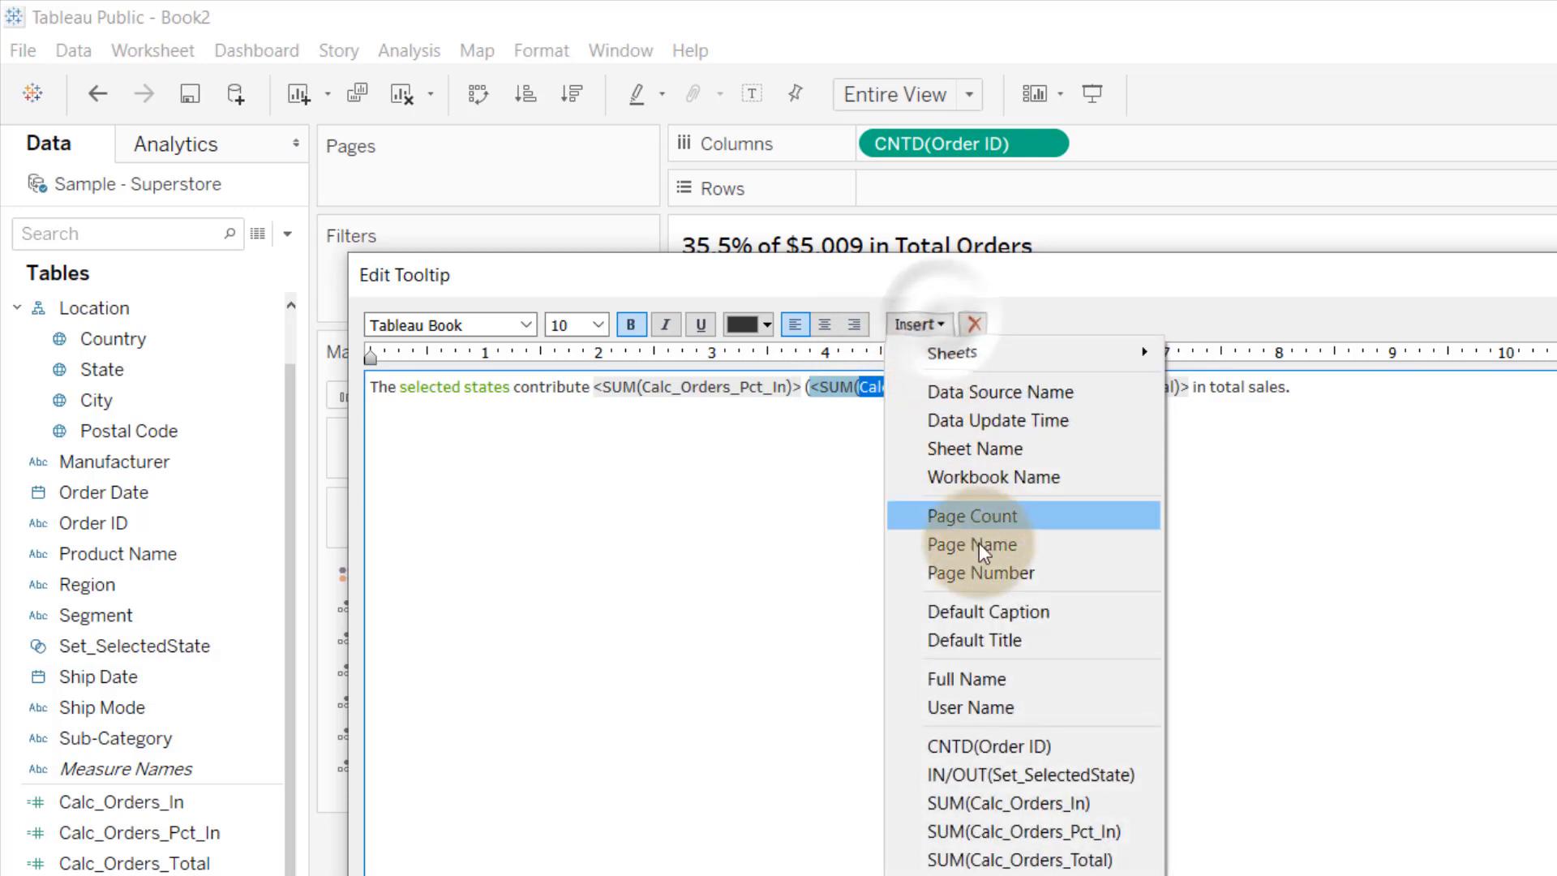
{"action": "left_click", "coordinate": [1030, 803]}
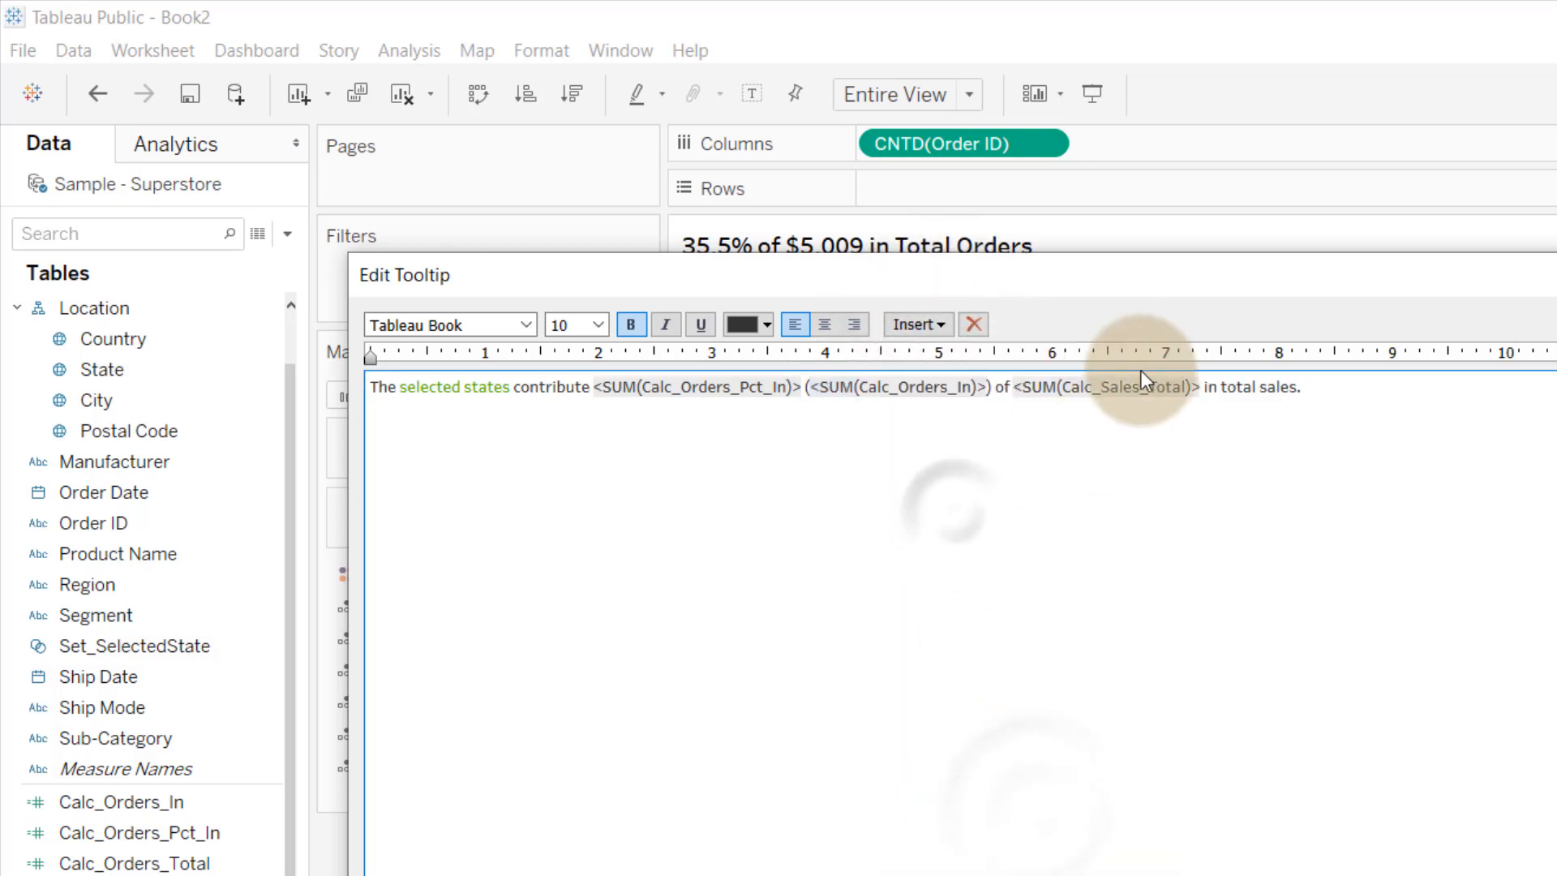
{"action": "double_click", "coordinate": [1102, 386]}
{"action": "left_click", "coordinate": [923, 324]}
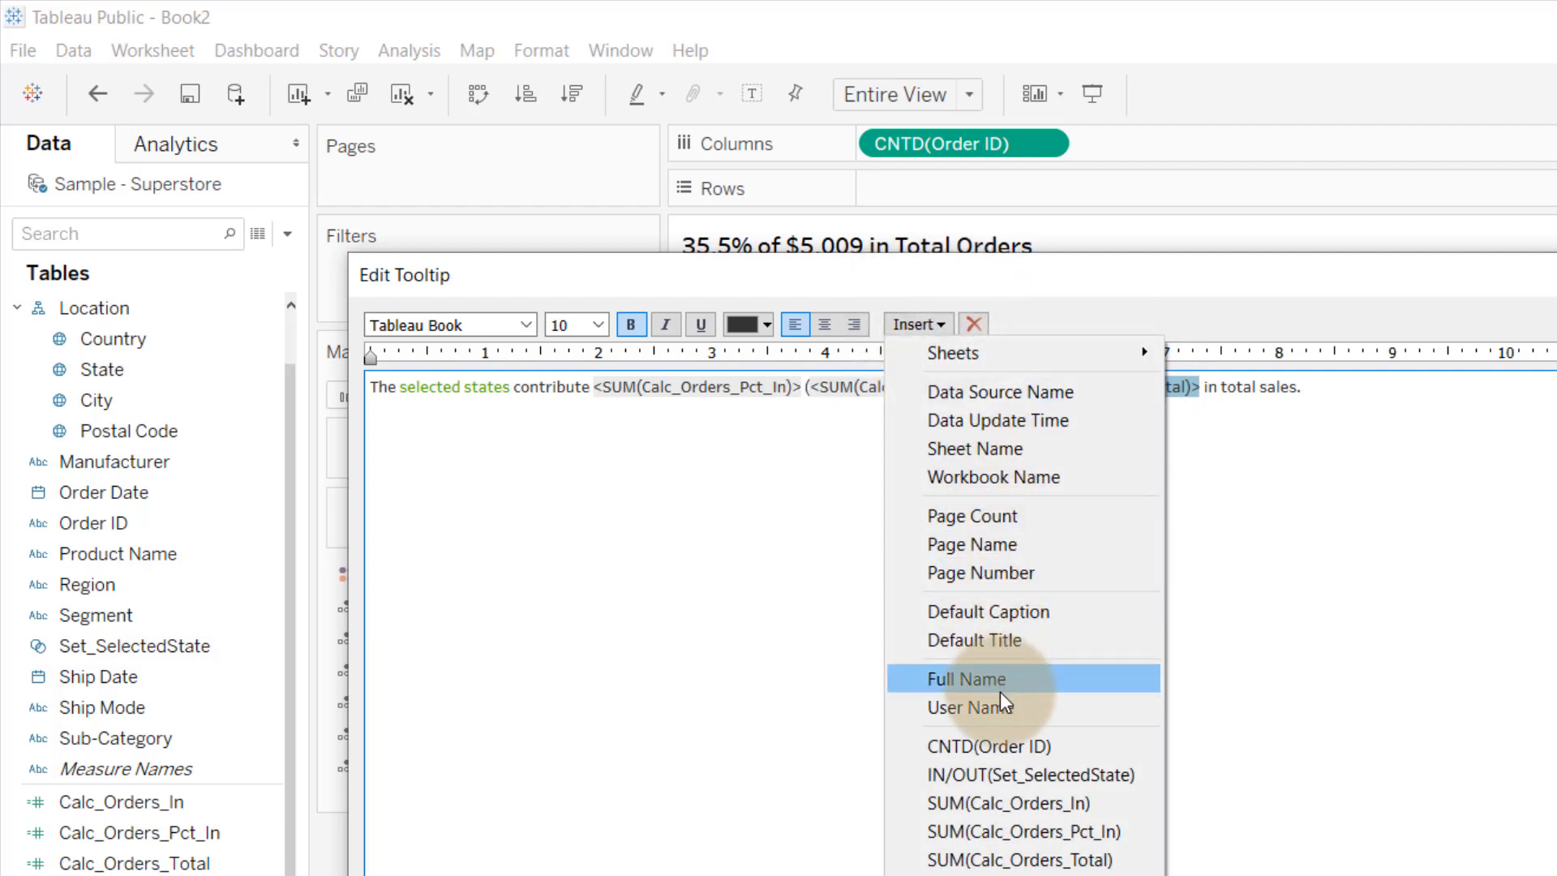
{"action": "left_click", "coordinate": [1014, 859]}
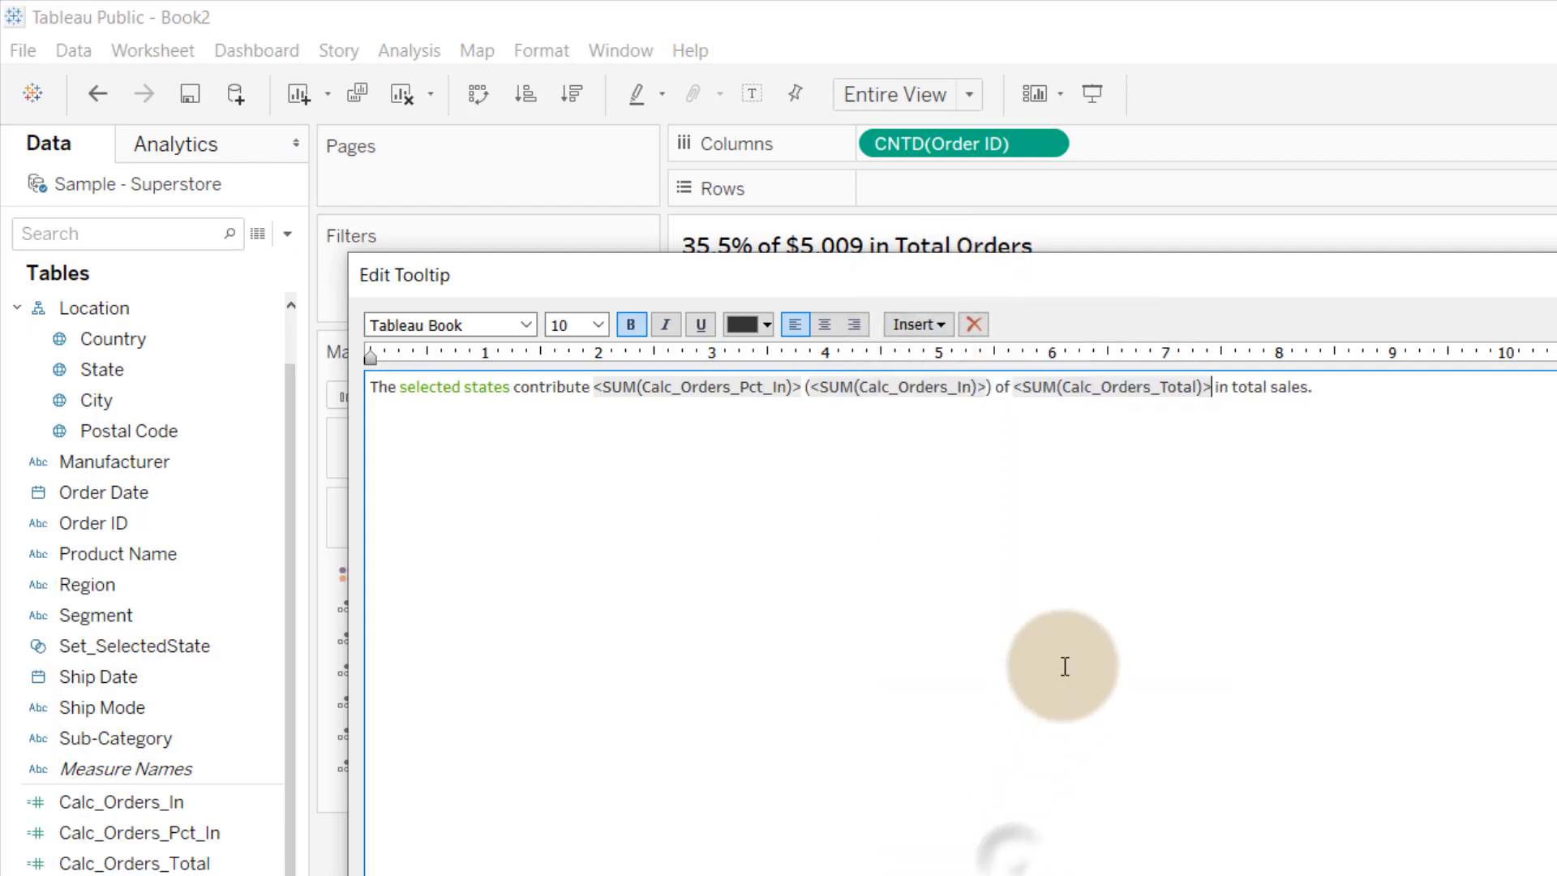
Step: Change the end of the tooltip sentence to "in total orders." and apply the tooltip
{"action": "double_click", "coordinate": [1320, 388]}
{"action": "key", "text": "Left"}
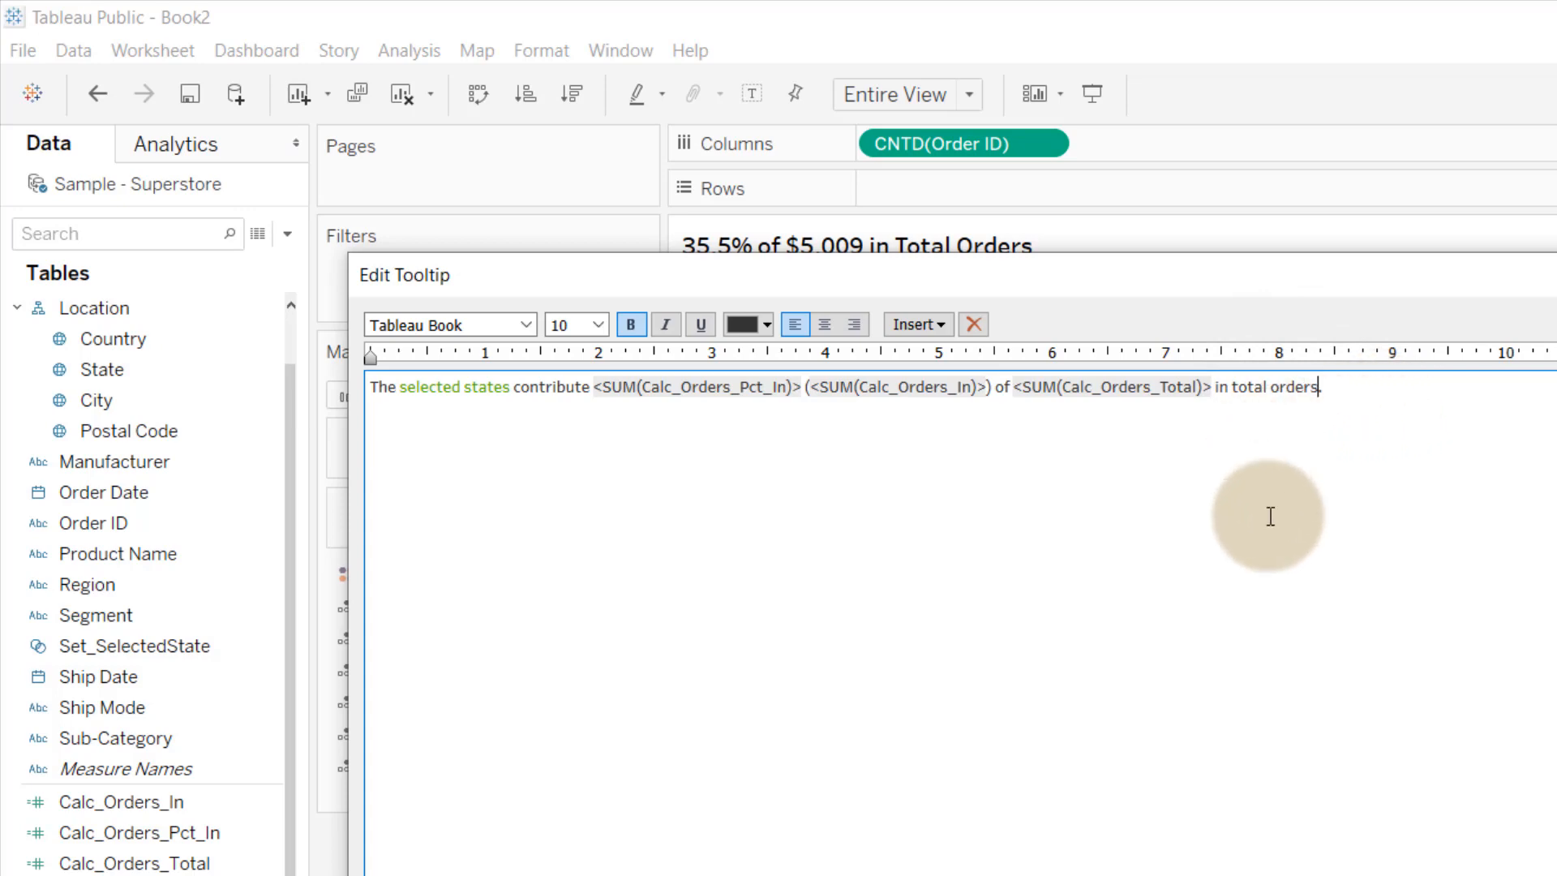
{"action": "left_click", "coordinate": [1054, 875]}
{"action": "mouse_move", "coordinate": [892, 552]}
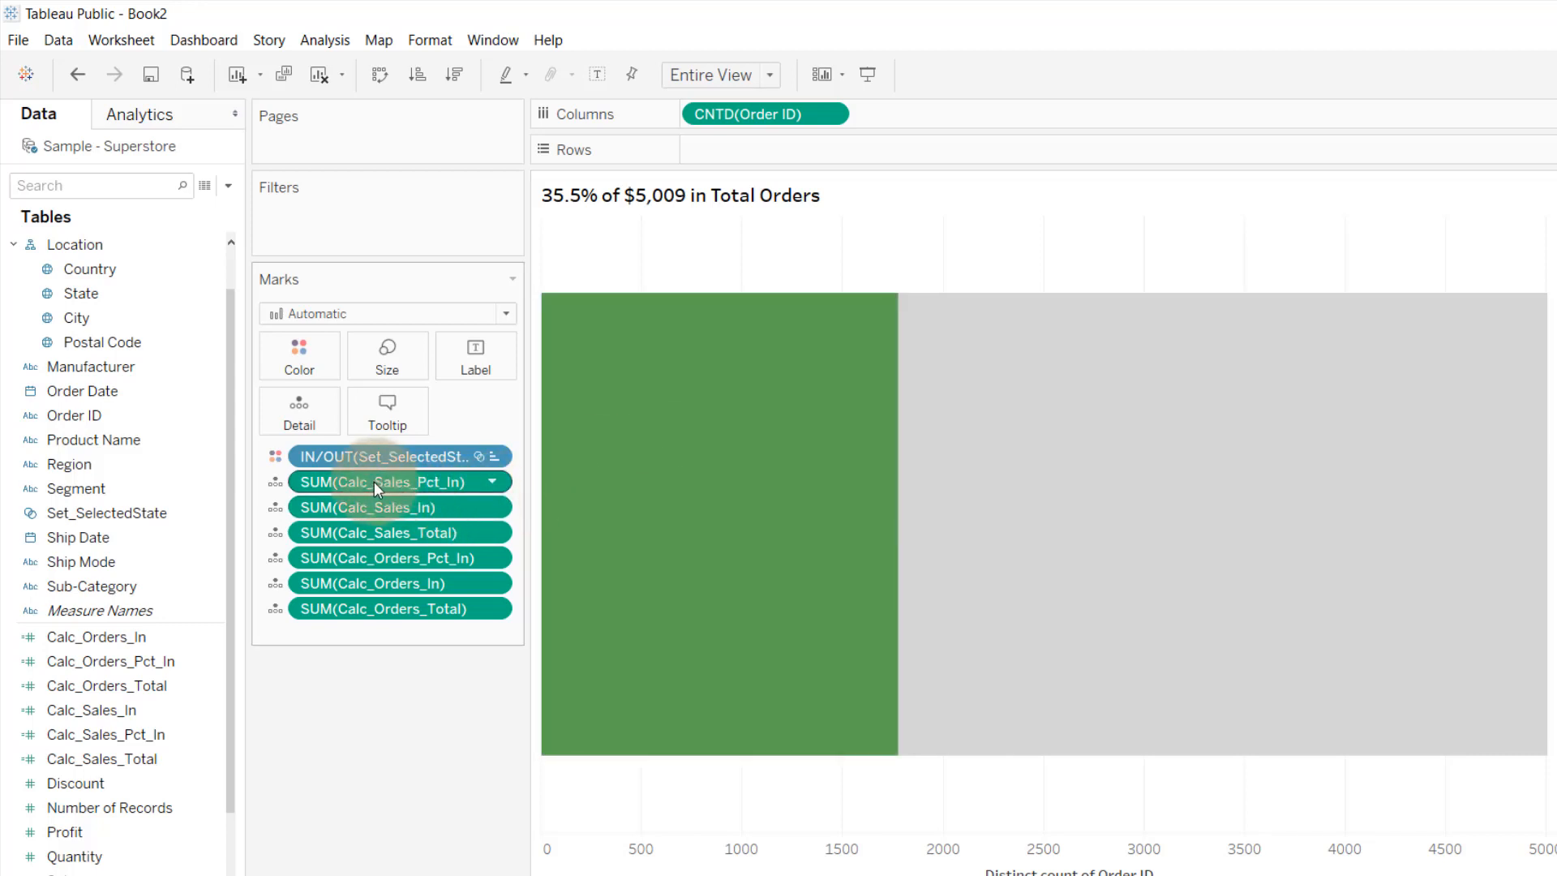
Step: Remove the Calc_Sales_Pct_In, Calc_Sales_In and Calc_Sales_Total fields from the Marks card of the ORDERS sheet
{"action": "left_click_drag", "start_coordinate": [373, 482], "coordinate": [360, 705]}
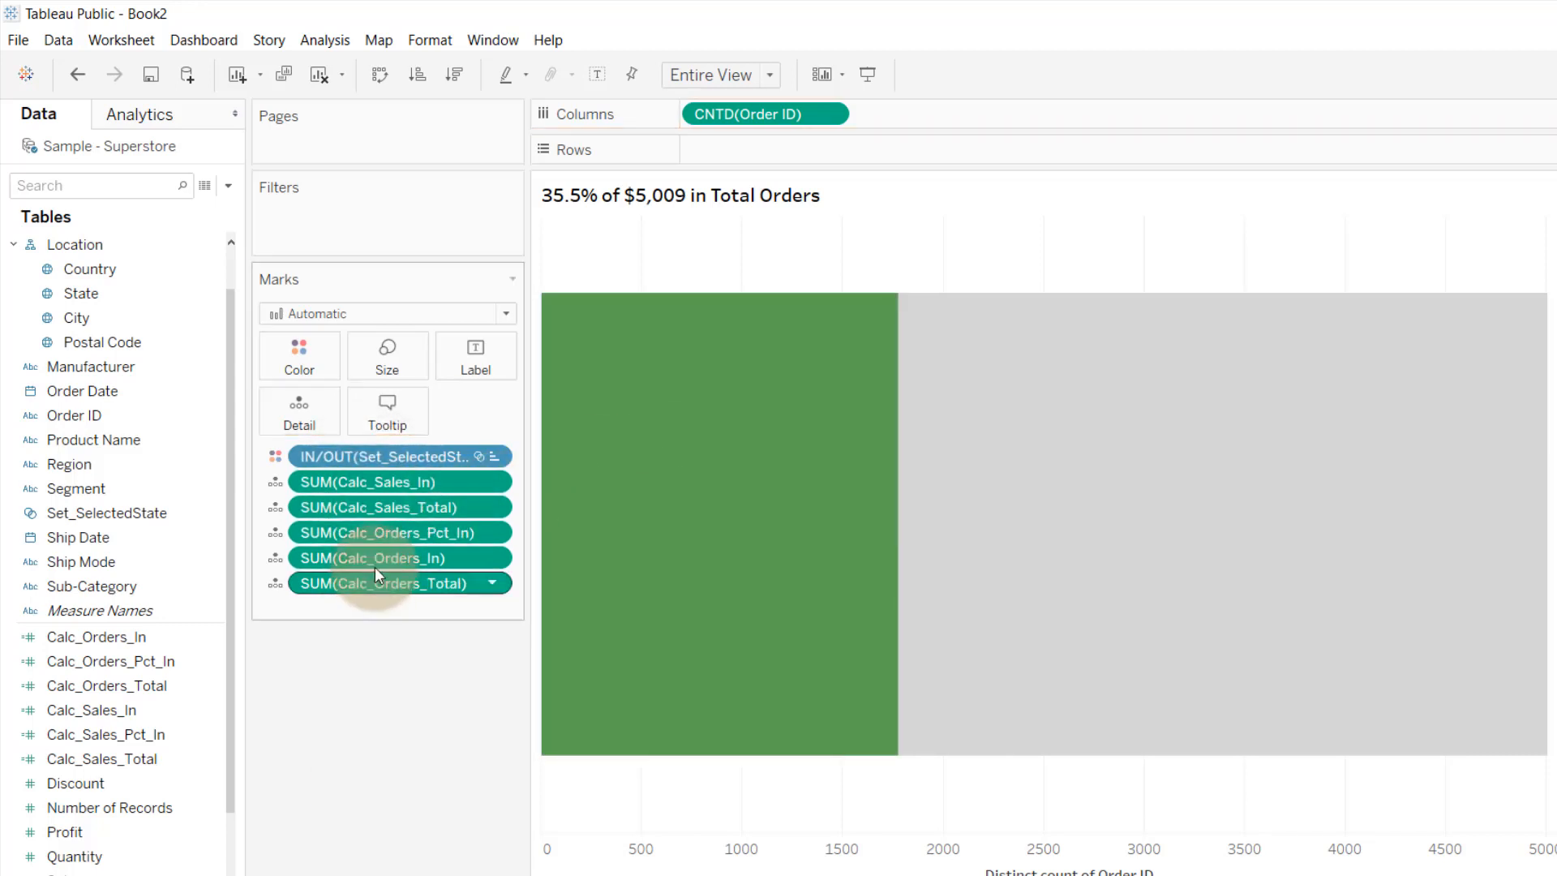
{"action": "left_click_drag", "start_coordinate": [373, 481], "coordinate": [379, 689]}
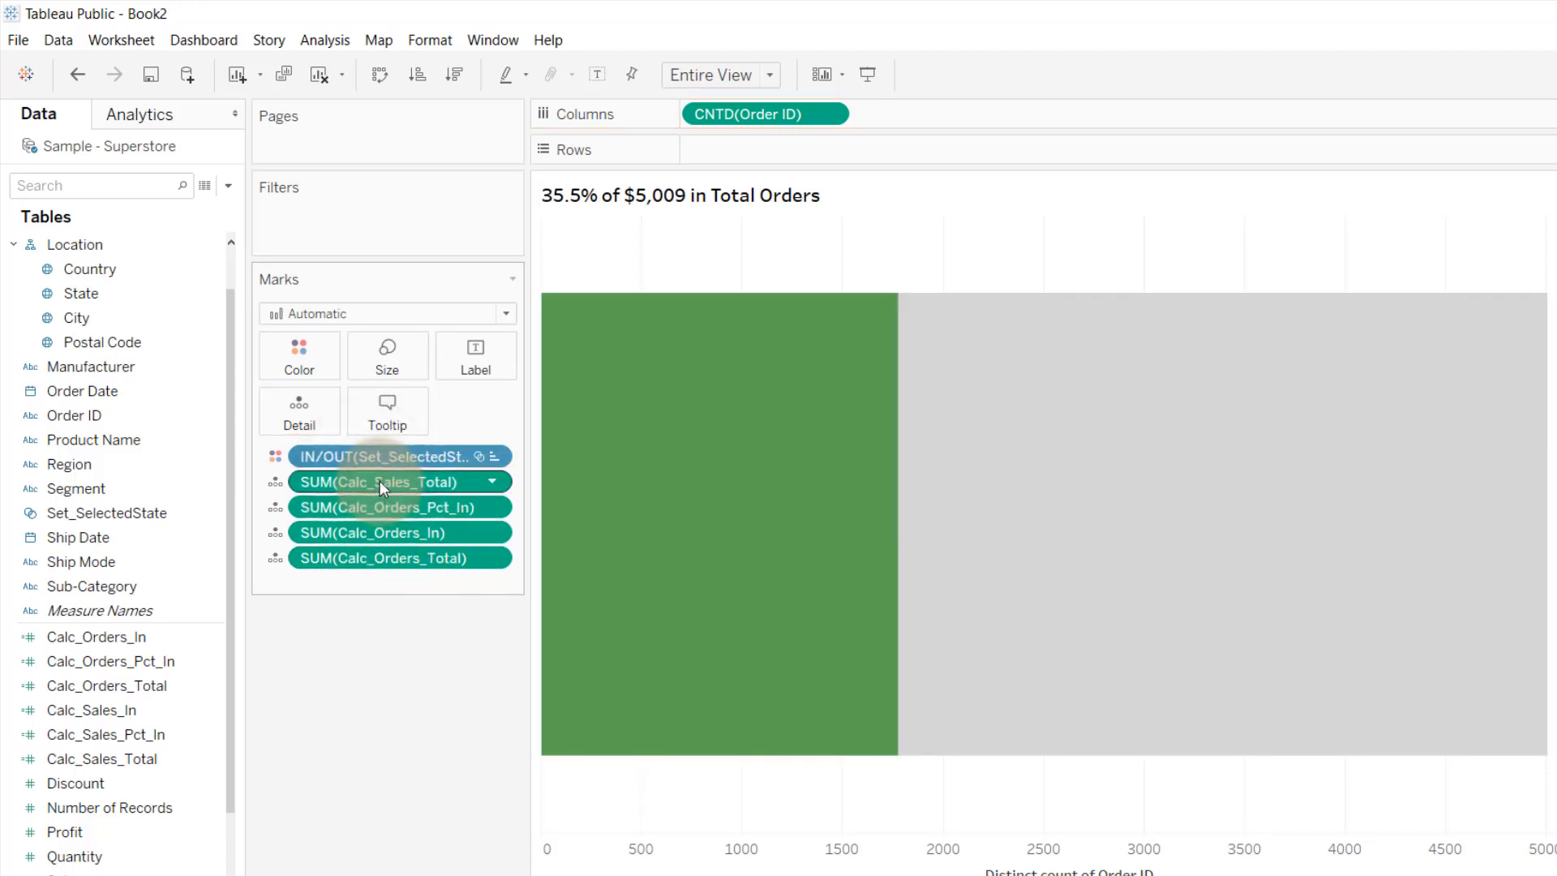
{"action": "left_click_drag", "start_coordinate": [379, 480], "coordinate": [419, 695]}
Step: Set the default number format of Calc_Orders_Total to Number (Standard)
{"action": "left_click", "coordinate": [168, 694]}
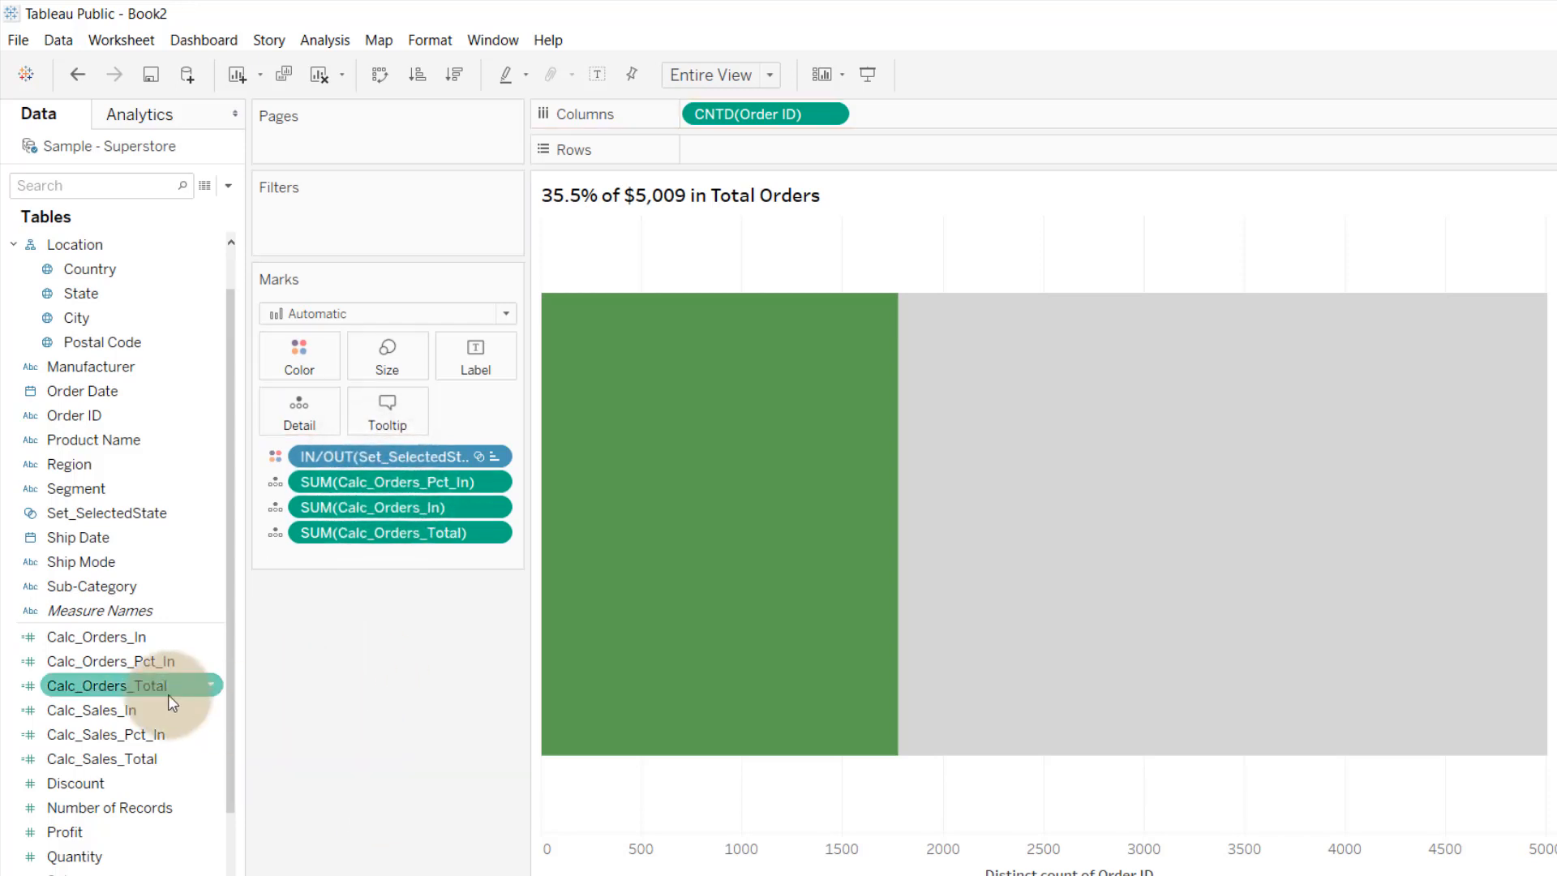
{"action": "right_click", "coordinate": [95, 688]}
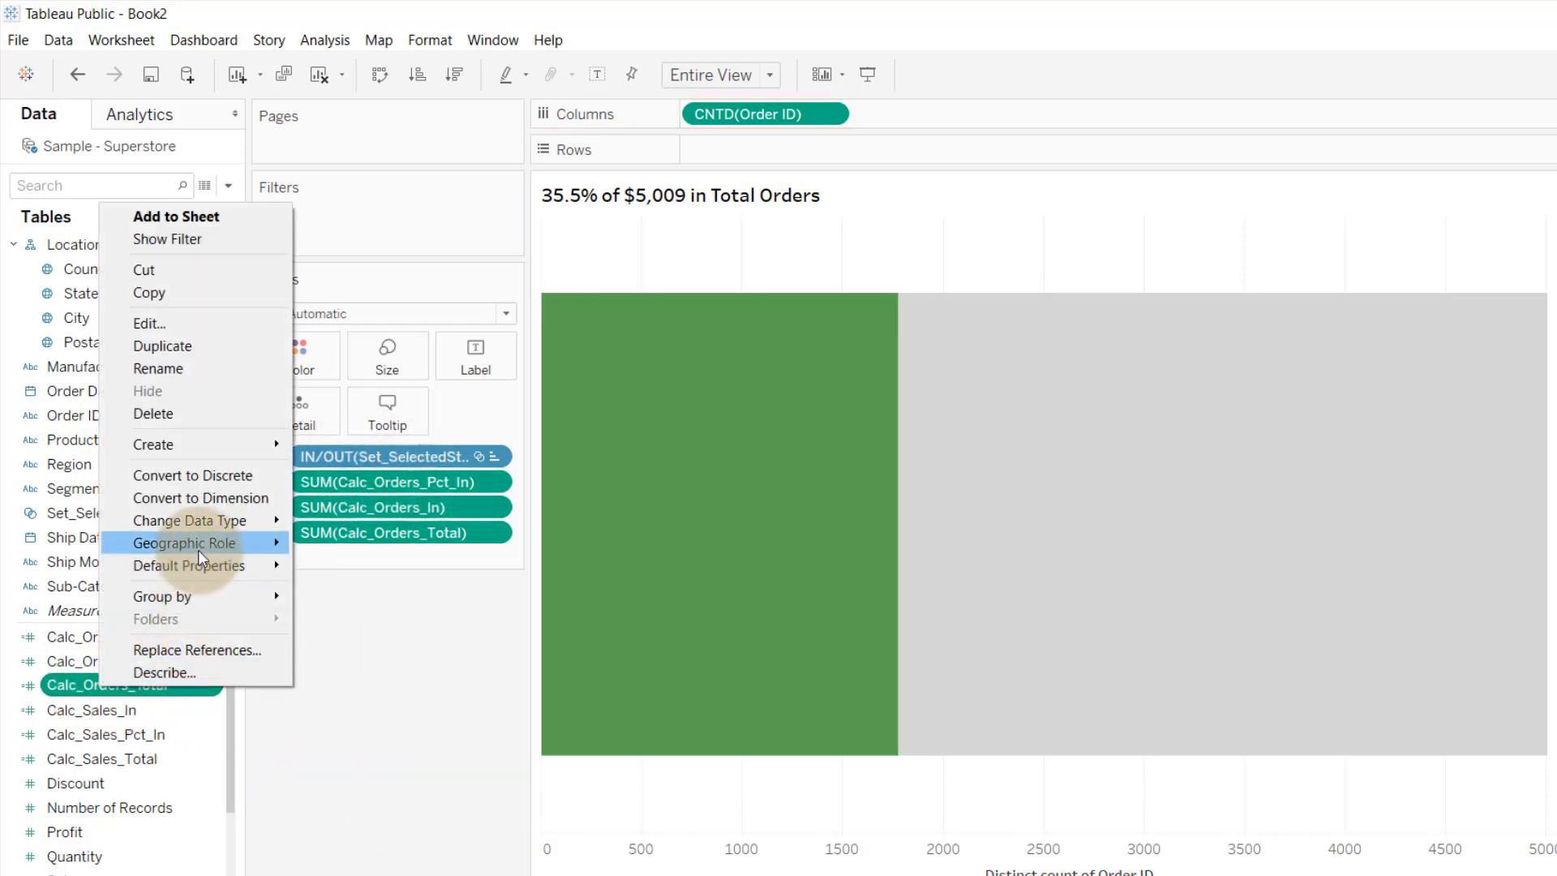
{"action": "mouse_move", "coordinate": [204, 572]}
{"action": "left_click", "coordinate": [338, 613]}
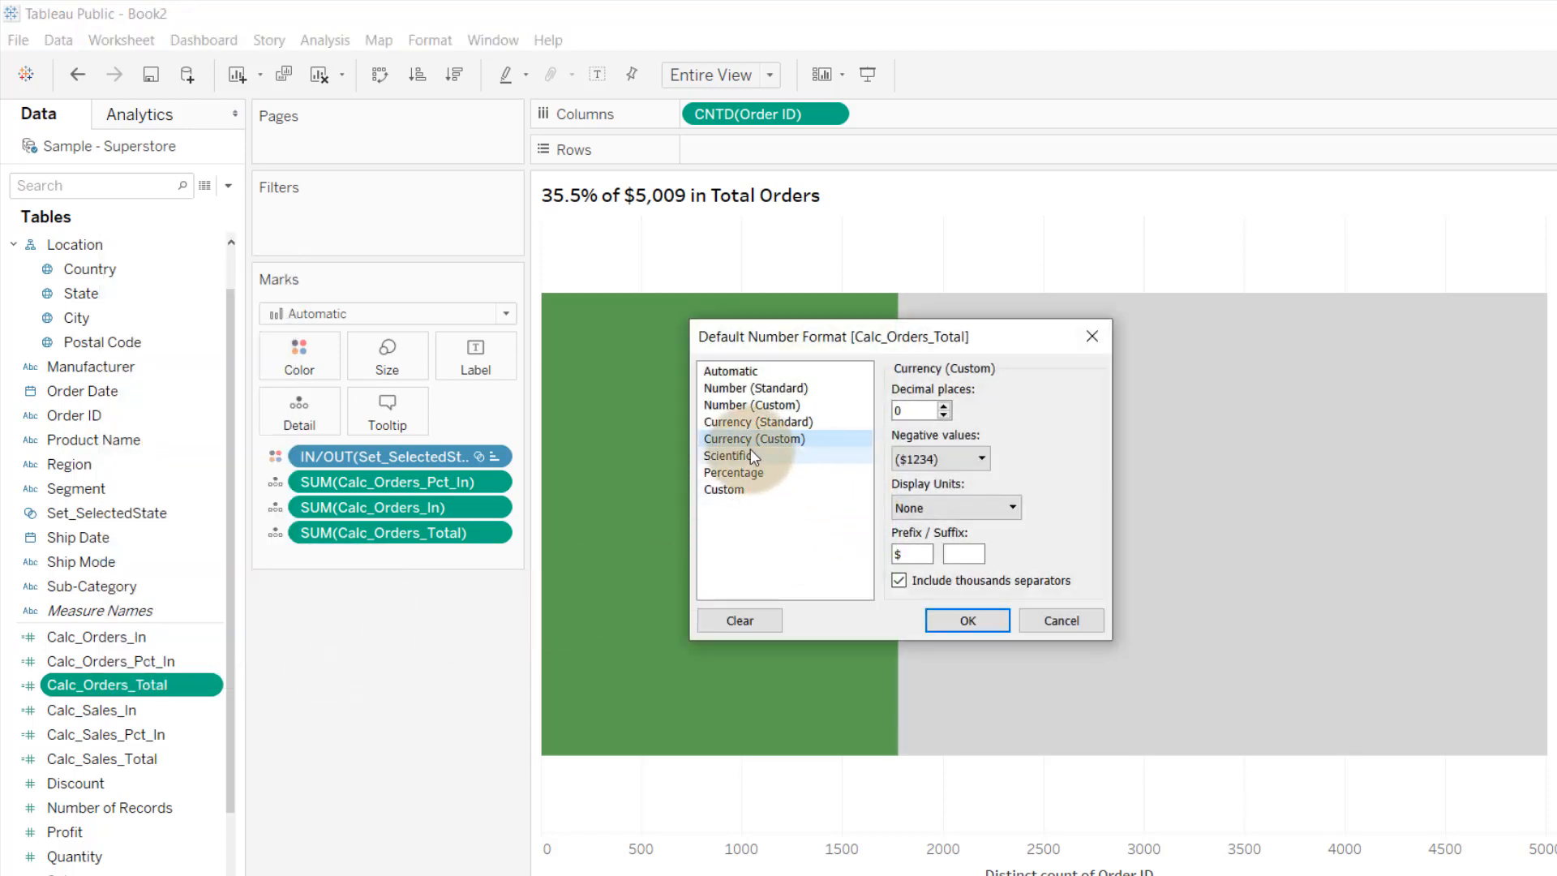
{"action": "left_click", "coordinate": [739, 391]}
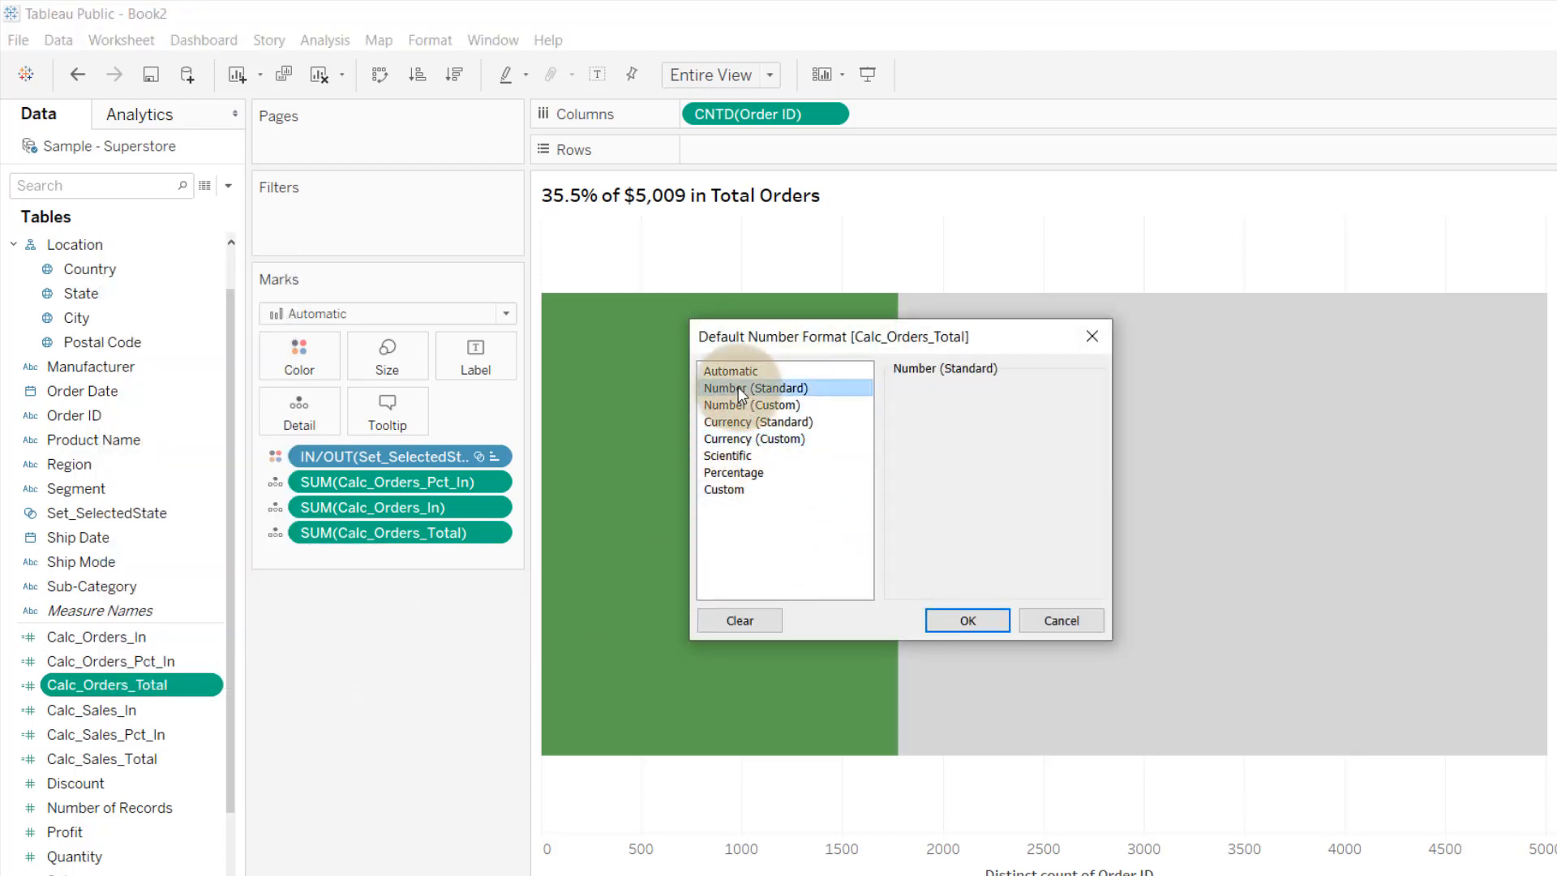
{"action": "left_click", "coordinate": [970, 621]}
Step: Set the default number format of Calc_Orders_In to Number (Standard) so the tooltip's order count carries no currency format
{"action": "mouse_move", "coordinate": [782, 452]}
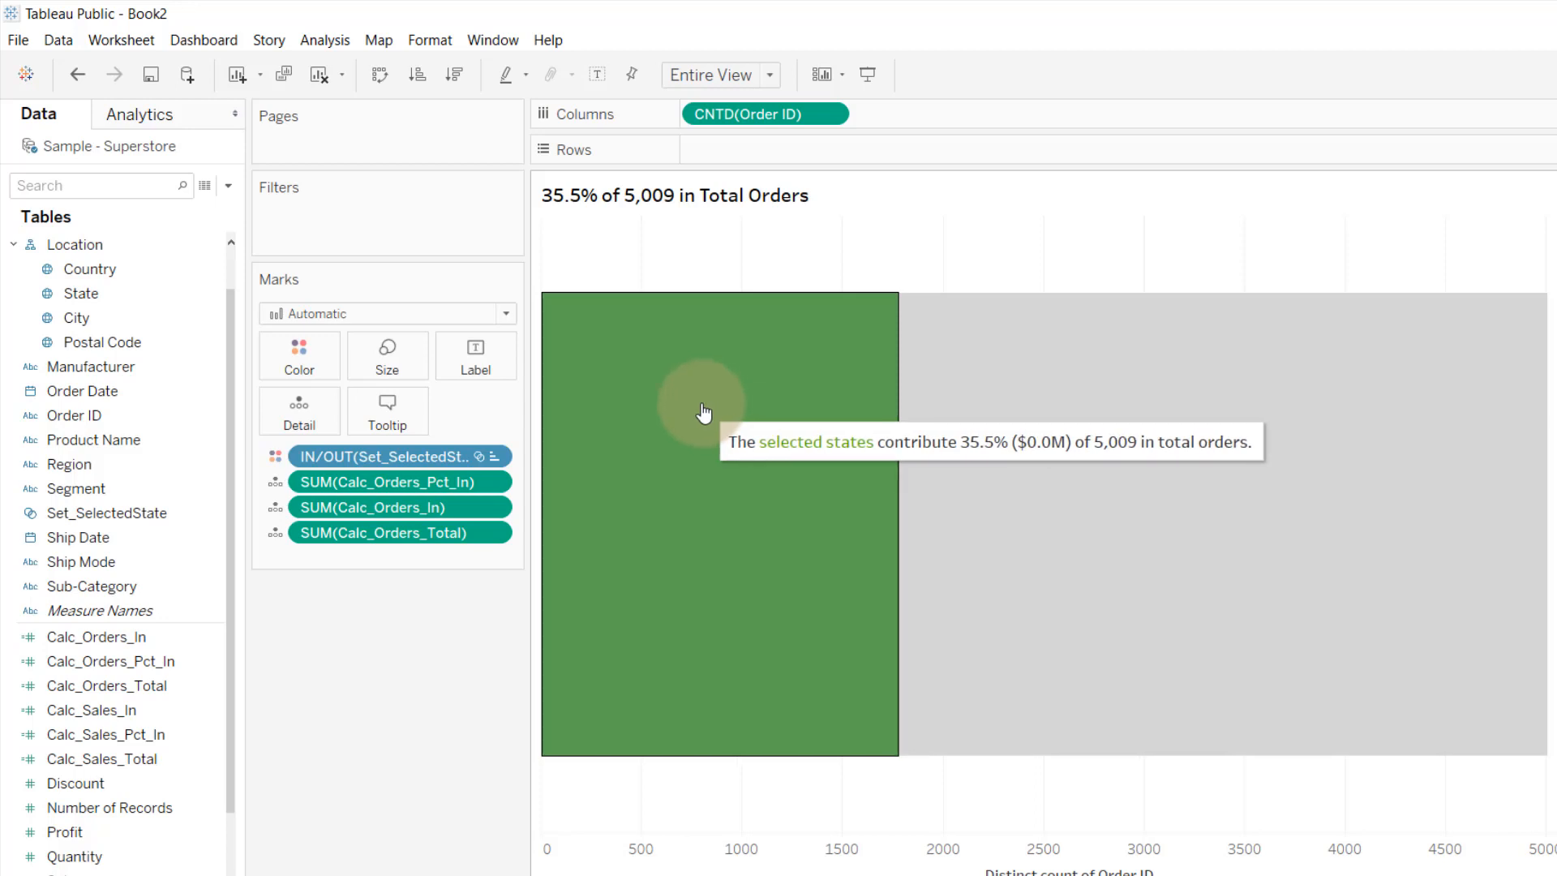
{"action": "left_click", "coordinate": [161, 663]}
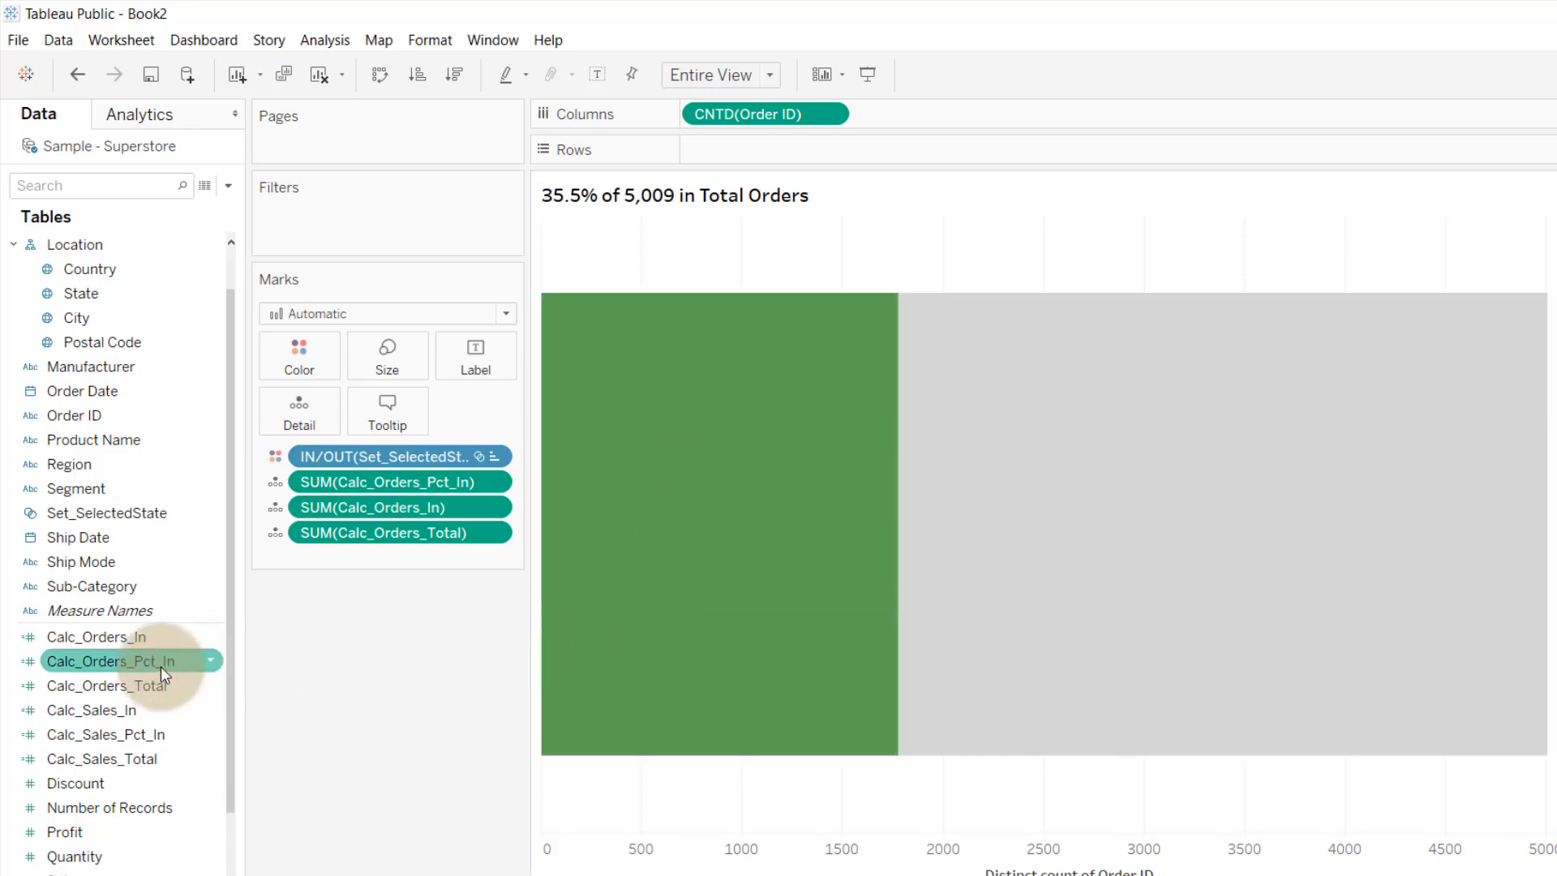
{"action": "left_click", "coordinate": [124, 685]}
{"action": "left_click", "coordinate": [115, 660]}
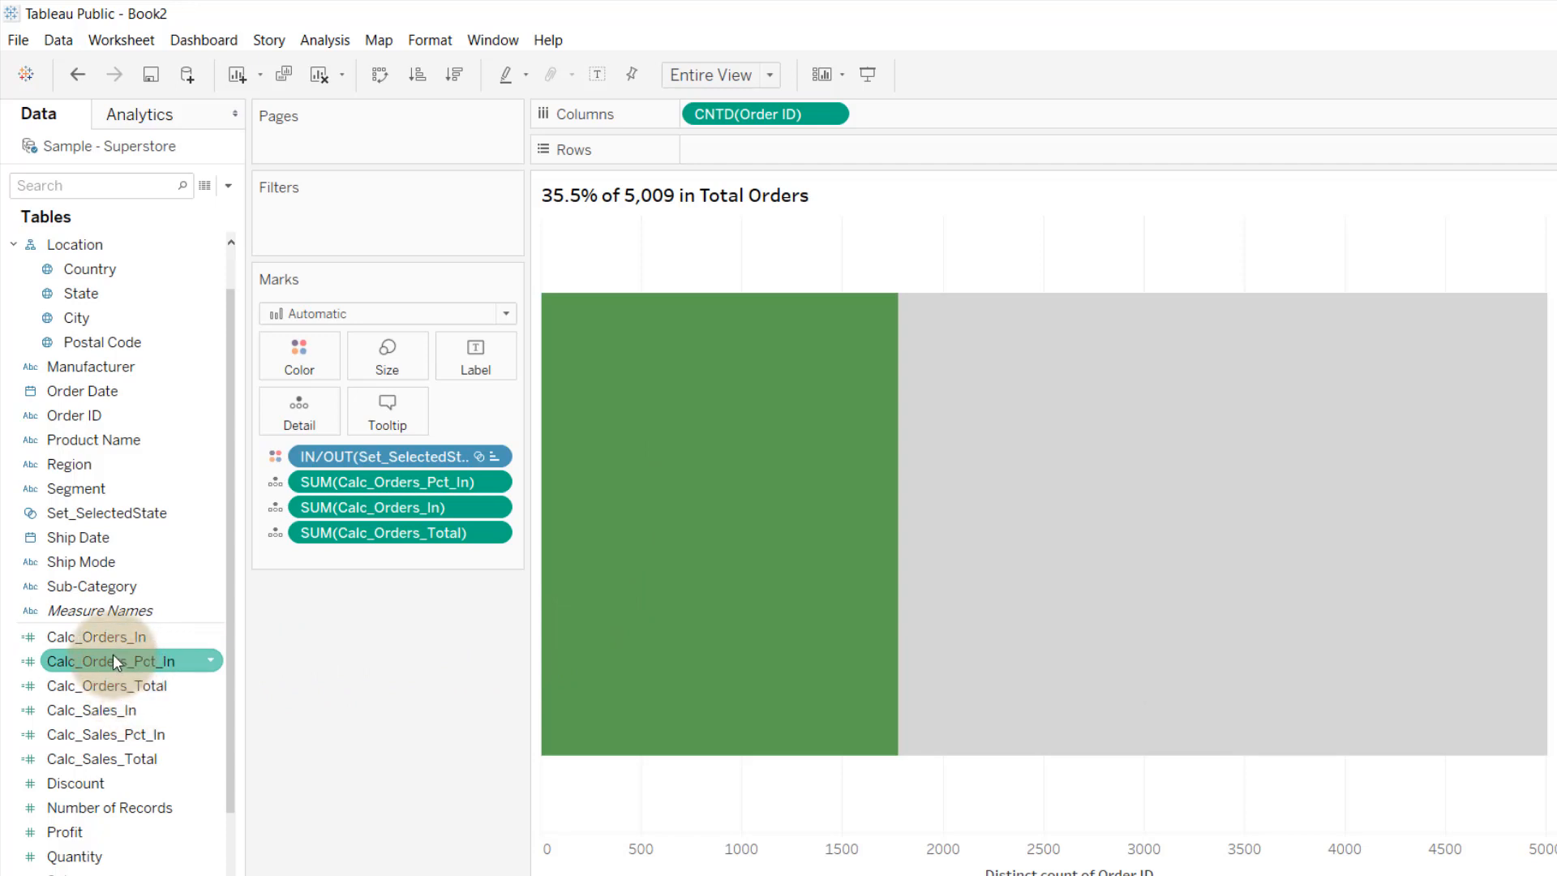
{"action": "left_click", "coordinate": [107, 636]}
{"action": "right_click", "coordinate": [105, 635]}
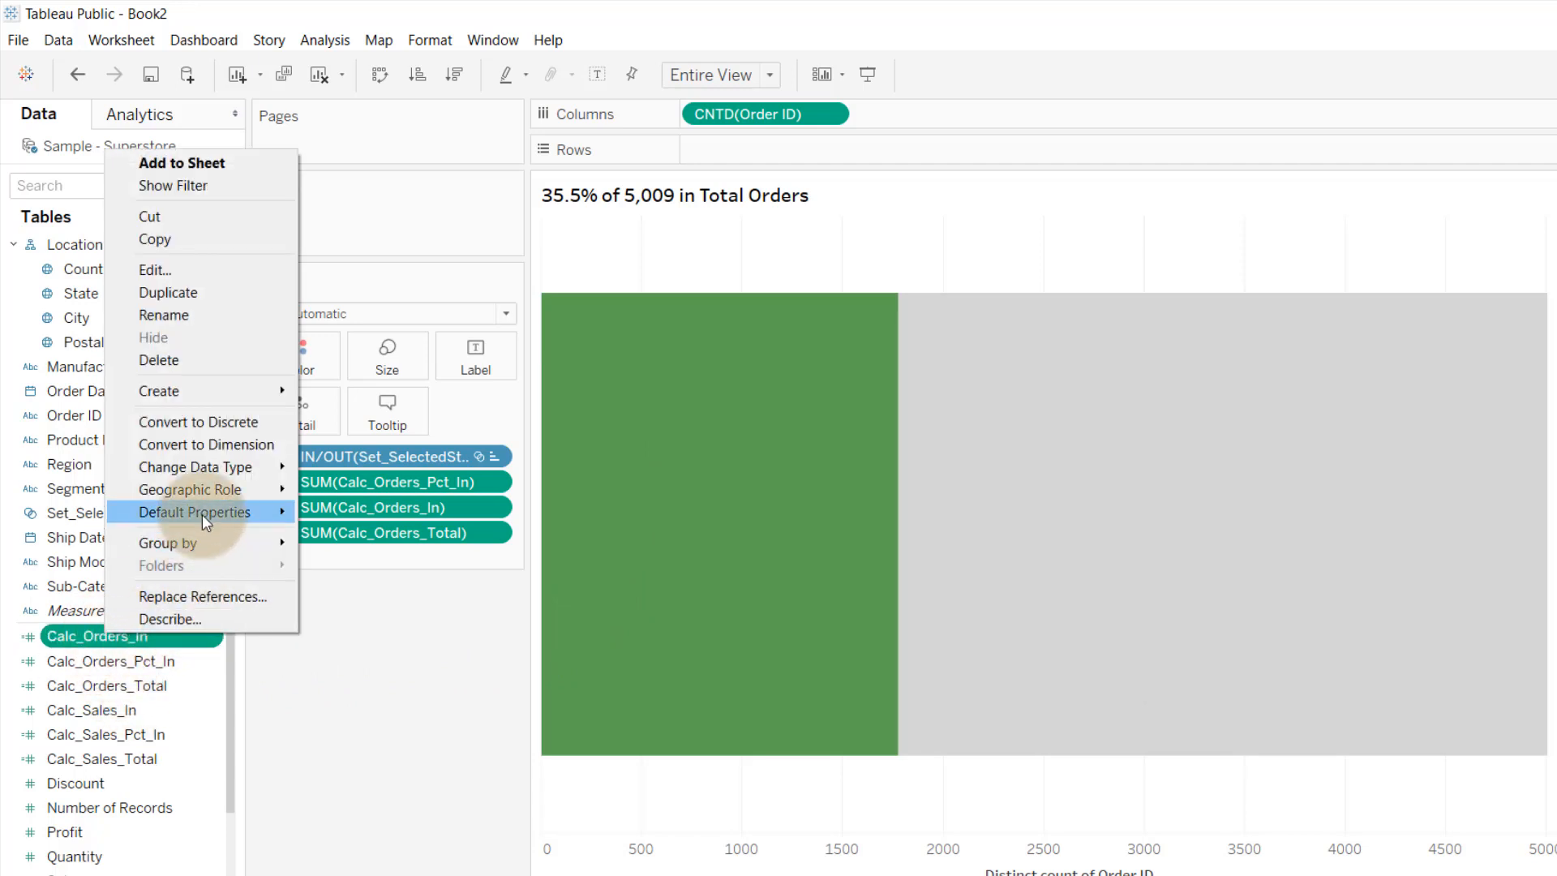
{"action": "mouse_move", "coordinate": [201, 513]}
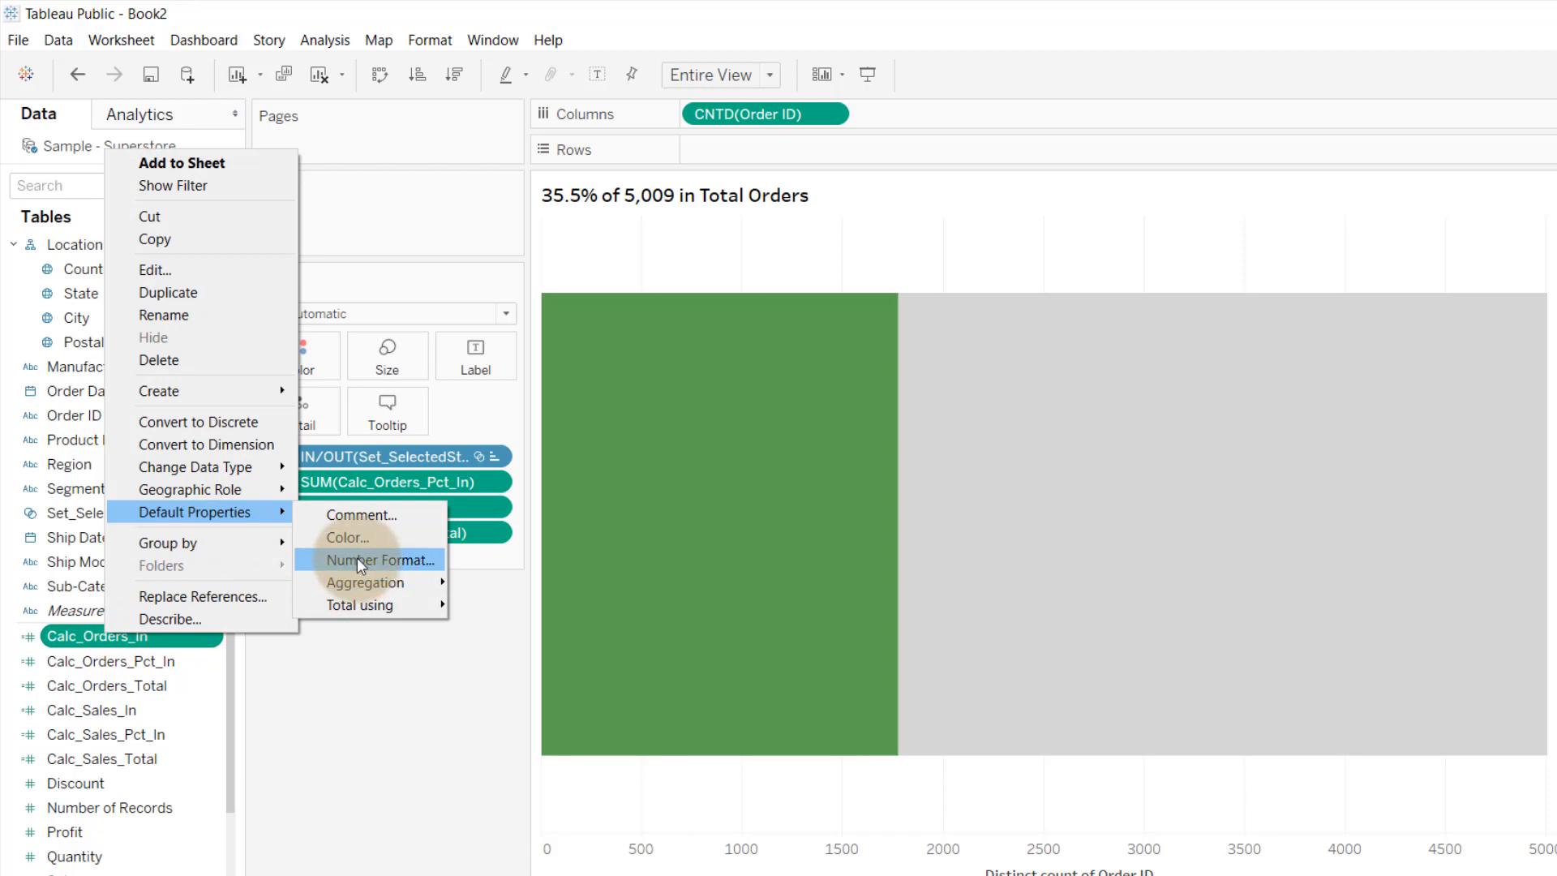
{"action": "left_click", "coordinate": [369, 560]}
{"action": "left_click", "coordinate": [746, 387]}
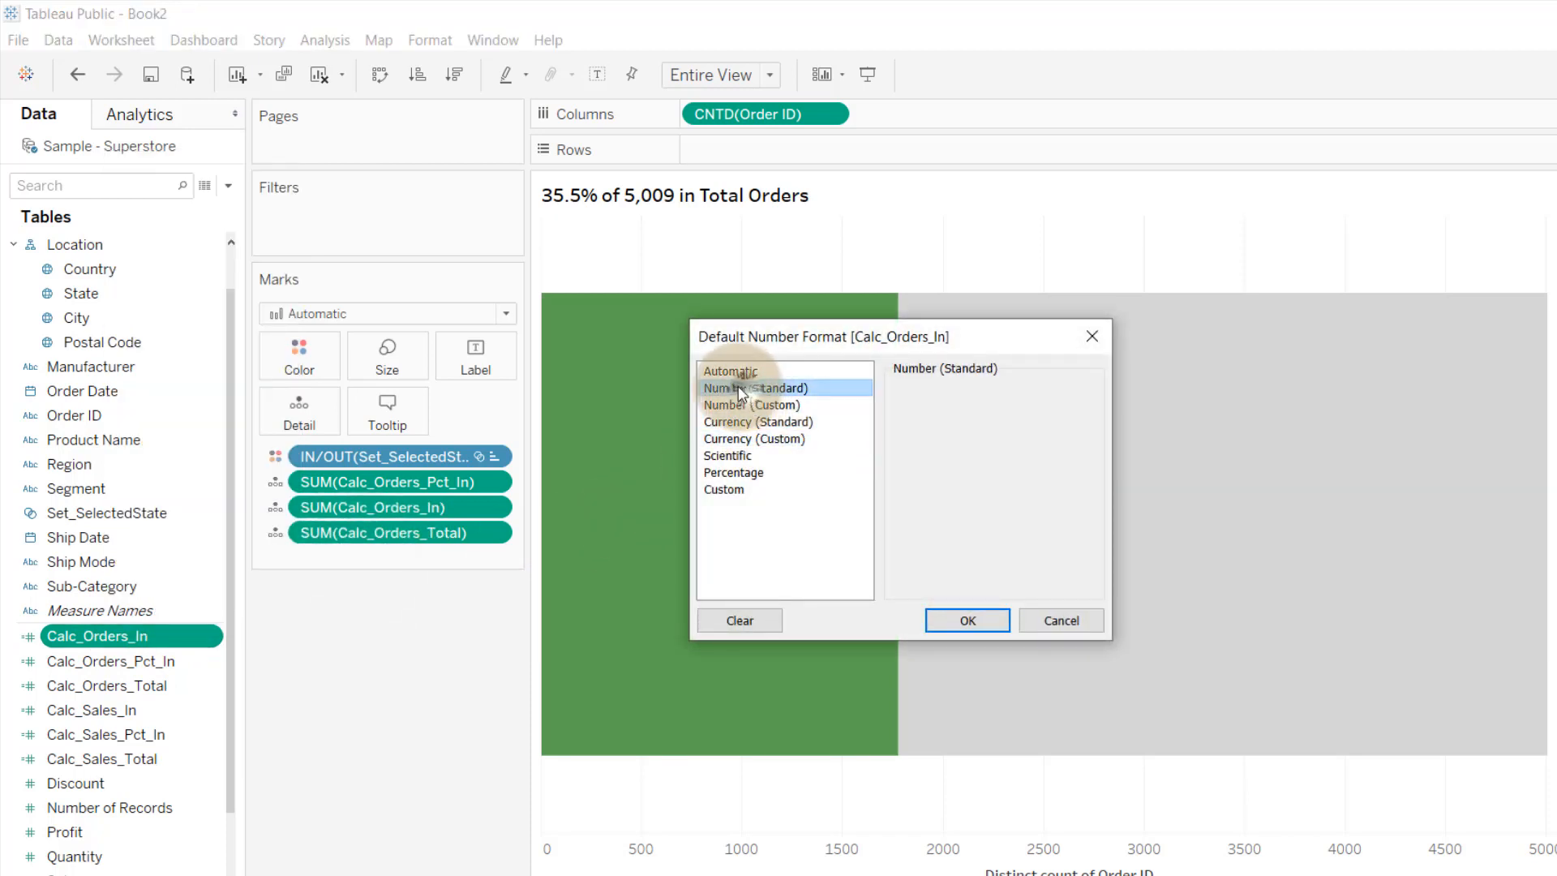
{"action": "left_click", "coordinate": [967, 620]}
Step: Add Indiana, Iowa, Kansas and New York to the selected states in Set_SelectedState
{"action": "mouse_move", "coordinate": [883, 508]}
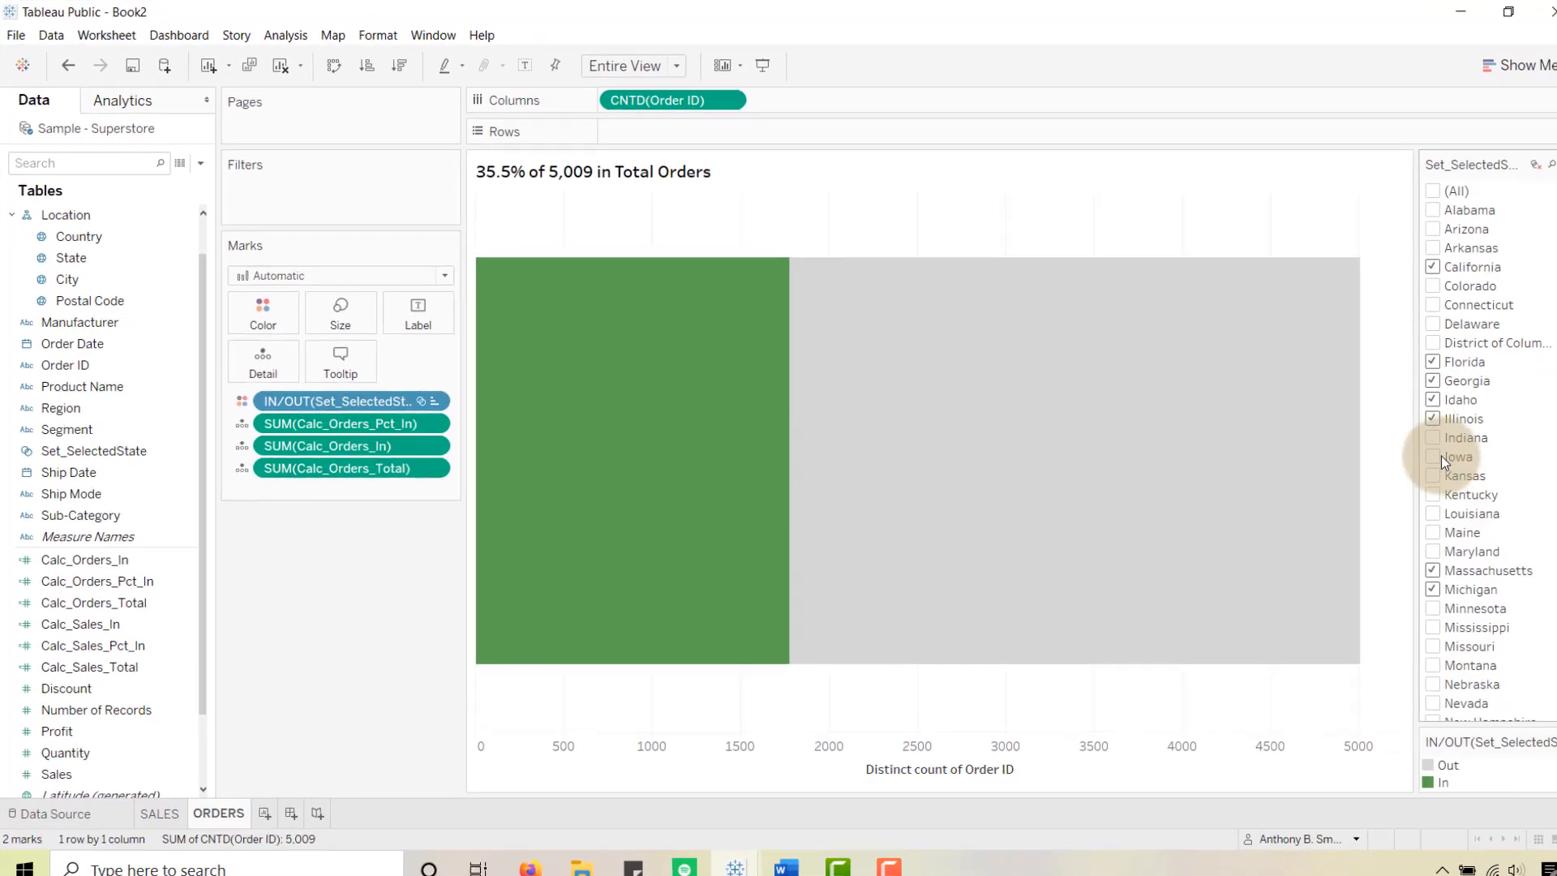
{"action": "left_click", "coordinate": [1432, 437]}
{"action": "left_click", "coordinate": [1431, 456]}
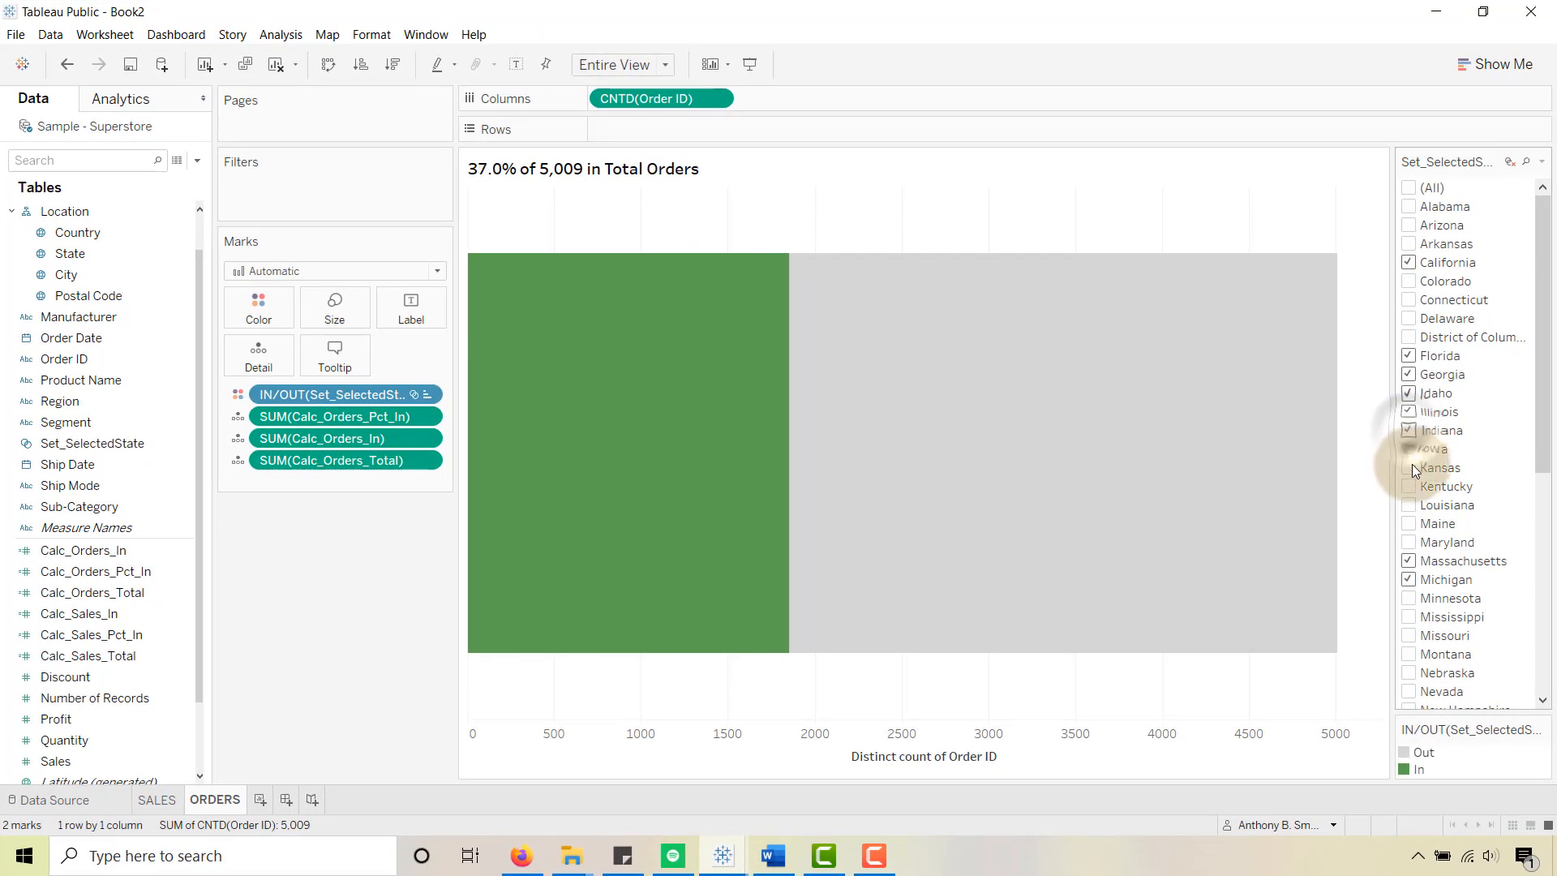
{"action": "left_click", "coordinate": [1432, 475]}
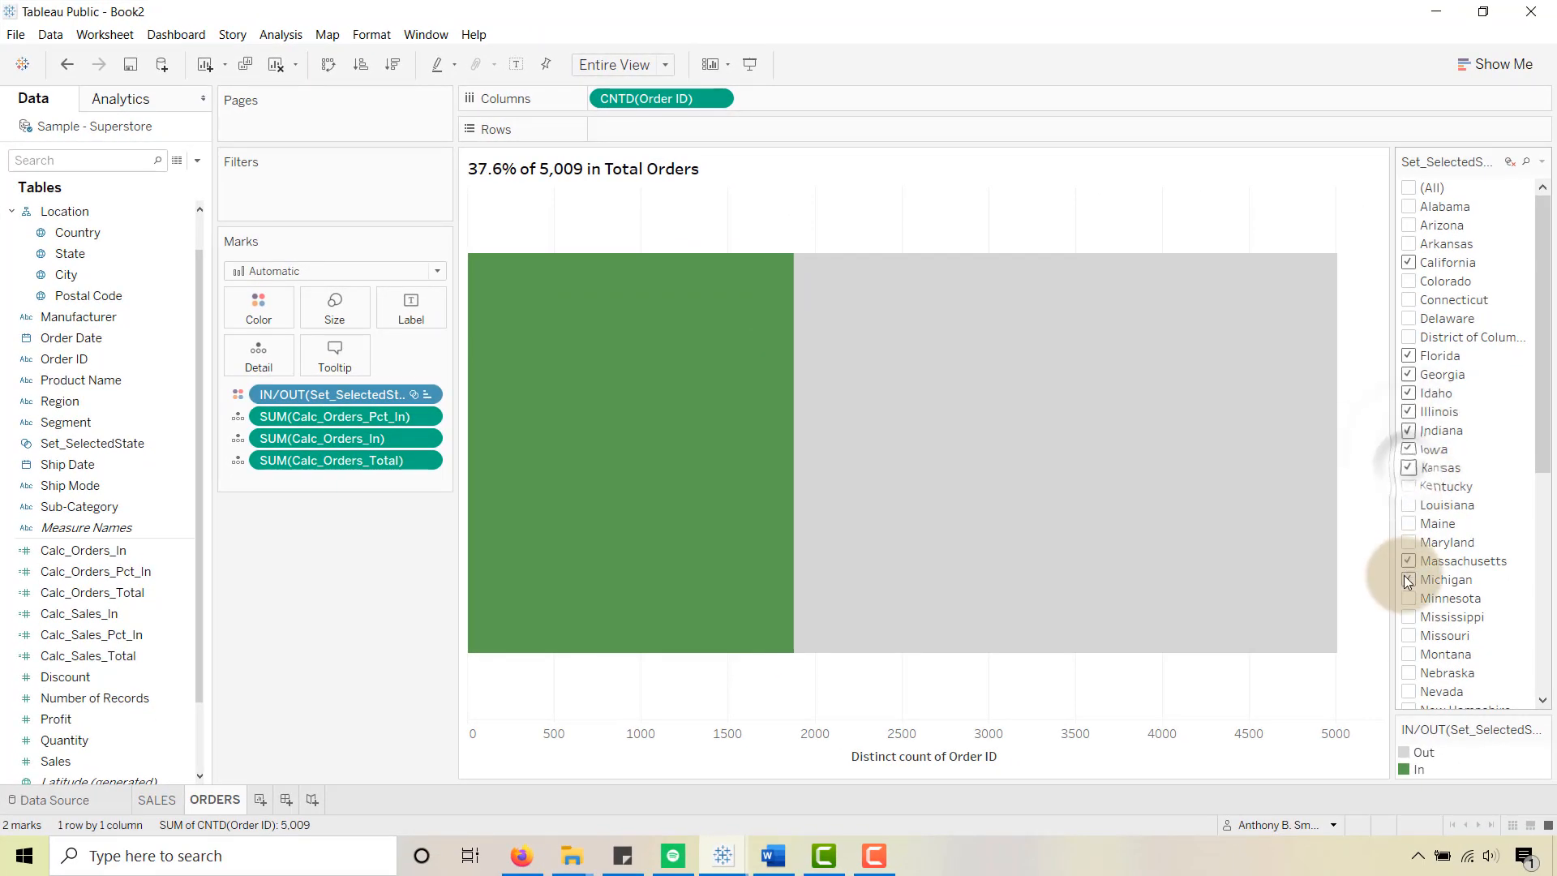
{"action": "scroll", "coordinate": [1407, 636], "scroll_direction": "down", "scroll_amount": 5}
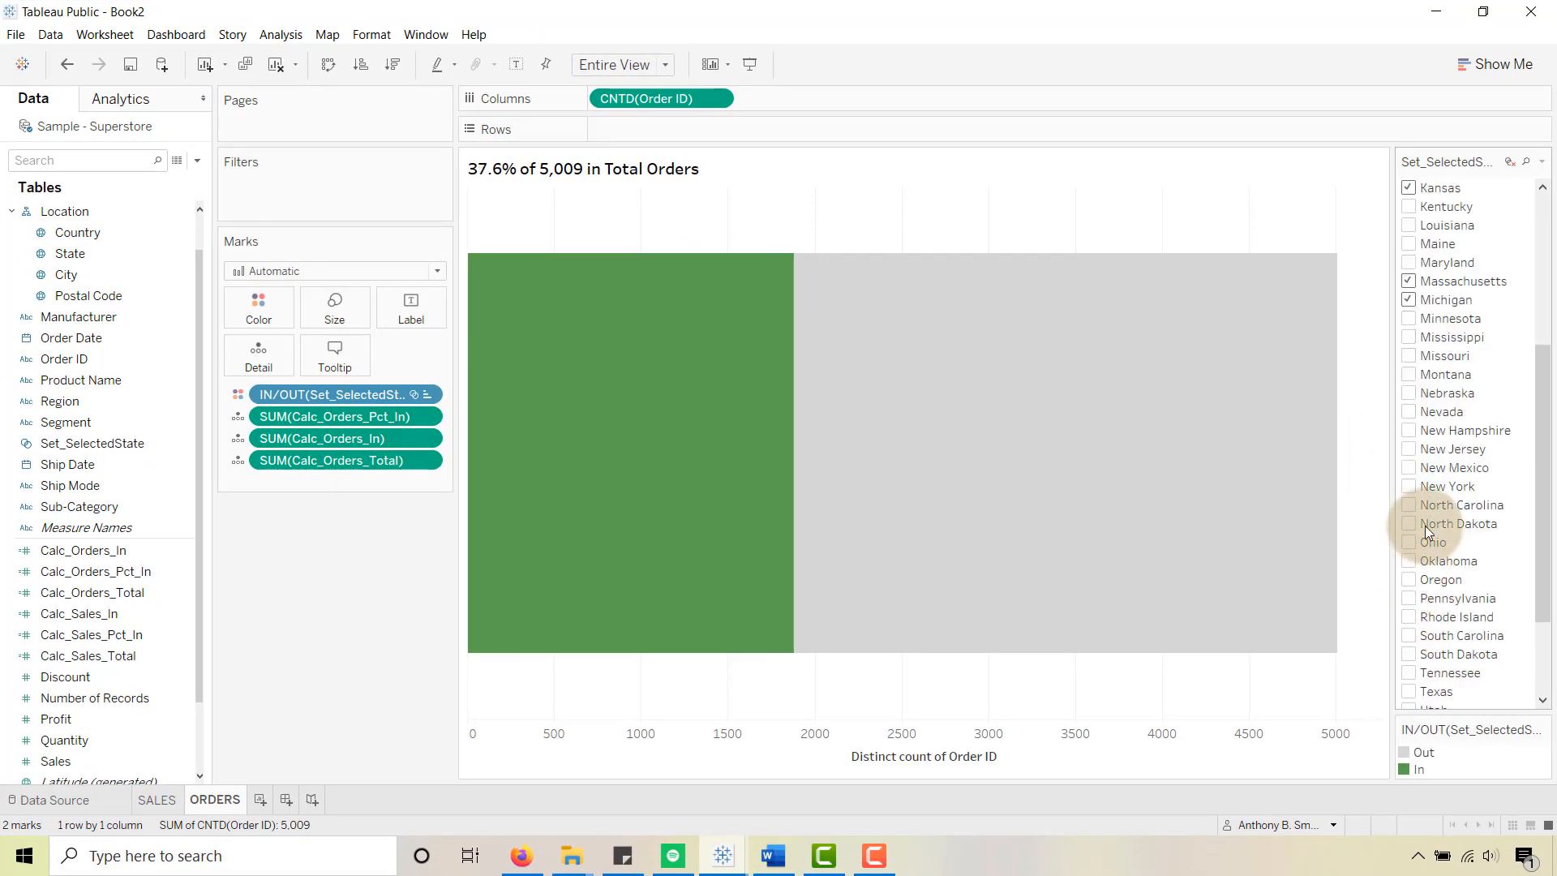
{"action": "left_click", "coordinate": [1408, 487]}
{"action": "mouse_move", "coordinate": [908, 357]}
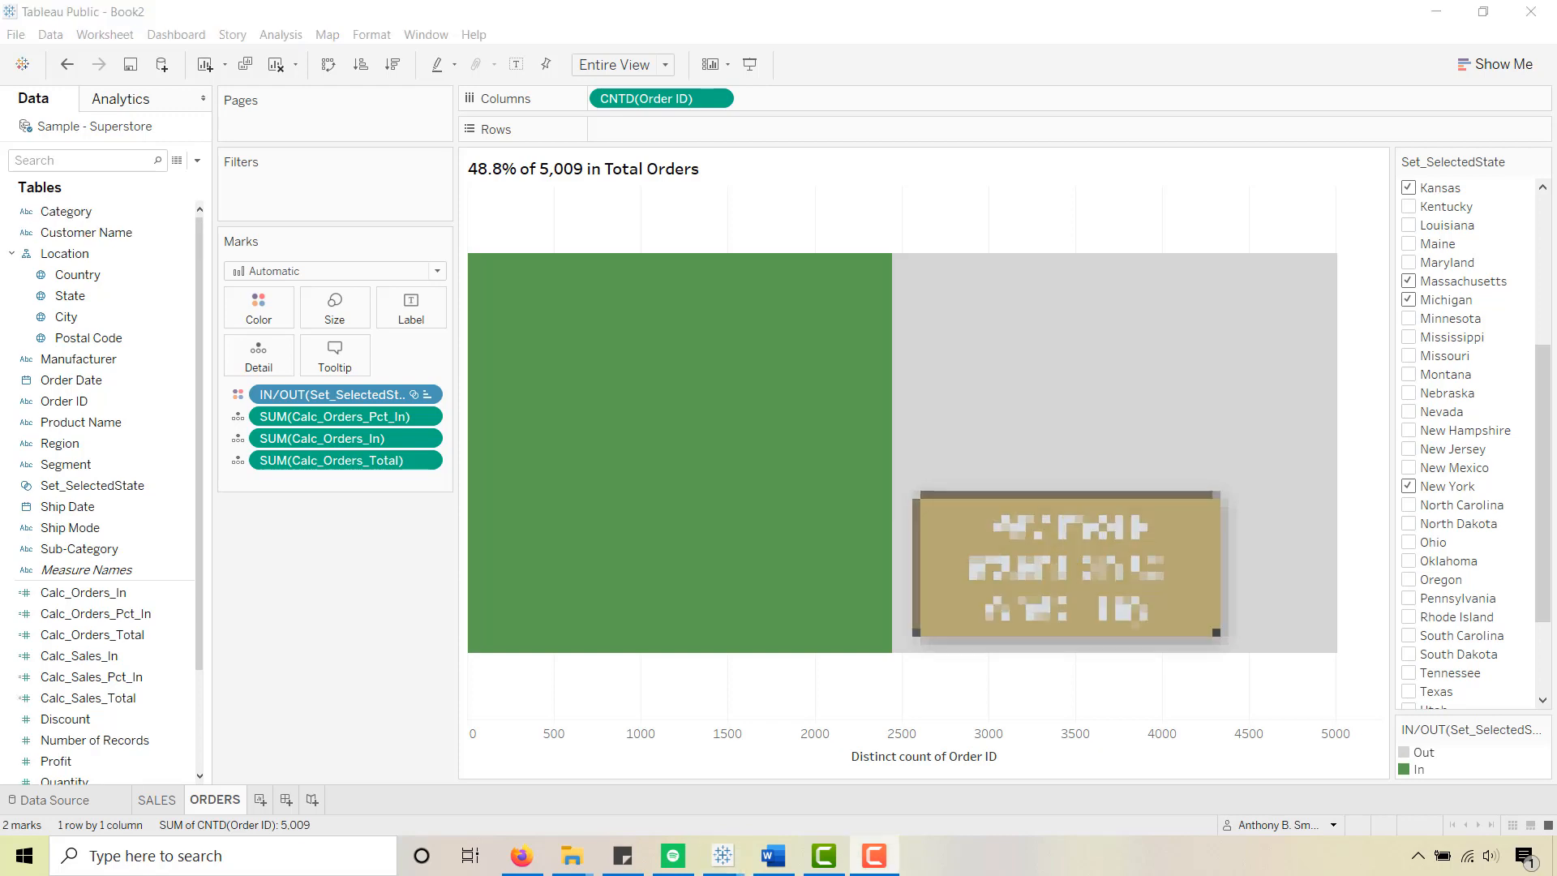
Step: Clear the title of the "Distinct count of Order ID" axis
{"action": "left_click", "coordinate": [759, 747]}
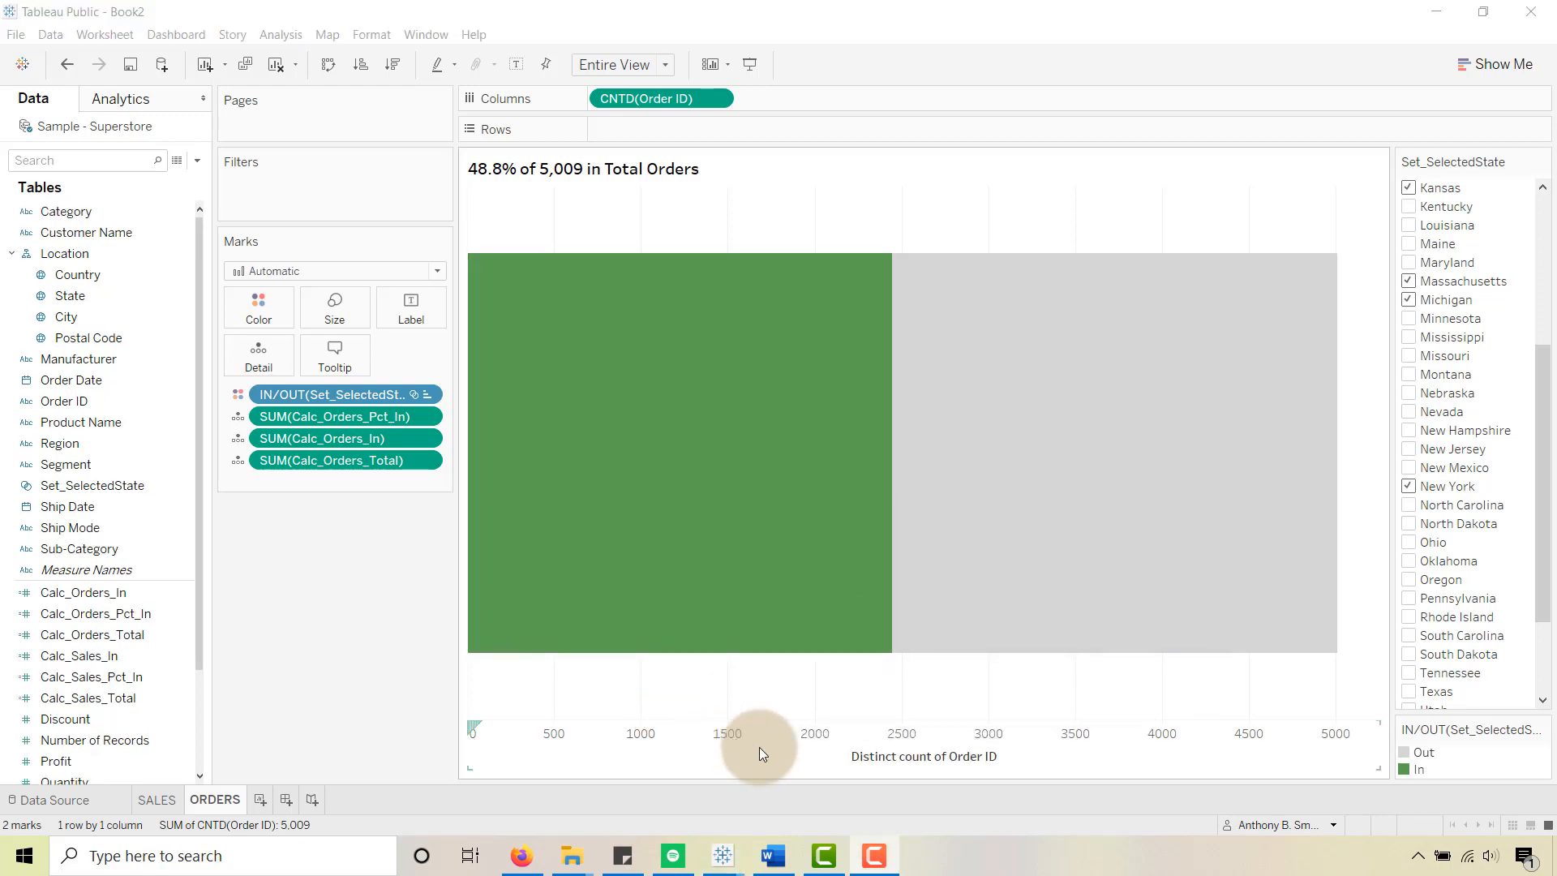
{"action": "right_click", "coordinate": [878, 752]}
{"action": "left_click", "coordinate": [922, 632]}
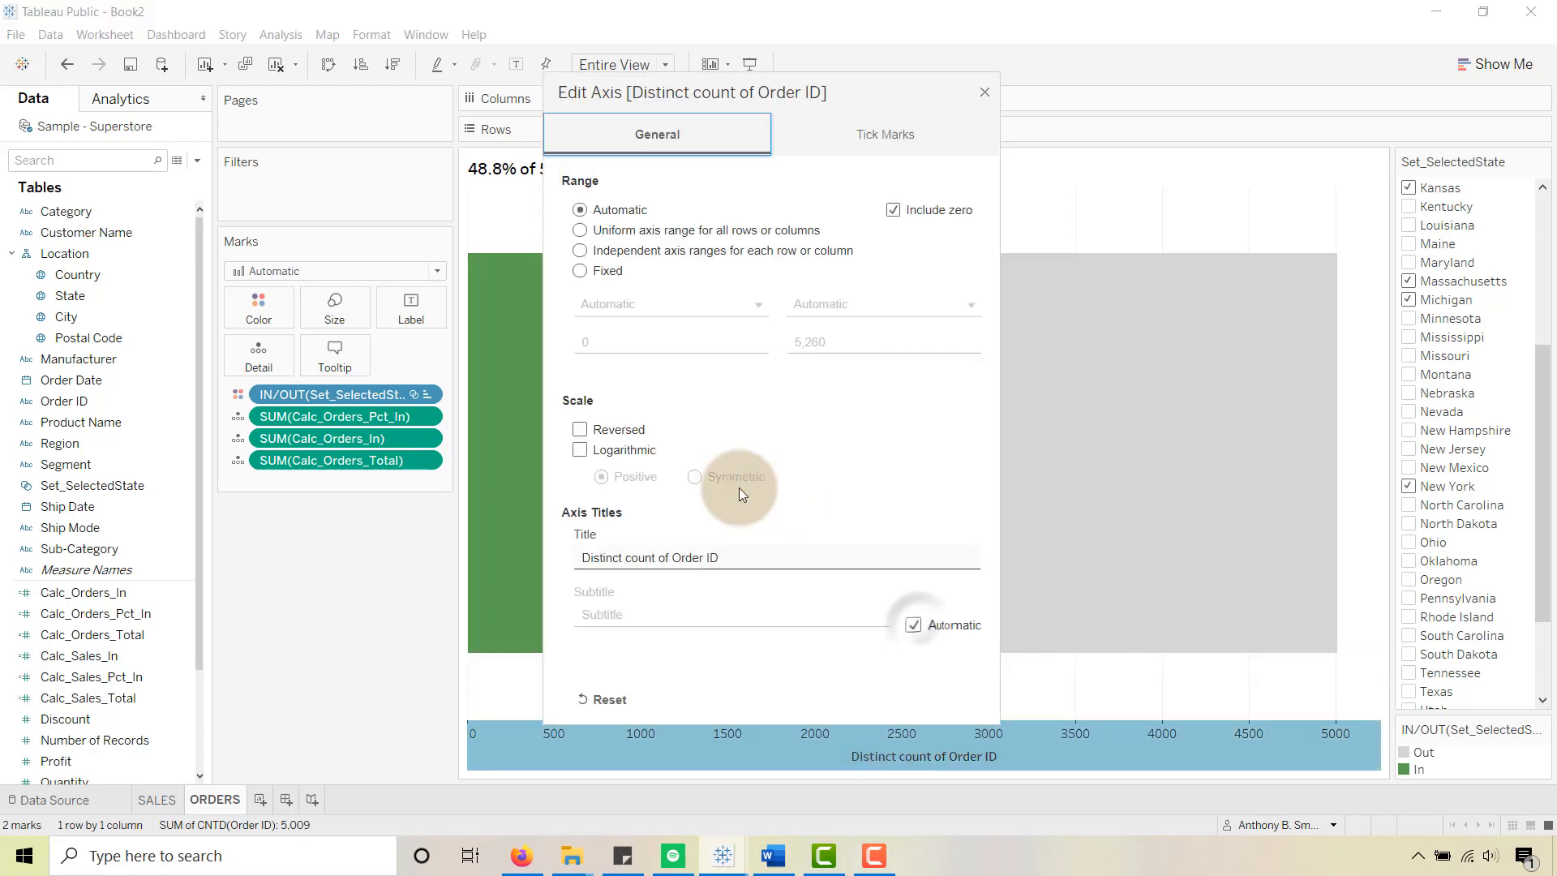
{"action": "triple_click", "coordinate": [734, 556]}
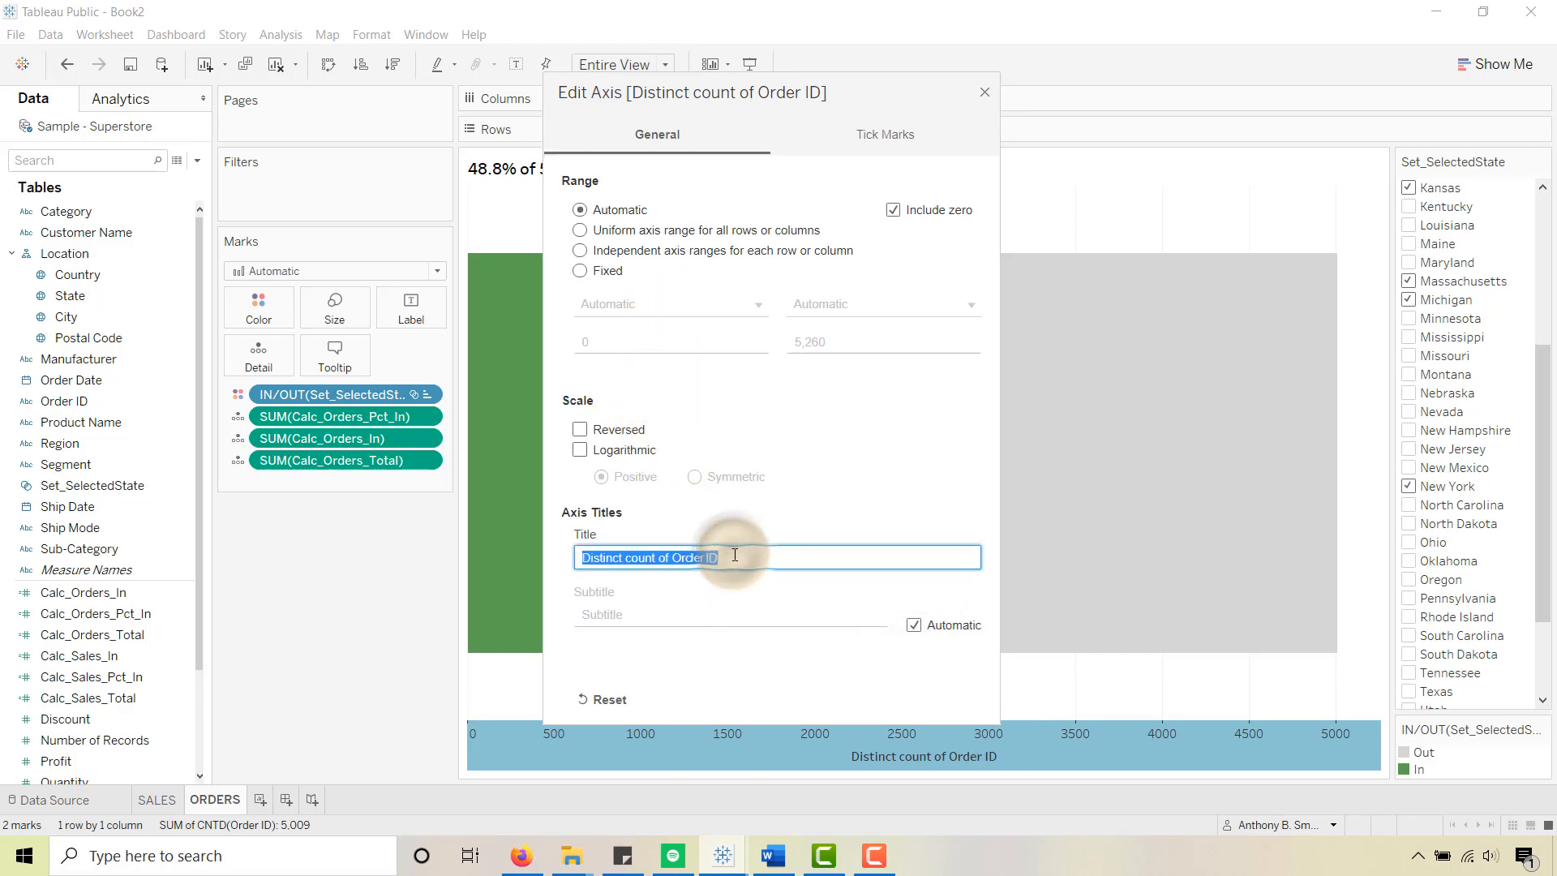
{"action": "key", "text": "BackSpace"}
{"action": "left_click", "coordinate": [388, 601]}
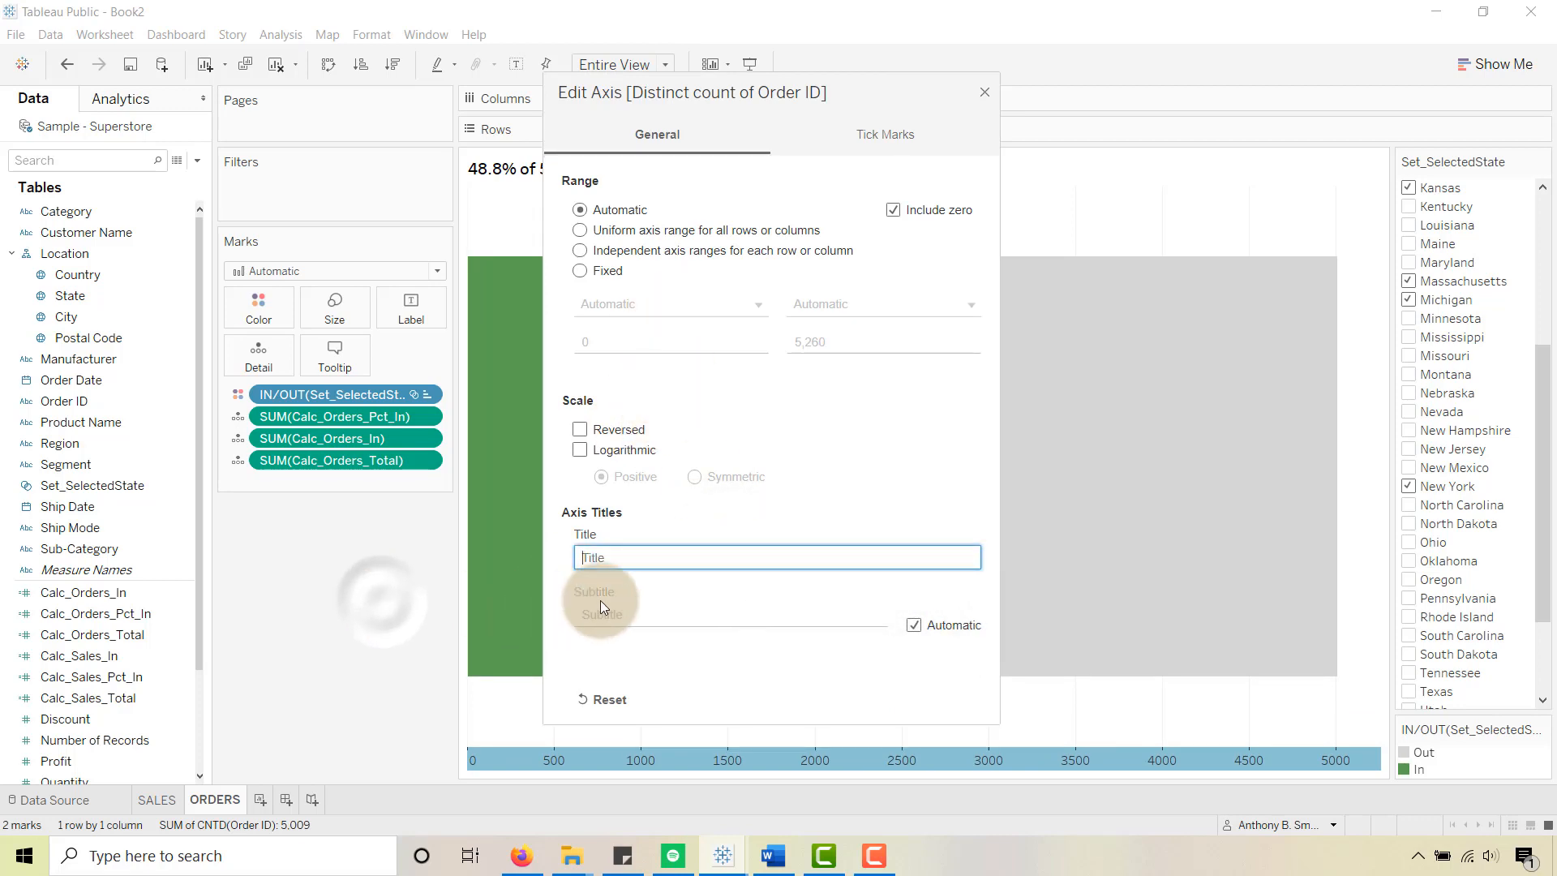
{"action": "left_click", "coordinate": [988, 101]}
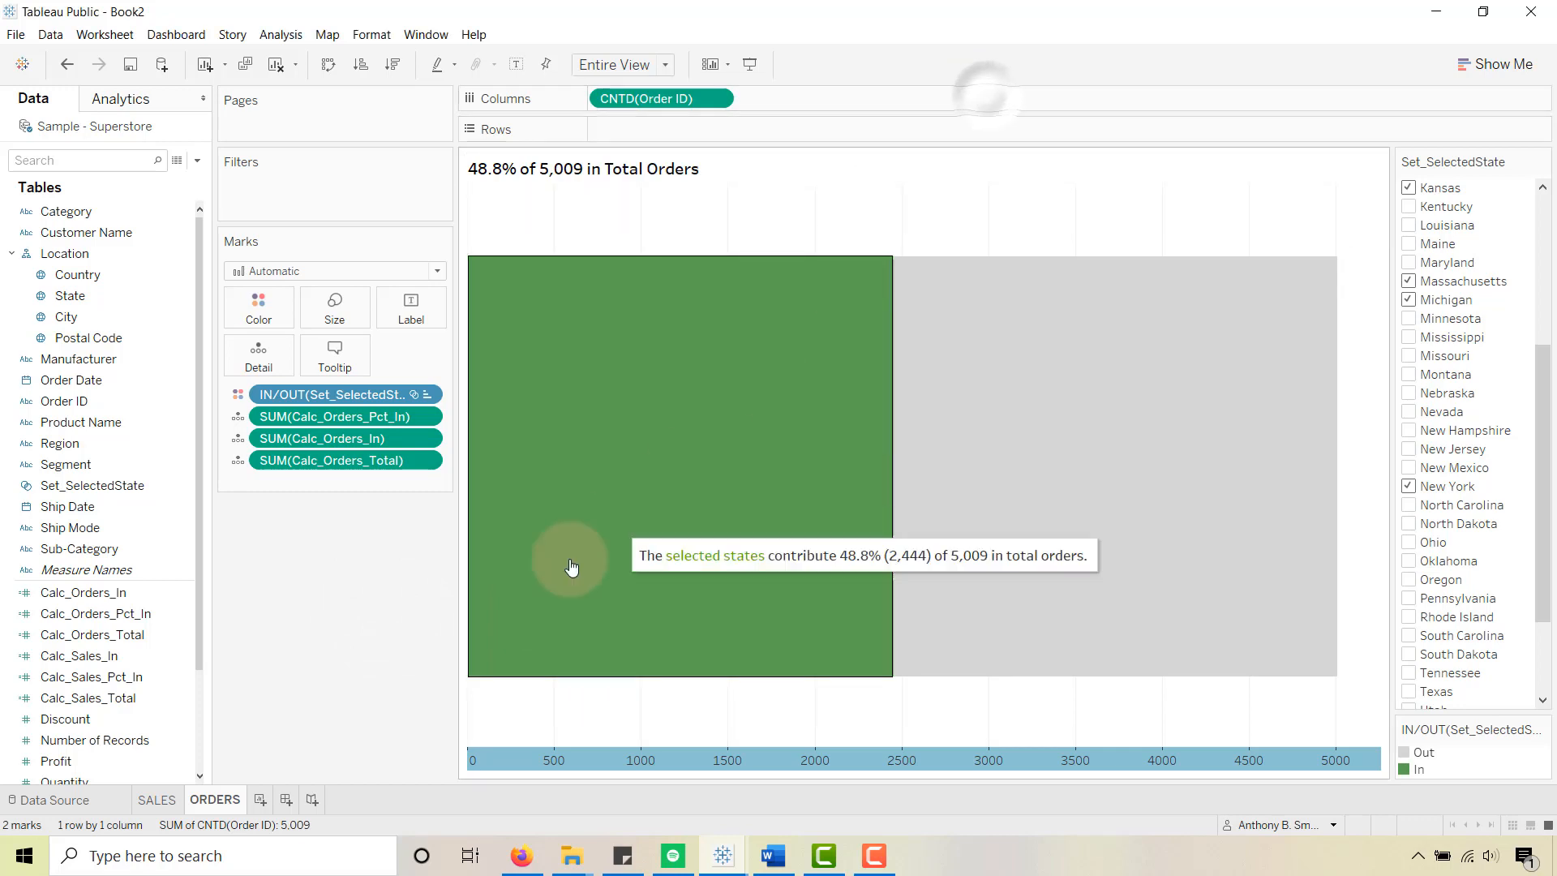
{"action": "left_click", "coordinate": [350, 690]}
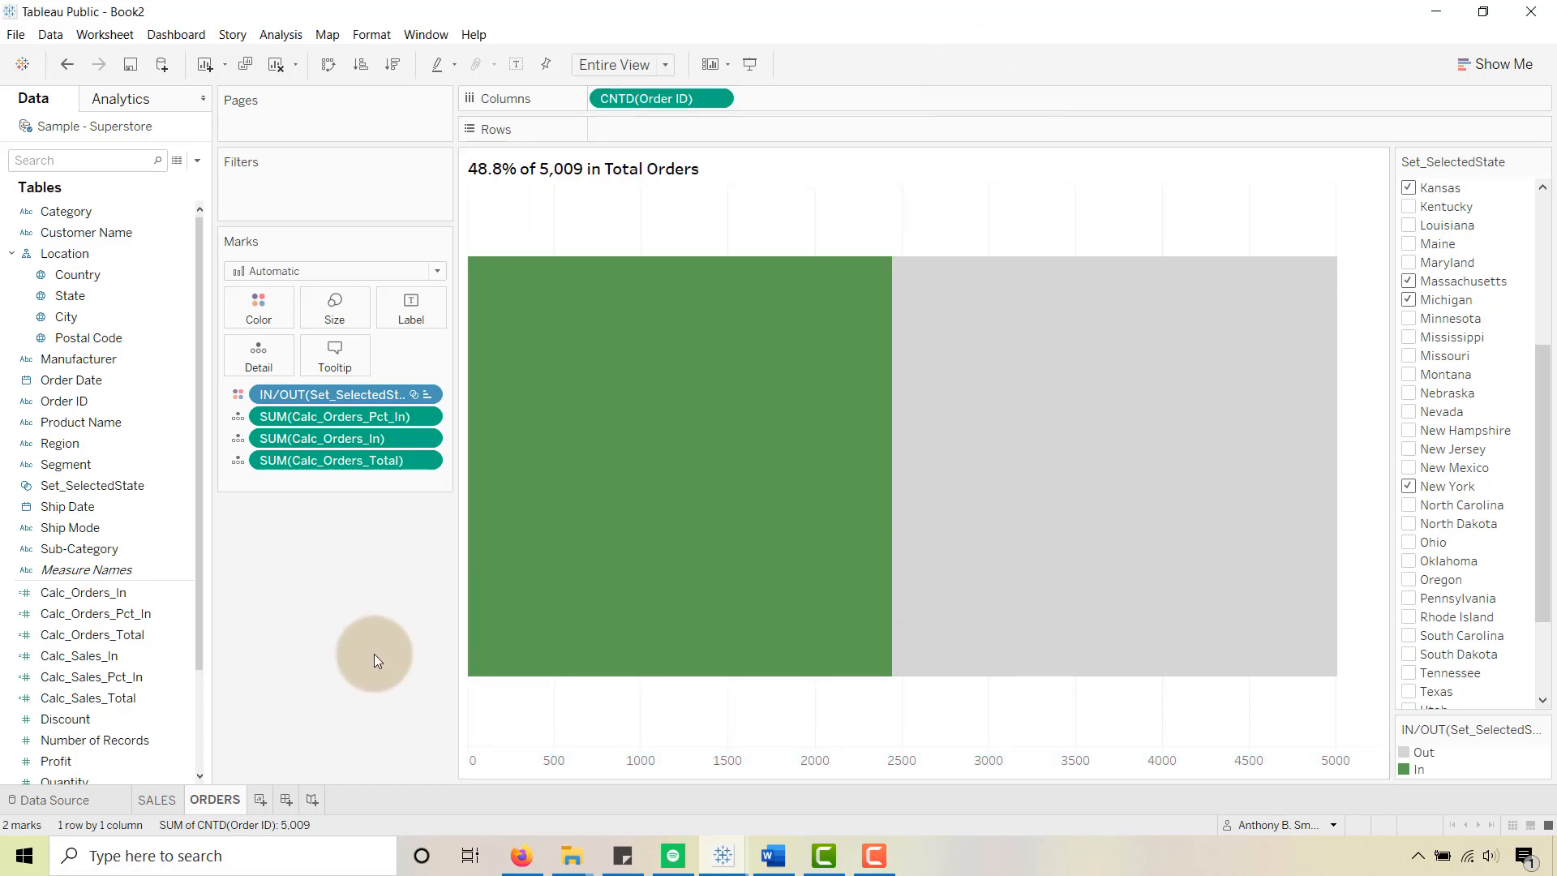
Step: Create a new worksheet and name it MAP
{"action": "left_click", "coordinate": [261, 800]}
{"action": "double_click", "coordinate": [261, 798]}
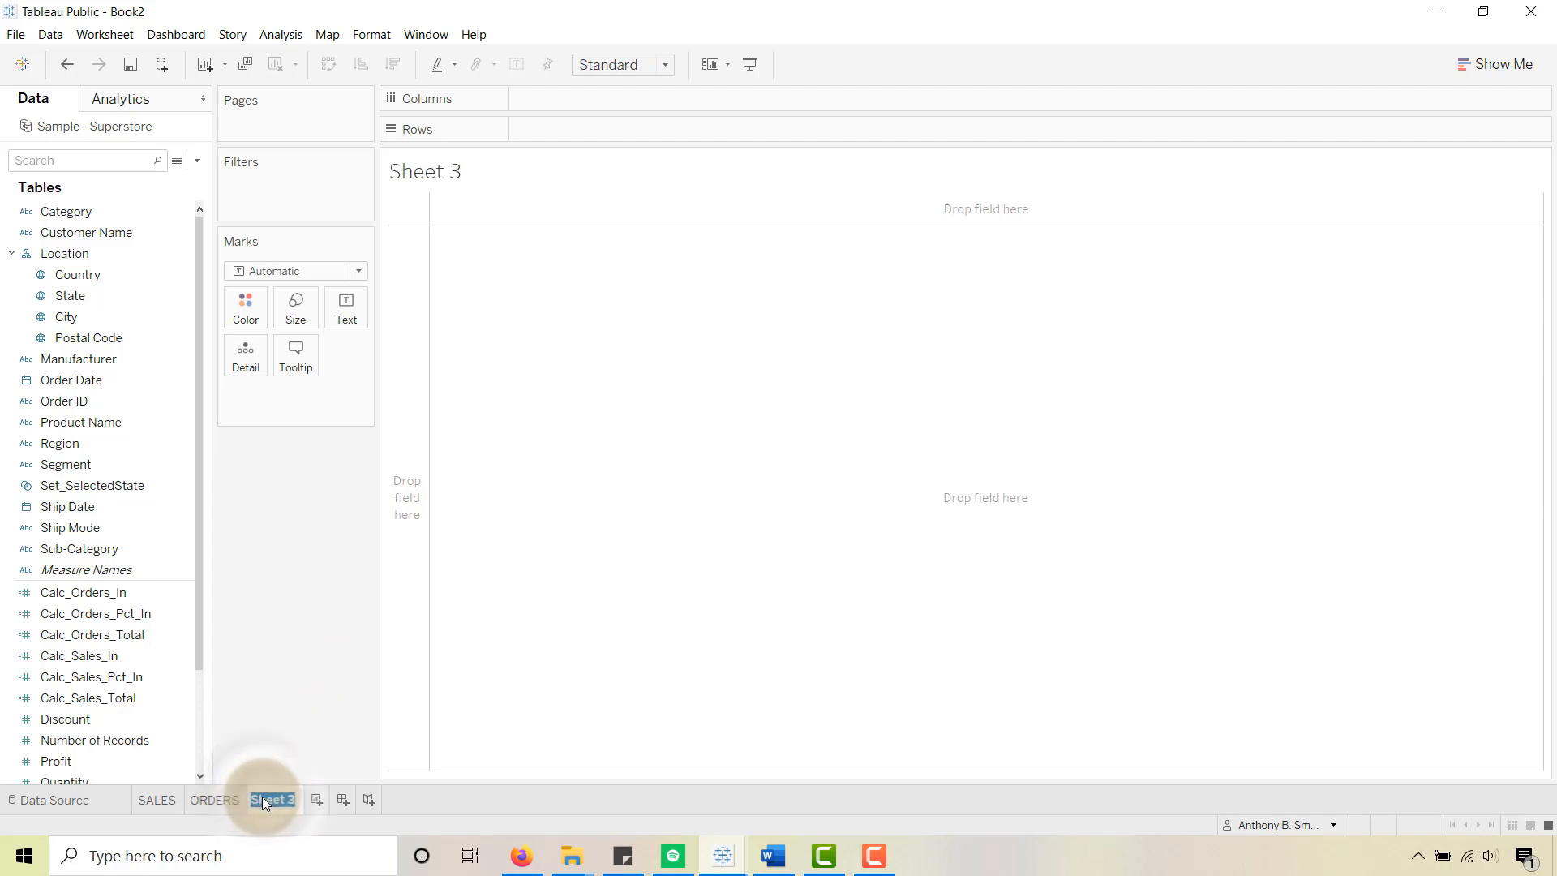
{"action": "type", "text": "MAP"}
{"action": "key", "text": "Return"}
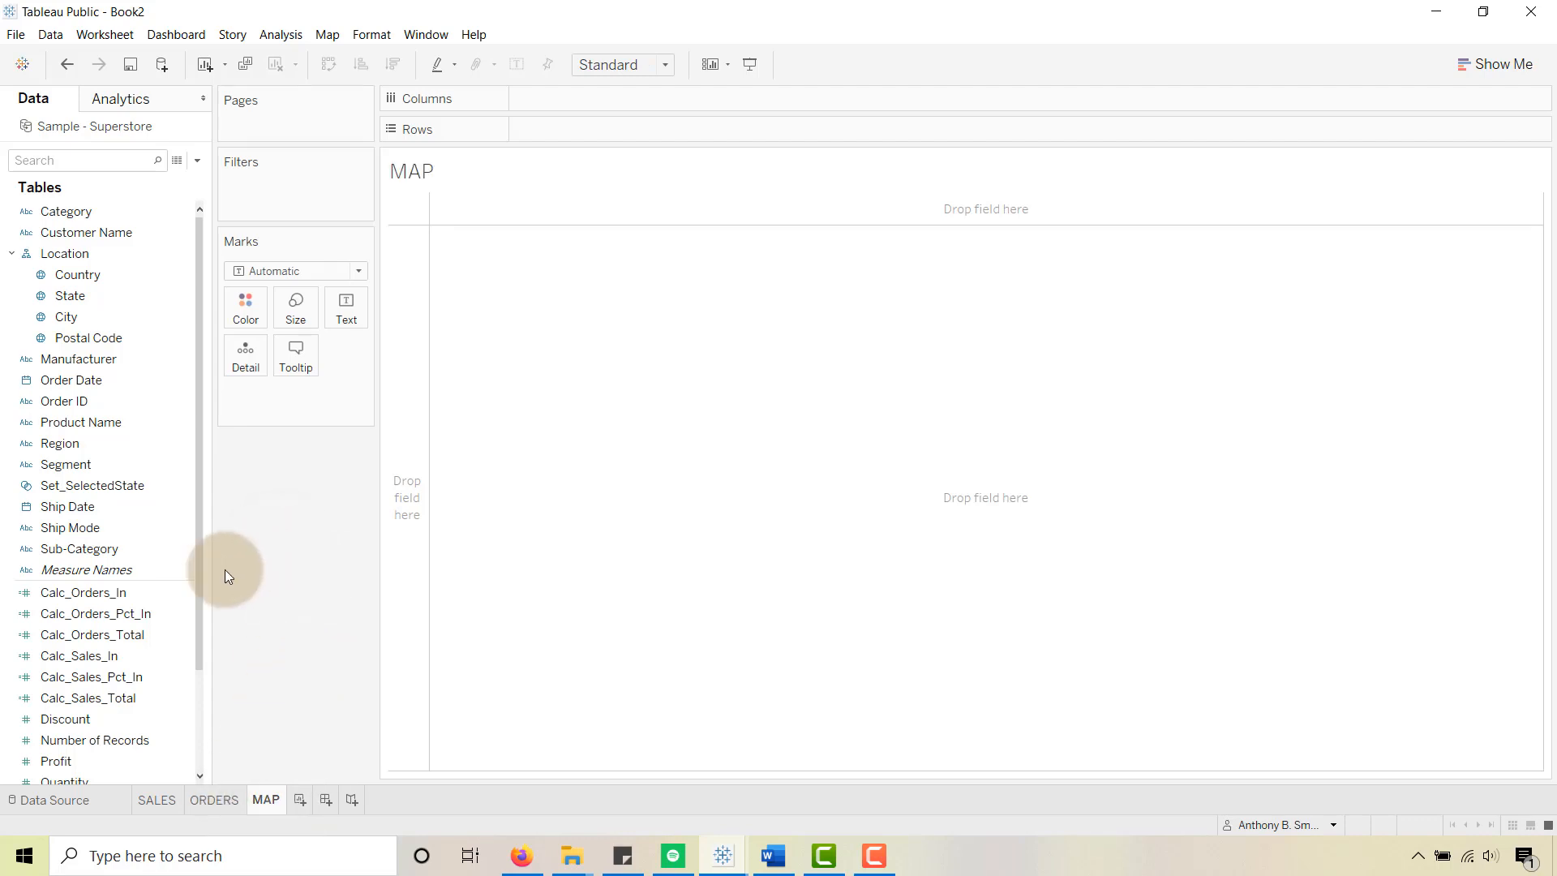
Step: Build a state map with Latitude (generated) on Rows, Longitude (generated) on Columns and State on Detail
{"action": "scroll", "coordinate": [180, 545], "scroll_direction": "down", "scroll_amount": 2}
{"action": "left_click", "coordinate": [179, 551]}
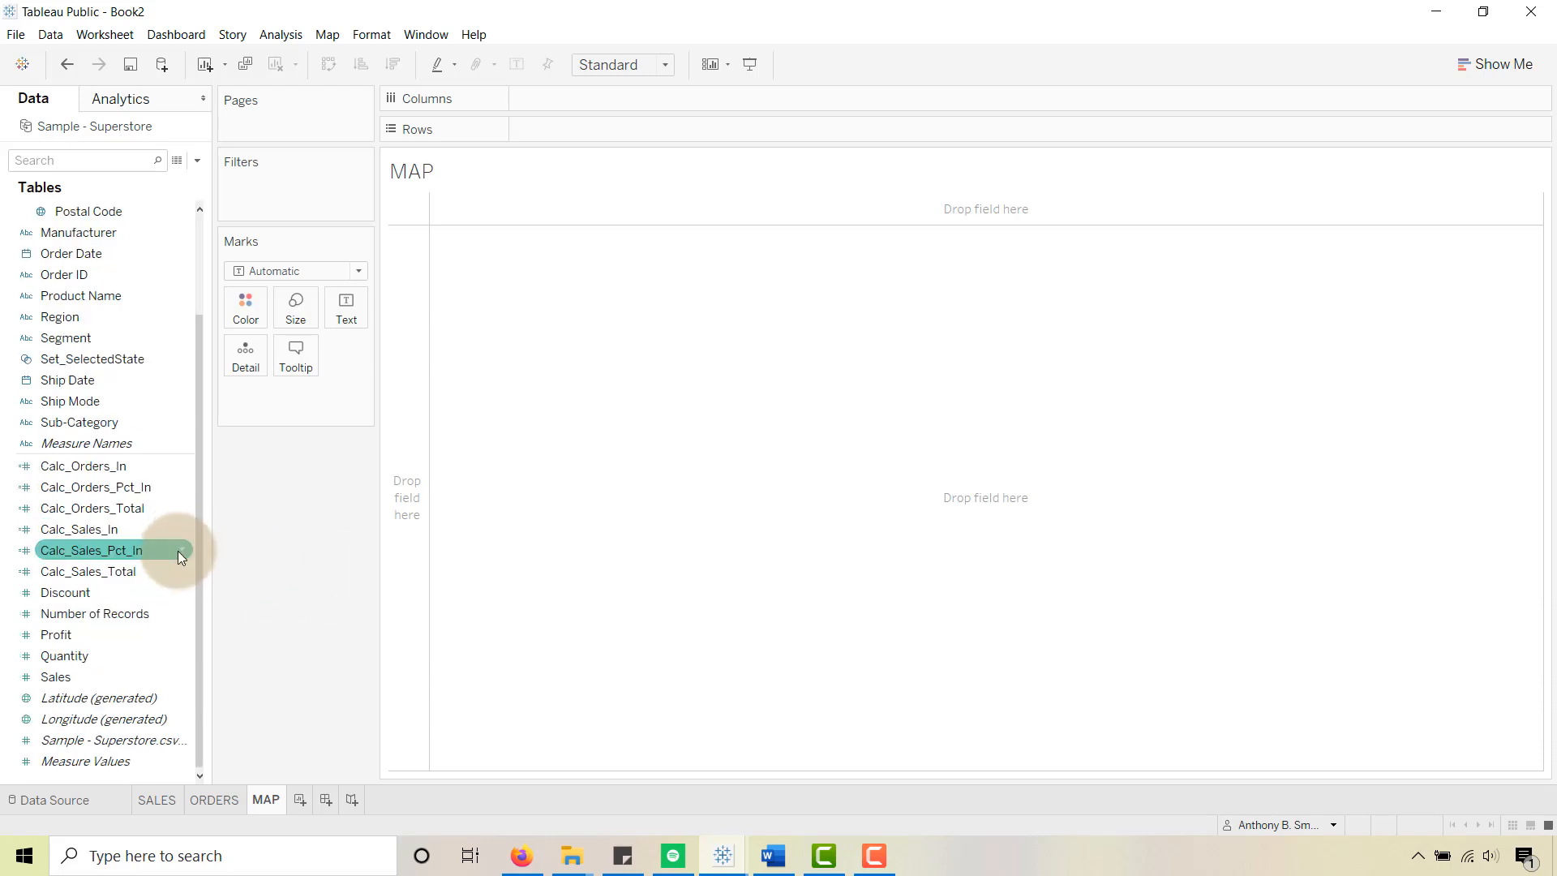
{"action": "left_click", "coordinate": [63, 719]}
{"action": "double_click", "coordinate": [60, 699]}
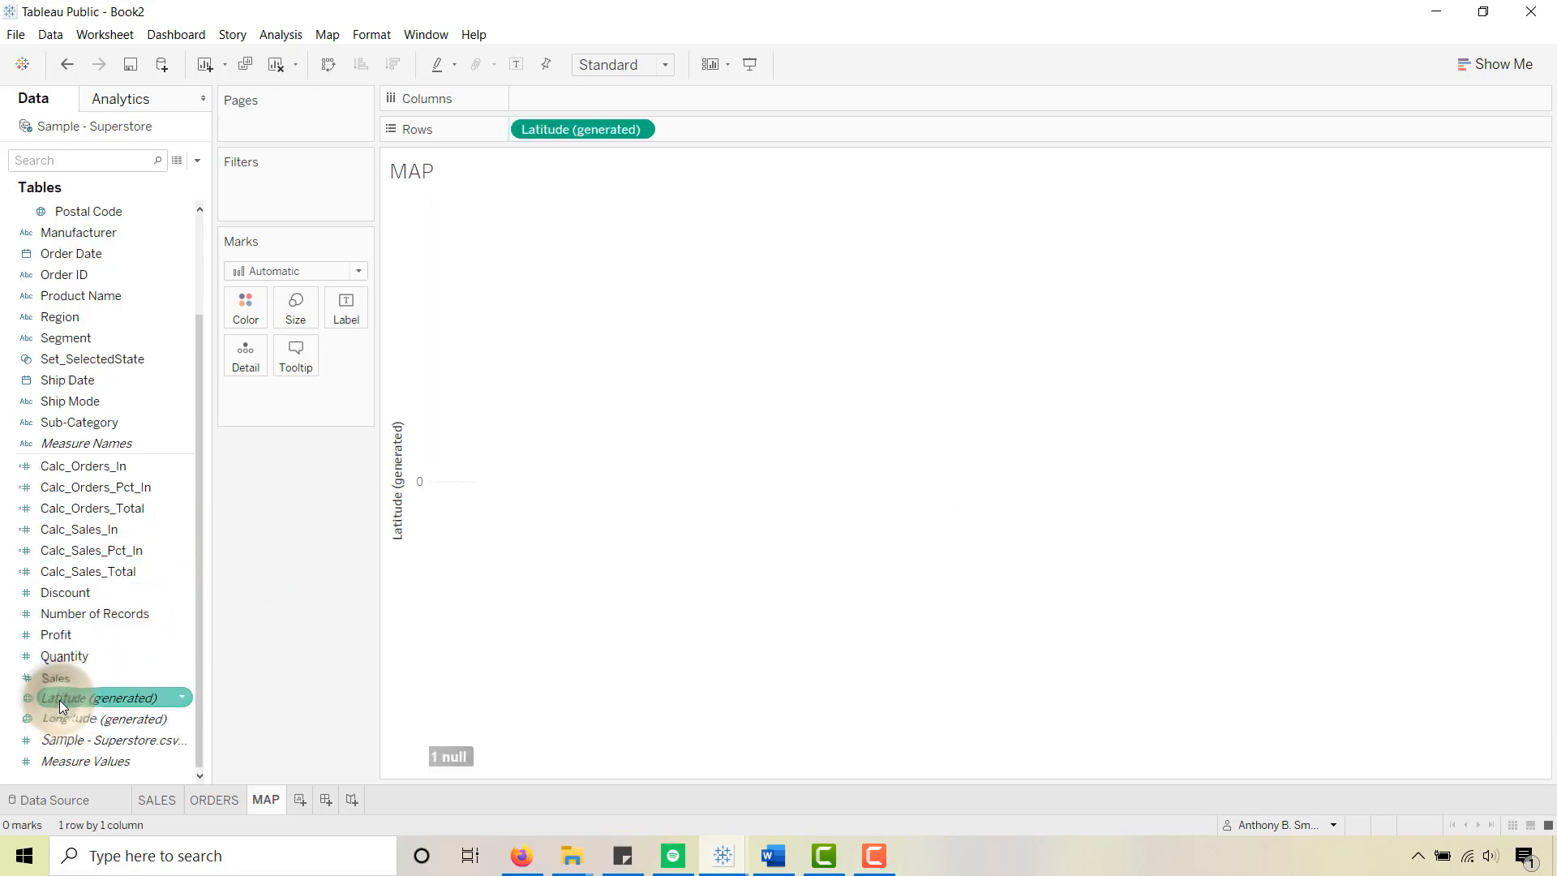
{"action": "left_click", "coordinate": [56, 717]}
{"action": "double_click", "coordinate": [56, 718]}
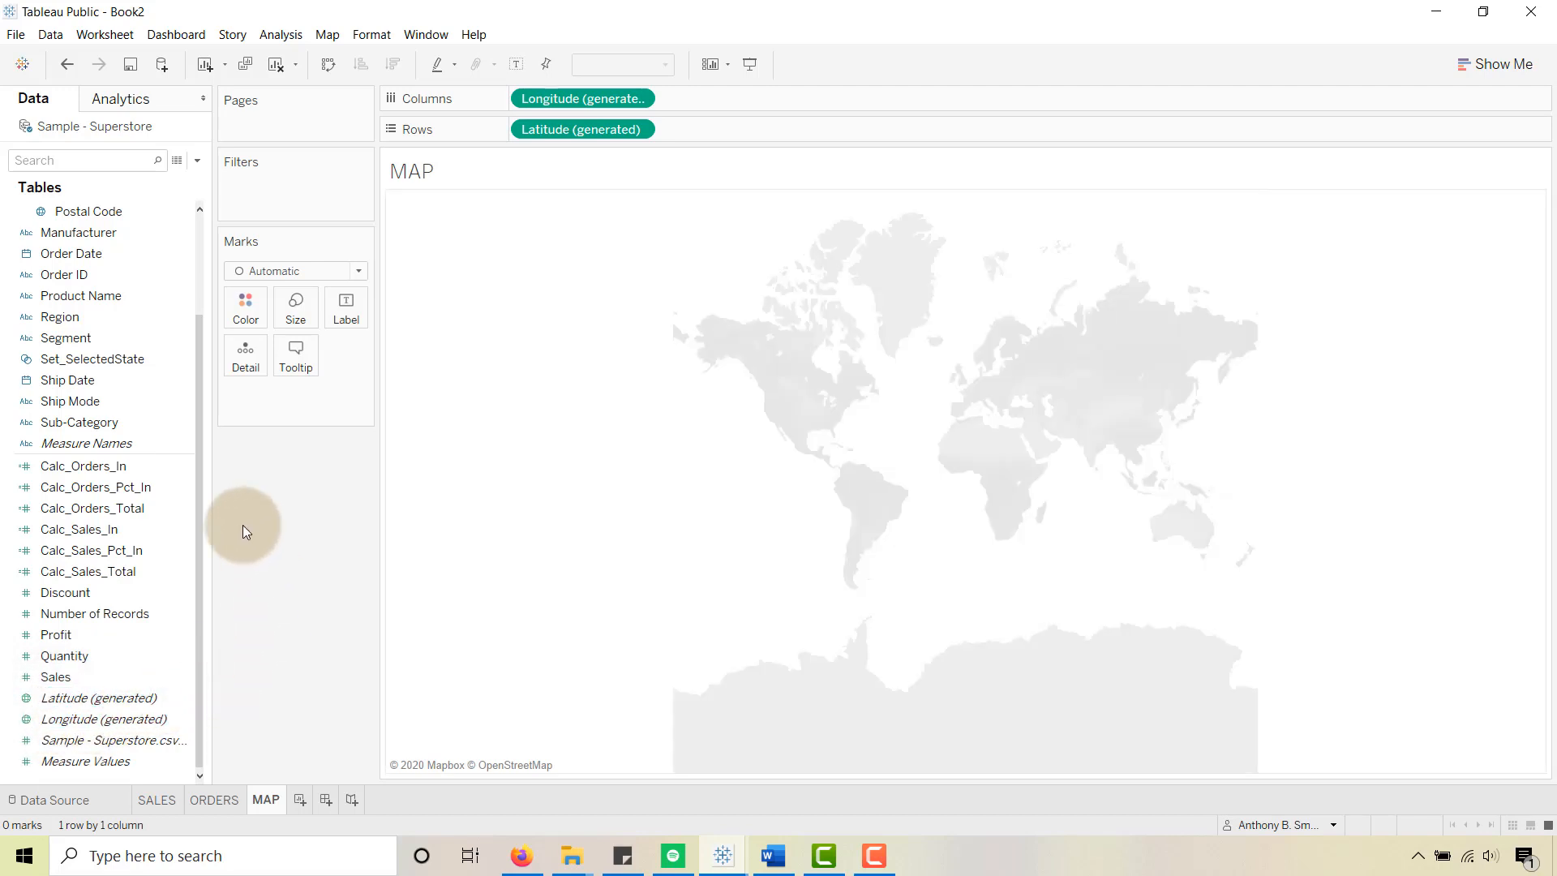
{"action": "scroll", "coordinate": [109, 359], "scroll_direction": "up", "scroll_amount": 3}
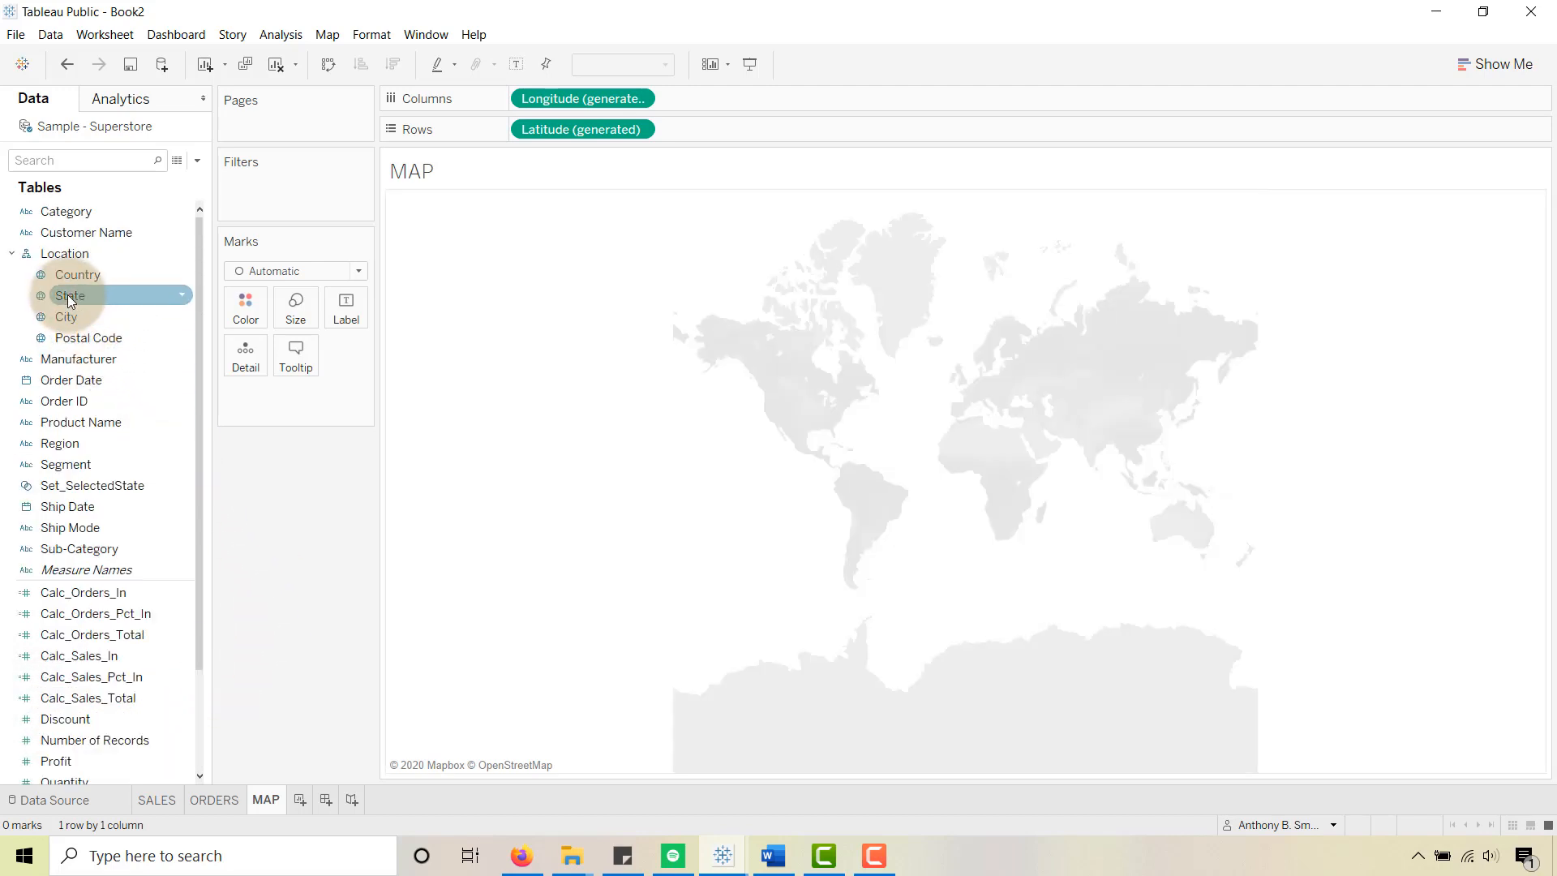
{"action": "left_click_drag", "start_coordinate": [70, 300], "coordinate": [244, 359]}
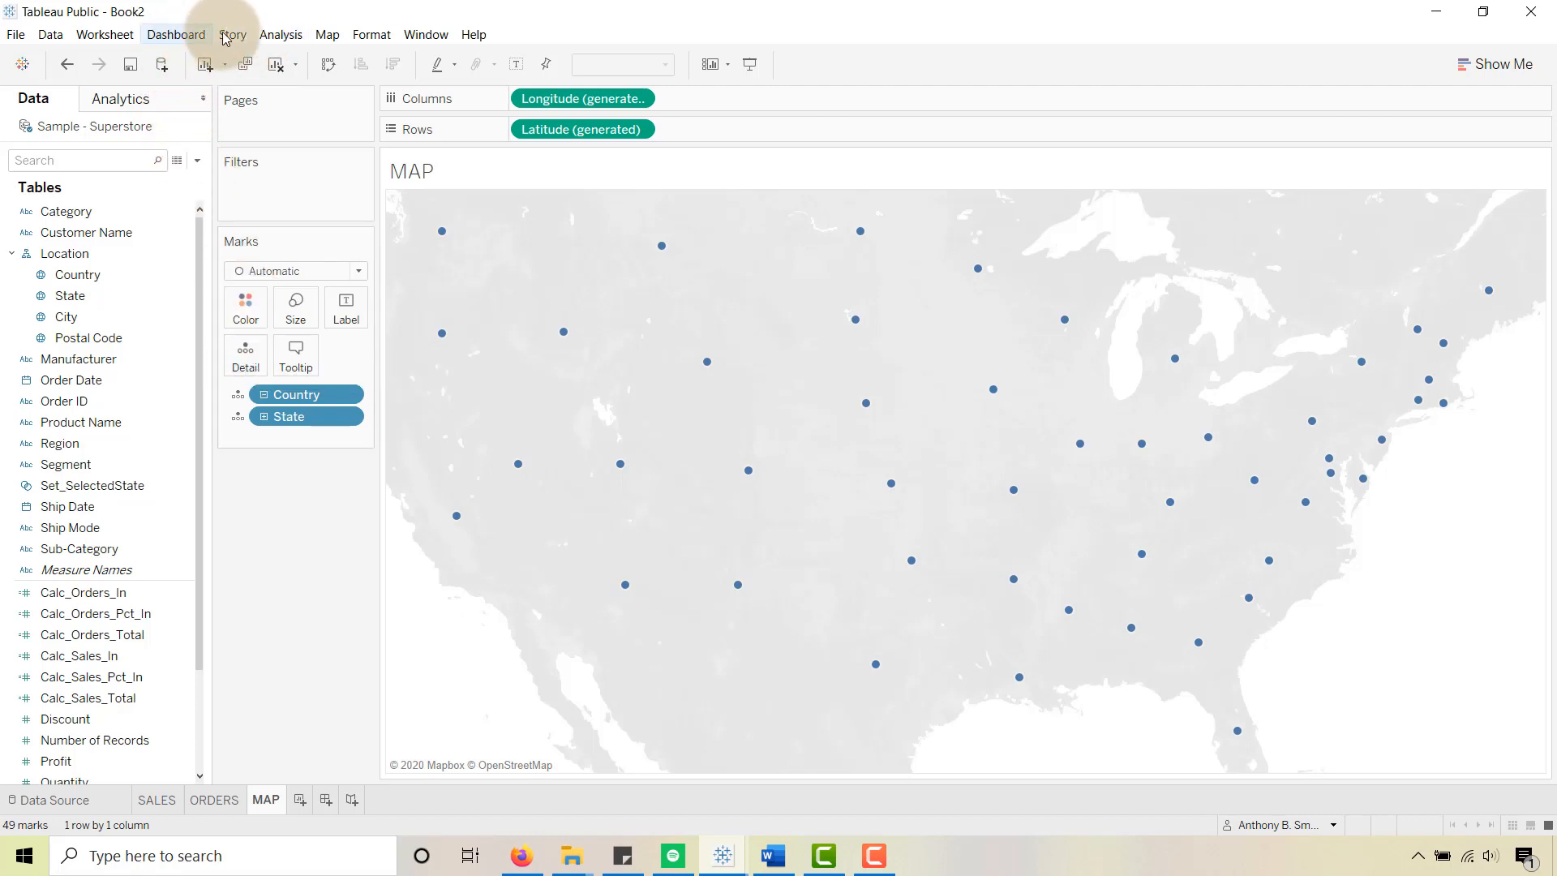
Step: Turn off the Base and Land Cover background layers of the map
{"action": "left_click", "coordinate": [327, 35]}
{"action": "left_click", "coordinate": [345, 141]}
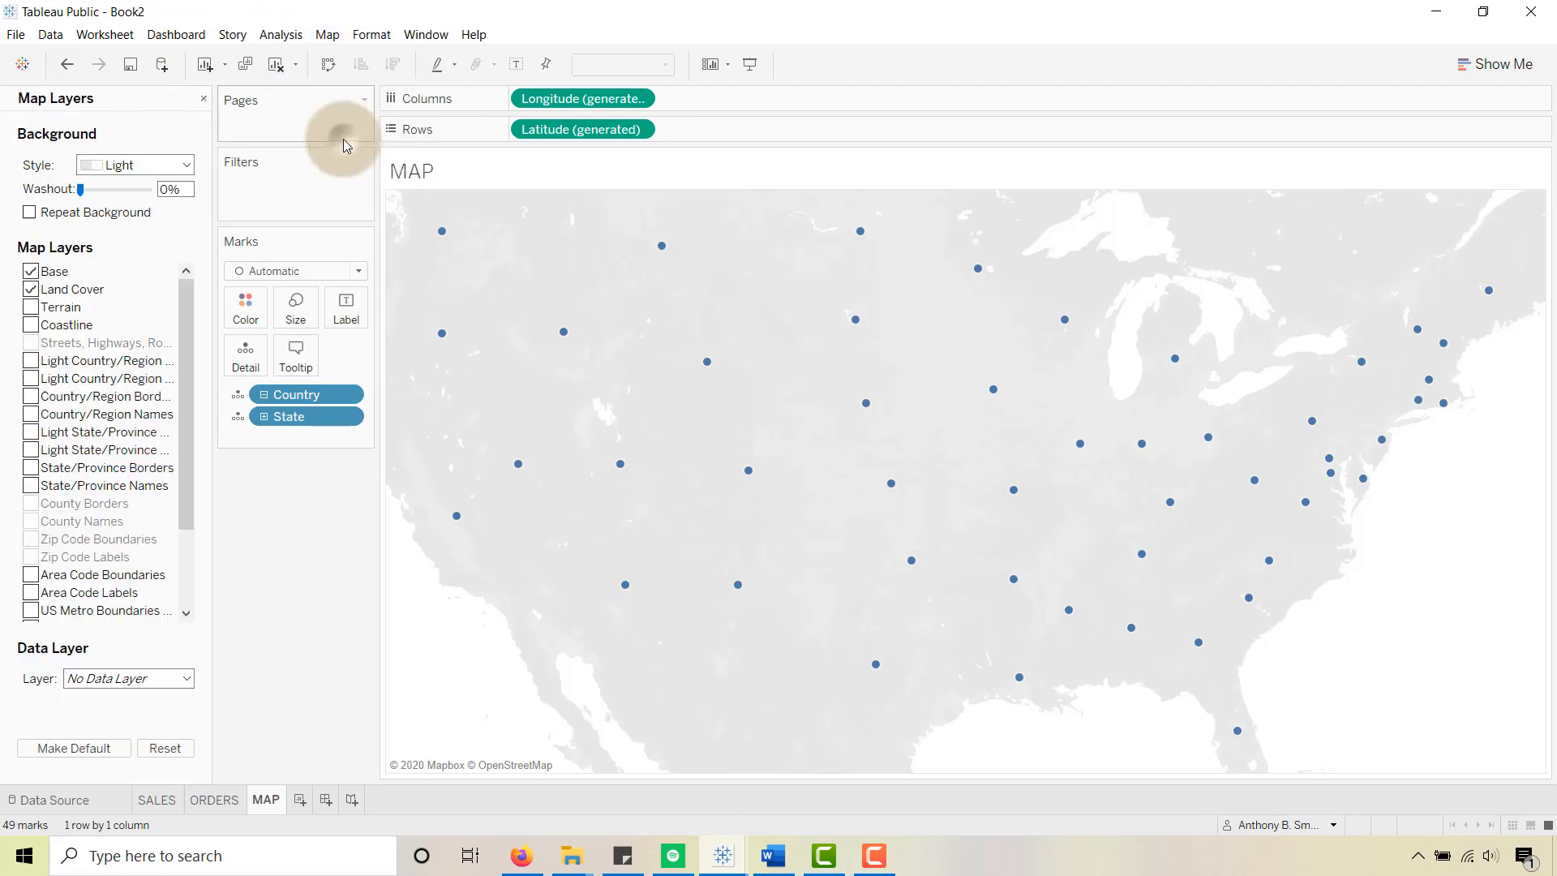
{"action": "left_click", "coordinate": [32, 278]}
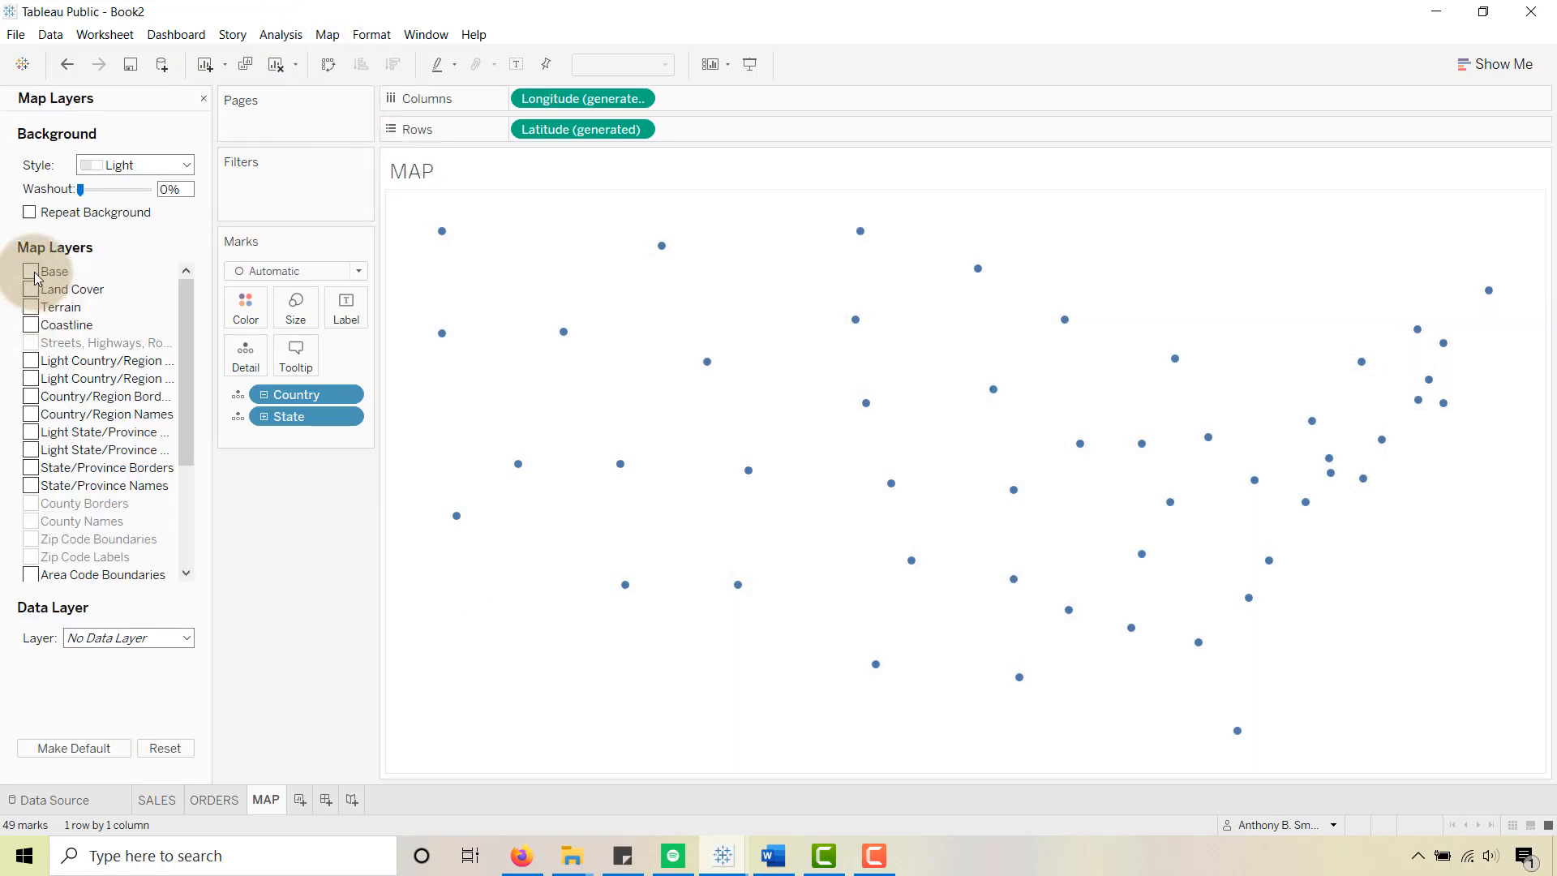
{"action": "scroll", "coordinate": [34, 409], "scroll_direction": "down", "scroll_amount": 3}
{"action": "scroll", "coordinate": [34, 413], "scroll_direction": "up", "scroll_amount": 3}
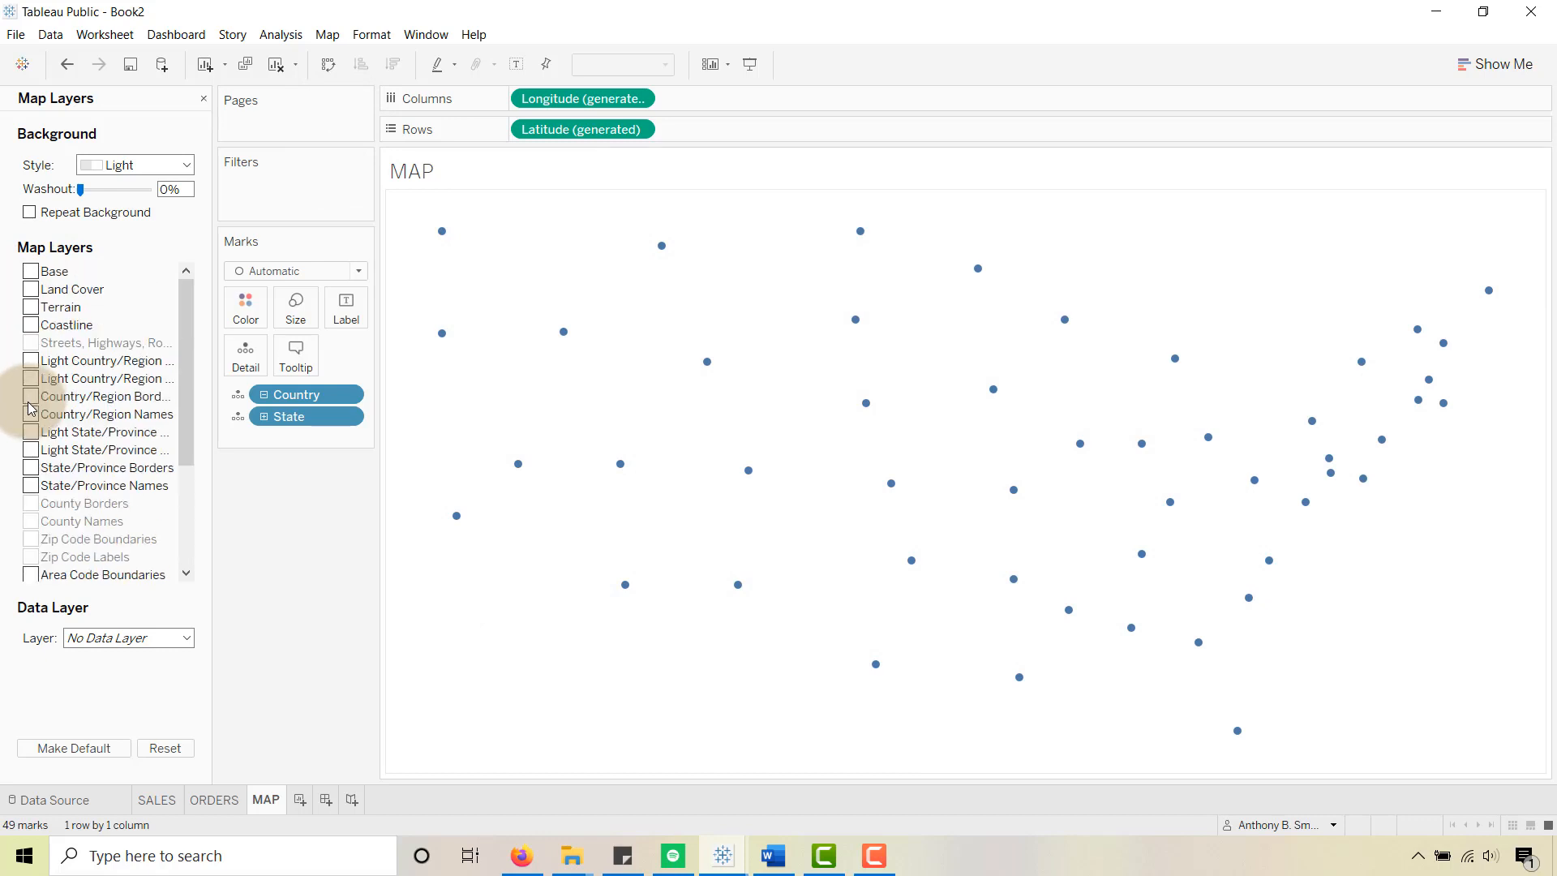
{"action": "scroll", "coordinate": [30, 408], "scroll_direction": "down", "scroll_amount": 3}
{"action": "scroll", "coordinate": [30, 410], "scroll_direction": "up", "scroll_amount": 3}
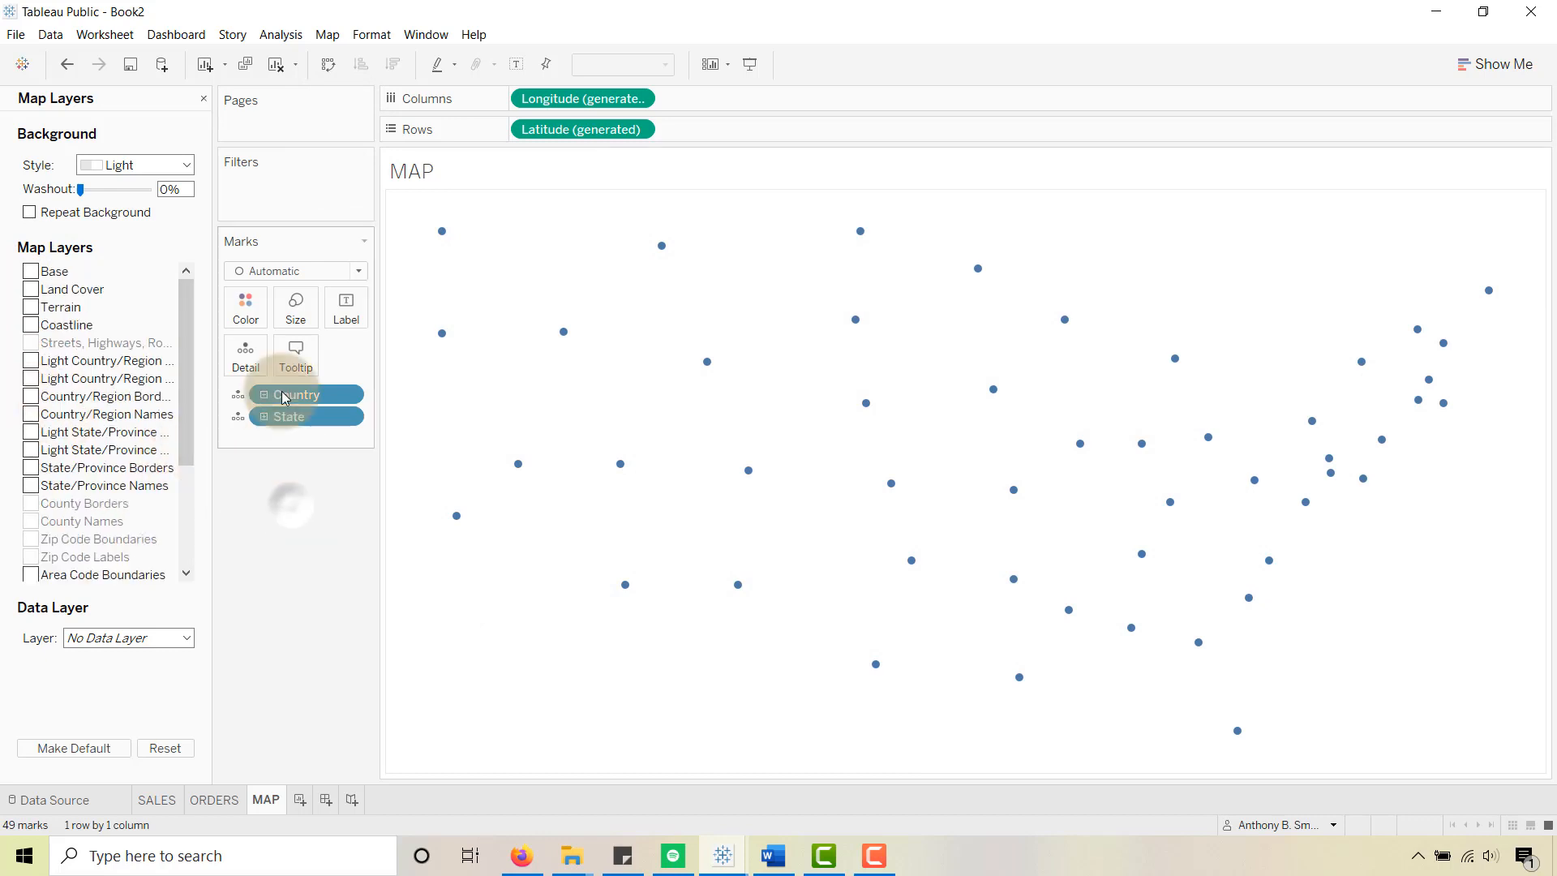
Step: Change the mark type to Map so the states are drawn as filled shapes, and close the map layer settings
{"action": "left_click", "coordinate": [358, 271]}
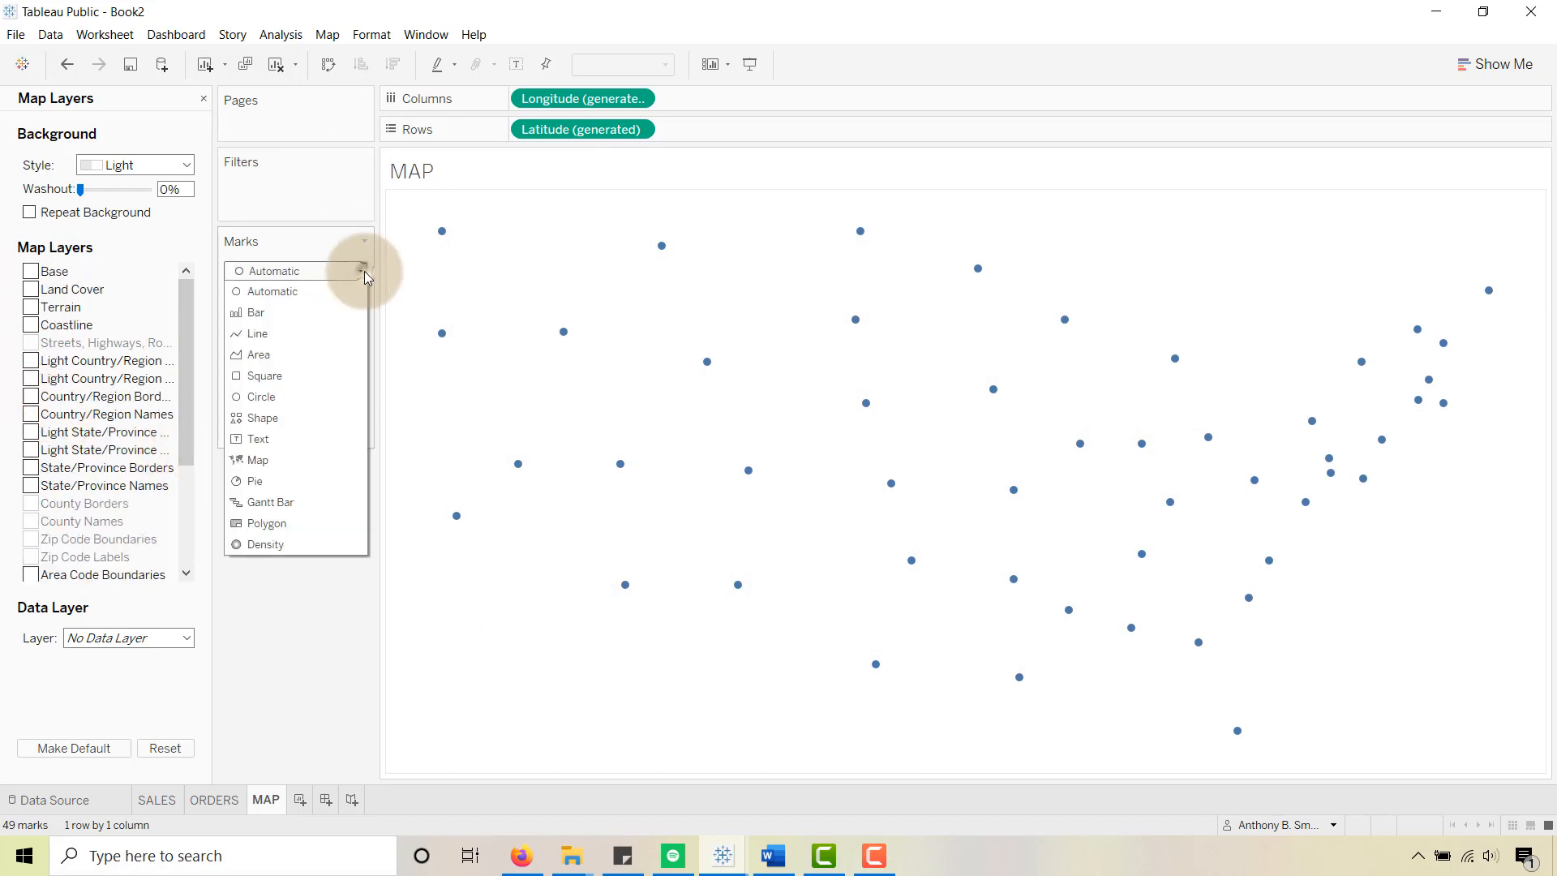
{"action": "left_click", "coordinate": [265, 455]}
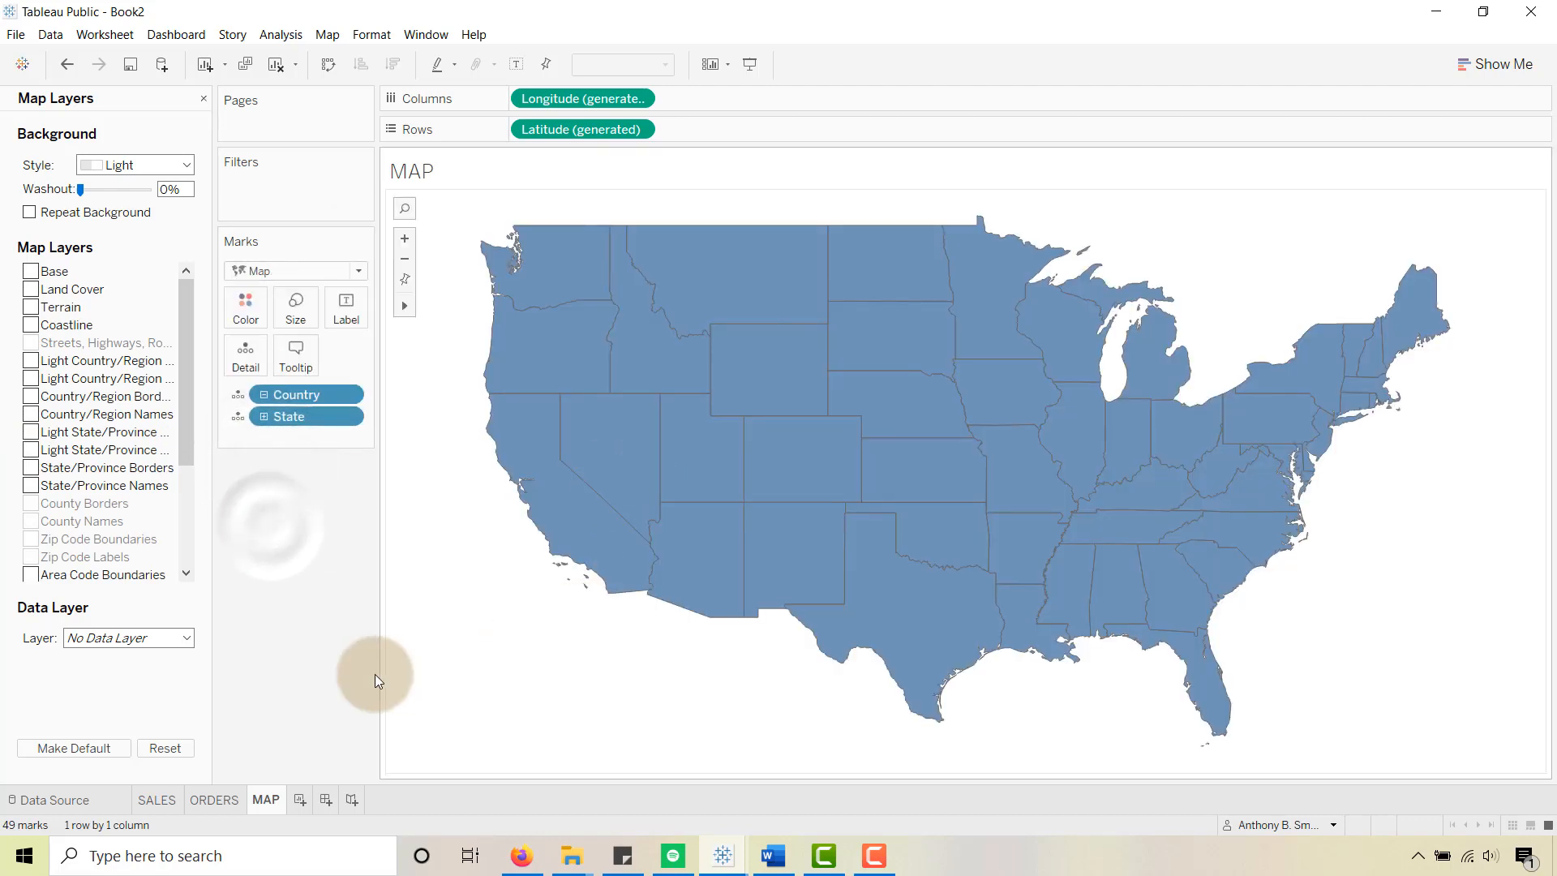
{"action": "left_click", "coordinate": [203, 98]}
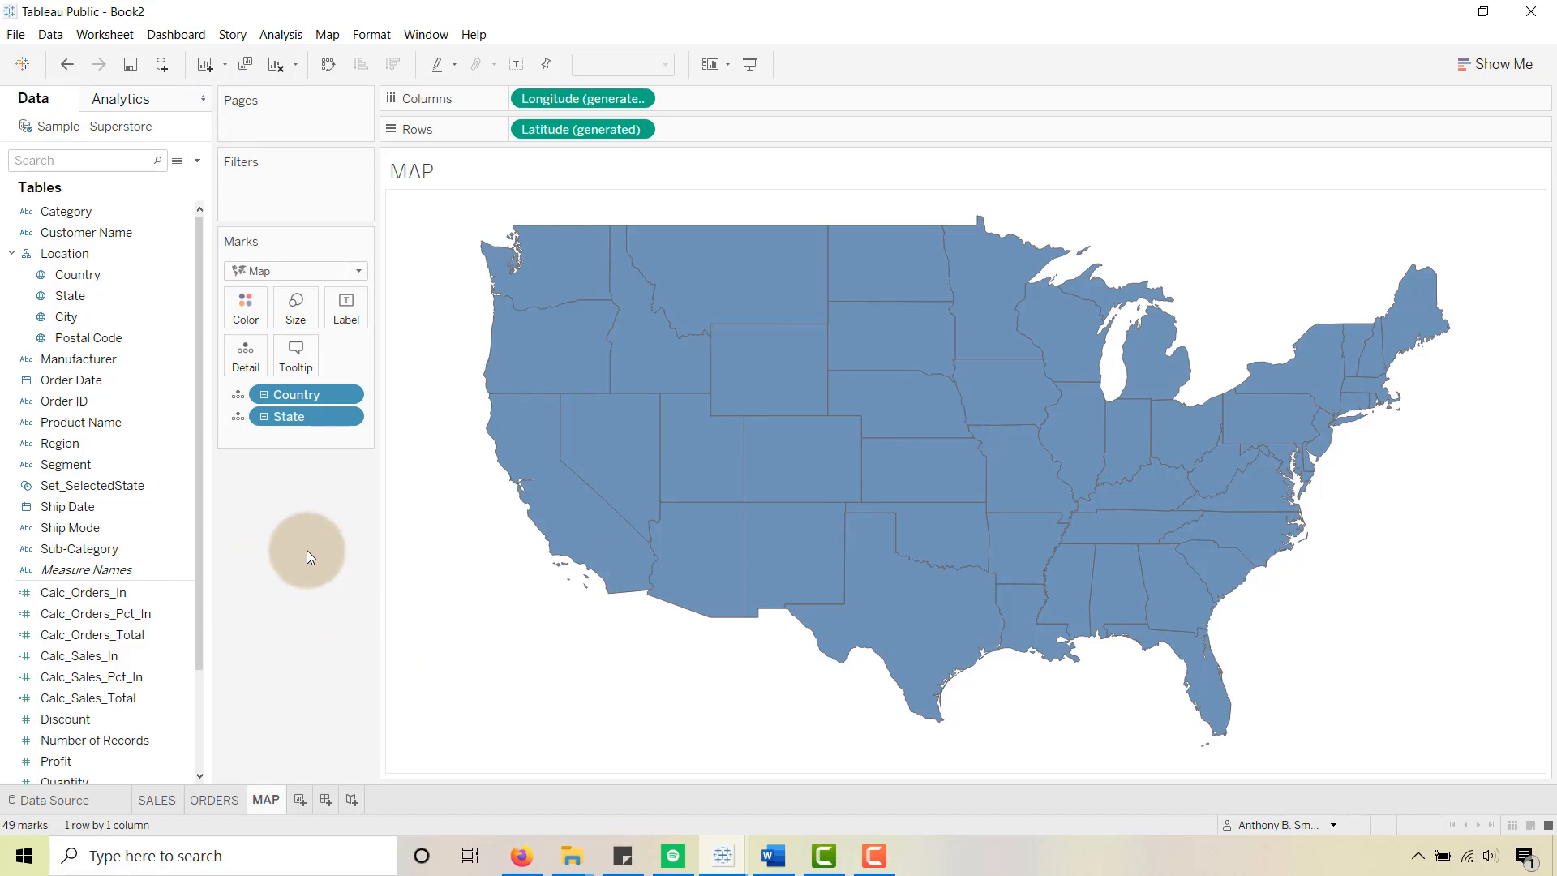
Step: Color the states on the MAP sheet by Set_SelectedState and compare with the ORDERS sheet
{"action": "left_click_drag", "start_coordinate": [95, 484], "coordinate": [243, 313]}
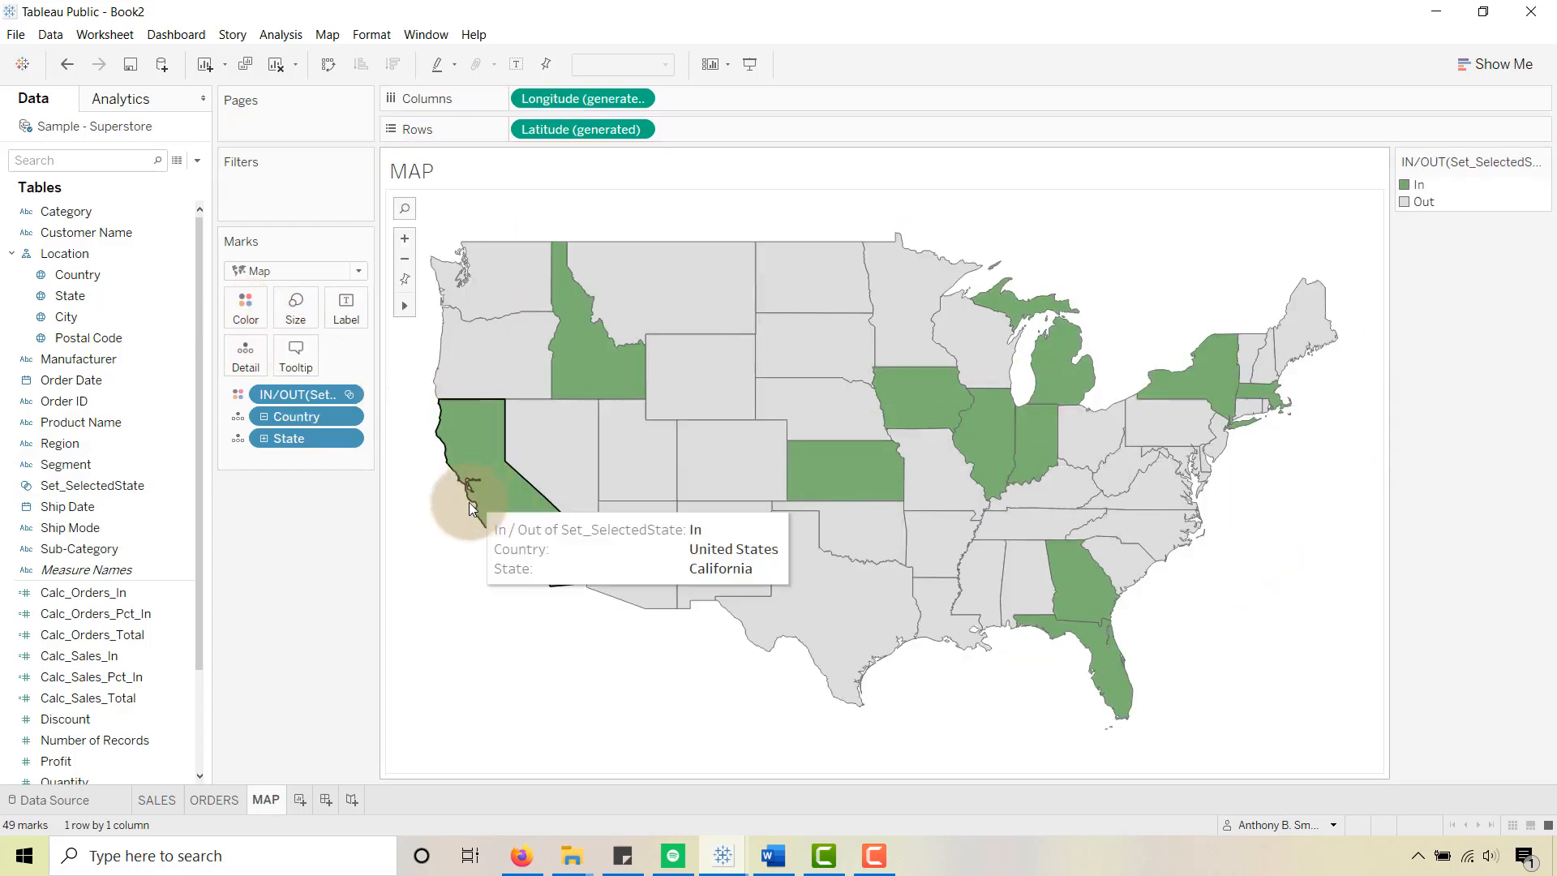
{"action": "left_click", "coordinate": [214, 799]}
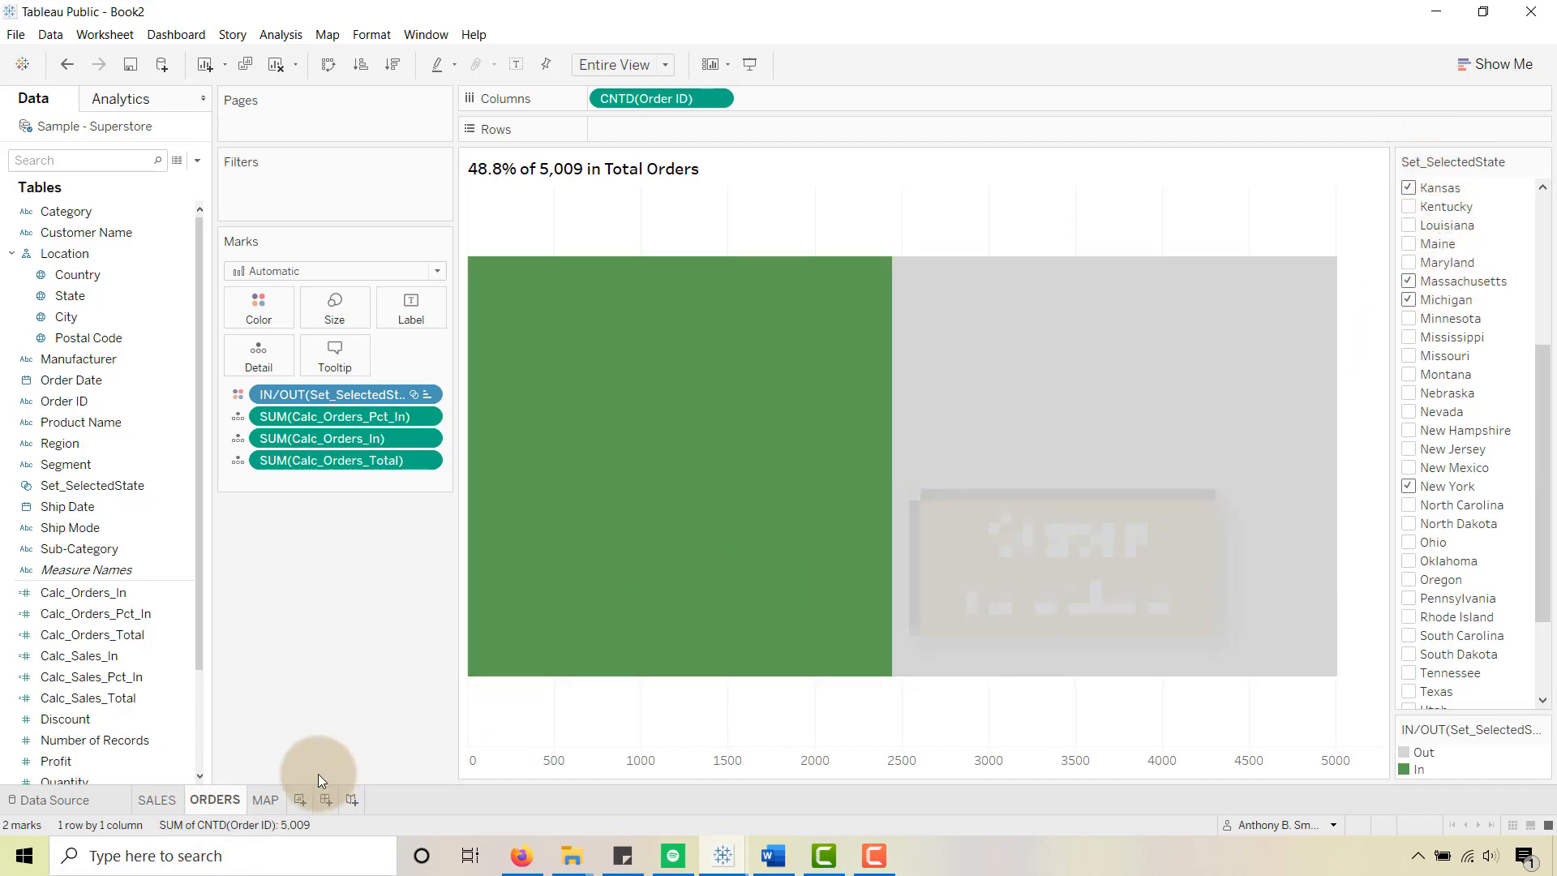
{"action": "left_click", "coordinate": [256, 801]}
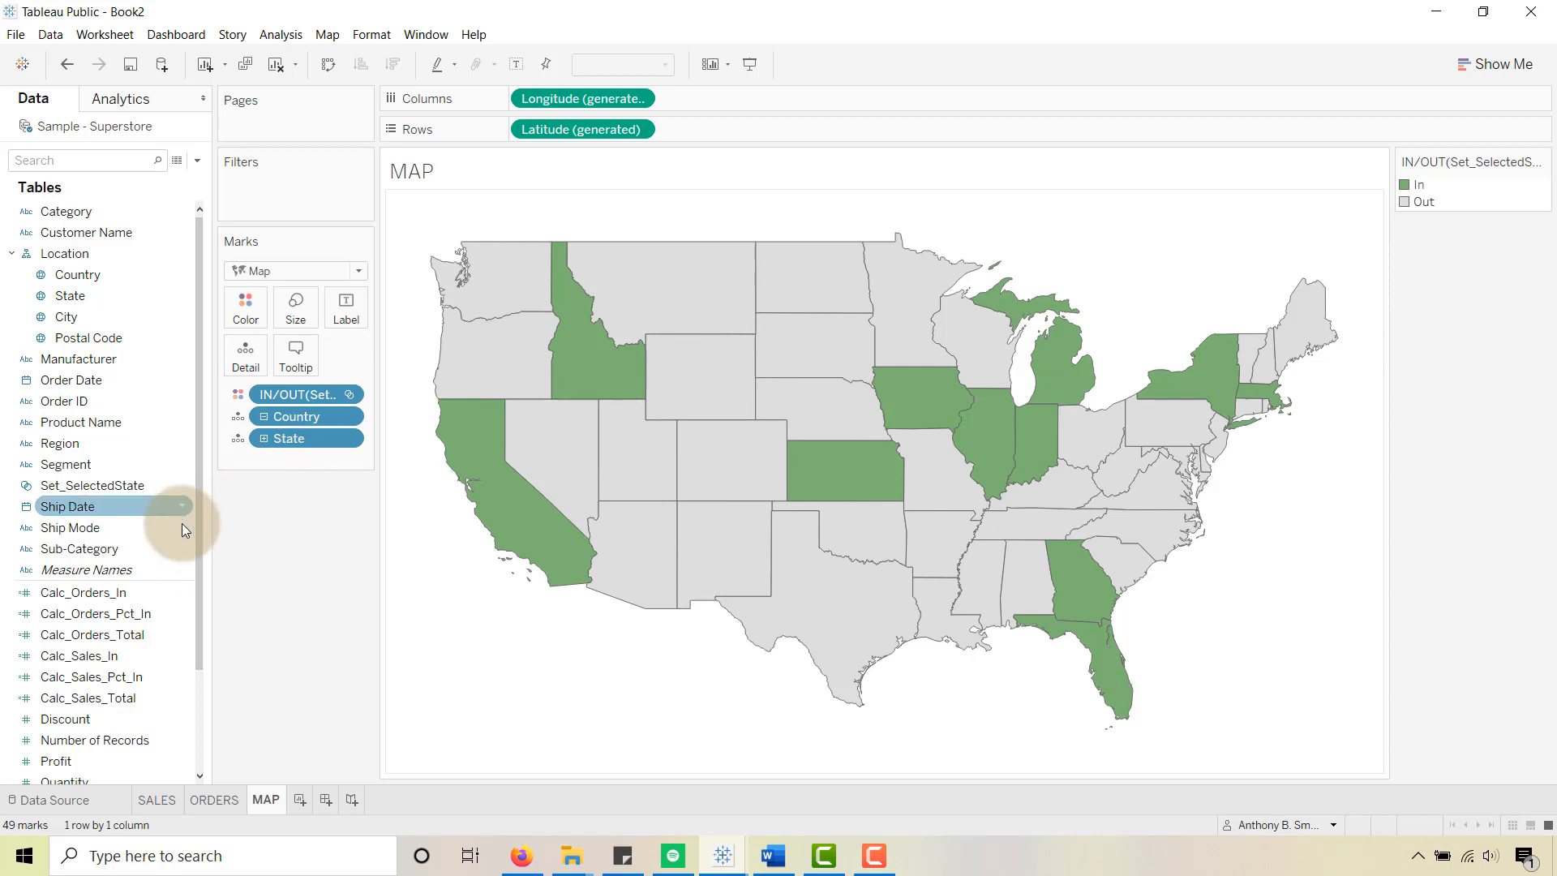
Step: Add Sales to the tooltip of the state map
{"action": "scroll", "coordinate": [162, 552], "scroll_direction": "down", "scroll_amount": 1}
{"action": "scroll", "coordinate": [154, 568], "scroll_direction": "down", "scroll_amount": 1}
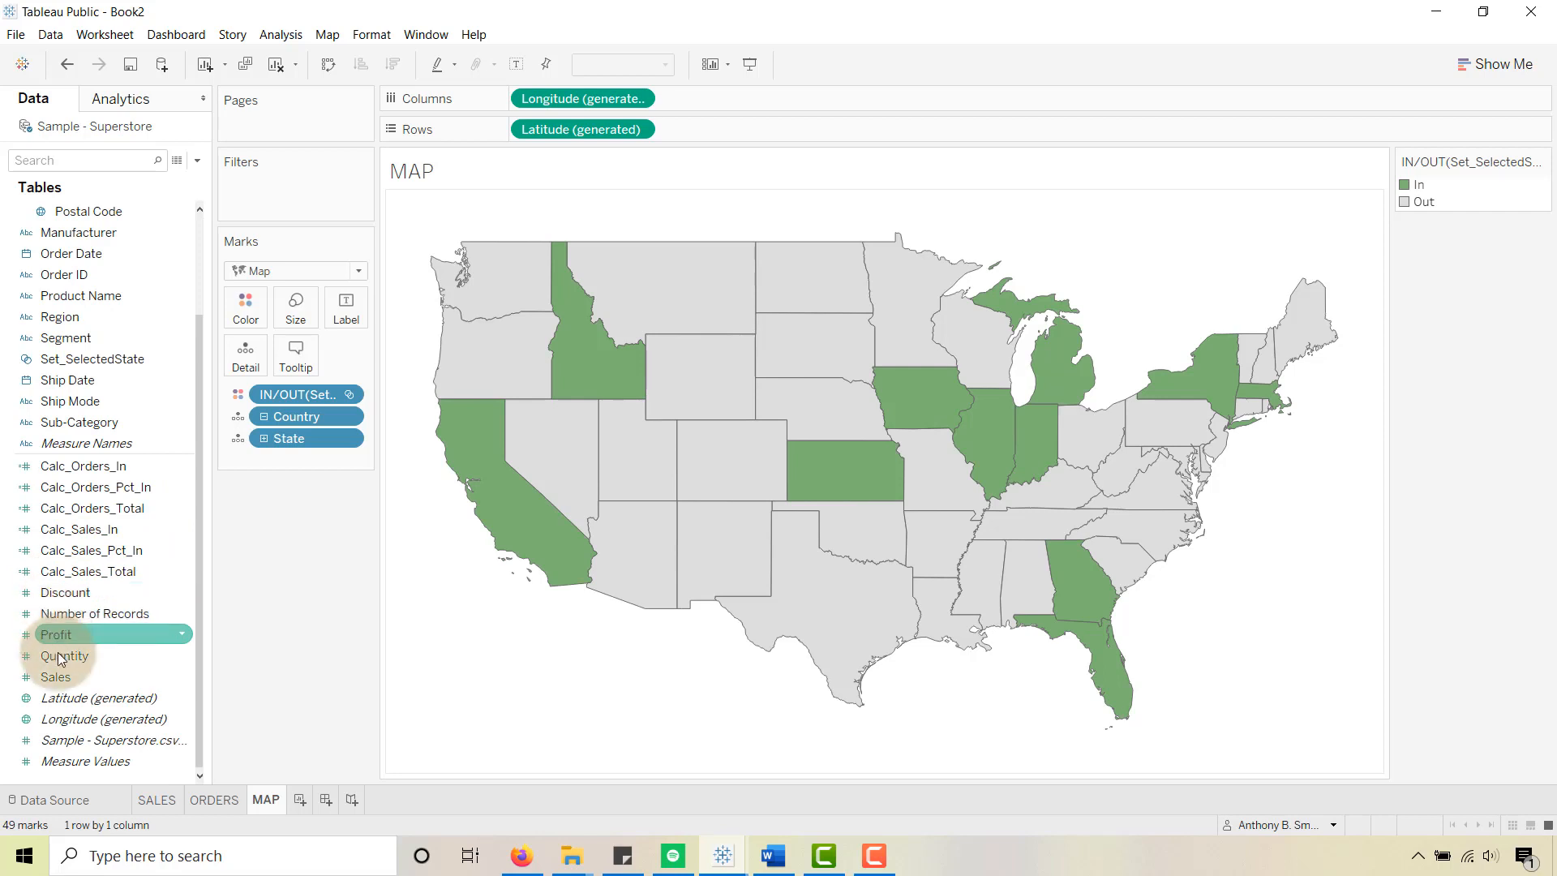
{"action": "left_click_drag", "start_coordinate": [55, 677], "coordinate": [287, 350]}
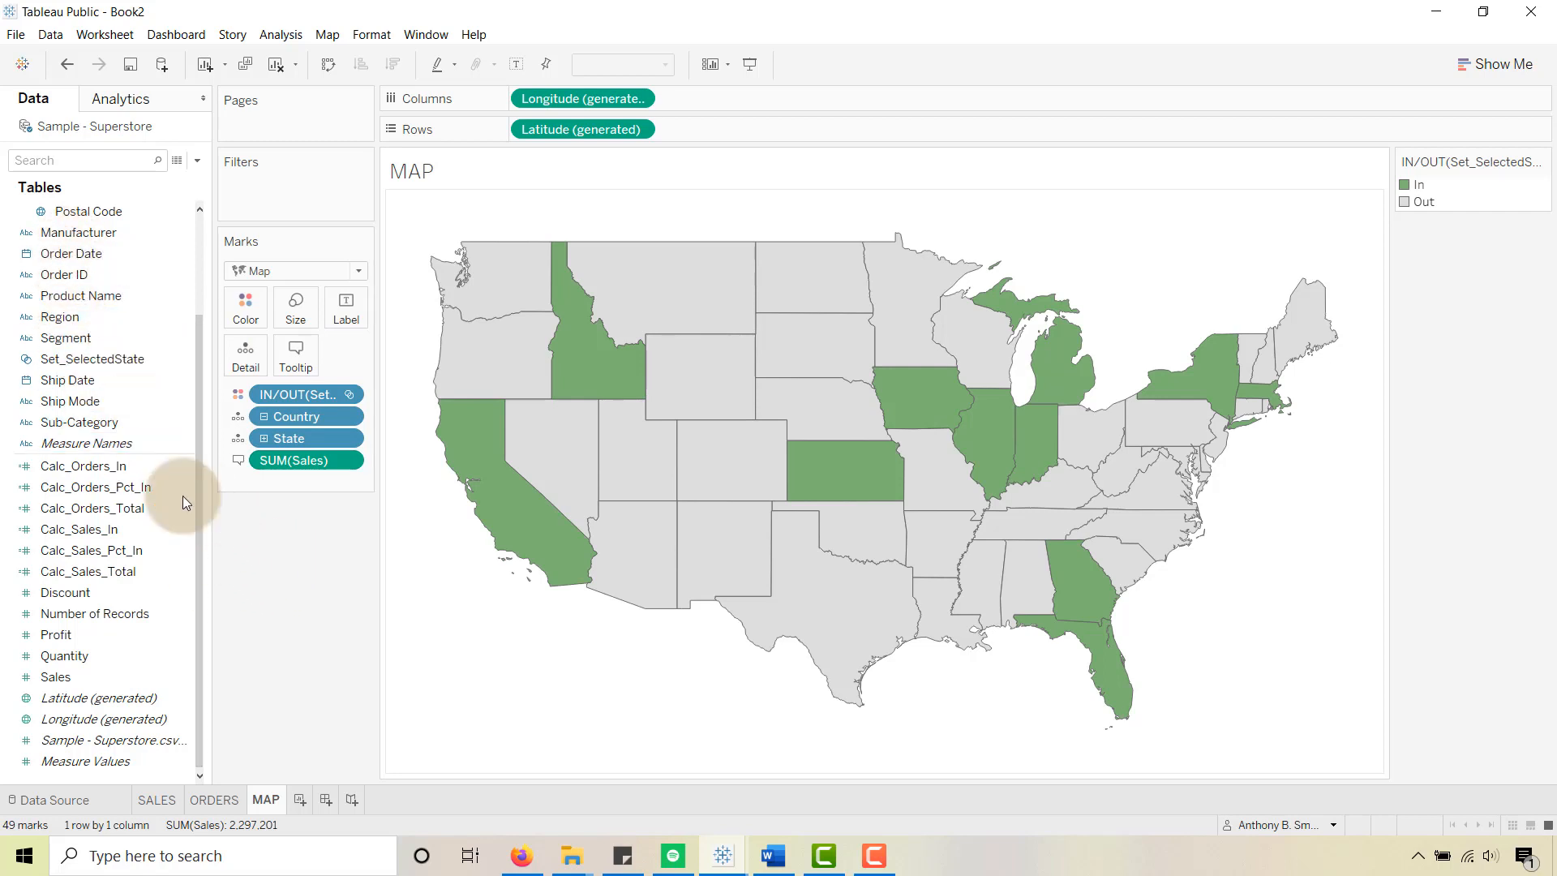
Step: Add Customer Name to the map's tooltip and change its aggregation from ATTR to COUNTD
{"action": "scroll", "coordinate": [89, 268], "scroll_direction": "up", "scroll_amount": 3}
{"action": "left_click_drag", "start_coordinate": [77, 235], "coordinate": [295, 353]}
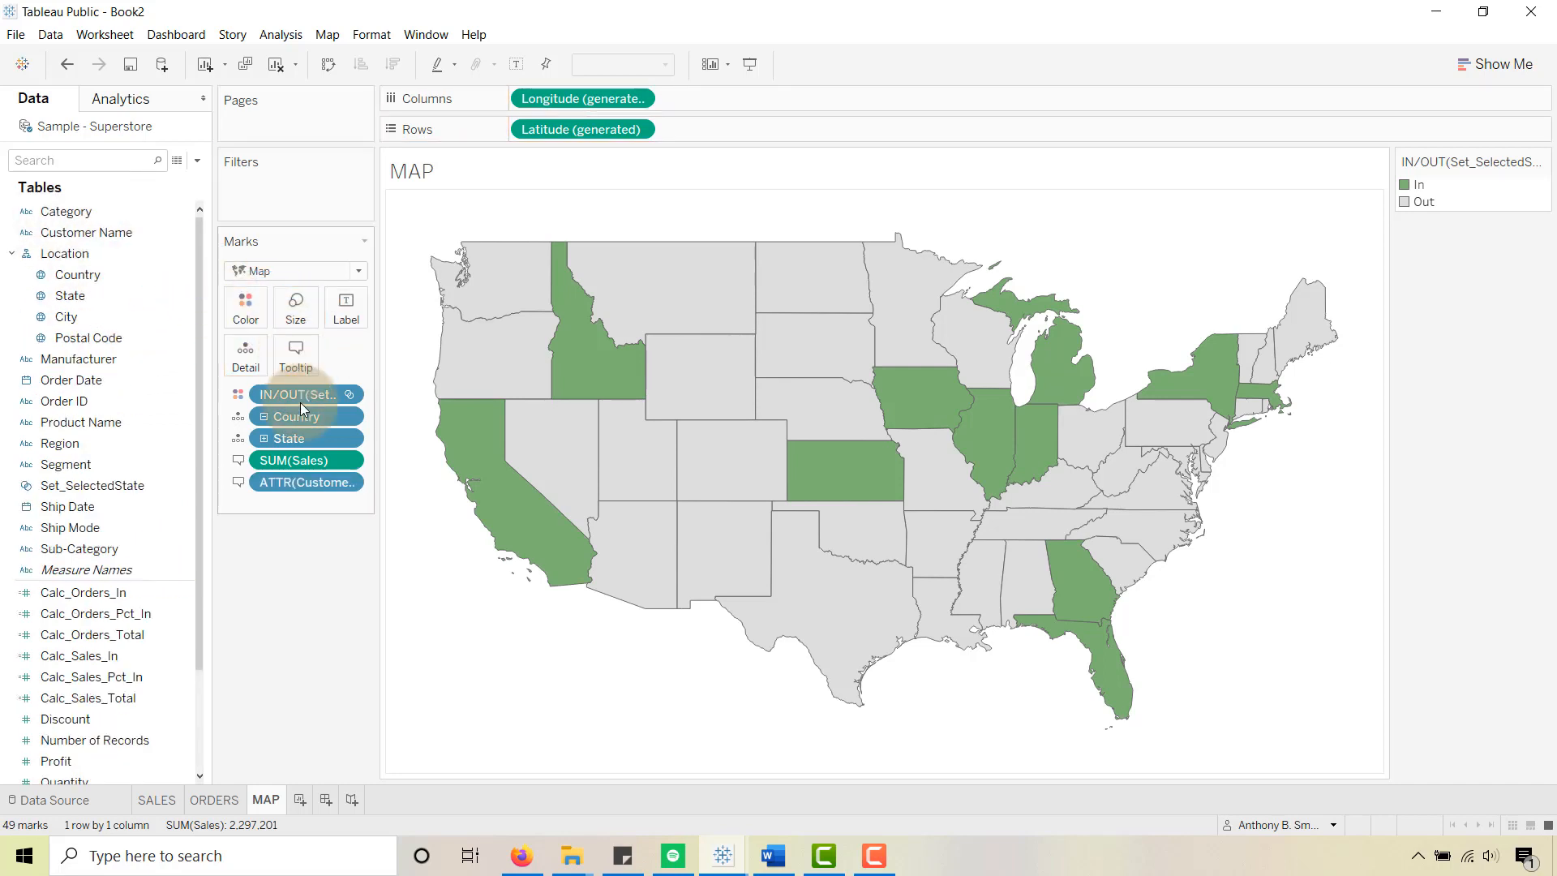
{"action": "left_click", "coordinate": [291, 483]}
{"action": "double_click", "coordinate": [284, 482]}
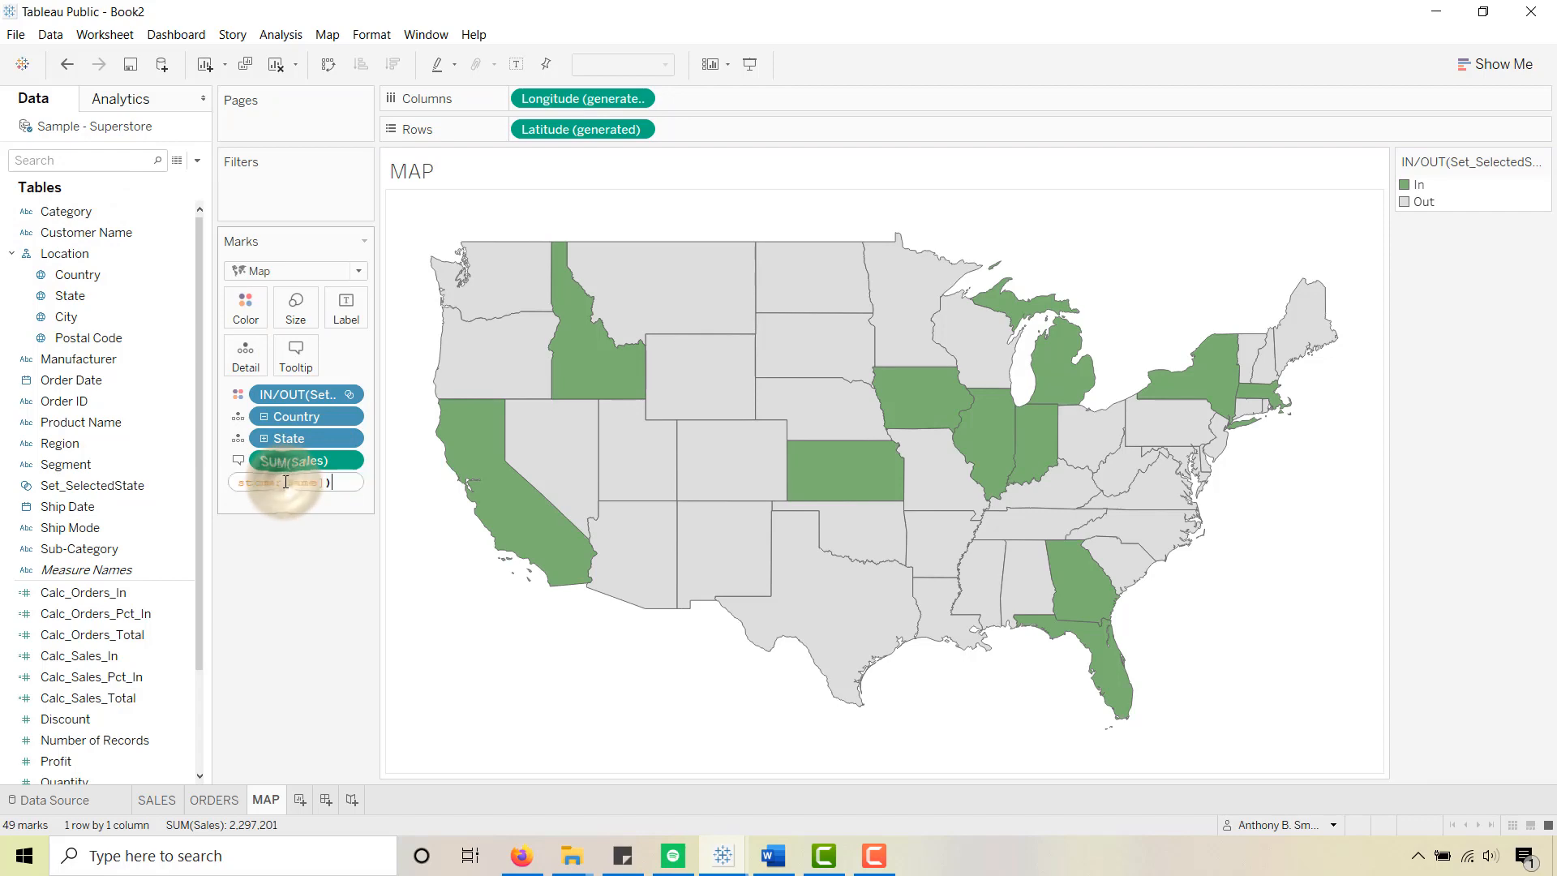
{"action": "key", "text": "Left"}
{"action": "key", "text": "Left"}
{"action": "key", "text": "Left"}
{"action": "key", "text": "Left"}
{"action": "key", "text": "Left"}
{"action": "key", "text": "Left"}
{"action": "key", "text": "Left"}
{"action": "key", "text": "Left"}
{"action": "key", "text": "Left"}
{"action": "key", "text": "Left"}
{"action": "key", "text": "Left"}
{"action": "key", "text": "Left"}
{"action": "key", "text": "Left"}
{"action": "key", "text": "Left"}
{"action": "key", "text": "Left"}
{"action": "key", "text": "Left"}
{"action": "key", "text": "Left"}
{"action": "key", "text": "Left"}
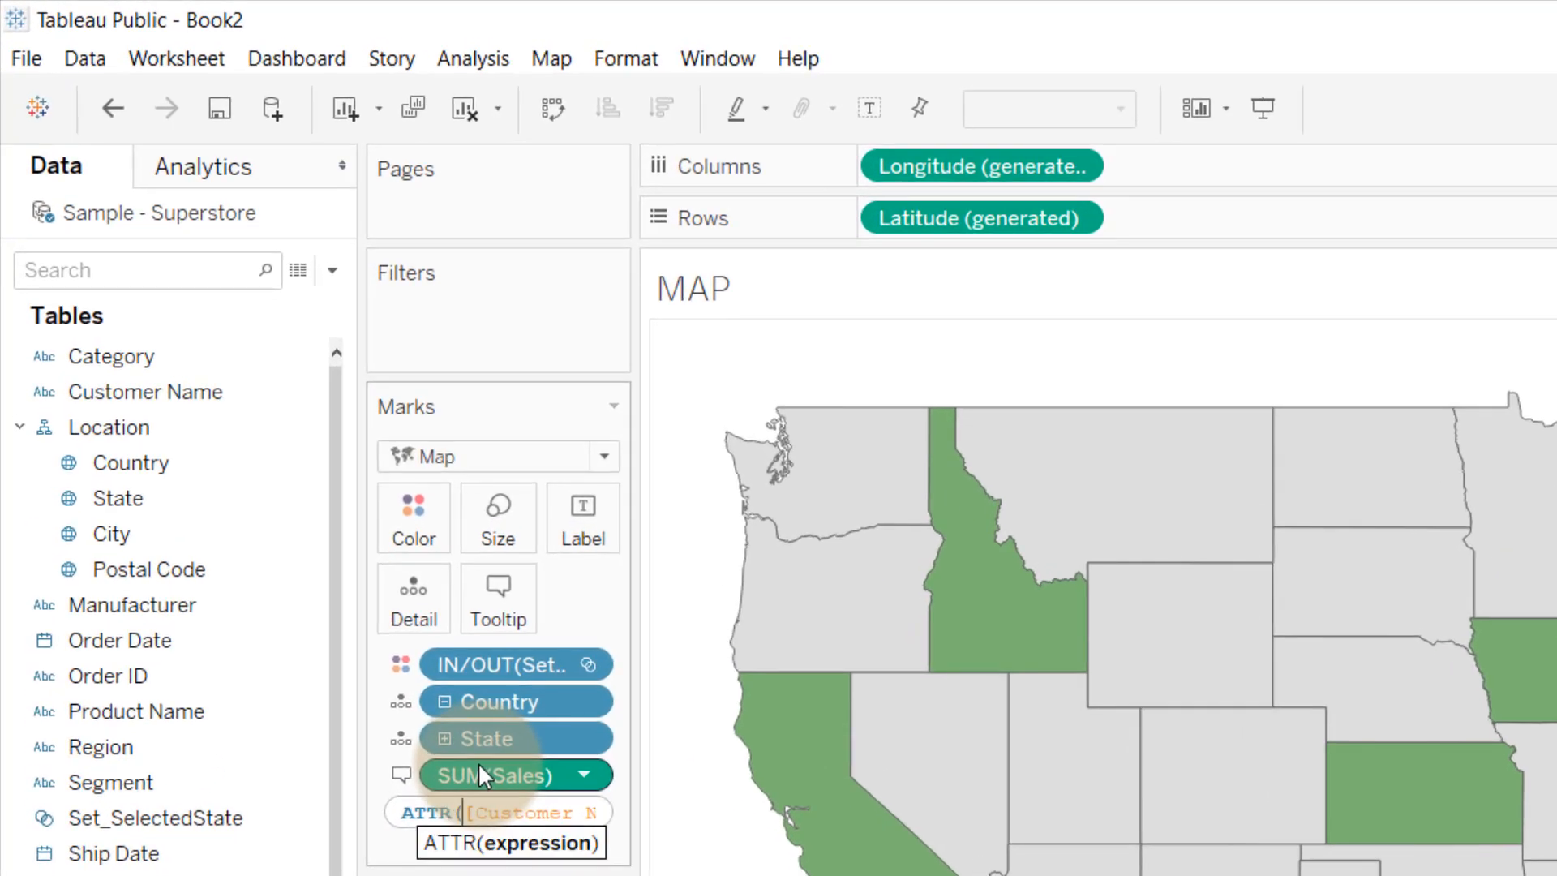
{"action": "key", "text": "BackSpace"}
{"action": "key", "text": "Delete"}
{"action": "key", "text": "BackSpace"}
{"action": "key", "text": "BackSpace"}
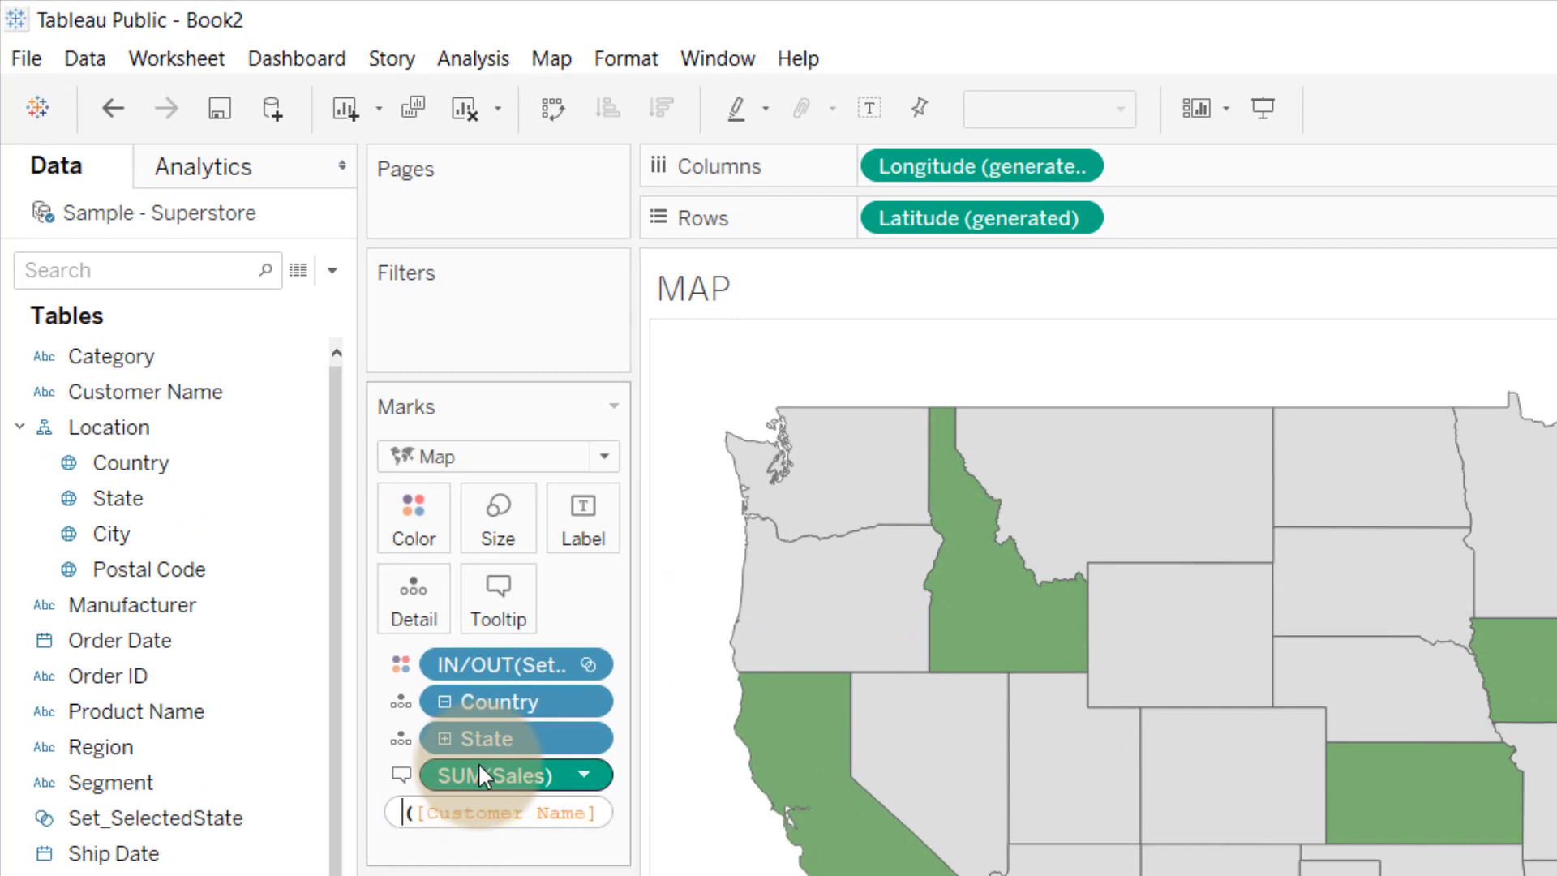
{"action": "type", "text": "COUNTD"}
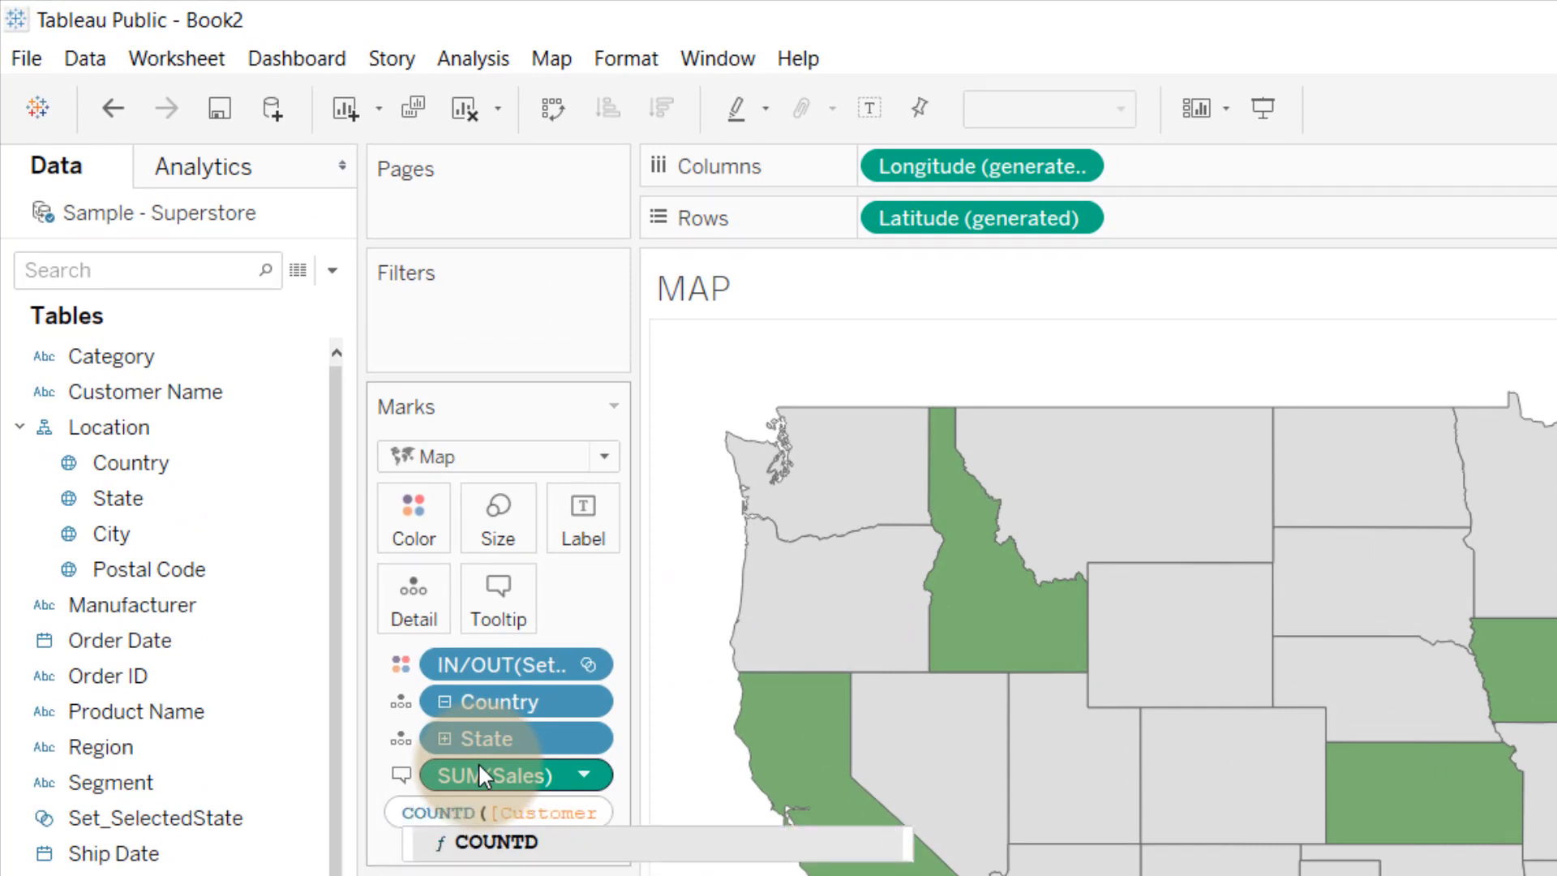
{"action": "key", "text": "Return"}
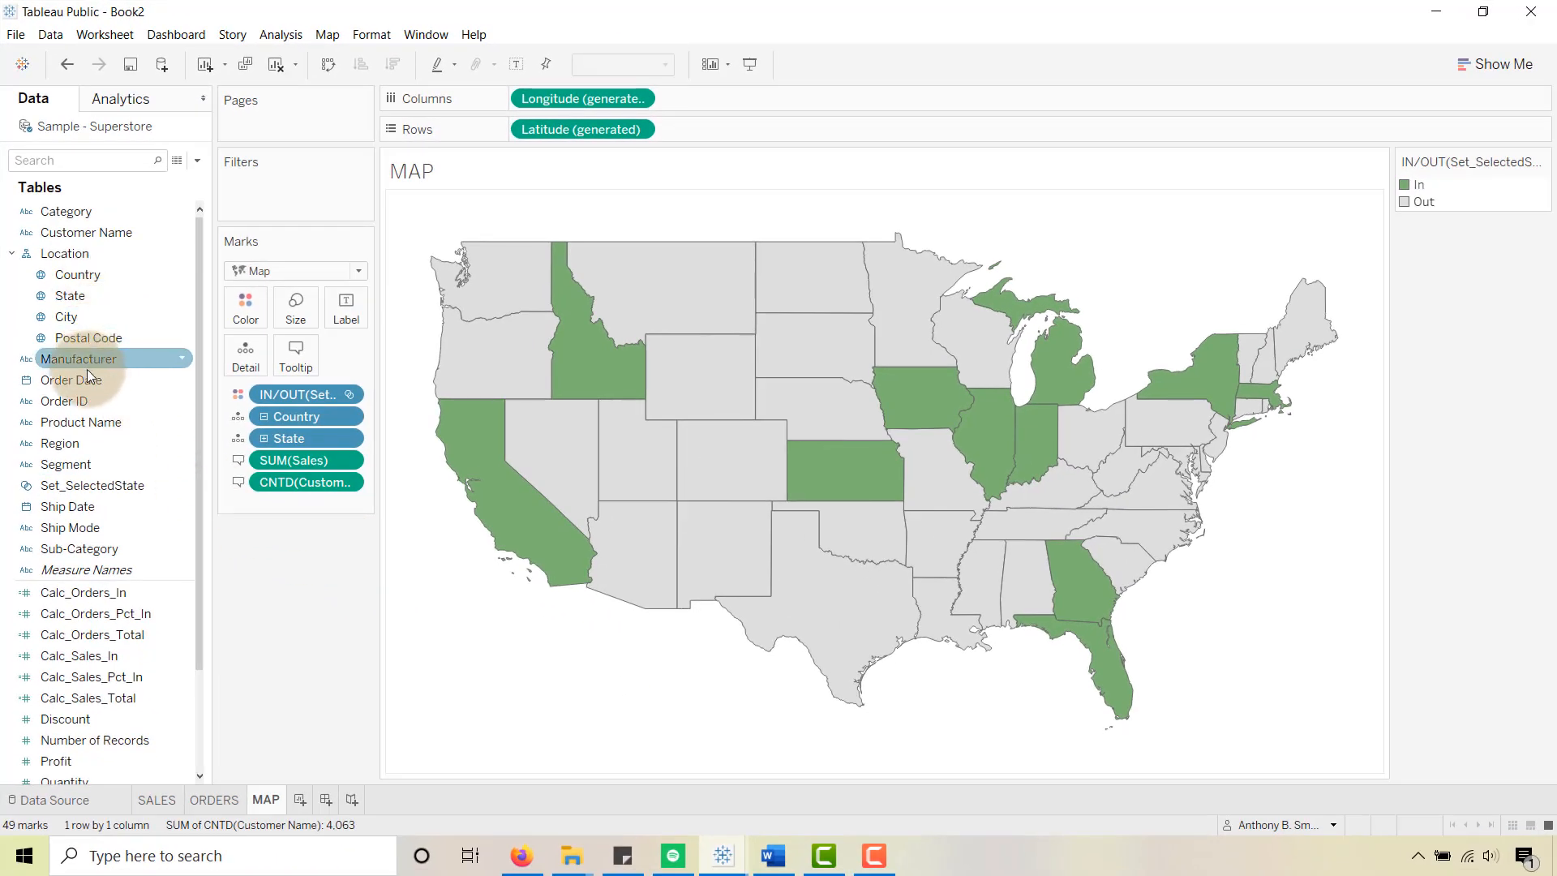
Step: Add Order ID to the map's tooltip and change its aggregation to COUNTD
{"action": "left_click_drag", "start_coordinate": [68, 401], "coordinate": [300, 356]}
{"action": "left_click_drag", "start_coordinate": [266, 504], "coordinate": [285, 486]}
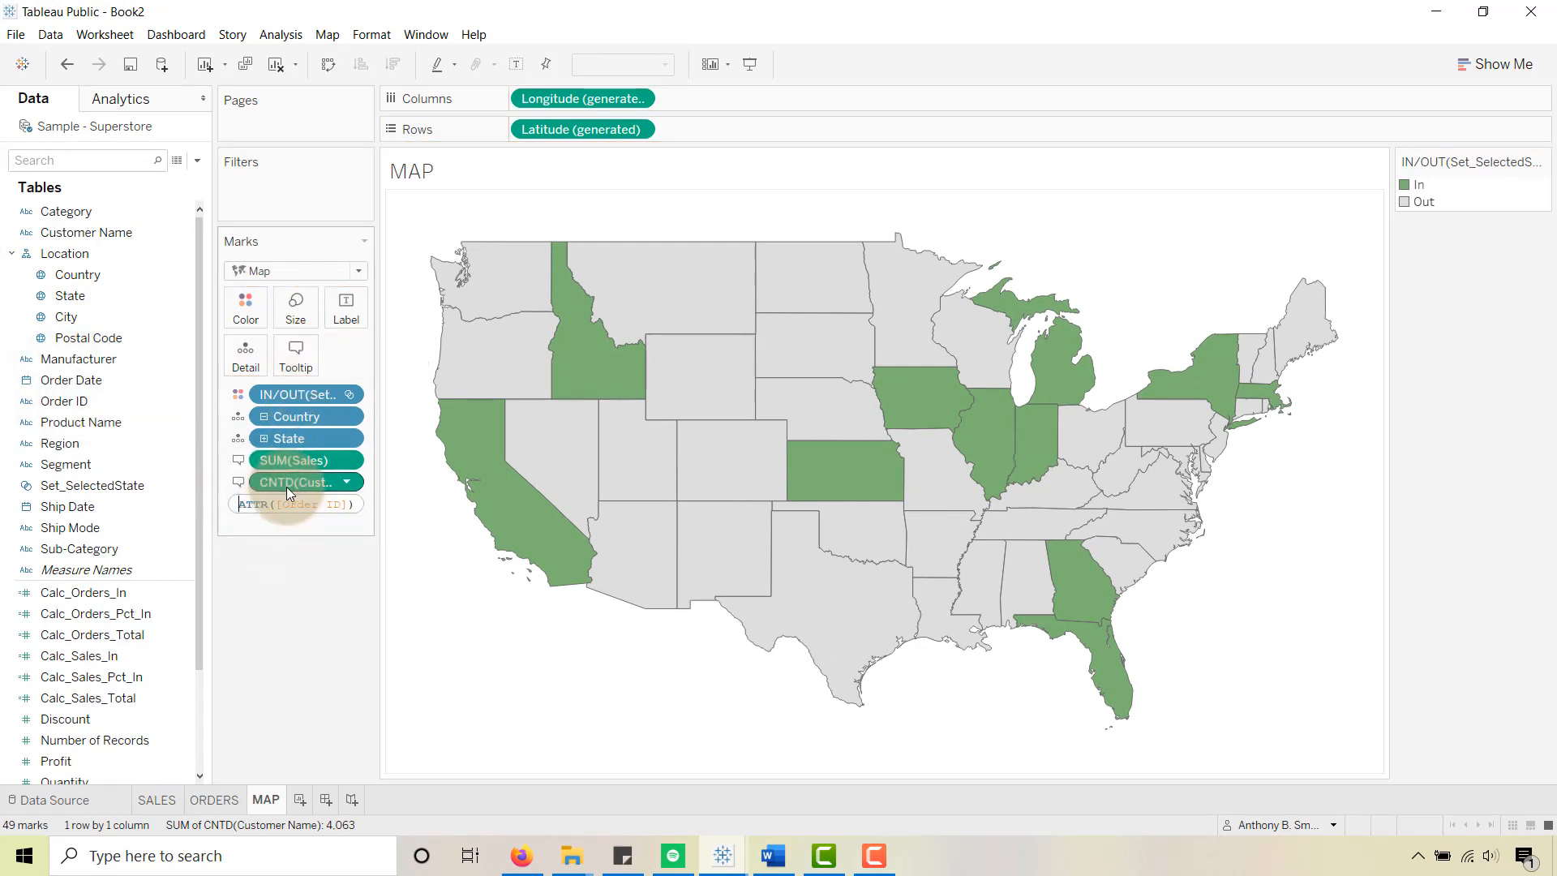
{"action": "key", "text": "BackSpace"}
{"action": "key", "text": "BackSpace"}
{"action": "key", "text": "BackSpace"}
{"action": "key", "text": "BackSpace"}
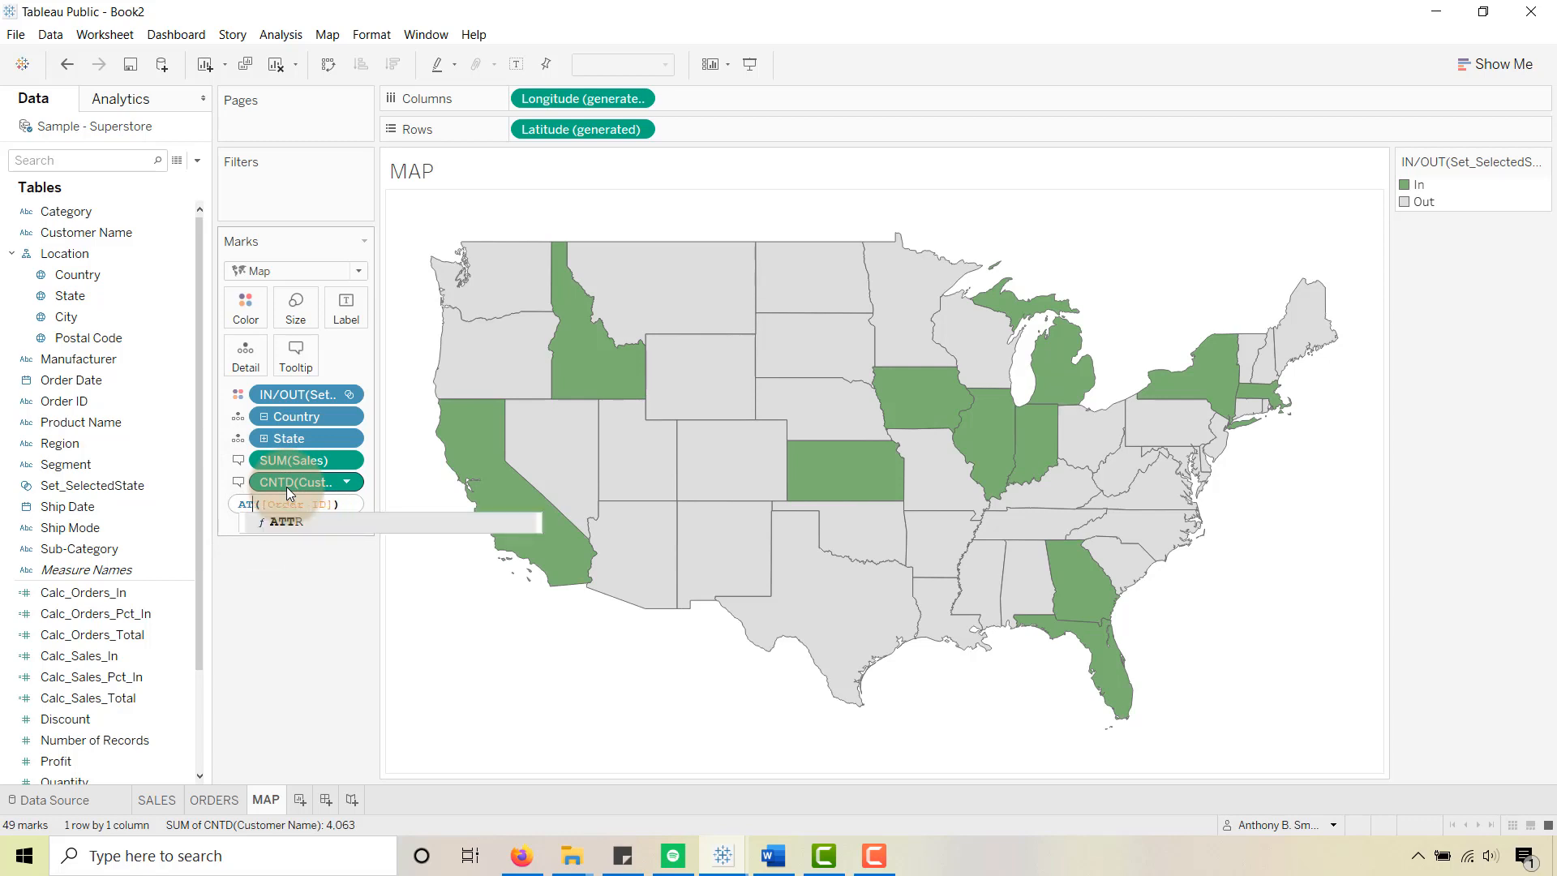
{"action": "type", "text": "COUNTD"}
{"action": "left_click", "coordinate": [305, 595]}
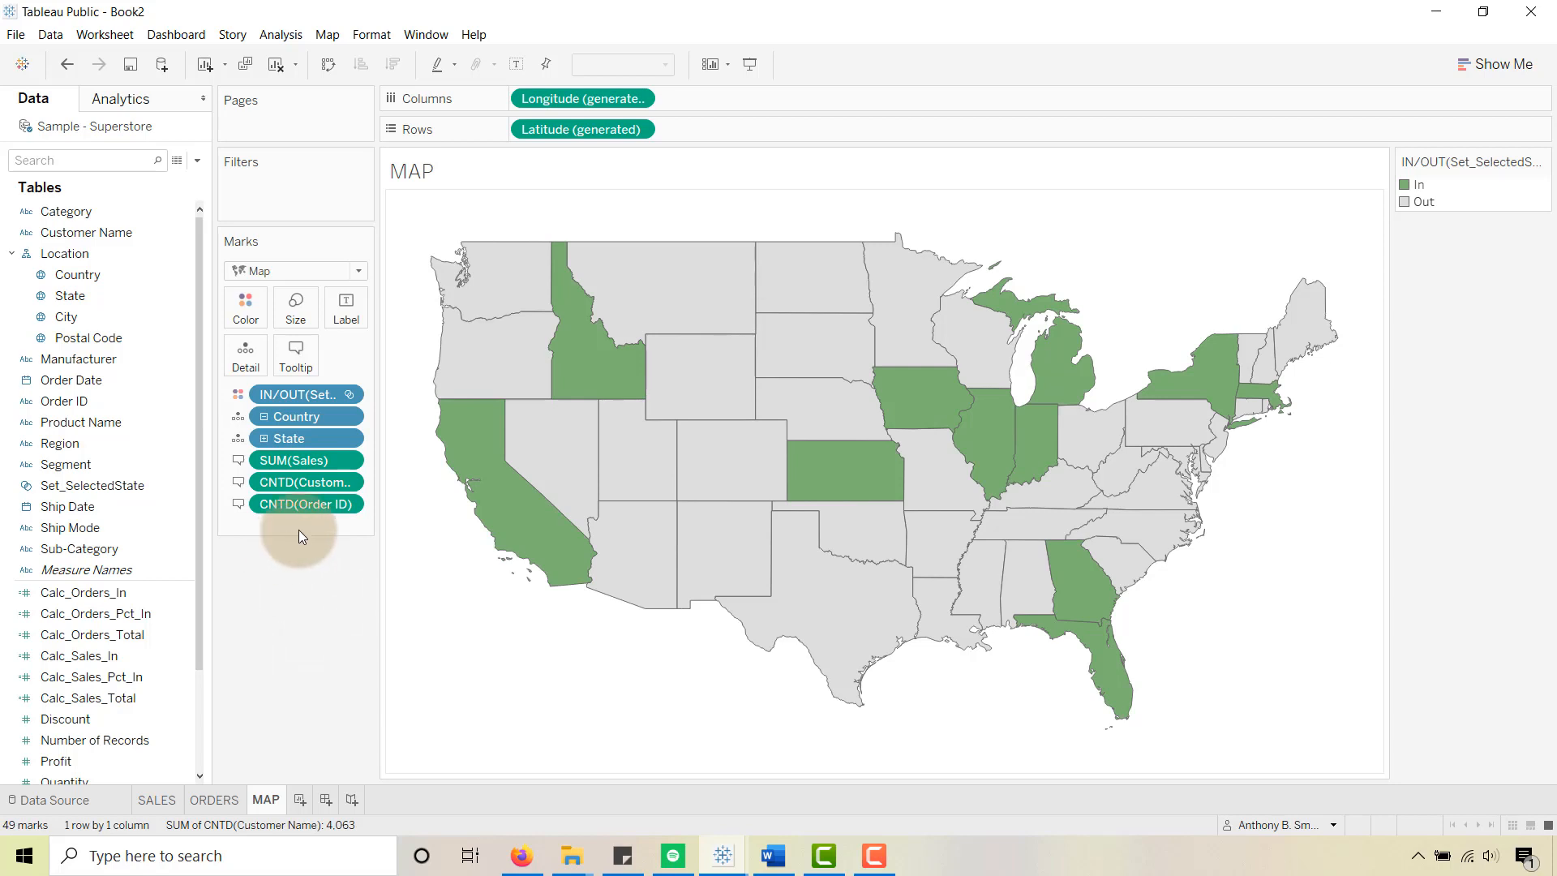
Step: Open the map's tooltip text for editing and delete the In / Out of Set_SelectedState and Country lines
{"action": "left_click", "coordinate": [309, 366]}
{"action": "left_click_drag", "start_coordinate": [493, 371], "coordinate": [258, 308]}
{"action": "left_click_drag", "start_coordinate": [248, 271], "coordinate": [248, 261]}
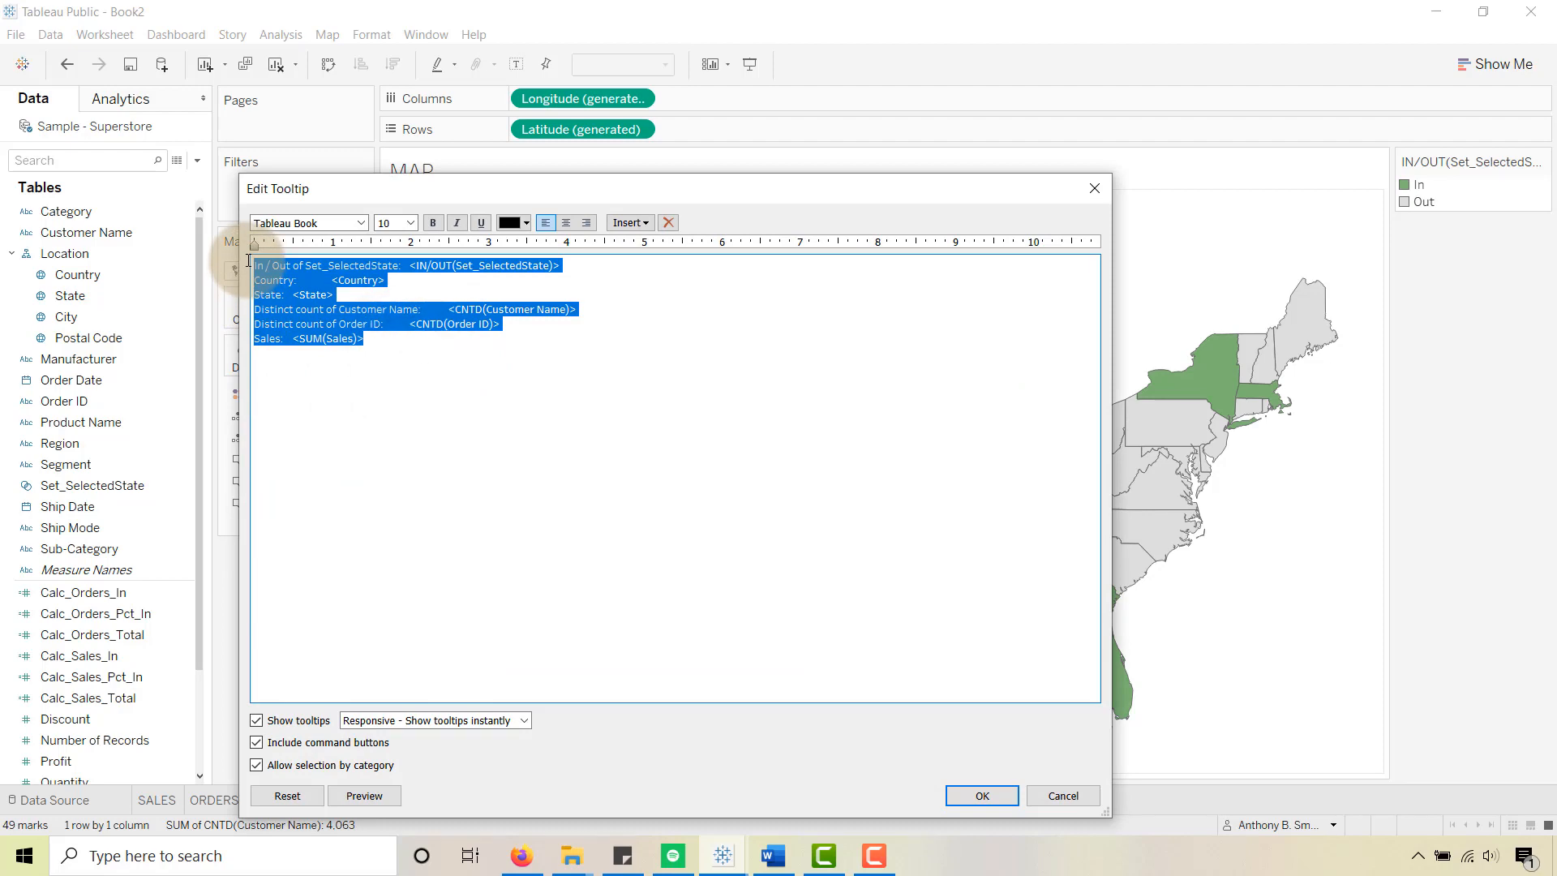
{"action": "left_click_drag", "start_coordinate": [386, 280], "coordinate": [253, 266]}
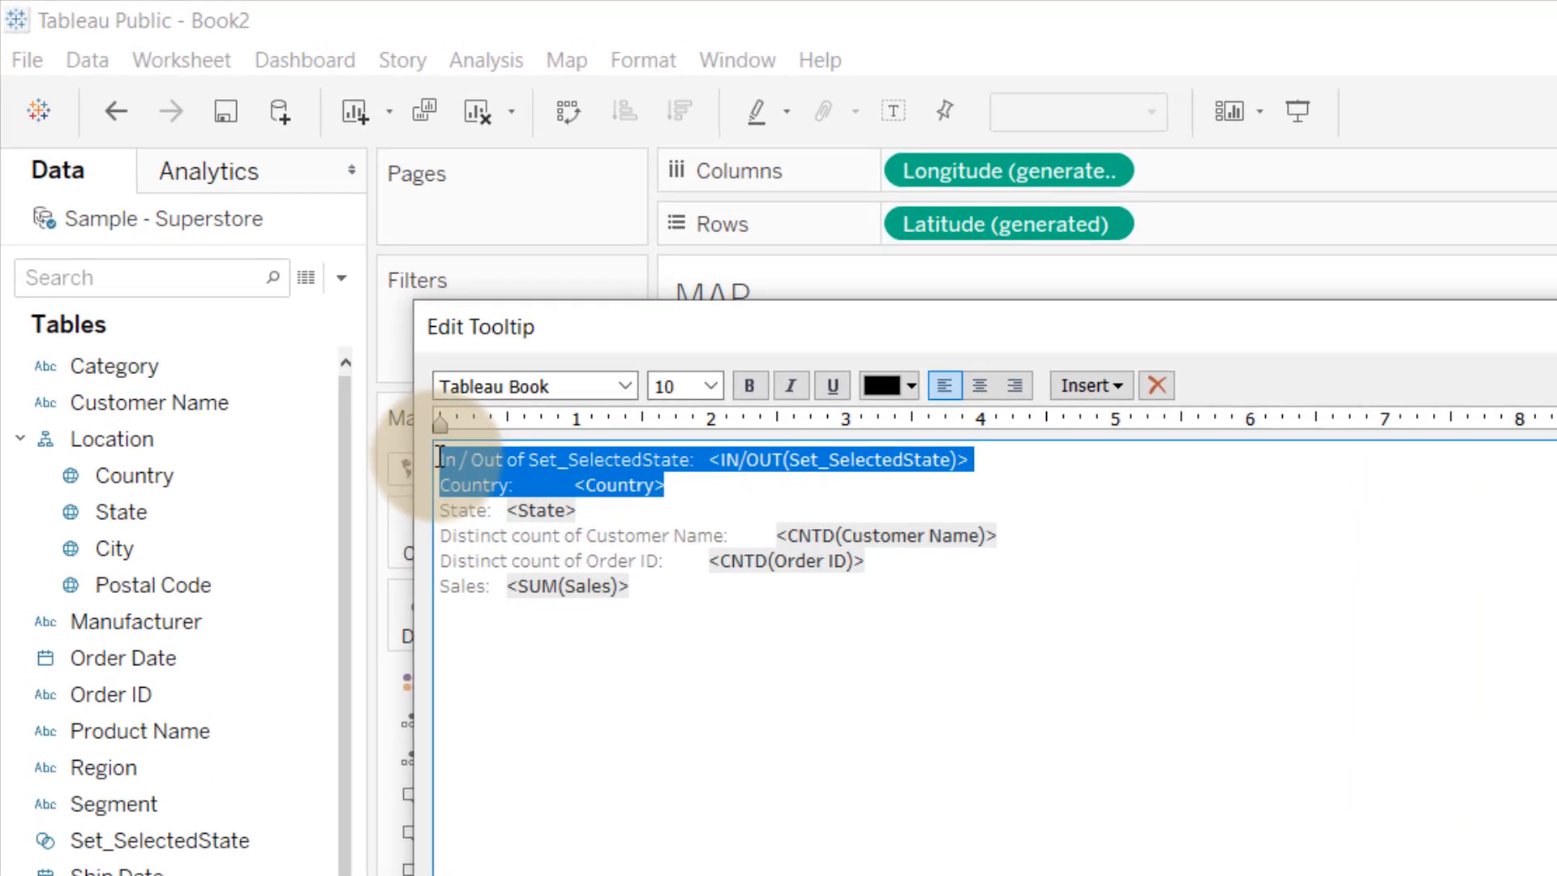
{"action": "key", "text": "Delete"}
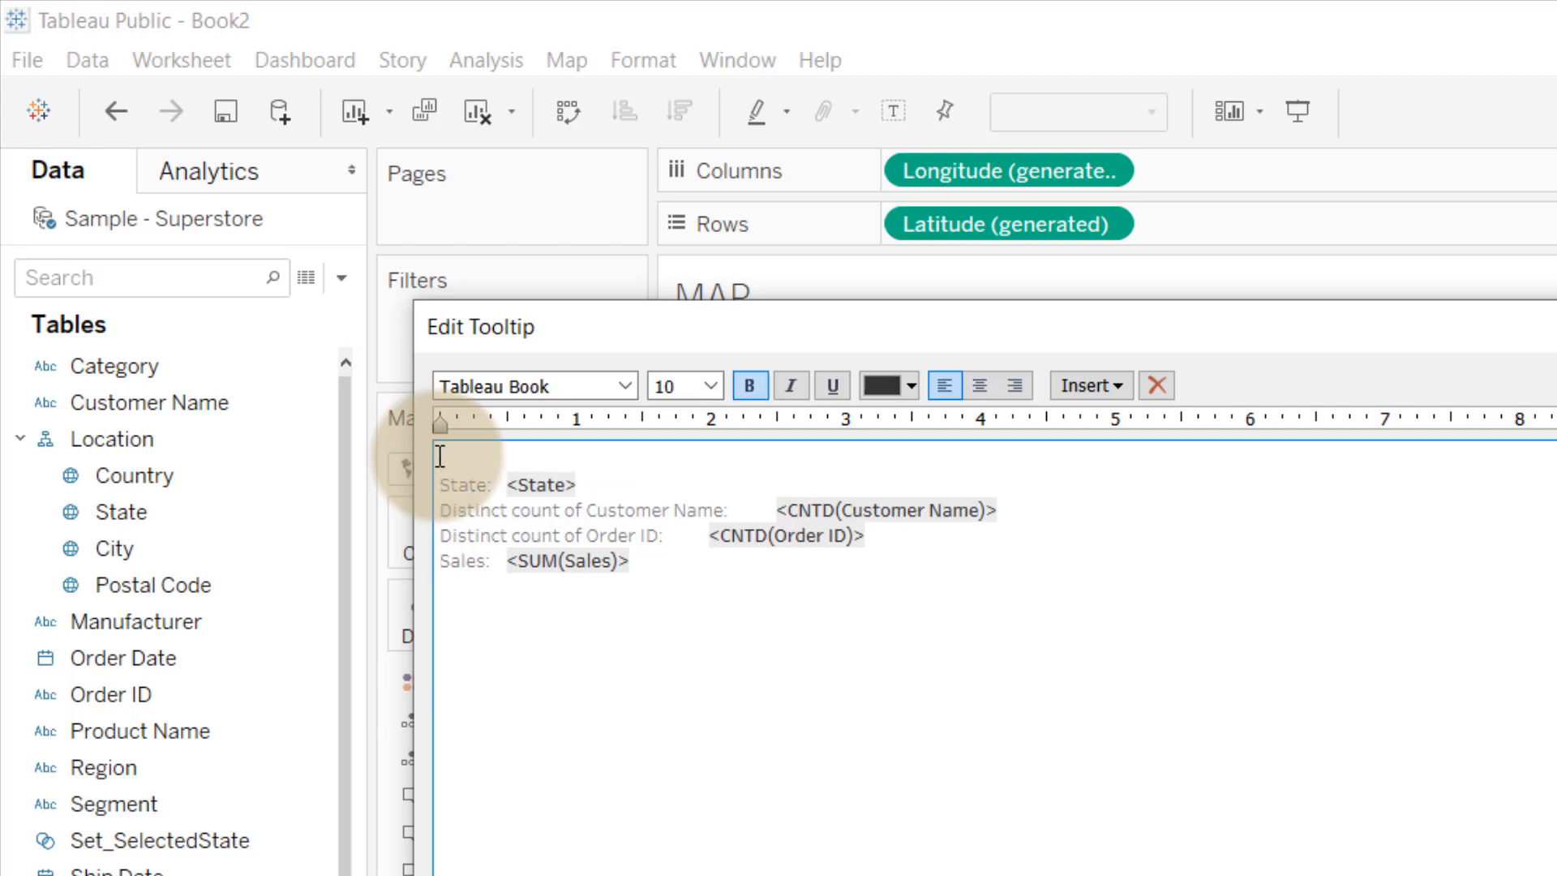
{"action": "key", "text": "Delete"}
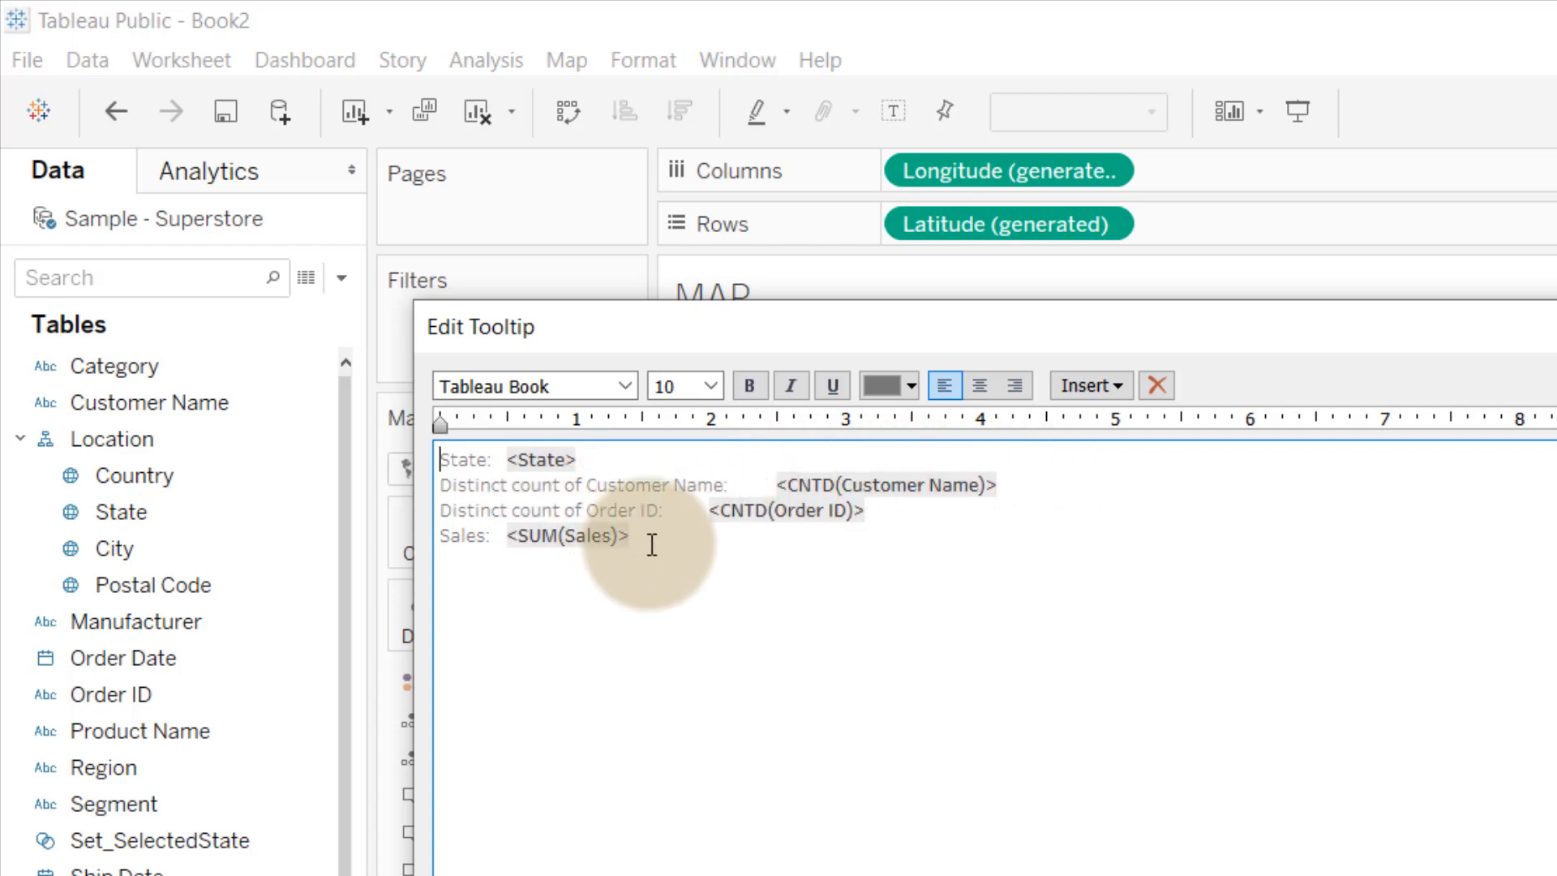
Step: Move the Sales line of the tooltip directly below the State line
{"action": "left_click_drag", "start_coordinate": [651, 545], "coordinate": [418, 536]}
{"action": "key", "text": "ctrl+c"}
{"action": "key", "text": "Delete"}
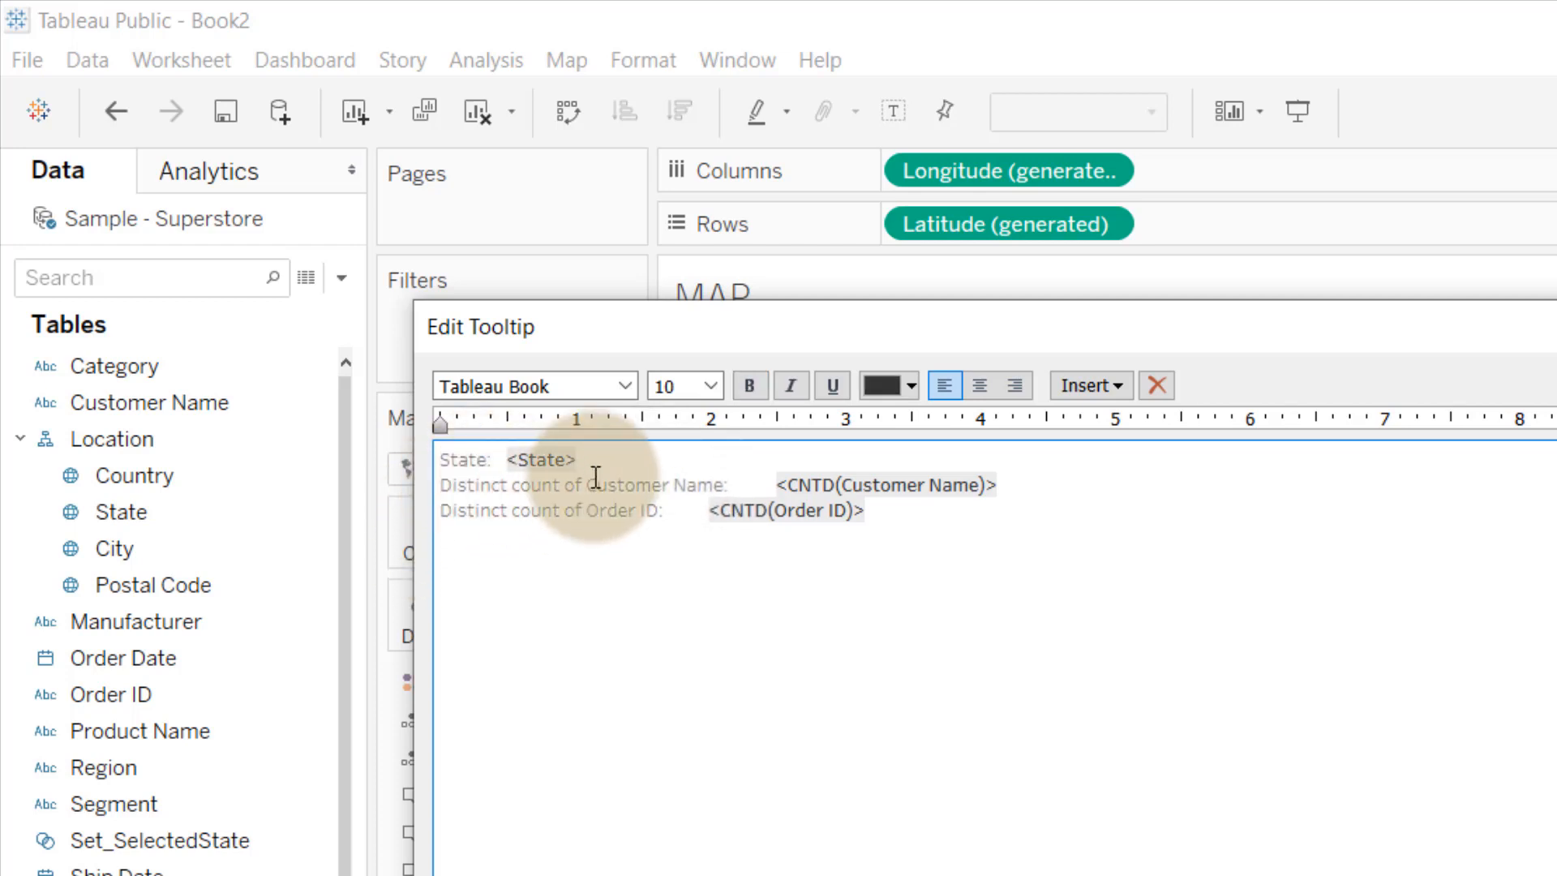
{"action": "left_click", "coordinate": [615, 458]}
{"action": "key", "text": "Return"}
{"action": "key", "text": "ctrl+v"}
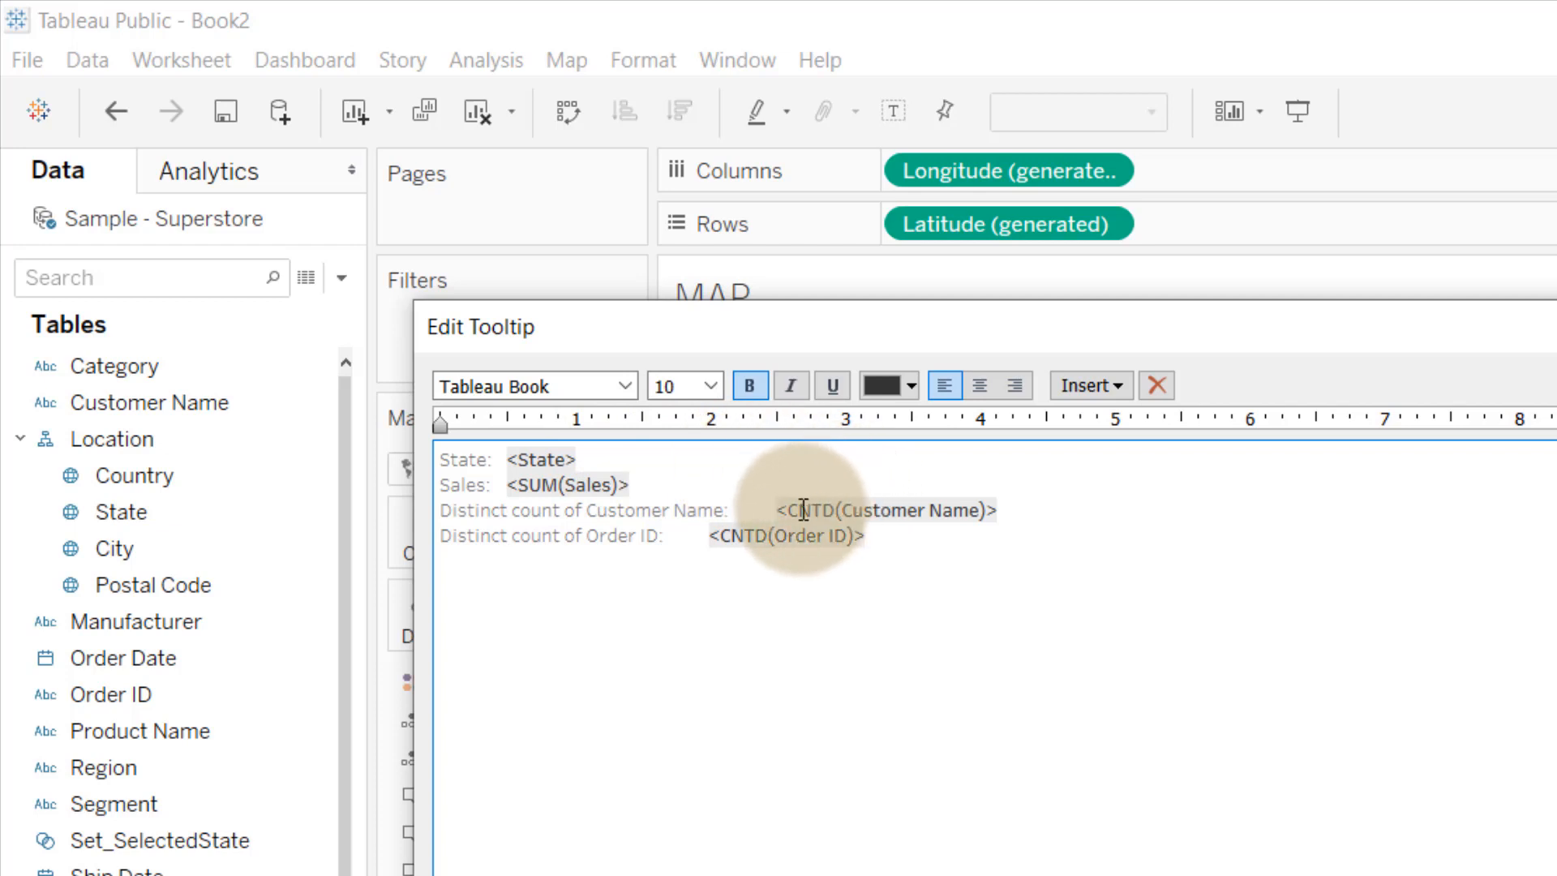
Step: Move the Distinct count of Customer Name line below the Distinct count of Order ID line in the tooltip
{"action": "left_click_drag", "start_coordinate": [1043, 504], "coordinate": [417, 519]}
{"action": "key", "text": "ctrl+x"}
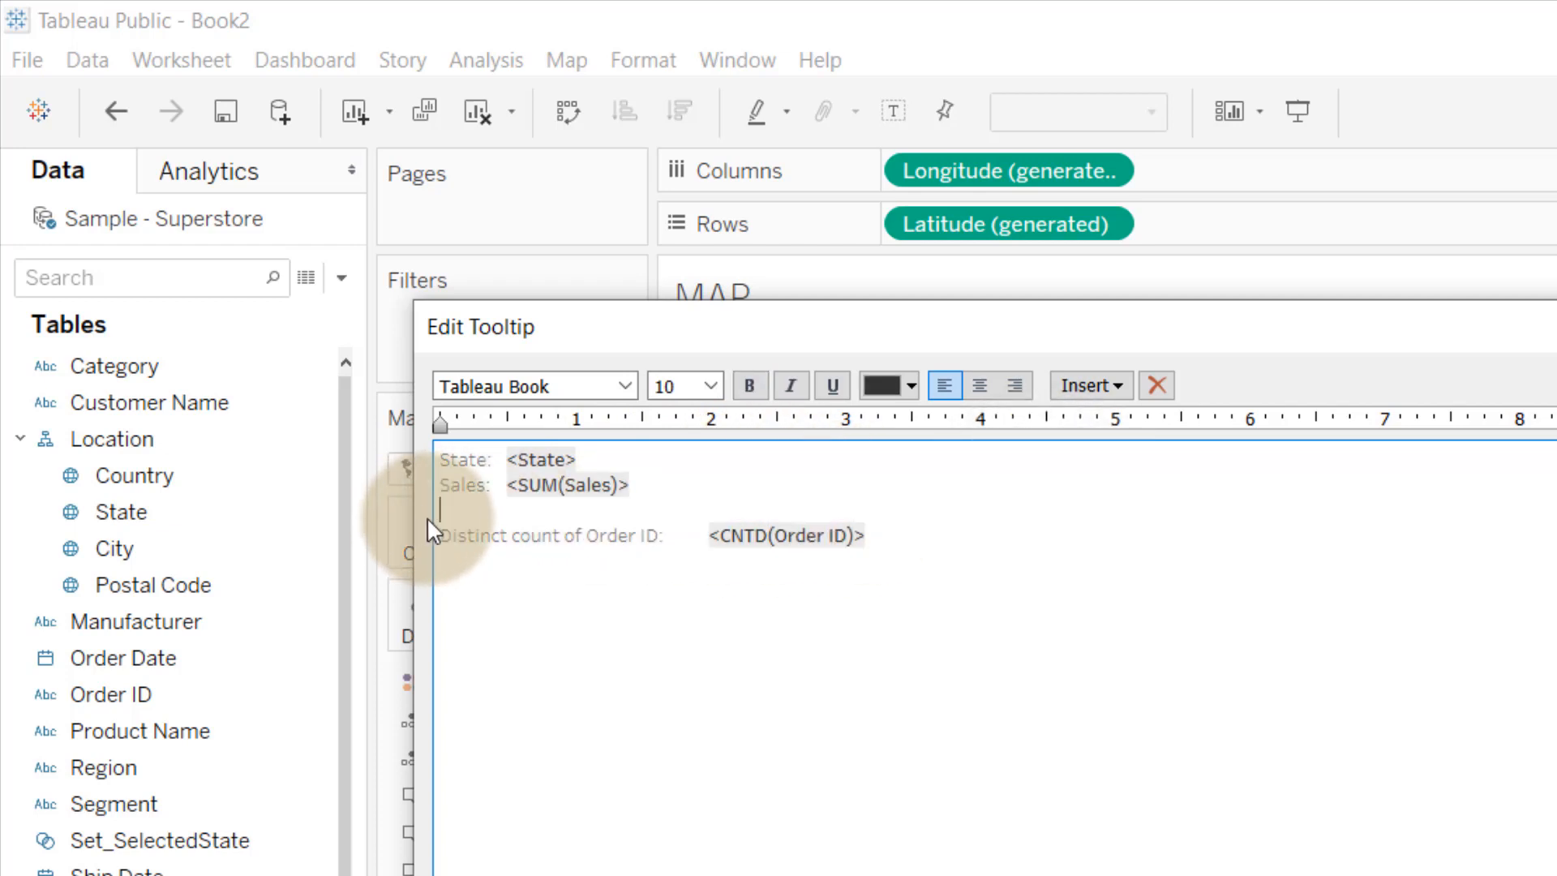
{"action": "key", "text": "Delete"}
{"action": "left_click", "coordinate": [902, 514]}
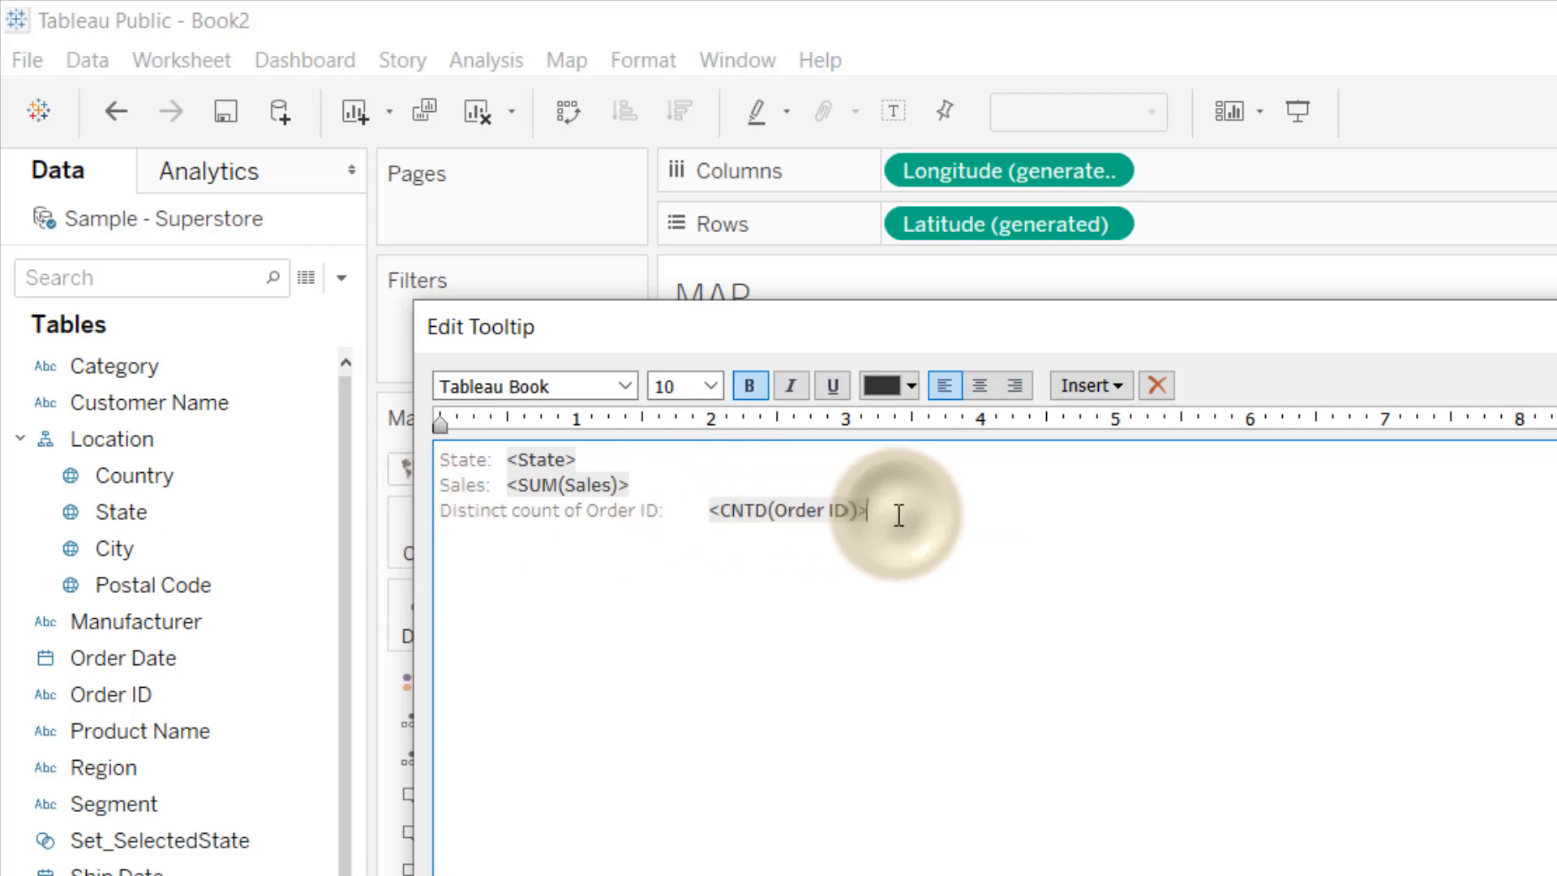
{"action": "key", "text": "Return"}
{"action": "key", "text": "ctrl+v"}
{"action": "left_click", "coordinate": [945, 703]}
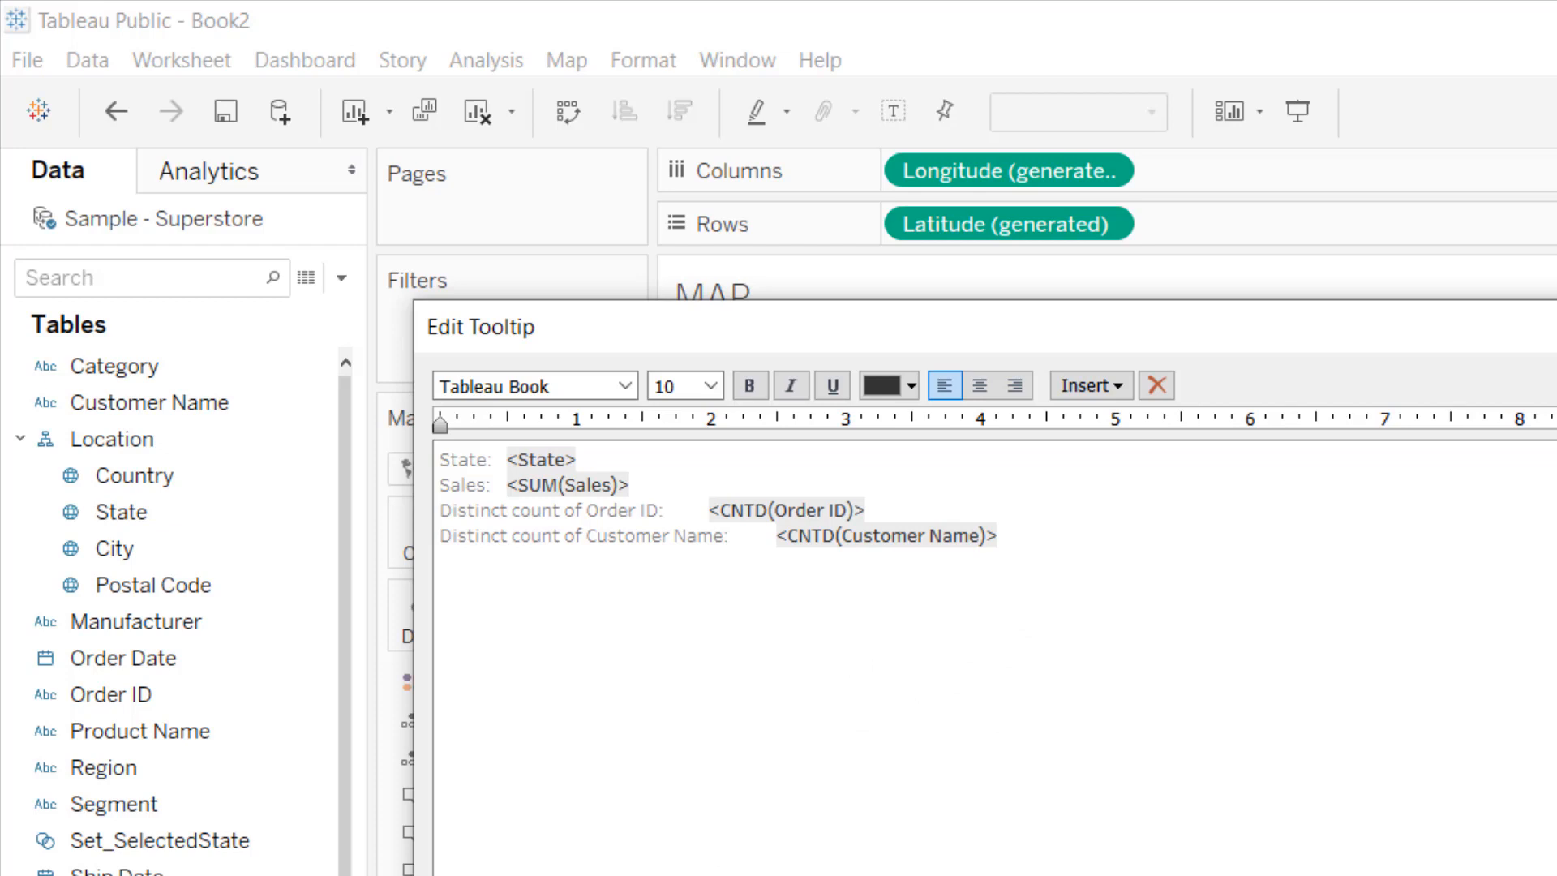
{"action": "left_click", "coordinate": [892, 803]}
Step: Remove the "State:" label so that only the <State> field remains on the tooltip's first line
{"action": "left_click", "coordinate": [509, 460]}
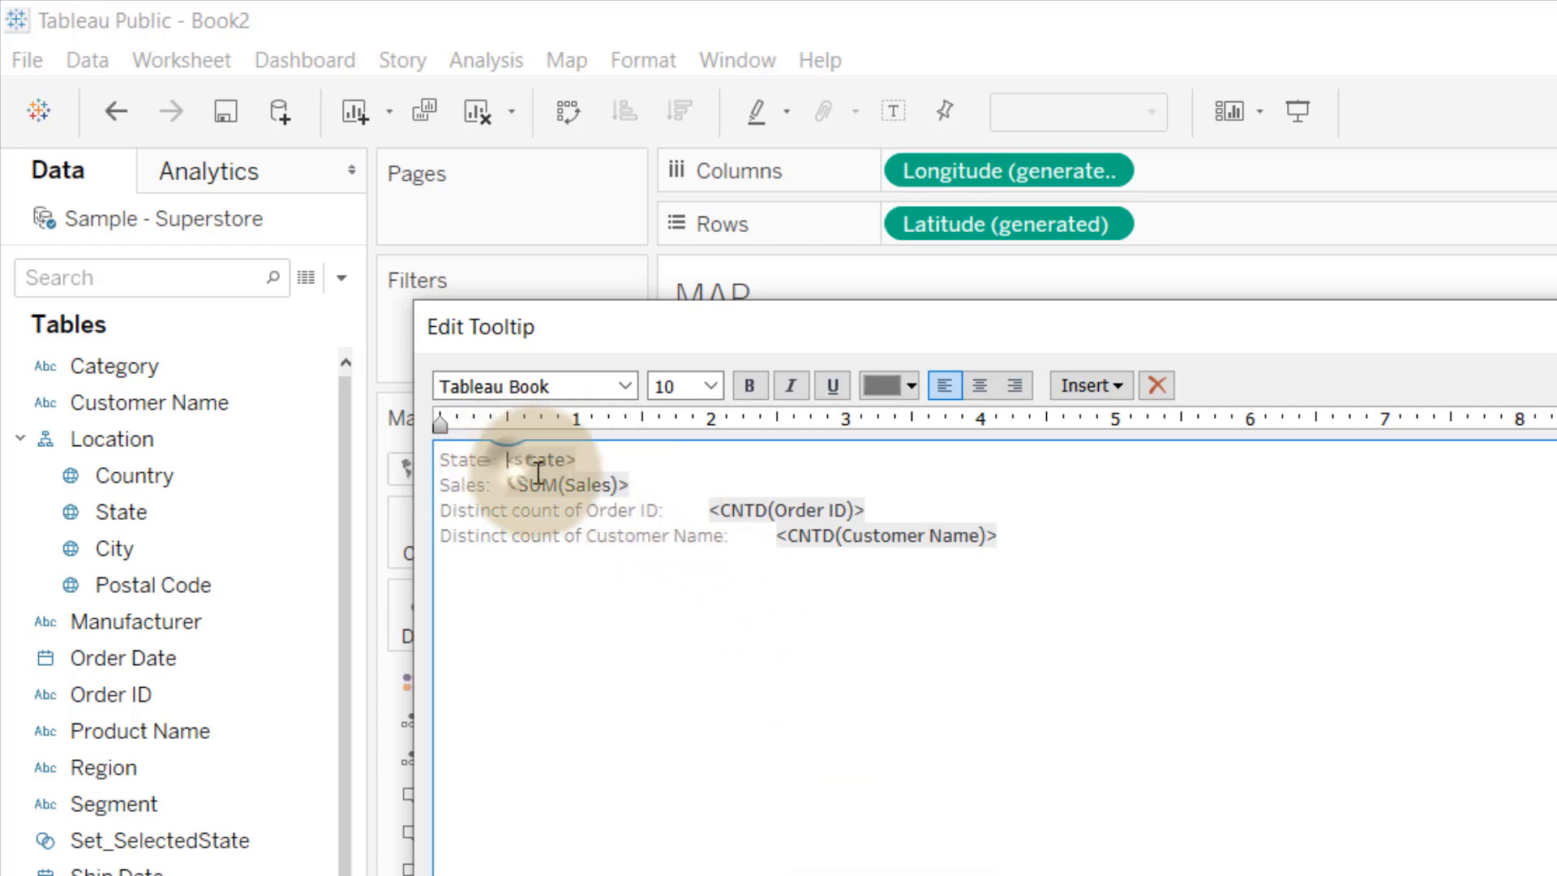
{"action": "key", "text": "BackSpace"}
{"action": "key", "text": "BackSpace"}
{"action": "key", "text": "BackSpace"}
{"action": "key", "text": "BackSpace"}
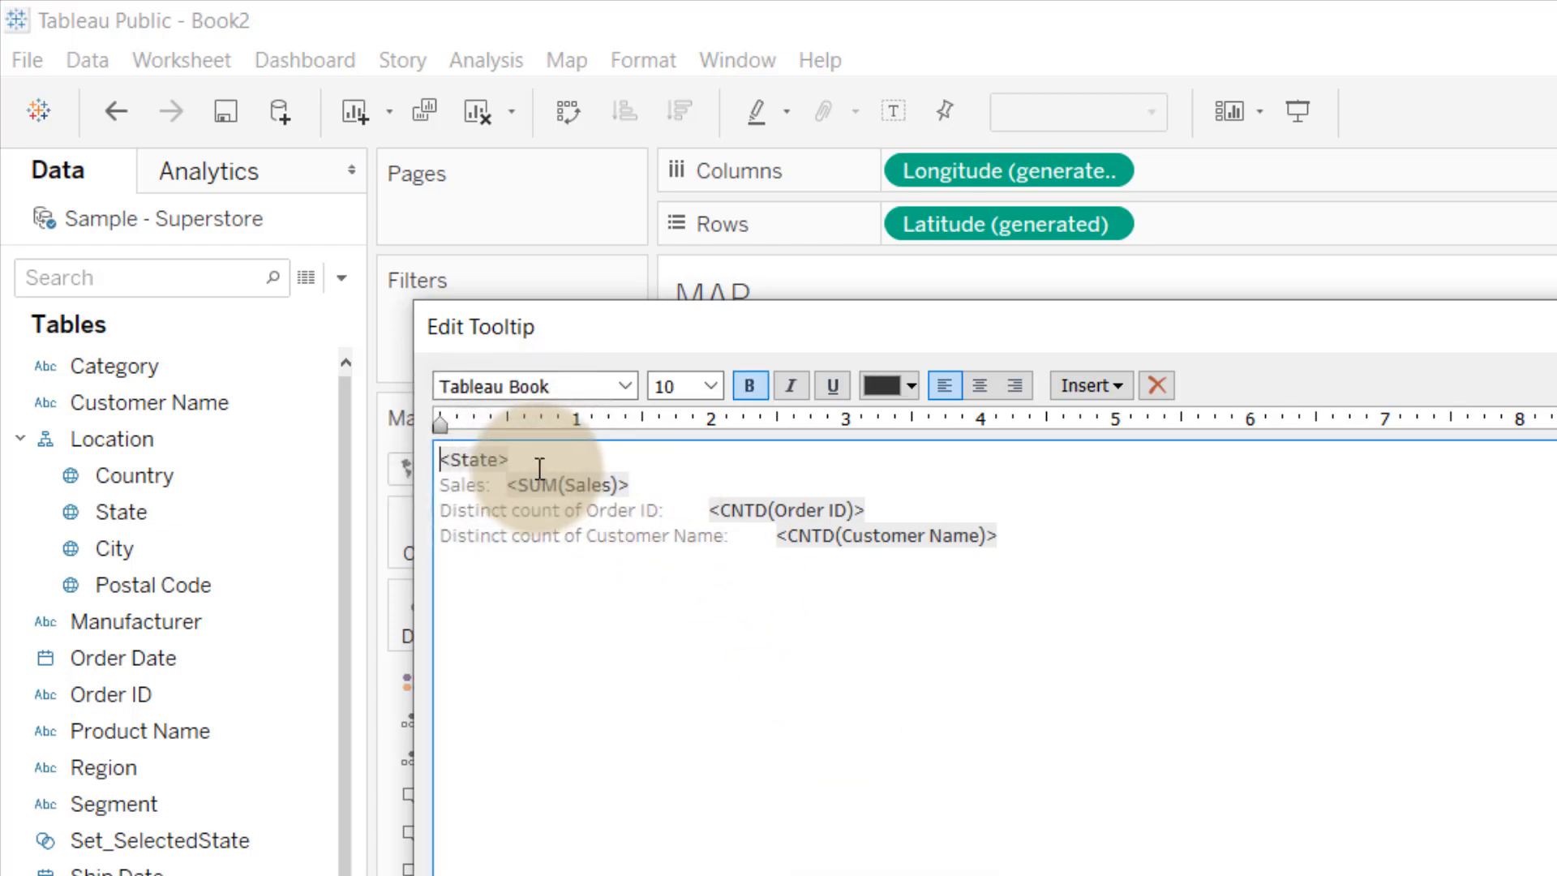
Step: Format the <State> field in the tooltip as size 18, bold and green
{"action": "left_click_drag", "start_coordinate": [535, 461], "coordinate": [408, 468]}
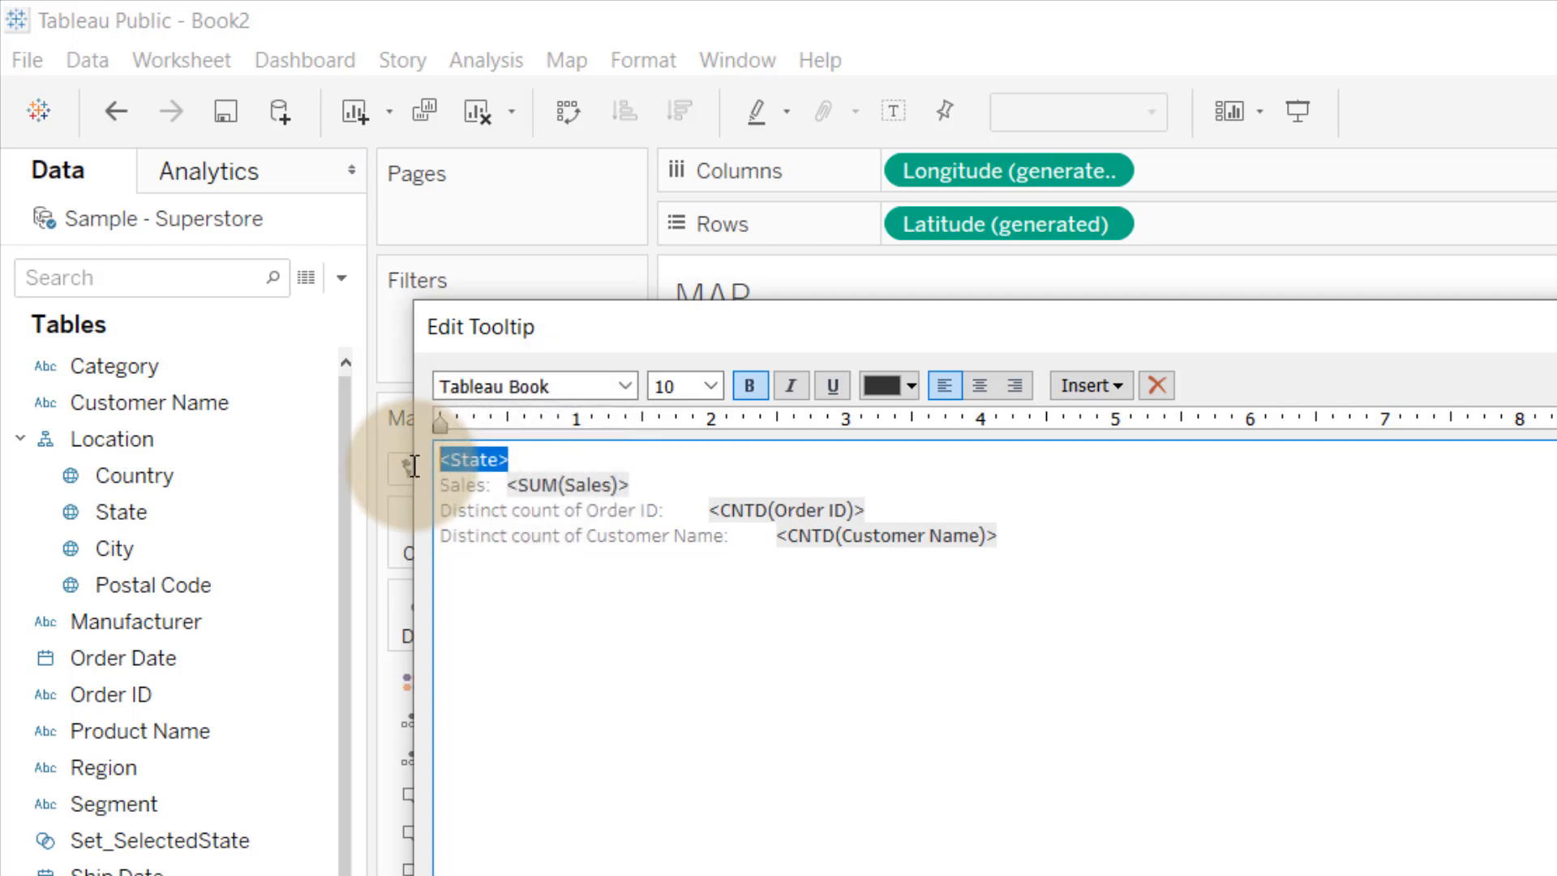
{"action": "left_click", "coordinate": [710, 388]}
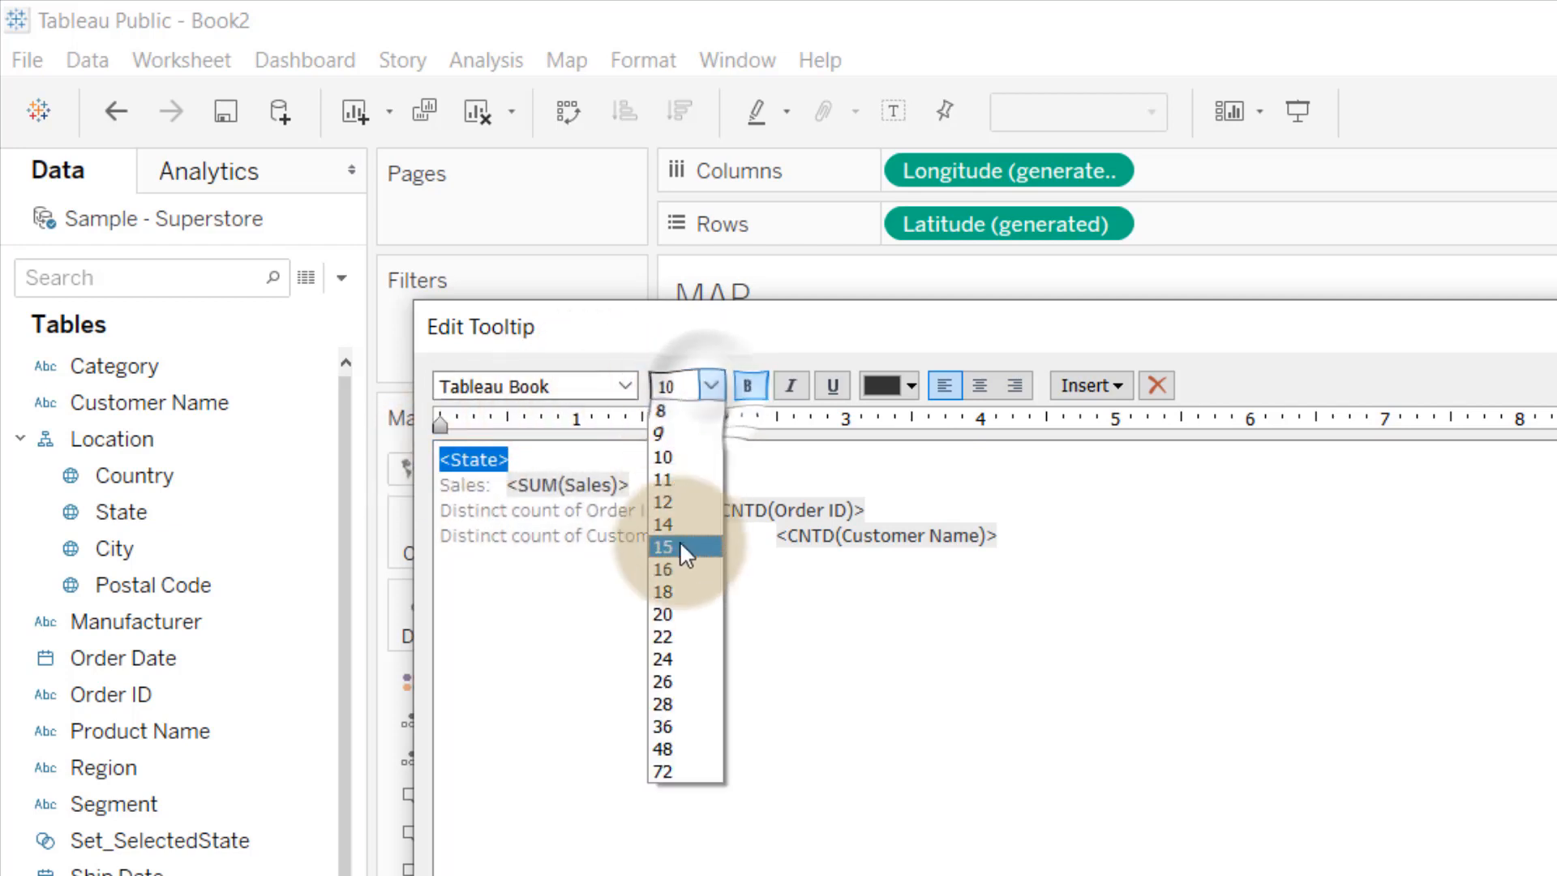
{"action": "left_click", "coordinate": [674, 592]}
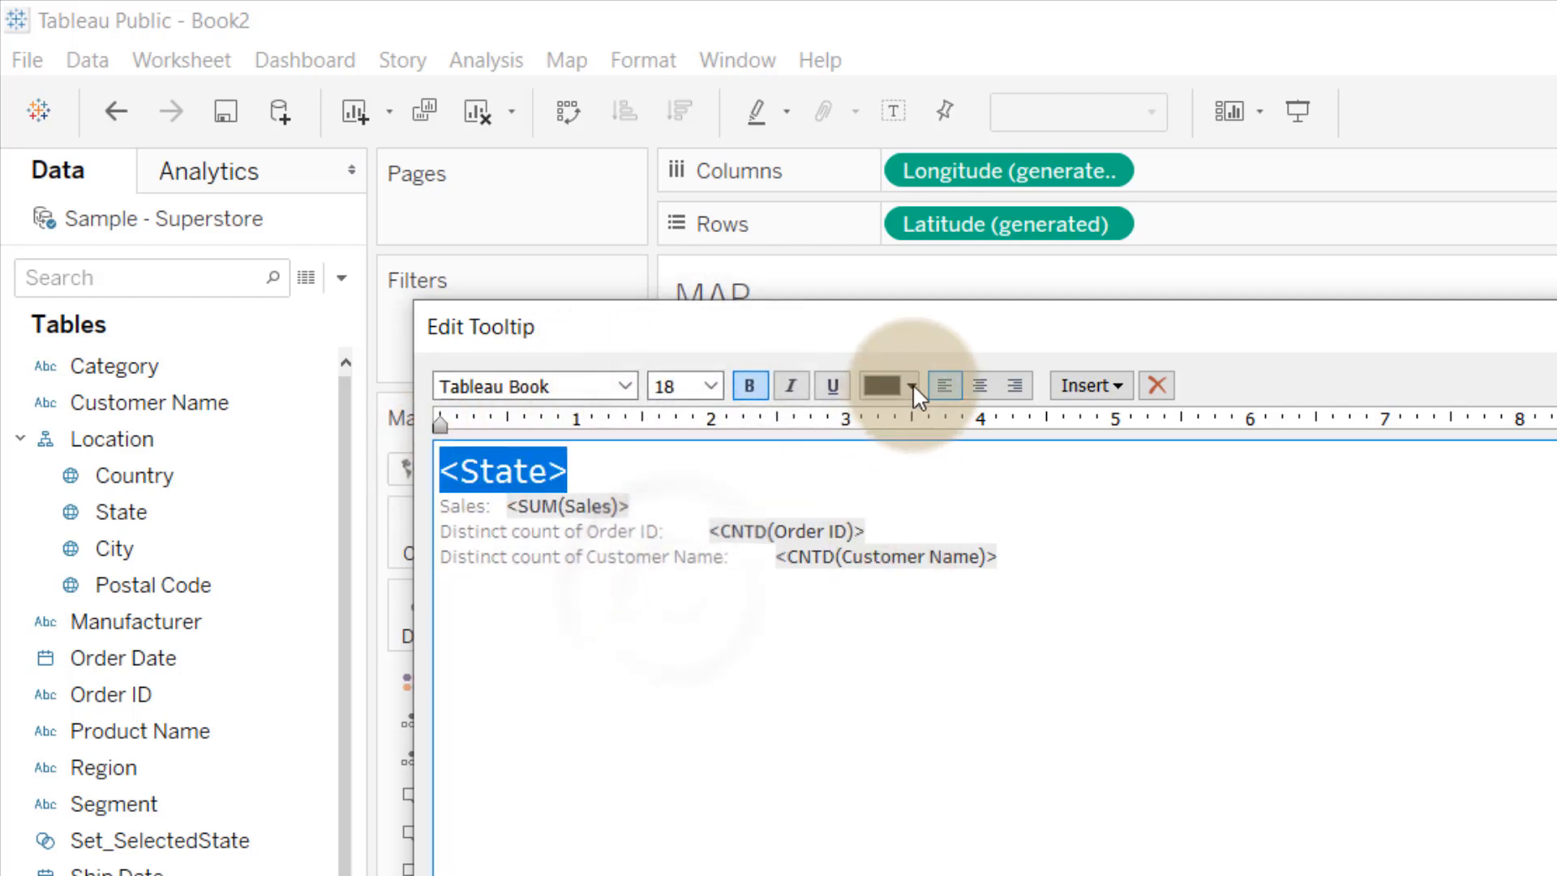
{"action": "left_click", "coordinate": [911, 386]}
{"action": "left_click", "coordinate": [887, 580]}
{"action": "left_click", "coordinate": [641, 783]}
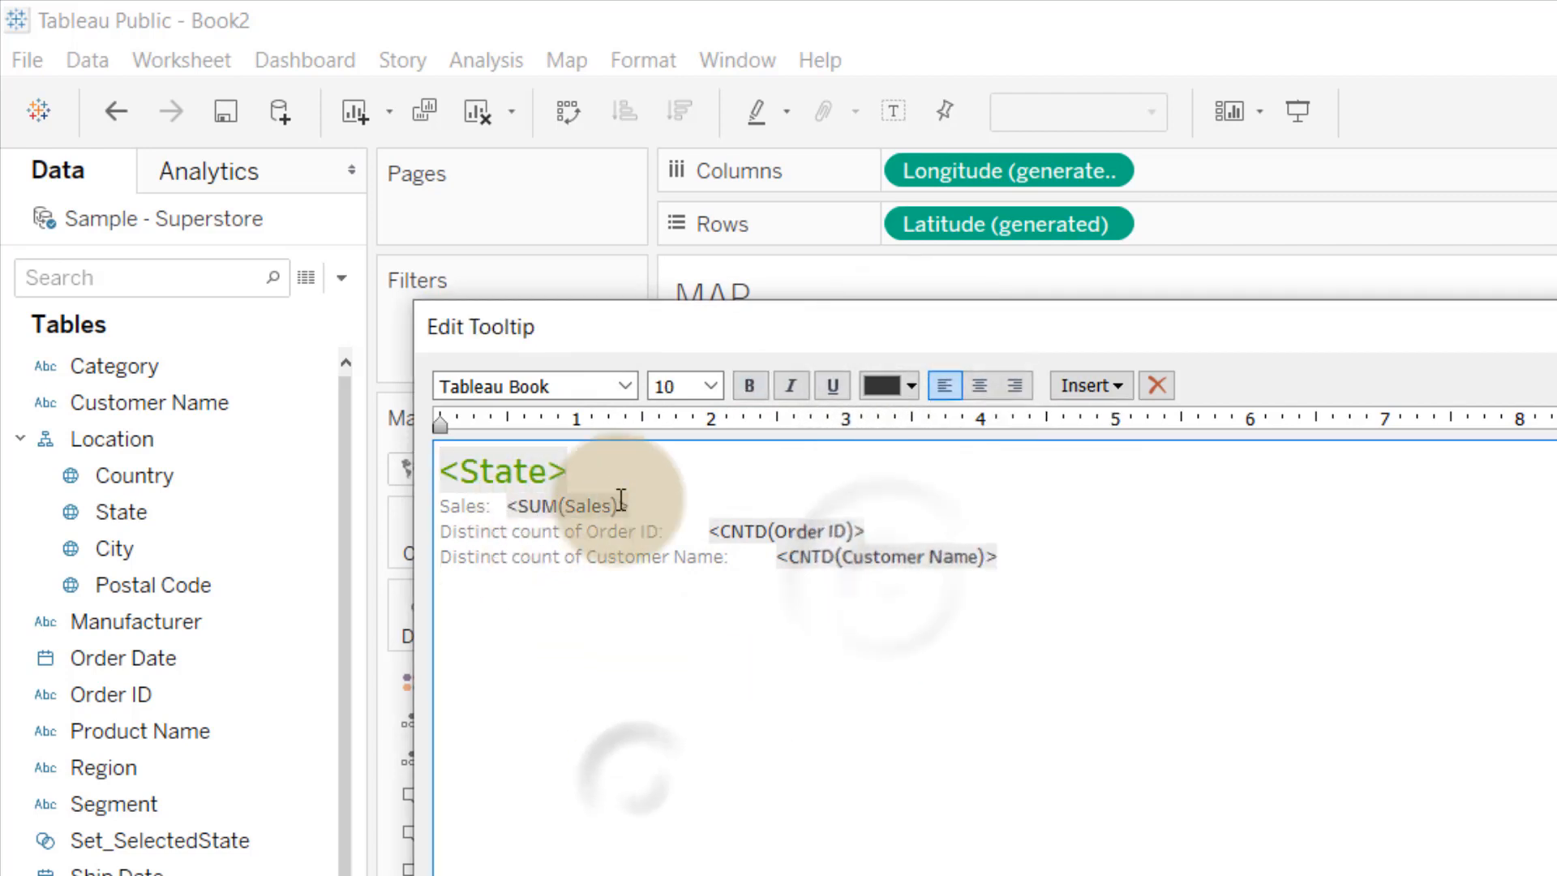
{"action": "left_click_drag", "start_coordinate": [579, 463], "coordinate": [391, 468]}
{"action": "left_click", "coordinate": [750, 386]}
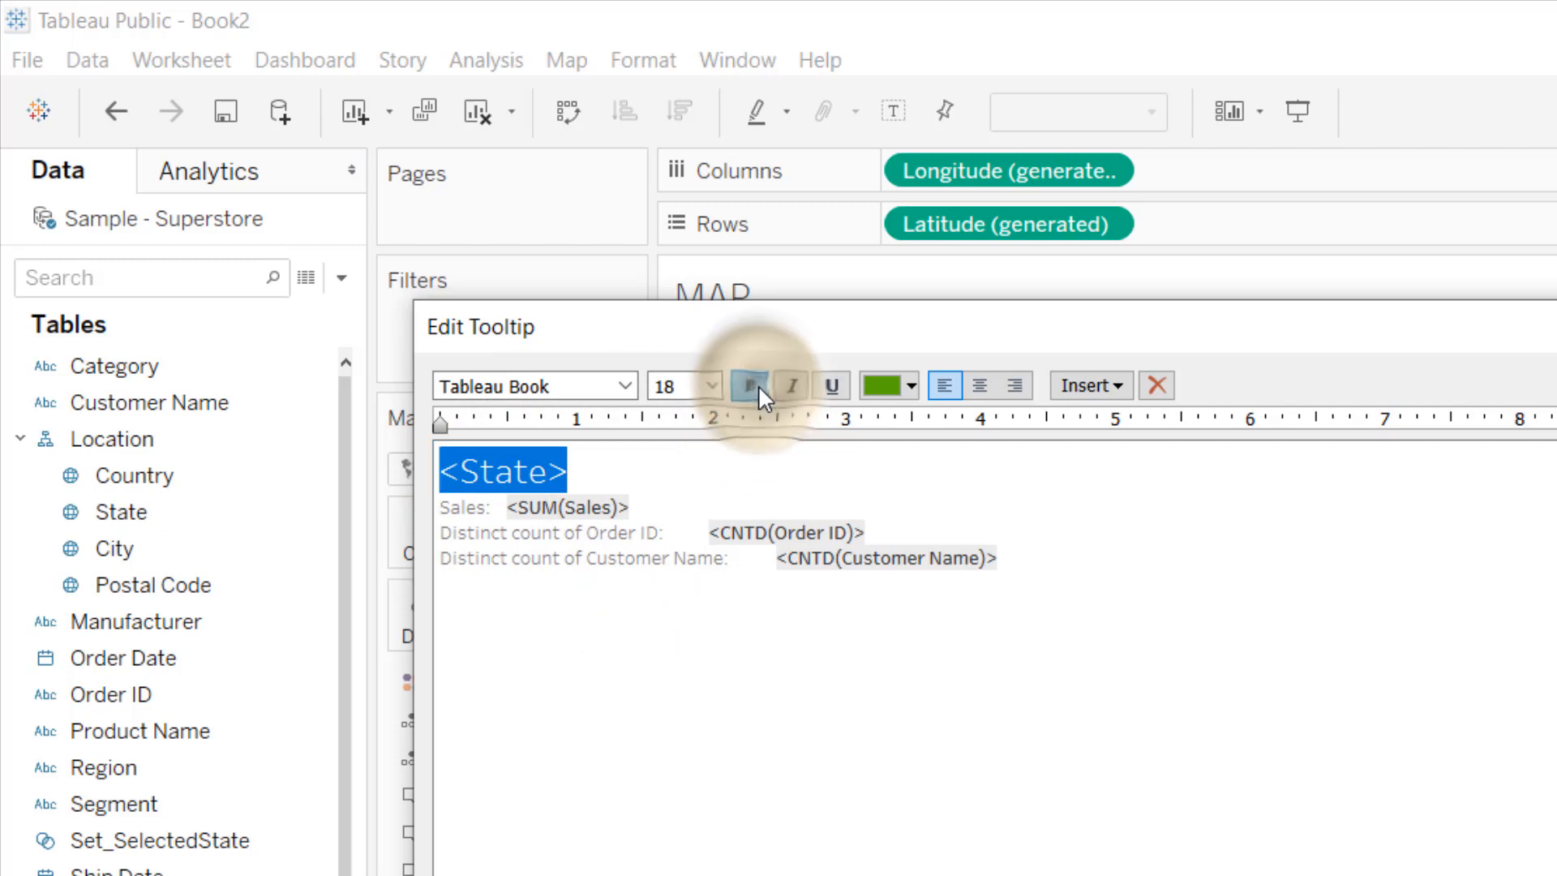
{"action": "left_click", "coordinate": [662, 661]}
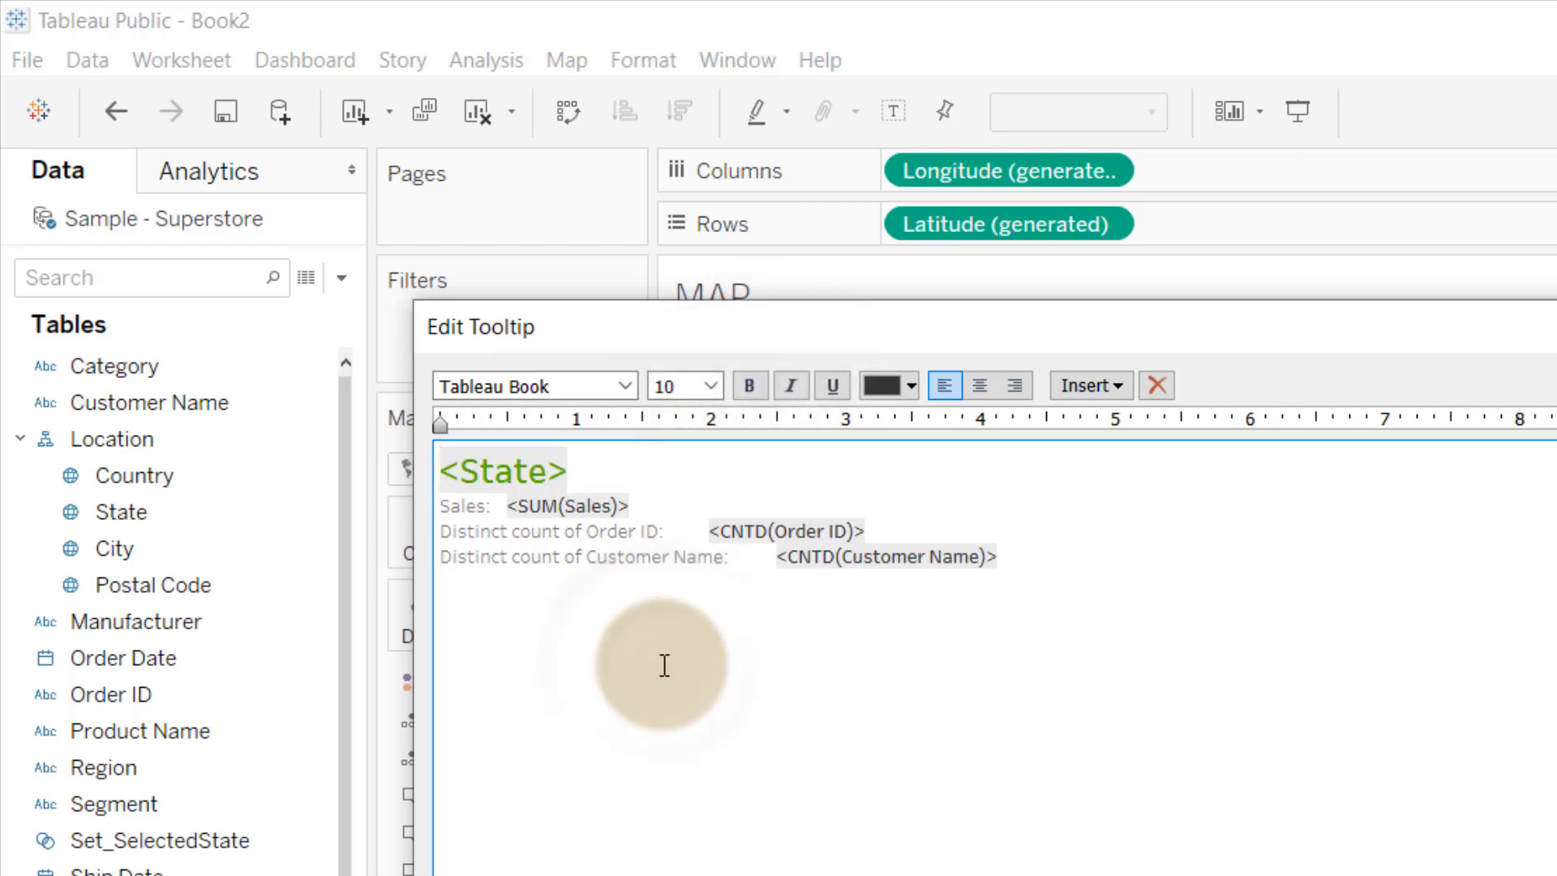
Step: Shift the <SUM(Sales)> field to the 1-inch mark on the tooltip's Sales line
{"action": "double_click", "coordinate": [614, 509]}
{"action": "left_click", "coordinate": [614, 553]}
{"action": "left_click", "coordinate": [510, 508]}
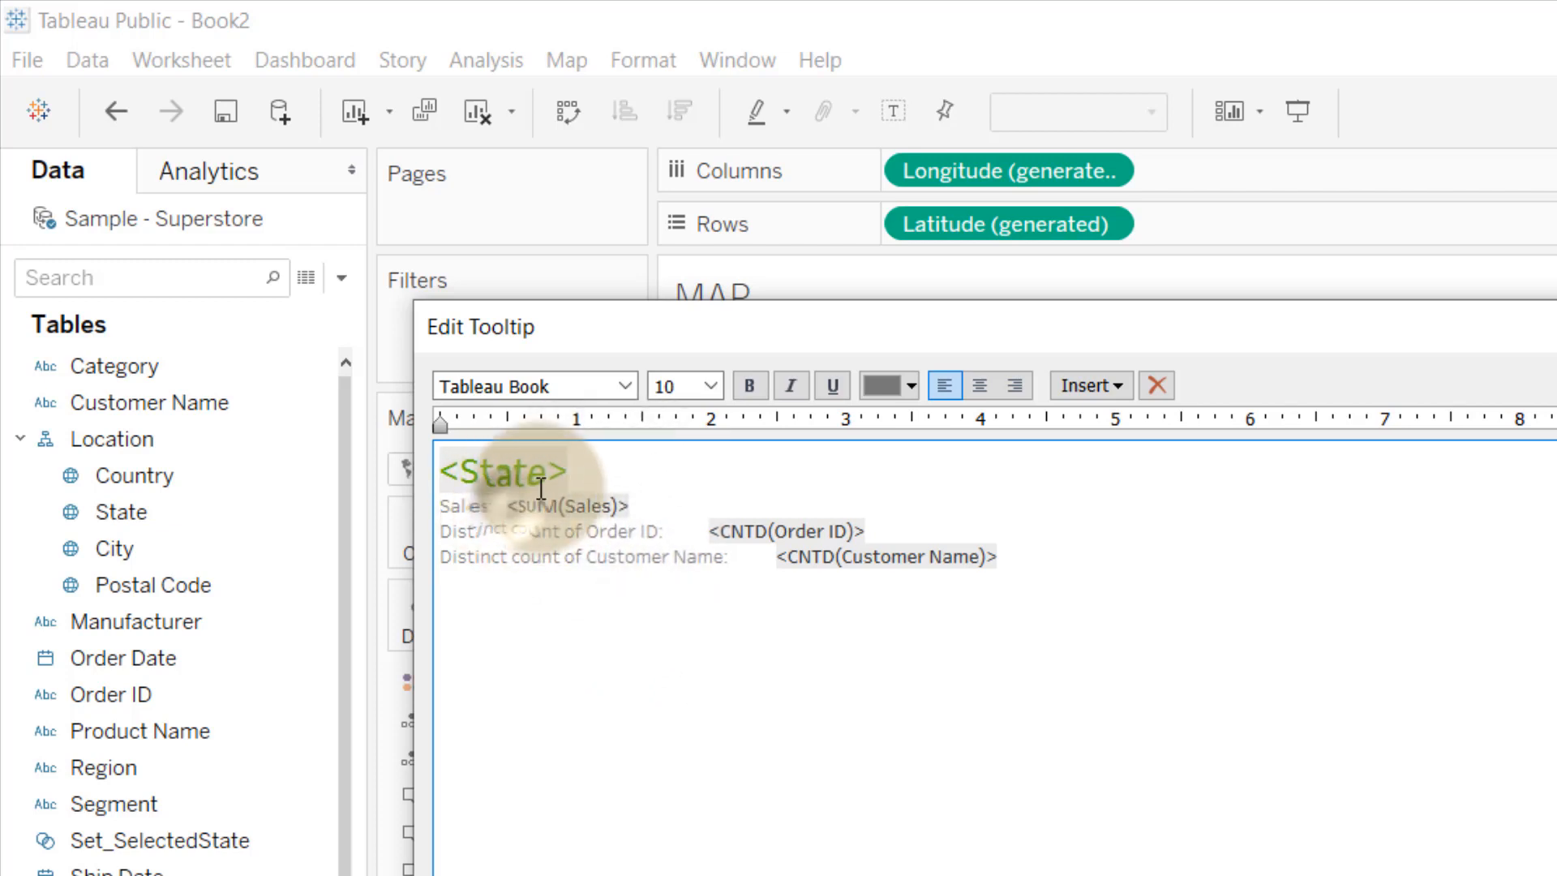
{"action": "left_click_drag", "start_coordinate": [439, 421], "coordinate": [573, 423]}
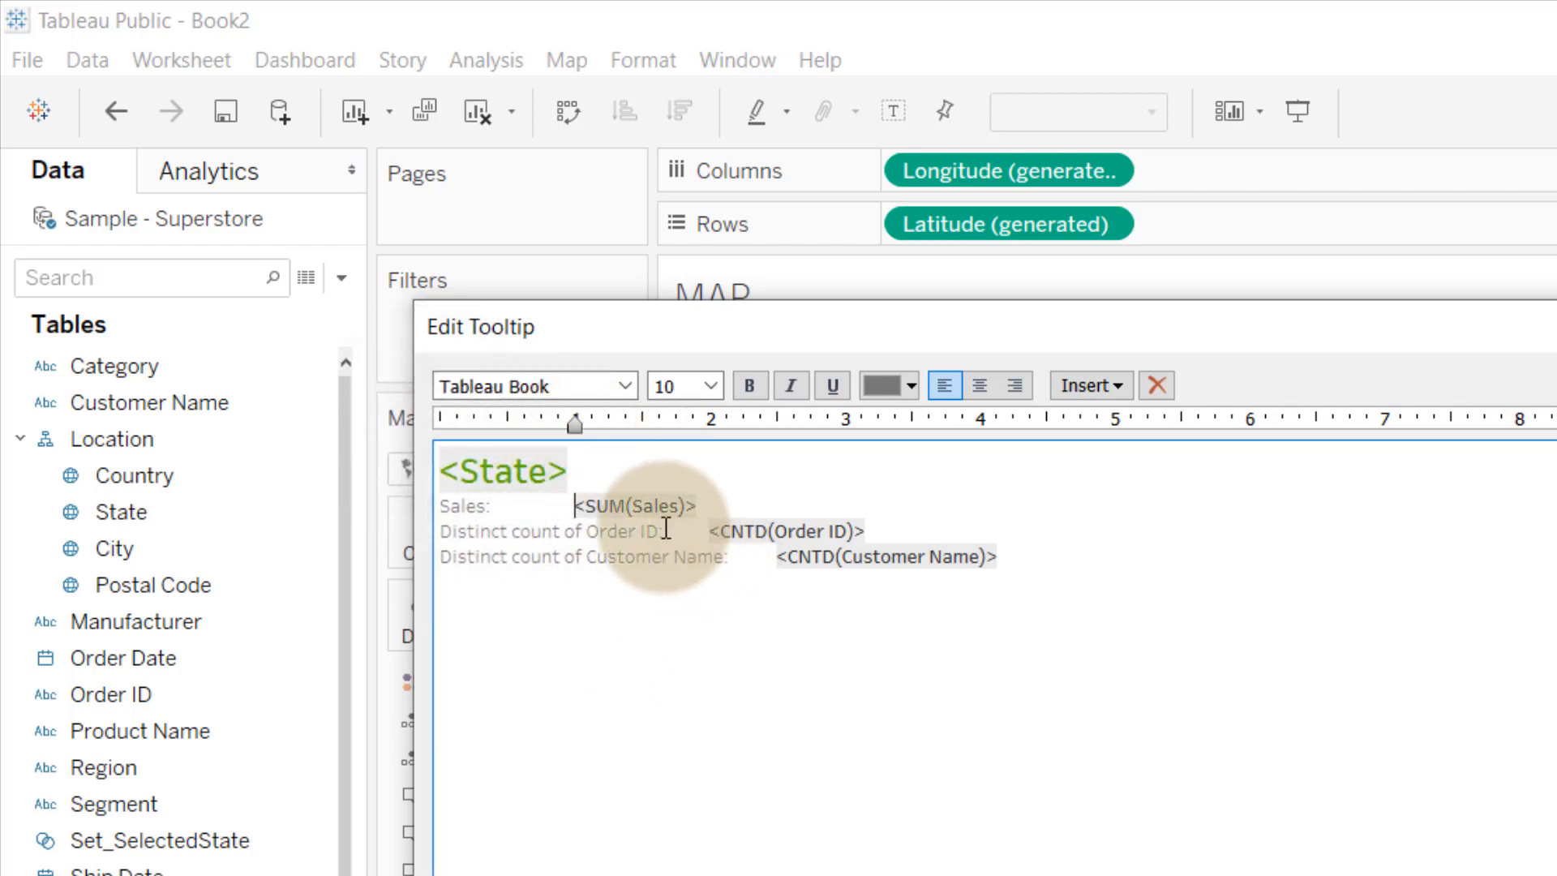
Step: Replace the "Distinct count of Order ID" label with "Orders:" and align its field at the 1-inch mark
{"action": "left_click_drag", "start_coordinate": [661, 532], "coordinate": [385, 528]}
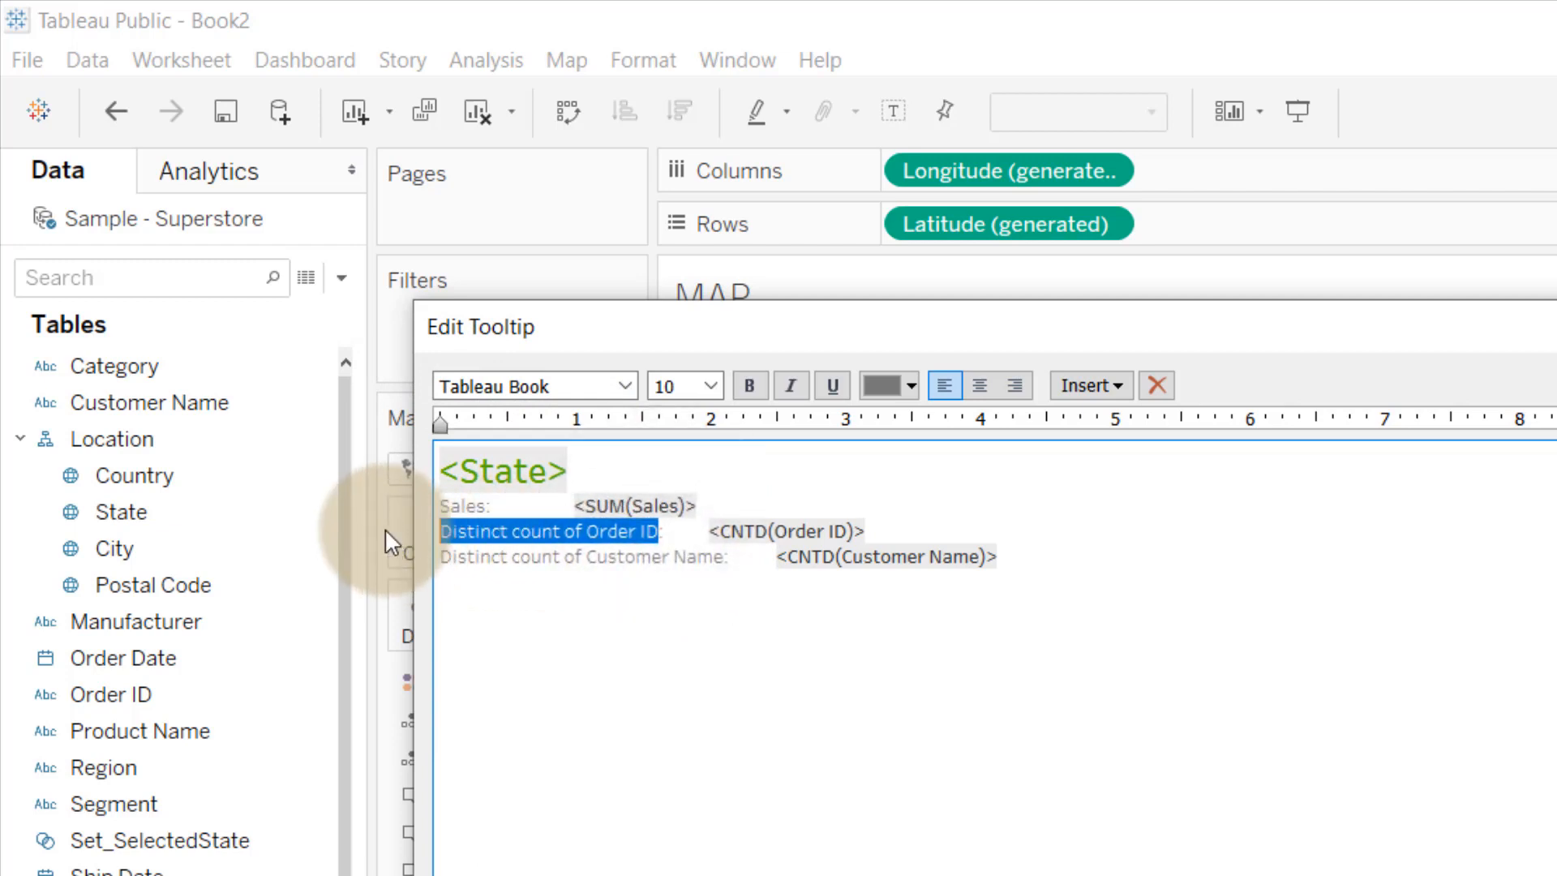
{"action": "type", "text": "Orders"}
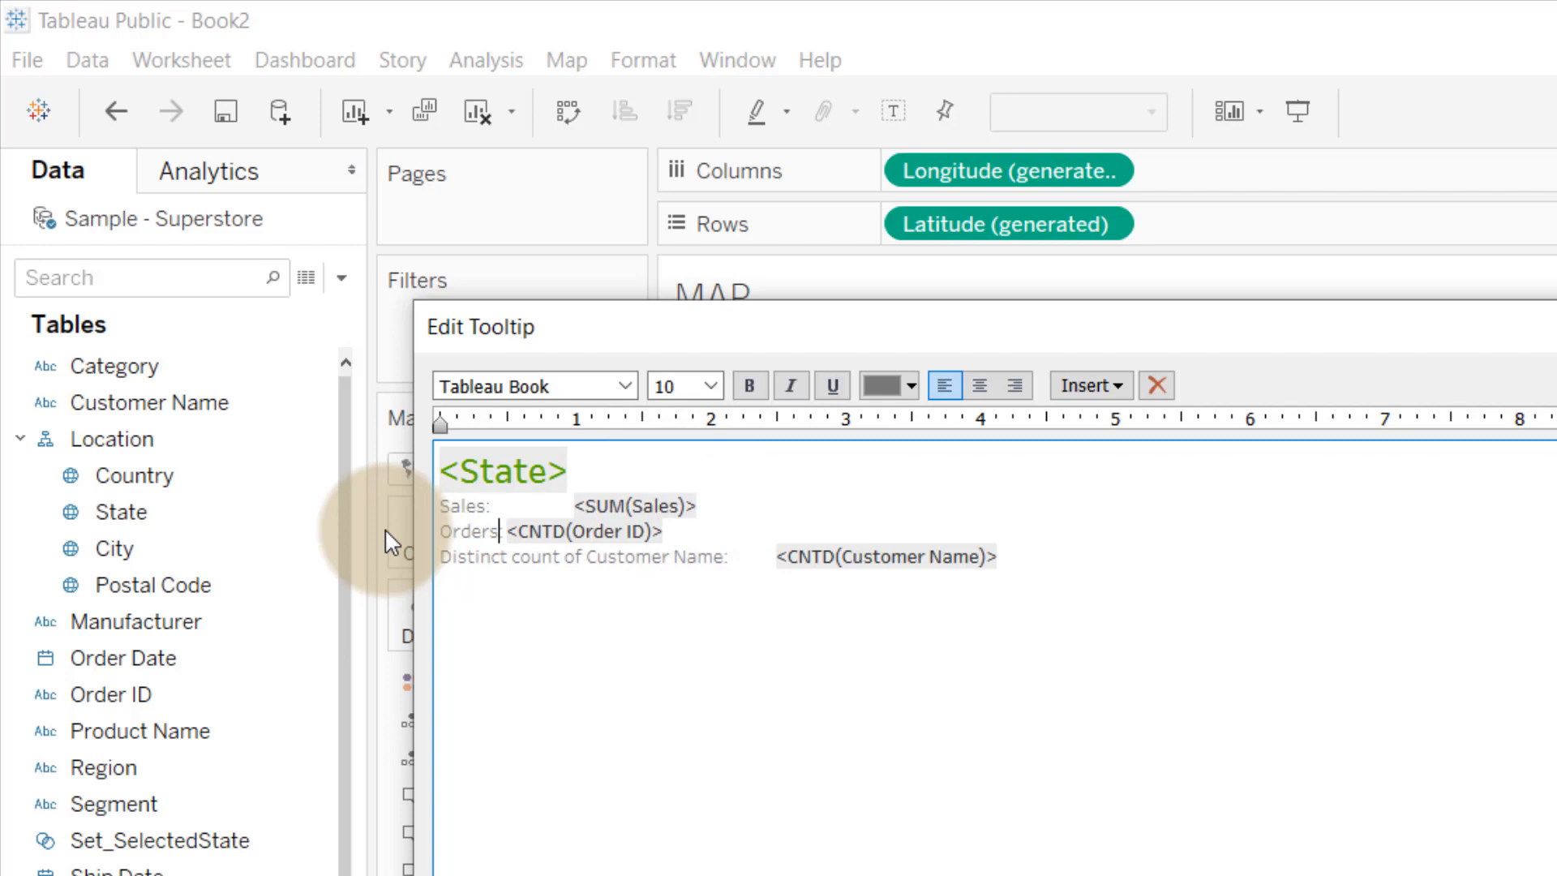
{"action": "type", "text": ":"}
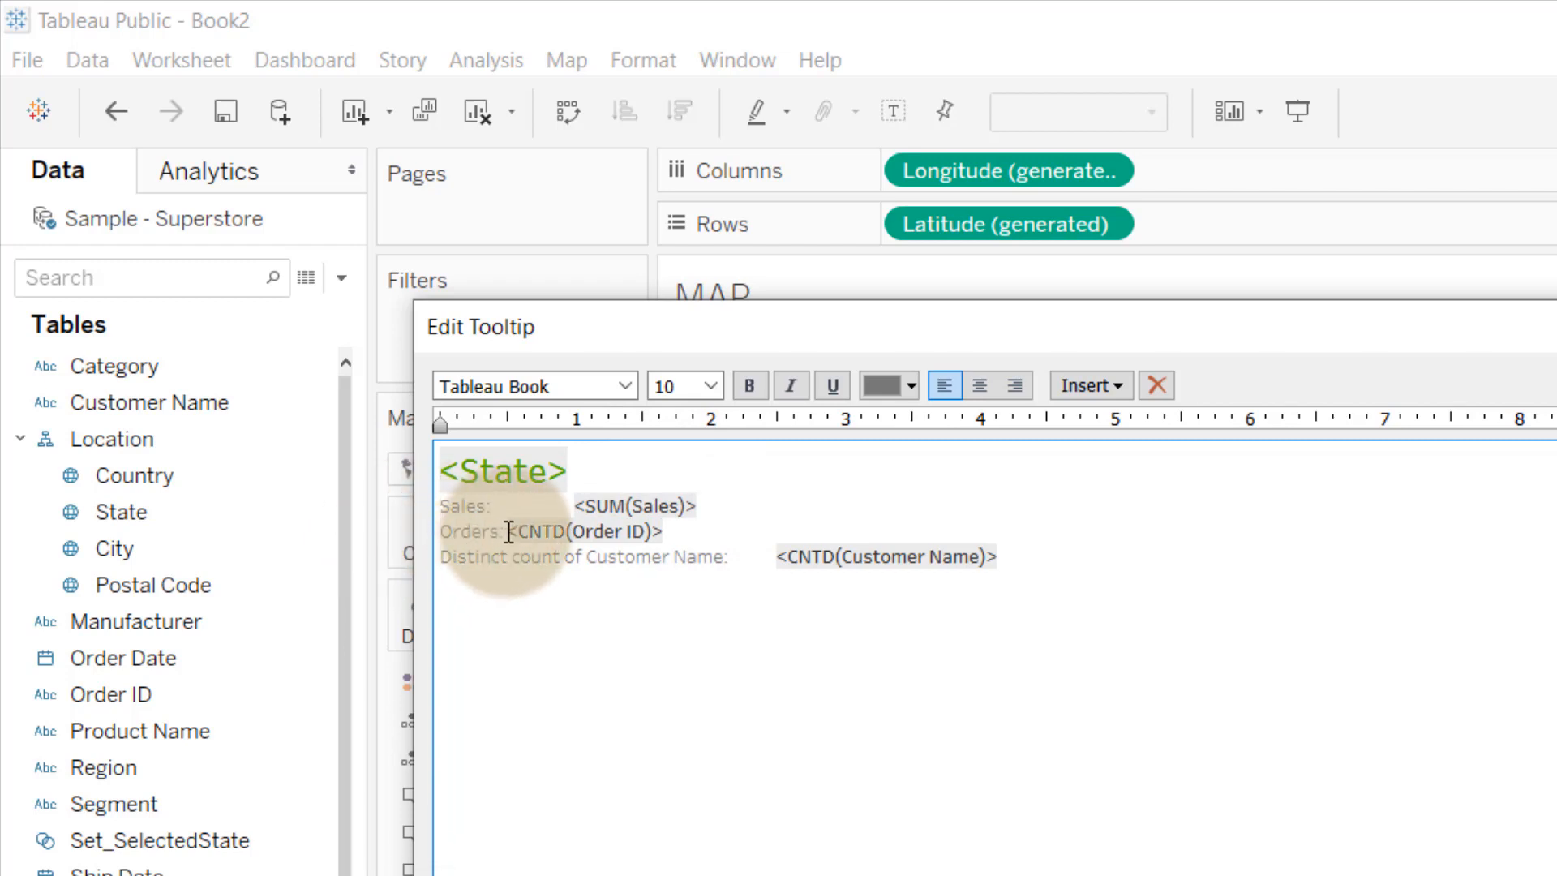
{"action": "mouse_move", "coordinate": [439, 422]}
{"action": "left_mouse_down"}
{"action": "mouse_move", "coordinate": [581, 420]}
{"action": "mouse_move", "coordinate": [568, 424]}
{"action": "left_mouse_up"}
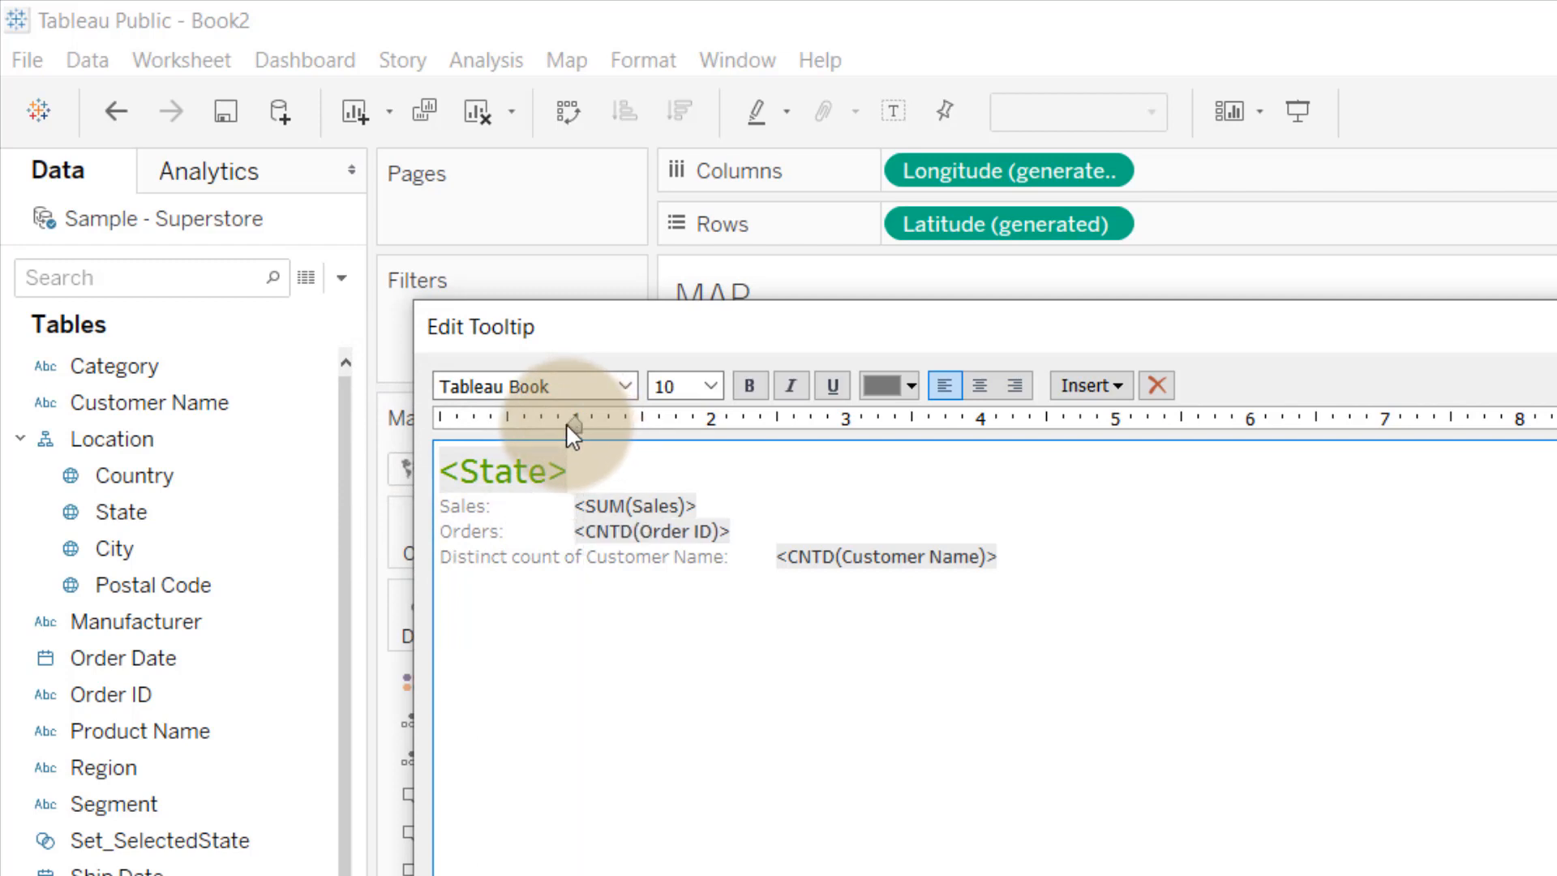
Step: Replace the "Distinct count of Customer Name:" label with "Customers:" and apply the tooltip edits
{"action": "left_click_drag", "start_coordinate": [734, 558], "coordinate": [400, 556]}
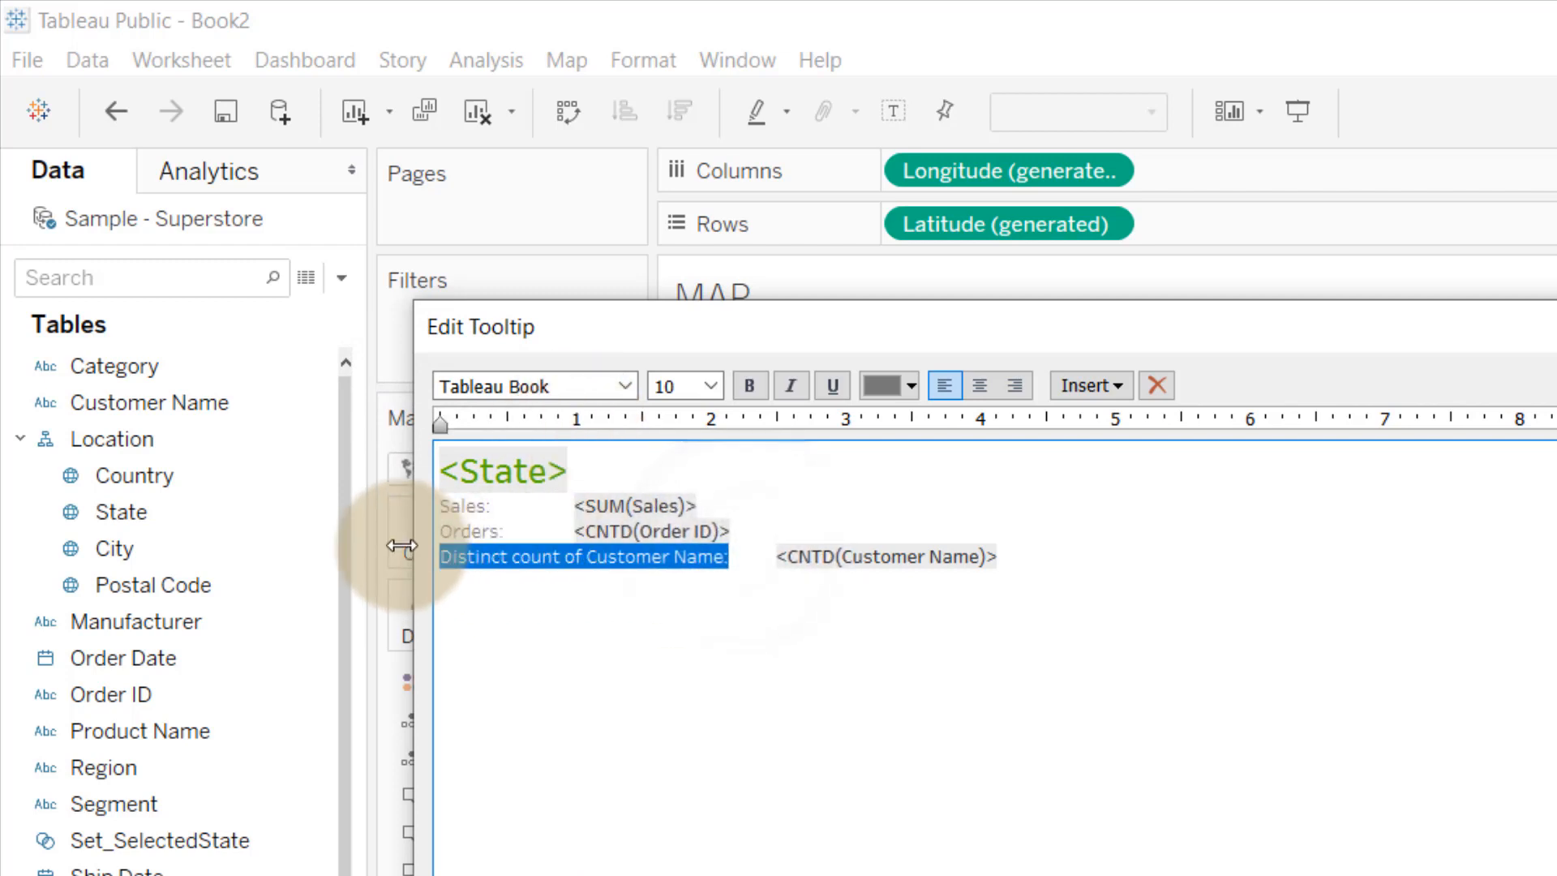
{"action": "type", "text": "Cust"}
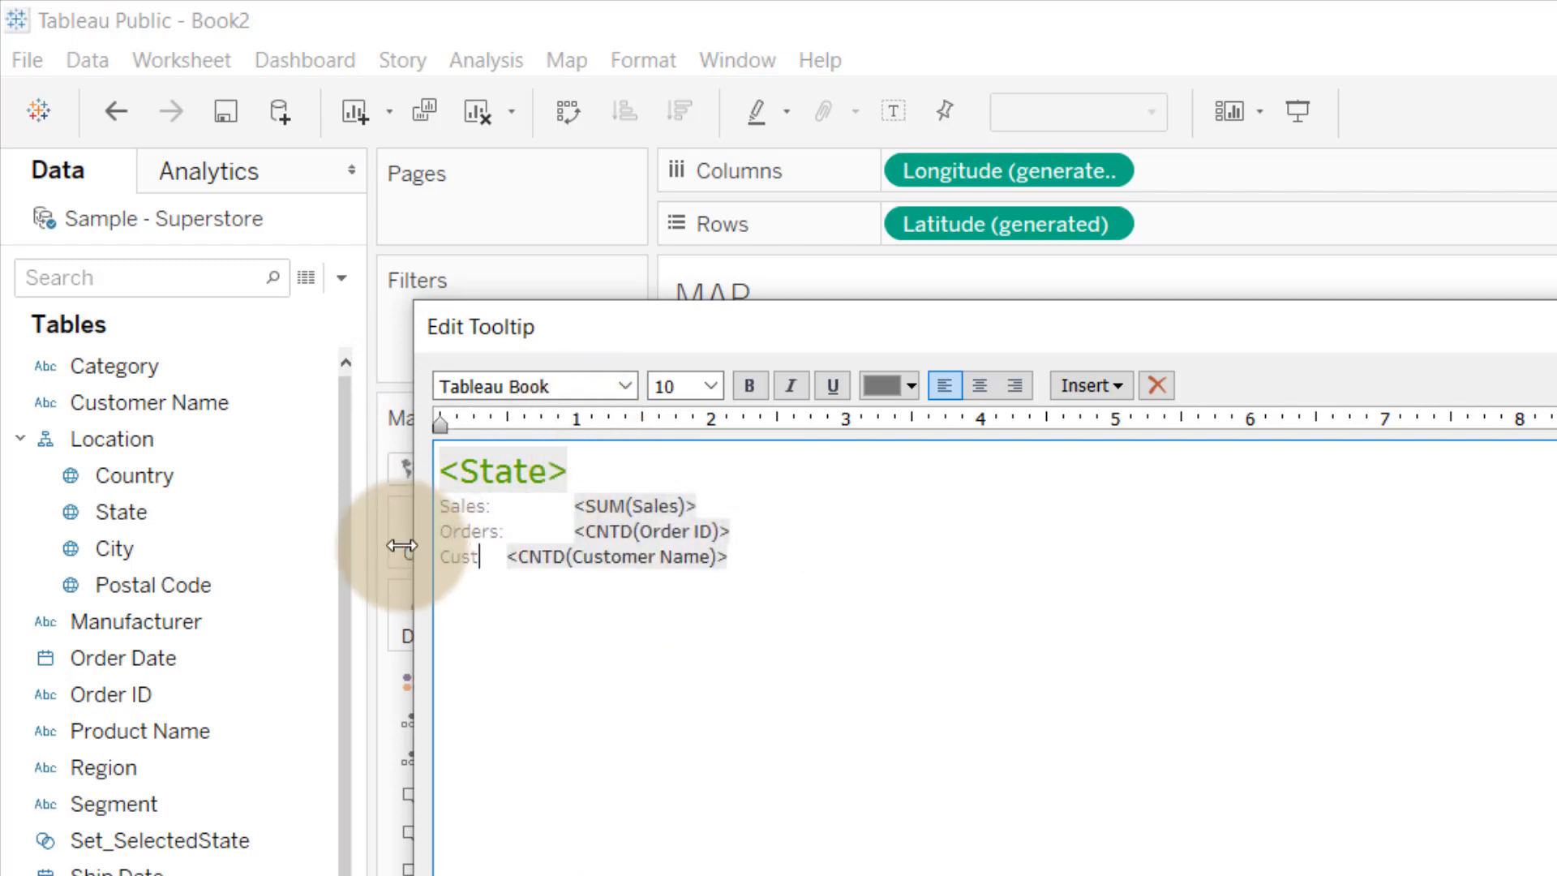
{"action": "type", "text": "omers:"}
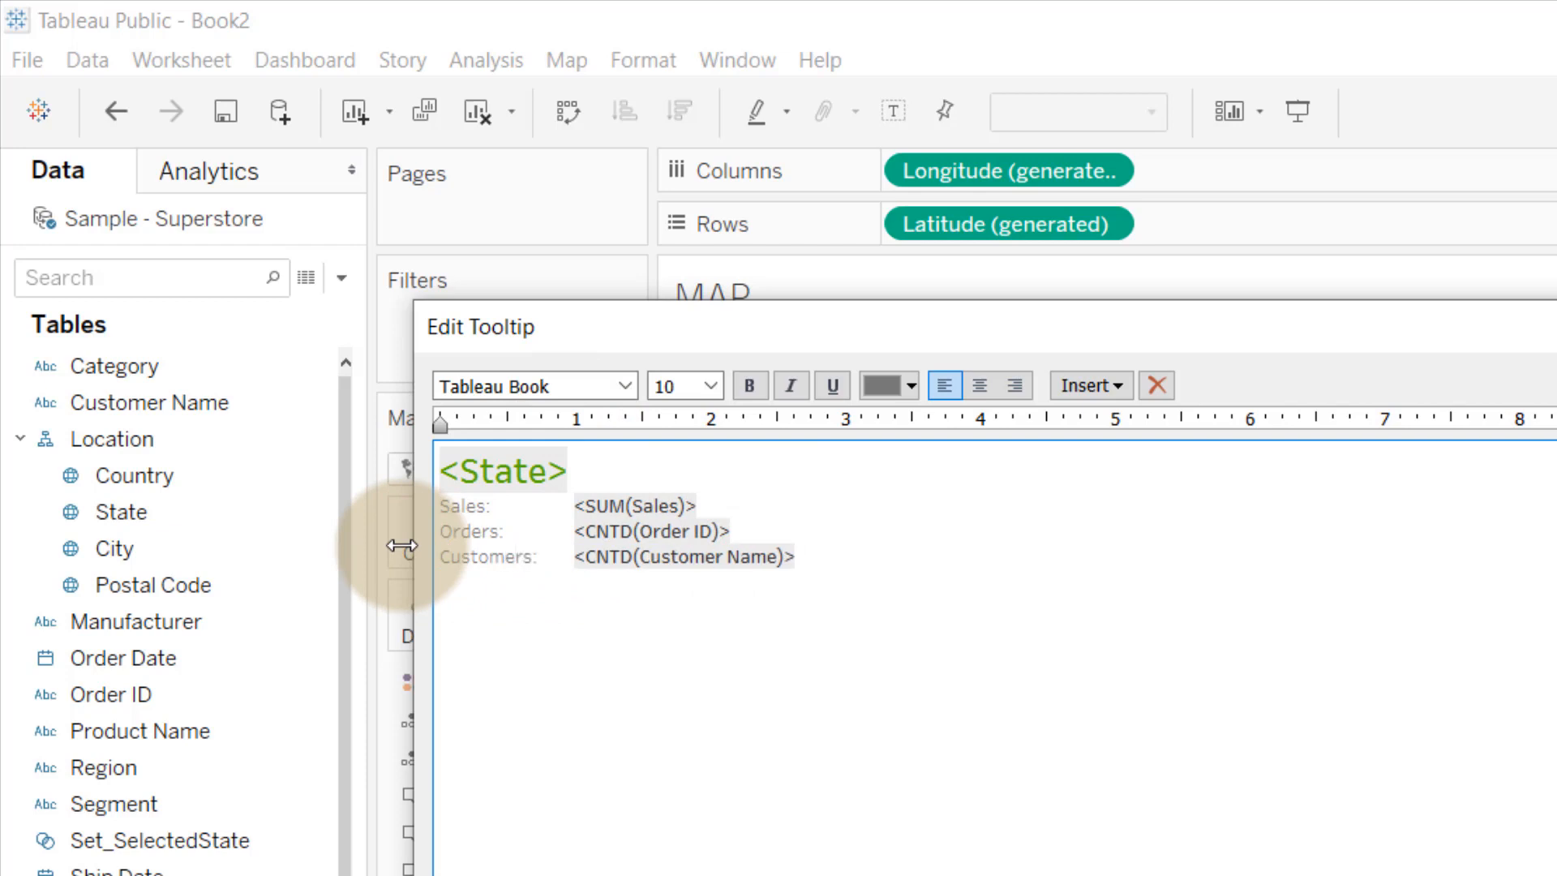
{"action": "left_click", "coordinate": [573, 641]}
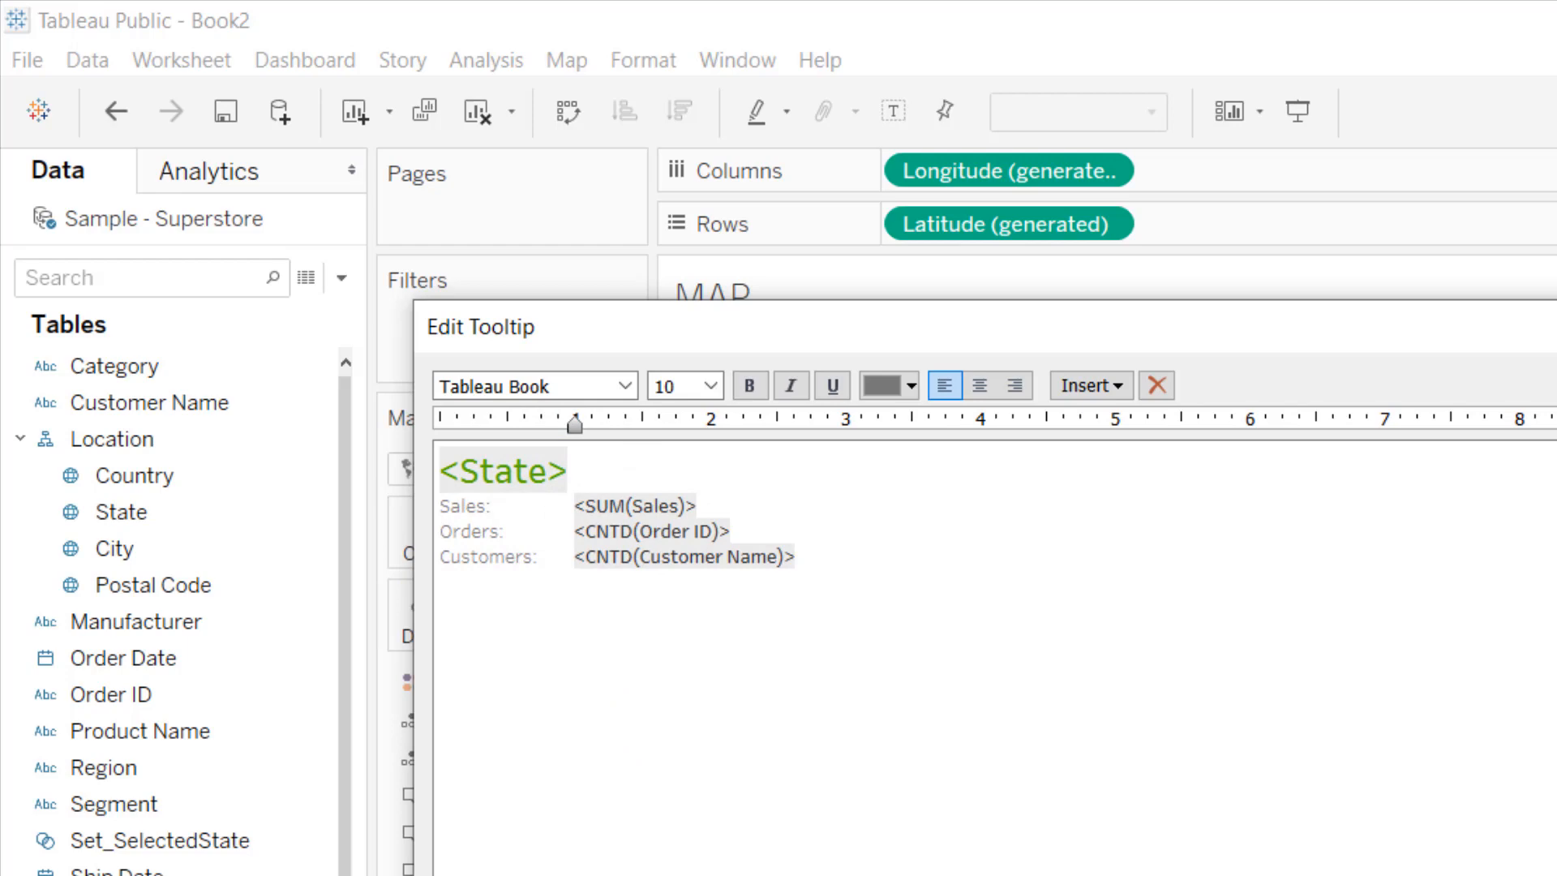
{"action": "left_click", "coordinate": [678, 702]}
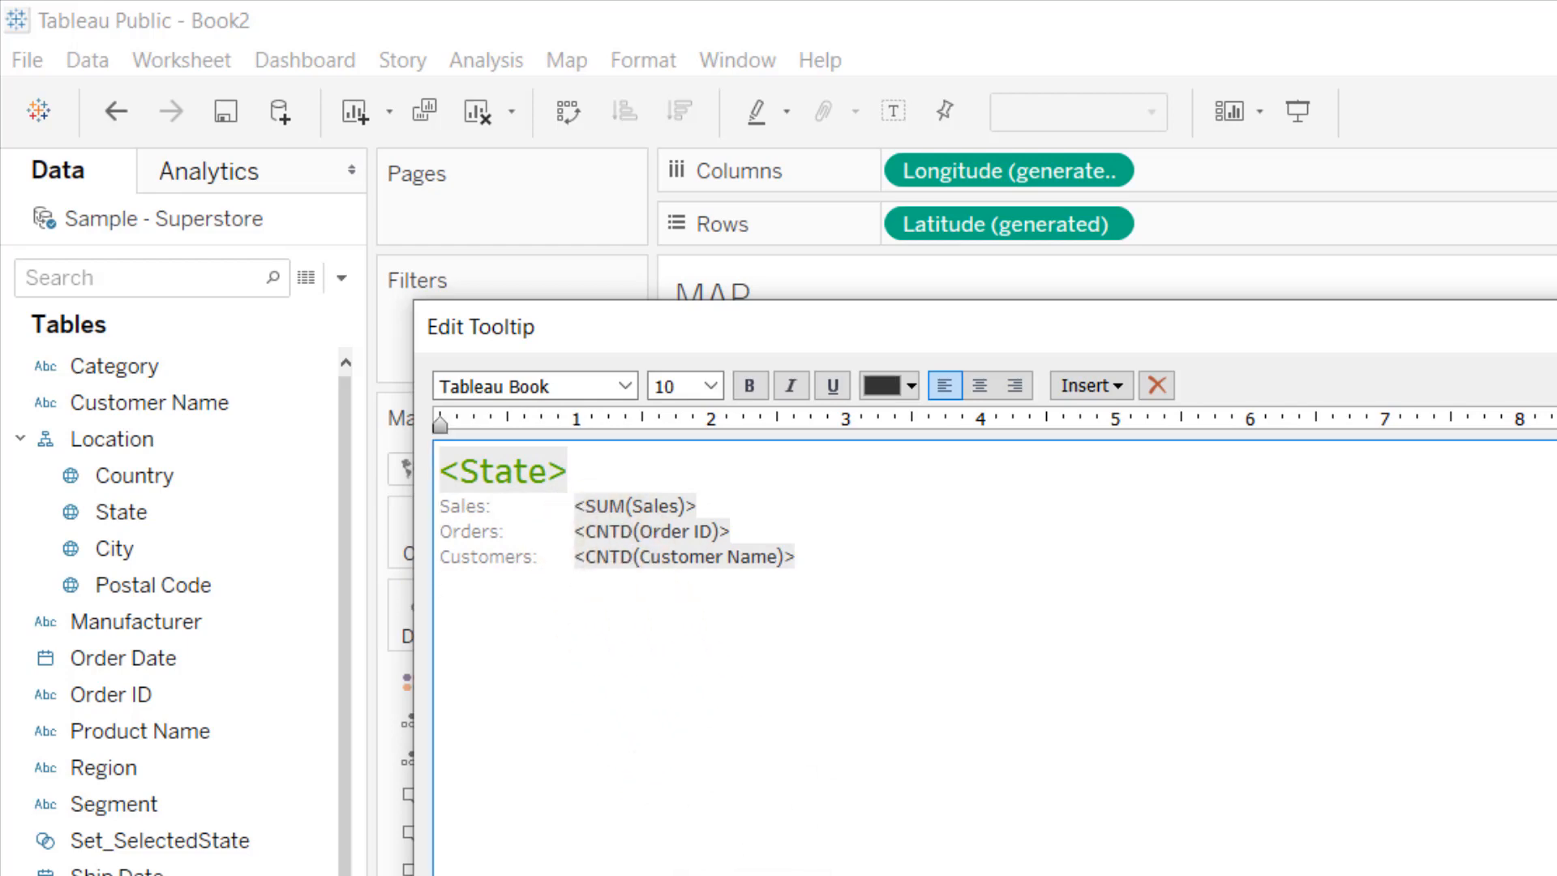
{"action": "left_click", "coordinate": [1052, 834]}
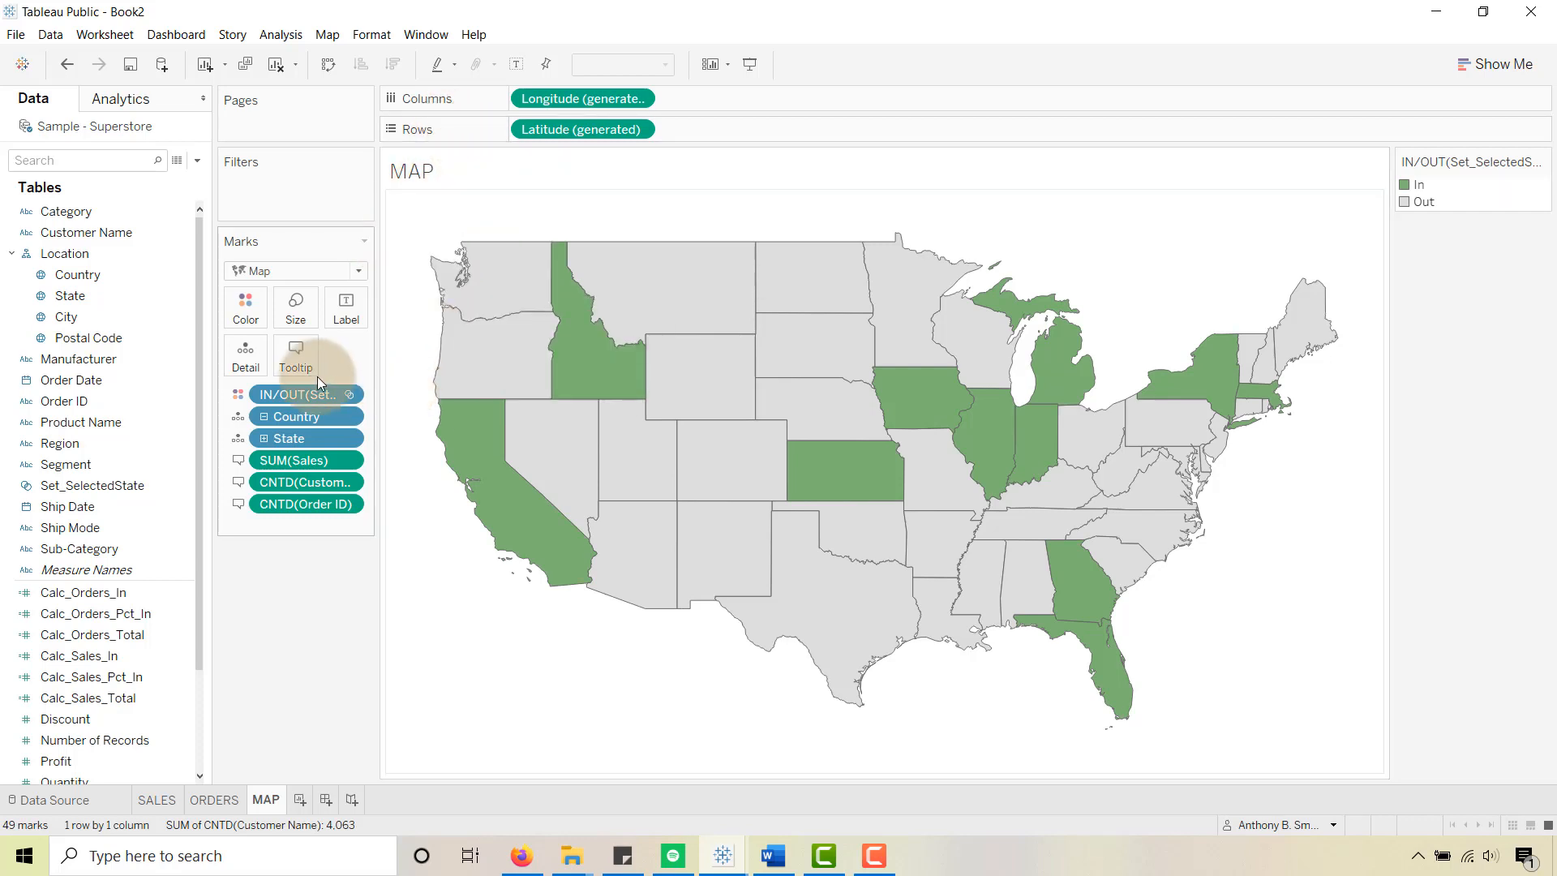
Step: Remove the tab spacing between the Sales, Orders and Customers labels and their fields in the map tooltip
{"action": "left_click", "coordinate": [287, 362]}
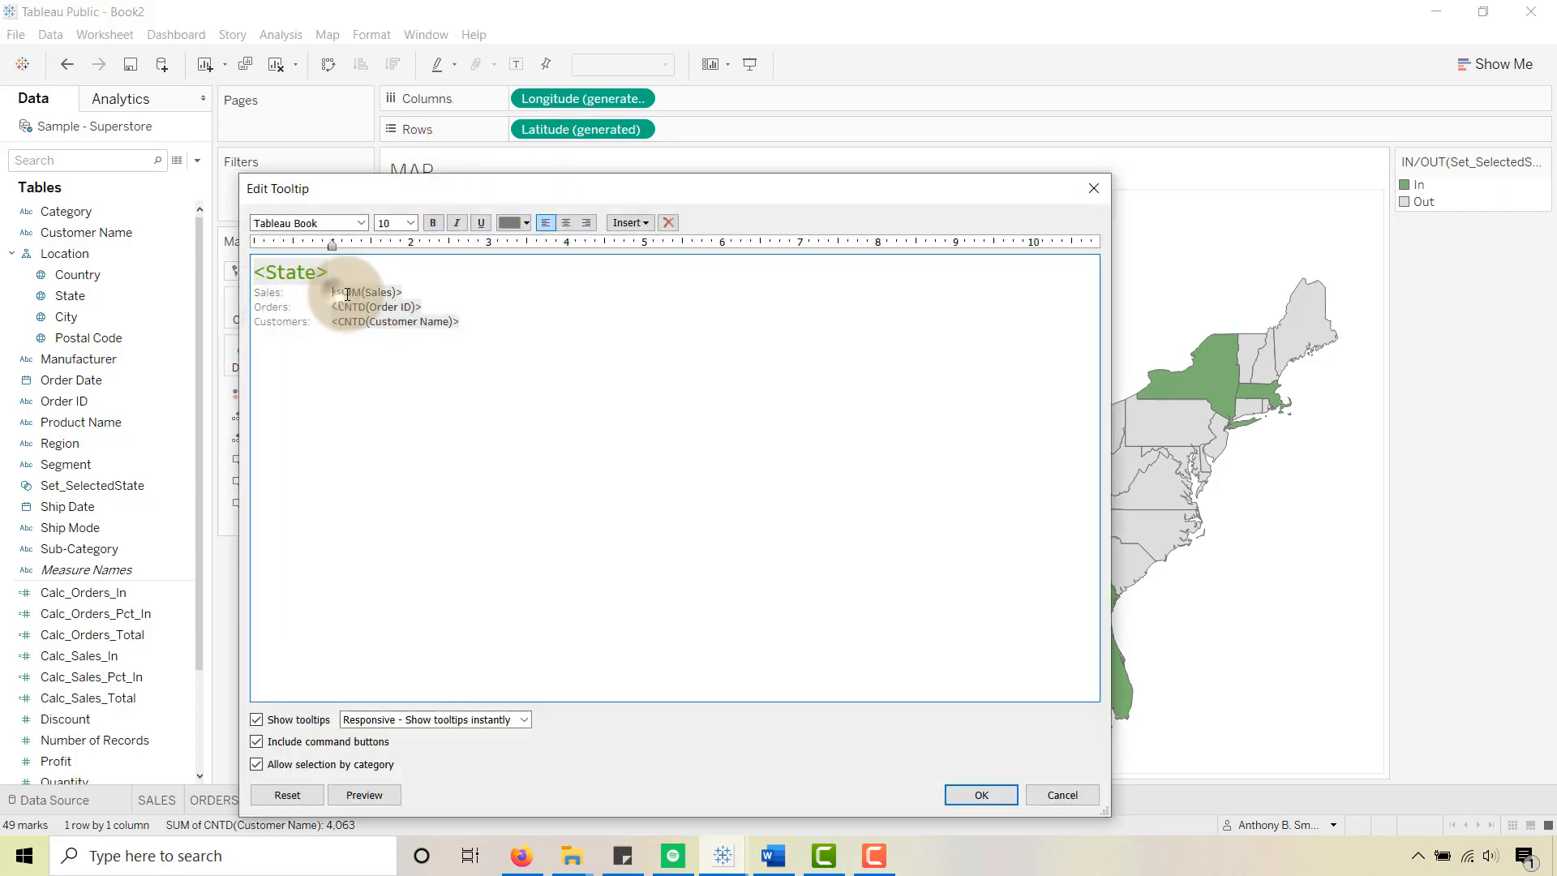
{"action": "key", "text": "BackSpace"}
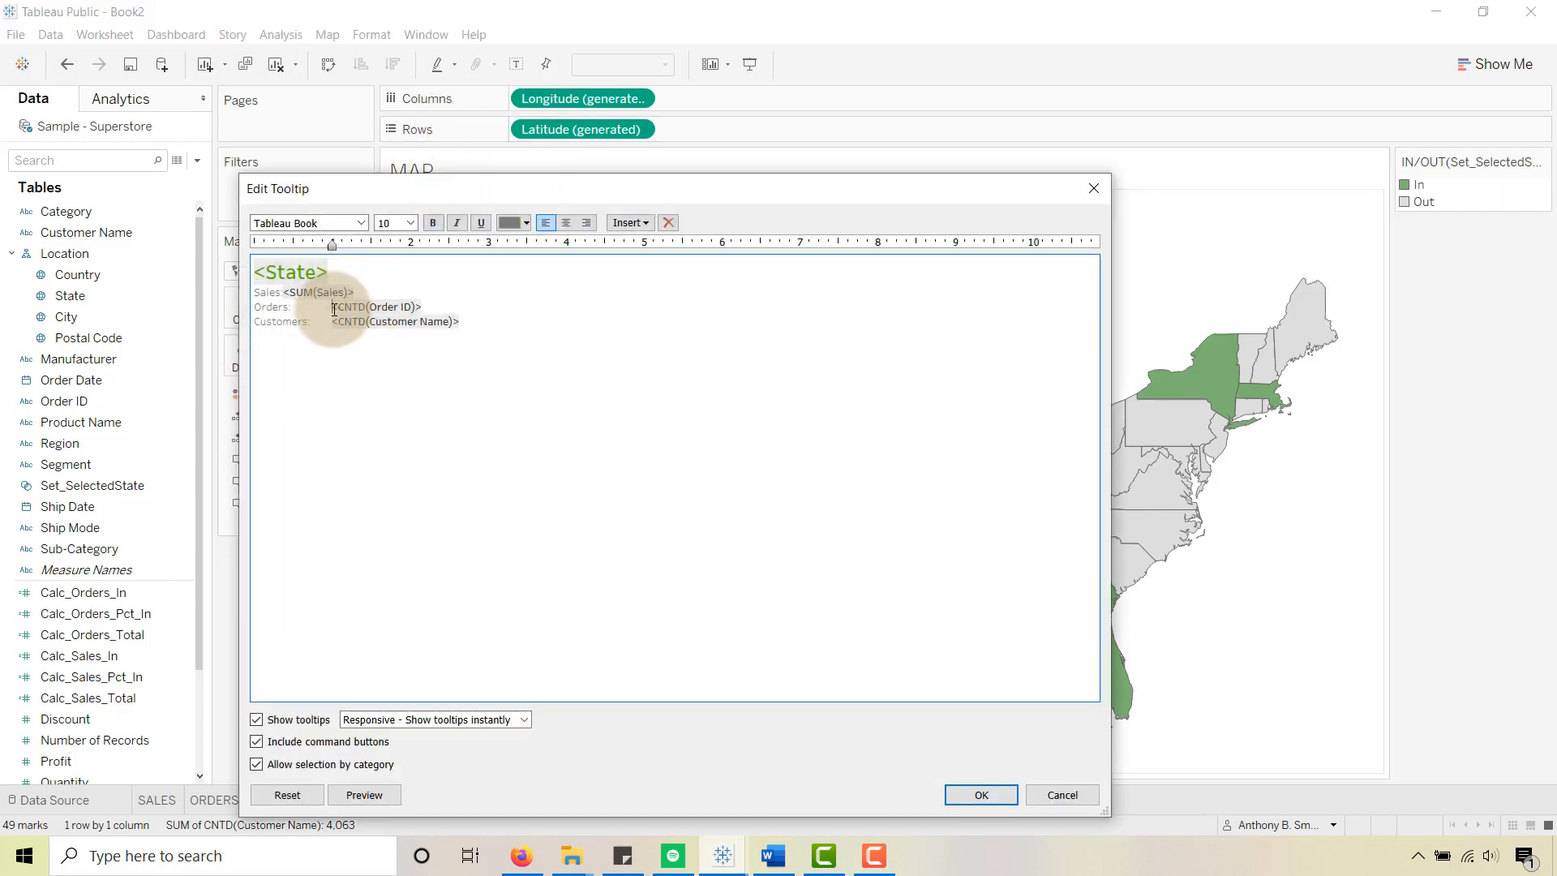
{"action": "key", "text": "BackSpace"}
{"action": "key", "text": "BackSpace"}
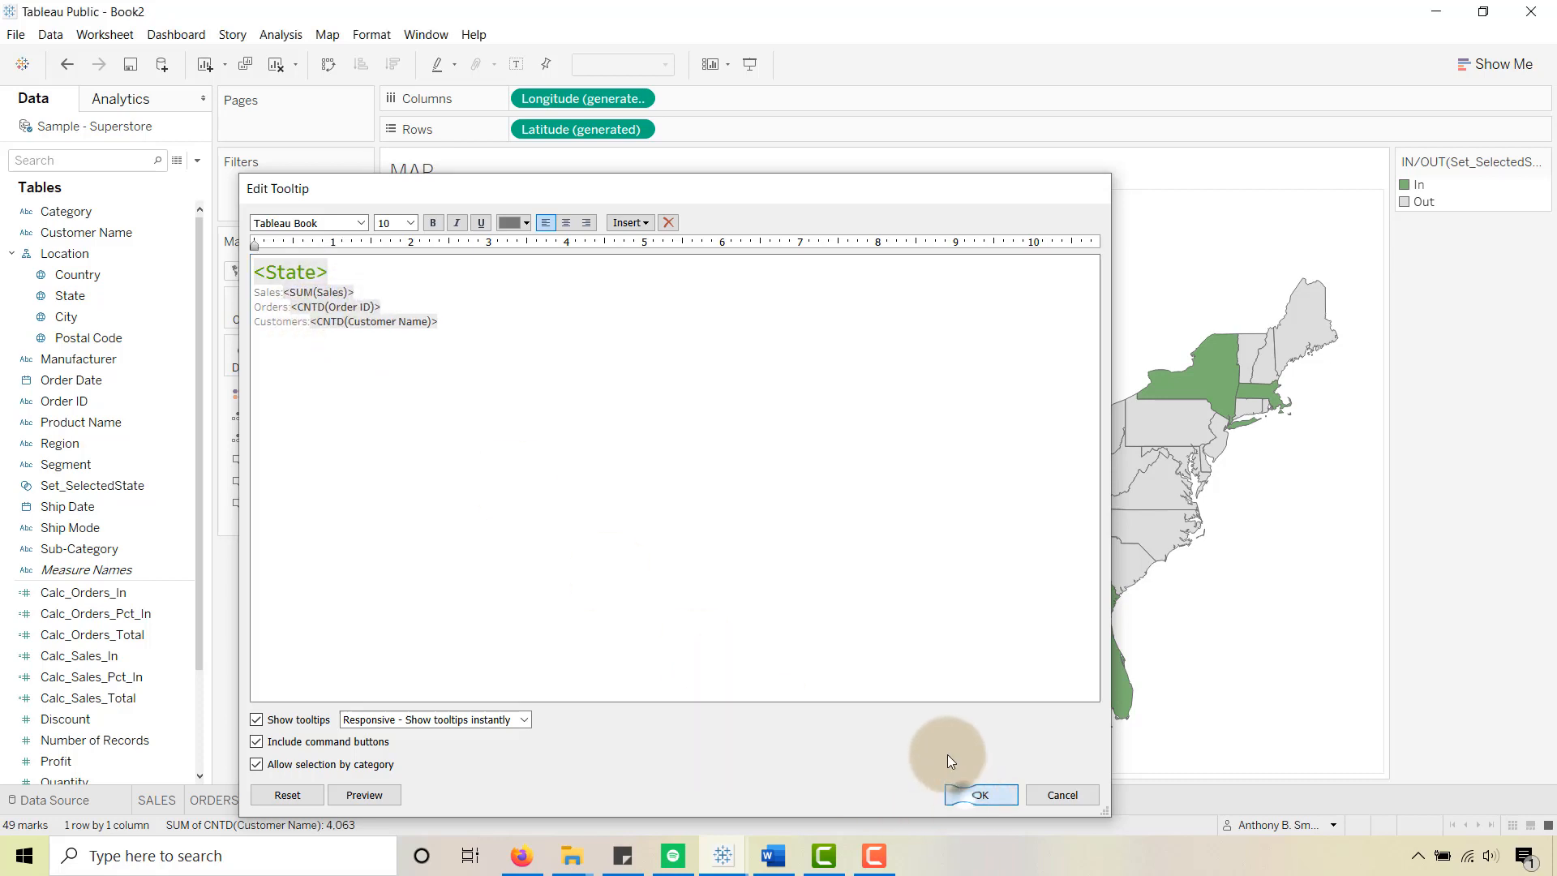
{"action": "left_click", "coordinate": [979, 795]}
{"action": "mouse_move", "coordinate": [892, 619]}
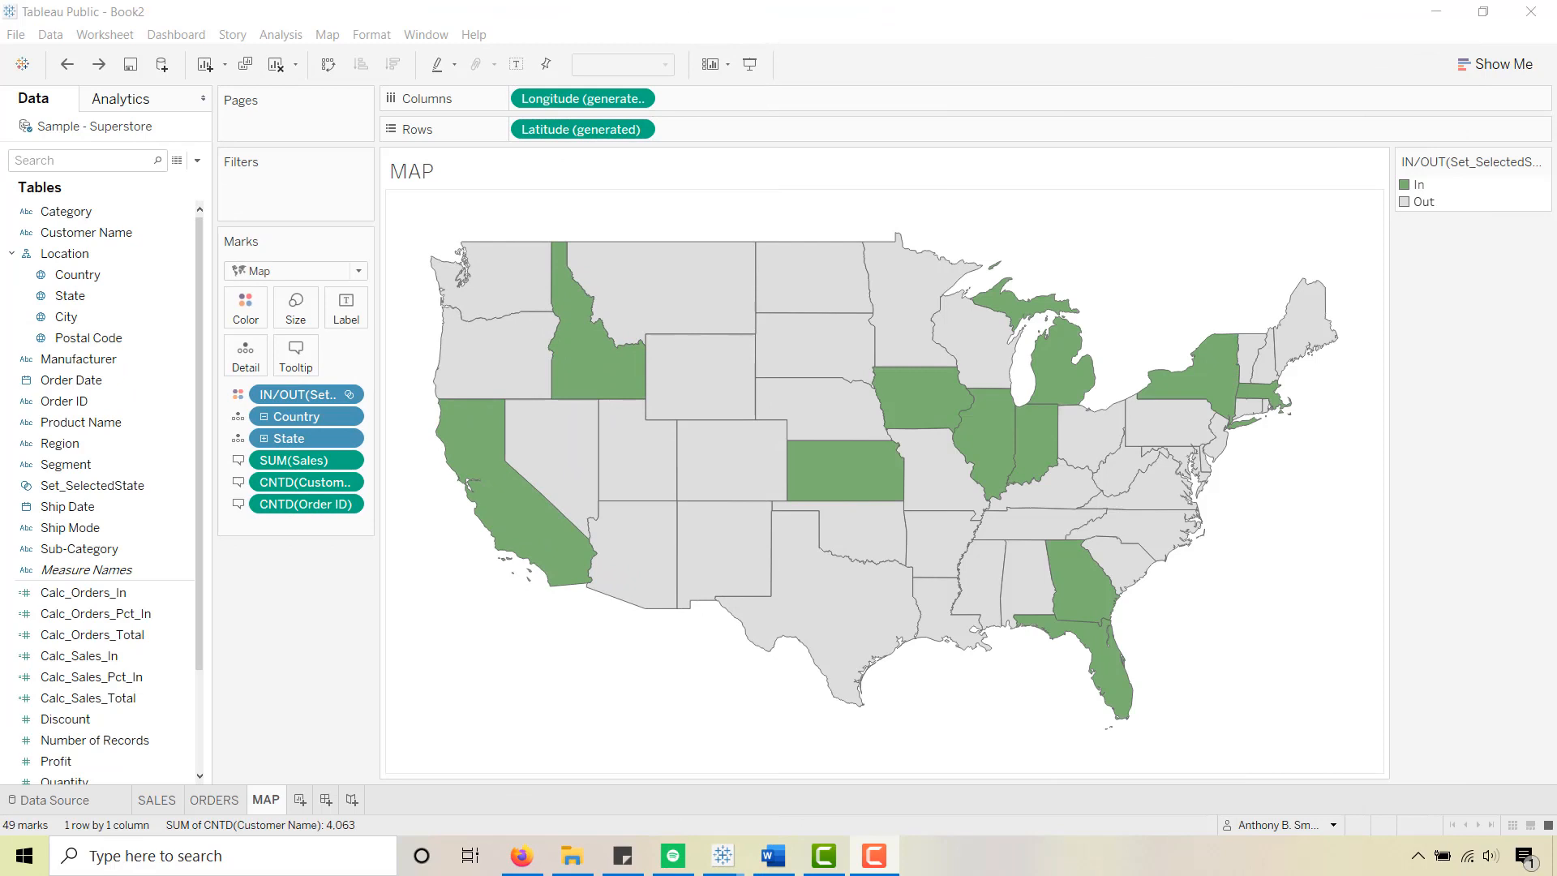
Step: Create a new worksheet named "Members in Set"
{"action": "left_click", "coordinate": [299, 800]}
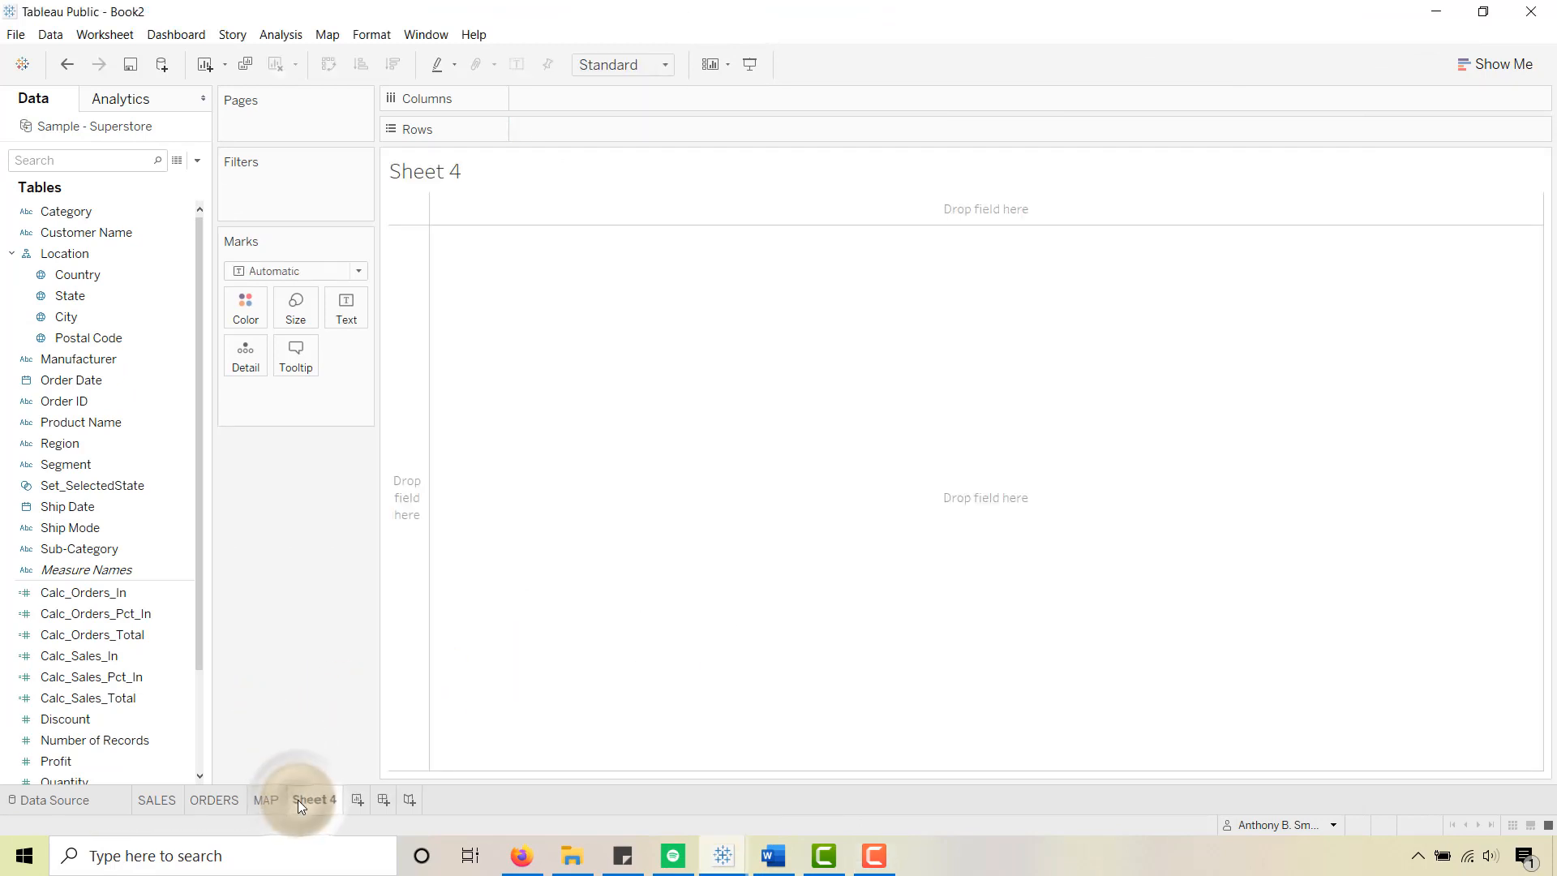
{"action": "double_click", "coordinate": [299, 800]}
{"action": "type", "text": "Mem"}
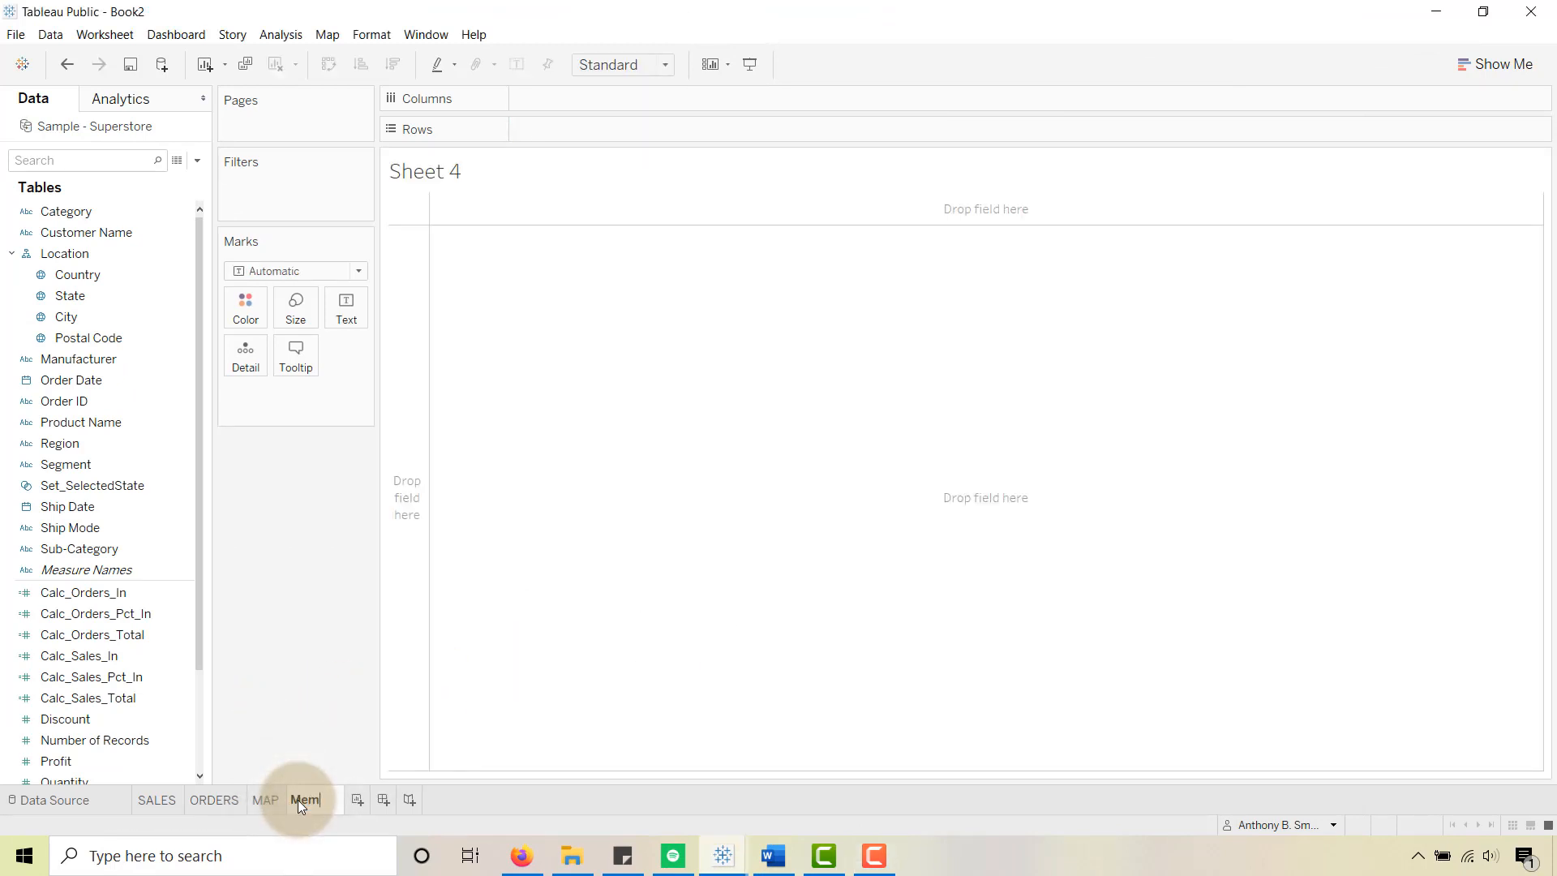
{"action": "type", "text": "bers in"}
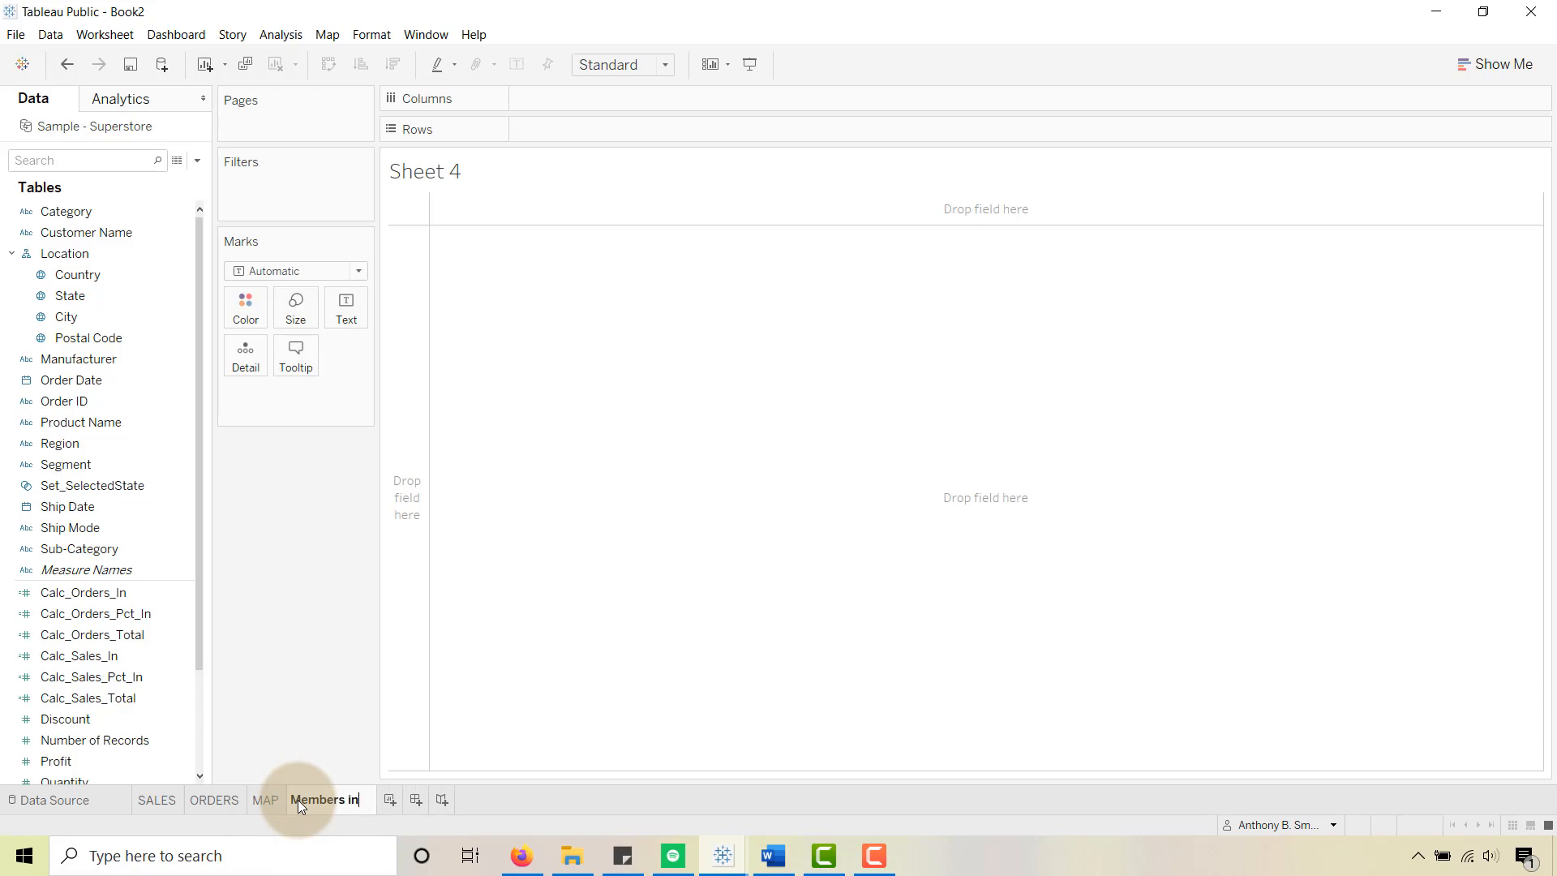
{"action": "type", "text": " Set"}
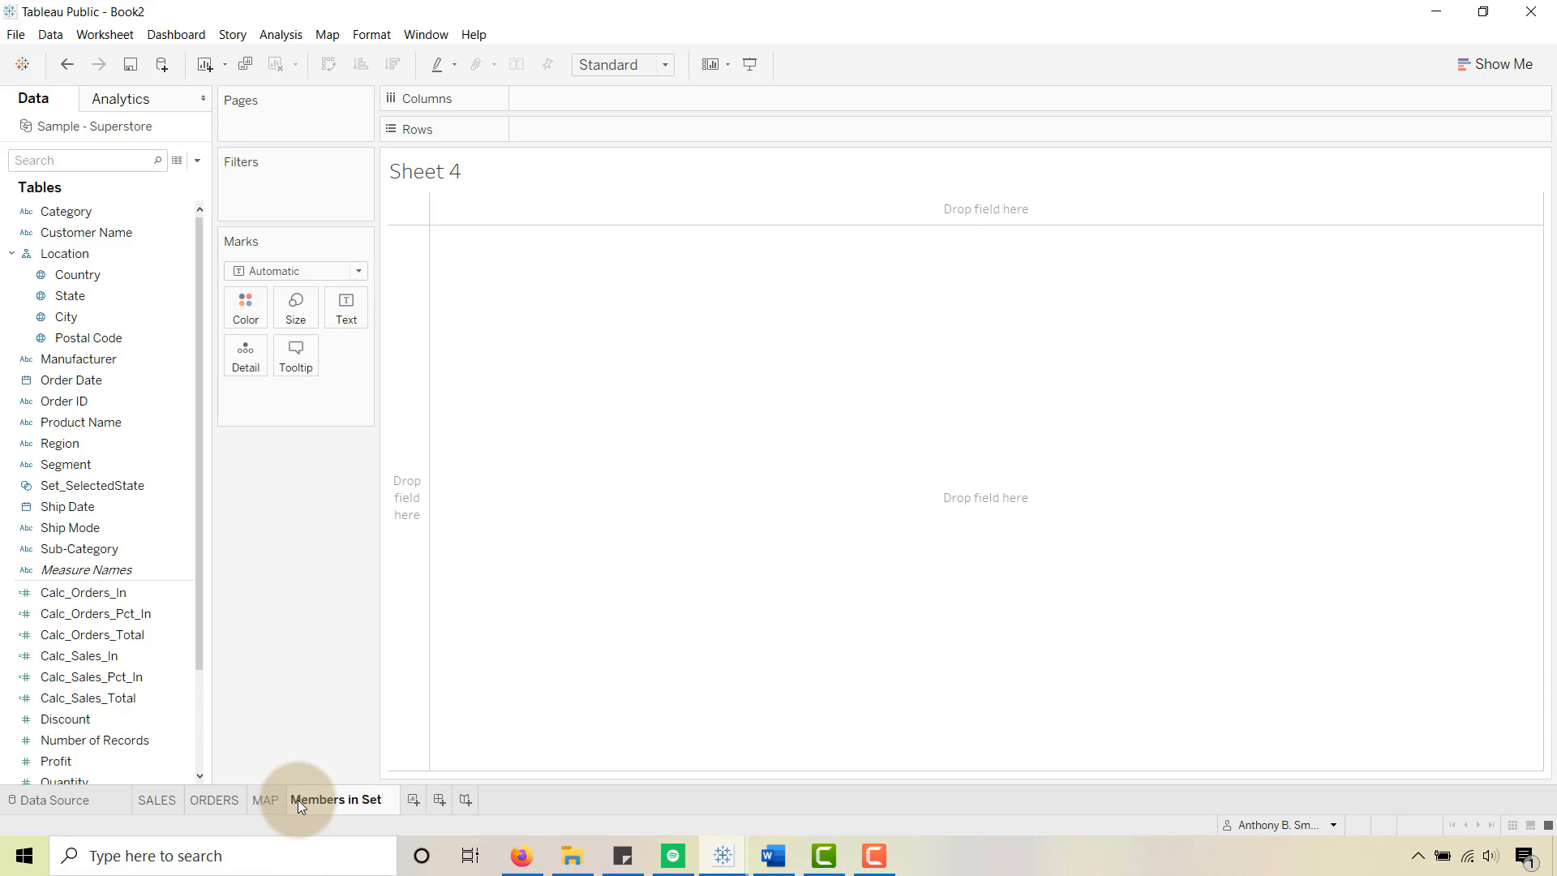
{"action": "left_click", "coordinate": [290, 613]}
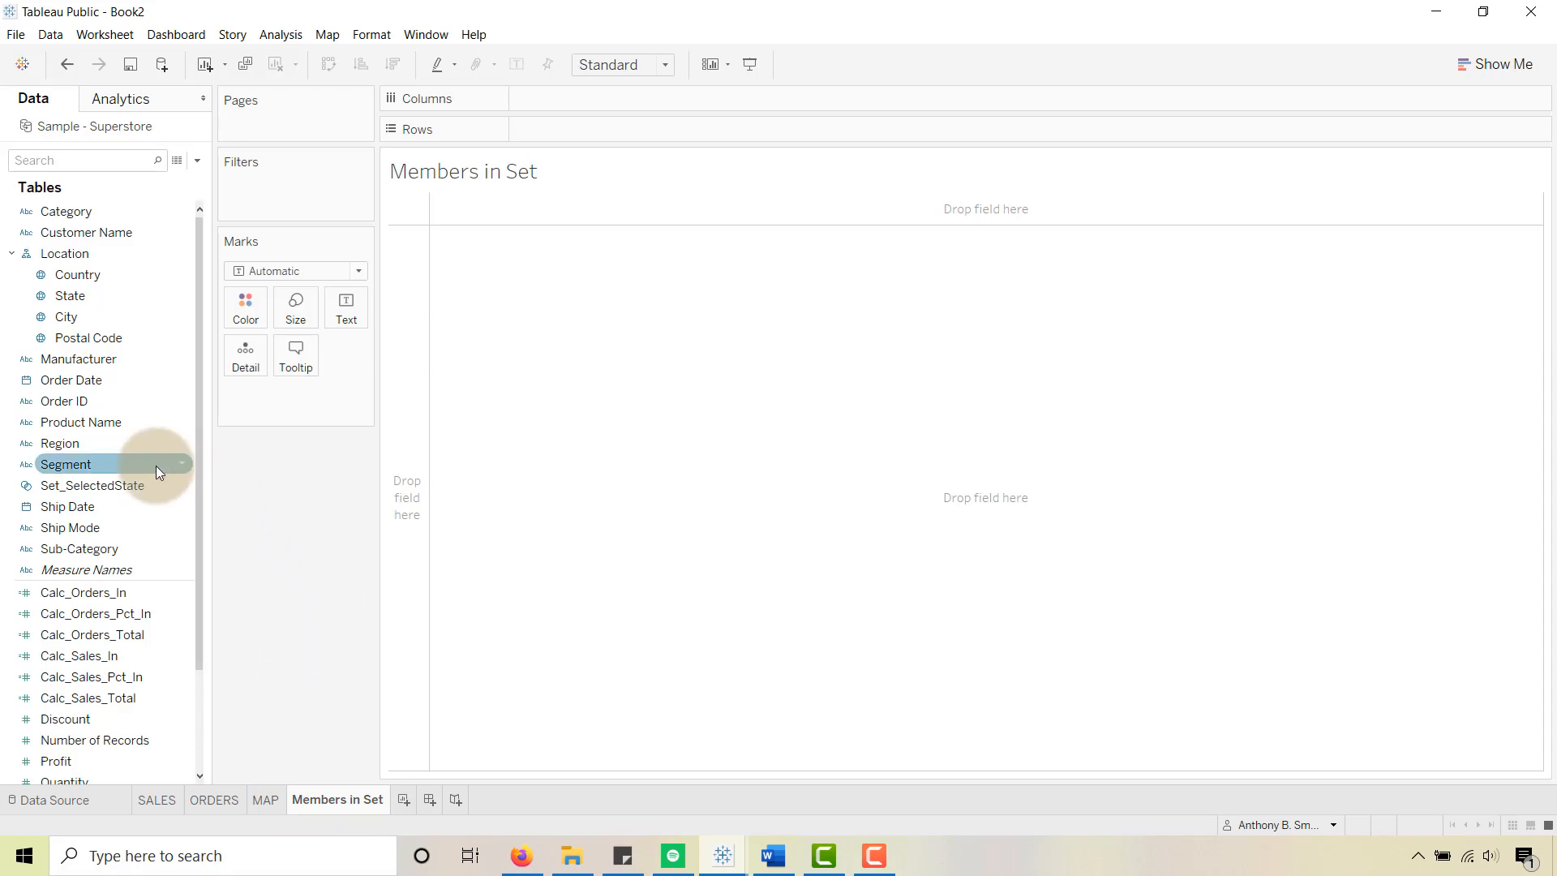
Step: Add Set_SelectedState to Rows, followed by State
{"action": "left_click", "coordinate": [84, 485]}
{"action": "left_click_drag", "start_coordinate": [84, 484], "coordinate": [558, 129]}
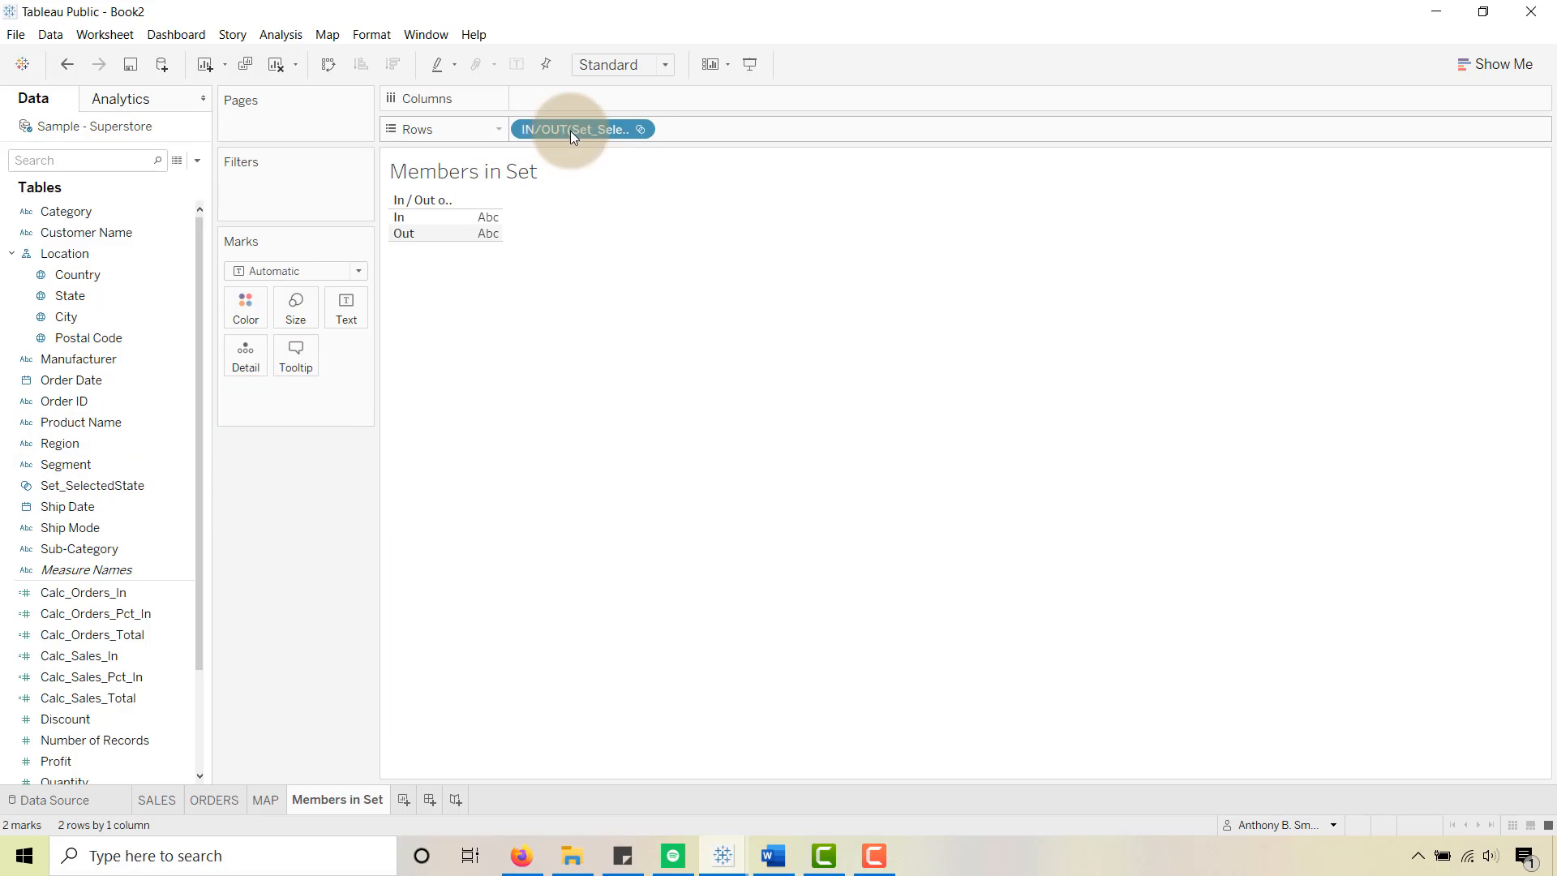
{"action": "left_click", "coordinate": [135, 478]}
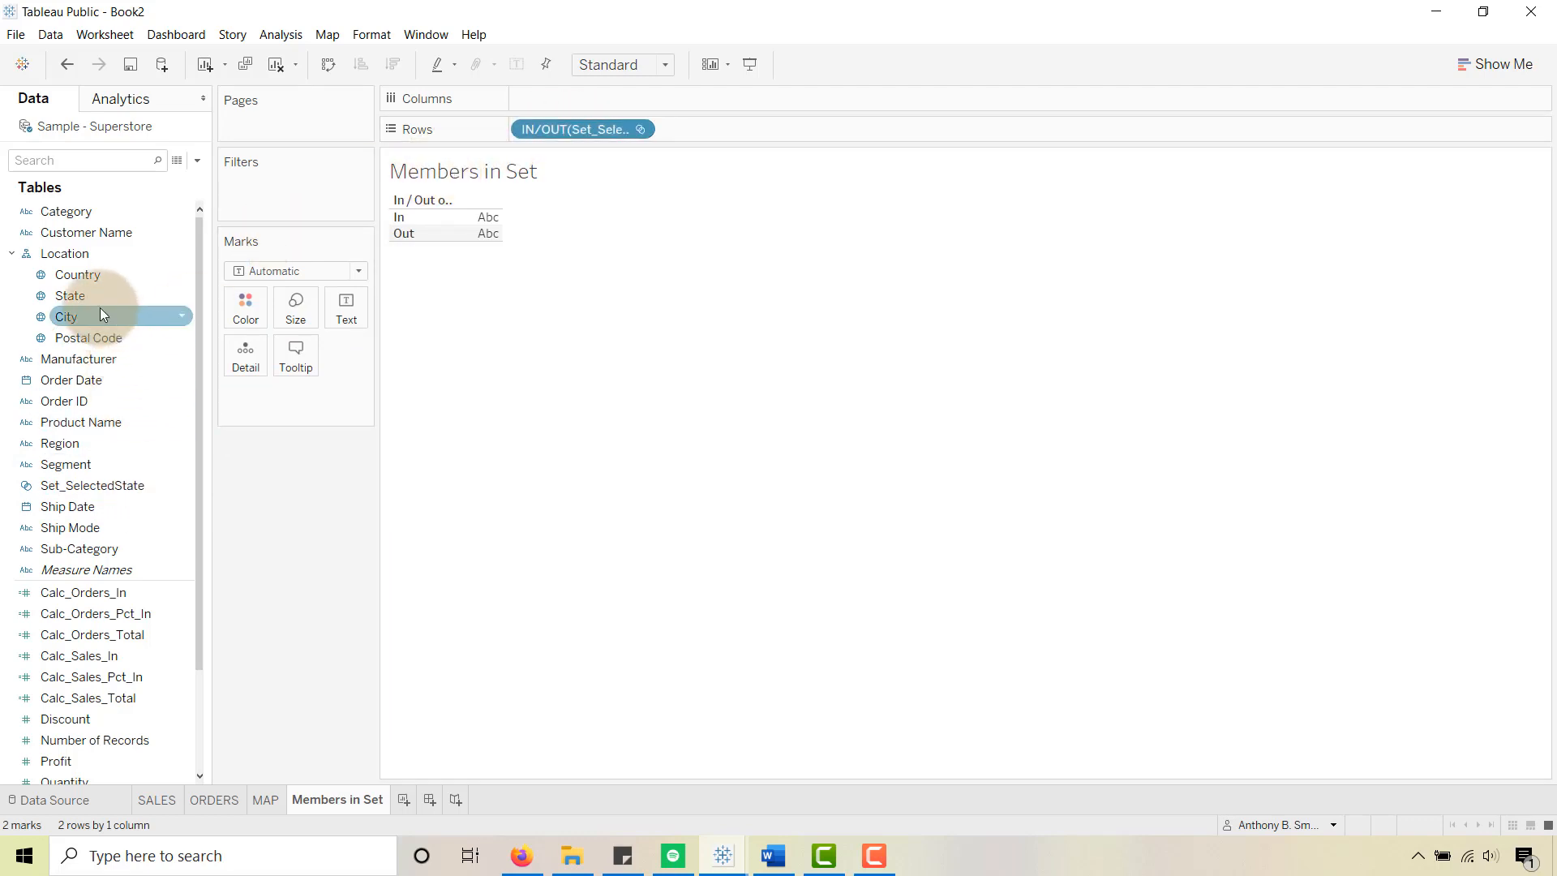
{"action": "left_click_drag", "start_coordinate": [119, 285], "coordinate": [712, 124]}
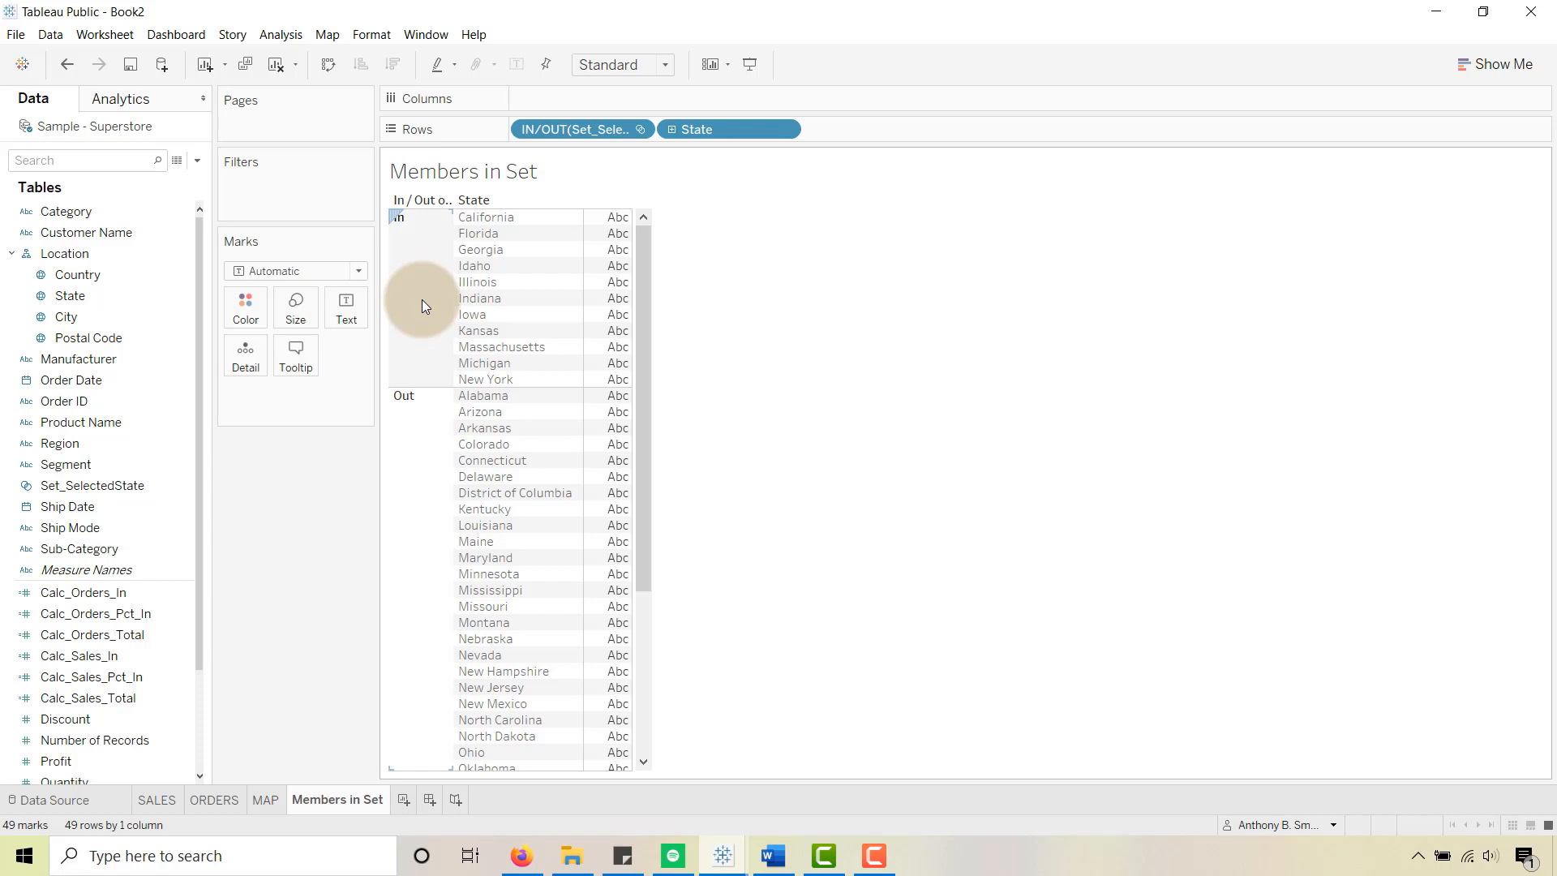
Step: Filter the worksheet to the members in Set_SelectedState and slightly widen the State column
{"action": "left_click", "coordinate": [56, 484]}
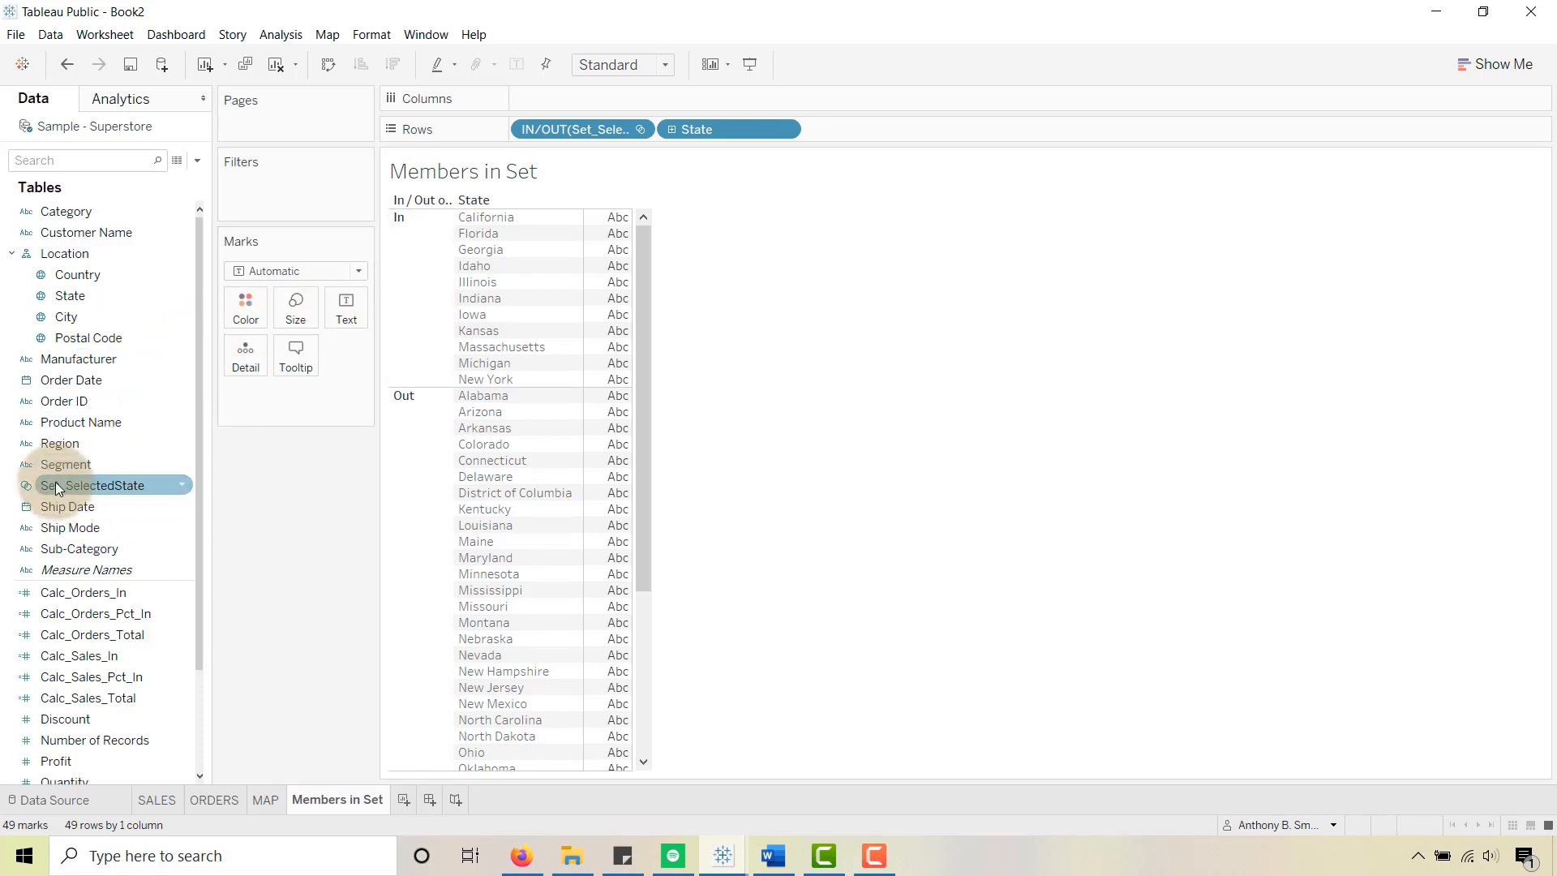
{"action": "left_click_drag", "start_coordinate": [55, 484], "coordinate": [270, 192]}
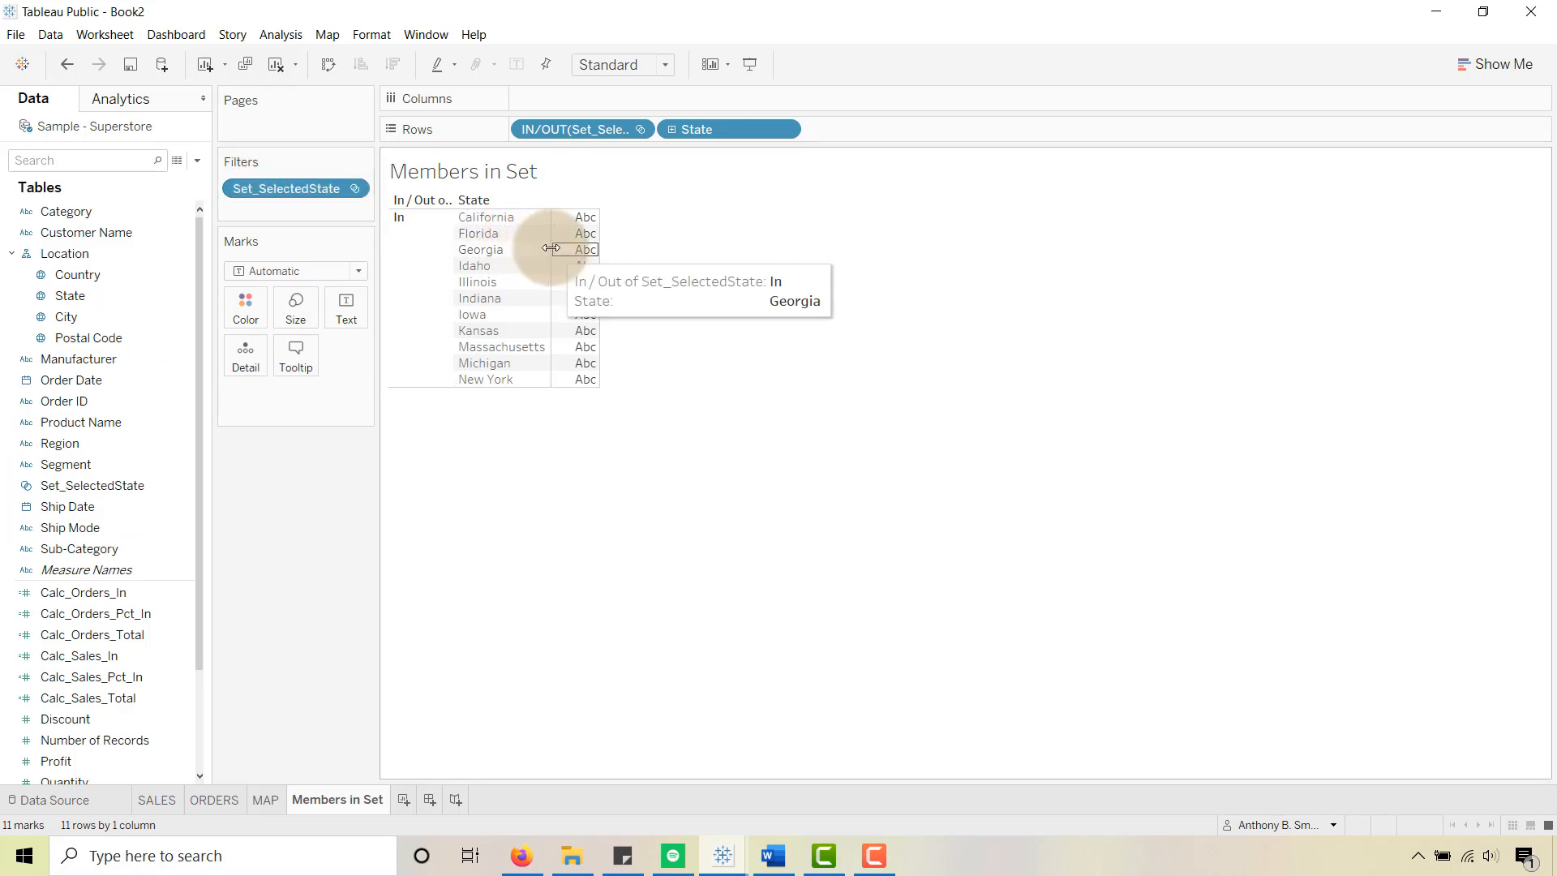
{"action": "left_click_drag", "start_coordinate": [551, 247], "coordinate": [575, 247]}
{"action": "left_click", "coordinate": [428, 339]}
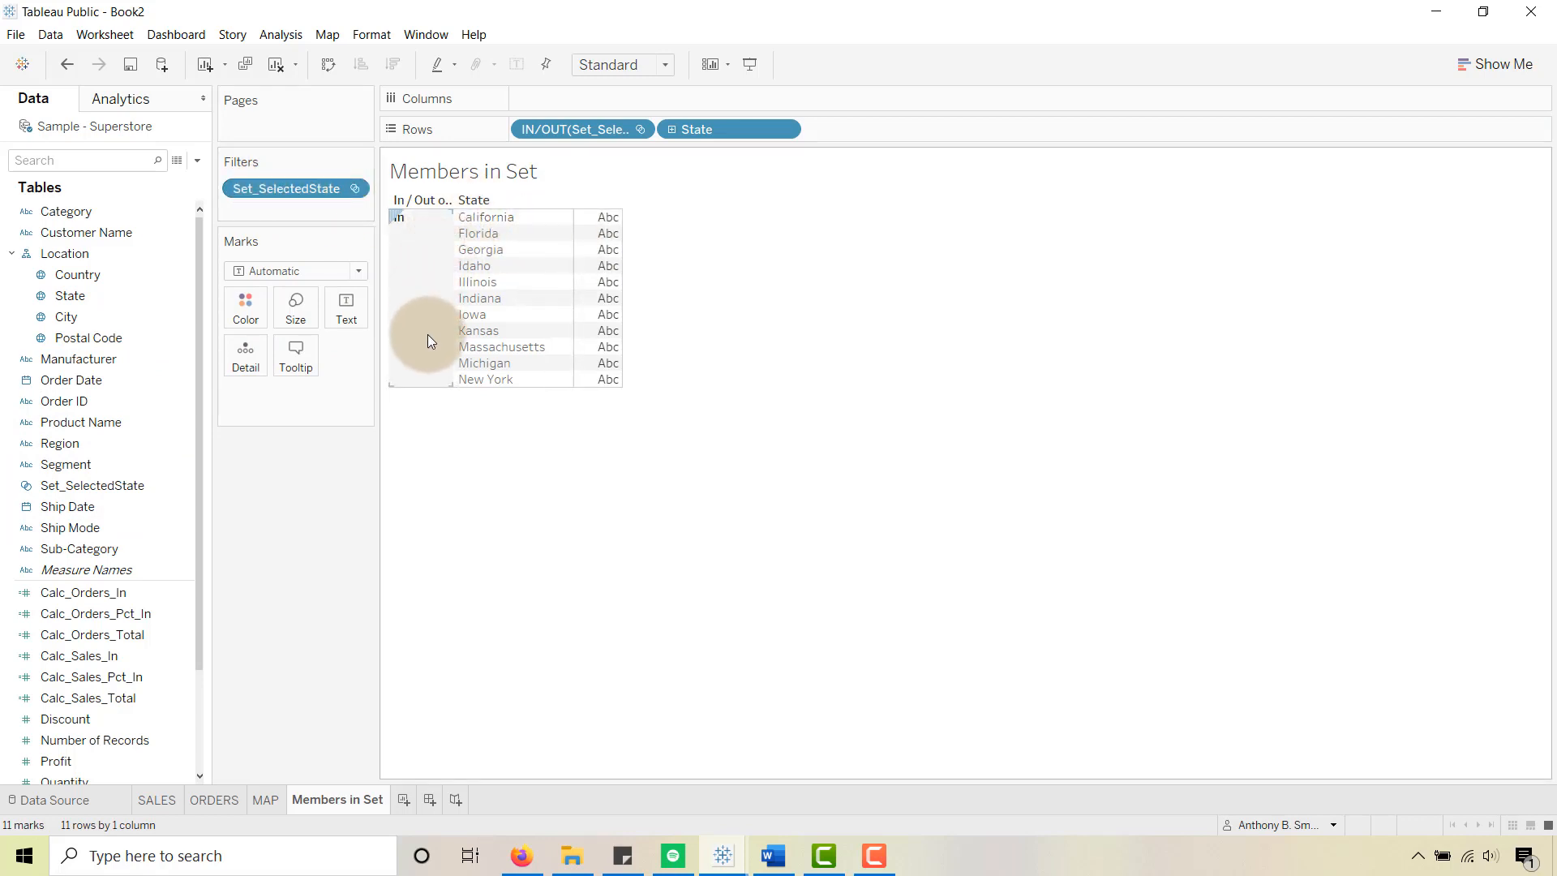
Step: Hide the row field labels and the In/Out header, and widen the Abc column of the state list
{"action": "right_click", "coordinate": [409, 198]}
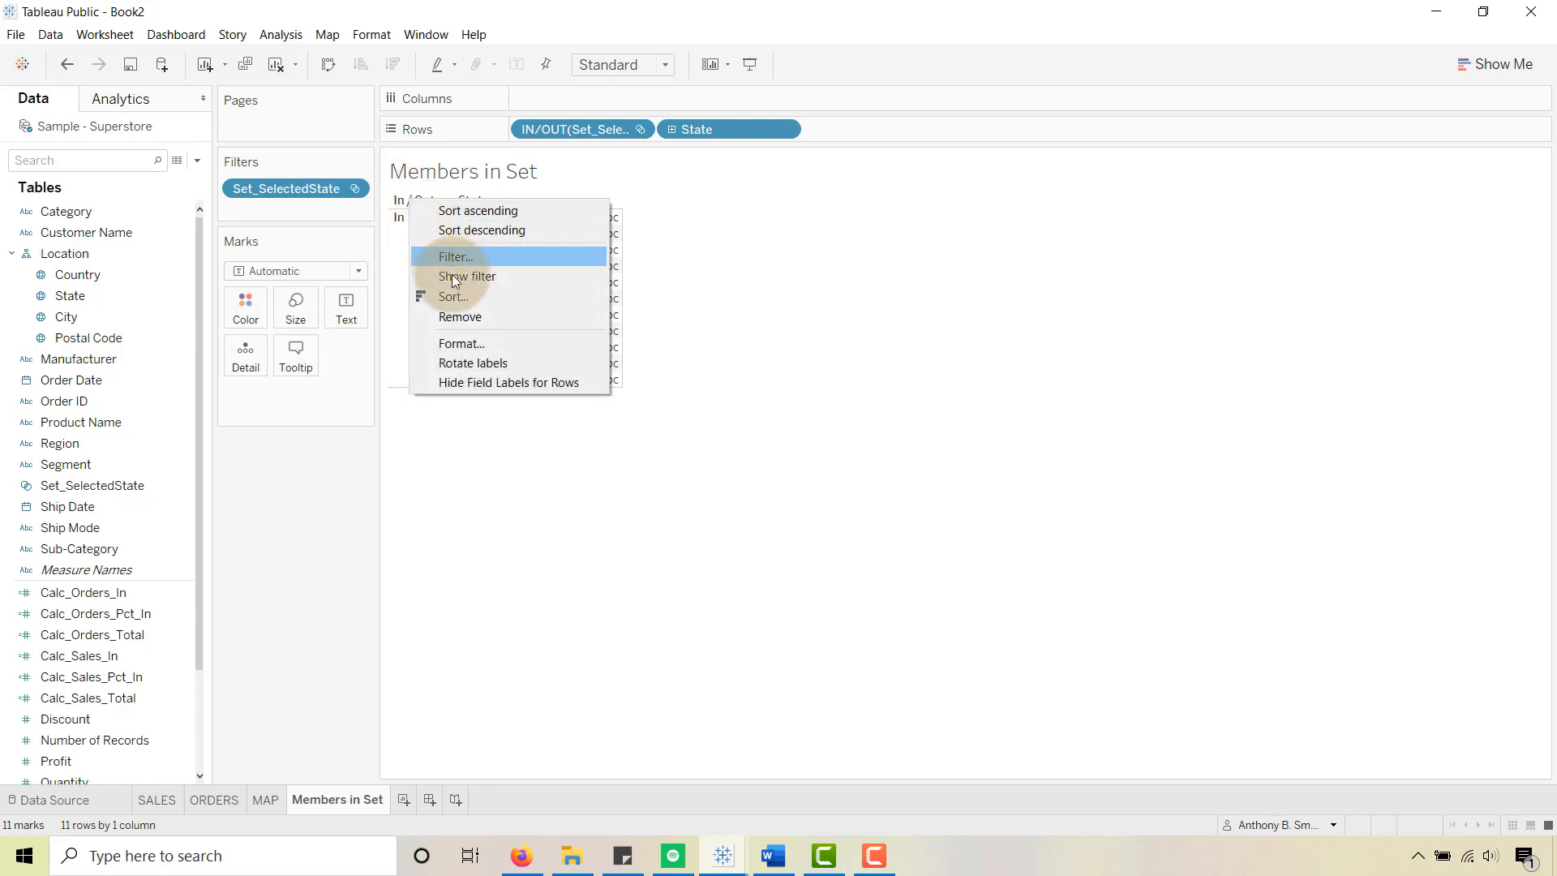
{"action": "left_click", "coordinate": [456, 378]}
{"action": "right_click", "coordinate": [405, 242]}
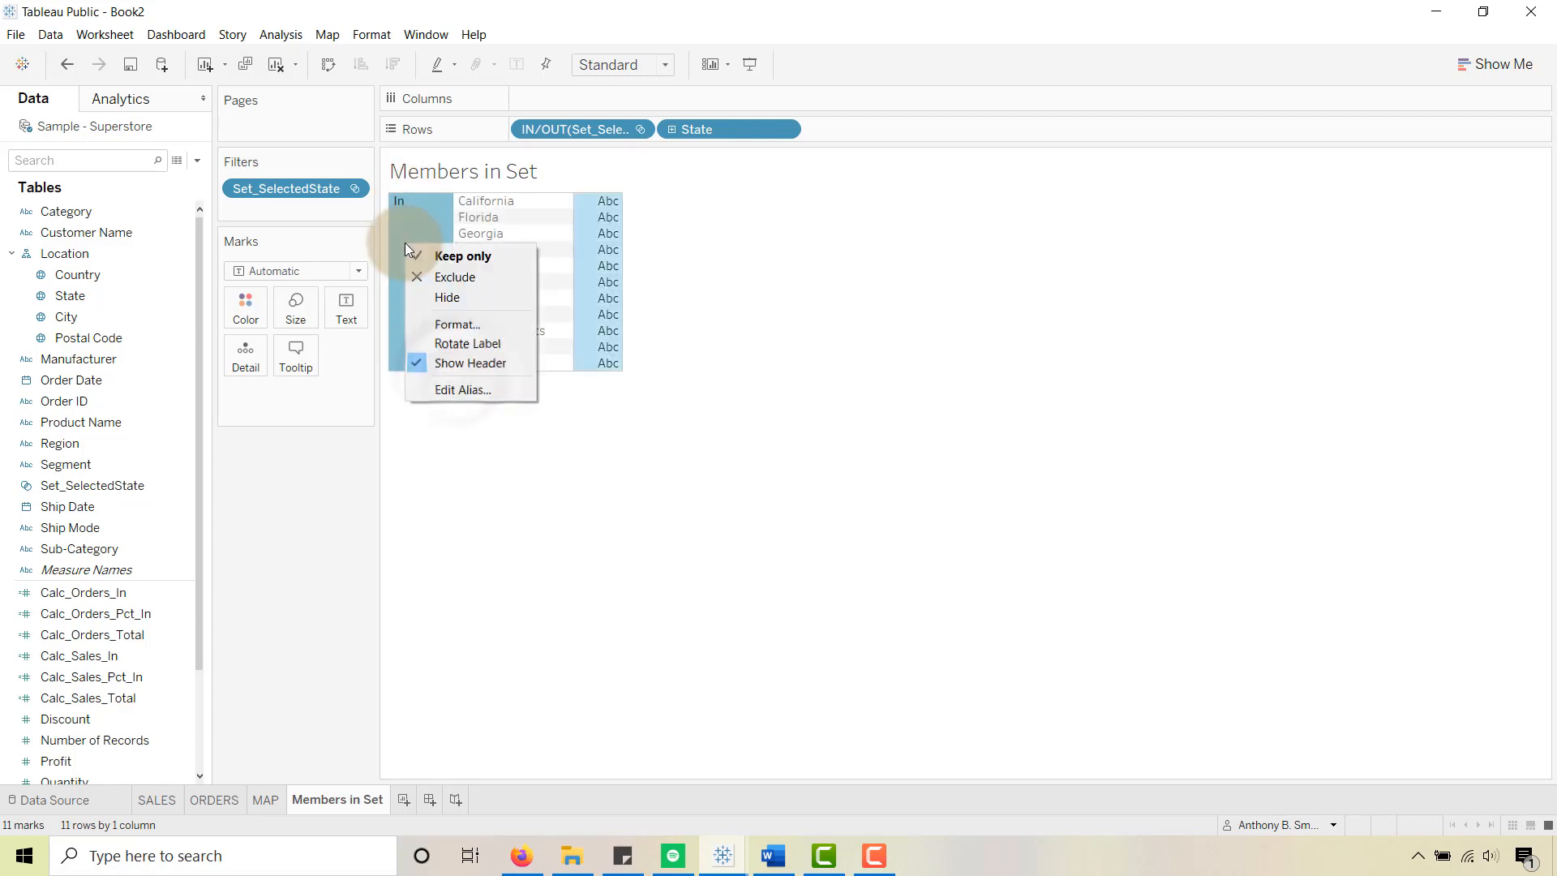
{"action": "left_click", "coordinate": [457, 364]}
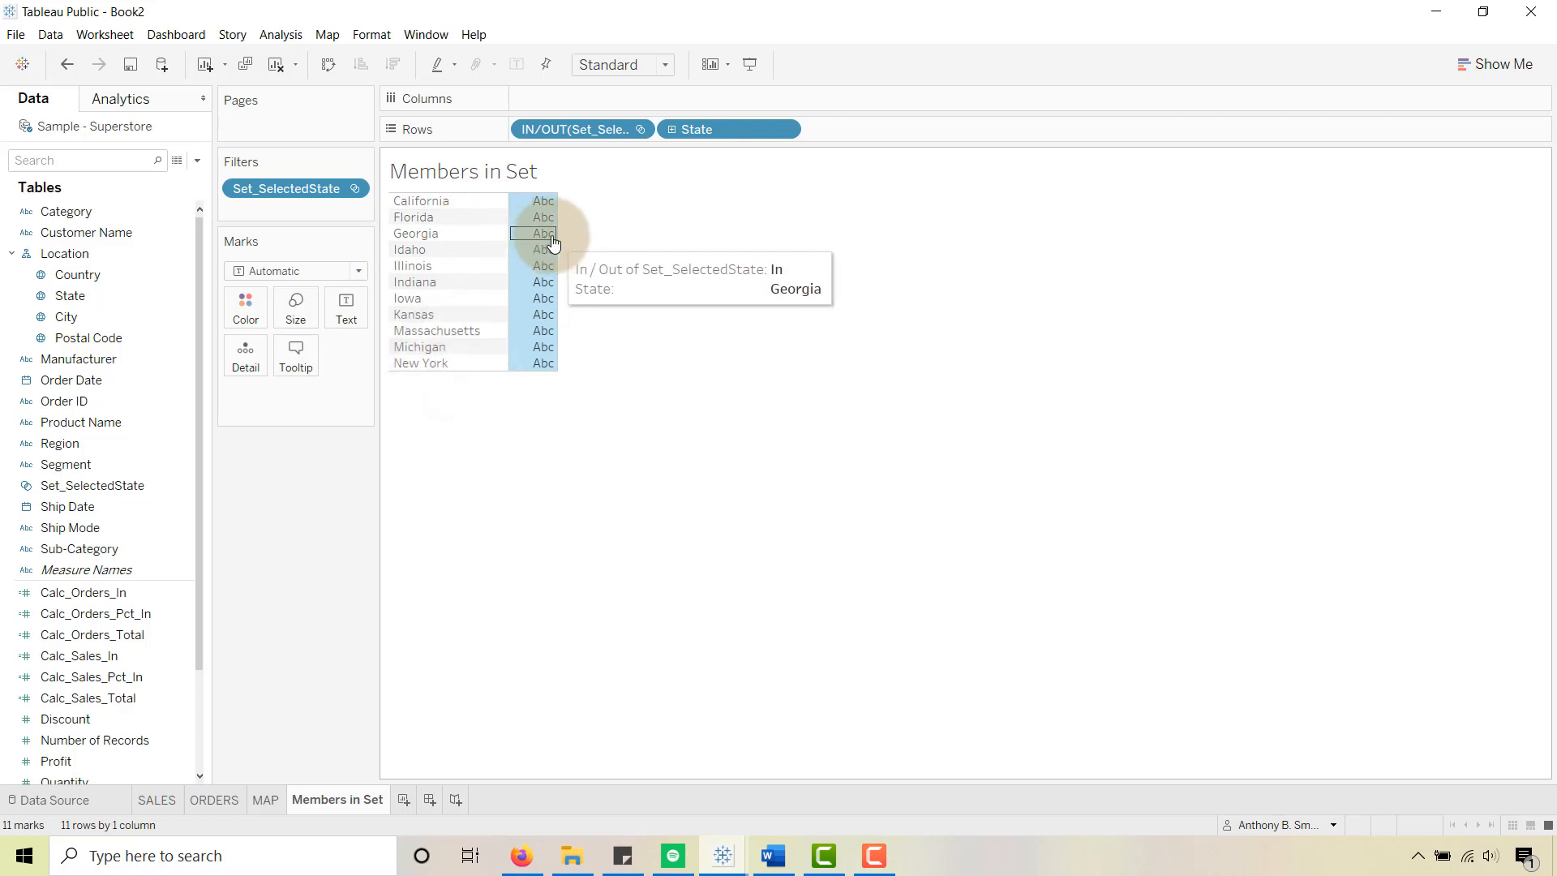
{"action": "left_click_drag", "start_coordinate": [557, 234], "coordinate": [627, 233]}
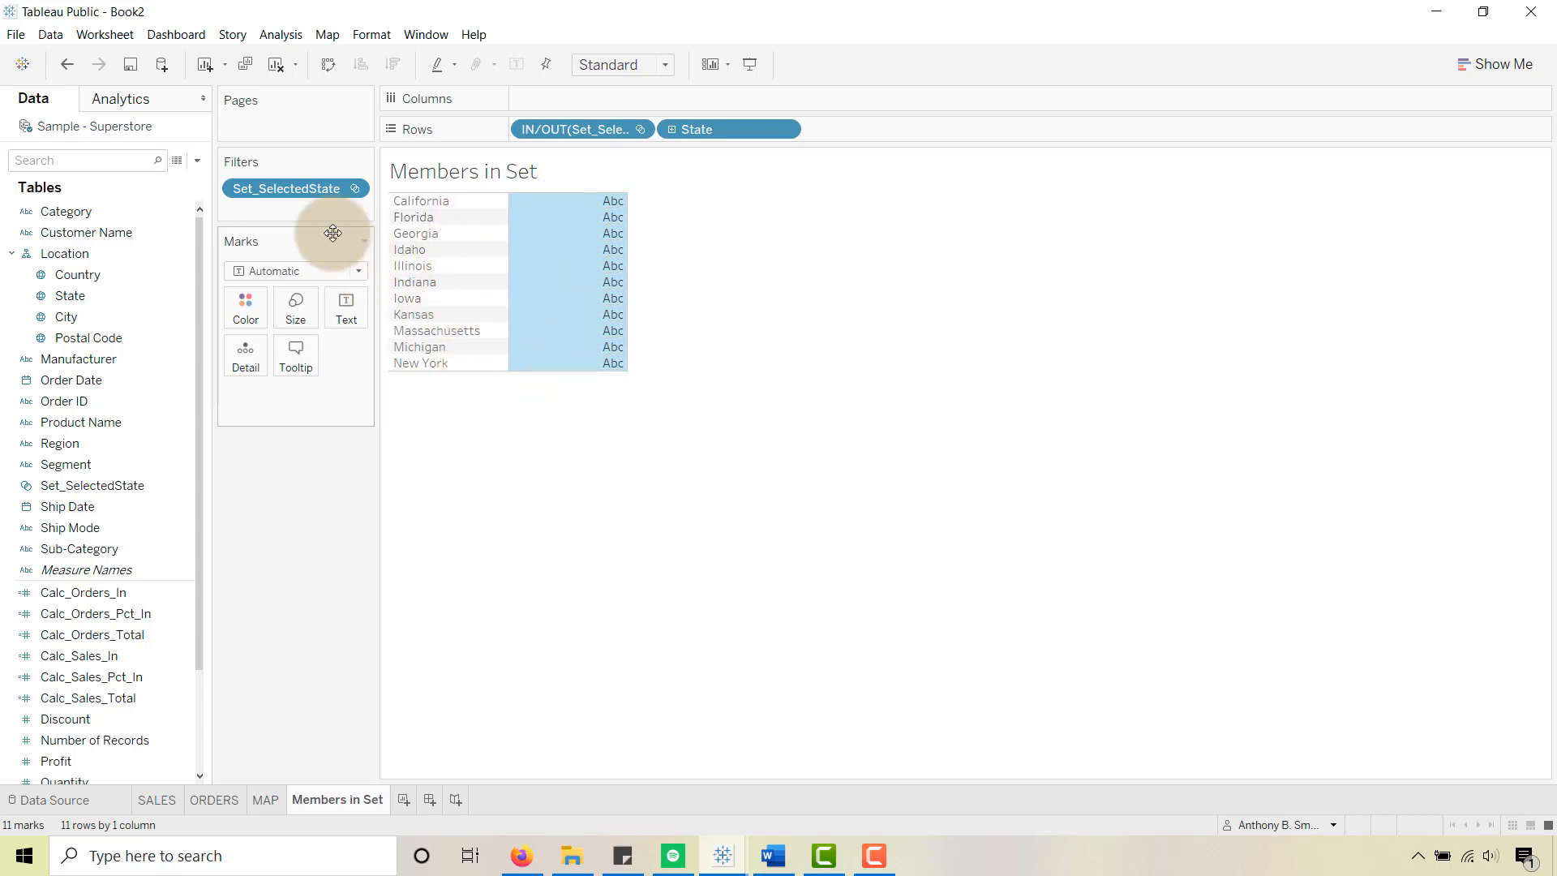
Step: Show the Set_SelectedState set control and add Kentucky and Louisiana to the set
{"action": "right_click", "coordinate": [299, 188]}
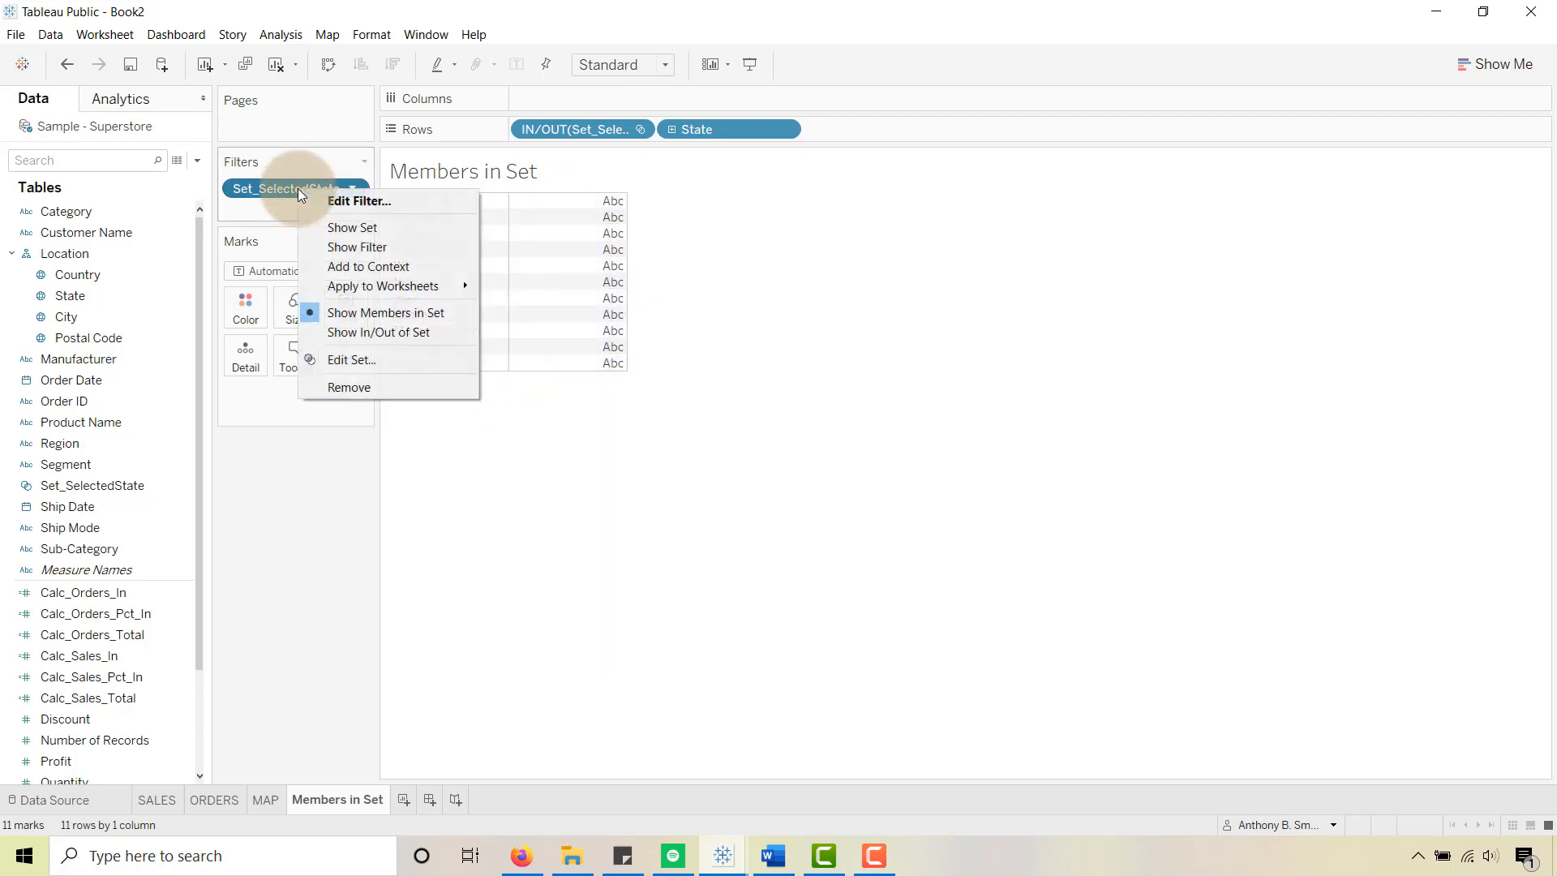
{"action": "left_click", "coordinate": [338, 225]}
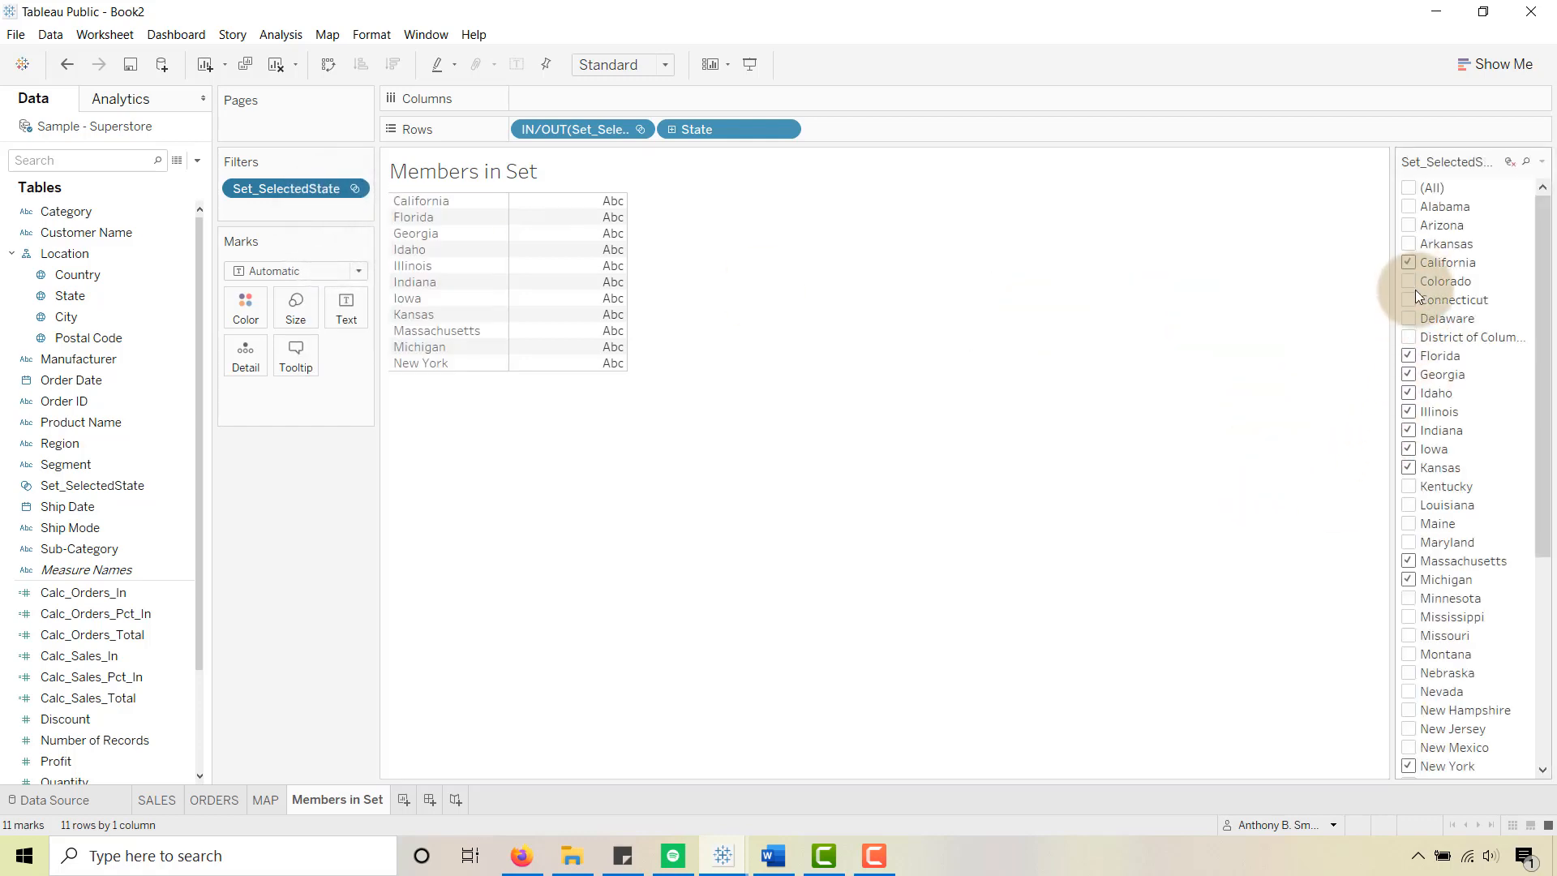
{"action": "left_click", "coordinate": [1408, 486]}
{"action": "left_click", "coordinate": [1411, 504]}
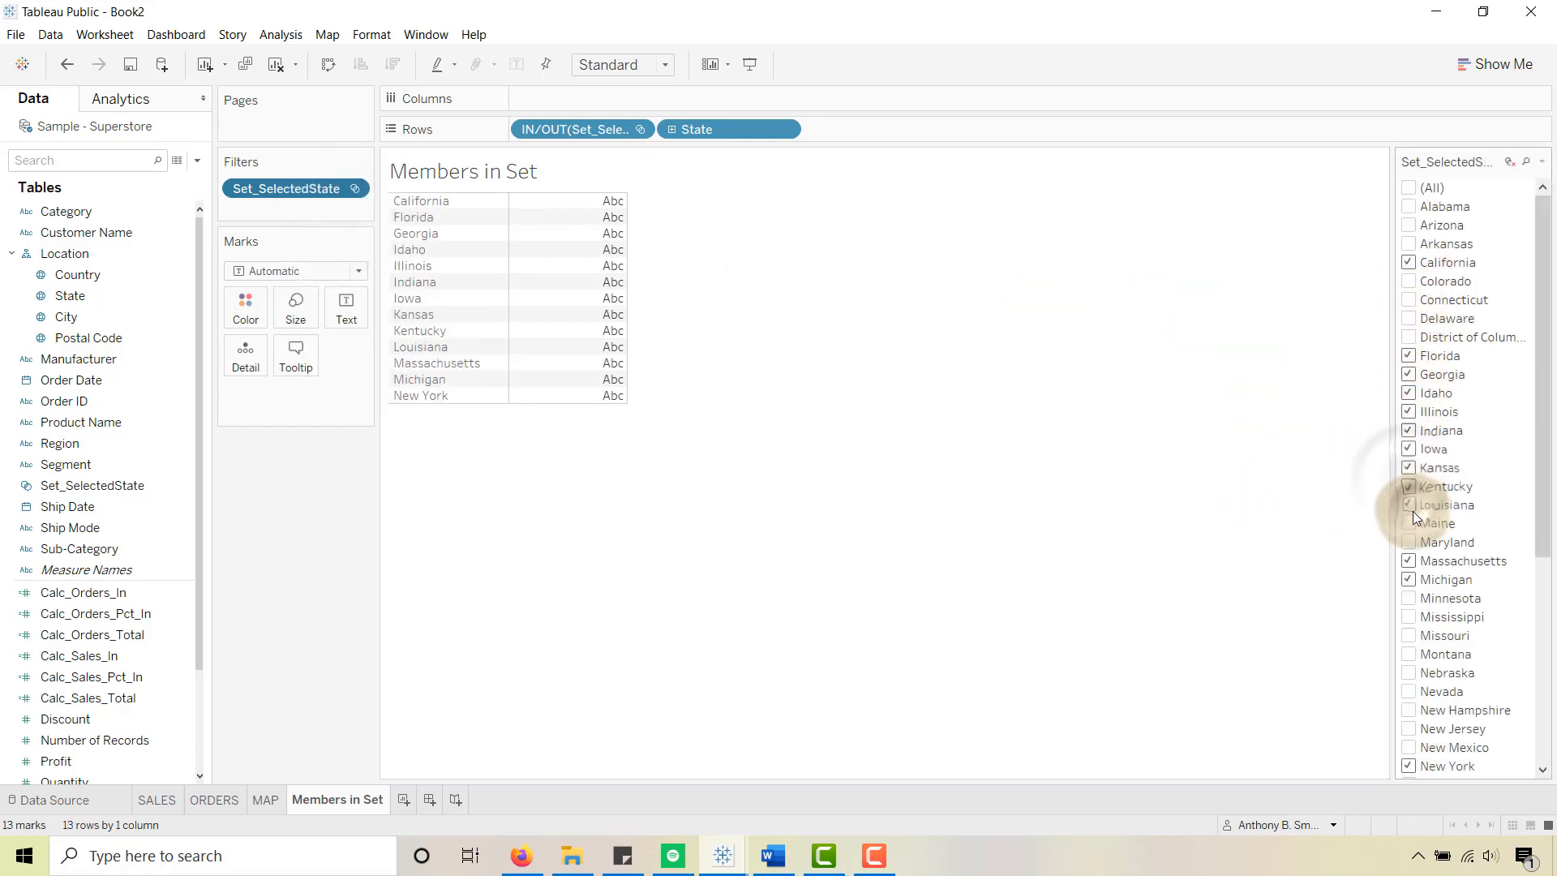
{"action": "left_click", "coordinate": [310, 579]}
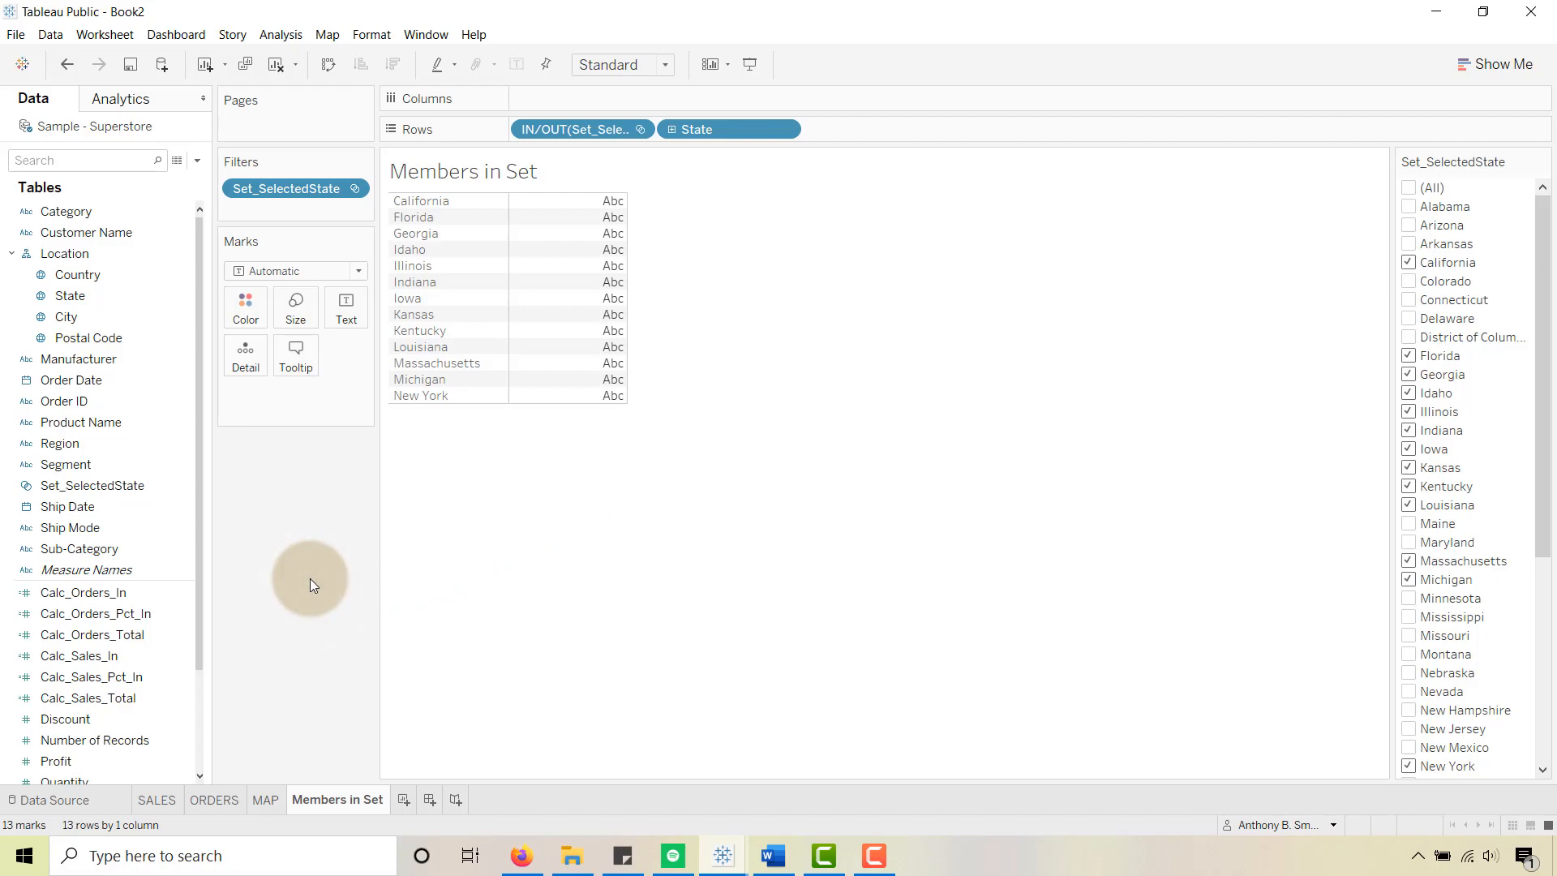
Step: Color the marks by Set_SelectedState and enlarge them to the maximum size so they fill their cells
{"action": "left_click", "coordinate": [156, 447]}
{"action": "left_click_drag", "start_coordinate": [84, 487], "coordinate": [250, 309]}
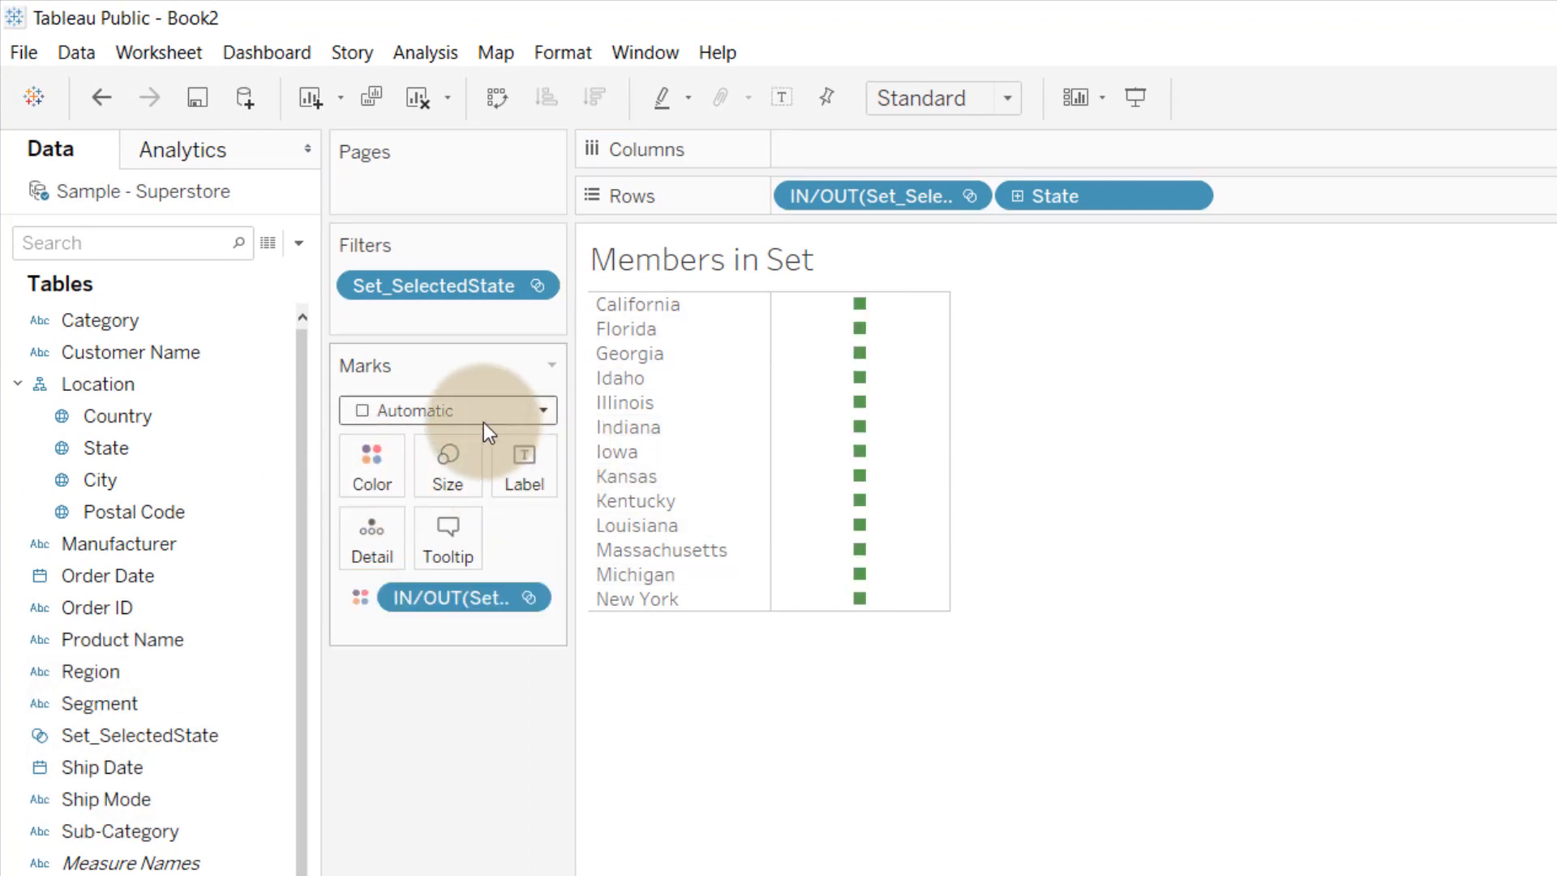
{"action": "left_click", "coordinate": [448, 462]}
{"action": "left_click_drag", "start_coordinate": [480, 533], "coordinate": [666, 533]}
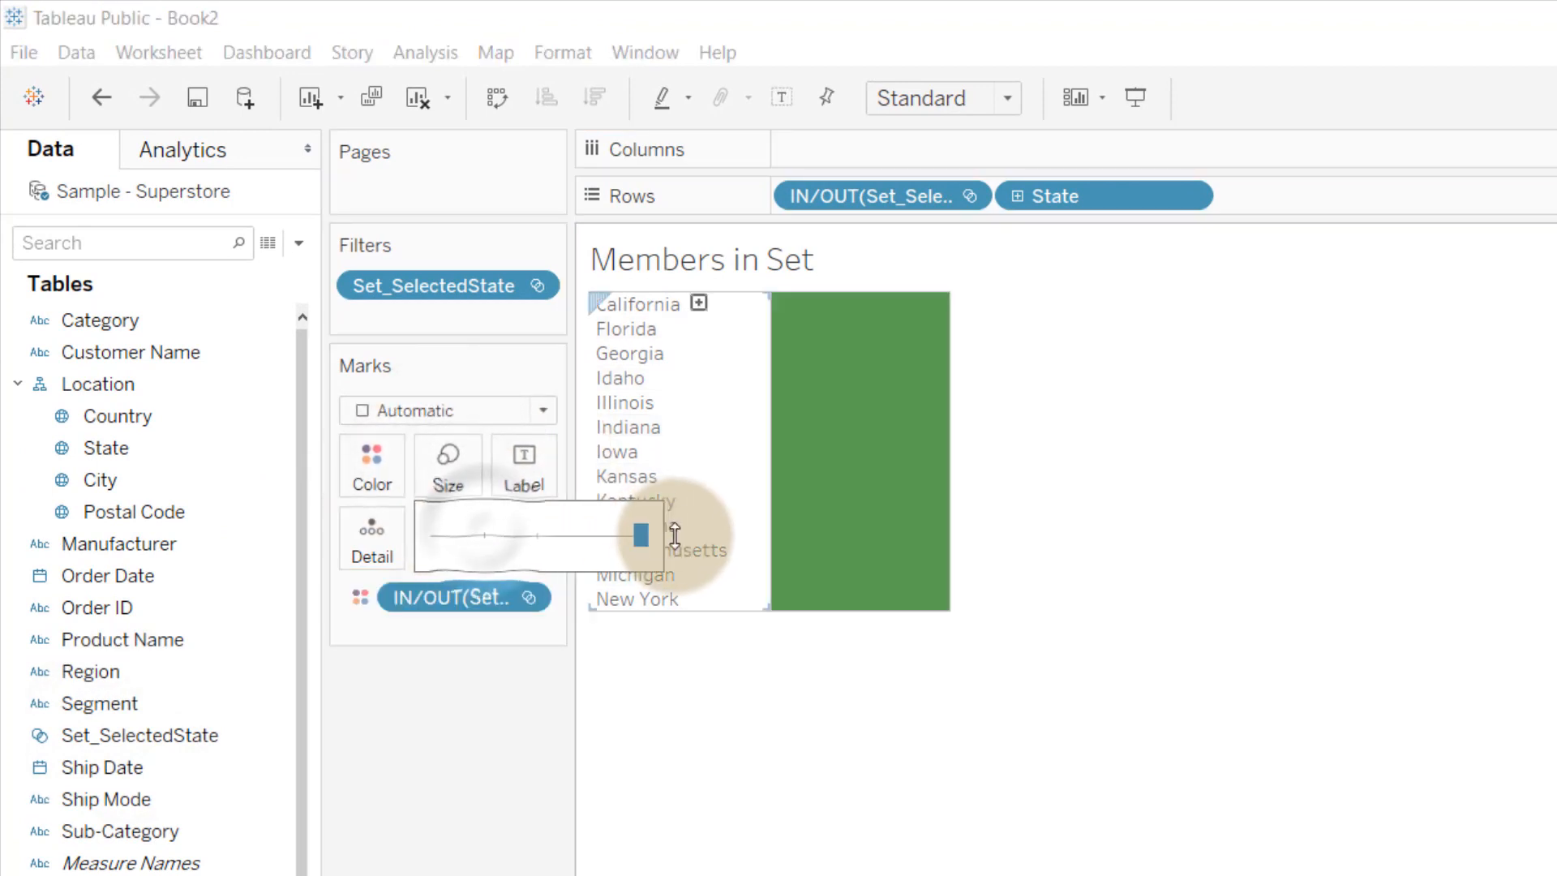
{"action": "left_click", "coordinate": [523, 847]}
{"action": "mouse_move", "coordinate": [873, 365]}
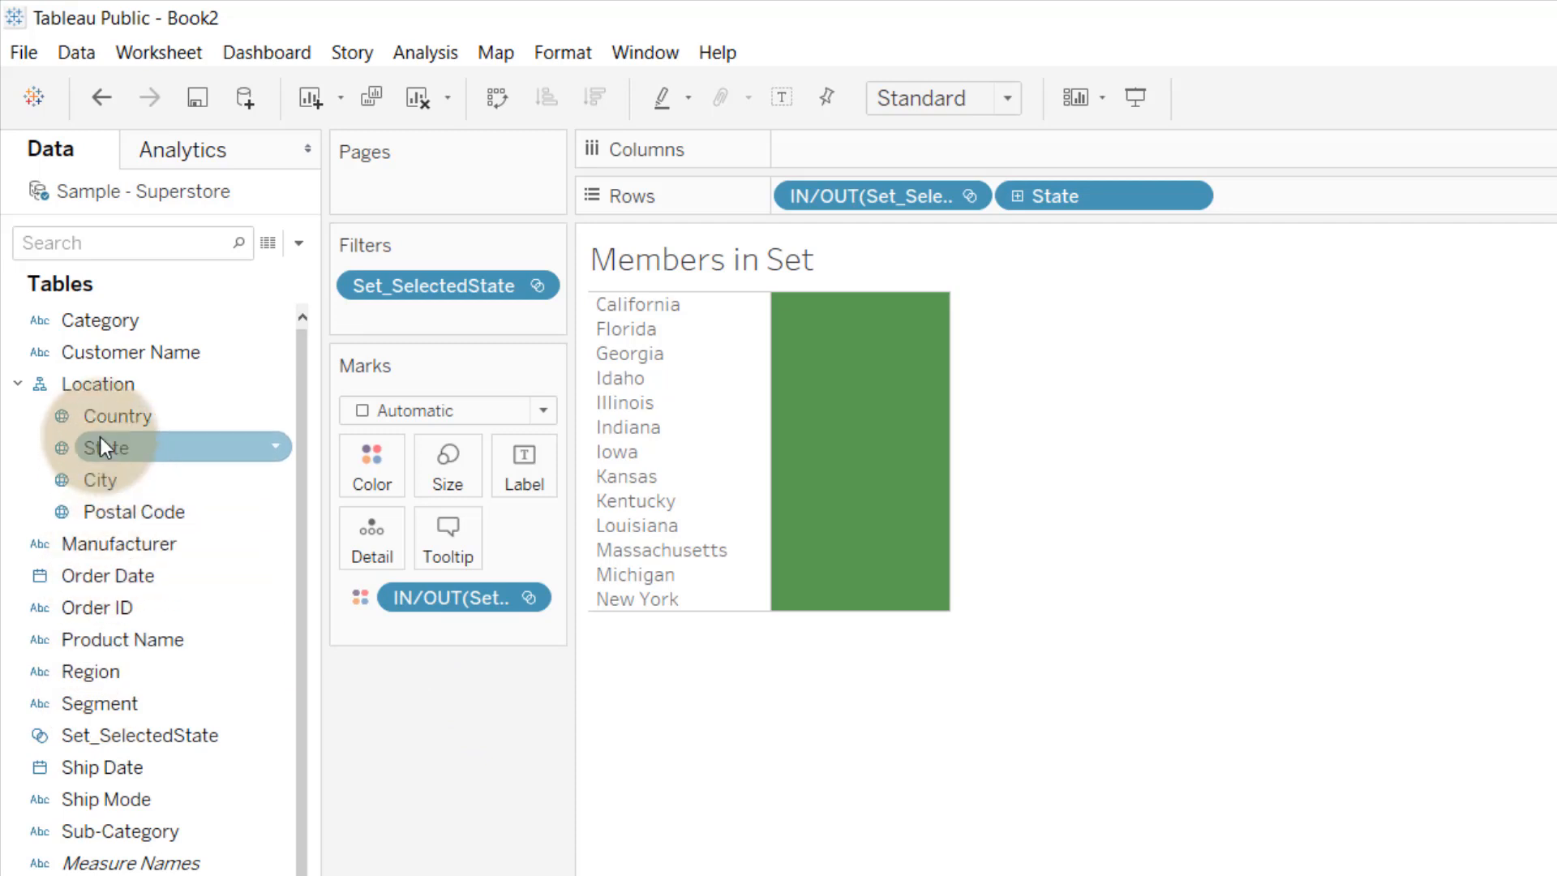
Step: Label the marks with State and set the mark type to Square
{"action": "left_click_drag", "start_coordinate": [99, 445], "coordinate": [516, 477]}
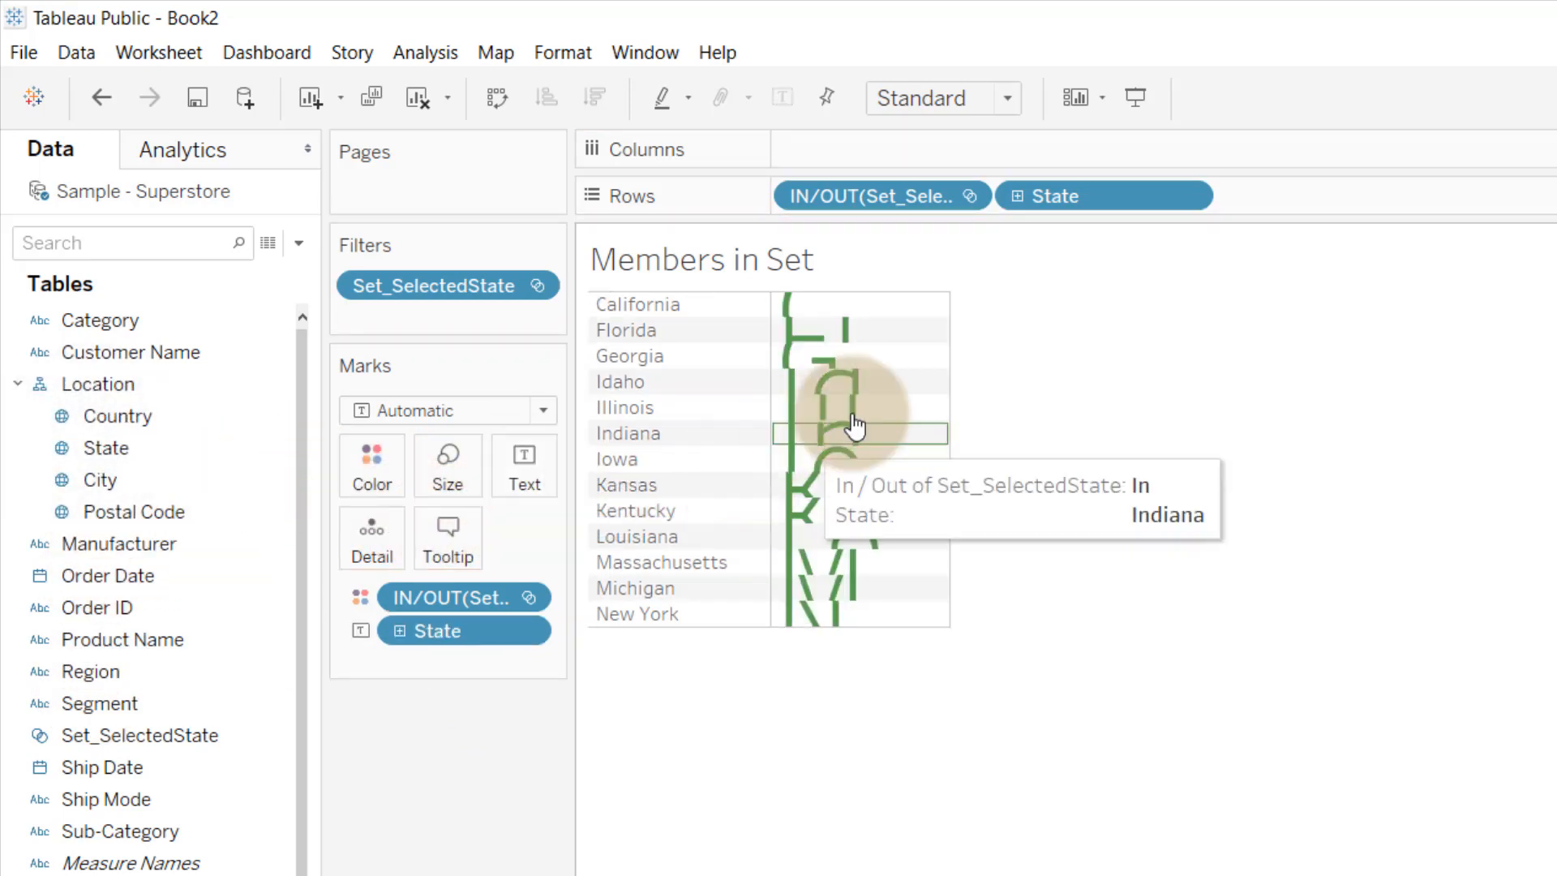
{"action": "left_click", "coordinate": [543, 410]}
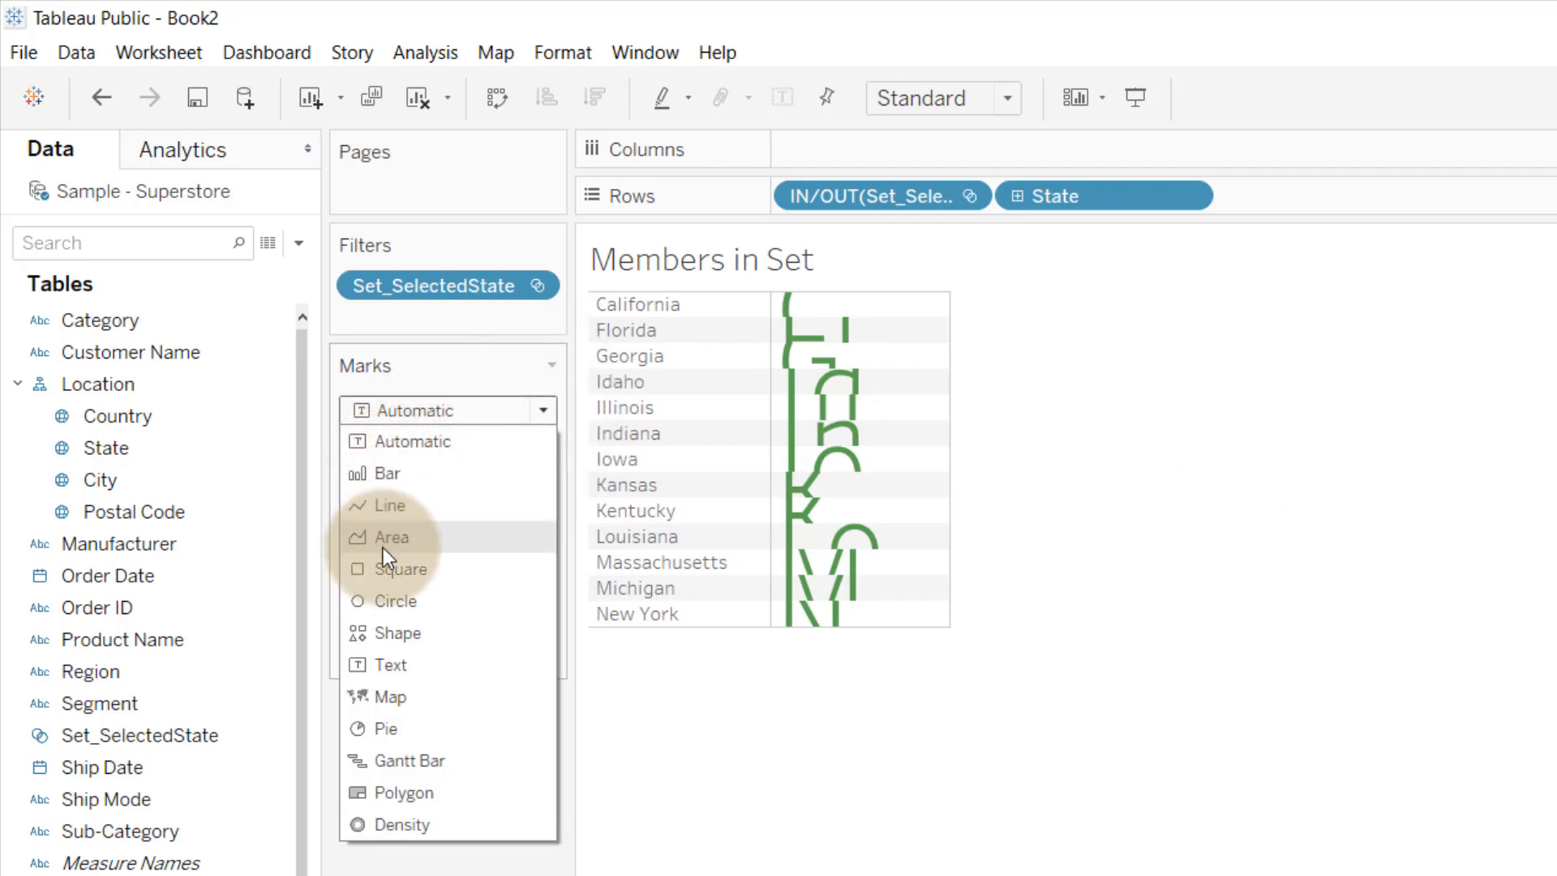
{"action": "left_click", "coordinate": [387, 571]}
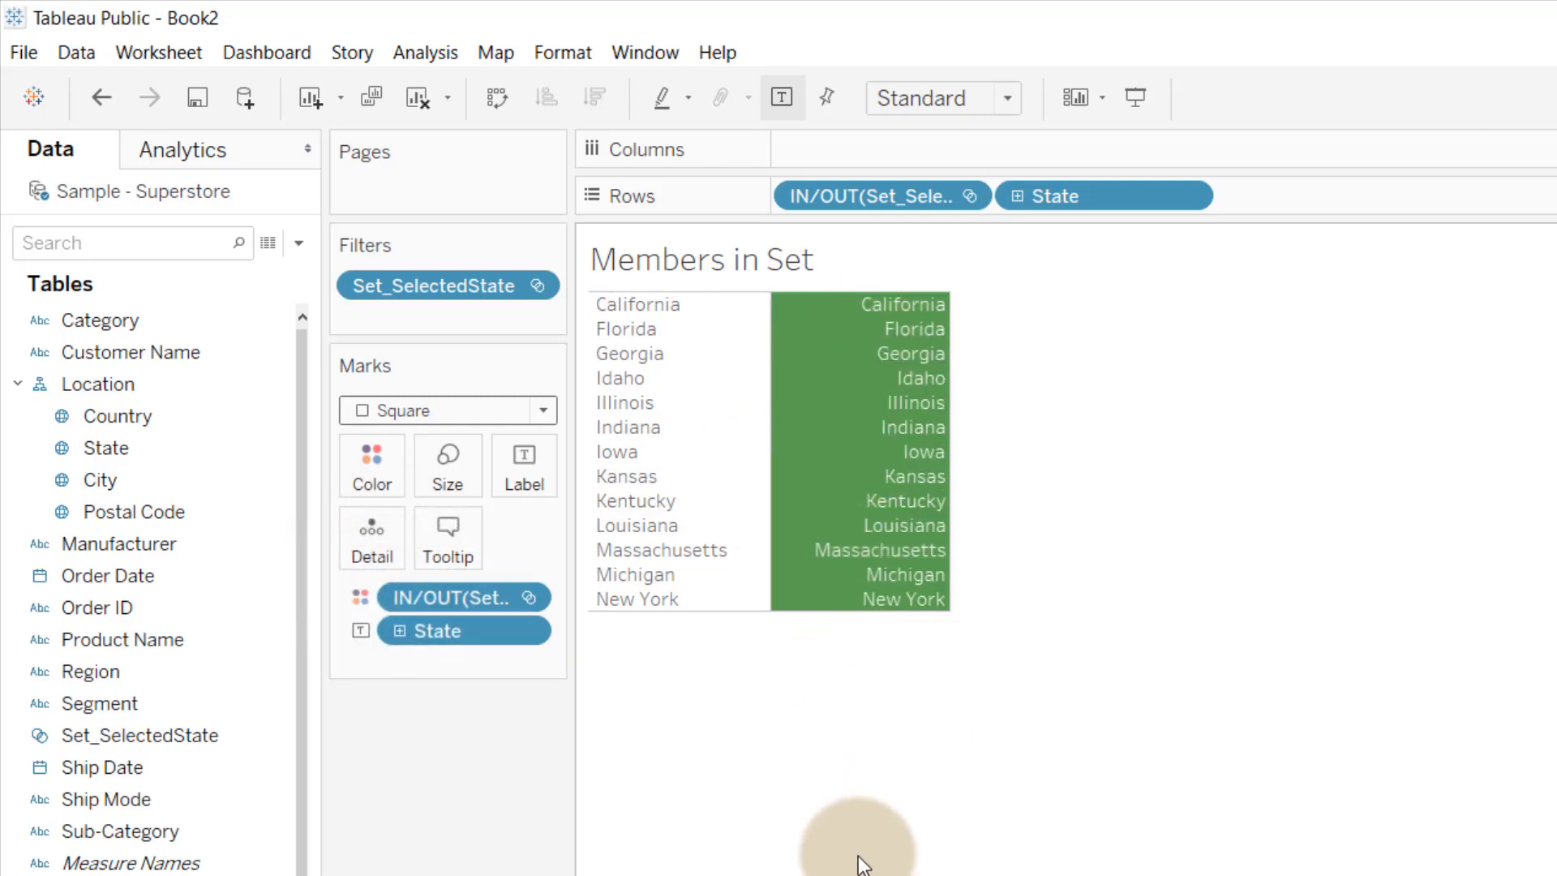
Step: Format the <State> label text as left-aligned, 11 pt and white
{"action": "left_click", "coordinate": [509, 479]}
{"action": "left_click", "coordinate": [766, 605]}
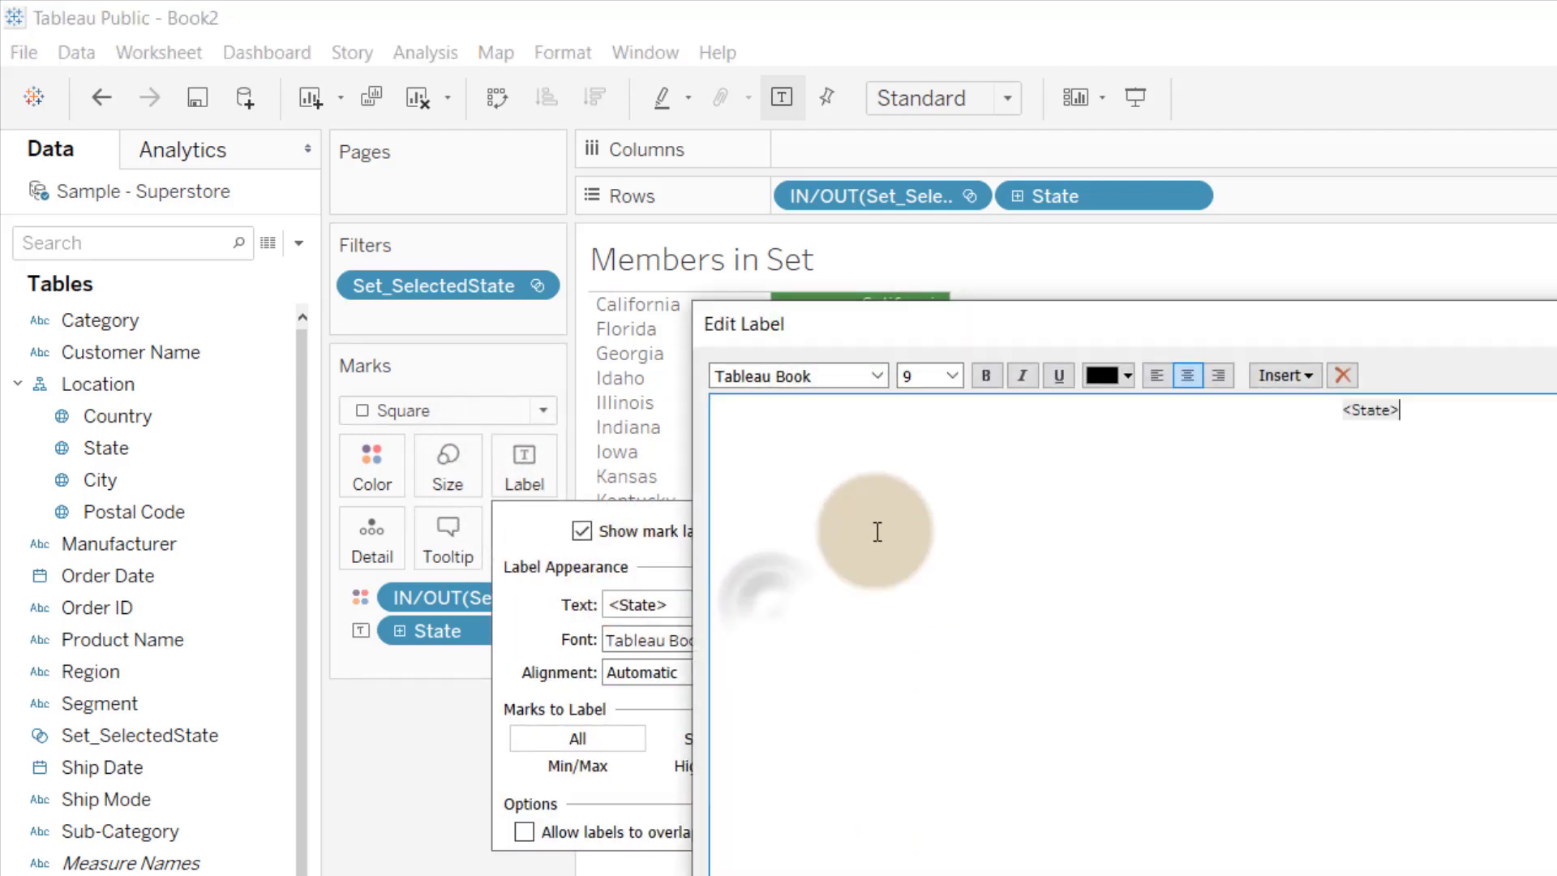
{"action": "left_click", "coordinate": [1341, 414]}
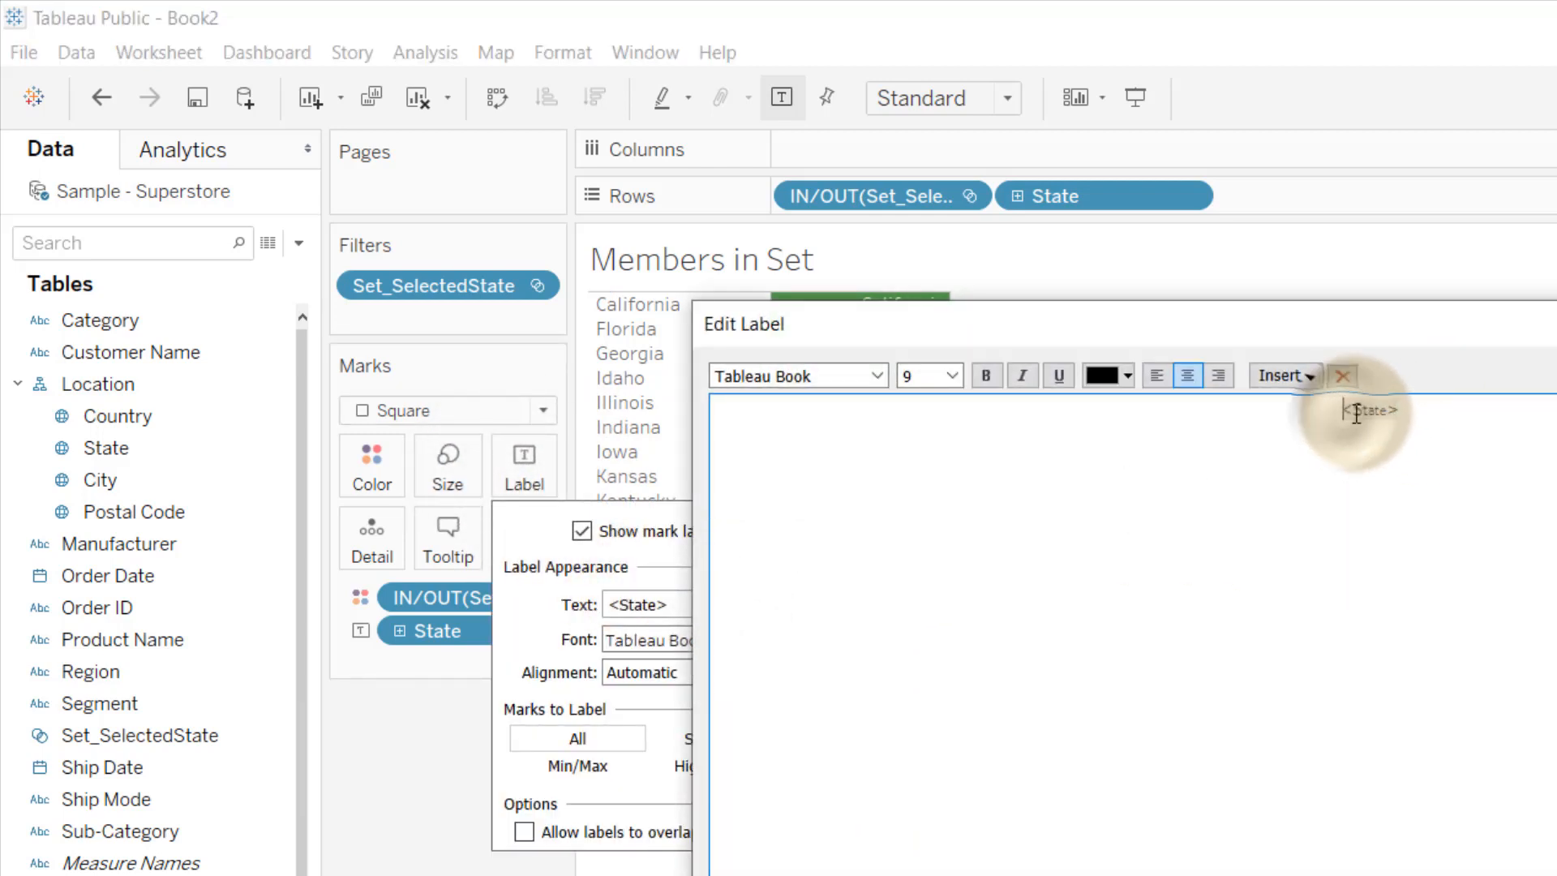
{"action": "left_click", "coordinate": [1157, 378]}
{"action": "left_click_drag", "start_coordinate": [795, 408], "coordinate": [711, 411]}
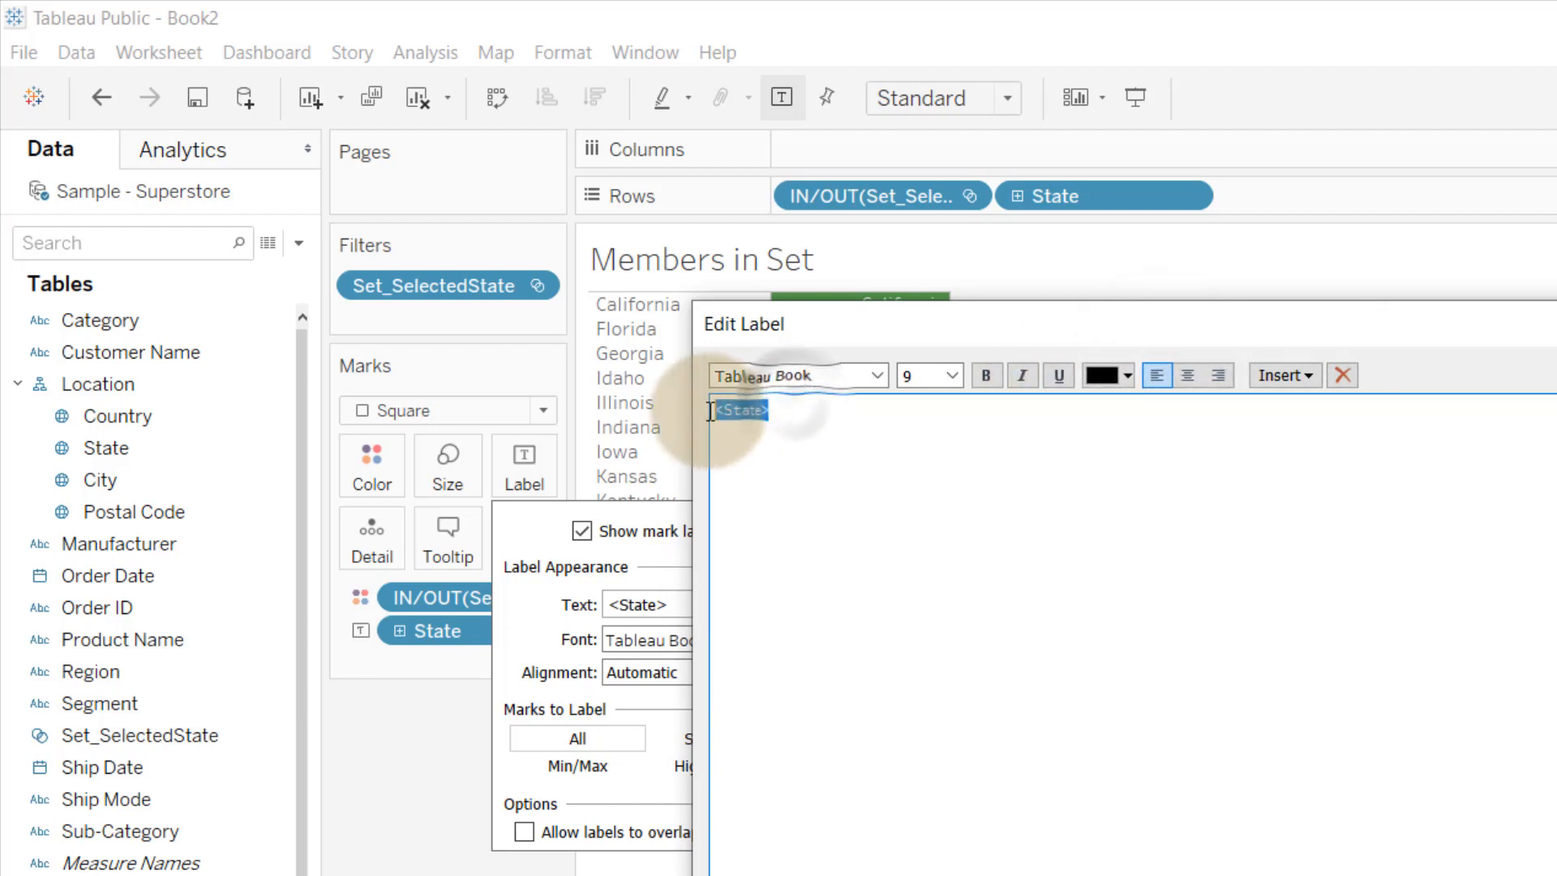
{"action": "left_click", "coordinate": [952, 375]}
{"action": "left_click", "coordinate": [919, 455]}
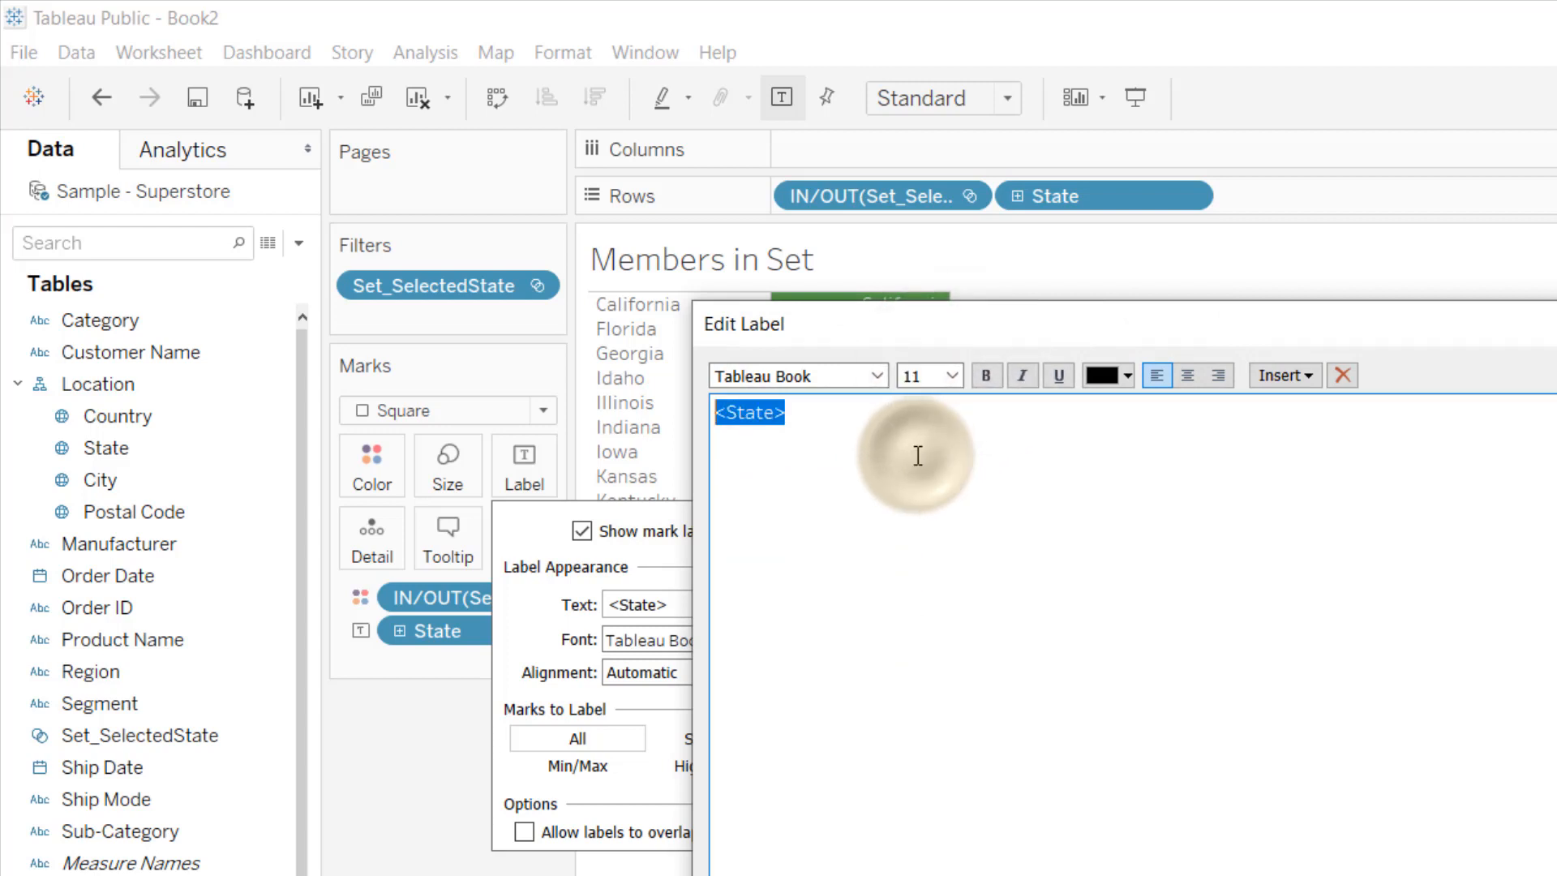
{"action": "left_click", "coordinate": [1123, 376]}
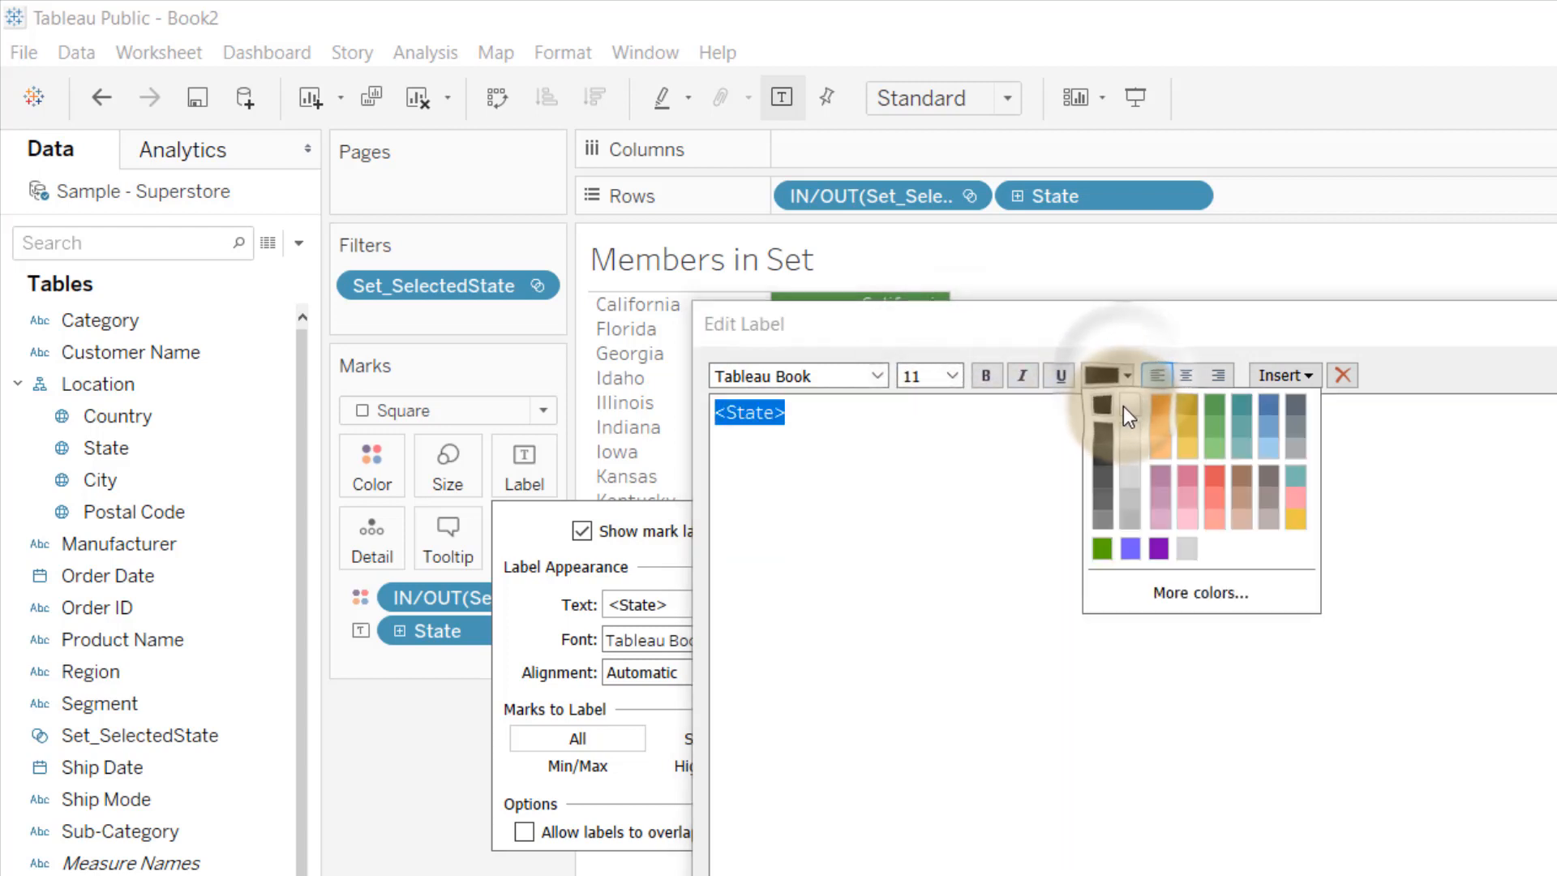
{"action": "left_click", "coordinate": [1129, 403]}
{"action": "left_click", "coordinate": [986, 483]}
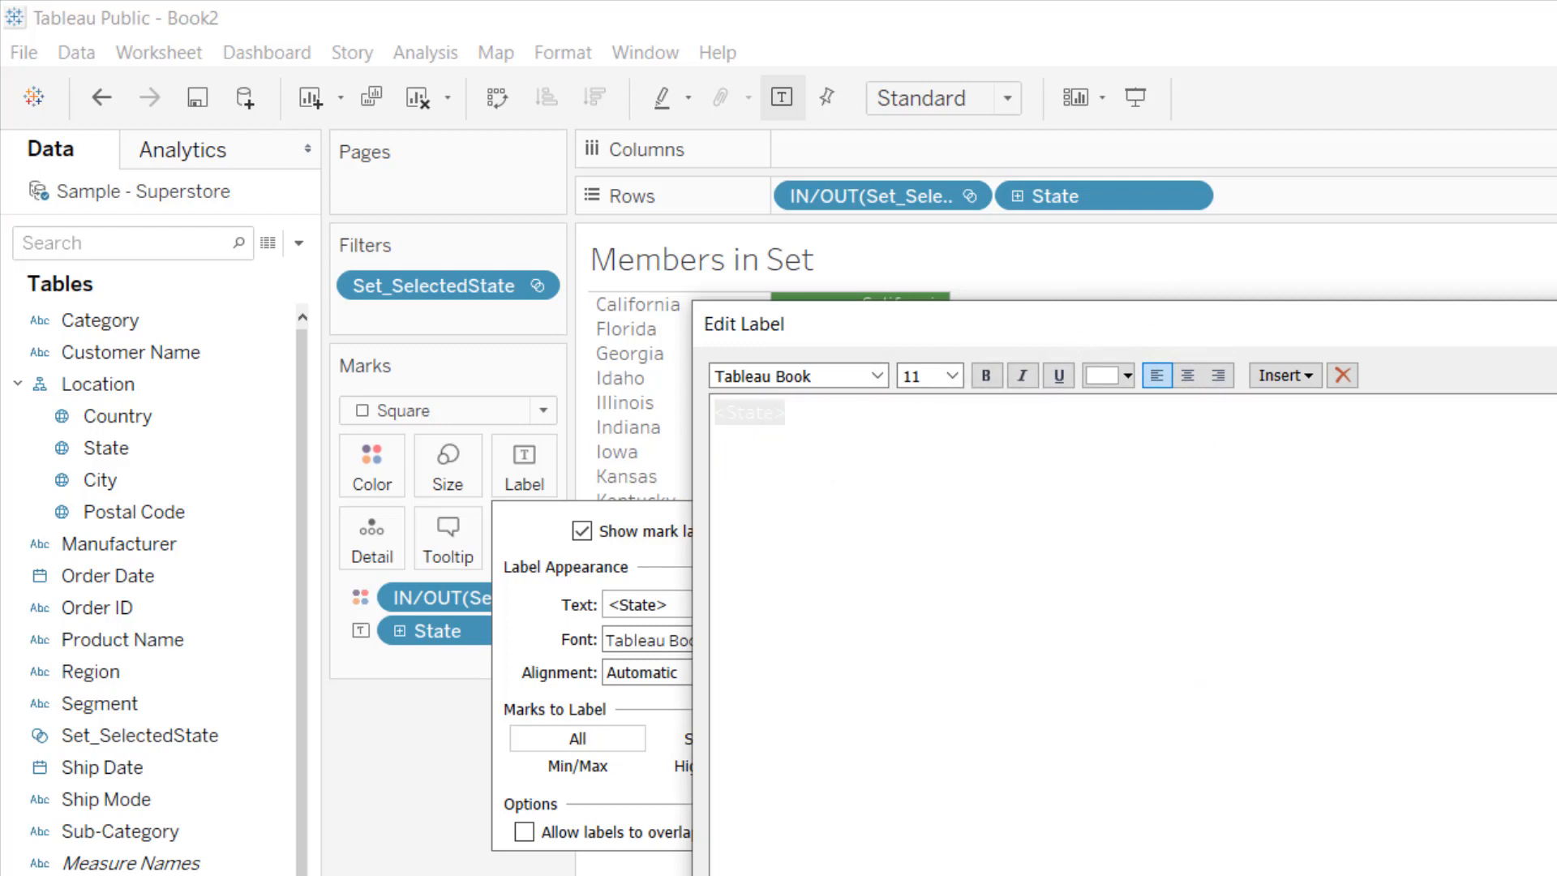
{"action": "left_click", "coordinate": [1209, 875]}
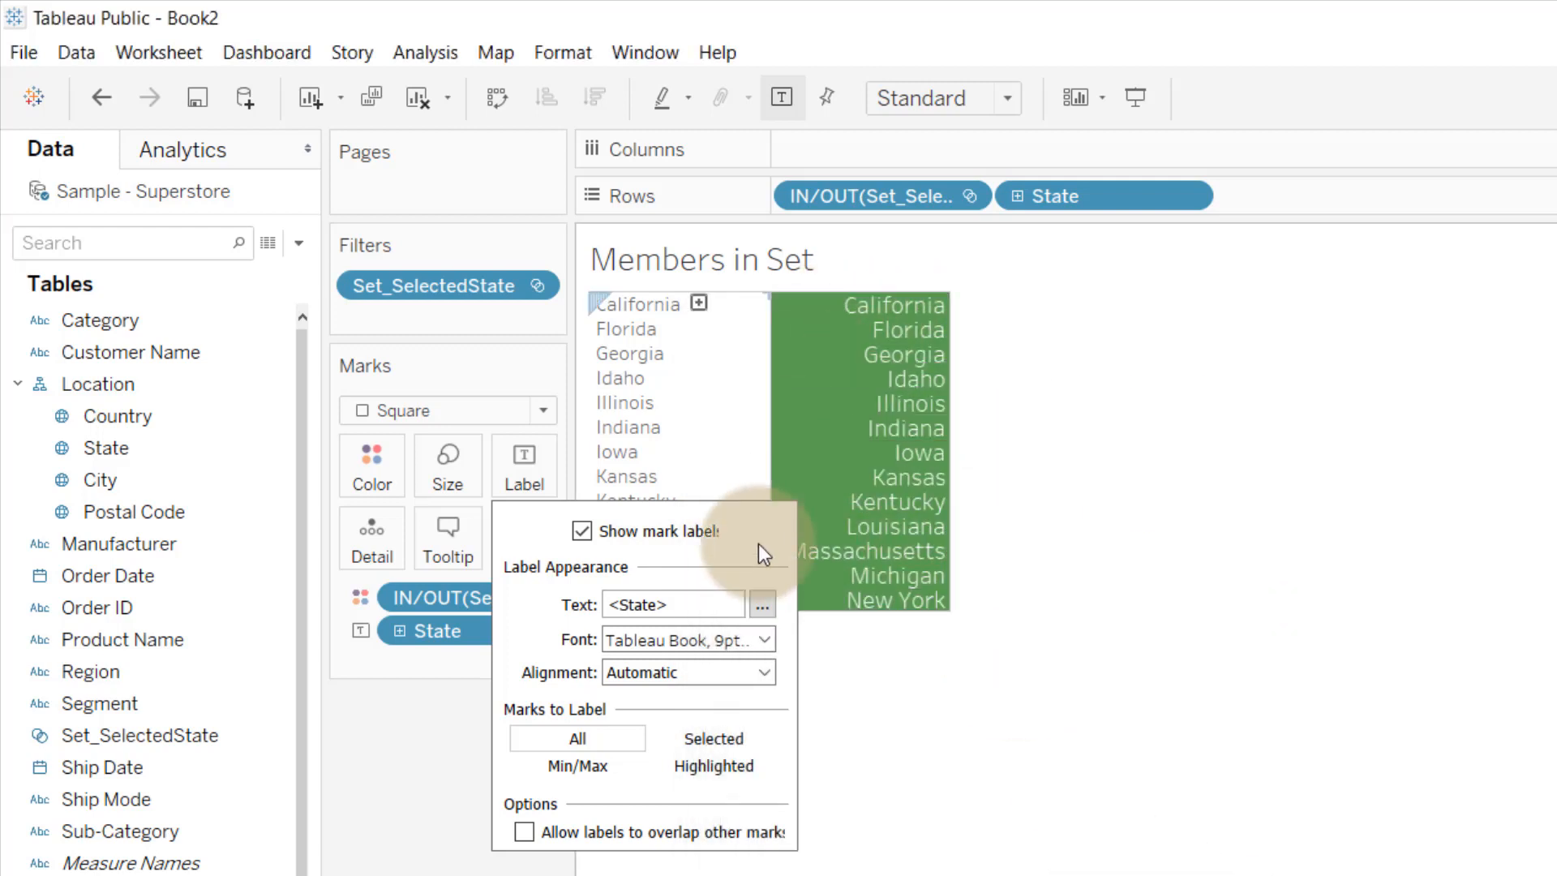
Step: Set the horizontal alignment of the mark labels to left
{"action": "left_click", "coordinate": [766, 673]}
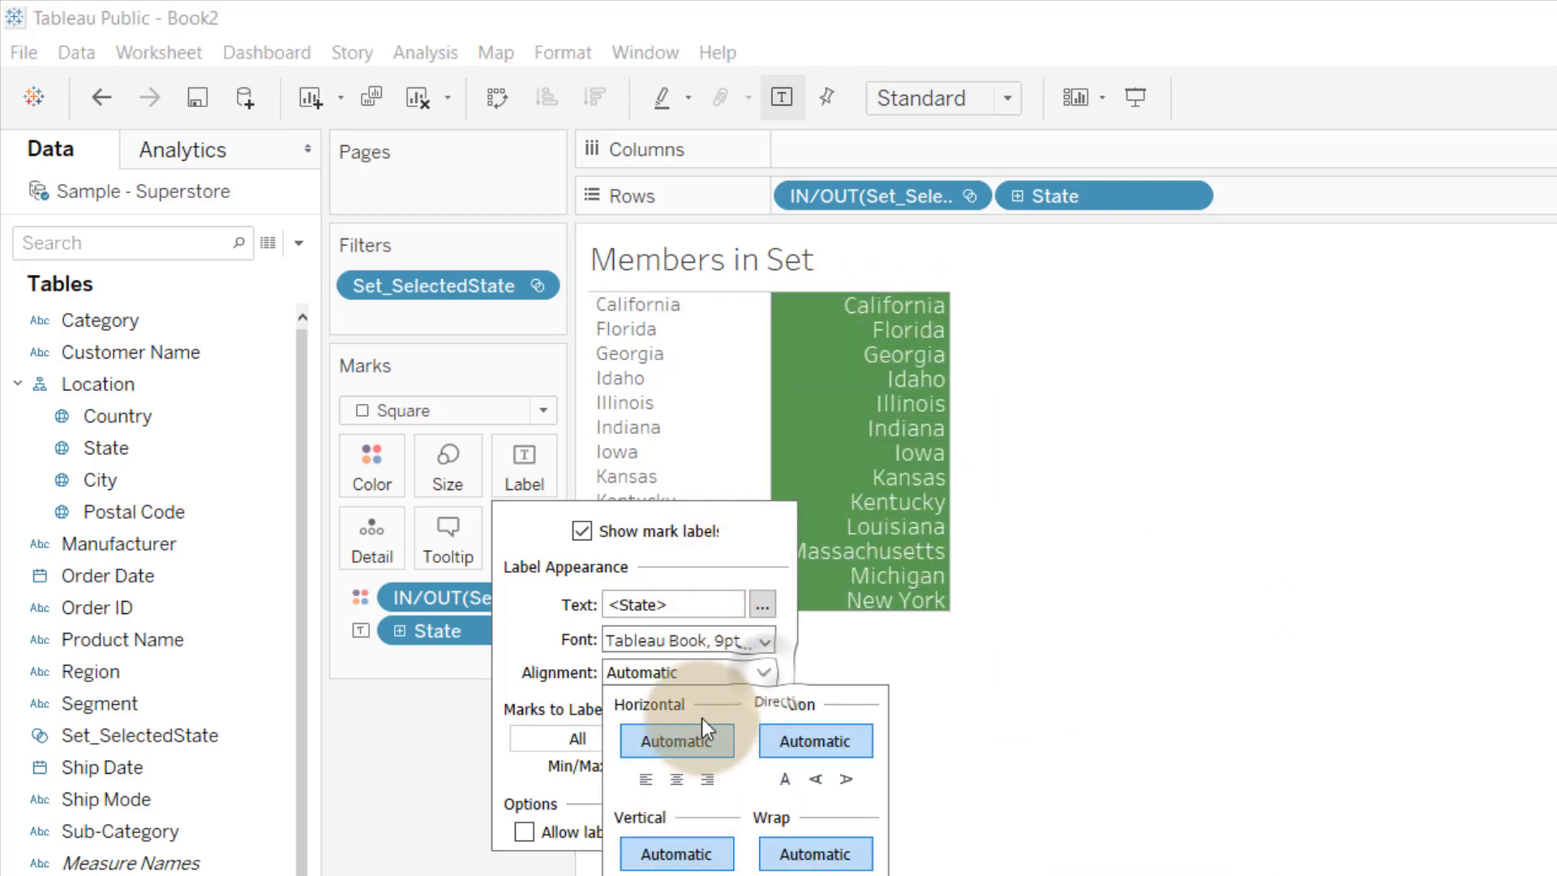
{"action": "left_click", "coordinate": [646, 779]}
{"action": "key", "text": "Escape"}
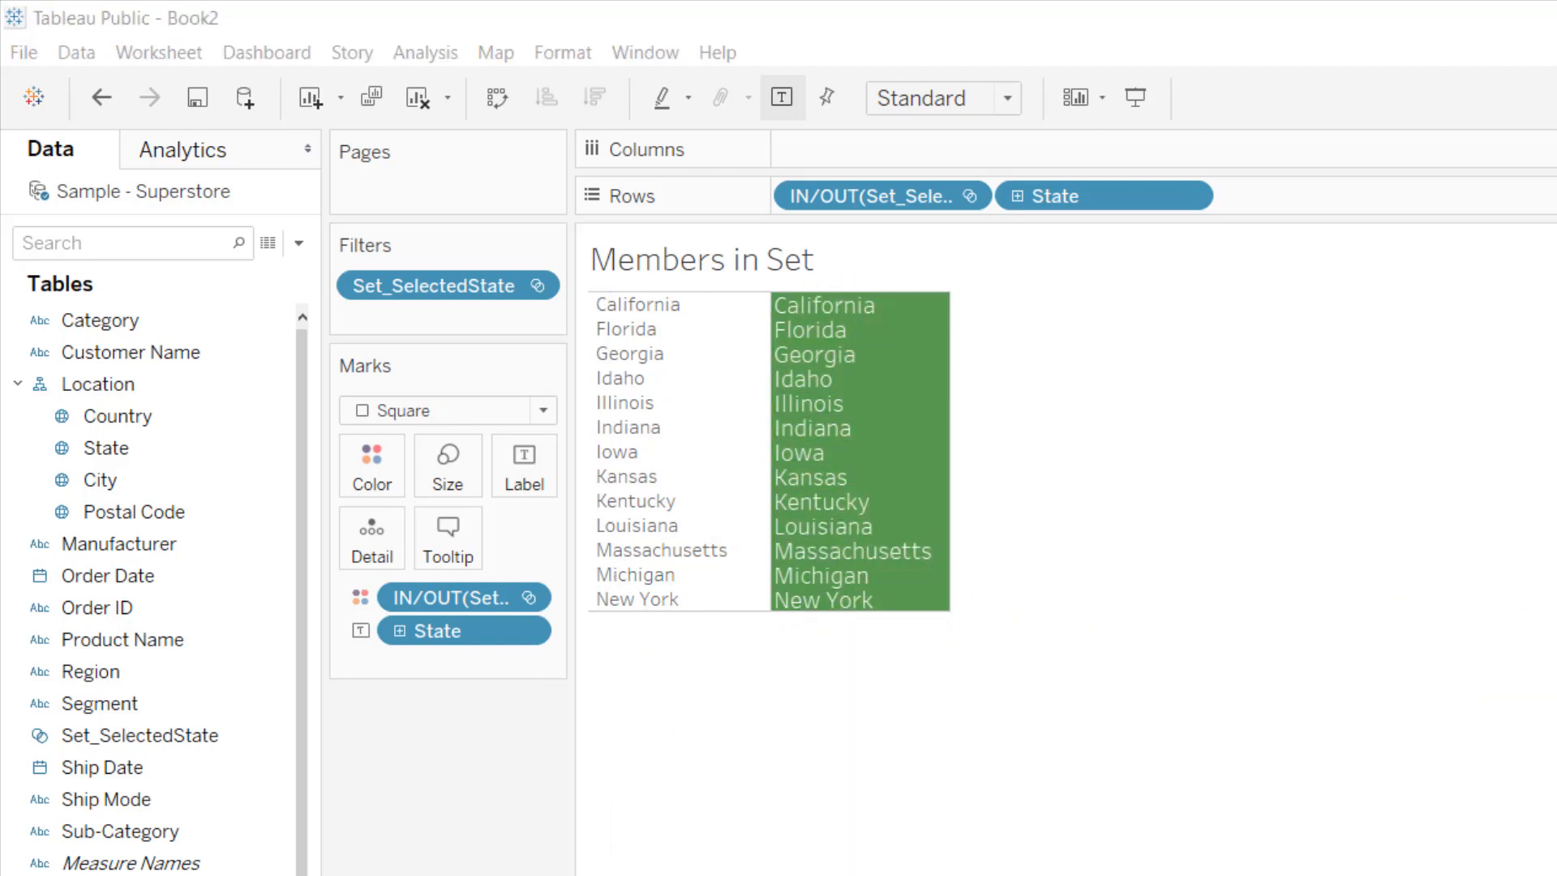
Step: Change the State label field to the calculation "X "+[State]
{"action": "left_click", "coordinate": [453, 635]}
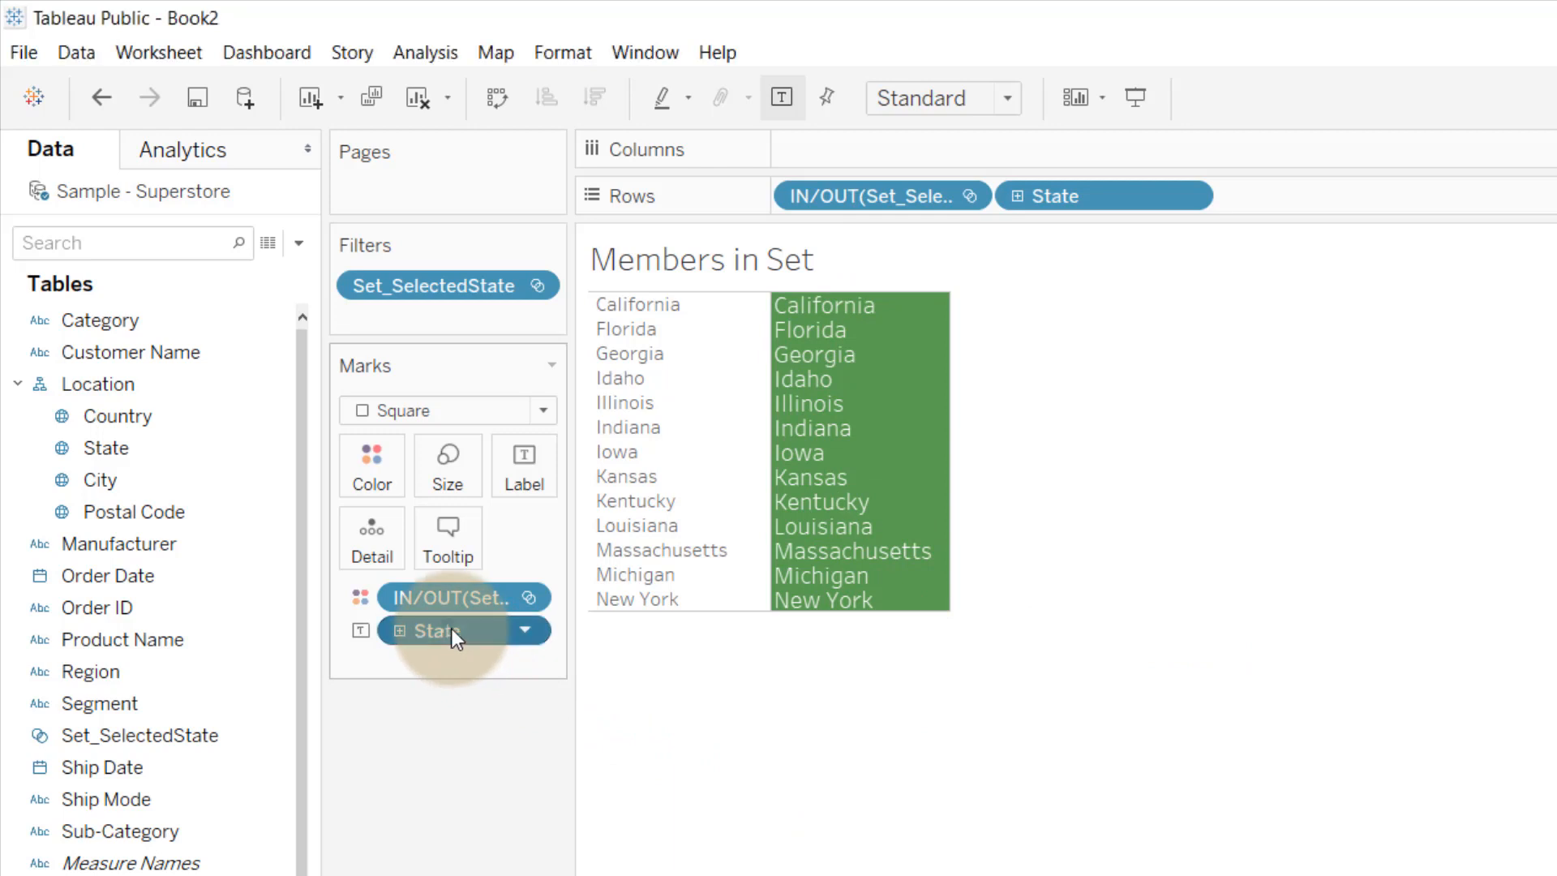
{"action": "double_click", "coordinate": [453, 635]}
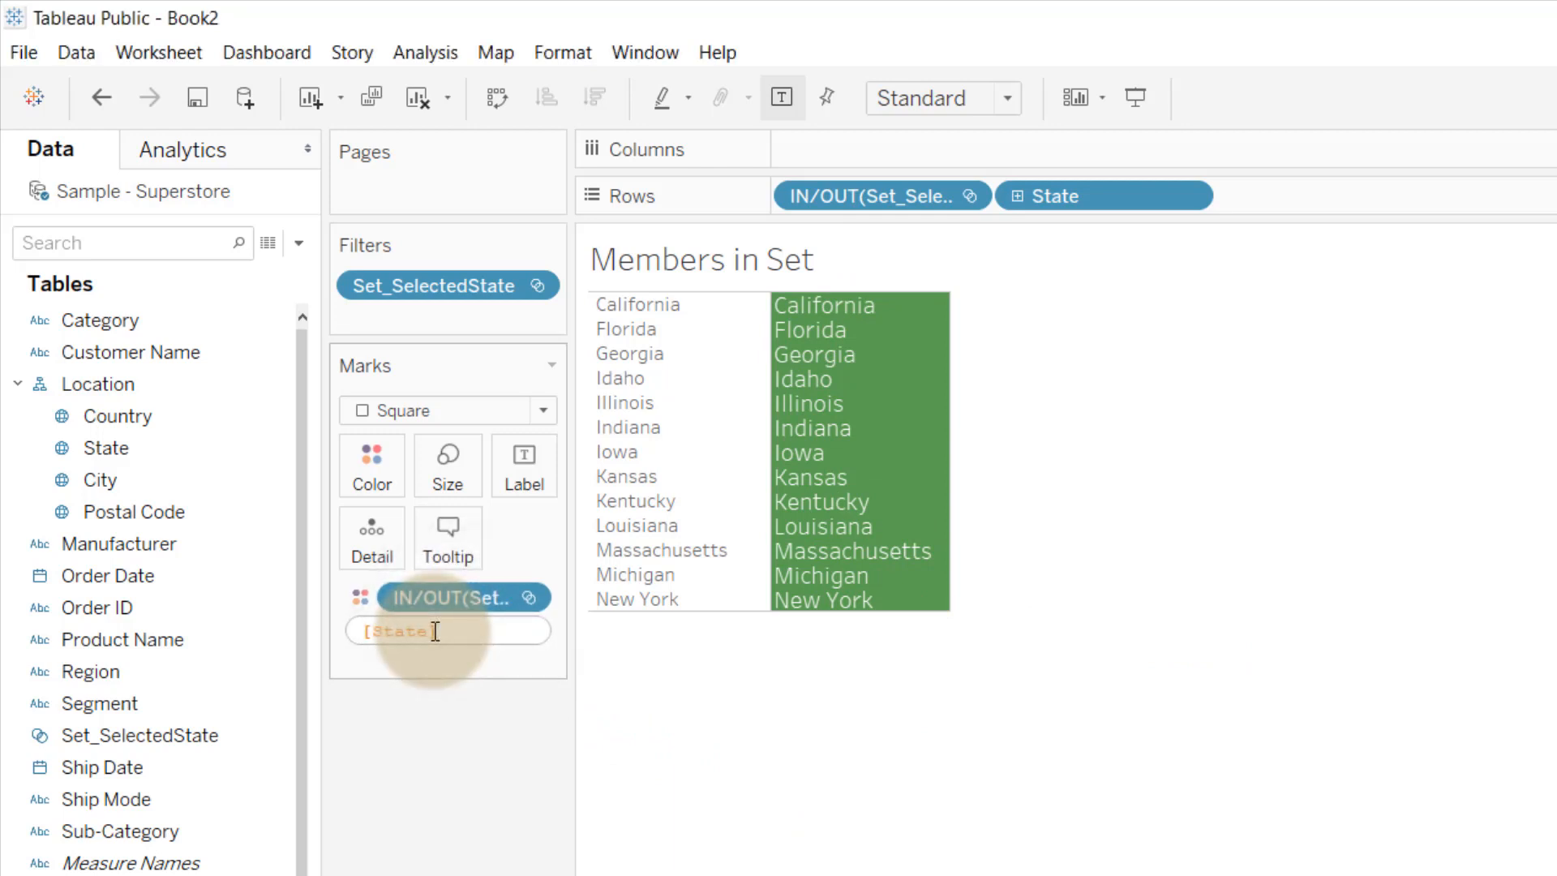
{"action": "type", "text": "\""}
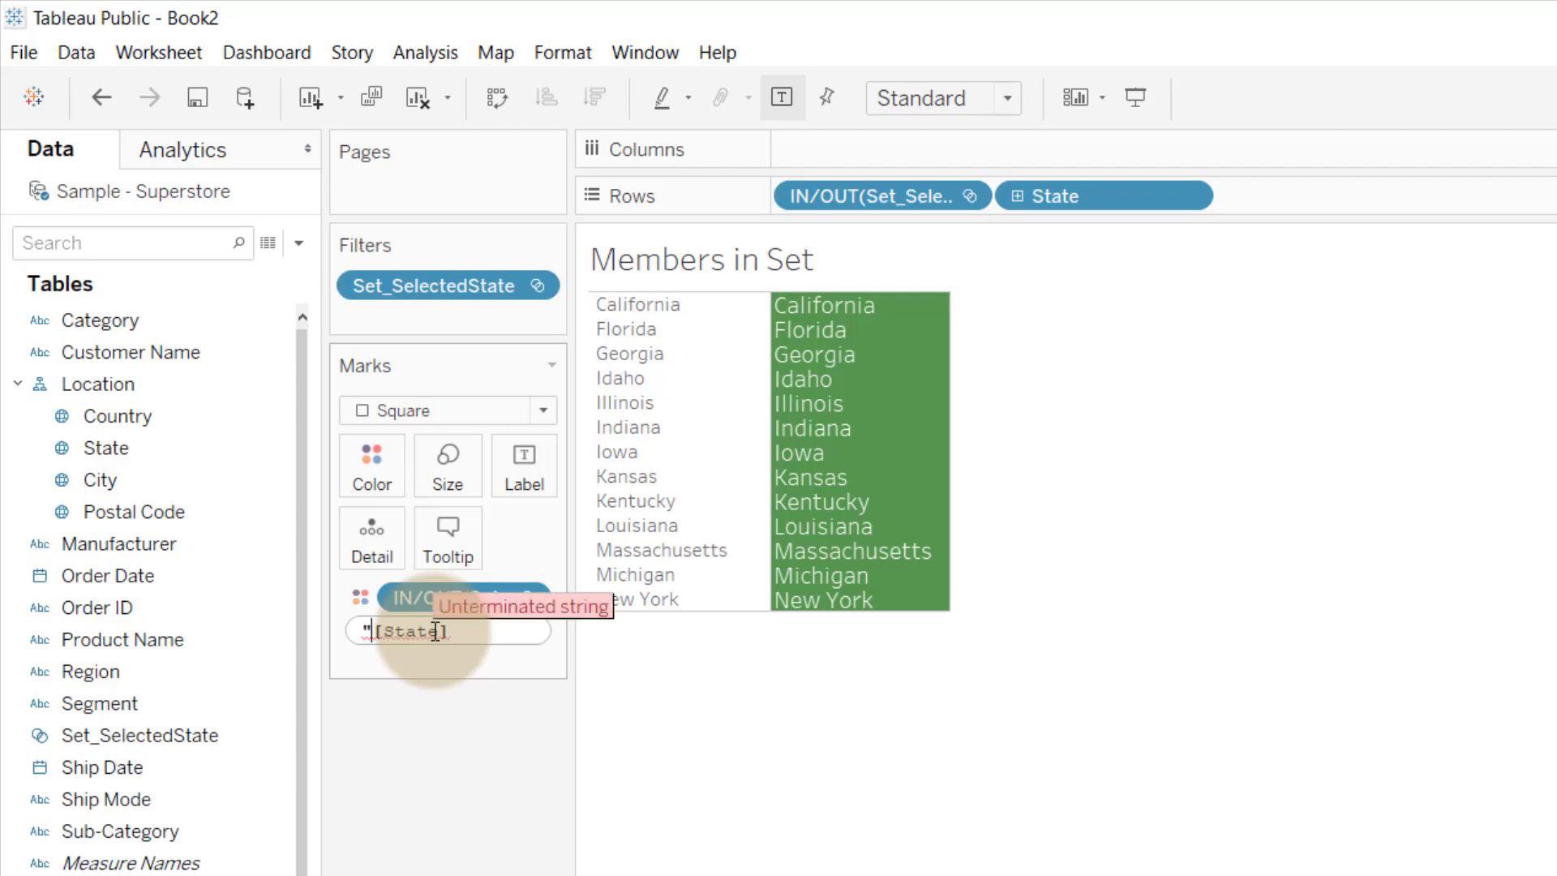
{"action": "type", "text": "X"}
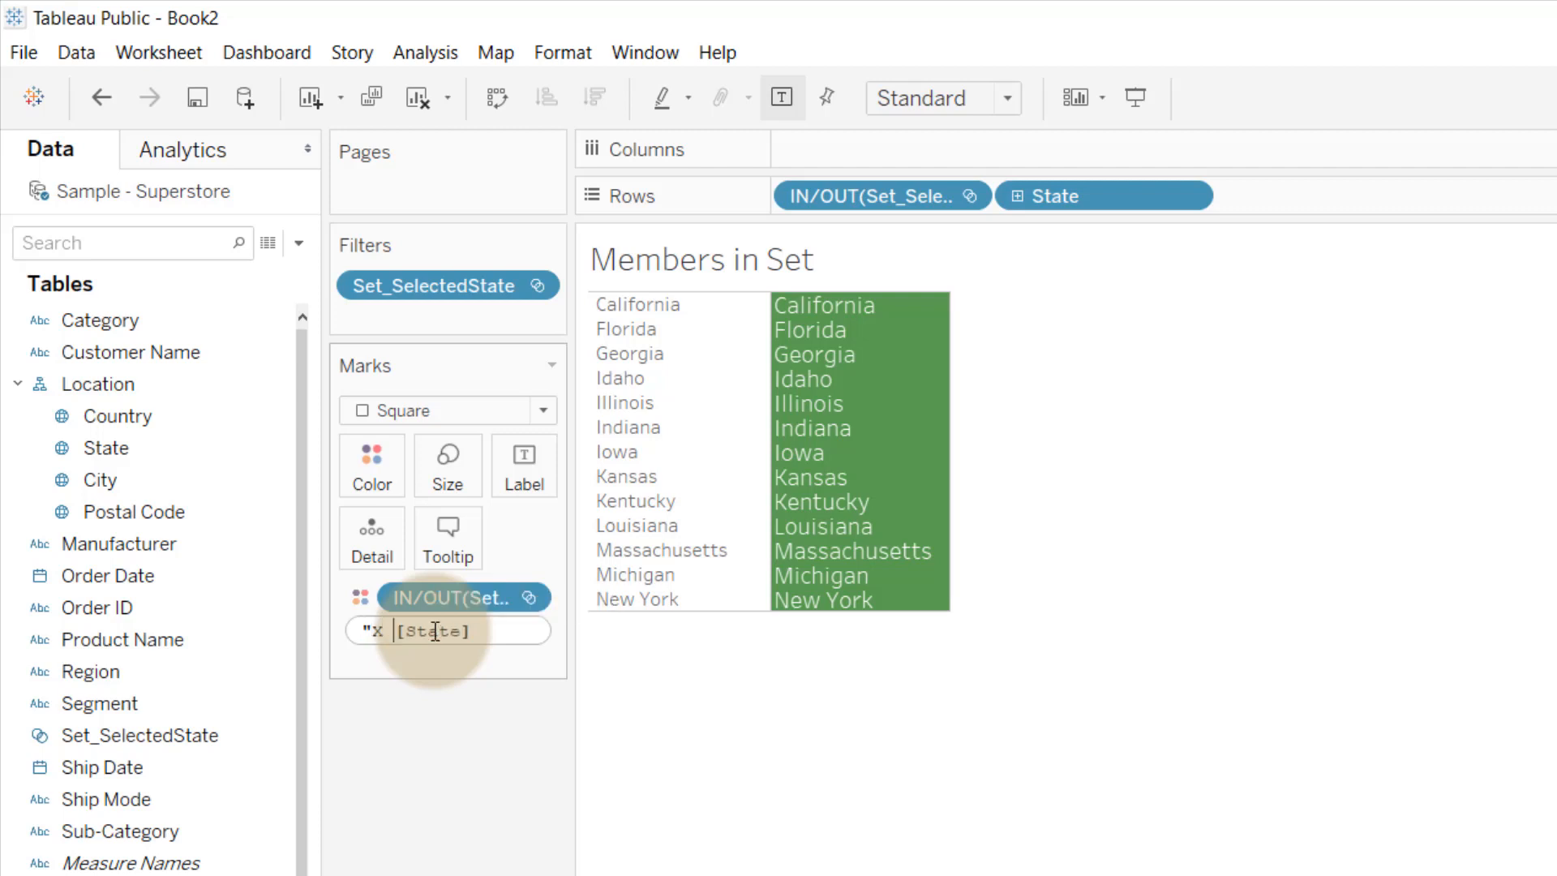
{"action": "type", "text": " \"+"}
{"action": "left_click", "coordinate": [381, 717]}
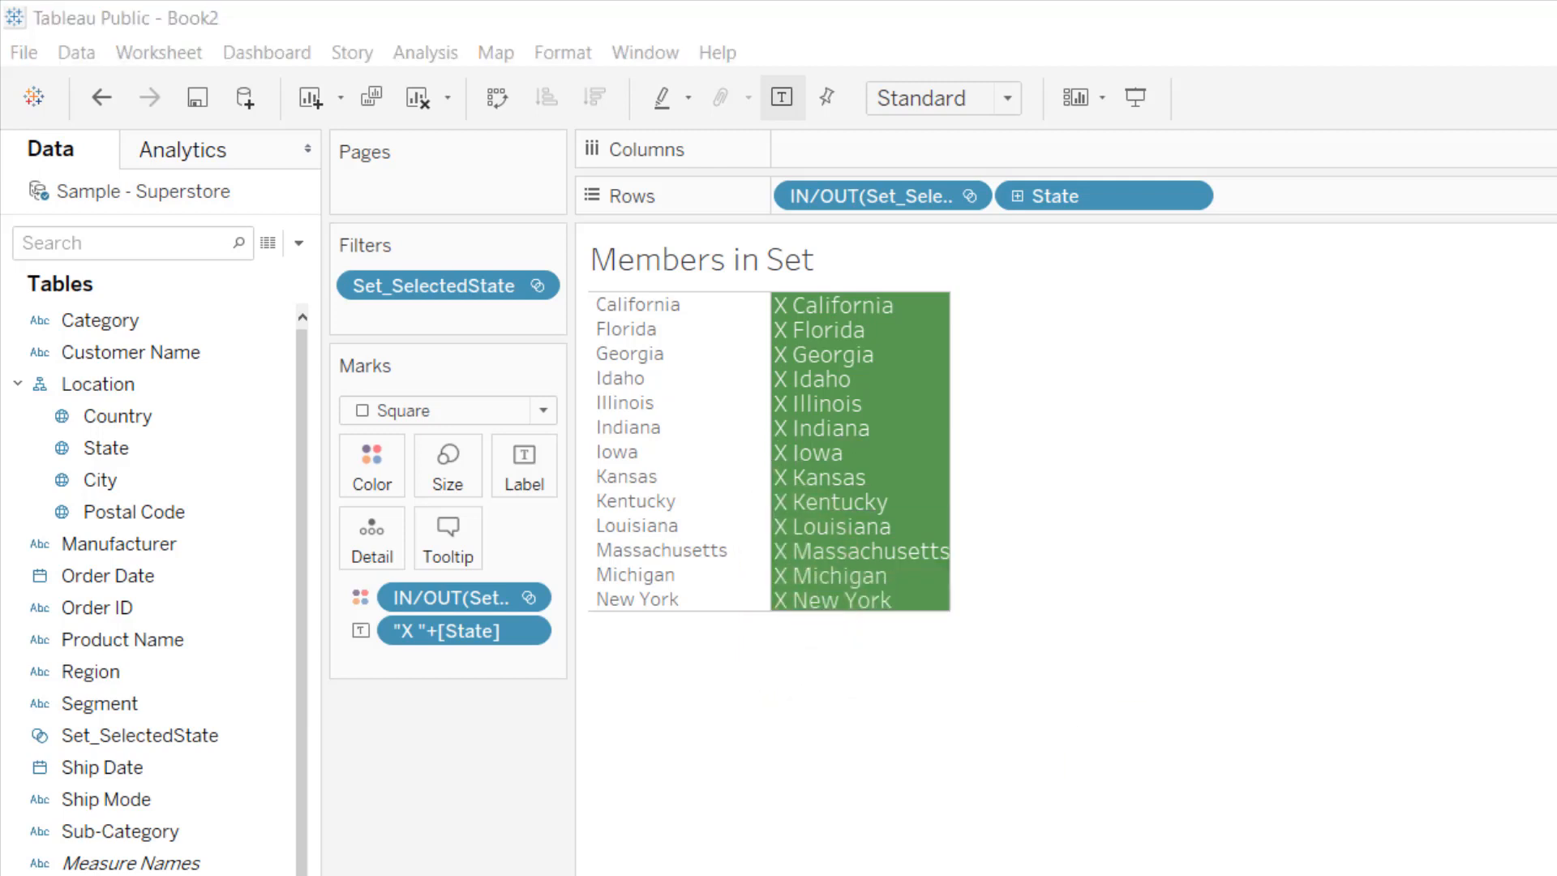
Step: Add an empty-string calculation "" to Rows after State
{"action": "right_click", "coordinate": [657, 376]}
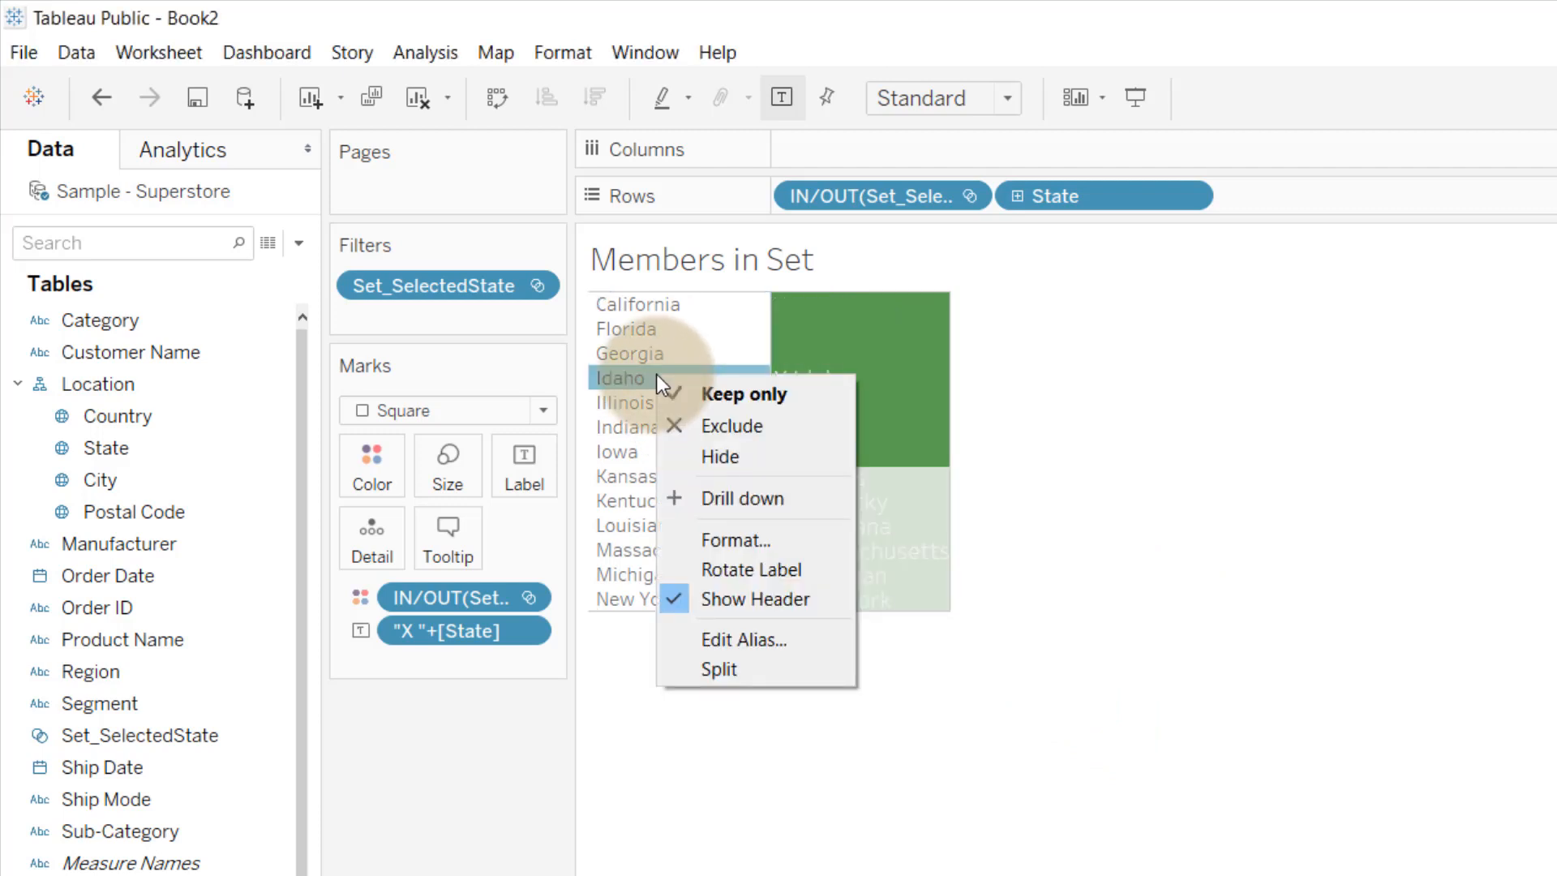
{"action": "left_click", "coordinate": [661, 861]}
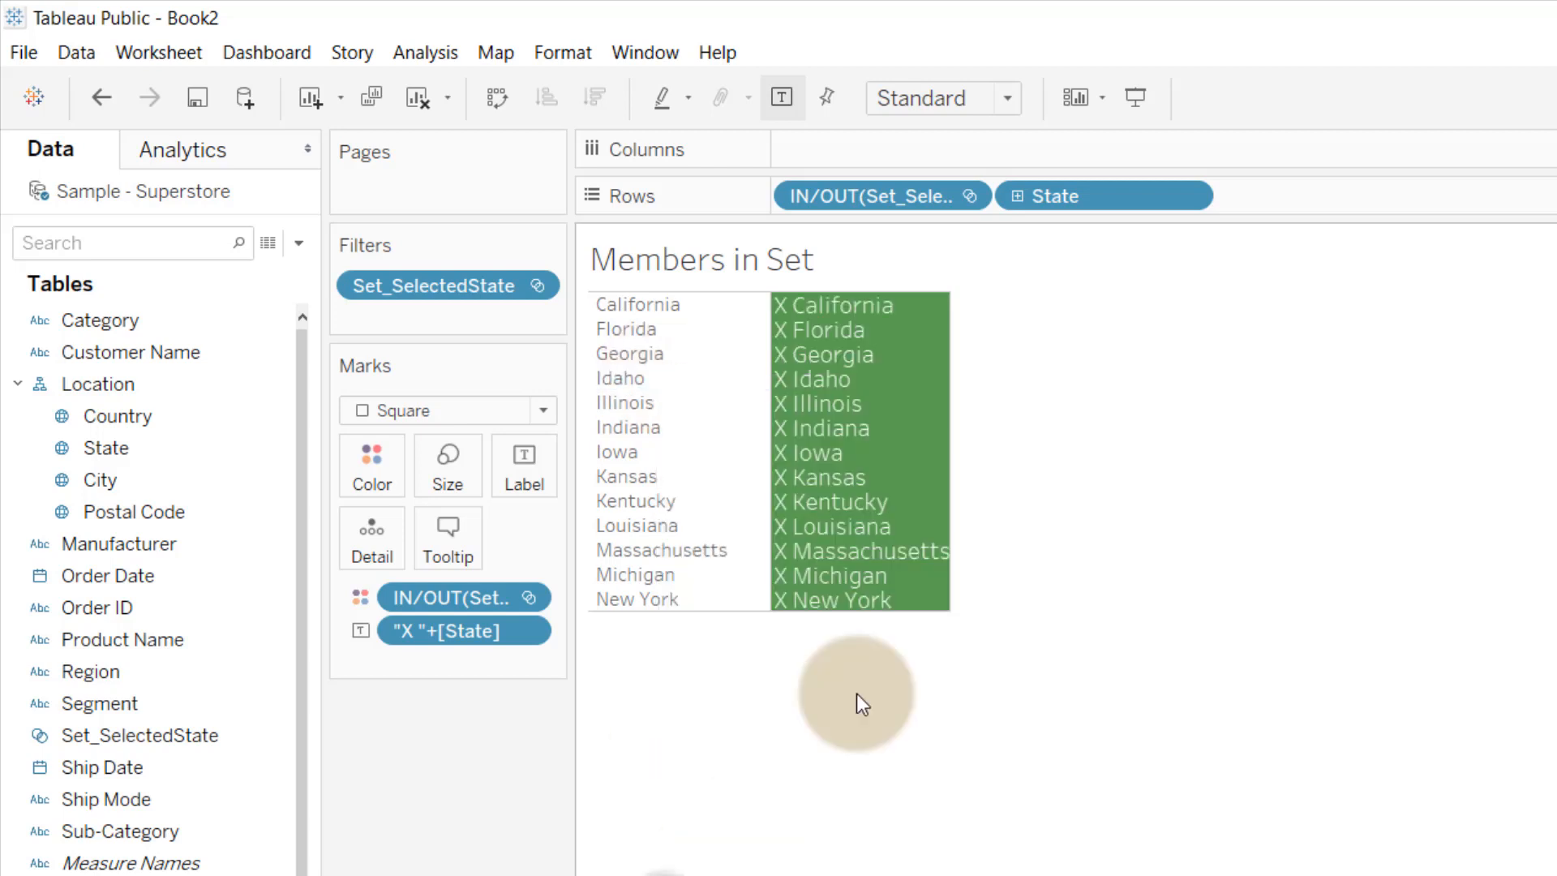
{"action": "double_click", "coordinate": [1279, 209]}
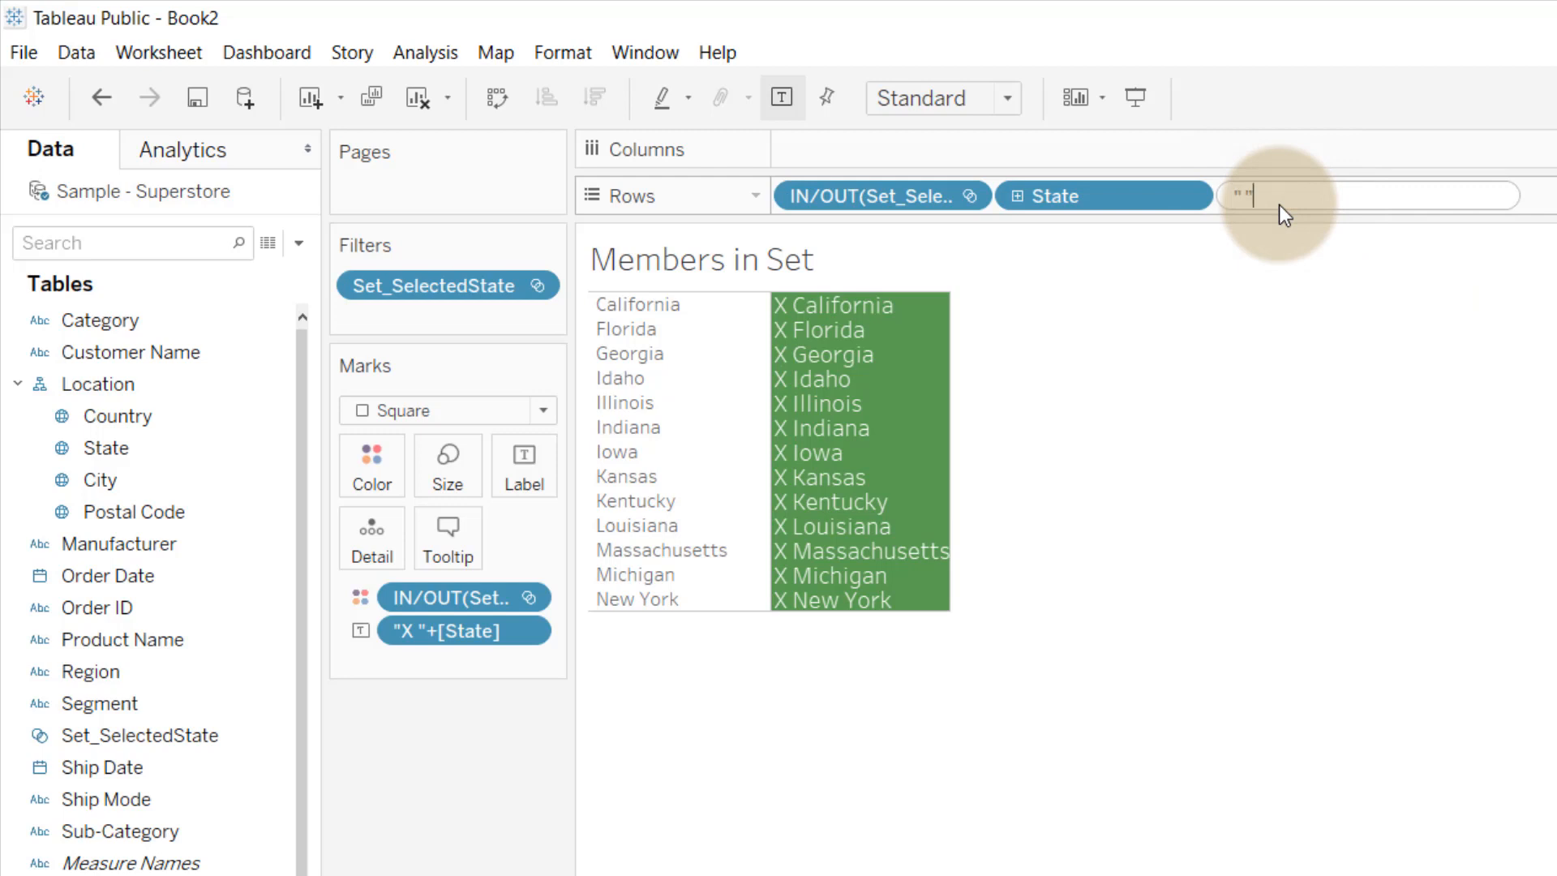
{"action": "left_click", "coordinate": [1125, 811]}
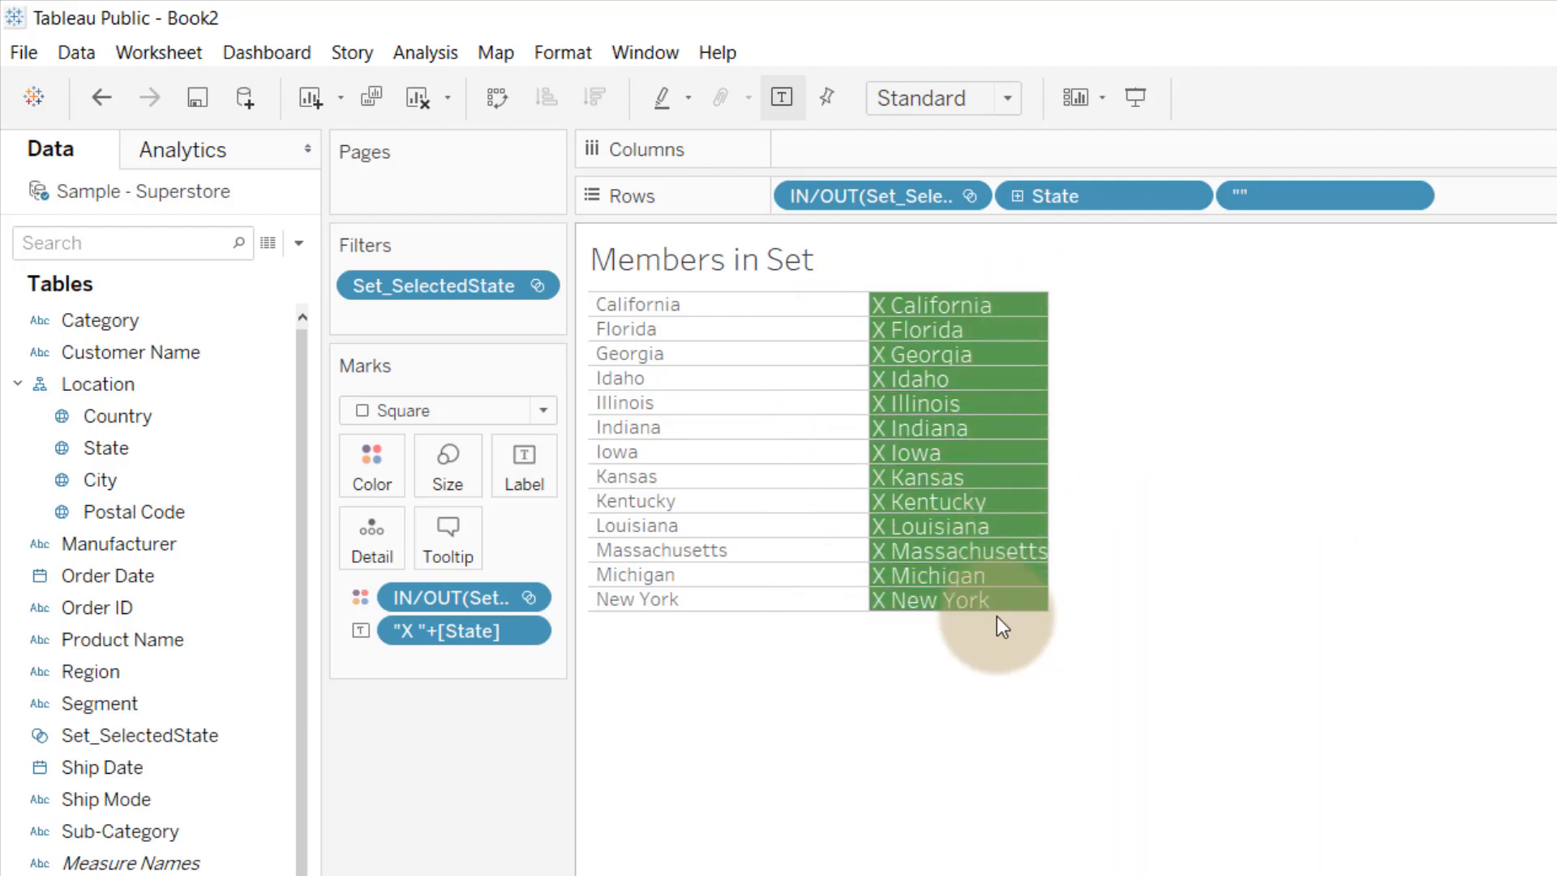
Step: Hide the State header and the blank "" header so only the green labeled cells are displayed
{"action": "left_click", "coordinate": [631, 378]}
{"action": "right_click", "coordinate": [631, 378]}
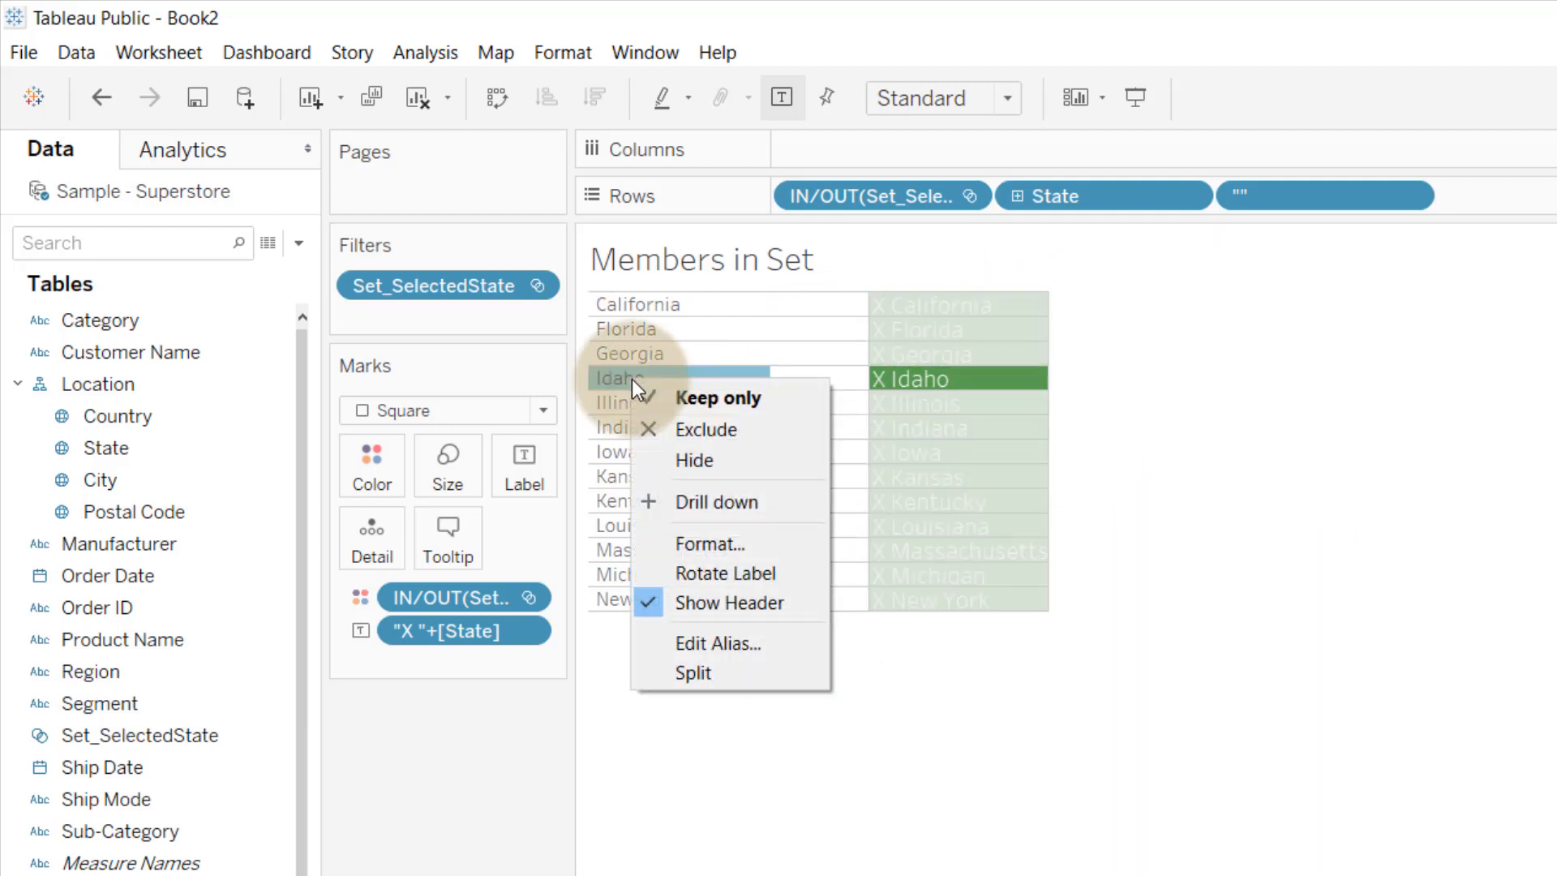
{"action": "left_click", "coordinate": [690, 605]}
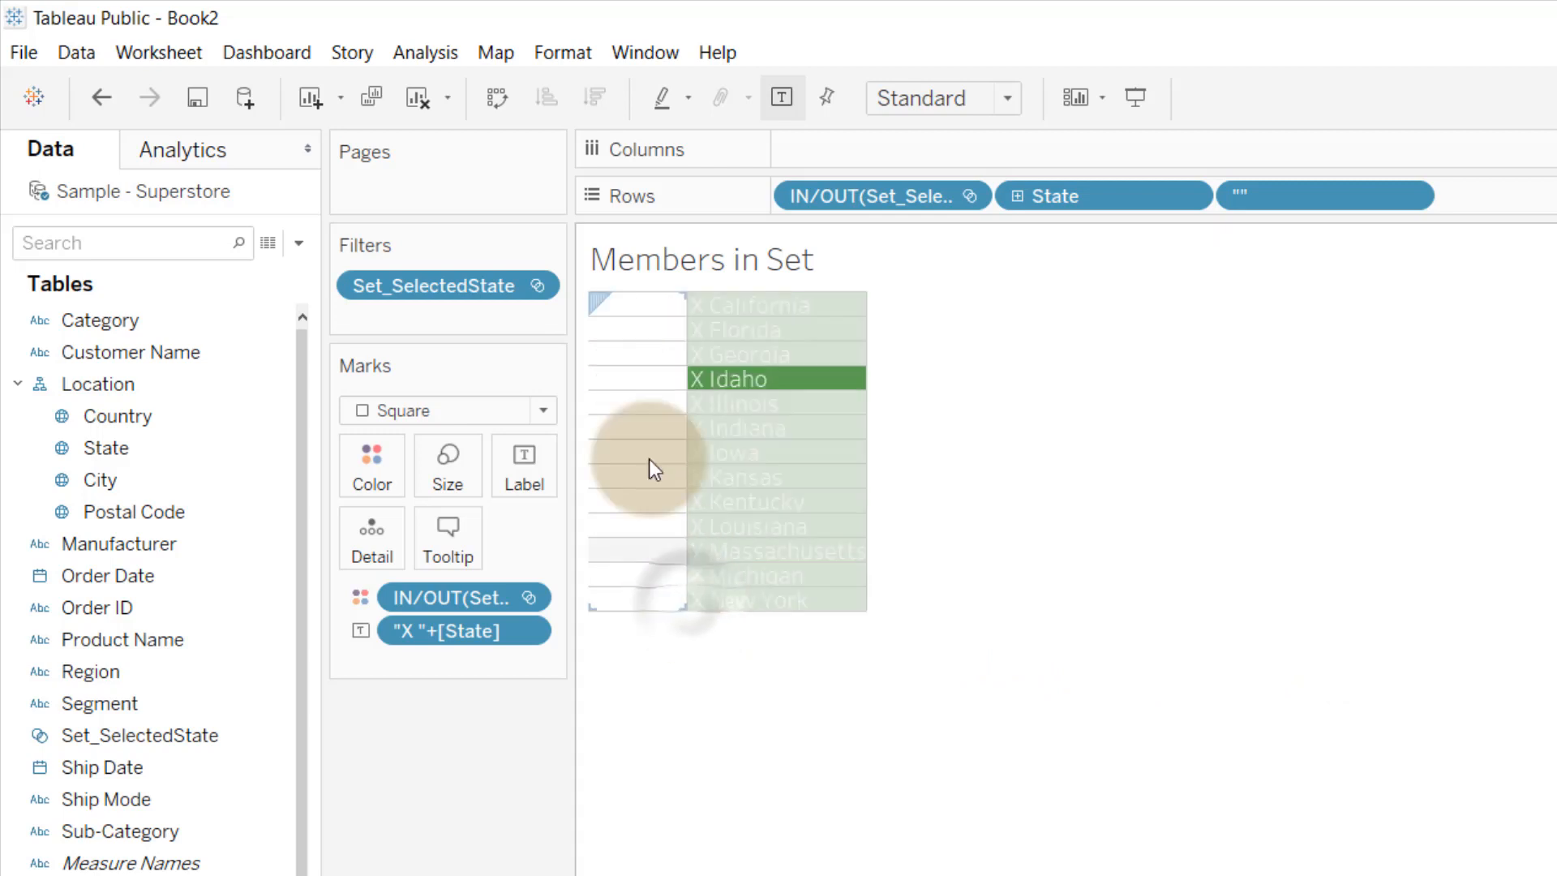
{"action": "right_click", "coordinate": [619, 381]}
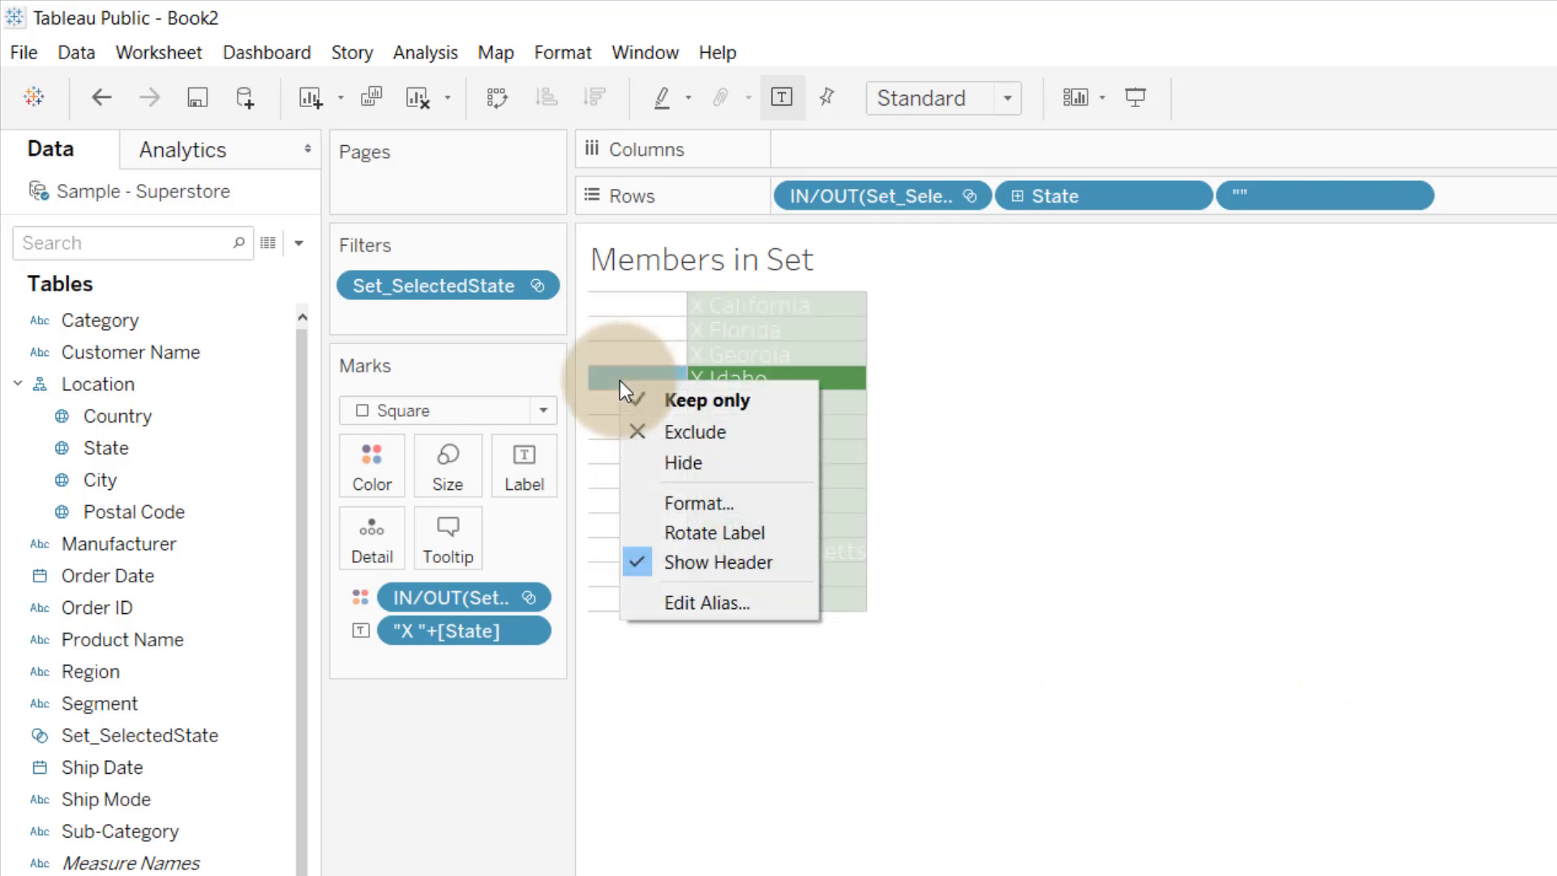
{"action": "left_click", "coordinate": [686, 564]}
{"action": "left_click", "coordinate": [795, 828]}
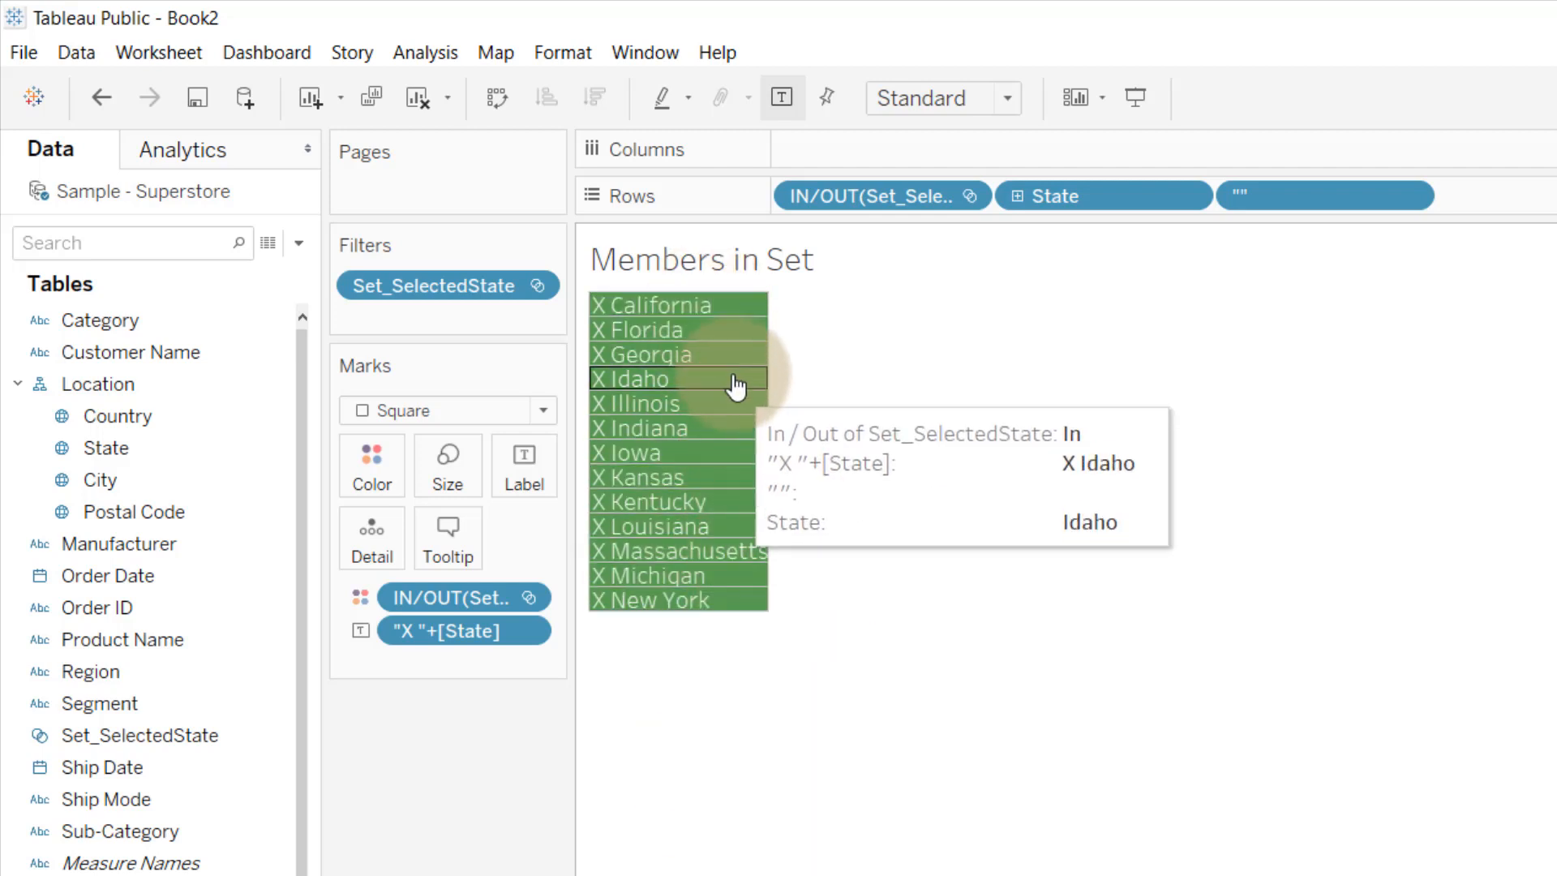
Step: Make the "X "+[State] label text bold
{"action": "left_click", "coordinate": [535, 474]}
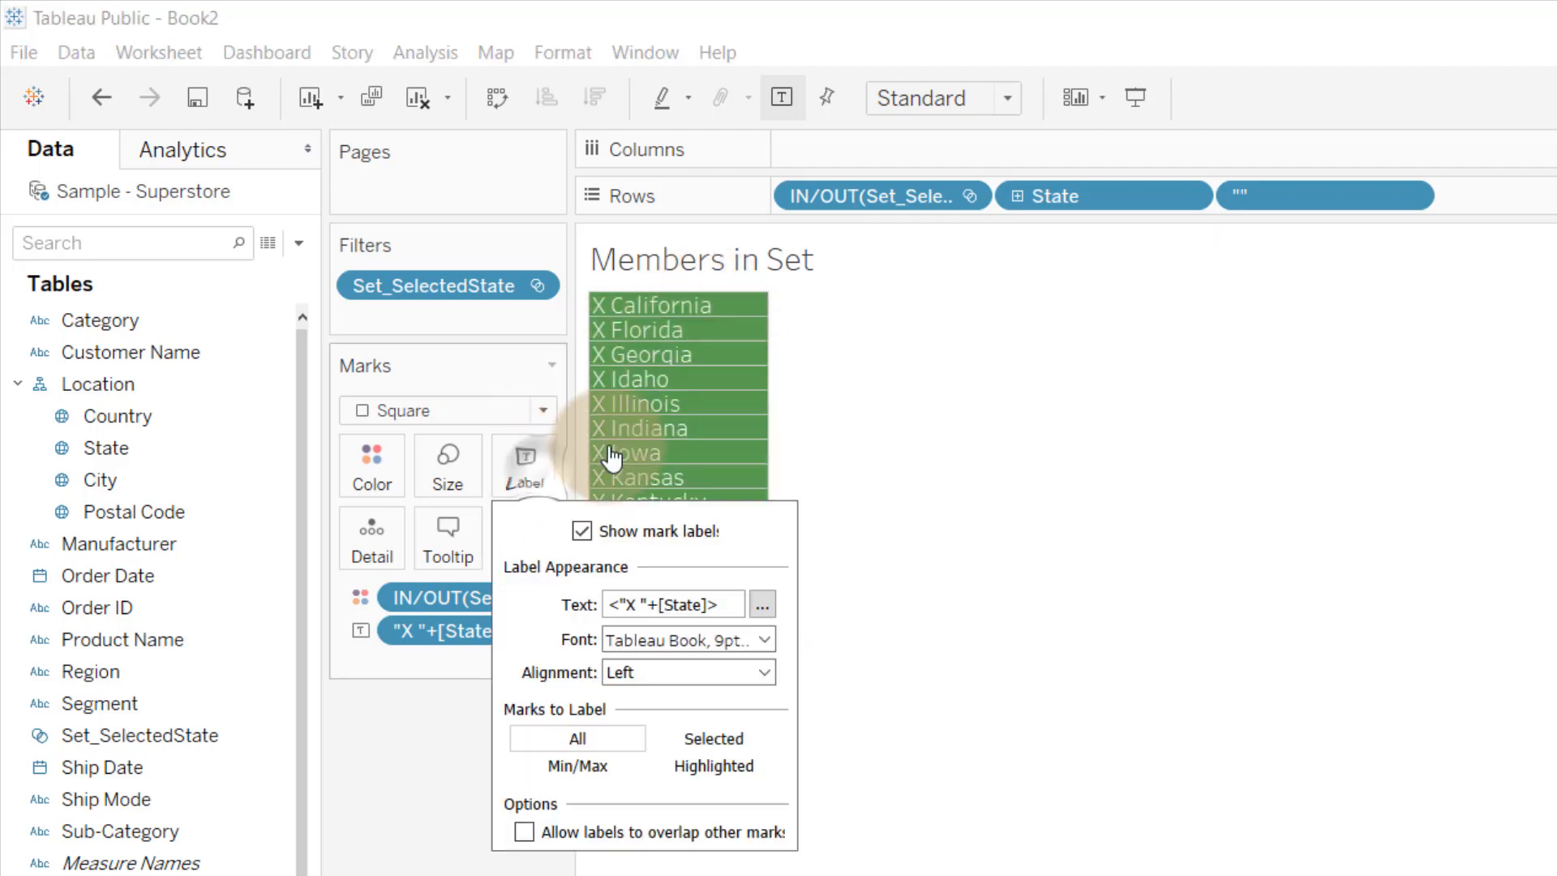
{"action": "left_click", "coordinate": [762, 607]}
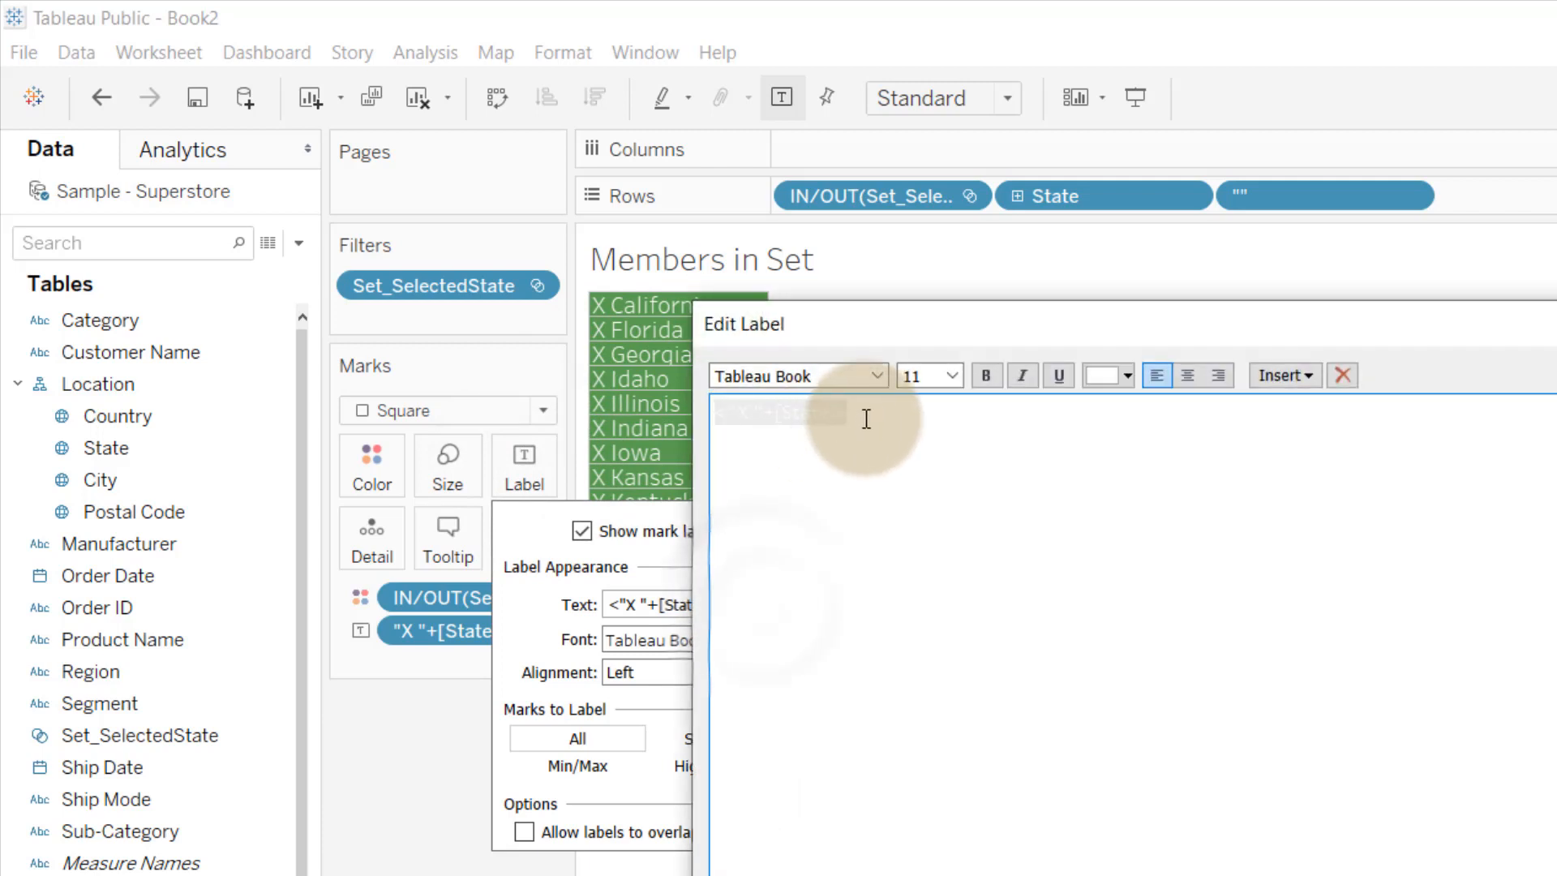
{"action": "left_click", "coordinate": [986, 375]}
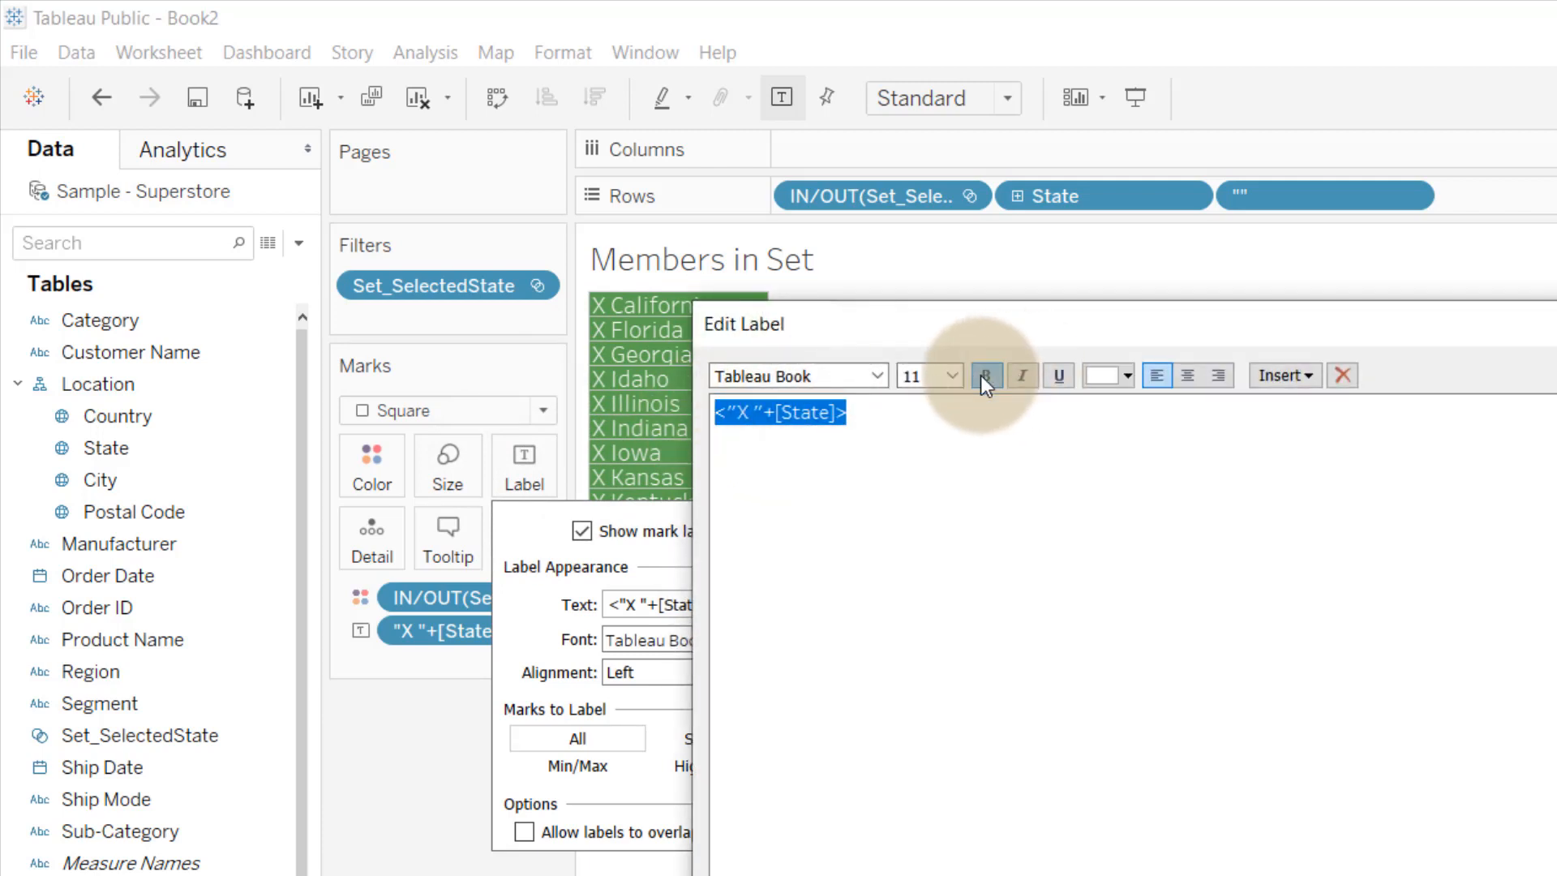
{"action": "left_click", "coordinate": [1541, 868]}
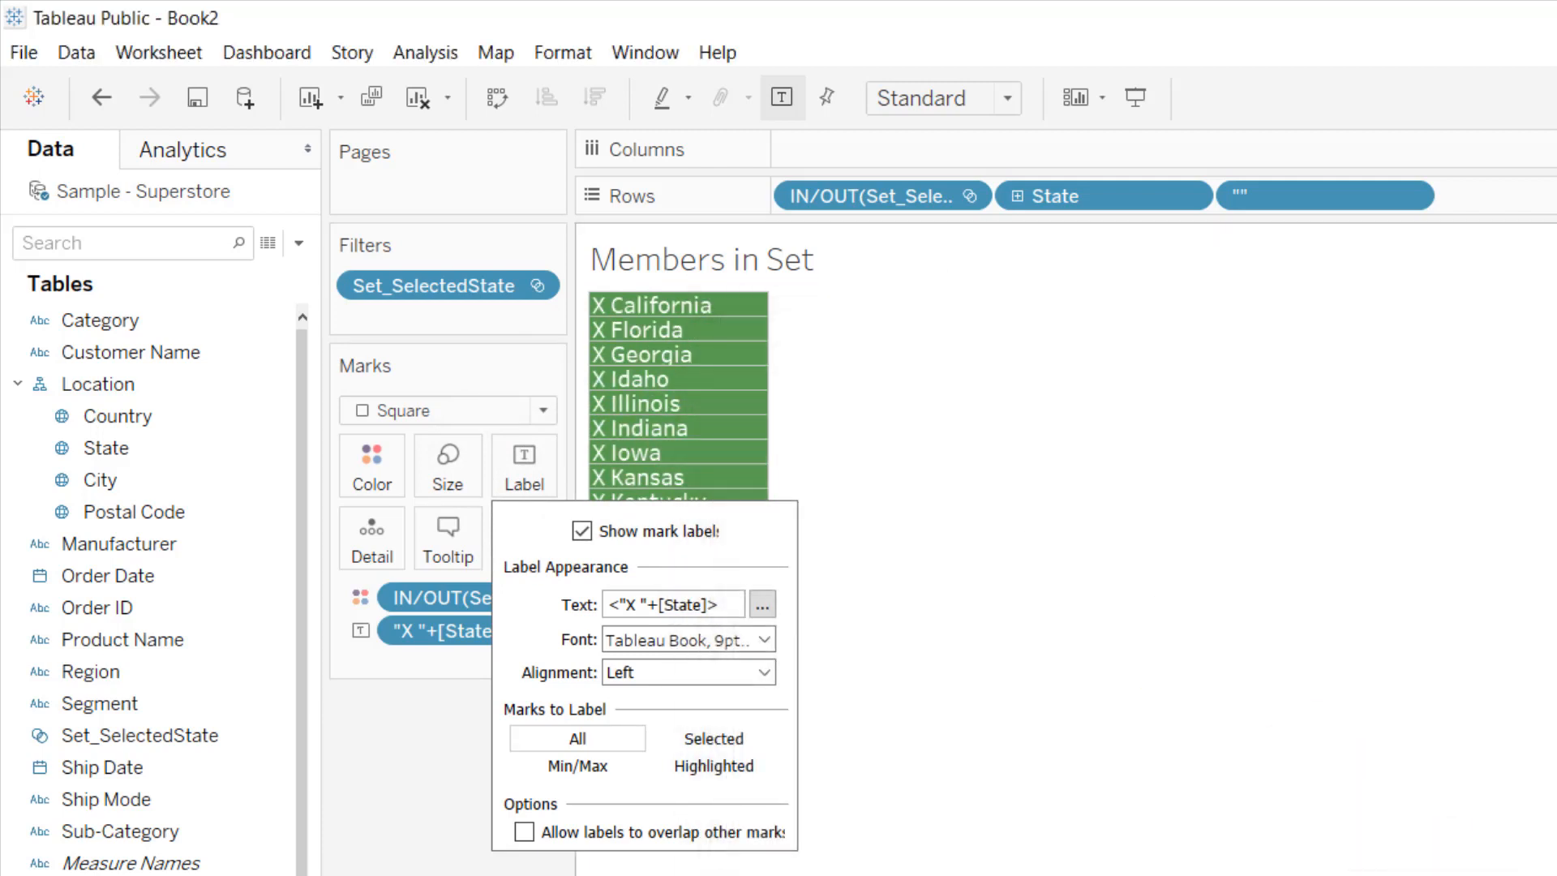
{"action": "left_click", "coordinate": [1541, 811]}
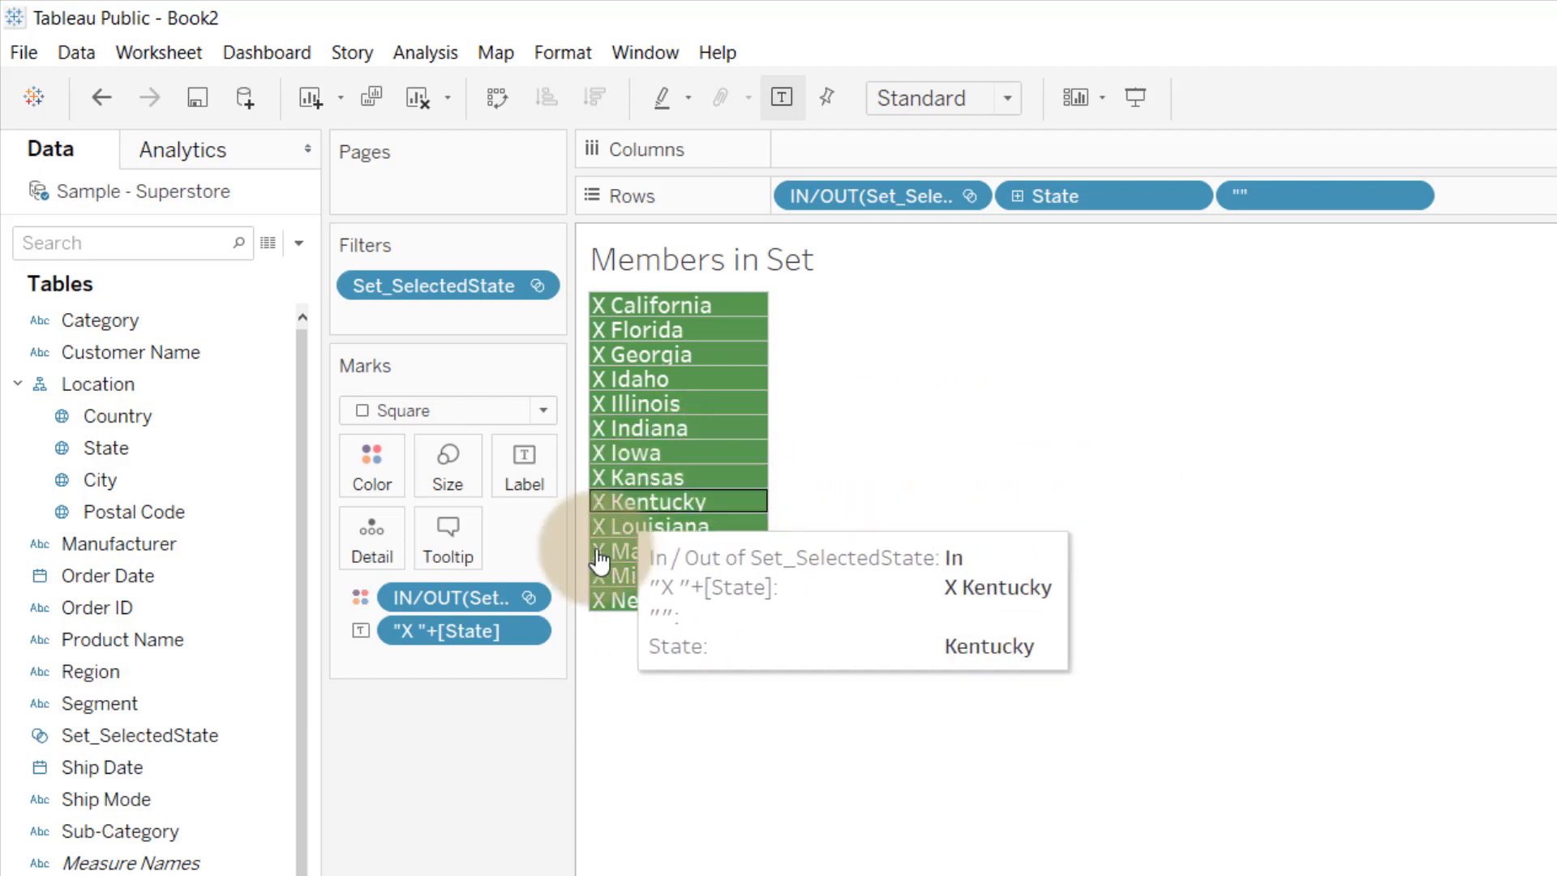
Step: Replace the entire default tooltip content of the Members in Set marks with the text "CLICK TO REMOVE"
{"action": "left_click", "coordinate": [447, 535]}
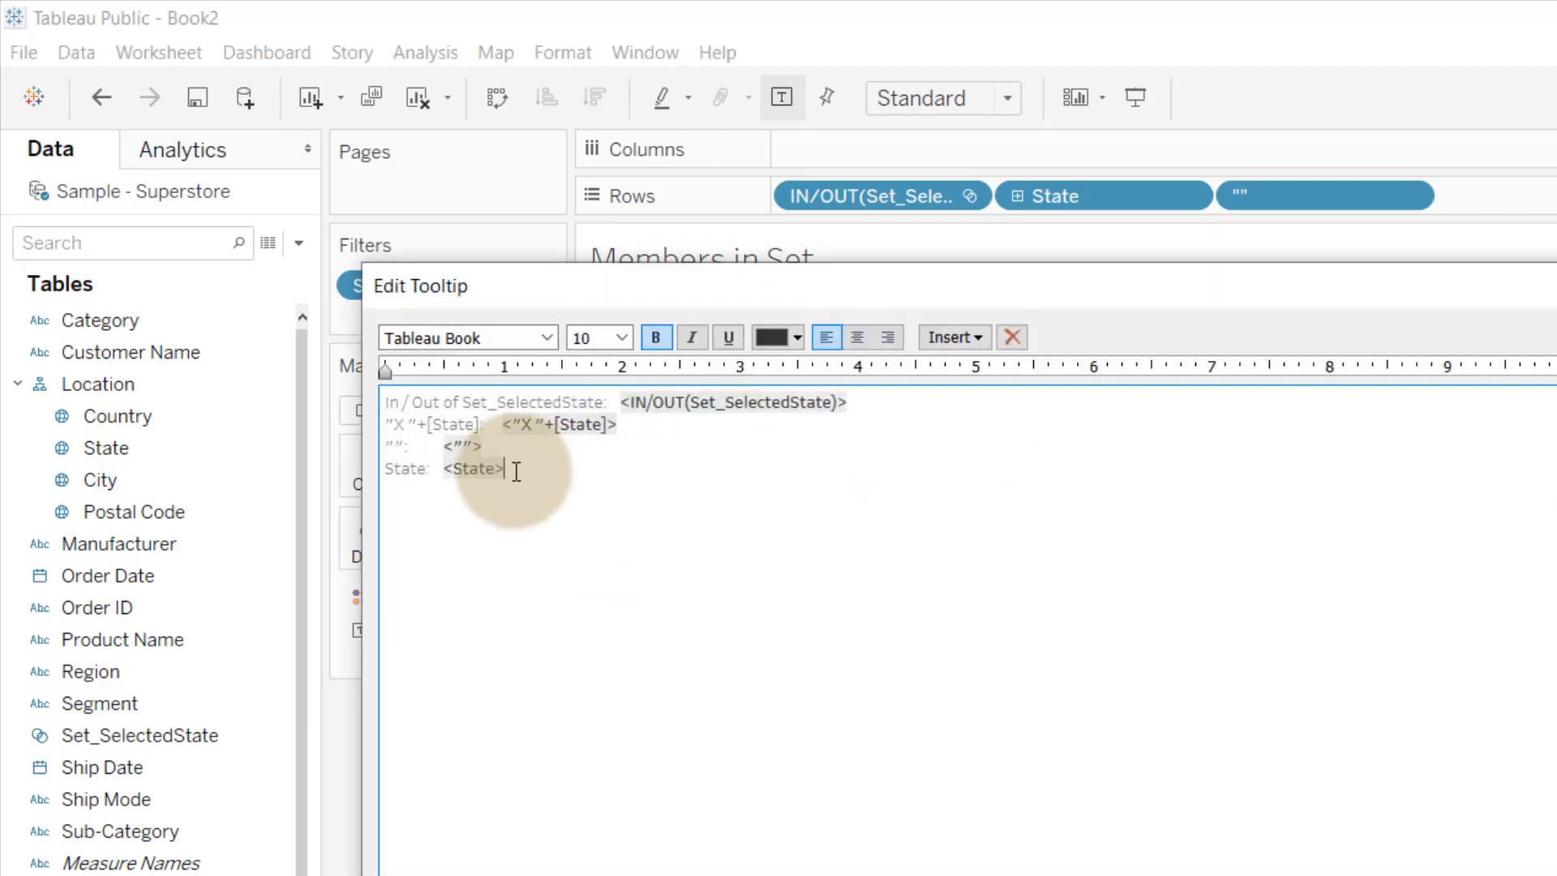
{"action": "left_click_drag", "start_coordinate": [515, 469], "coordinate": [339, 385]}
{"action": "key", "text": "Delete"}
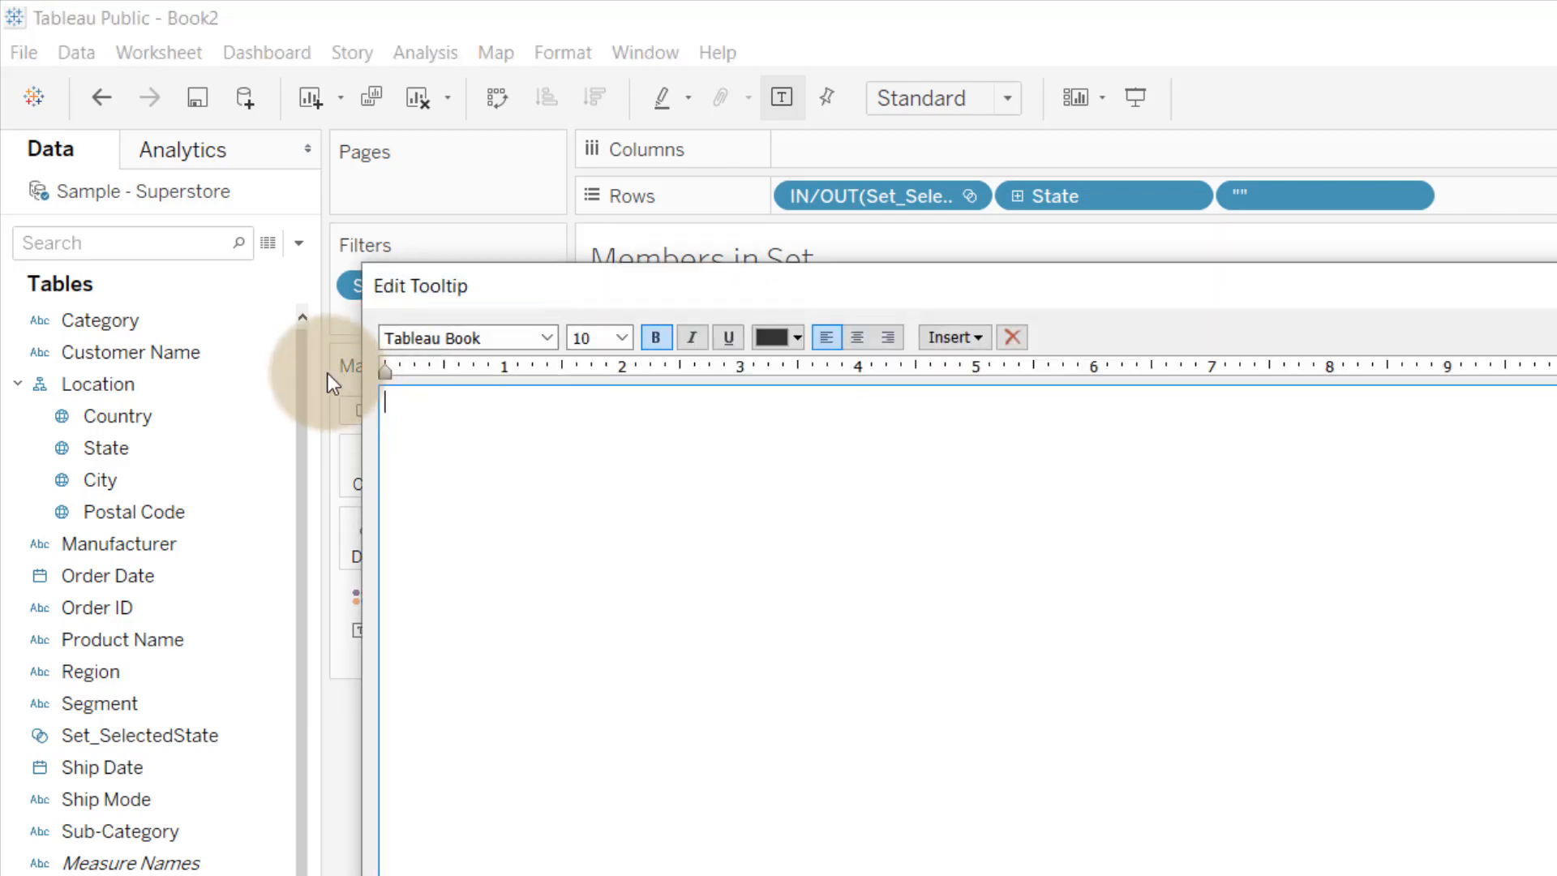
{"action": "type", "text": "CLICK TO REMOVE"}
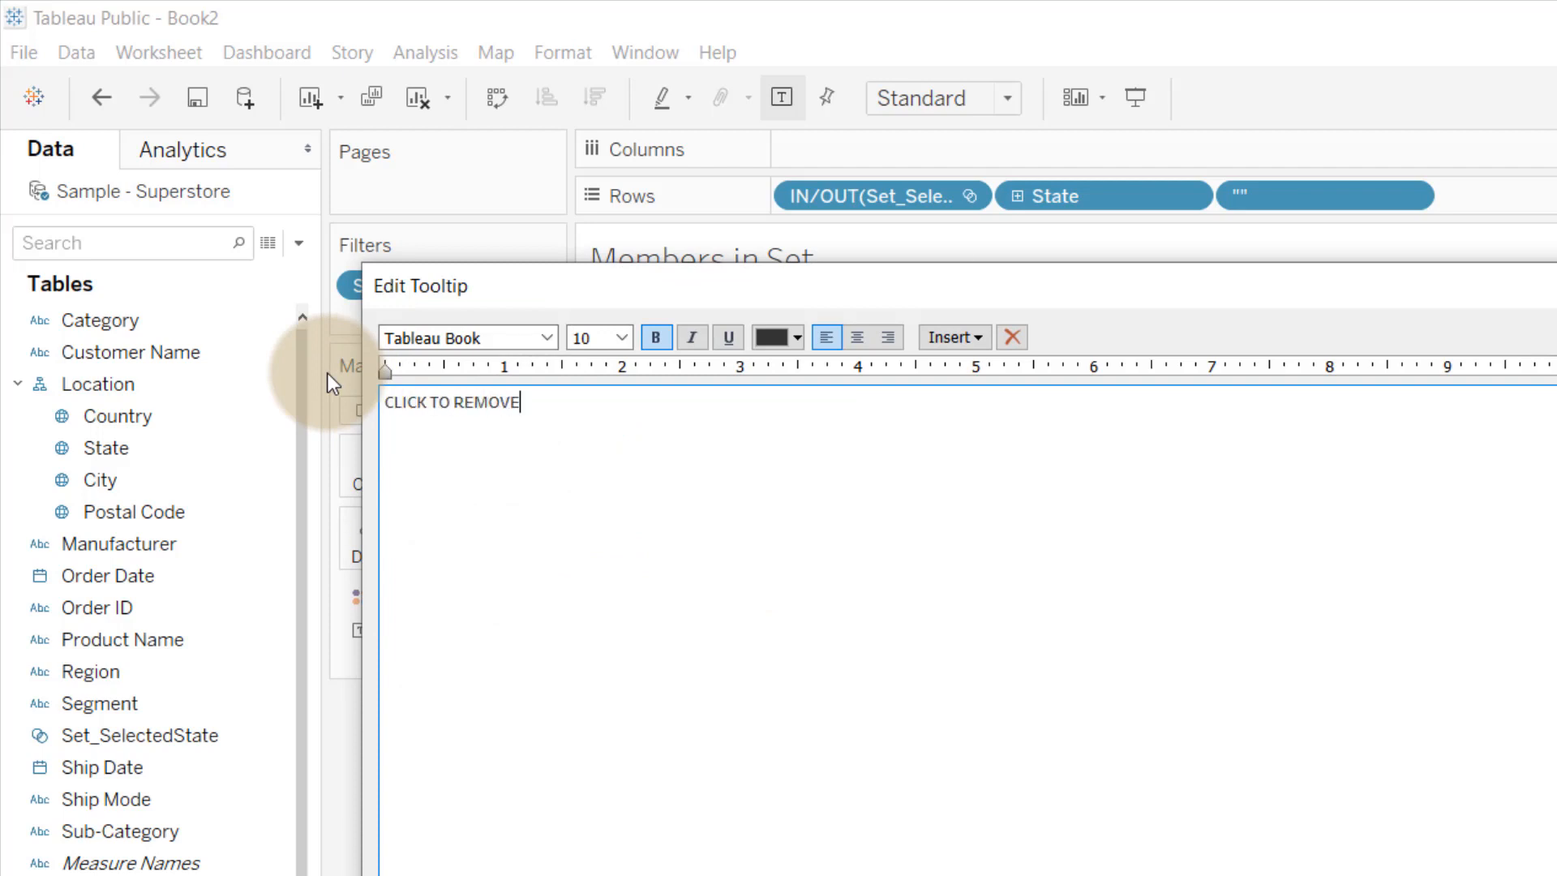
Step: Format the "CLICK TO REMOVE" tooltip text as 12-point bold green, apply it, and check the tooltip on the state cells
{"action": "left_click_drag", "start_coordinate": [591, 399], "coordinate": [348, 392]}
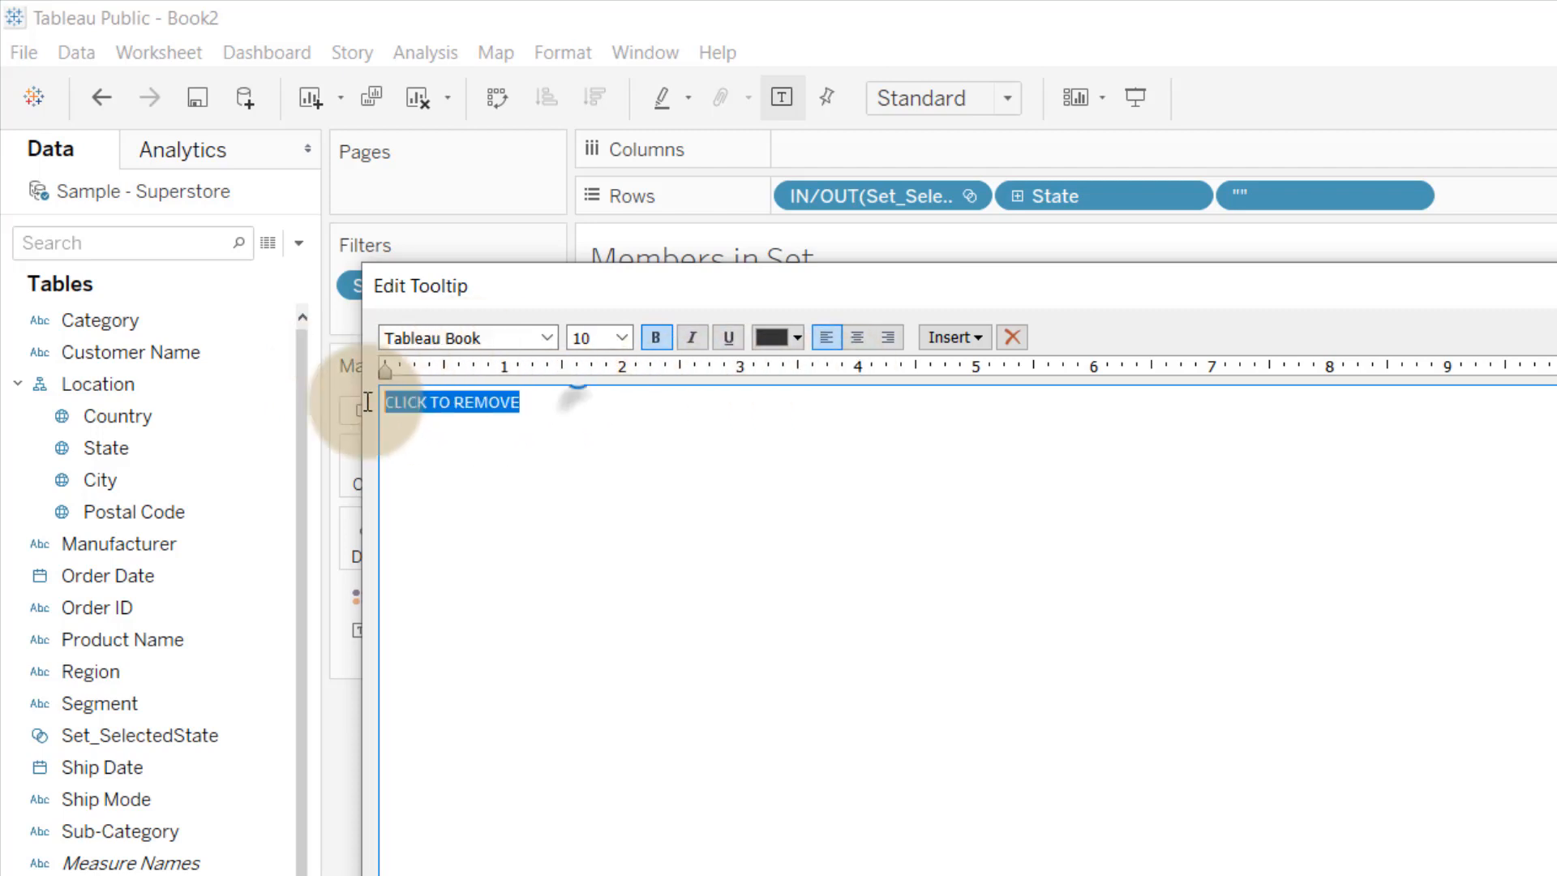
{"action": "left_click", "coordinate": [621, 338]}
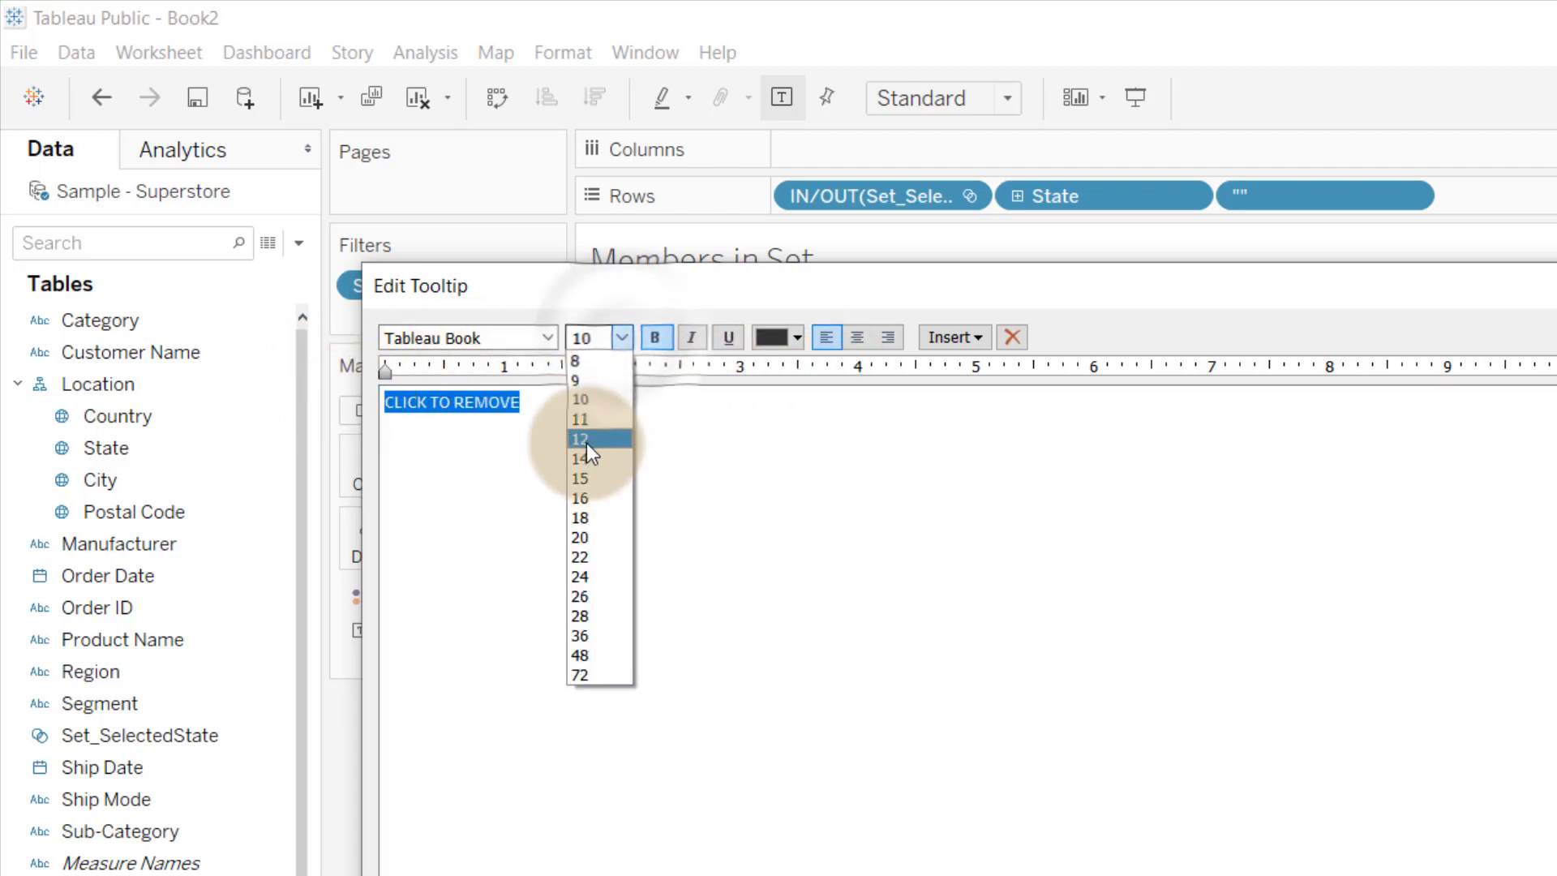
{"action": "left_click", "coordinate": [586, 442]}
{"action": "left_click", "coordinate": [655, 337]}
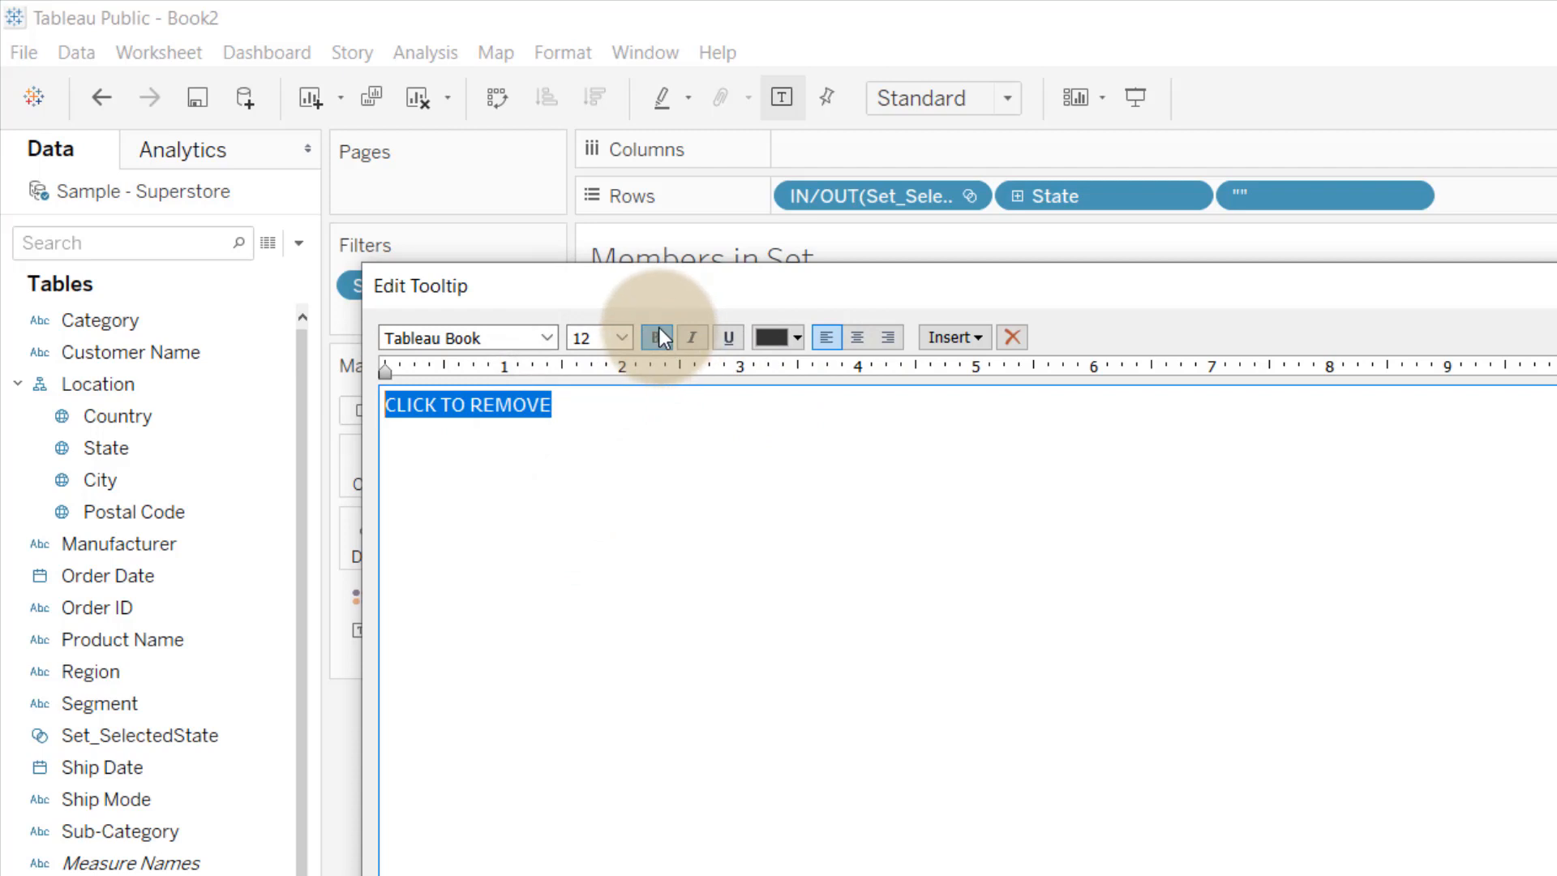
{"action": "left_click", "coordinate": [794, 338]}
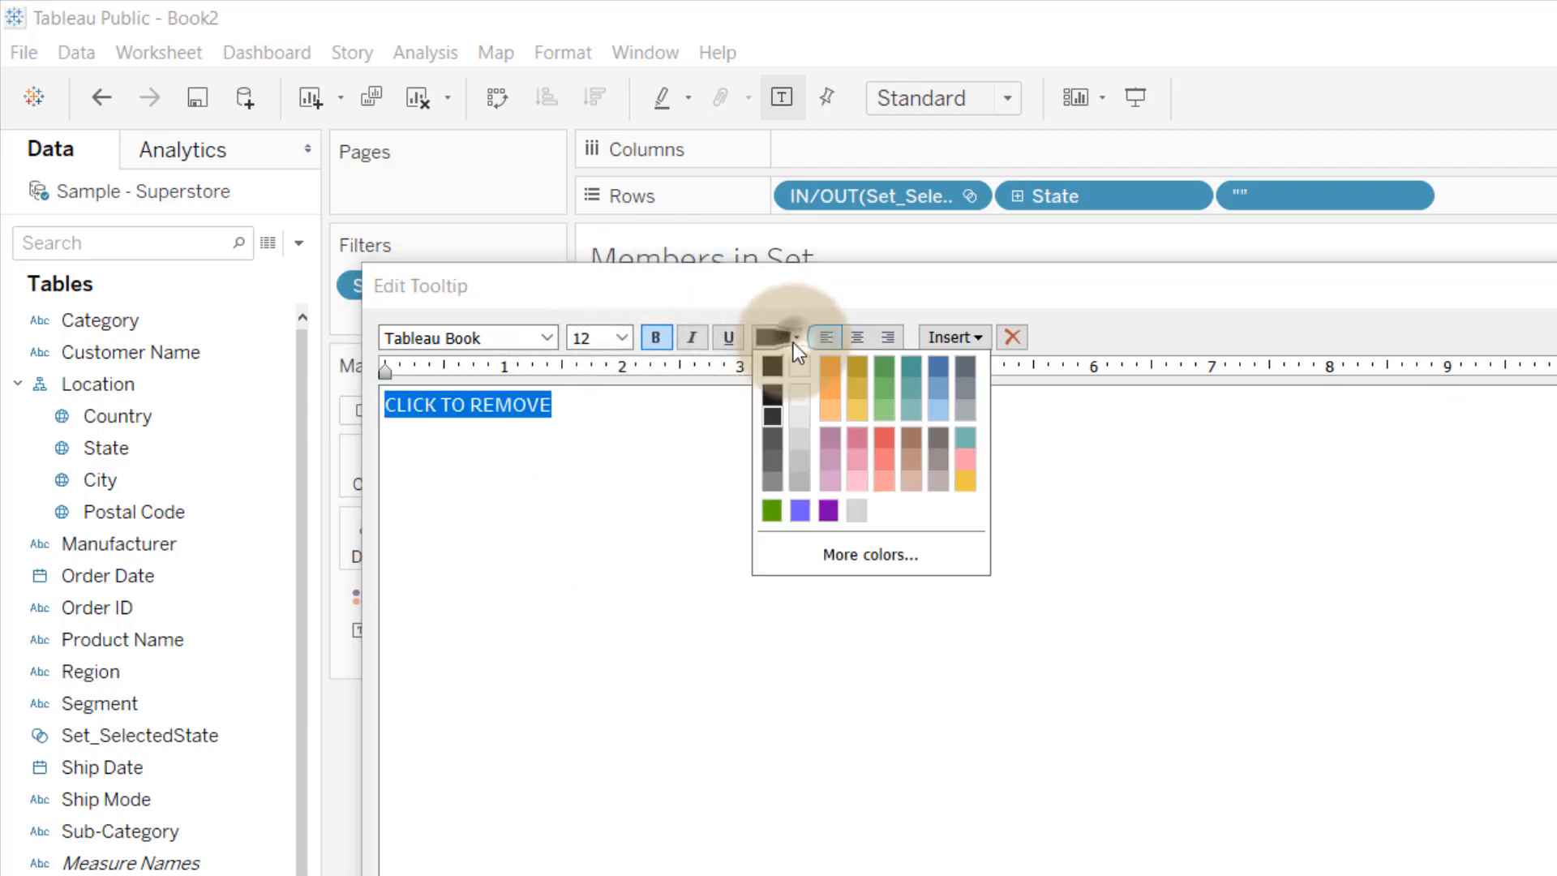
{"action": "left_click", "coordinate": [770, 510]}
{"action": "left_click", "coordinate": [618, 539]}
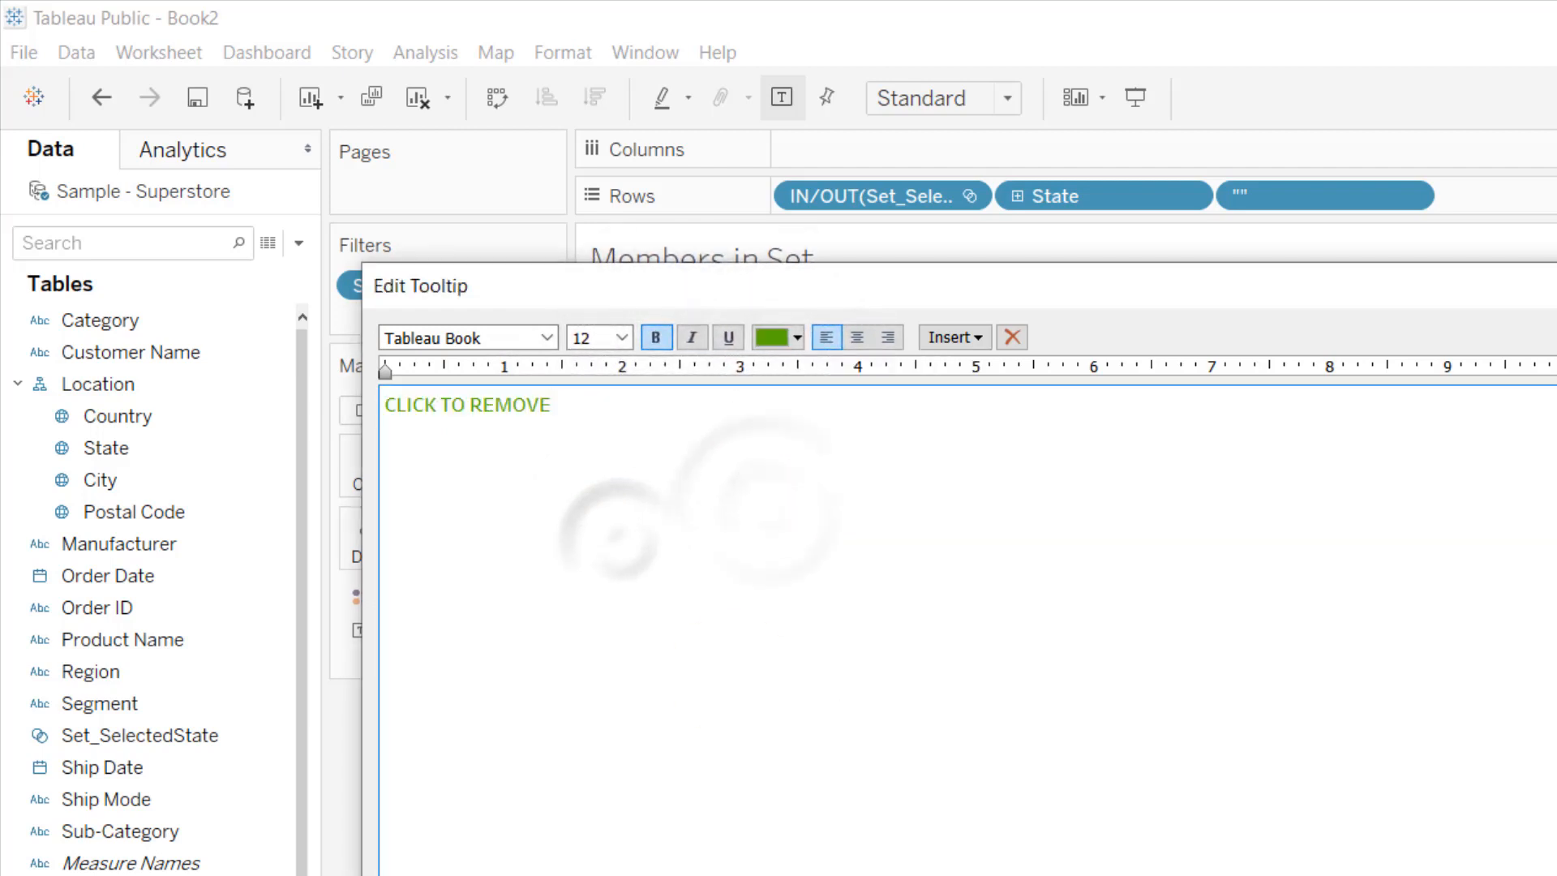
{"action": "left_click", "coordinate": [1540, 875]}
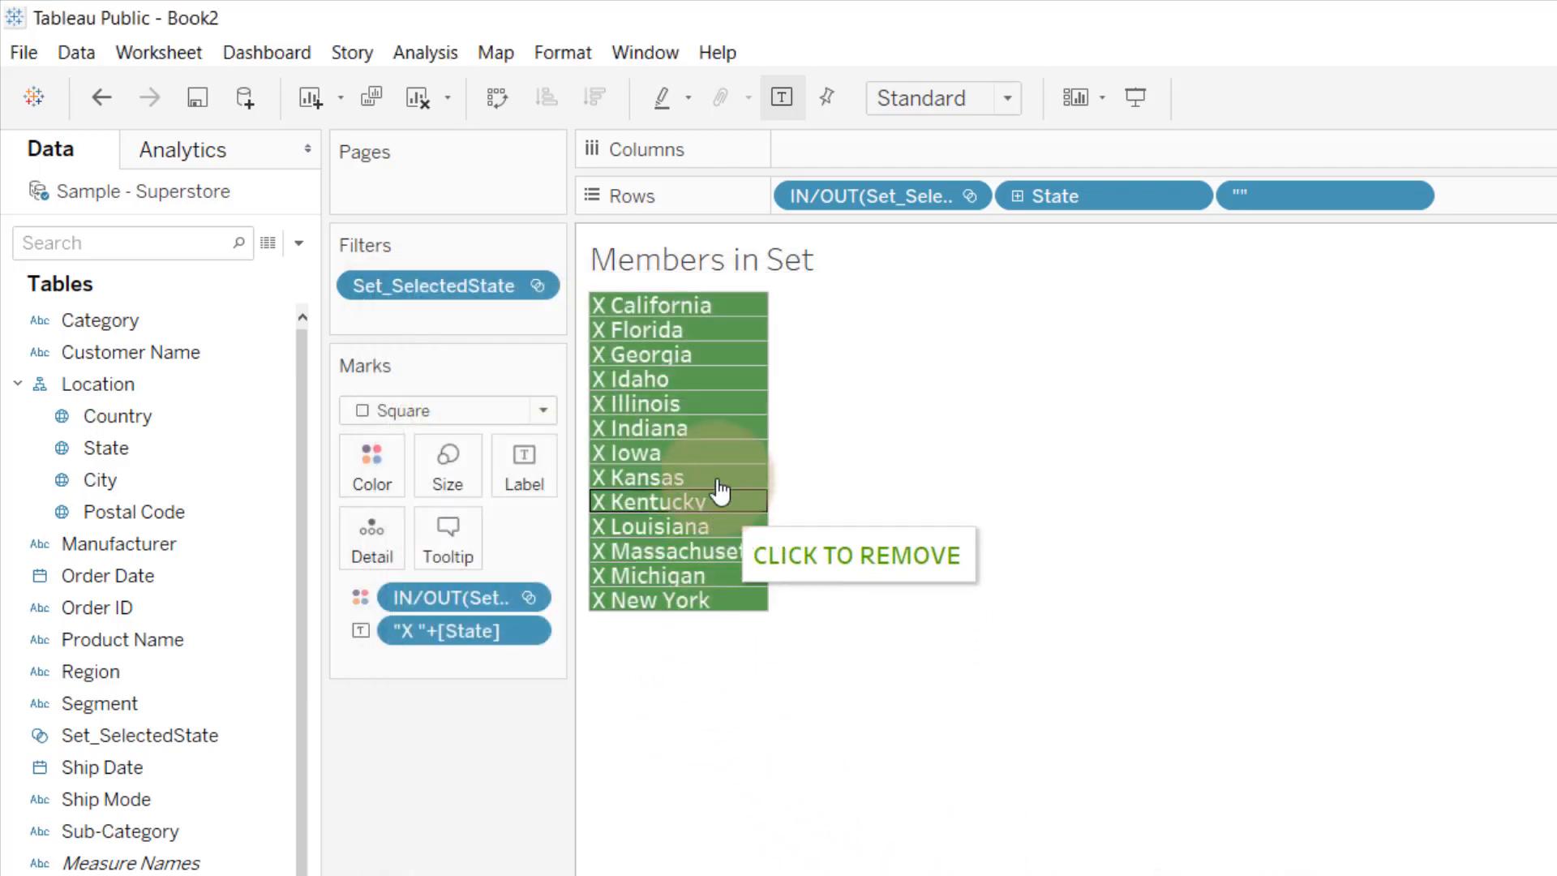
{"action": "mouse_move", "coordinate": [655, 361]}
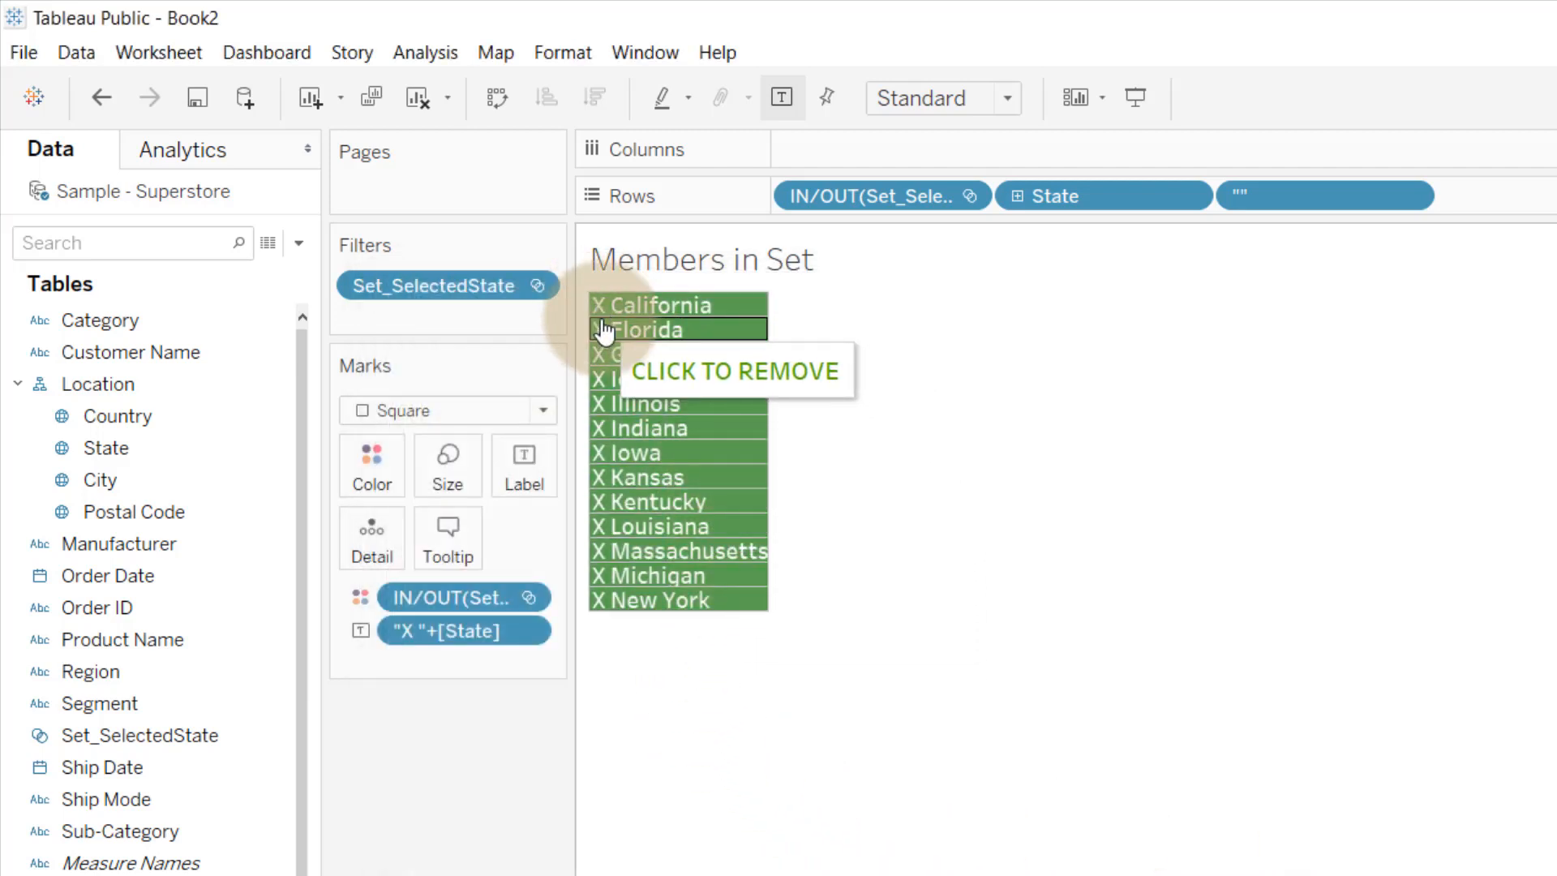
{"action": "mouse_move", "coordinate": [618, 412]}
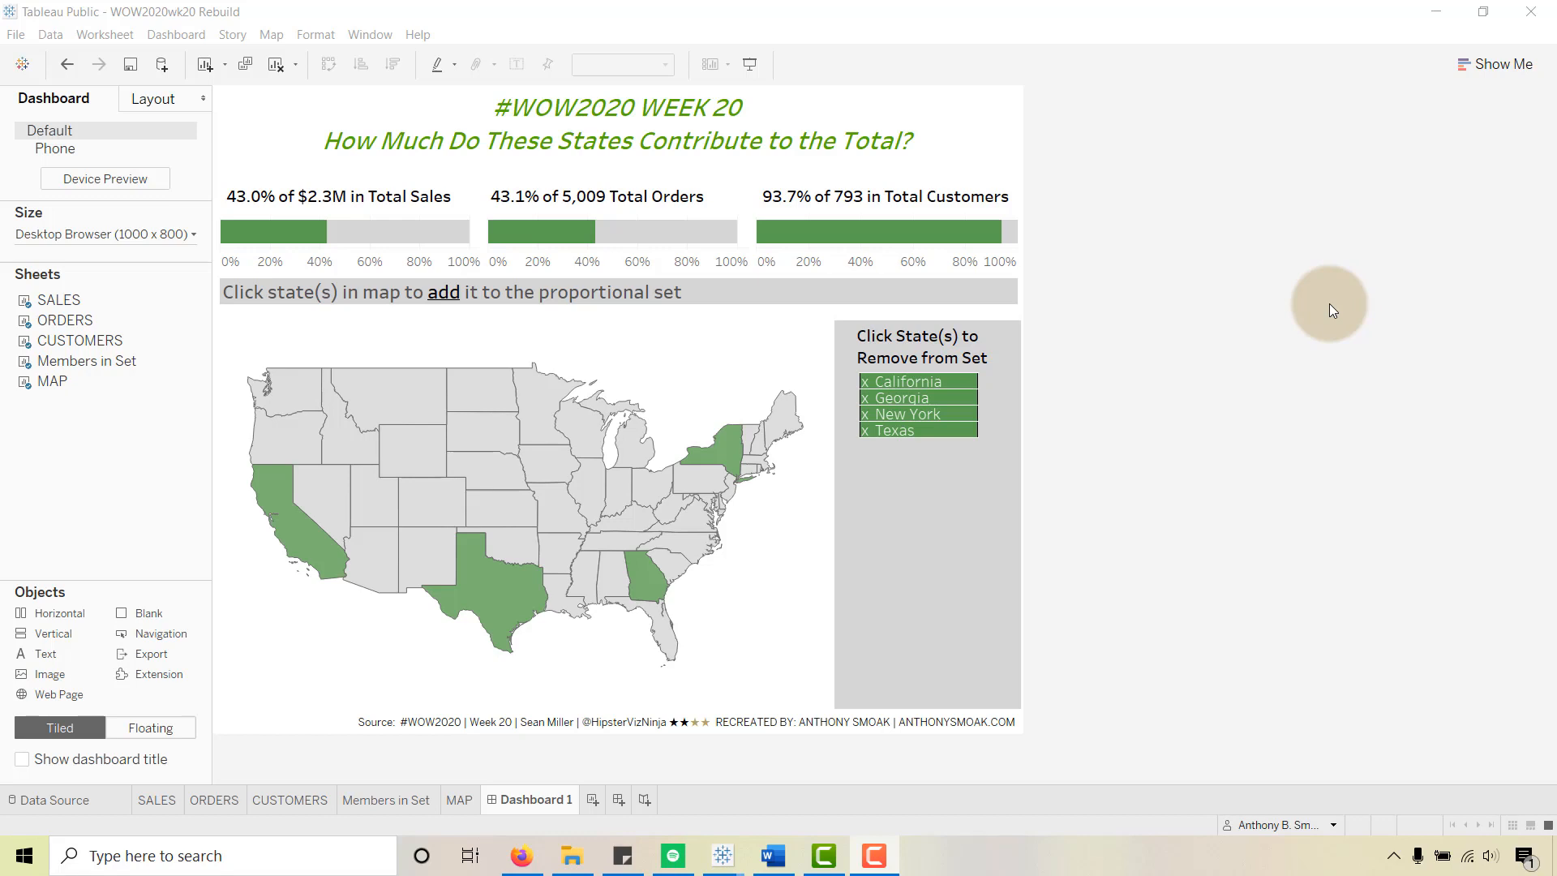
Step: Switch to Firefox to view the "Build a Tableau COVID-19 Dashboard (PART 3)" video page, and return to the Tableau dashboard
{"action": "left_click", "coordinate": [522, 855]}
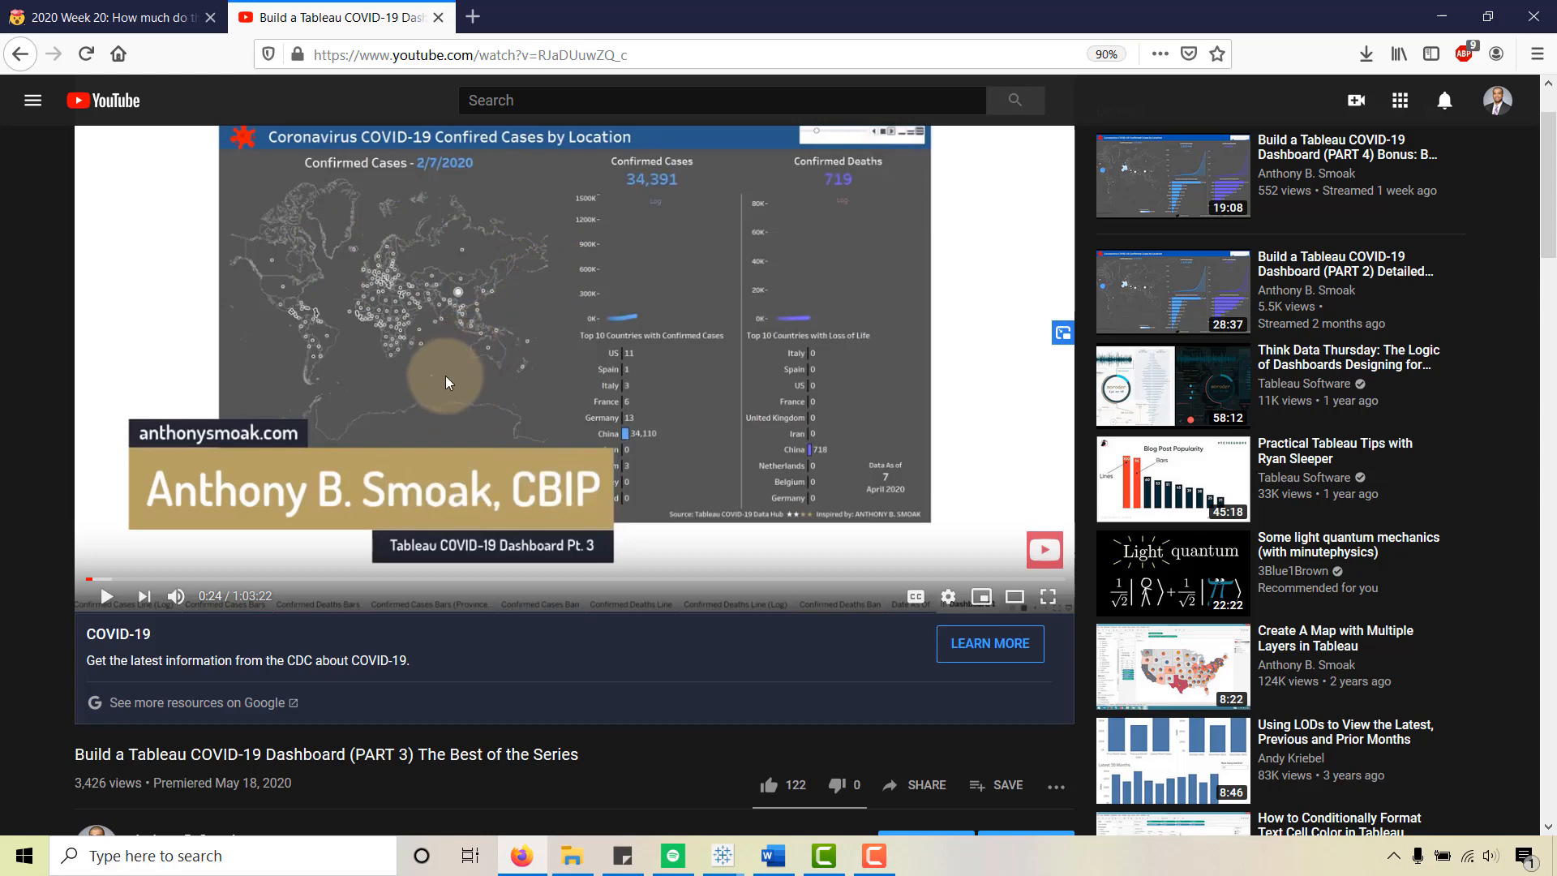
{"action": "scroll", "coordinate": [442, 383], "scroll_direction": "up", "scroll_amount": 1}
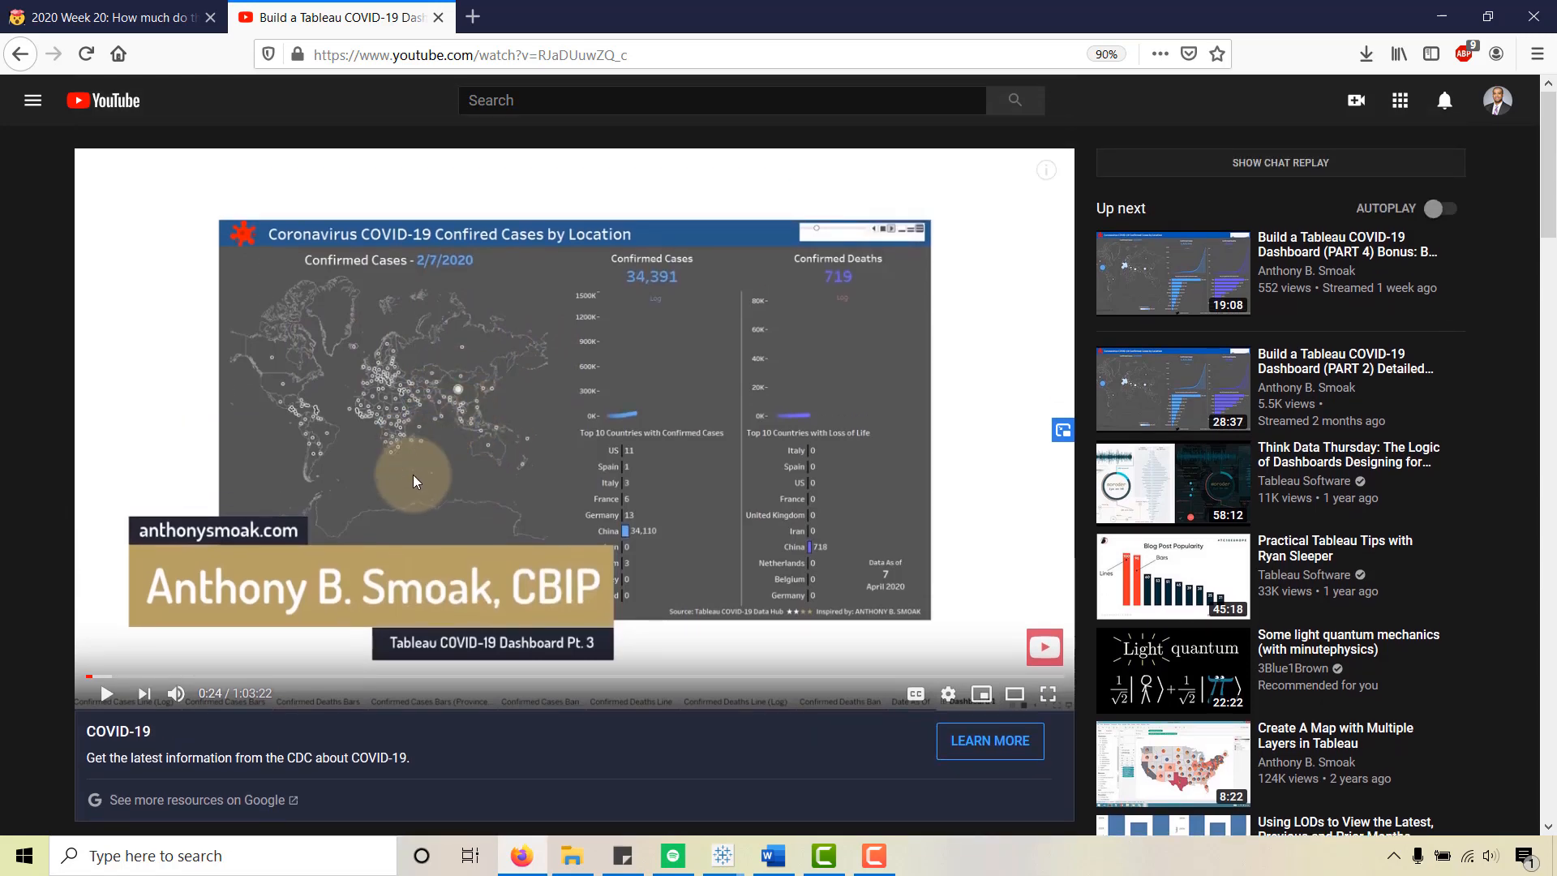
{"action": "left_click", "coordinate": [1441, 16]}
{"action": "left_click", "coordinate": [1131, 397]}
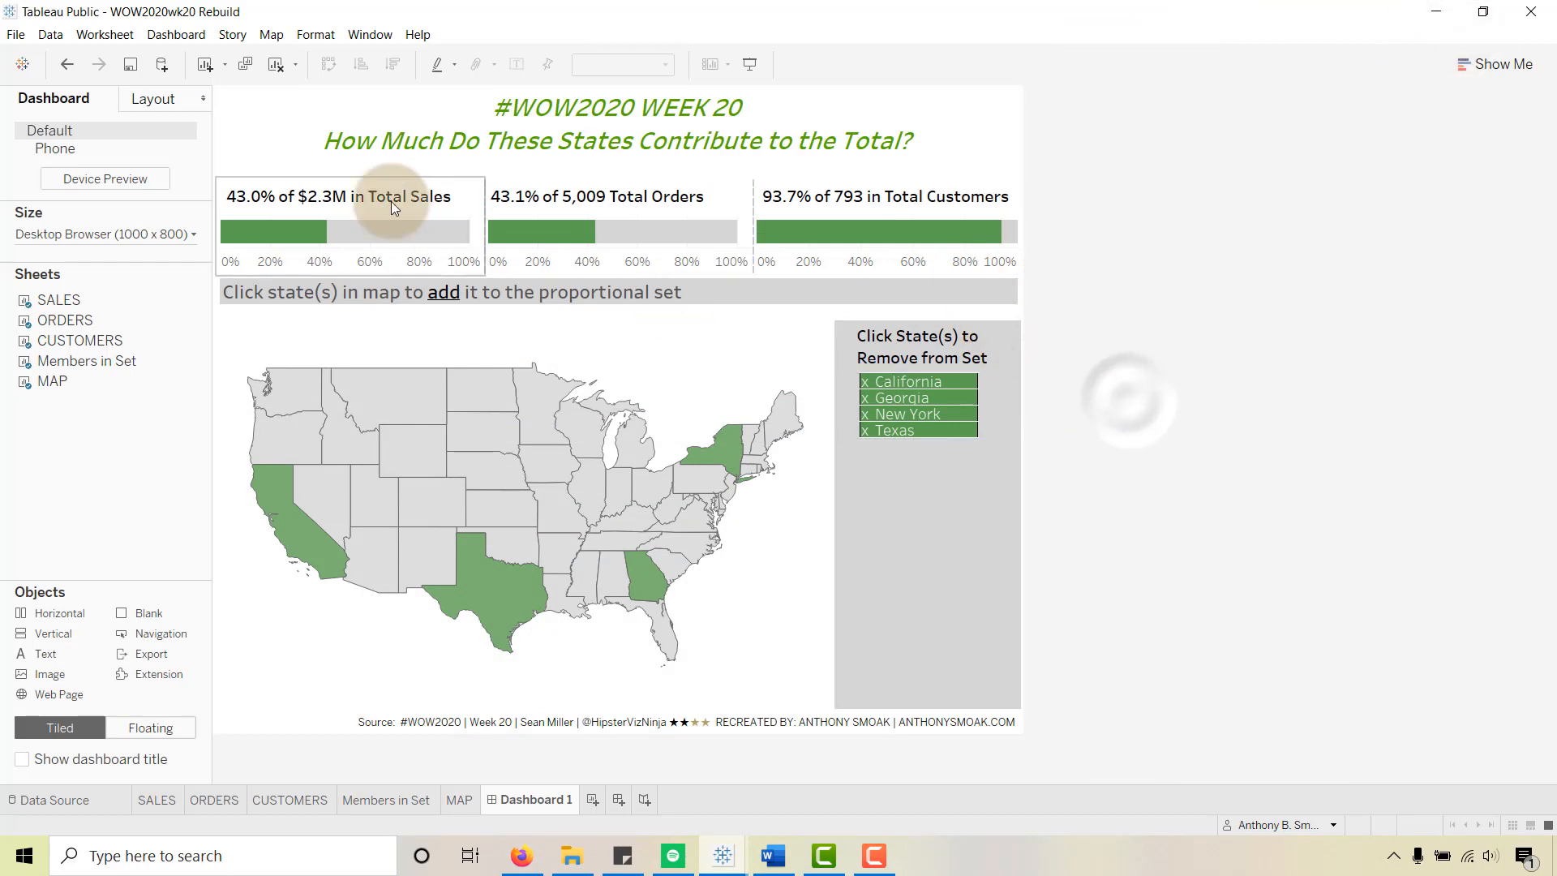
Step: Show the finished dashboard's item hierarchy with its nested containers collapsed, and select the outermost vertical container
{"action": "left_click", "coordinate": [161, 99]}
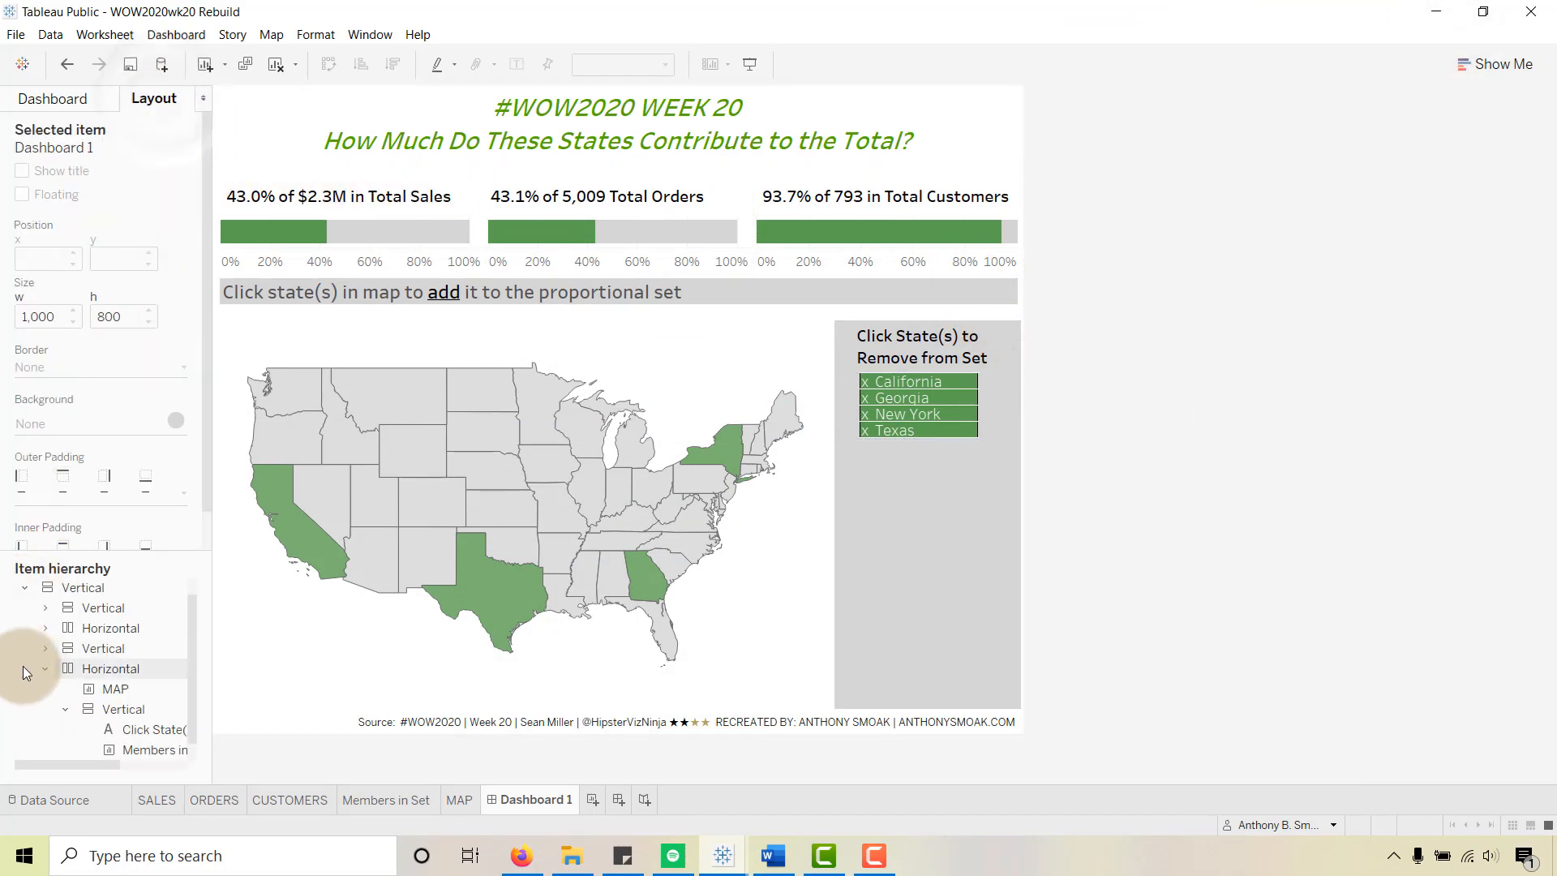
{"action": "left_click", "coordinate": [45, 669]}
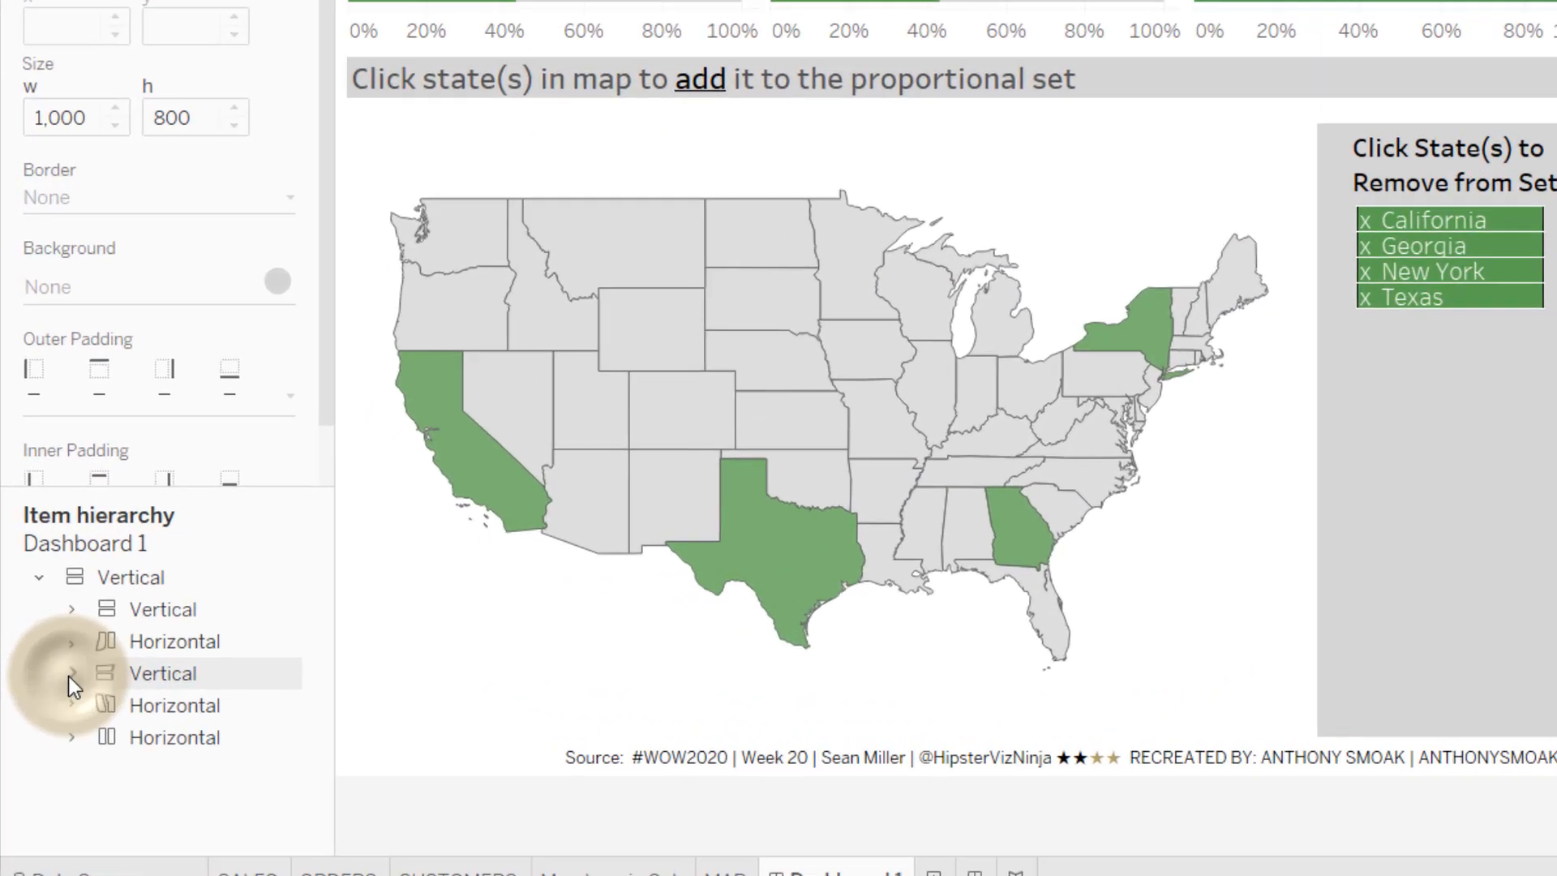
{"action": "left_click", "coordinate": [120, 578]}
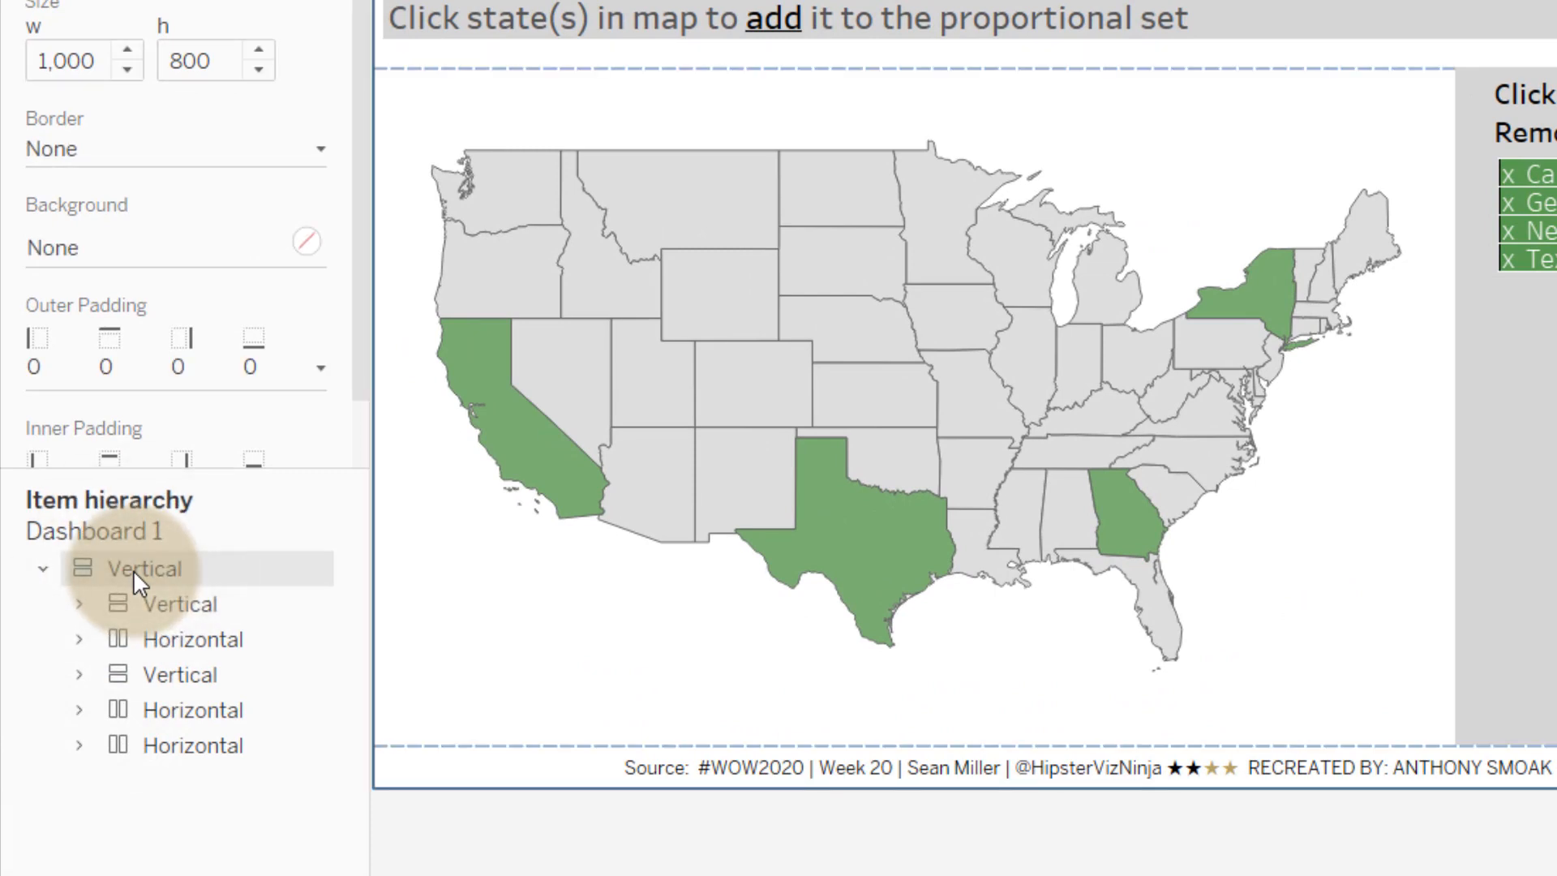
Step: Examine the nested vertical container holding the #WOW2020 WEEK 20 title text, widening the layout pane to read the item names
{"action": "left_click", "coordinate": [159, 604]}
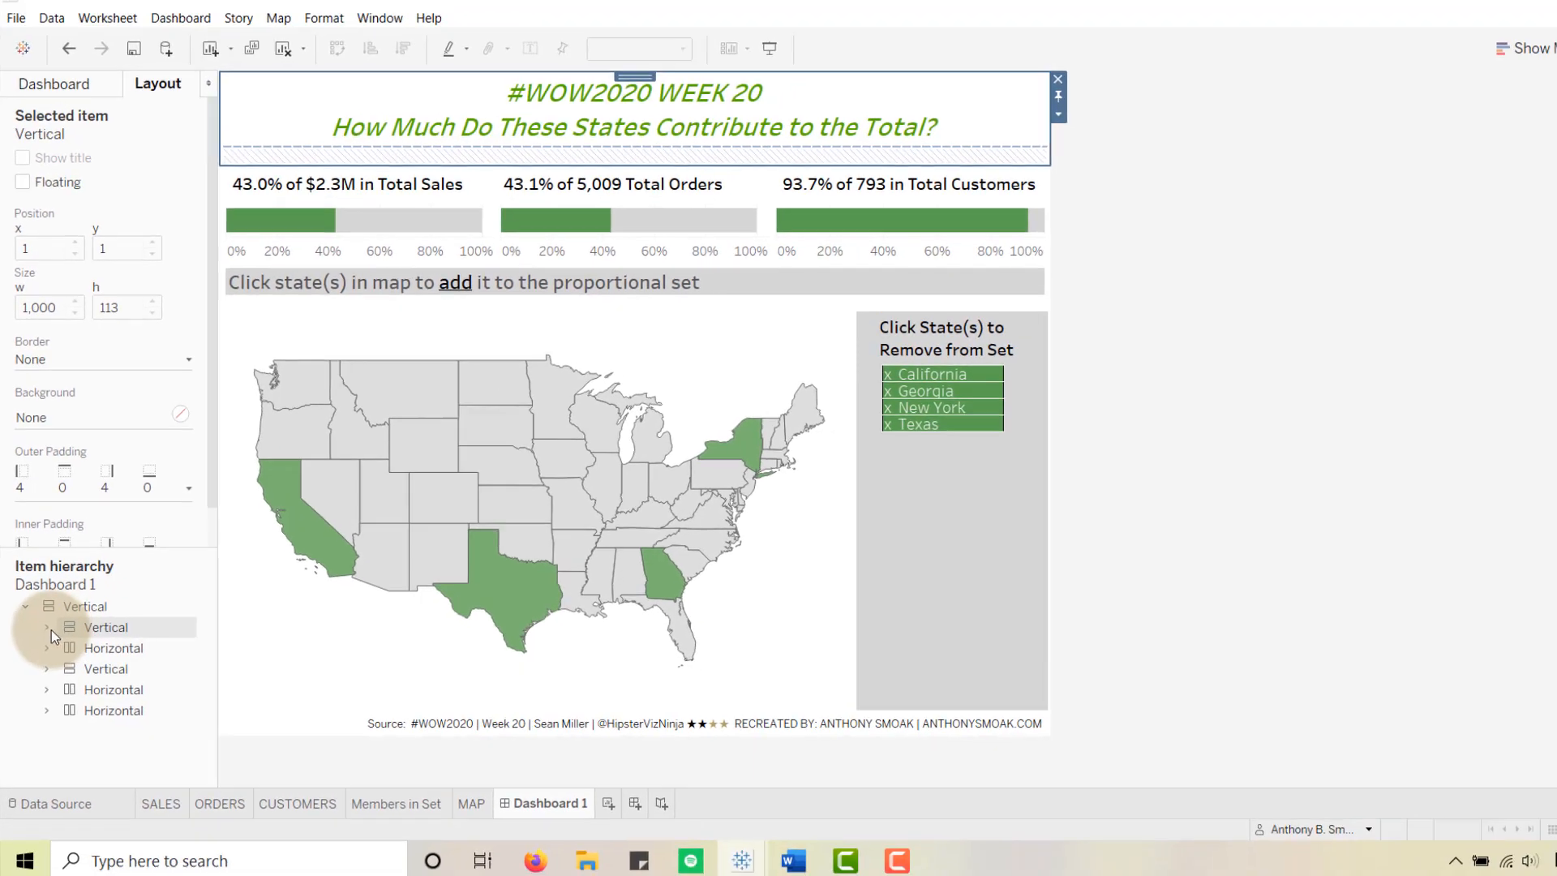
{"action": "left_click", "coordinate": [79, 604]}
{"action": "left_click", "coordinate": [134, 646]}
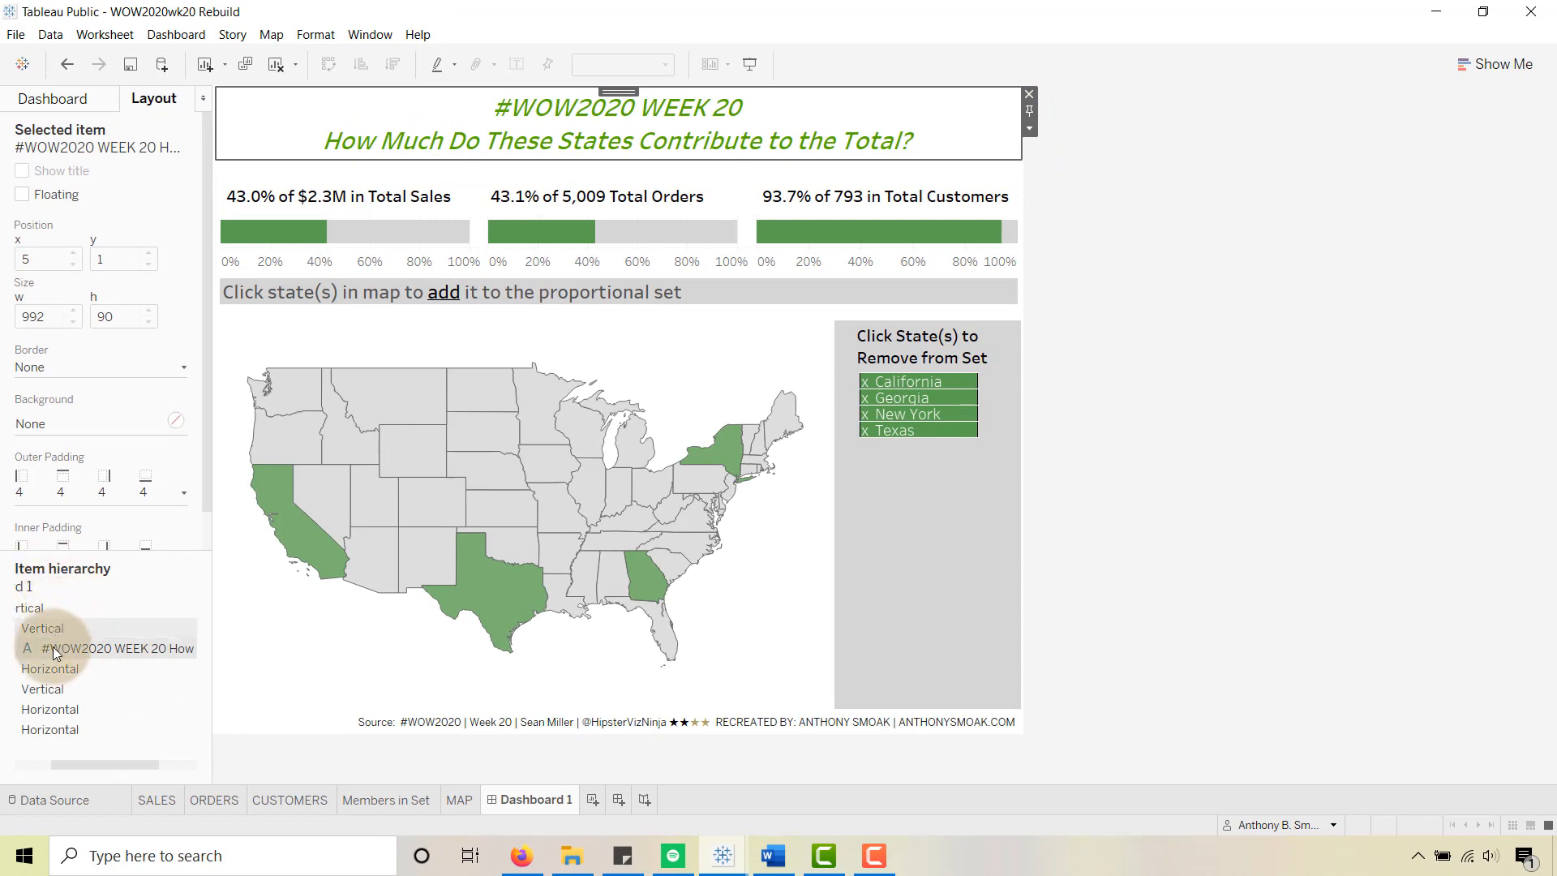
{"action": "left_click_drag", "start_coordinate": [76, 766], "coordinate": [41, 765]}
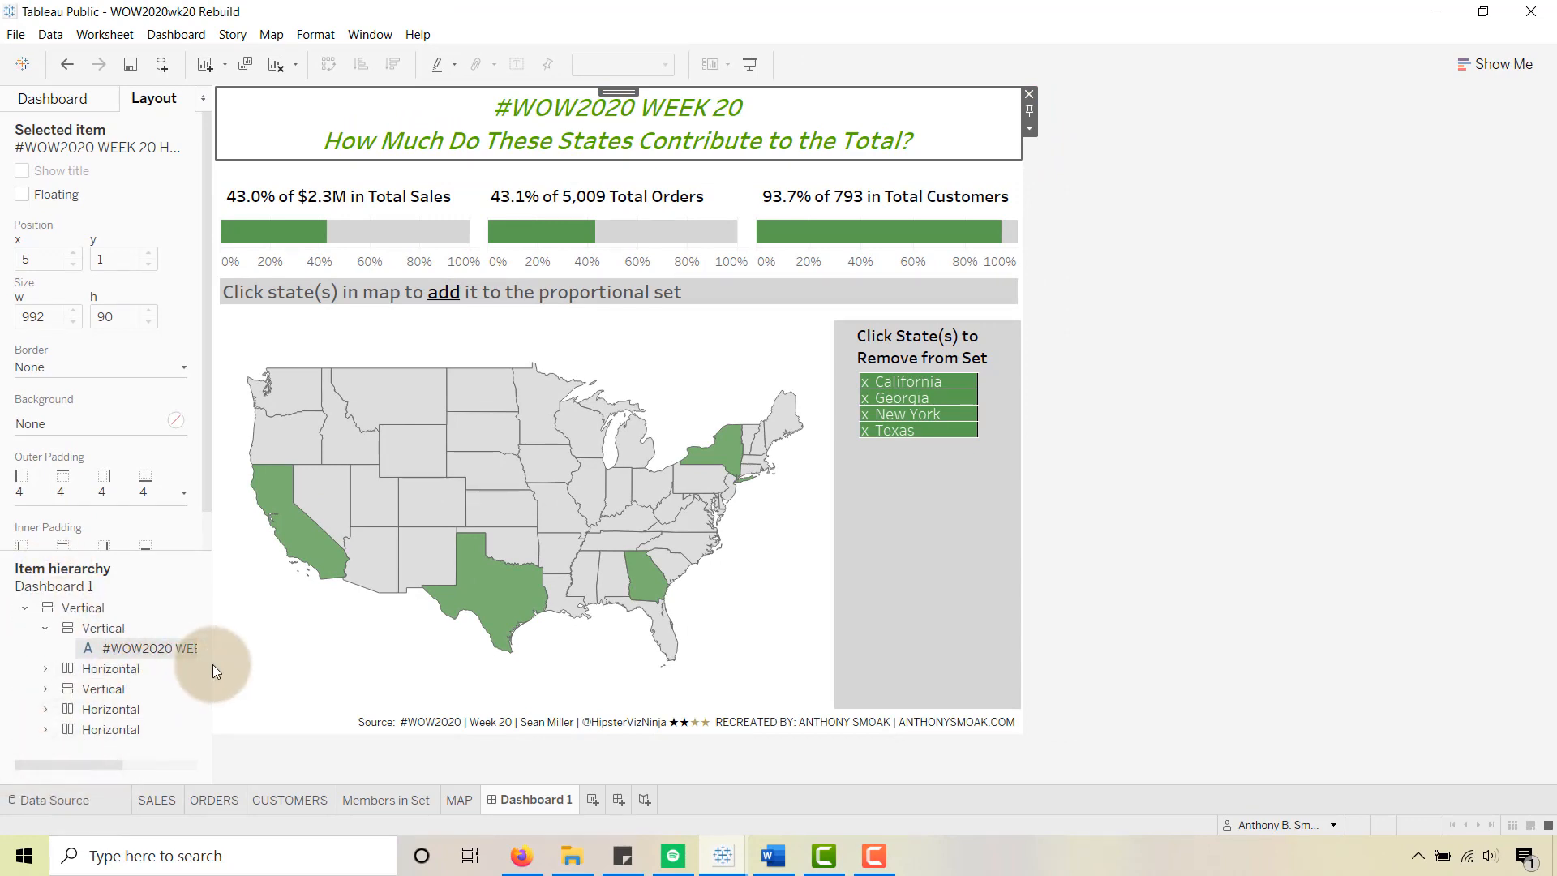
{"action": "left_click_drag", "start_coordinate": [213, 664], "coordinate": [368, 674]}
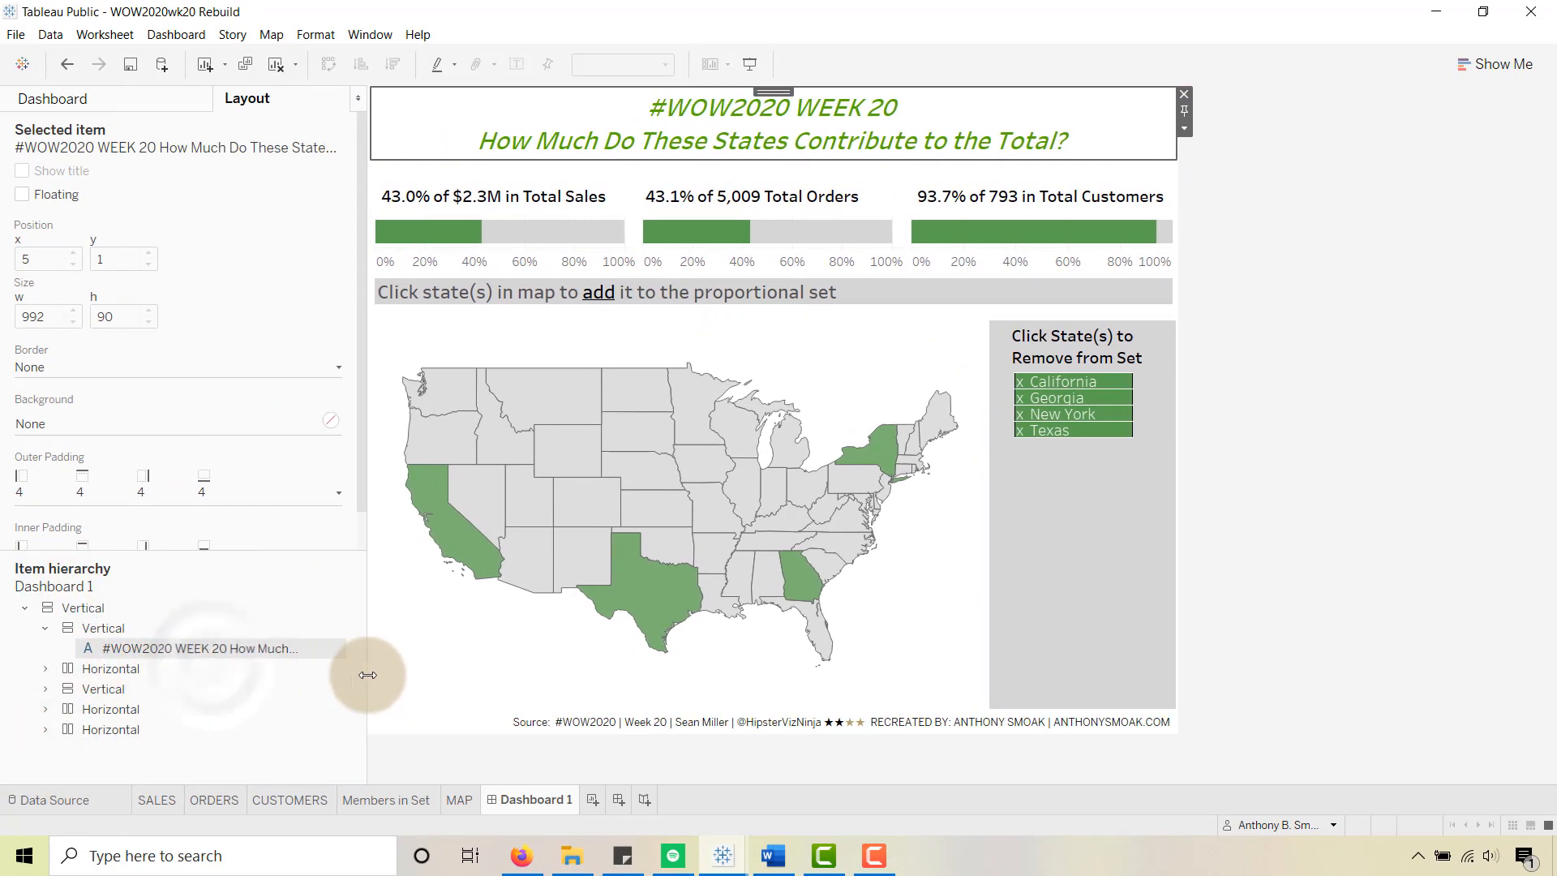
{"action": "left_click", "coordinate": [107, 646]}
{"action": "left_click", "coordinate": [46, 629]}
{"action": "left_click", "coordinate": [43, 629]}
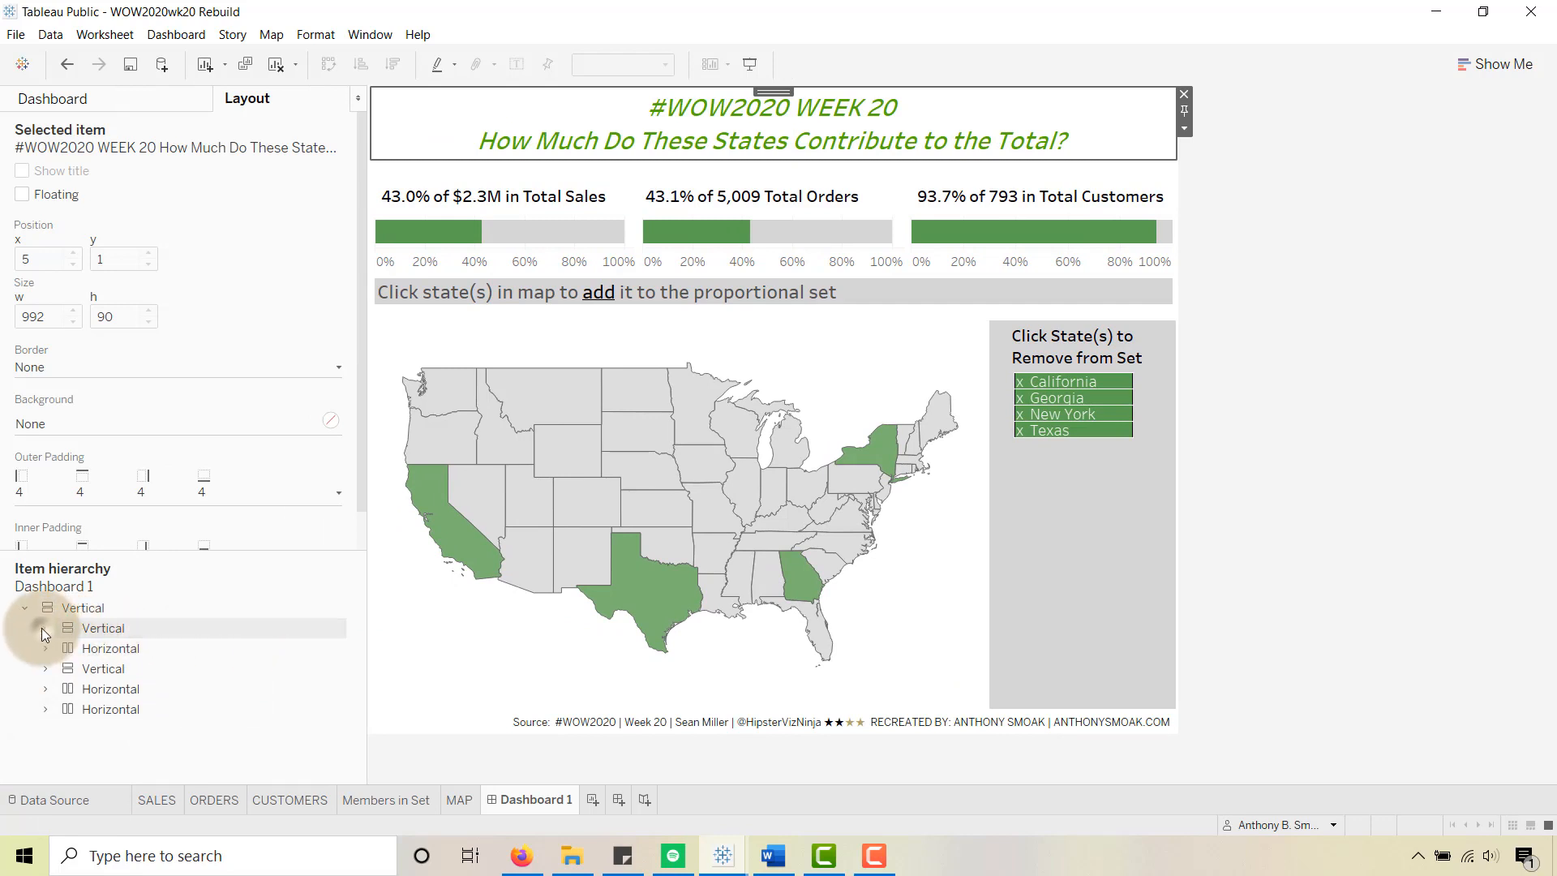
Step: Examine the horizontal container holding the SALES, ORDERS and CUSTOMERS sheets in the item hierarchy
{"action": "left_click", "coordinate": [45, 649]}
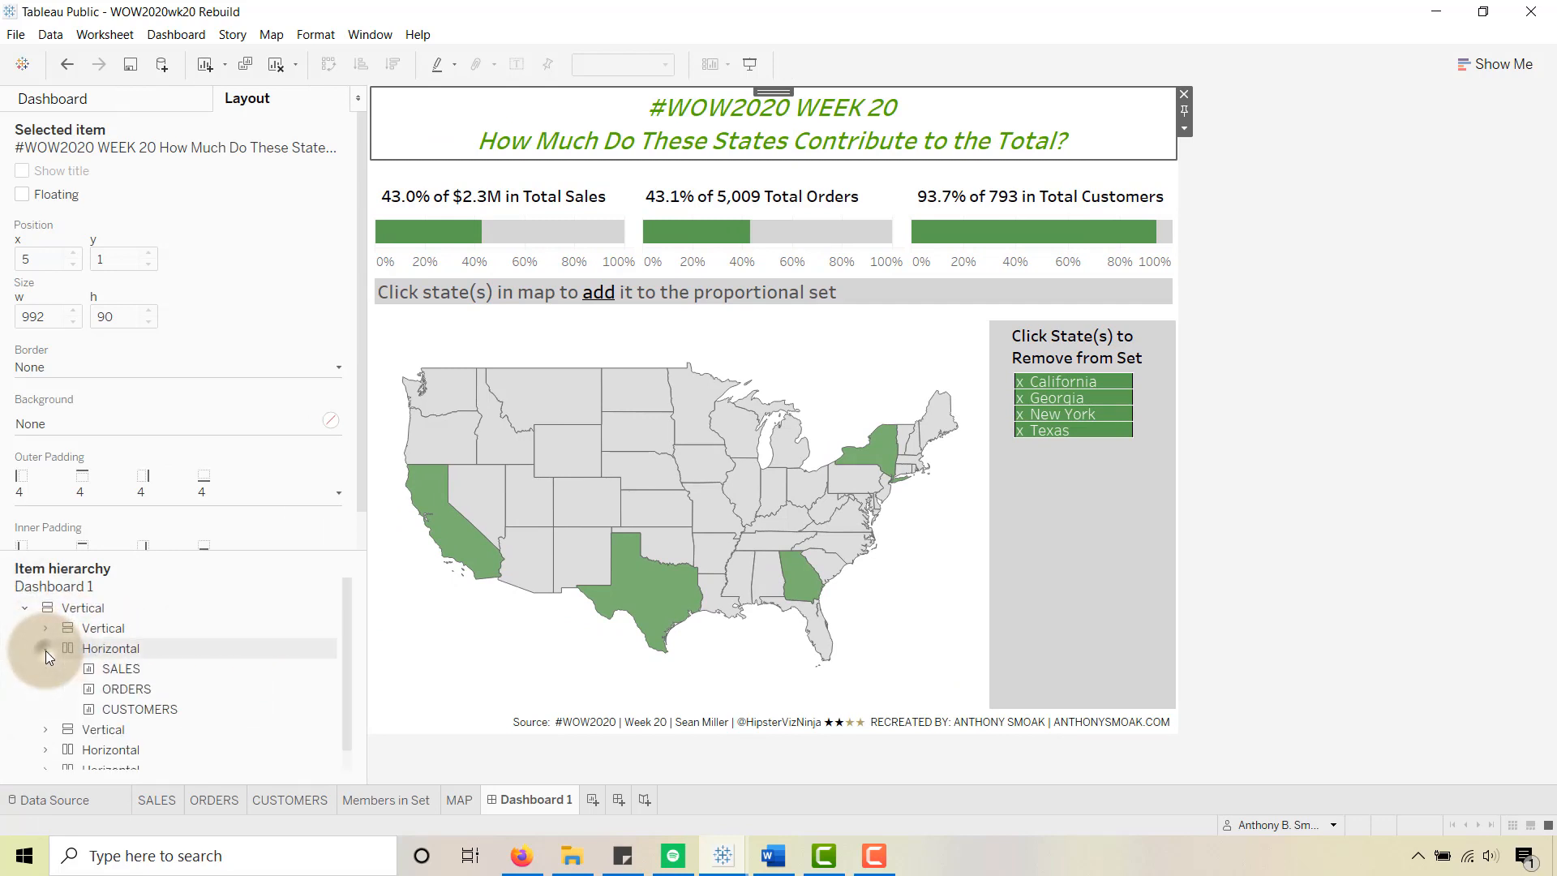
{"action": "left_click", "coordinate": [115, 667]}
{"action": "left_click", "coordinate": [139, 689]}
{"action": "left_click", "coordinate": [142, 708]}
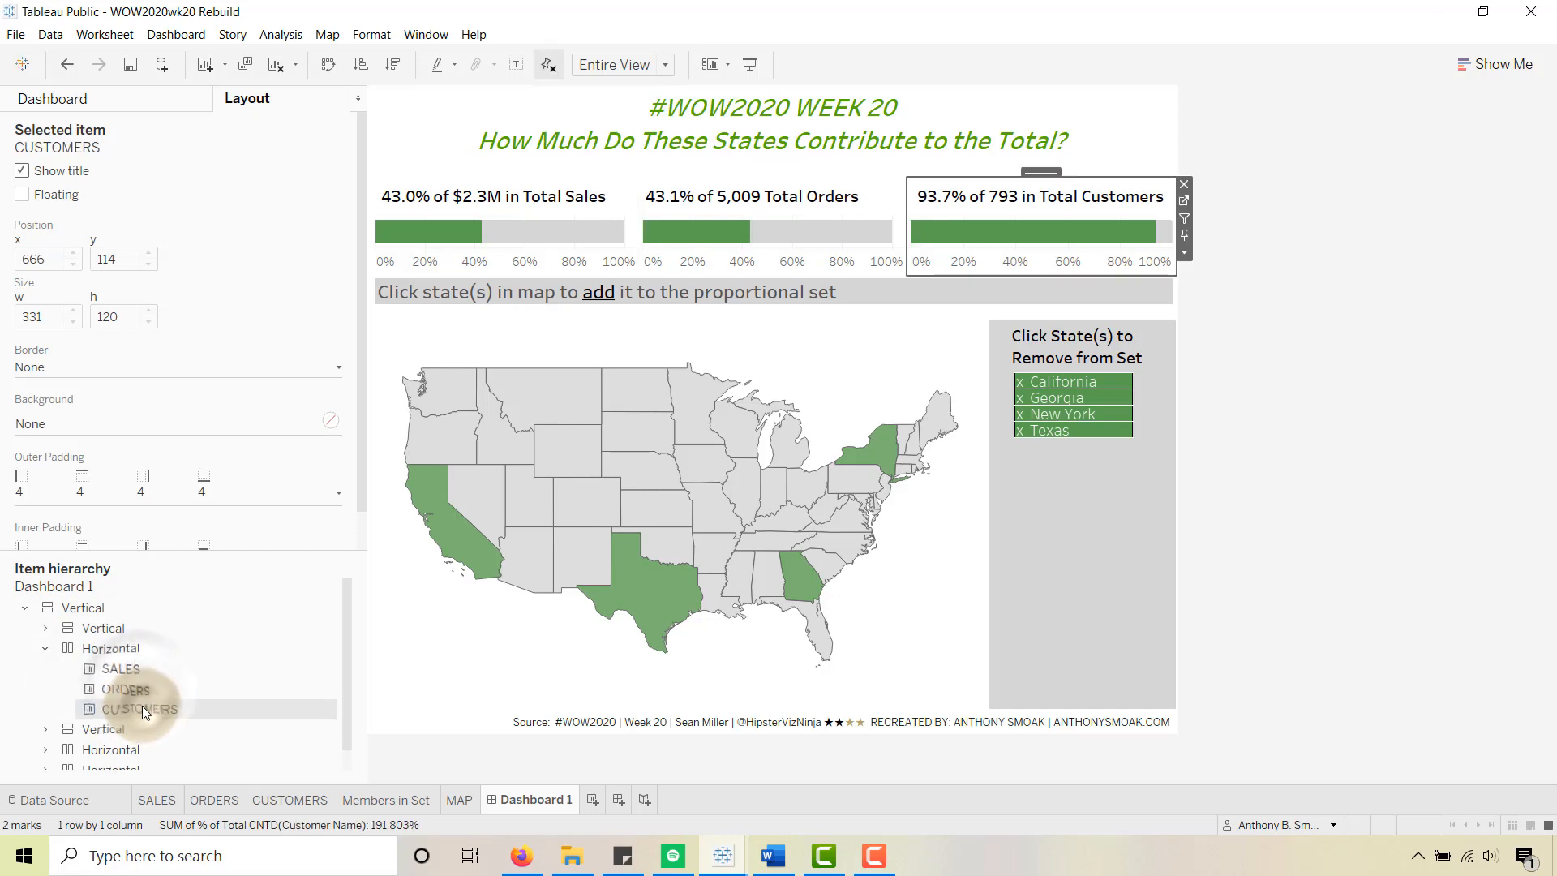
{"action": "left_click", "coordinate": [46, 648]}
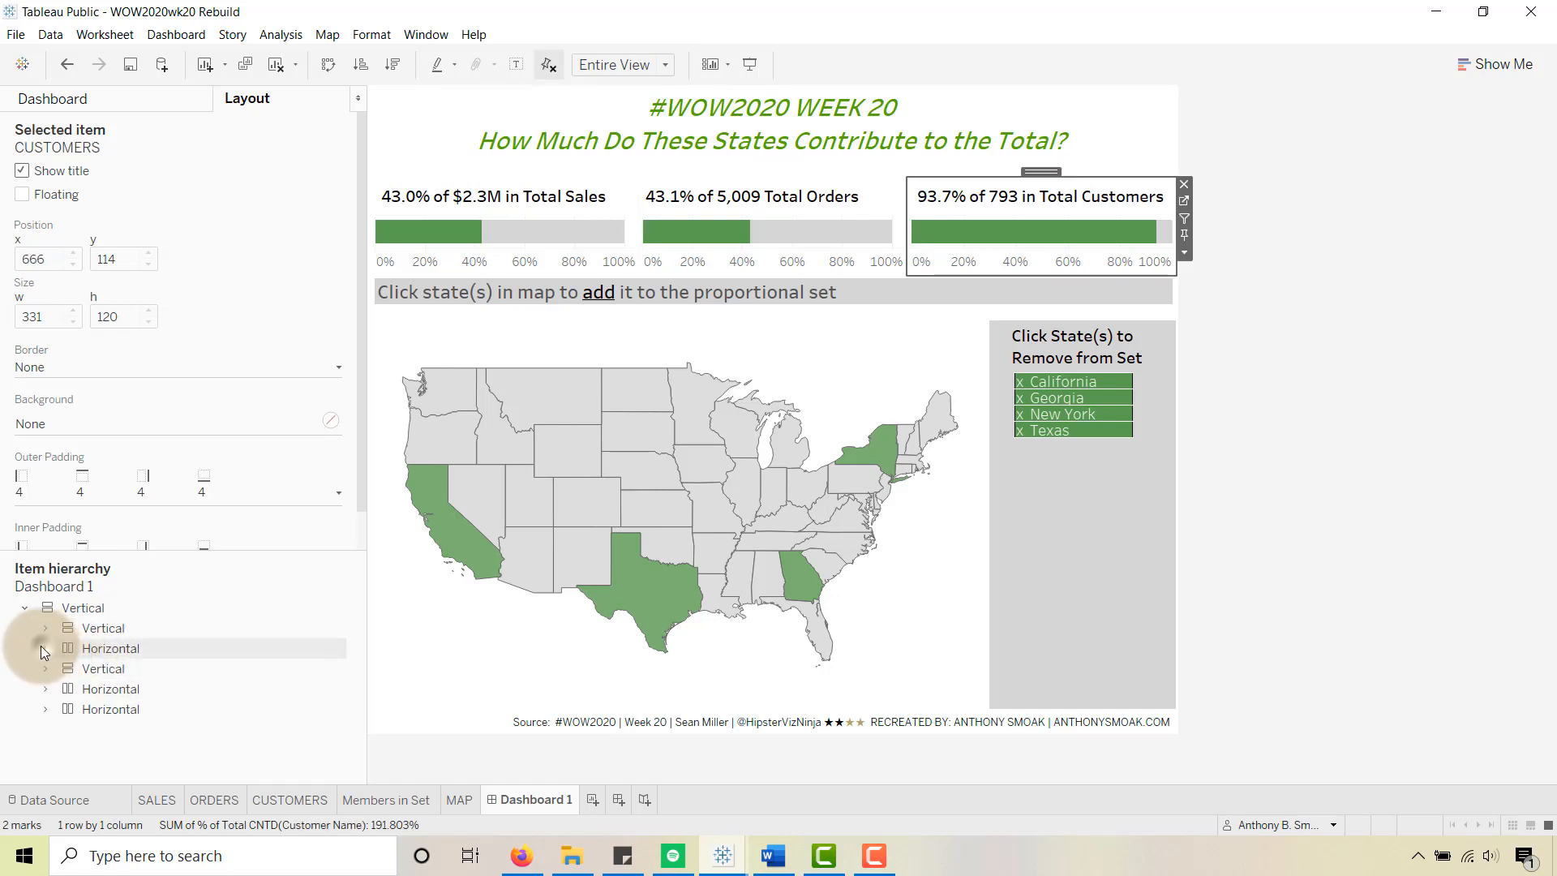
Step: Examine the vertical container holding the "Click state(s) in map to add it to the proportional set" text
{"action": "left_click", "coordinate": [43, 667]}
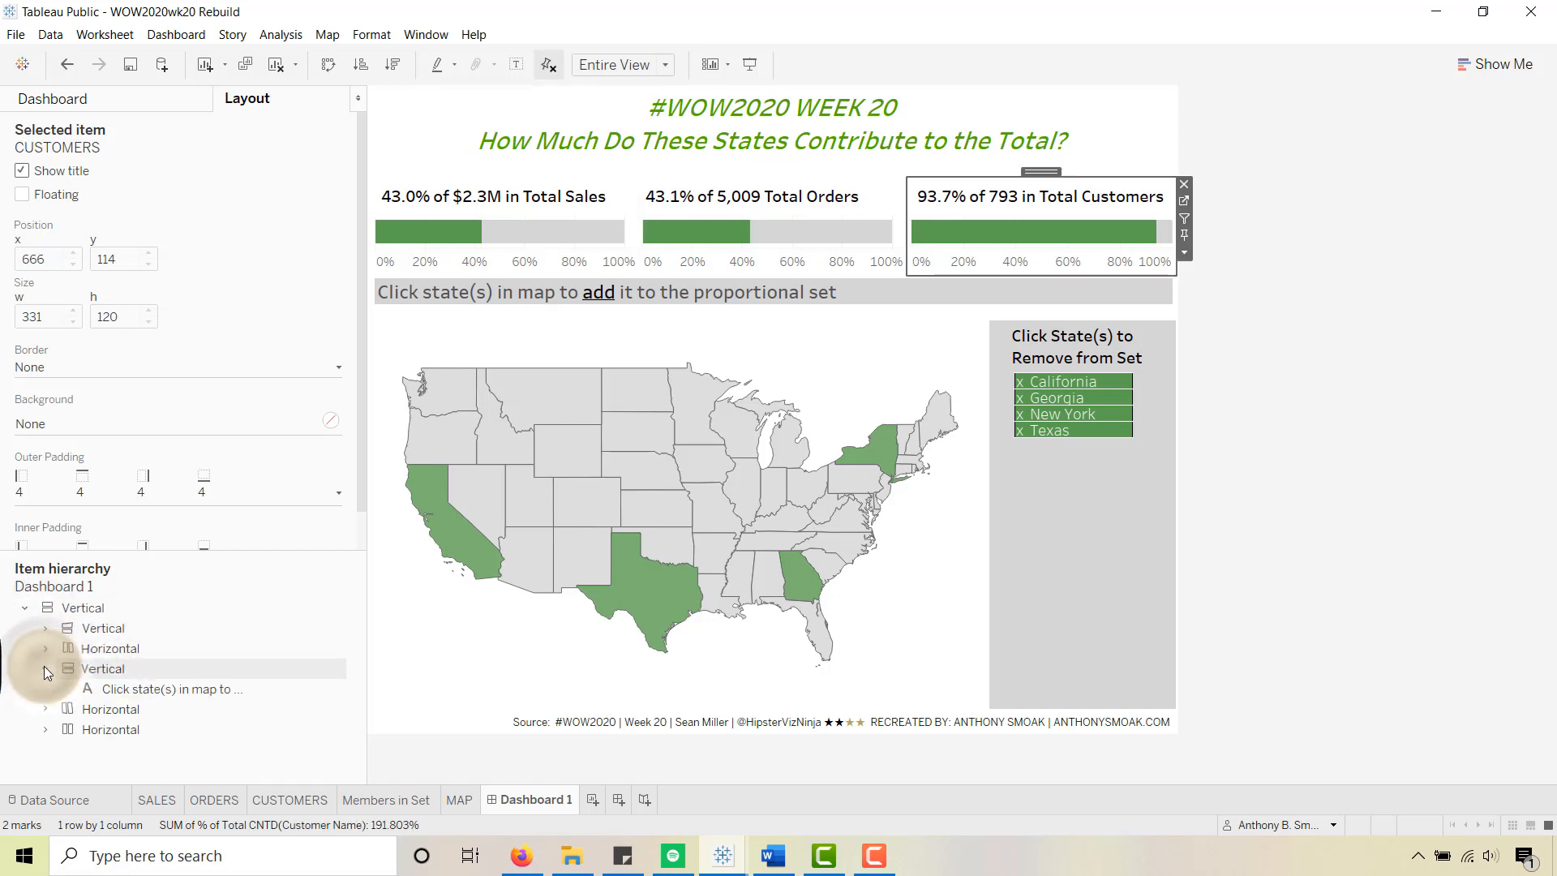
{"action": "left_click", "coordinate": [123, 687]}
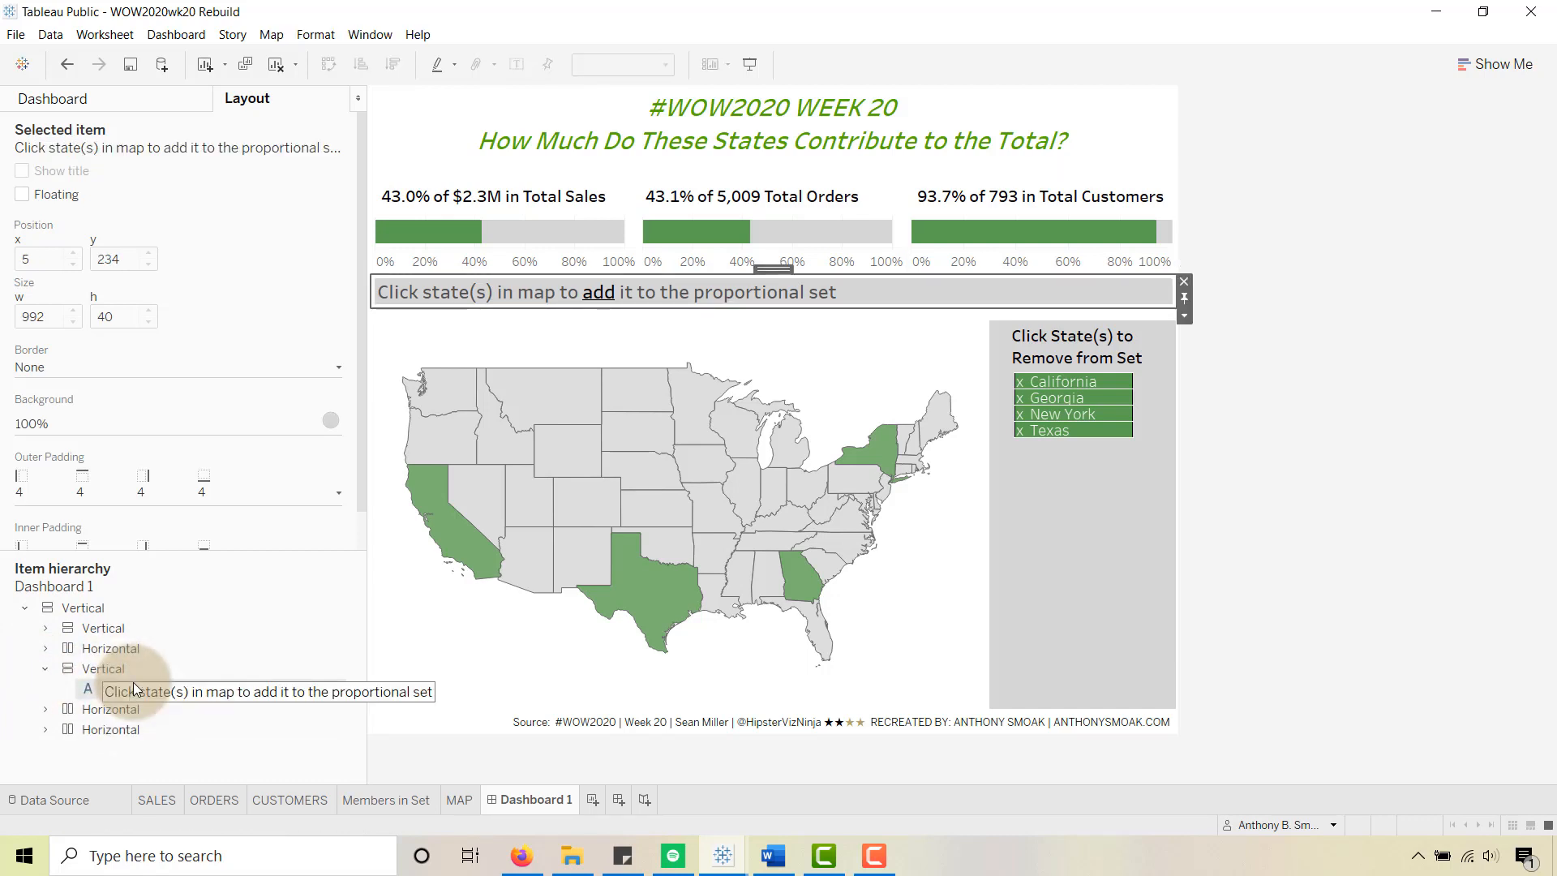
{"action": "left_click", "coordinate": [46, 669]}
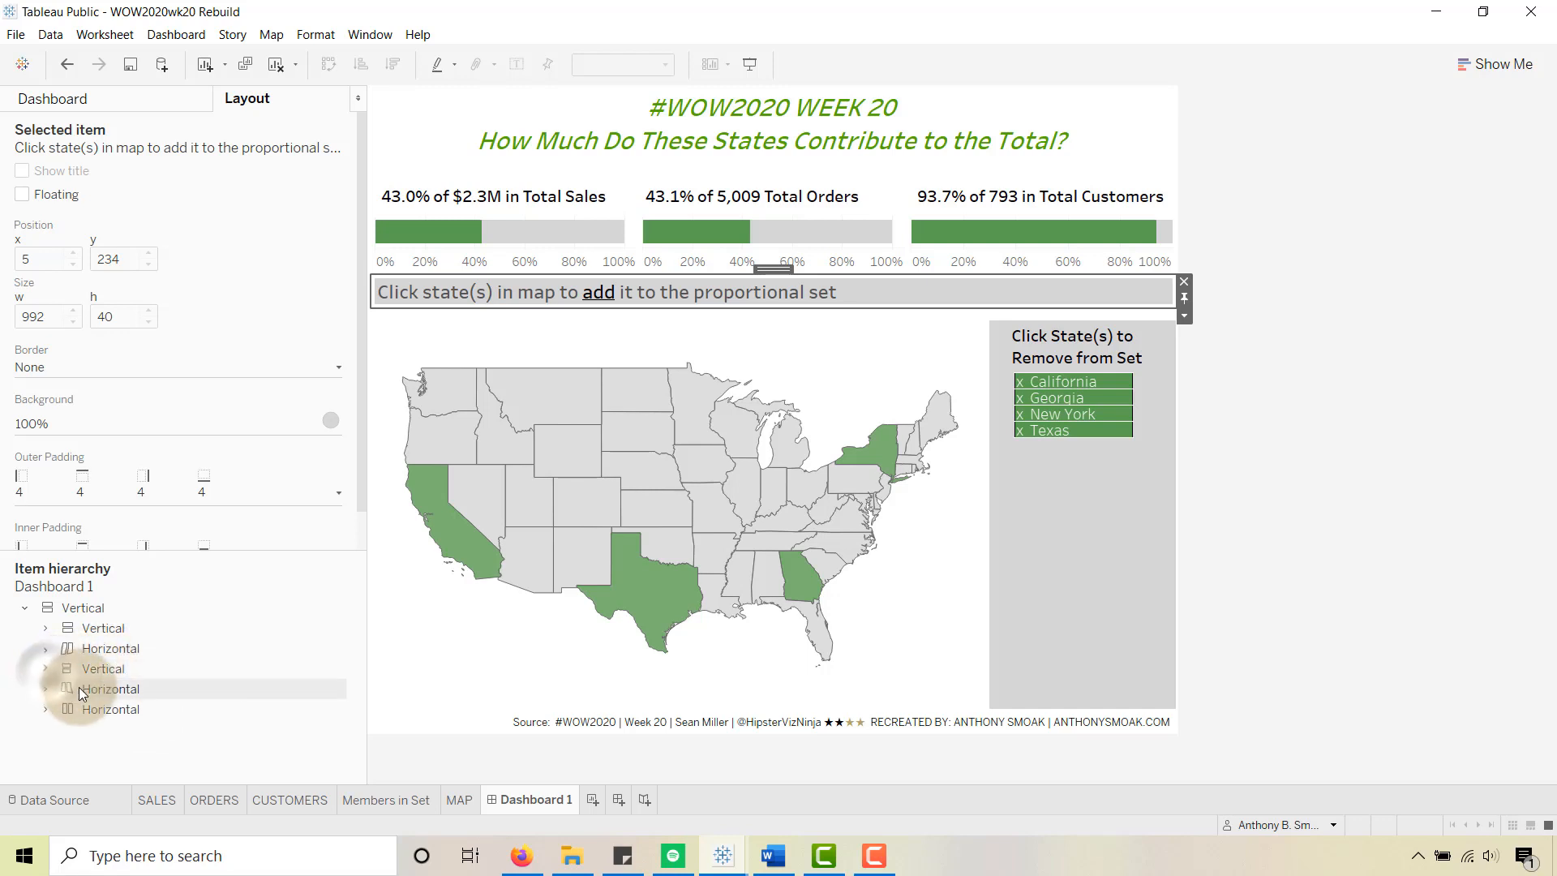
Step: Examine the horizontal container with MAP and the nested vertical container of removal text and Members in Set, plus the source footer's horizontal container
{"action": "left_click", "coordinate": [89, 693]}
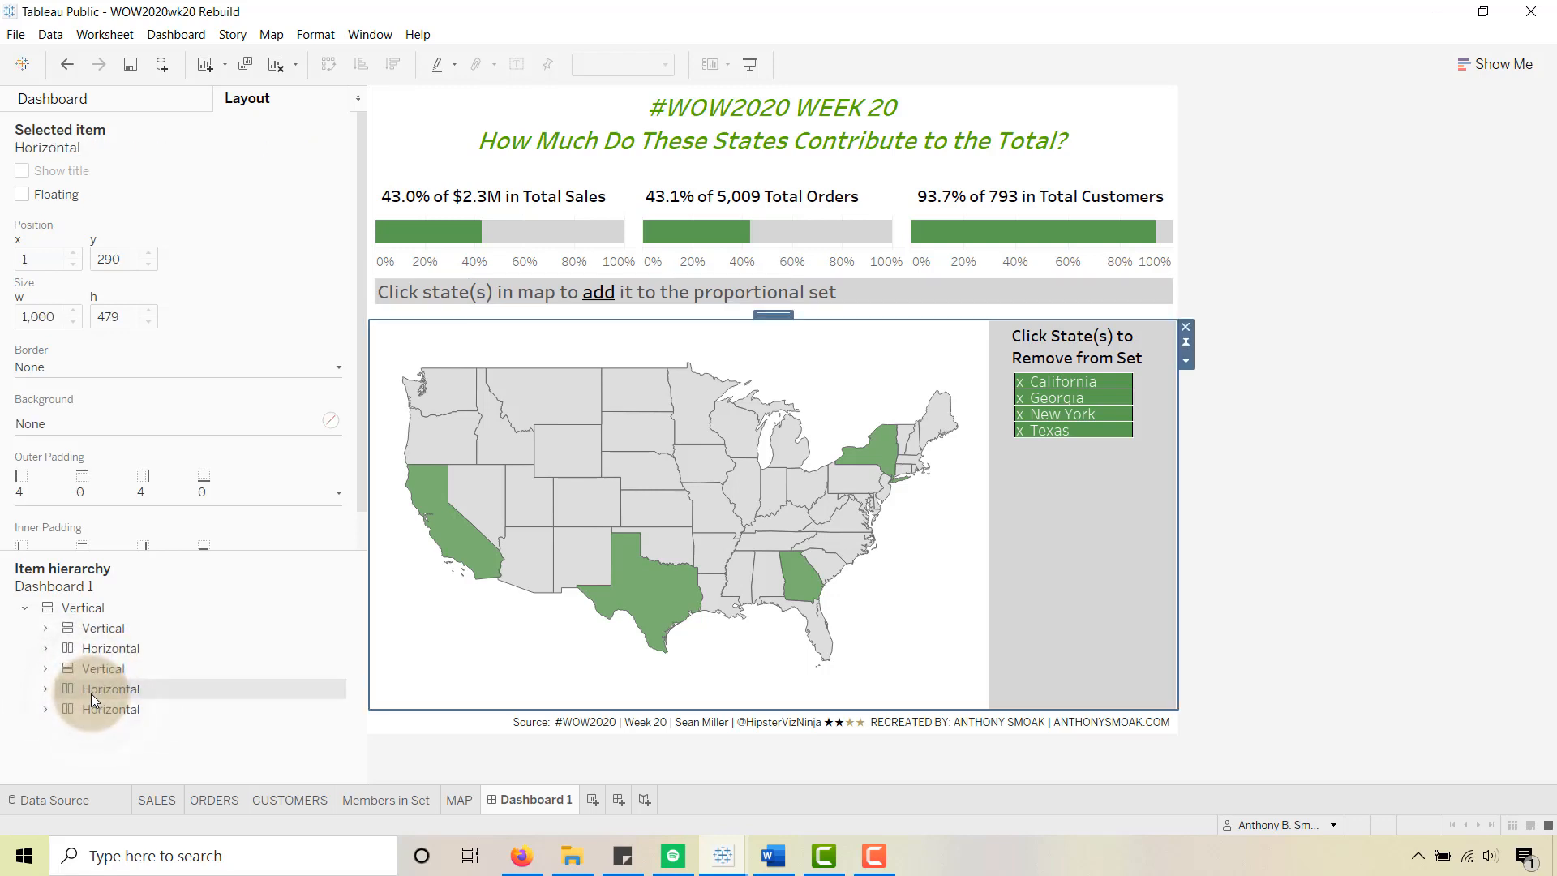
{"action": "left_click", "coordinate": [46, 688]}
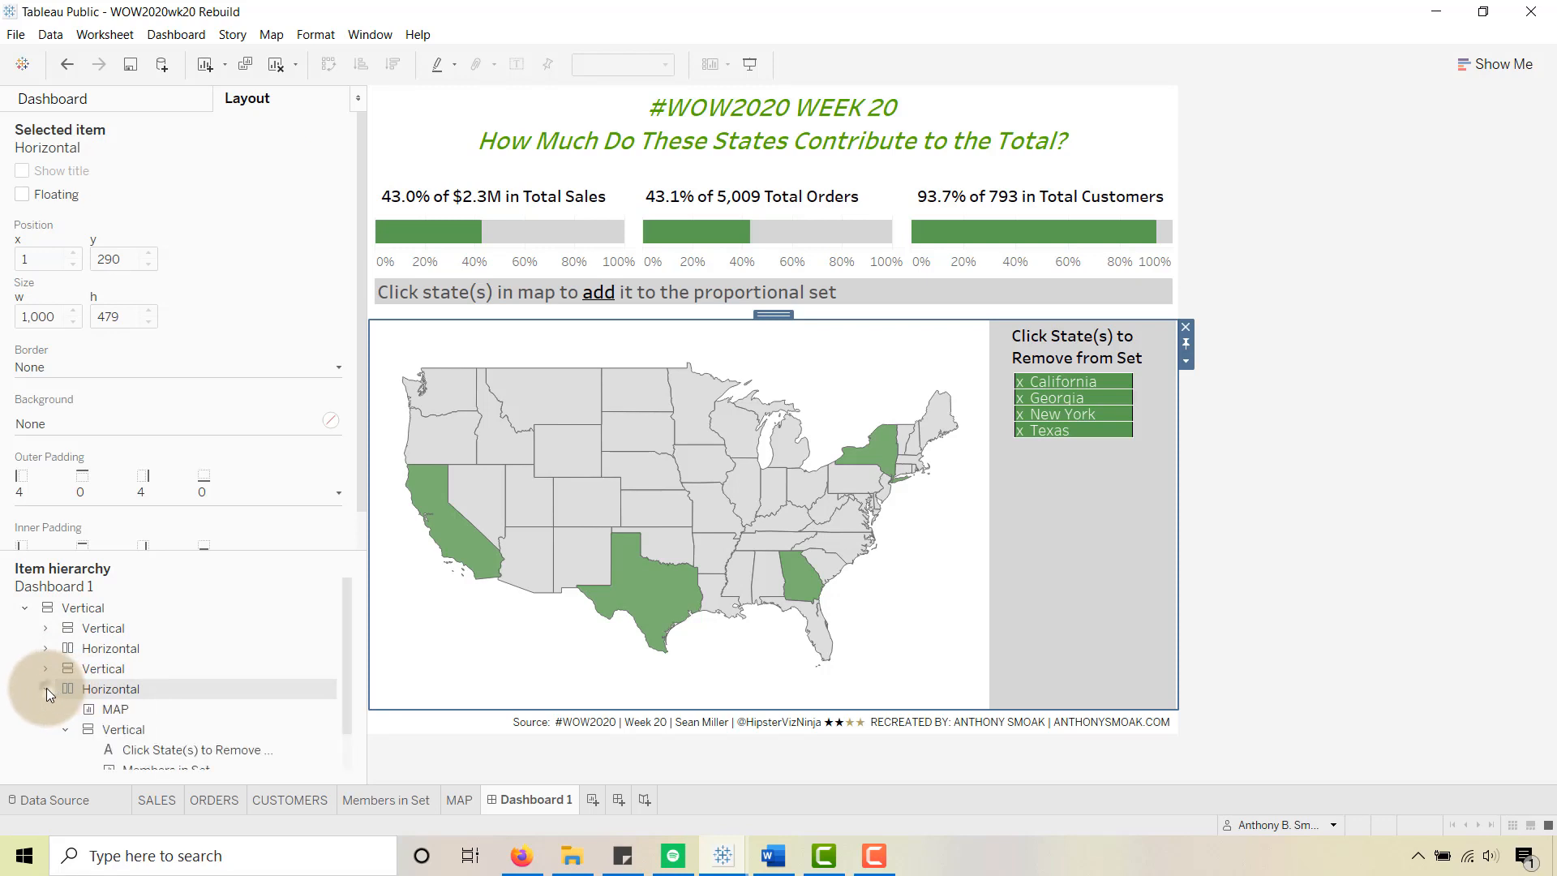
{"action": "left_click", "coordinate": [110, 708]}
{"action": "scroll", "coordinate": [202, 677], "scroll_direction": "down", "scroll_amount": 2}
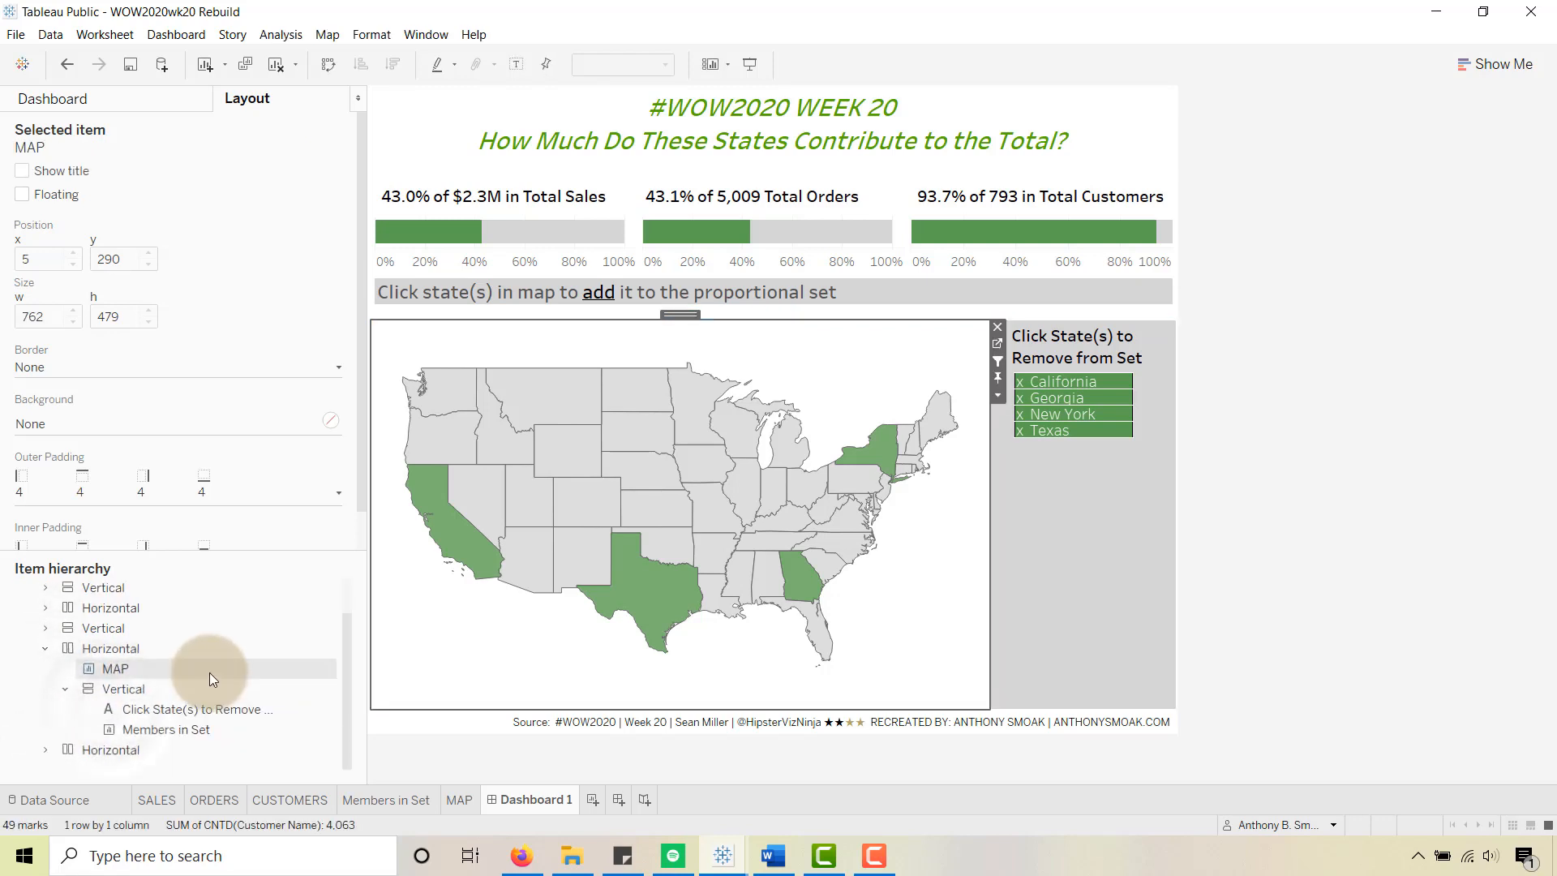
{"action": "left_click", "coordinate": [113, 686]}
{"action": "left_click", "coordinate": [154, 708]}
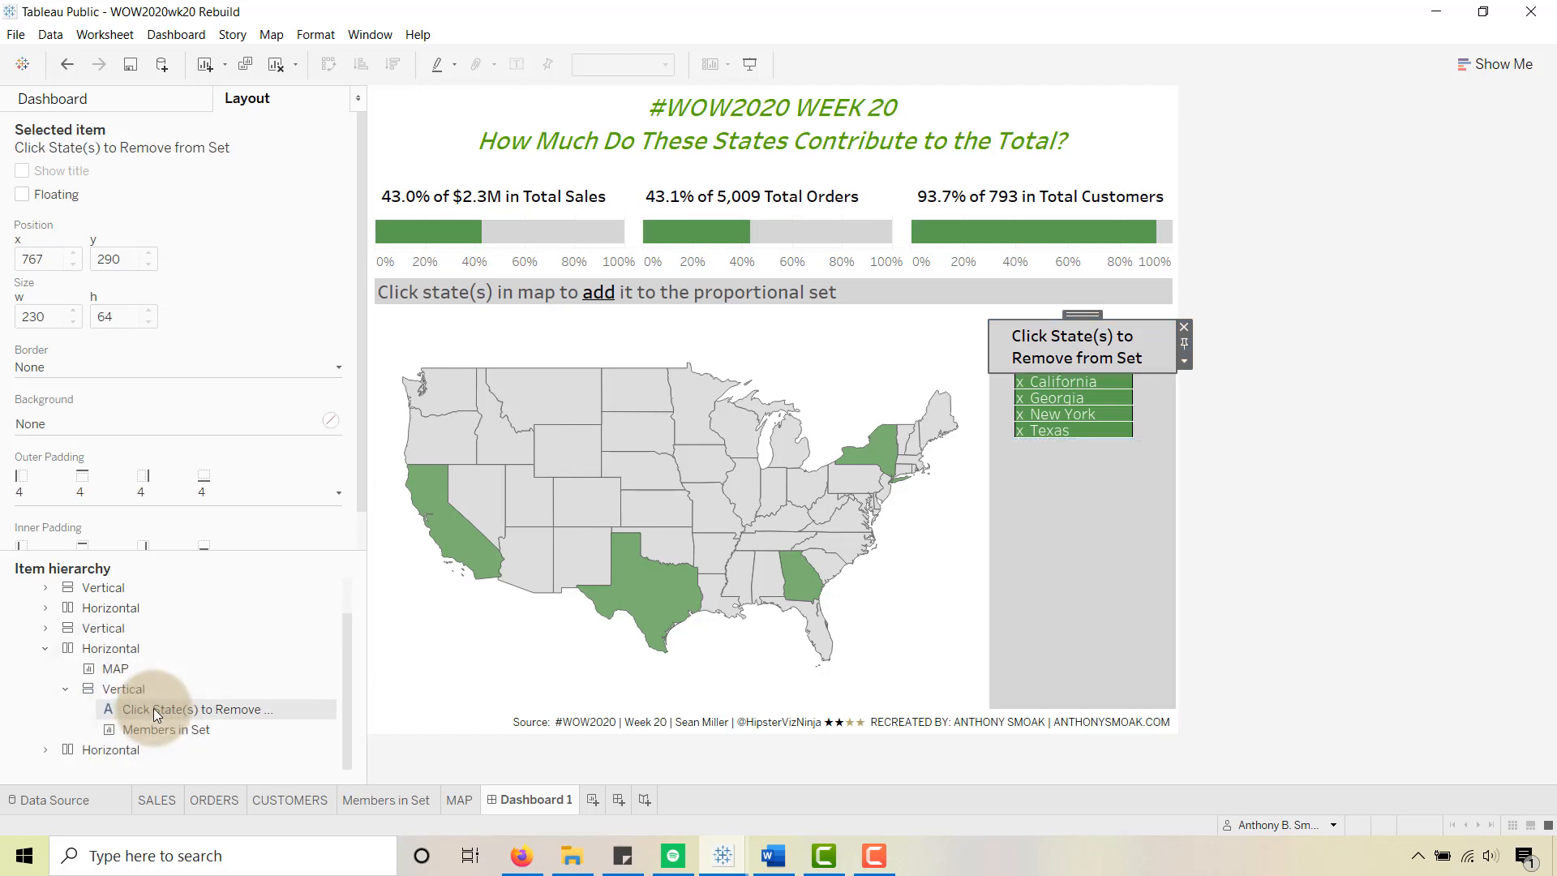
{"action": "left_click", "coordinate": [157, 728]}
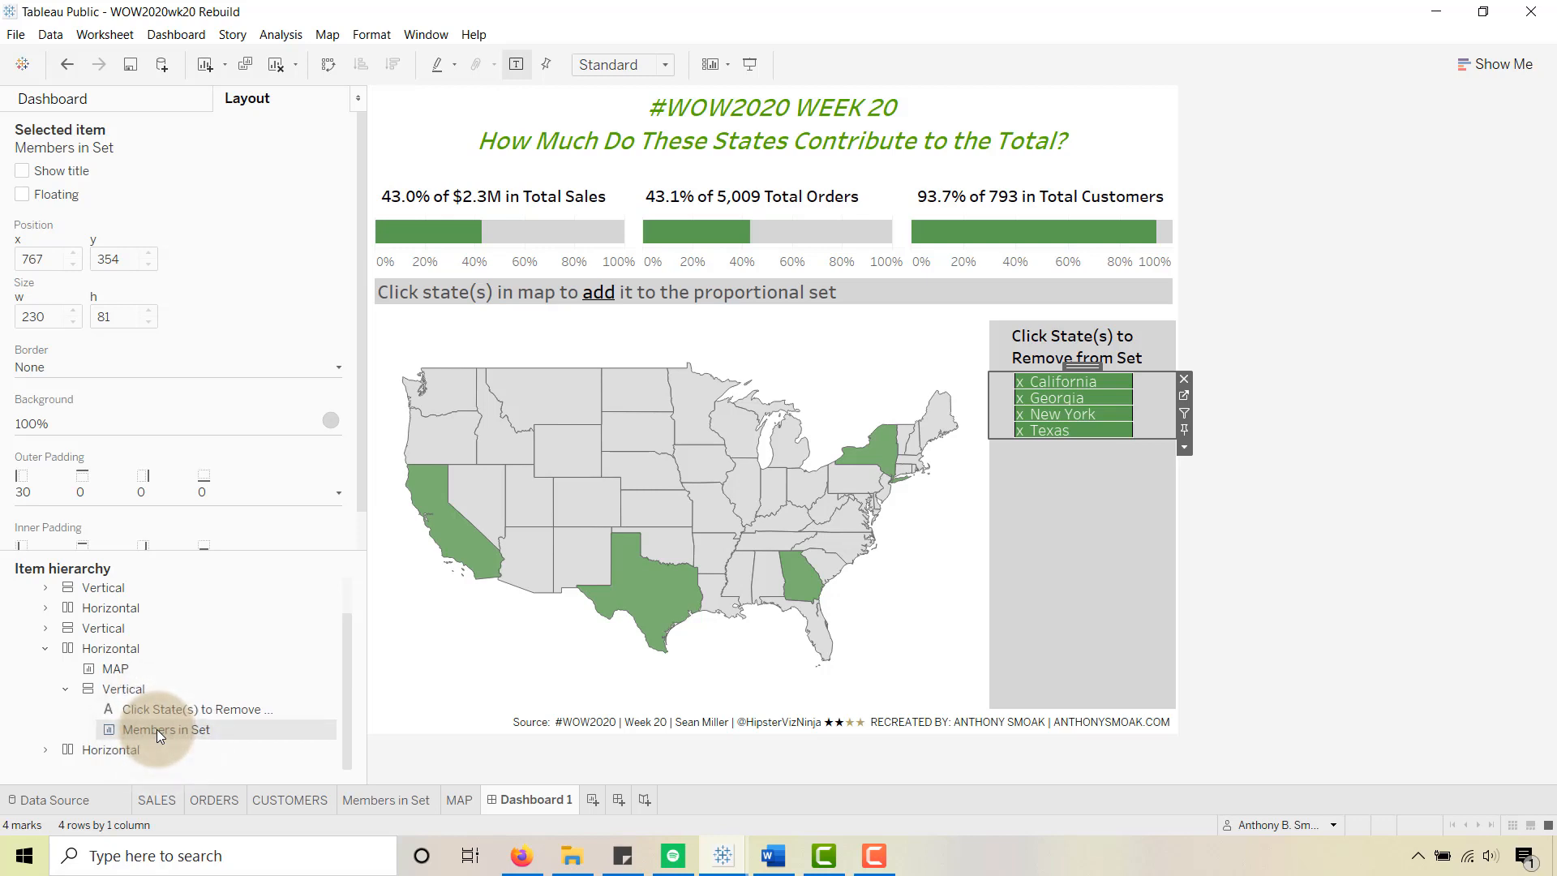
{"action": "left_click", "coordinate": [44, 651]}
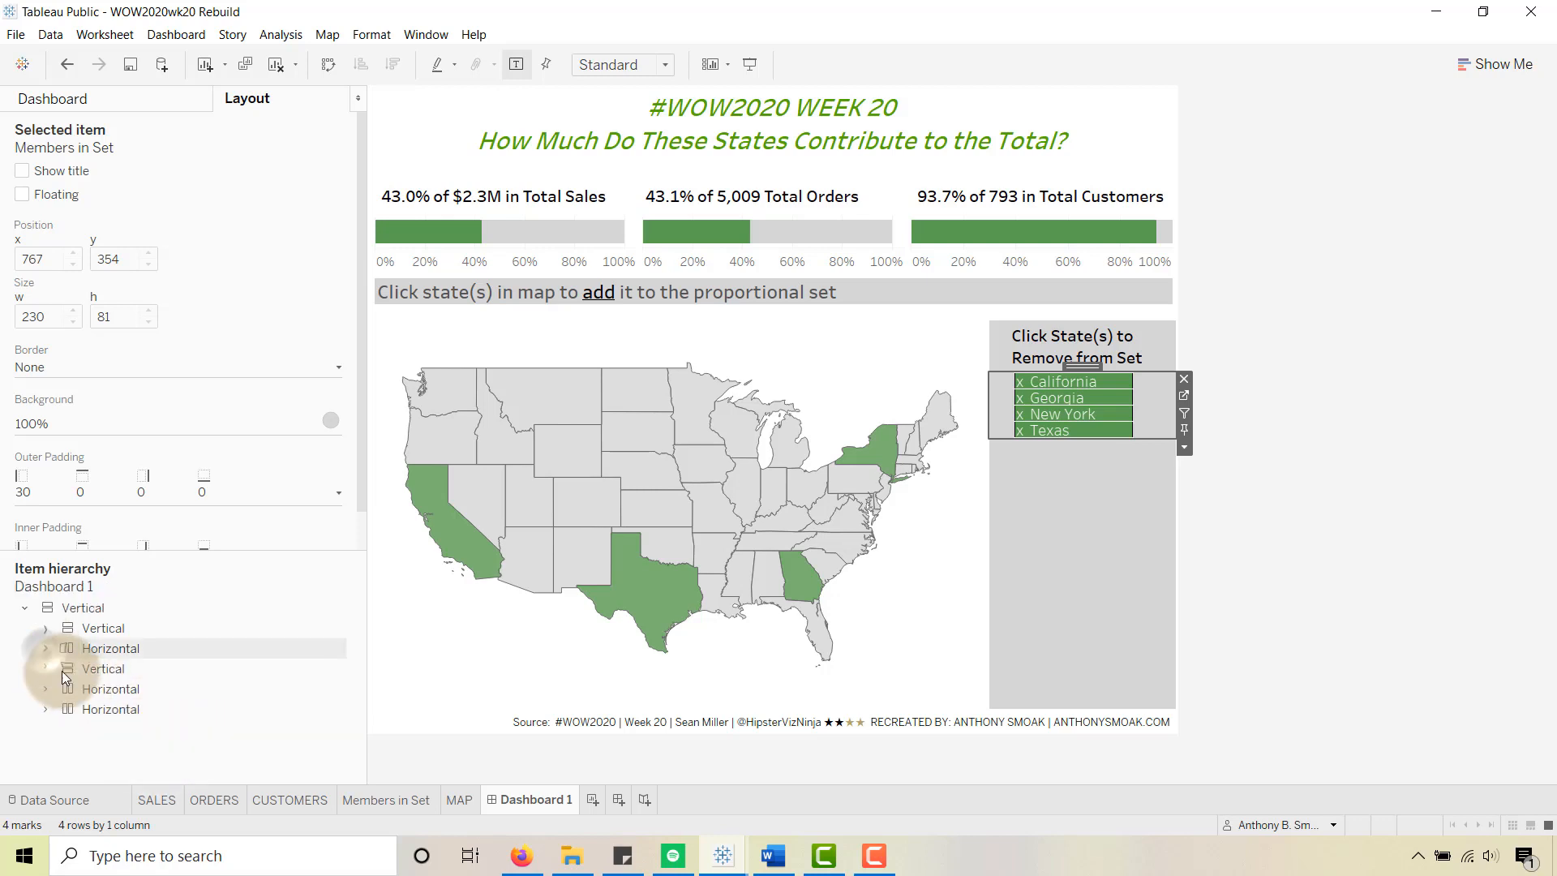
{"action": "left_click", "coordinate": [90, 710]}
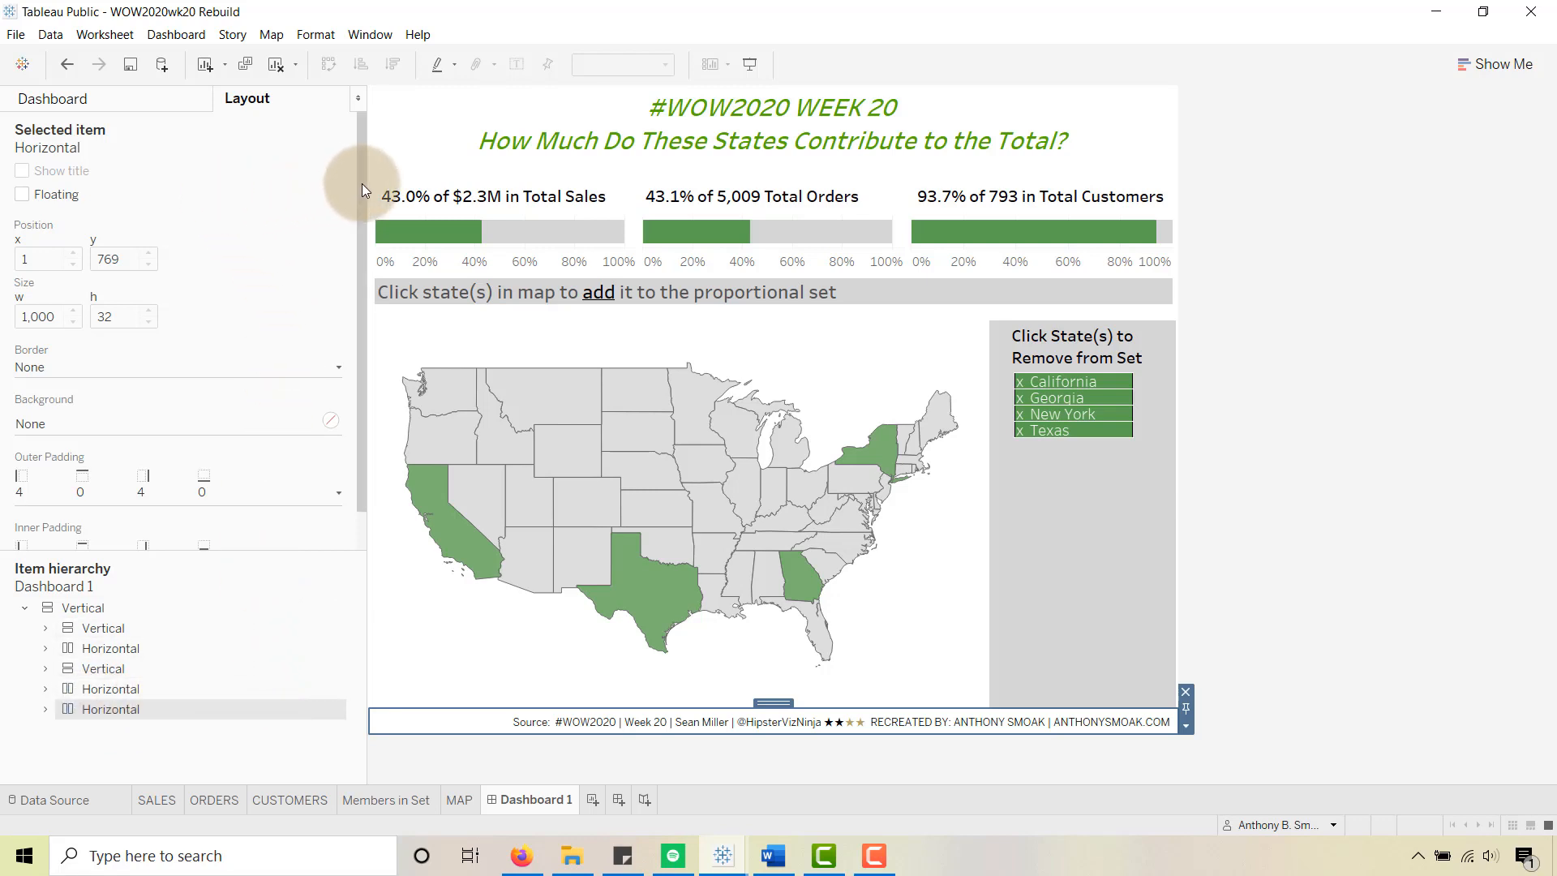
Step: Narrow the layout pane and add Arizona, Alabama and Virginia to the proportional set through the dashboard map
{"action": "left_click_drag", "start_coordinate": [363, 183], "coordinate": [217, 192]}
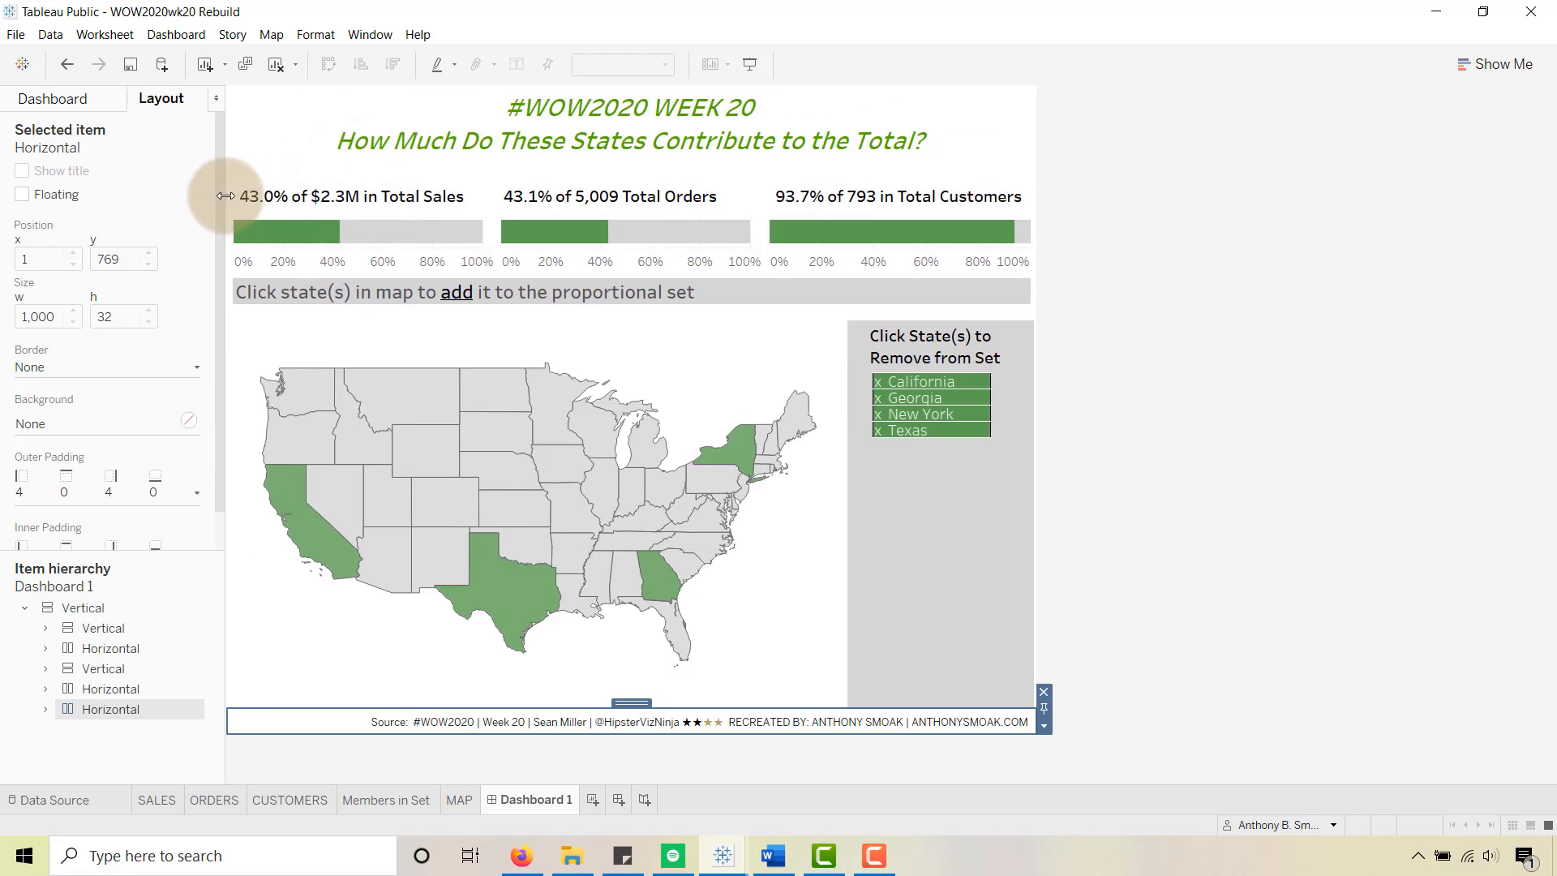
{"action": "left_click", "coordinate": [393, 581]}
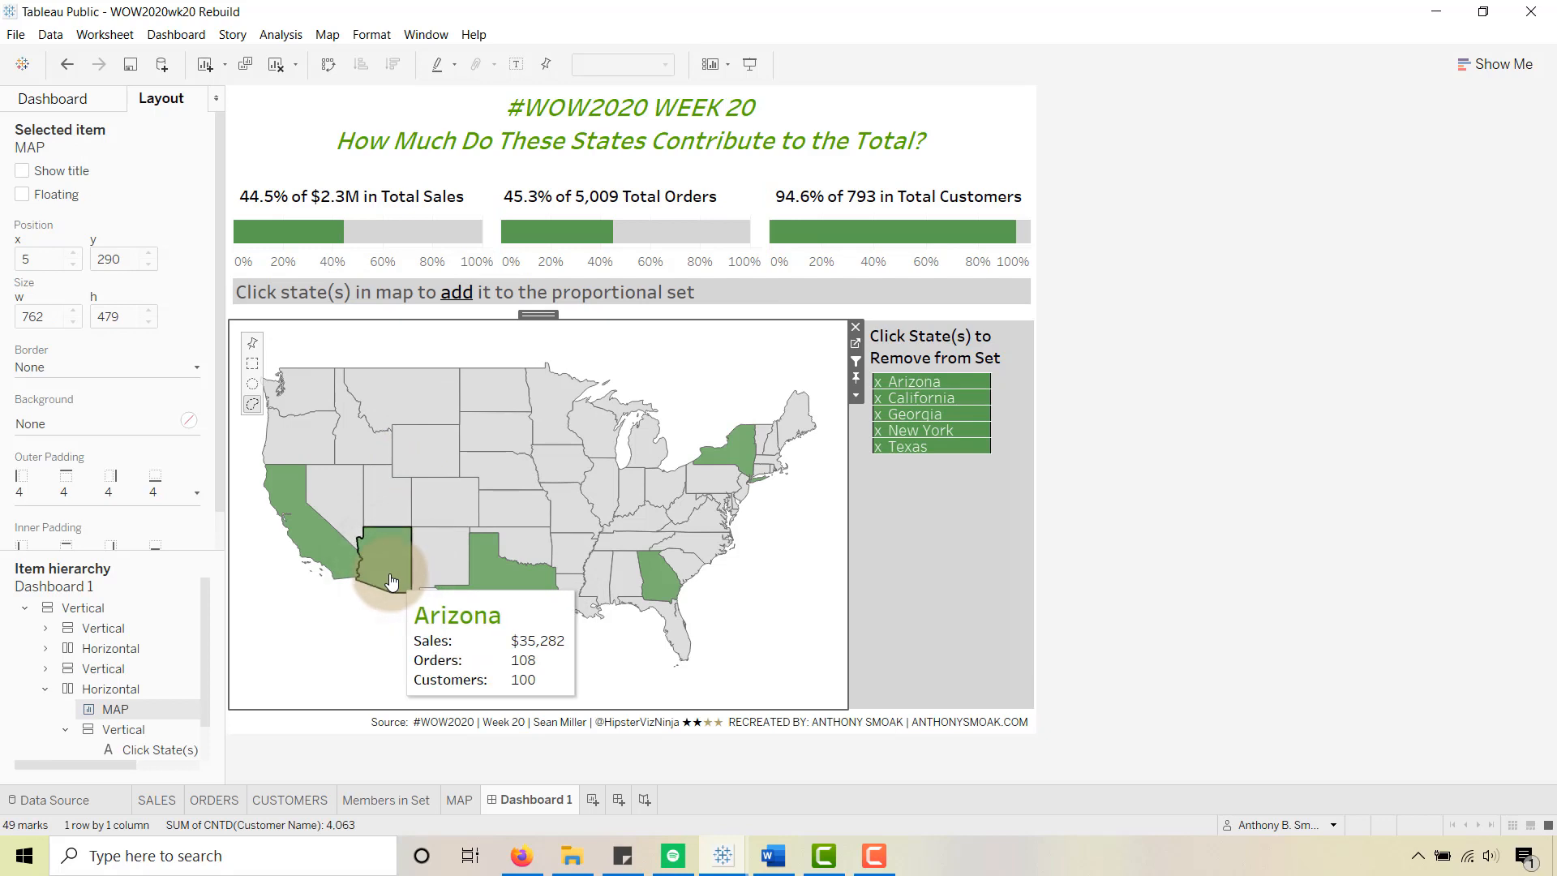
{"action": "left_click", "coordinate": [627, 573]}
{"action": "left_click", "coordinate": [705, 519]}
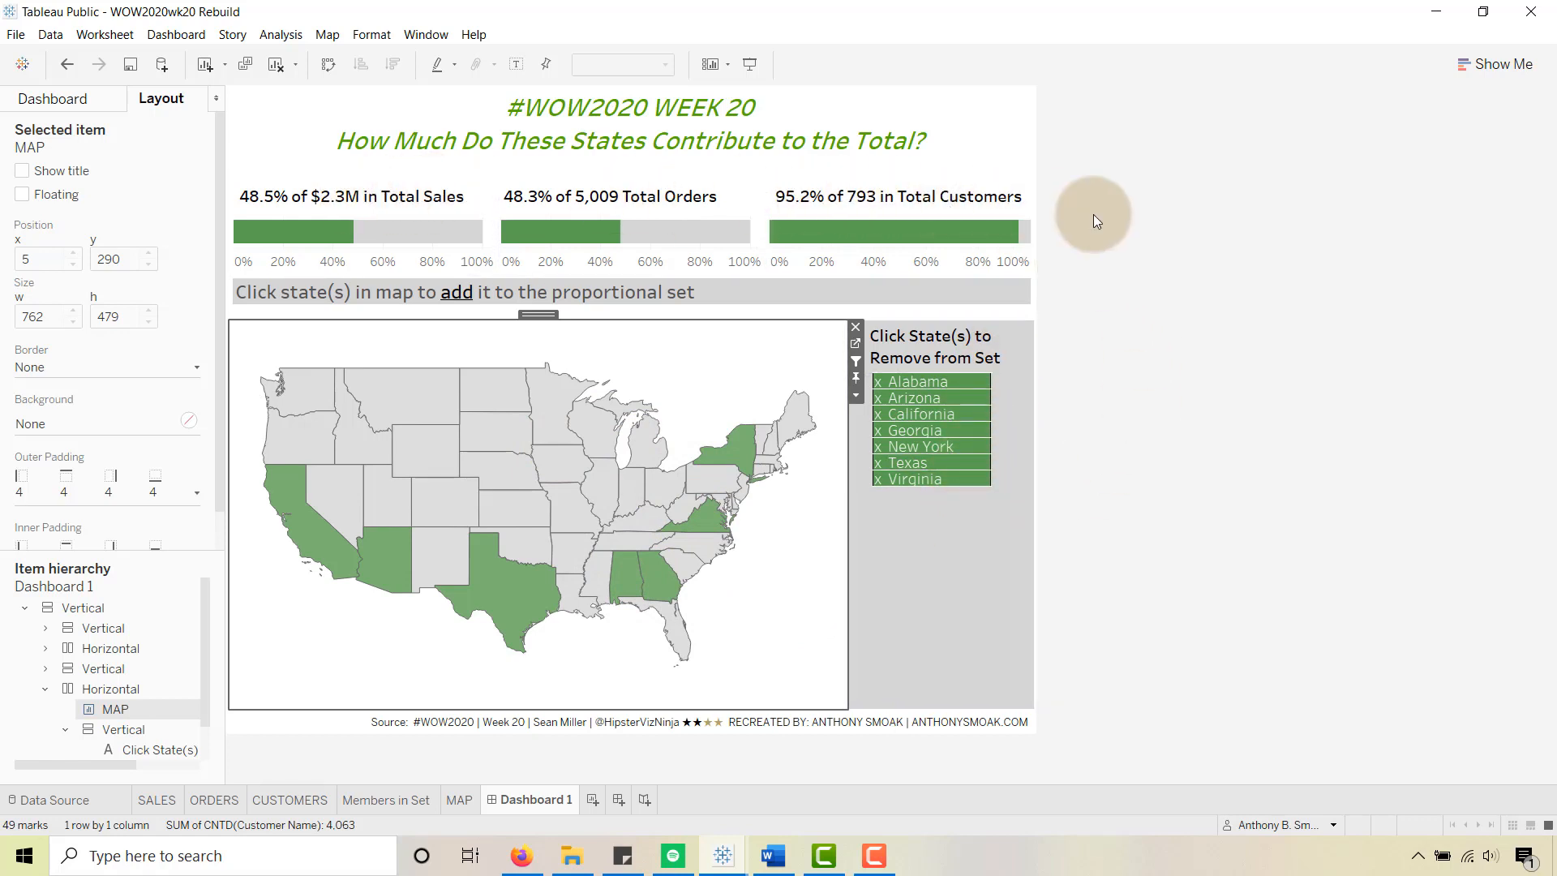
{"action": "left_click", "coordinate": [1135, 216]}
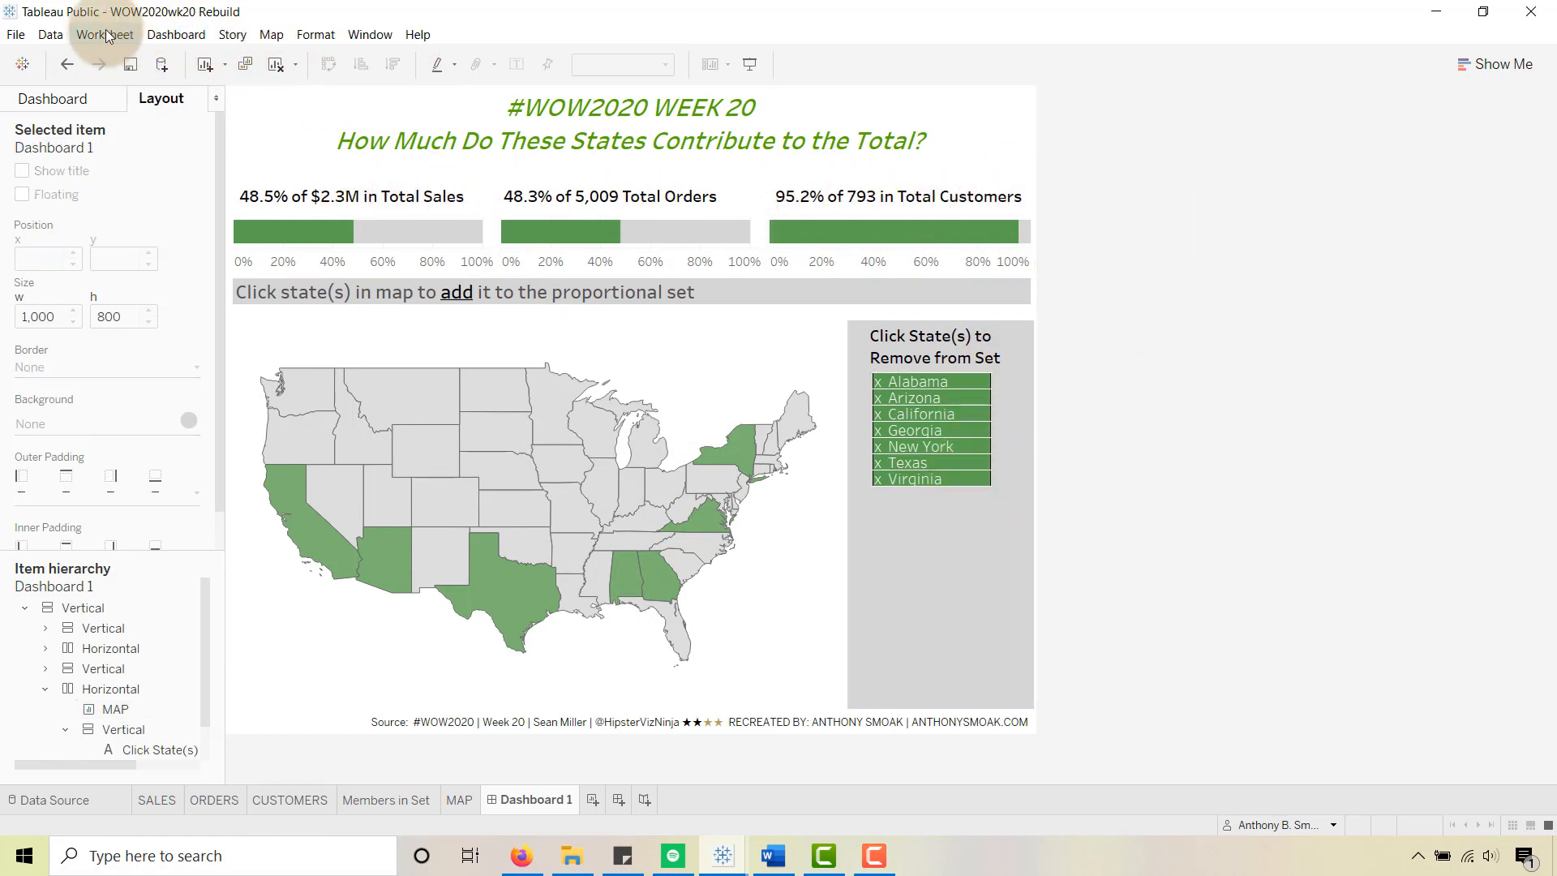
Step: Open the dashboard's actions list, select Map Add to Set and view which types of new action are available
{"action": "left_click", "coordinate": [167, 36]}
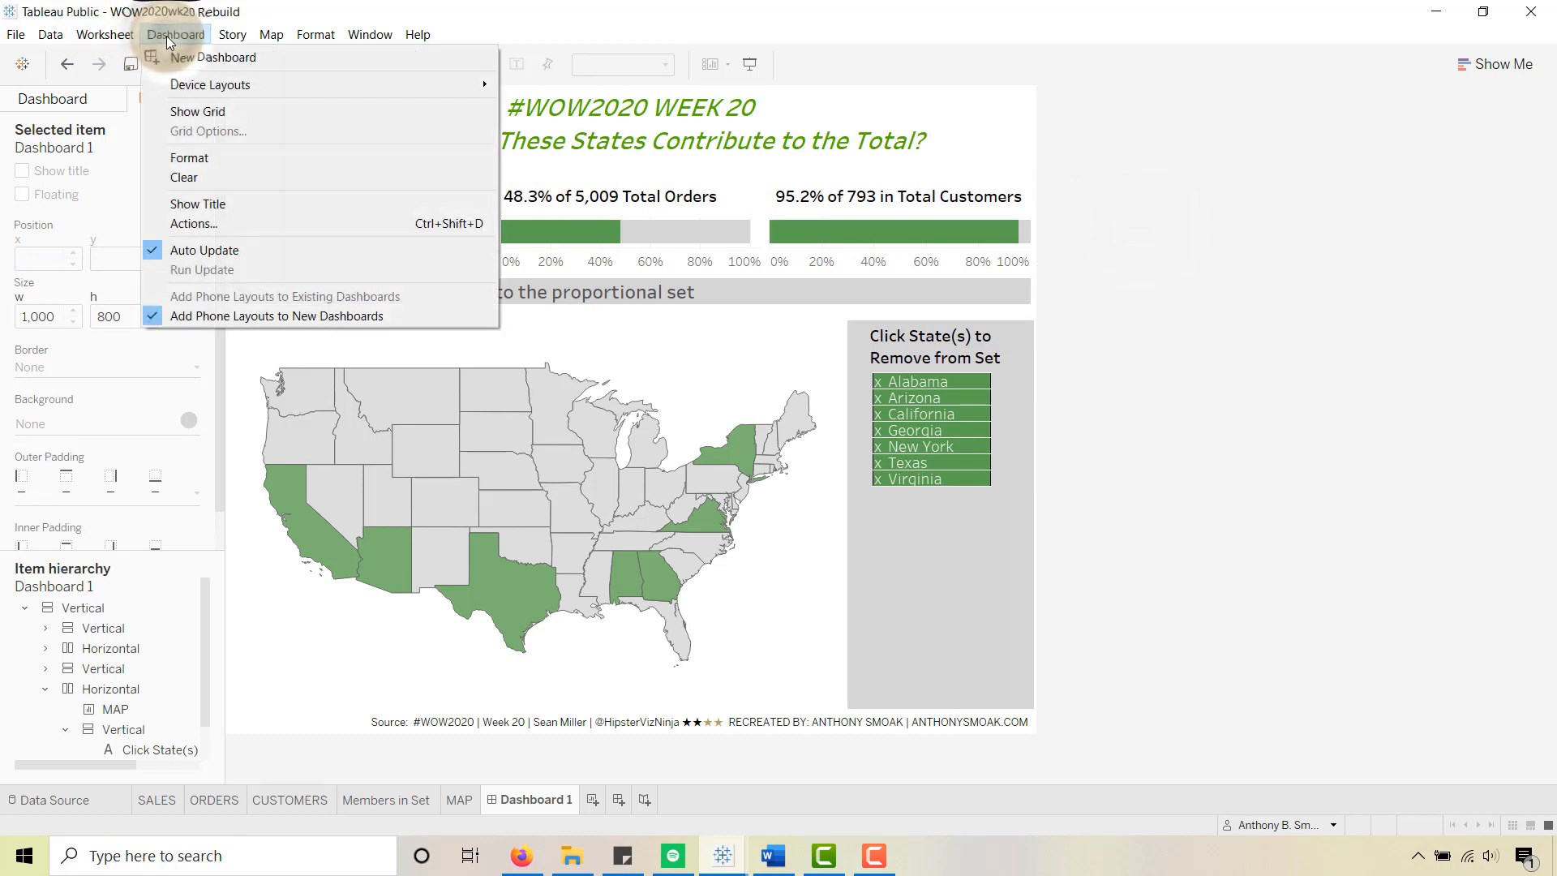
{"action": "left_click", "coordinate": [209, 224]}
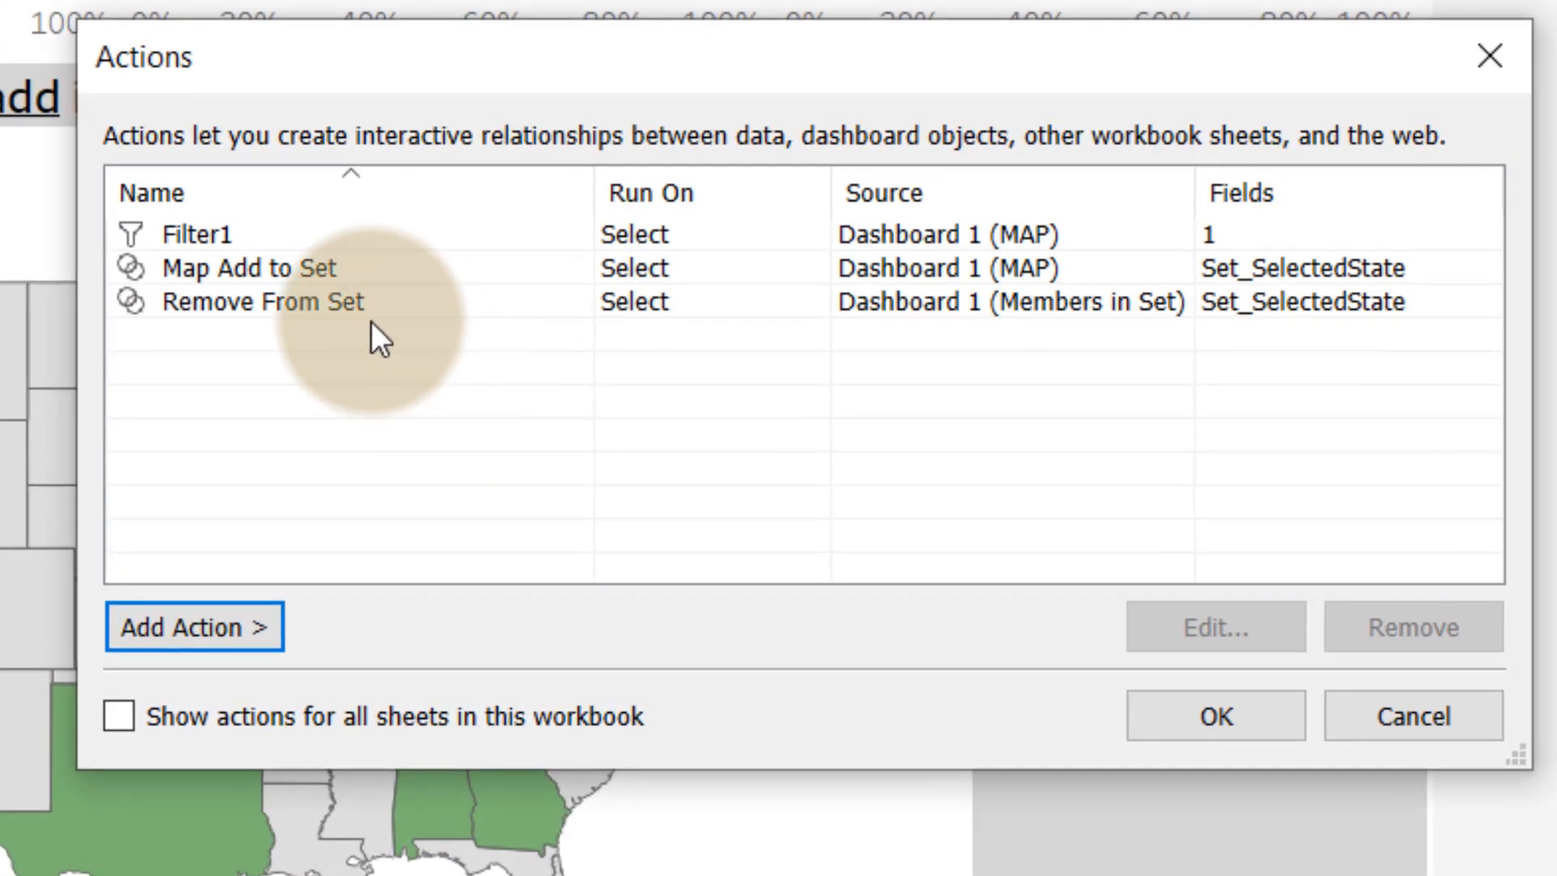
{"action": "left_click", "coordinate": [566, 359]}
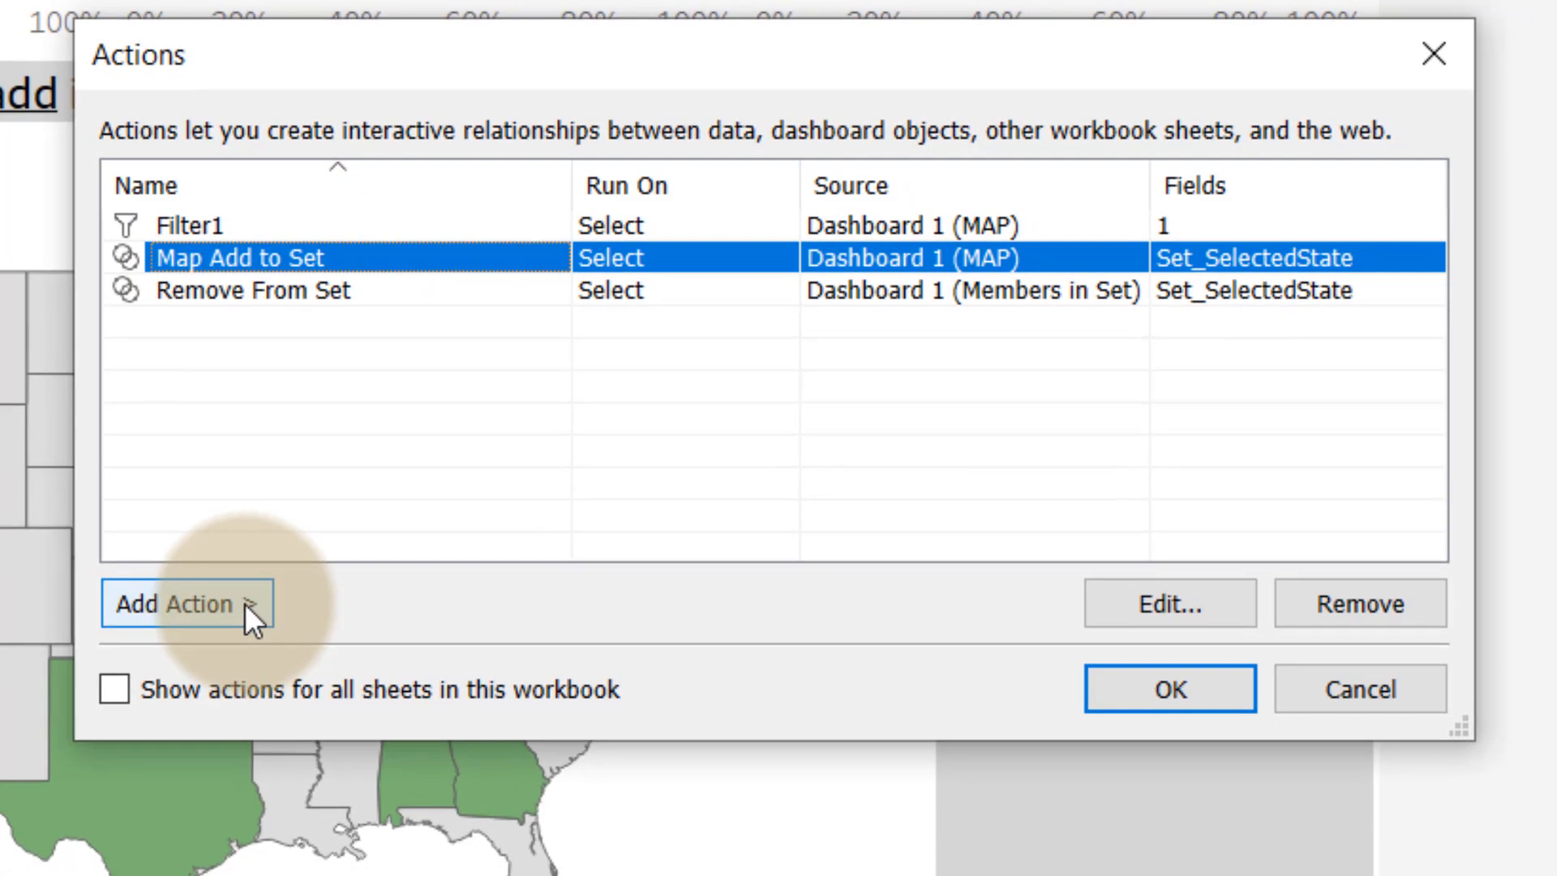
{"action": "left_click", "coordinate": [245, 603]}
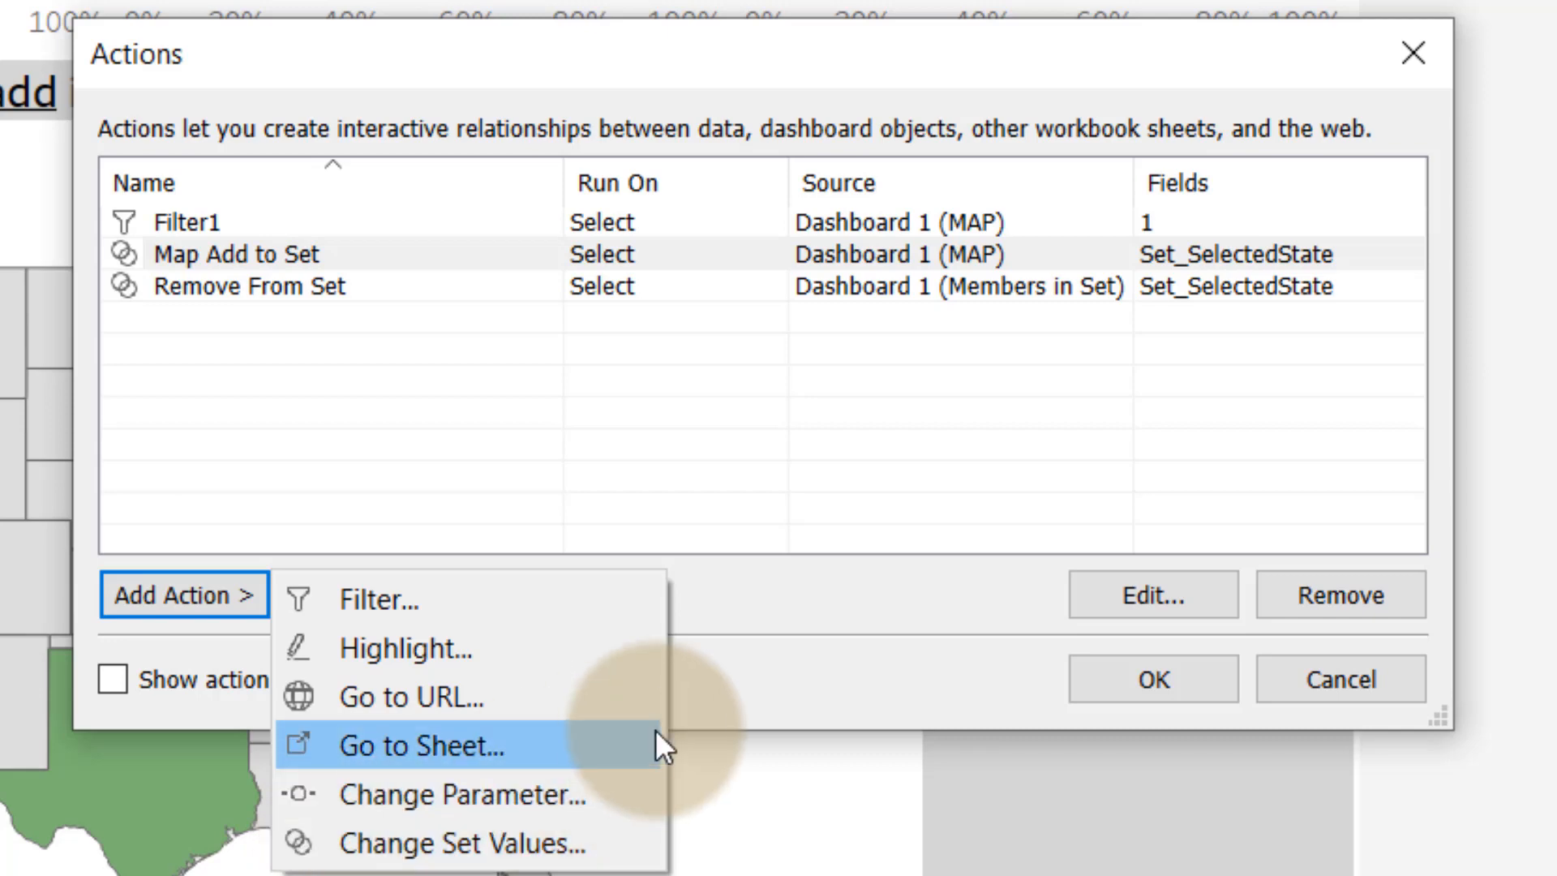
{"action": "left_click", "coordinate": [783, 675]}
Step: Examine the Map Add to Set action's source sheet, run trigger, target set and behaviours for running and clearing
{"action": "left_click", "coordinate": [1146, 595]}
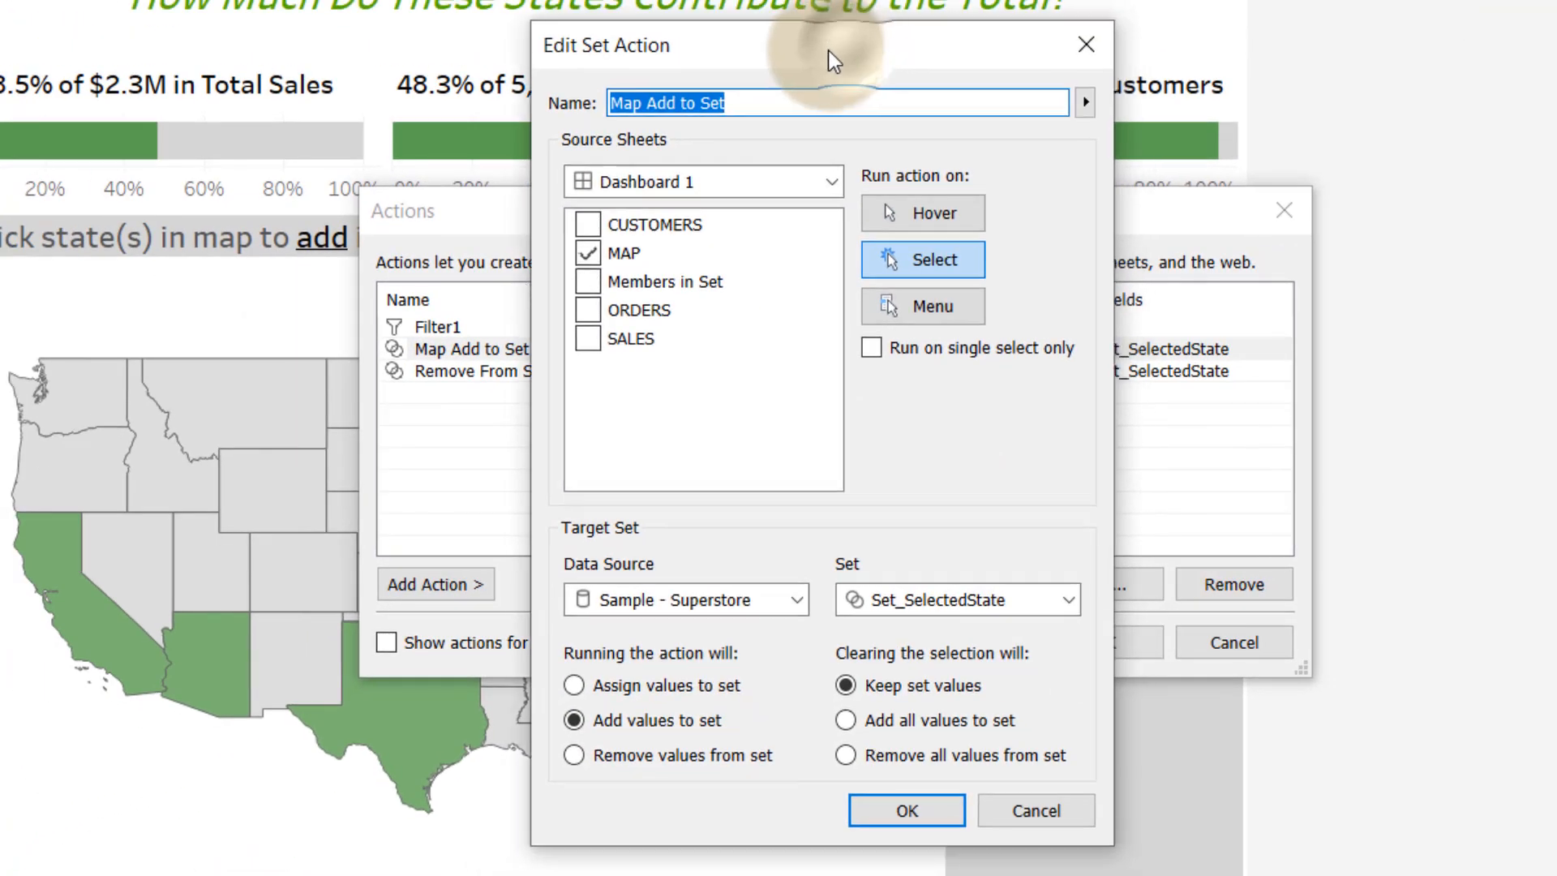
{"action": "left_click_drag", "start_coordinate": [829, 50], "coordinate": [813, 52]}
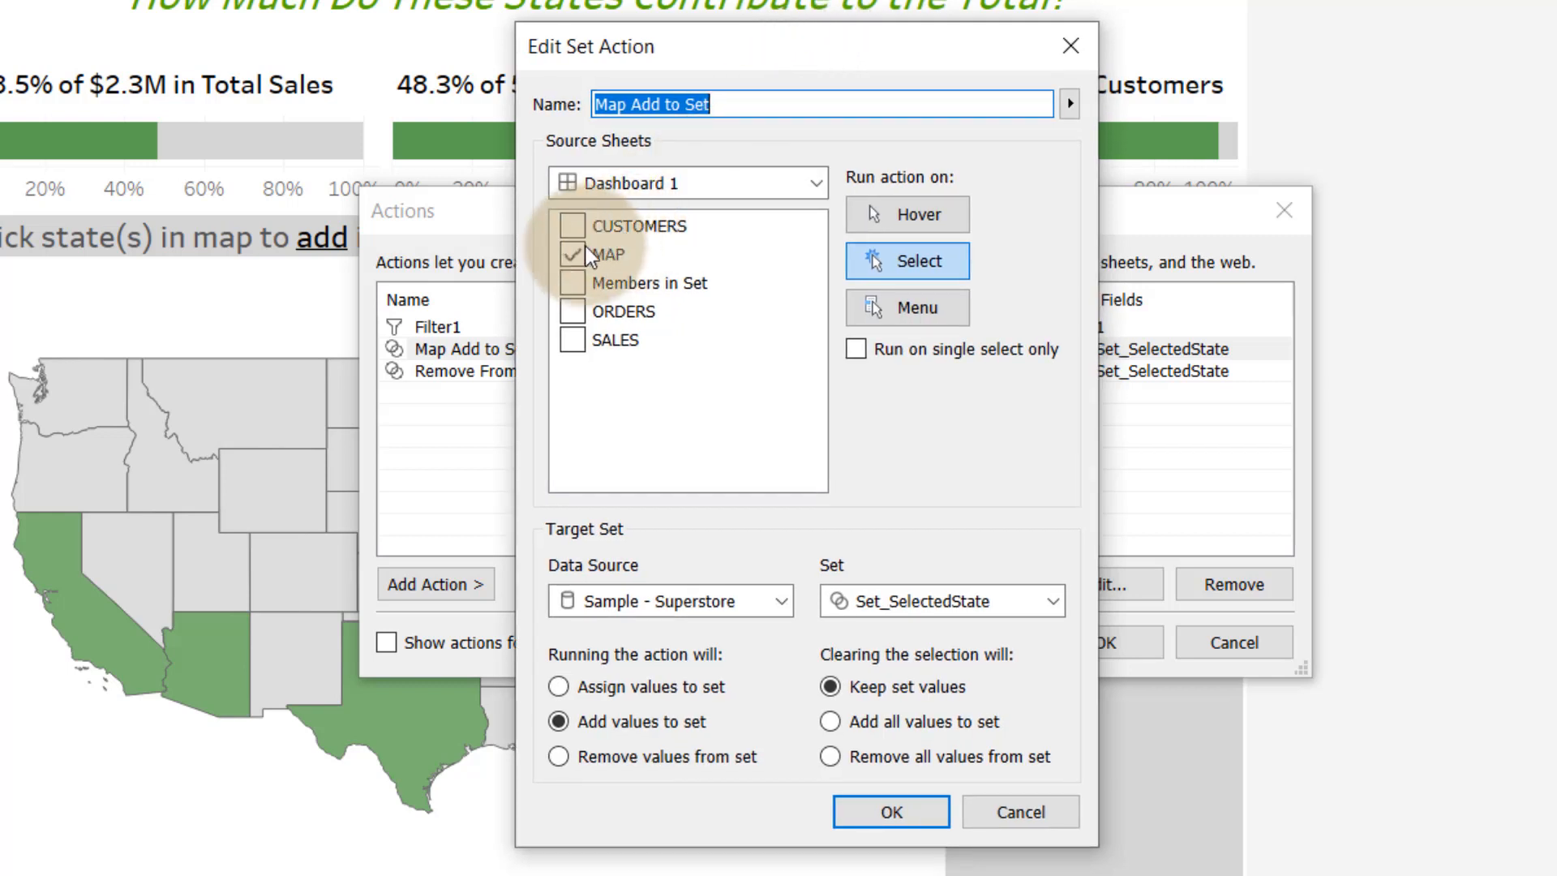
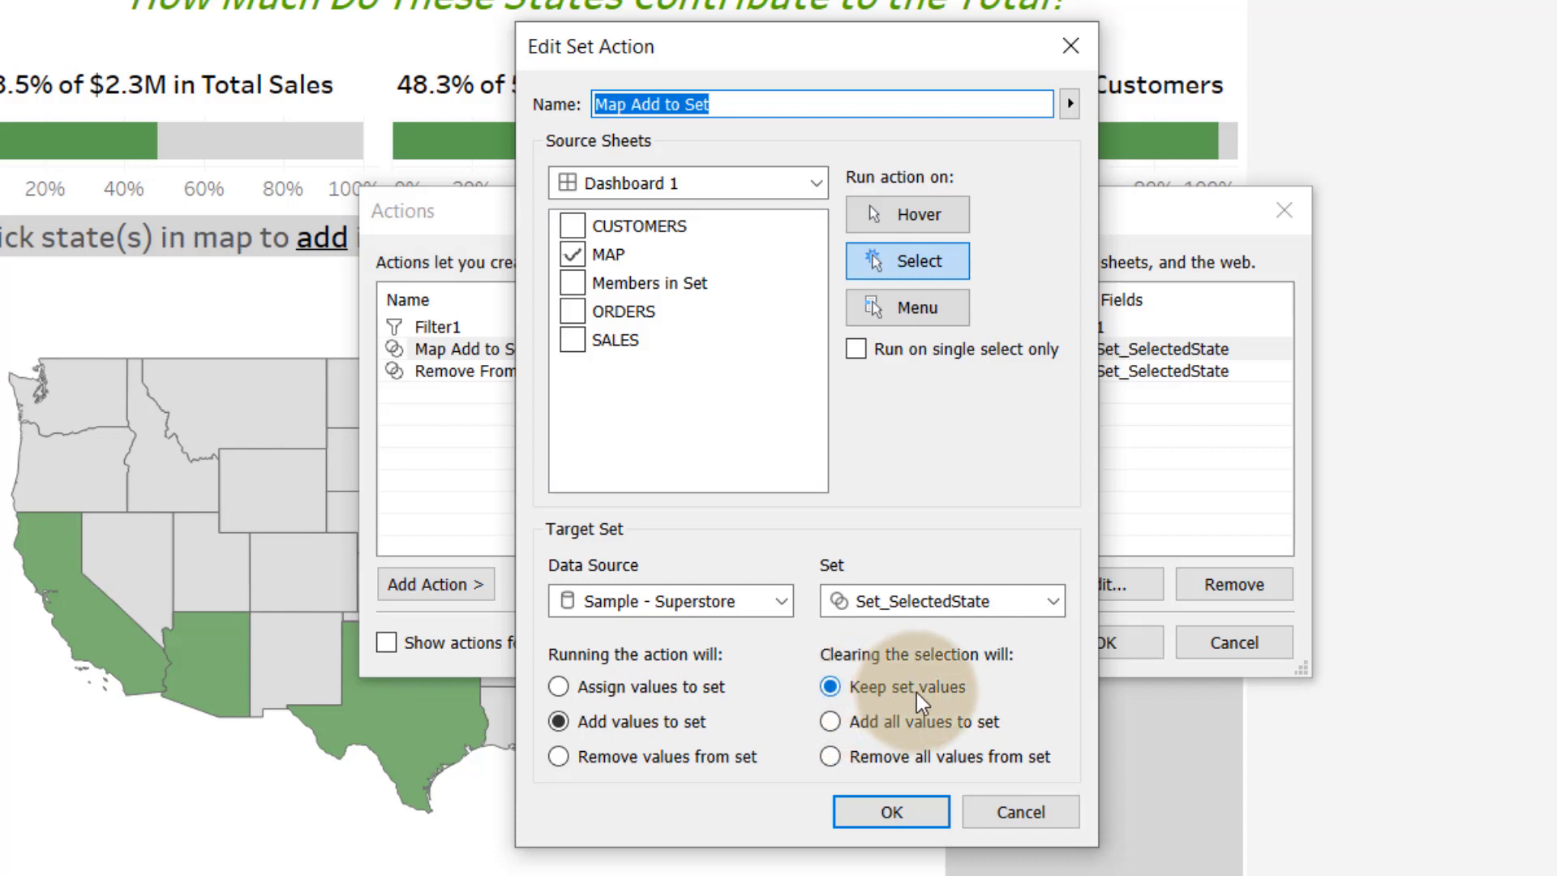
{"action": "left_click", "coordinate": [880, 811]}
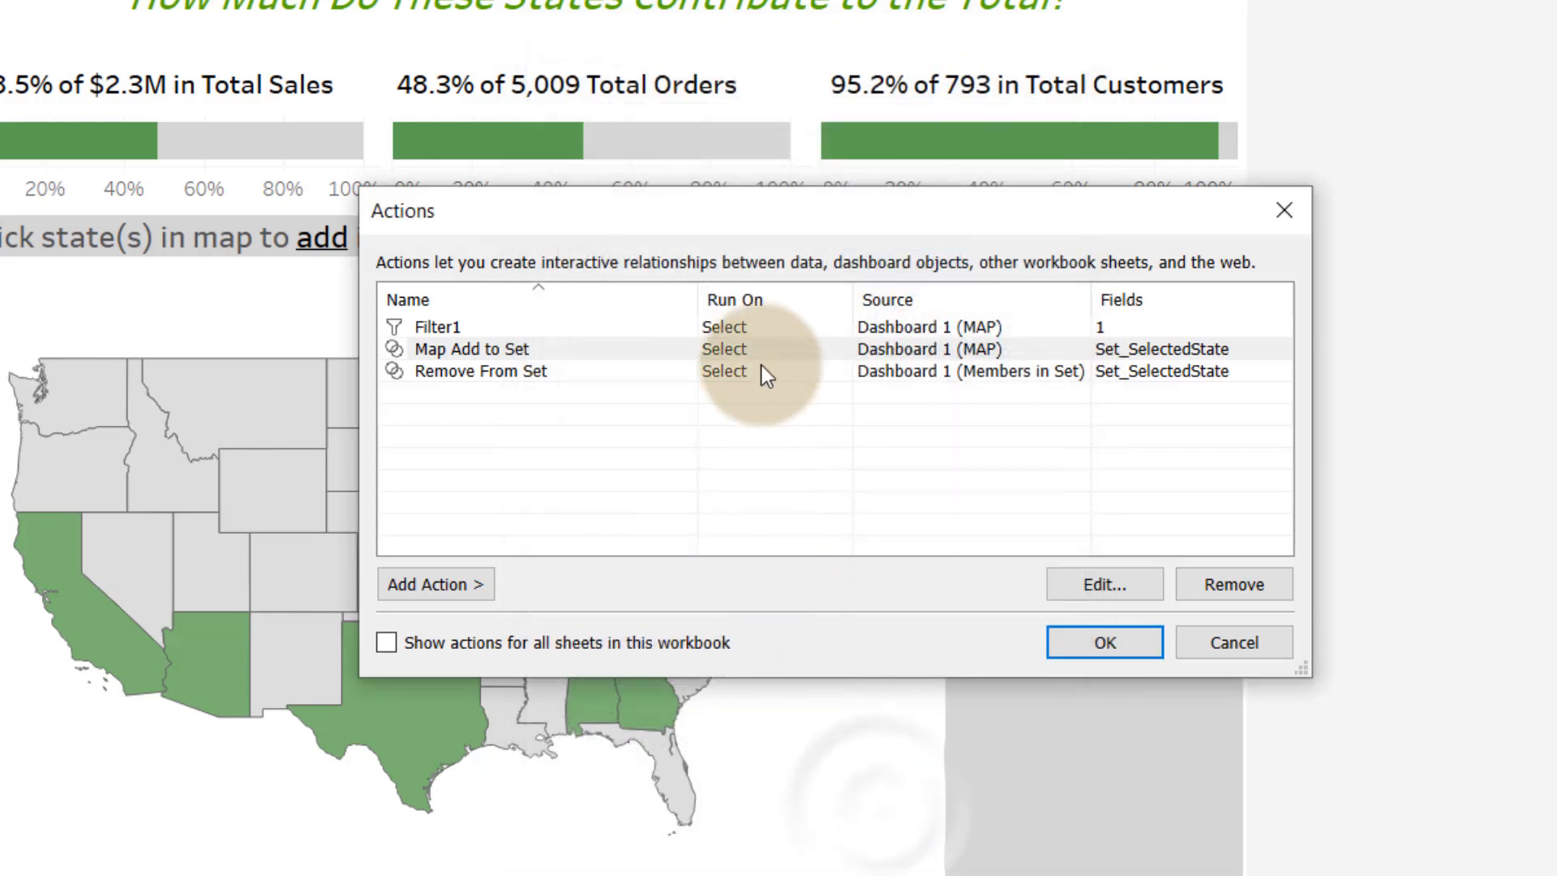
Step: Examine the Remove From Set action's settings, keeping Set_SelectedState as its target set, and close the actions list
{"action": "left_click", "coordinate": [495, 370]}
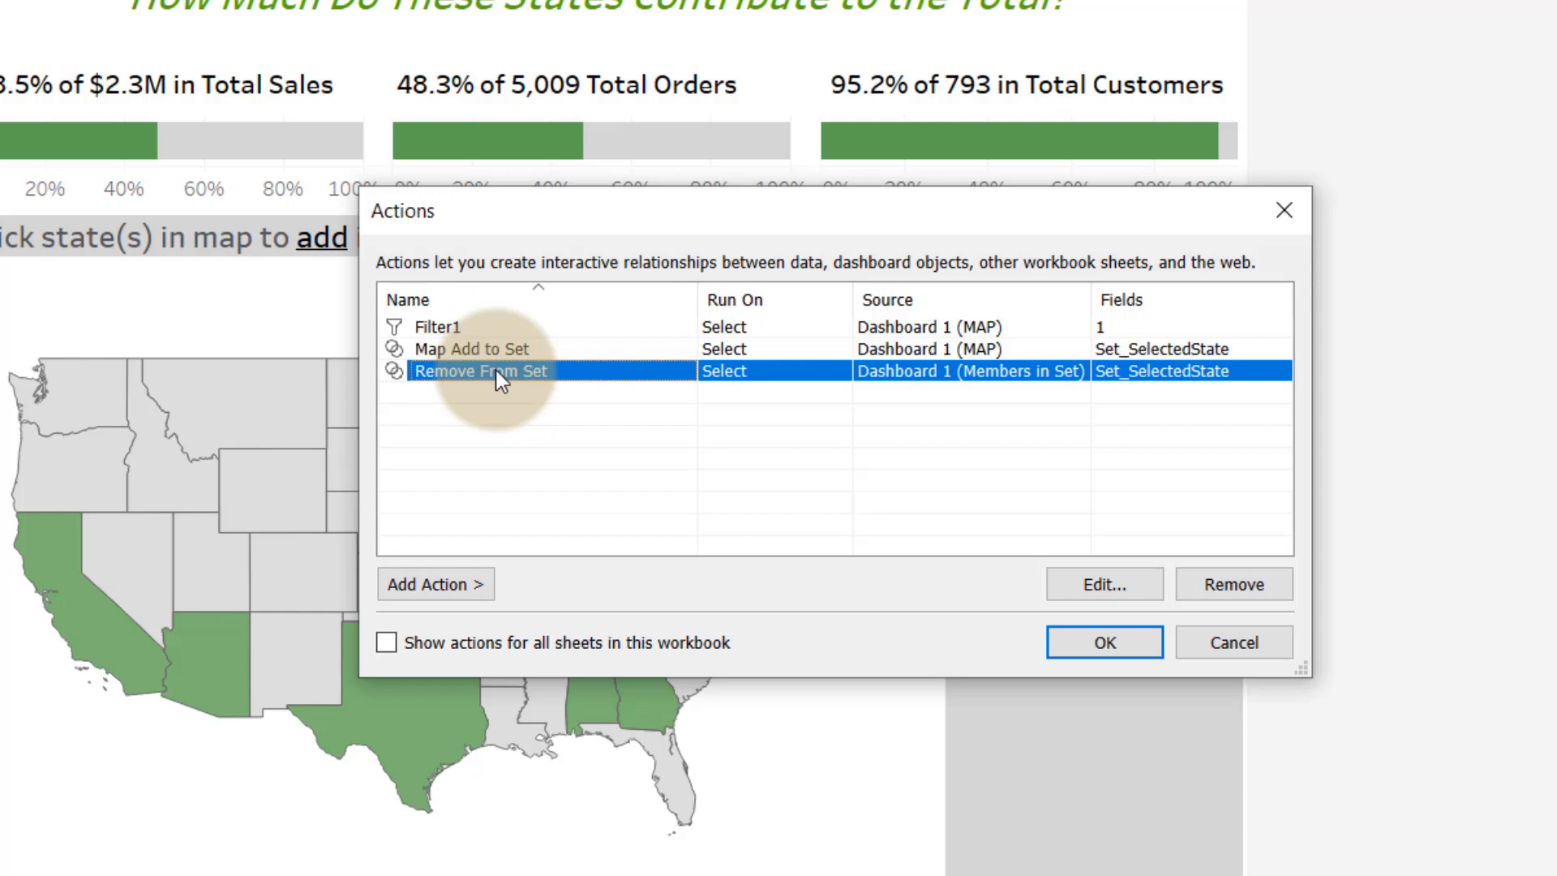
{"action": "left_click", "coordinate": [1102, 583]}
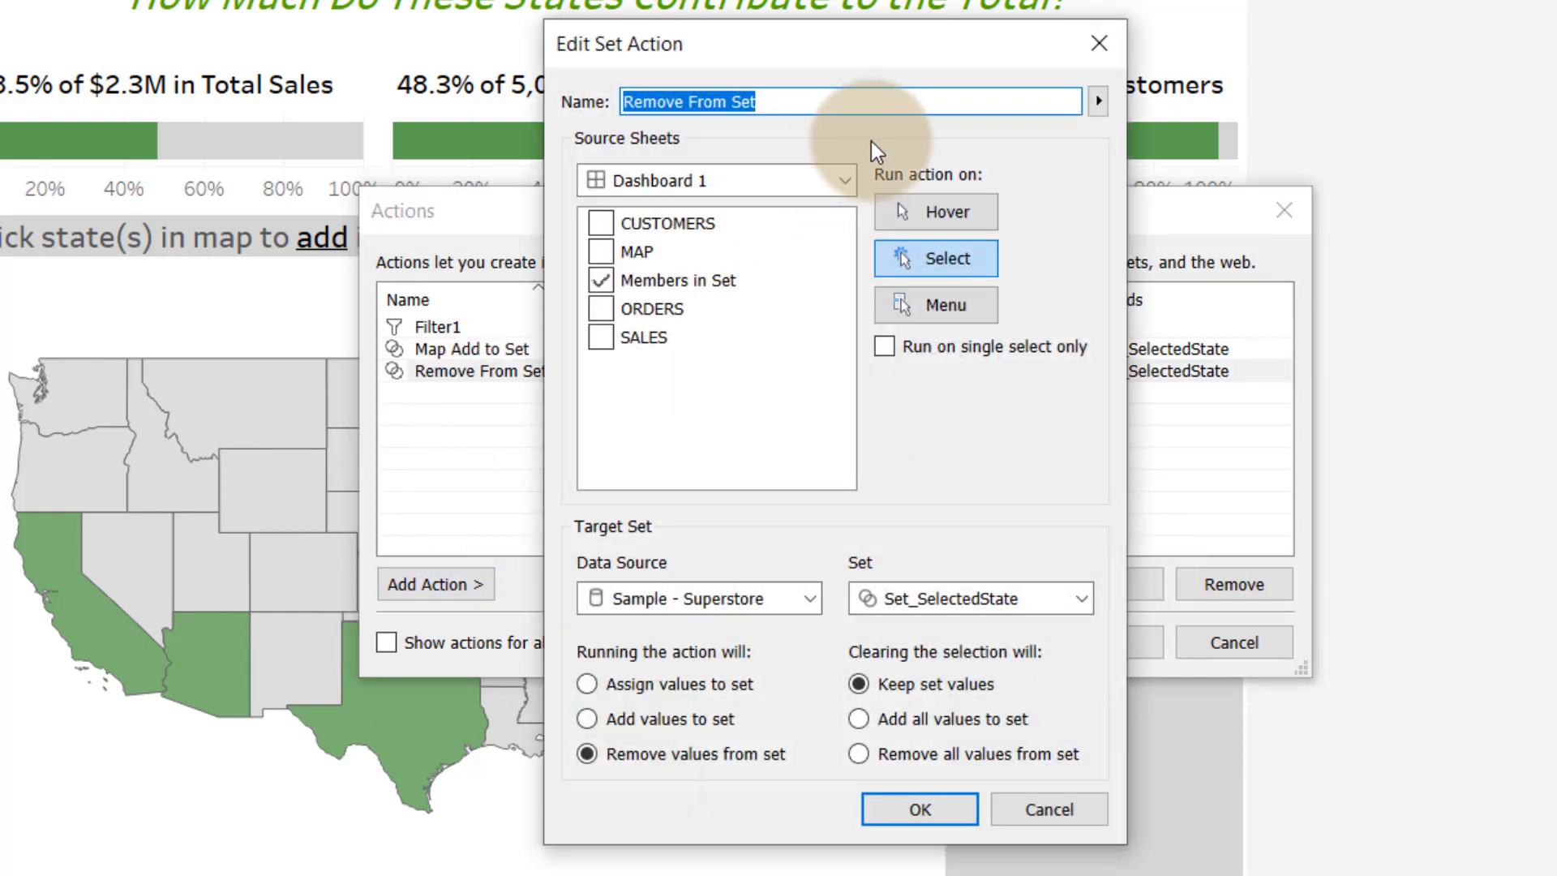
{"action": "left_click", "coordinate": [843, 103]}
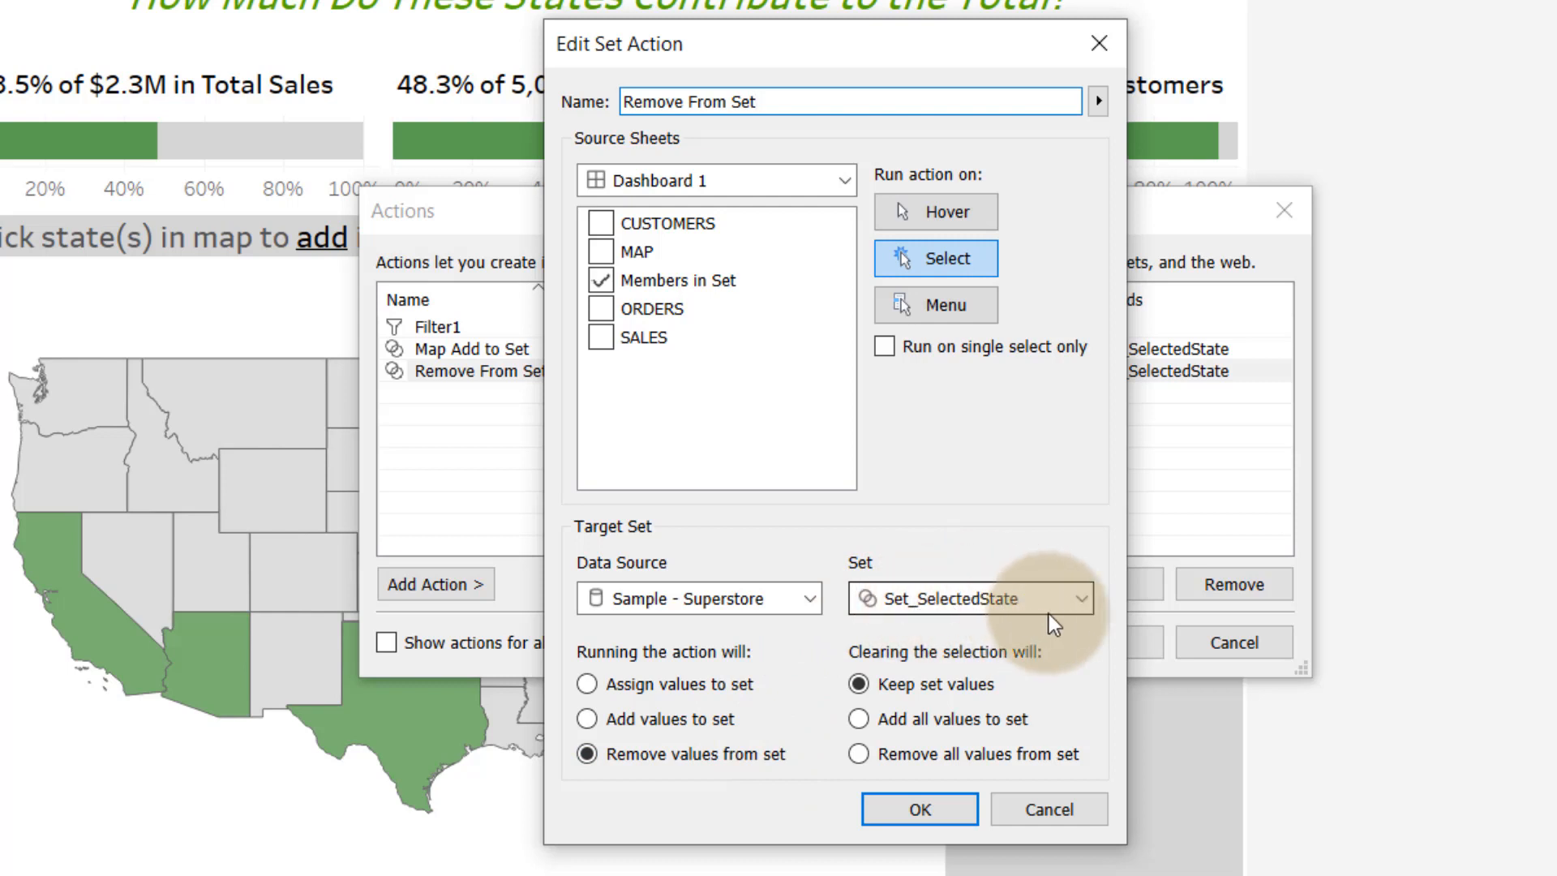
{"action": "left_click", "coordinate": [1080, 598]}
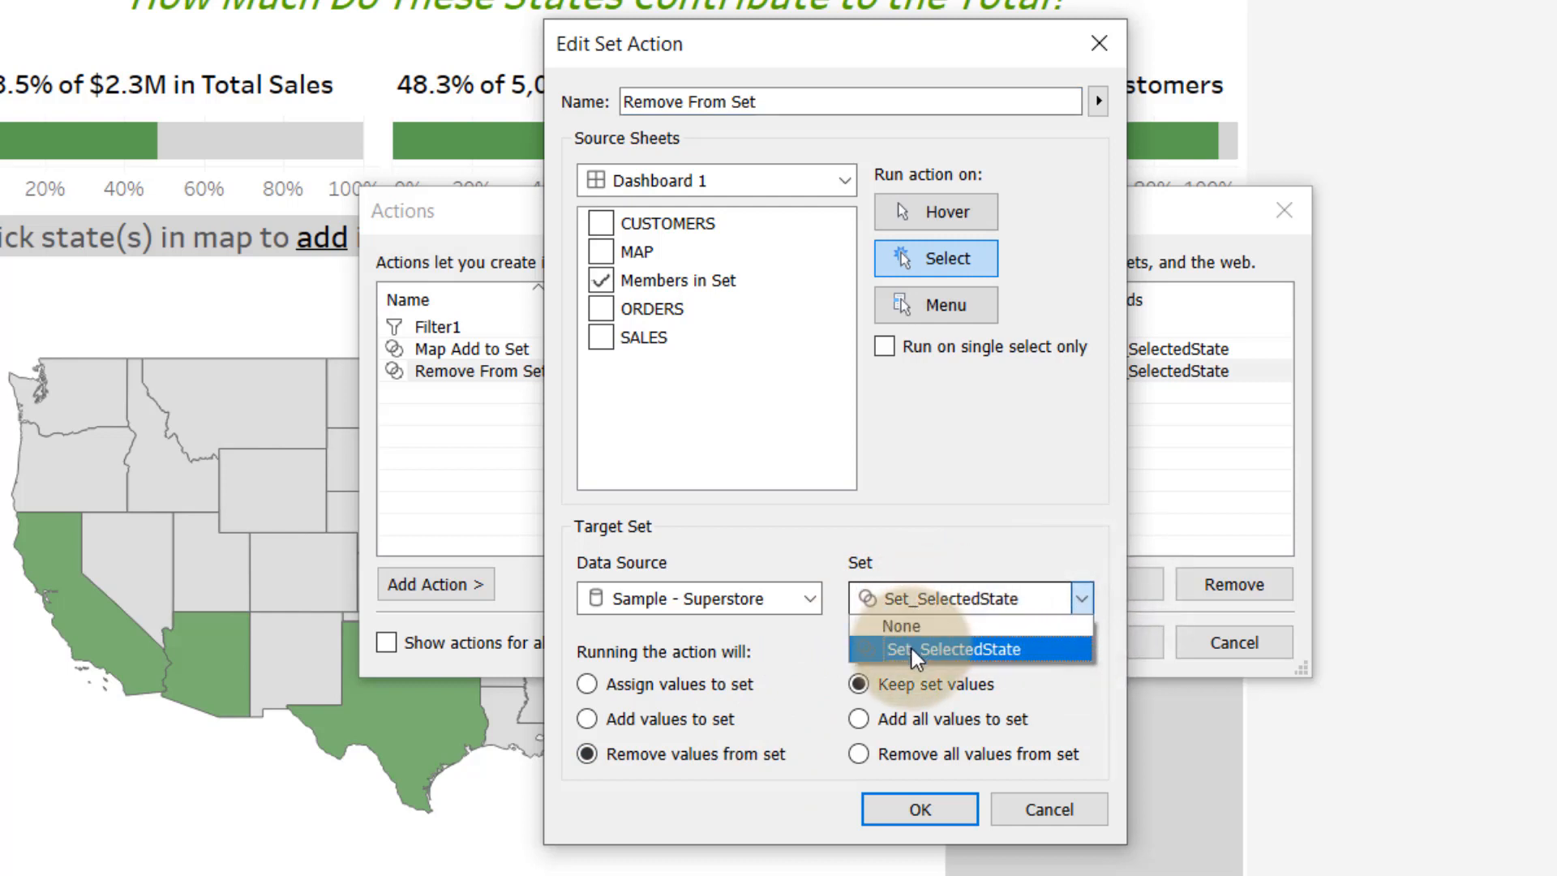
{"action": "left_click", "coordinate": [947, 652]}
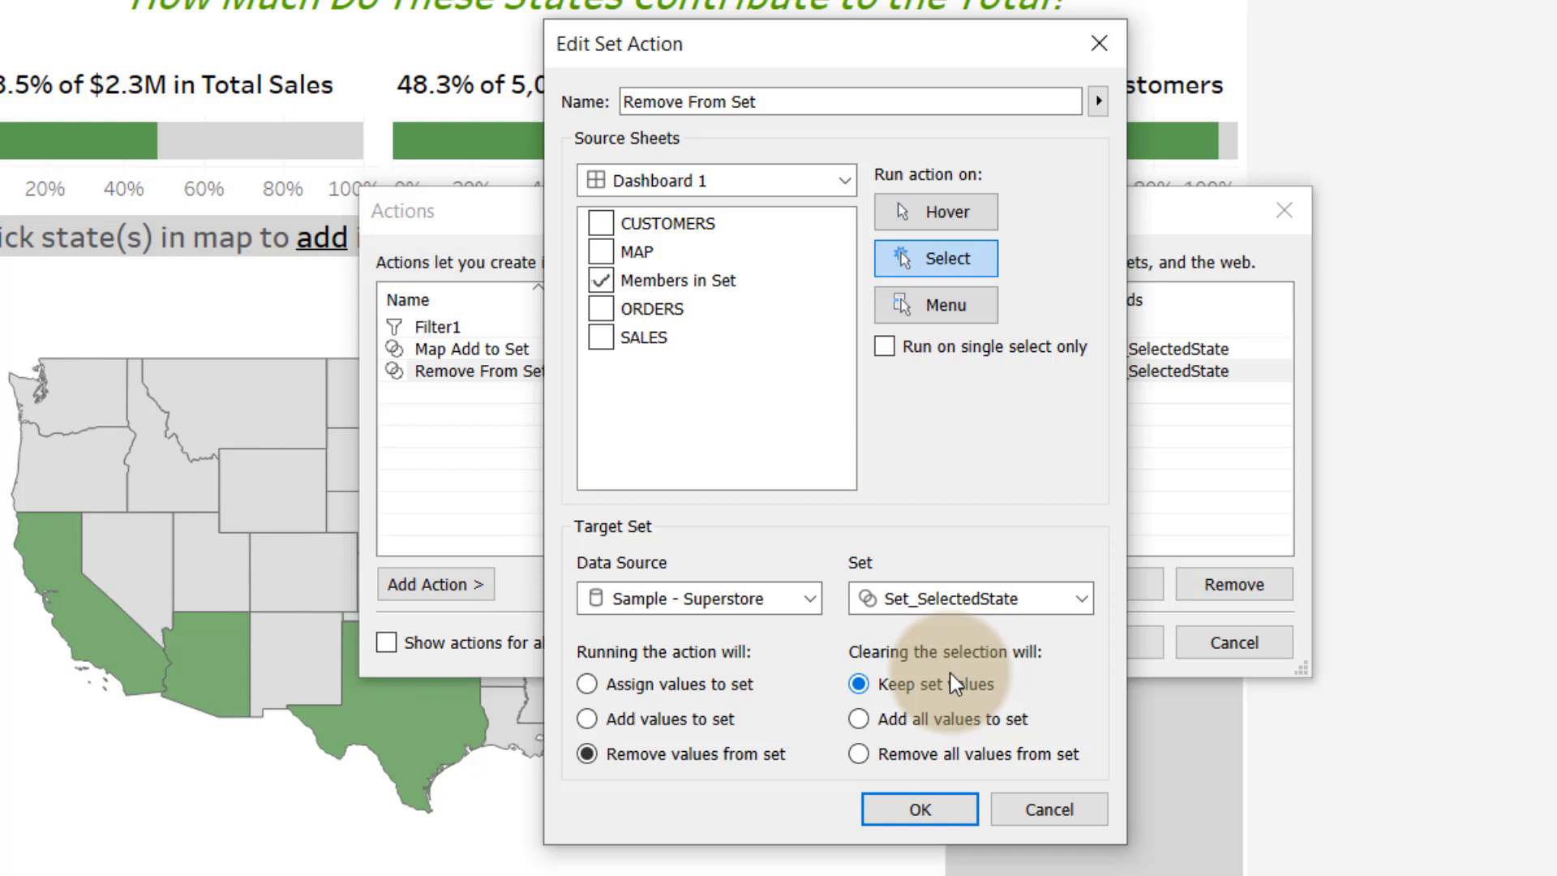
{"action": "left_click", "coordinate": [935, 812]}
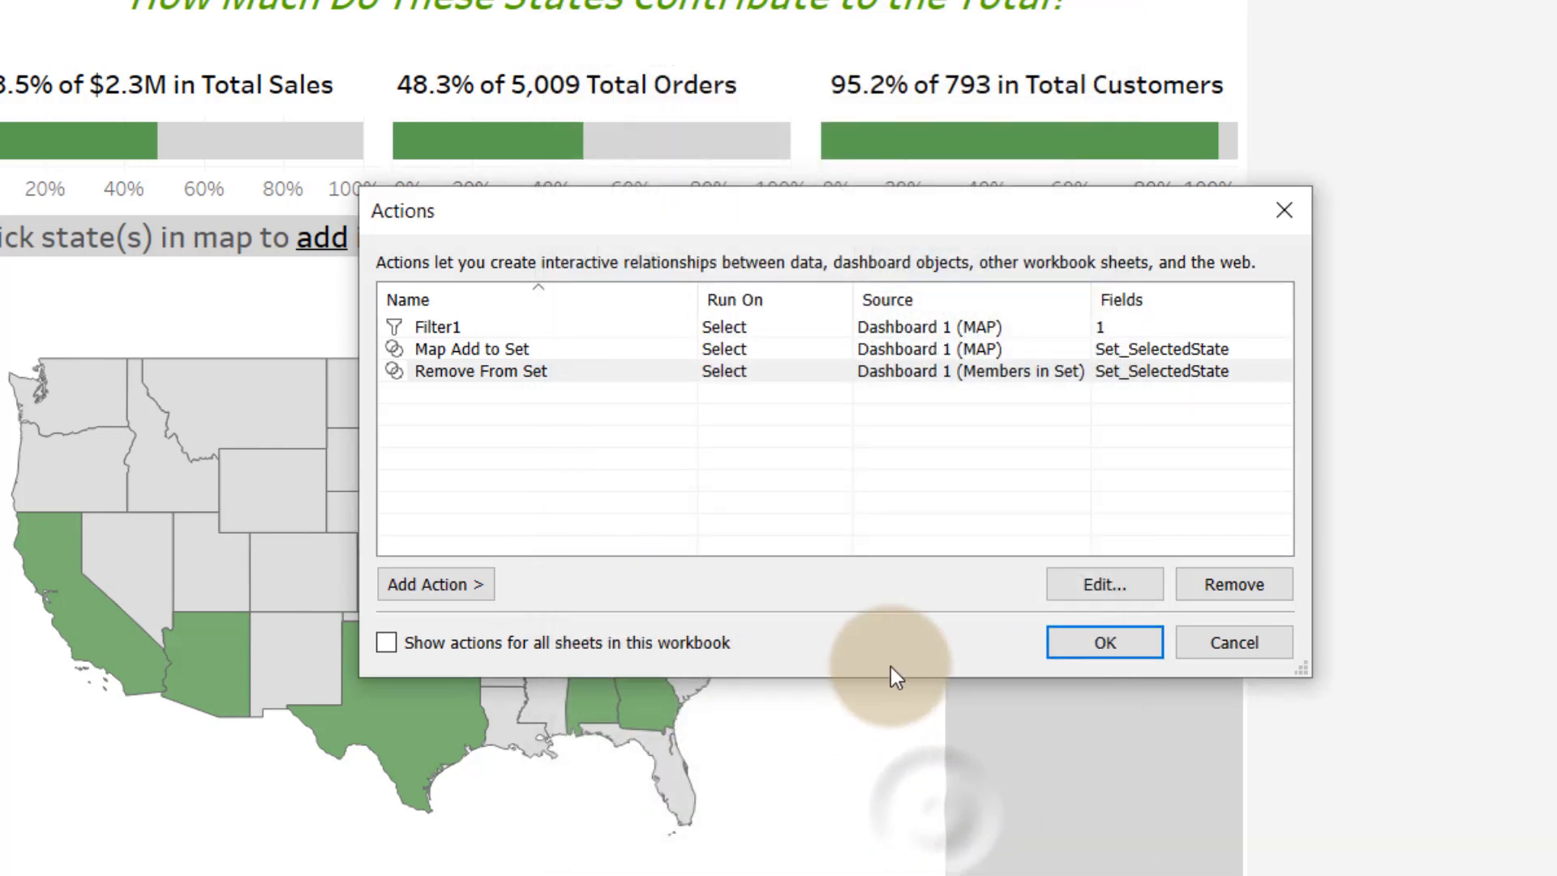
{"action": "left_click", "coordinate": [1078, 636]}
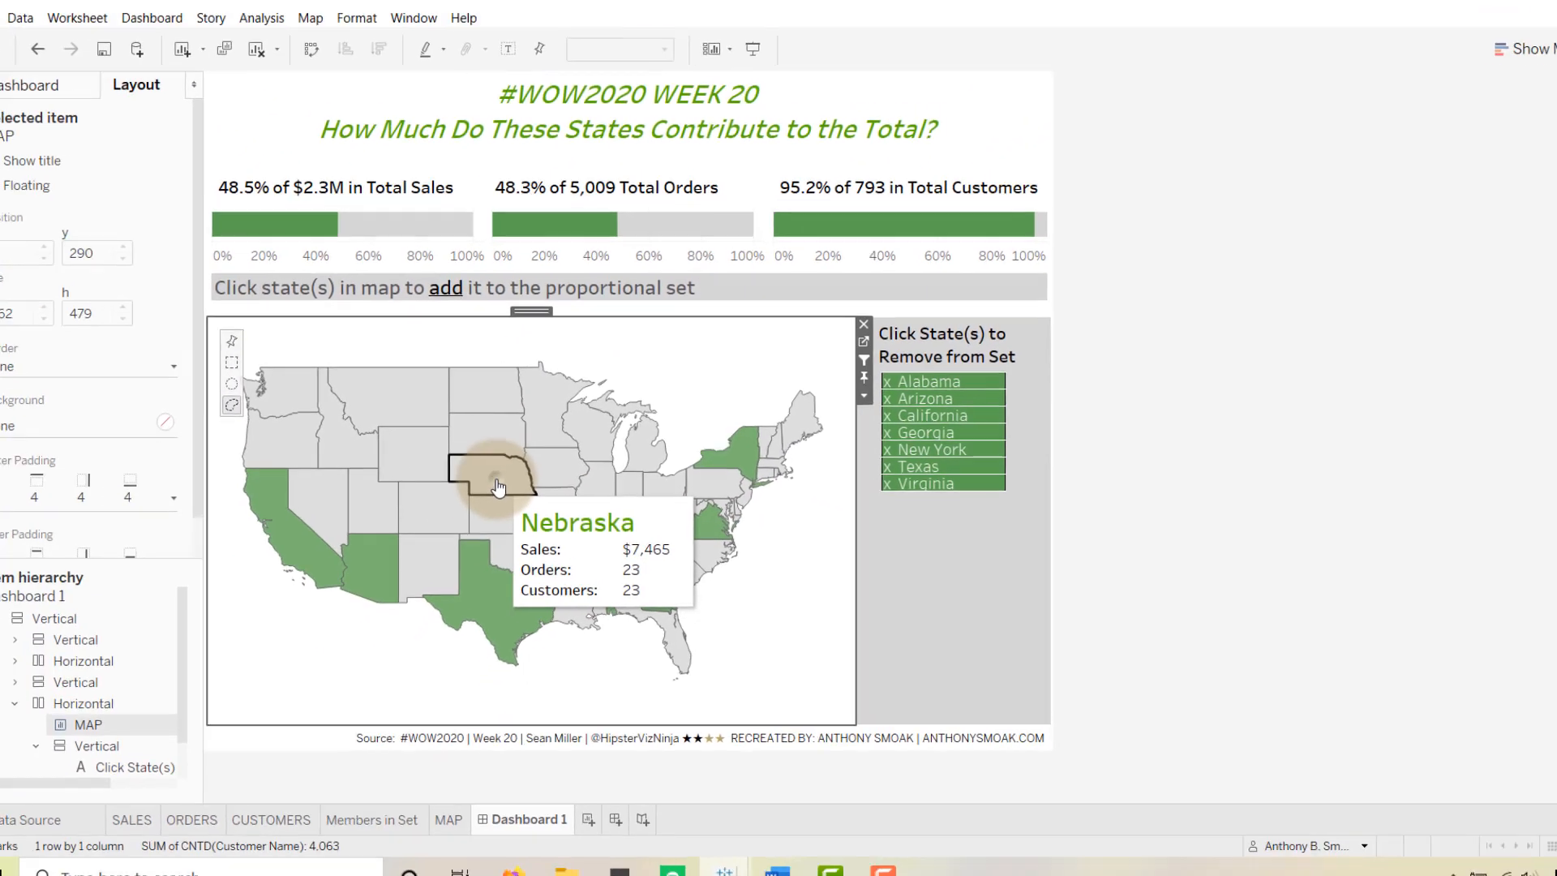
Step: Test the add action by adding Nebraska, Kansas, Oklahoma and Arkansas to the set from the map
{"action": "left_click", "coordinate": [497, 486]}
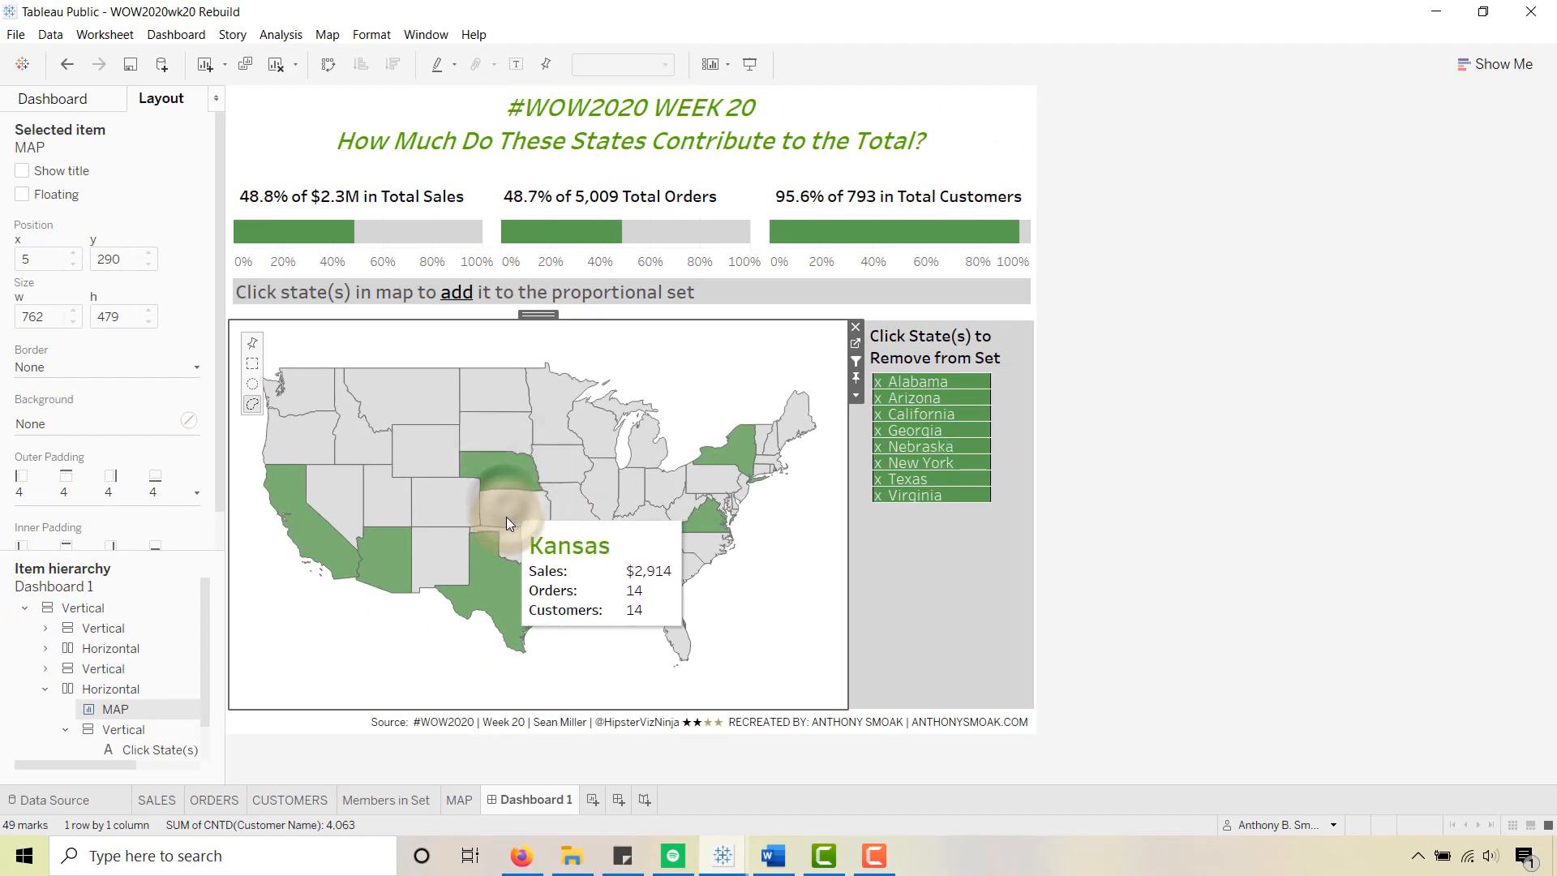
{"action": "left_click", "coordinate": [506, 517]}
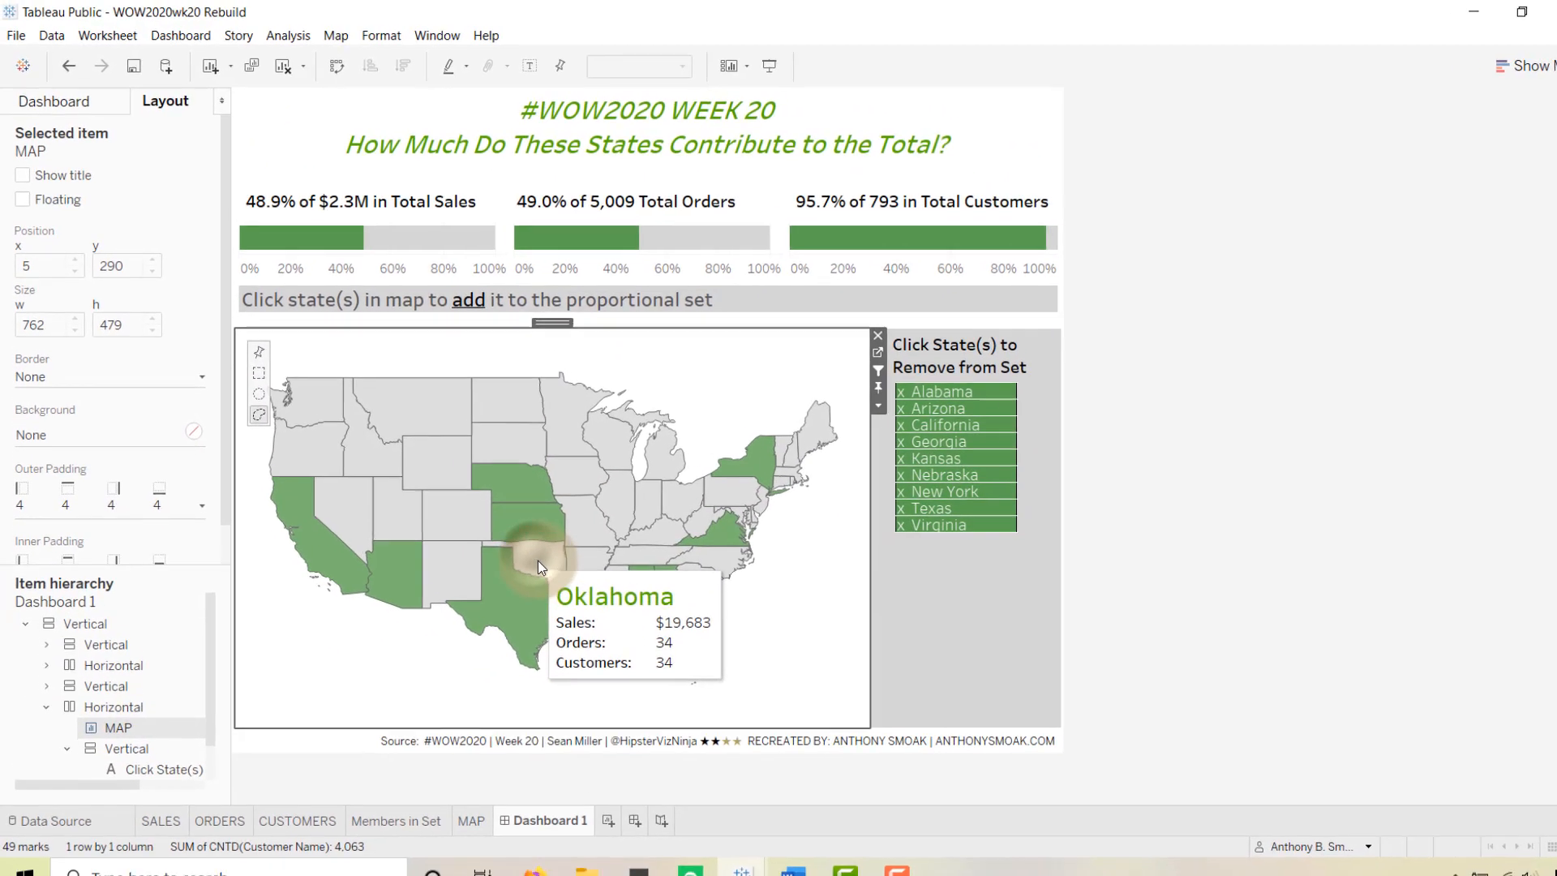
{"action": "left_click", "coordinate": [531, 555]}
{"action": "left_click", "coordinate": [667, 631]}
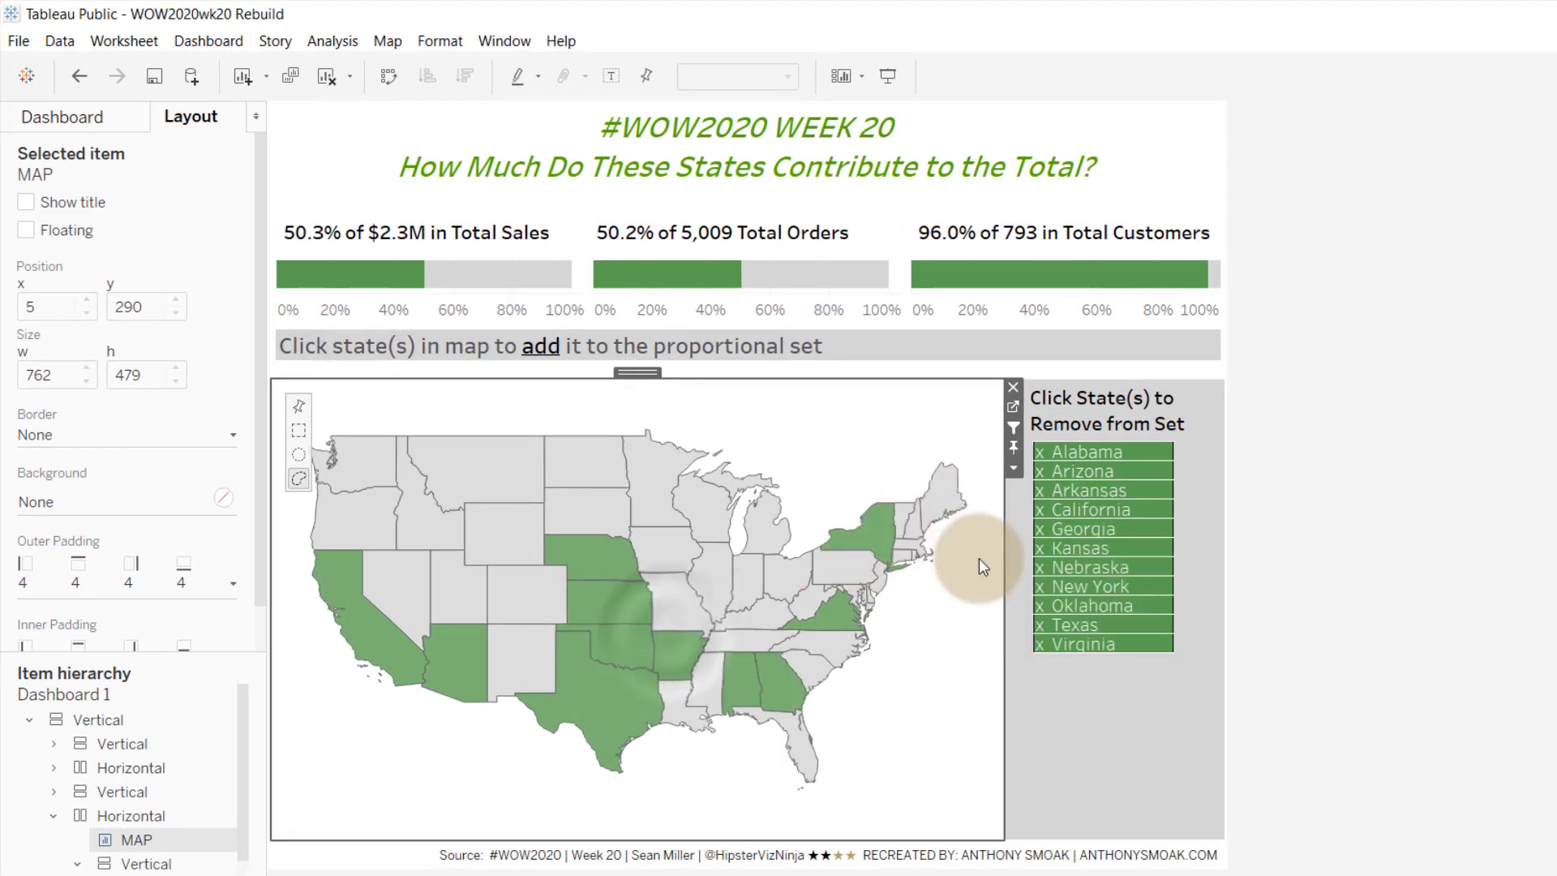
Step: Test the remove action by taking Virginia, Texas, Oklahoma, New York and Nebraska out of the Members in Set list
{"action": "left_click", "coordinate": [1040, 649]}
{"action": "left_click", "coordinate": [1039, 645]}
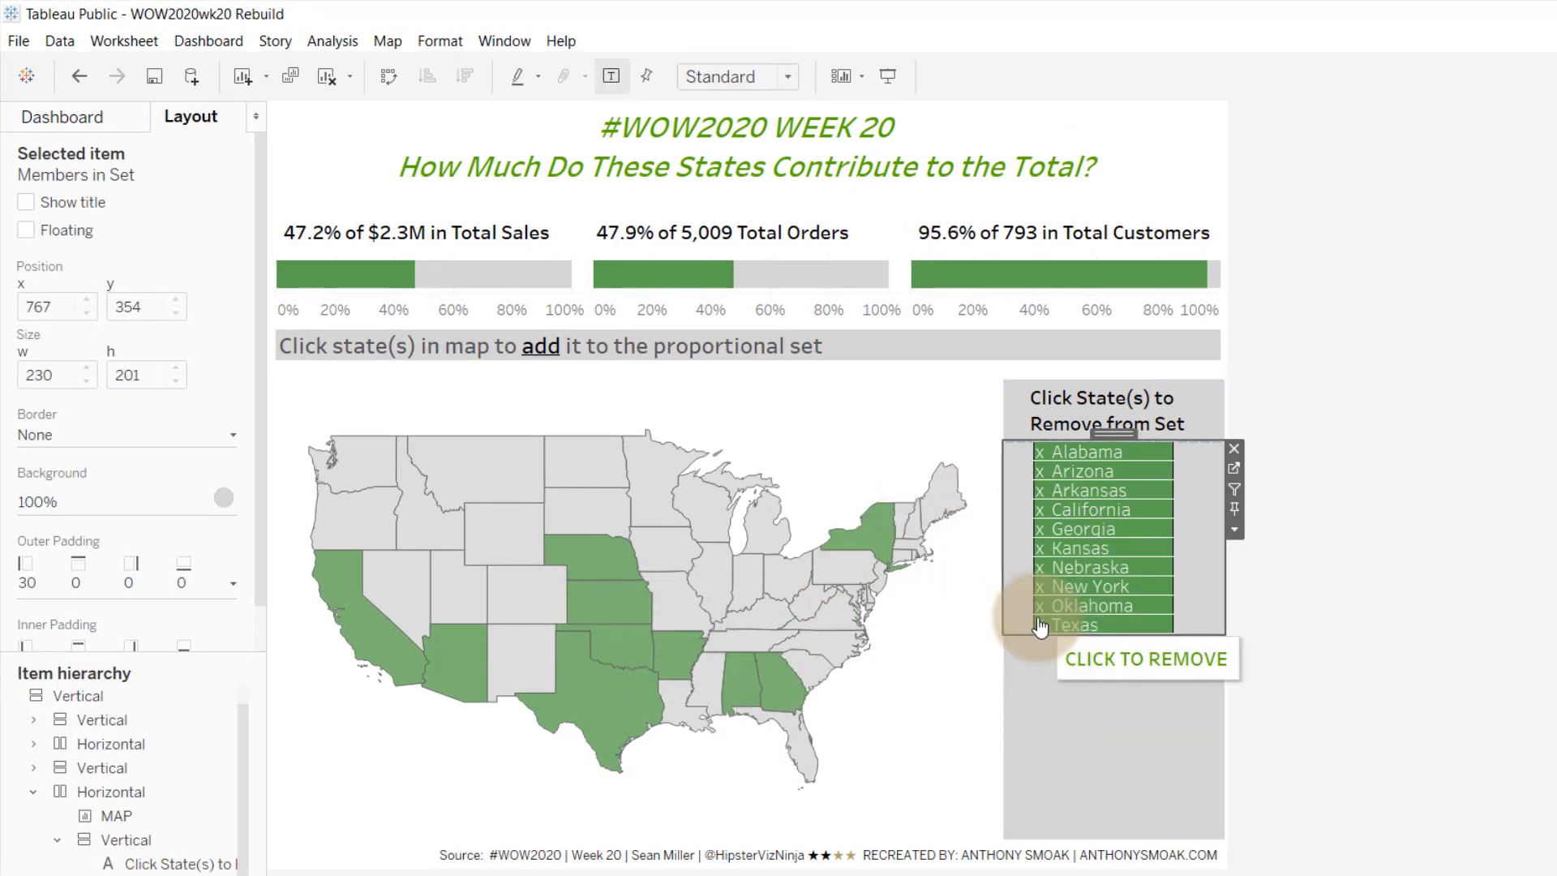
{"action": "left_click", "coordinate": [1042, 626]}
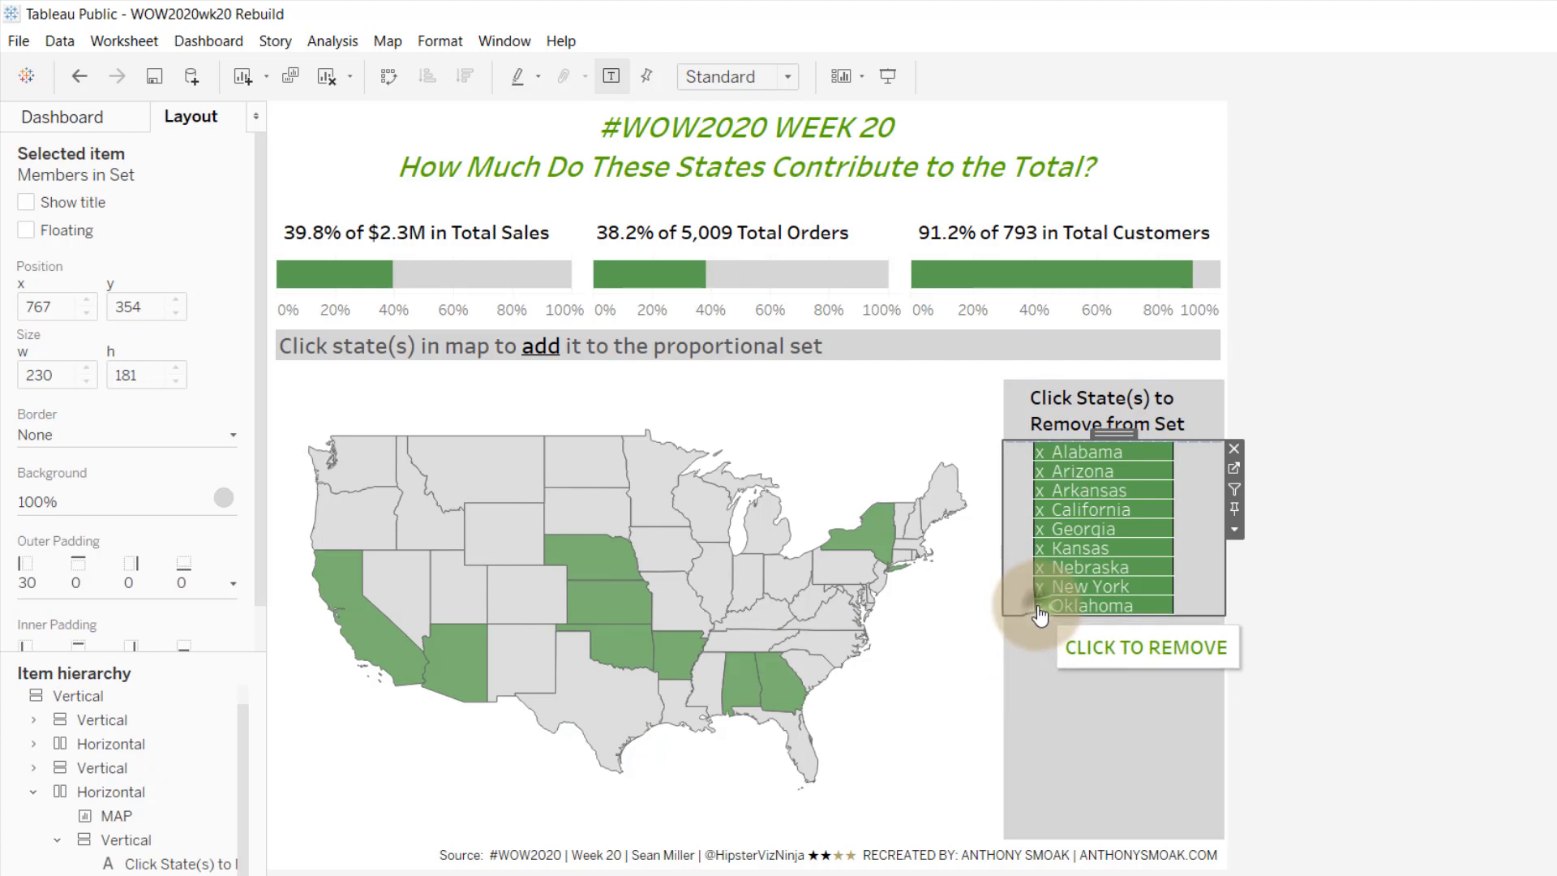
{"action": "left_click", "coordinate": [1039, 603]}
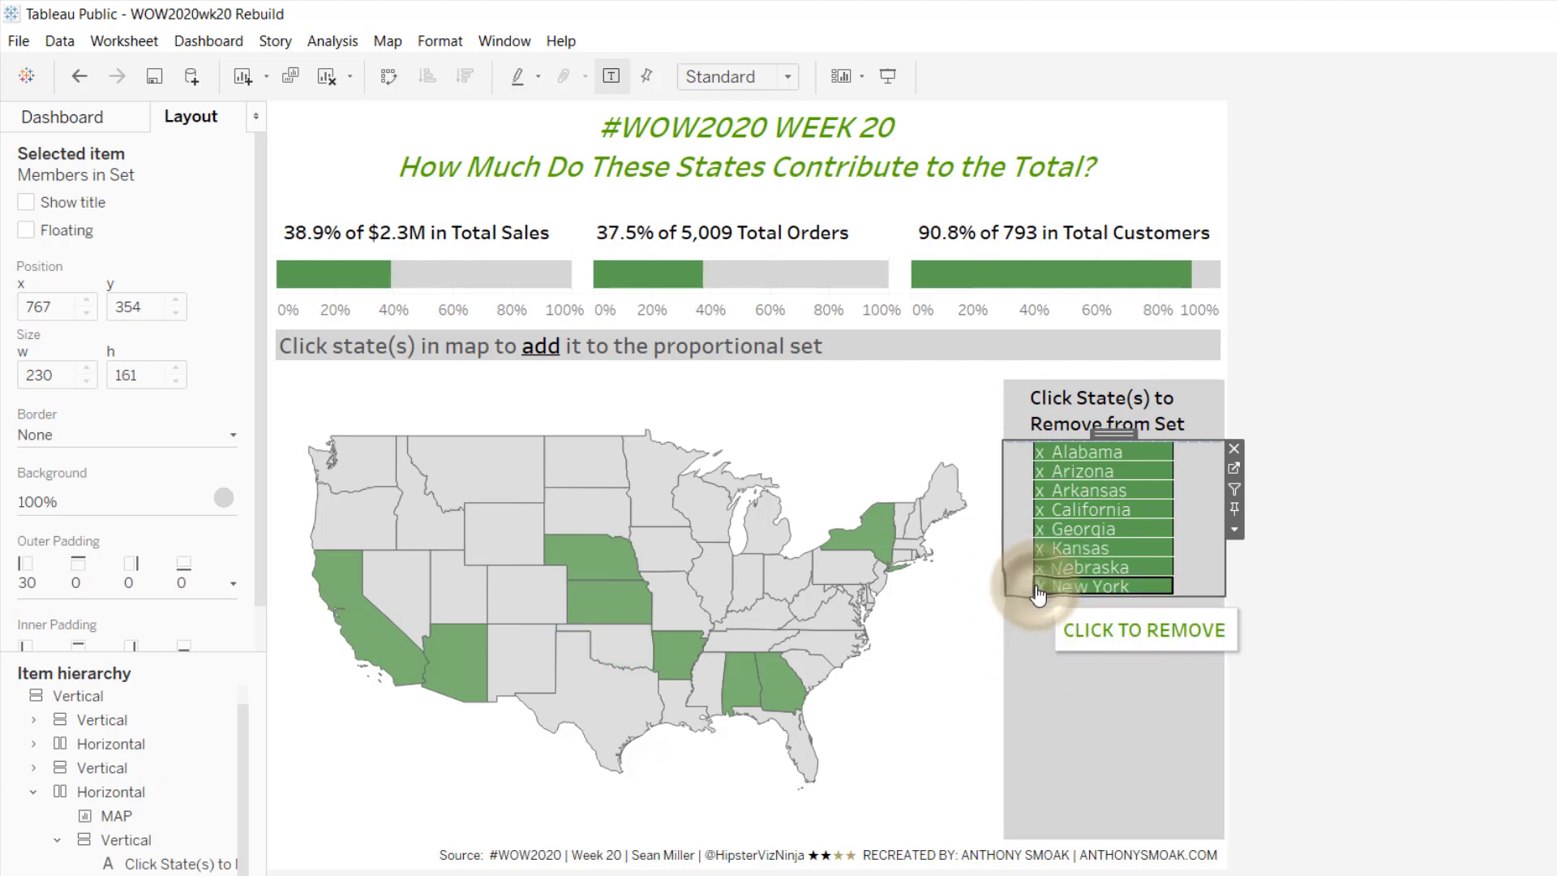
{"action": "left_click", "coordinate": [1039, 587]}
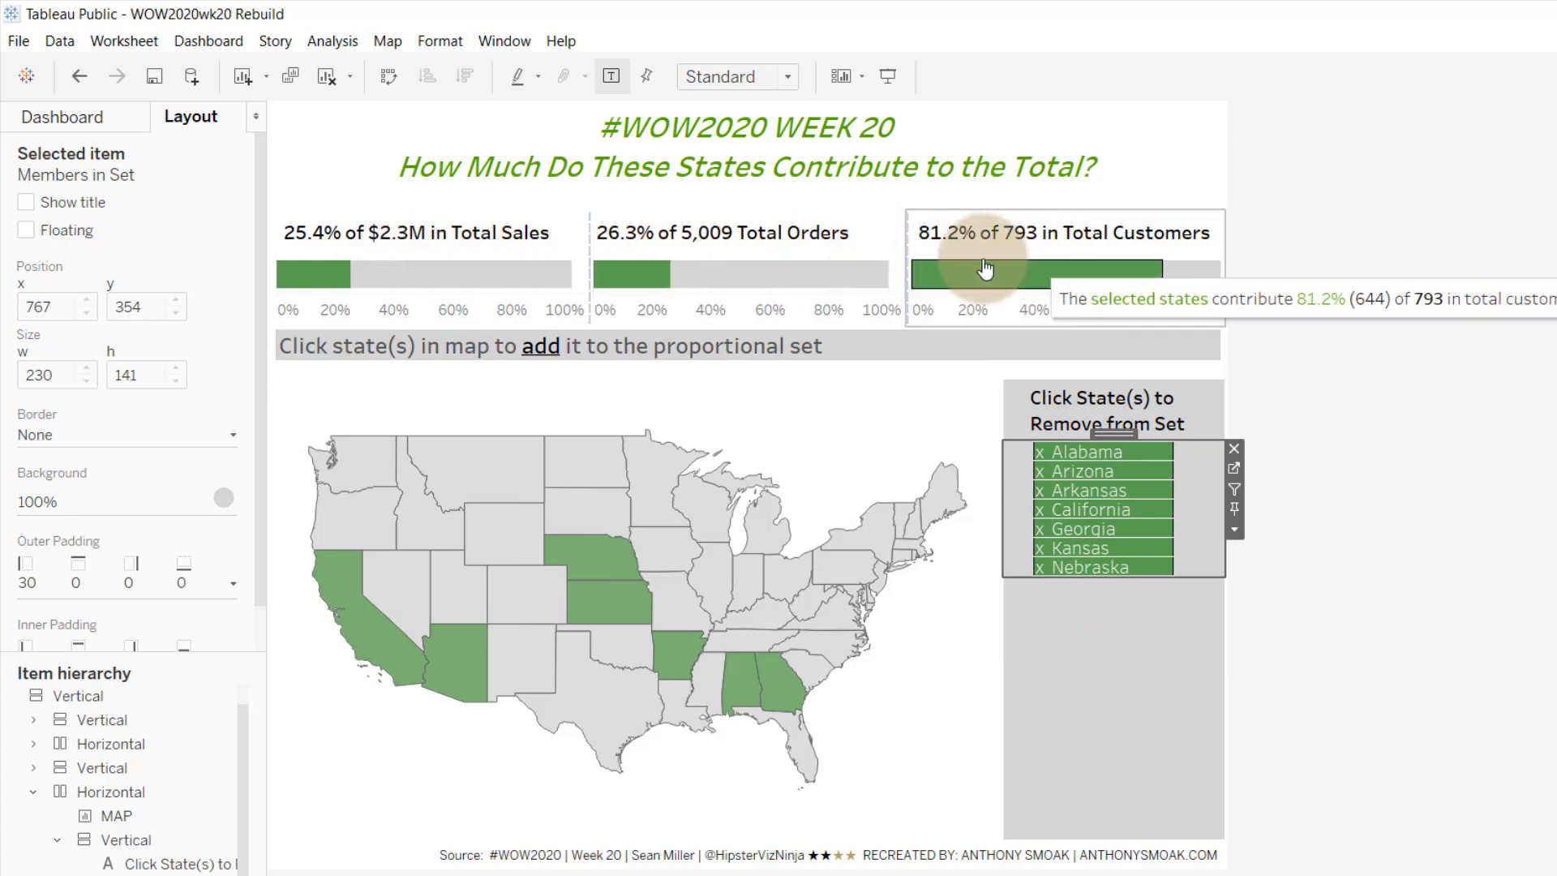
{"action": "mouse_move", "coordinate": [495, 267]}
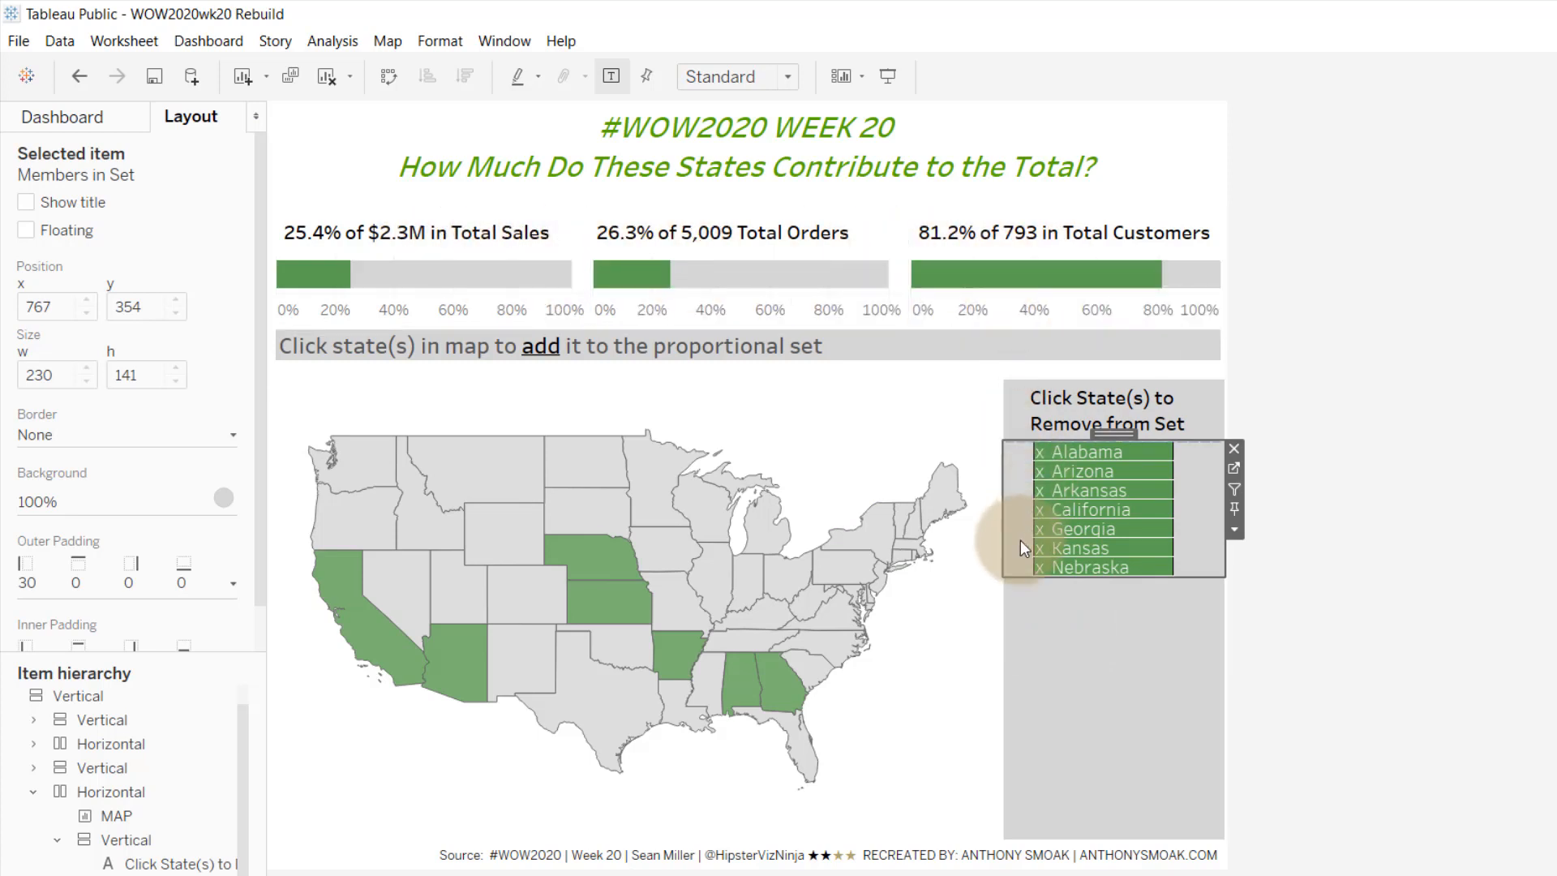
{"action": "left_click", "coordinate": [1041, 569]}
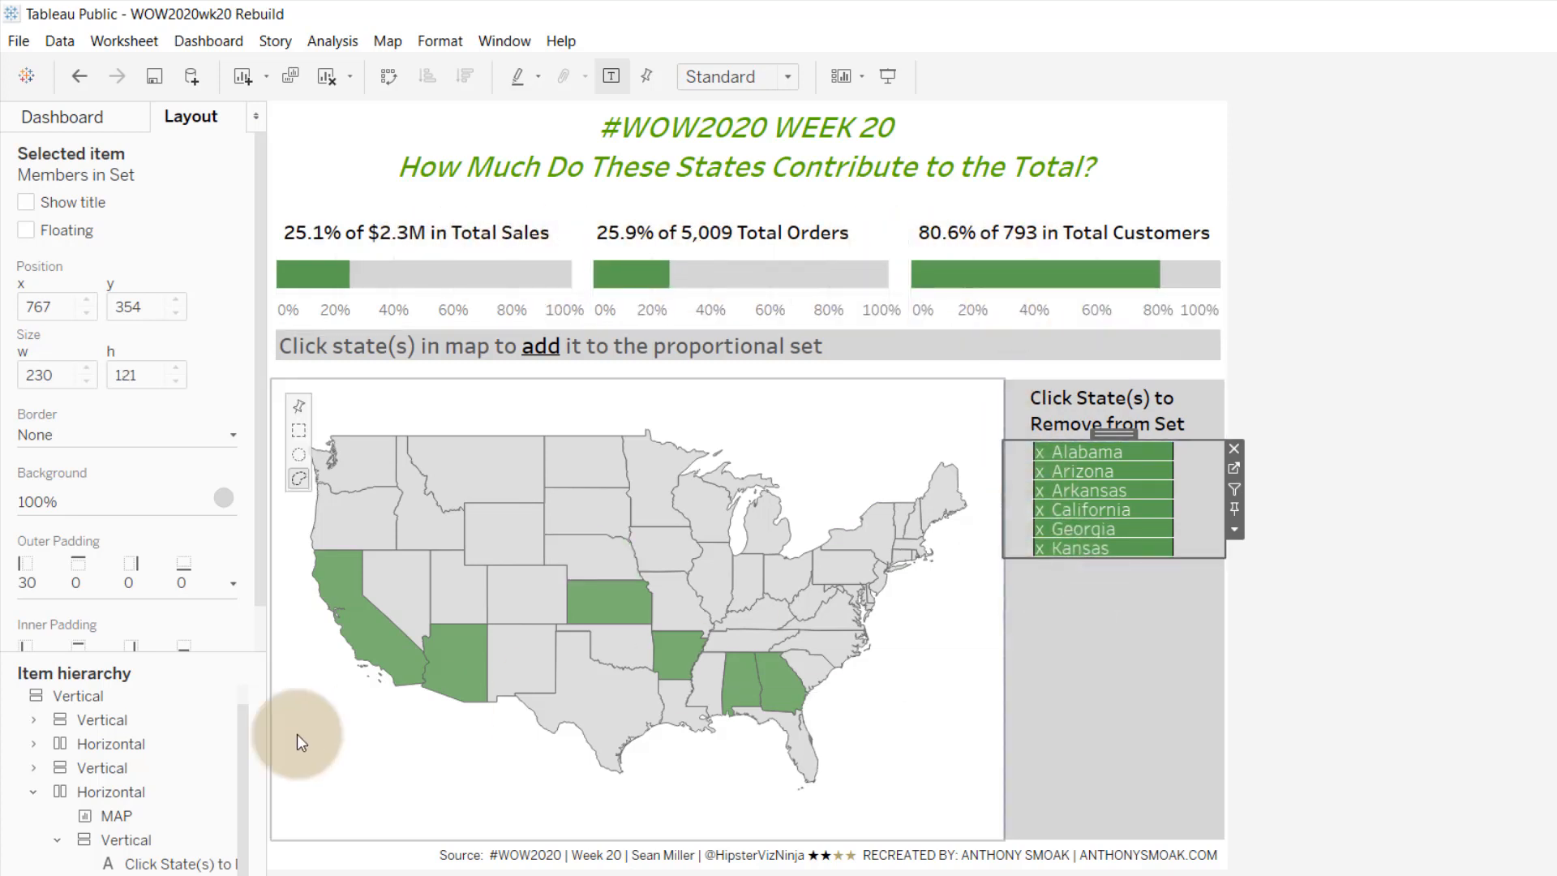
{"action": "left_click", "coordinate": [1331, 328]}
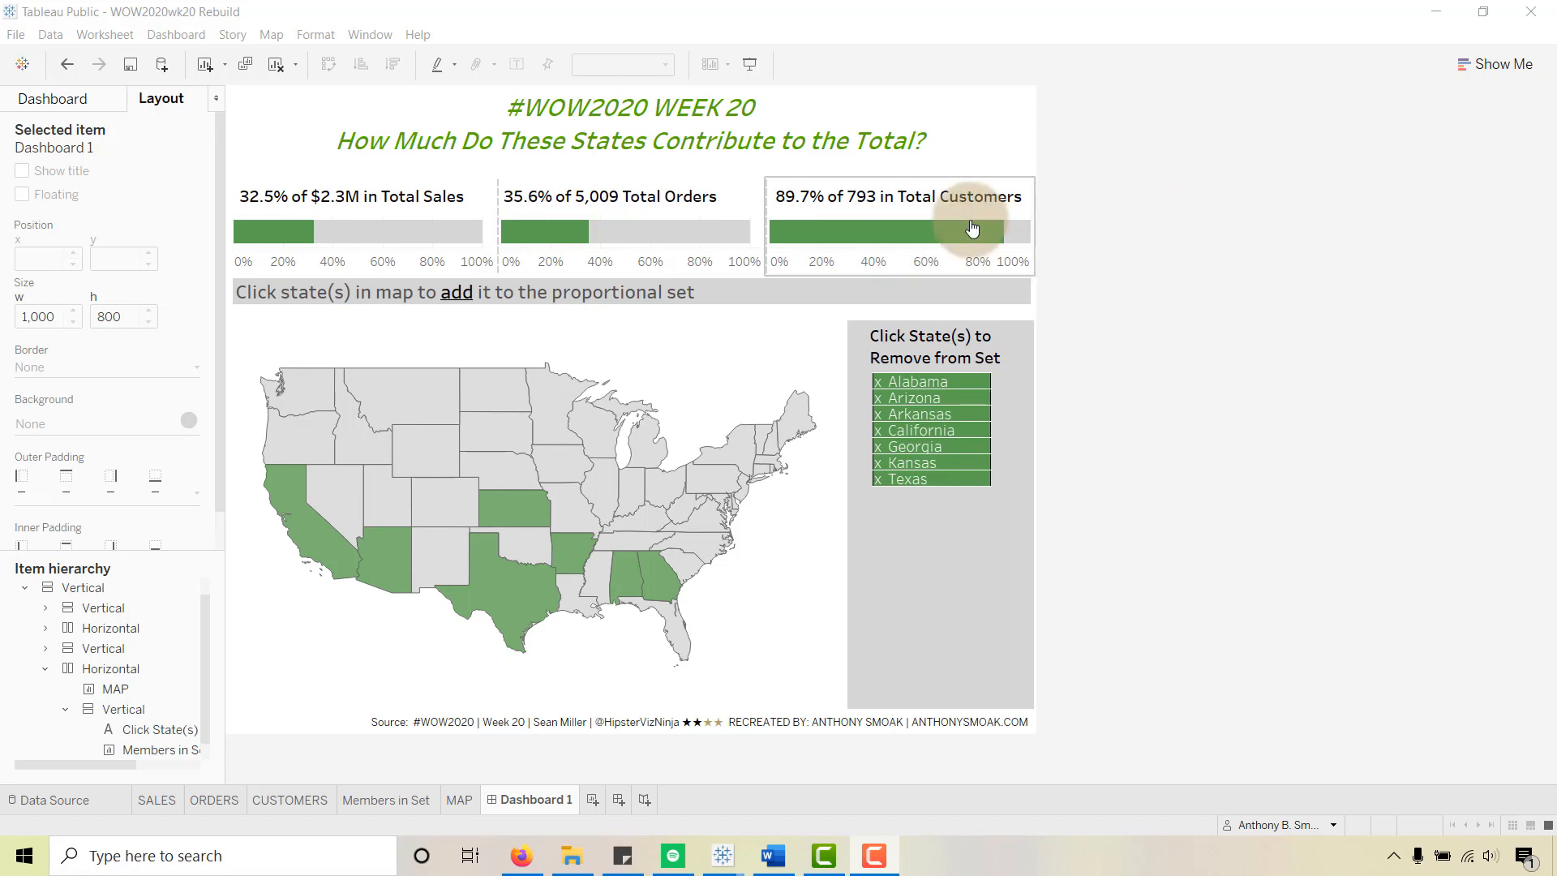
Step: Examine the Filter1 action's source sheet, target sheet, clearing behaviour and target filter fields
{"action": "left_click", "coordinate": [1145, 279]}
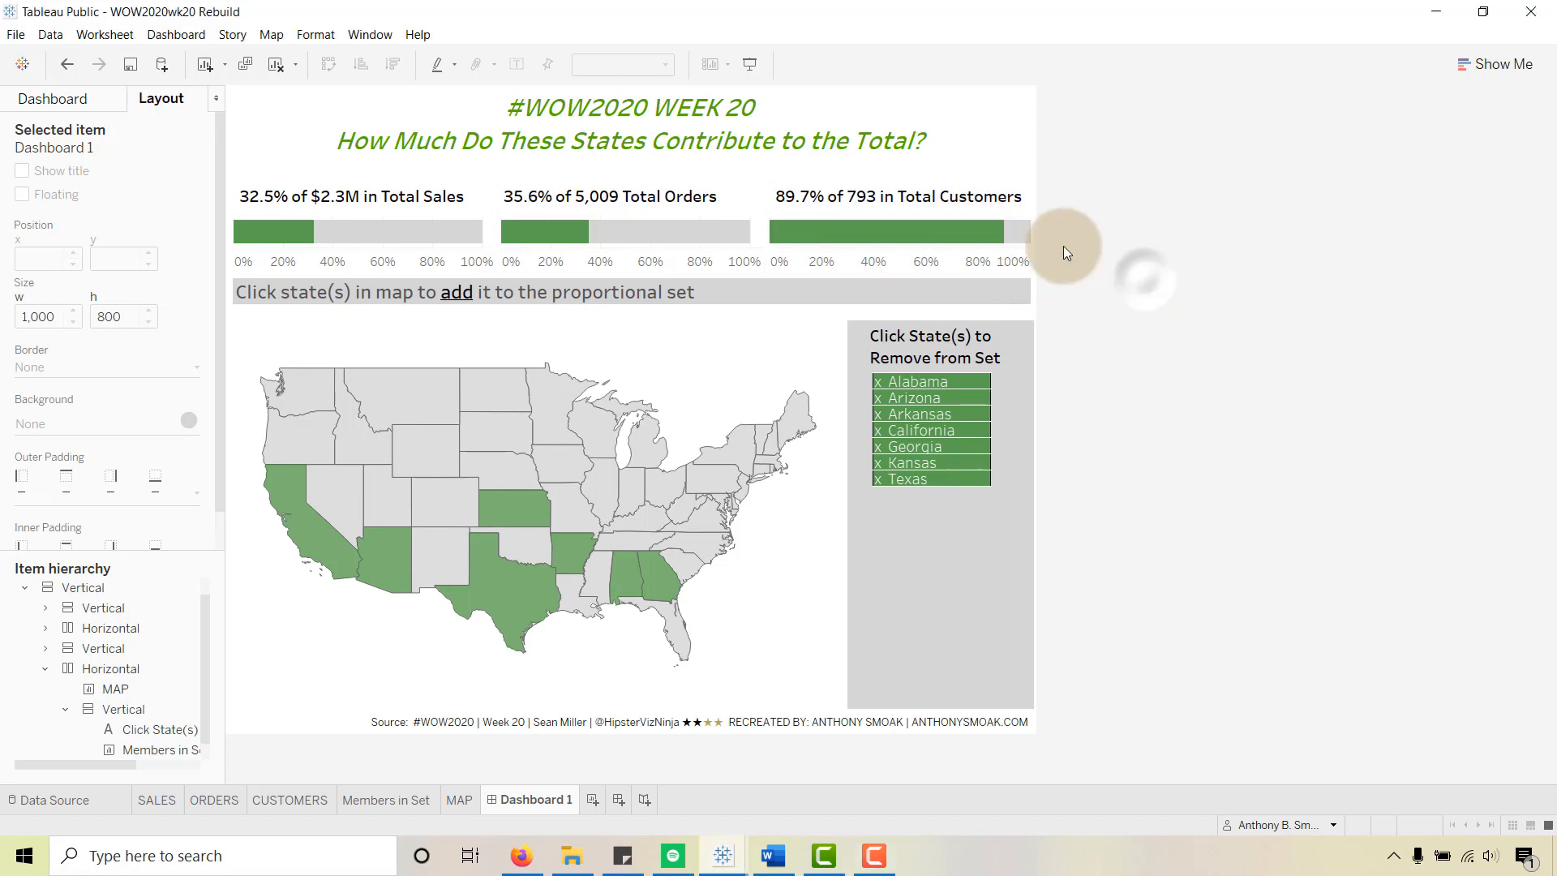
{"action": "left_click", "coordinate": [182, 36]}
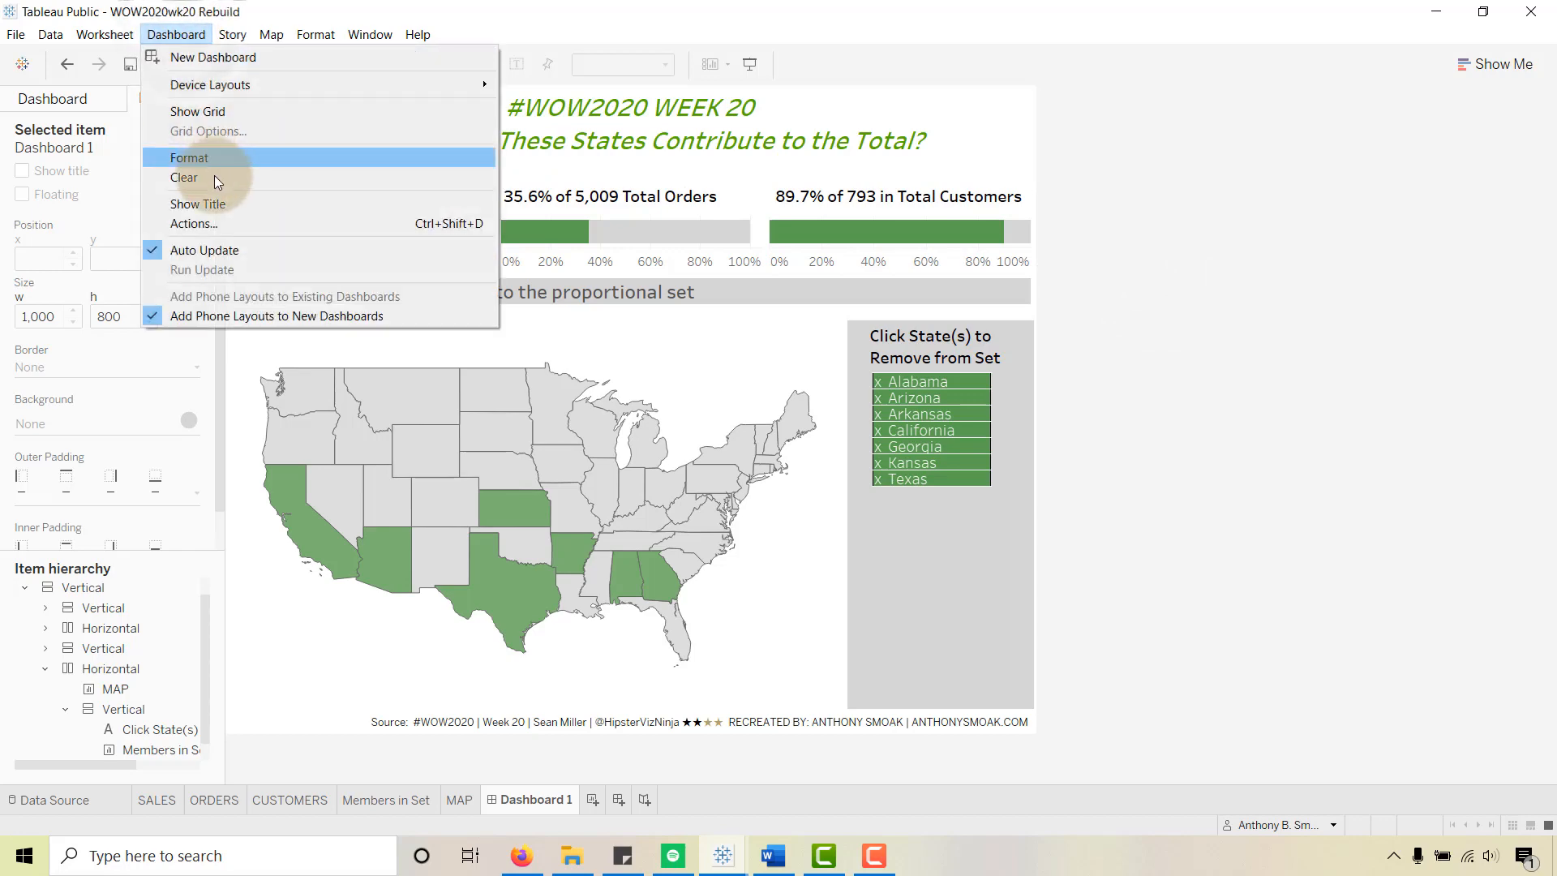
{"action": "left_click", "coordinate": [210, 226]}
{"action": "left_click", "coordinate": [542, 349]}
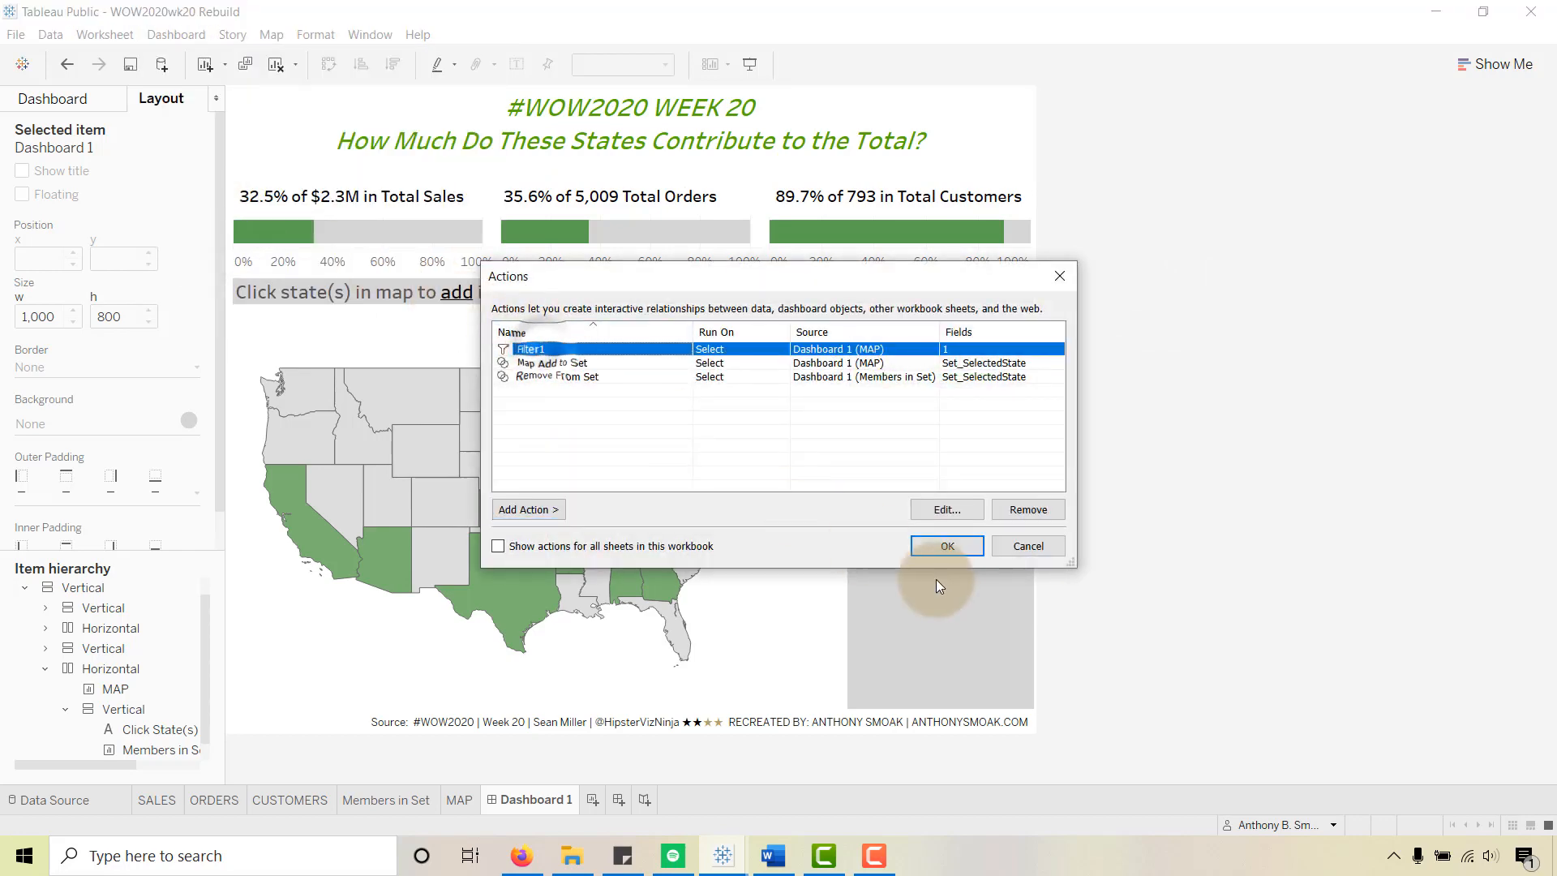
{"action": "left_click", "coordinate": [944, 510]}
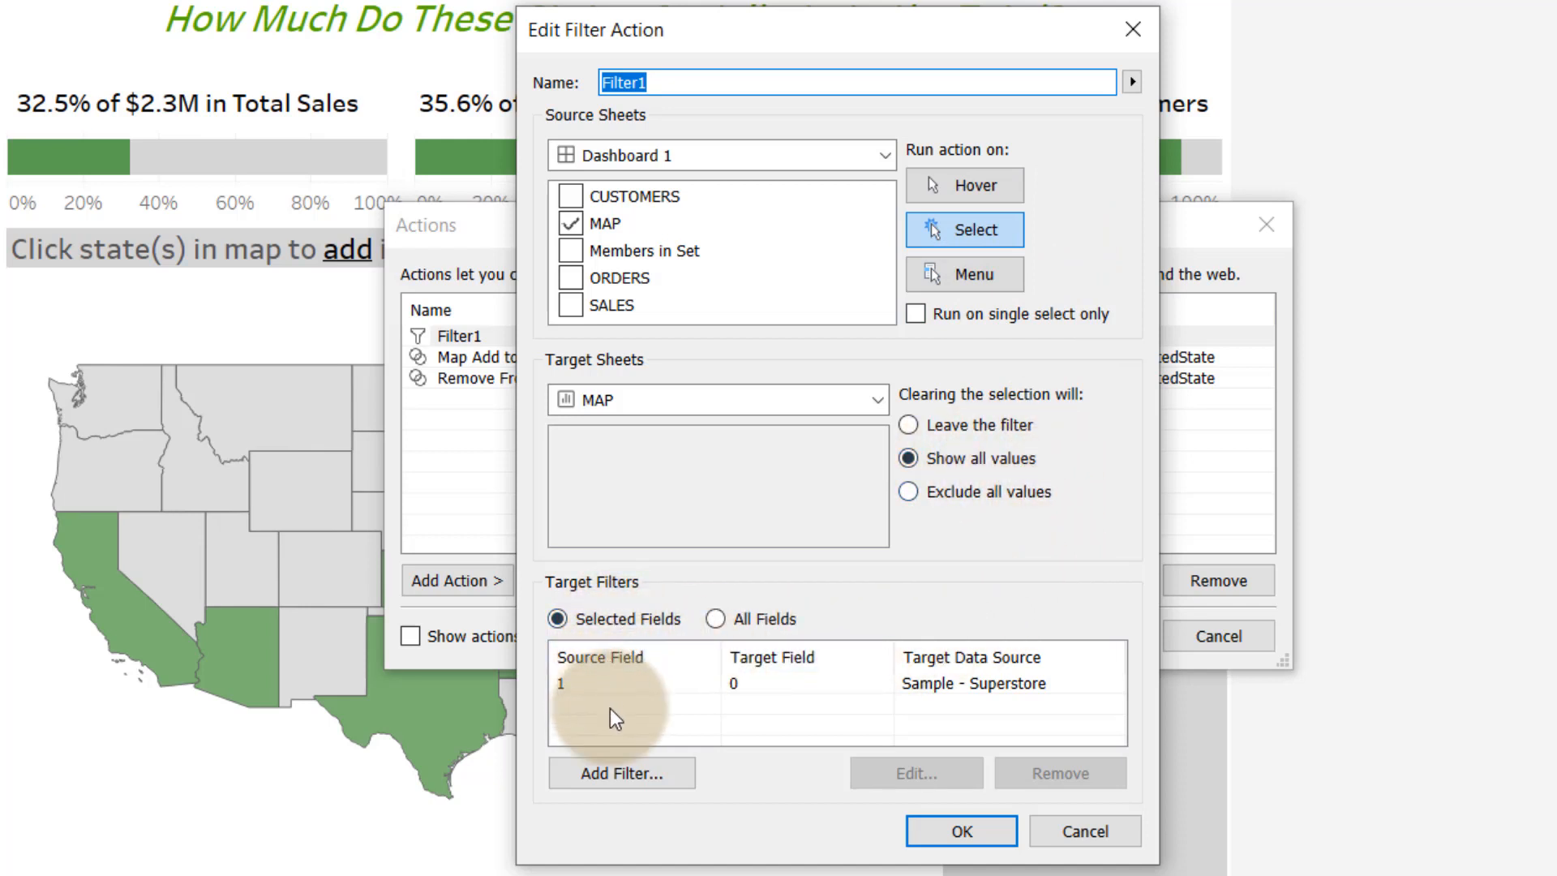
Step: Try a target filter mapping source field 1 to target field 0 in the Filter1 action, and discard it
{"action": "left_click", "coordinate": [614, 777]}
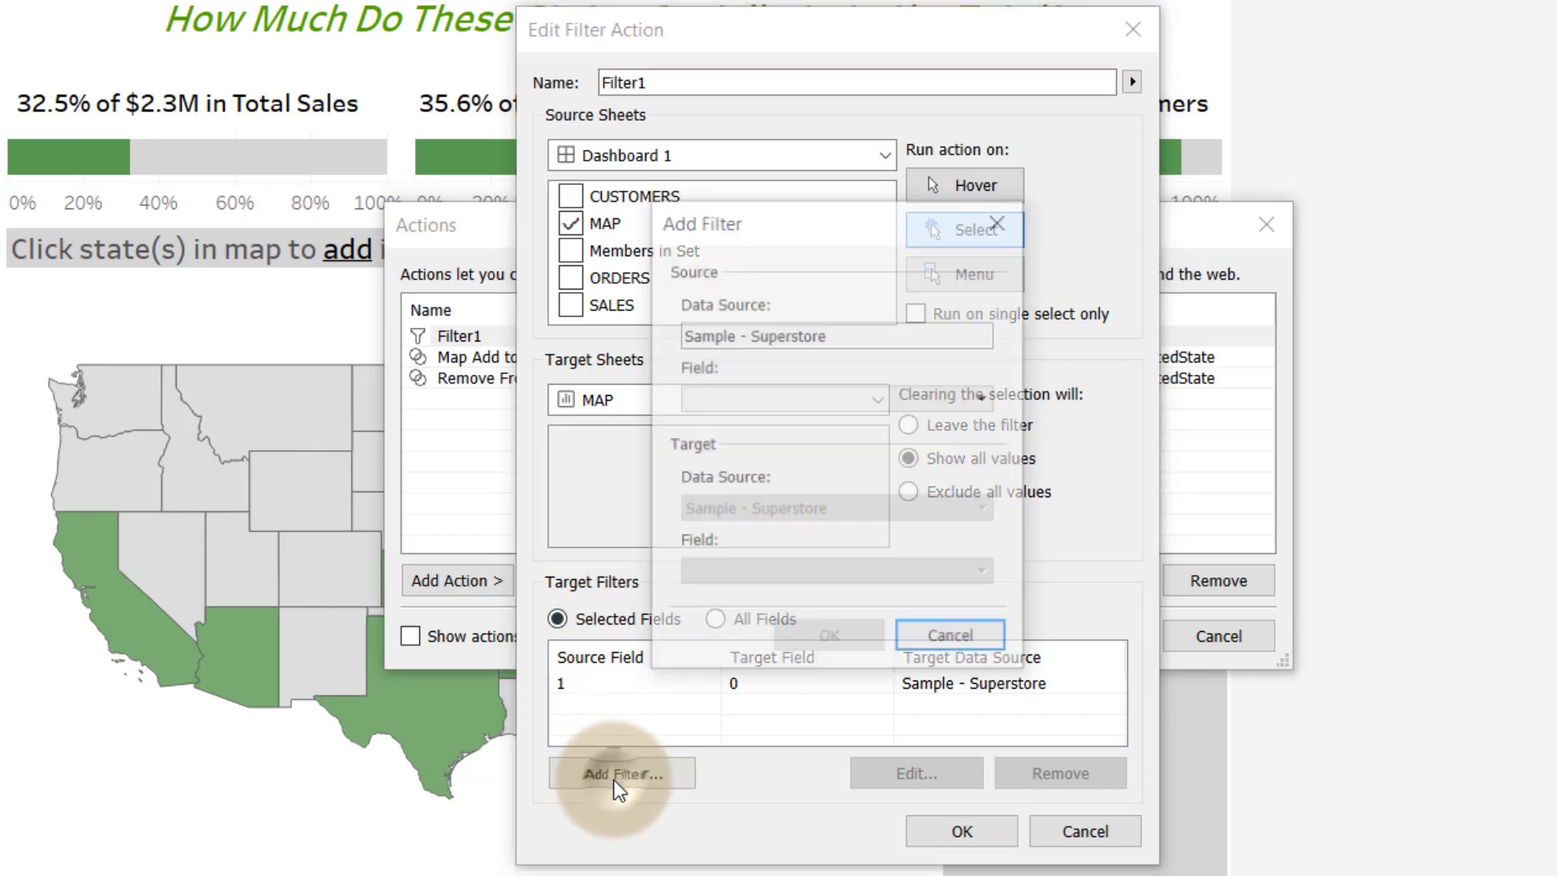
{"action": "left_click", "coordinate": [797, 399]}
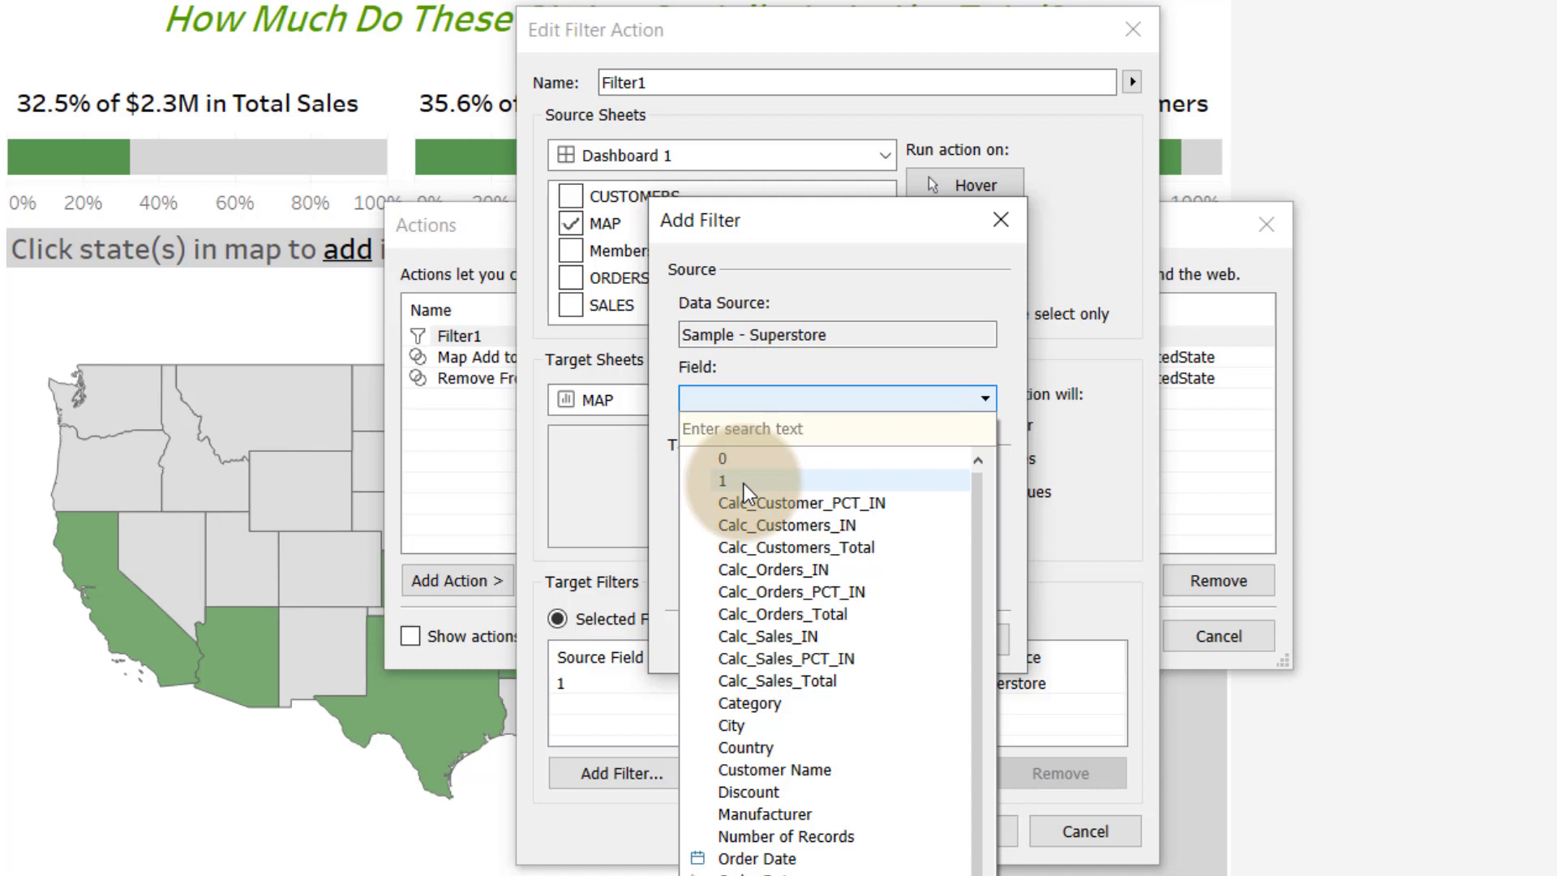
{"action": "left_click", "coordinate": [922, 289]}
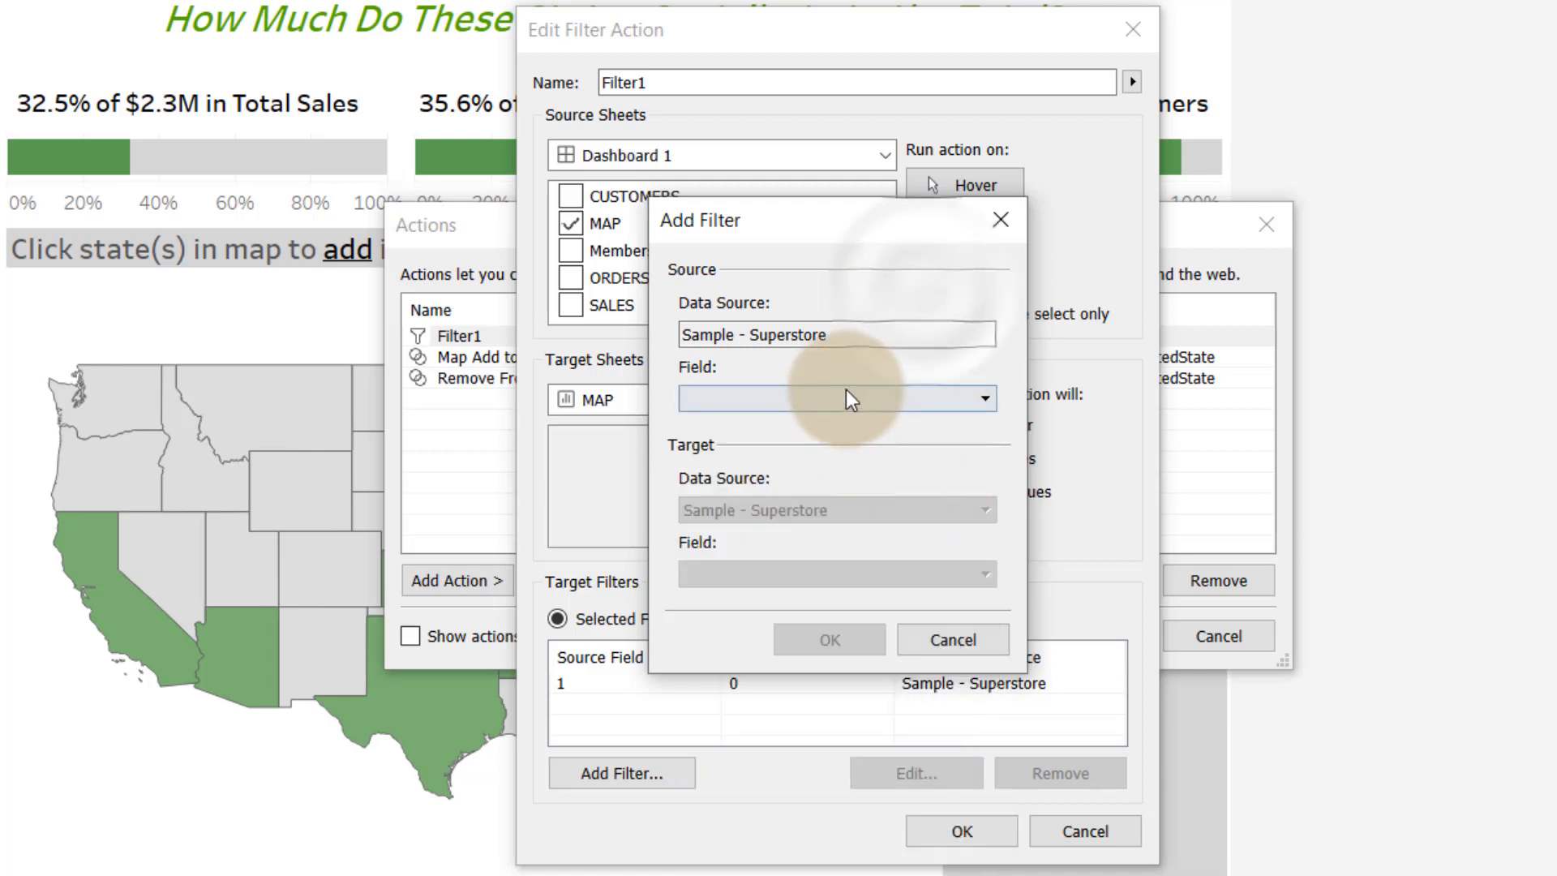
{"action": "left_click", "coordinate": [734, 410]}
{"action": "left_click", "coordinate": [722, 476]}
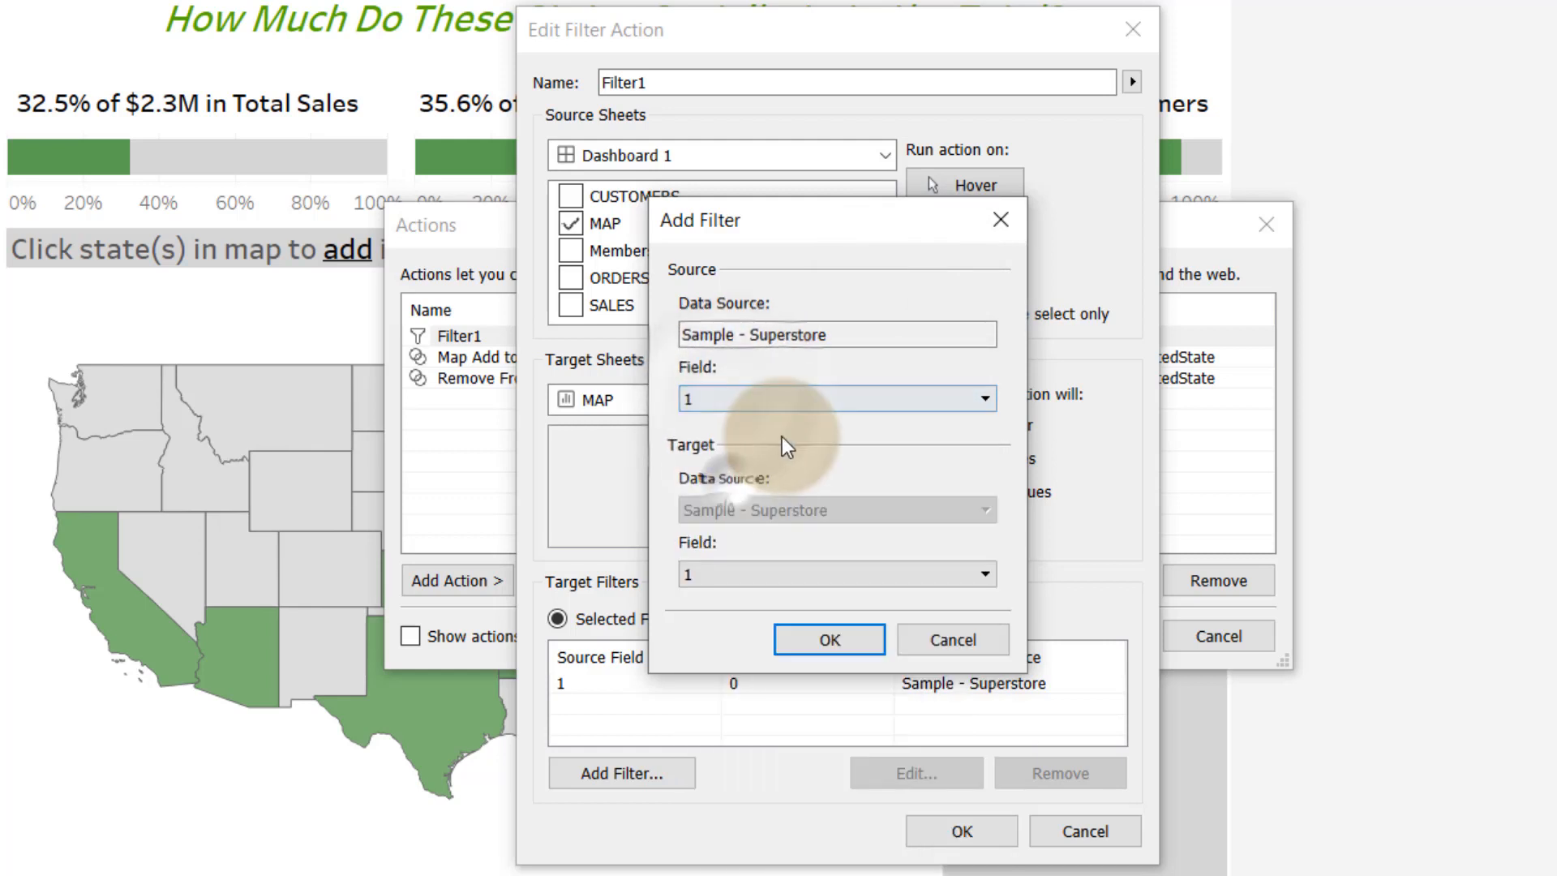
{"action": "left_click", "coordinate": [710, 574]}
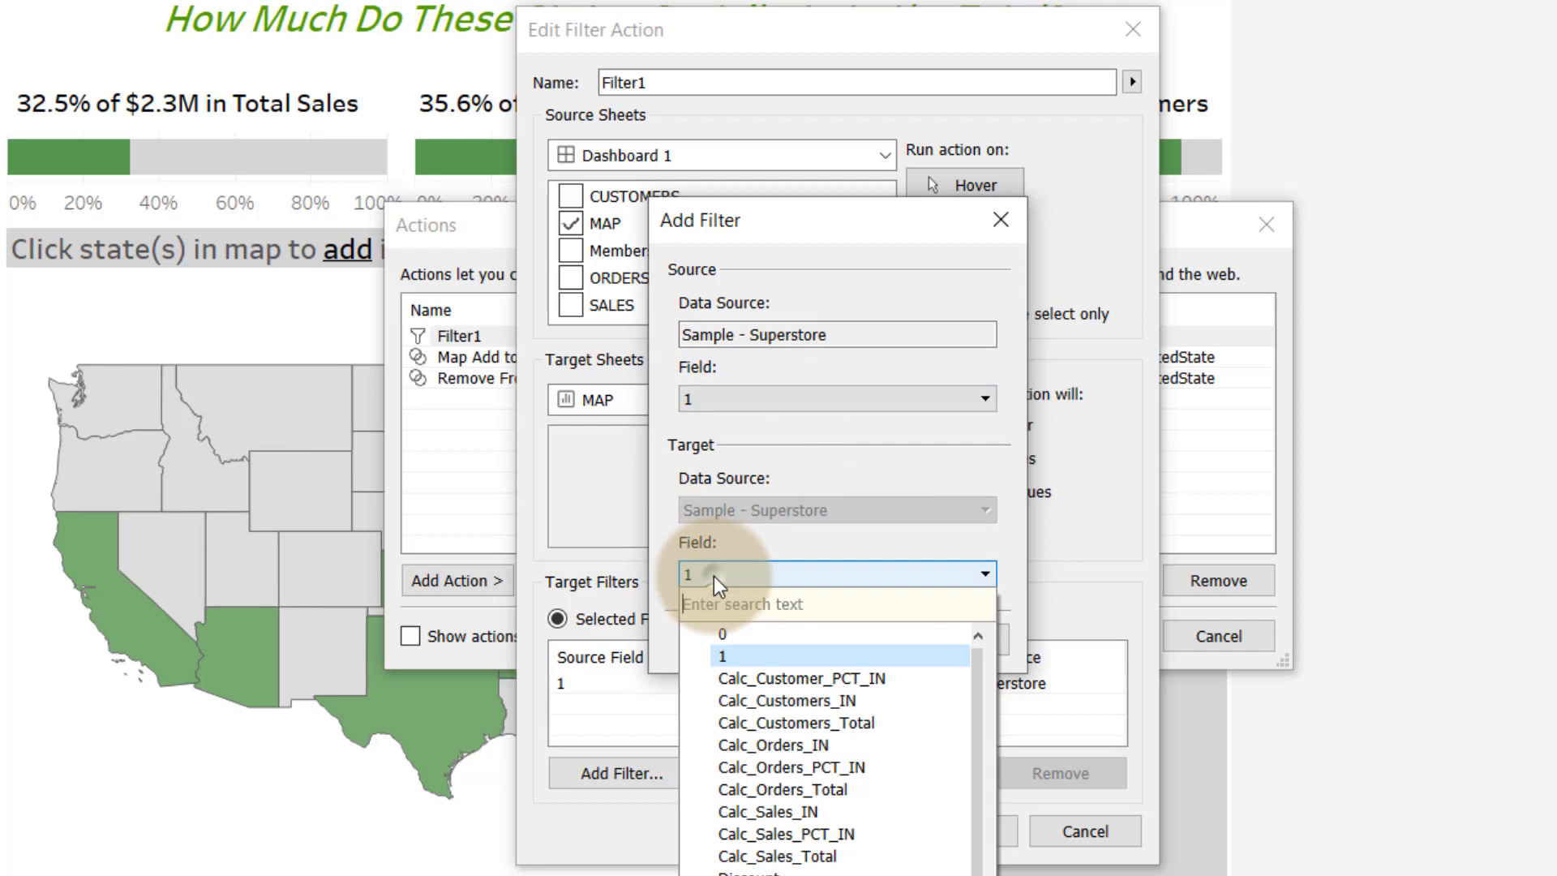
{"action": "left_click", "coordinate": [723, 636]}
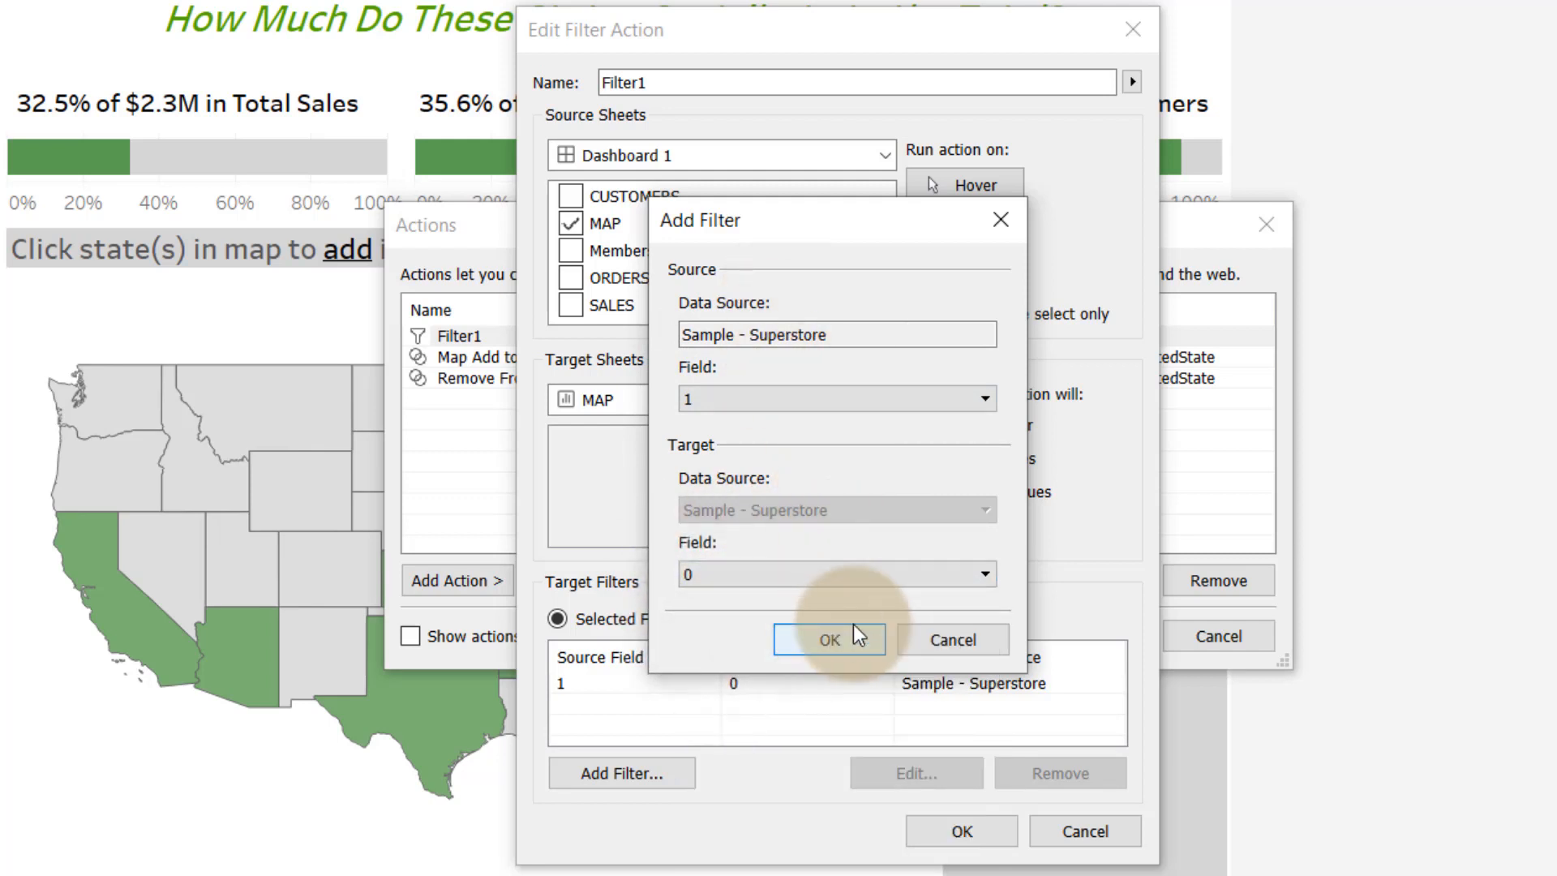
{"action": "left_click", "coordinate": [981, 640]}
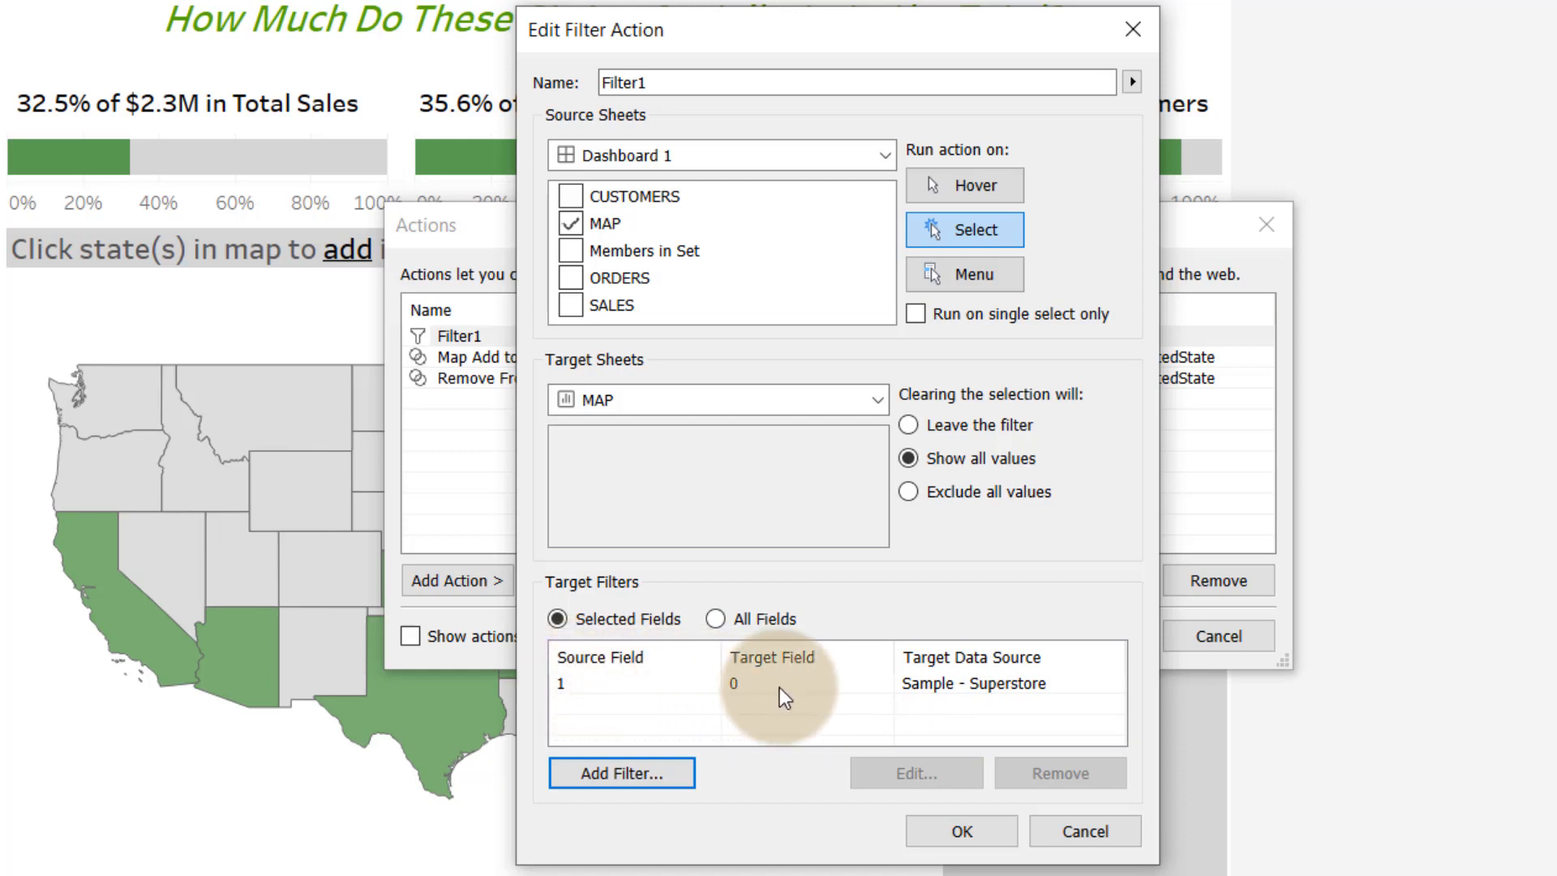
{"action": "left_click", "coordinate": [1098, 830]}
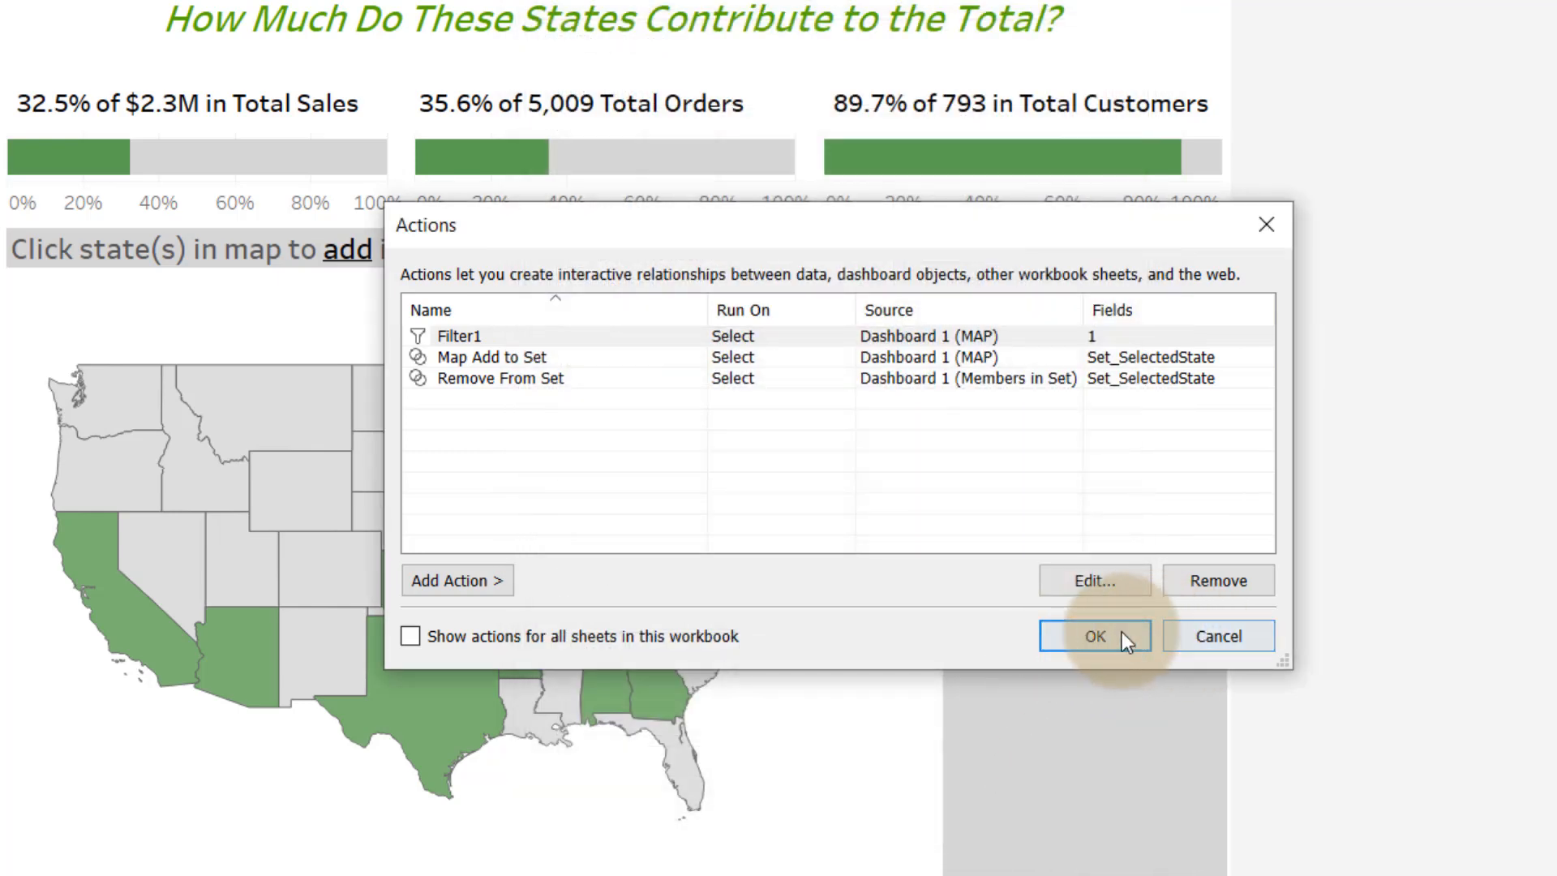
{"action": "left_click", "coordinate": [1199, 641]}
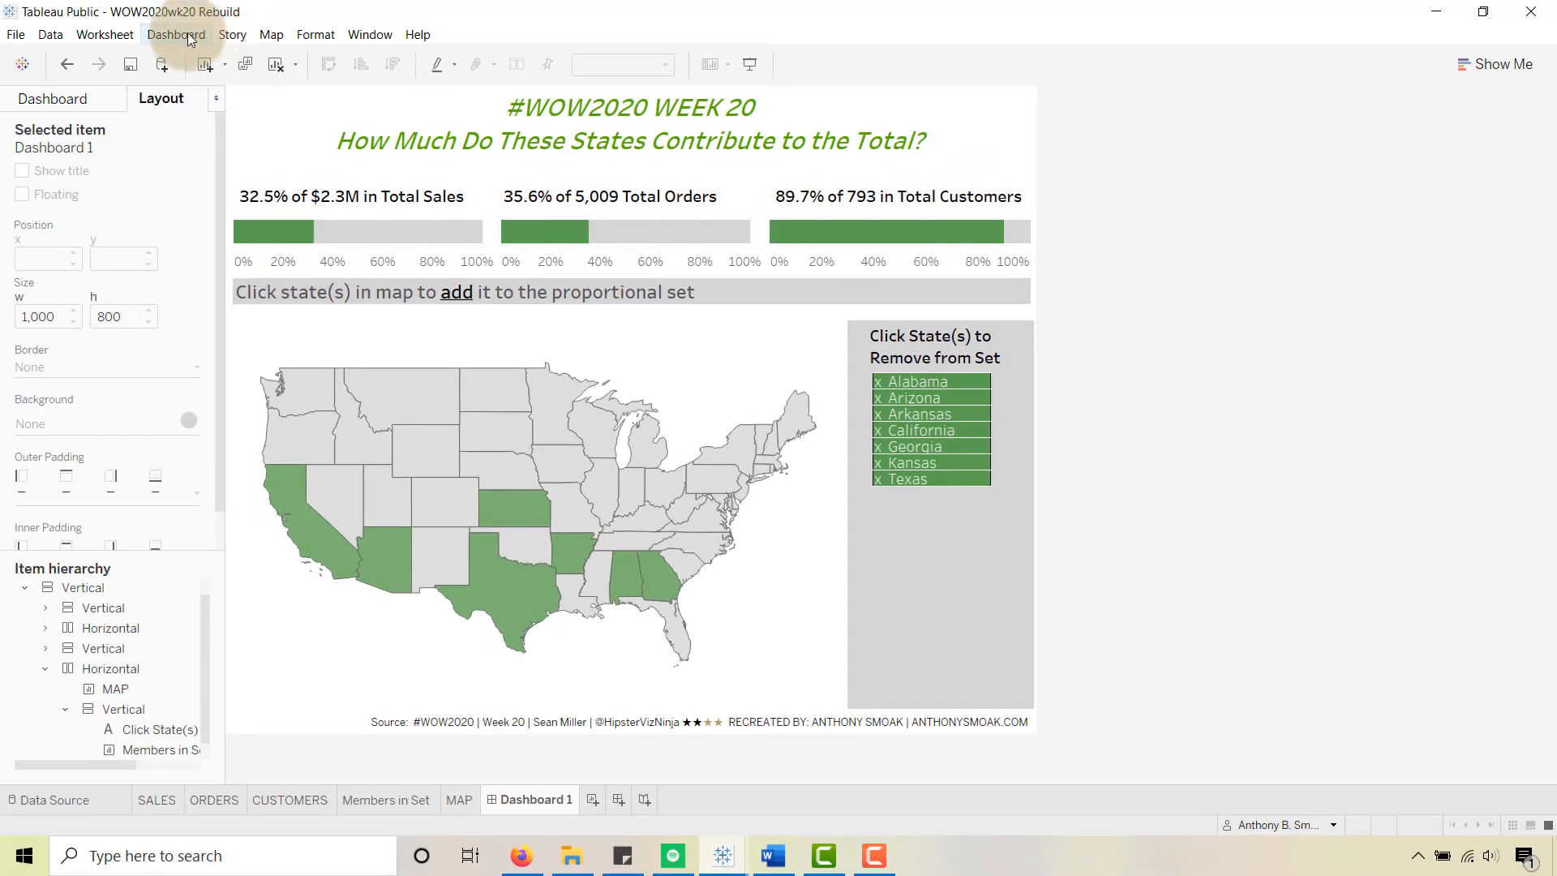
Step: Remove the Filter1 action from the dashboard's actions
{"action": "left_click", "coordinate": [177, 35]}
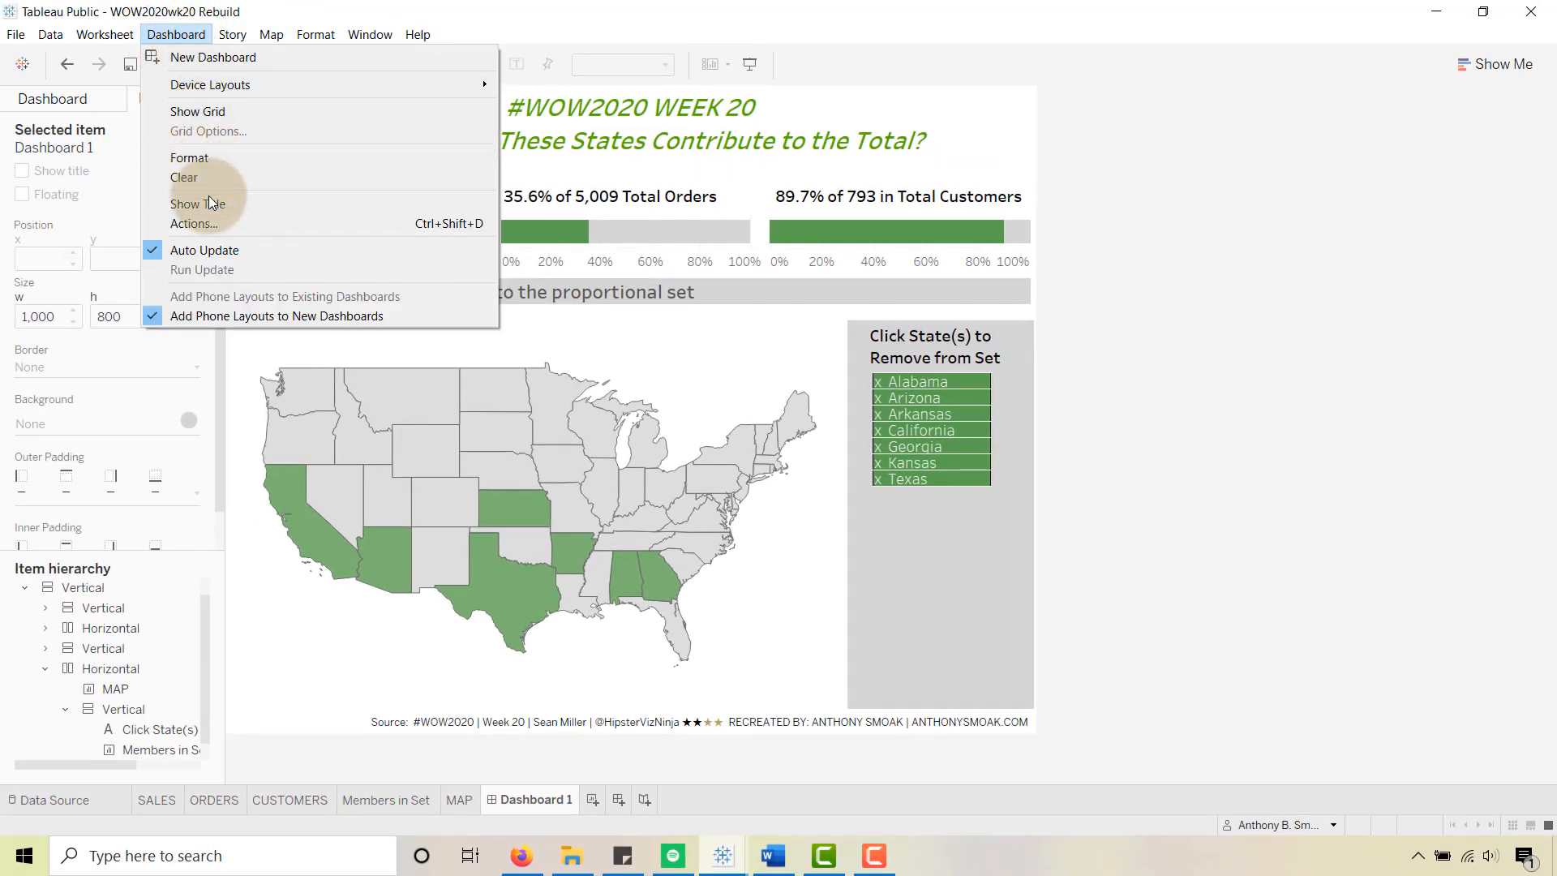
{"action": "left_click", "coordinate": [202, 223]}
{"action": "left_click", "coordinate": [535, 350]}
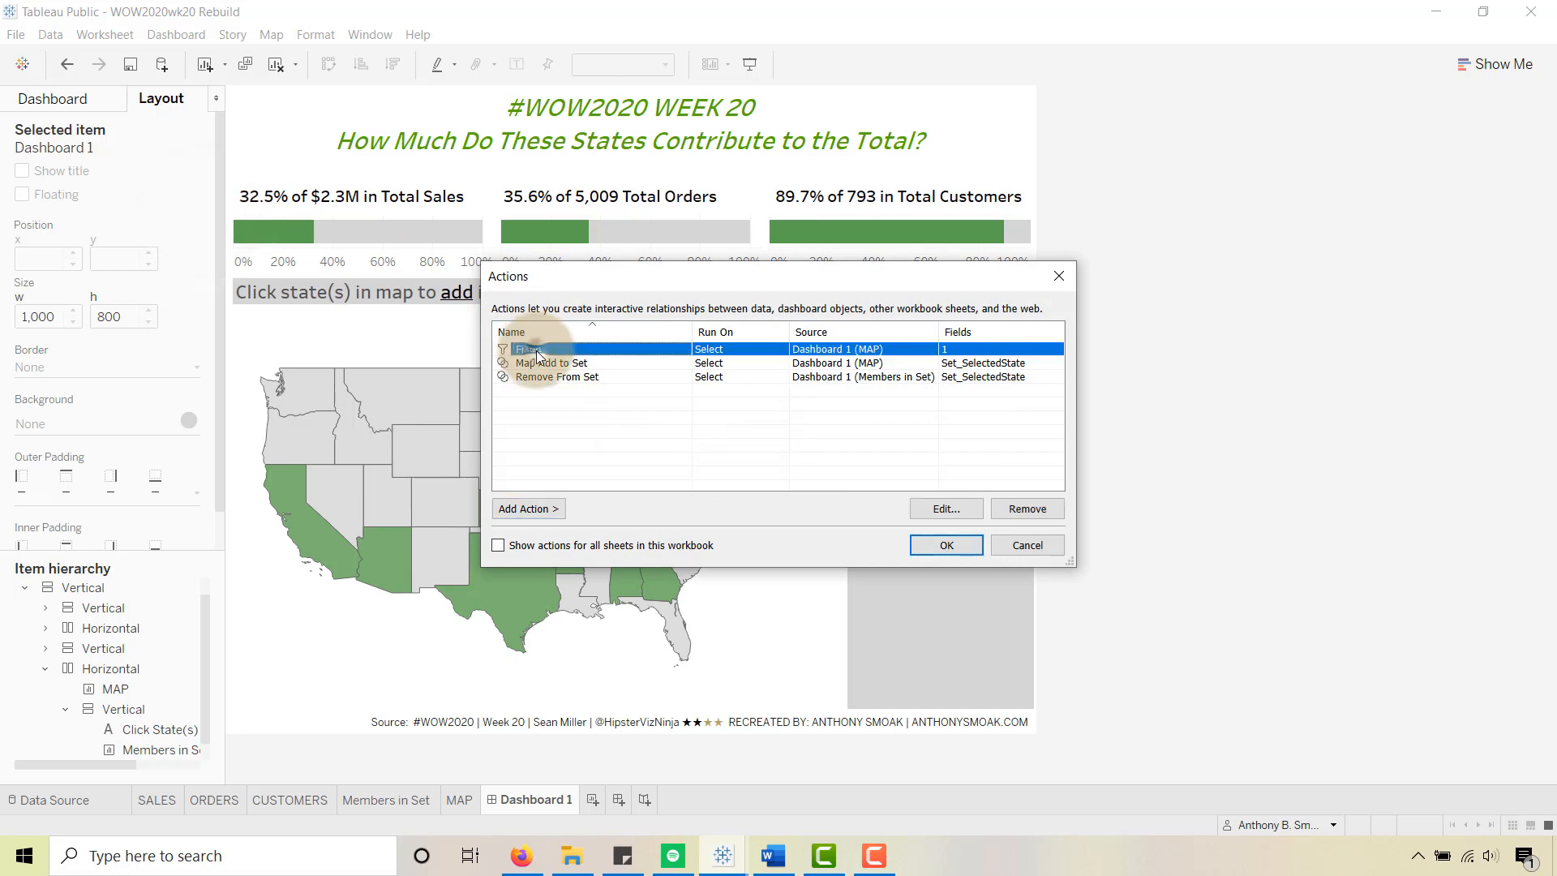
{"action": "left_click", "coordinate": [1020, 513]}
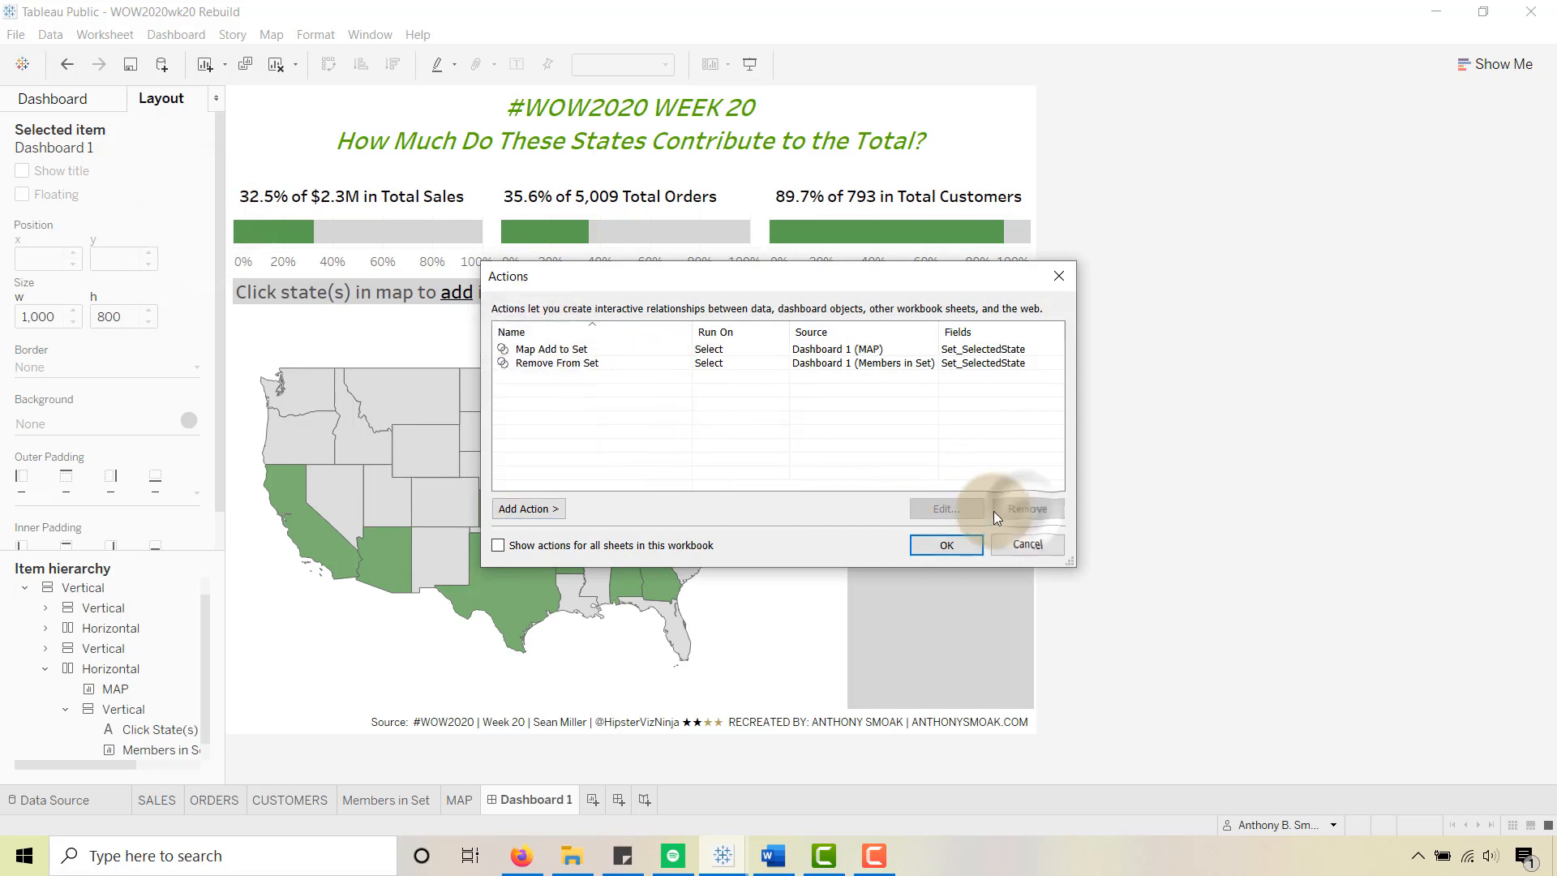
{"action": "left_click", "coordinate": [957, 541]}
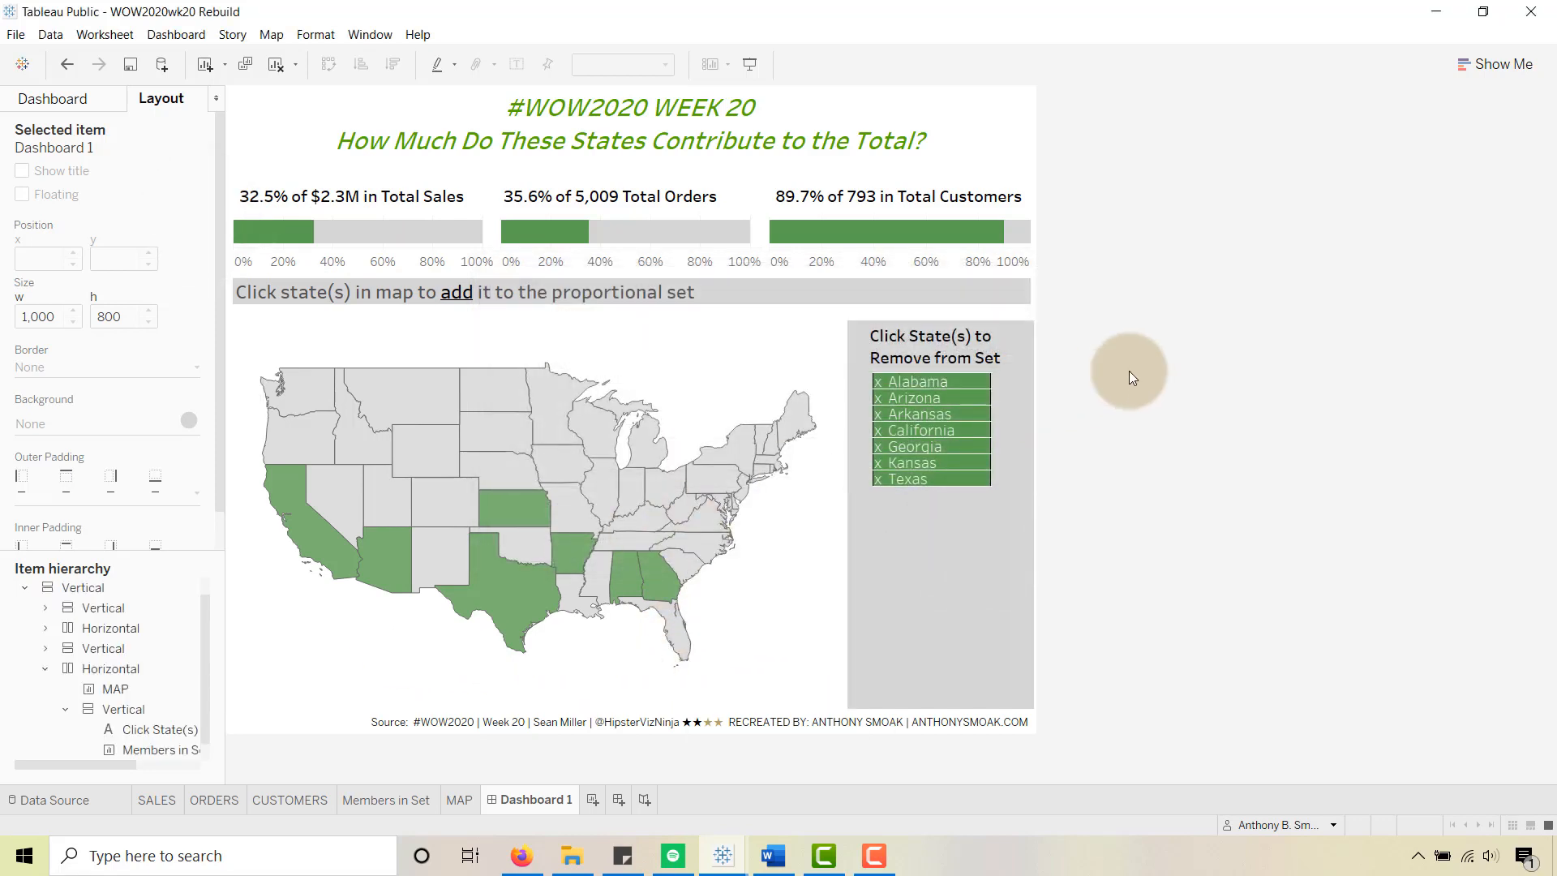
Step: Test the map without its filter action by adding New Mexico, Colorado, Utah, Nevada and Oklahoma to the set, and clear the map selection
{"action": "left_click", "coordinate": [435, 568]}
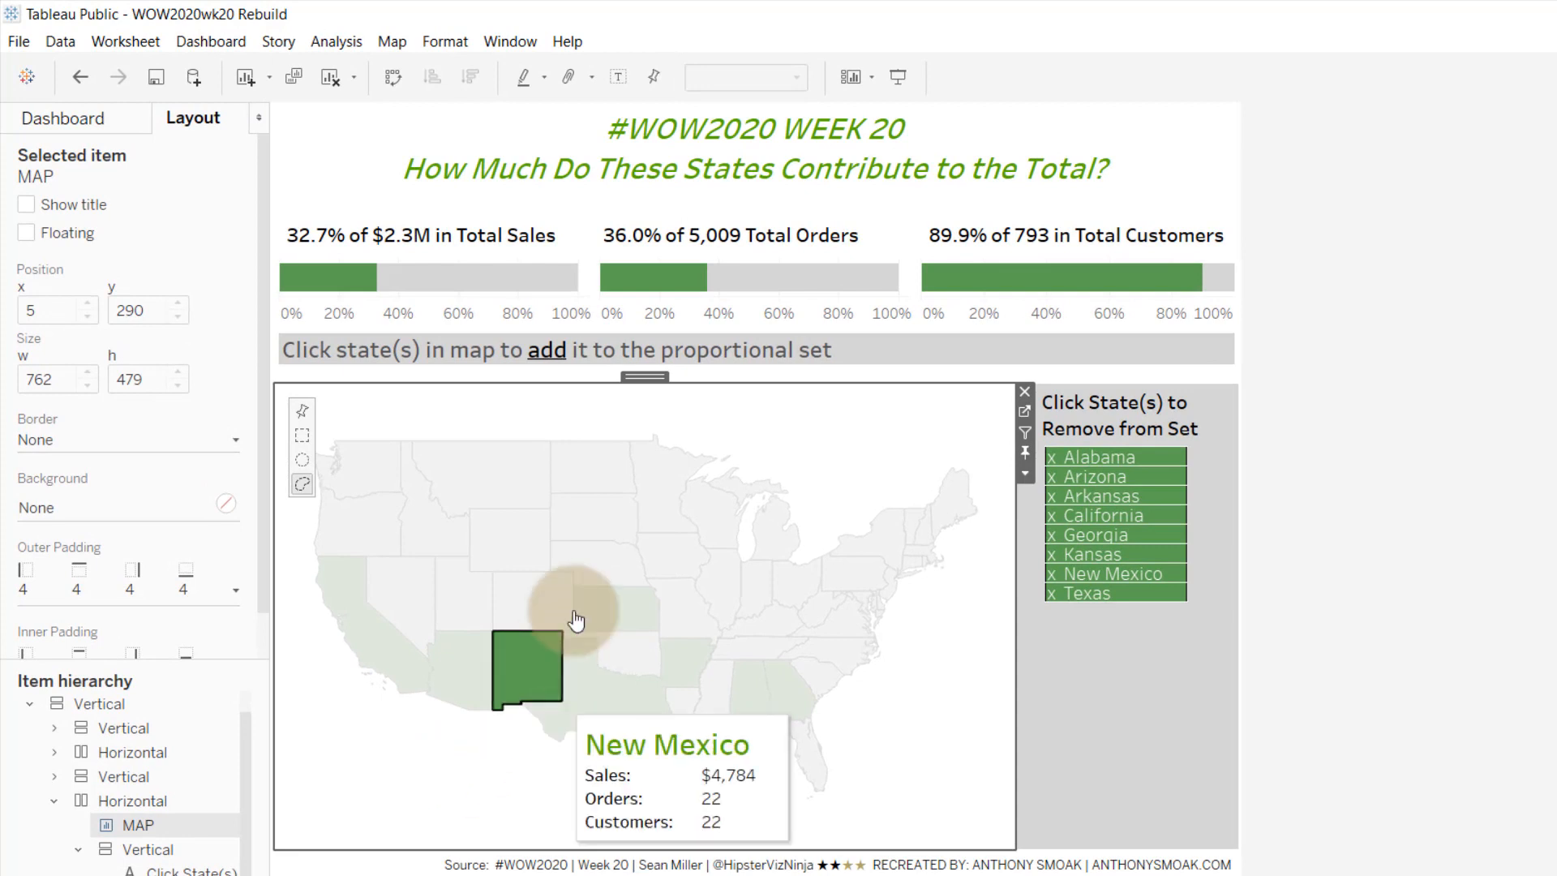
{"action": "left_click", "coordinate": [525, 596]}
{"action": "left_click", "coordinate": [470, 614]}
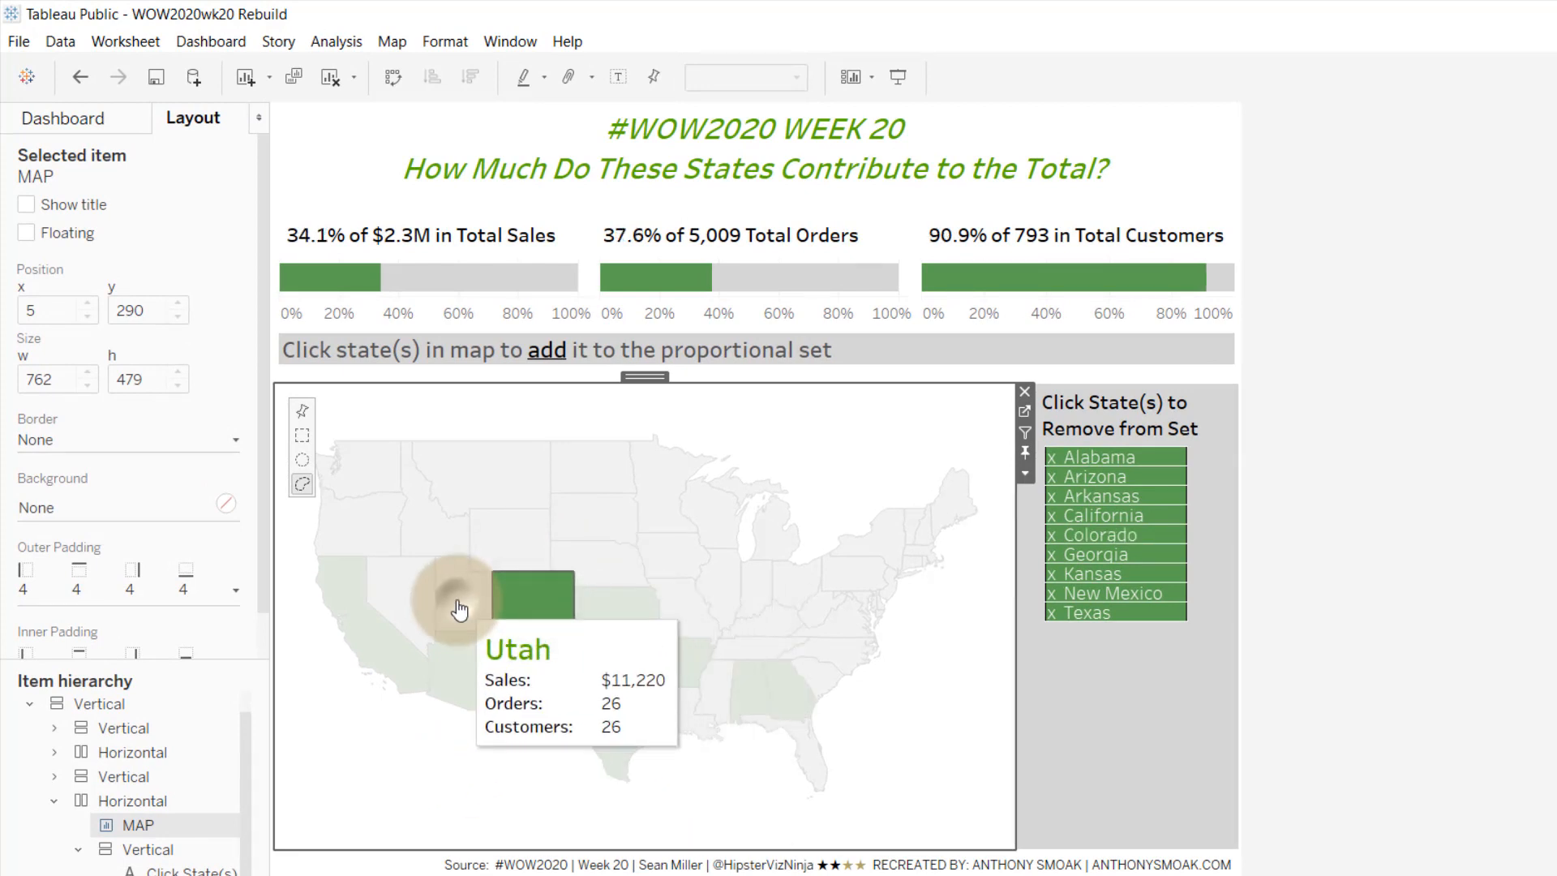
{"action": "left_click", "coordinate": [406, 615]}
{"action": "left_click", "coordinate": [381, 746]}
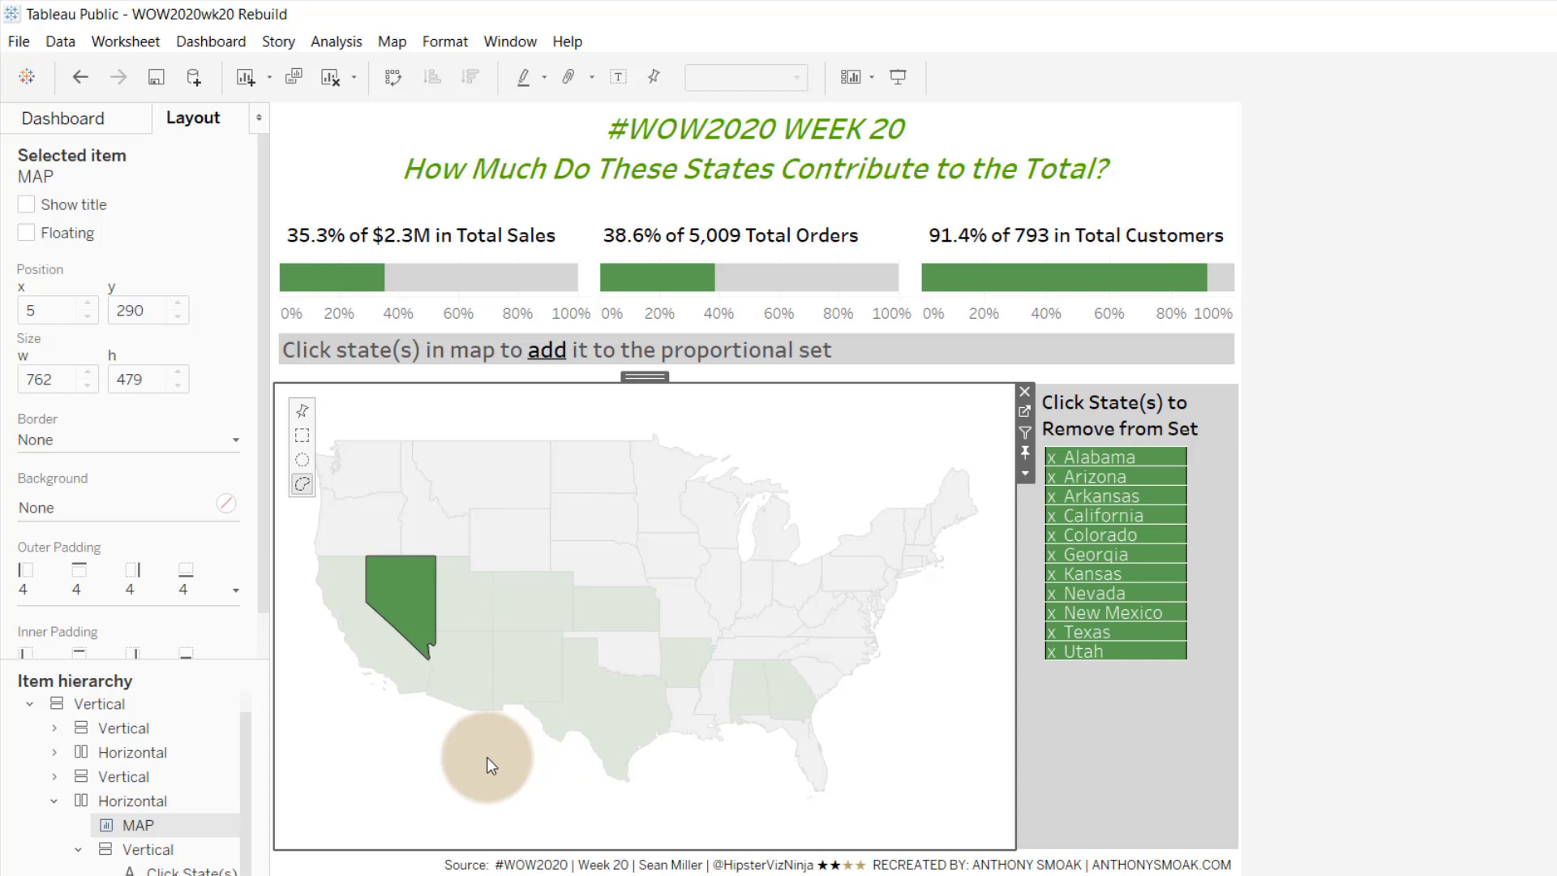
{"action": "left_click", "coordinate": [488, 798]}
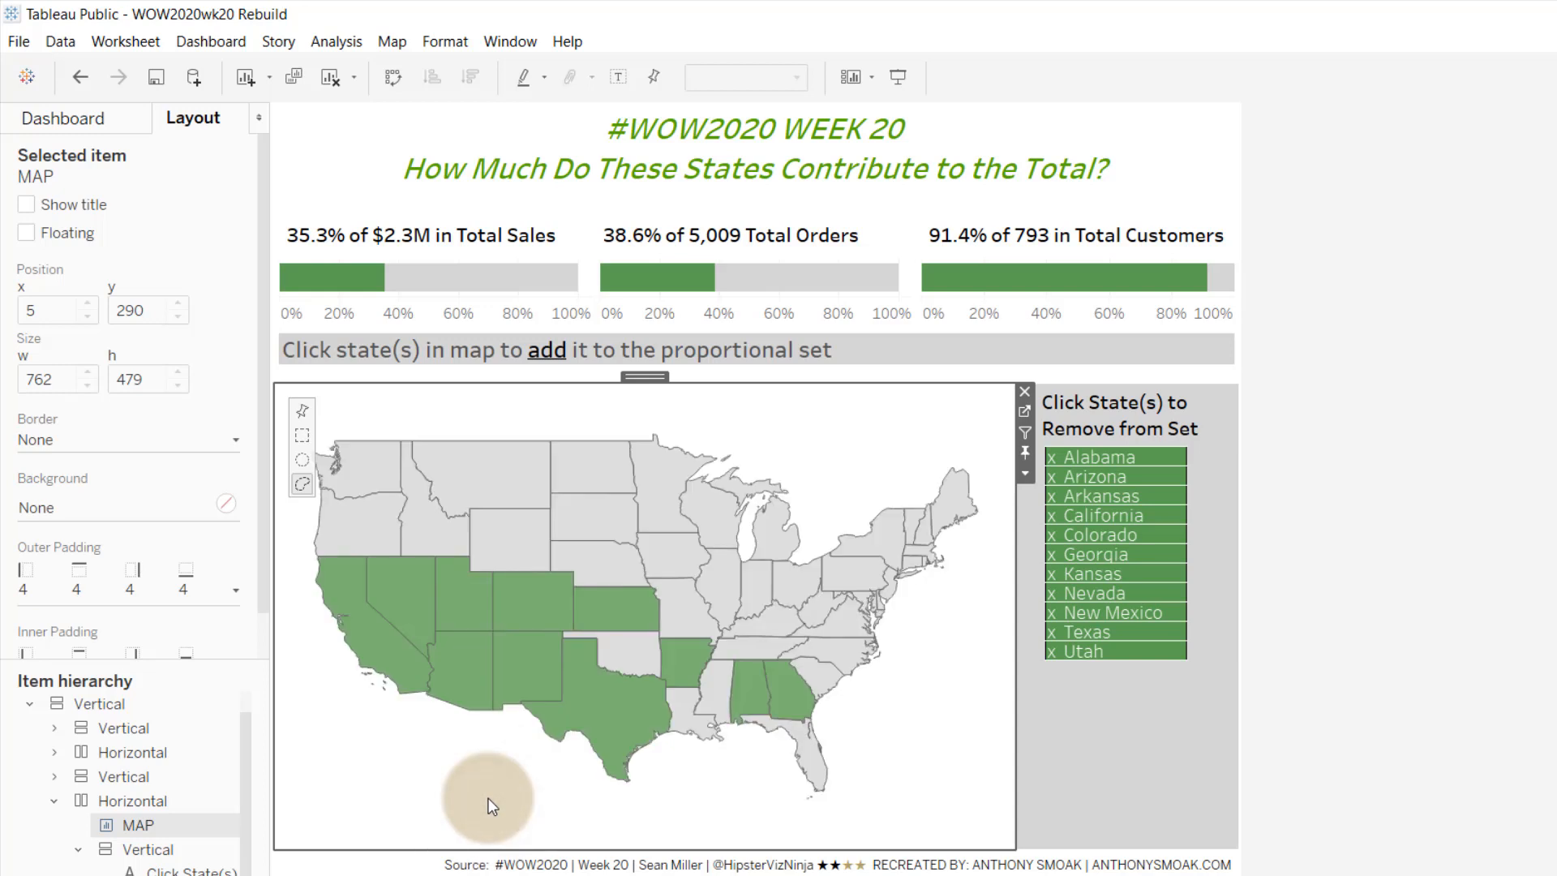
{"action": "left_click", "coordinate": [631, 661]}
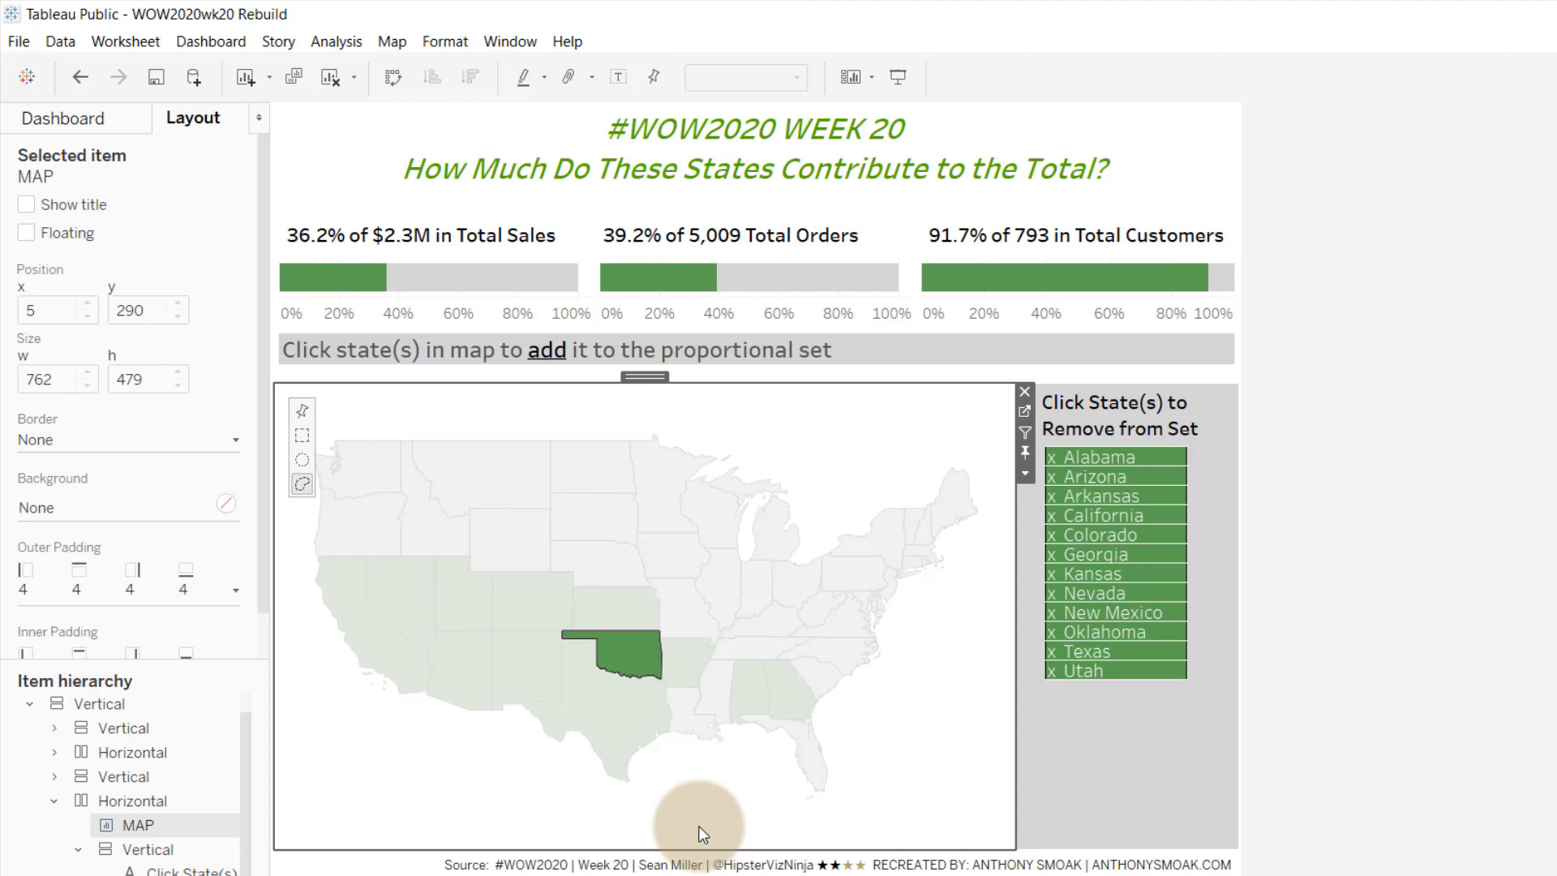
{"action": "left_click", "coordinate": [698, 825]}
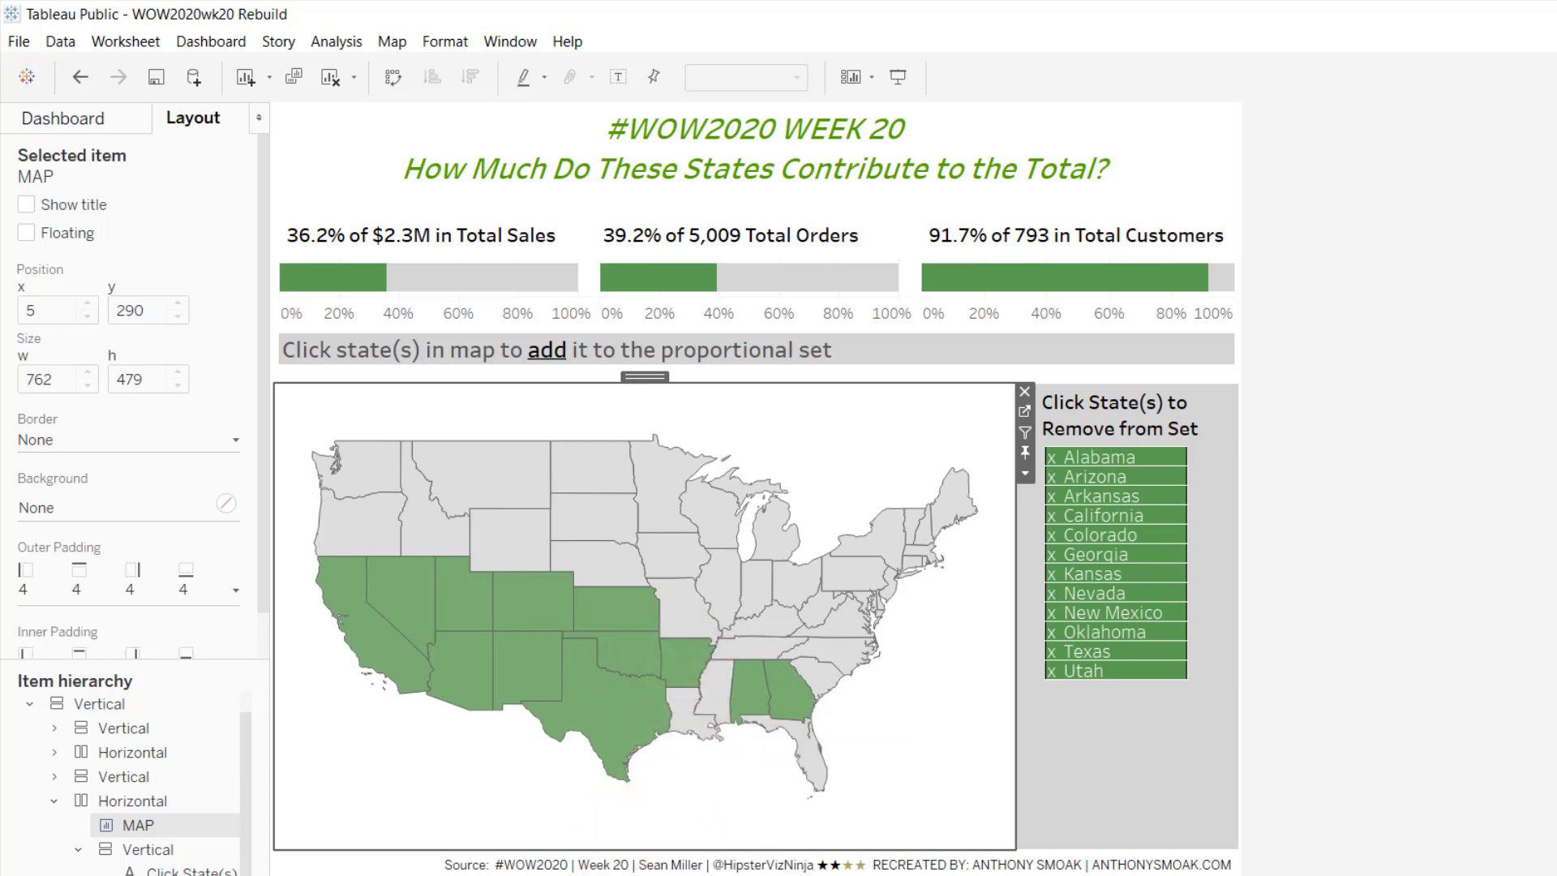
Step: Examine the formula of the calculated field 0 on the MAP sheet and close it
{"action": "left_click", "coordinate": [553, 875]}
{"action": "left_click", "coordinate": [371, 756]}
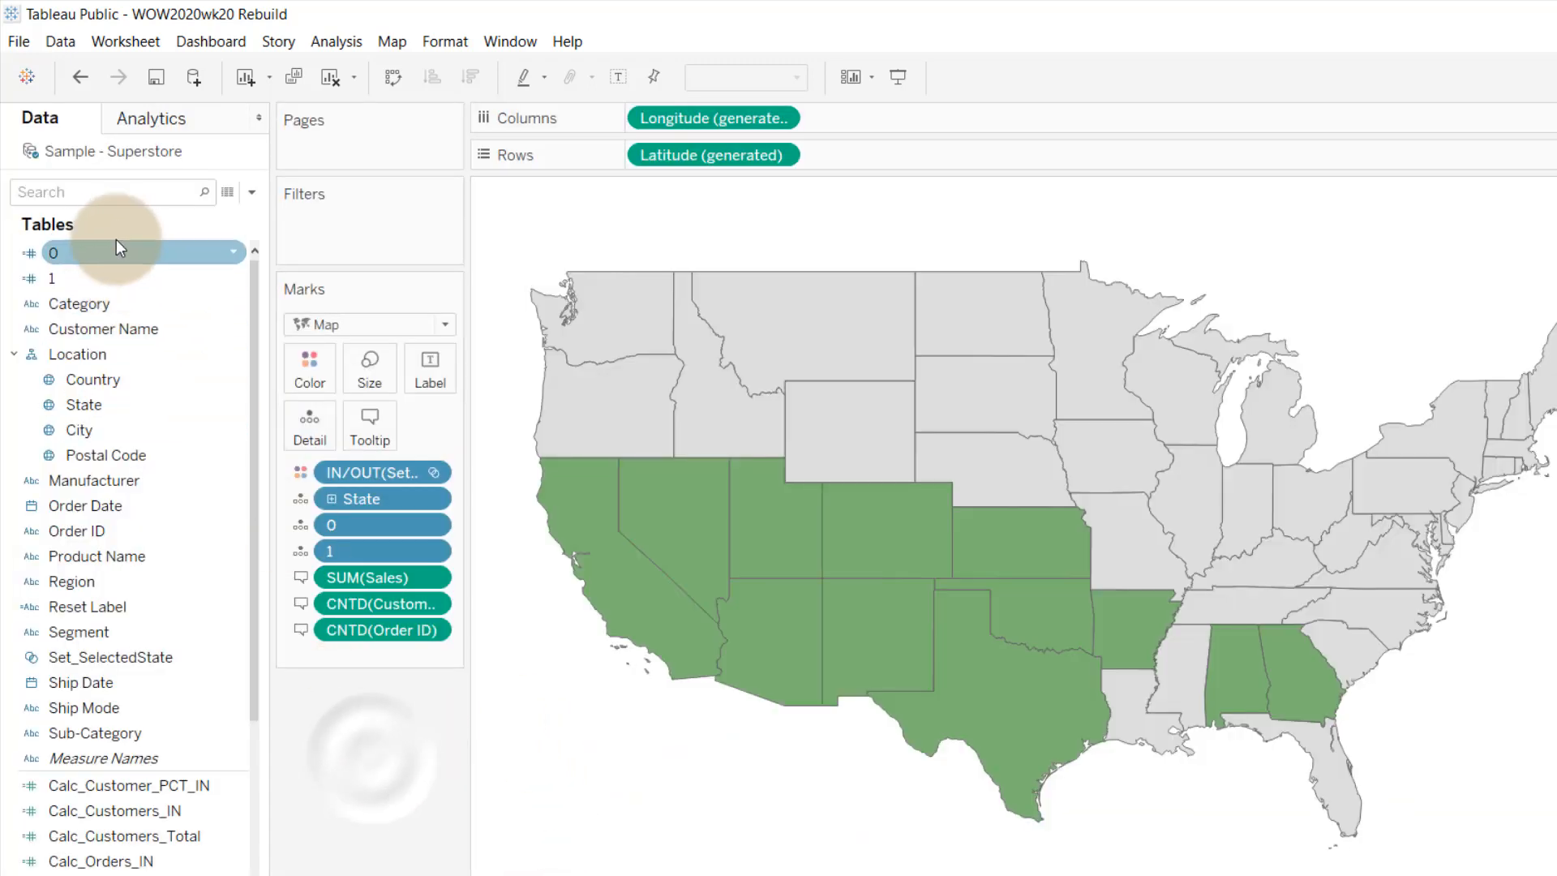
{"action": "mouse_move", "coordinate": [116, 241]}
{"action": "left_mouse_down"}
{"action": "mouse_move", "coordinate": [97, 257]}
{"action": "mouse_move", "coordinate": [181, 230]}
{"action": "mouse_move", "coordinate": [108, 250]}
{"action": "left_mouse_up"}
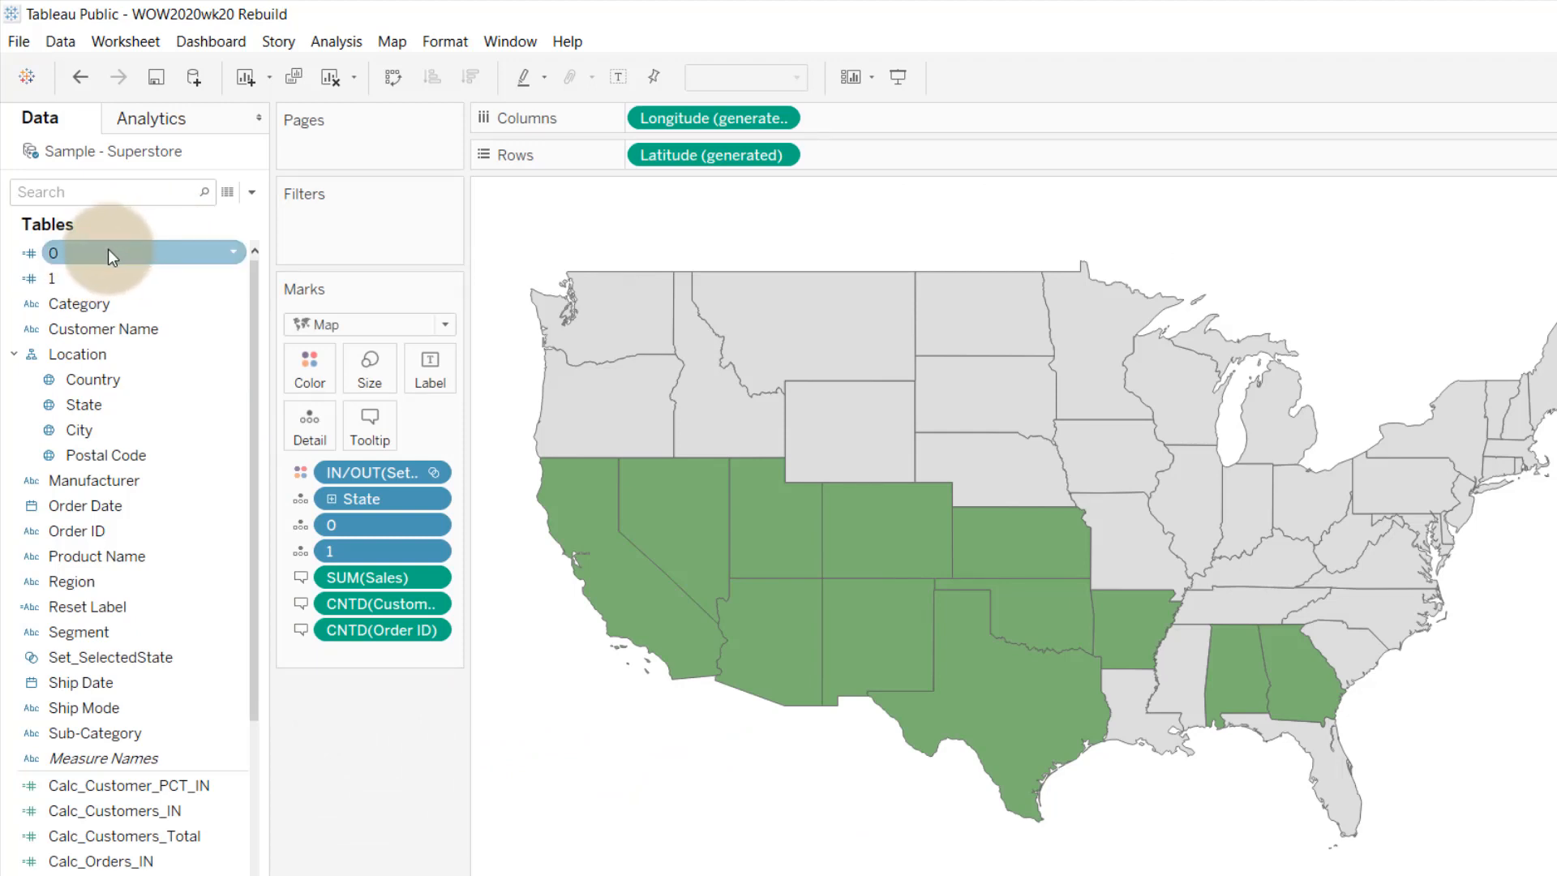
{"action": "right_click", "coordinate": [108, 249]}
{"action": "left_click", "coordinate": [162, 378]}
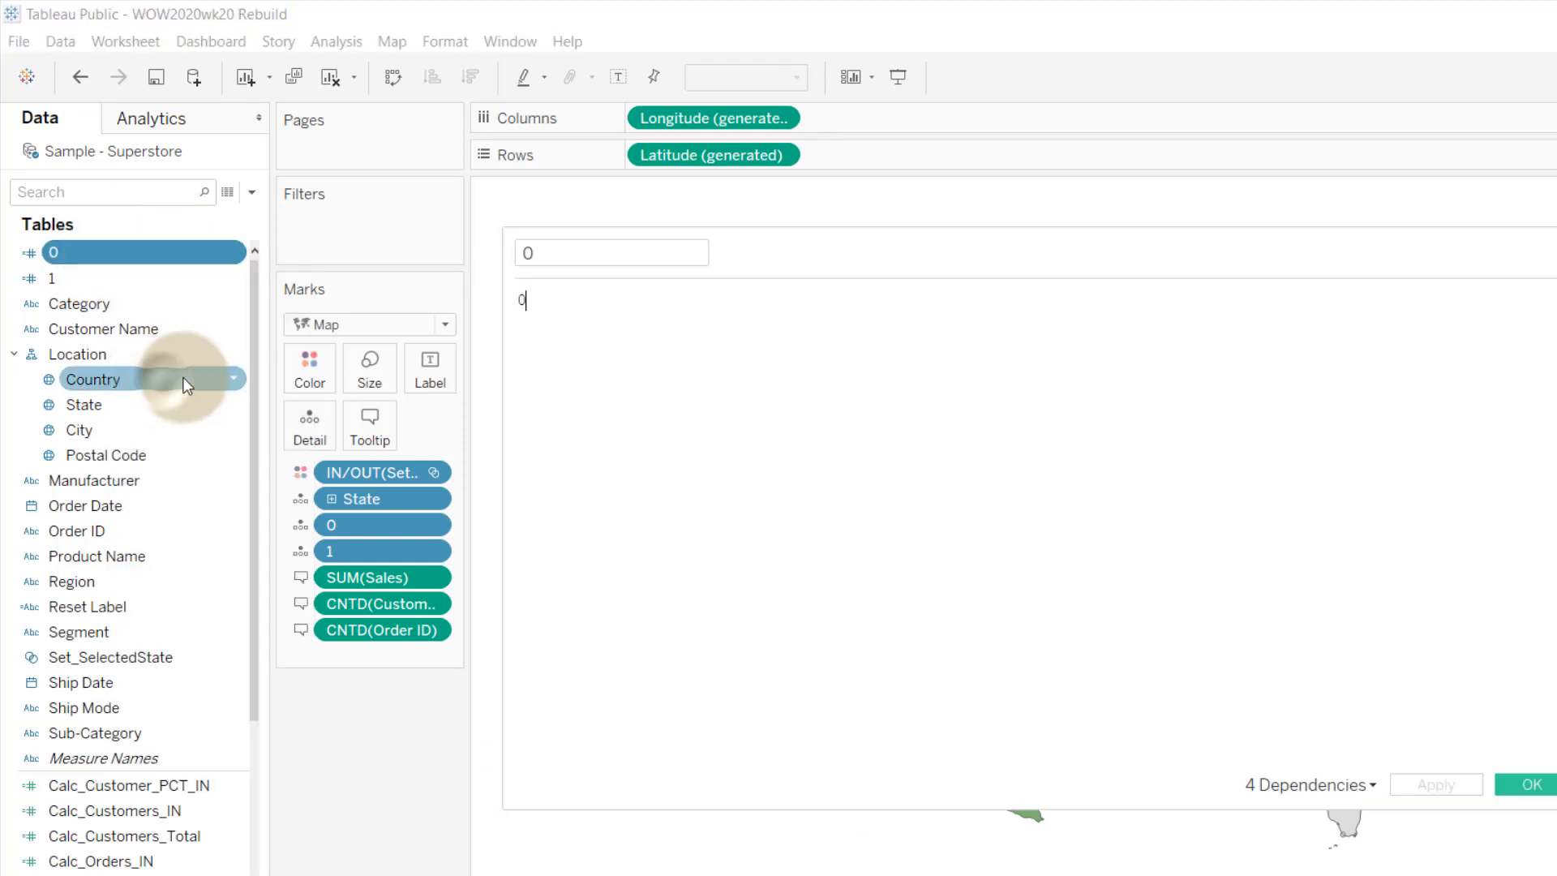
{"action": "left_click", "coordinate": [592, 336]}
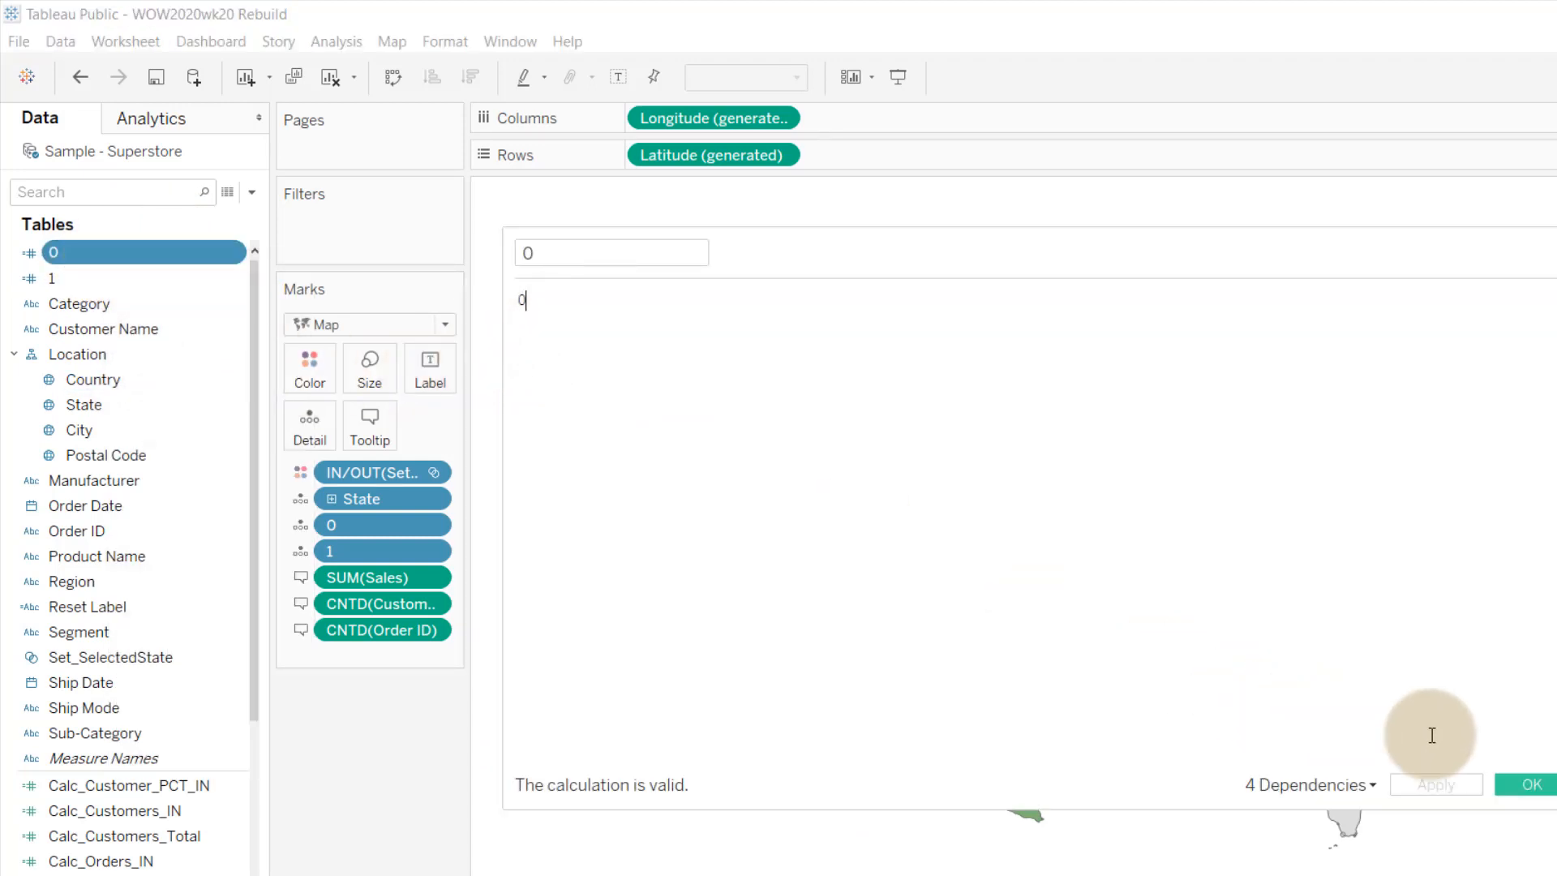
{"action": "left_click", "coordinate": [1544, 793]}
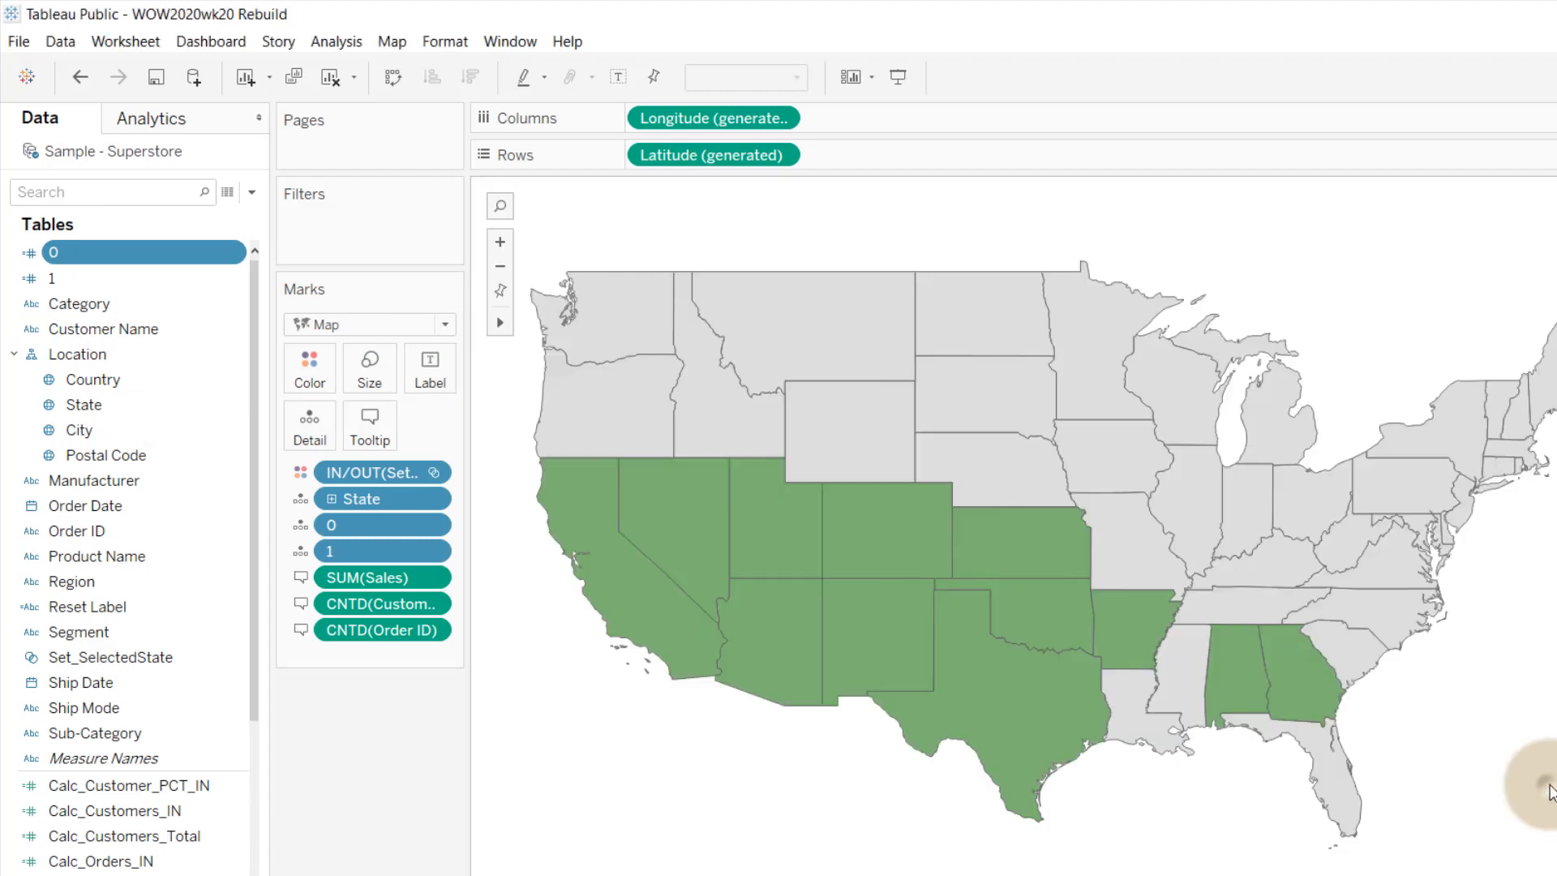
Step: Examine the formula of the calculated field 1 and both fields' placement on the map's Detail, and return to Dashboard 1
{"action": "left_click", "coordinate": [55, 274]}
{"action": "right_click", "coordinate": [55, 278]}
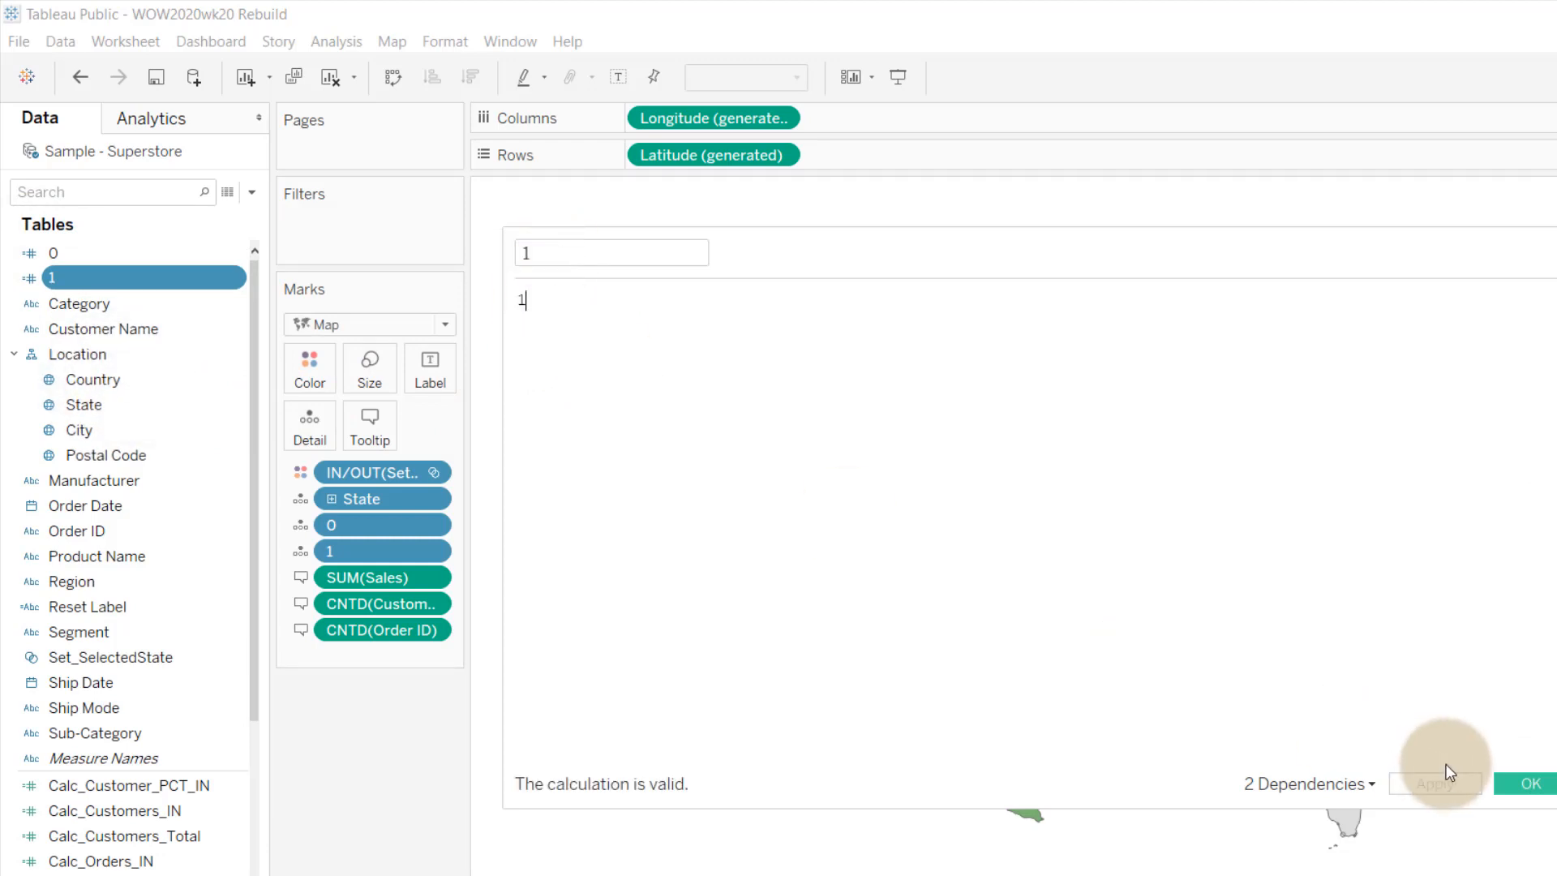
{"action": "left_click", "coordinate": [1518, 784]}
{"action": "left_click_drag", "start_coordinate": [108, 268], "coordinate": [337, 527]}
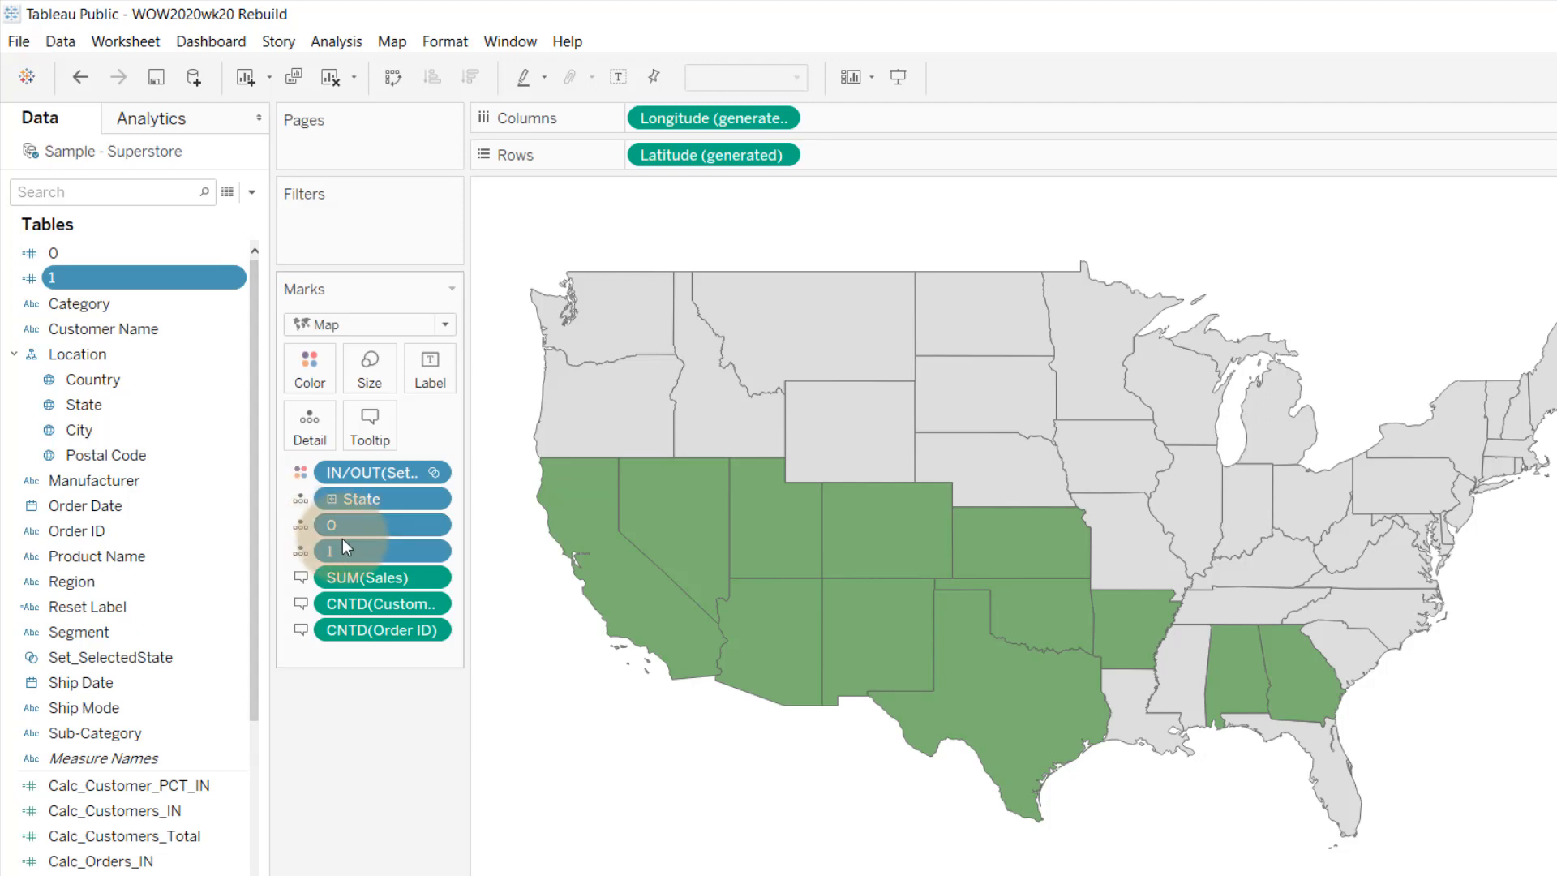
{"action": "left_click", "coordinate": [389, 777]}
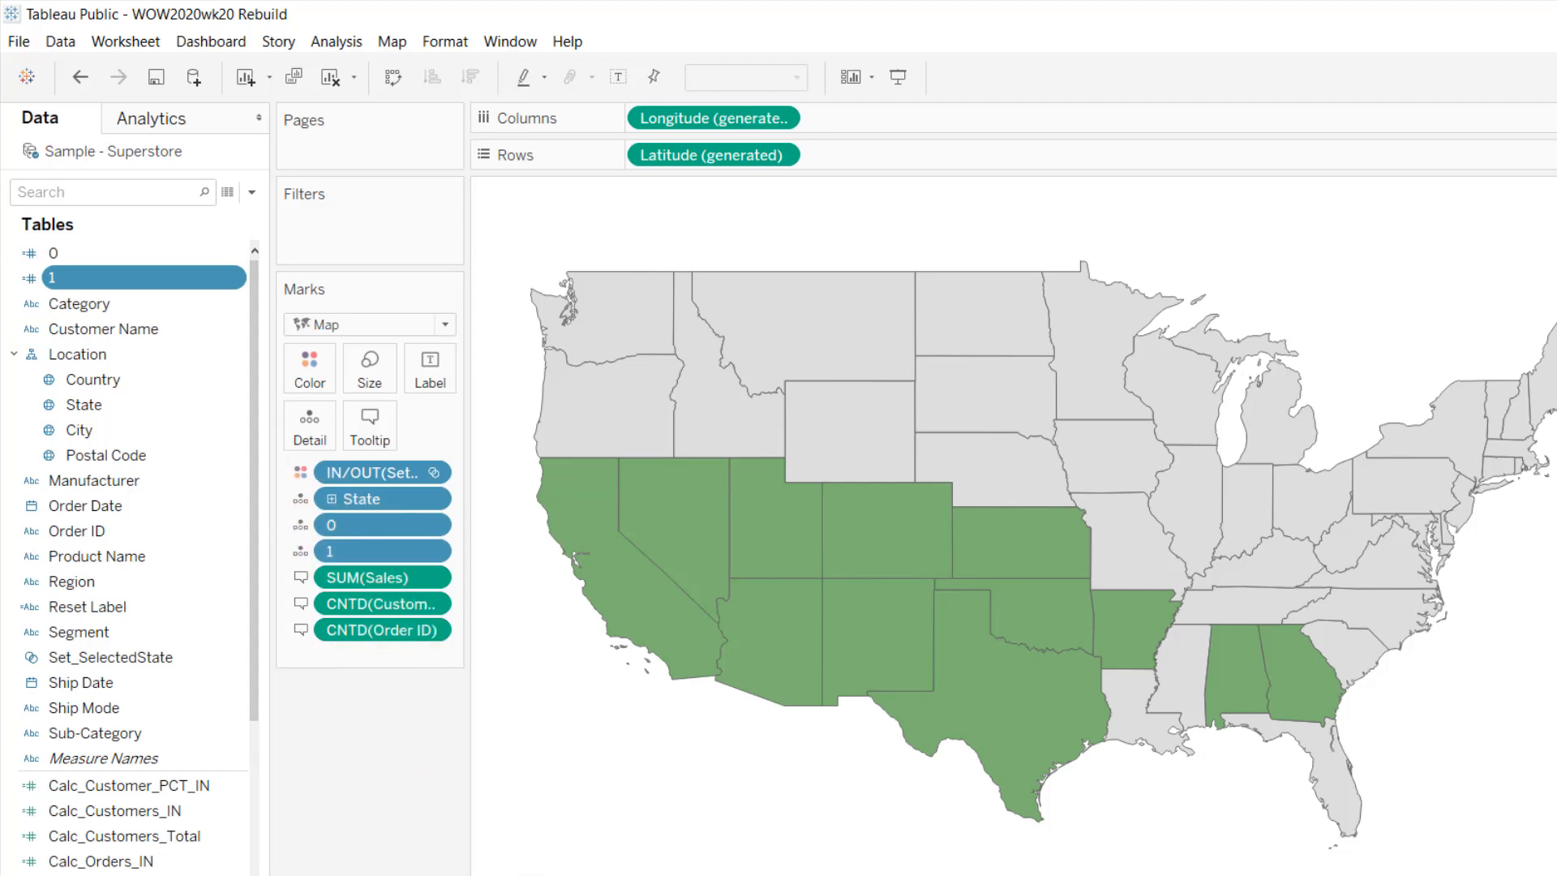
{"action": "left_click", "coordinate": [600, 874]}
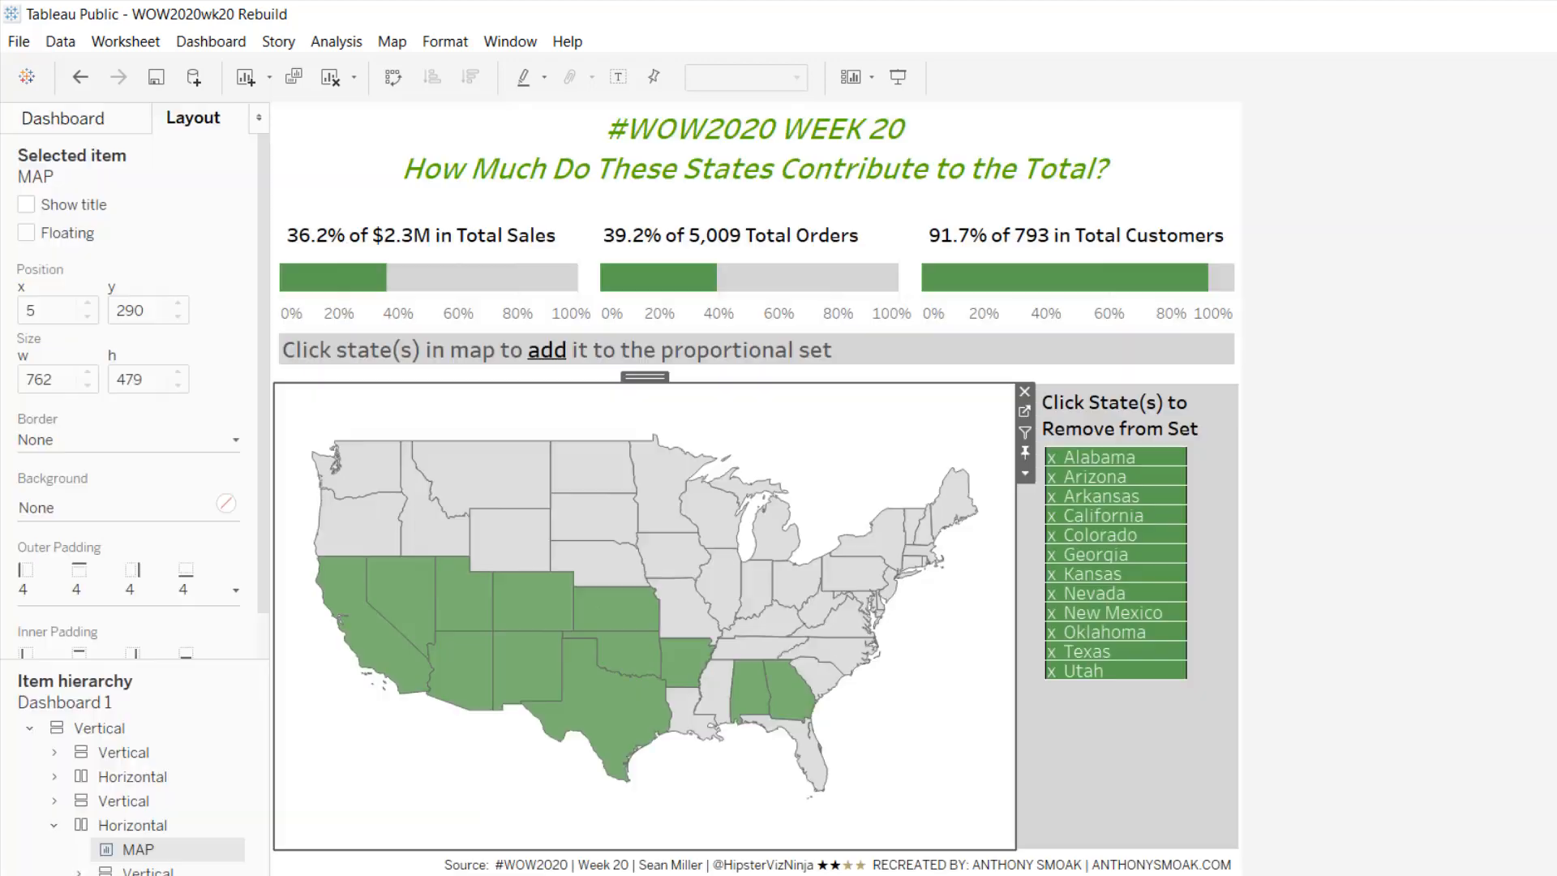
Step: Add Louisiana to the set from the map, clear the selection, and show the dashboard in presentation mode
{"action": "mouse_move", "coordinate": [611, 584]}
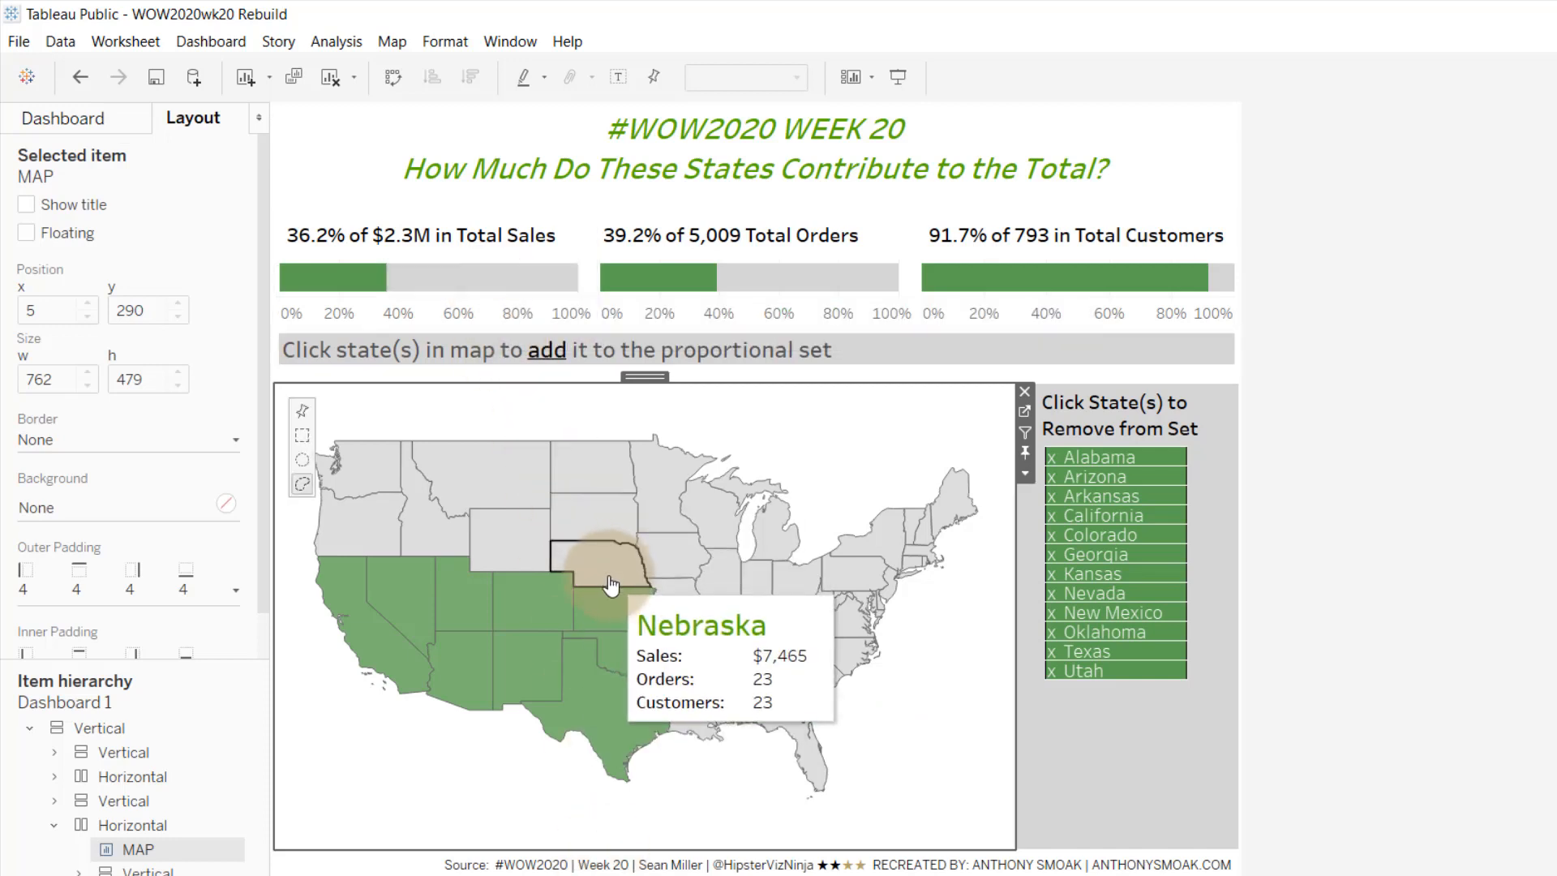
{"action": "left_click", "coordinate": [1296, 717]}
{"action": "mouse_move", "coordinate": [685, 728]}
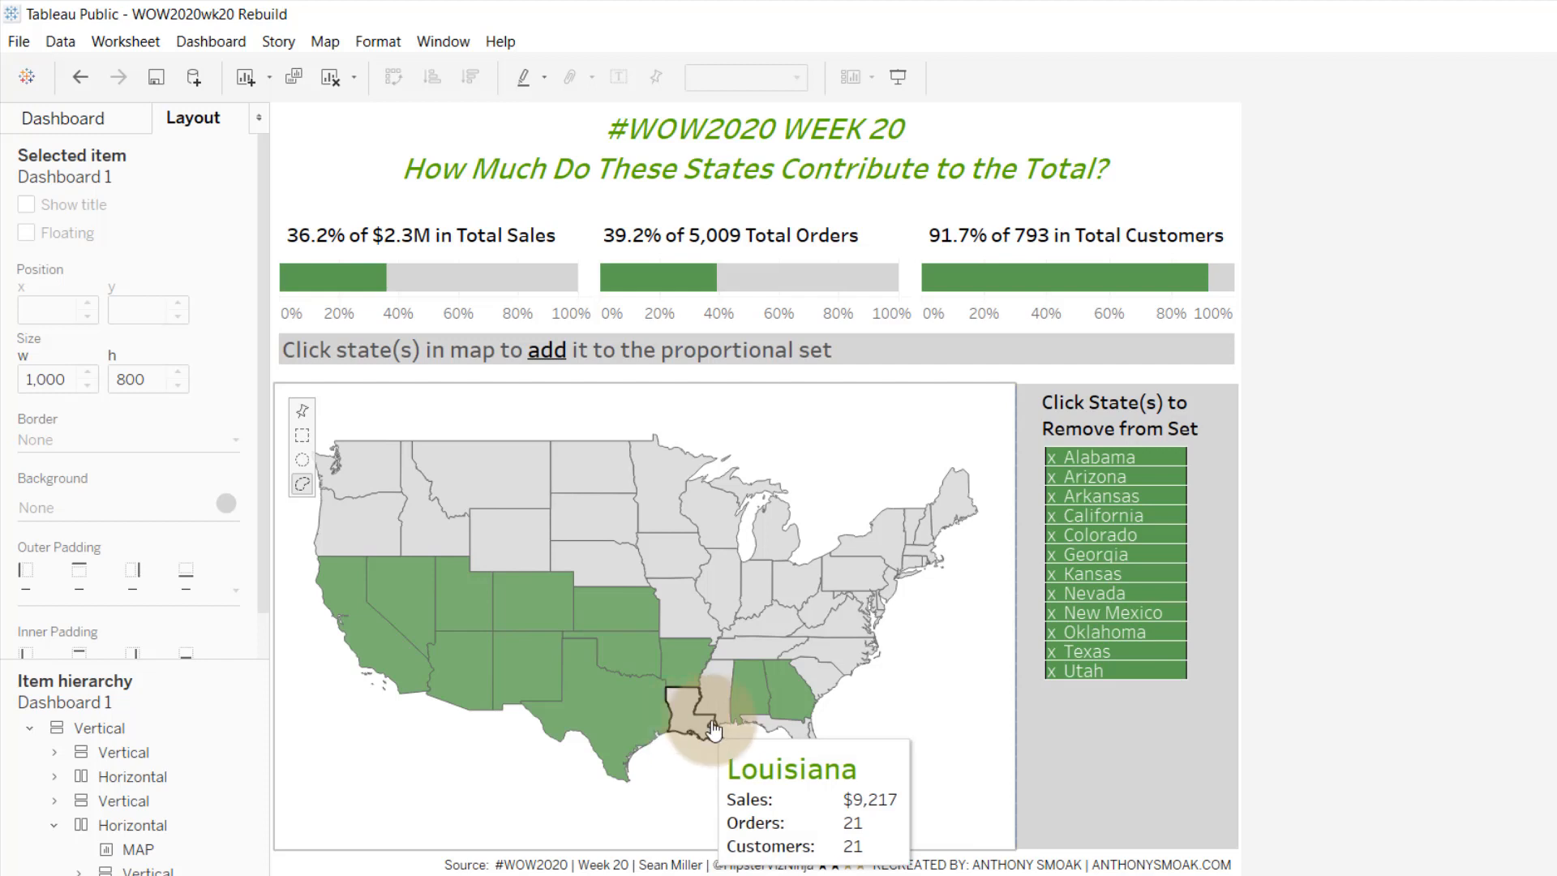
{"action": "left_click", "coordinate": [685, 727]}
{"action": "left_click", "coordinate": [685, 727]}
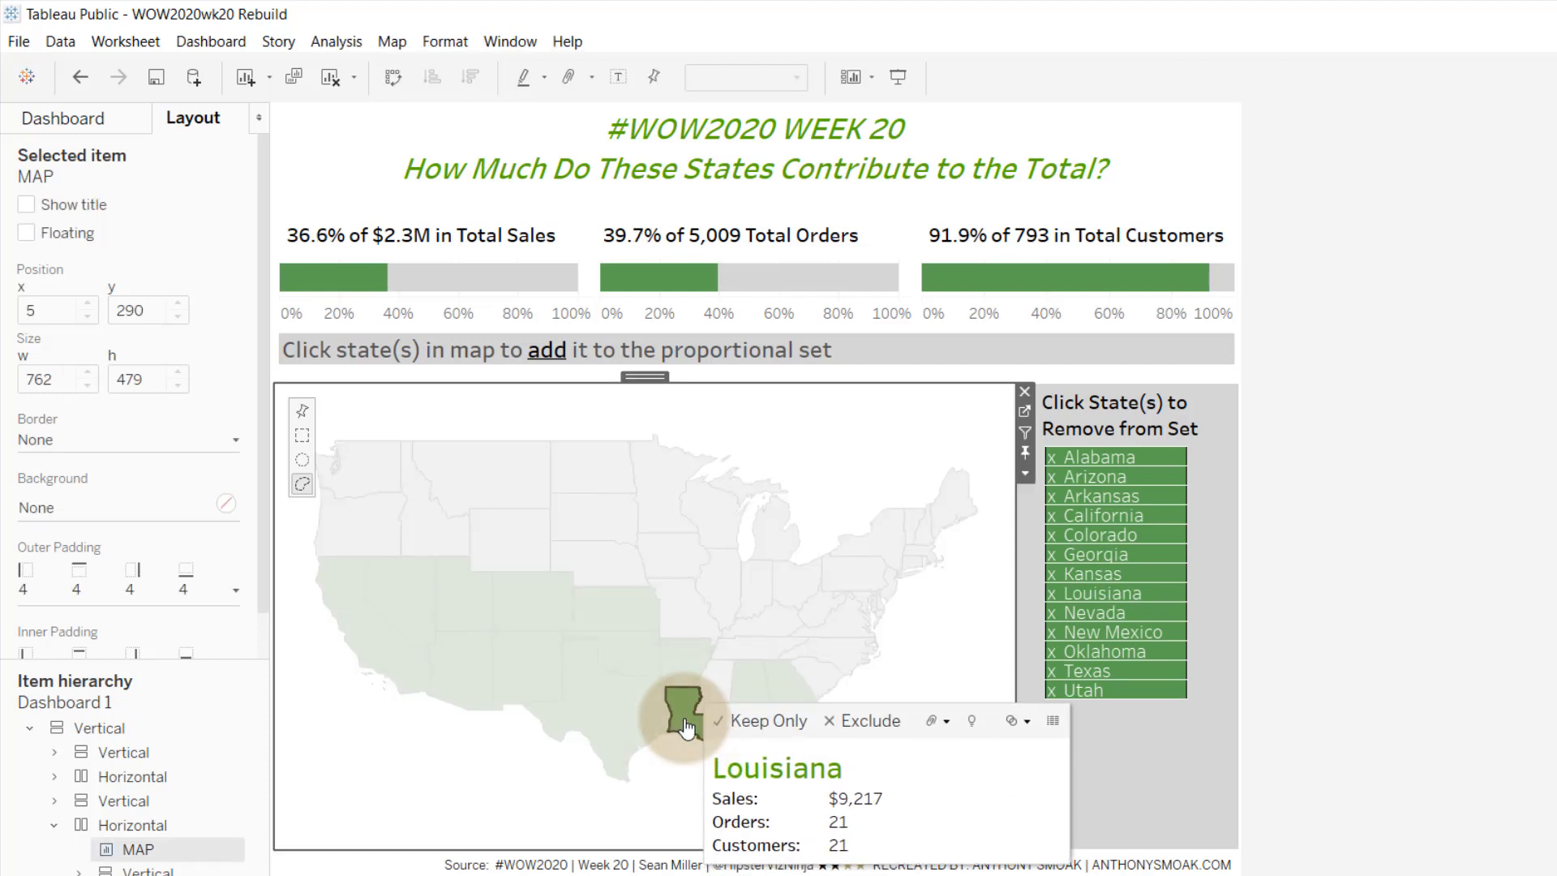
{"action": "left_click", "coordinate": [572, 795]}
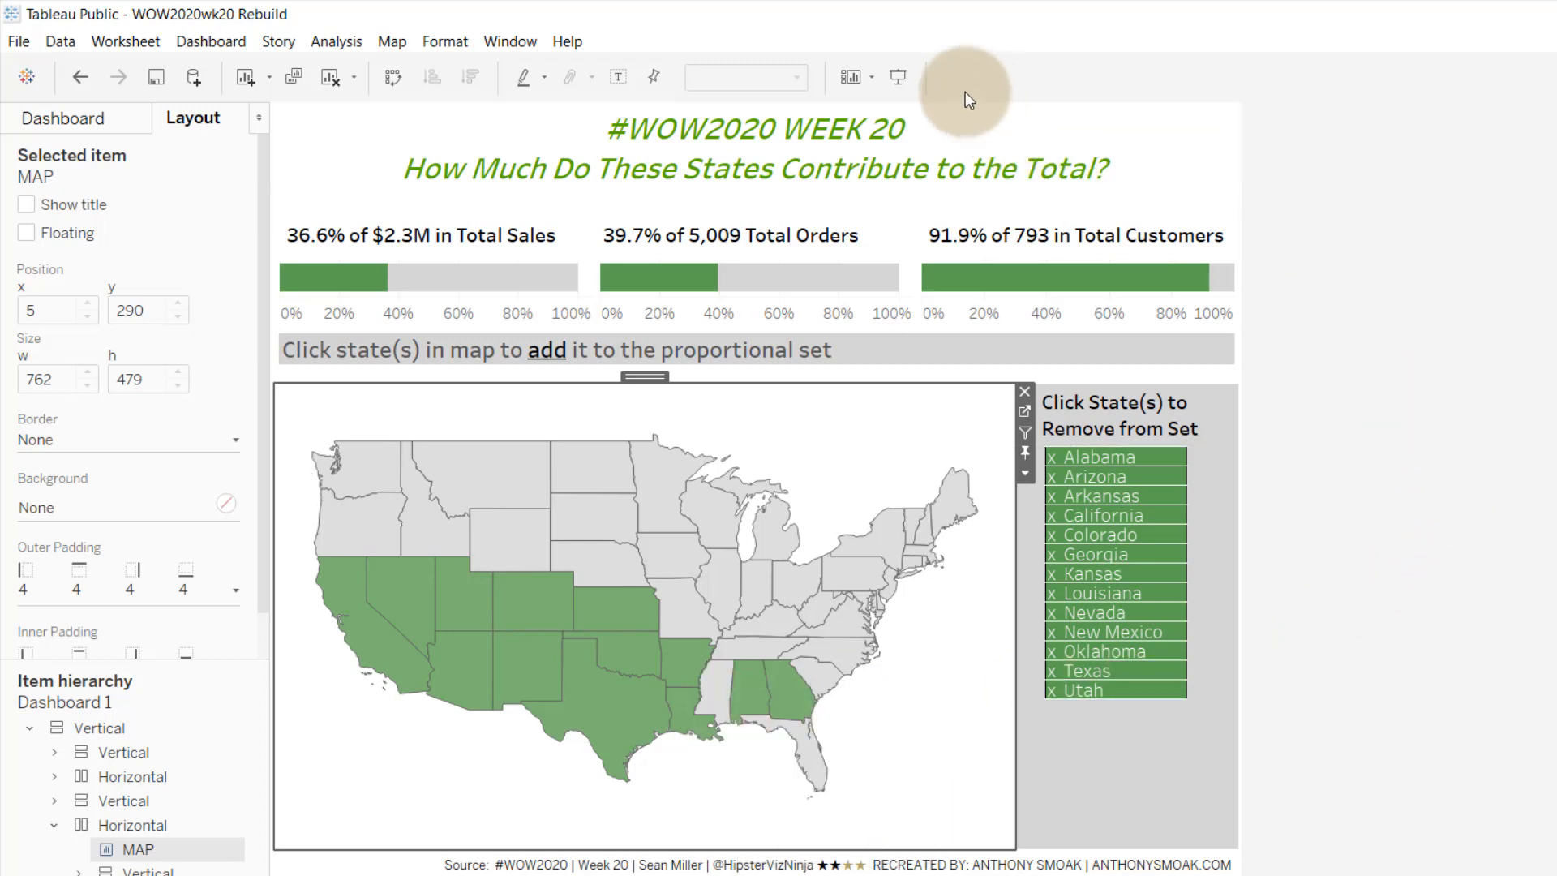
{"action": "left_click", "coordinate": [900, 76]}
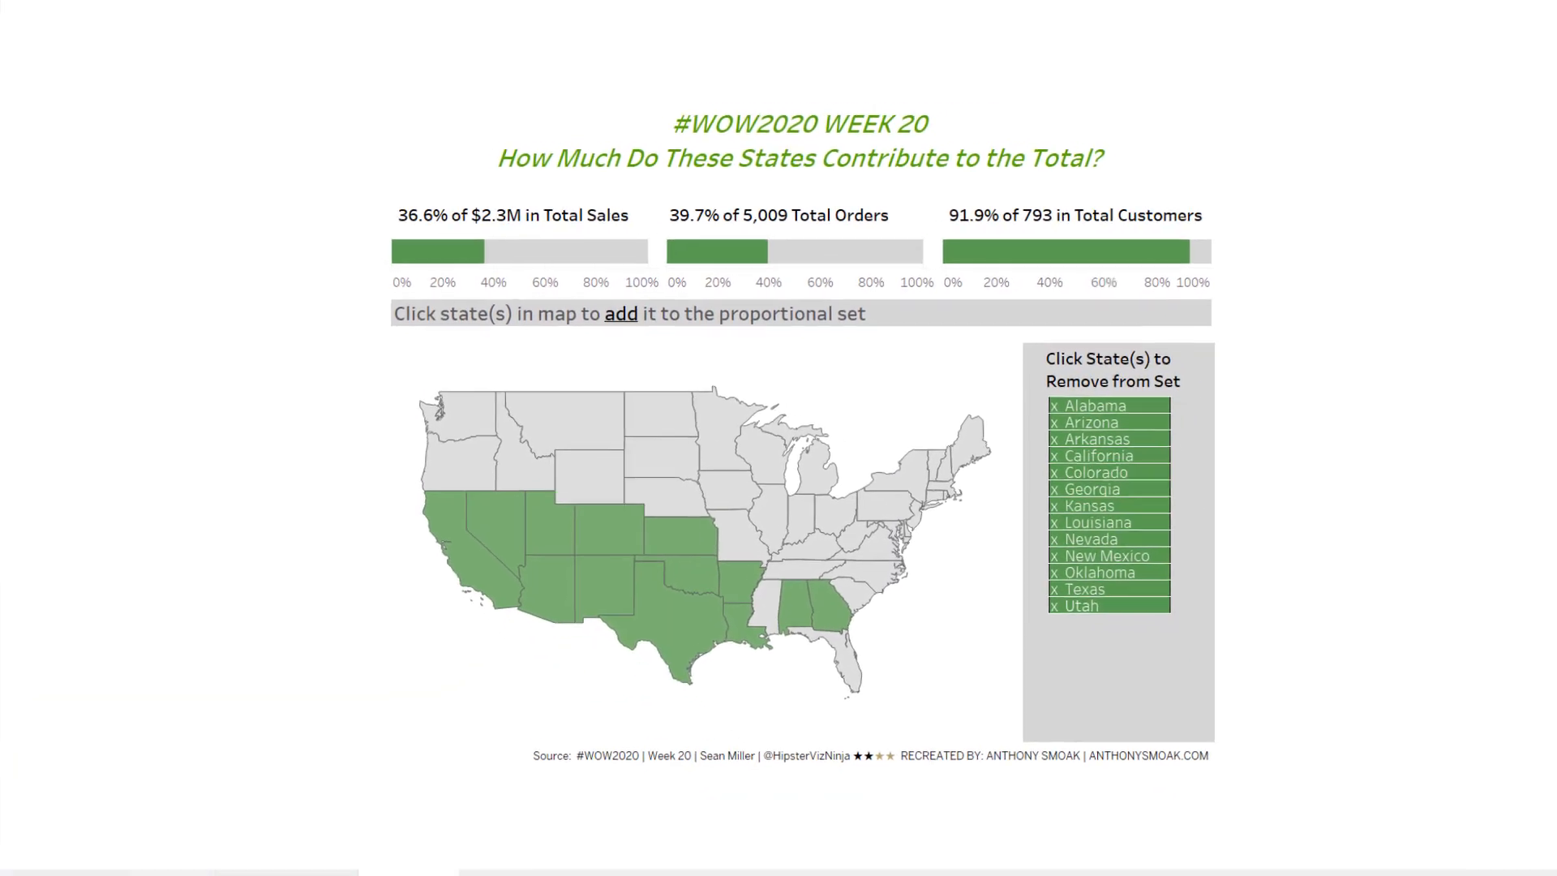